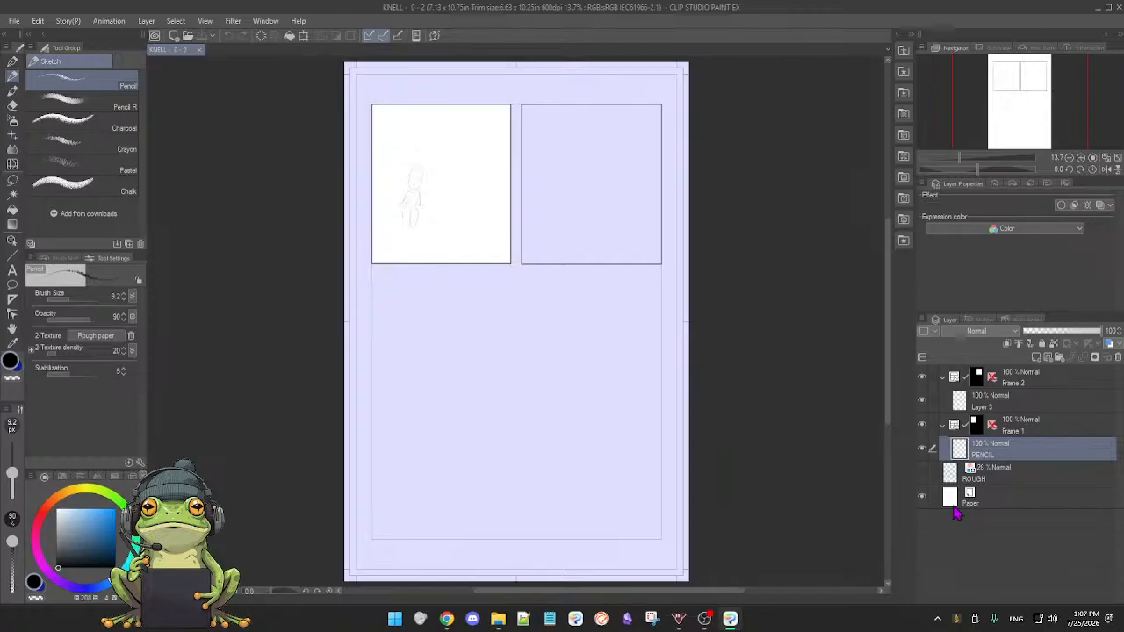
- Show the ROUGH layer on page KNELL - 0 - 2 and place that document after KNELL - 0 in the tab order
left_click(921, 473)
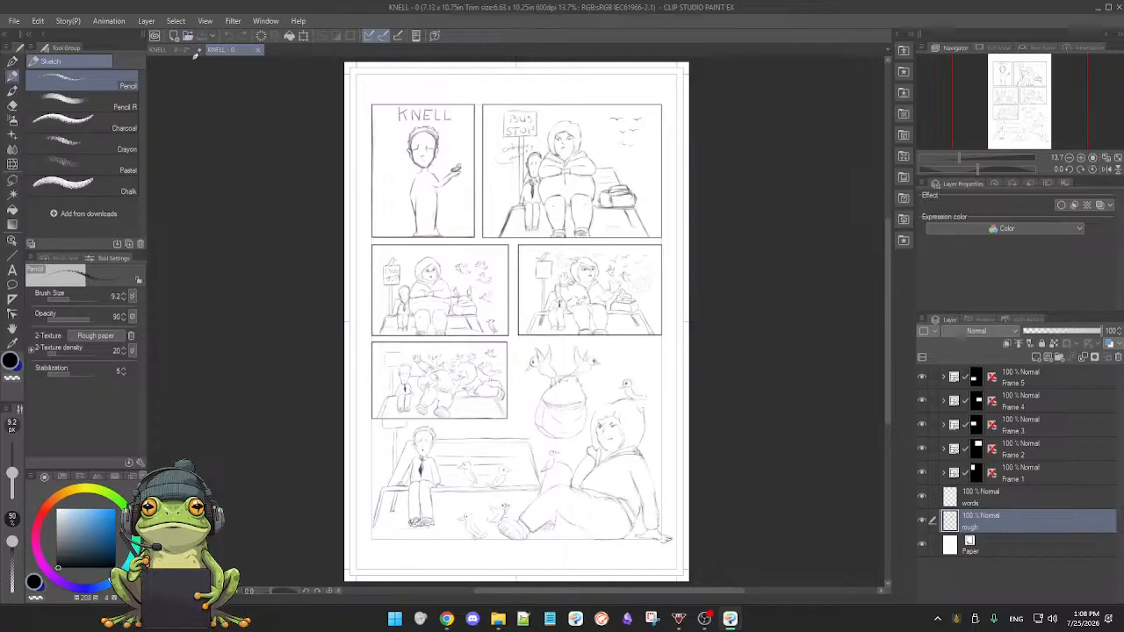
left_click_drag(181, 50, 246, 56)
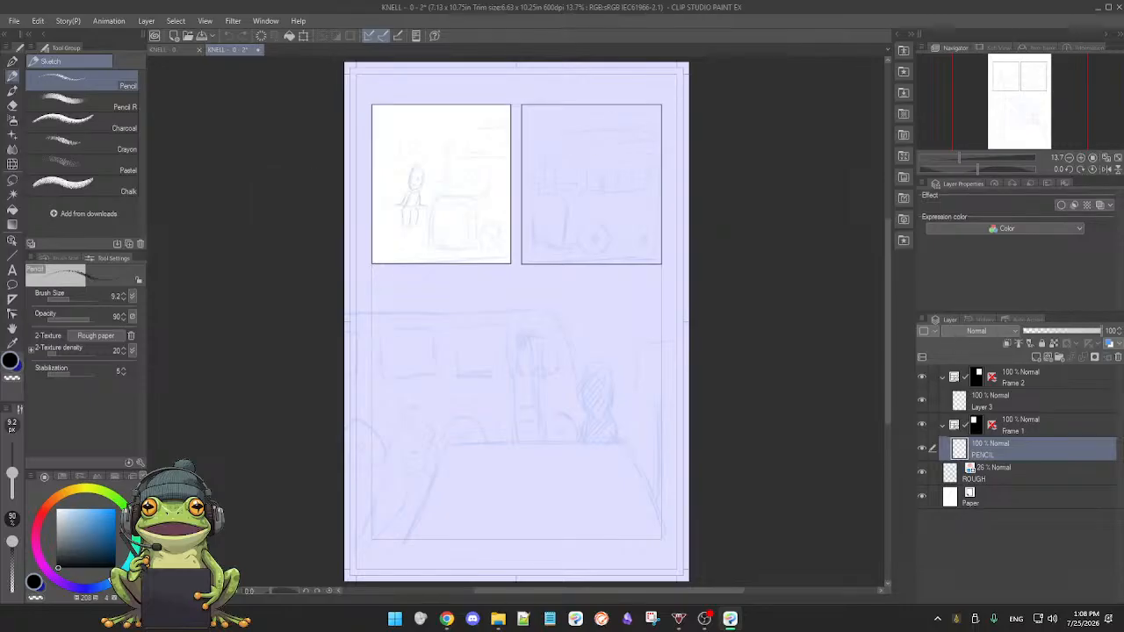
key("alt+Tab")
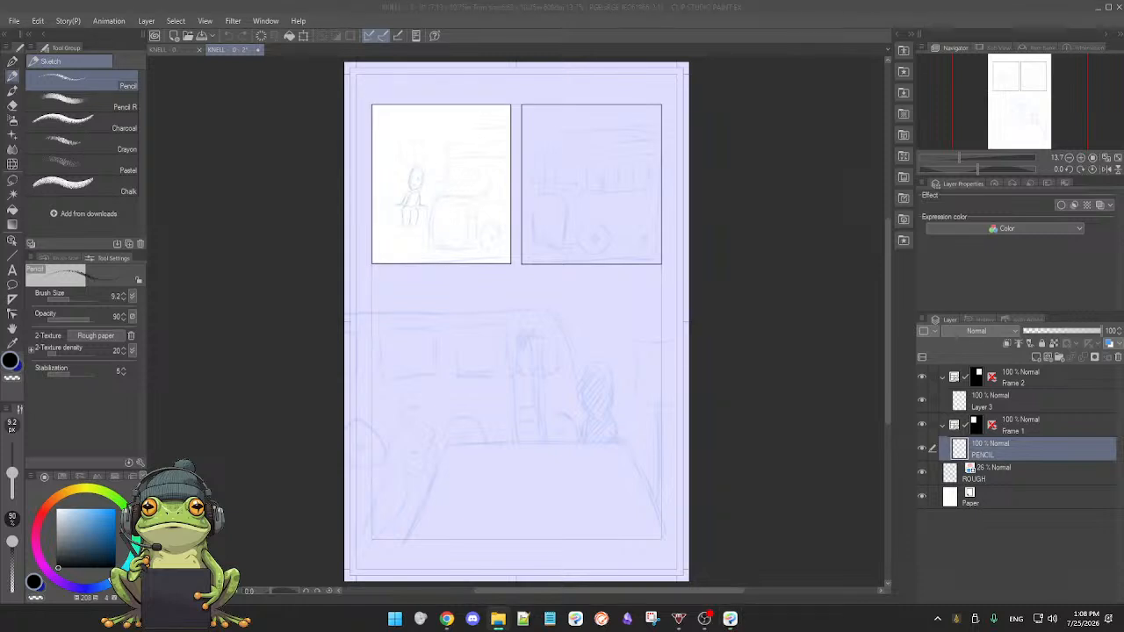
key("alt+Tab")
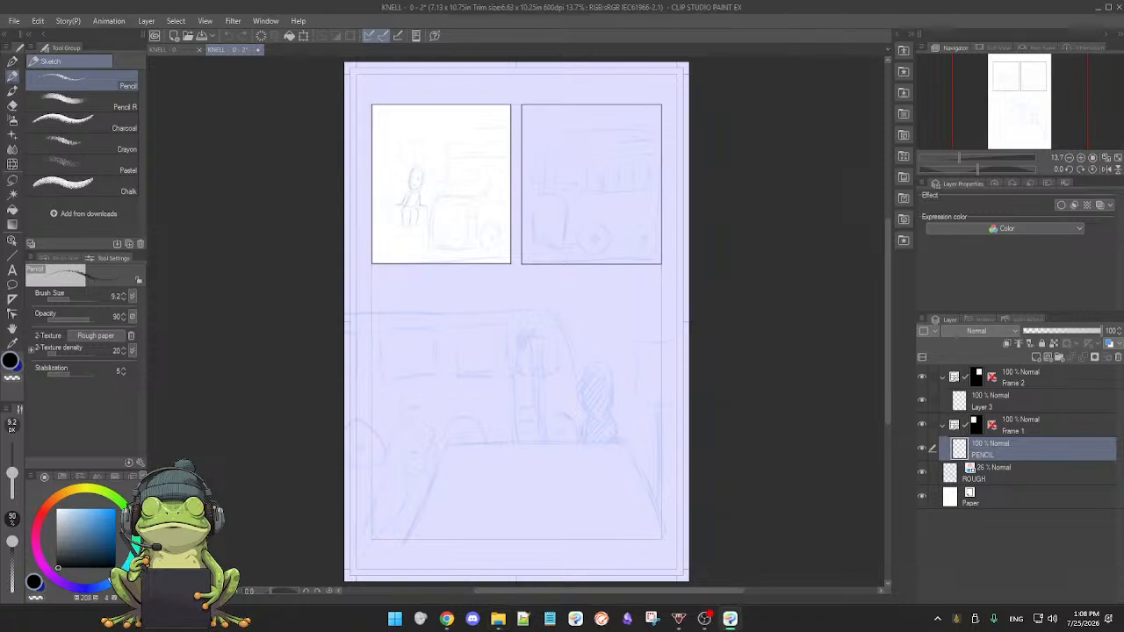
key("alt+Tab")
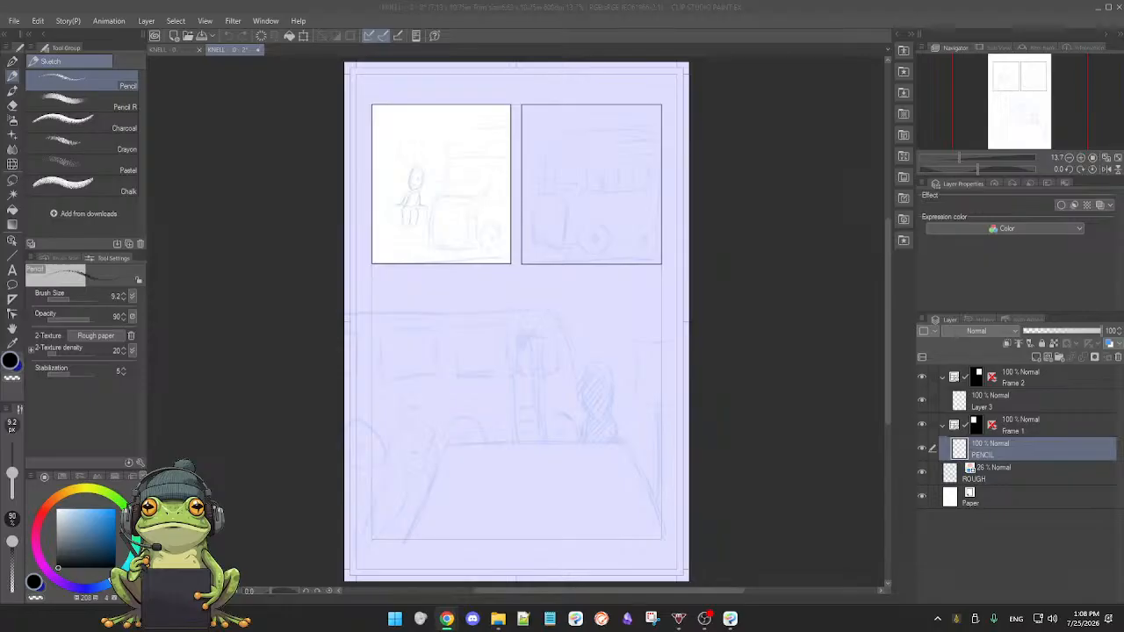
left_click(839, 449)
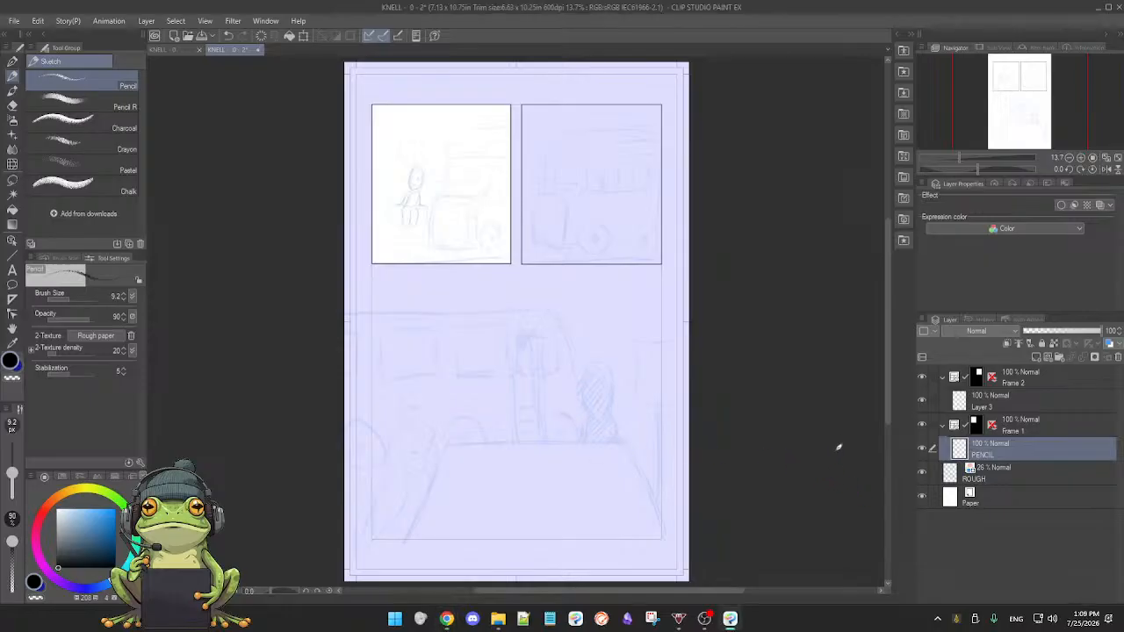
- Turn off the layer colour effect on the ROUGH layer and raise its opacity to 100%
left_click(922, 472)
left_click(922, 473)
left_click(1029, 478)
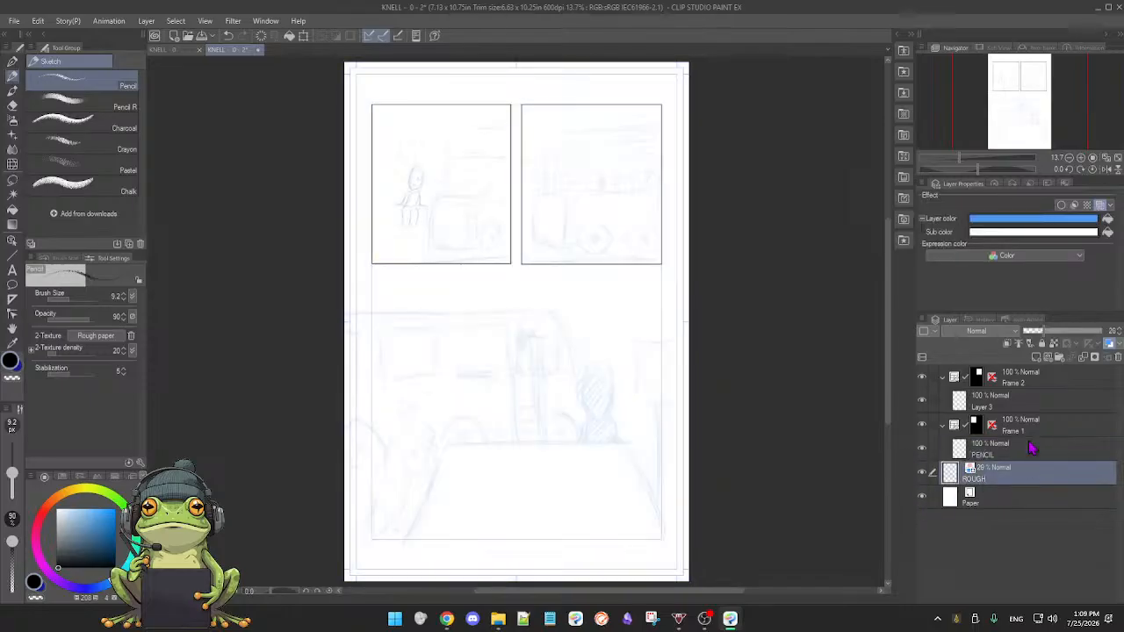
left_click(1109, 344)
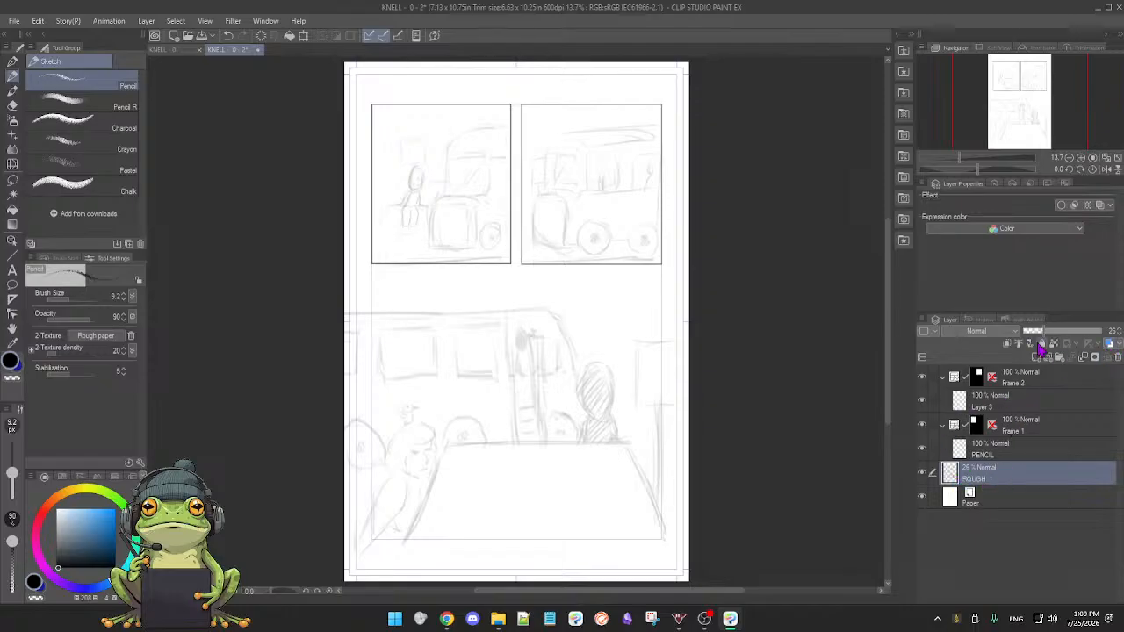
left_click_drag(1050, 332, 1114, 341)
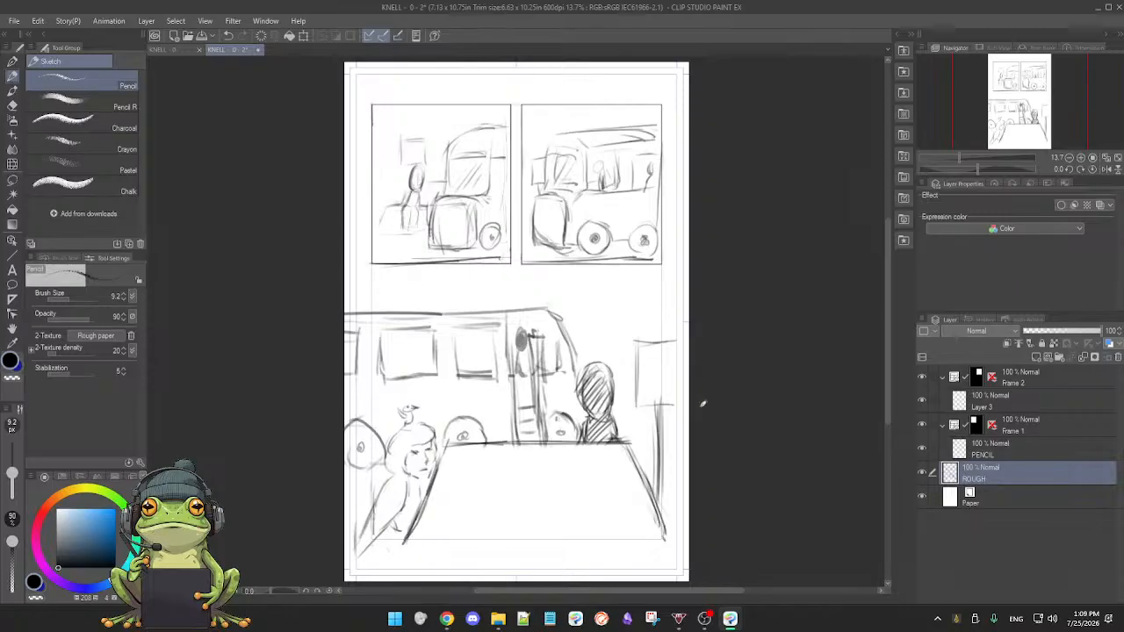
- Set the Pencil brush size to 19.2 and strengthen the vertical edges of the bus windshield in the first panel
scroll(601, 400, "up", 3)
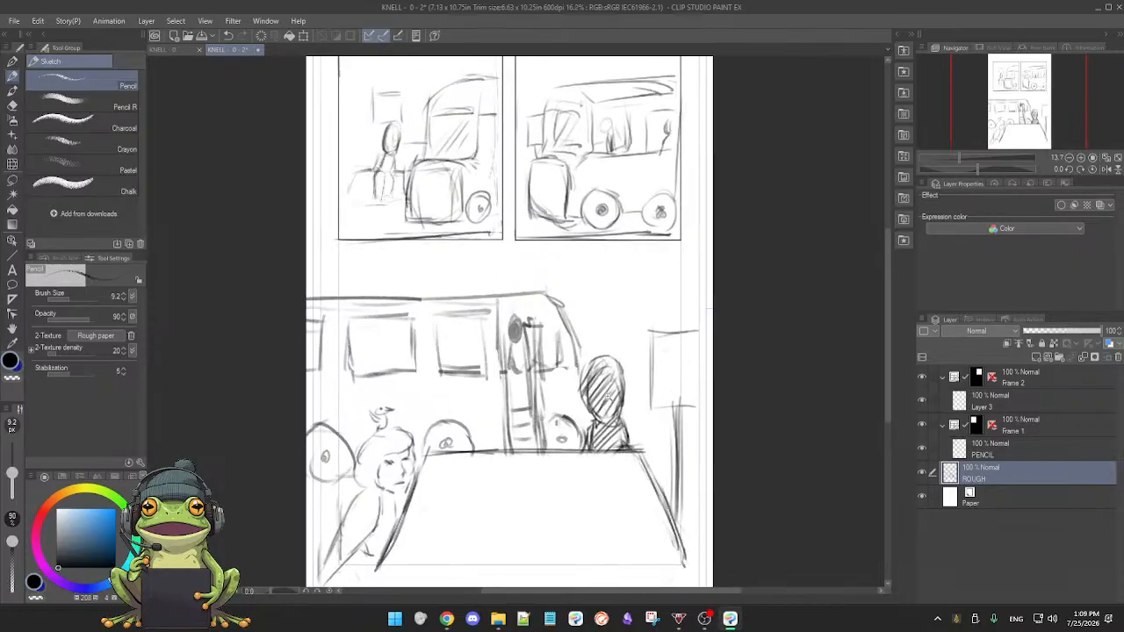
left_click_drag(589, 409, 587, 467)
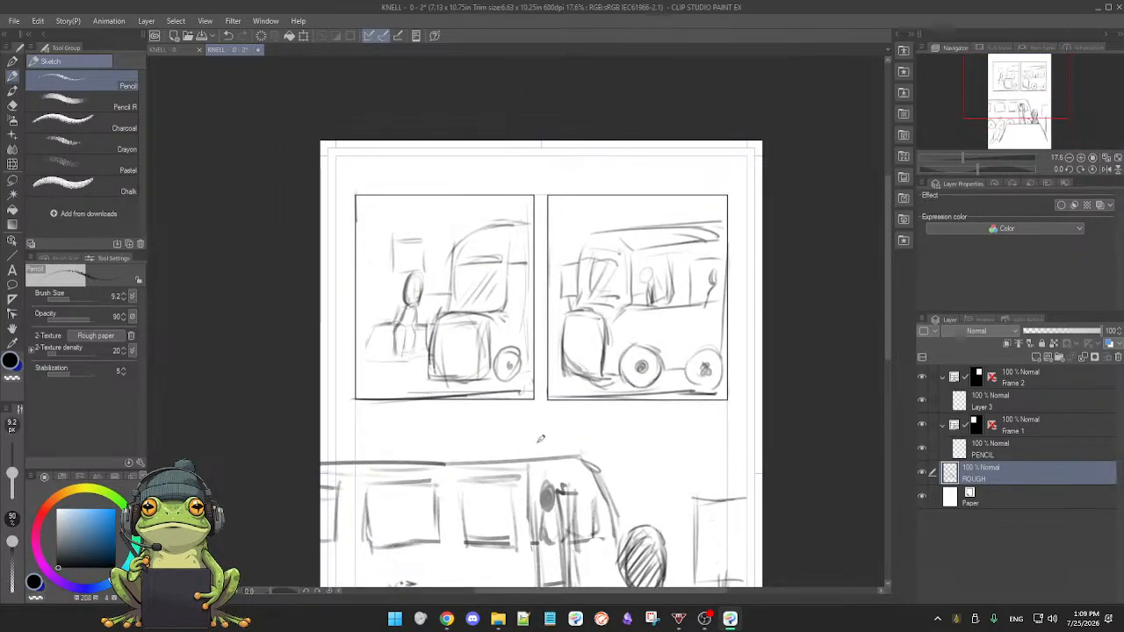
mouse_move(523, 427)
left_mouse_down()
mouse_move(541, 426)
mouse_move(538, 438)
left_mouse_up()
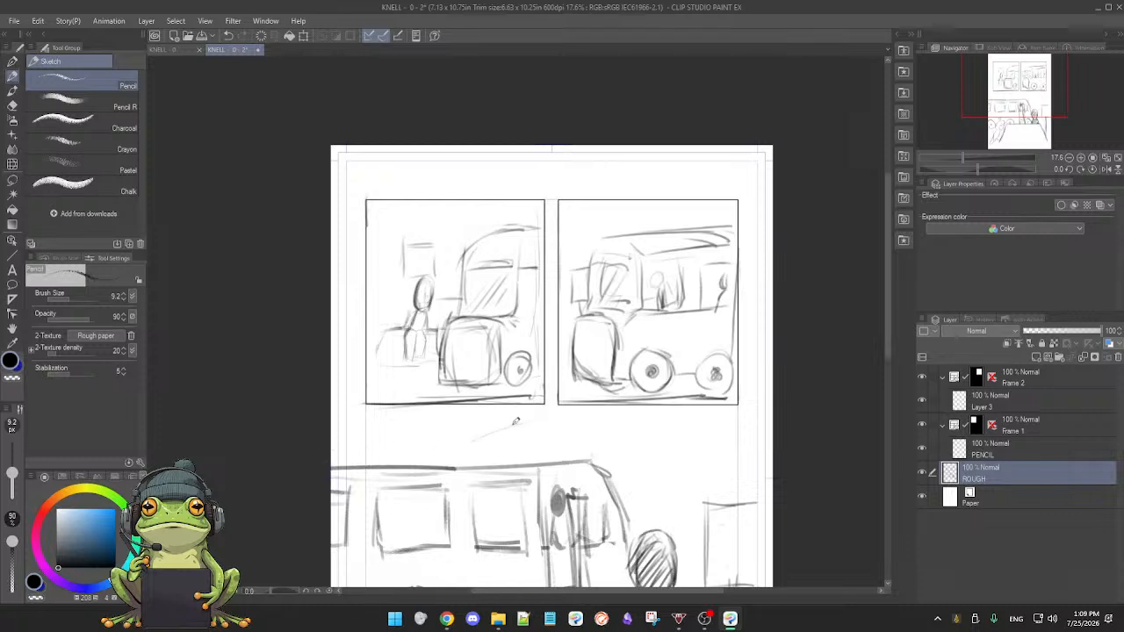
left_click_drag(506, 430, 489, 482)
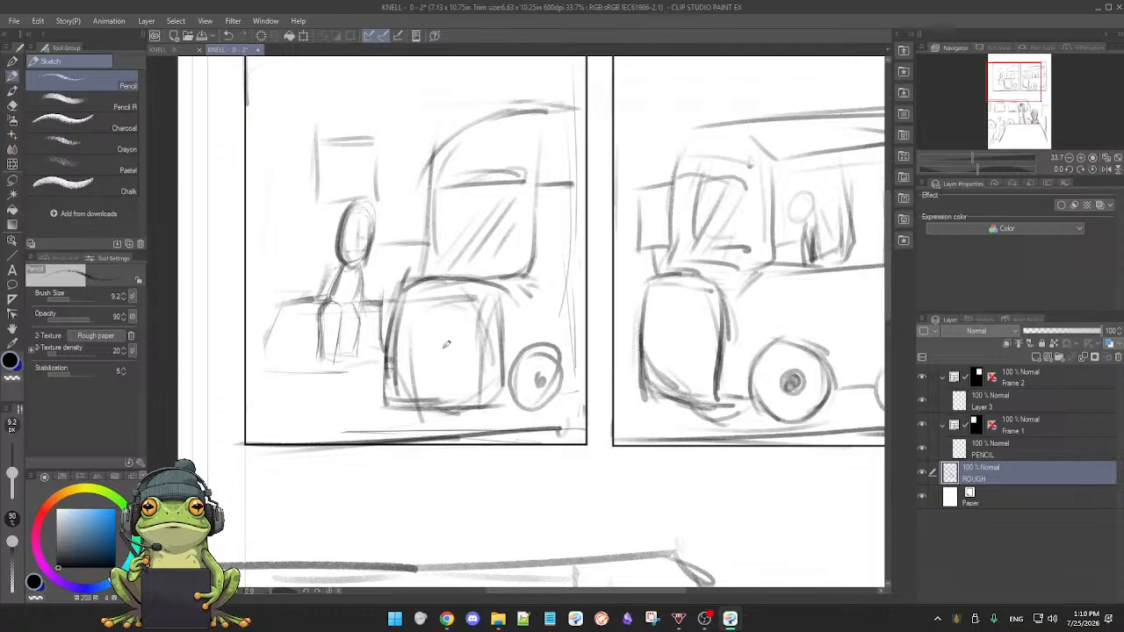
left_click_drag(447, 337, 416, 316)
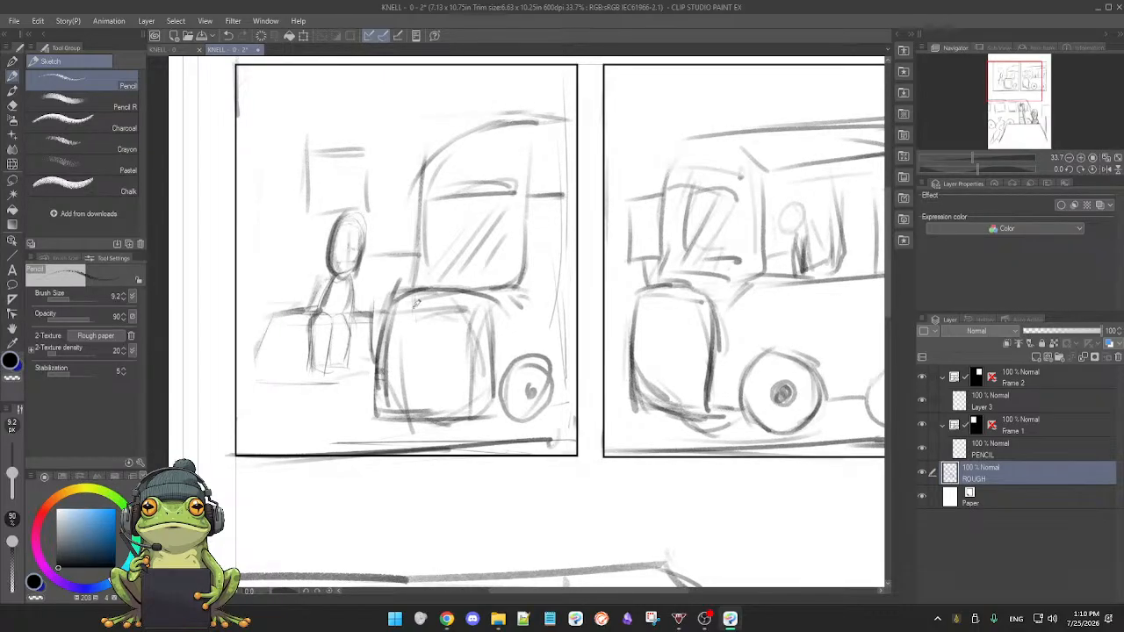
key("bracketright")
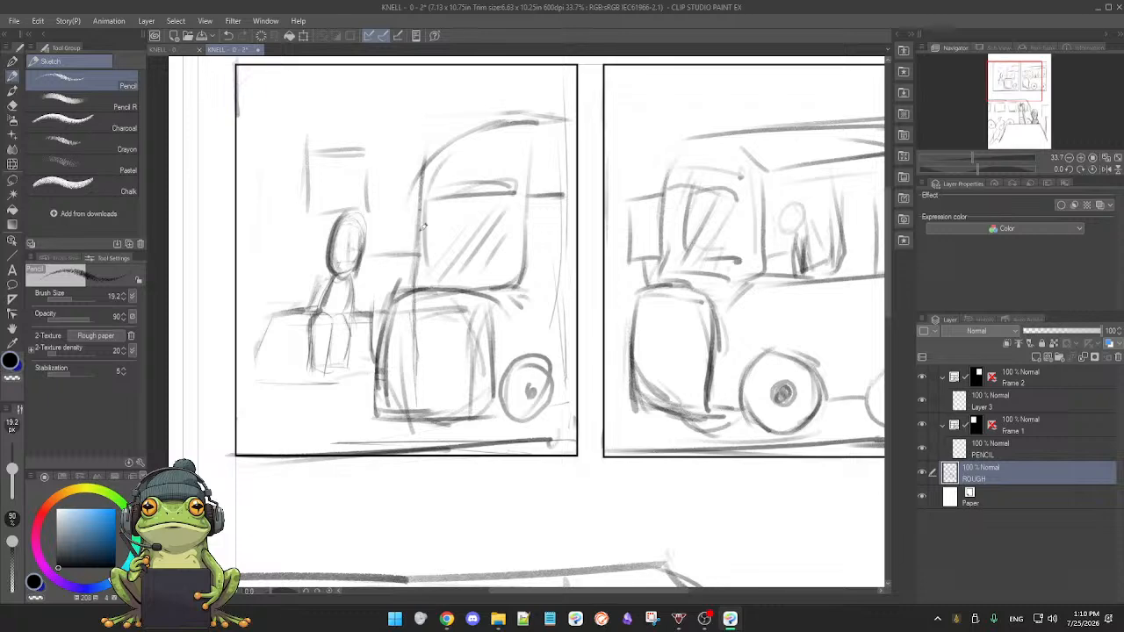
left_click_drag(524, 207, 519, 283)
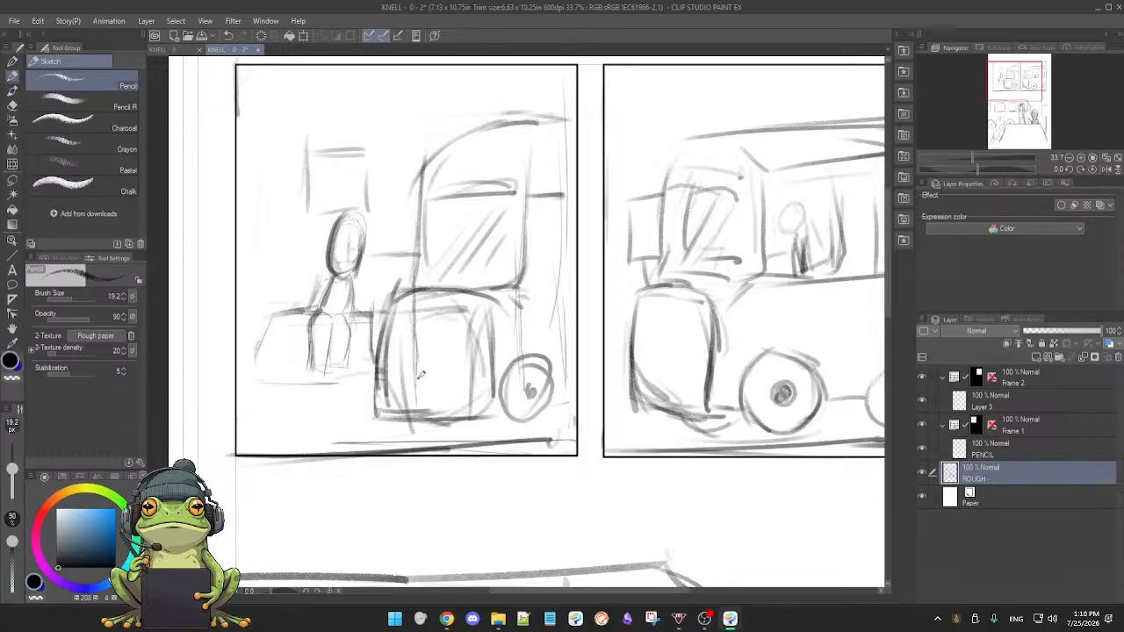
- Using Pencil R, draw a vertical line from the windshield's lower right corner down to the front wheel in the first panel
left_click(84, 103)
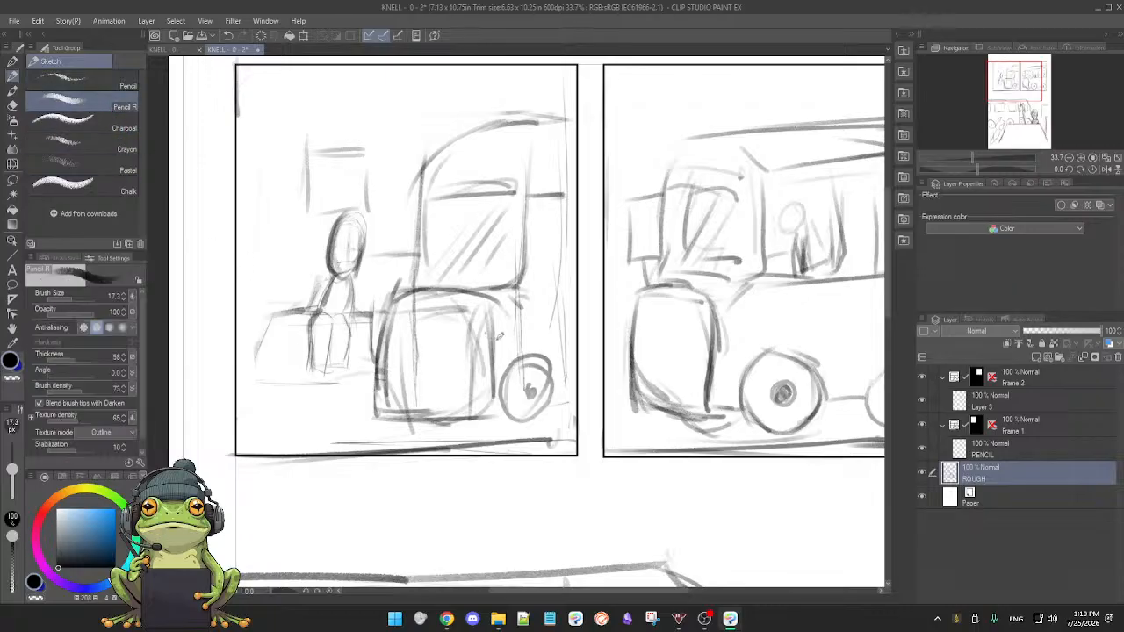
left_click_drag(518, 305, 523, 372)
key("ctrl+z")
left_click_drag(520, 294, 527, 352)
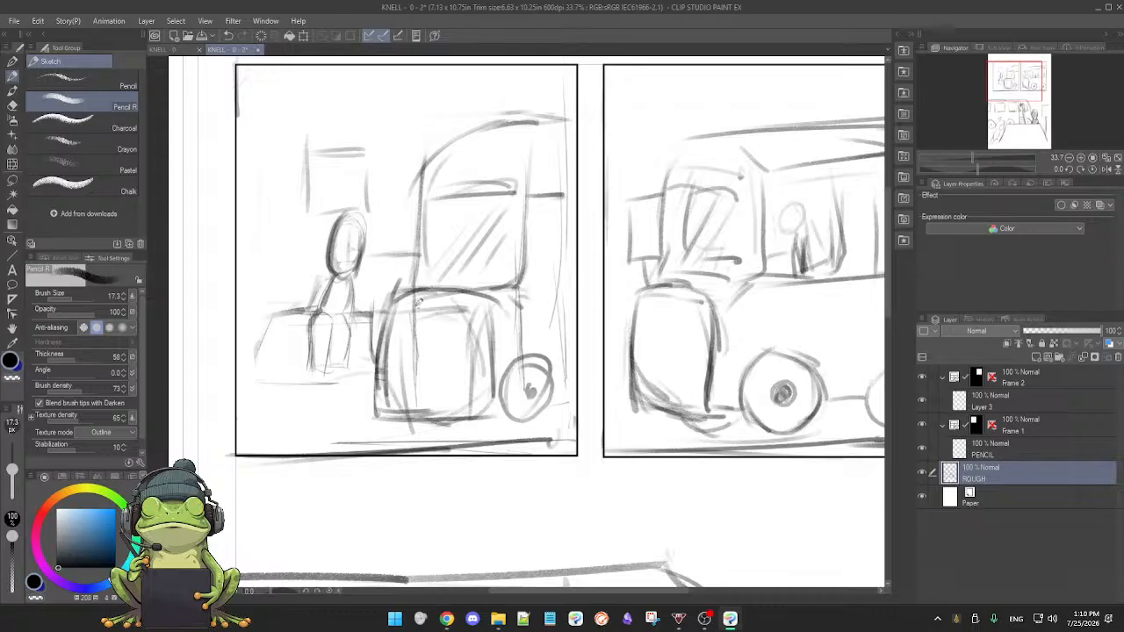
- With the soft eraser at size 76.2, erase the protruding left part of the hood, the ground line and the heavy roof line in the first panel
key("e")
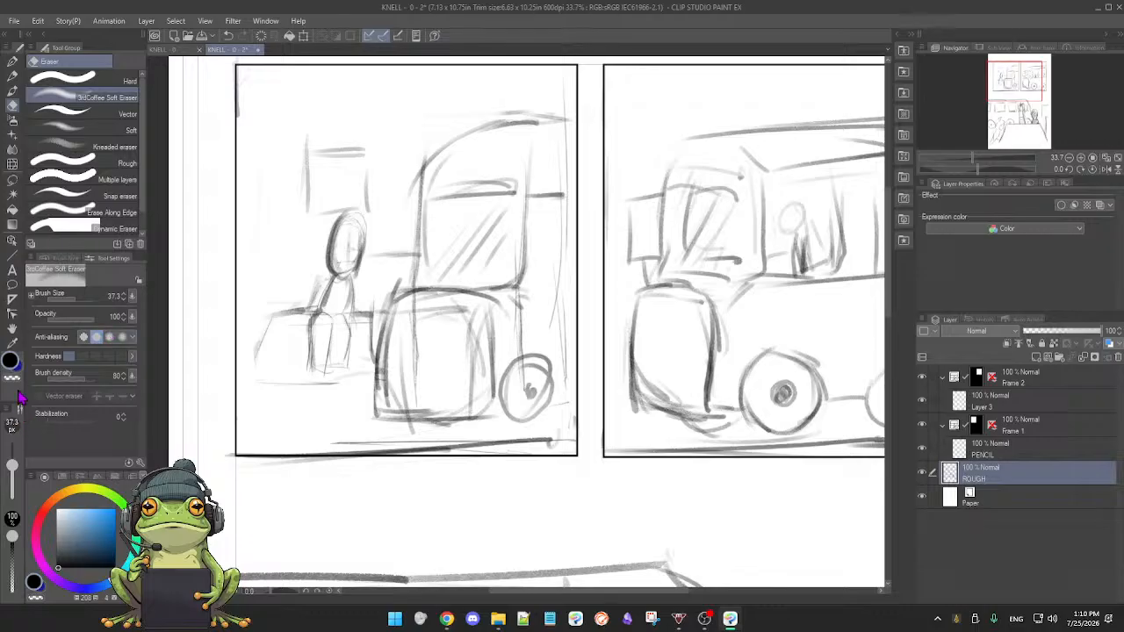
left_click_drag(9, 466, 12, 461)
mouse_move(436, 278)
left_mouse_down()
mouse_move(393, 309)
mouse_move(409, 283)
mouse_move(379, 373)
mouse_move(387, 323)
mouse_move(385, 386)
mouse_move(393, 356)
mouse_move(400, 413)
mouse_move(369, 409)
mouse_move(392, 405)
mouse_move(404, 387)
mouse_move(405, 414)
mouse_move(389, 395)
mouse_move(402, 412)
left_mouse_up()
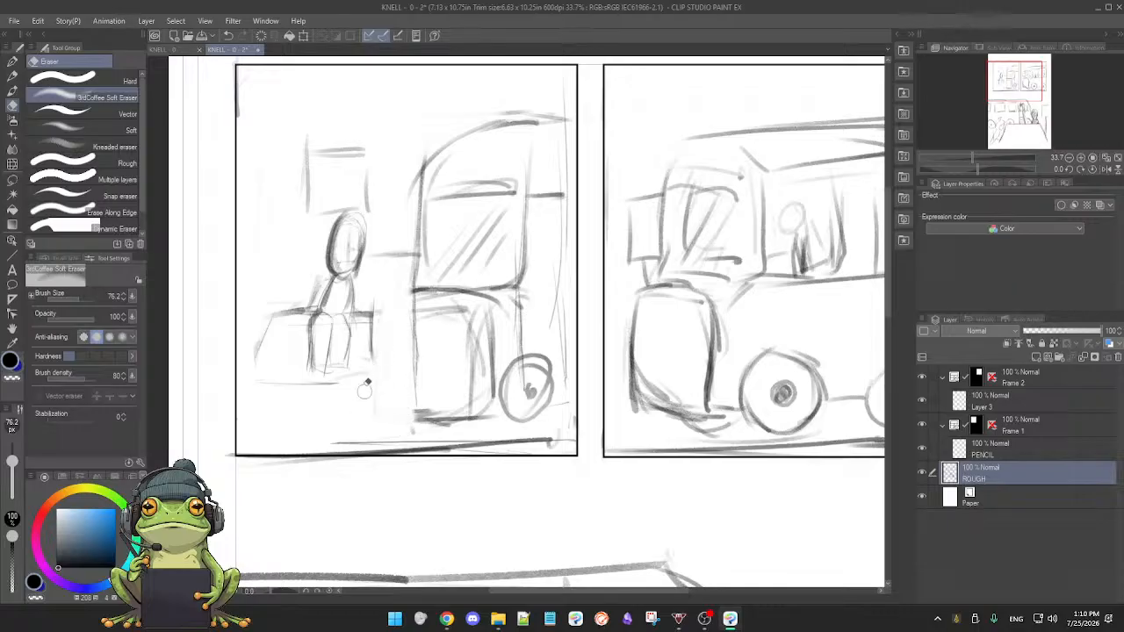
mouse_move(431, 430)
left_mouse_down()
mouse_move(398, 416)
mouse_move(437, 426)
mouse_move(355, 448)
mouse_move(579, 440)
mouse_move(415, 454)
mouse_move(501, 441)
mouse_move(384, 455)
mouse_move(414, 445)
mouse_move(302, 445)
mouse_move(403, 437)
left_mouse_up()
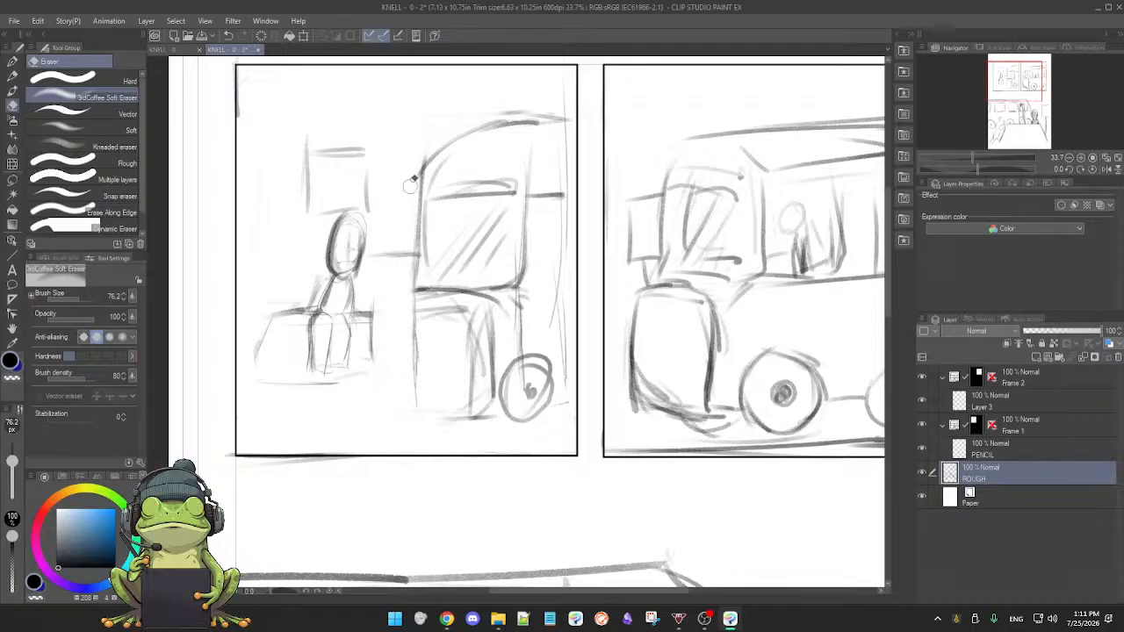
left_click_drag(421, 157, 418, 188)
mouse_move(474, 115)
left_mouse_down()
mouse_move(551, 113)
mouse_move(451, 113)
mouse_move(569, 121)
mouse_move(533, 106)
mouse_move(561, 81)
left_mouse_up()
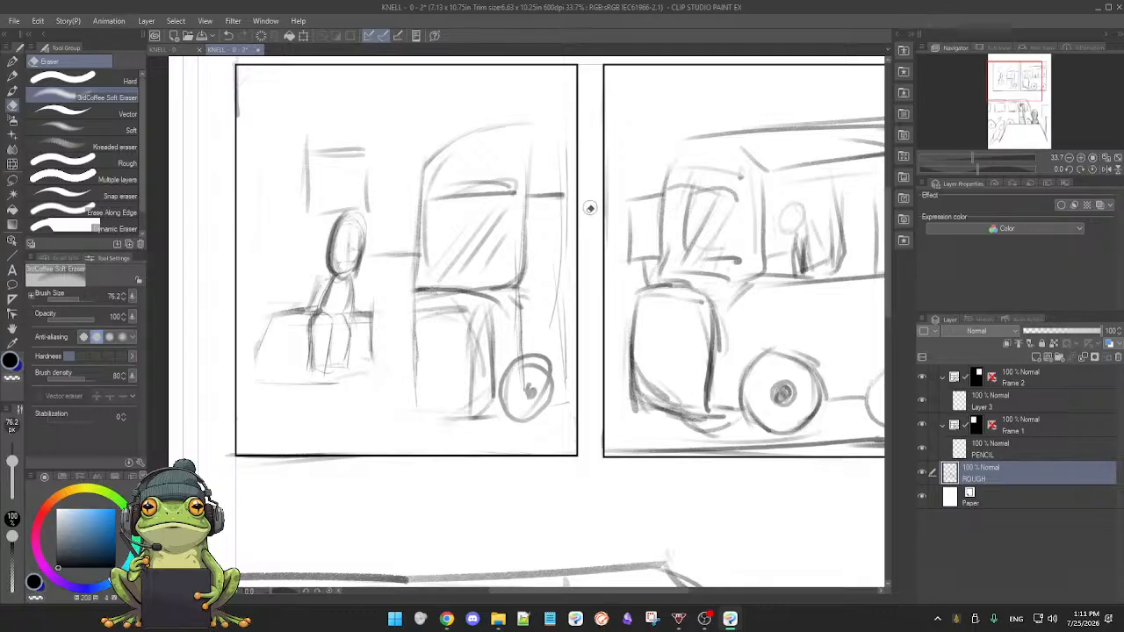
- Erase the remaining hood outline and the front wheel of the bus in the first panel
key("p")
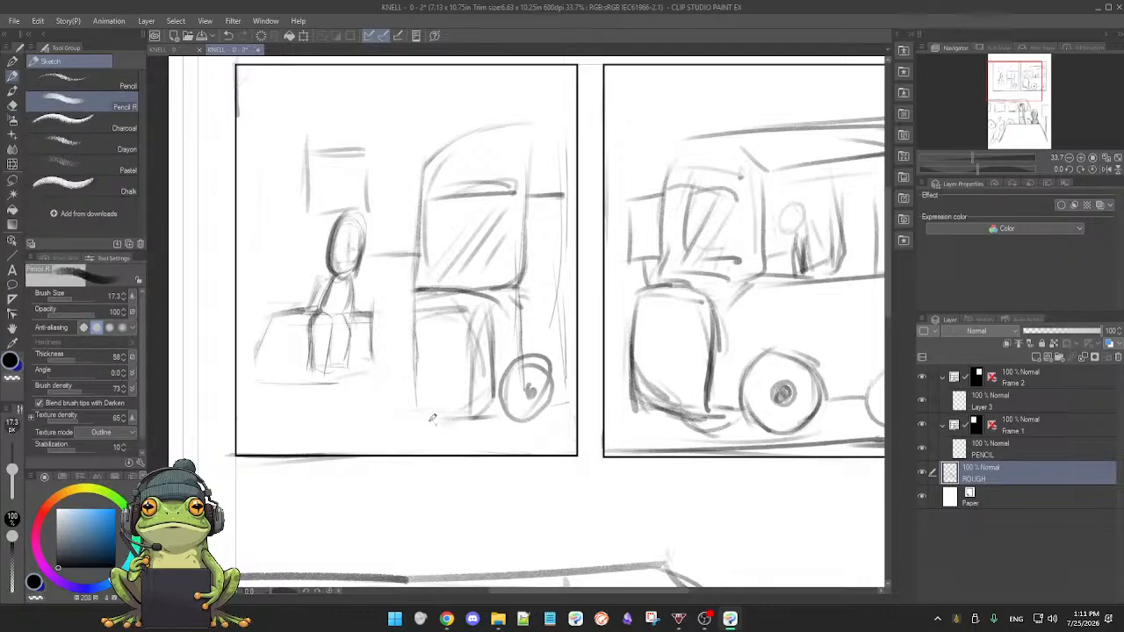
key("e")
mouse_move(435, 307)
left_mouse_down()
mouse_move(485, 302)
mouse_move(427, 303)
mouse_move(488, 291)
left_mouse_up()
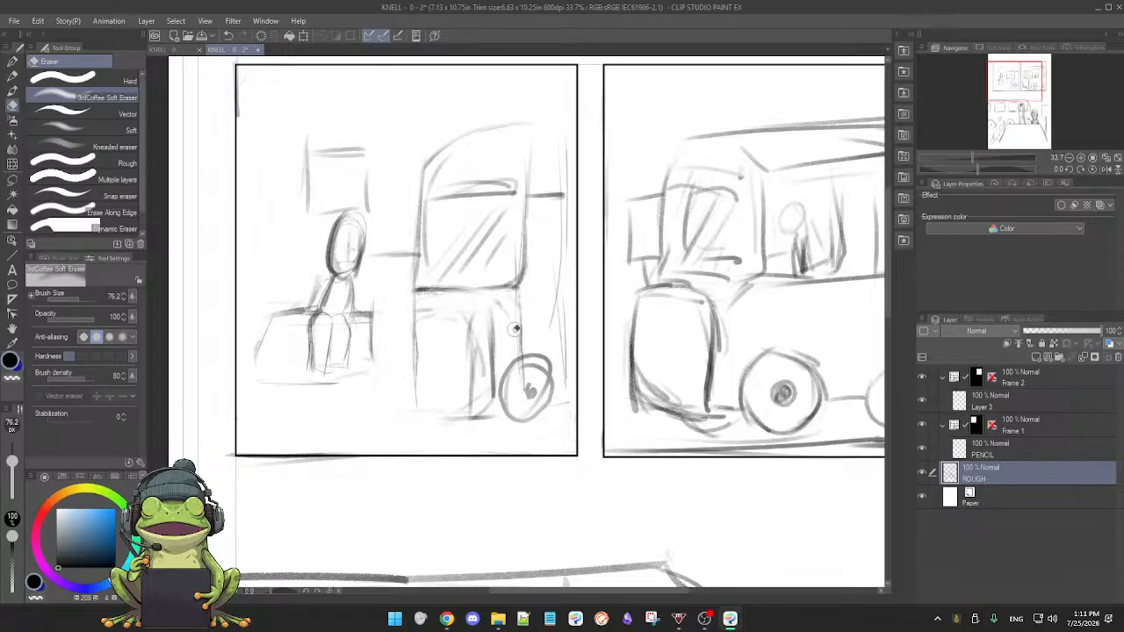
mouse_move(502, 323)
left_mouse_down()
mouse_move(488, 402)
mouse_move(465, 412)
mouse_move(453, 405)
mouse_move(495, 378)
mouse_move(470, 400)
mouse_move(465, 327)
left_mouse_up()
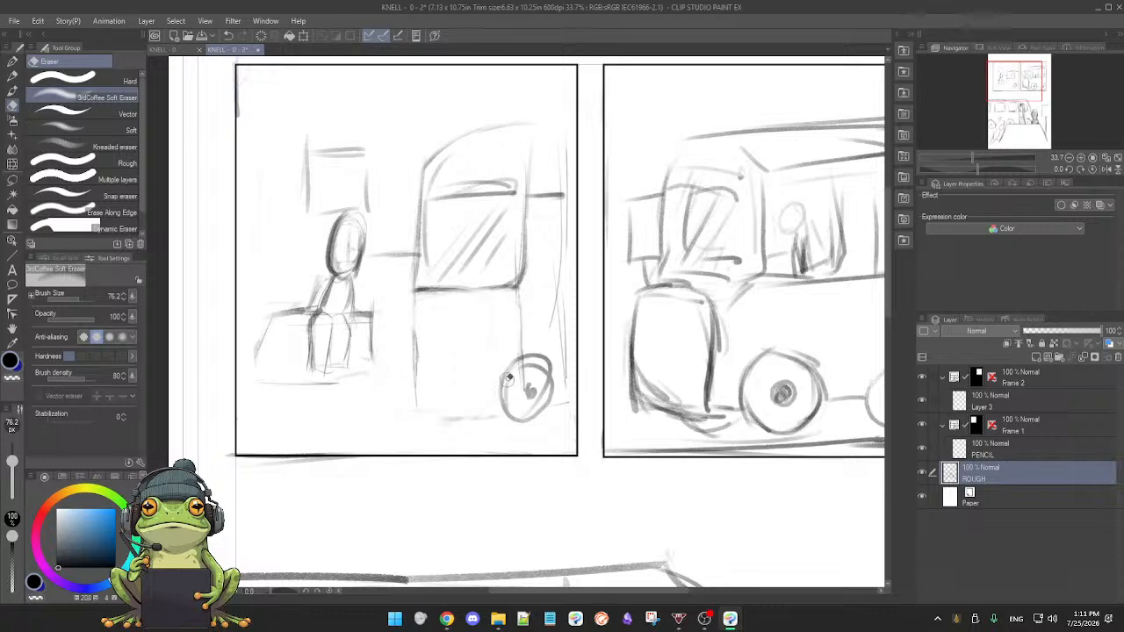
mouse_move(518, 371)
left_mouse_down()
mouse_move(511, 362)
mouse_move(500, 413)
mouse_move(516, 423)
mouse_move(539, 400)
mouse_move(531, 366)
left_mouse_up()
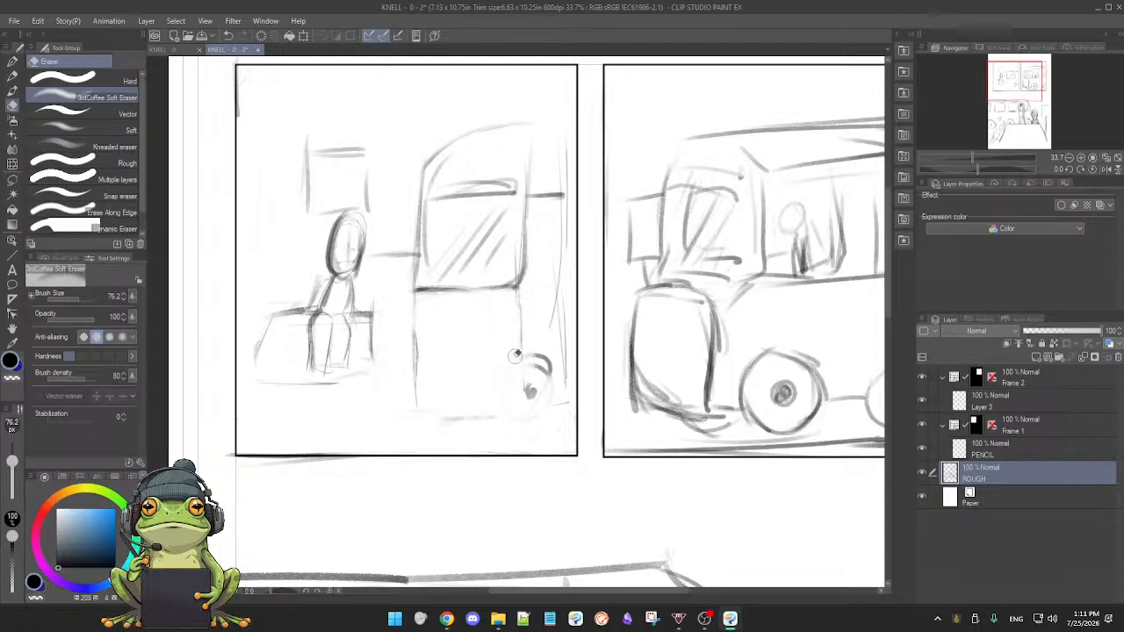
key("p")
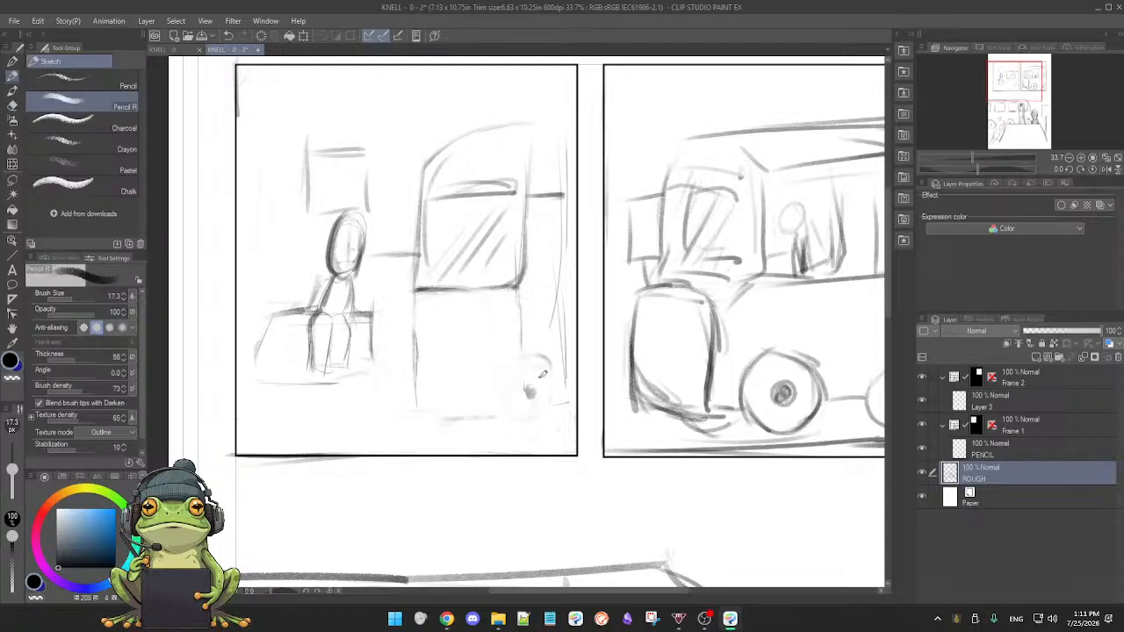
key("e")
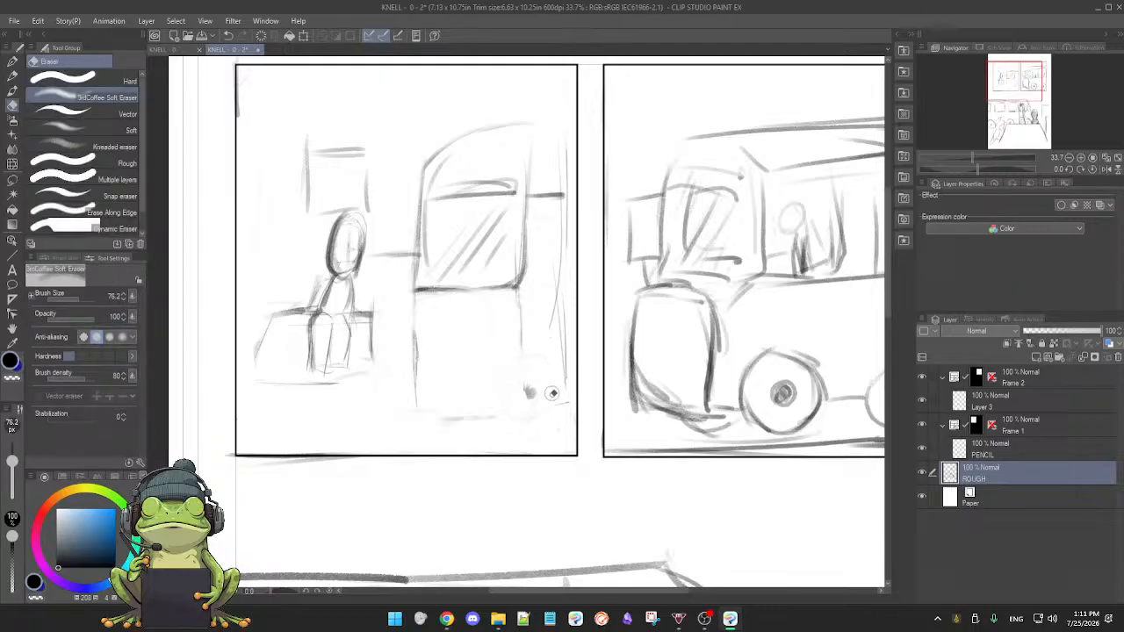
- Redraw the left and lower edges of the bus front with Pencil R, changing the drawing colour to a lighter grey
key("p")
left_click_drag(520, 400, 524, 424)
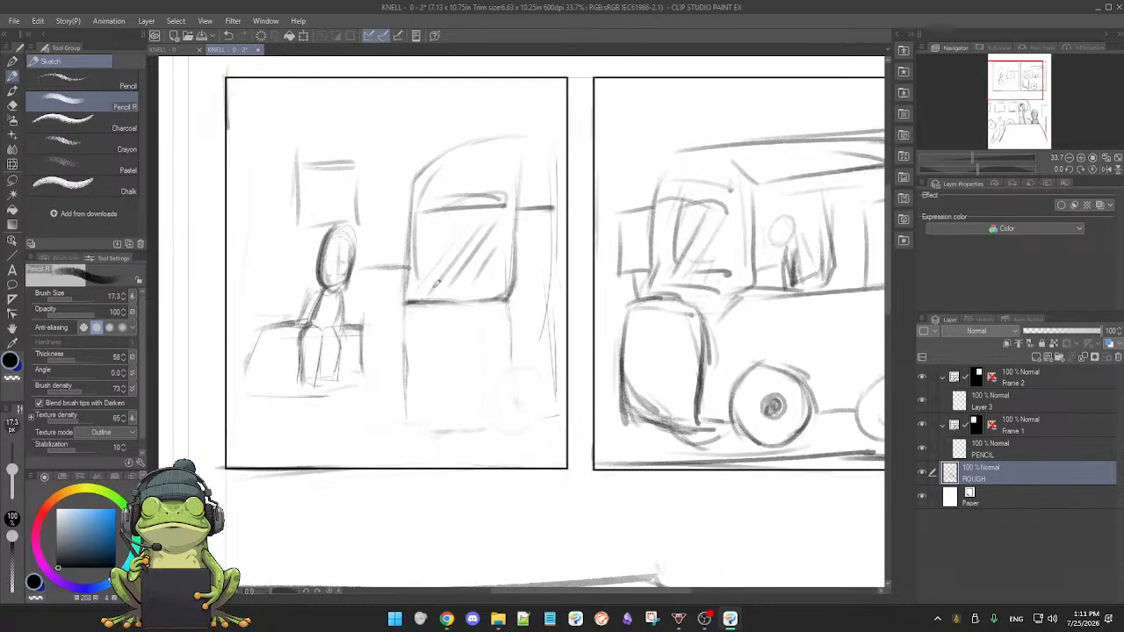
left_click_drag(404, 286, 406, 337)
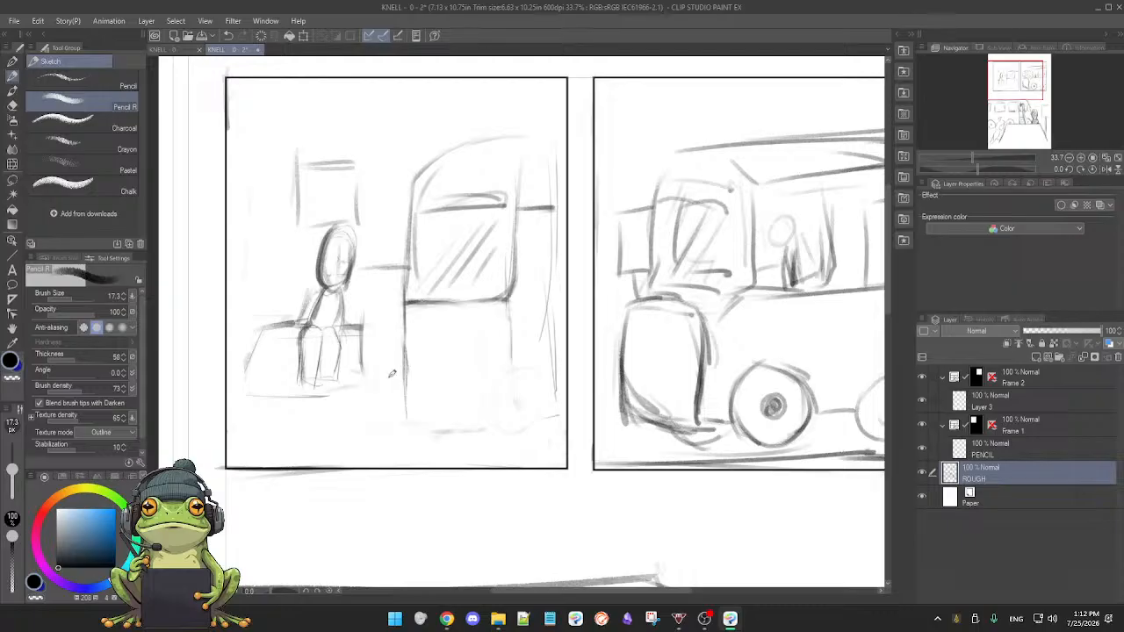
left_click(60, 539)
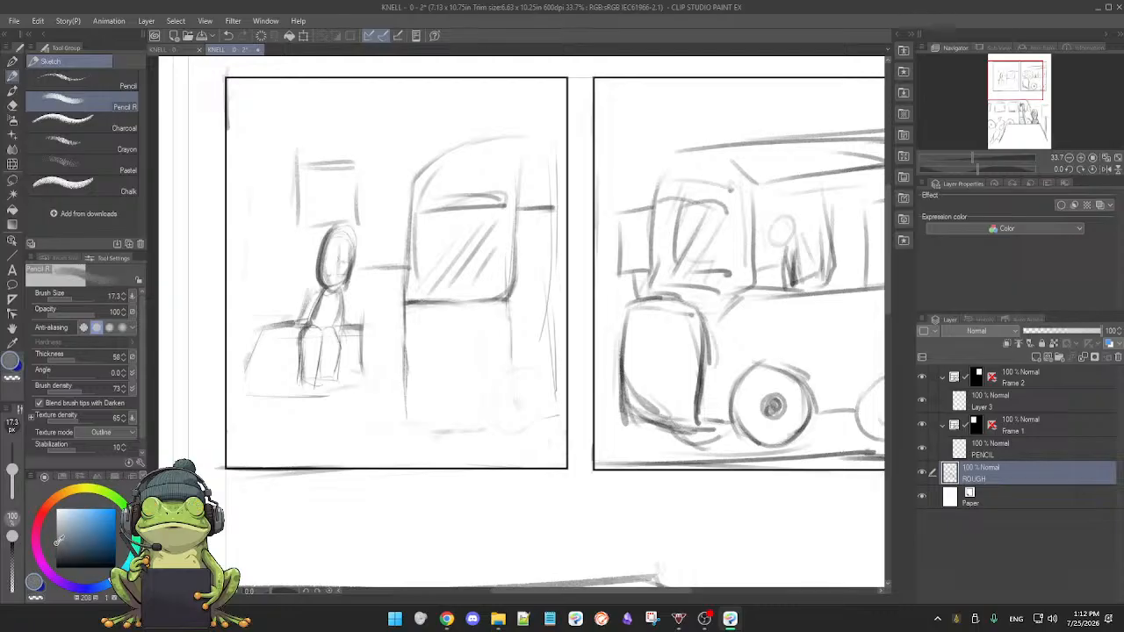
left_click_drag(58, 539, 58, 532)
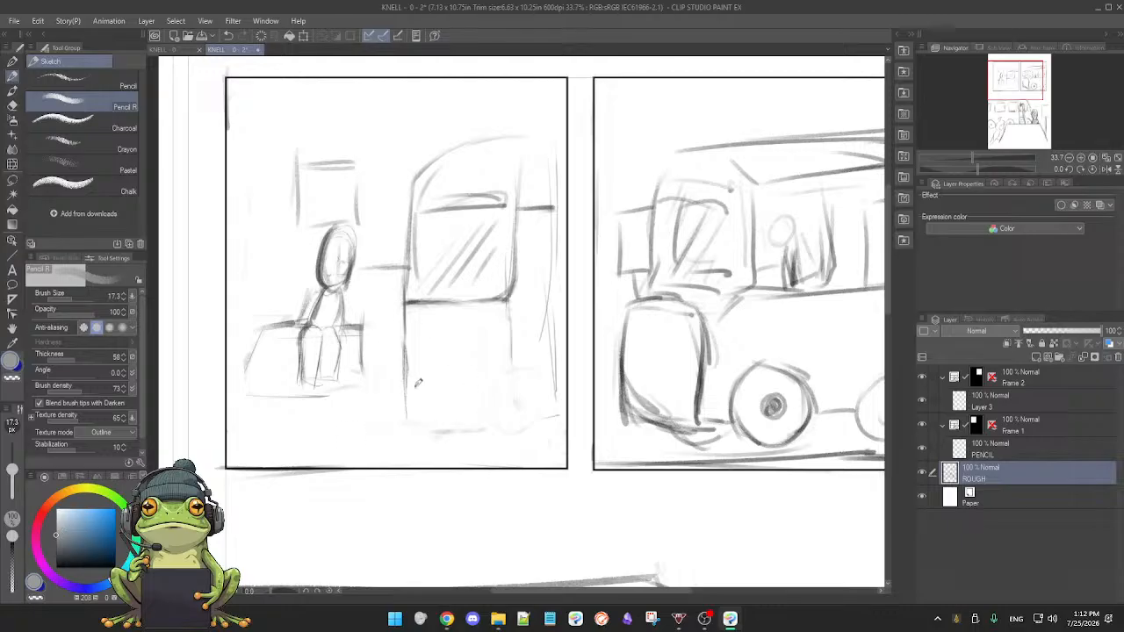
left_click_drag(407, 386, 408, 403)
left_click_drag(411, 425, 483, 425)
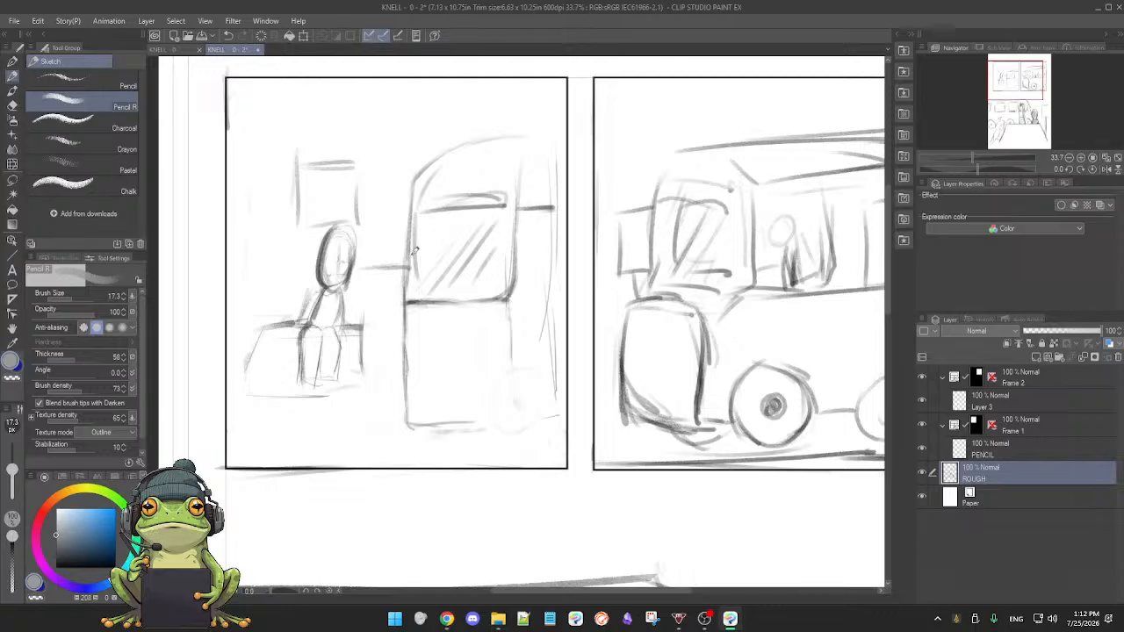
- Erase the left windshield edge and most of the curved roof outline of the bus in the first panel
key("e")
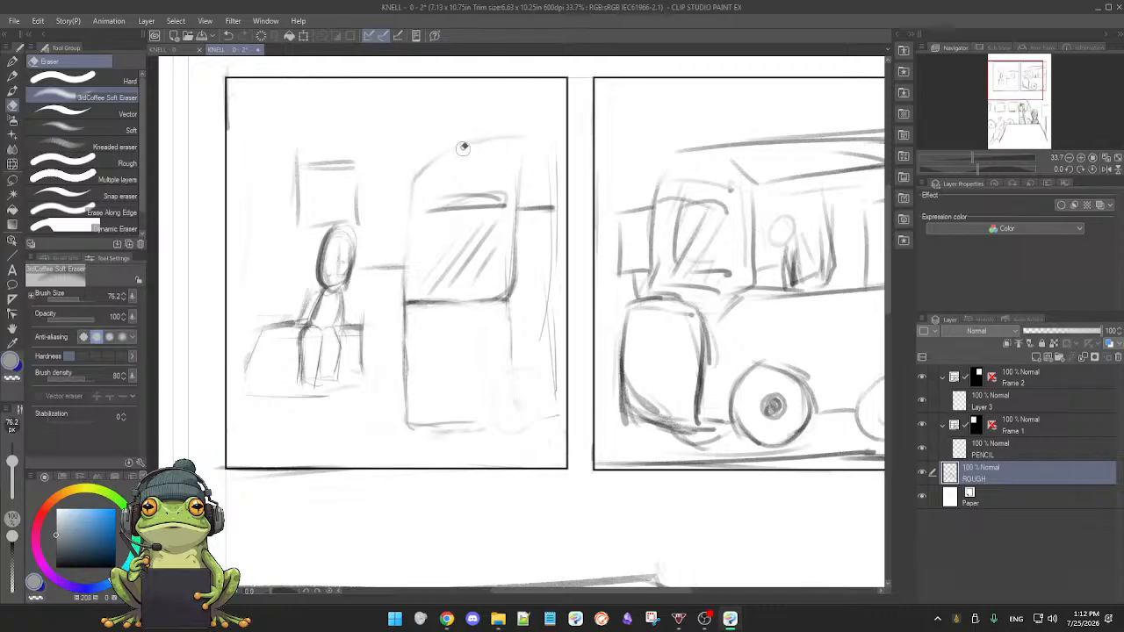
key("p")
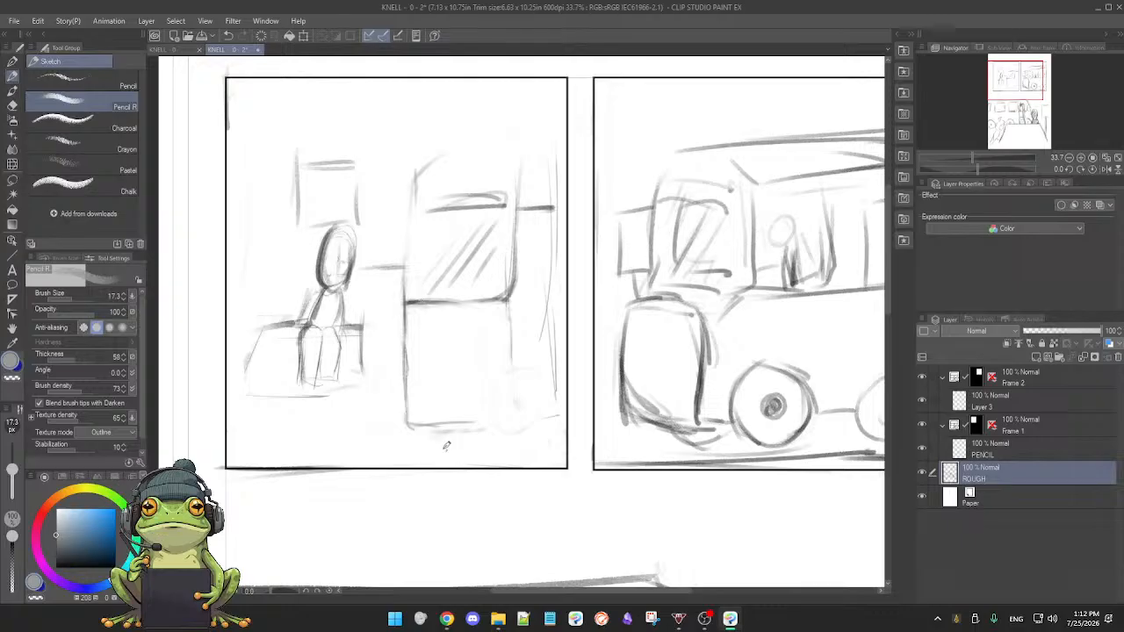
- Draw the lower edge, right side and top edge of the bus front in the first panel, closing it into a tall box
left_click_drag(406, 425, 483, 423)
scroll(588, 391, "down", 2)
scroll(600, 388, "down", 1)
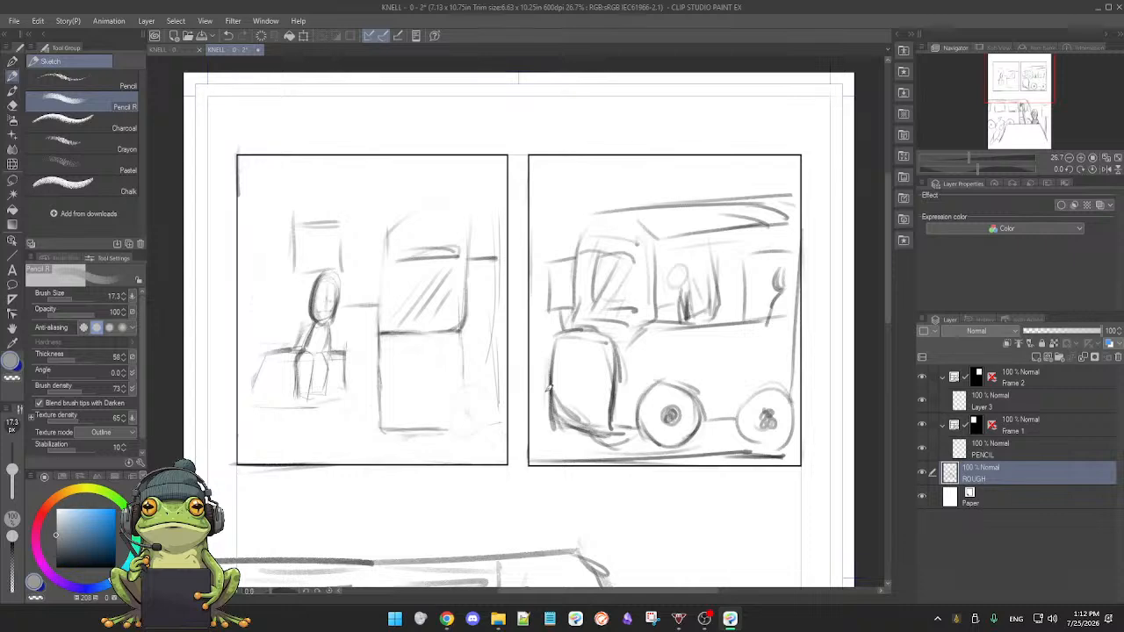
scroll(556, 400, "down", 3)
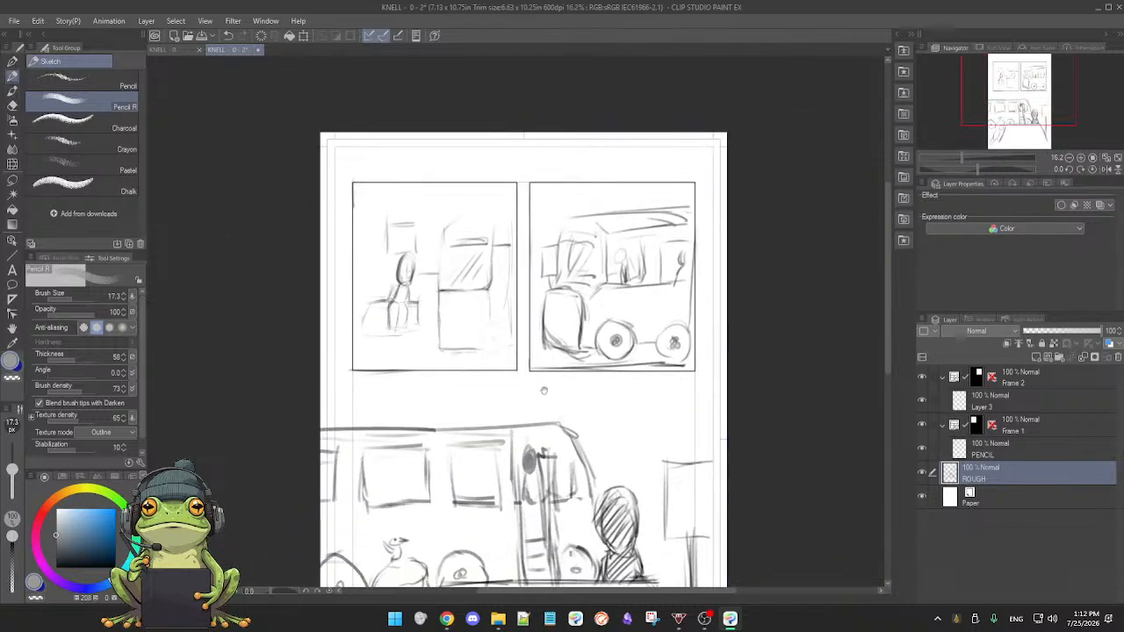
scroll(551, 412, "down", 1)
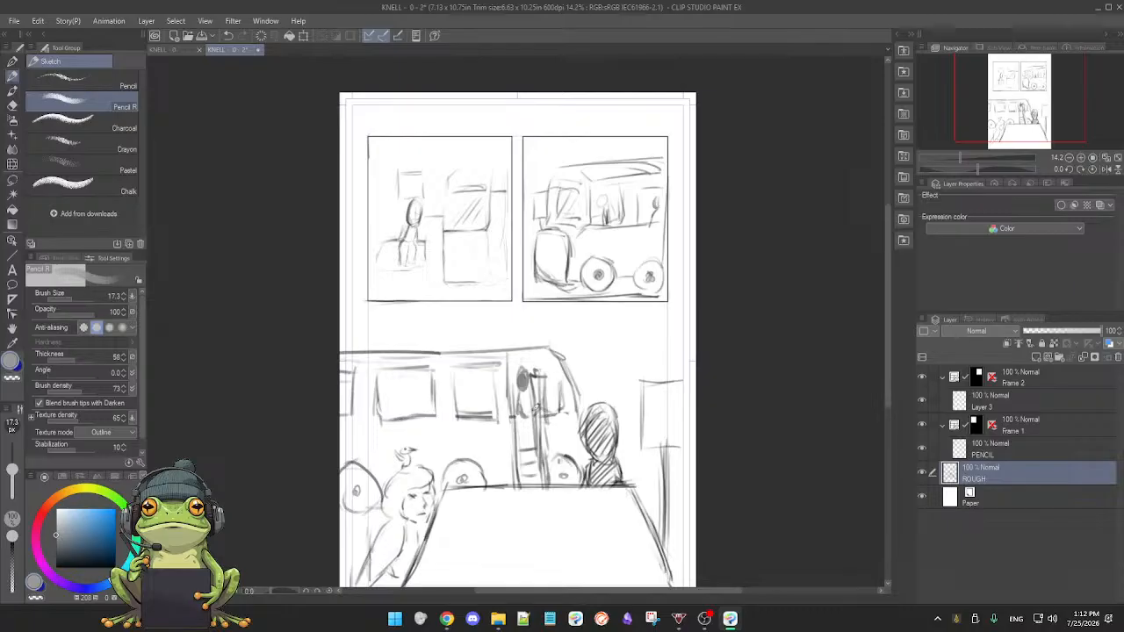
left_click_drag(523, 446, 515, 507)
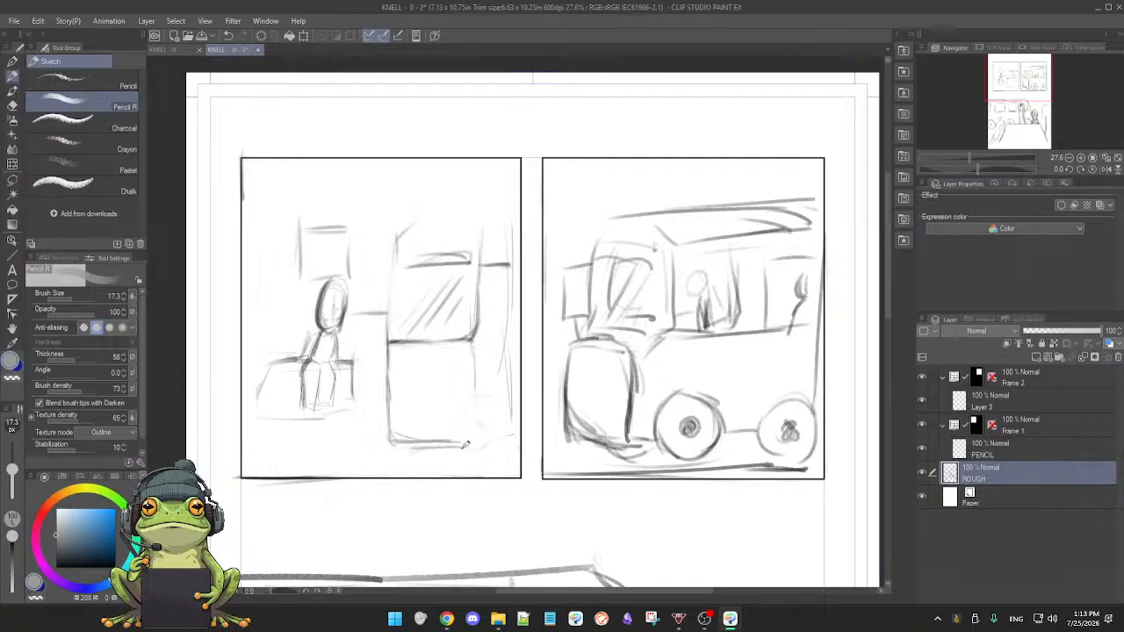
left_click_drag(472, 369, 477, 427)
left_click_drag(472, 339, 473, 420)
left_click_drag(408, 229, 471, 226)
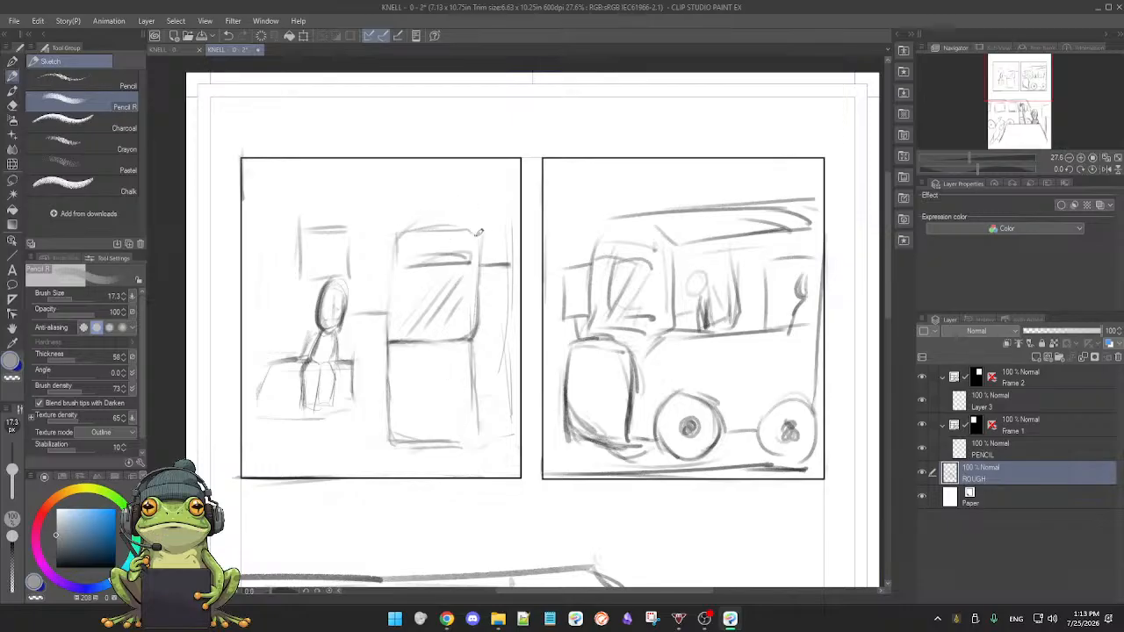
left_click_drag(472, 237, 472, 342)
- Erase the old vertical lines beside the bus front, the visor band and the reflection hatching on its windshield
key("e")
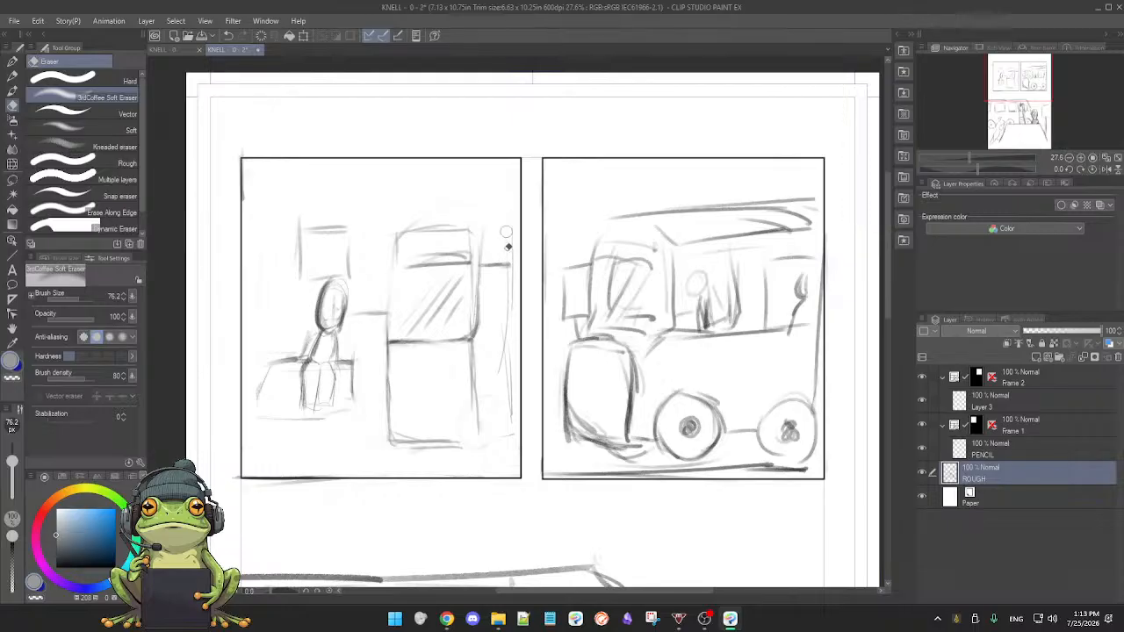
mouse_move(508, 330)
left_mouse_down()
mouse_move(500, 319)
mouse_move(507, 397)
left_mouse_up()
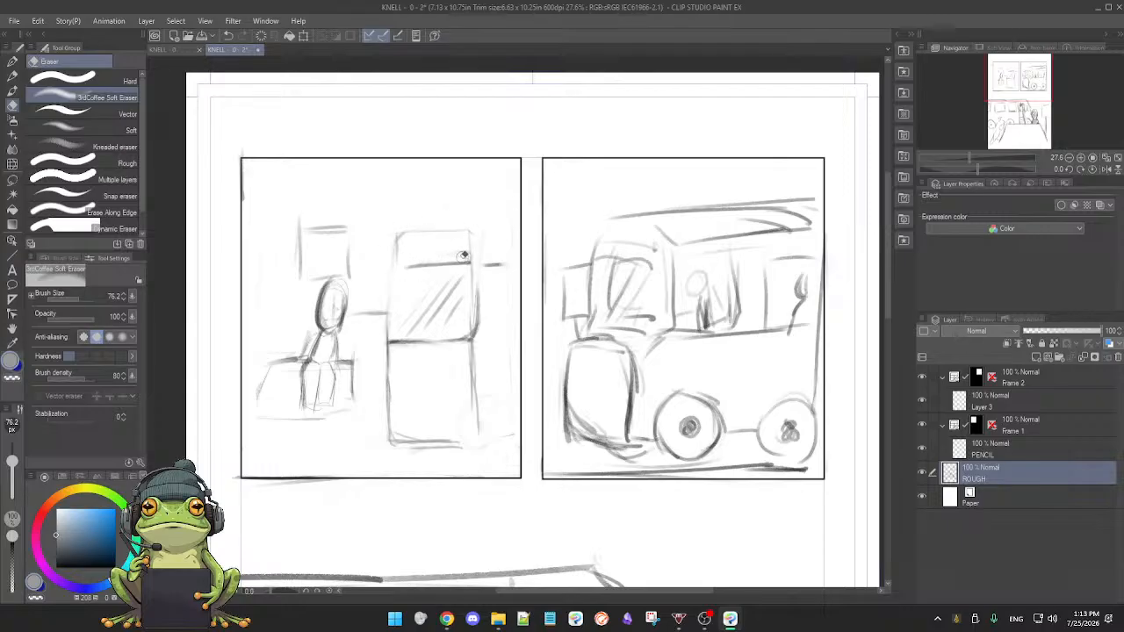
mouse_move(410, 263)
left_mouse_down()
mouse_move(461, 266)
mouse_move(446, 278)
left_mouse_up()
key("p")
key("e")
mouse_move(430, 297)
left_mouse_down()
mouse_move(411, 324)
mouse_move(447, 292)
mouse_move(448, 274)
mouse_move(454, 301)
mouse_move(438, 327)
mouse_move(451, 291)
mouse_move(417, 325)
mouse_move(457, 325)
left_mouse_up()
key("p")
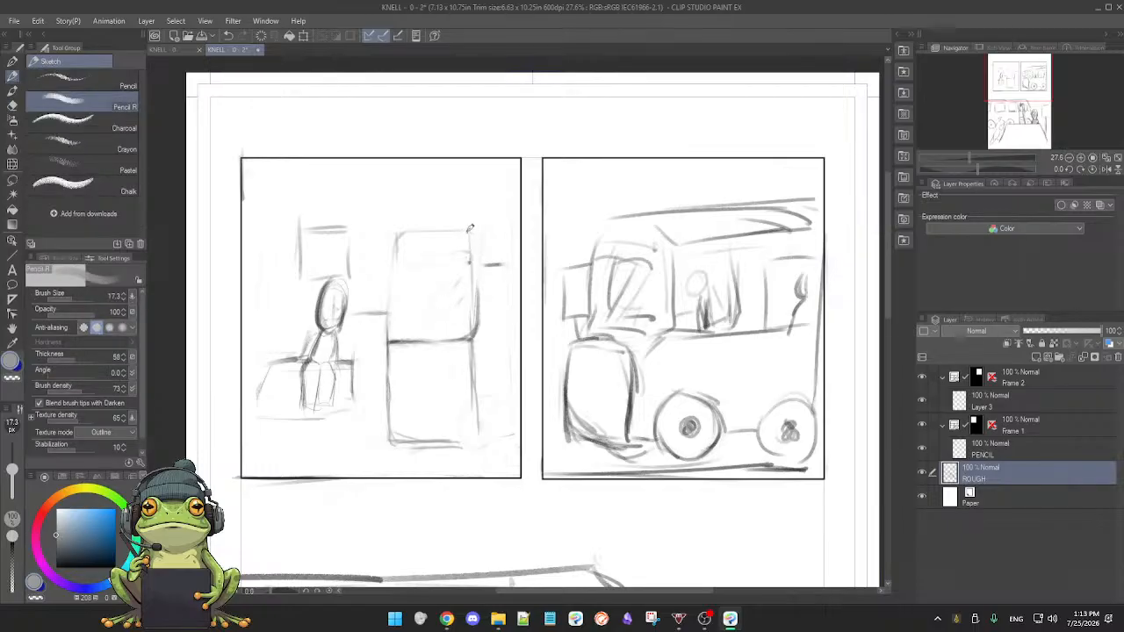
- Redraw the upper right edge of the bus front as a straight line, clean up beside it, and reinforce the upper left and top edges
left_click_drag(472, 229, 471, 337)
key("e")
mouse_move(480, 280)
left_mouse_down()
mouse_move(469, 327)
mouse_move(485, 331)
left_mouse_up()
key("p")
scroll(486, 325, "up", 5)
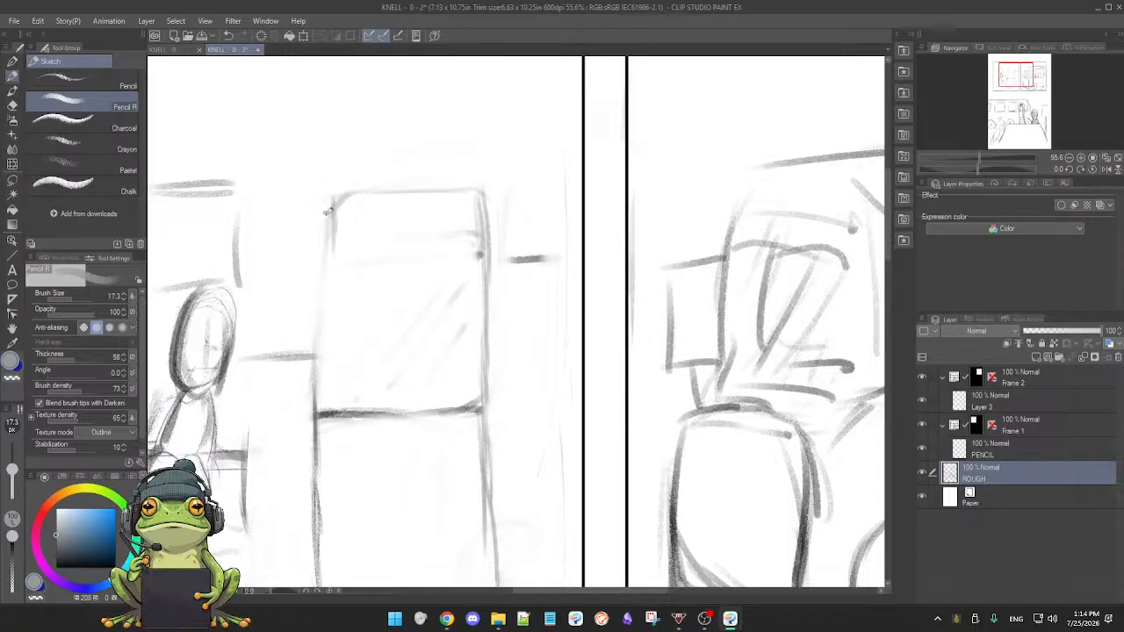
left_click_drag(327, 246, 314, 376)
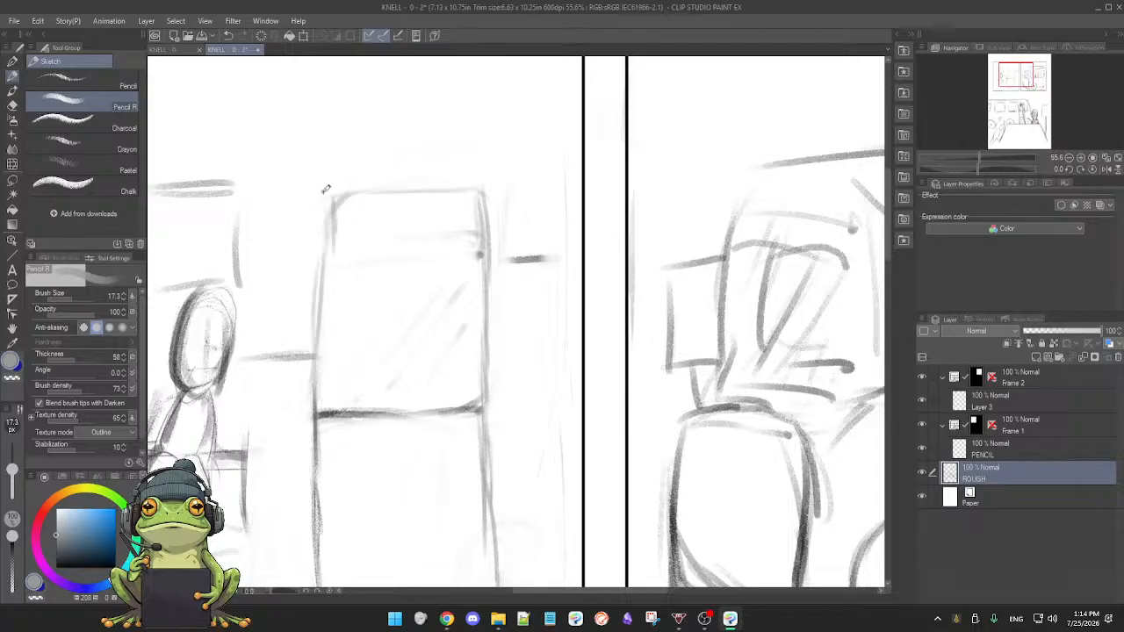
left_click_drag(351, 196, 403, 190)
- Clean the leftover visor line and faint sketch marks out of the windshield area of the bus front
key("e")
mouse_move(342, 231)
left_mouse_down()
mouse_move(343, 217)
mouse_move(343, 235)
left_mouse_up()
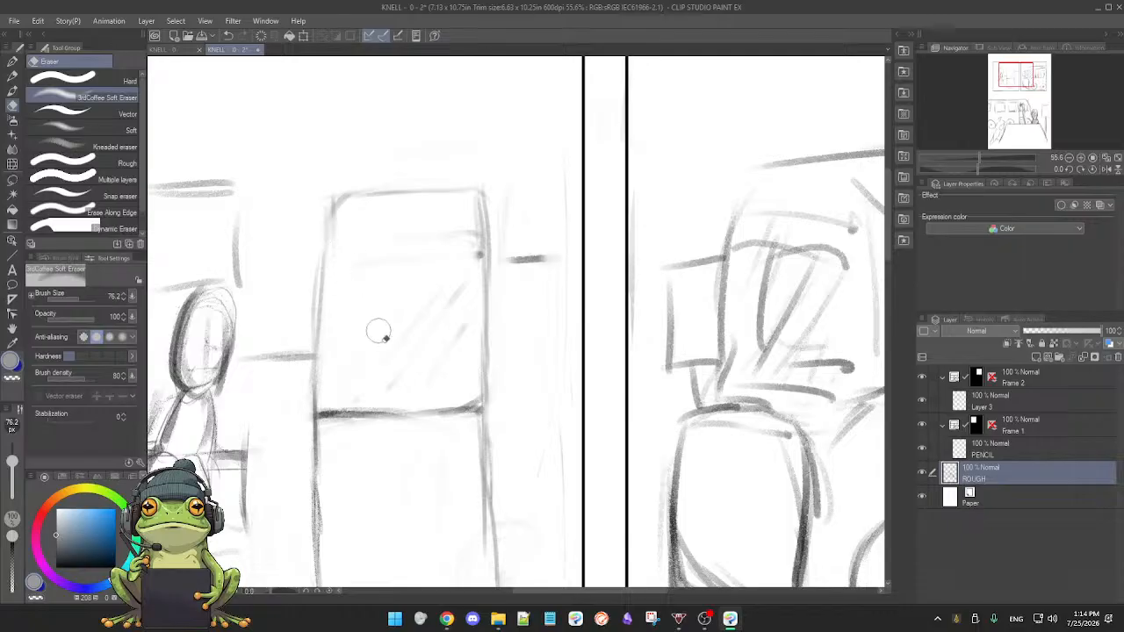
key("p")
left_click_drag(407, 333, 422, 247)
key("e")
mouse_move(480, 162)
left_mouse_down()
mouse_move(479, 151)
mouse_move(481, 173)
left_mouse_up()
key("p")
left_click_drag(441, 339, 438, 295)
key("e")
mouse_move(342, 297)
left_mouse_down()
mouse_move(369, 292)
mouse_move(336, 281)
mouse_move(407, 275)
mouse_move(332, 279)
mouse_move(475, 273)
left_mouse_up()
- Try a horizontal line across the upper part of the windshield in the first panel
key("p")
left_click_drag(324, 285, 474, 275)
left_click_drag(397, 284, 474, 277)
- Erase the lower part of the bus front's right edge below the windshield
scroll(445, 356, "down", 3)
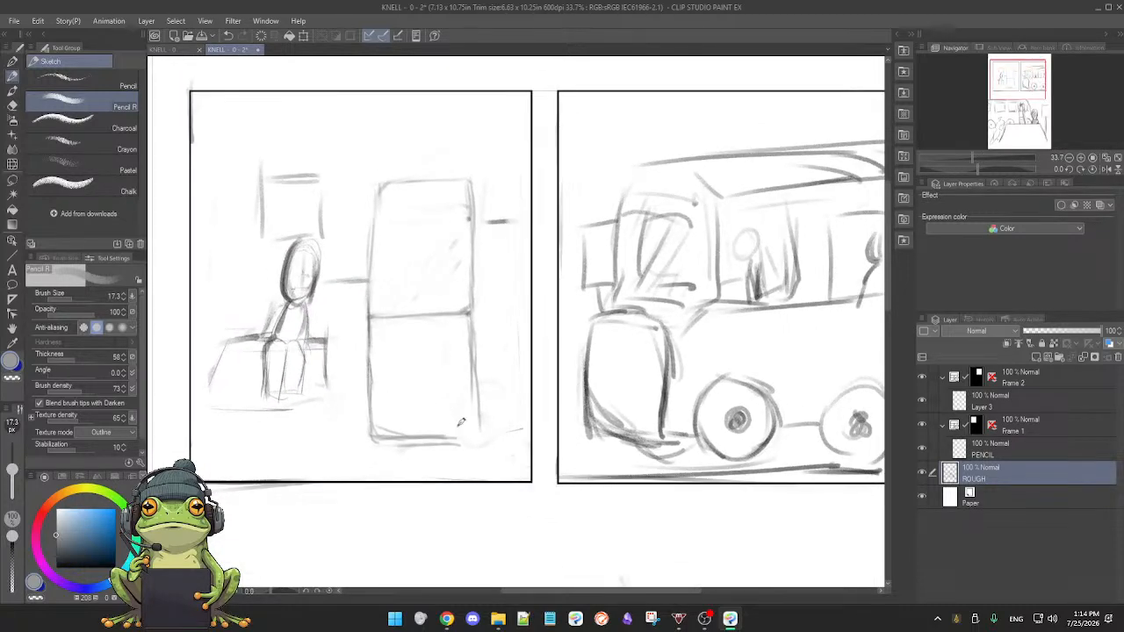
key("e")
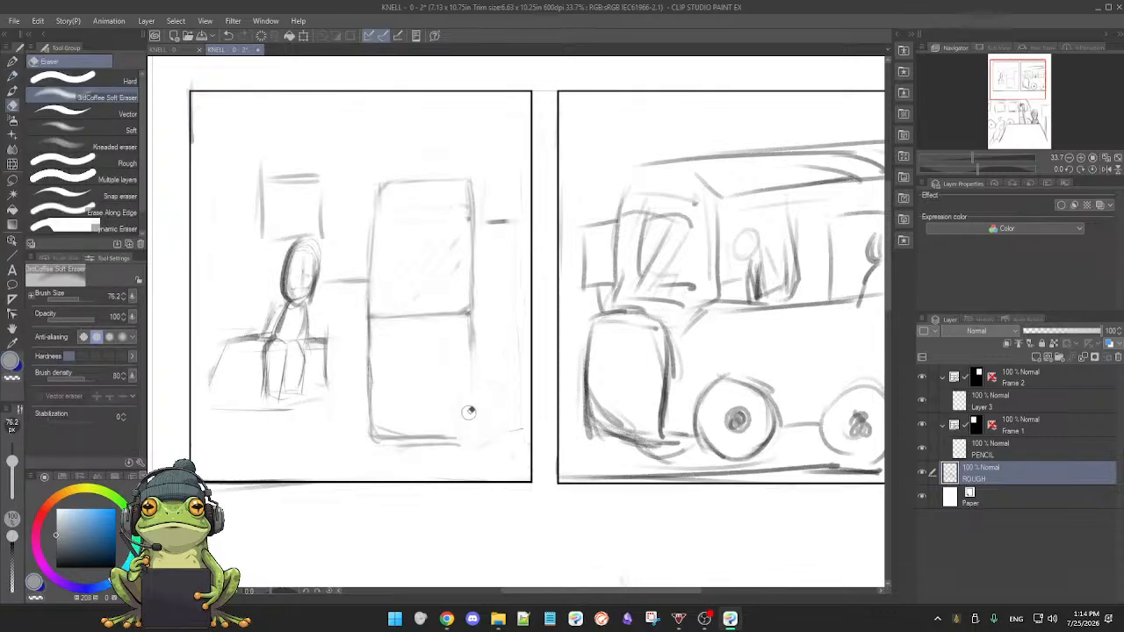
key("p")
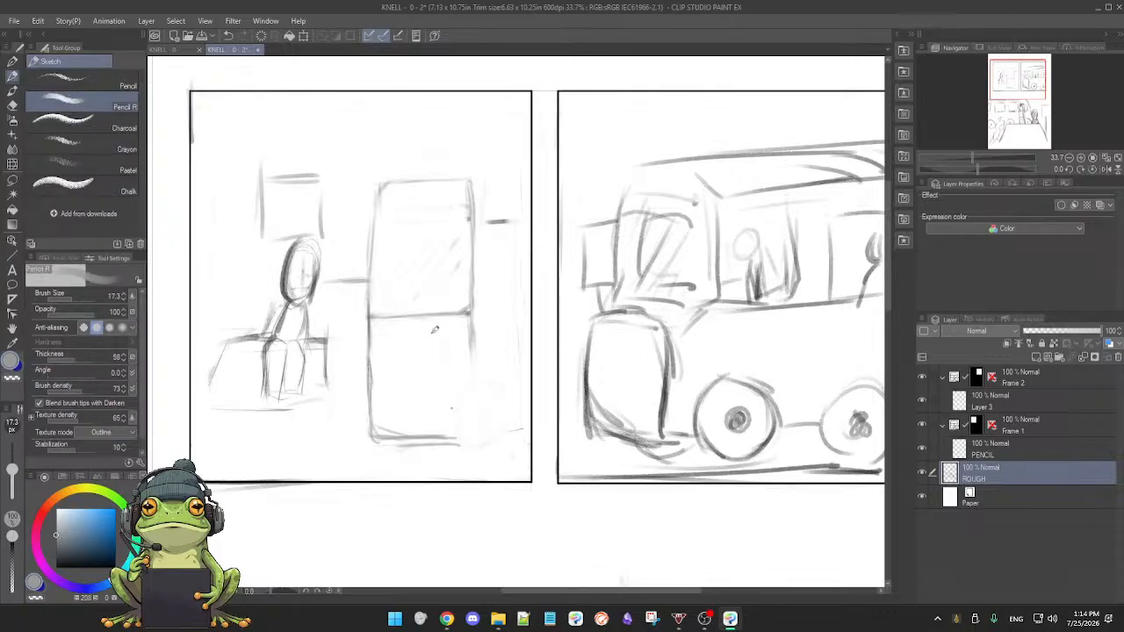
key("alt+Tab")
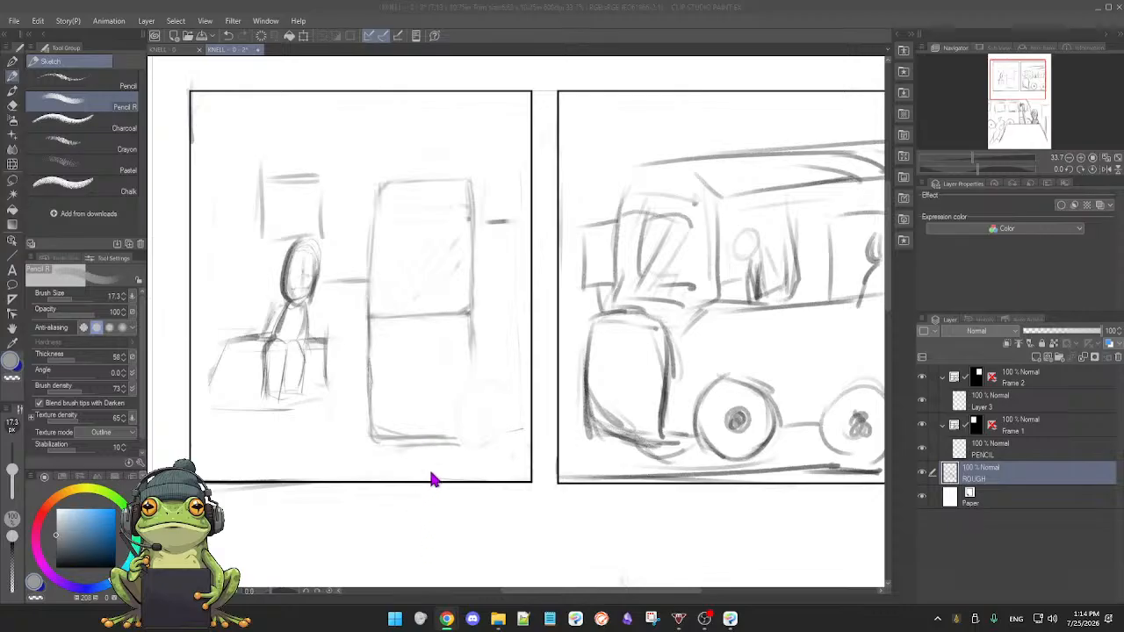
left_click(457, 412)
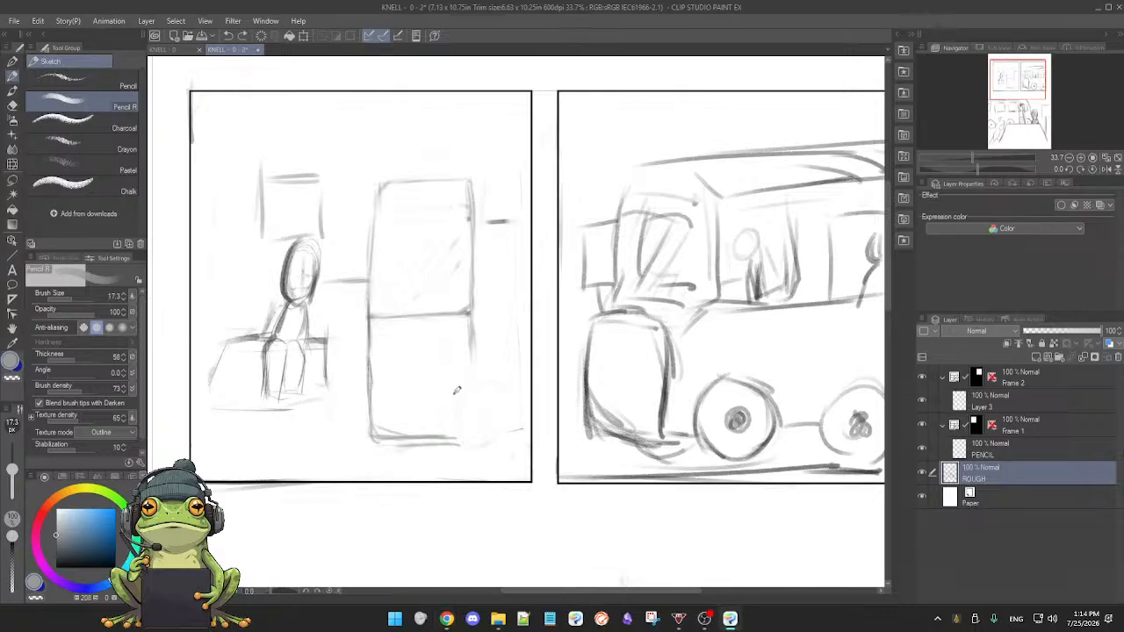
- Draw a vertical corner line down the middle of the bus box and erase the box lines right of it and along the base
mouse_move(378, 182)
left_mouse_down()
mouse_move(425, 185)
mouse_move(419, 247)
left_mouse_up()
mouse_move(419, 180)
left_mouse_down()
mouse_move(424, 457)
mouse_move(422, 436)
left_mouse_up()
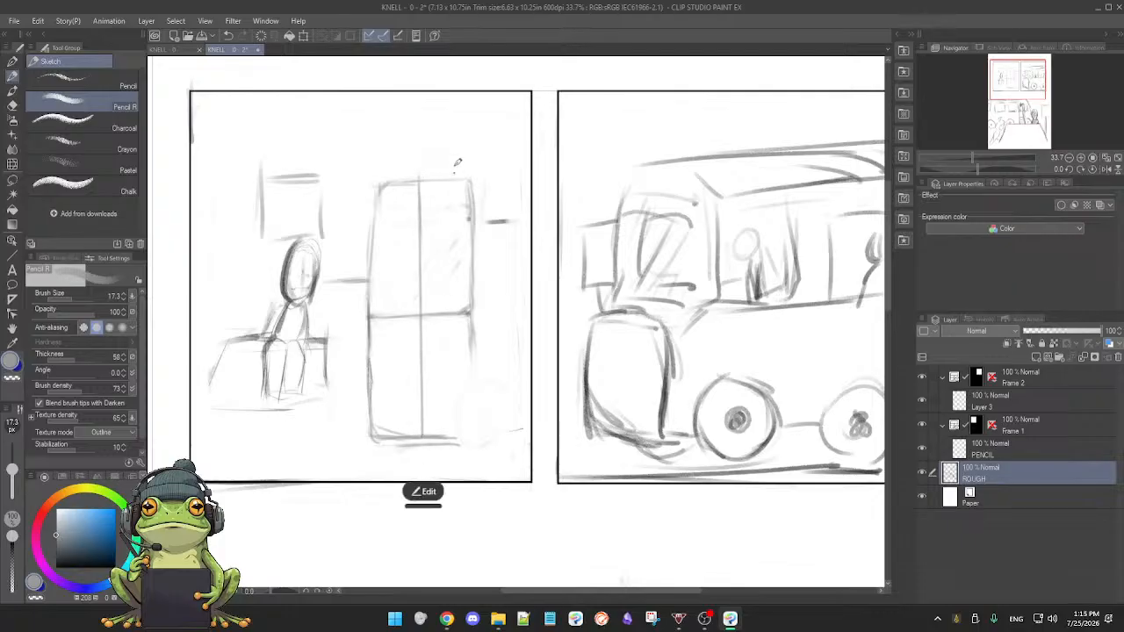
key("e")
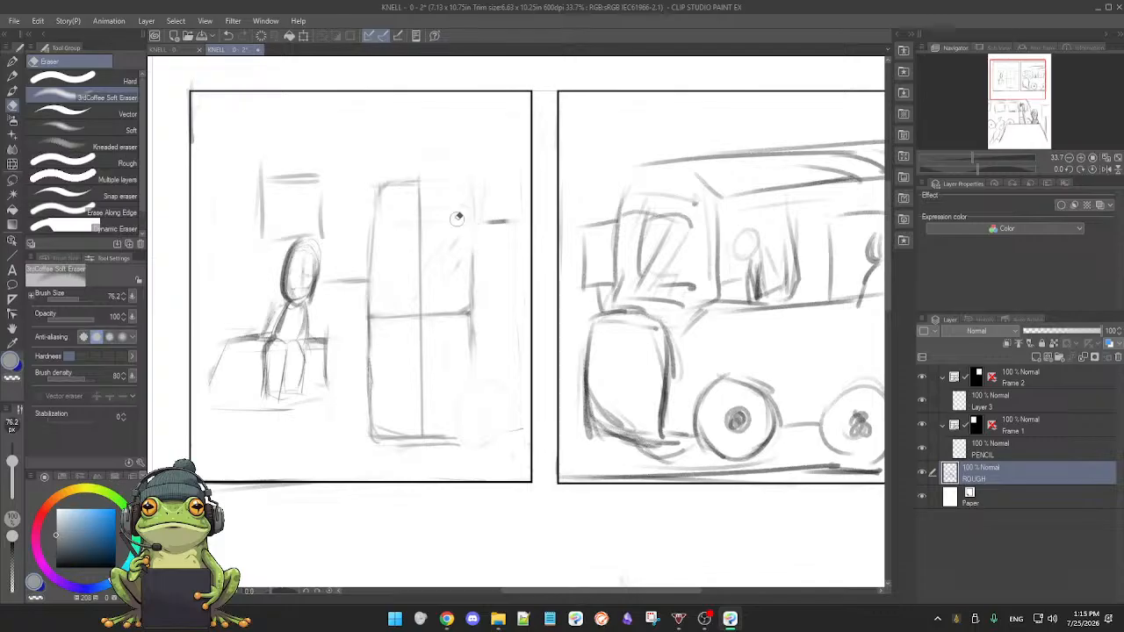
mouse_move(423, 282)
left_mouse_down()
mouse_move(426, 311)
mouse_move(468, 318)
mouse_move(429, 320)
mouse_move(442, 304)
mouse_move(470, 369)
left_mouse_up()
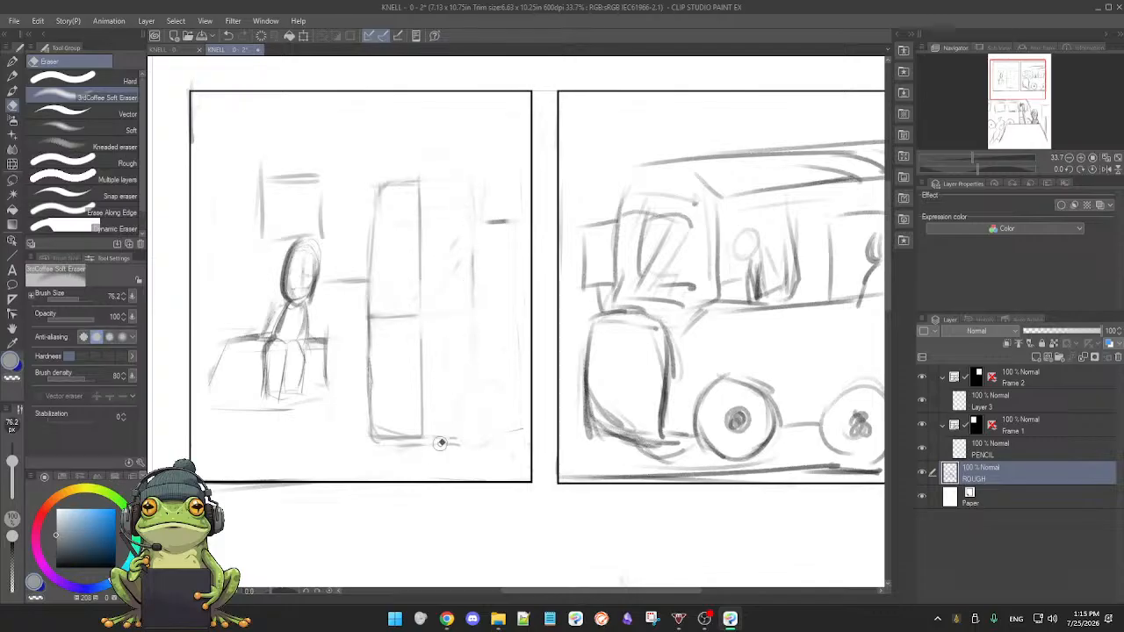
mouse_move(374, 433)
left_mouse_down()
mouse_move(415, 451)
mouse_move(403, 454)
left_mouse_up()
- Sketch the narrowed bus front's slanted top edge and left edge in perspective, and start the roofline of the bus side
key("p")
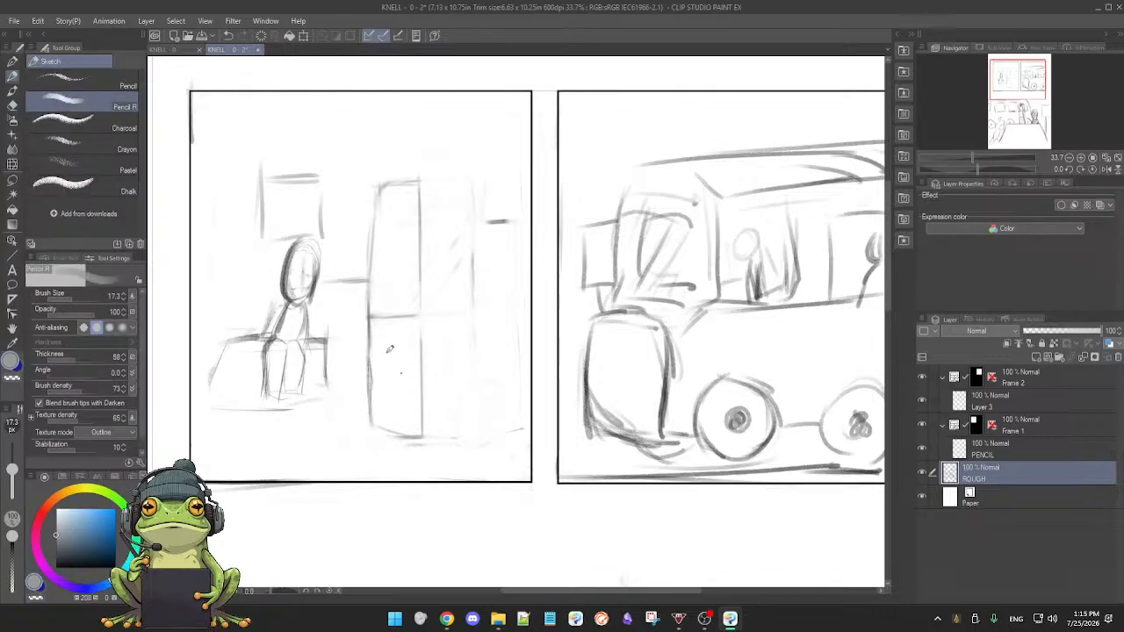
left_click_drag(360, 192, 396, 182)
mouse_move(362, 194)
left_mouse_down()
mouse_move(416, 176)
mouse_move(355, 201)
mouse_move(409, 181)
mouse_move(365, 201)
mouse_move(374, 264)
left_mouse_up()
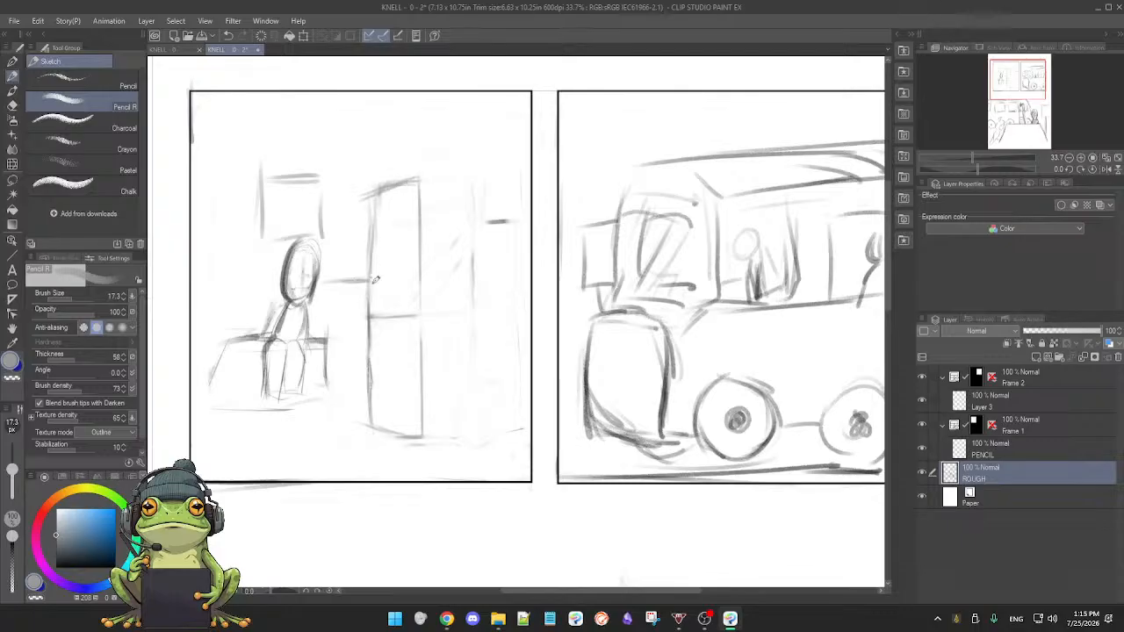
left_click_drag(365, 191, 374, 301)
left_click_drag(419, 183, 467, 182)
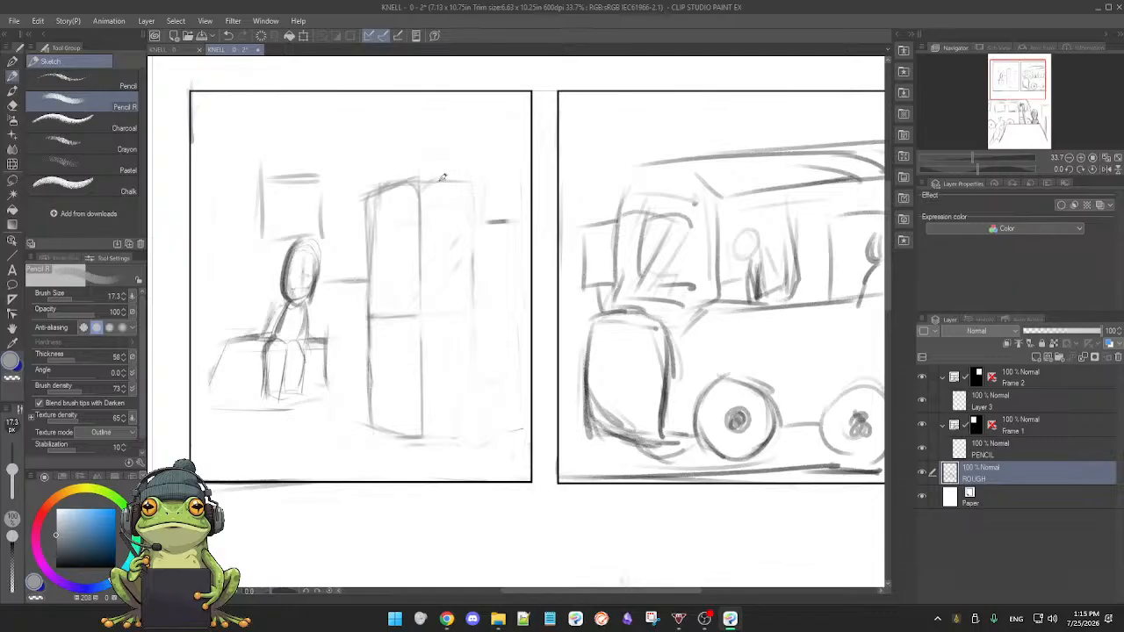
- Erase the top edge of the bus and redraw it as a gentler slope running into the roofline, reinforcing the vertical corner line
key("e")
mouse_move(354, 201)
left_mouse_down()
mouse_move(413, 181)
mouse_move(362, 209)
mouse_move(465, 181)
left_mouse_up()
key("p")
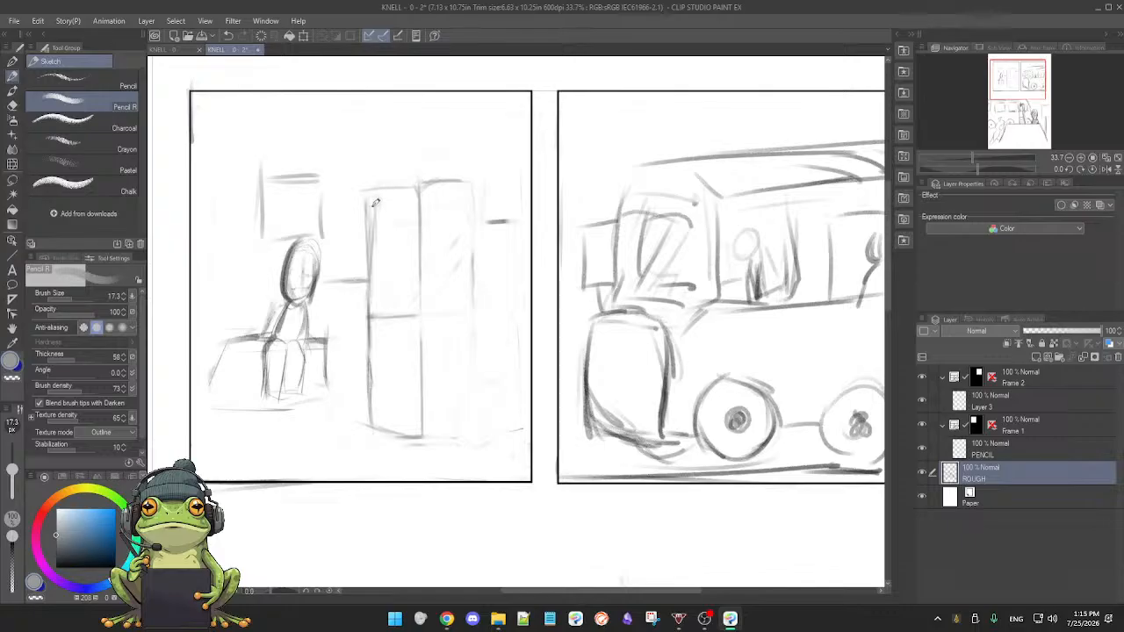
left_click_drag(359, 197, 448, 180)
left_click_drag(422, 282, 423, 365)
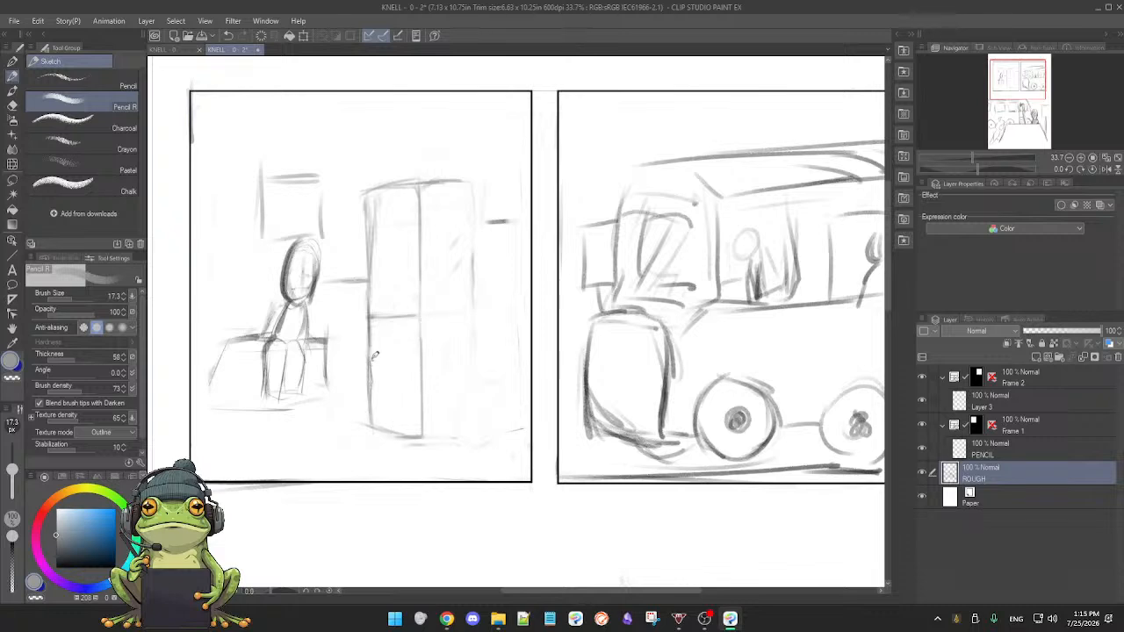
- Add a slanted bumper line low on the bus front and draw the side's lower edge out to the panel border
left_click_drag(376, 394, 402, 401)
left_click_drag(374, 394, 433, 410)
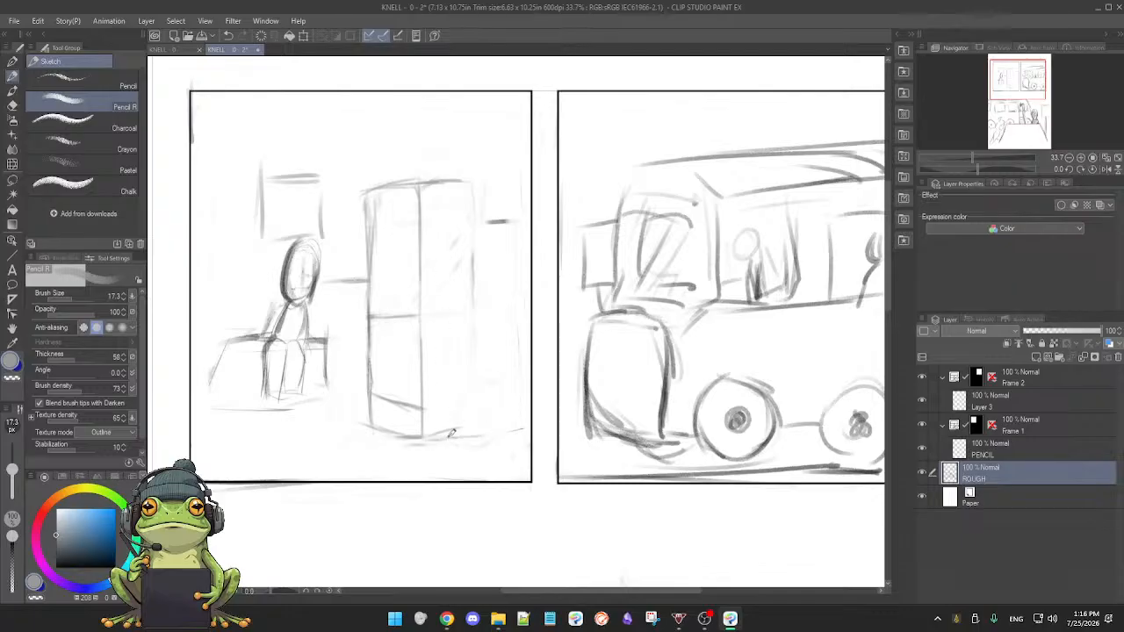
left_click_drag(419, 437, 520, 430)
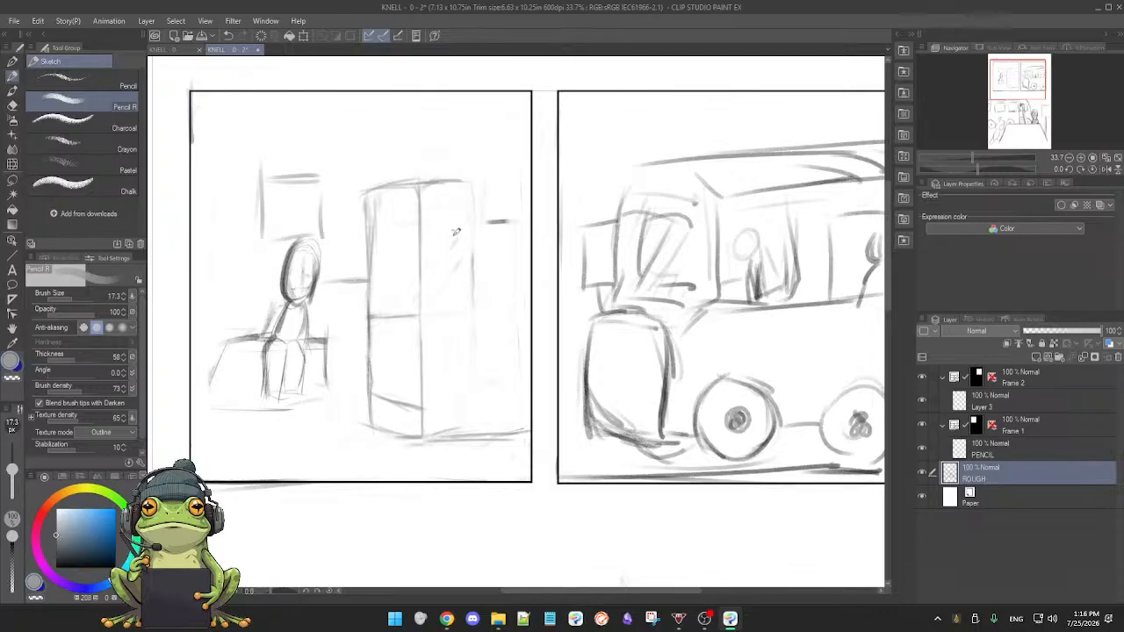
- Erase the leftover vertical line and short dark mark from the side of the bus in the first panel
key("e")
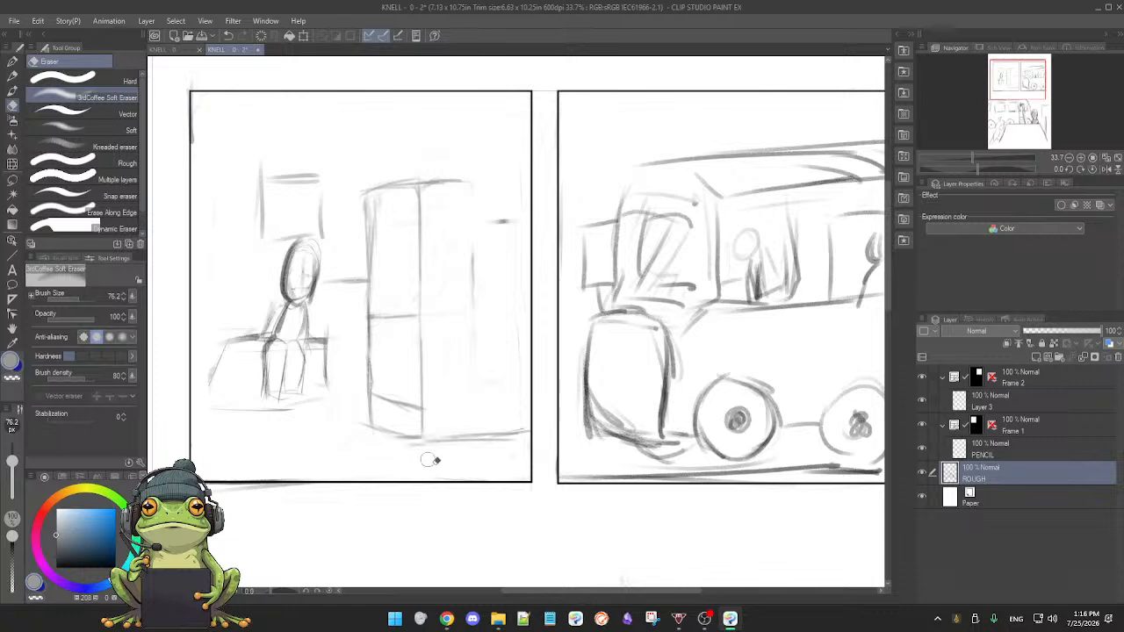
left_click_drag(494, 216, 505, 233)
key("p")
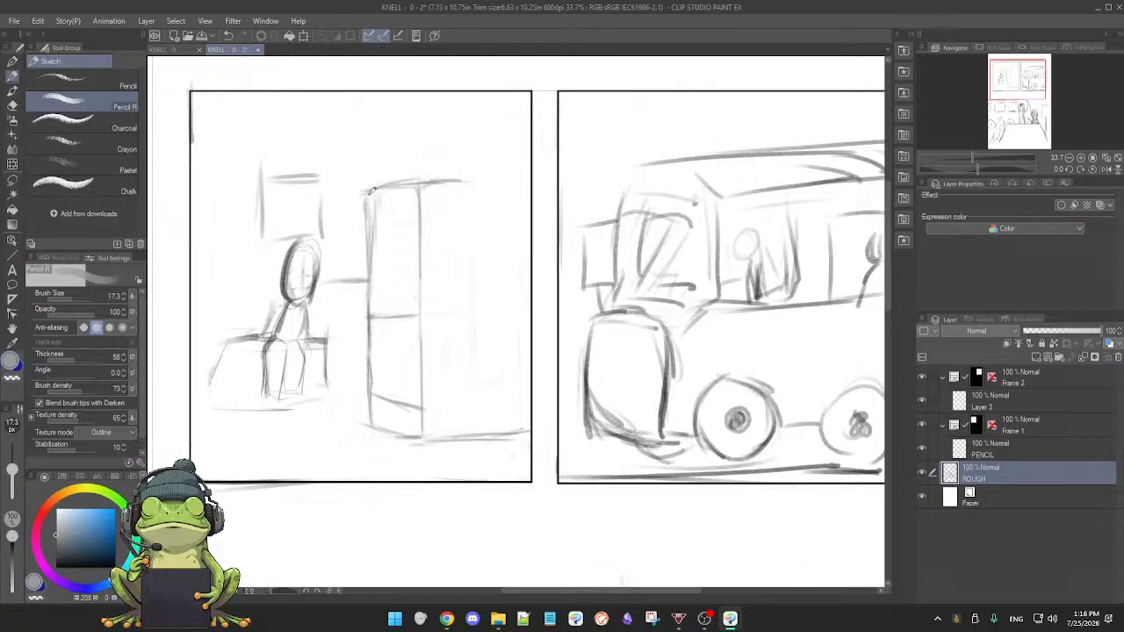
- Erase the sharp upper-left corner of the bus front and redraw it as a rounded corner running into the left edge
key("e")
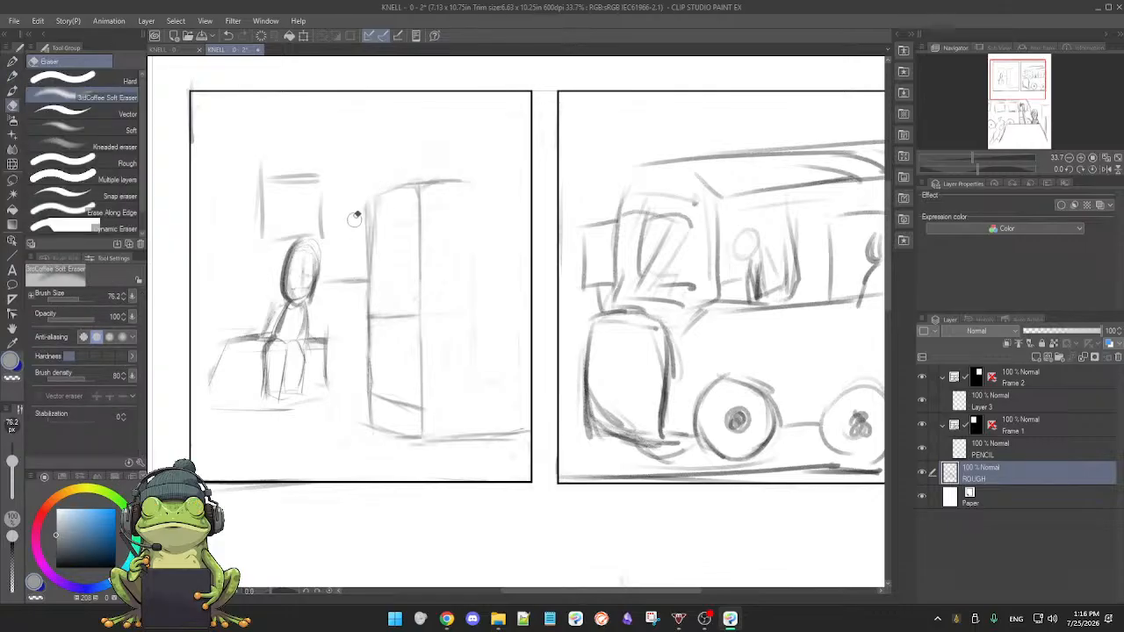
key("p")
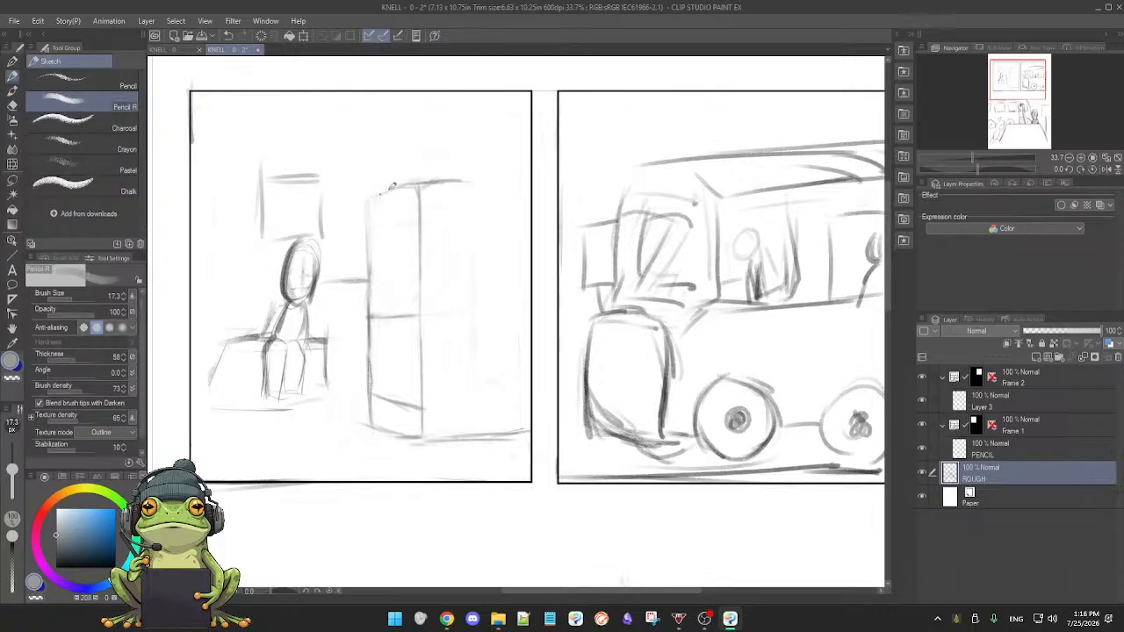
left_click_drag(376, 193, 372, 253)
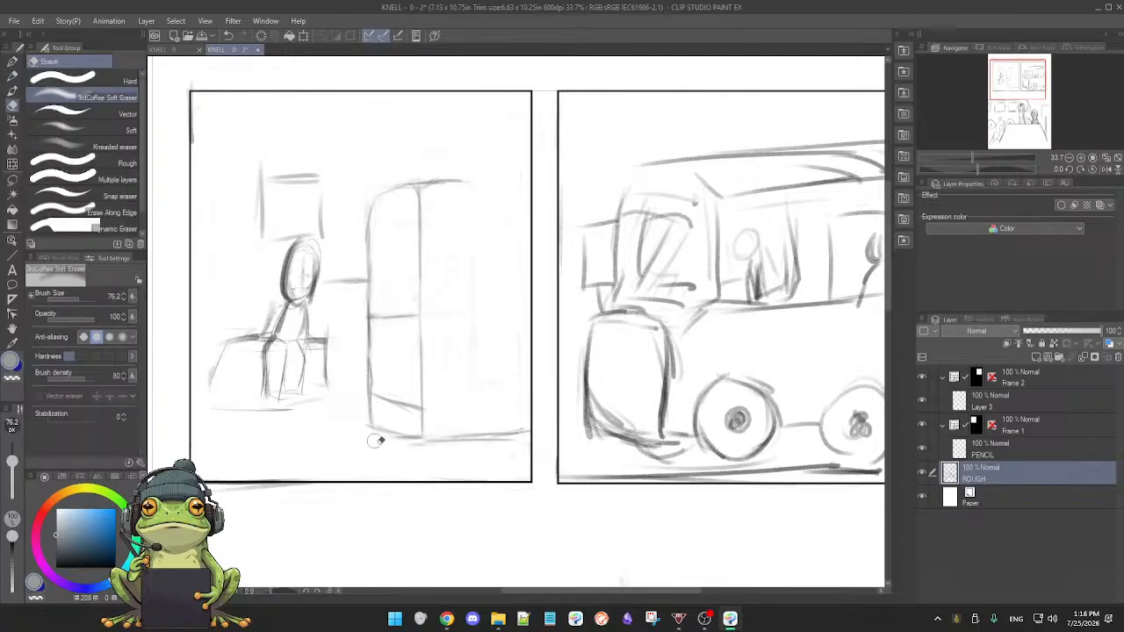
- Clean up the lower-left corner of the bus front and lighten the lower edge of the bus side
left_click_drag(390, 430, 383, 425)
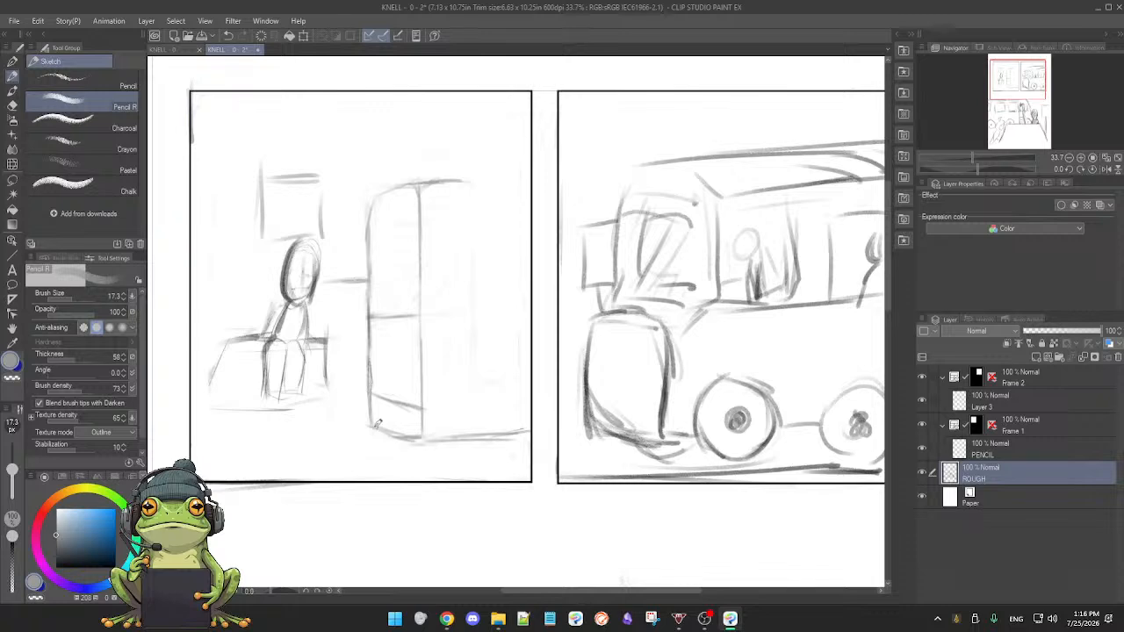
key("e")
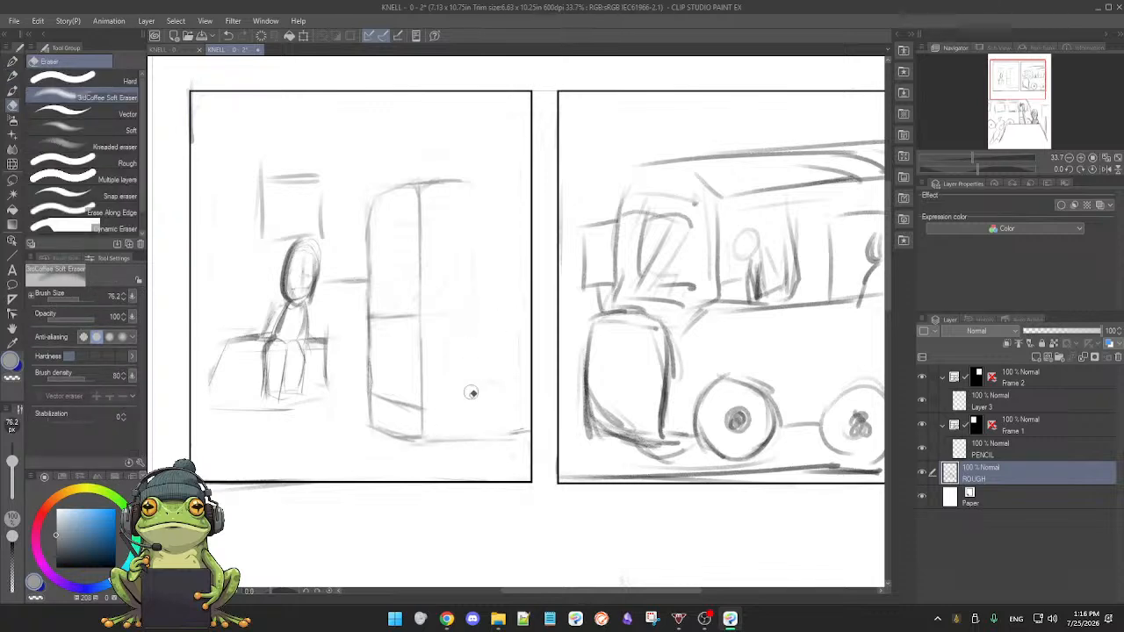
key("p")
scroll(470, 351, "up", 1)
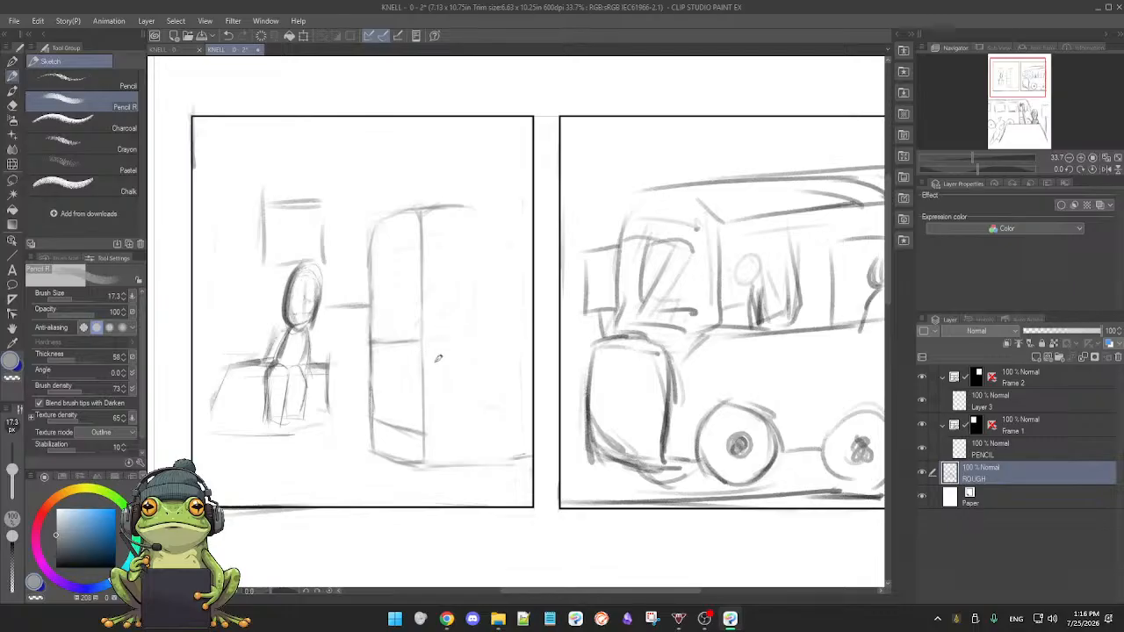
key("e")
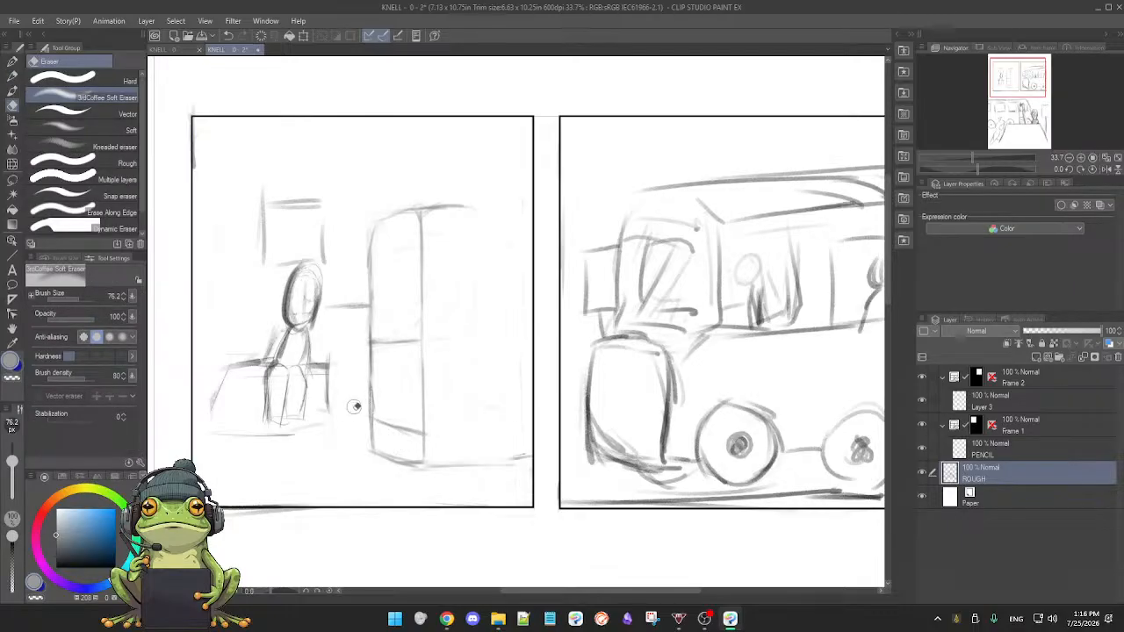
- Redraw the upper edge between the bus front and side so it leans back, and erase the old vertical line and roof stub
key("p")
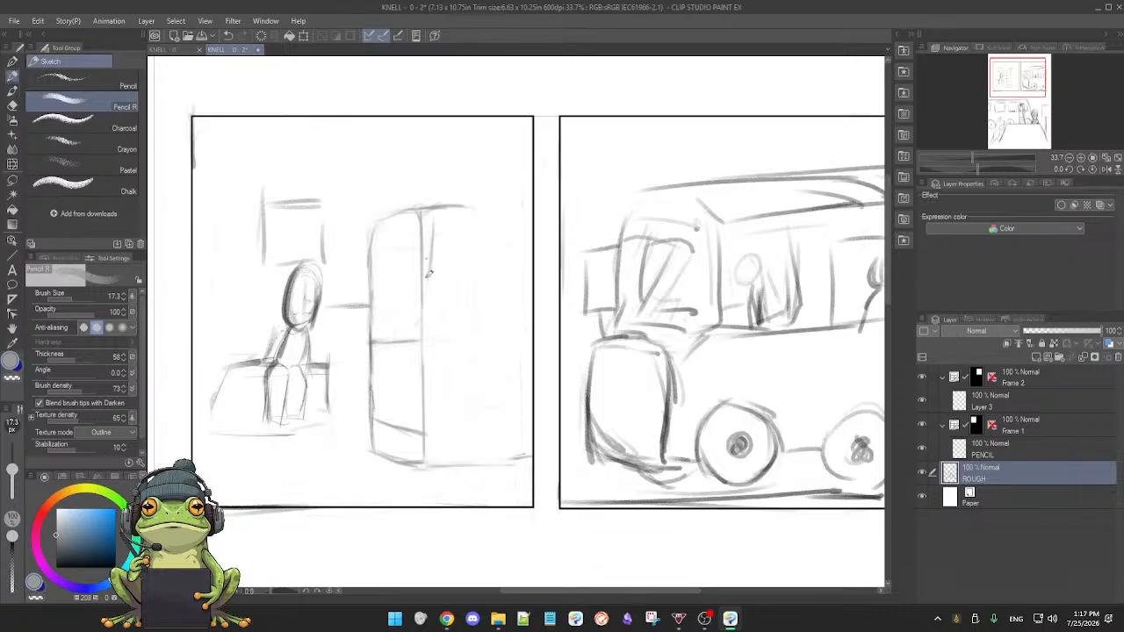
left_click_drag(423, 343, 436, 211)
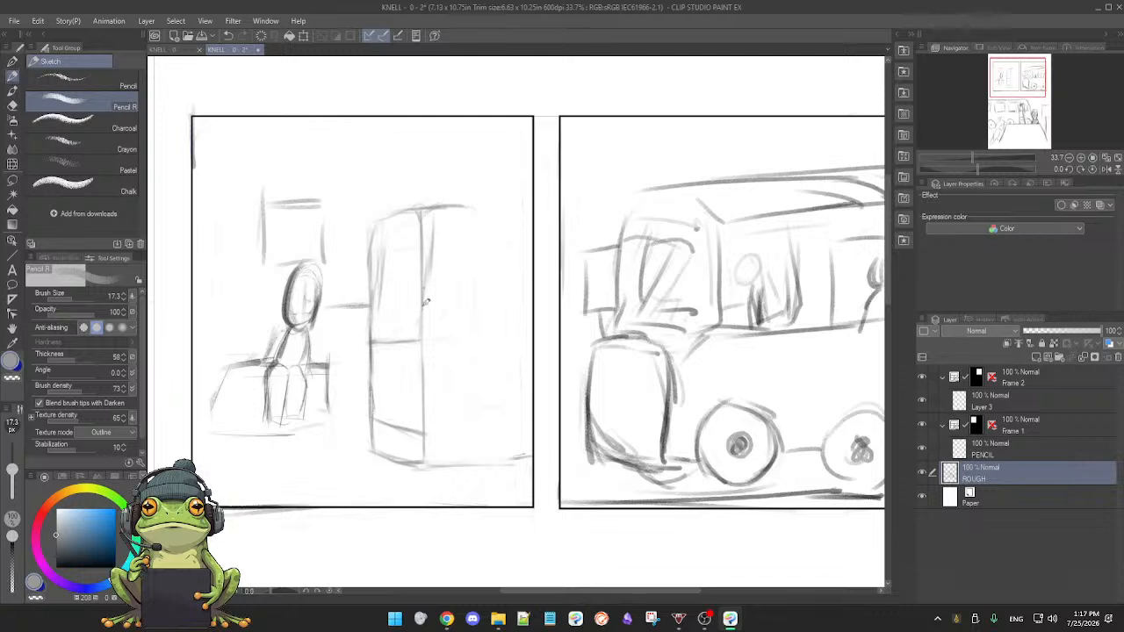
left_click_drag(427, 267, 422, 329)
key("e")
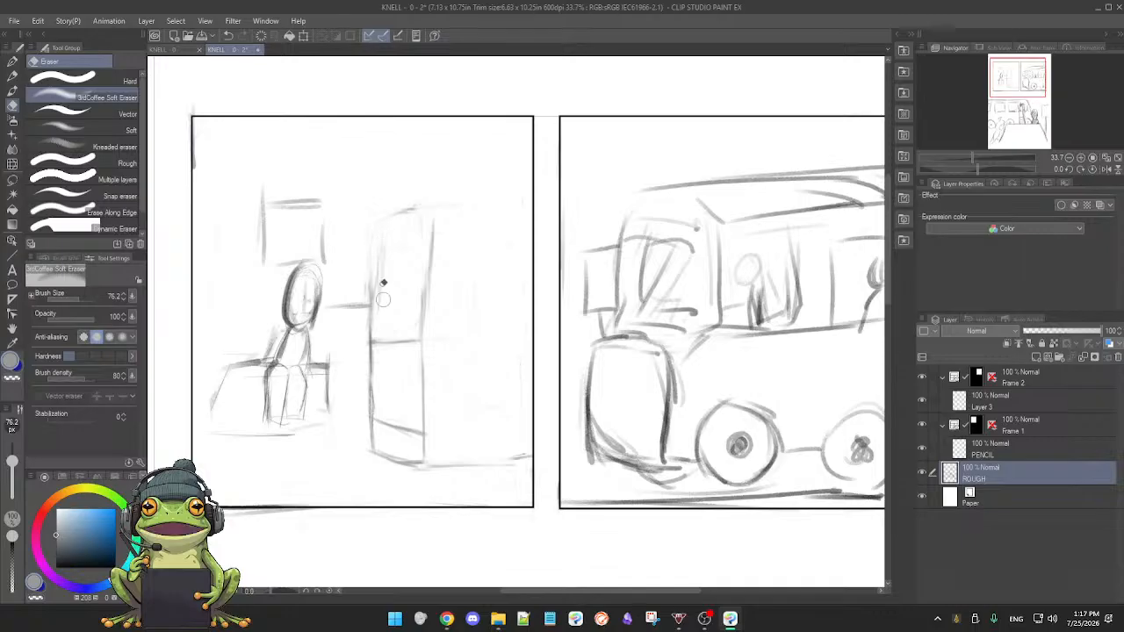
- Redraw the outer edge of the windshield as a curve sweeping back to a narrow top, and erase the old rounded corner
key("p")
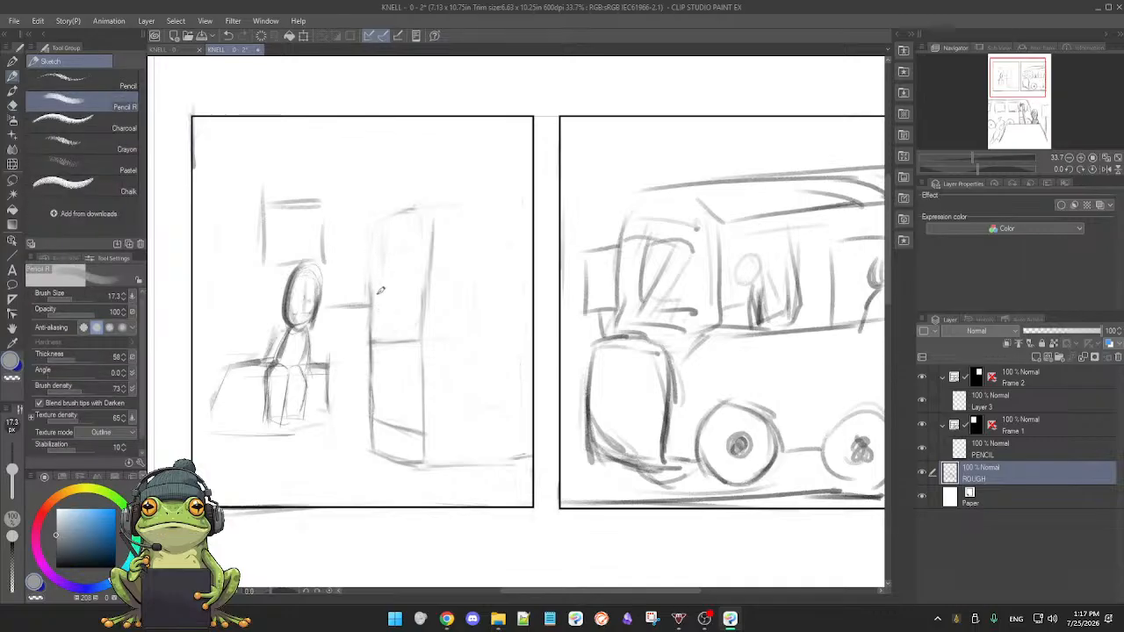
left_click_drag(382, 264, 403, 229)
mouse_move(426, 285)
left_mouse_down()
mouse_move(431, 225)
mouse_move(405, 224)
mouse_move(436, 215)
mouse_move(401, 232)
mouse_move(445, 219)
left_mouse_up()
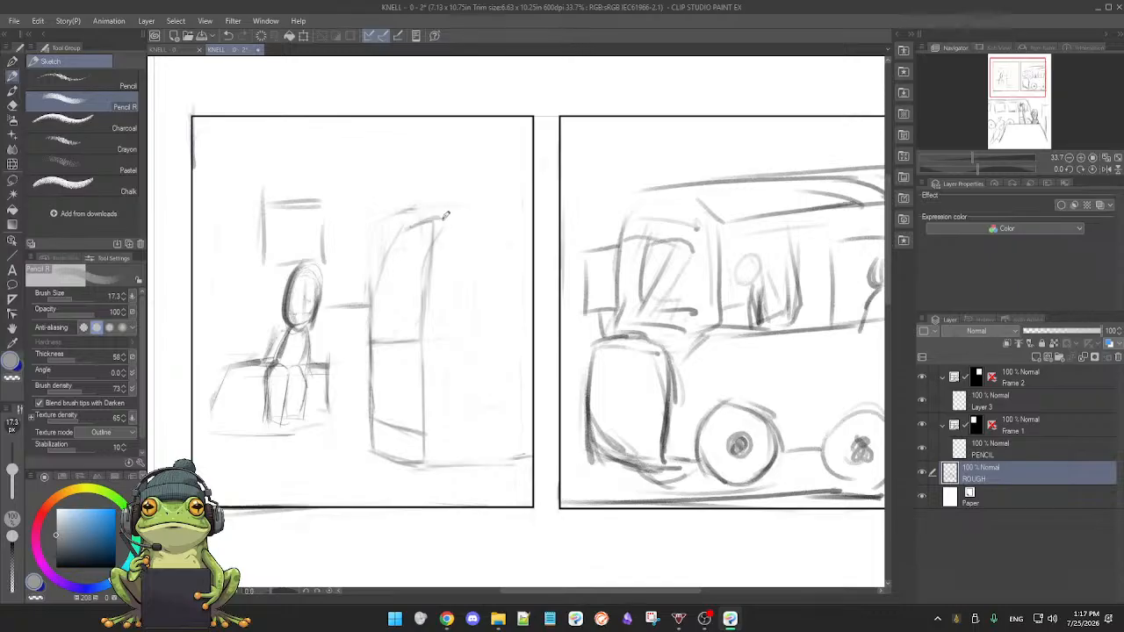
key("e")
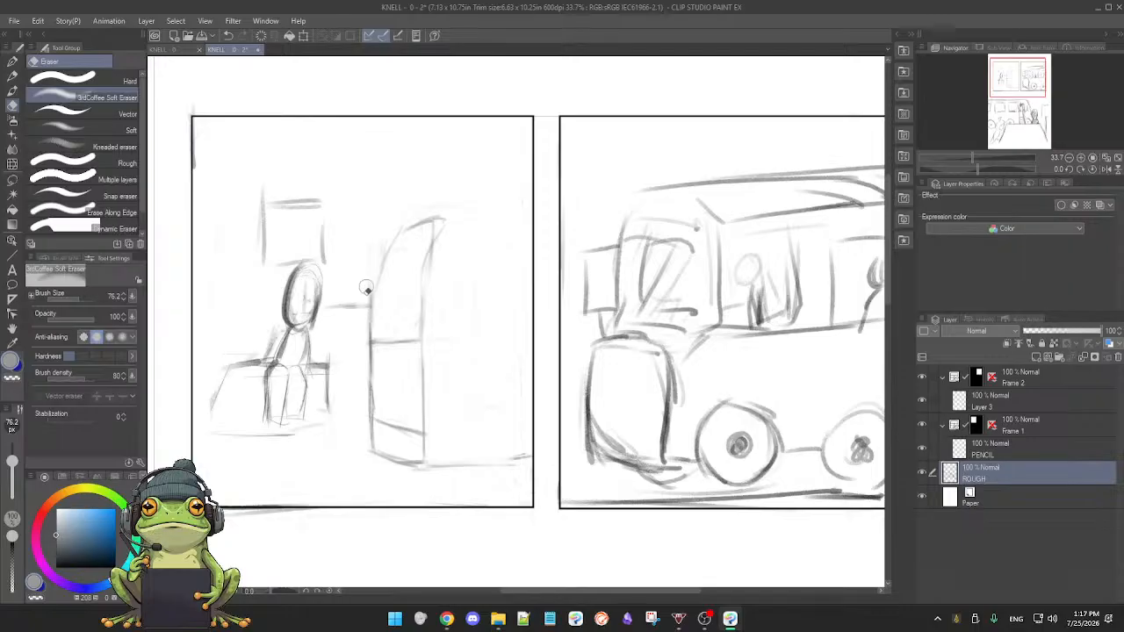
- Refine the windshield outline by firming up its curved outer edge, narrow top and slanted inner edge, cleaning stray marks
key("p")
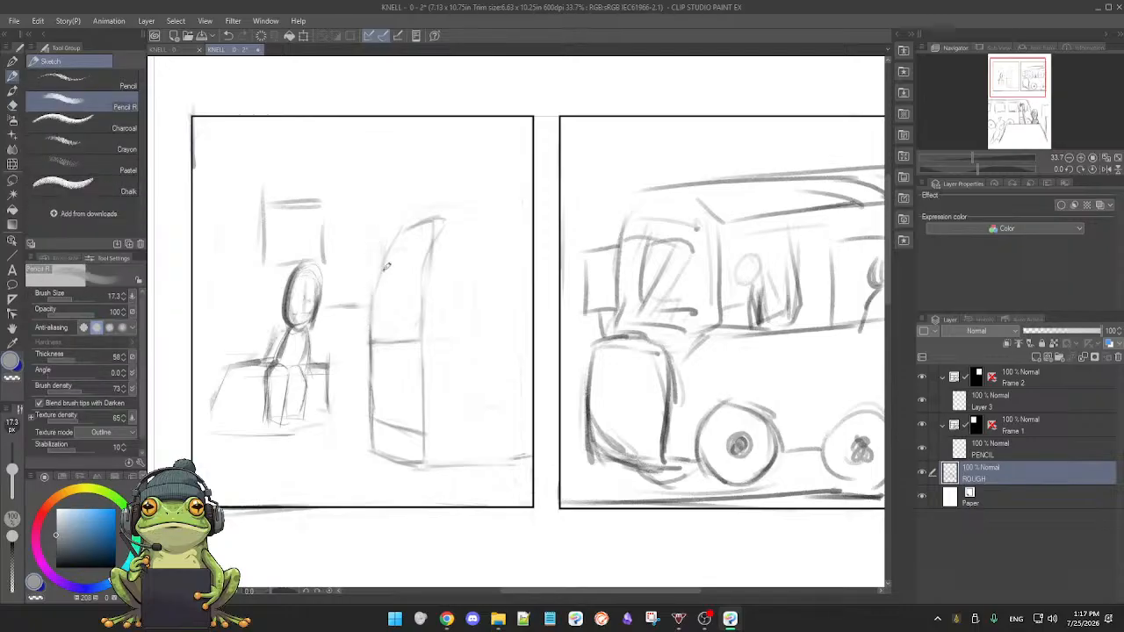
left_click_drag(401, 227, 434, 215)
left_click_drag(430, 263, 424, 321)
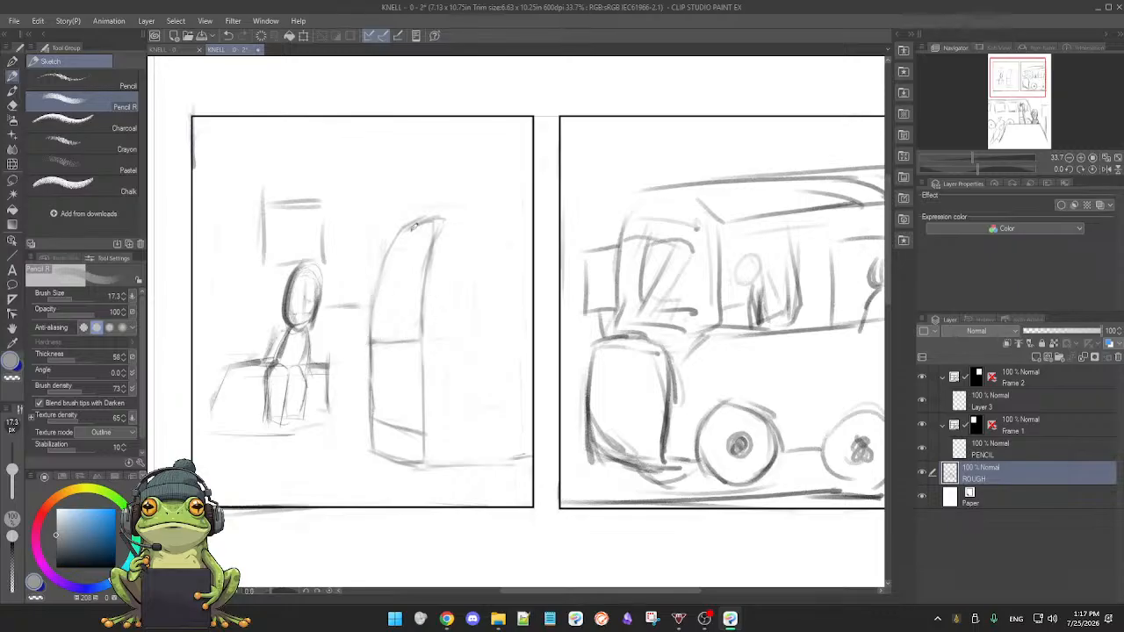
key("e")
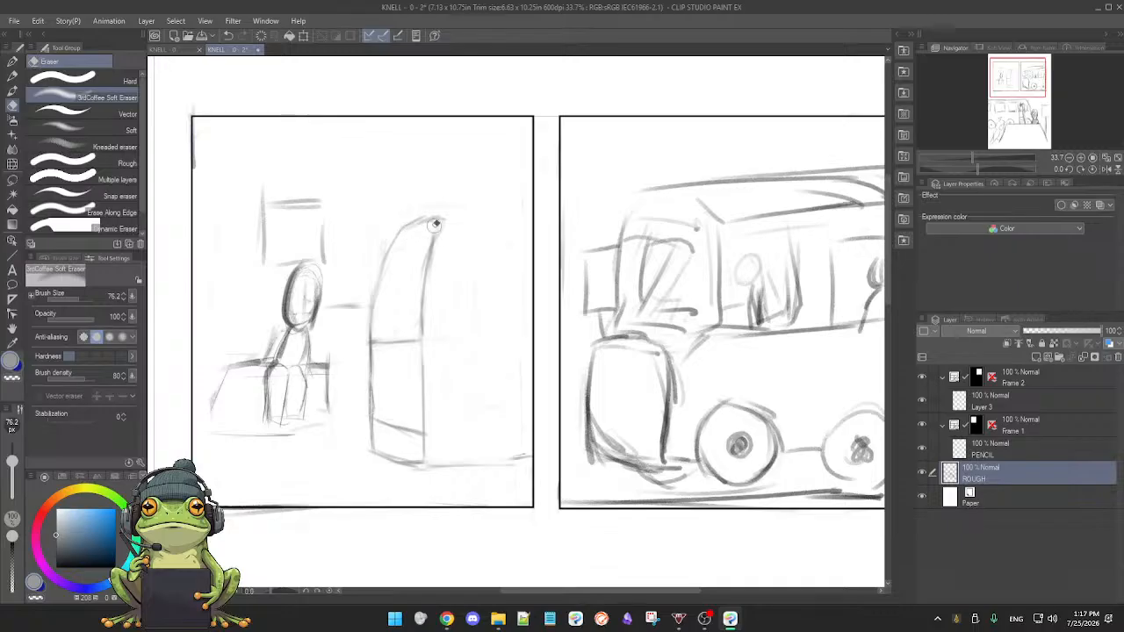
key("p")
left_click_drag(442, 220, 431, 267)
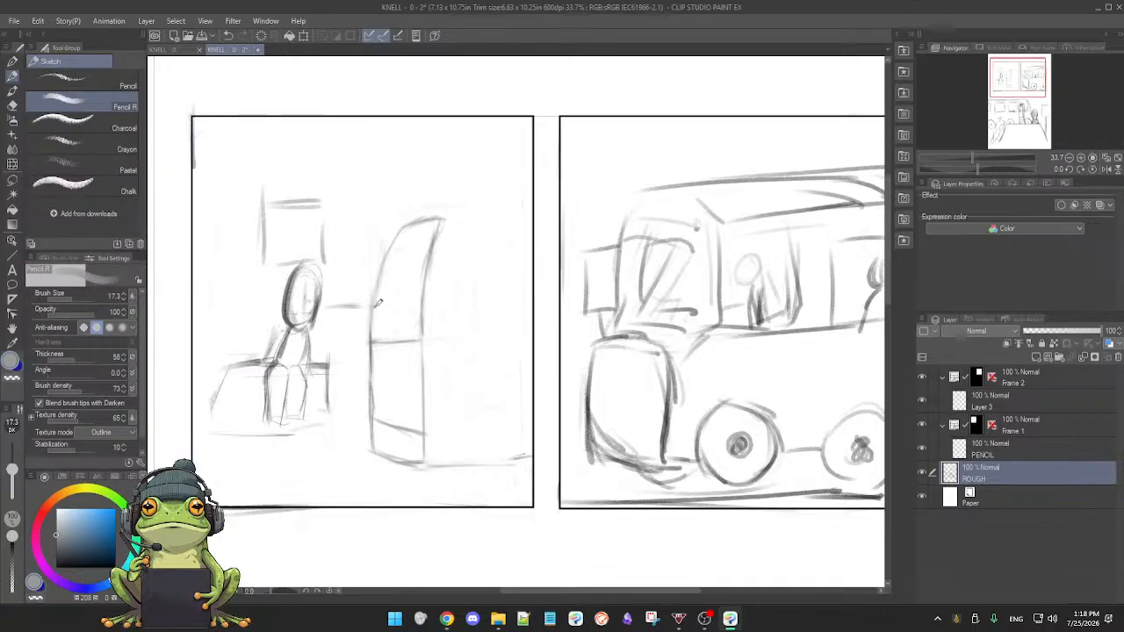
key("e")
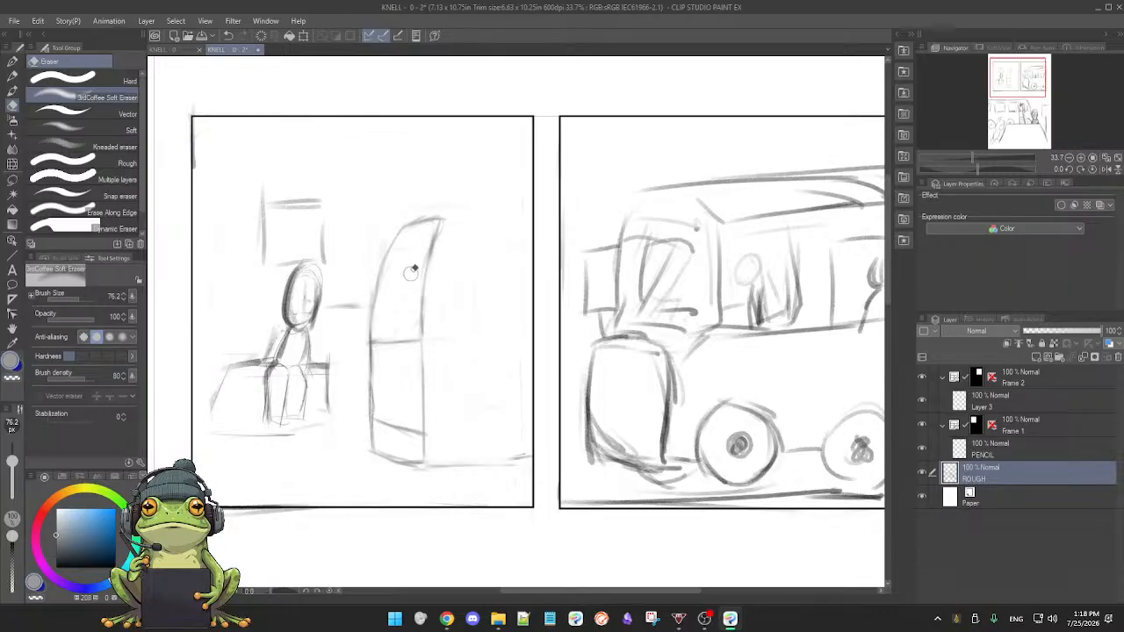
key("p")
- Firm up the bottom edge of the bus front and smooth its long outer curve, erasing stray marks around it
left_click_drag(470, 286, 471, 245)
left_click_drag(464, 317, 462, 338)
key("p")
key("p")
left_click_drag(507, 441, 316, 409)
left_click_drag(529, 376, 266, 568)
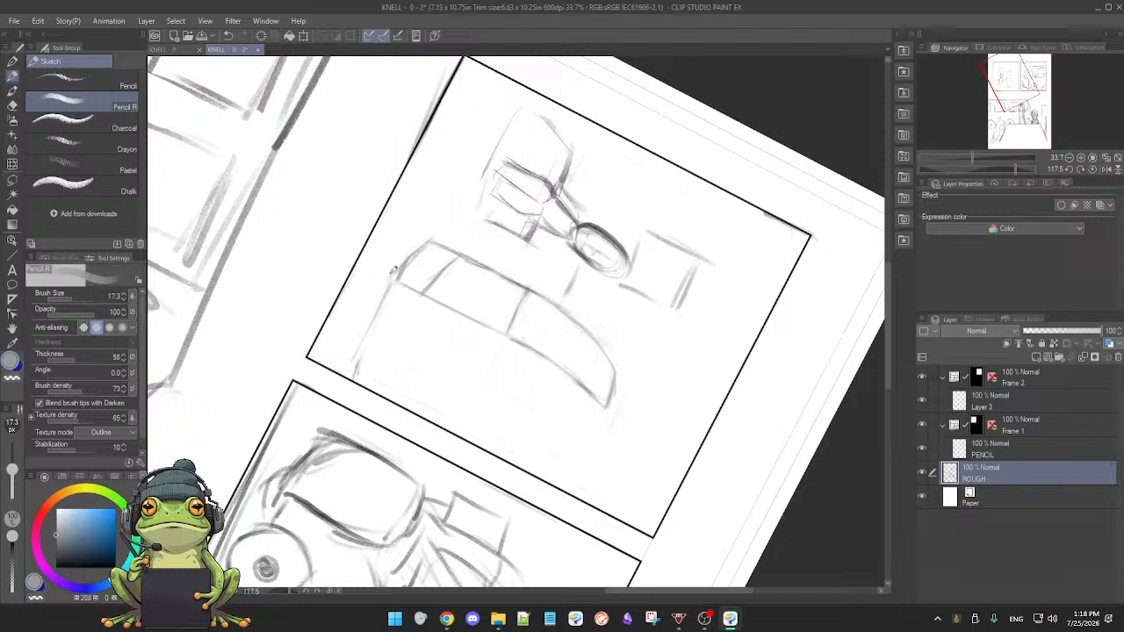
key("p")
key("p")
key("e")
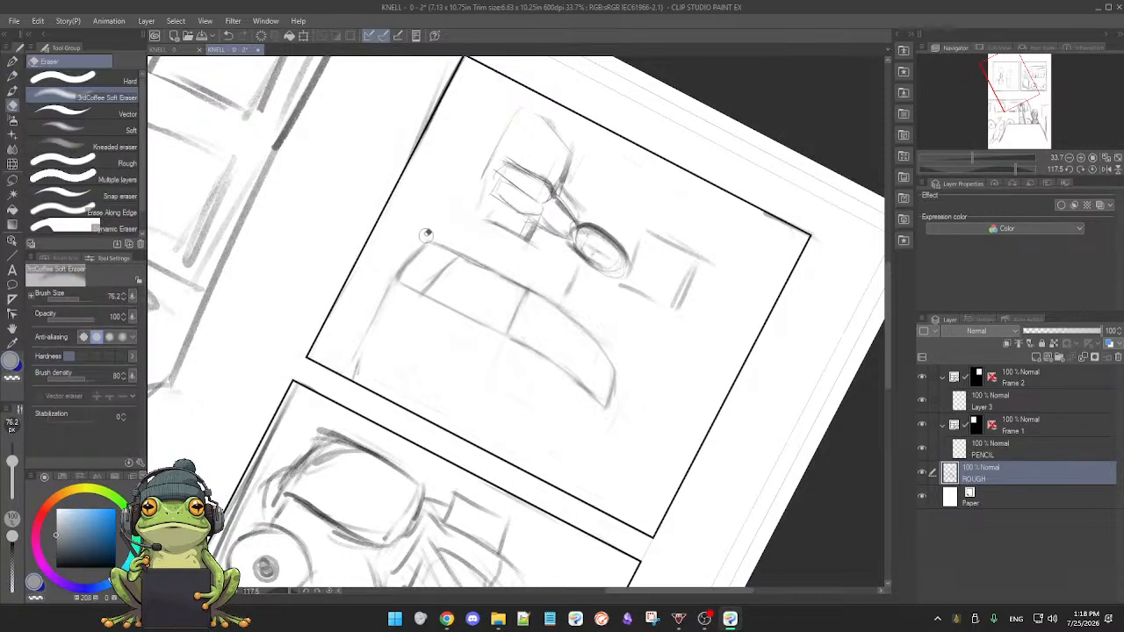
key("p")
mouse_move(697, 375)
left_mouse_down()
mouse_move(559, 481)
mouse_move(550, 414)
left_mouse_up()
key("e")
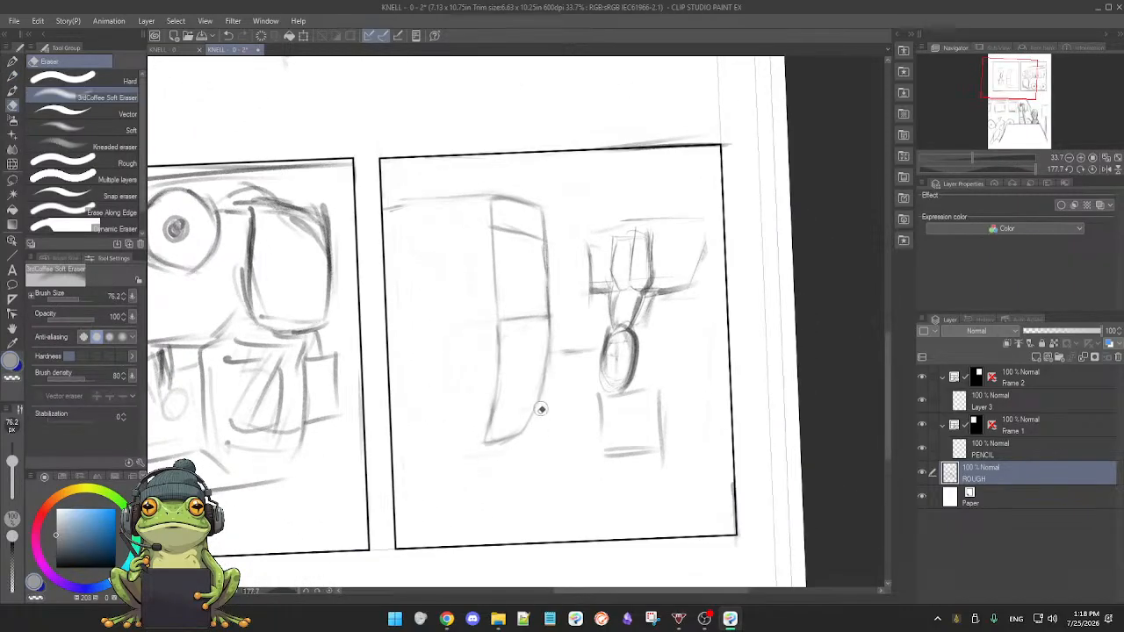
key("p")
- Try to darken the lower edge of the bus side and sketch a round wheel where it meets the panel border
key("ctrl+at")
key("h")
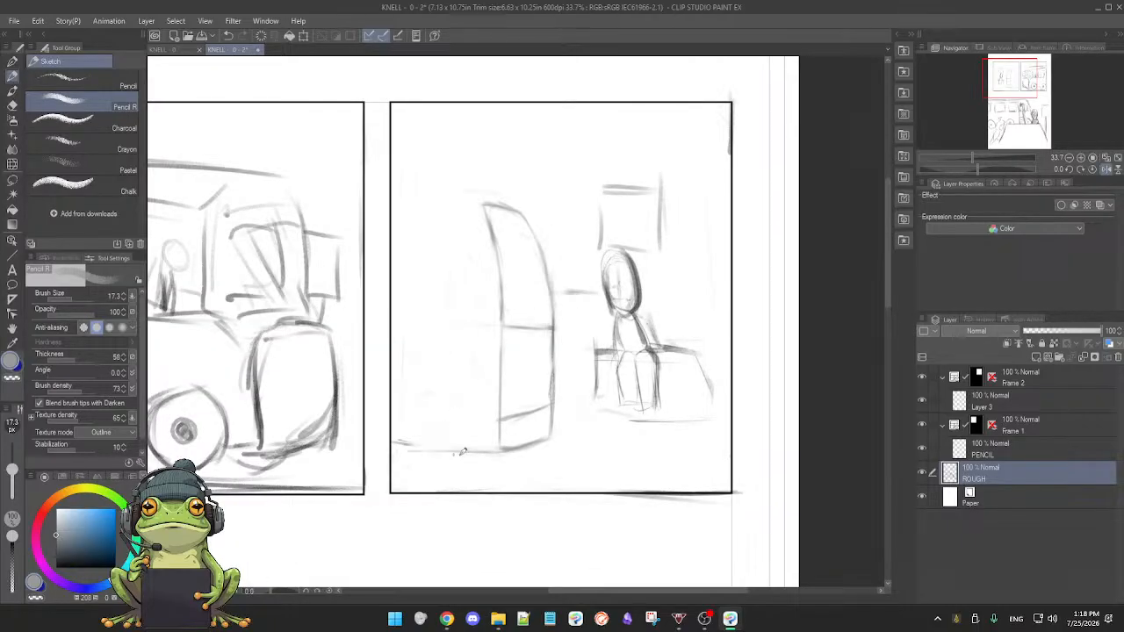
left_click_drag(416, 445, 494, 453)
mouse_move(406, 385)
left_mouse_down()
mouse_move(427, 404)
mouse_move(417, 448)
left_mouse_up()
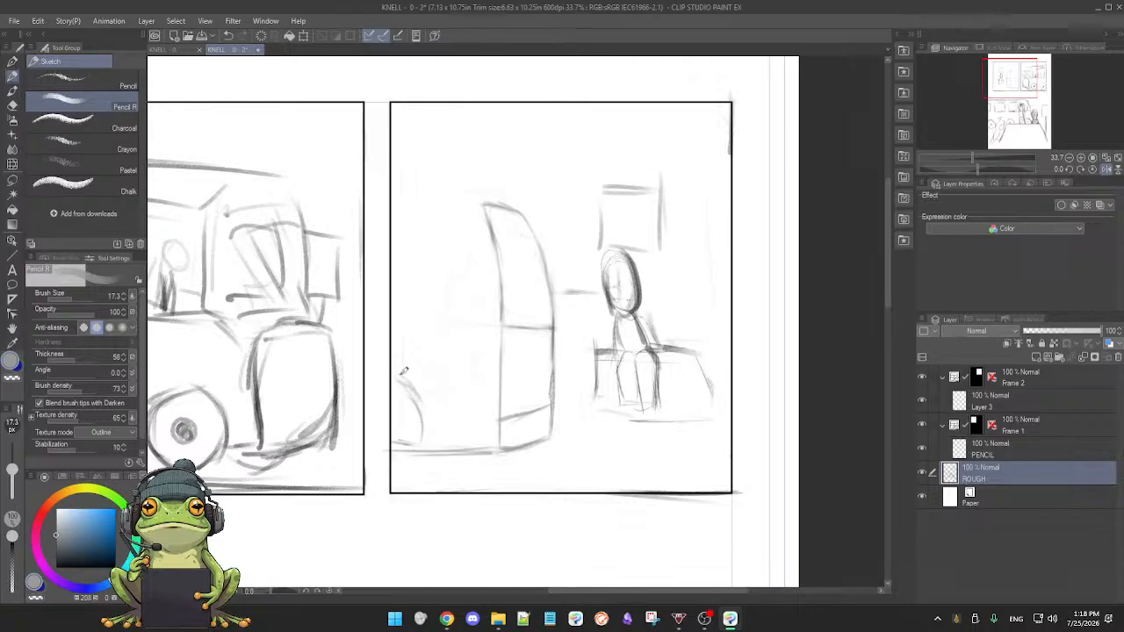
key("h")
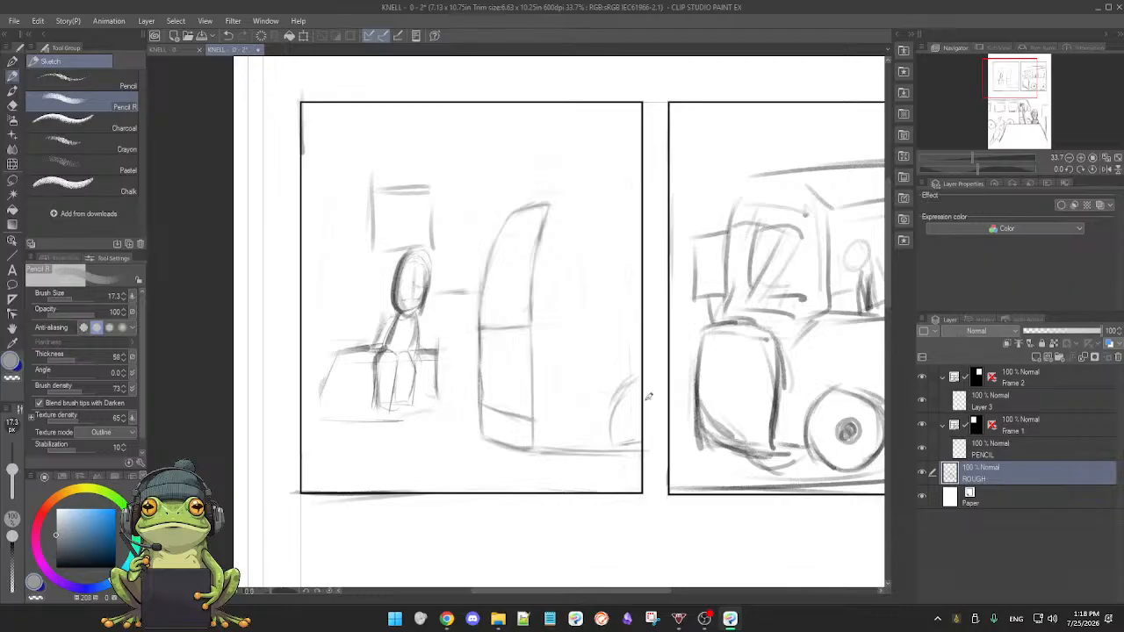
left_click_drag(567, 419, 496, 419)
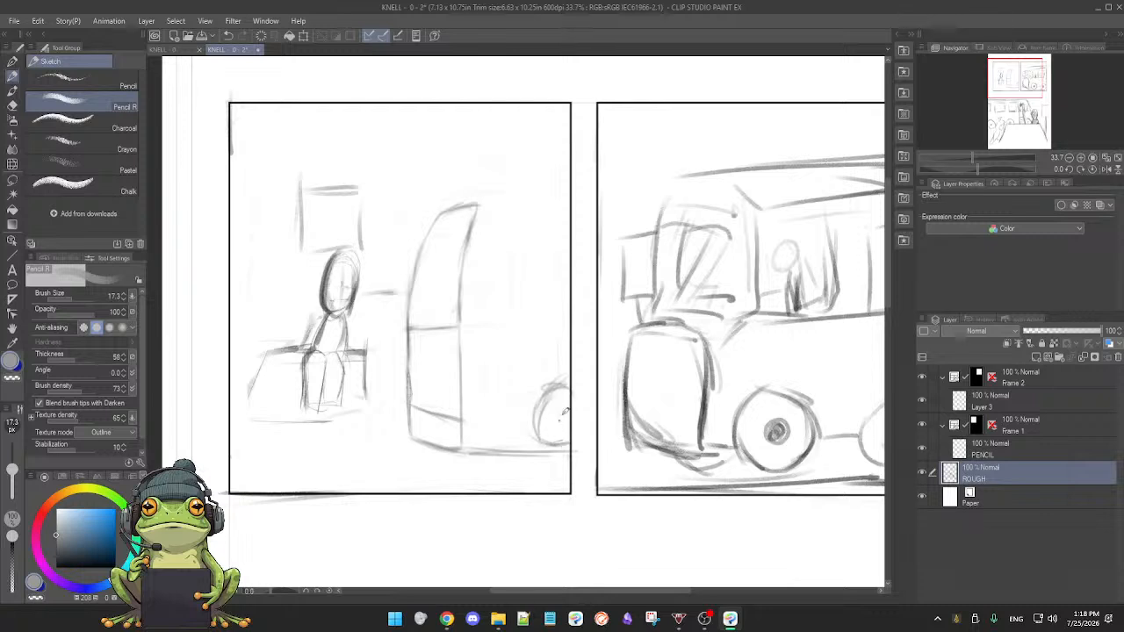
key("e")
mouse_move(560, 412)
left_mouse_down()
mouse_move(554, 430)
mouse_move(559, 400)
left_mouse_up()
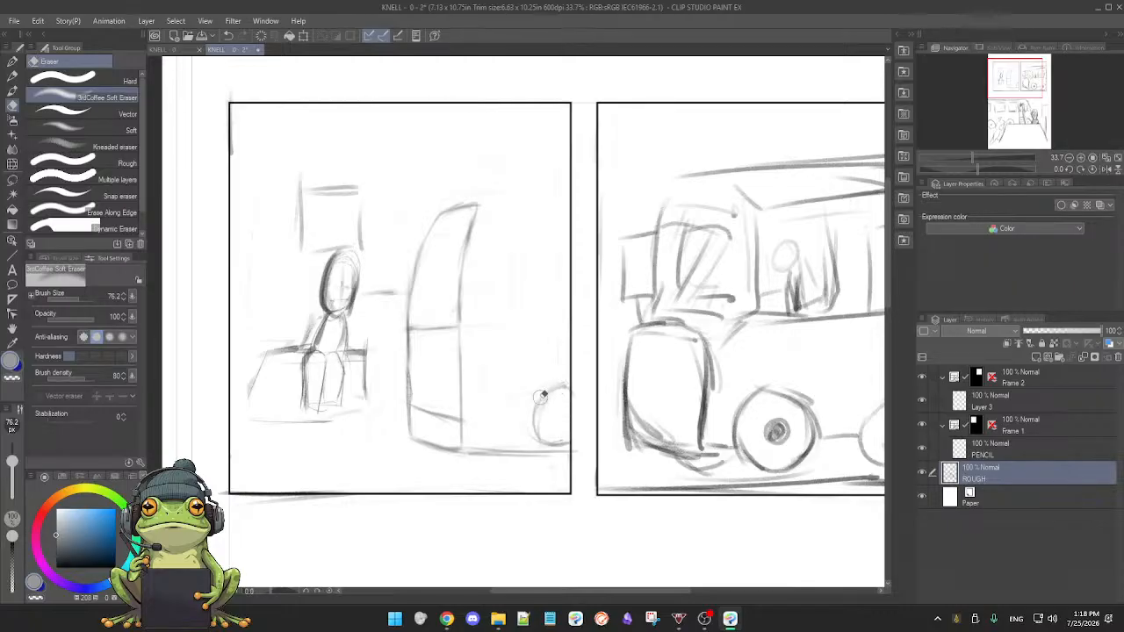
- Undo the strokes of the wheel and the darkened lower edge of the bus side
key("p")
key("ctrl+z")
key("ctrl+z")
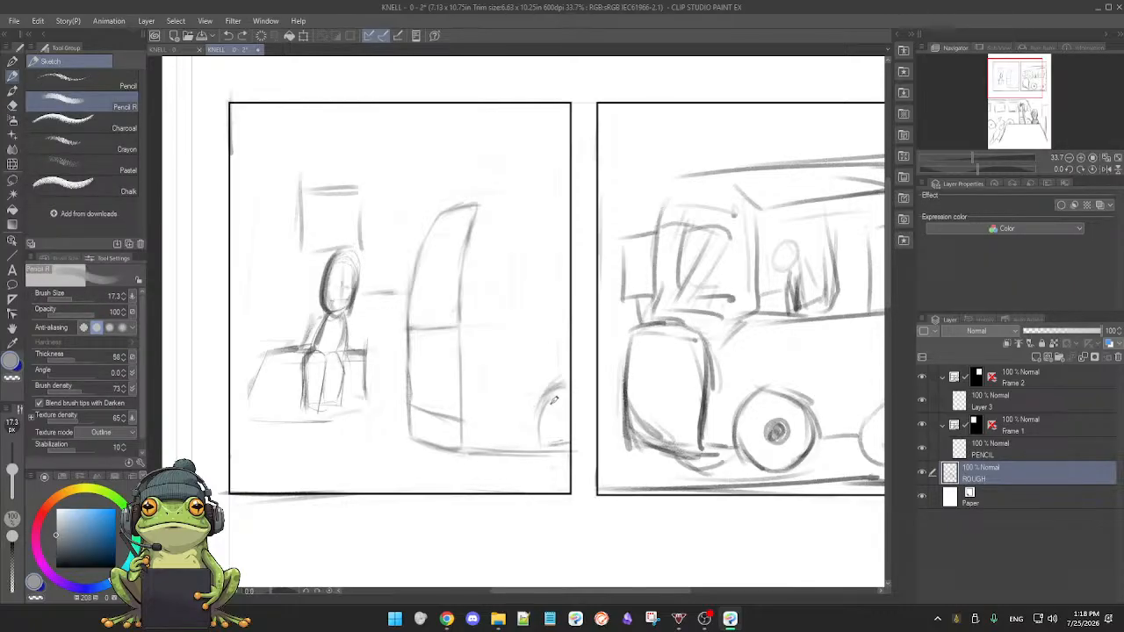
key("ctrl+z")
key("ctrl+z")
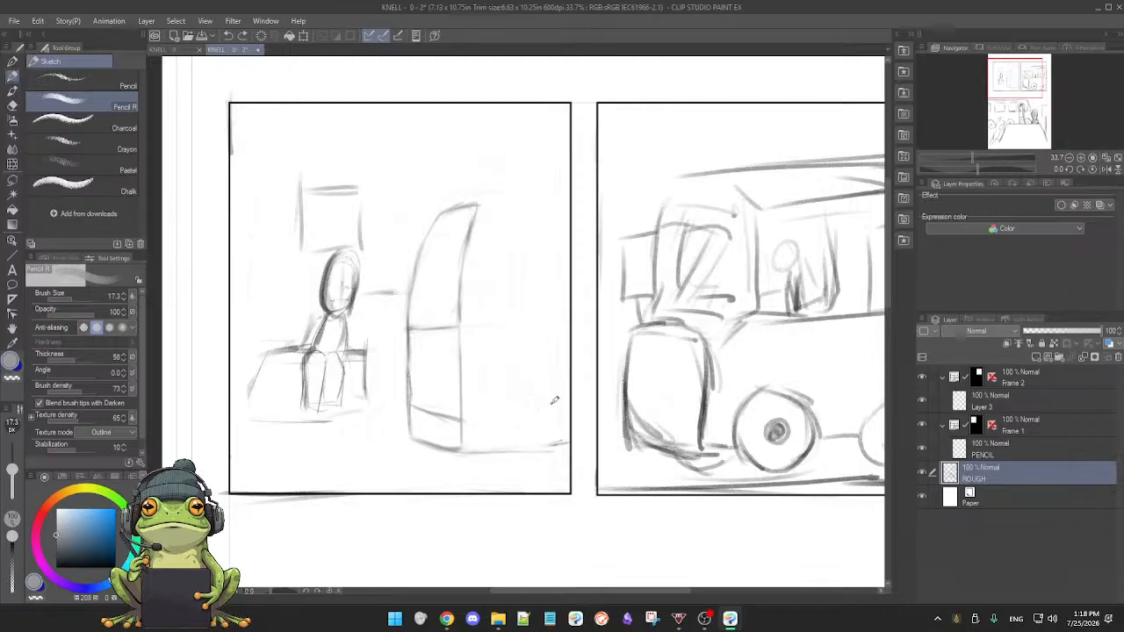
- Redraw the lower edge of the bus side as a straighter line and erase its end at the panel border
left_click_drag(474, 450, 562, 444)
key("e")
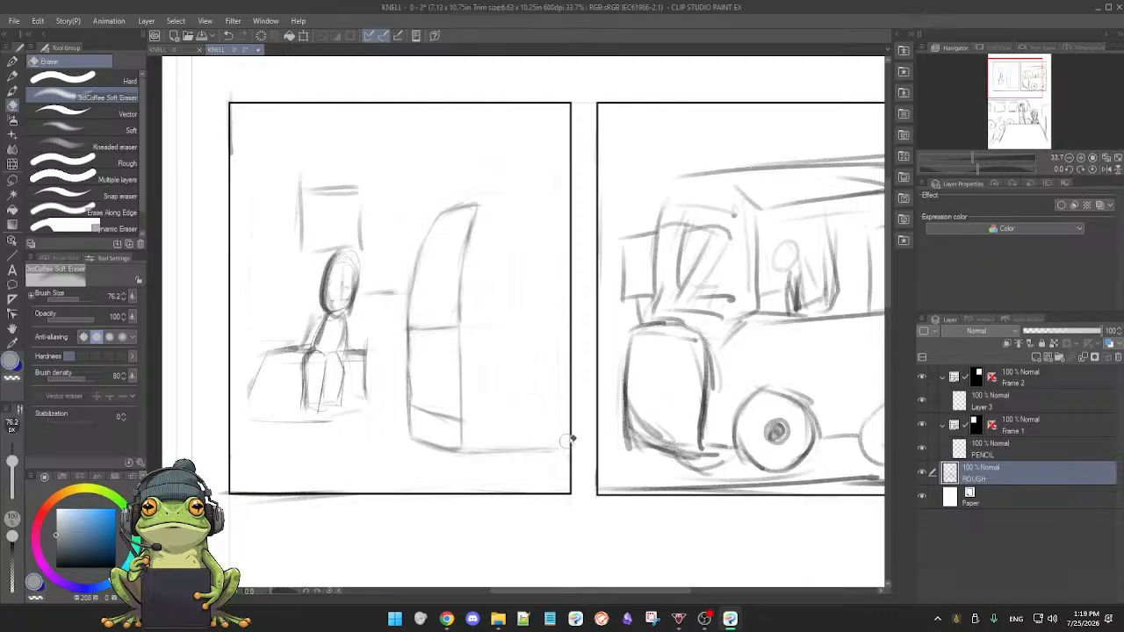
key("p")
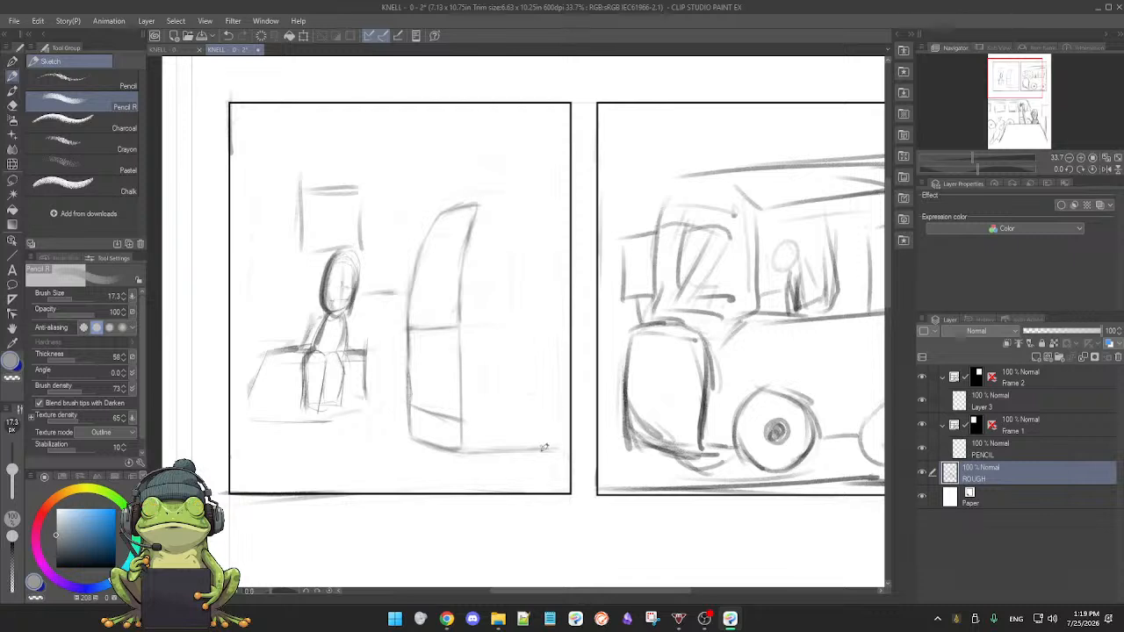
- Sketch a lower-set wheel cut off by the panel border, and erase the bus's lower edge where it crosses the wheel
mouse_move(537, 437)
left_mouse_down()
mouse_move(535, 465)
mouse_move(562, 467)
left_mouse_up()
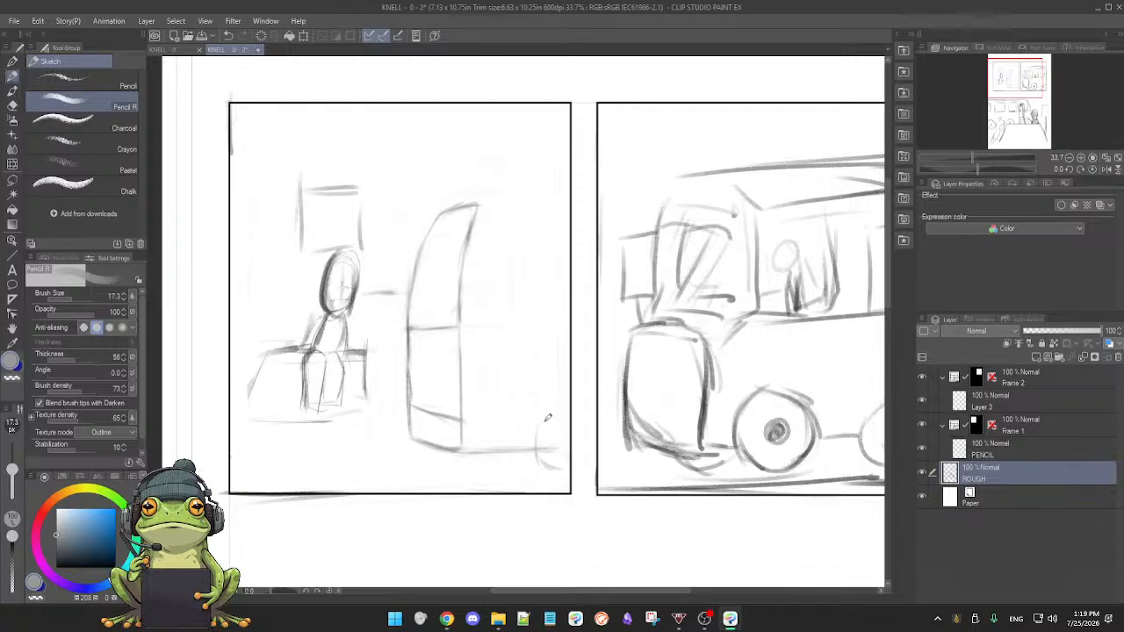
left_click_drag(568, 409, 550, 422)
key("e")
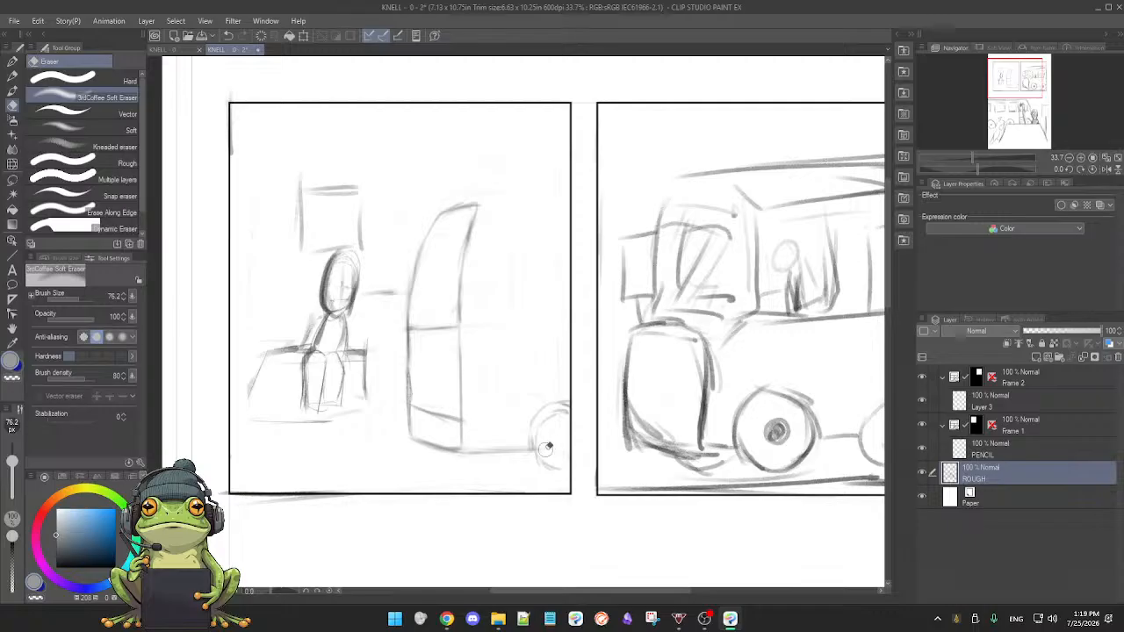
key("p")
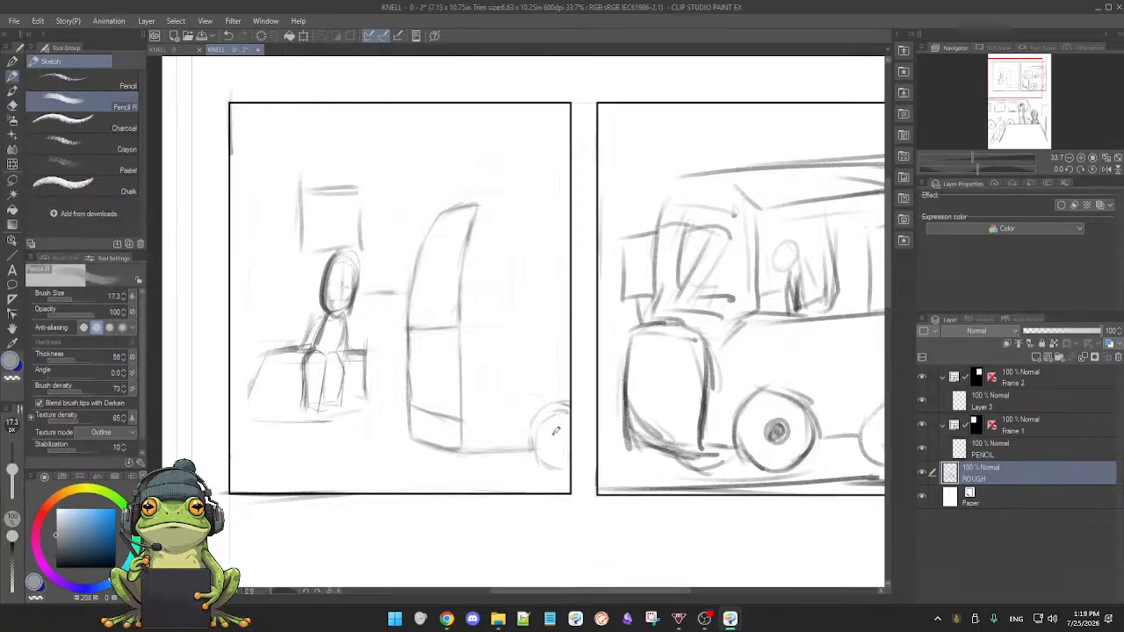
key("e")
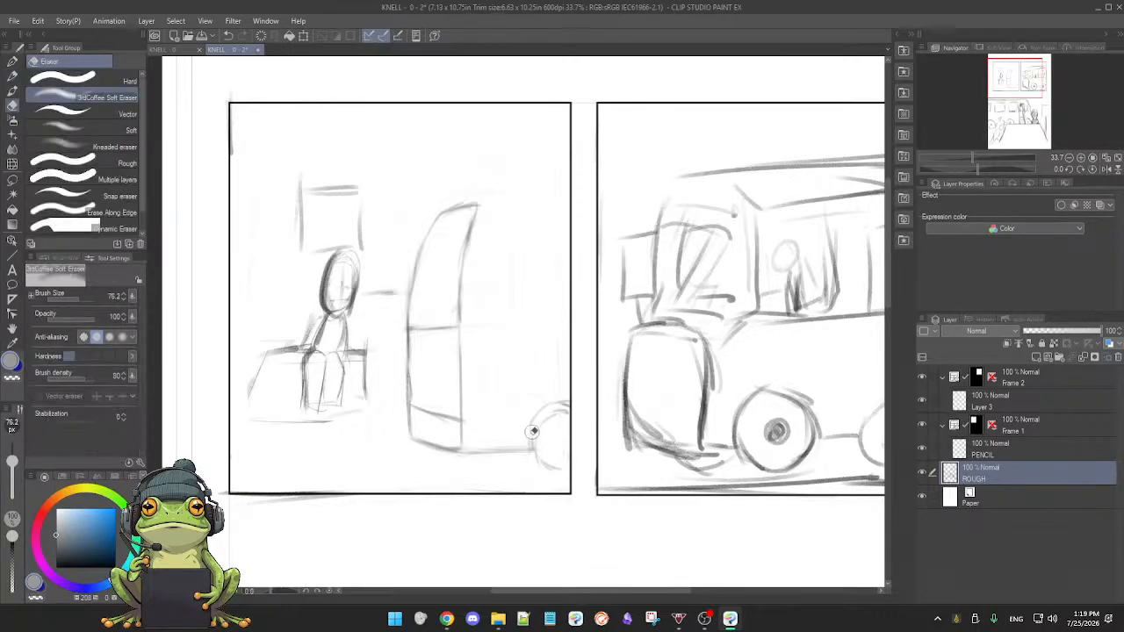
- Add a wheel arch around the first panel's bus wheel and an inner hub circle, cleaning up the wheel's lower edge
key("p")
left_click_drag(531, 423, 530, 427)
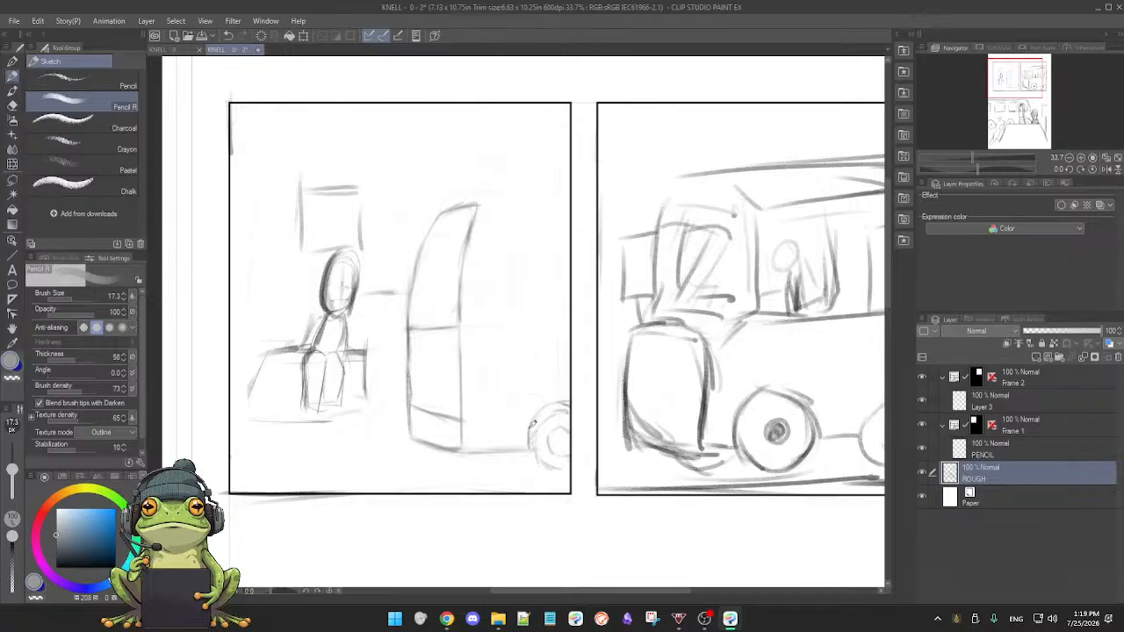
left_click_drag(537, 420, 554, 409)
left_click_drag(557, 396, 550, 404)
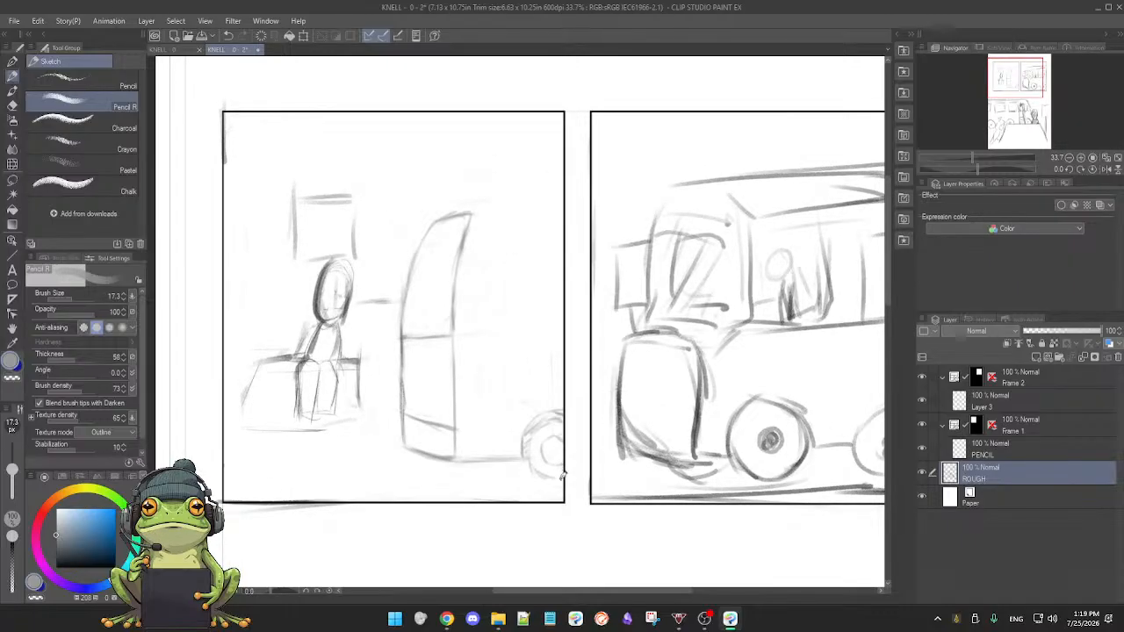
key("e")
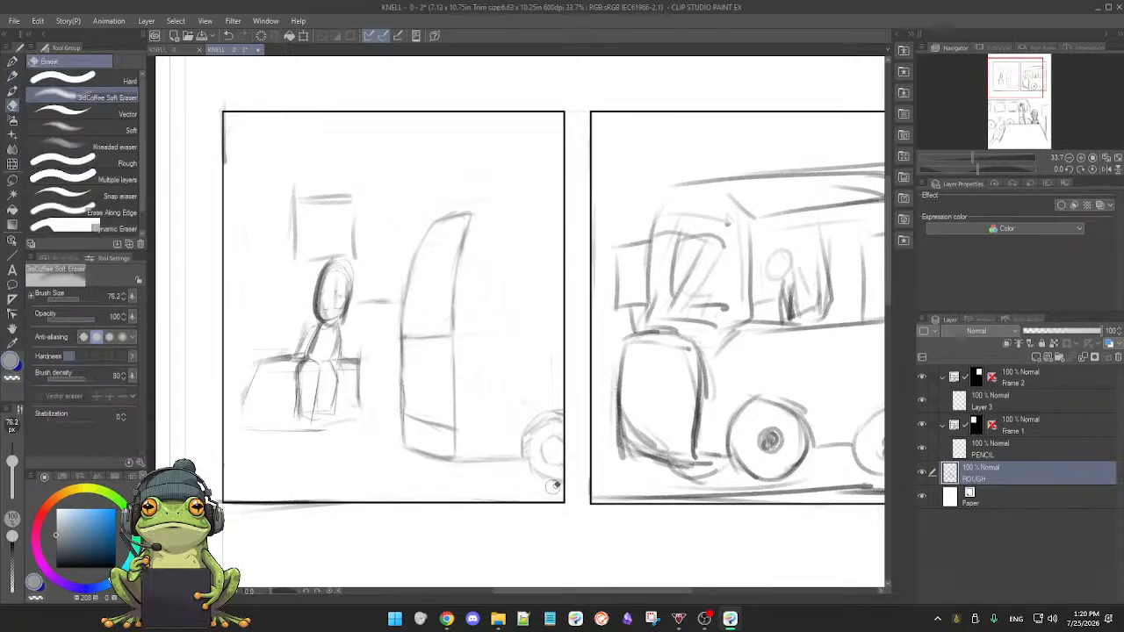
key("p")
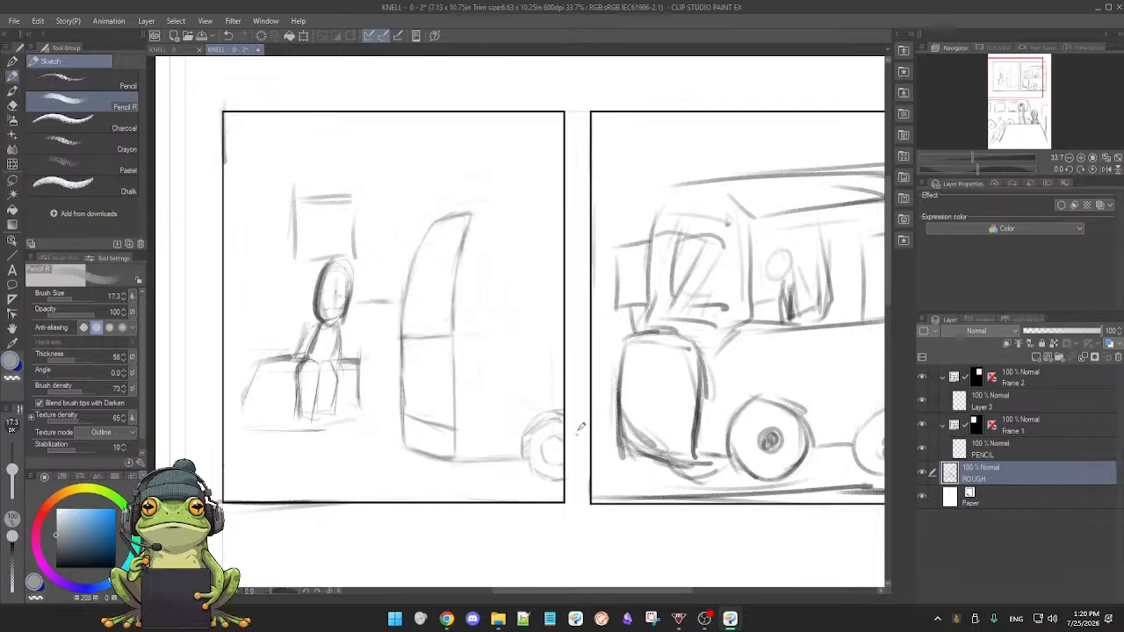
- Clean up the windshield's top corner and draw the bus roofline curving from it back to the panel border
left_click_drag(579, 435, 582, 446)
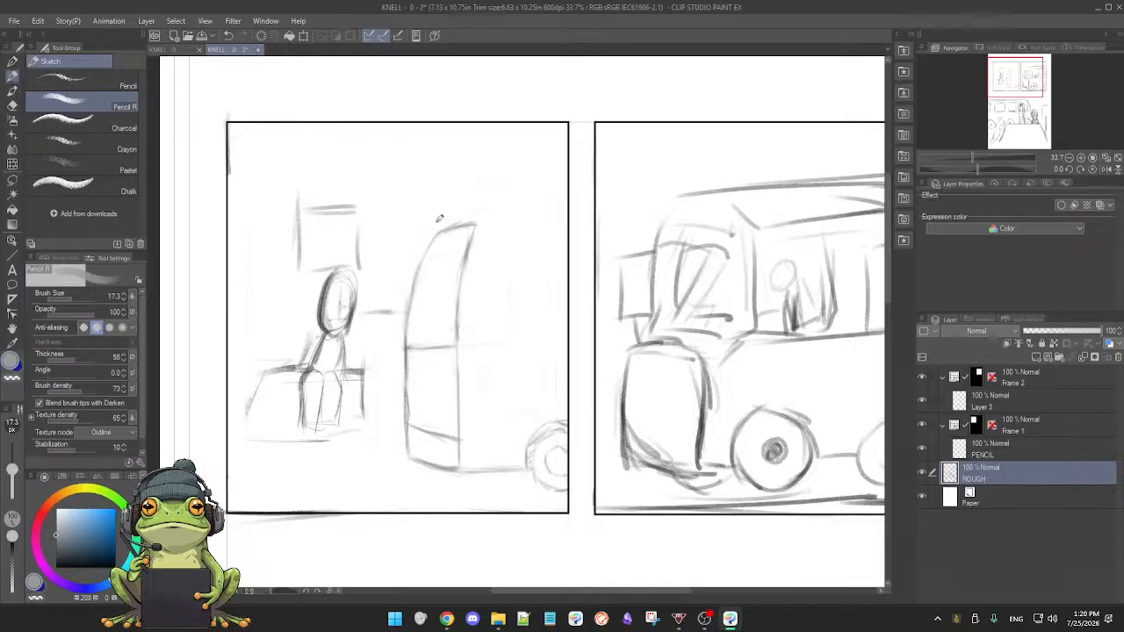
key("e")
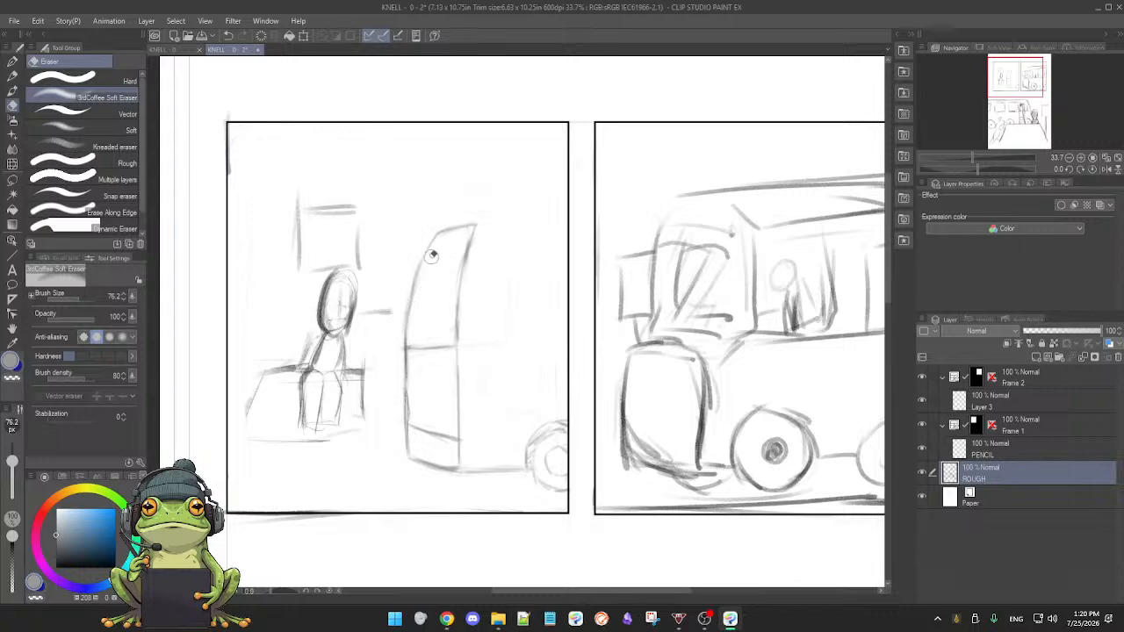
key("p")
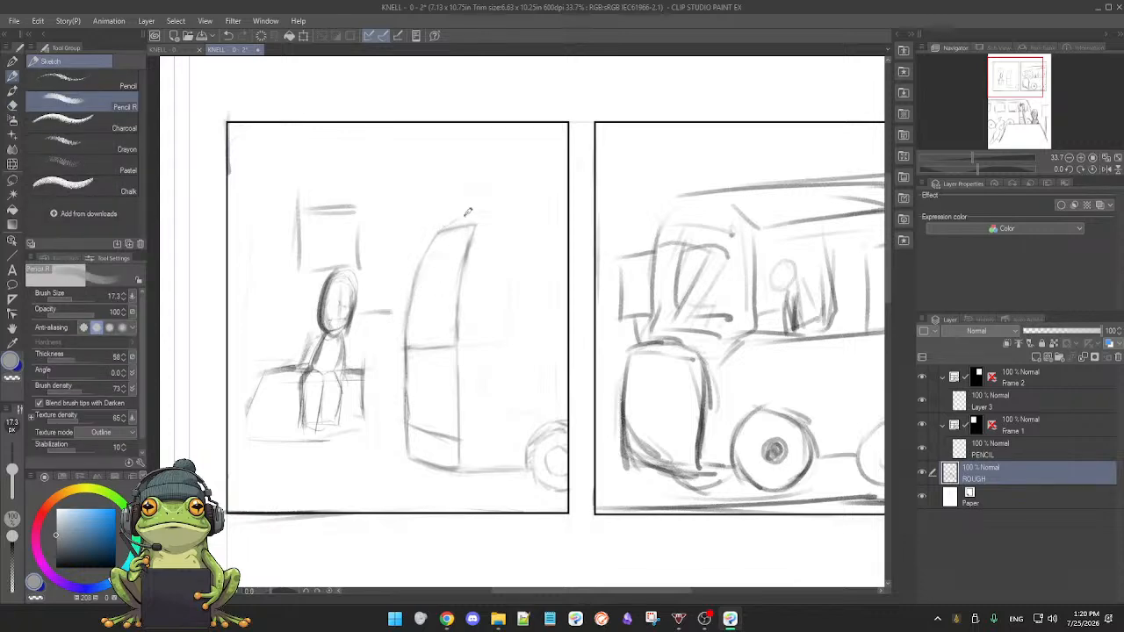
left_click_drag(437, 230, 545, 212)
key("ctrl+z")
left_click_drag(566, 209, 468, 219)
key("e")
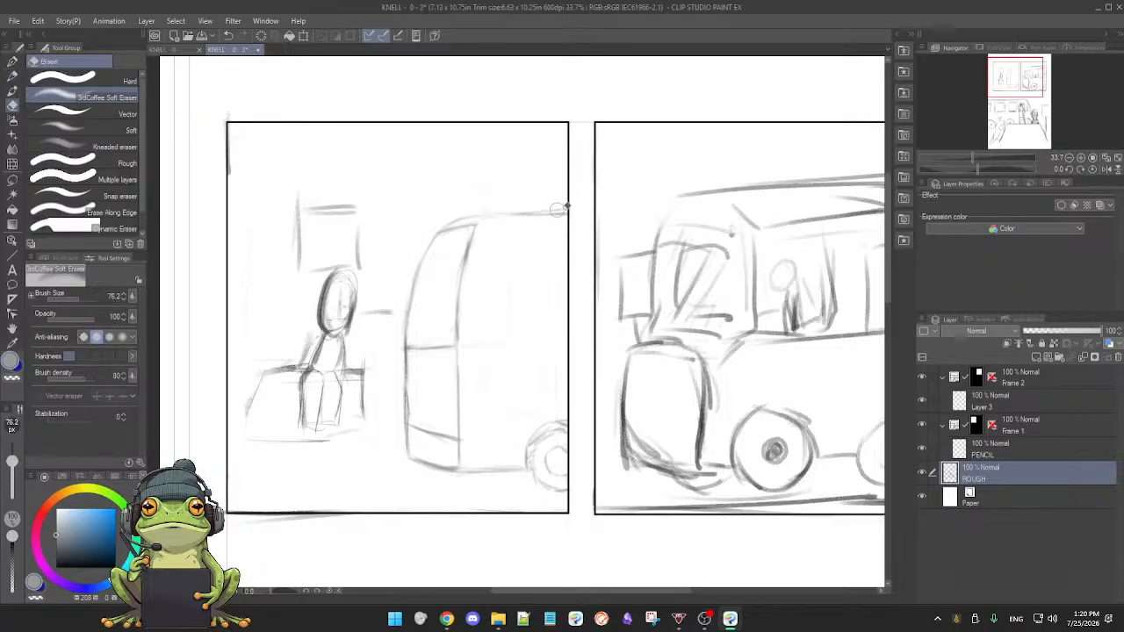
- Draw a second curved line parallel to the windshield's rear edge on the first panel's bus, forming a narrow pillar
key("p")
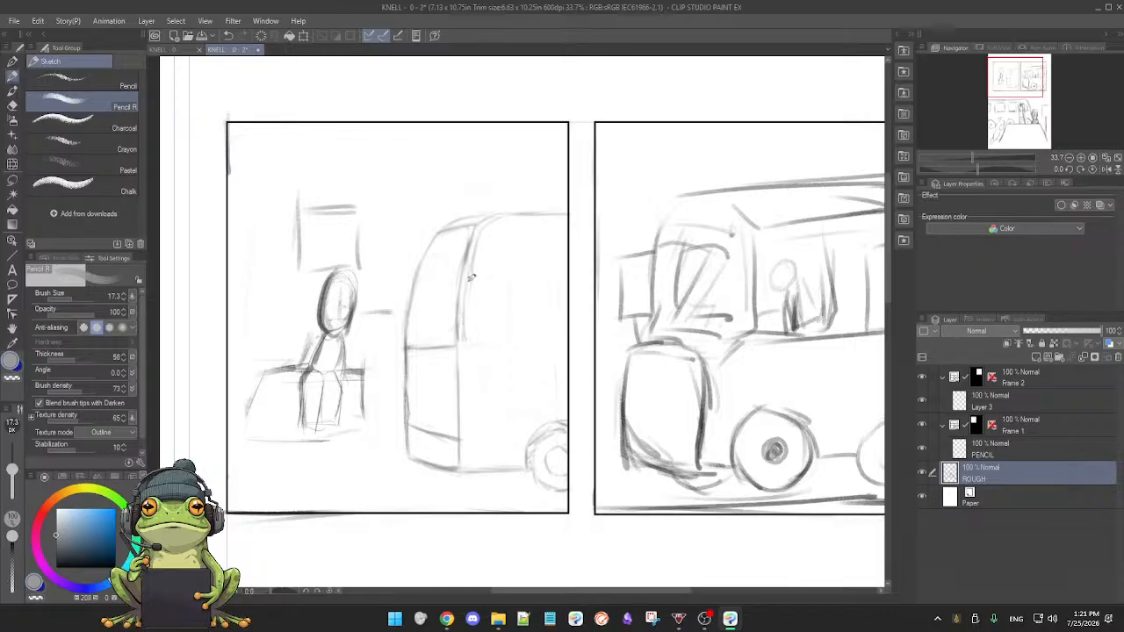
key("e")
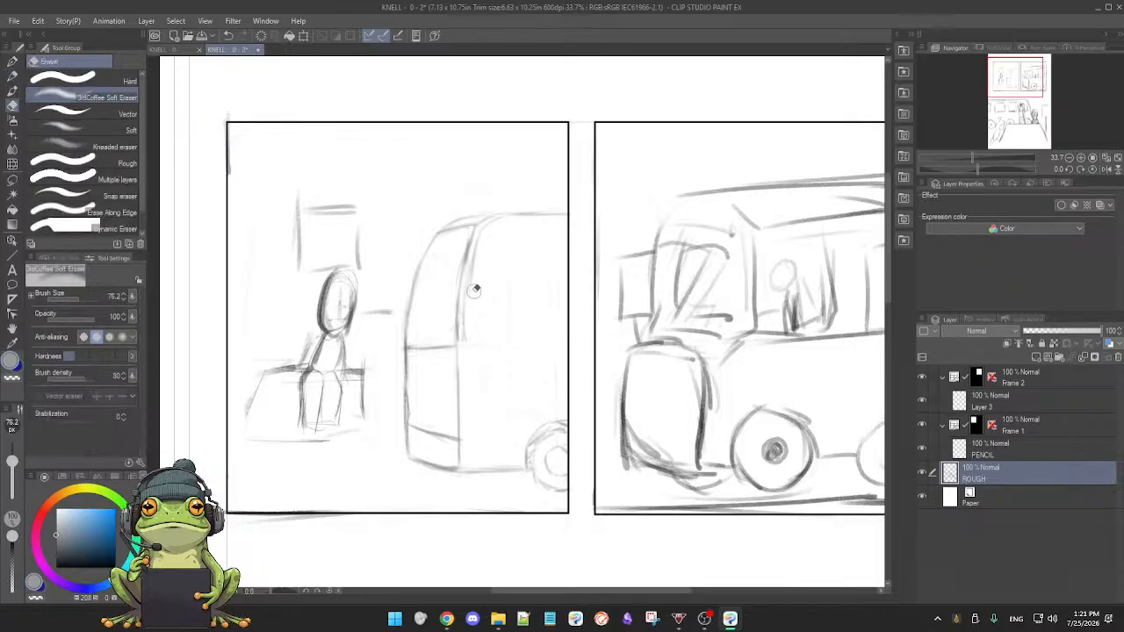
key("p")
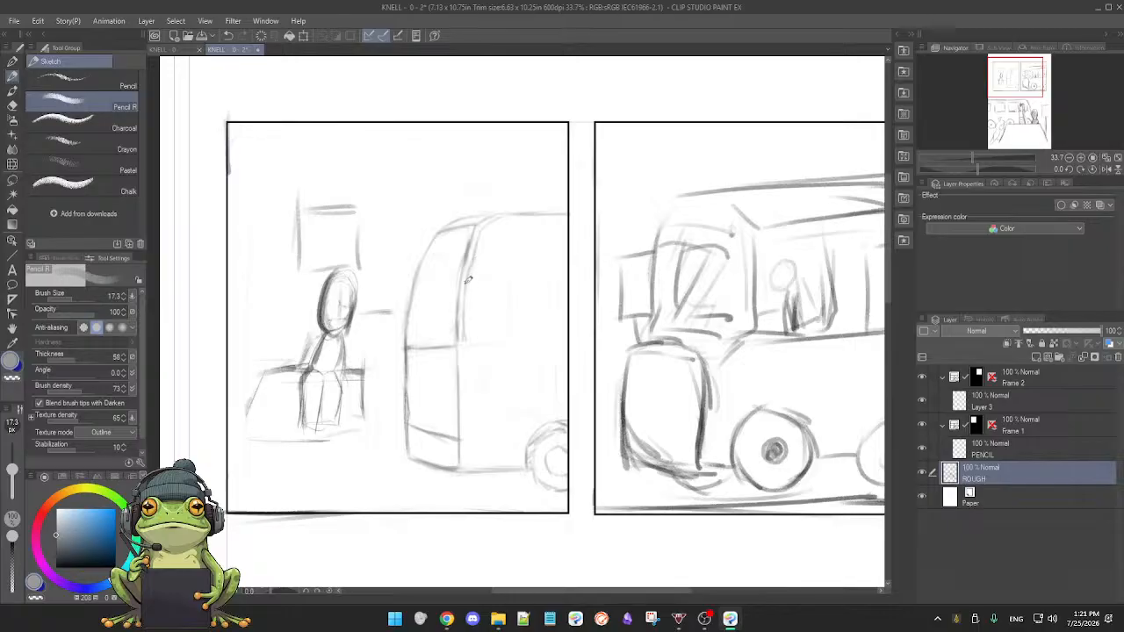
left_click_drag(487, 304, 527, 304)
scroll(527, 305, "down", 2)
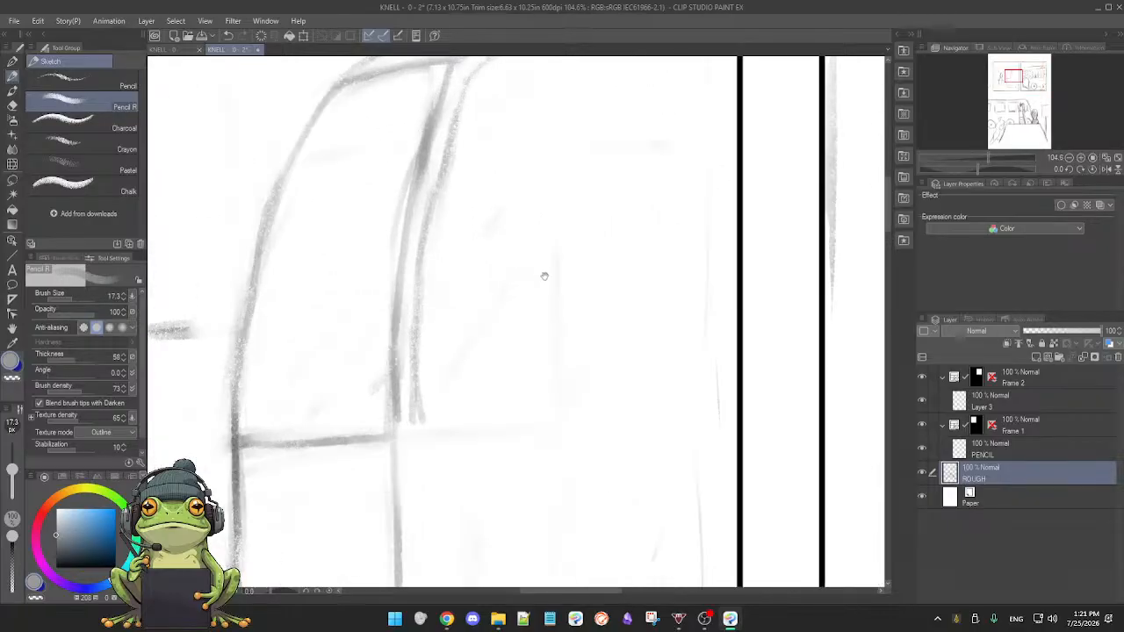
key("e")
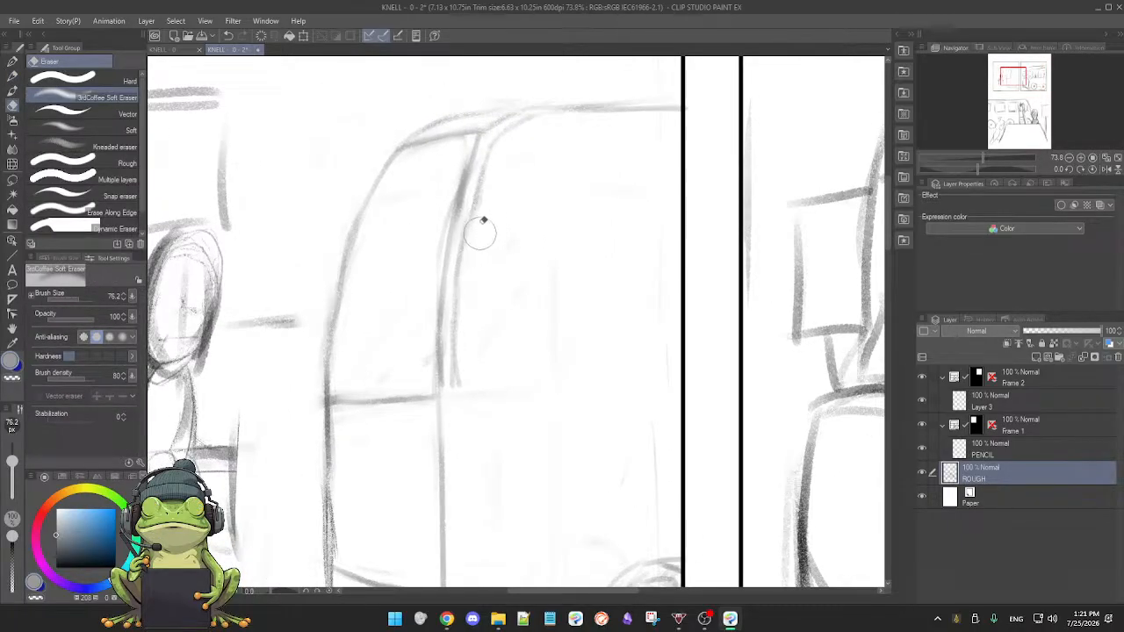
key("p")
mouse_move(482, 180)
left_mouse_down()
mouse_move(462, 241)
mouse_move(450, 353)
left_mouse_up()
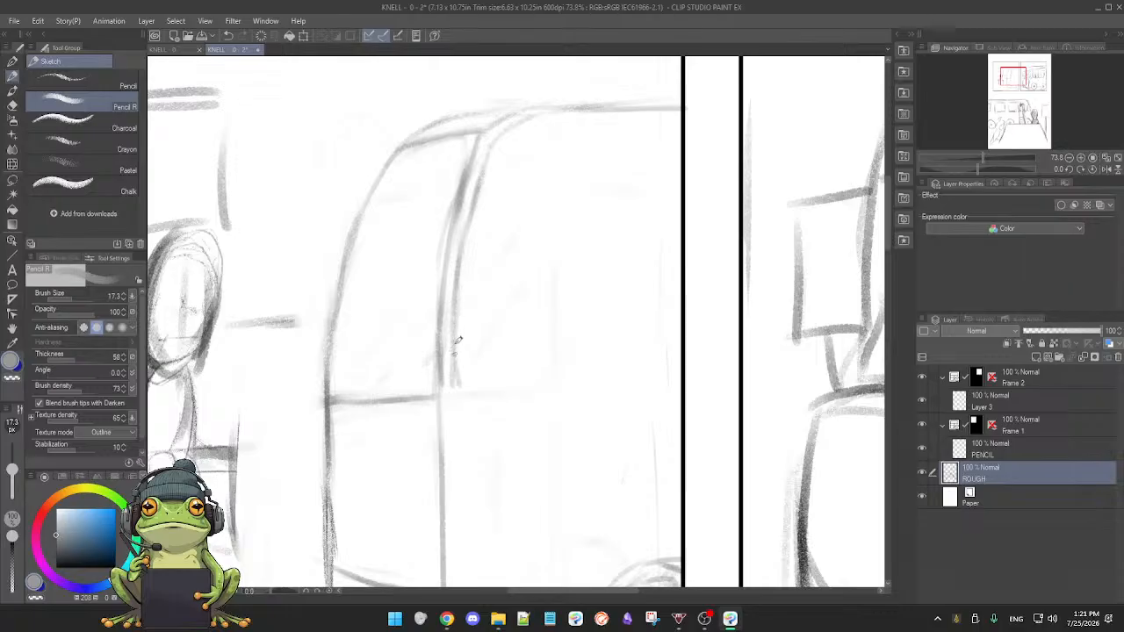
- Strengthen the top of the pillar's outer line so it curves into the bus roofline, and clean up around the windshield edge
mouse_move(568, 288)
left_mouse_down()
mouse_move(577, 308)
mouse_move(552, 346)
mouse_move(565, 292)
left_mouse_up()
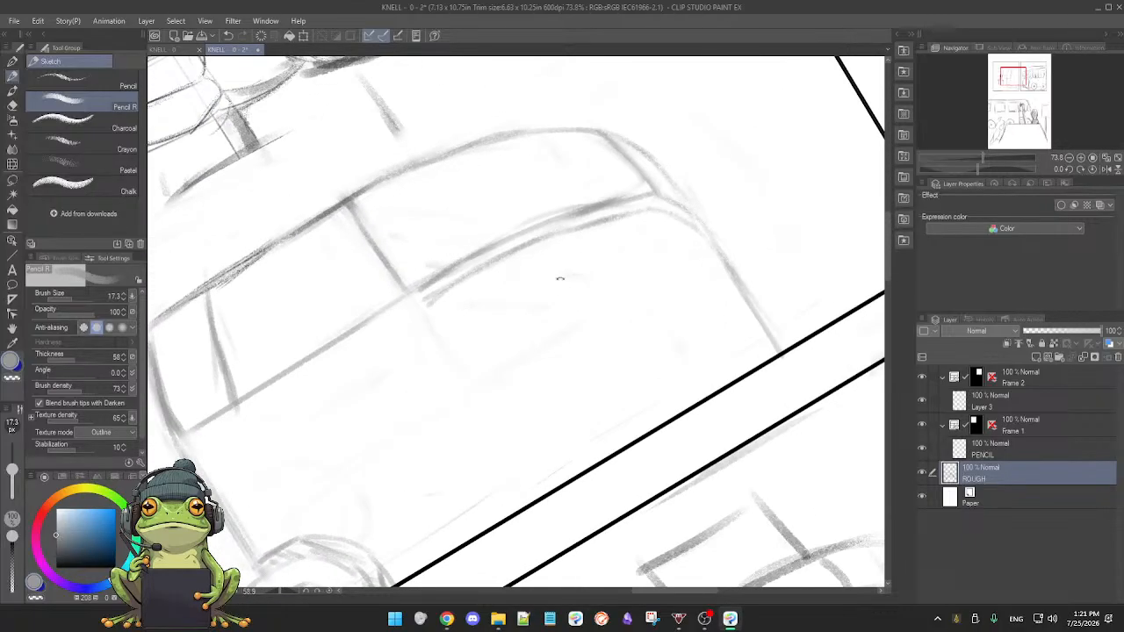
mouse_move(532, 237)
left_mouse_down()
mouse_move(642, 208)
mouse_move(612, 211)
mouse_move(669, 210)
mouse_move(609, 217)
mouse_move(680, 212)
mouse_move(652, 207)
mouse_move(707, 227)
left_mouse_up()
left_click_drag(600, 367, 632, 265)
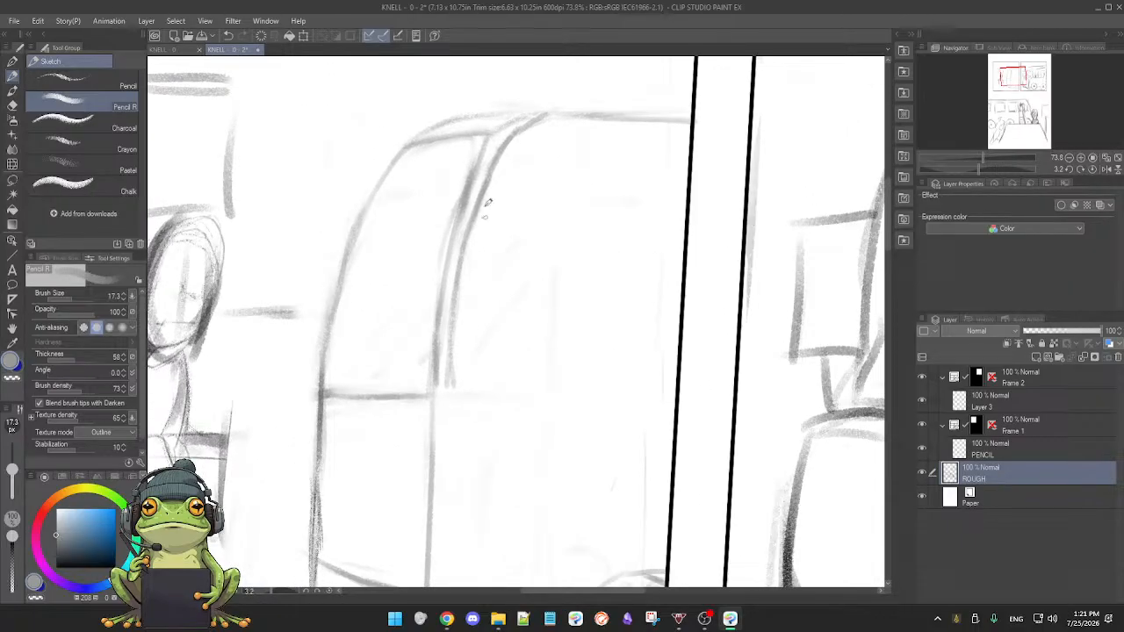
left_click_drag(439, 190, 437, 221)
key("e")
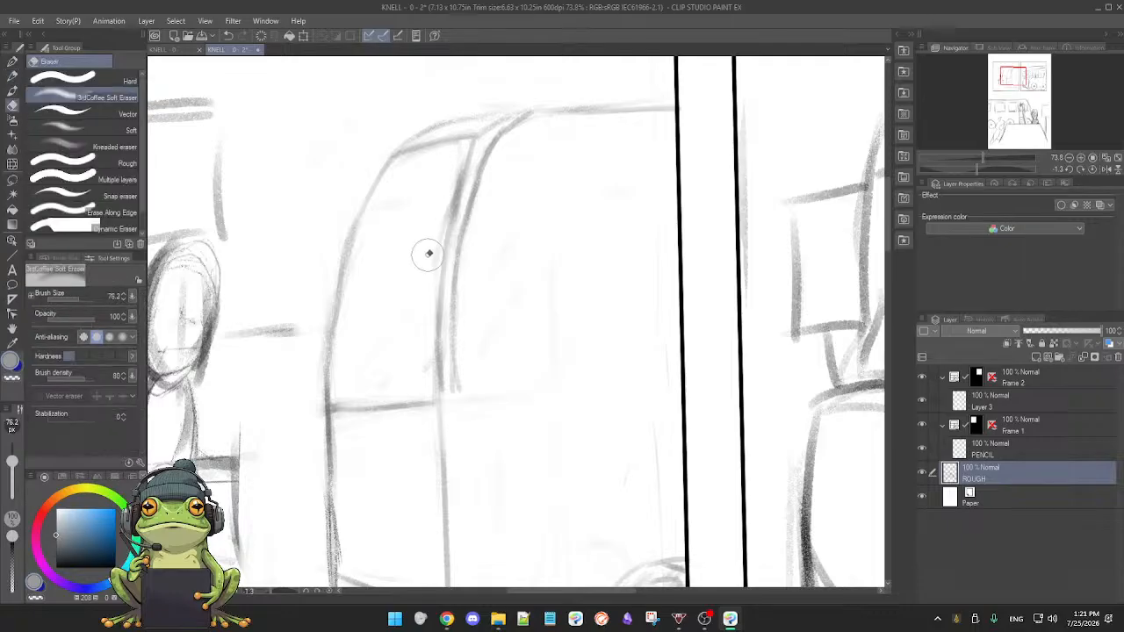
key("p")
left_click_drag(531, 297, 503, 301)
double_click(515, 297)
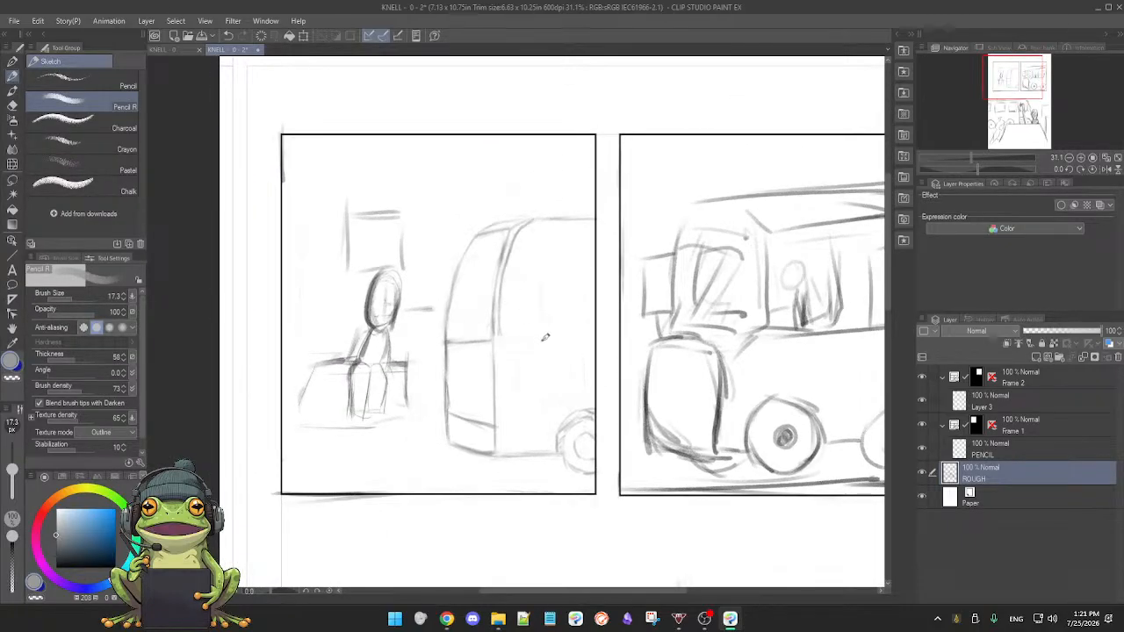
- Review the whole page layout, comparing the first panel's bus with the buses in the other panels
left_click_drag(595, 360, 584, 361)
left_click_drag(612, 407, 534, 273)
mouse_move(552, 326)
left_mouse_down()
mouse_move(550, 337)
mouse_move(548, 325)
left_mouse_up()
mouse_move(553, 354)
left_mouse_down()
mouse_move(546, 319)
mouse_move(546, 404)
mouse_move(539, 347)
left_mouse_up()
scroll(544, 360, "down", 1)
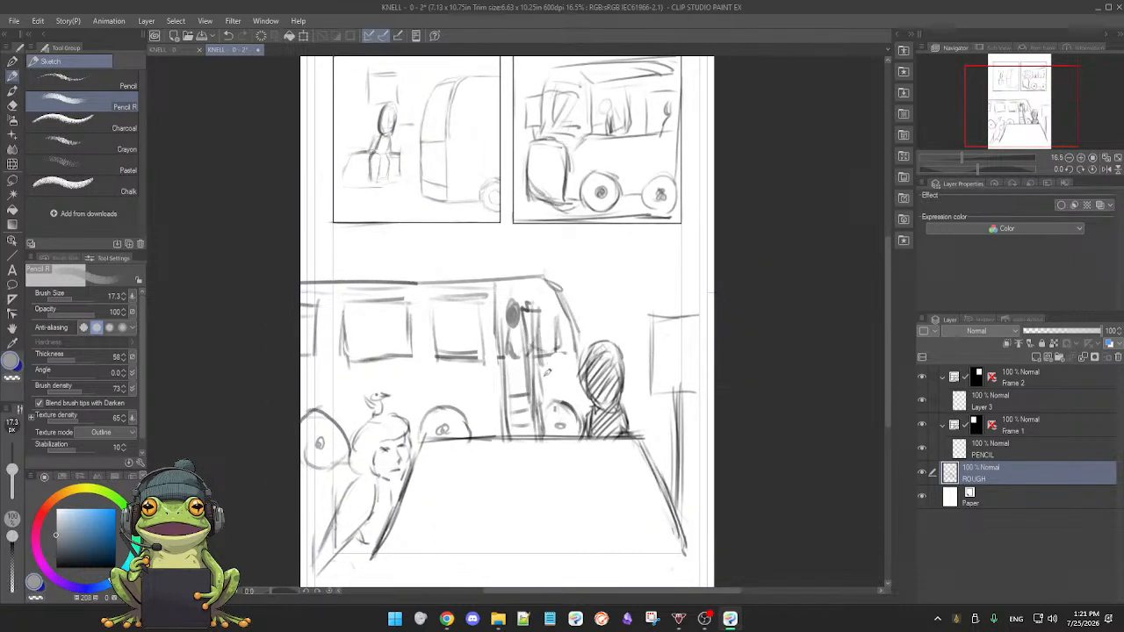
scroll(543, 384, "down", 2)
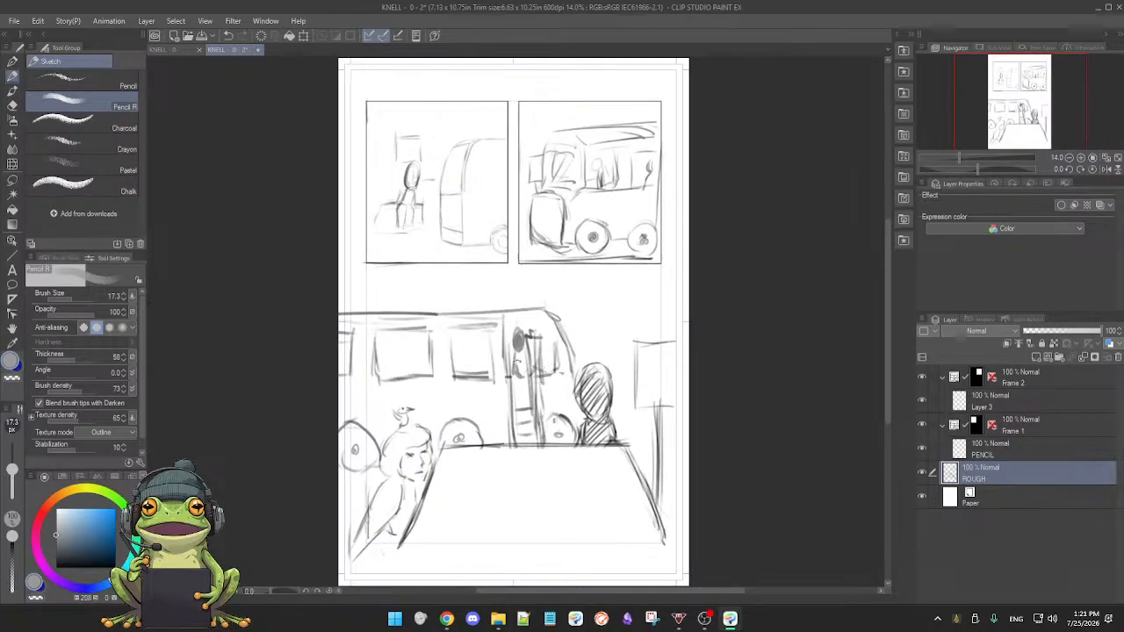
scroll(527, 355, "up", 4)
left_click_drag(507, 338, 544, 476)
scroll(484, 372, "up", 2)
left_click_drag(471, 378, 531, 511)
scroll(530, 510, "up", 4)
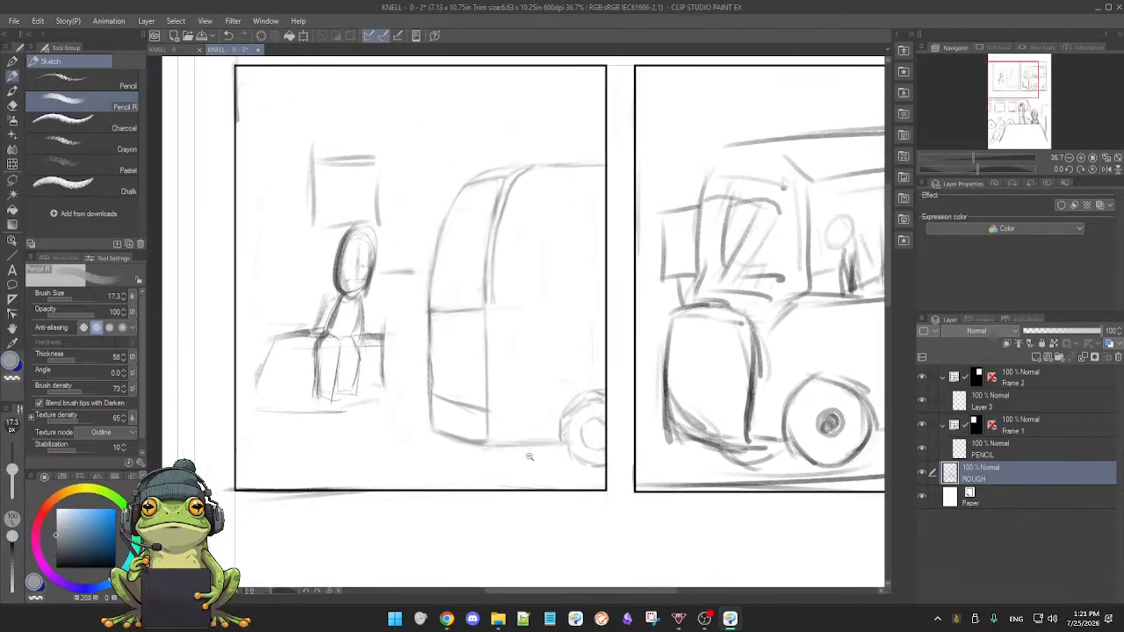
- Darken both curved pillar lines behind the windshield of the first panel's bus with cleaner strokes
scroll(536, 441, "up", 3)
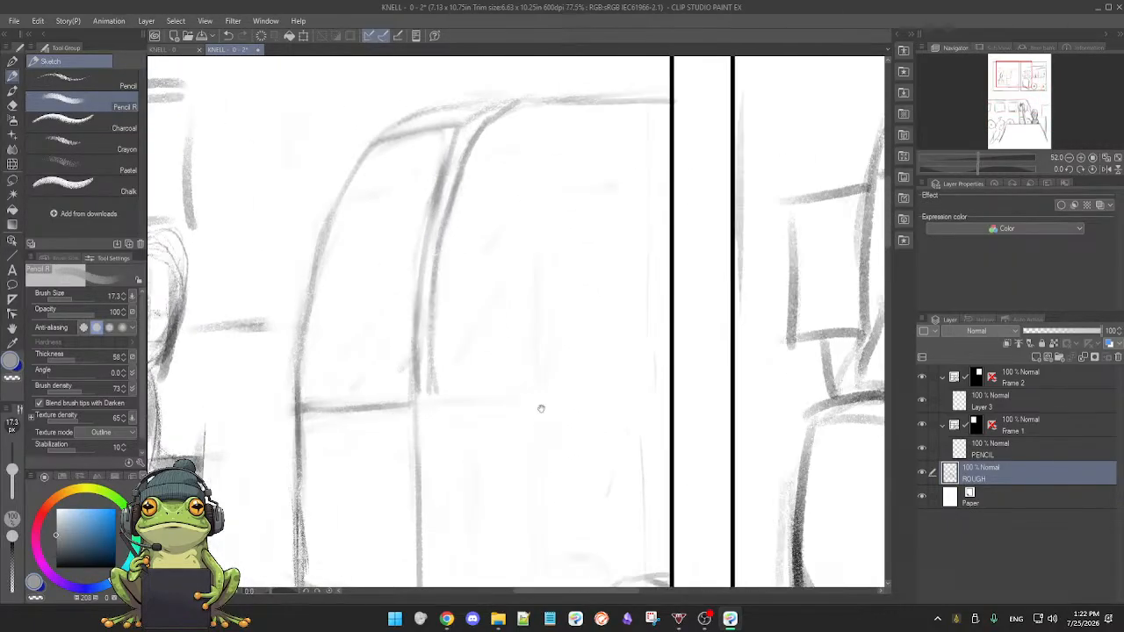
left_click_drag(535, 401, 496, 263)
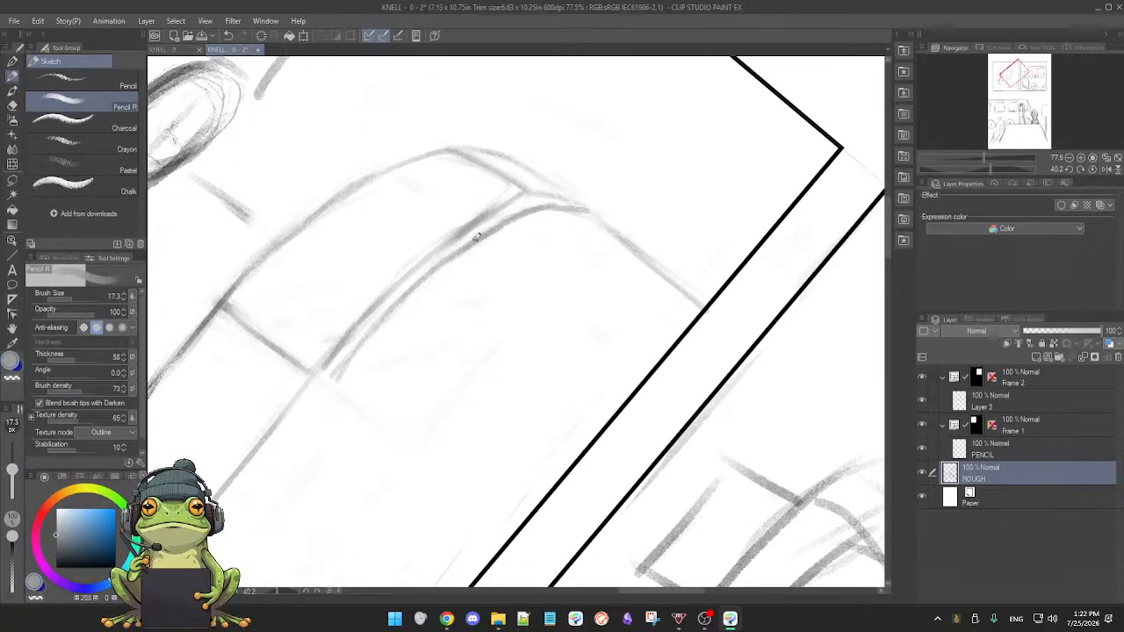
left_click_drag(481, 231, 579, 206)
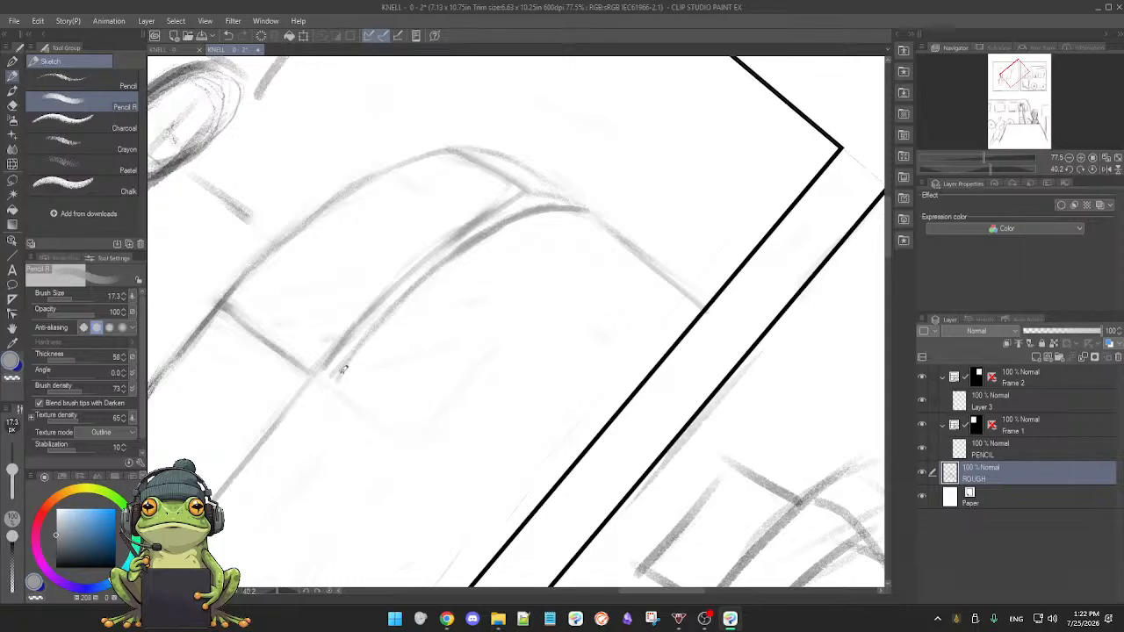
left_click_drag(334, 375, 445, 259)
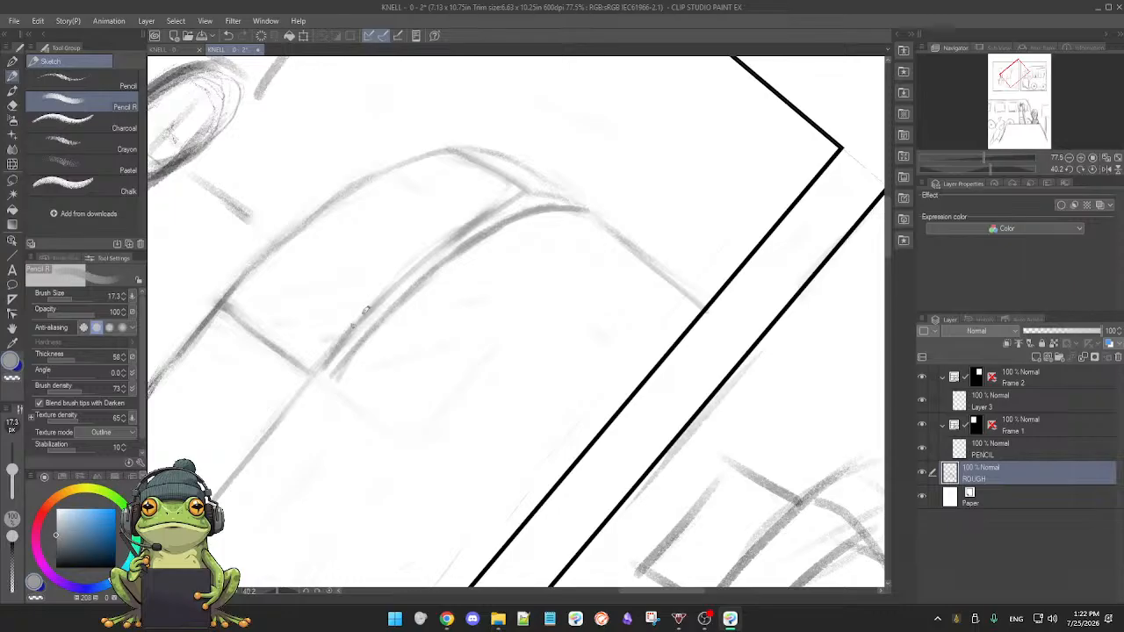
left_click_drag(395, 278, 496, 205)
left_click_drag(441, 244, 505, 201)
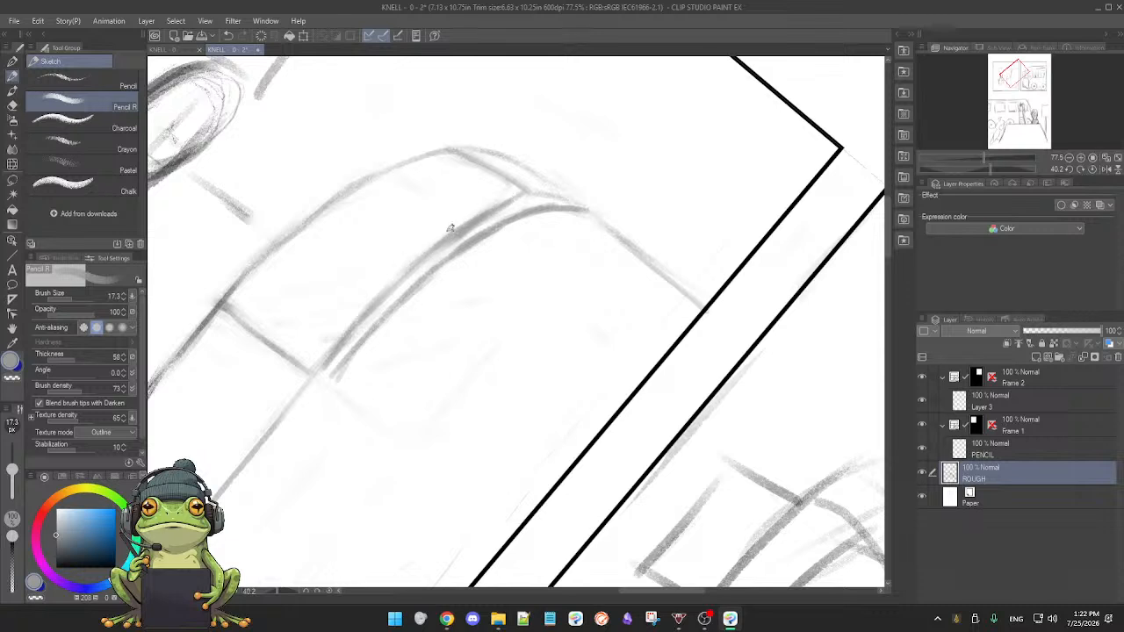
- Darken the windshield's front curve and redraw the roofline in a cleaner line up to the panel border
mouse_move(243, 278)
left_mouse_down()
mouse_move(369, 178)
mouse_move(308, 212)
mouse_move(427, 153)
left_mouse_up()
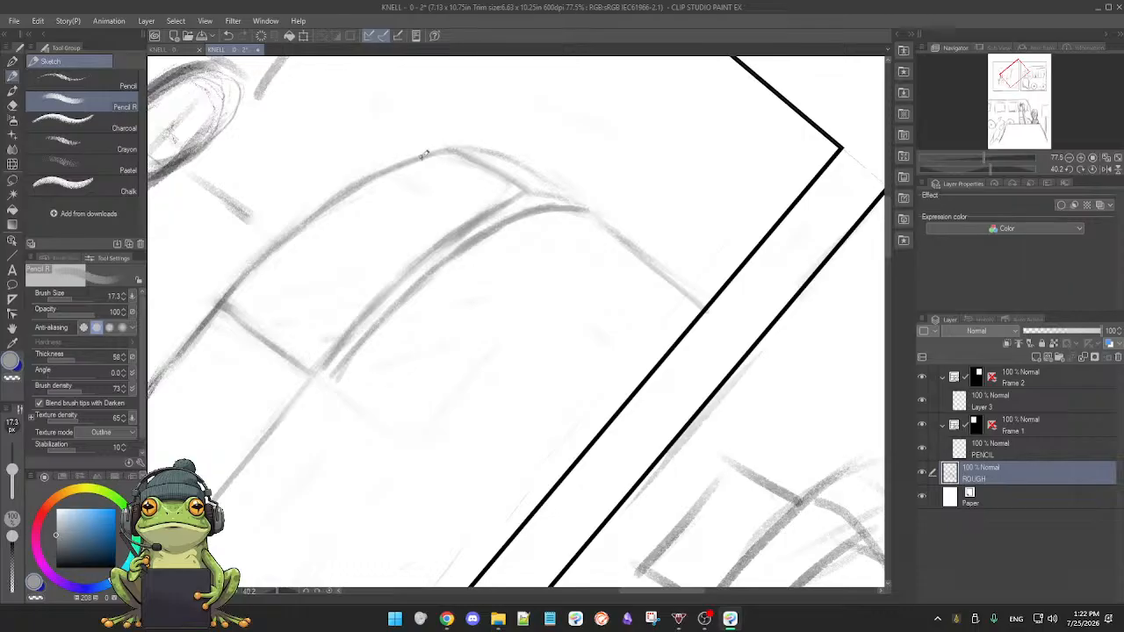
left_click_drag(516, 388, 542, 307)
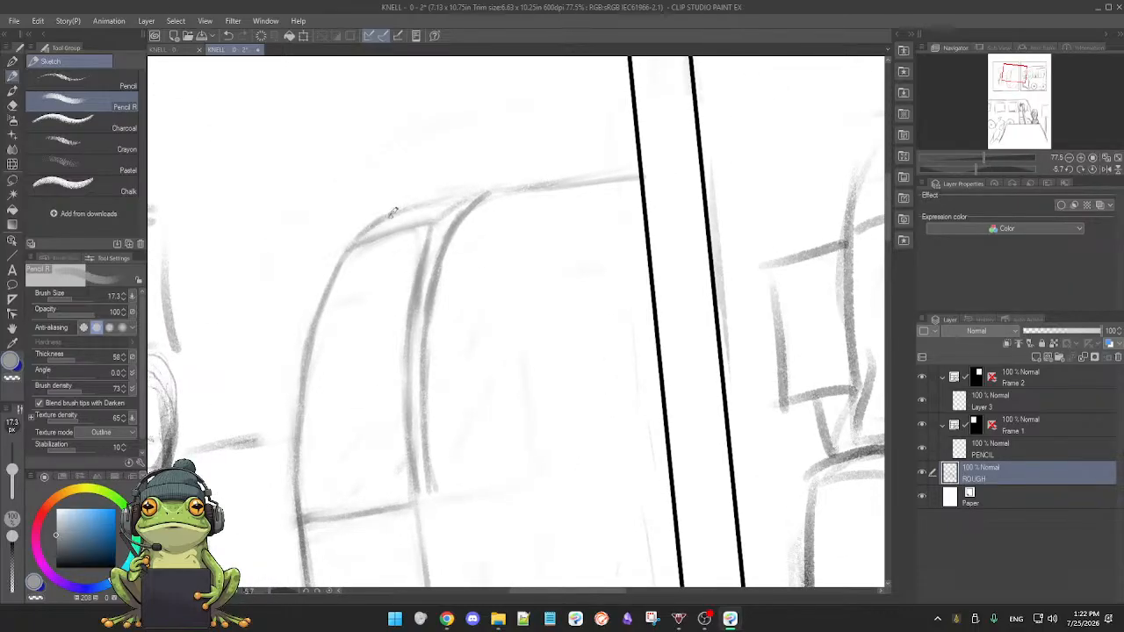
left_click_drag(388, 214, 641, 173)
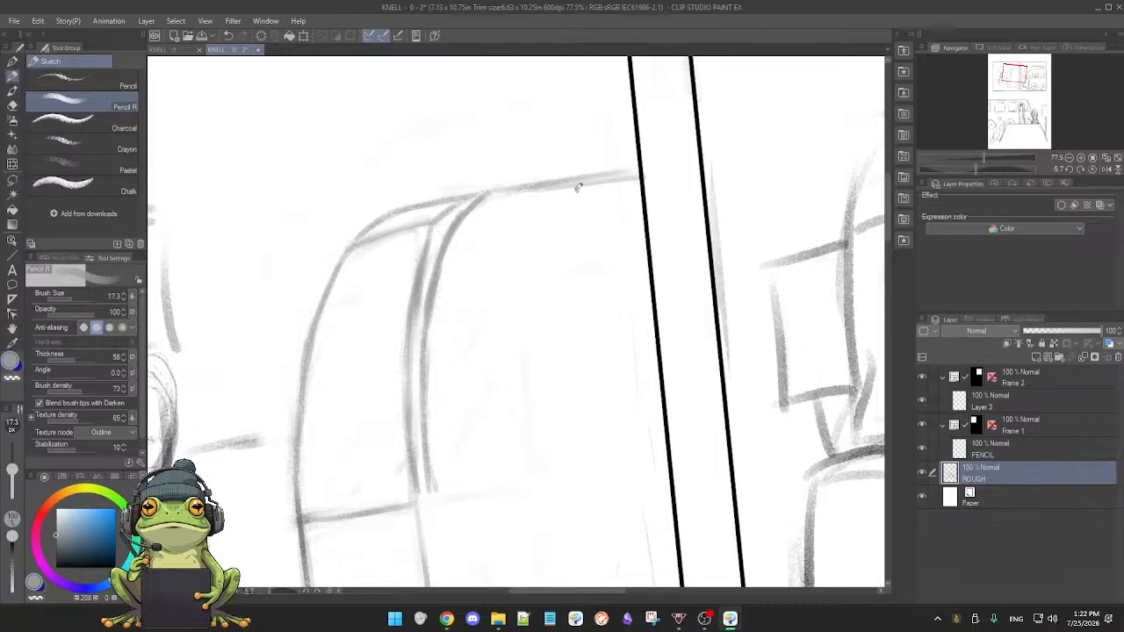
key("ctrl+z")
left_click_drag(501, 189, 648, 174)
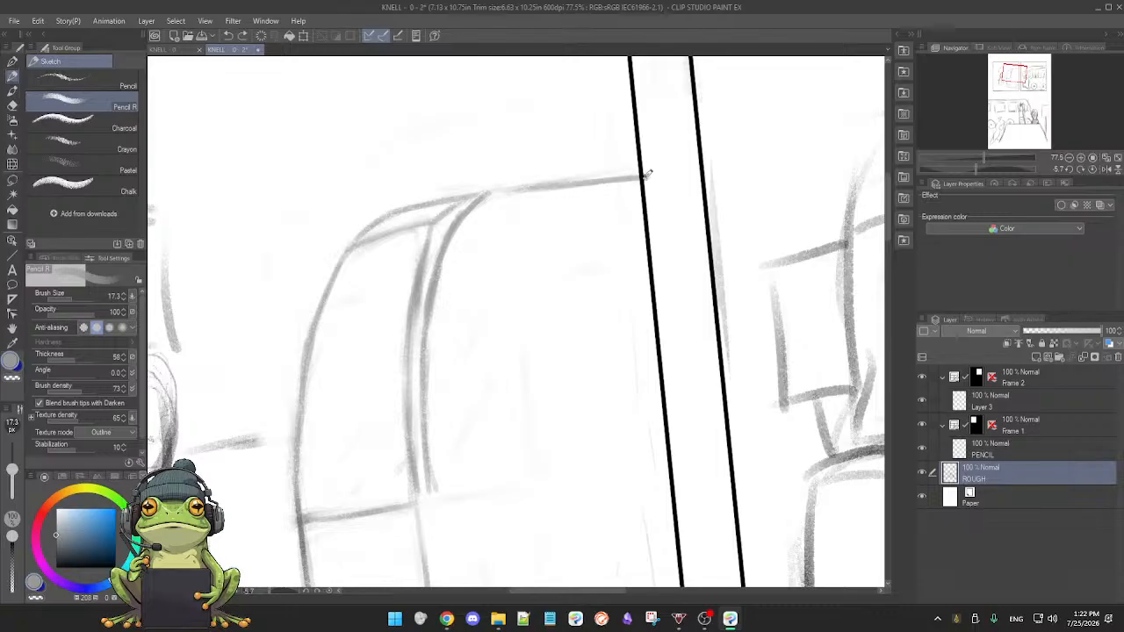
scroll(614, 286, "down", 4)
scroll(574, 295, "down", 1)
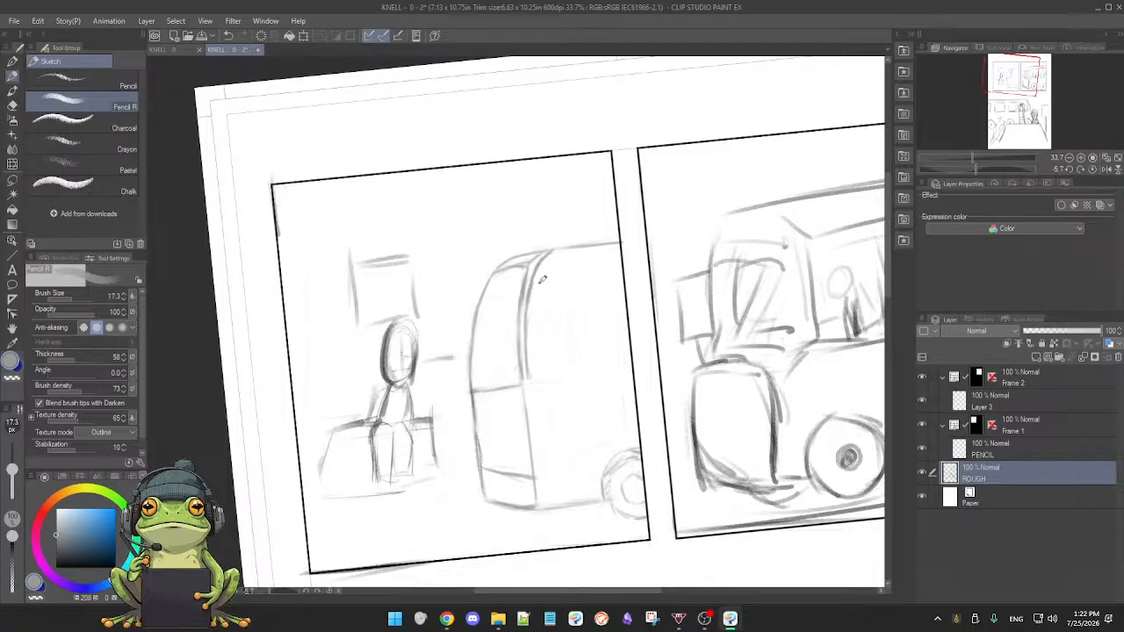
left_click_drag(551, 281, 617, 270)
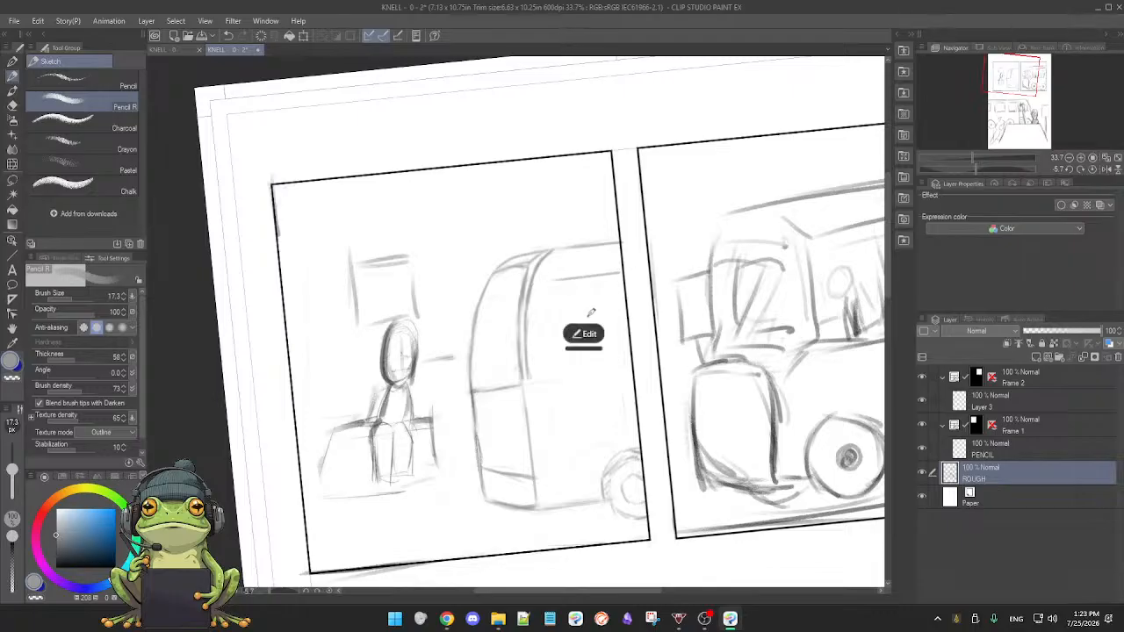
key("ctrl+z")
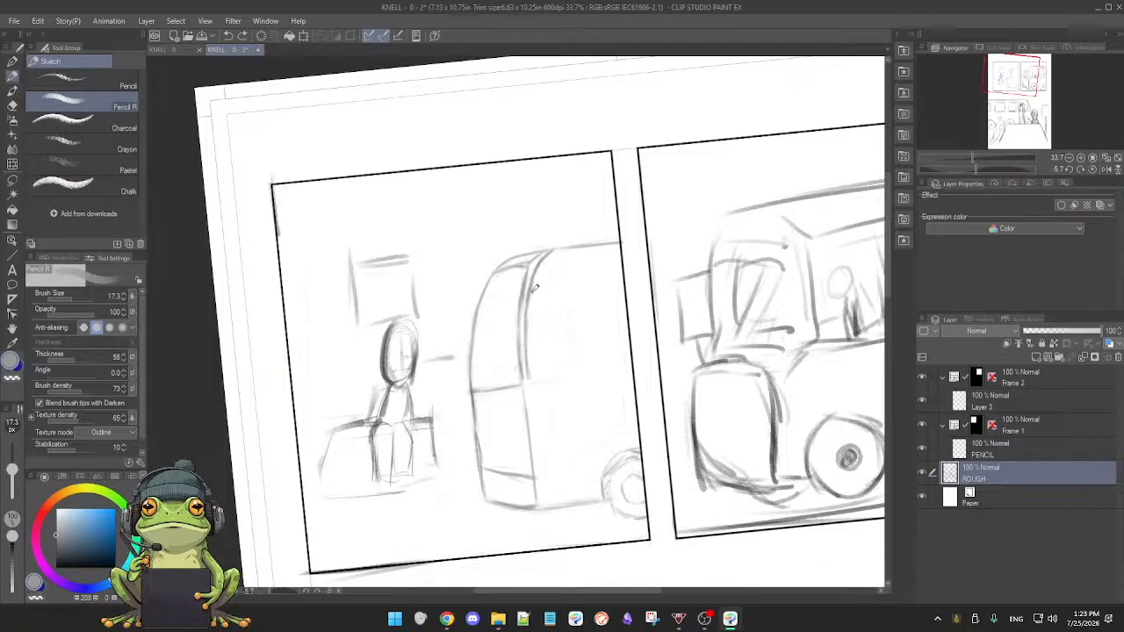
left_click_drag(530, 292, 616, 275)
key("ctrl+z")
left_click_drag(532, 300, 608, 289)
key("ctrl+z")
left_click_drag(533, 299, 631, 282)
key("ctrl+z")
- Draw the top and bottom edges of the bus's side window from the pillar to the panel border
left_click_drag(533, 300, 633, 284)
left_click_drag(528, 373, 639, 355)
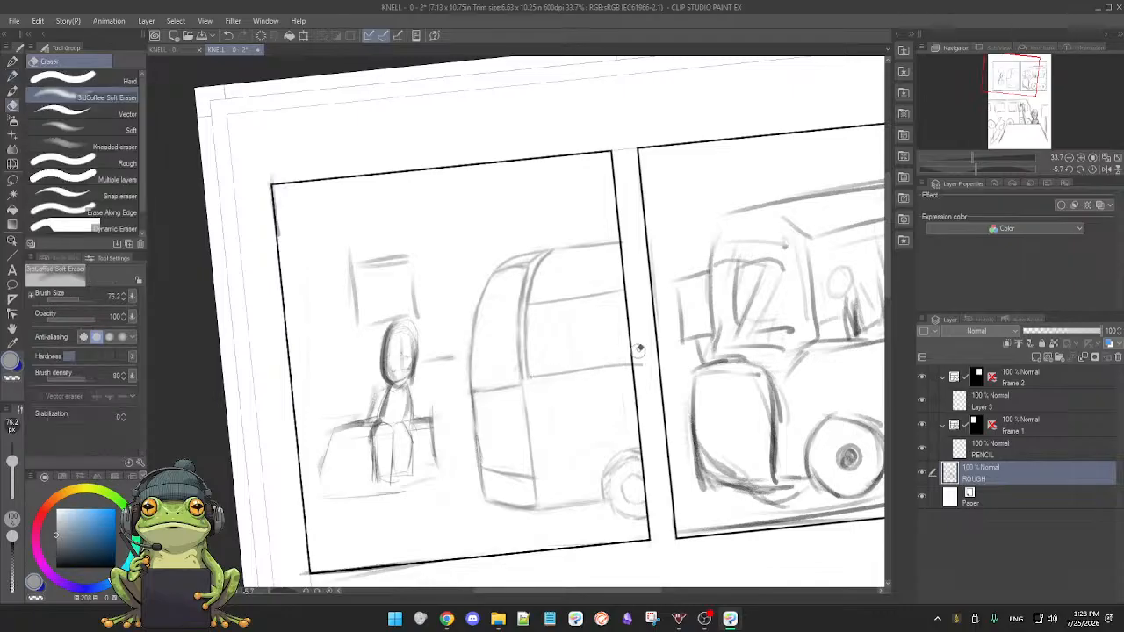
- Outline the lower front section of the first panel's bus more firmly and fill it with diagonal hatching
scroll(575, 402, "down", 1)
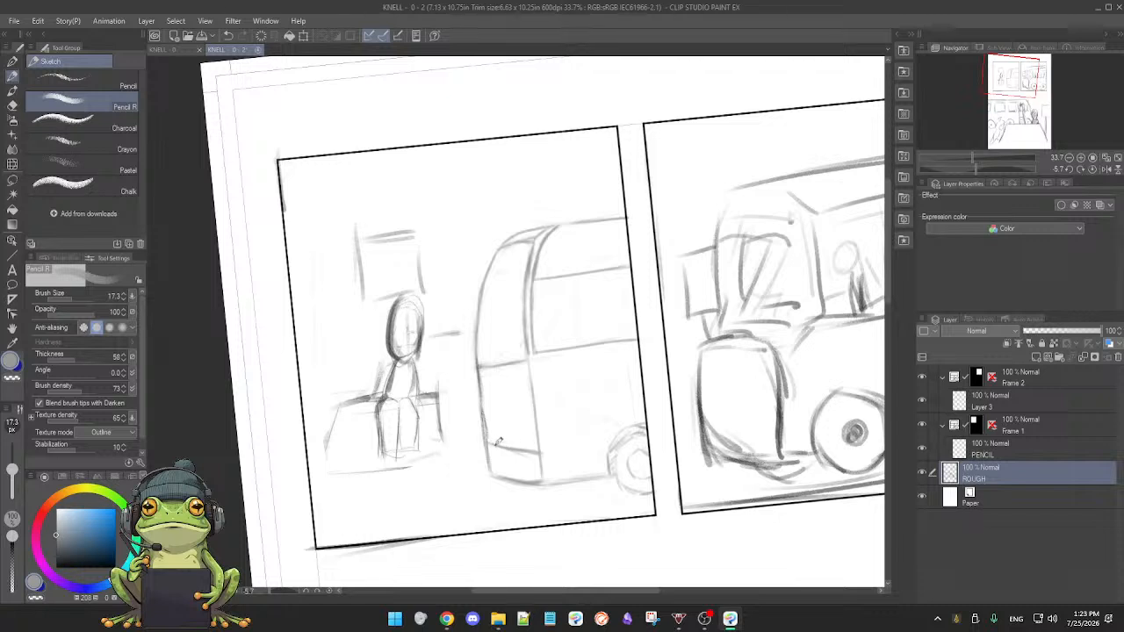
mouse_move(494, 438)
left_mouse_down()
mouse_move(535, 451)
mouse_move(539, 473)
mouse_move(537, 452)
mouse_move(538, 480)
left_mouse_up()
left_click_drag(489, 436, 498, 468)
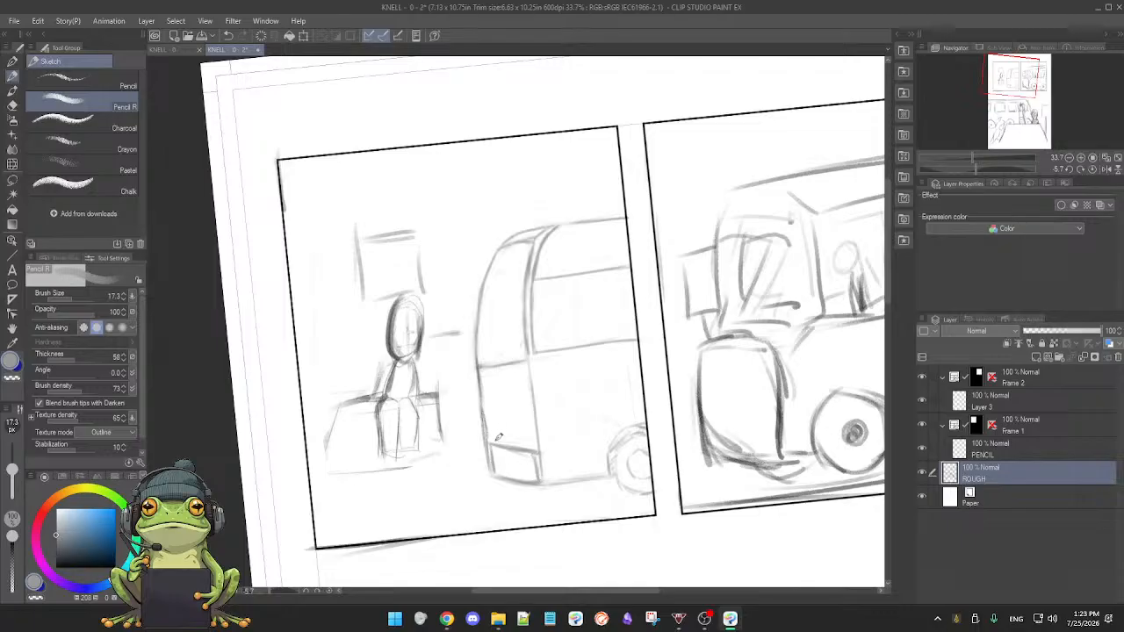
mouse_move(505, 451)
left_mouse_down()
mouse_move(494, 475)
mouse_move(514, 451)
mouse_move(498, 474)
mouse_move(532, 452)
mouse_move(522, 479)
left_mouse_up()
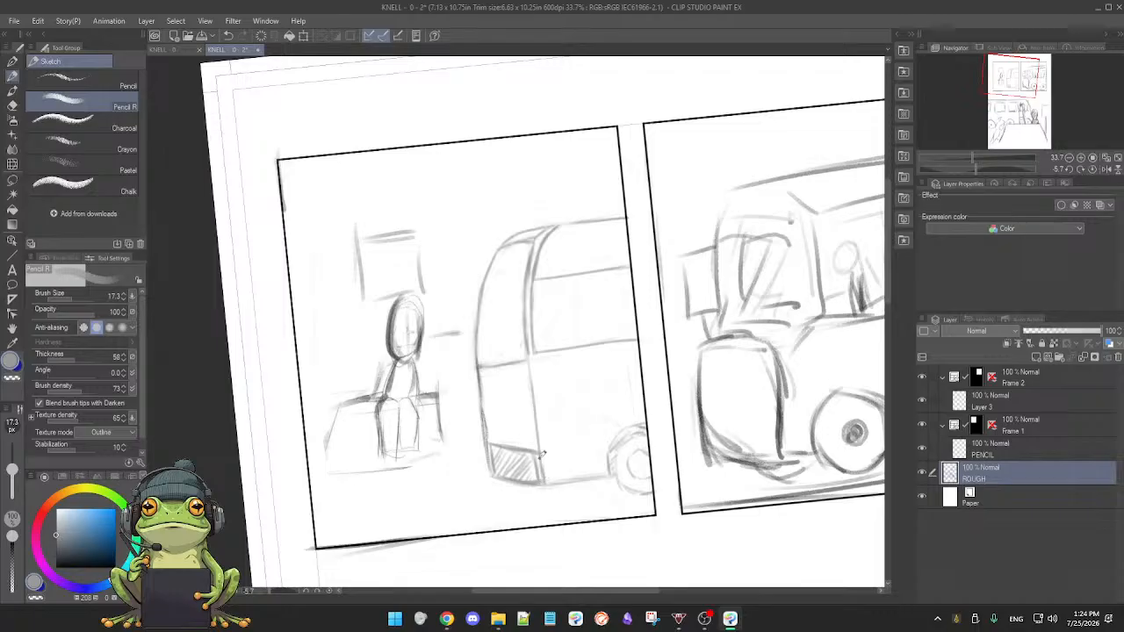
- Clean up and redraw the top edge of the hatched section at the bus's lower front
scroll(572, 467, "down", 2)
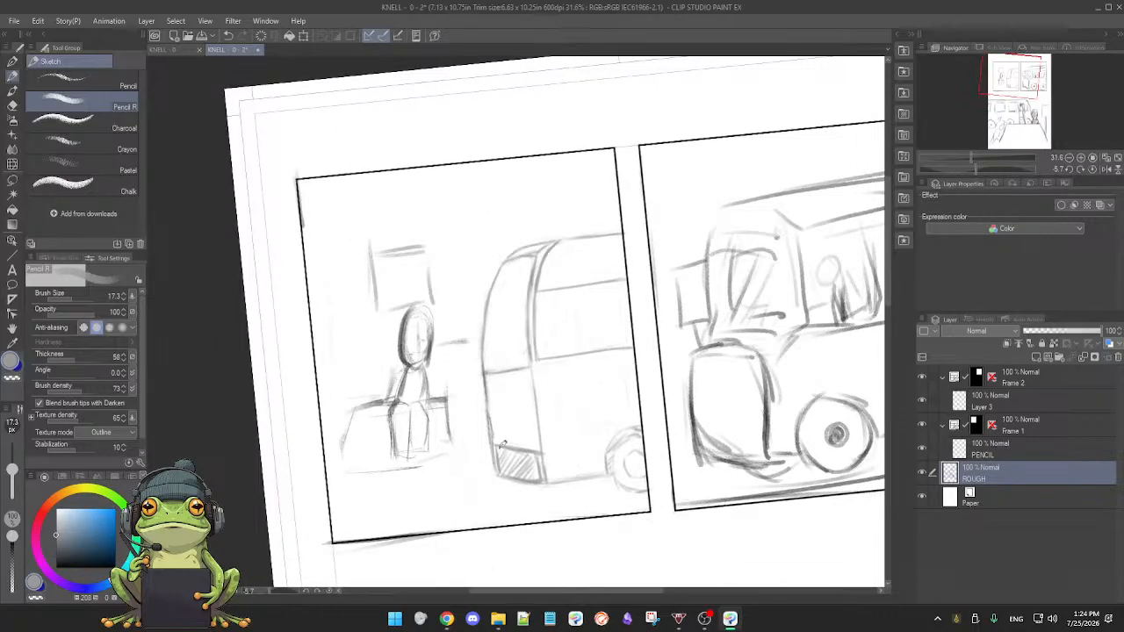
key("e")
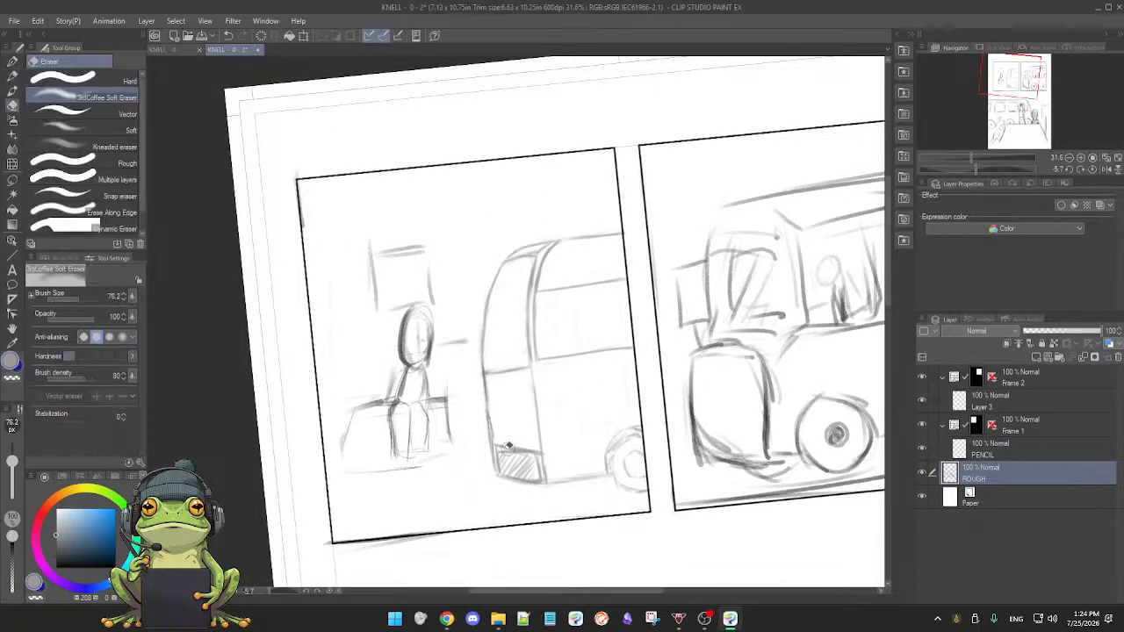
key("p")
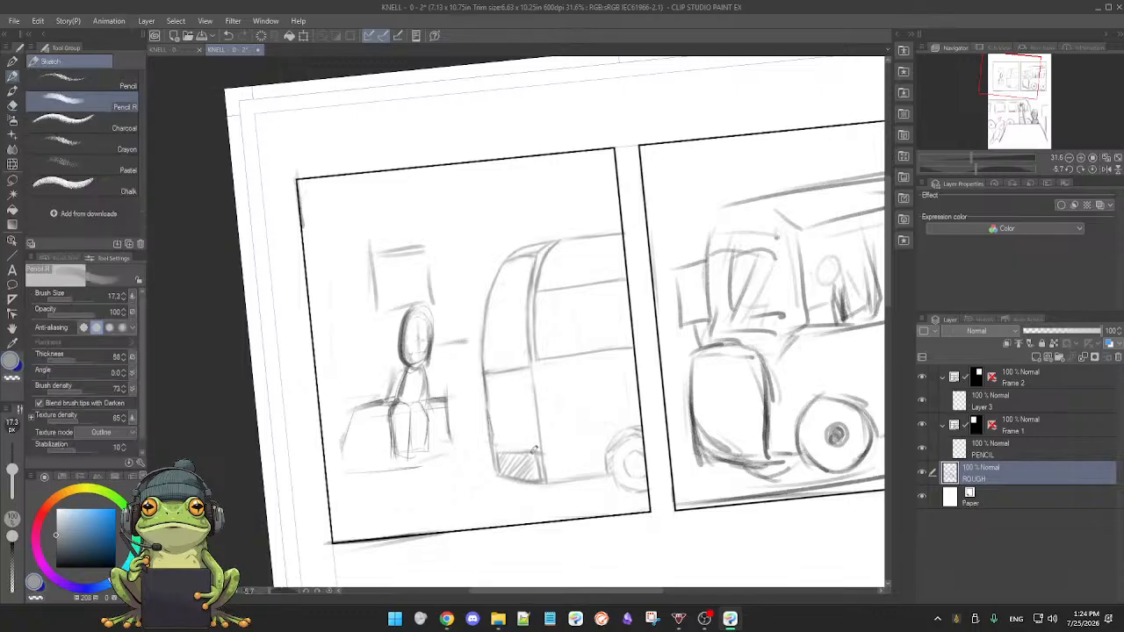
- Erase the pillar's outer line between the roofline and the top edge of the bus's side window
mouse_move(569, 439)
left_mouse_down()
mouse_move(577, 445)
mouse_move(542, 419)
left_mouse_up()
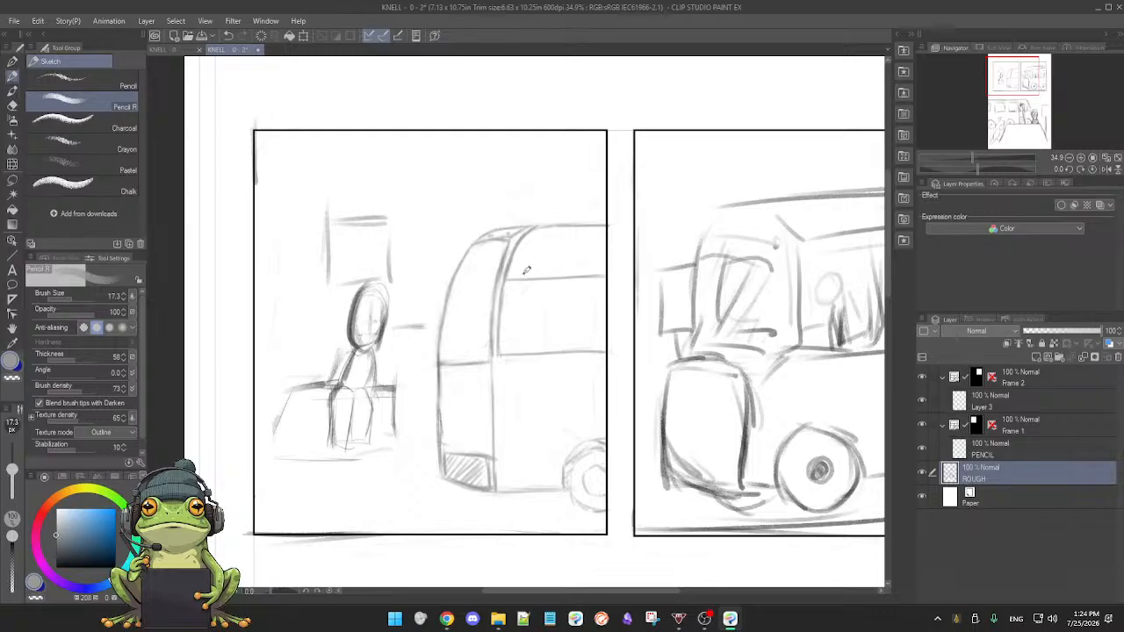
key("e")
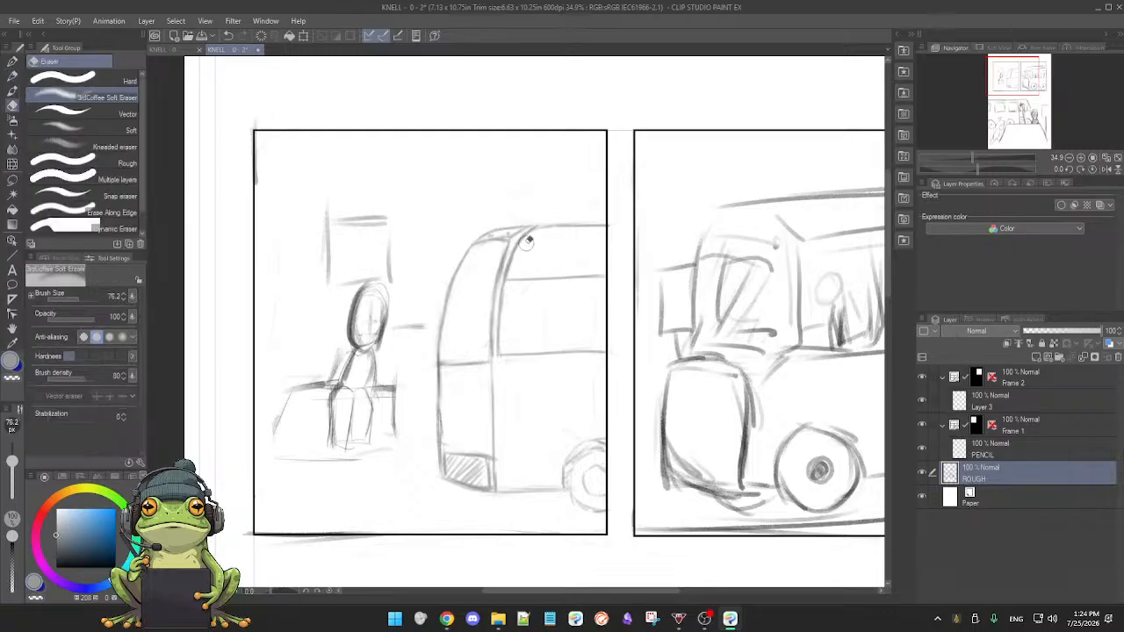
left_click(11, 465)
key("p")
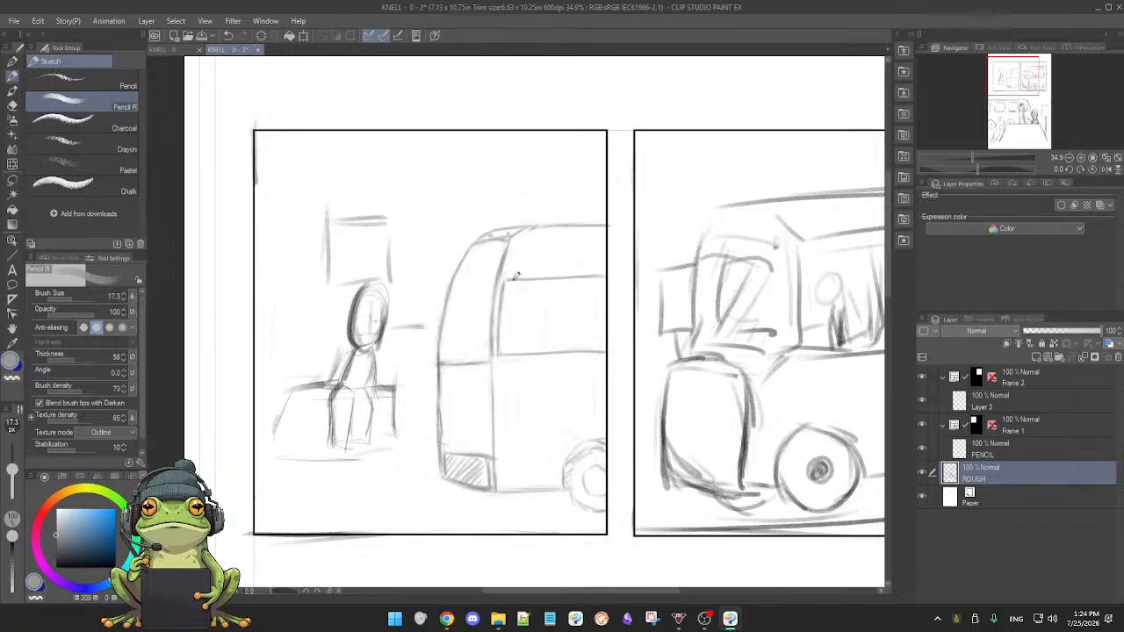
- Redraw the top and bottom edges of the bus's side window and the body's bottom line behind the hatched section
left_click_drag(505, 279, 600, 279)
key("e")
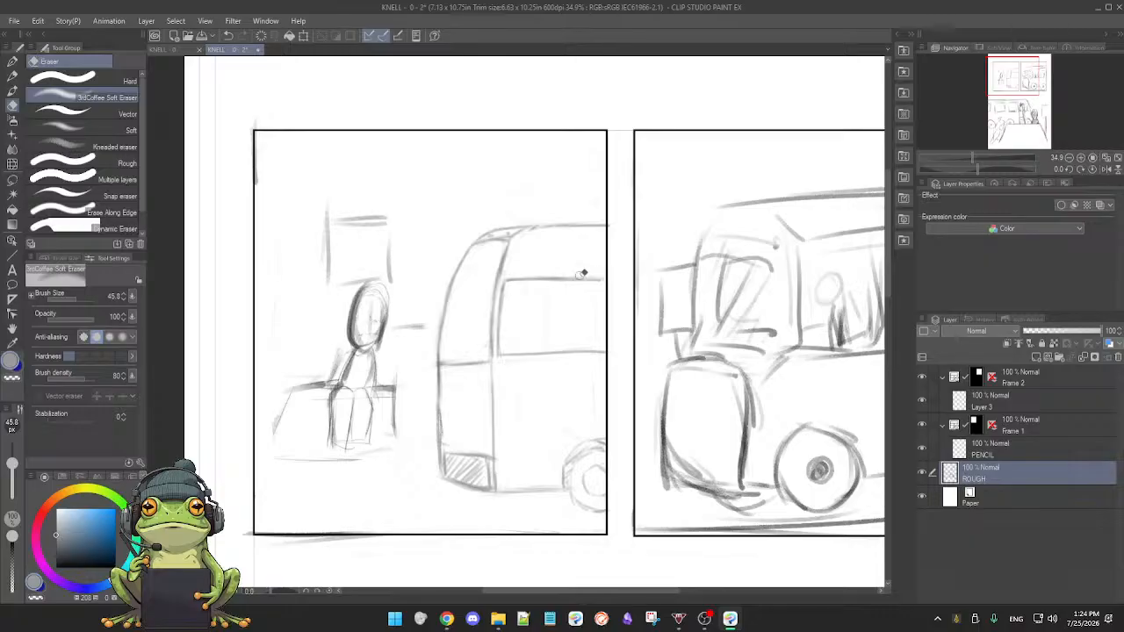
key("p")
mouse_move(501, 354)
left_mouse_down()
mouse_move(605, 350)
mouse_move(503, 355)
mouse_move(602, 350)
left_mouse_up()
key("e")
key("p")
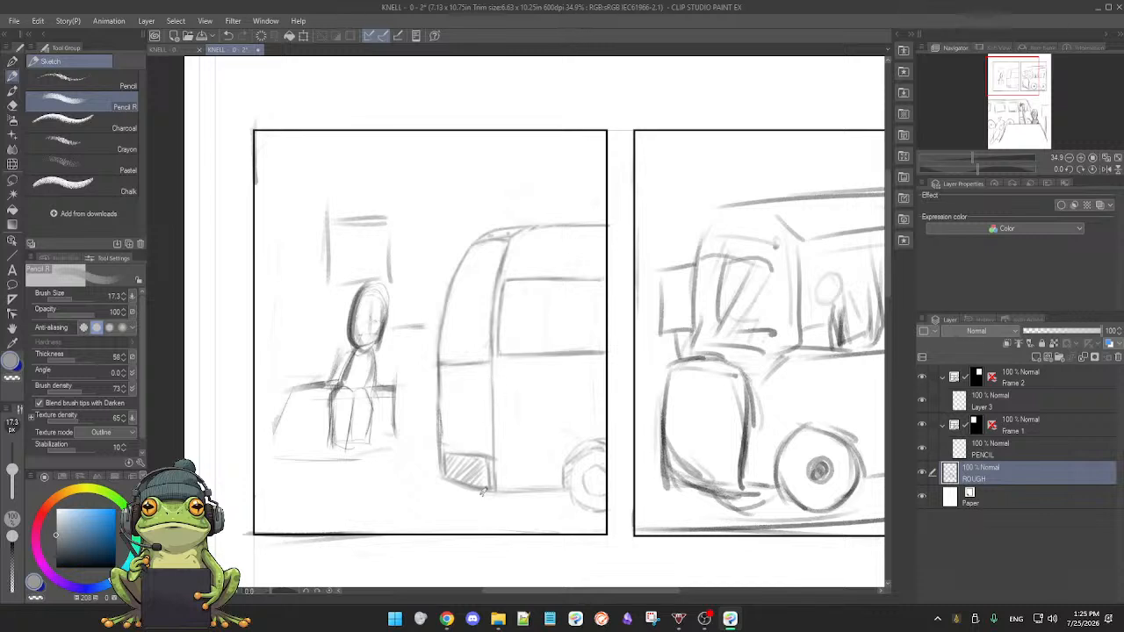
left_click_drag(492, 492, 529, 490)
- Lower the side window's bottom edge to line up with the windshield's base, and redraw the windshield's bottom edge
key("e")
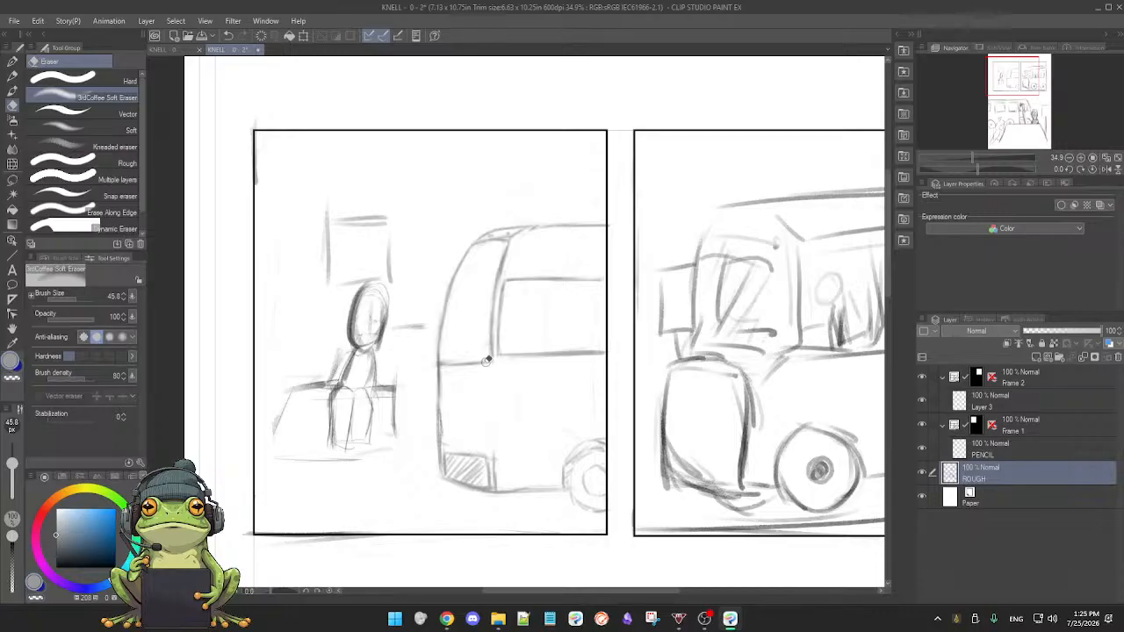
key("p")
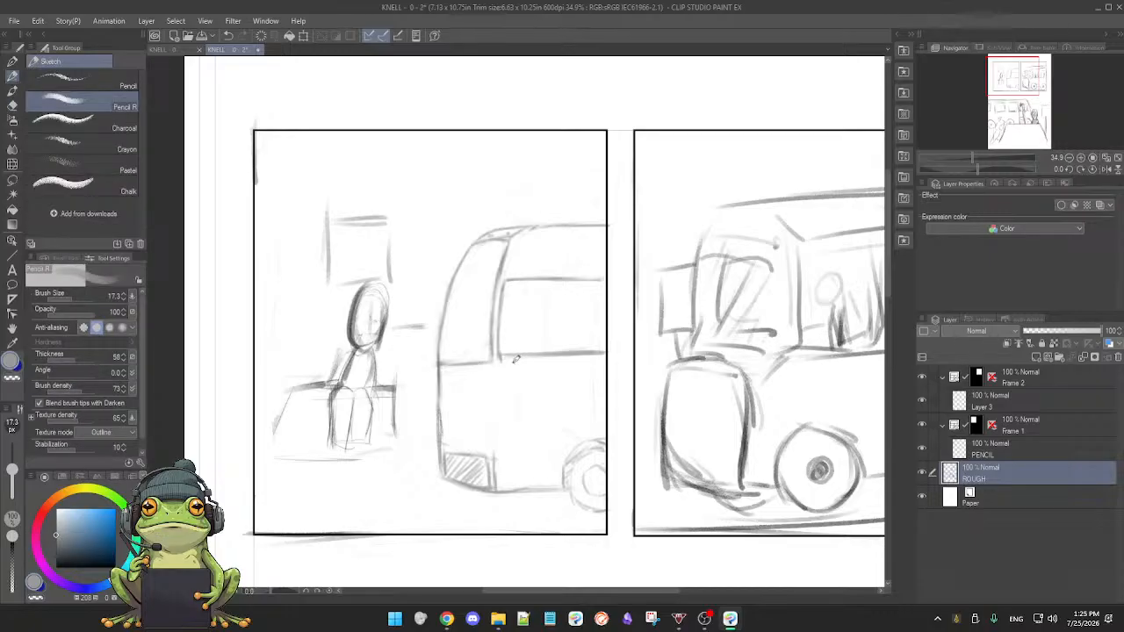
key("e")
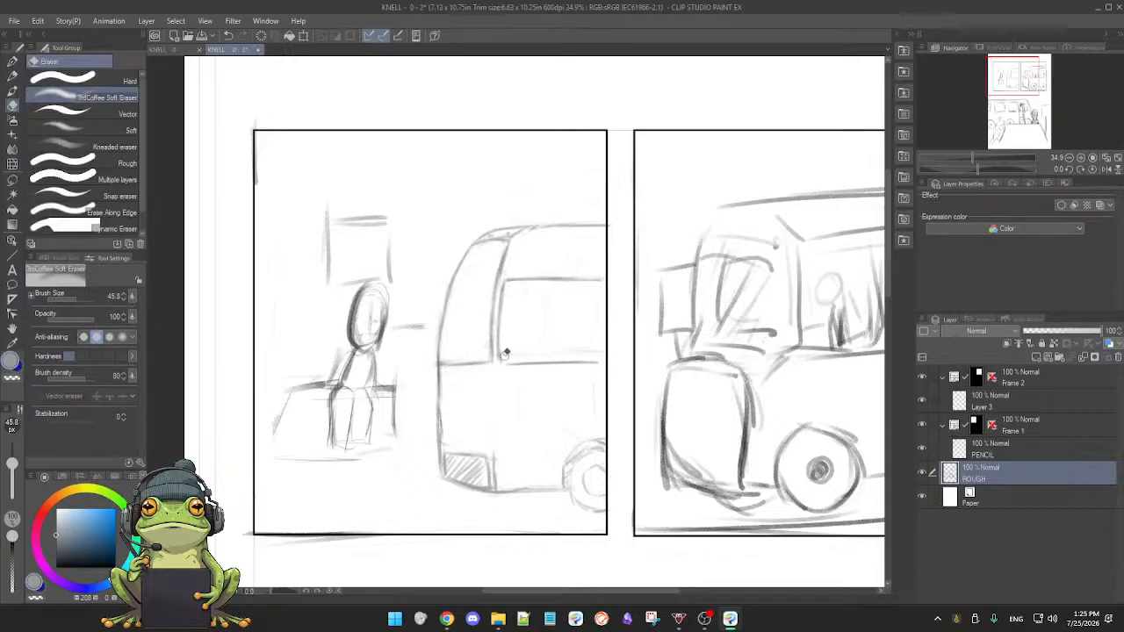
key("p")
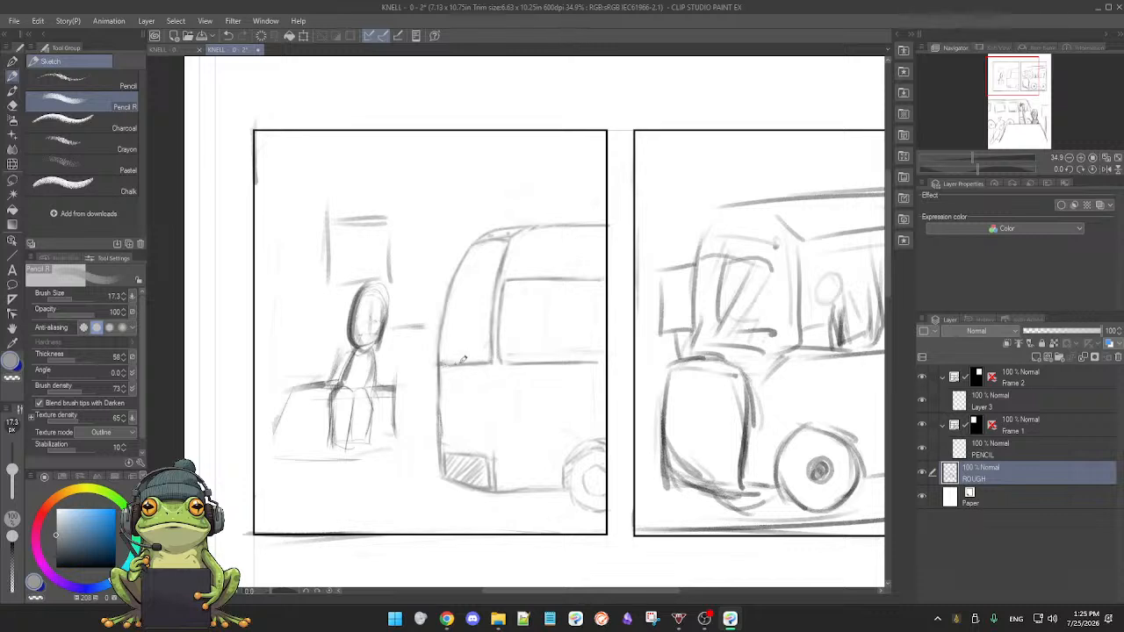
key("e")
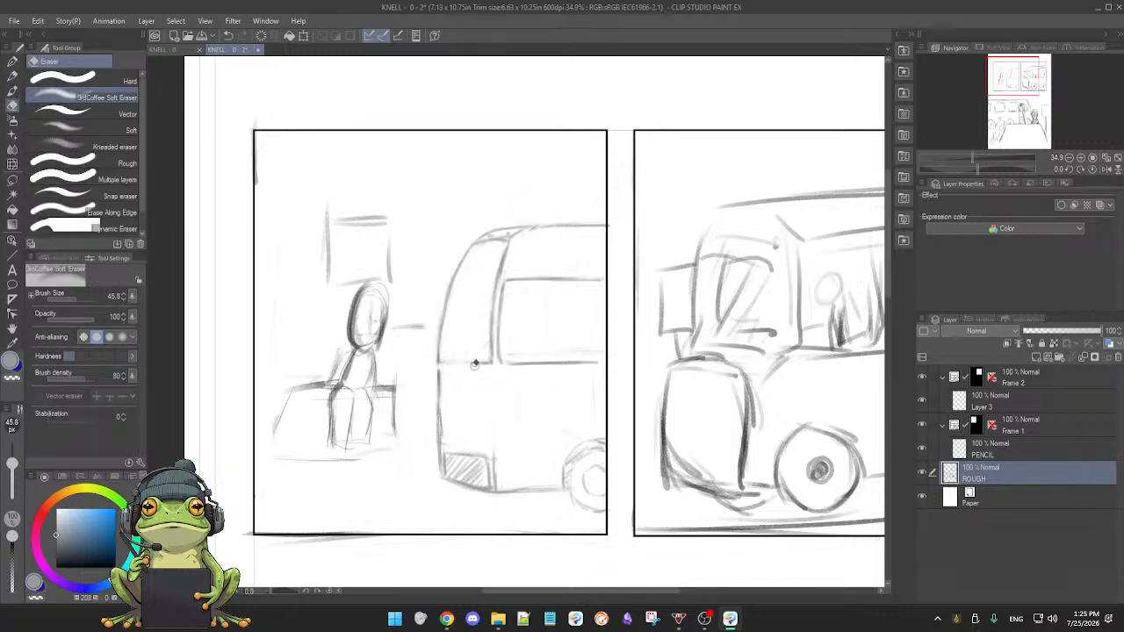
key("p")
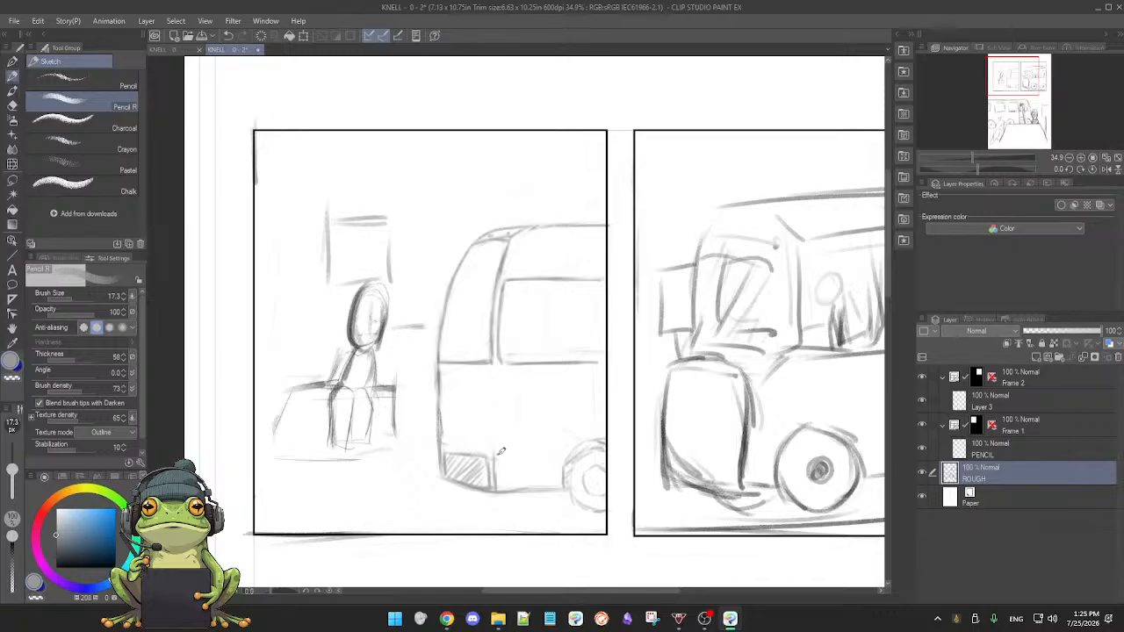
- Clean up the bus's corner line below the pillar and sketch two small headlights on the front
key("e")
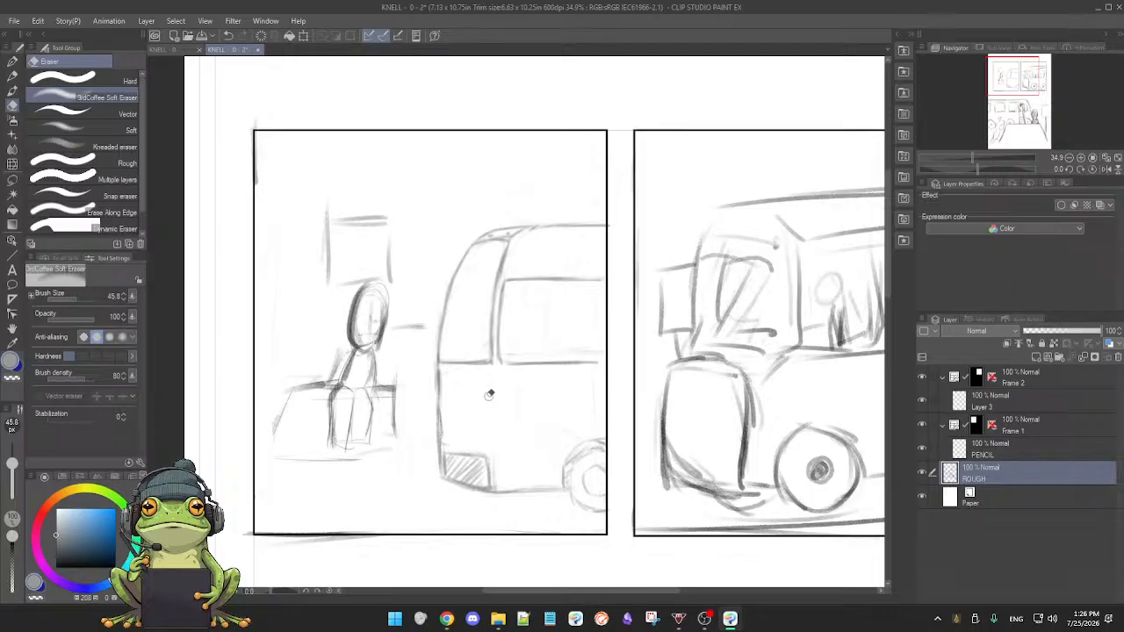
key("p")
left_click_drag(495, 393, 496, 439)
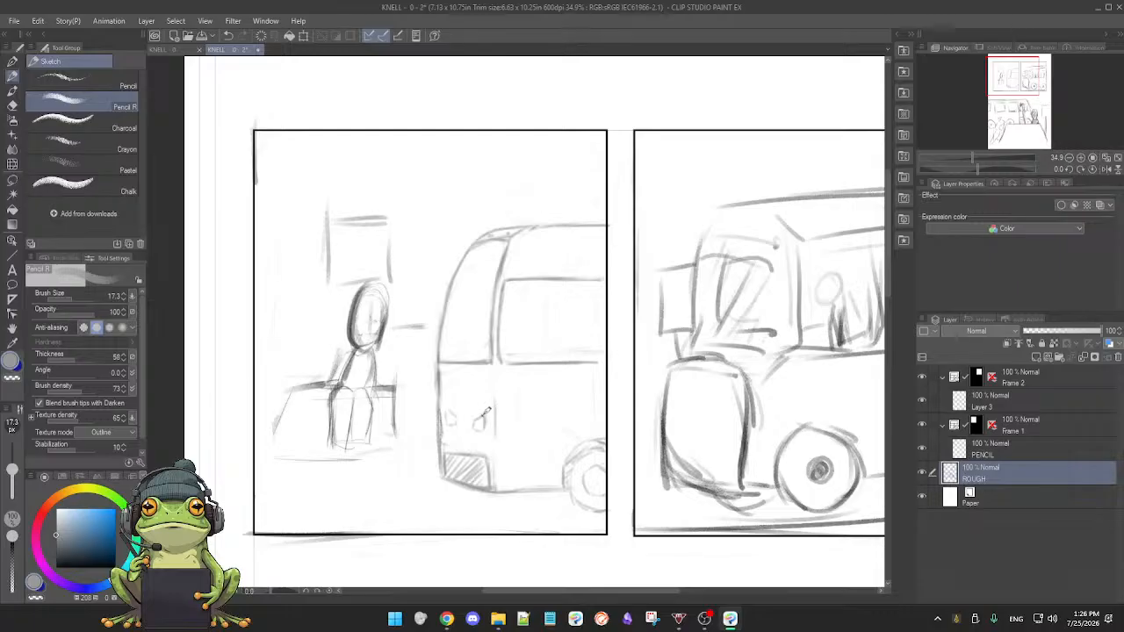
- Lasso the headlight nearest the bus's corner, transform it to 94% height, apply the change and deselect
key("m")
left_click_drag(493, 420, 483, 432)
key("ctrl+t")
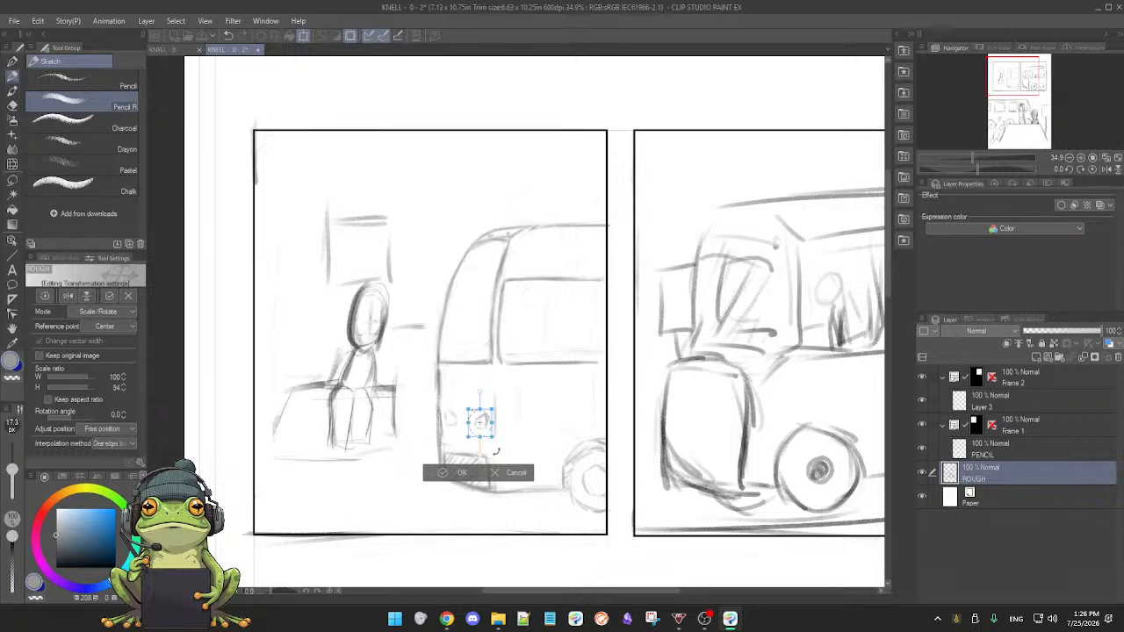
left_click(446, 474)
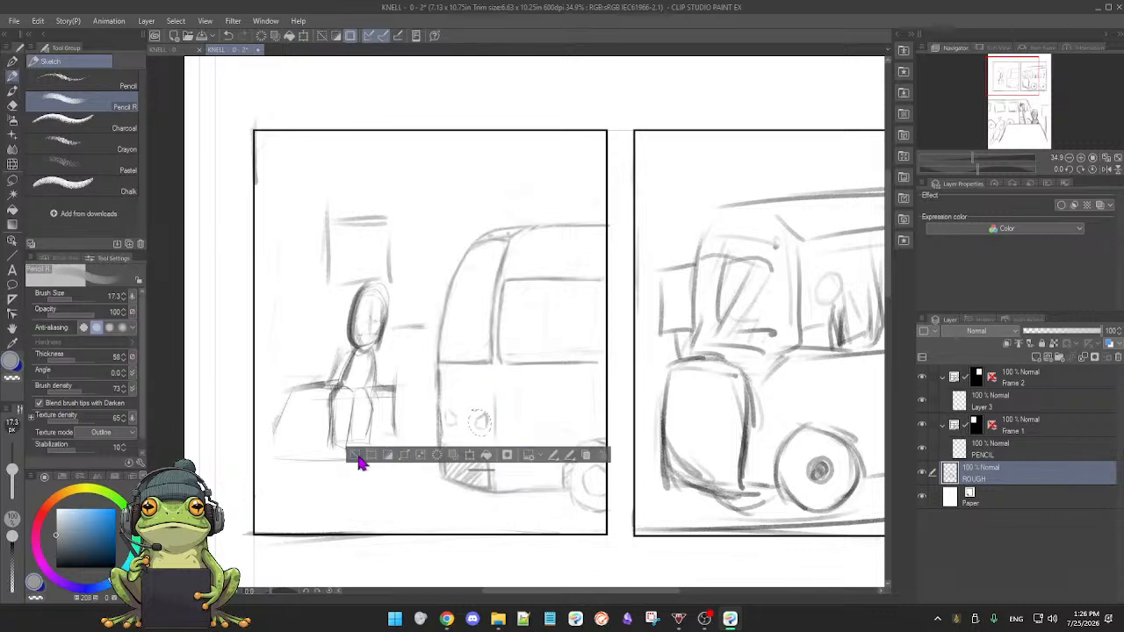
left_click(358, 457)
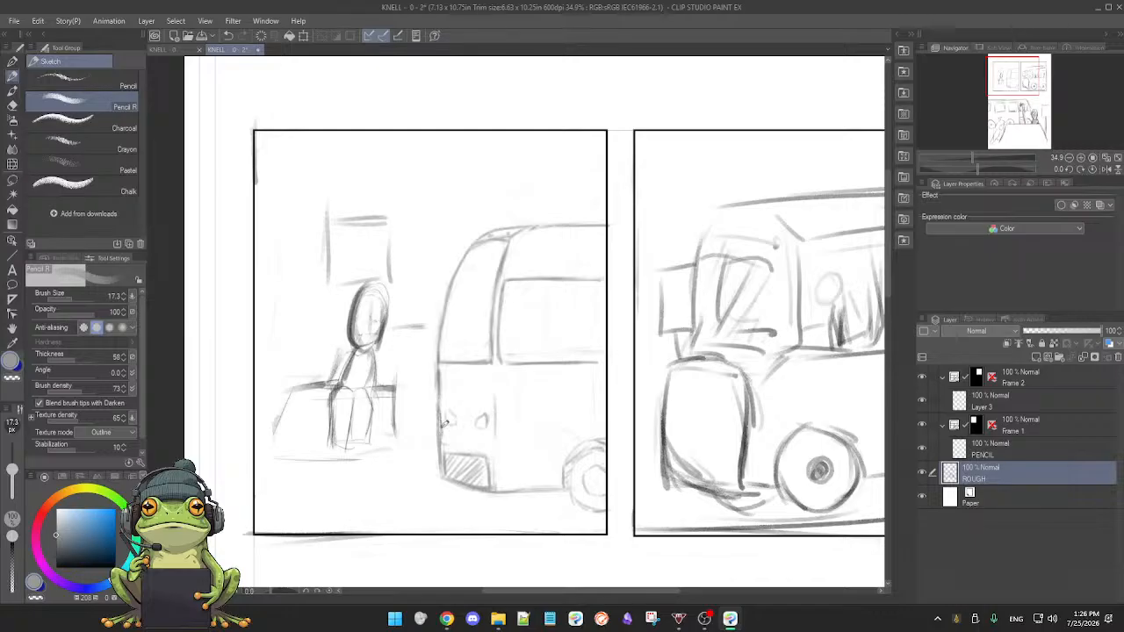
- Draw a horizontal bumper strip across the bus's front between the headlights and the hatched section
scroll(462, 401, "up", 4)
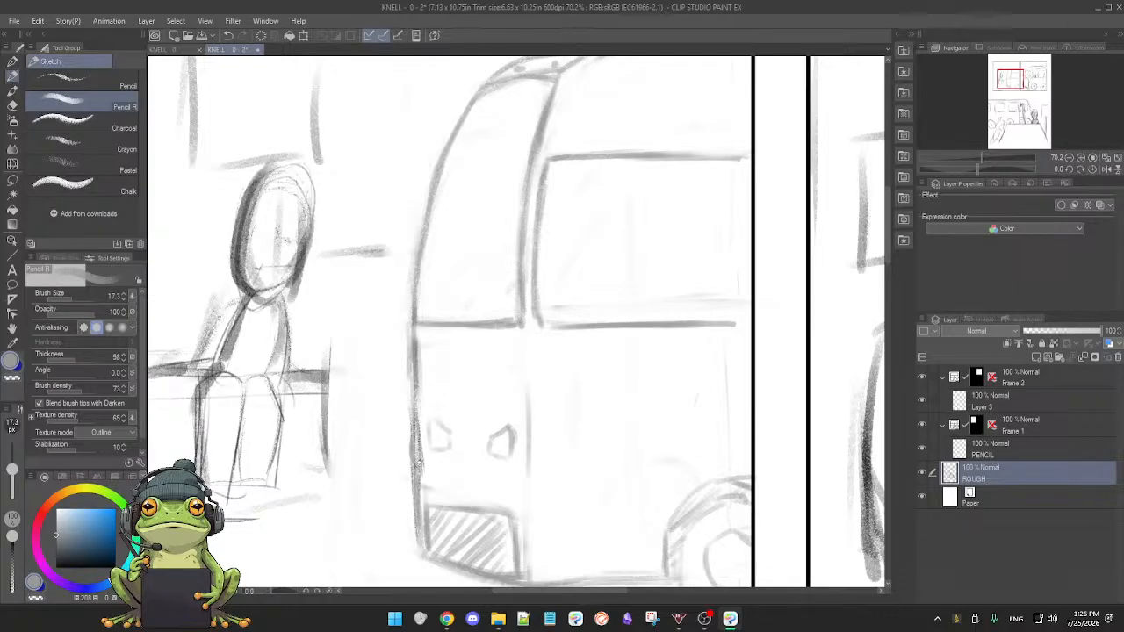
left_click_drag(419, 463, 531, 473)
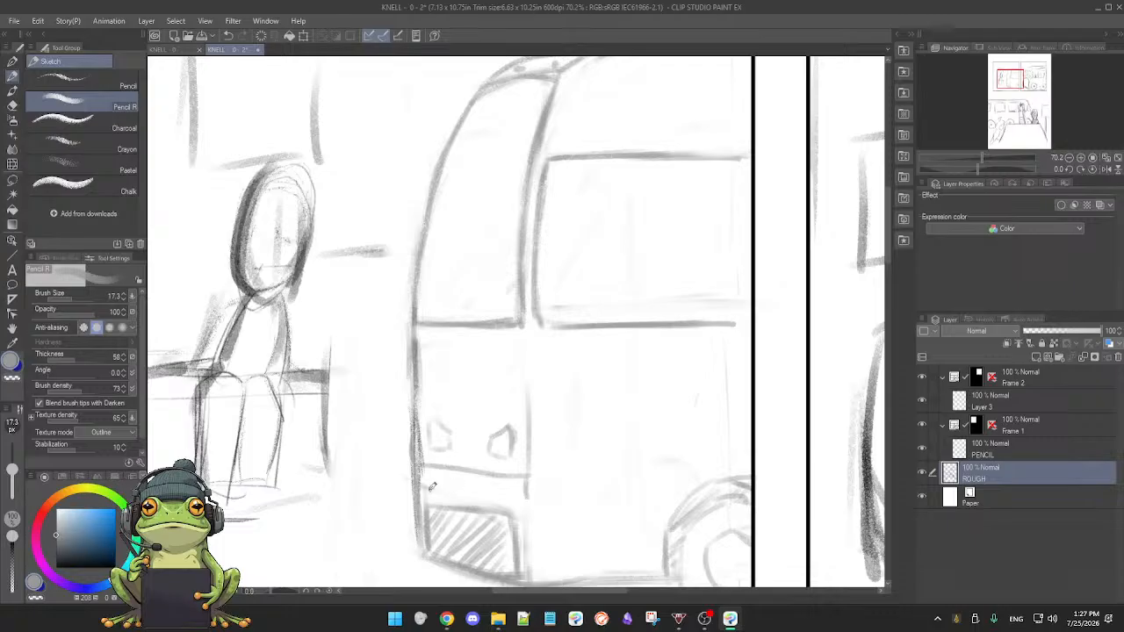
key("e")
left_click_drag(427, 477, 418, 476)
key("p")
left_click_drag(527, 478, 525, 497)
left_click_drag(417, 482, 506, 494)
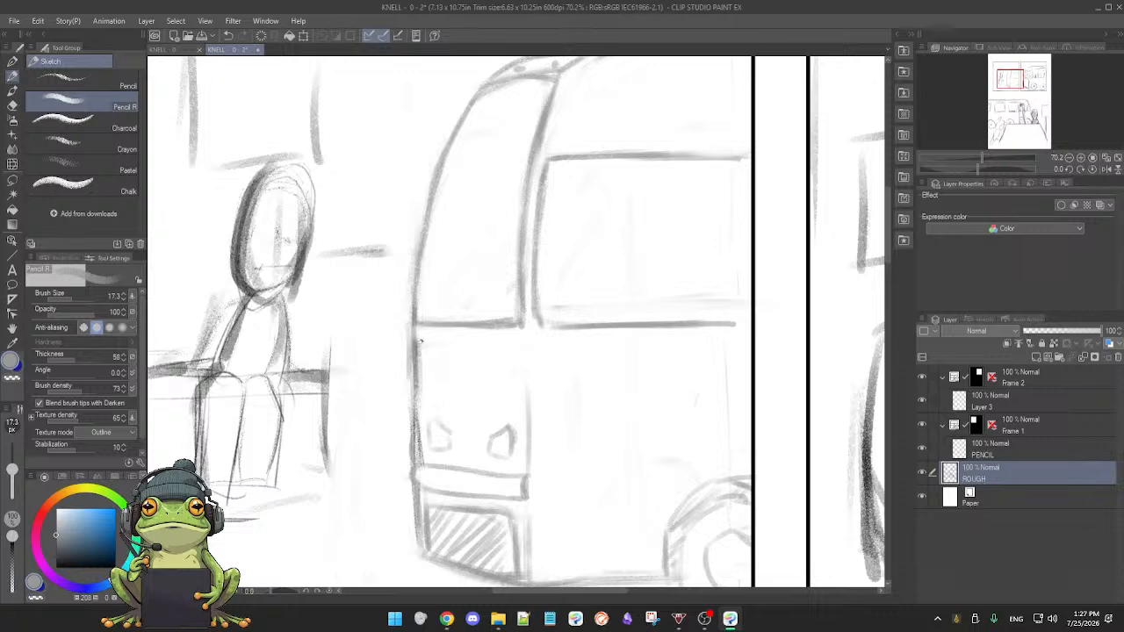
- Add diagonal reflection strokes to the bus's side window and draw a long narrow panel between the window and roofline
scroll(514, 372, "down", 5)
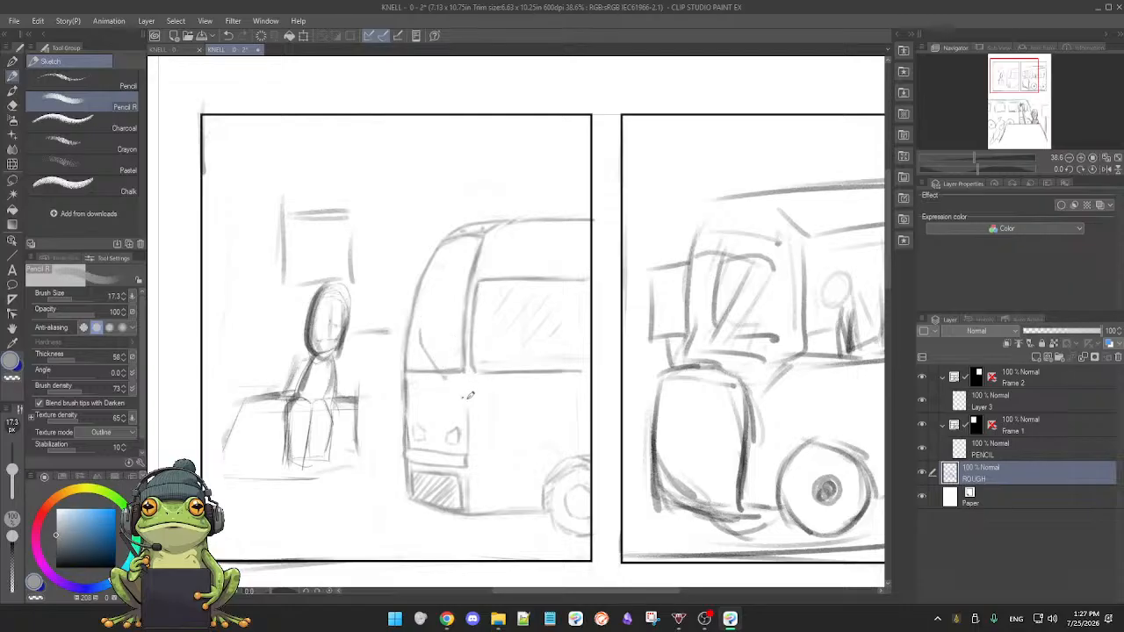
left_click_drag(505, 417, 486, 419)
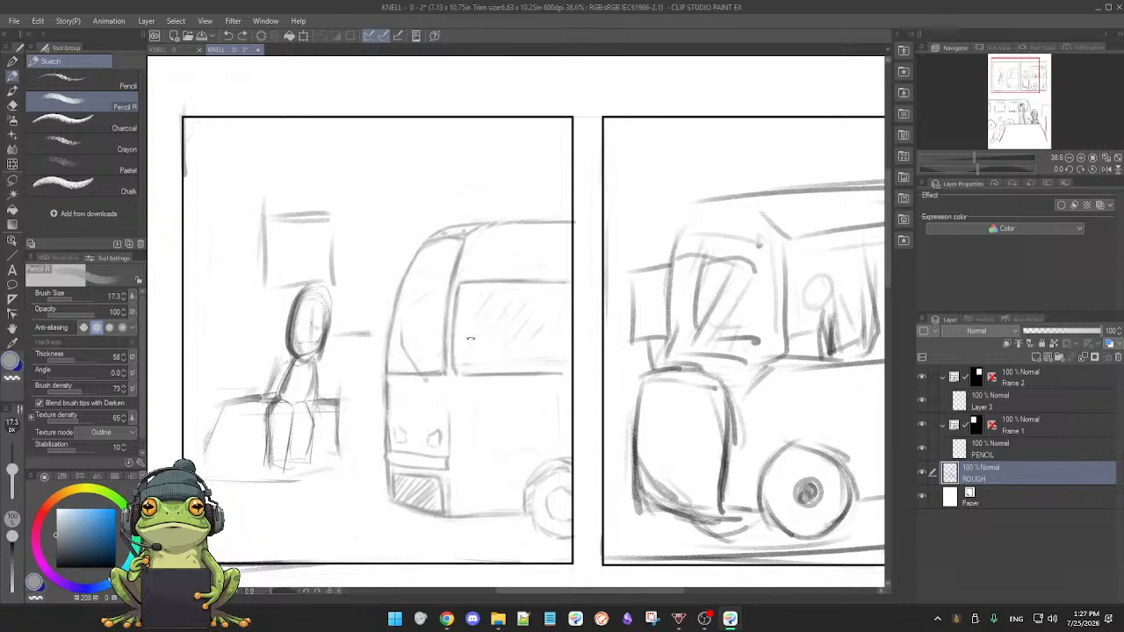
left_click_drag(521, 322, 511, 347)
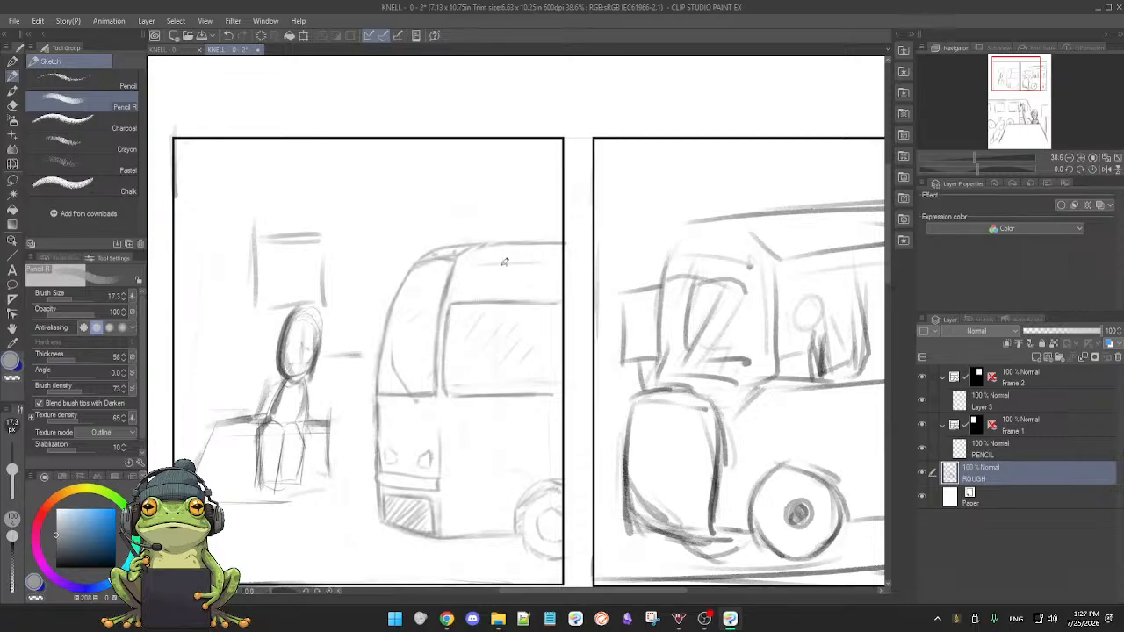
key("ctrl+z")
left_click_drag(483, 267, 555, 266)
left_click_drag(488, 282, 564, 279)
scroll(567, 322, "down", 3)
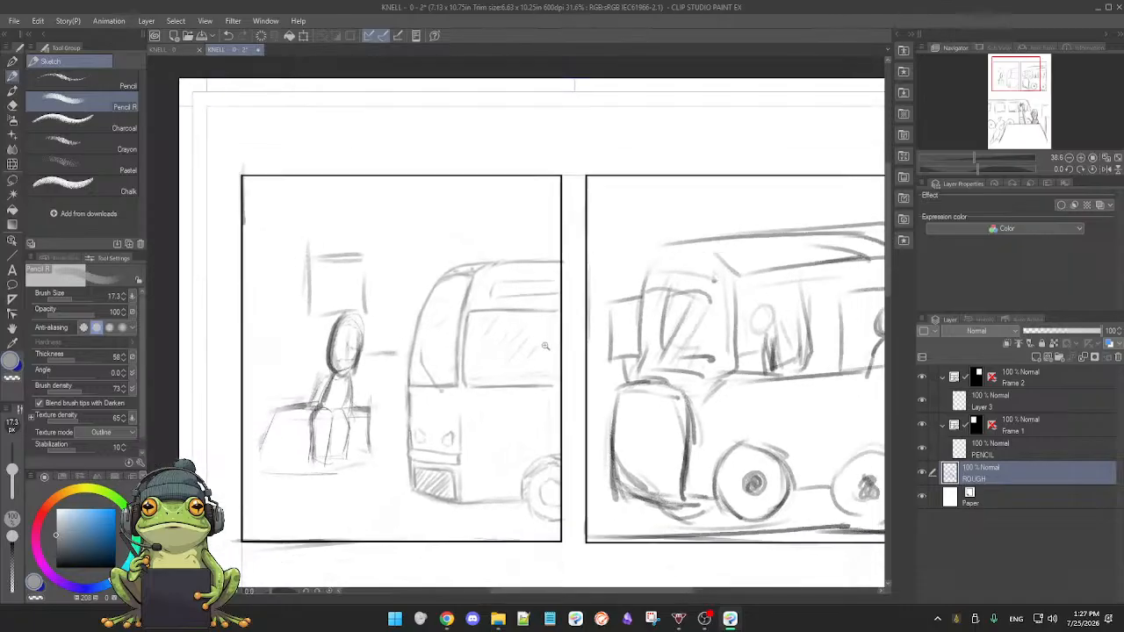
- Extend the first panel's bus roofline across the gutter into the second panel
scroll(589, 395, "down", 3)
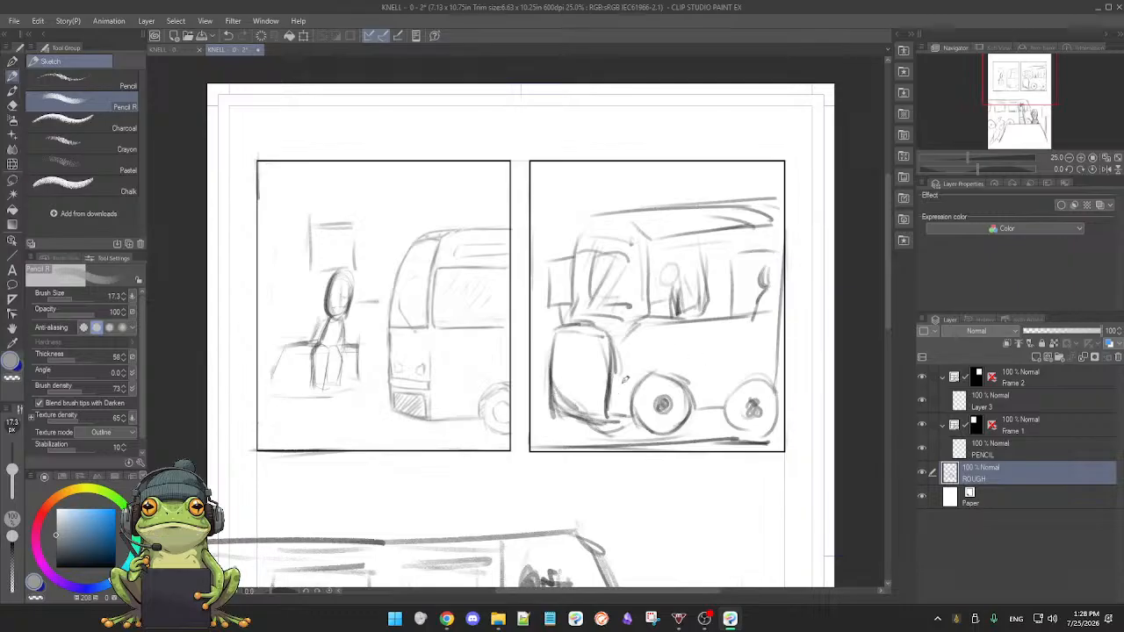
mouse_move(644, 378)
left_mouse_down()
mouse_move(590, 378)
mouse_move(606, 373)
mouse_move(583, 265)
left_mouse_up()
left_click_drag(630, 361, 627, 361)
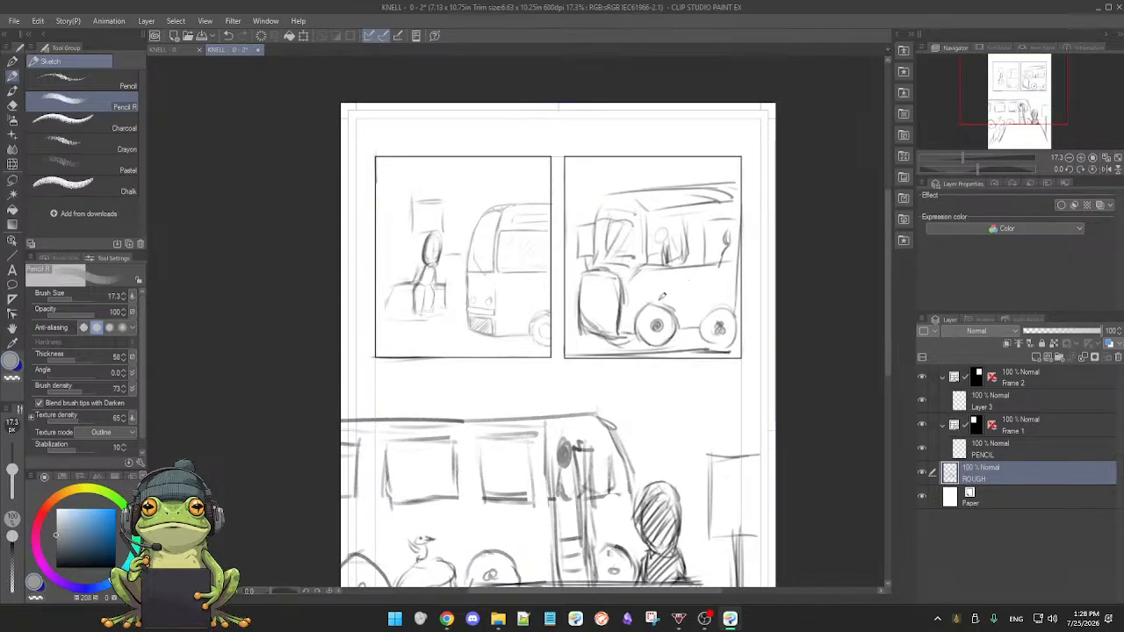
left_click_drag(656, 370, 655, 289)
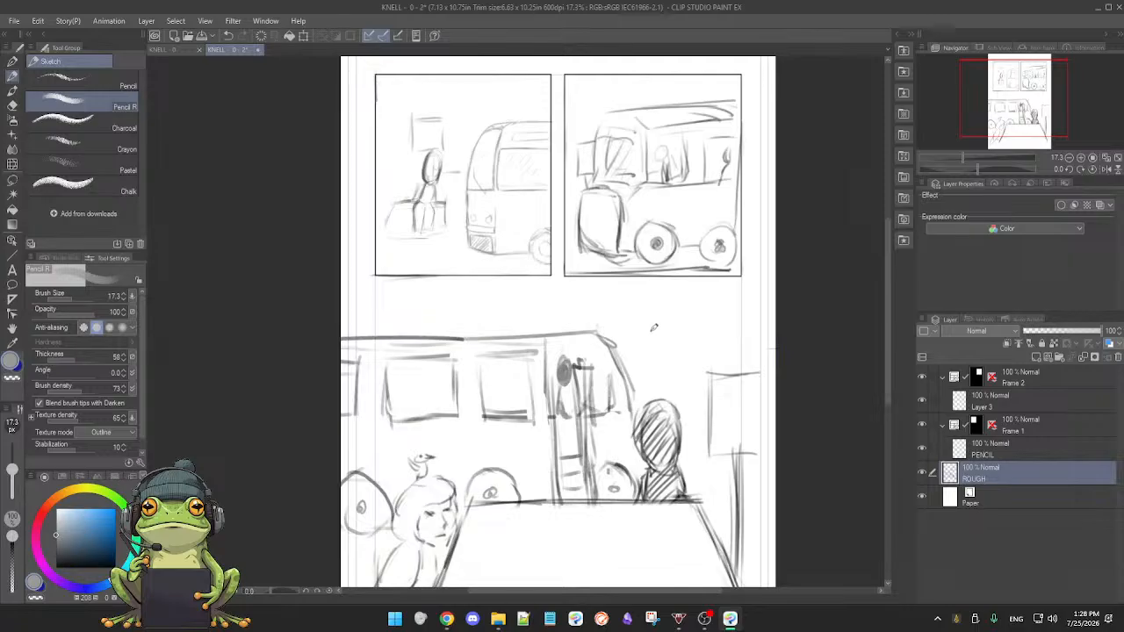
left_click_drag(653, 316, 641, 382)
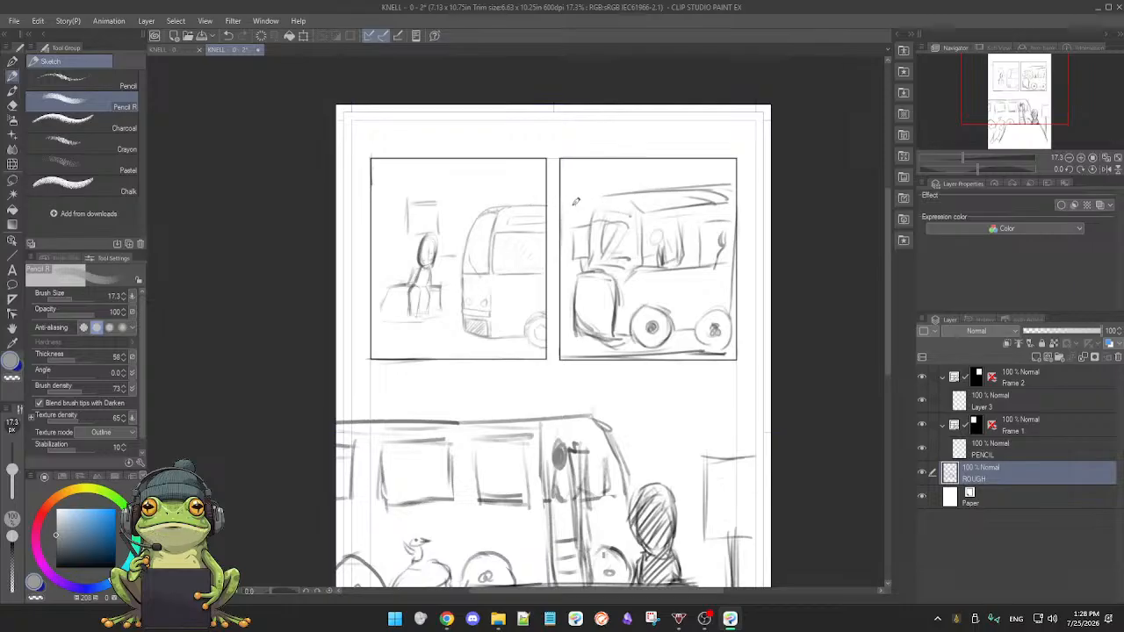
left_click_drag(546, 203, 635, 205)
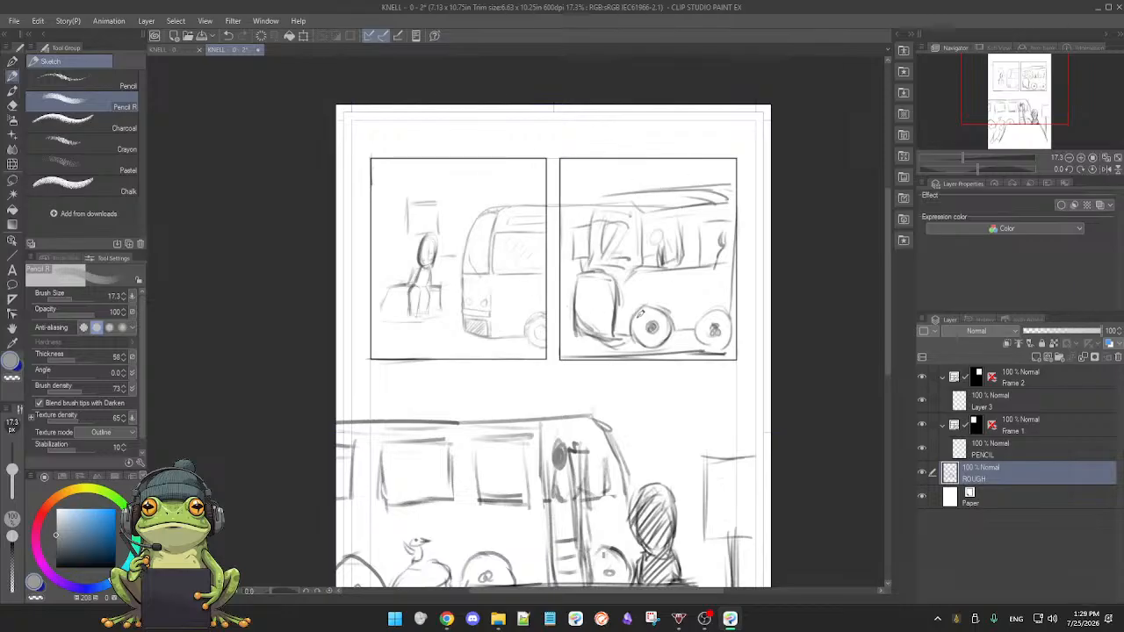
- Identify the second panel's frame by toggling frame visibility, and delete the Frame 2 folder with its layer
left_click(922, 376)
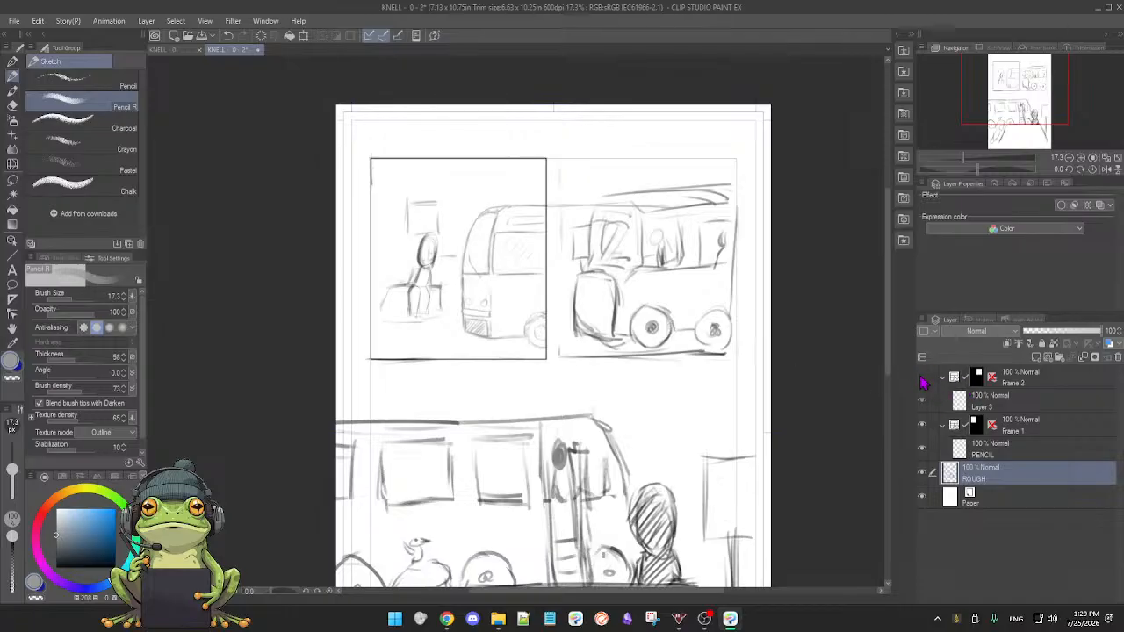
left_click(922, 377)
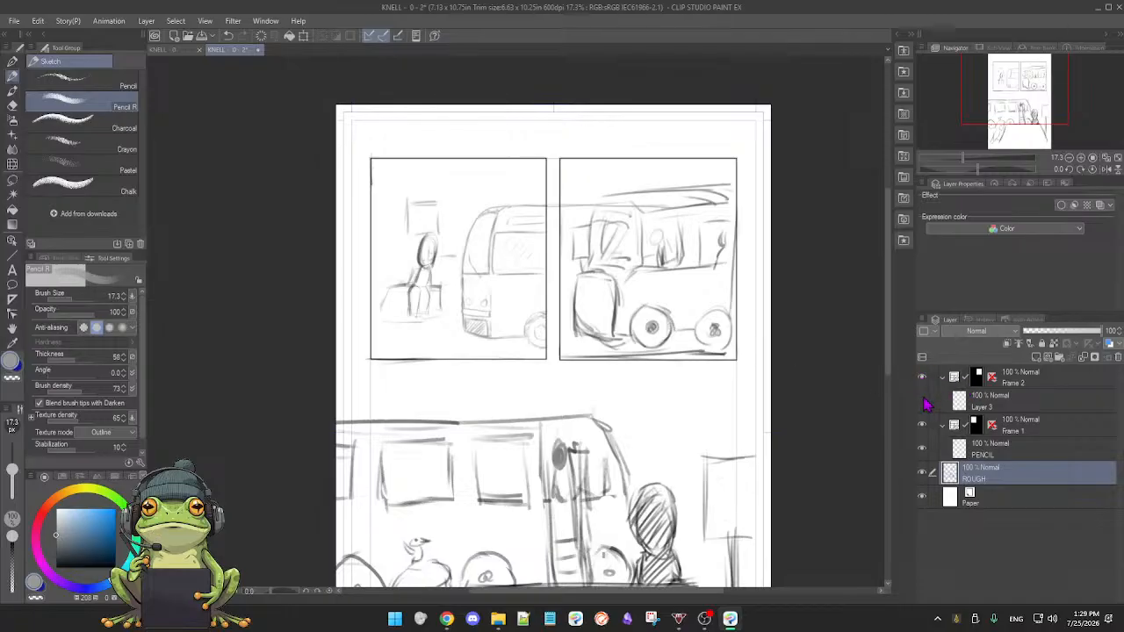
left_click(924, 425)
left_click(924, 425)
left_click(1078, 380)
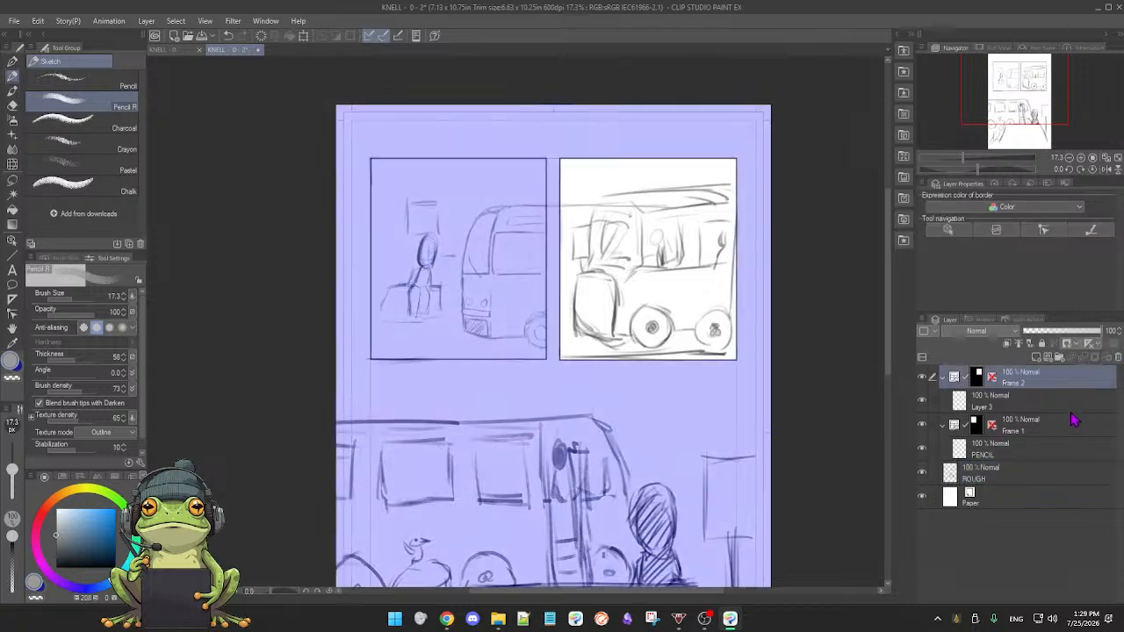
left_click(1118, 358)
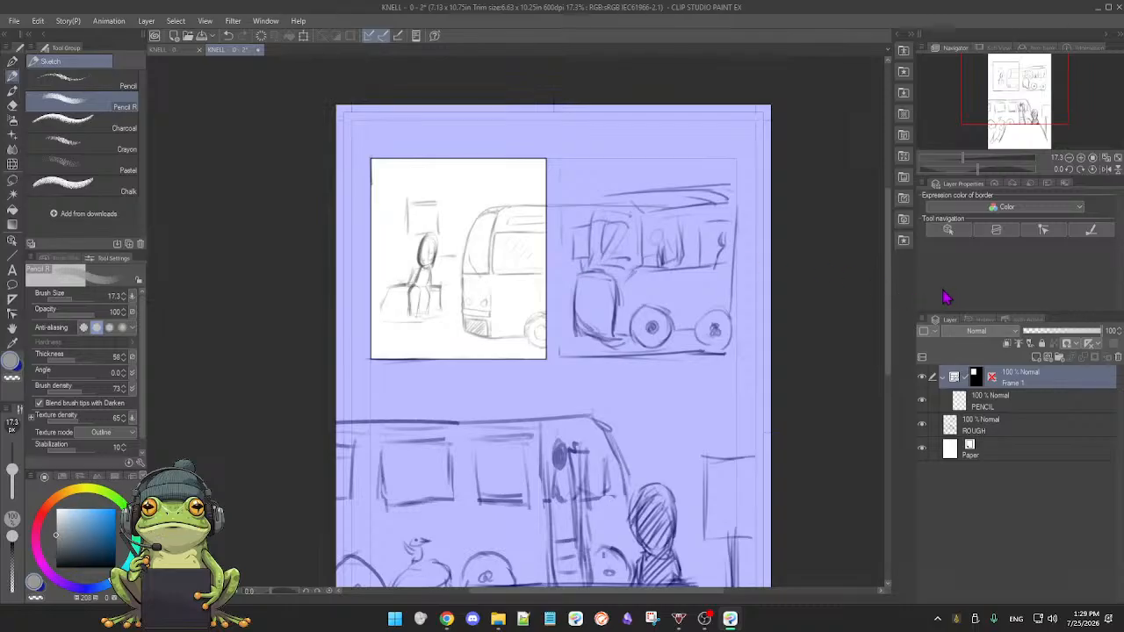
- Widen the Frame 1 border with the Object tool until it also spans the second panel's former area
left_click(948, 232)
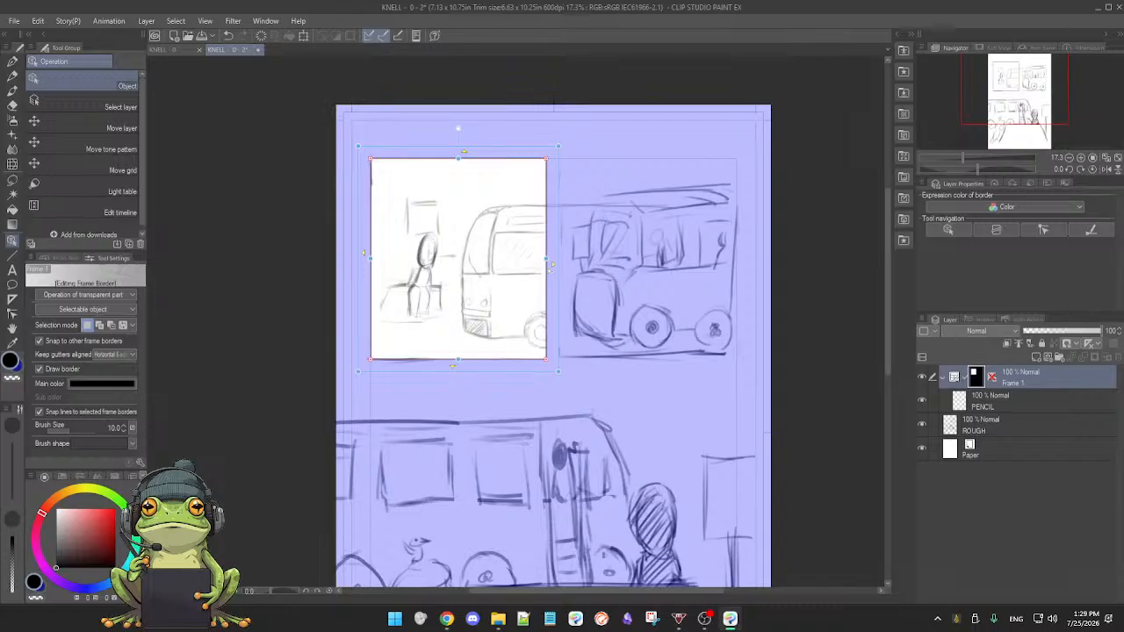
left_click_drag(550, 261, 742, 264)
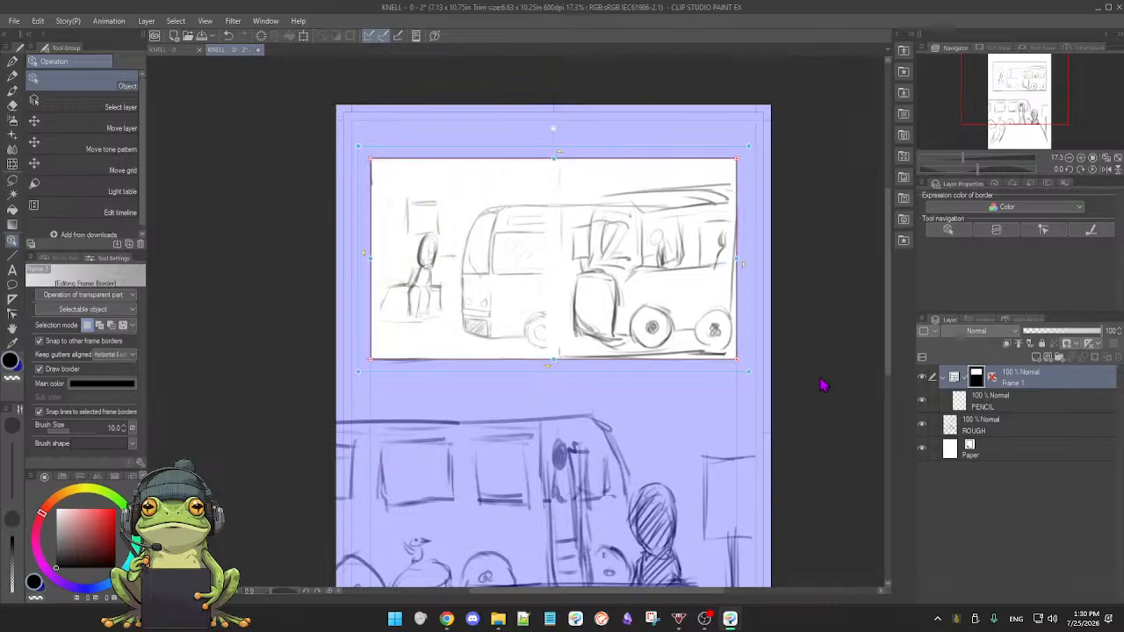
- Erase the old second panel's bus drawing from the ROUGH layer with the Hard eraser, enlarged to about 390 px
left_click(1014, 405)
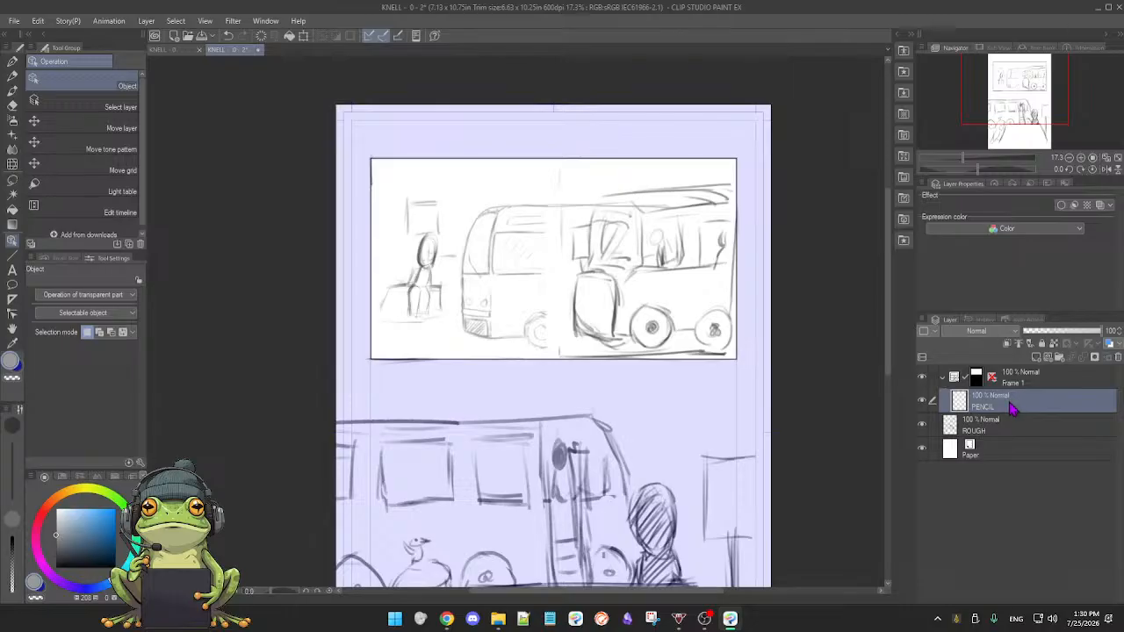
left_click(1005, 426)
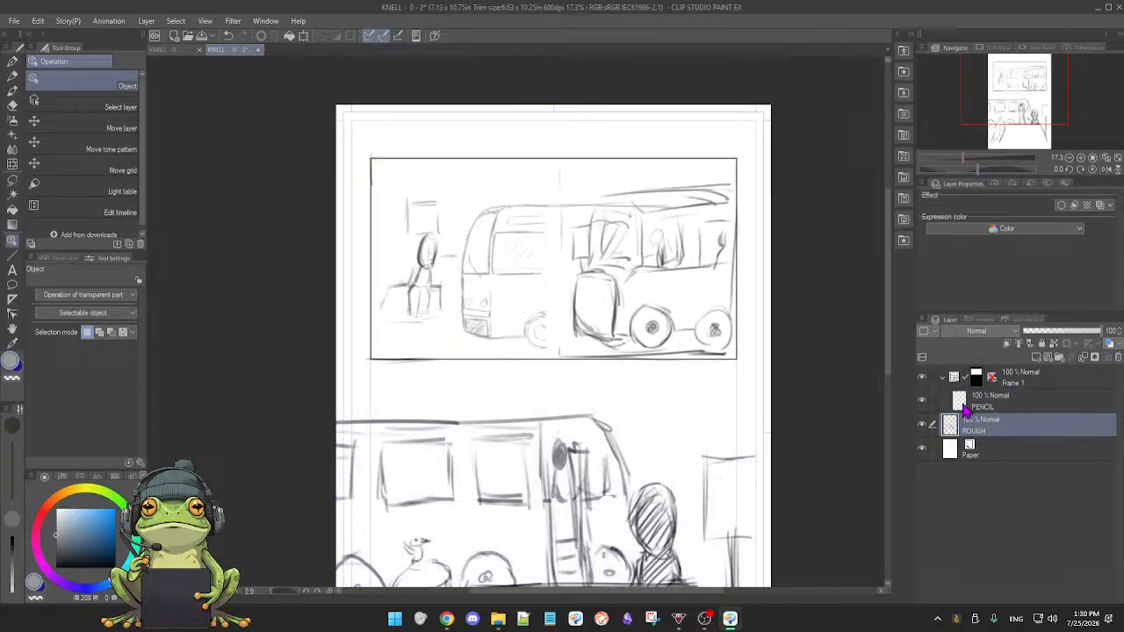
scroll(632, 352, "up", 2)
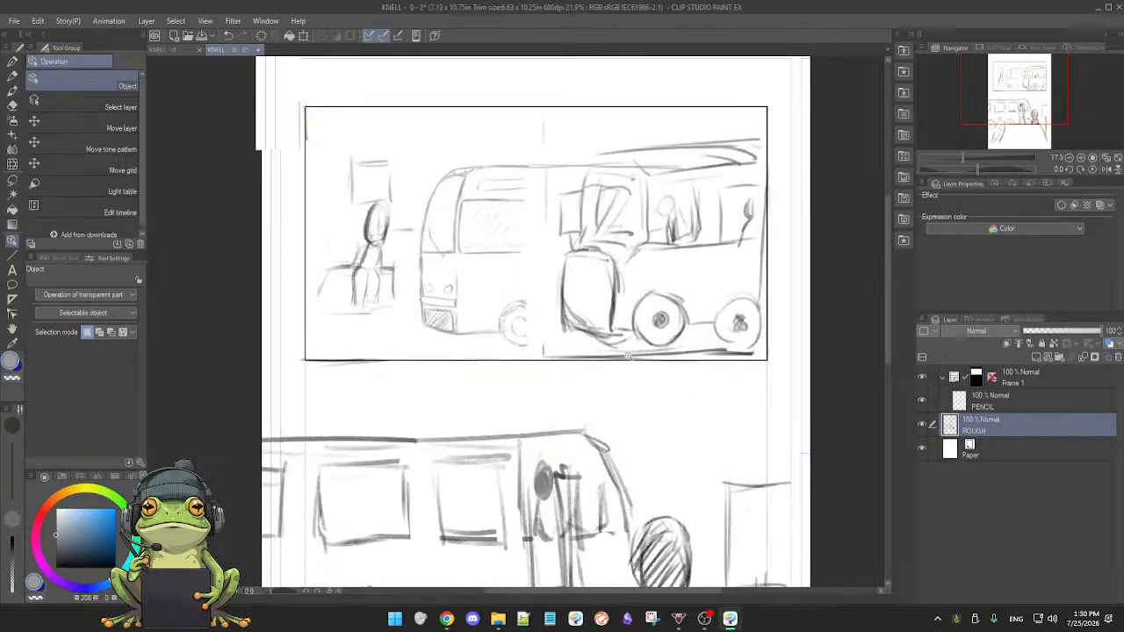
left_click_drag(591, 343, 606, 377)
key("e")
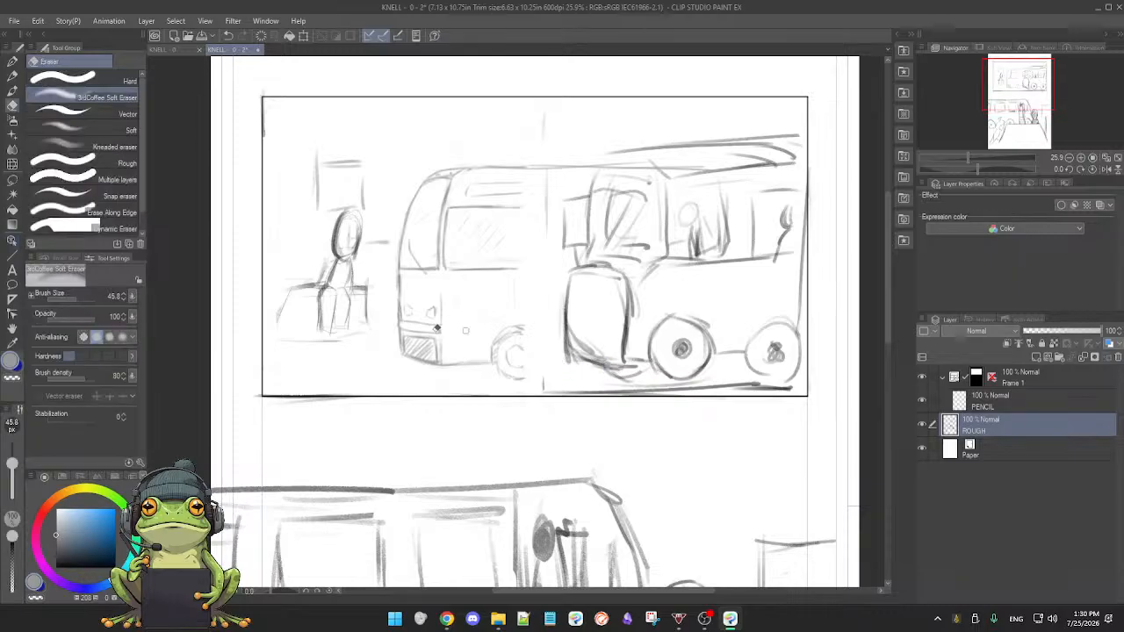
left_click(101, 84)
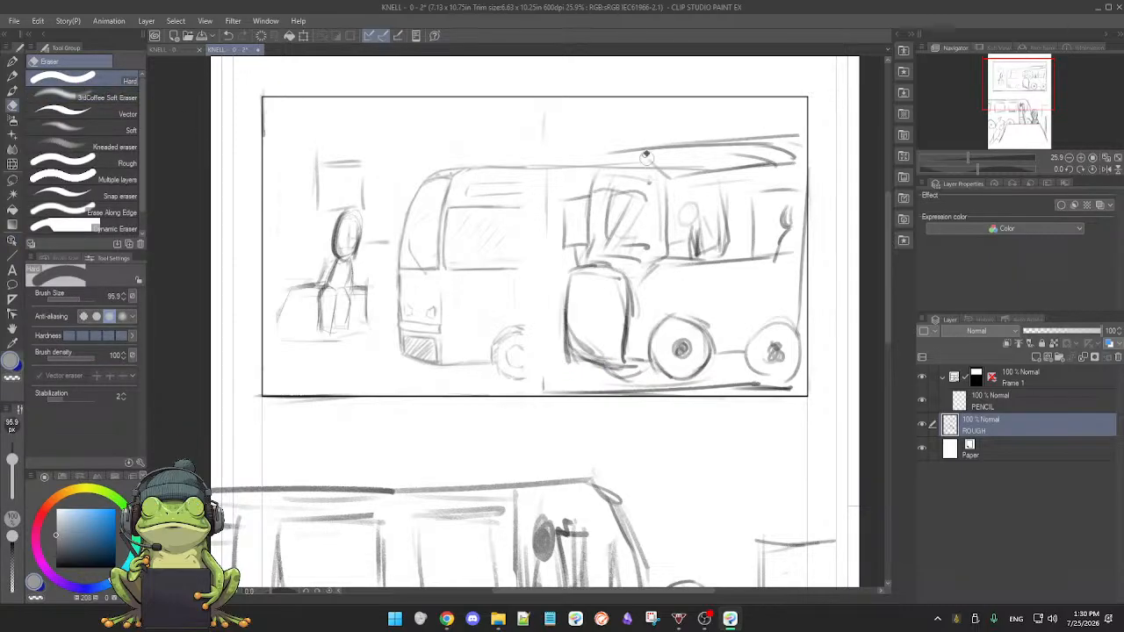
mouse_move(639, 154)
left_mouse_down()
mouse_move(711, 139)
mouse_move(531, 115)
mouse_move(543, 136)
mouse_move(558, 125)
mouse_move(717, 154)
mouse_move(738, 140)
mouse_move(773, 211)
mouse_move(804, 153)
mouse_move(679, 189)
mouse_move(790, 182)
mouse_move(737, 212)
mouse_move(646, 220)
mouse_move(571, 208)
mouse_move(598, 189)
mouse_move(655, 183)
mouse_move(576, 182)
mouse_move(660, 178)
left_mouse_up()
mouse_move(606, 227)
left_mouse_down()
mouse_move(564, 230)
mouse_move(566, 215)
mouse_move(680, 223)
mouse_move(731, 202)
mouse_move(600, 255)
mouse_move(786, 224)
mouse_move(597, 276)
mouse_move(655, 290)
left_mouse_up()
left_click_drag(11, 474, 12, 449)
mouse_move(577, 301)
left_mouse_down()
mouse_move(562, 374)
mouse_move(787, 380)
mouse_move(699, 386)
mouse_move(753, 371)
mouse_move(657, 338)
mouse_move(636, 262)
mouse_move(661, 337)
mouse_move(652, 341)
mouse_move(745, 344)
mouse_move(794, 328)
mouse_move(808, 205)
mouse_move(761, 269)
left_mouse_up()
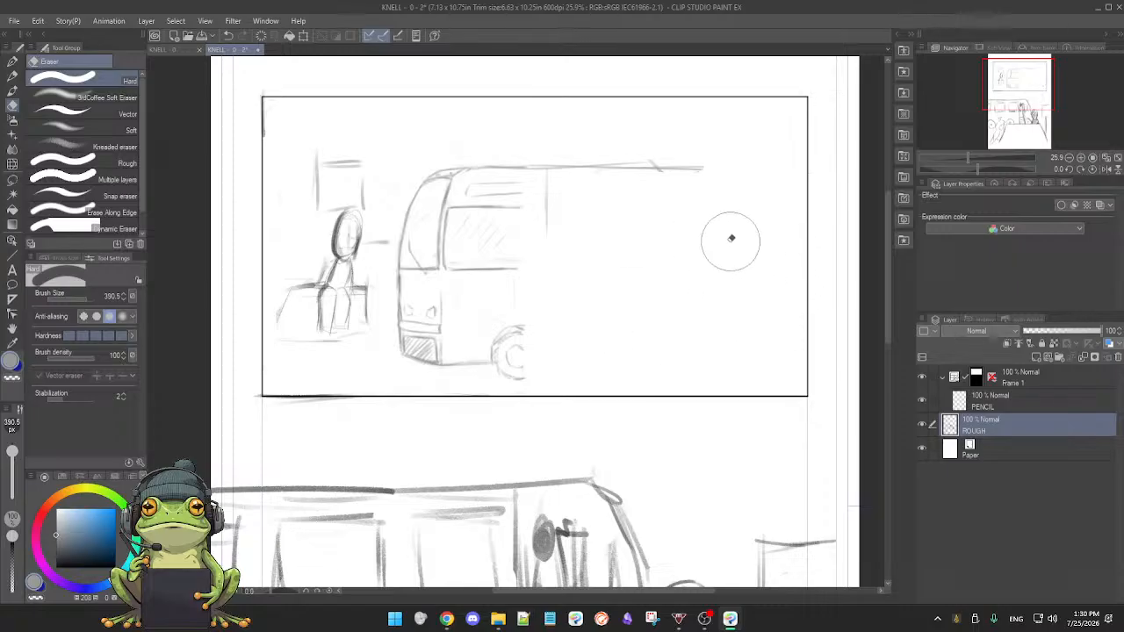
- Soft-erase the stray tick sticking up near the rear end of the bus's roofline
key("o")
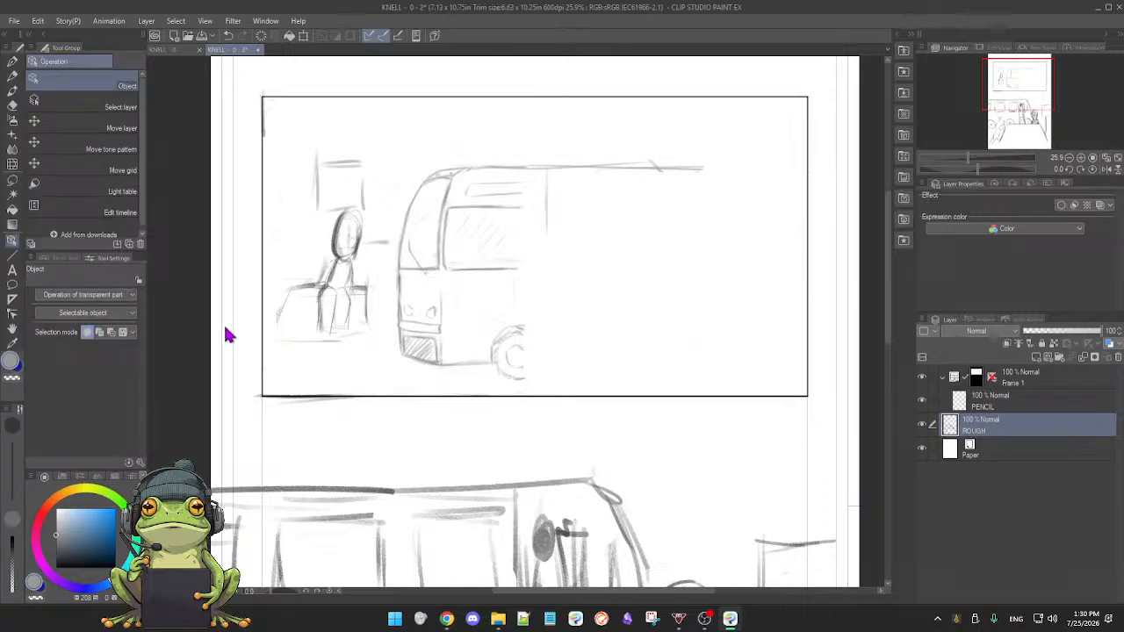
key("e")
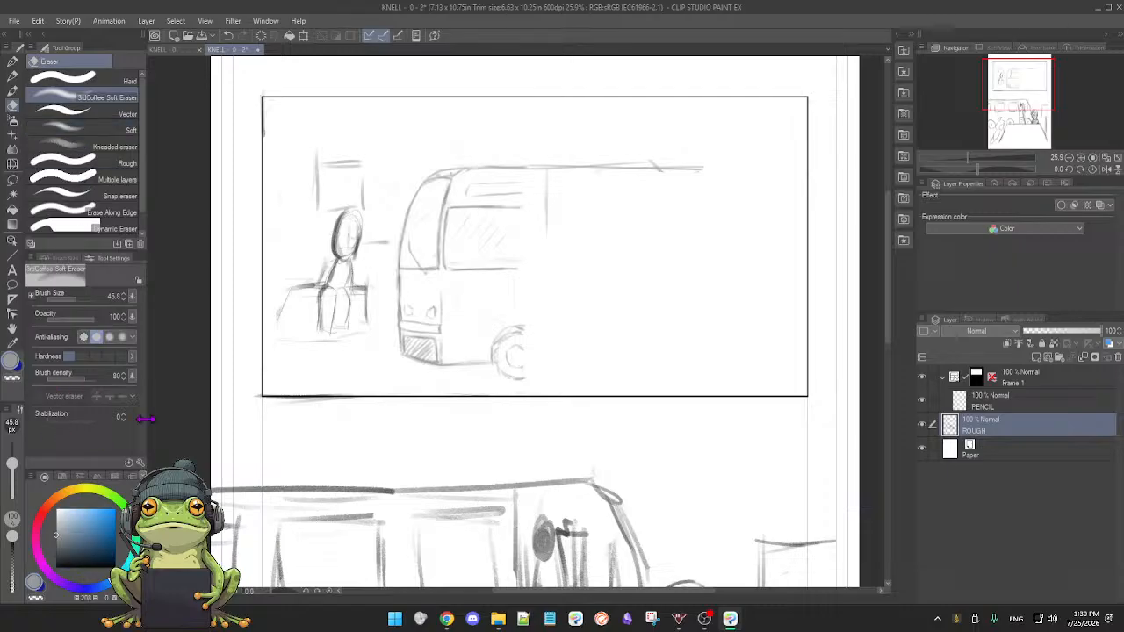
key("ctrl+space")
mouse_move(575, 330)
left_mouse_down()
mouse_move(602, 332)
mouse_move(609, 316)
left_mouse_up()
left_click_drag(597, 272, 607, 418)
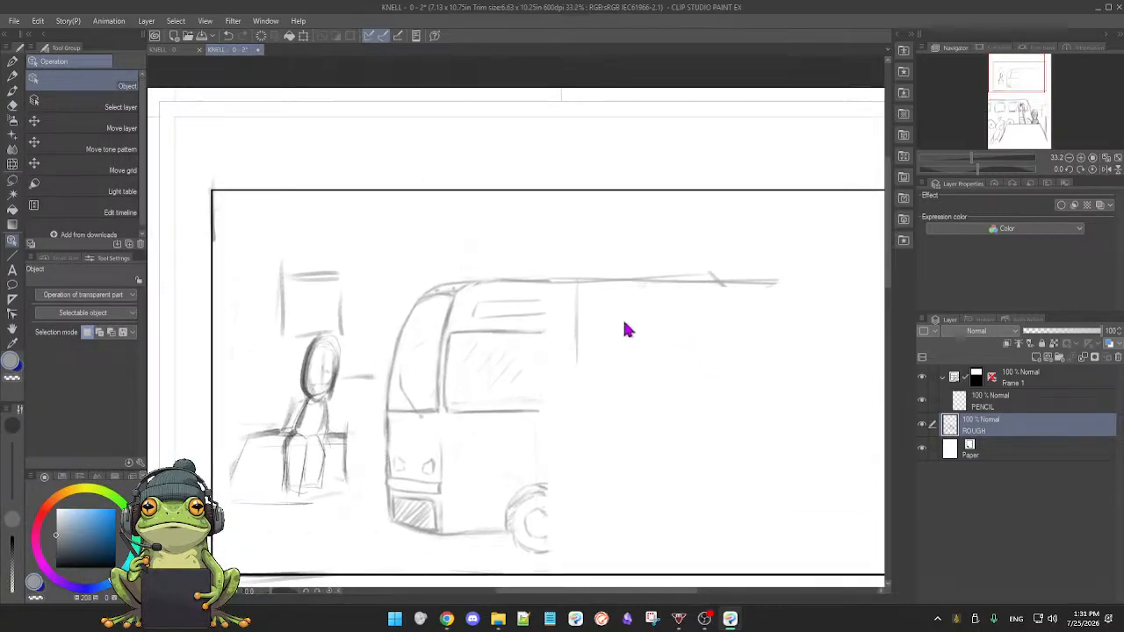
left_click_drag(683, 268, 711, 270)
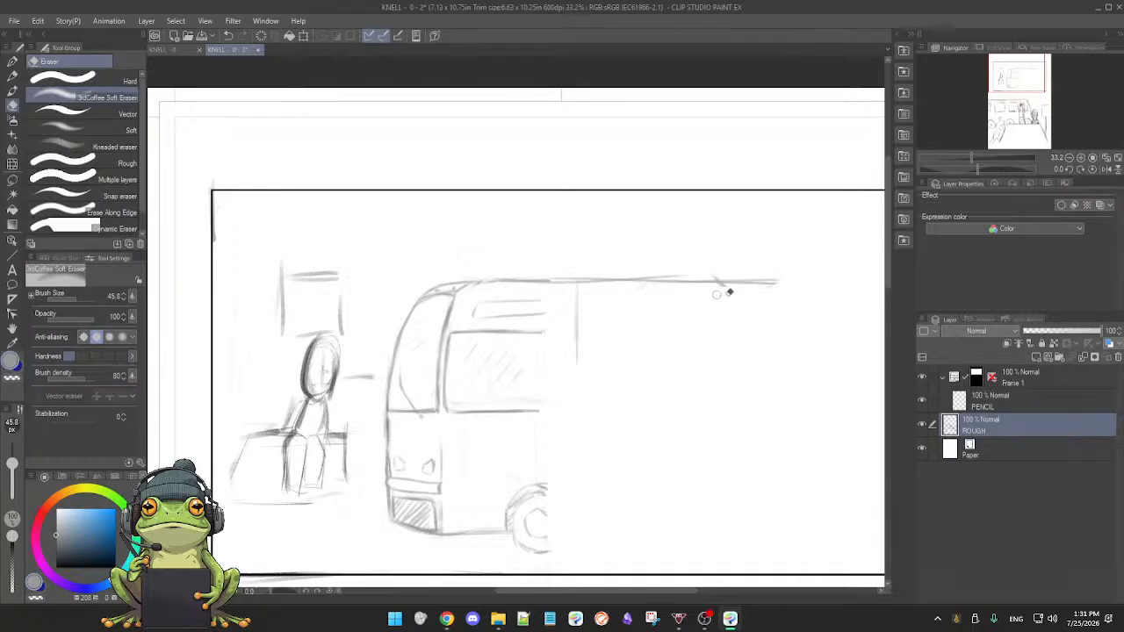
- Complete the cut-off side of the bus's front wheel with the Pencil R brush, cleaning up its outline with the soft eraser
left_click_drag(731, 342, 614, 324)
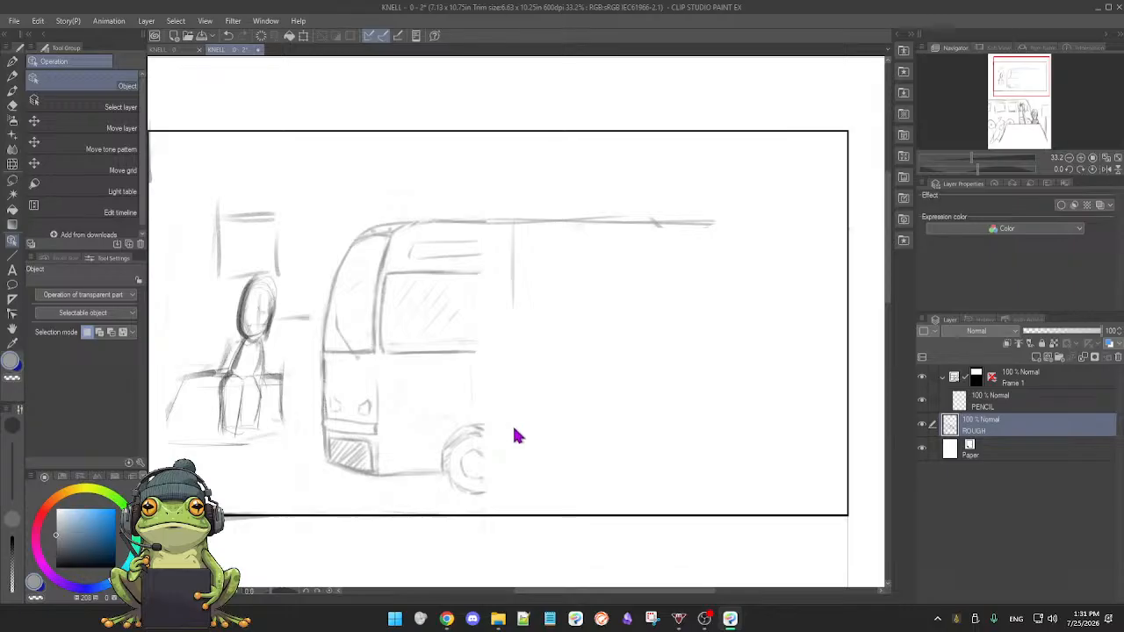
key("b")
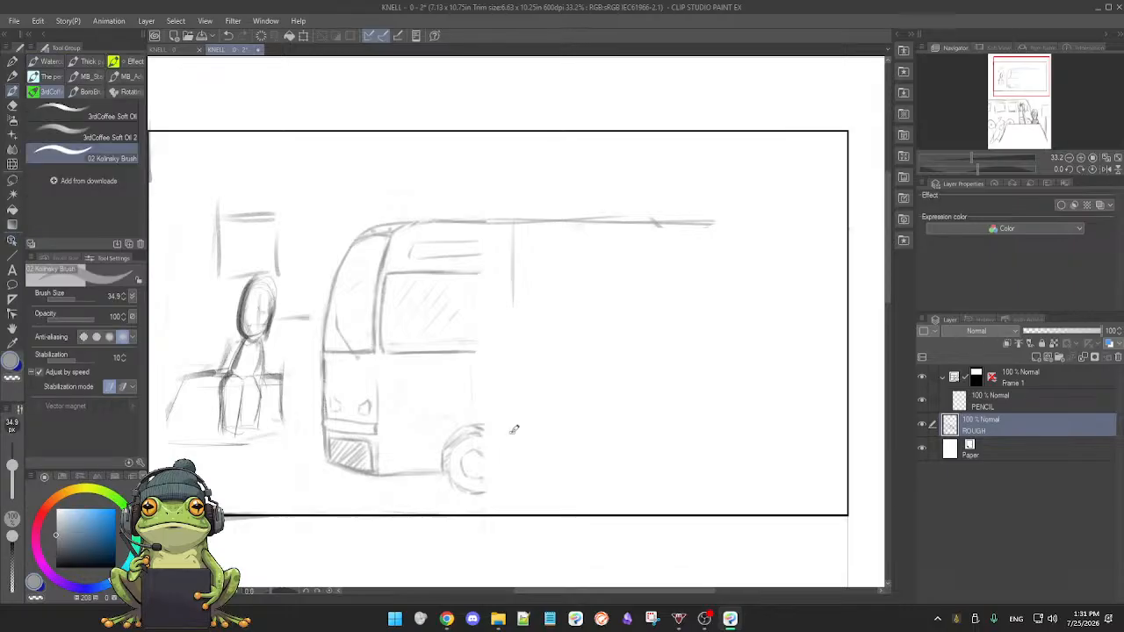
key("p")
key("p")
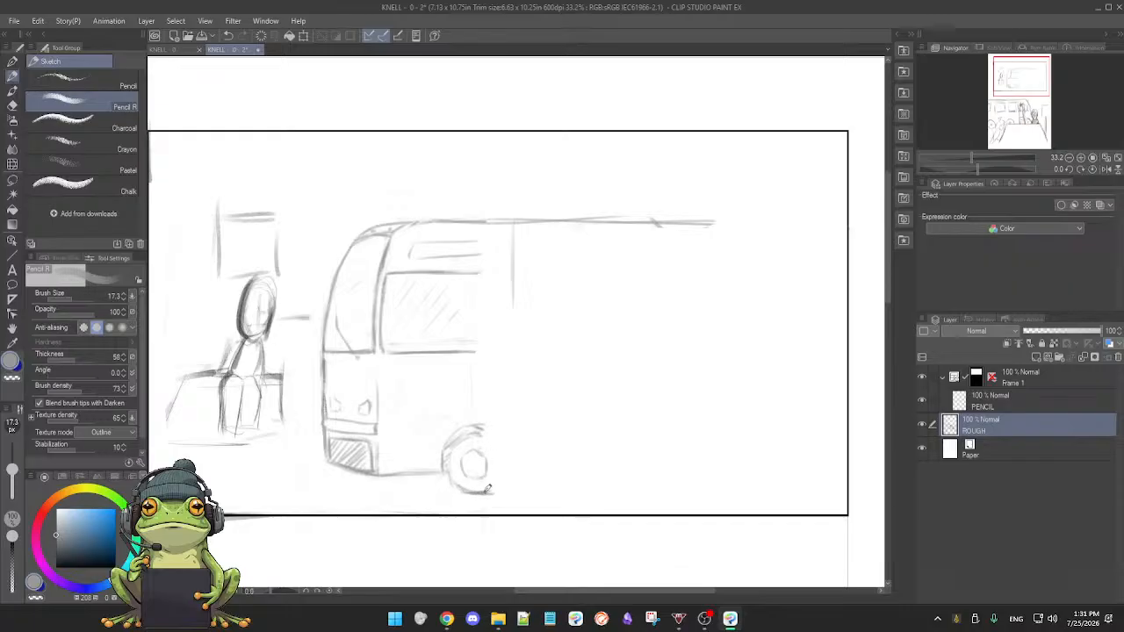
key("e")
key("p")
key("e")
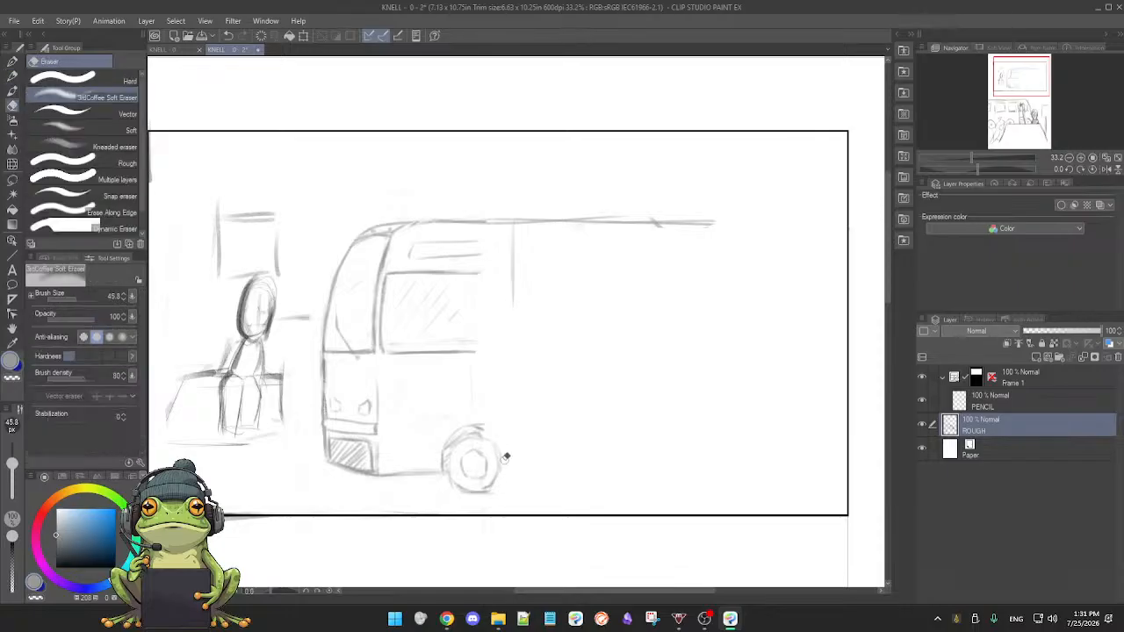
key("p")
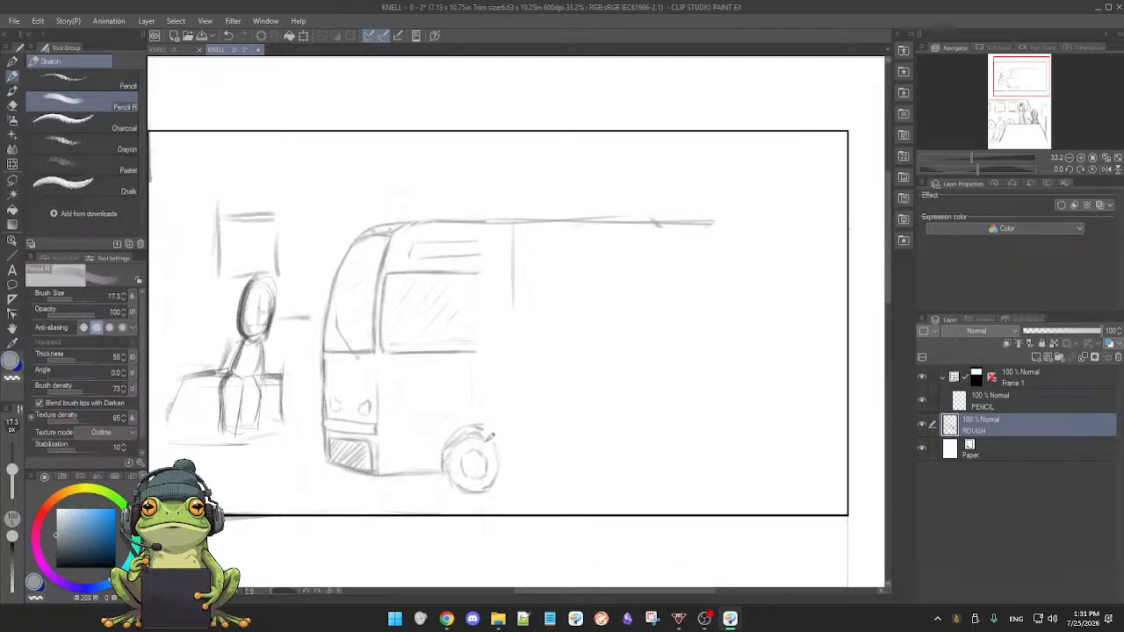
- Extend the wheel arch around the rear side of the front wheel and shade the gap above the tire
left_click_drag(486, 424, 495, 428)
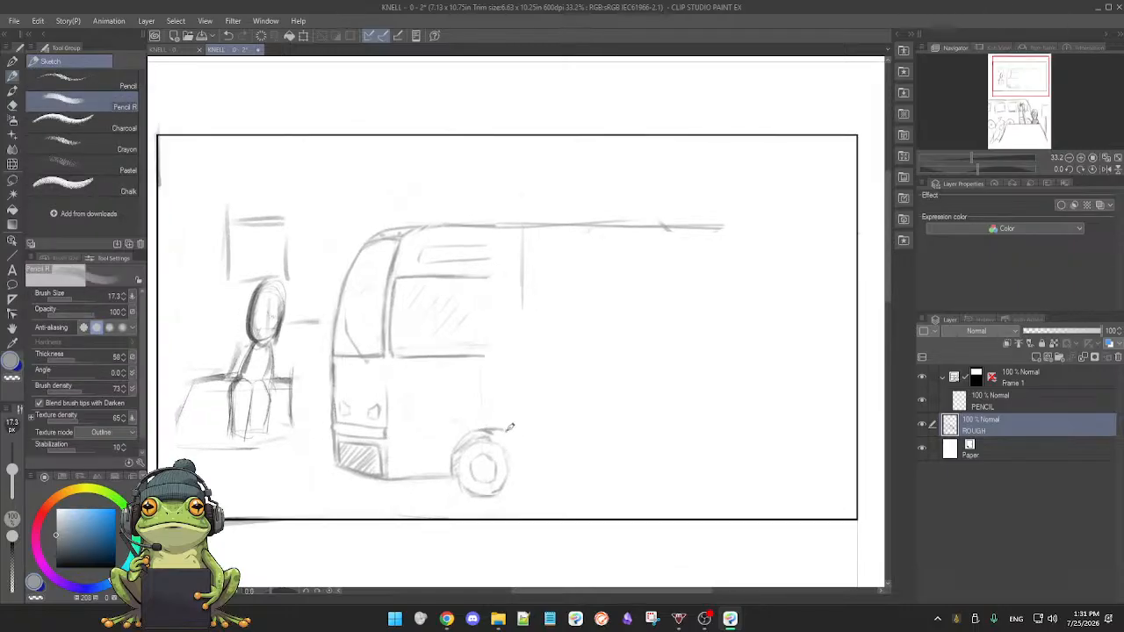
left_click_drag(508, 432, 516, 458)
left_click_drag(493, 443, 509, 452)
left_click_drag(619, 429, 608, 433)
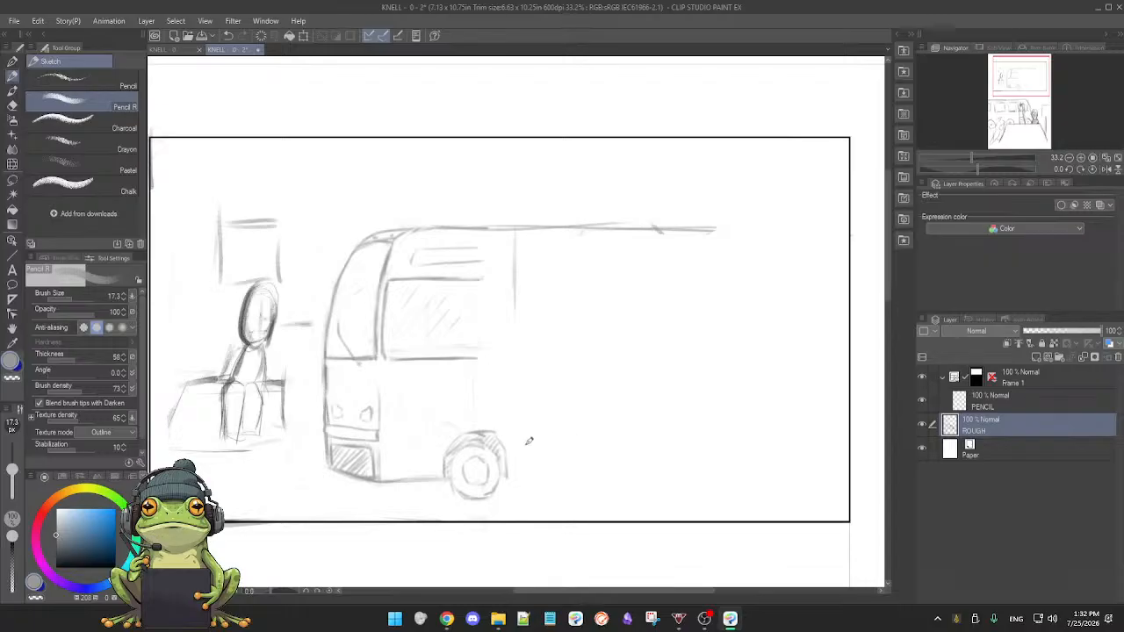
- Erase the leftover vertical stroke behind the bus's side window, below the roofline
key("e")
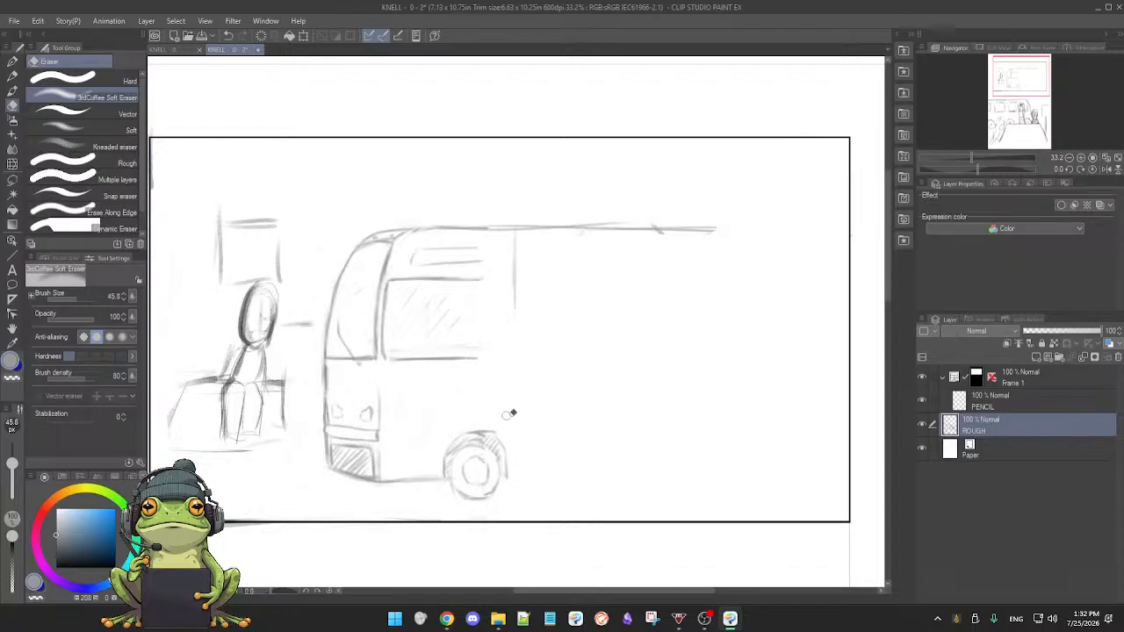
key("p")
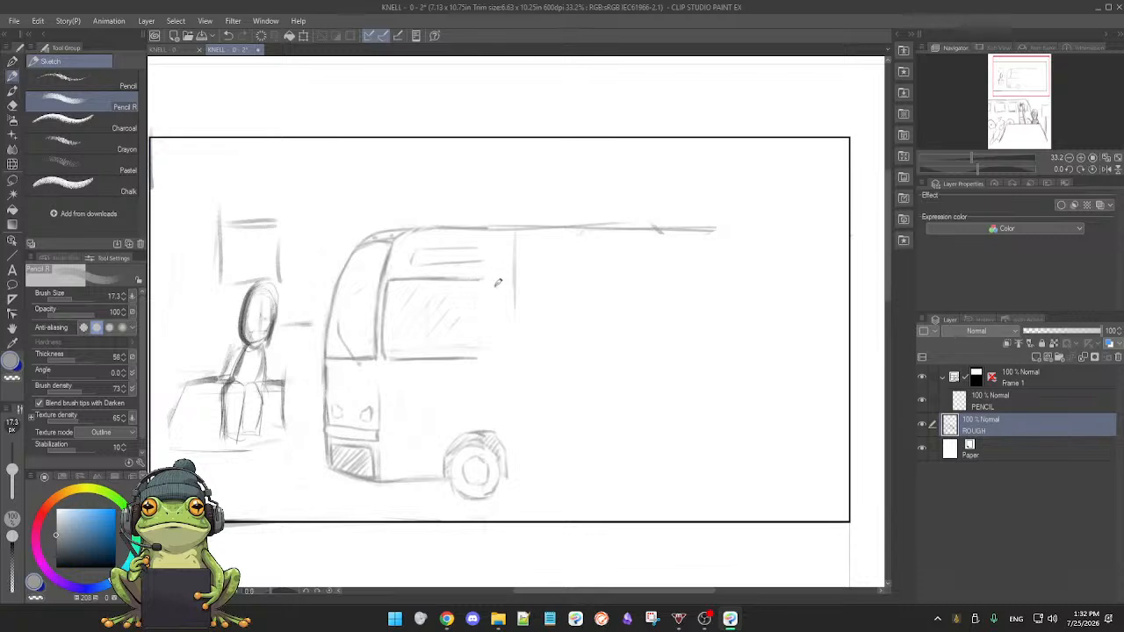
key("e")
left_click_drag(515, 289, 518, 247)
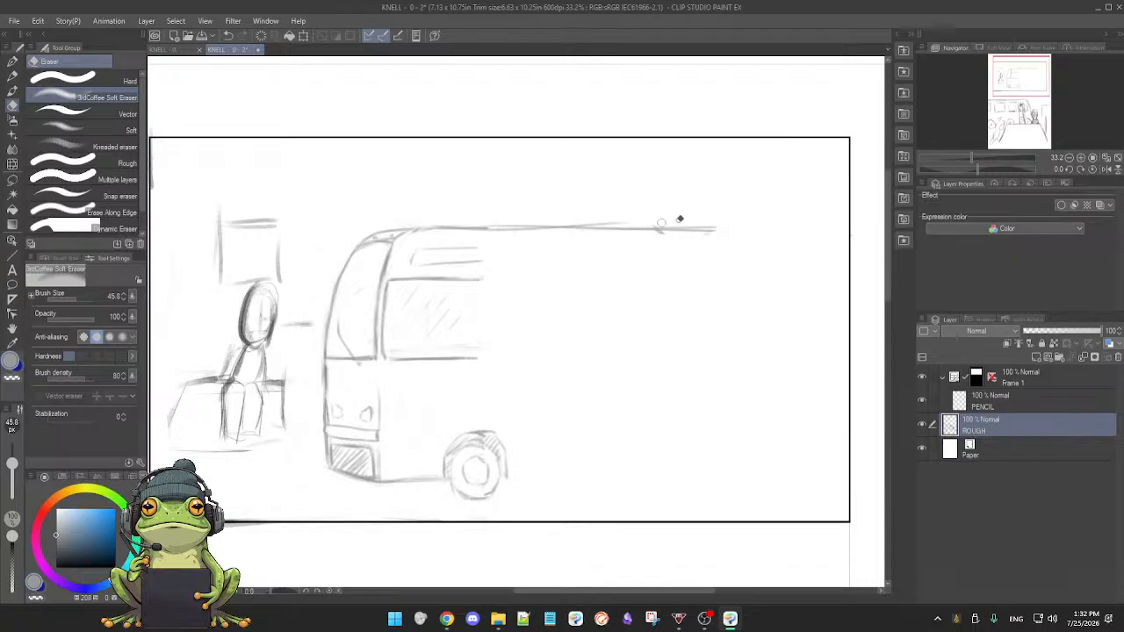
- Reinforce the bus's lower edge between the front bumper and the wheel with the pencil
key("p")
scroll(685, 281, "down", 2)
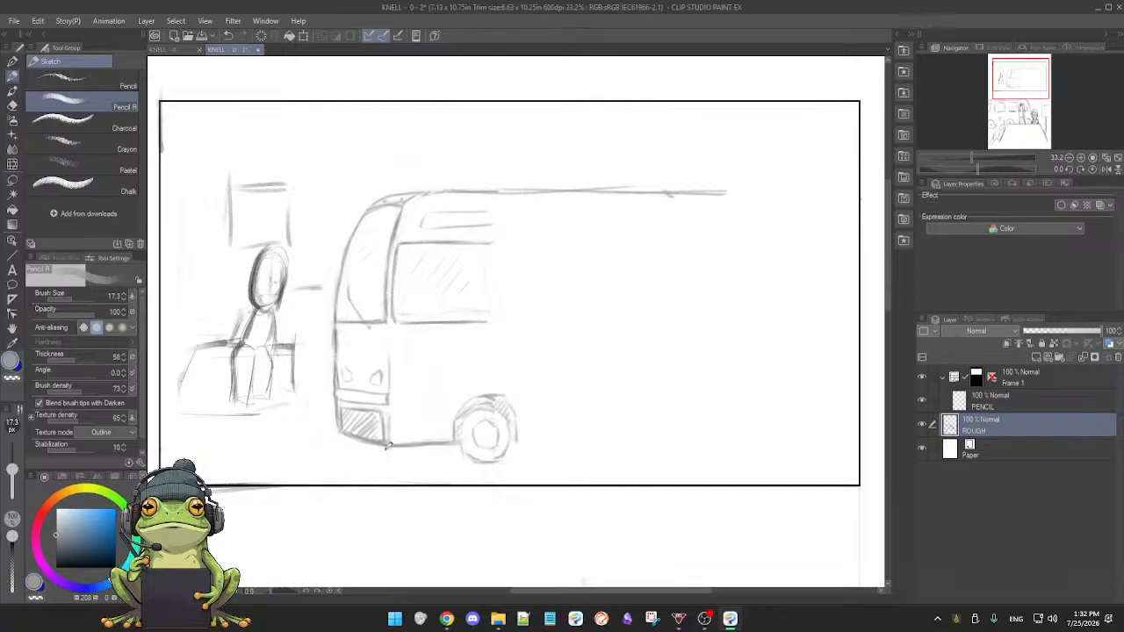
key("e")
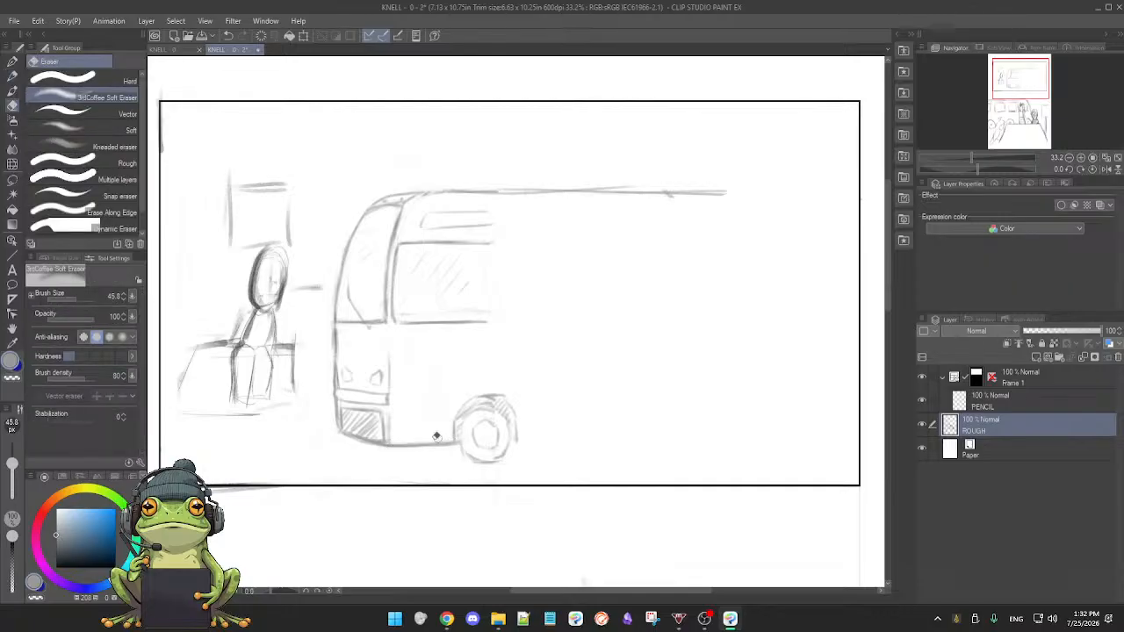
scroll(545, 444, "up", 1)
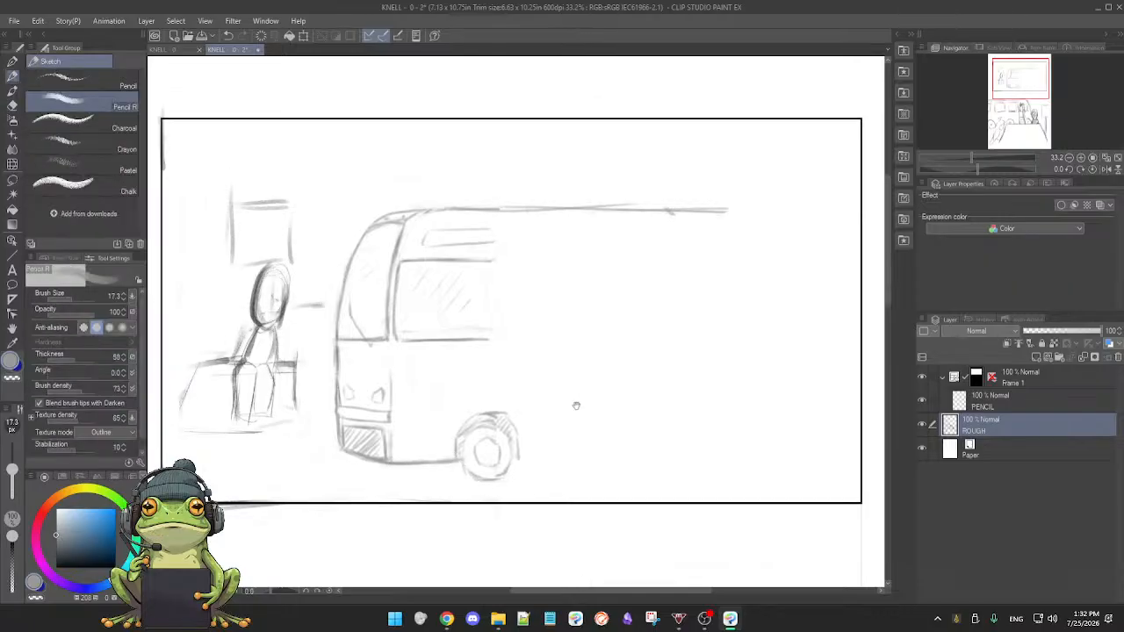
key("p")
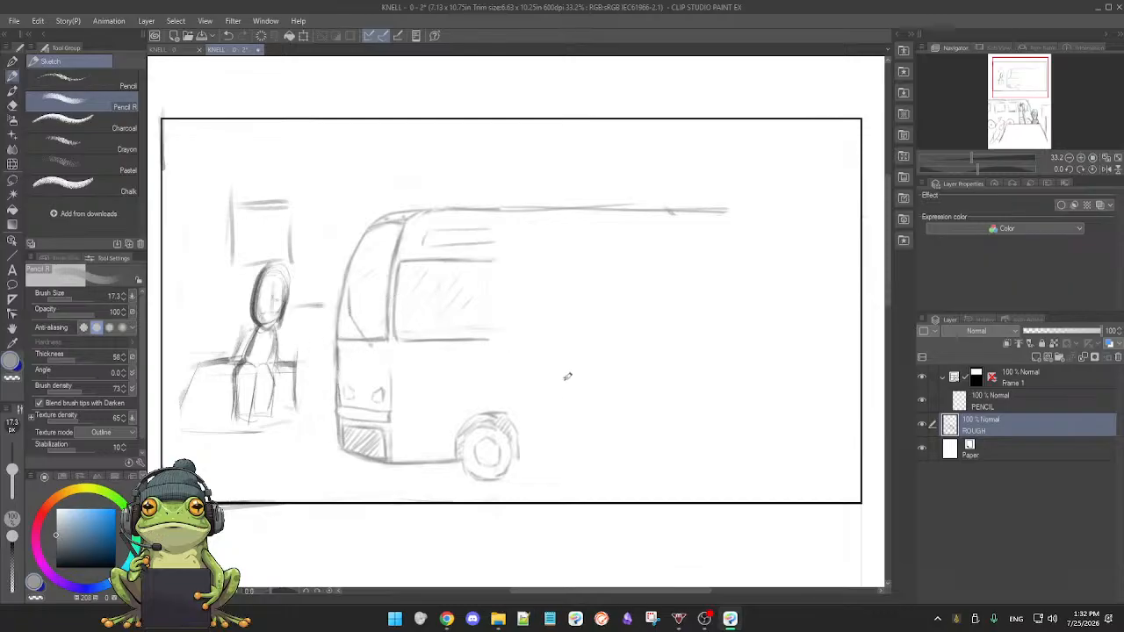
left_click_drag(556, 395, 536, 401)
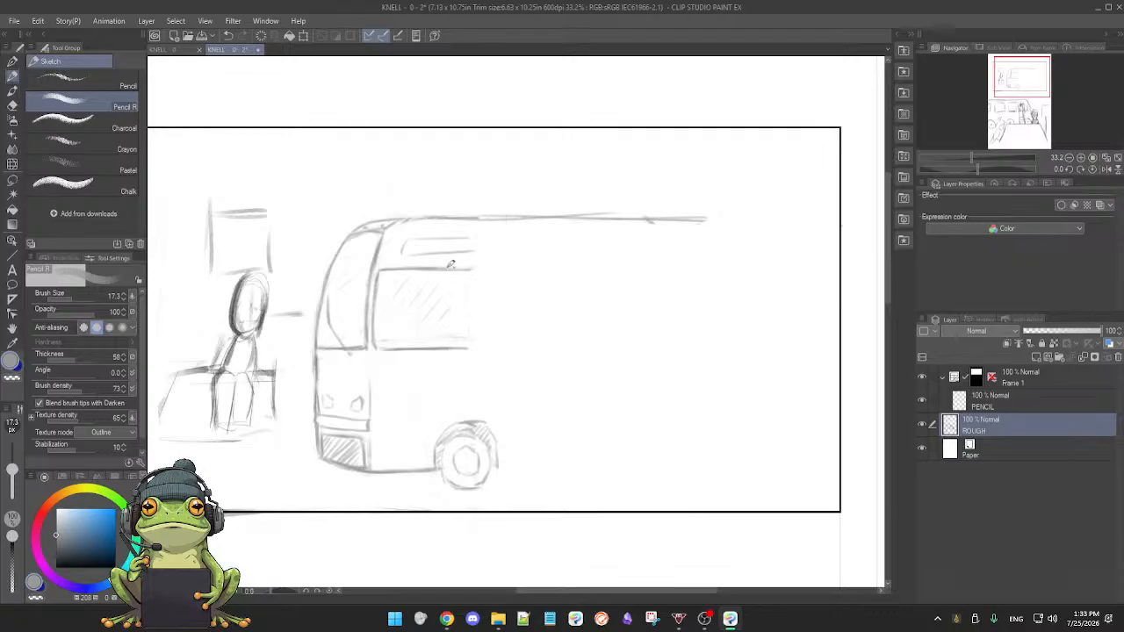
left_click_drag(379, 265, 687, 271)
key("ctrl+z")
key("ctrl+z")
left_click_drag(385, 267, 777, 281)
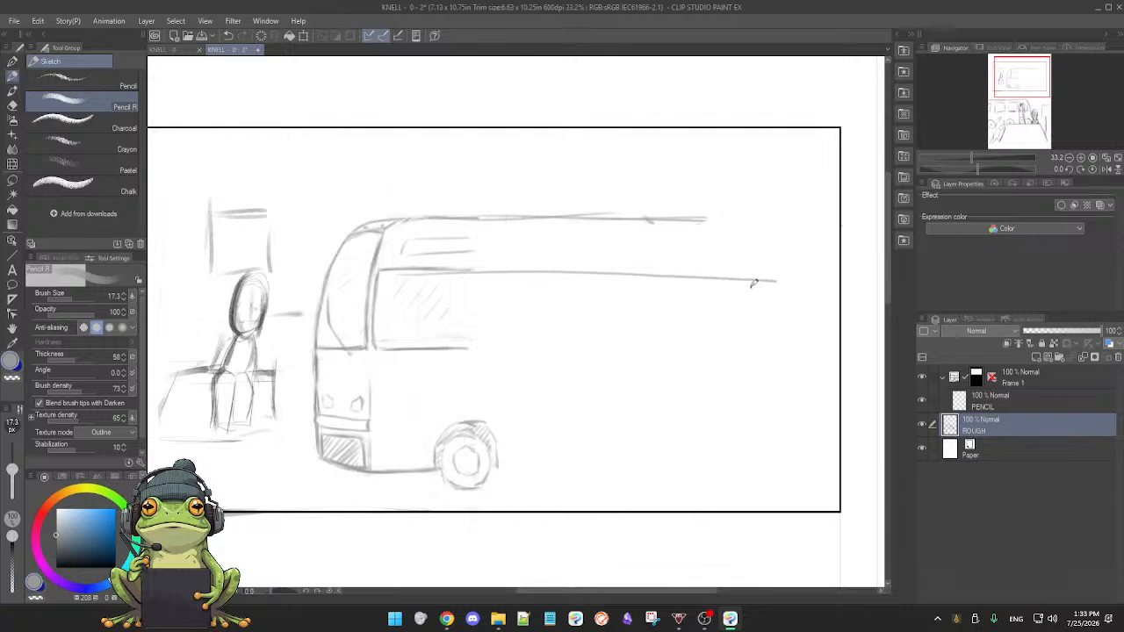
key("ctrl+z")
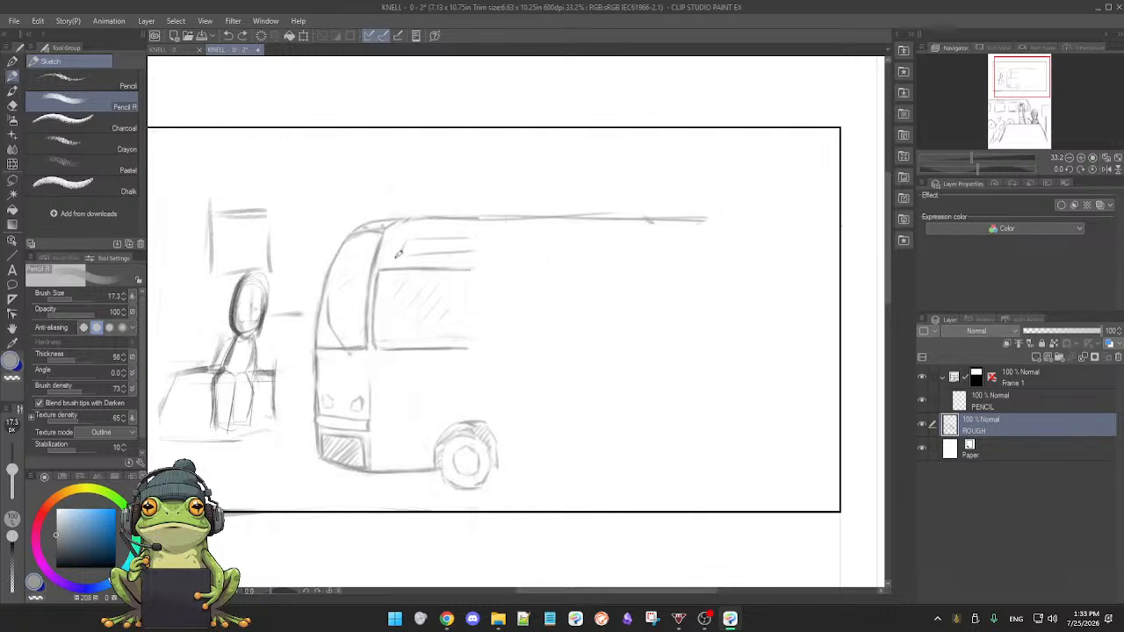
left_click_drag(382, 265, 728, 266)
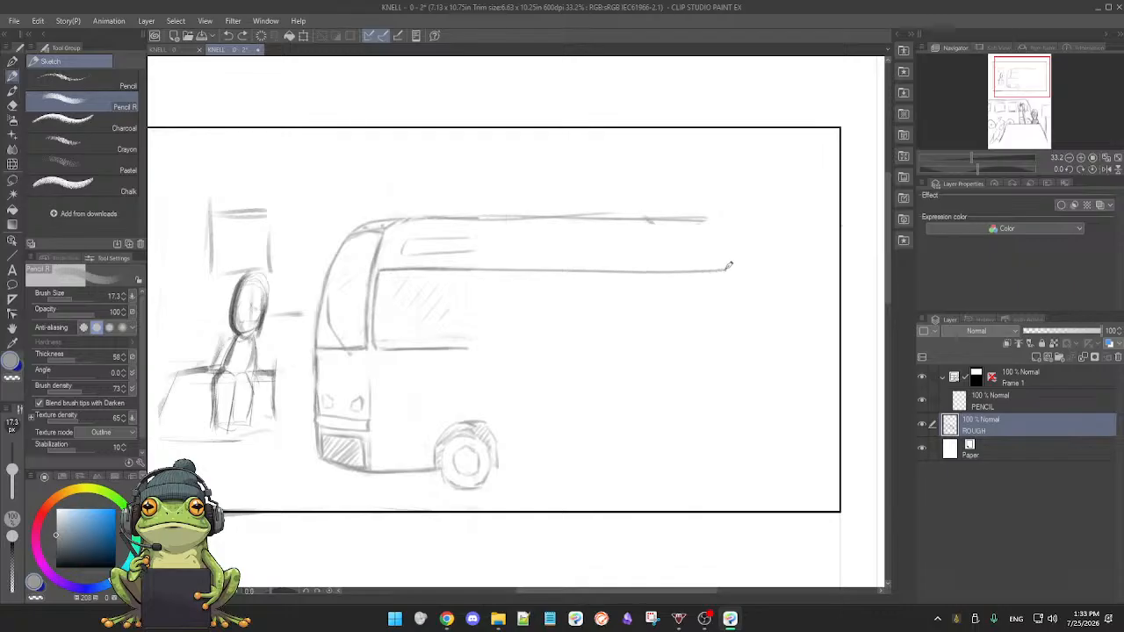
key("ctrl+z")
- Draw straight pencil lines extending the side window's top edge and the bus's roofline to the far edge of the panel
left_click_drag(382, 268, 733, 261)
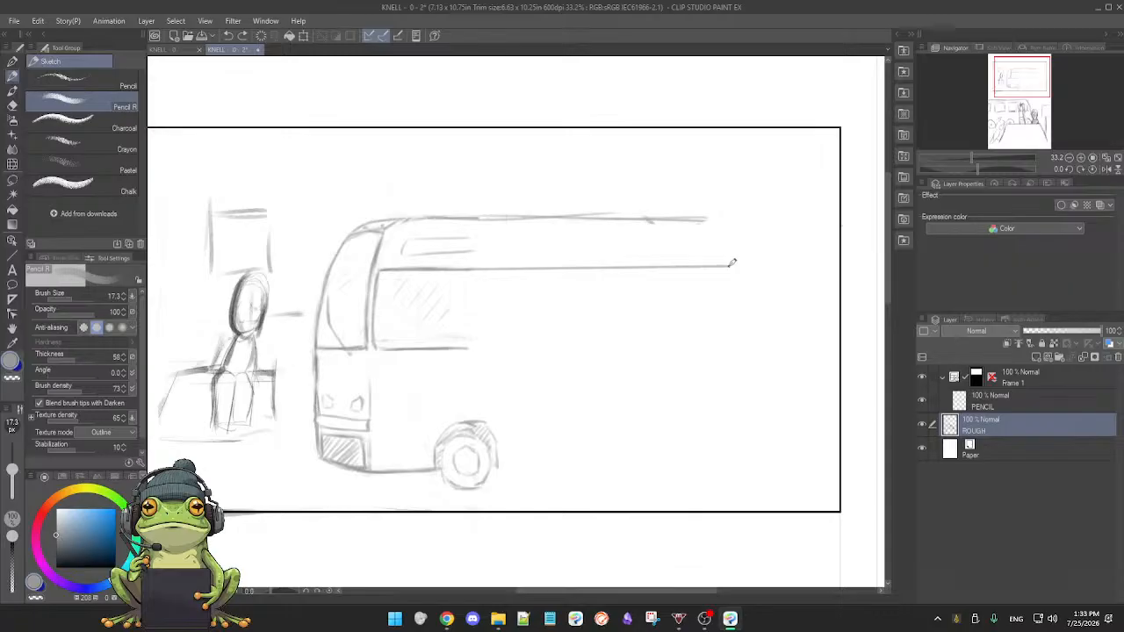
left_click_drag(732, 262, 836, 261)
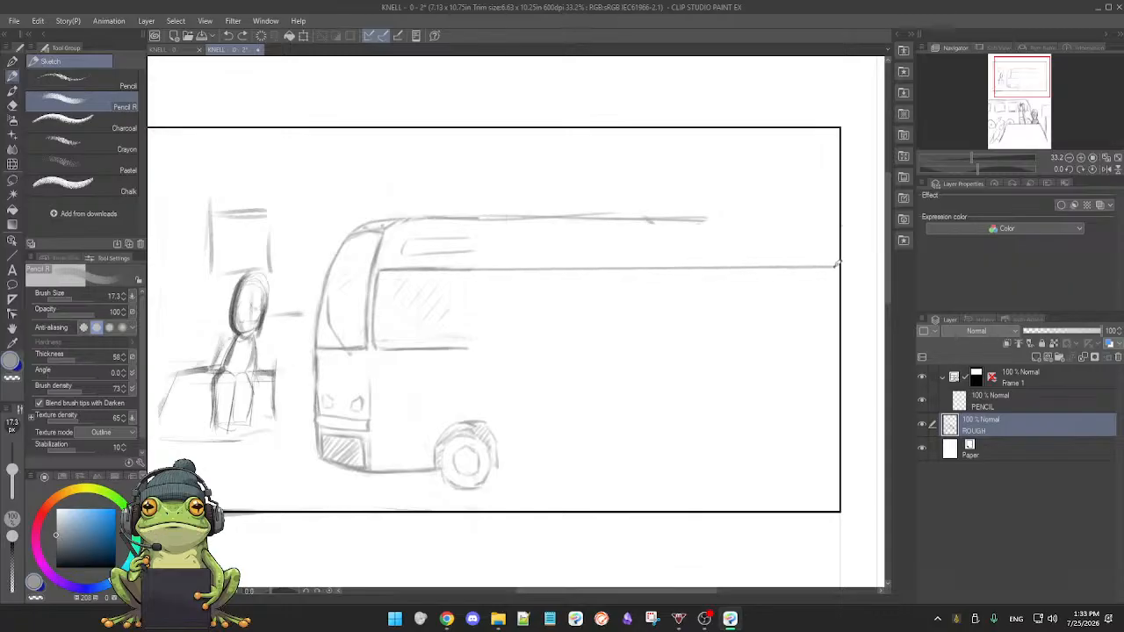
left_click_drag(841, 261, 840, 265)
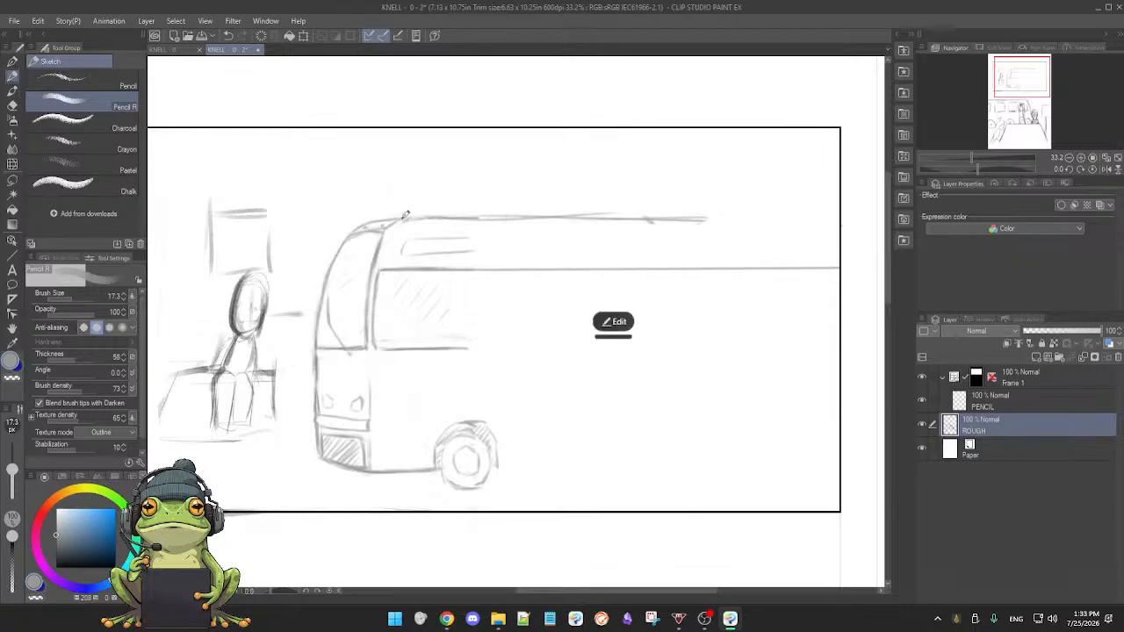
mouse_move(406, 214)
left_mouse_down()
mouse_move(842, 233)
mouse_move(843, 218)
left_mouse_up()
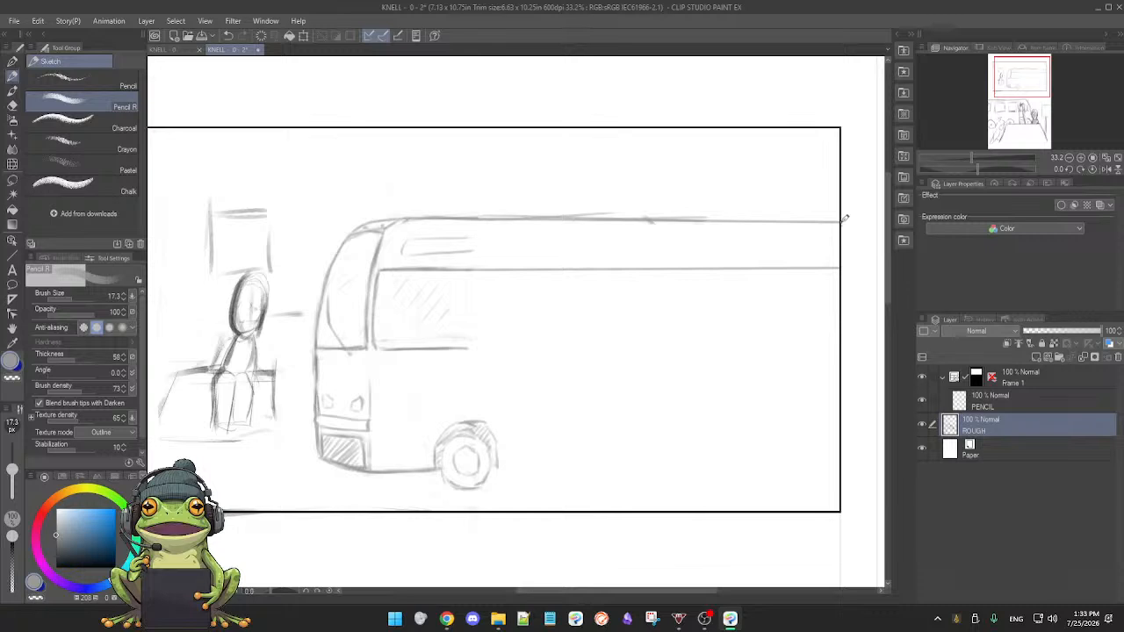
- Draw a straight test line above the bus, convert it to a curve and bend it into a shallow S shape
key("e")
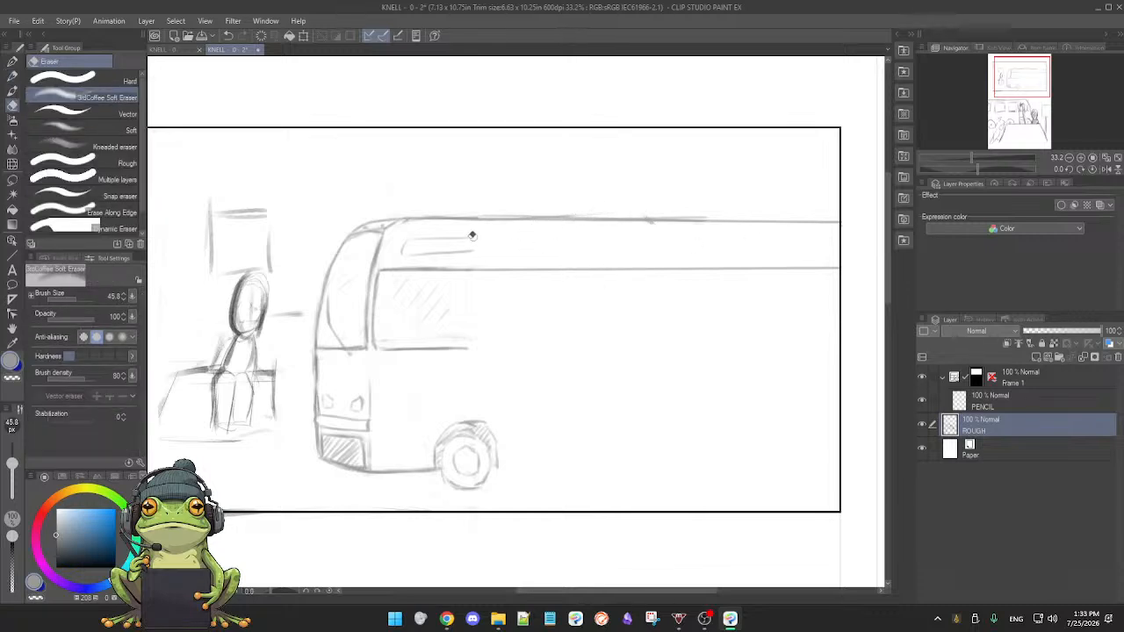
key("p")
left_click_drag(475, 181, 667, 173)
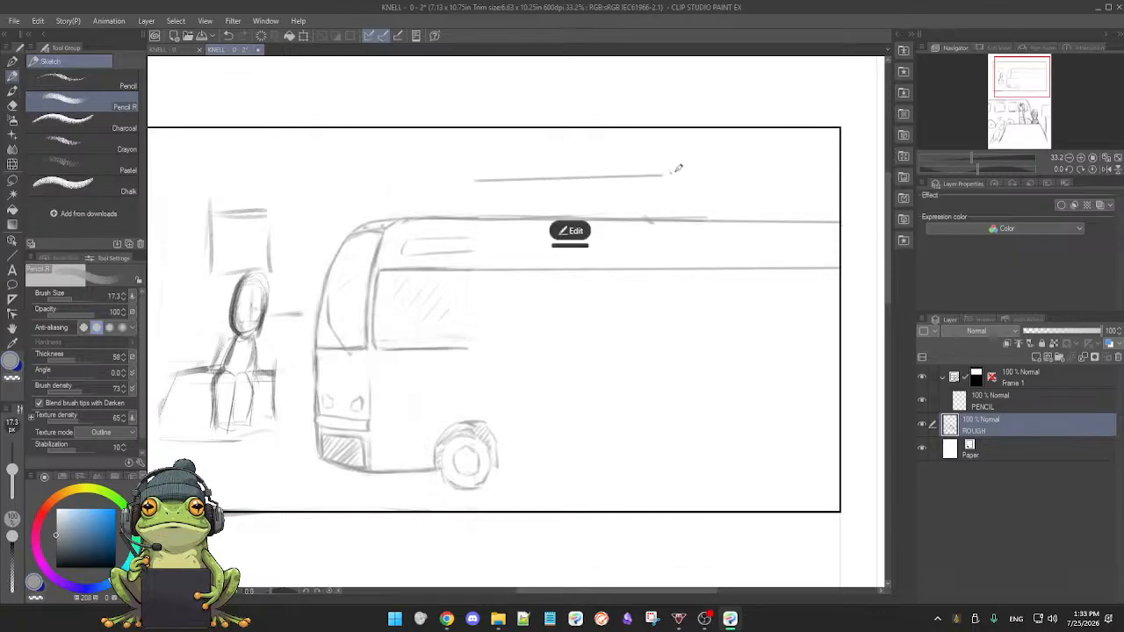
left_click(568, 231)
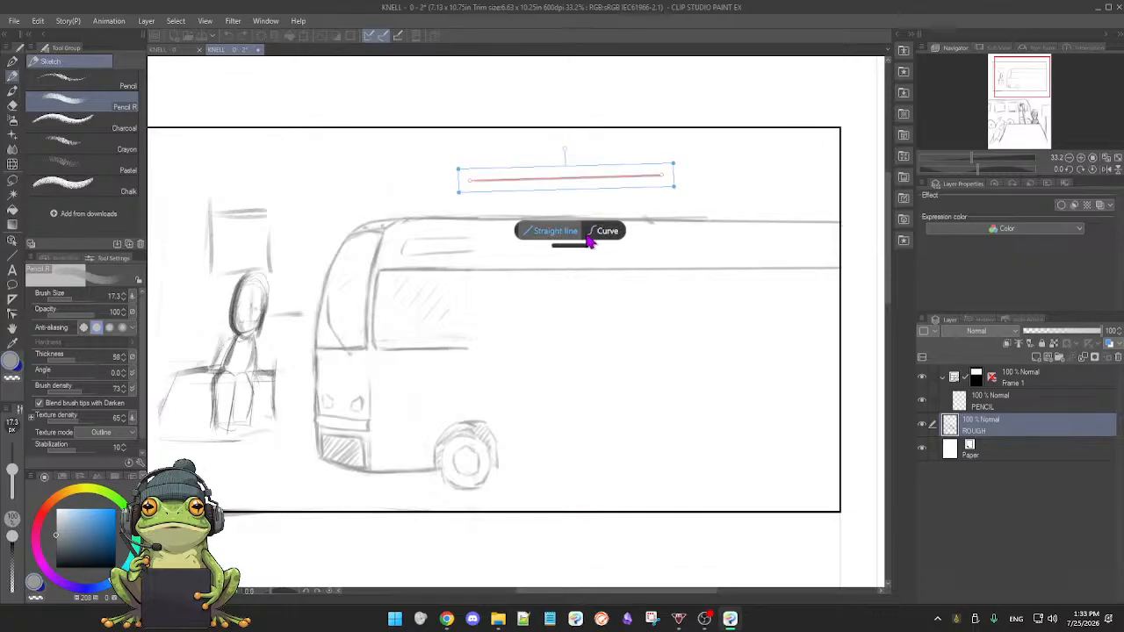
left_click(604, 233)
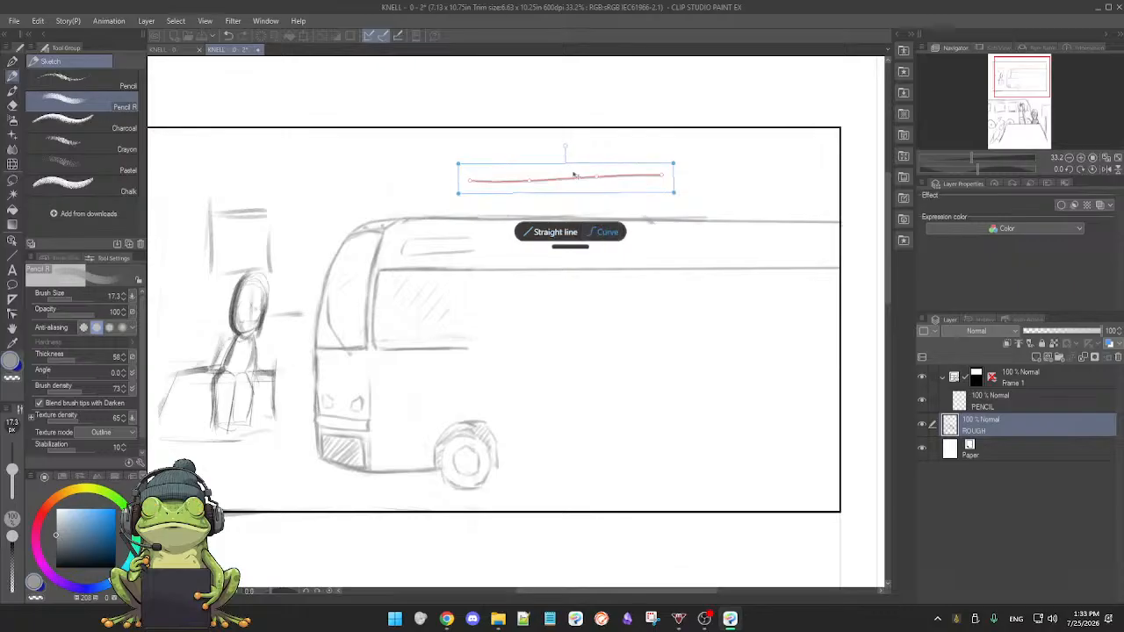
left_click_drag(531, 182, 596, 173)
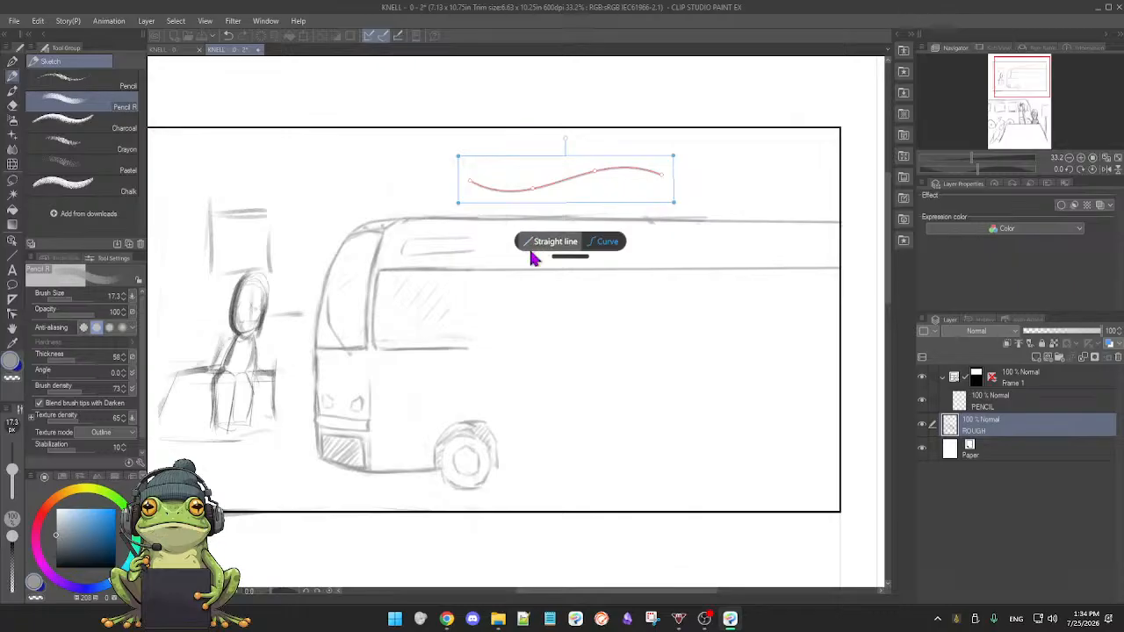
left_click(718, 184)
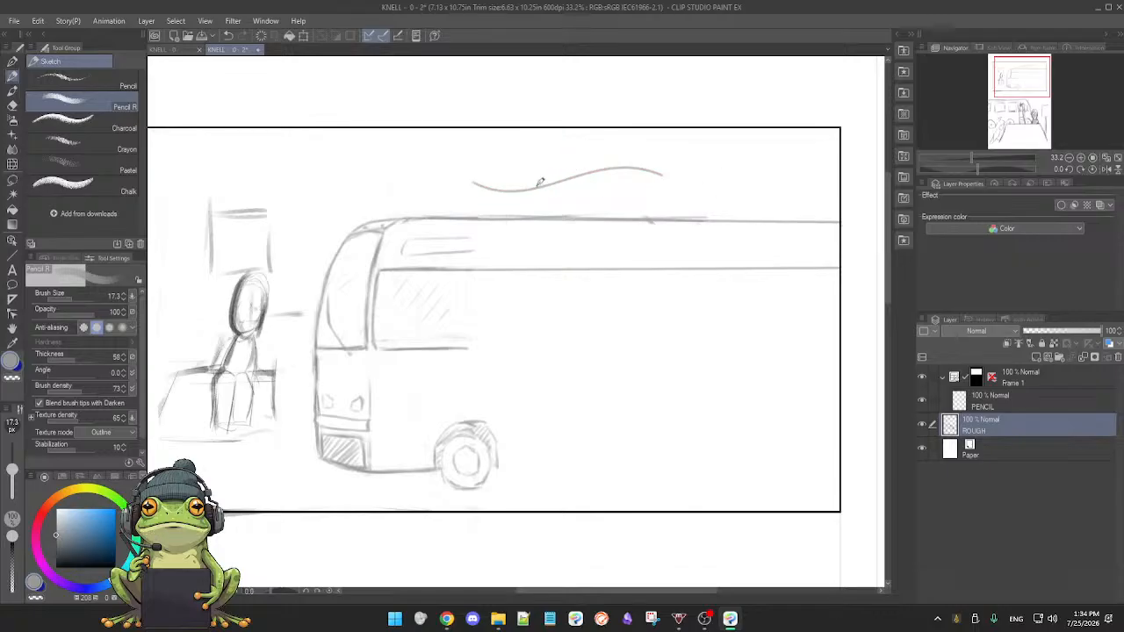
- Erase part of the test curve above the bus and undo the whole test stroke
key("e")
left_click_drag(605, 167, 594, 172)
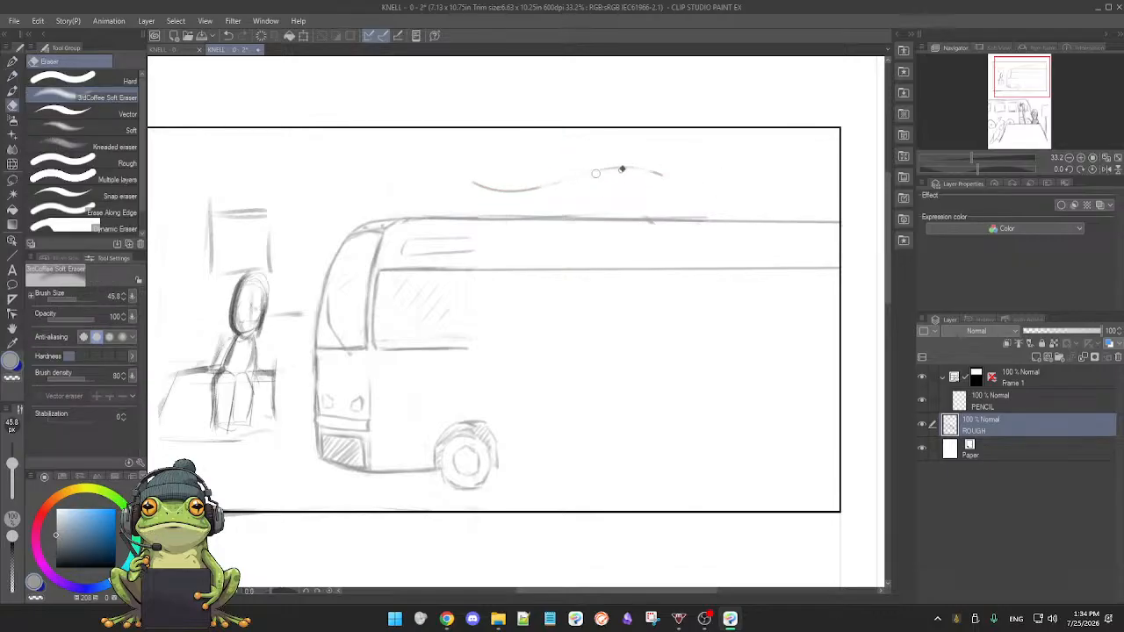
key("p")
key("ctrl+z")
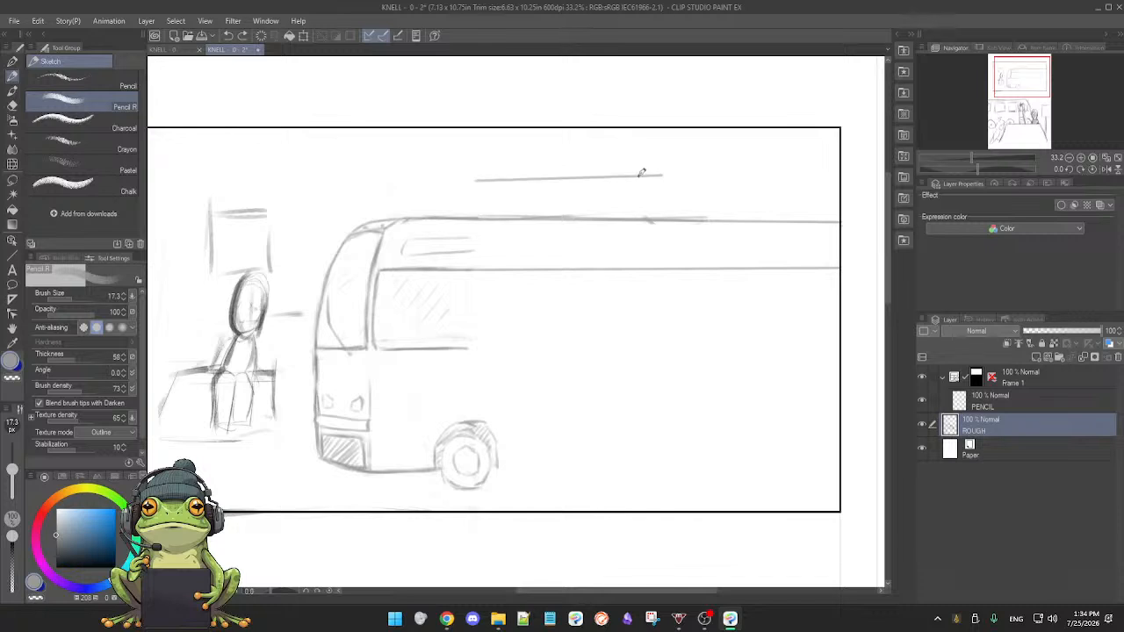
key("ctrl+z")
- Draw two straight pencil lines extending the narrow strip below the bus's roofline to the far edge of the panel, and clean up its rough strokes
key("e")
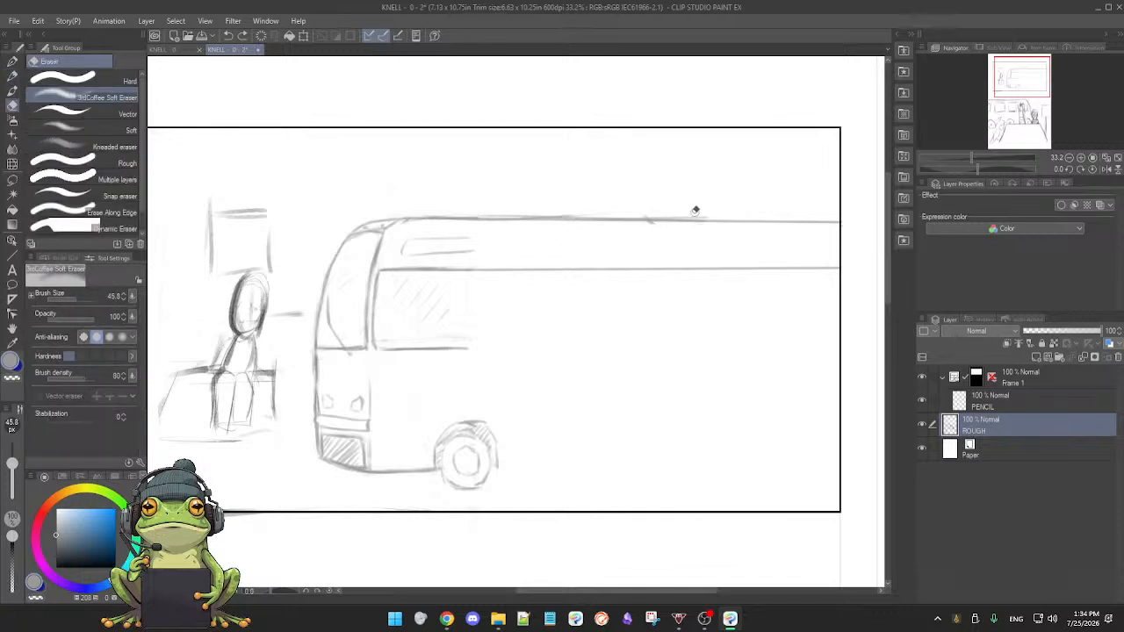
key("p")
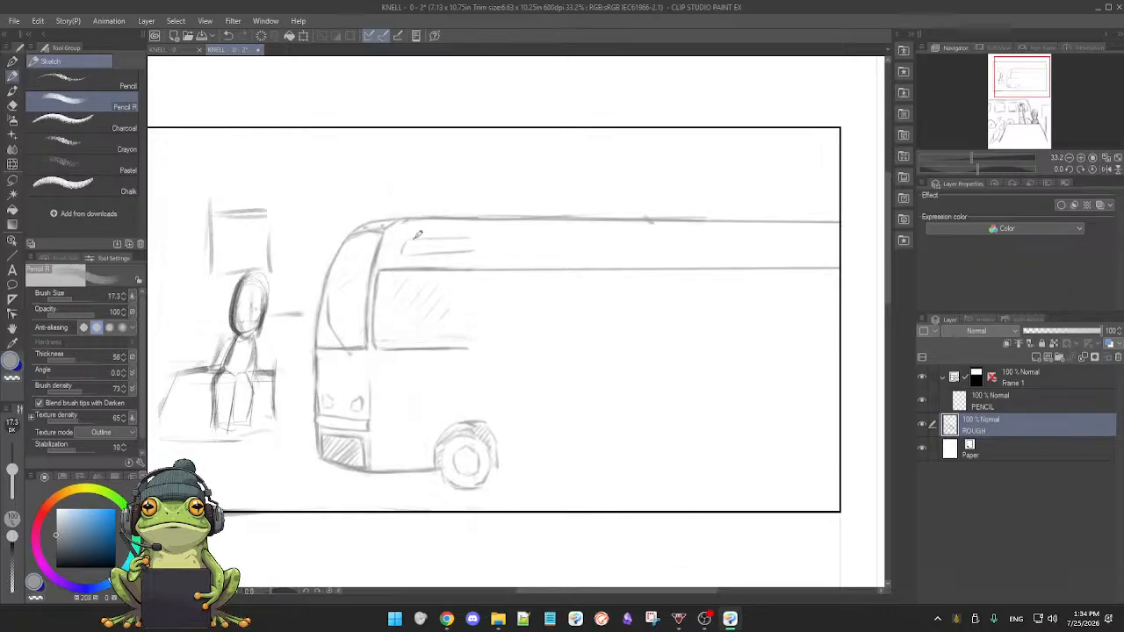
left_click_drag(407, 237, 841, 237)
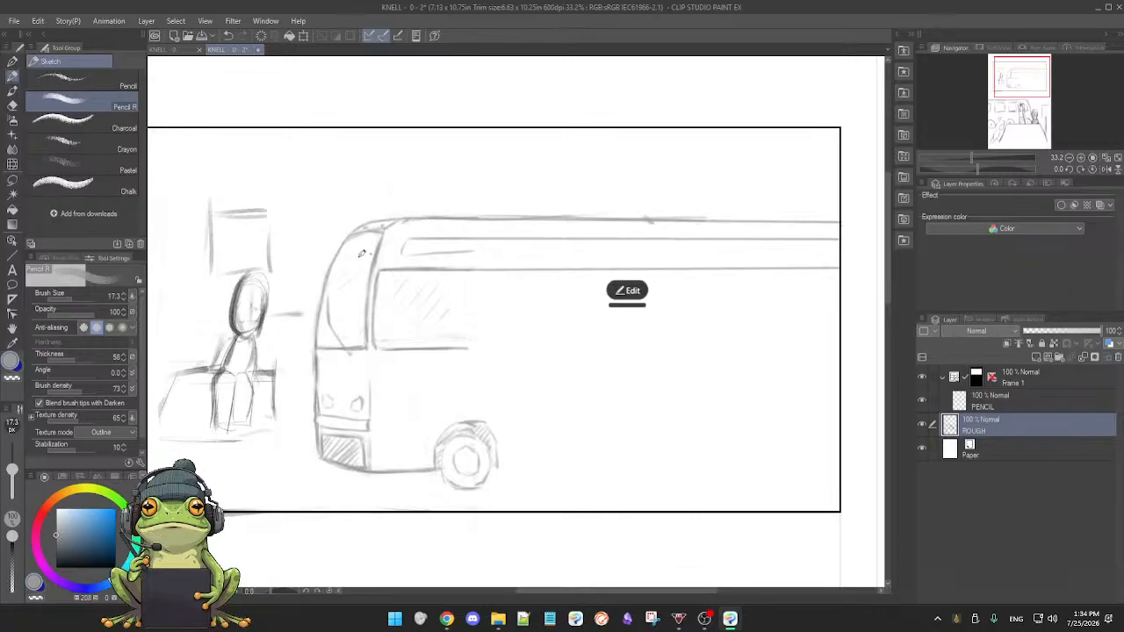
mouse_move(412, 233)
left_mouse_down()
mouse_move(402, 254)
mouse_move(790, 260)
mouse_move(844, 251)
left_mouse_up()
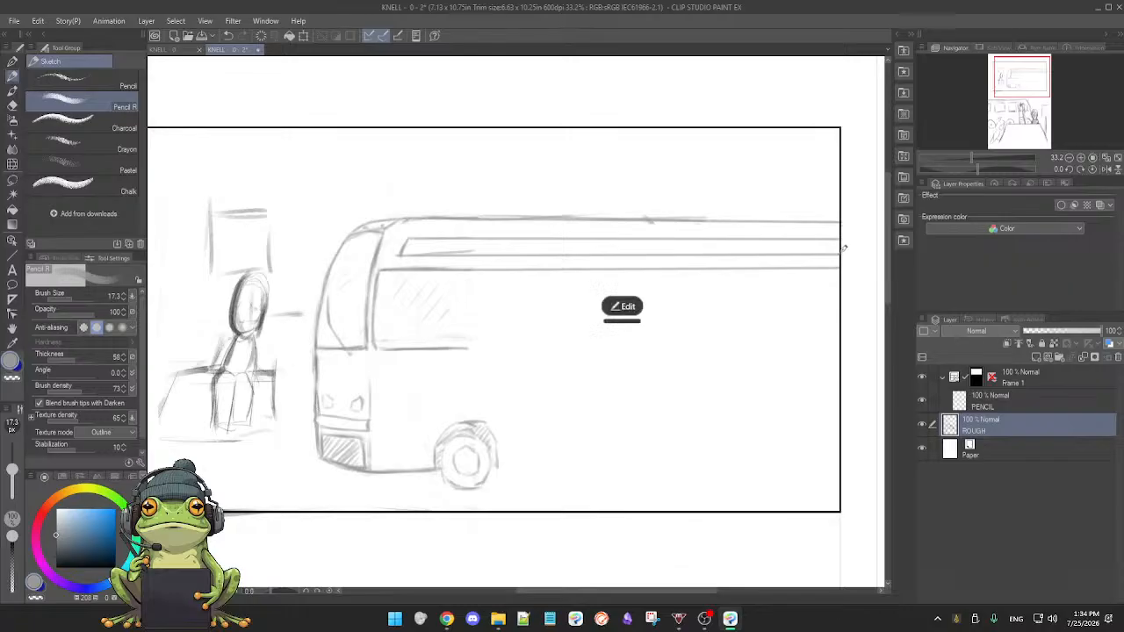
key("e")
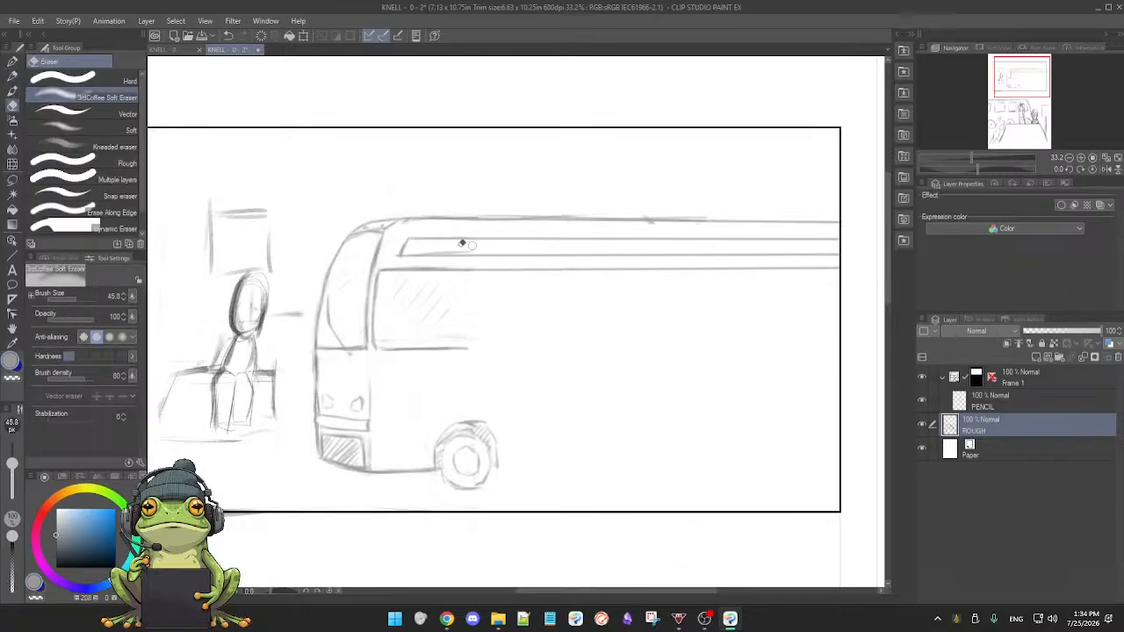
key("p")
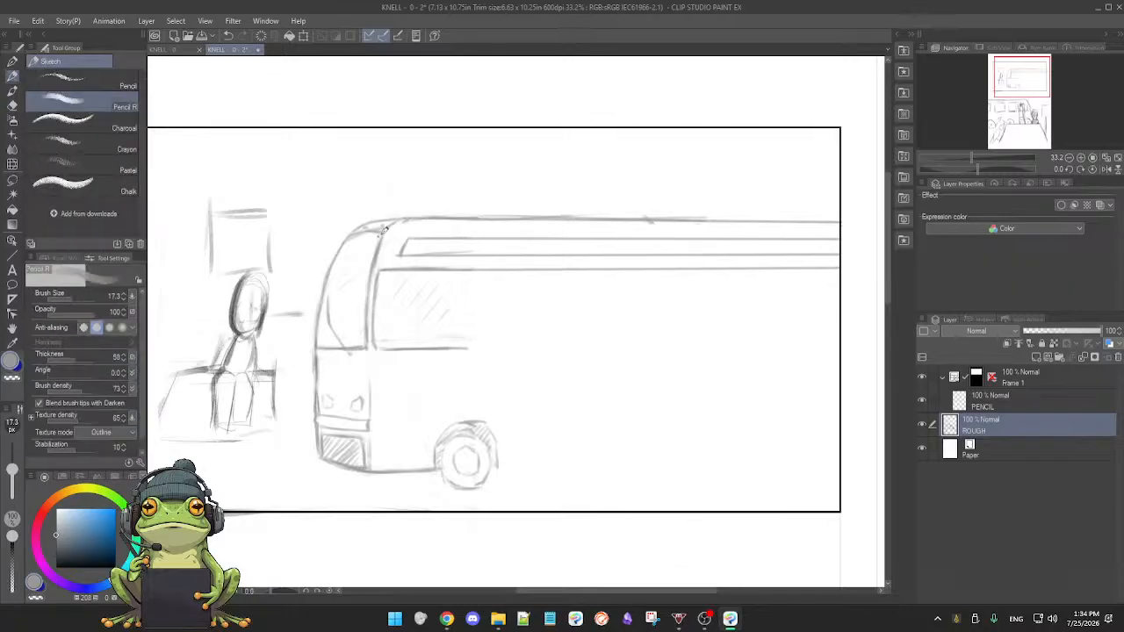
- Sketch thin horizontal lines above the bus's headlights and sharpen the windshield's lower corner with the pencil
key("e")
key("p")
left_click_drag(409, 283, 405, 287)
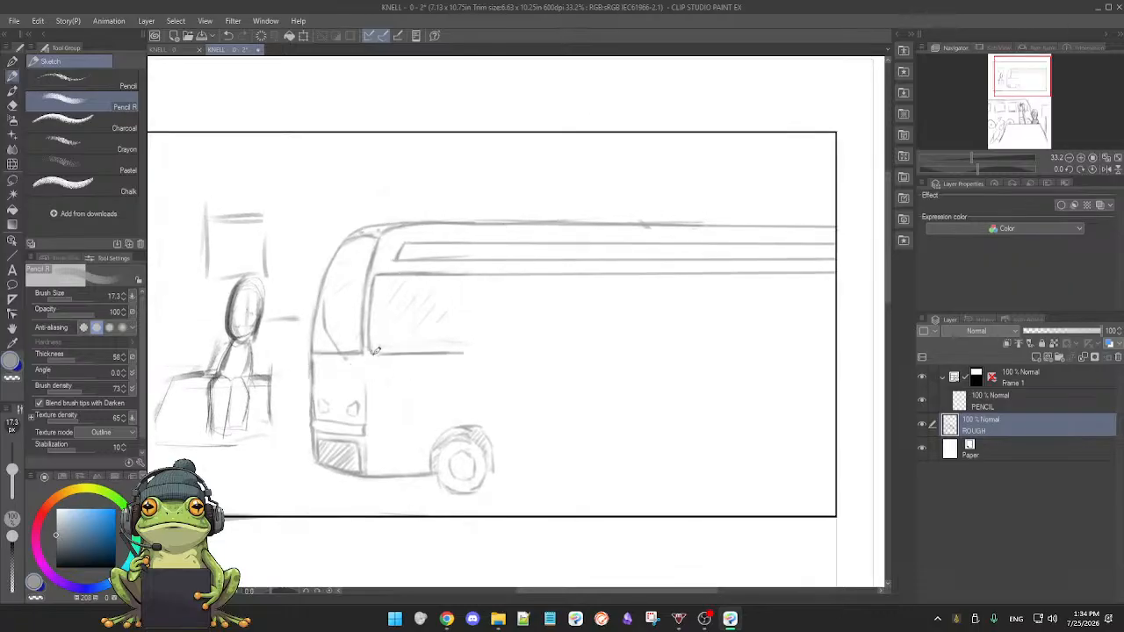
key("e")
key("p")
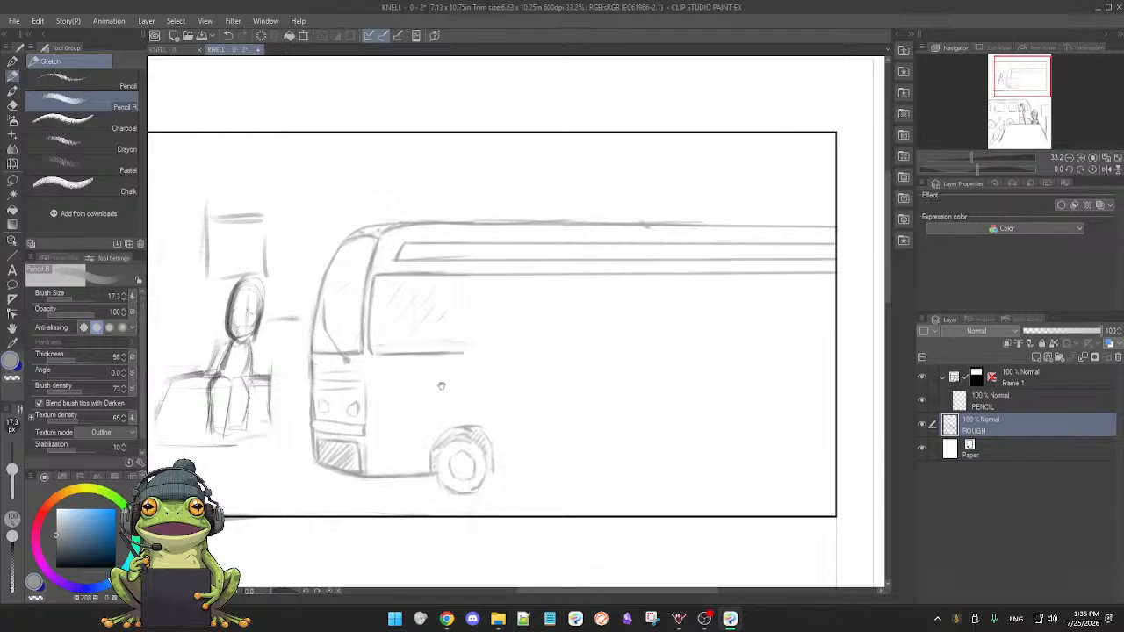
left_click_drag(431, 386, 419, 390)
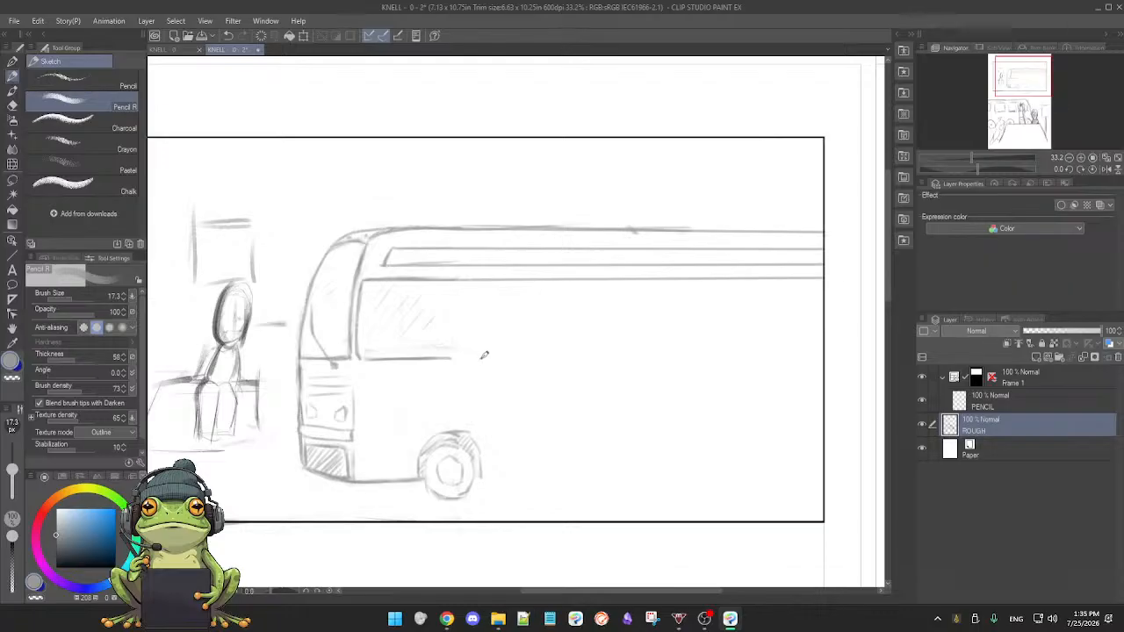
- Draw a straight pencil line extending the side window's bottom edge to the panel's far edge, and clean up the overlapping rough stroke
left_click_drag(492, 370, 504, 366)
scroll(505, 366, "down", 3)
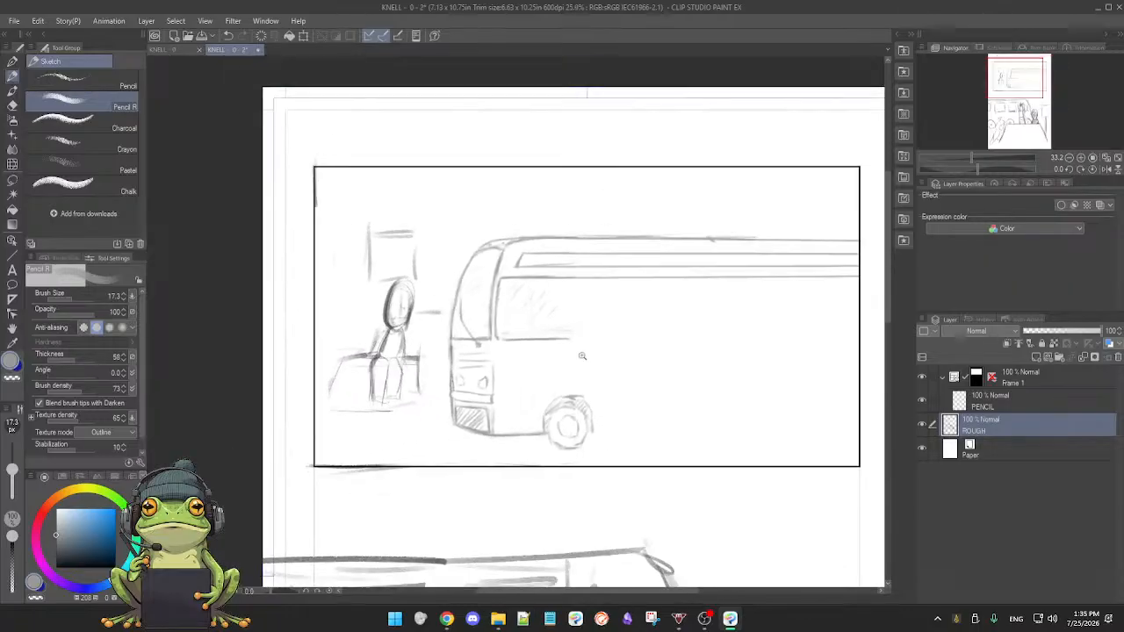
left_click_drag(610, 359, 584, 367)
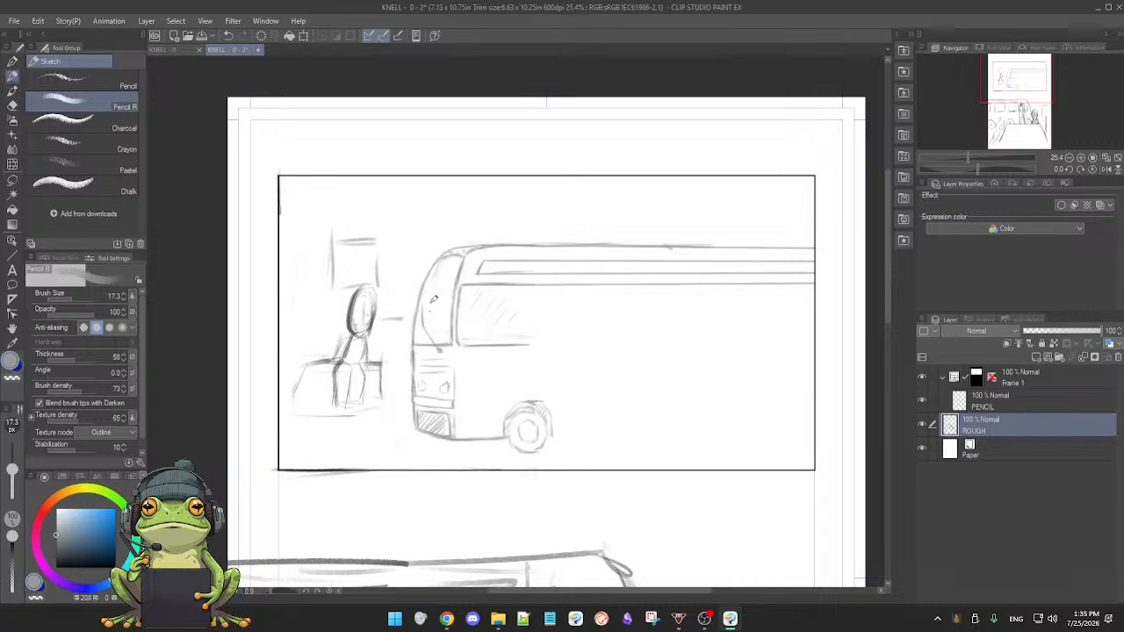
left_click_drag(435, 283, 430, 331)
left_click_drag(566, 353, 563, 357)
key("e")
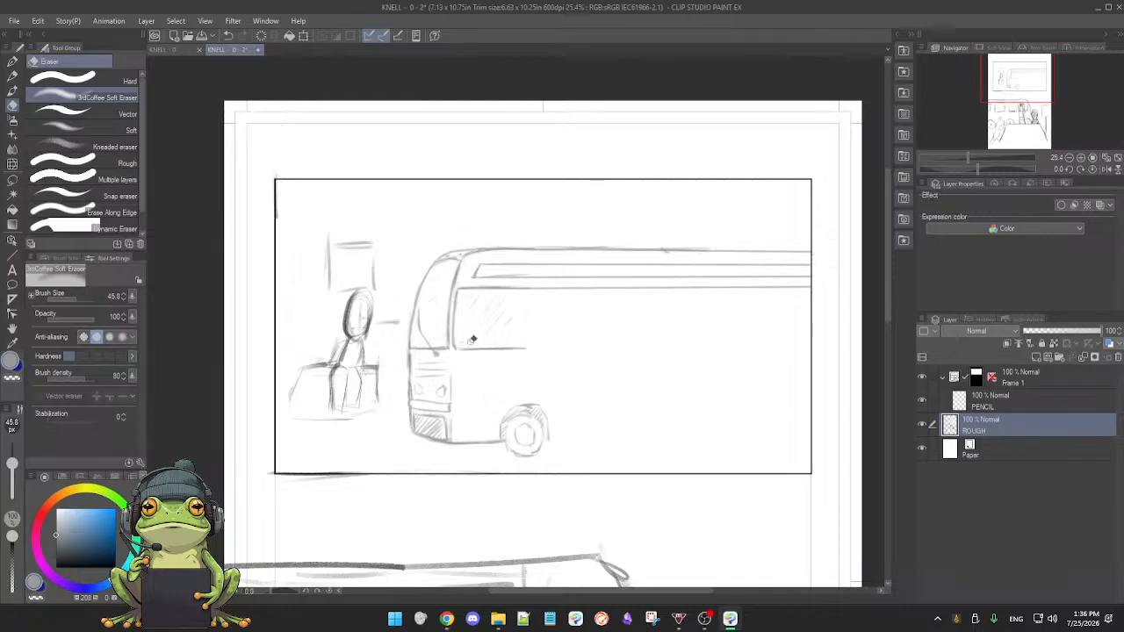
key("p")
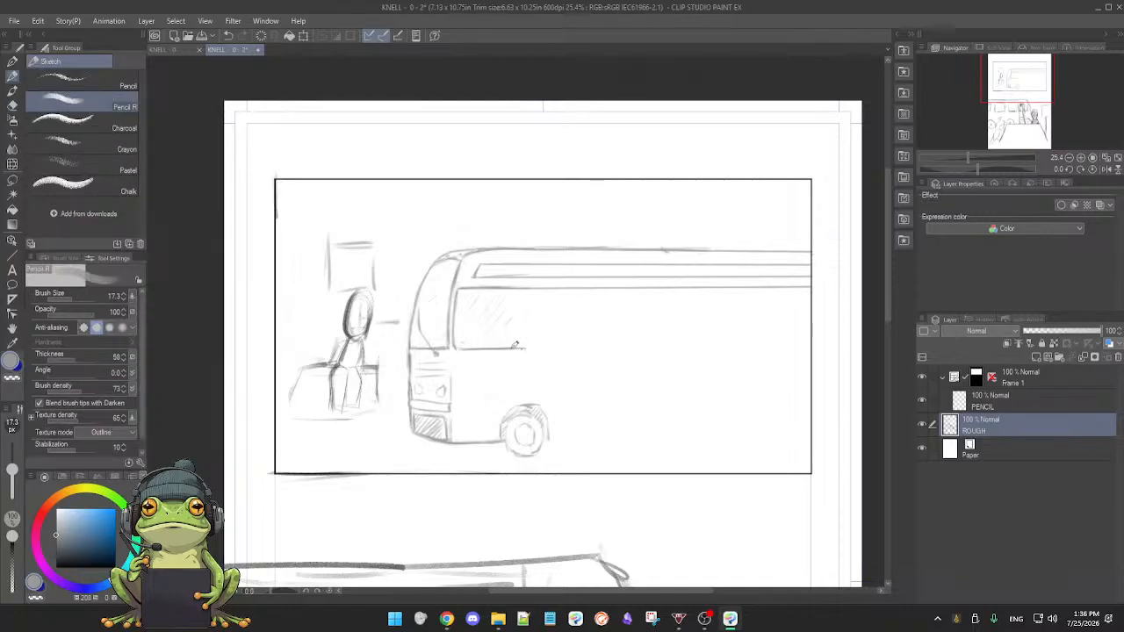
left_click_drag(457, 346, 813, 344)
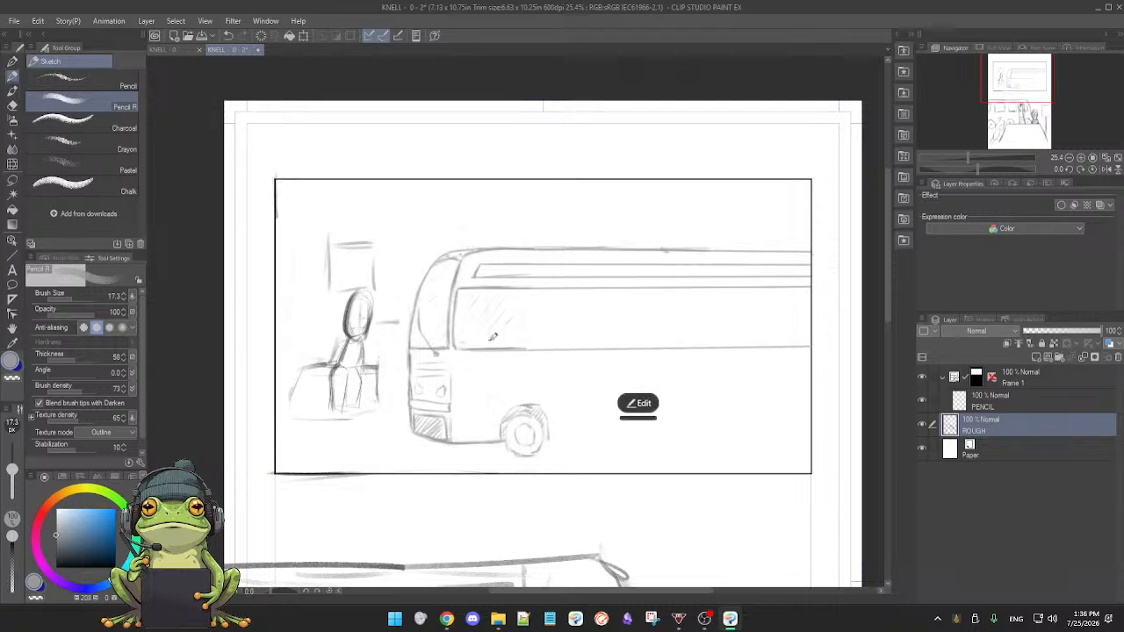
key("e")
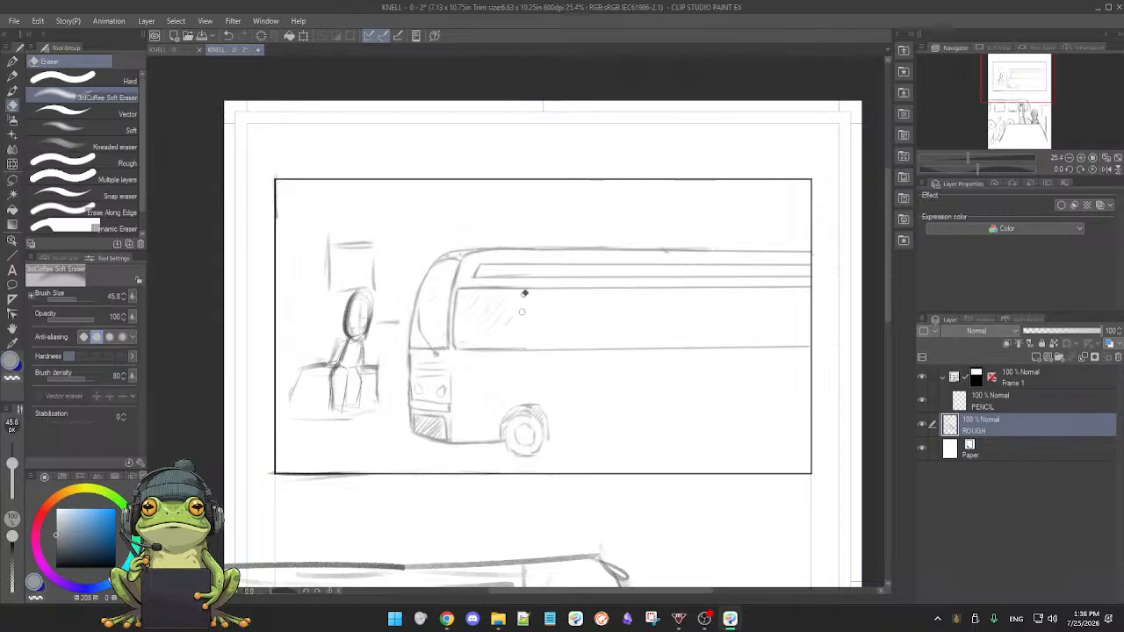
key("p")
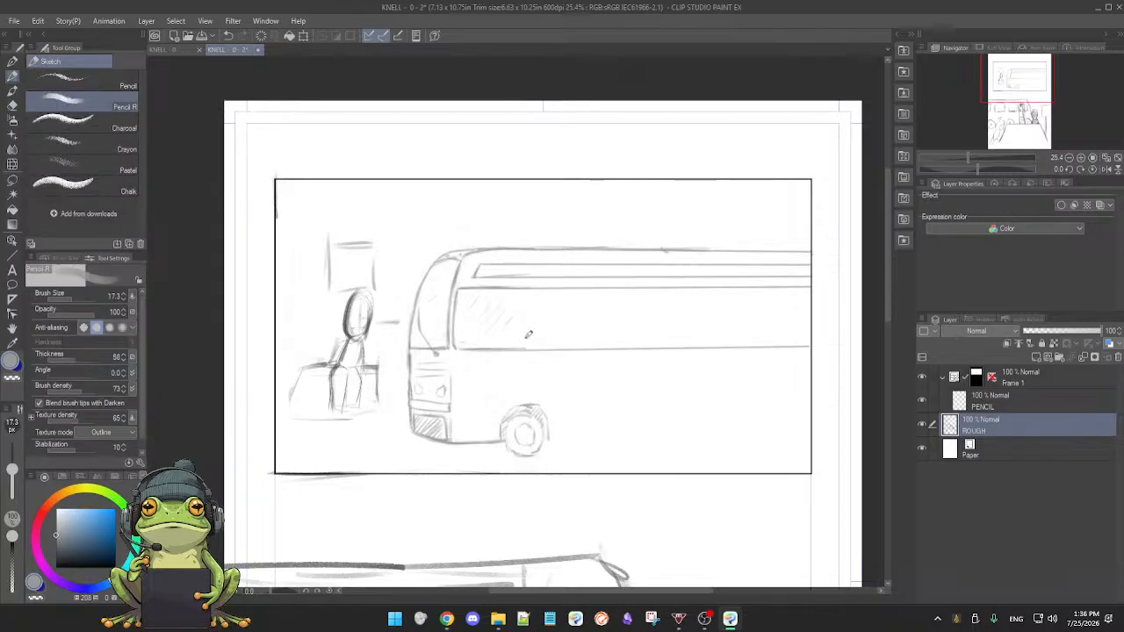
key("e")
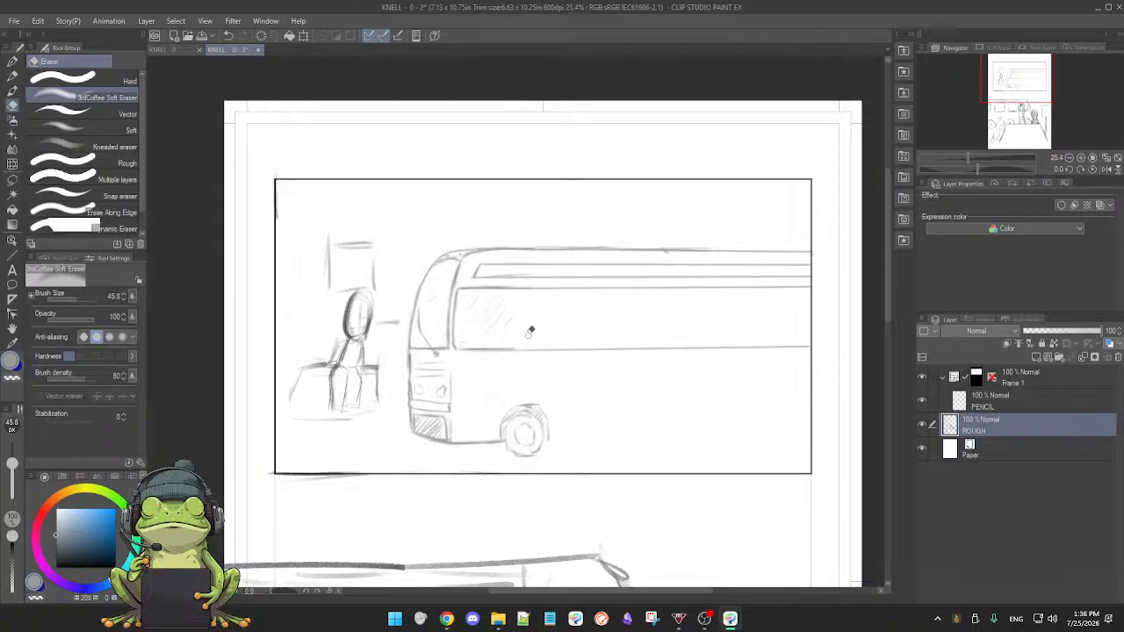
key("p")
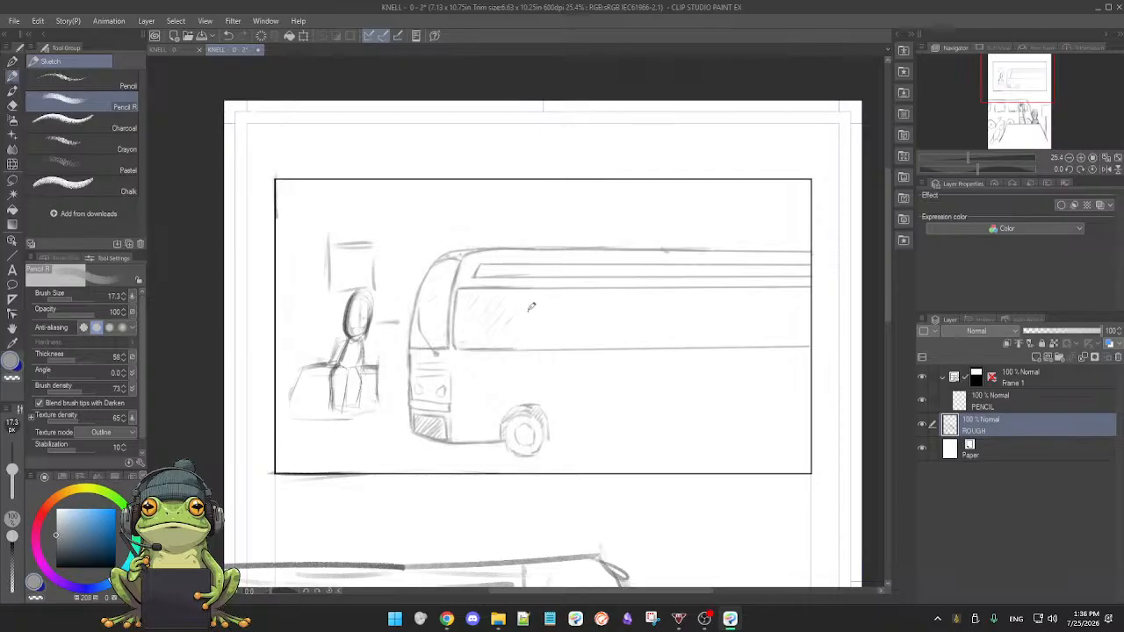
- Try three slanted dividers across the bus's long side window and undo them
left_click_drag(536, 292, 524, 348)
left_click_drag(625, 294, 604, 345)
left_click_drag(716, 289, 698, 343)
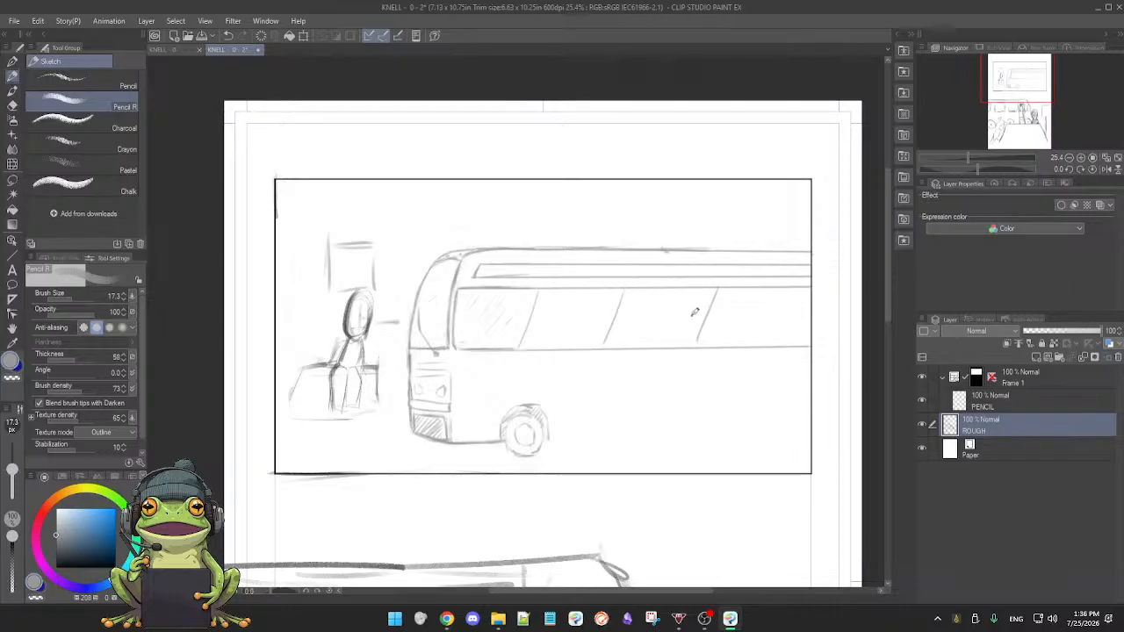
key("ctrl+z")
key("ctrl+z")
key("ctrl+z")
key("ctrl+z")
- Erase the stray tick on the roofline and redraw the side window's front edge as a slanted line, removing the old upright edge
key("e")
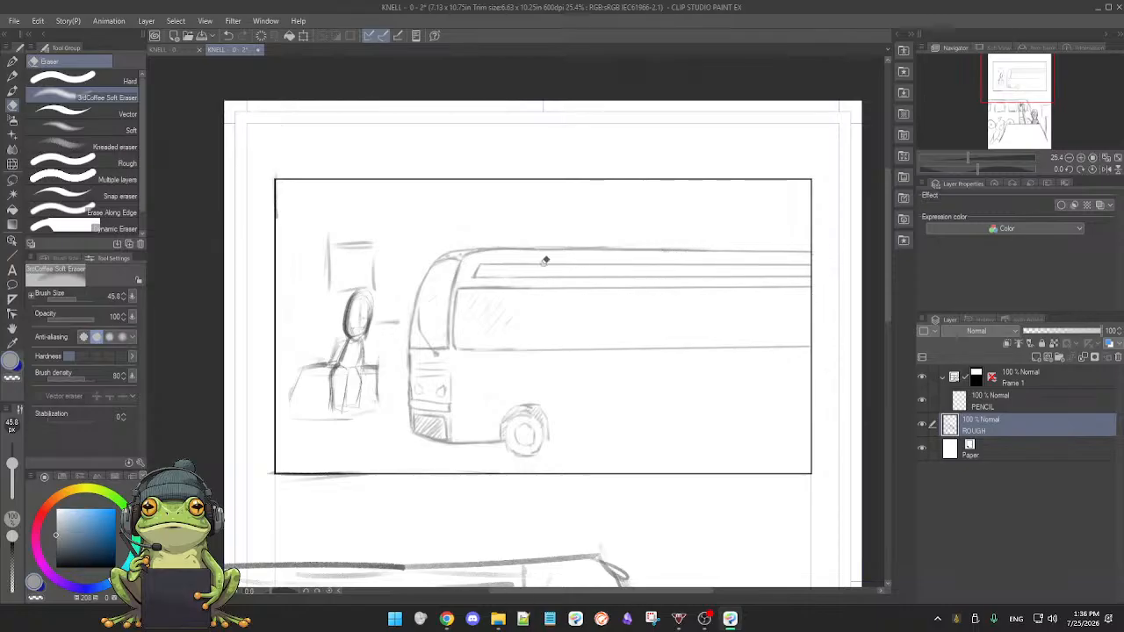
key("p")
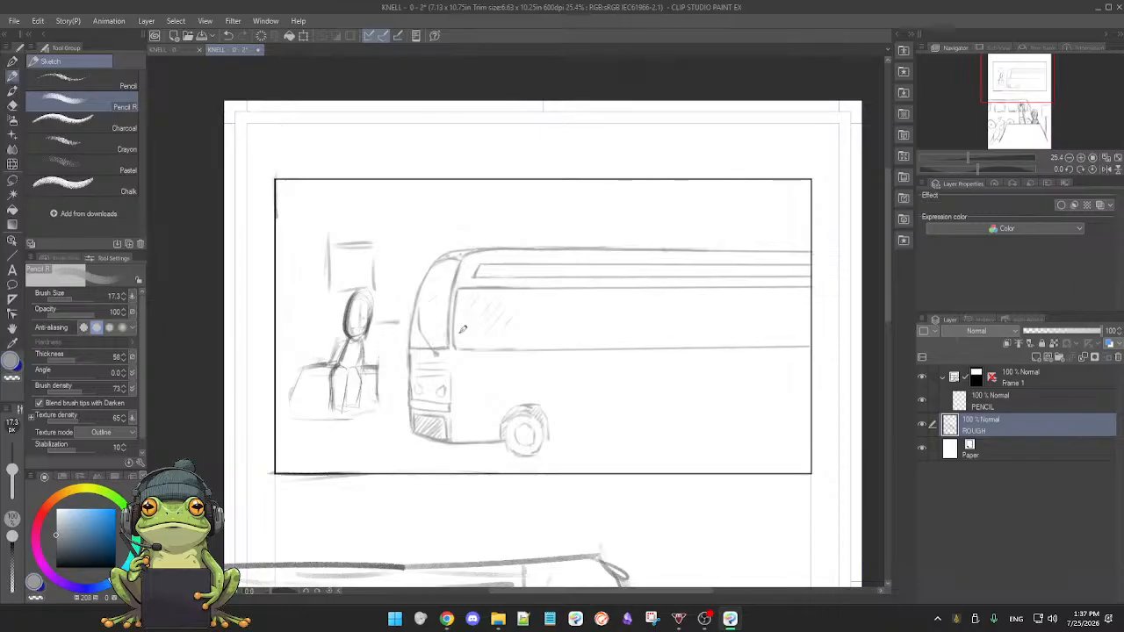
left_click_drag(478, 291, 458, 344)
key("e")
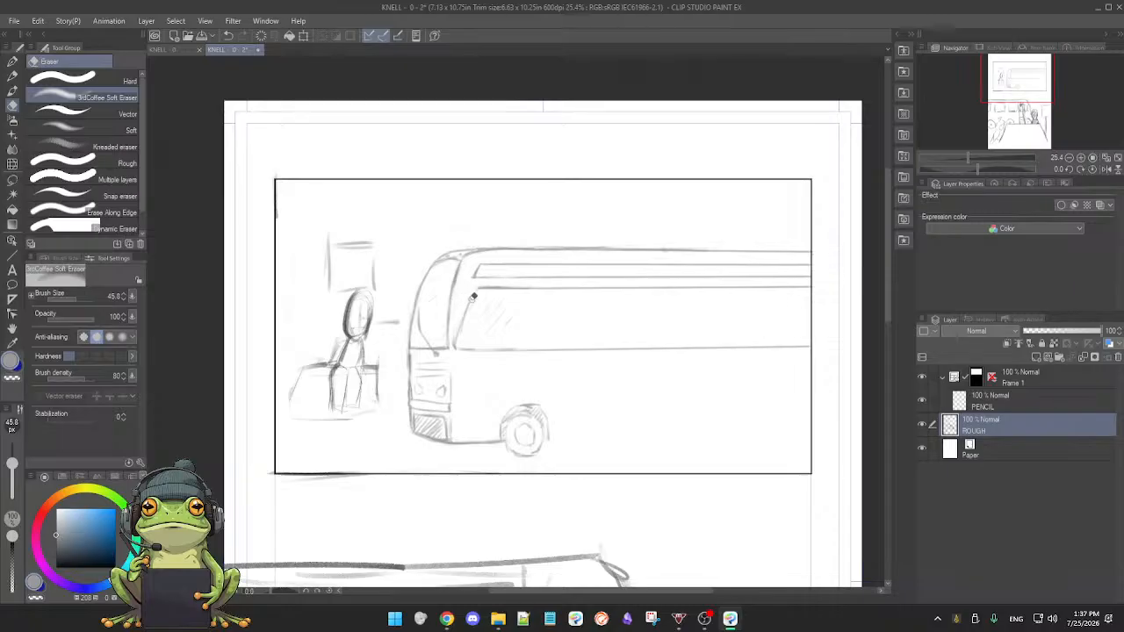
- Redraw the windshield's rear edge with the pencil and erase the doubled rough strokes along the pillar beside the side window
key("p")
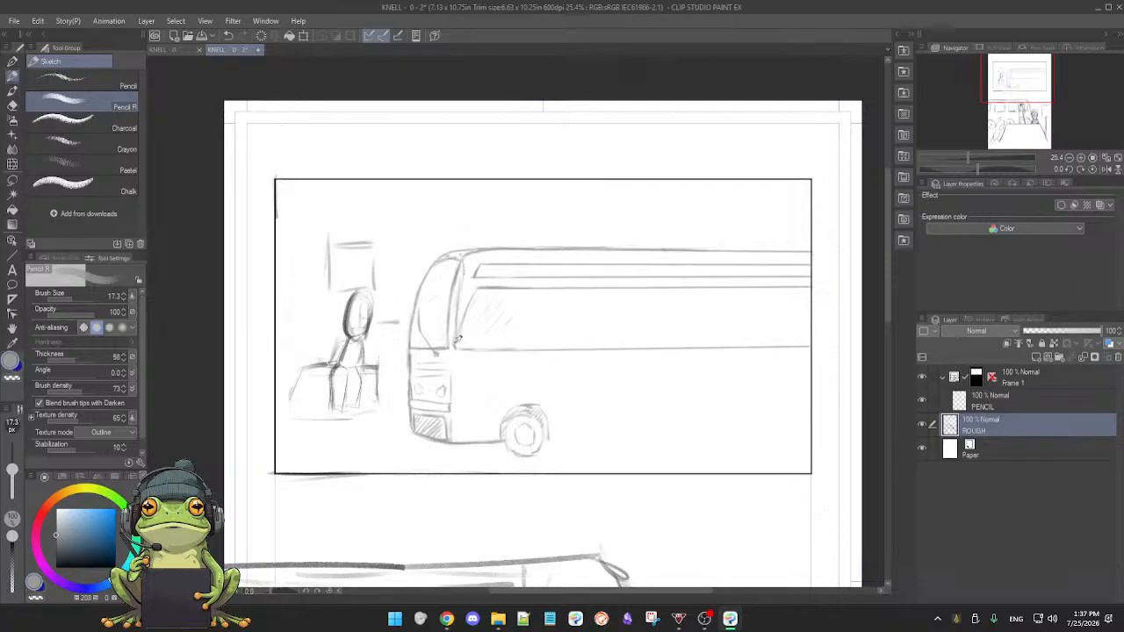
key("e")
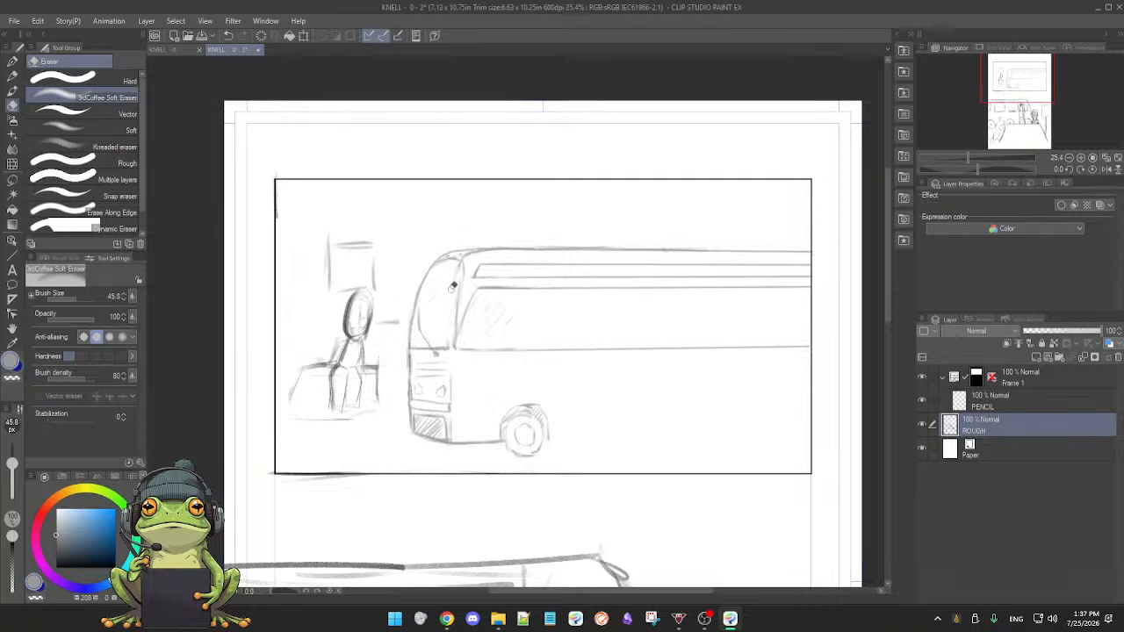
key("p")
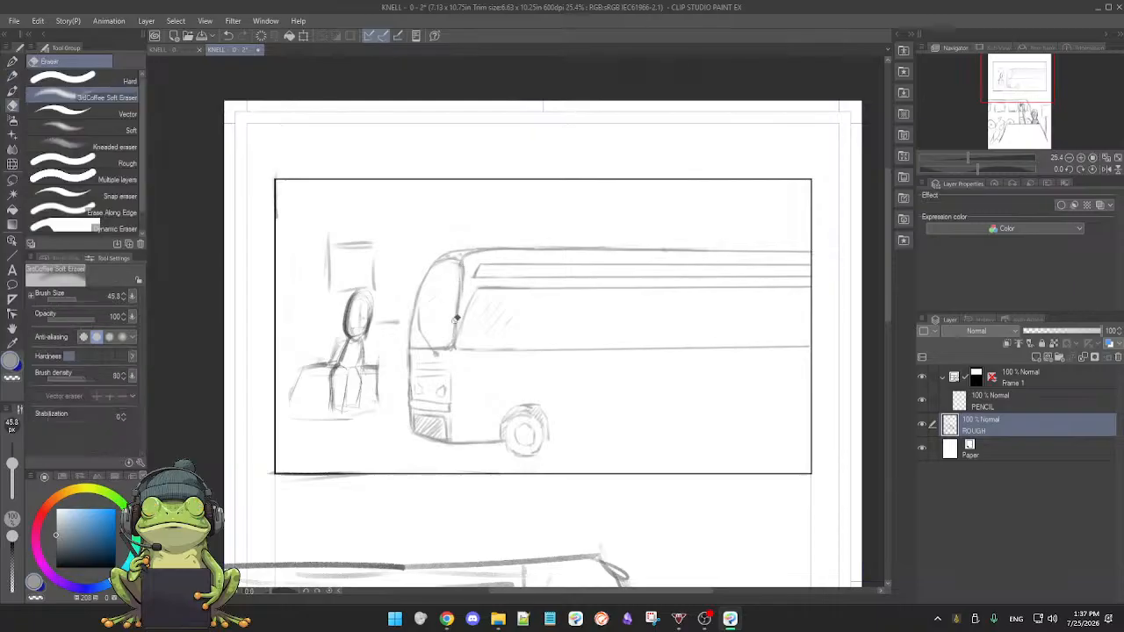
left_click_drag(455, 309, 449, 344)
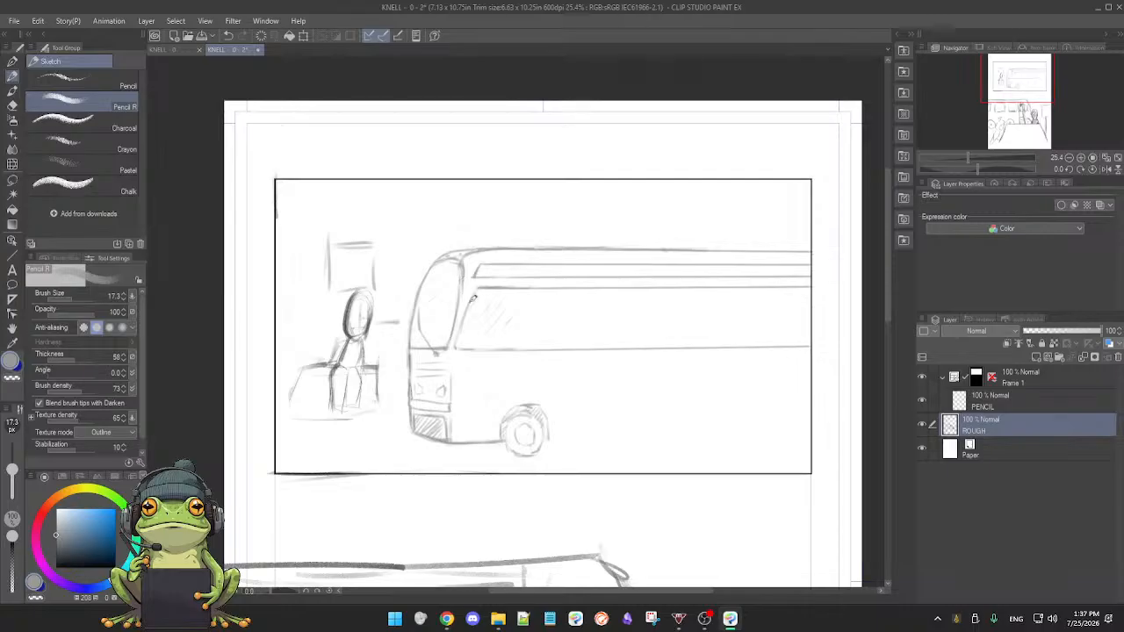
key("e")
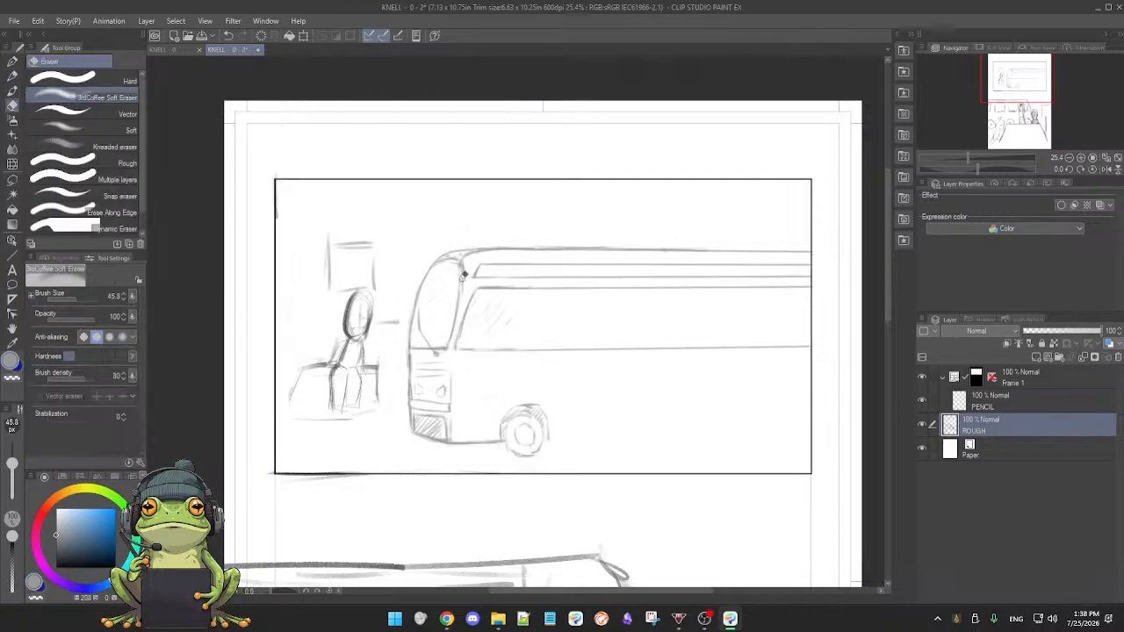
- Add an upright double-line divider behind the bus's hatched front side window and tidy the roof's front corner
key("p")
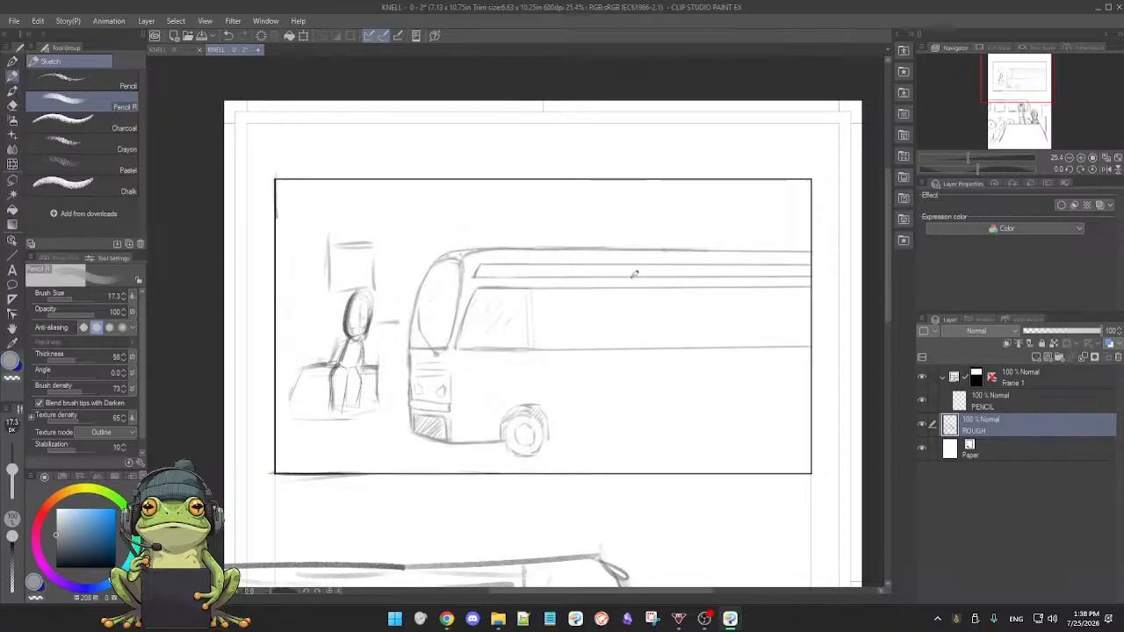
key("e")
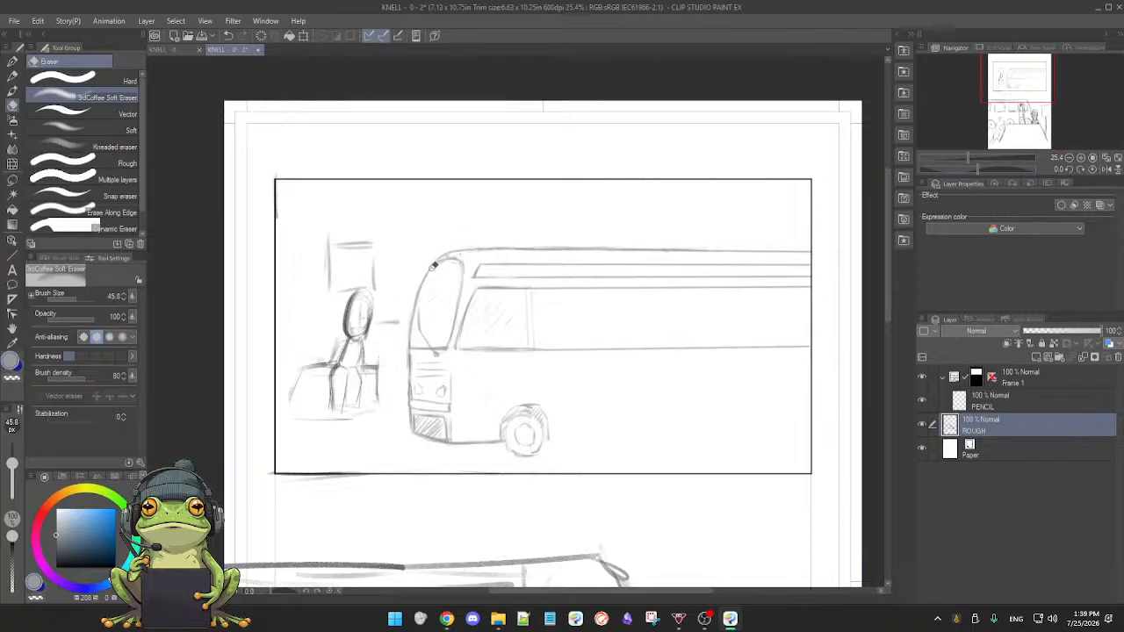
key("p")
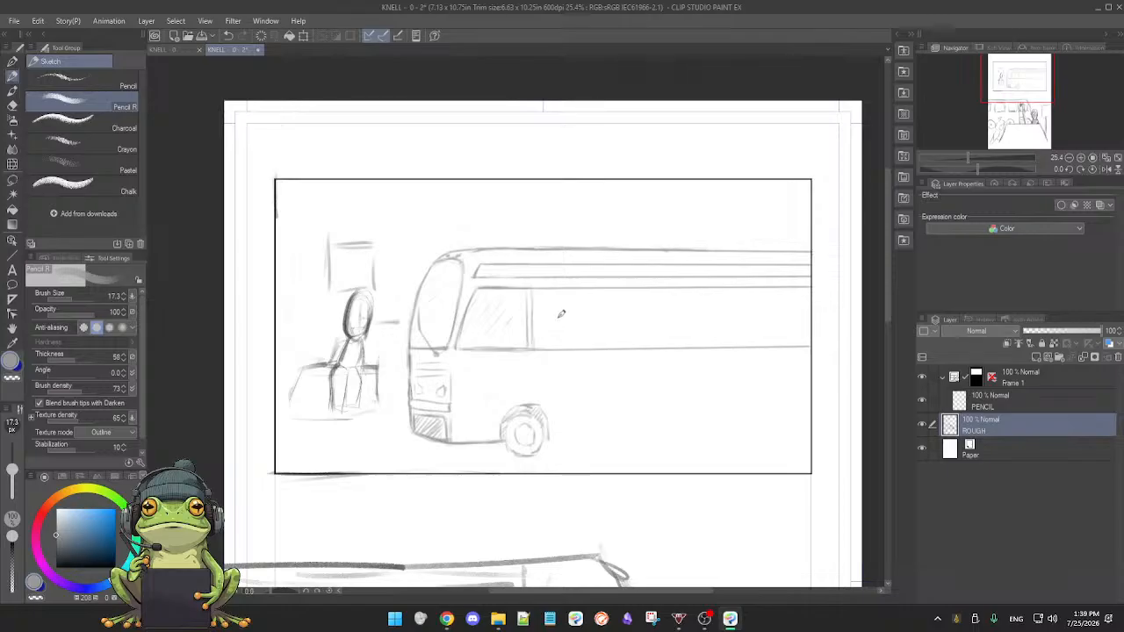
- Draw the bus's lower body edge past the front wheel to the panel's far edge, and clean up the wheel and its arch
left_click_drag(460, 438, 505, 436)
left_click_drag(553, 435, 809, 433)
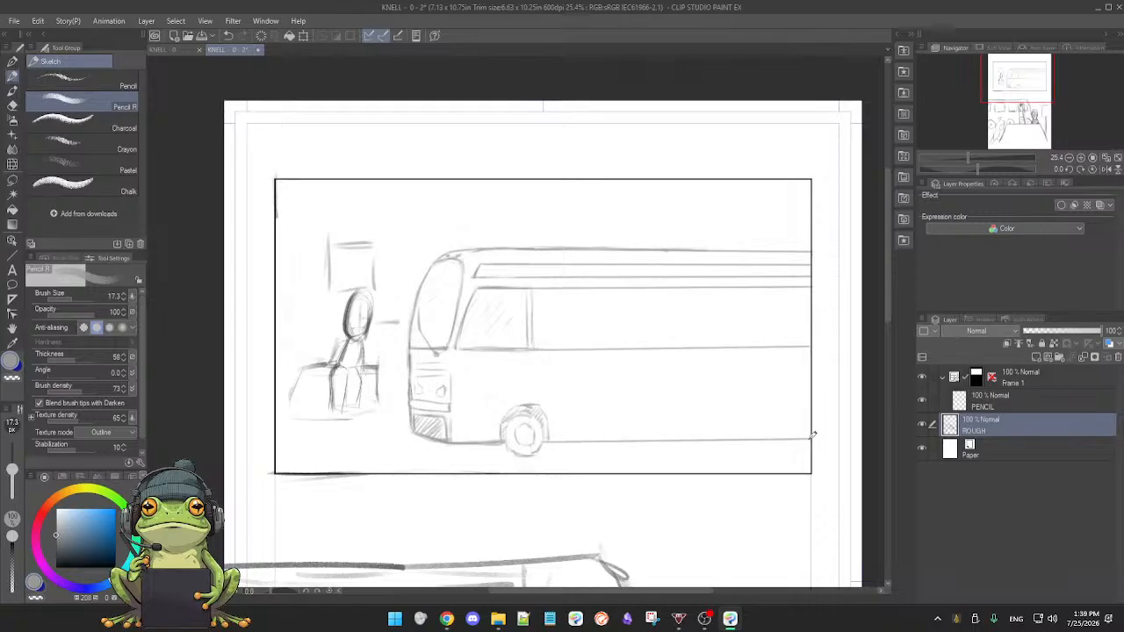
left_click_drag(810, 438, 811, 437)
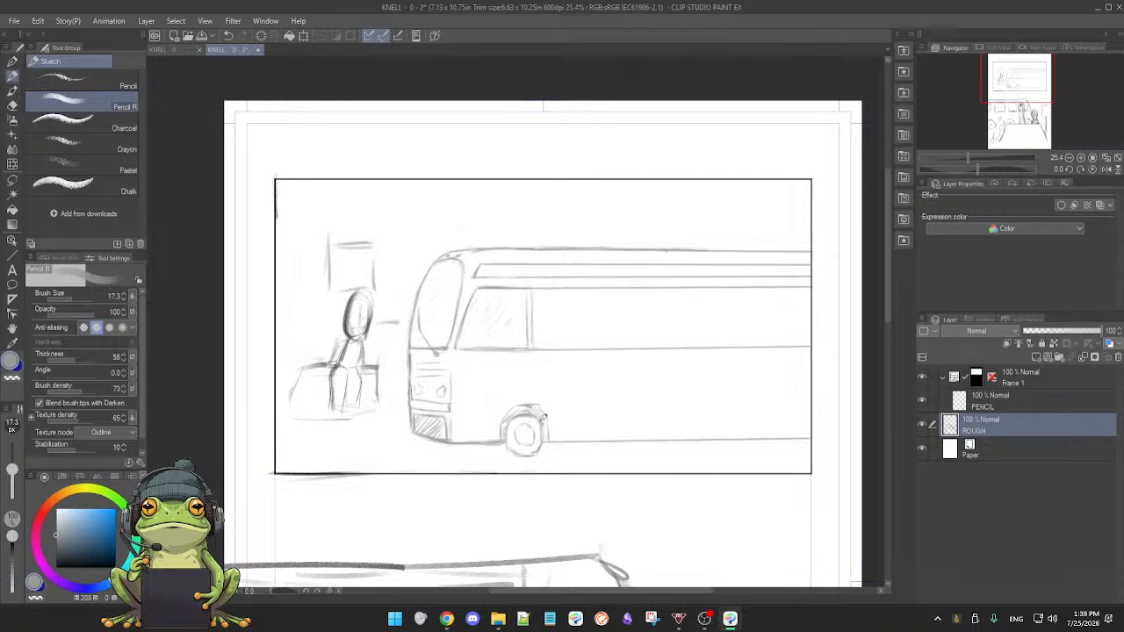
key("e")
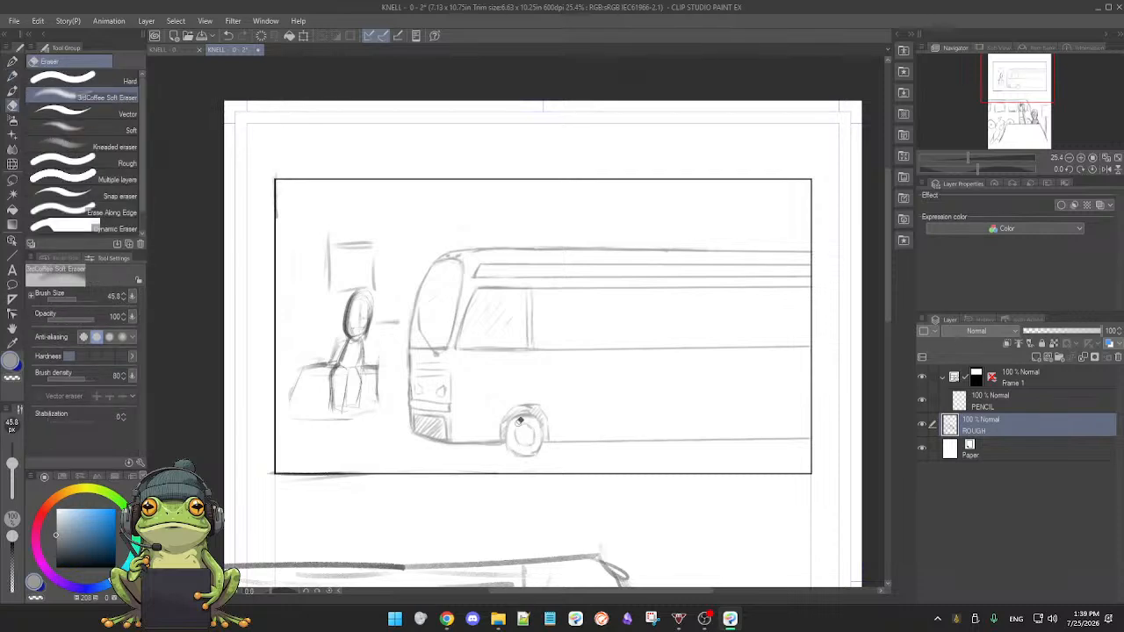
key("p")
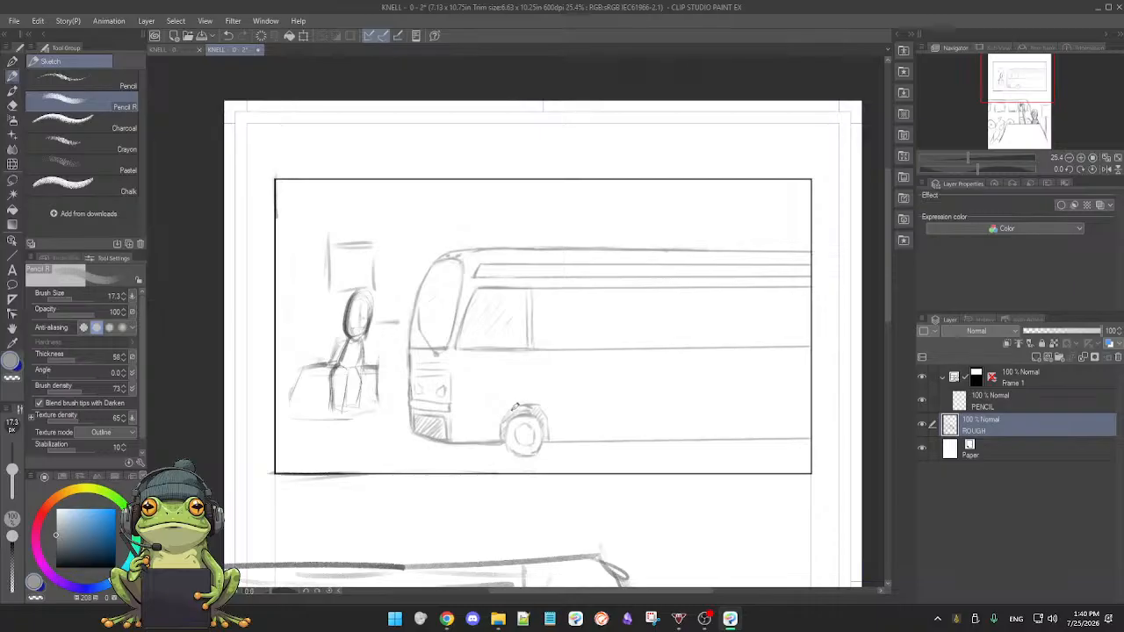
- Lasso the bus's front wheel with its arch, shift it farther back along the body, and scale it to 147% width and 140% height
key("m")
mouse_move(493, 391)
left_mouse_down()
mouse_move(489, 460)
mouse_move(602, 453)
mouse_move(586, 386)
mouse_move(524, 368)
mouse_move(494, 379)
left_mouse_up()
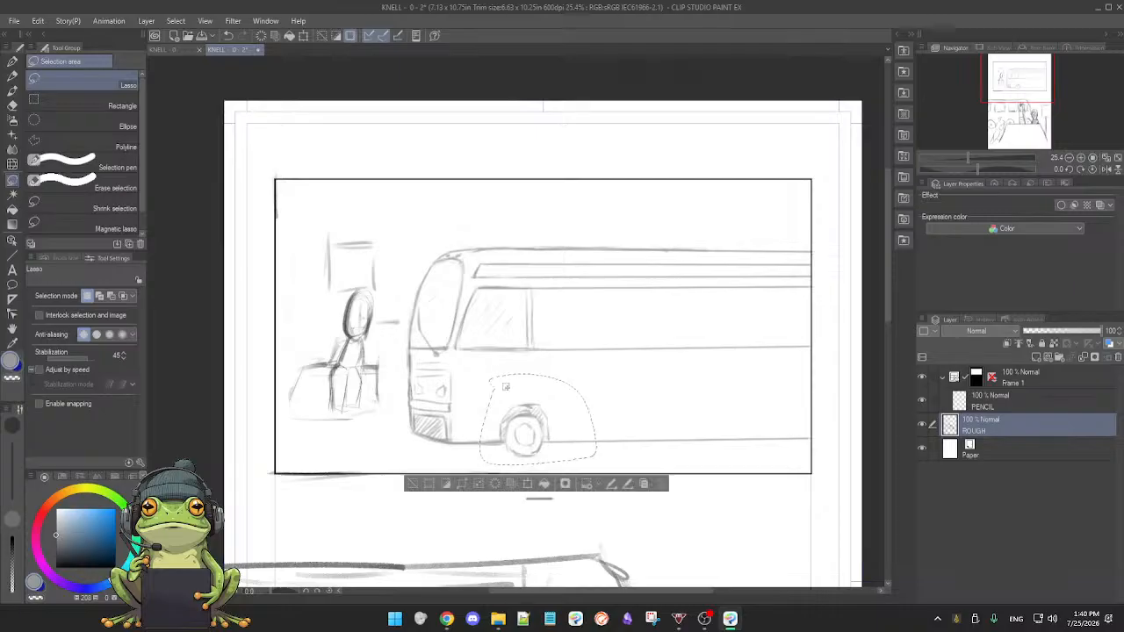
key("p")
left_click_drag(579, 461, 612, 453)
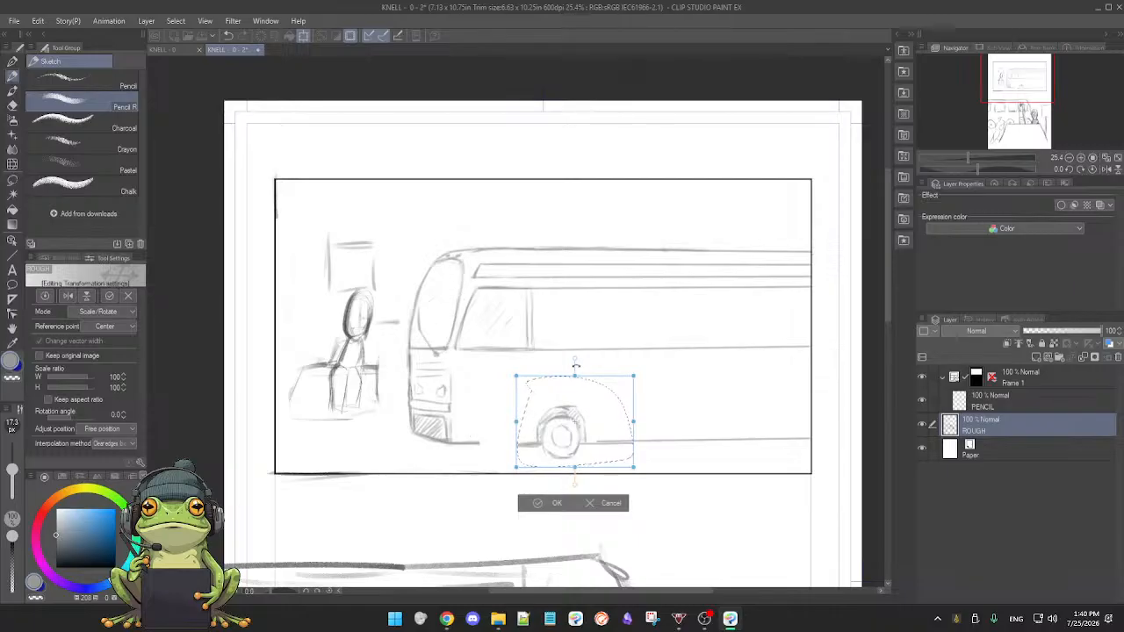
left_click_drag(597, 416, 603, 413)
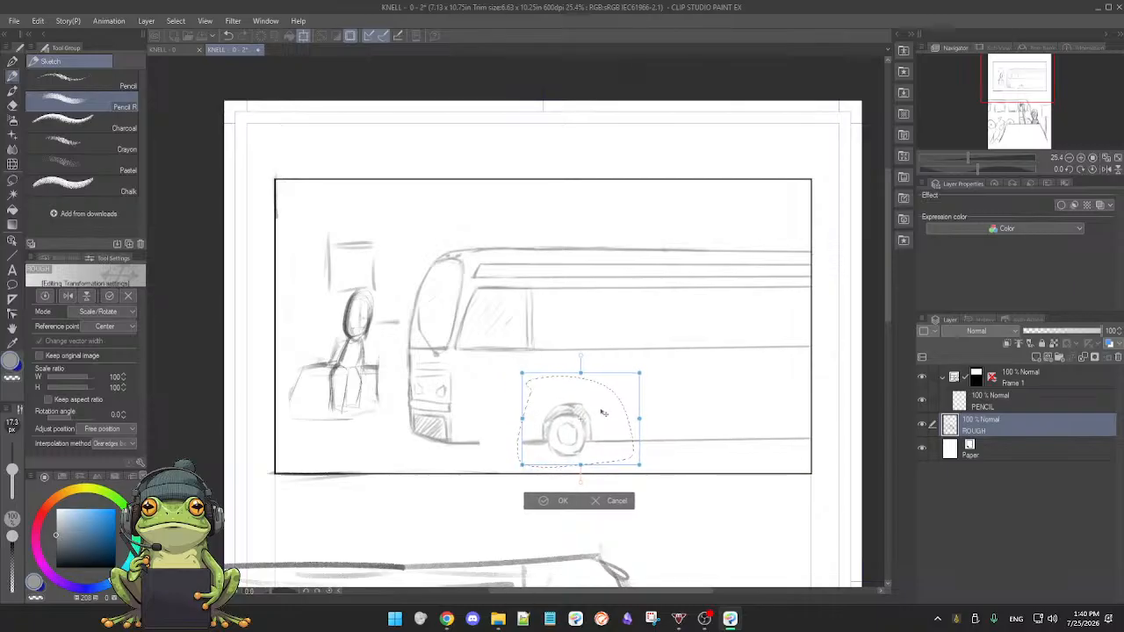
mouse_move(639, 373)
left_mouse_down()
mouse_move(673, 354)
mouse_move(646, 392)
left_mouse_up()
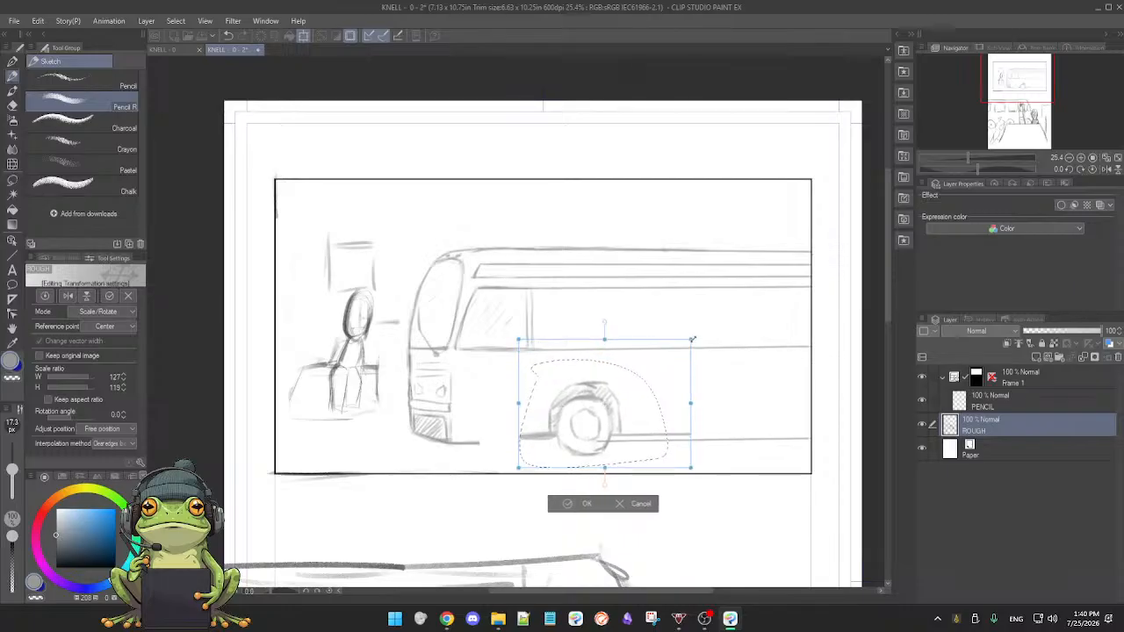
left_click_drag(663, 381, 656, 387)
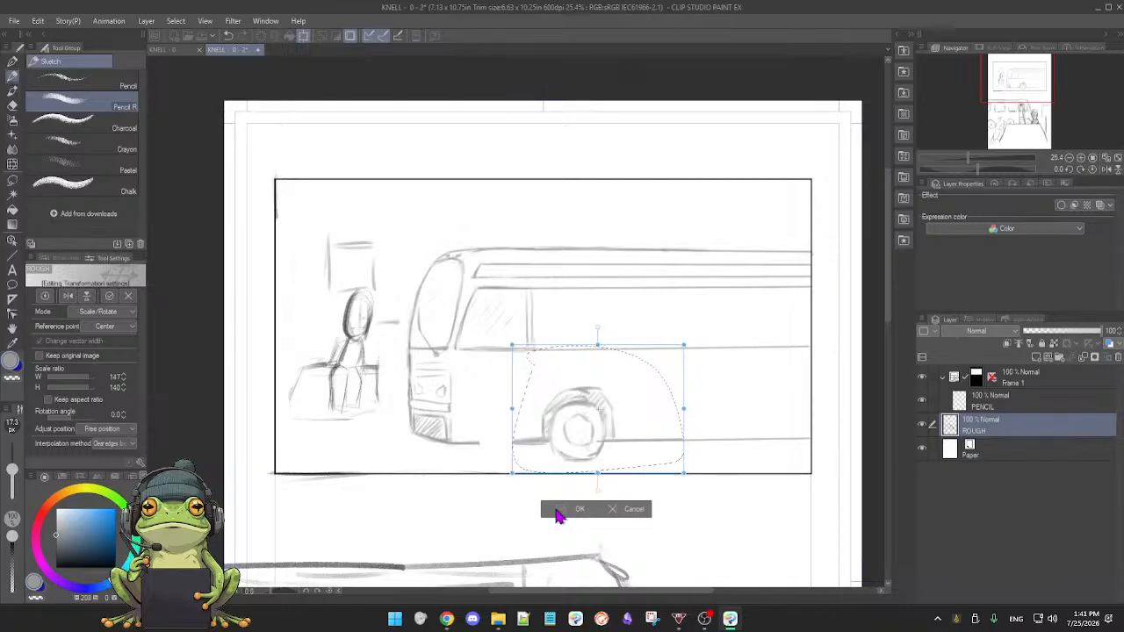
left_click(558, 509)
left_click(471, 492)
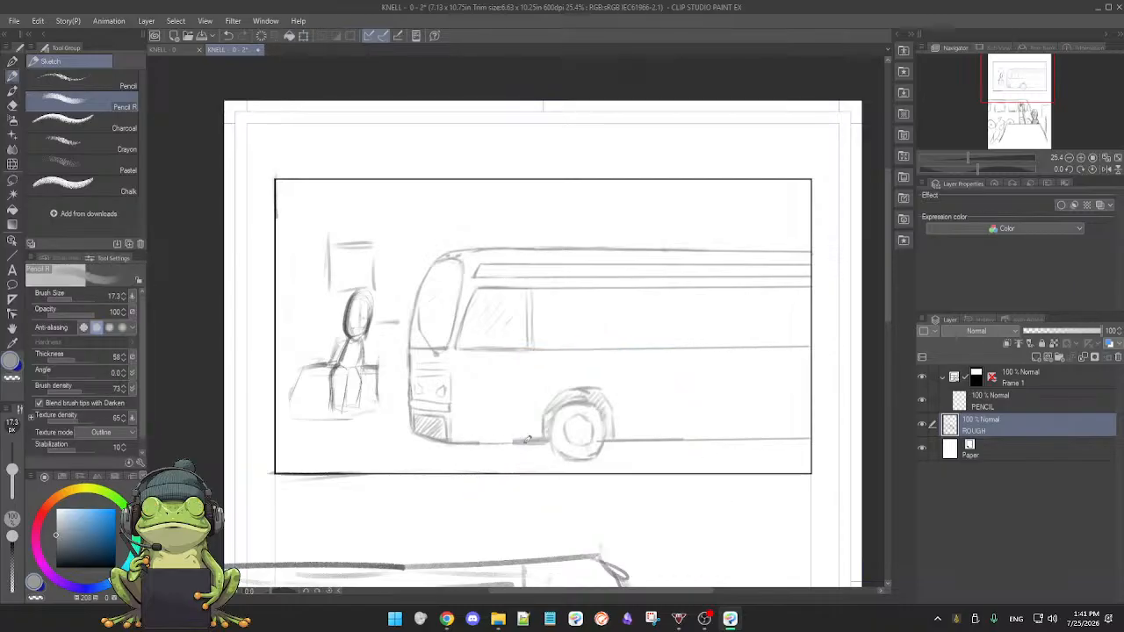
- Clean up the bus's lower body line where it meets the front wheel on both sides
key("e")
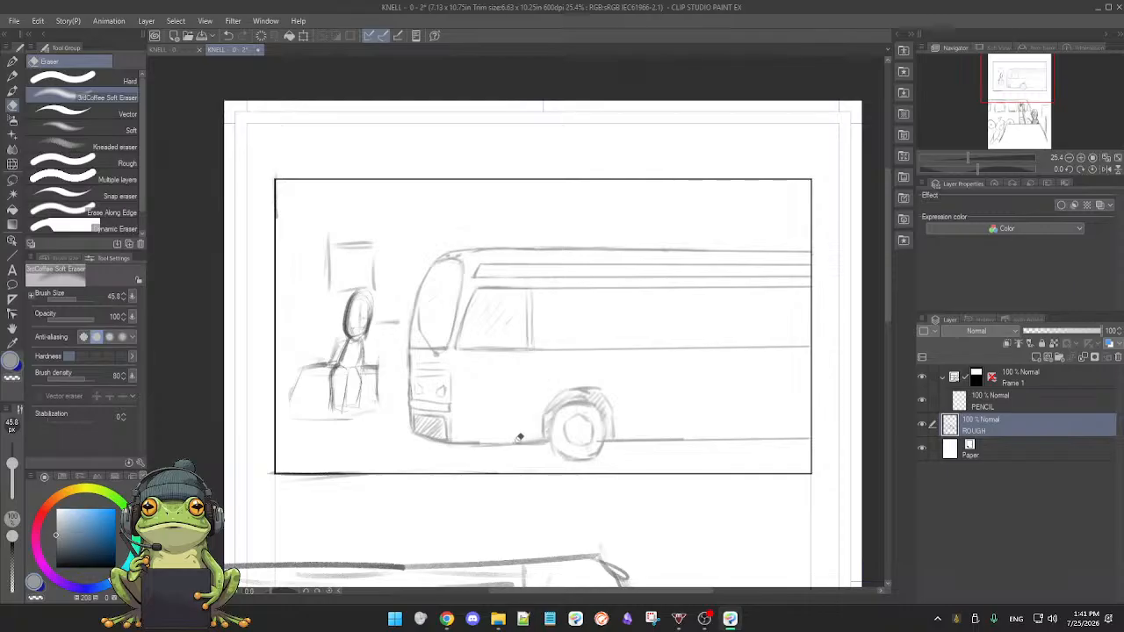
key("p")
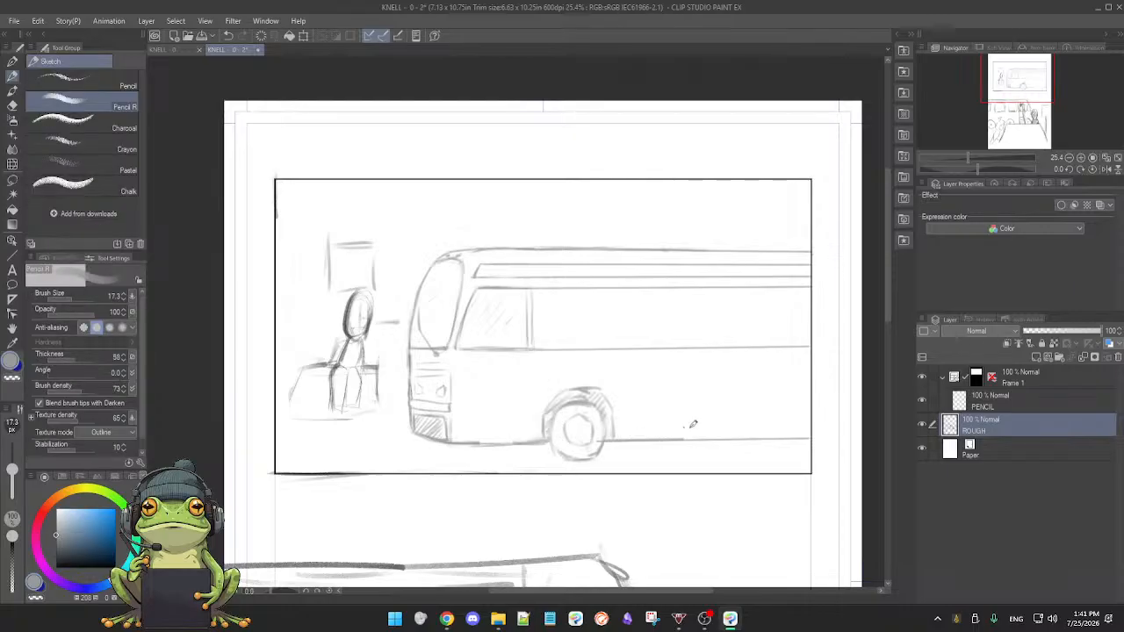
key("e")
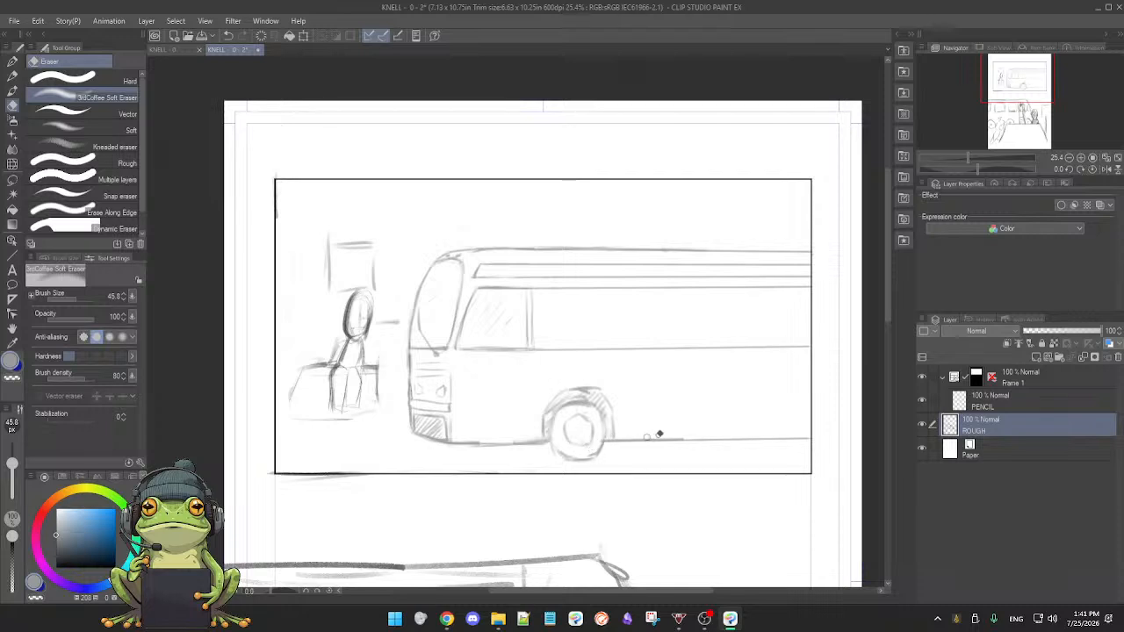
- Sketch the rear wheel arch and a rear wheel with its hub near the panel's far edge, erasing the body line crossing the tire
key("p")
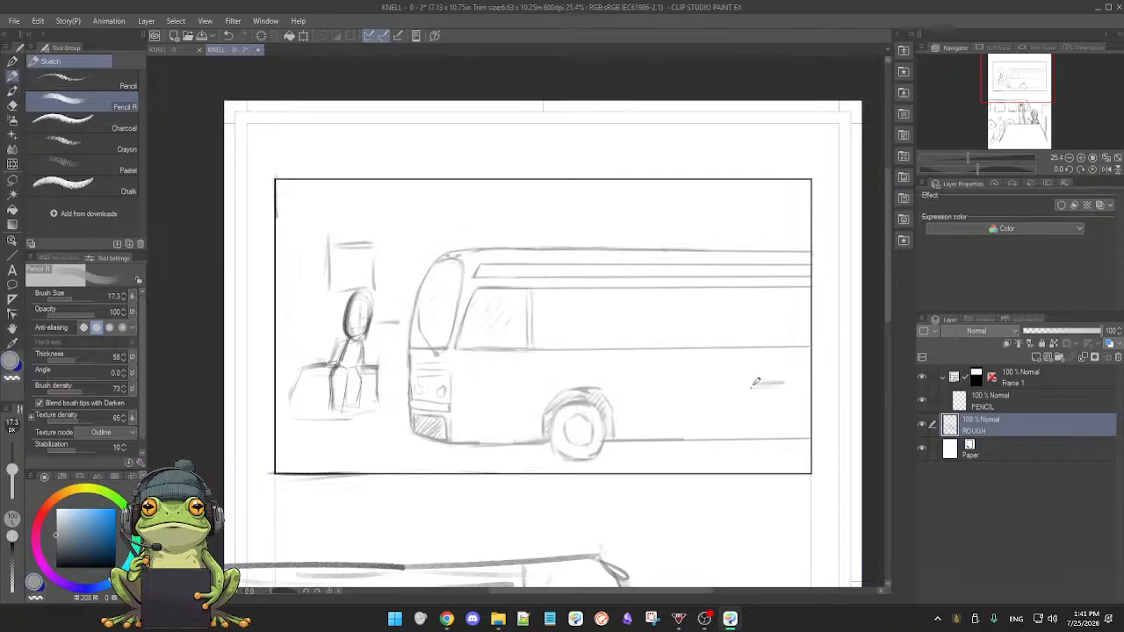
left_click_drag(742, 399, 741, 437)
left_click_drag(800, 397, 801, 435)
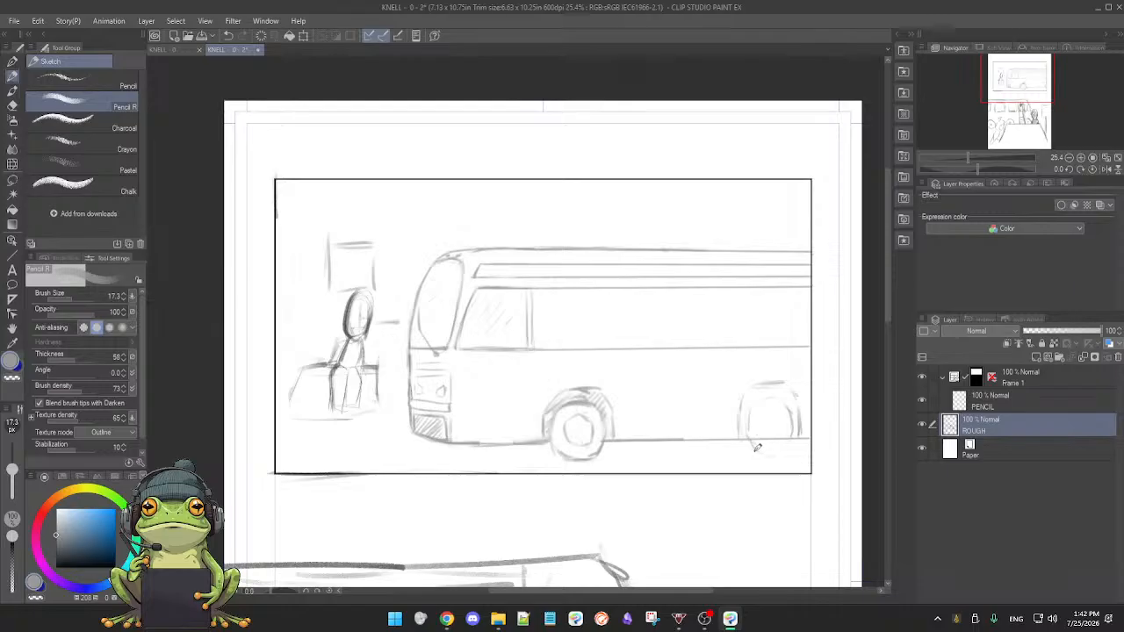
key("e")
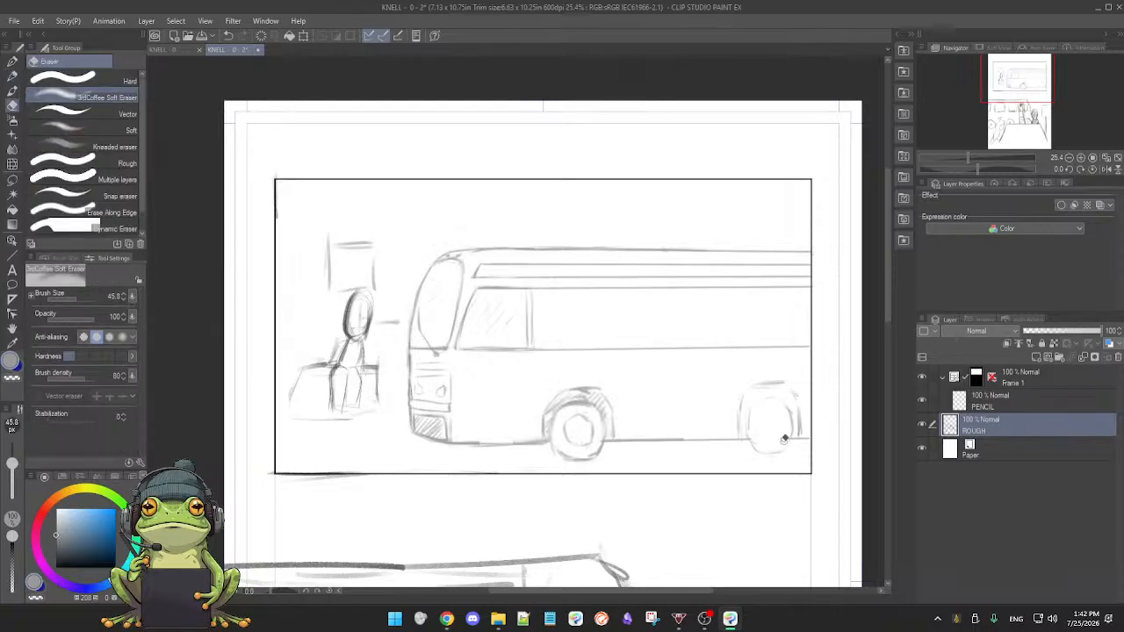
key("p")
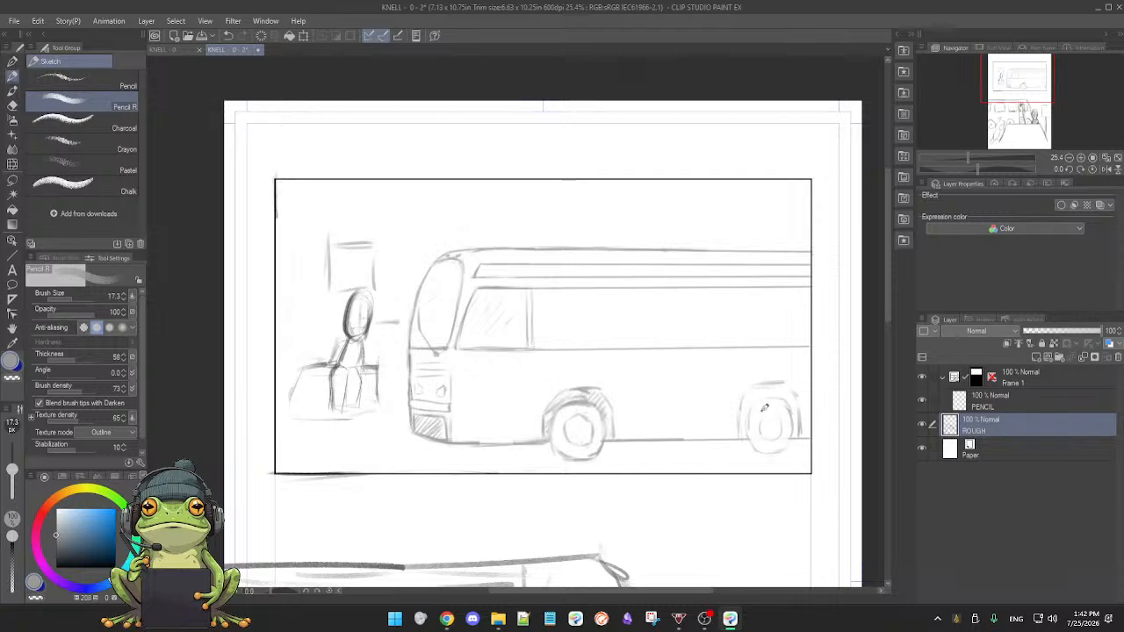
- Lasso the rear wheel, scale it to 111% width and 103% height, and nudge it into place under its arch
key("m")
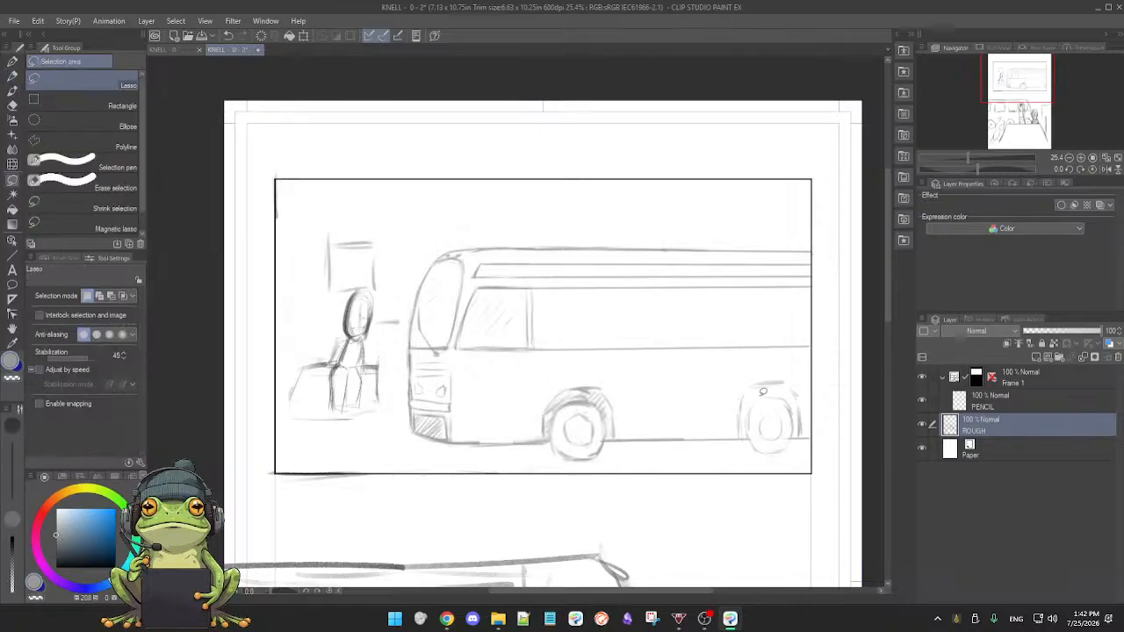
left_click_drag(760, 390, 747, 411)
mouse_move(764, 457)
left_mouse_down()
mouse_move(798, 445)
mouse_move(798, 426)
left_mouse_up()
key("p")
left_click(743, 485)
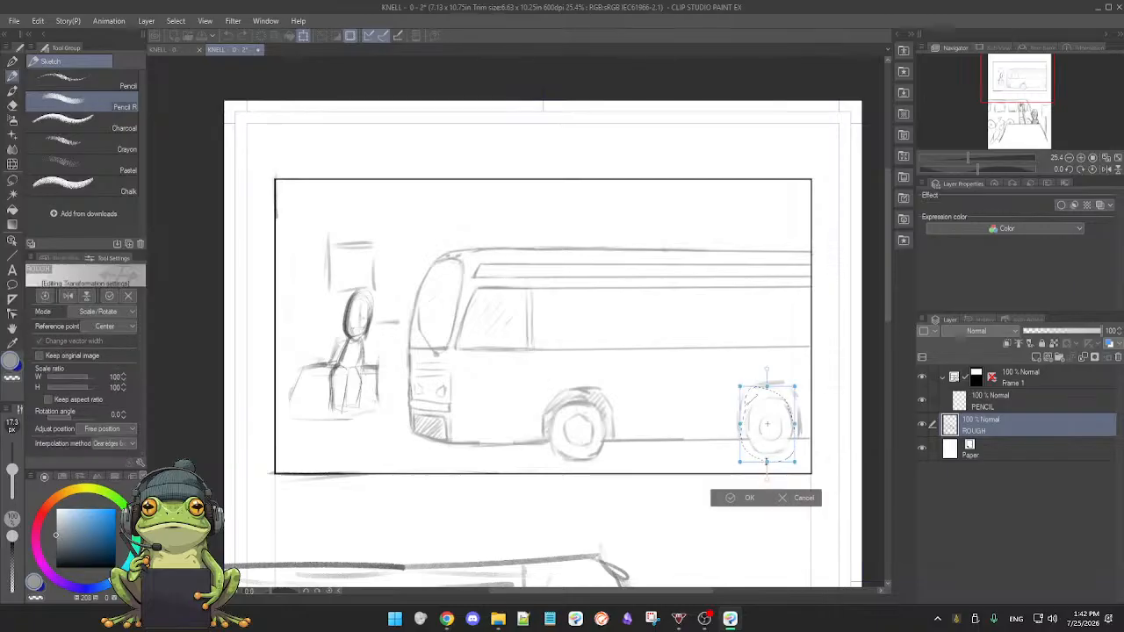
left_click_drag(794, 386, 799, 382)
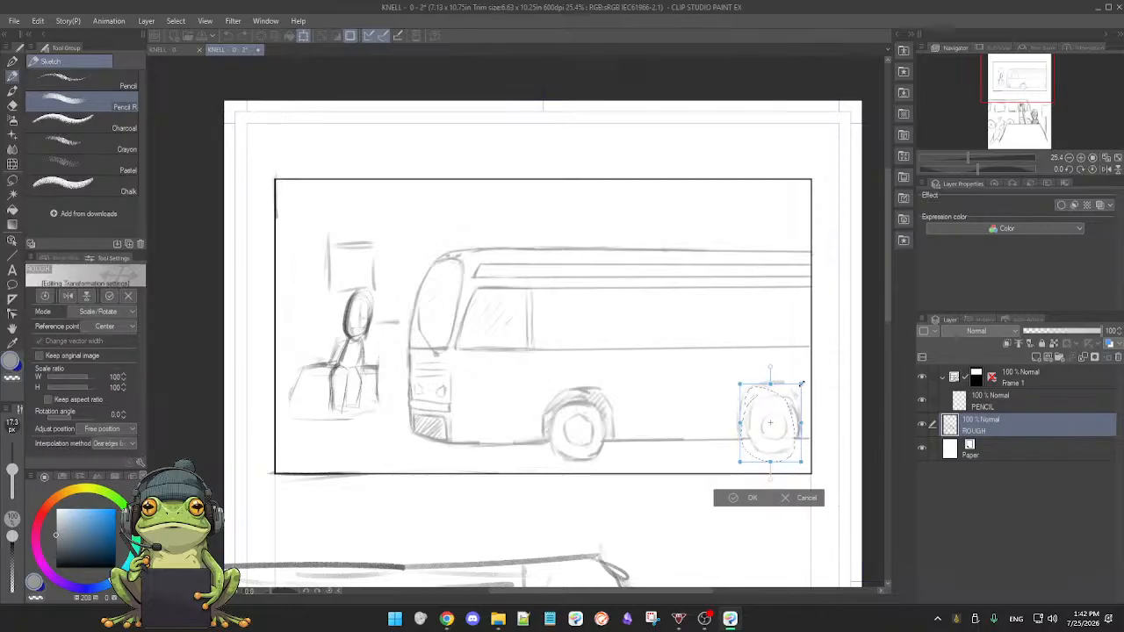
left_click_drag(767, 436, 765, 437)
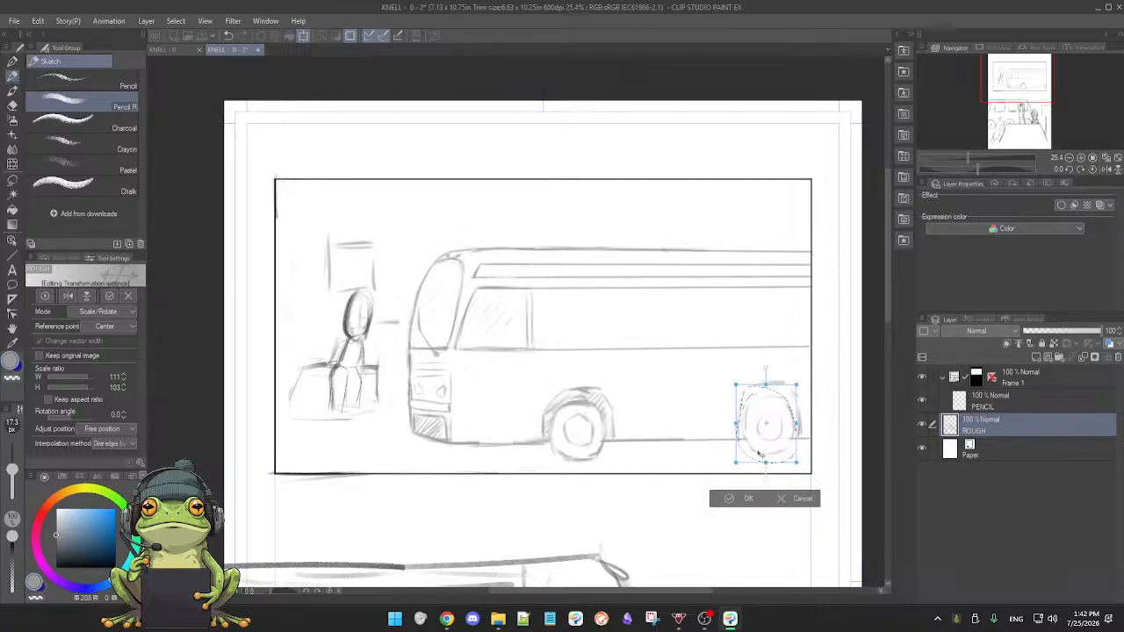
left_click(729, 503)
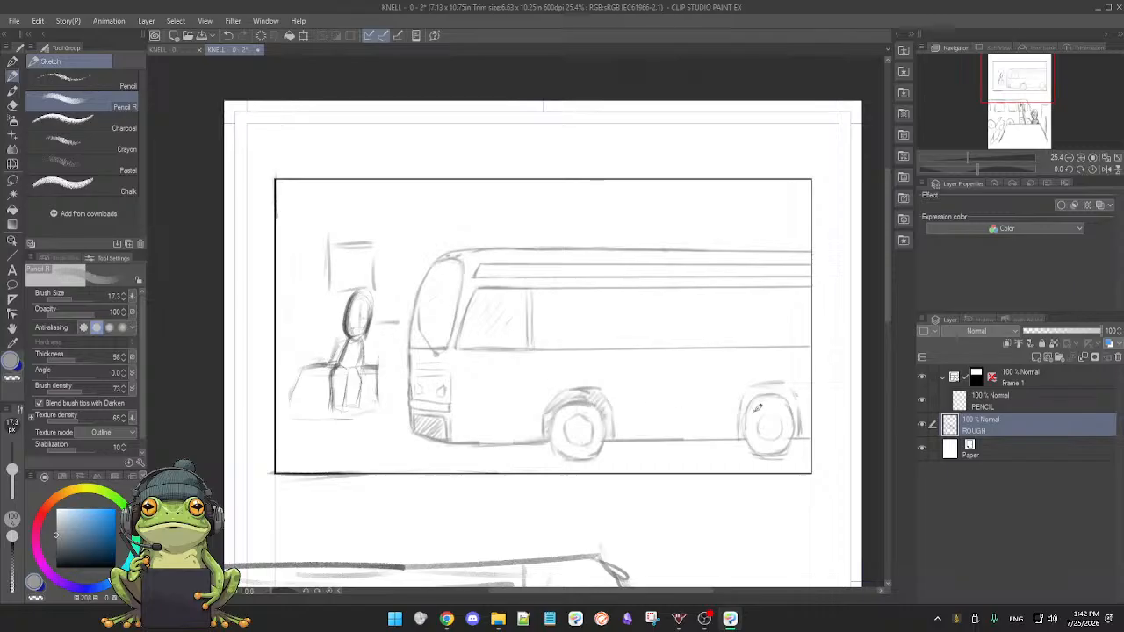
- Redraw the bus's rear wheel outline and the near side of its arch, erasing stray lines around the tire
key("e")
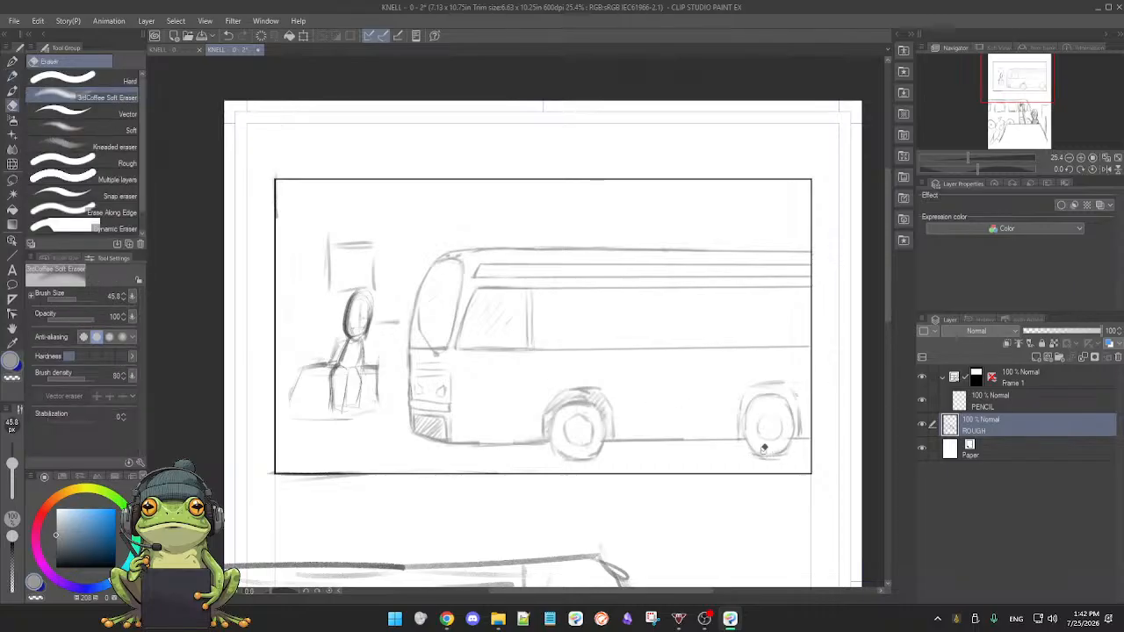
key("p")
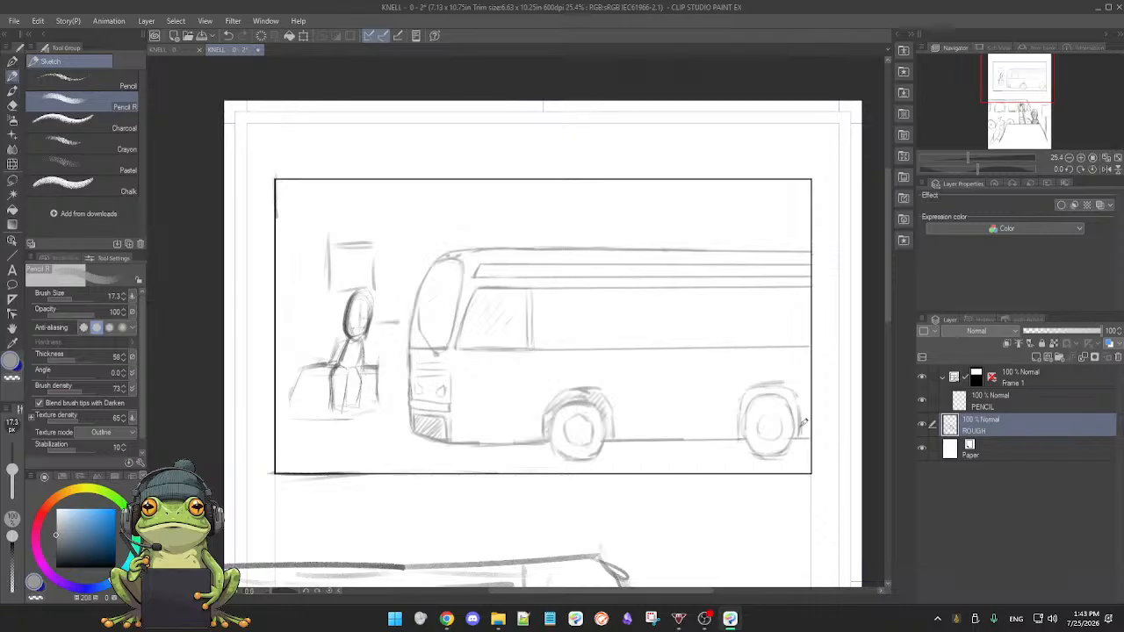
key("e")
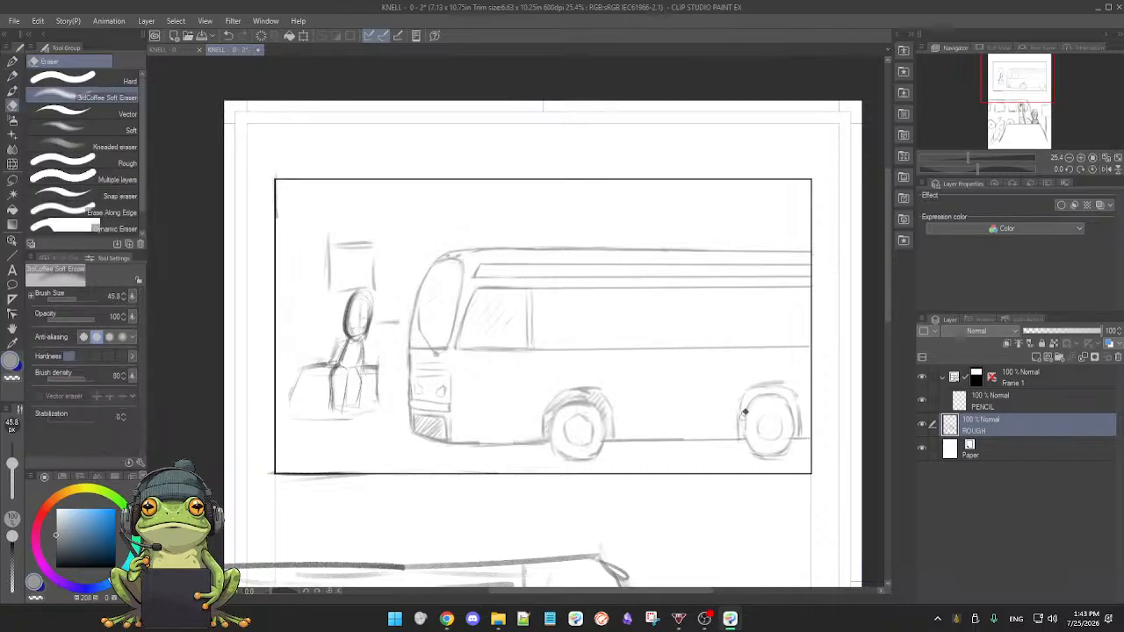
key("p")
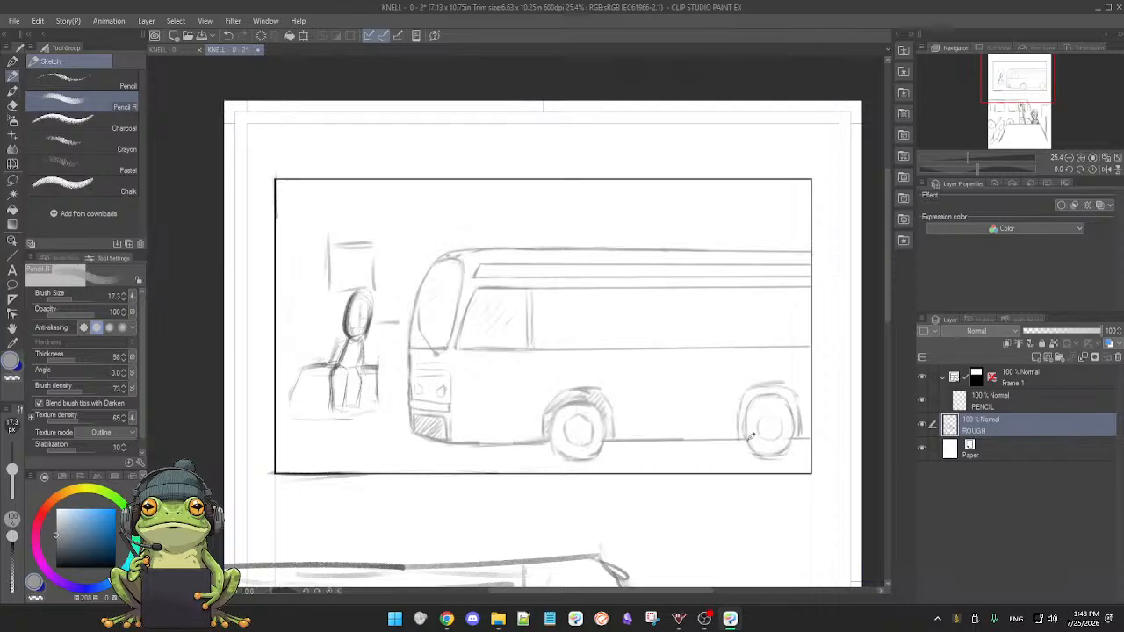
left_click_drag(746, 396, 741, 422)
key("e")
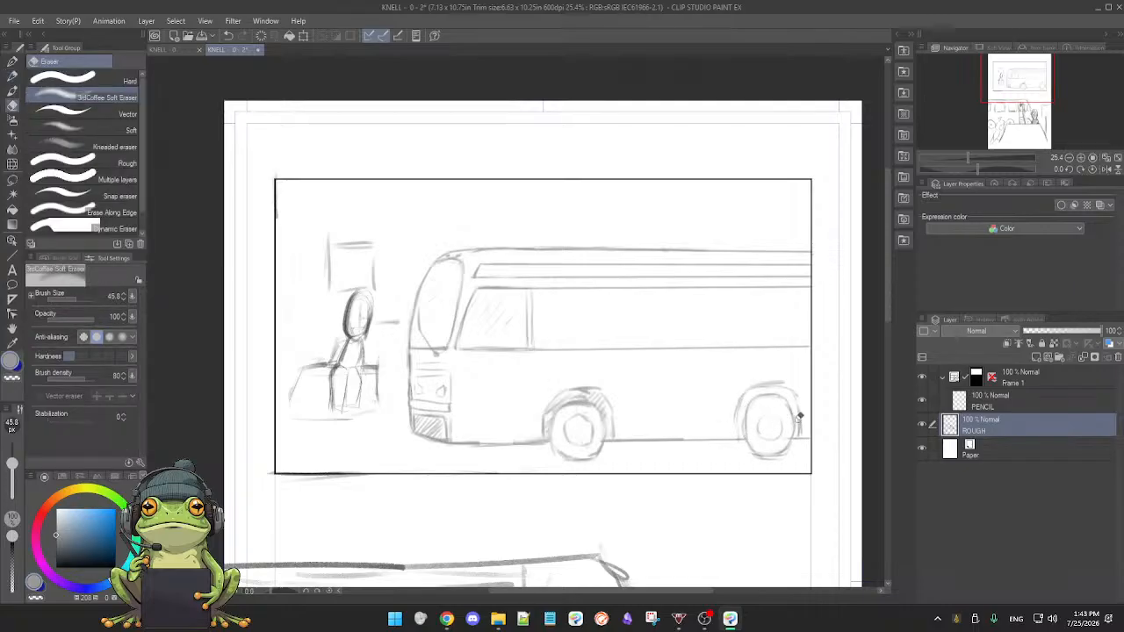
key("p")
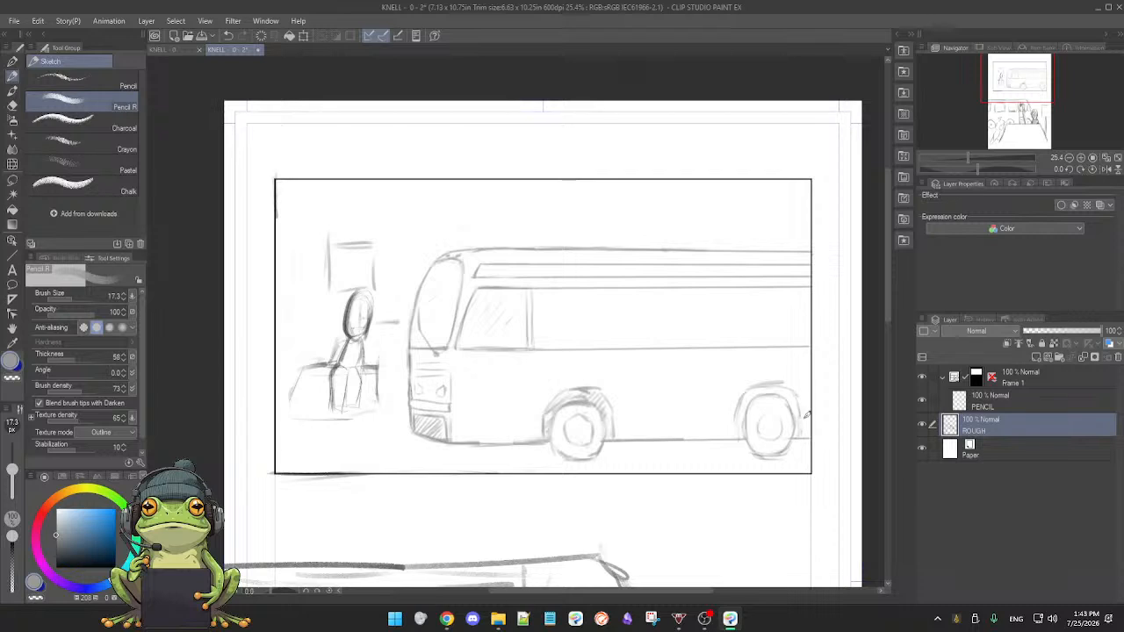
left_click_drag(741, 402, 735, 439)
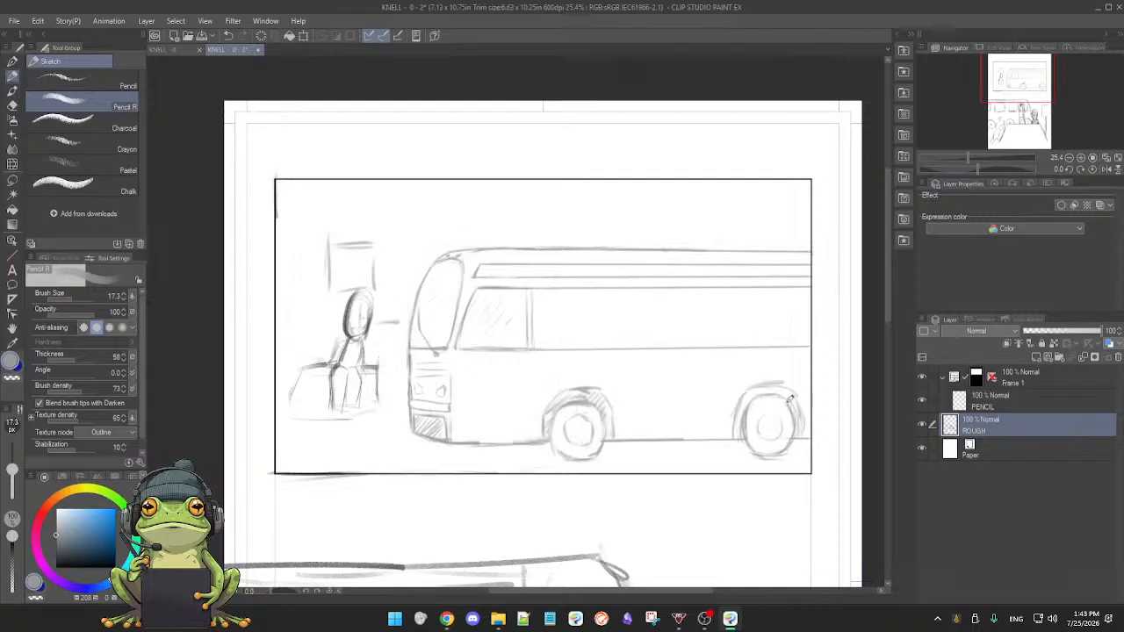
- Tidy the curve of the rear wheel arch, the bottoms of the tires and the lower body line behind the rear wheel
key("e")
key("p")
key("e")
key("p")
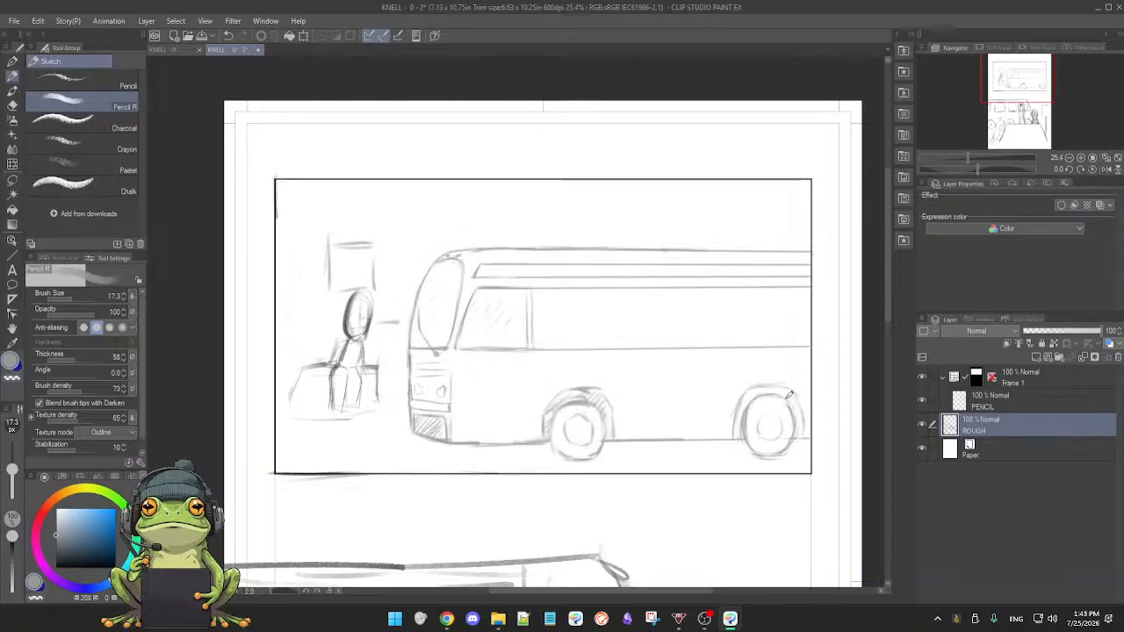
left_click_drag(699, 447, 694, 441)
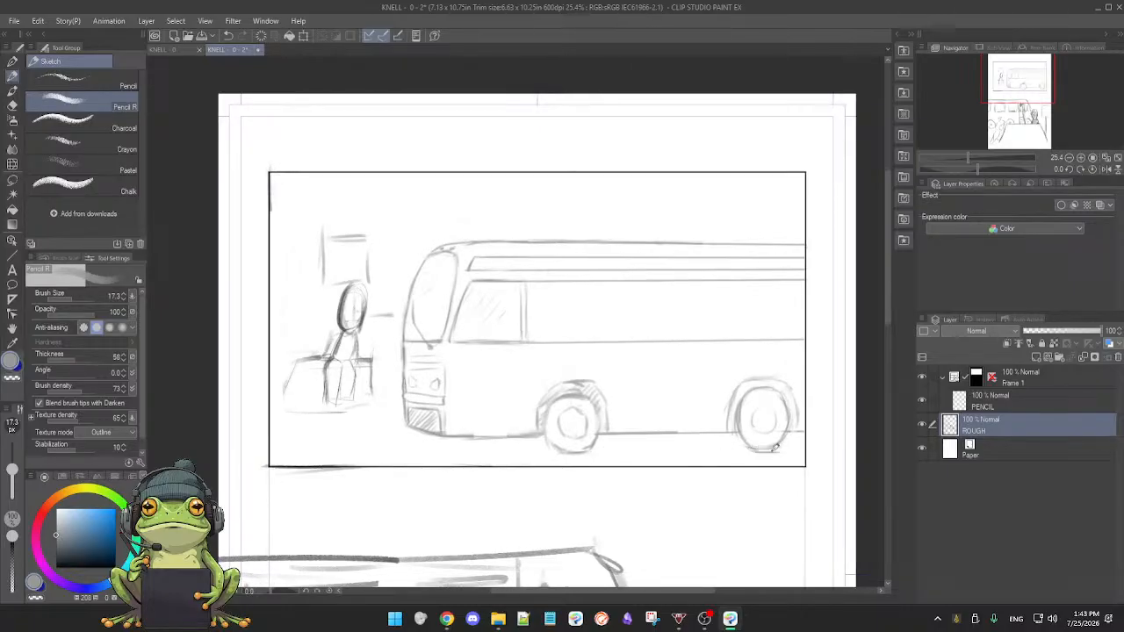
key("e")
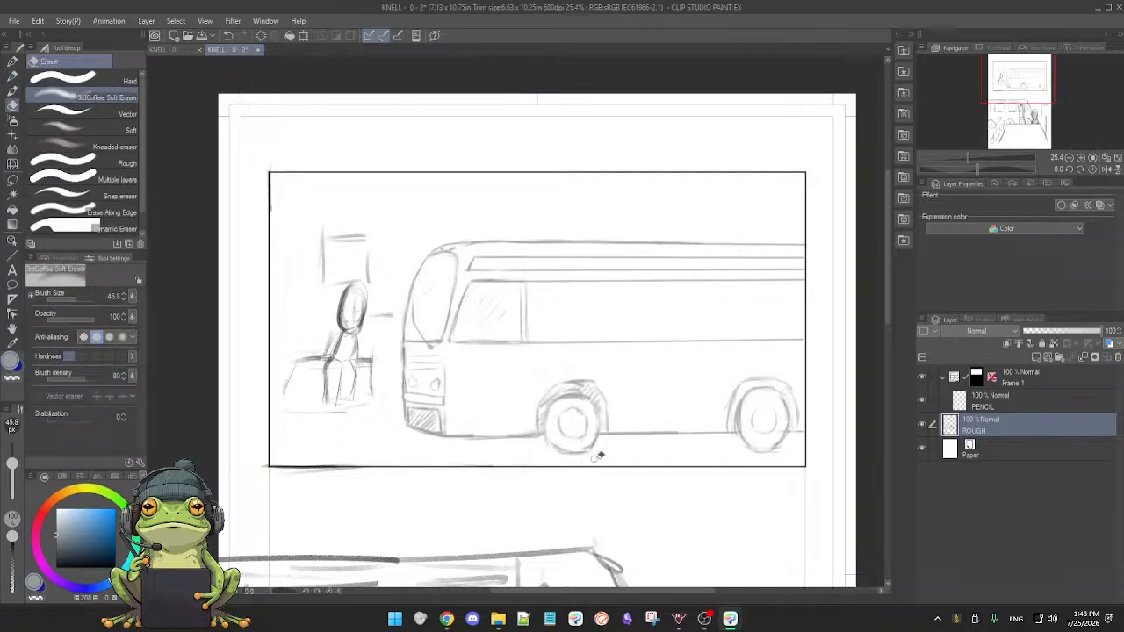
key("p")
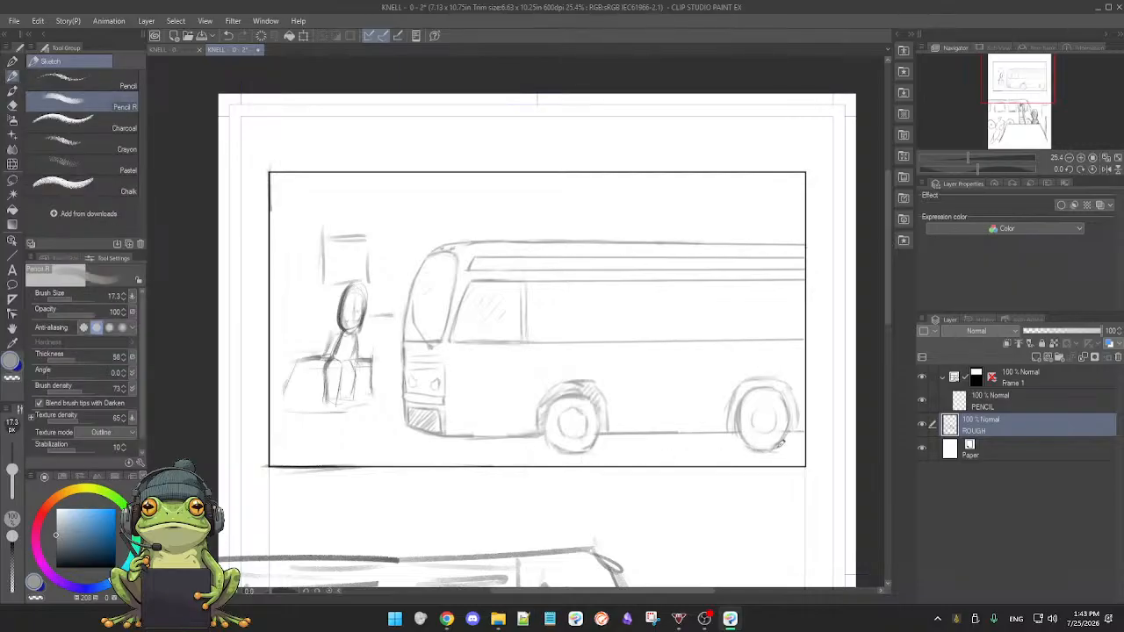
key("e")
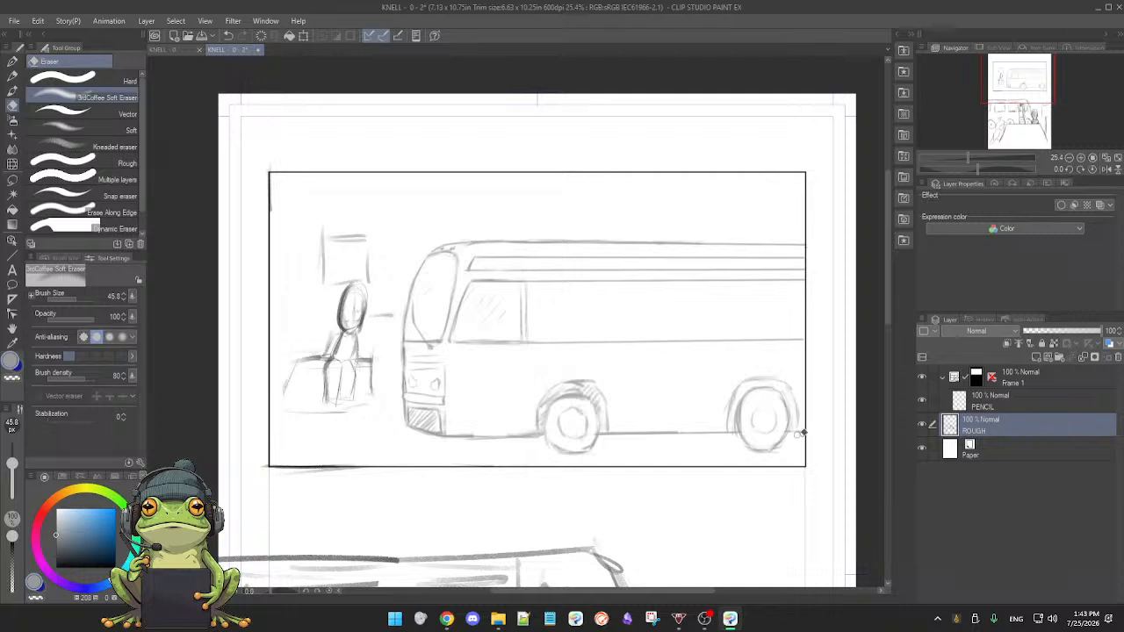
key("p")
- Soften the rough sign lines and erase the dark marks inside the seated figure's head in front of the bus
scroll(772, 412, "up", 1)
left_click_drag(604, 372, 604, 387)
left_click_drag(439, 347, 528, 368)
key("e")
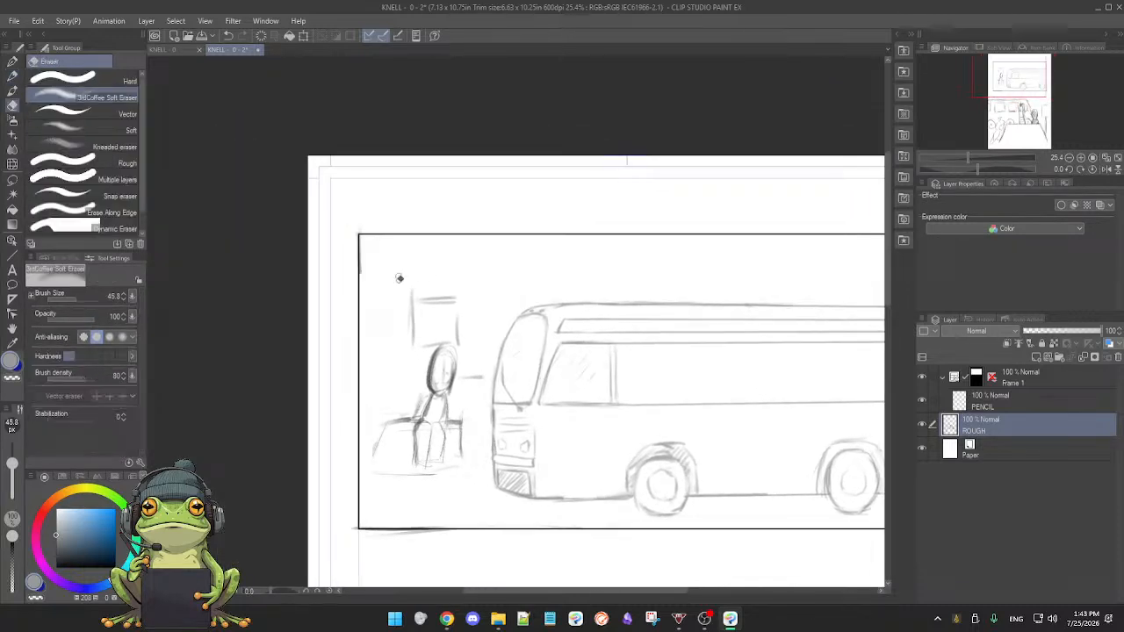
mouse_move(414, 335)
left_mouse_down()
mouse_move(415, 295)
mouse_move(418, 342)
mouse_move(441, 378)
mouse_move(448, 365)
left_mouse_up()
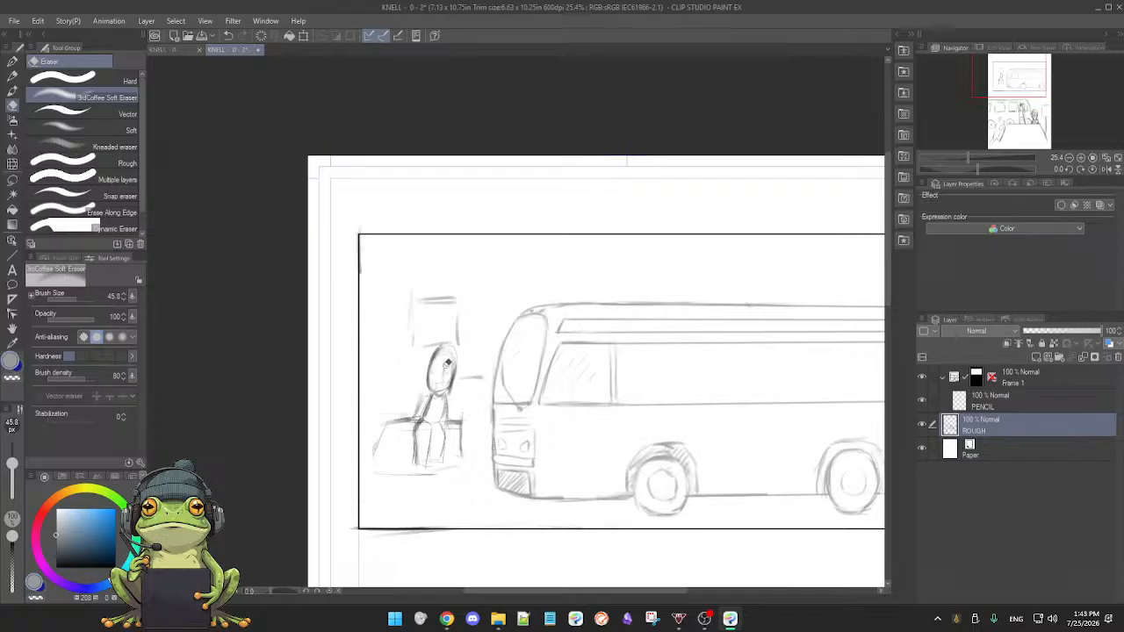
key("p")
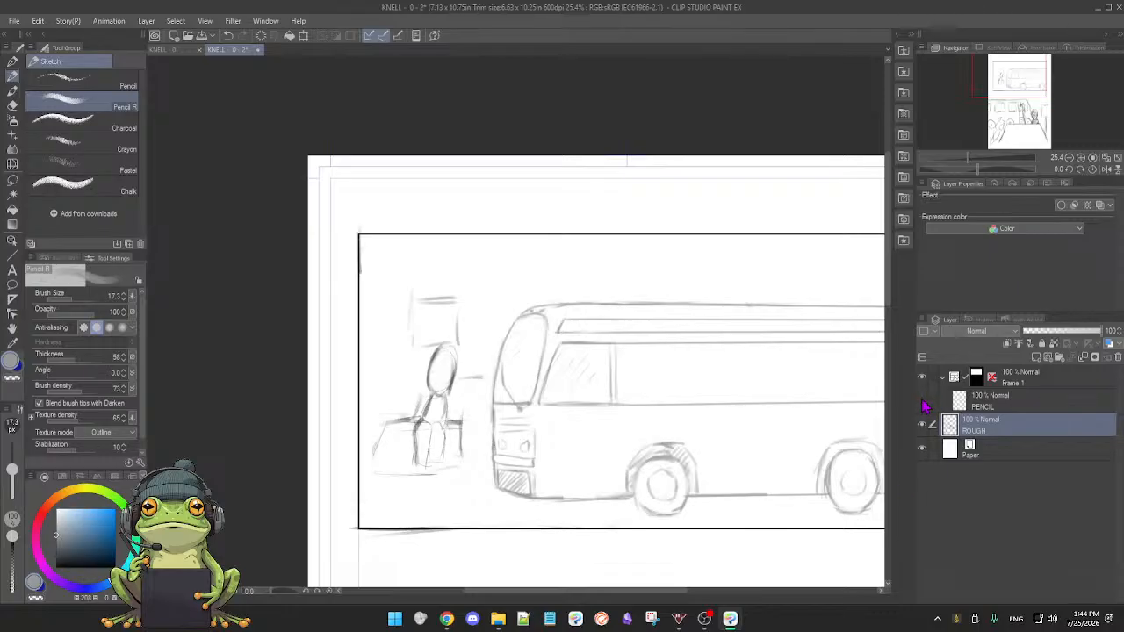
left_click(1008, 404)
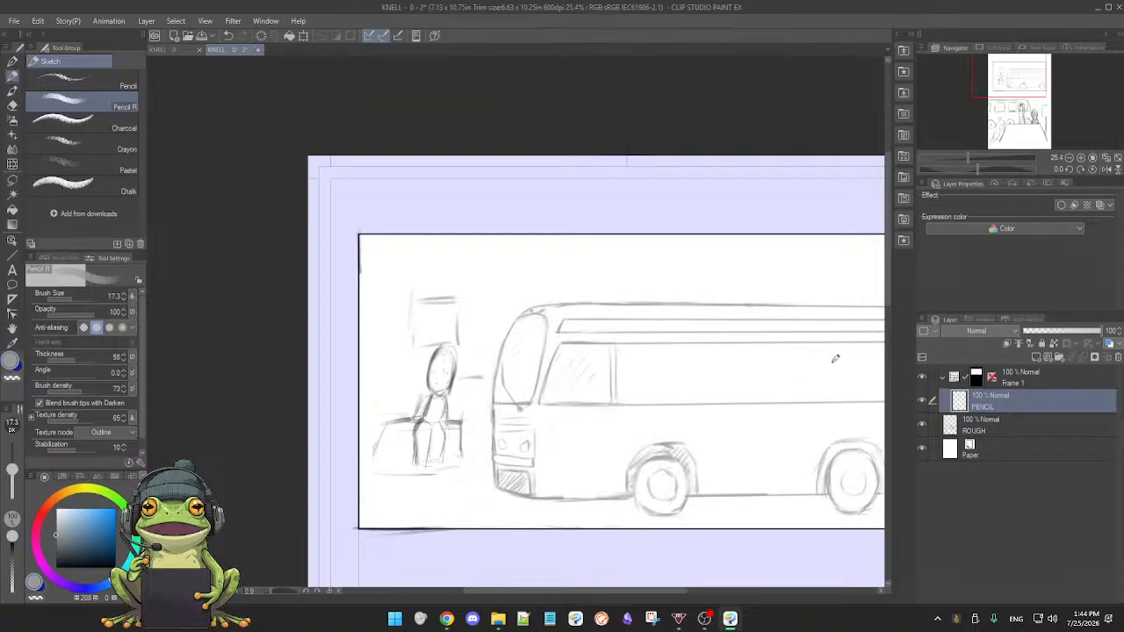
key("ctrl+z")
key("ctrl+z")
key("ctrl+z")
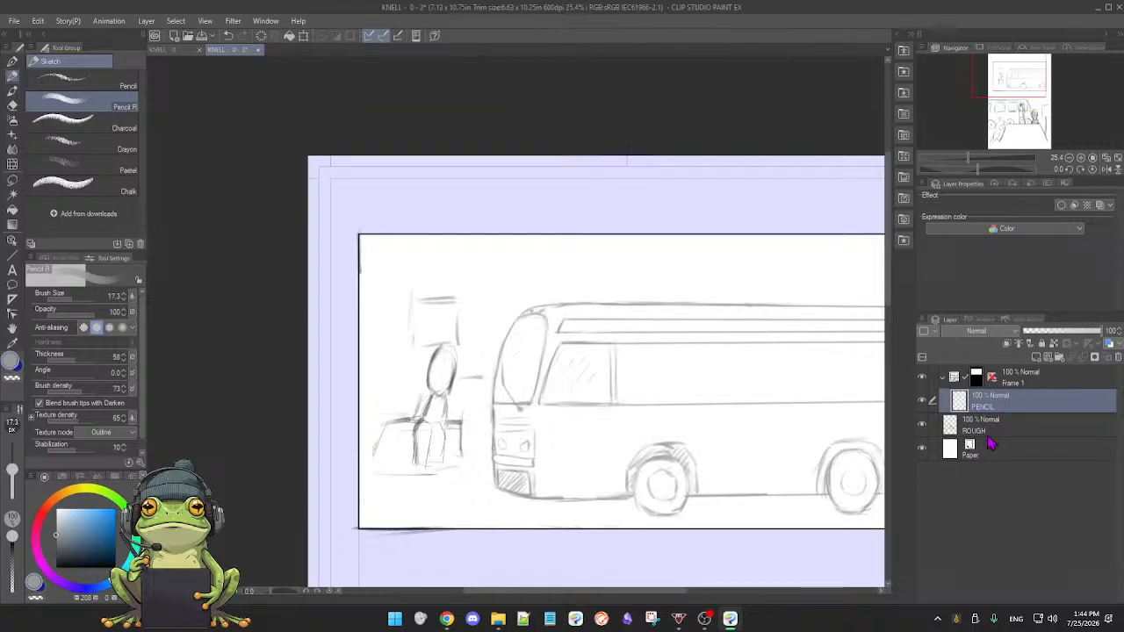
left_click(1016, 430)
- Lighten the seated figure's head on the ROUGH layer and sketch faint eyes, nose and mouth inside it
scroll(503, 395, "up", 3)
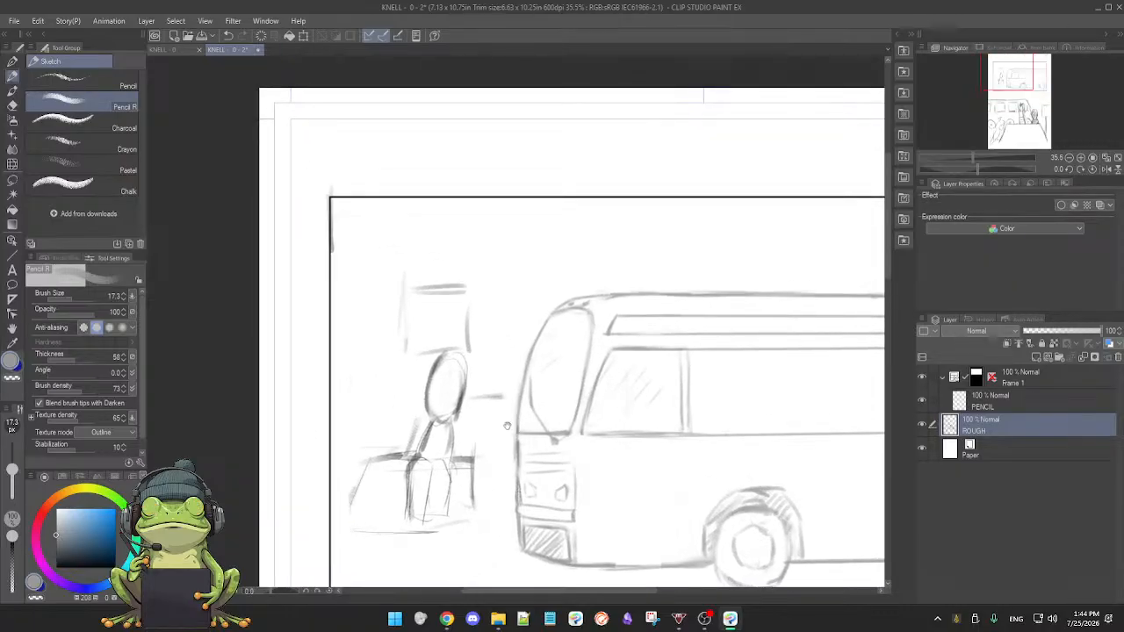
left_click_drag(512, 416, 521, 399)
key("e")
key("p")
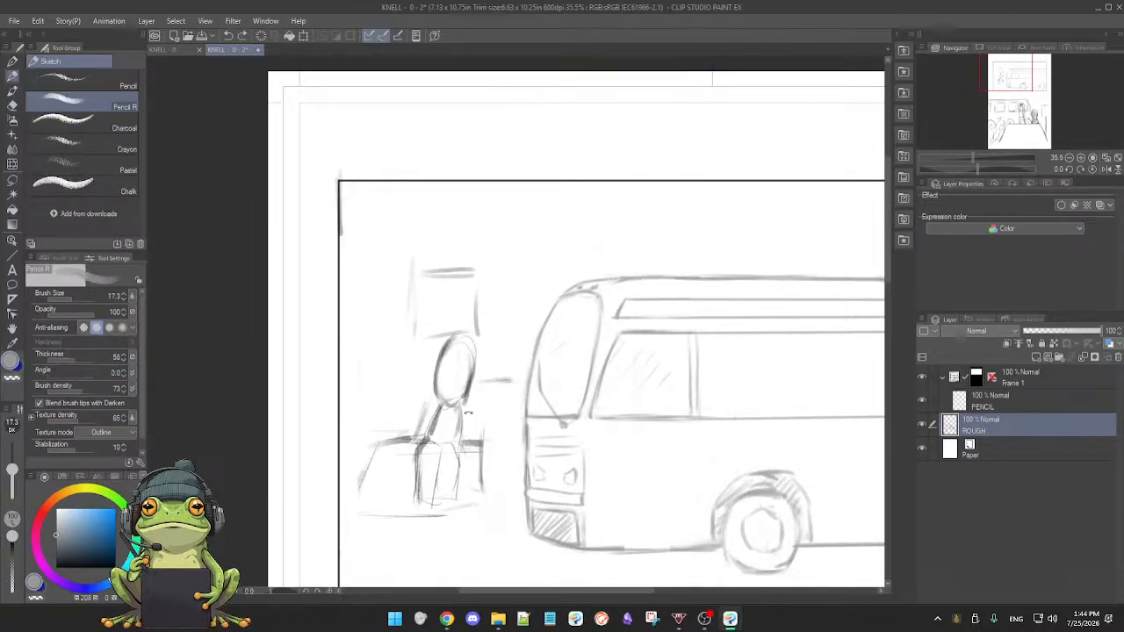
key("e")
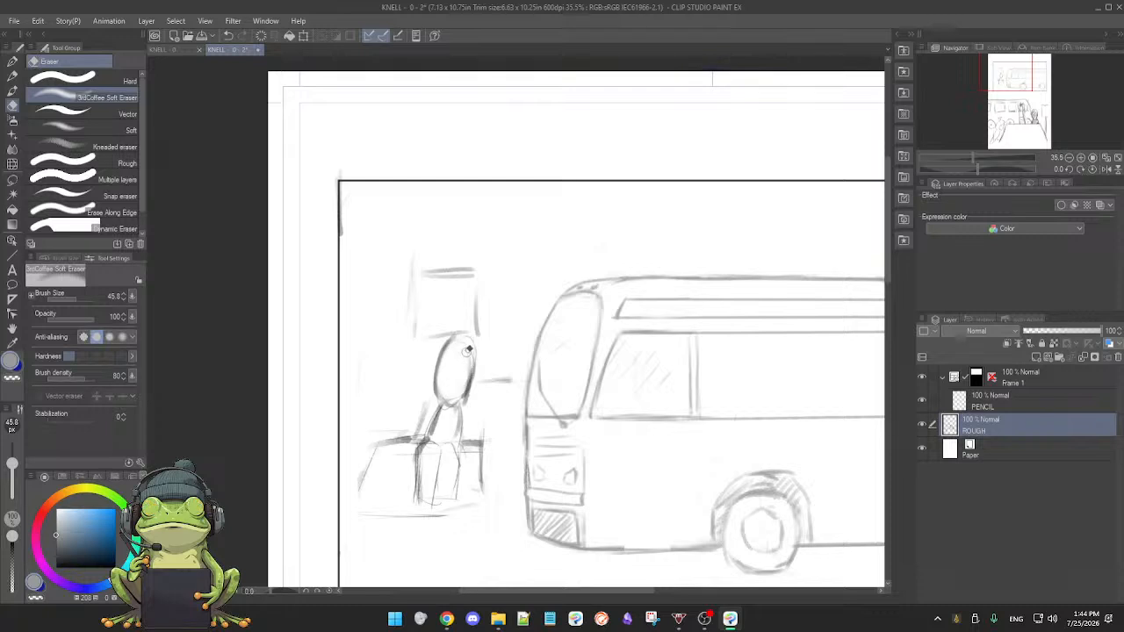
key("p")
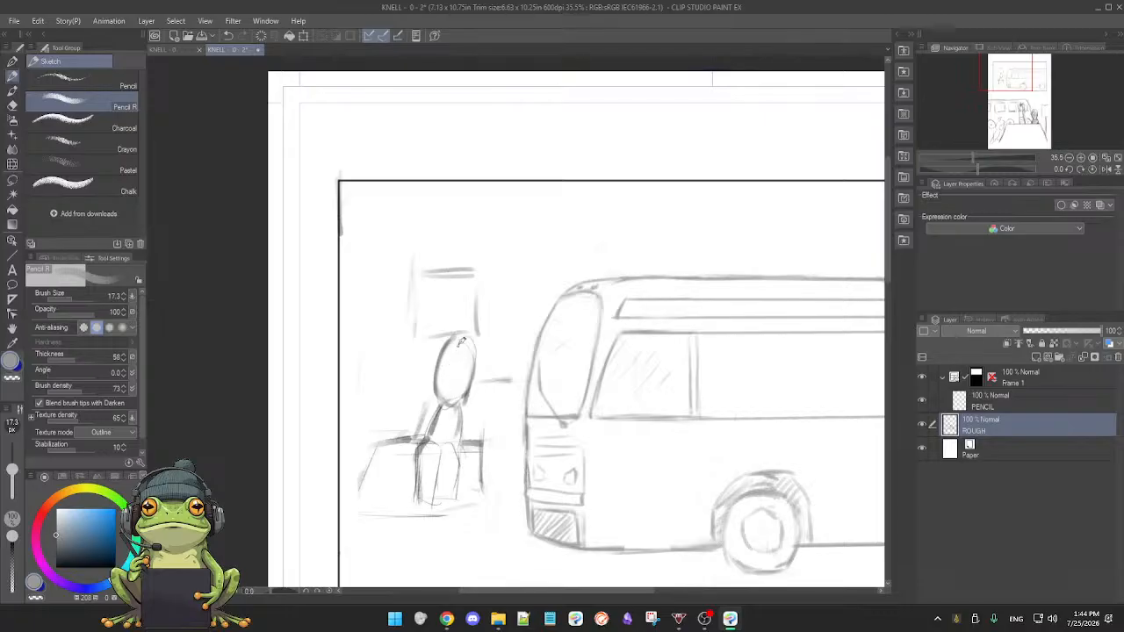
left_click_drag(453, 364, 450, 400)
left_click_drag(459, 336, 452, 387)
key("e")
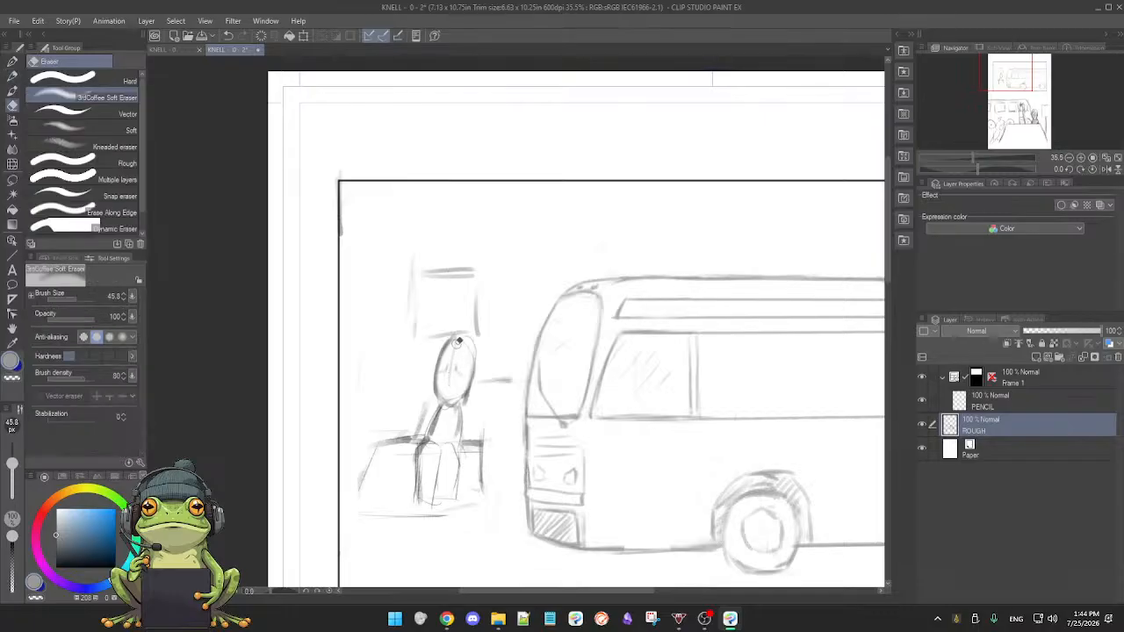
left_click_drag(449, 373, 448, 386)
key("p")
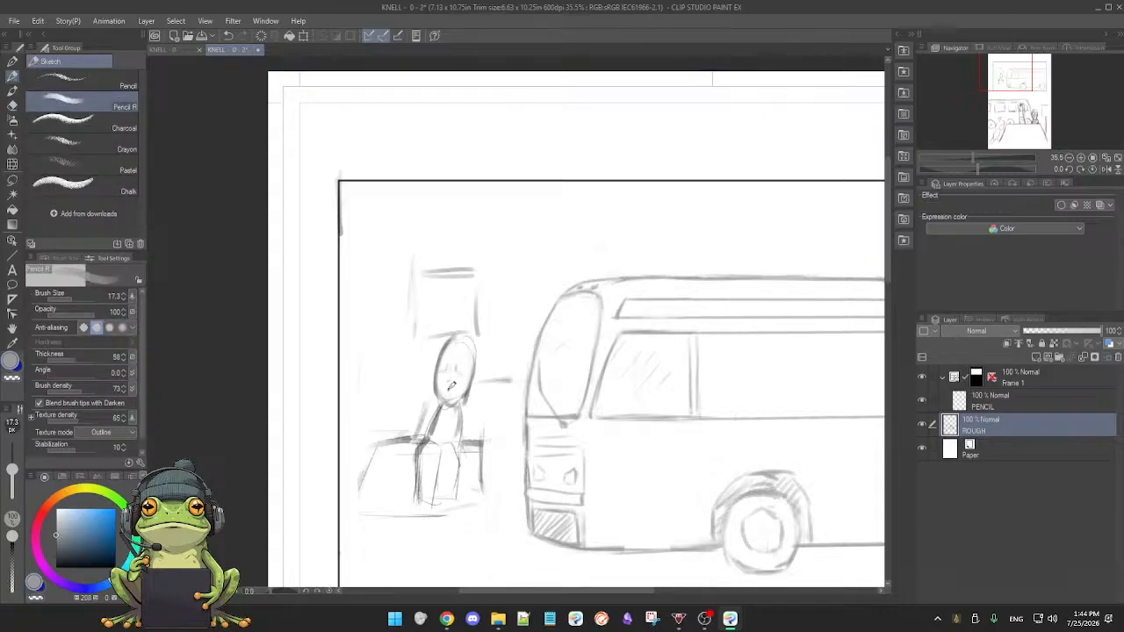
- Erase the top and sides of the seated figure's head and redraw it as a shorter, rounder shape
key("e")
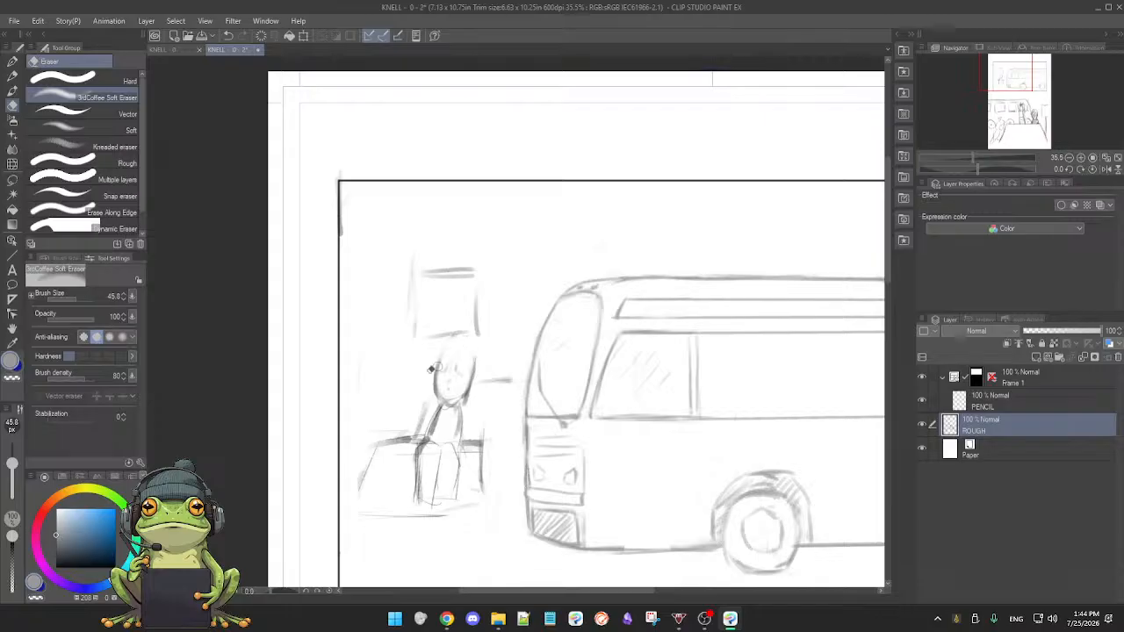
key("p")
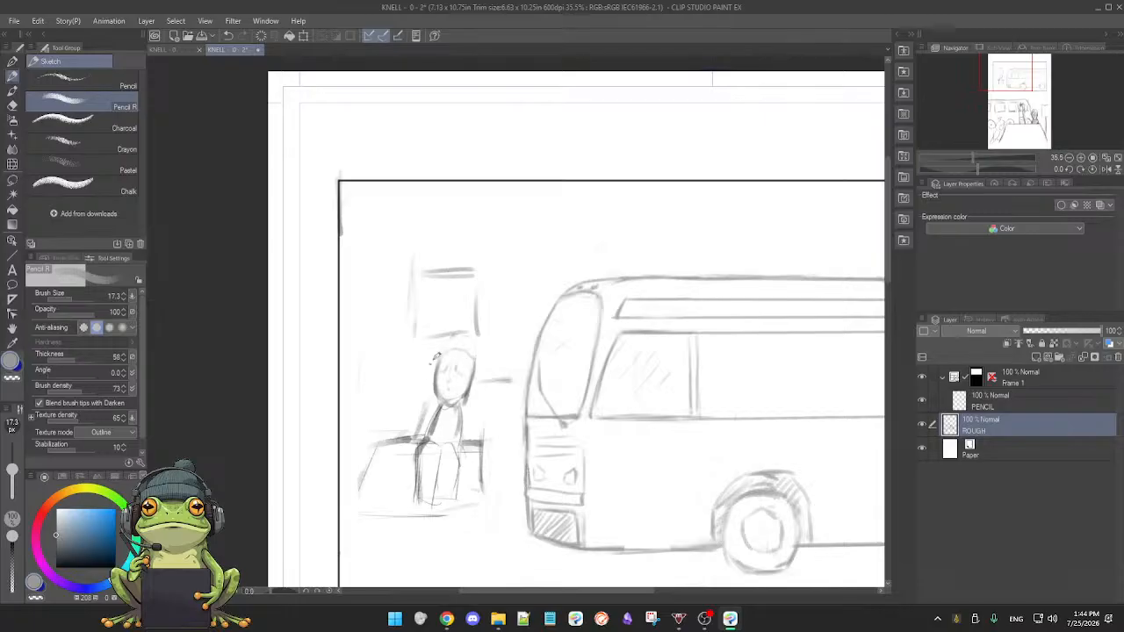
key("e")
left_click_drag(442, 359, 437, 401)
key("p")
key("e")
key("p")
key("e")
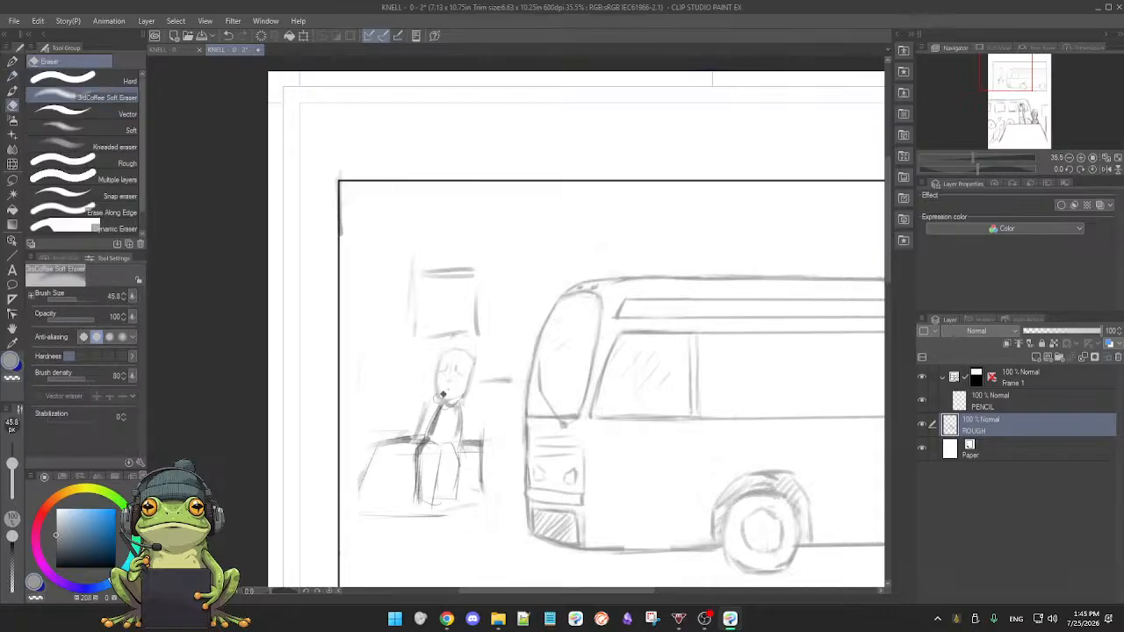
key("p")
key("e")
key("p")
- Reduce the pencil's brush size to 9.9 and refine the seated figure's jaw and neck, erasing overlapping lines
left_click(489, 372)
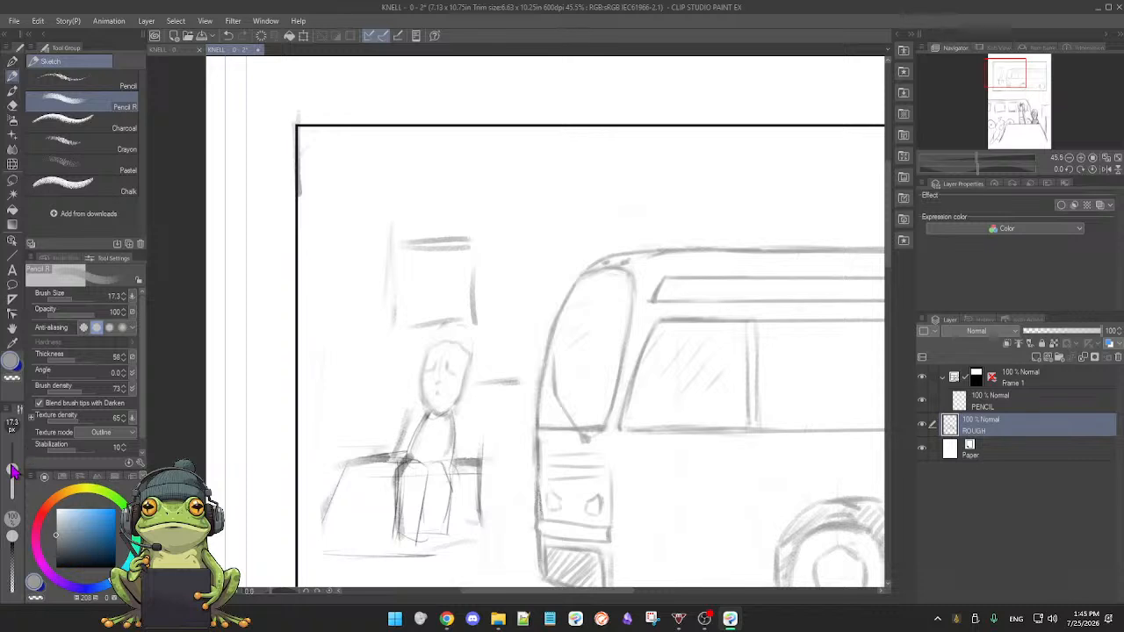
left_click_drag(13, 469, 12, 477)
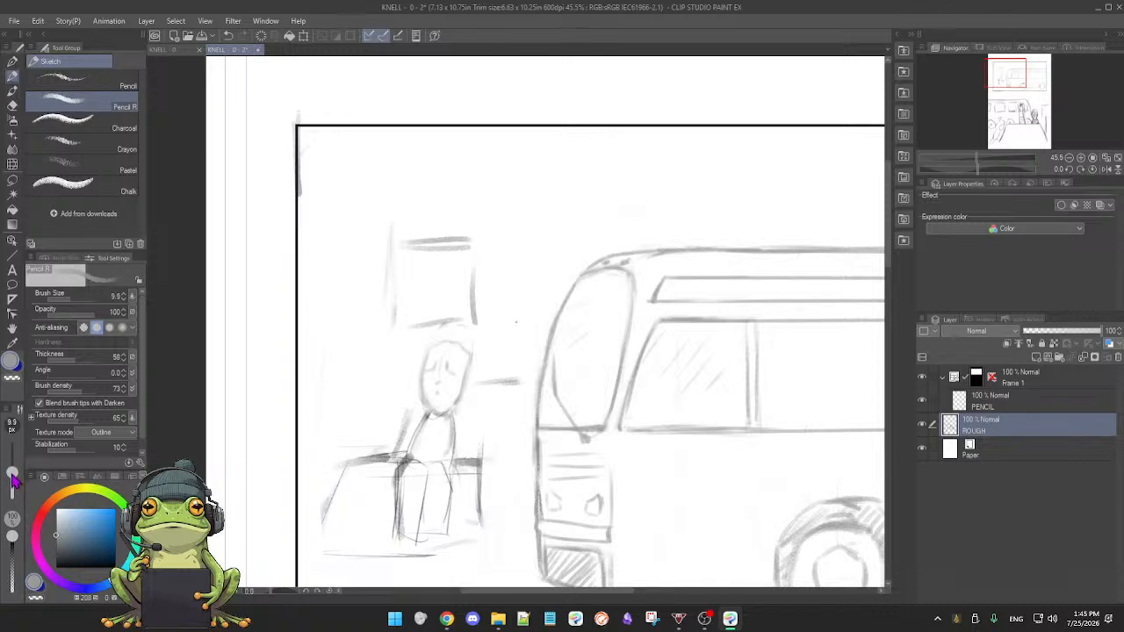
left_click_drag(480, 341, 526, 314)
key("ctrl+z")
key("e")
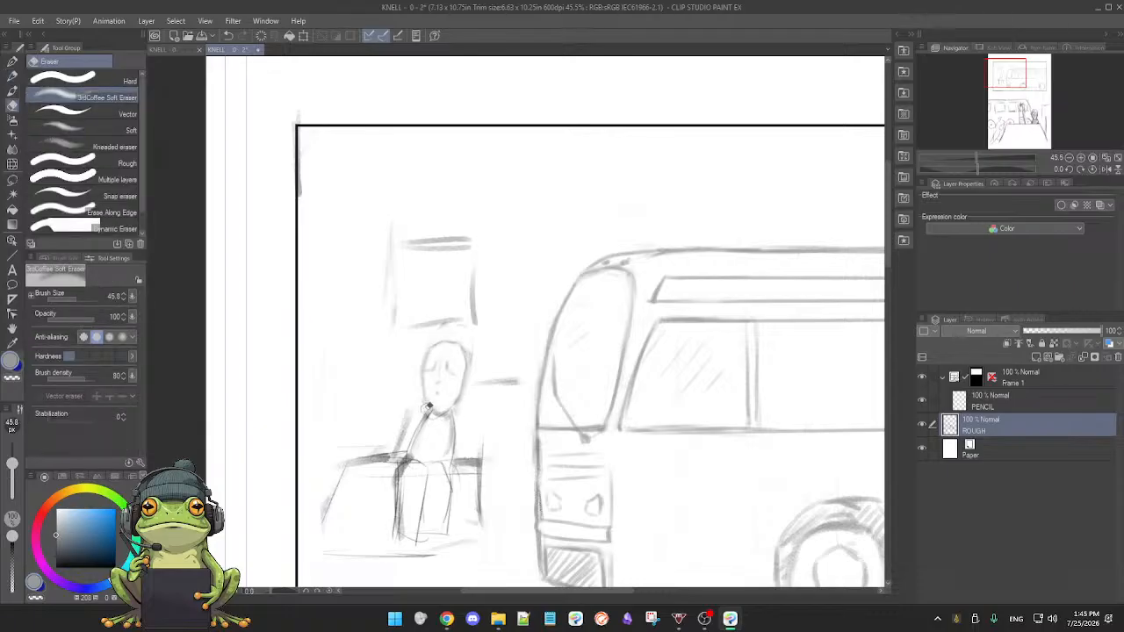
key("p")
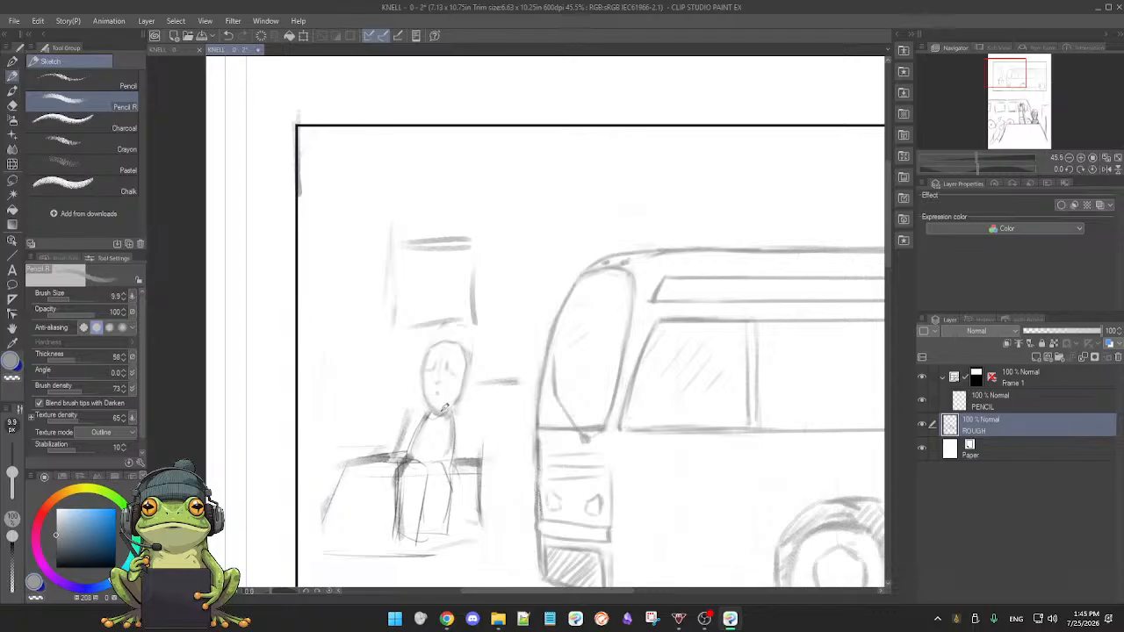
key("e")
key("p")
key("e")
left_click_drag(434, 402, 429, 409)
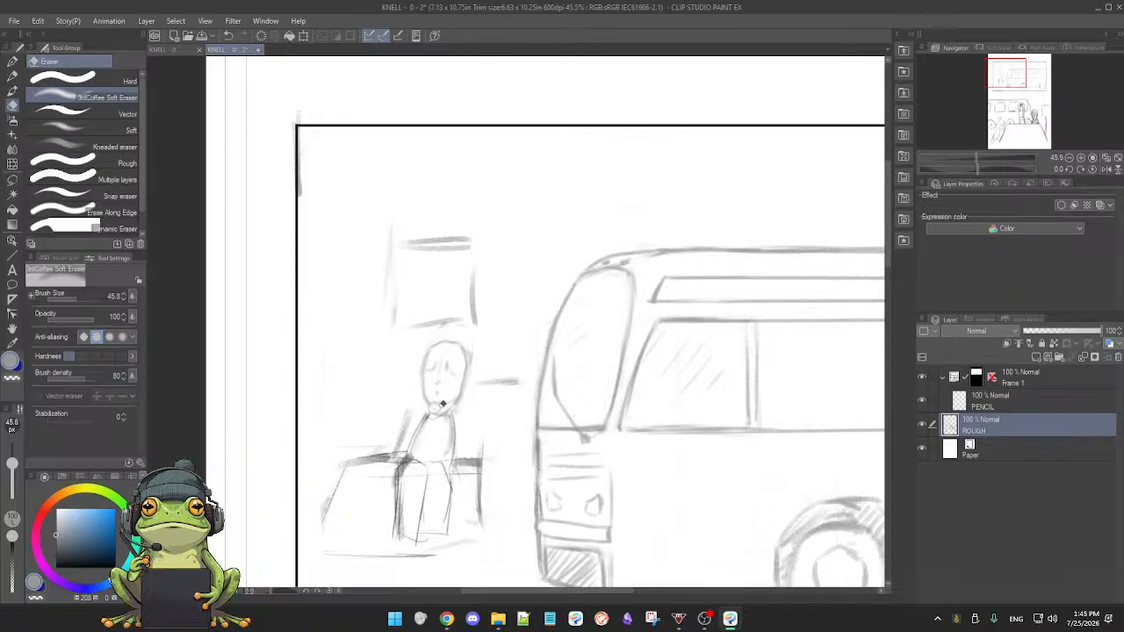
- Sketch the hairline and ear on the seated figure's head and clean up the neck below the chin
key("p")
key("e")
key("p")
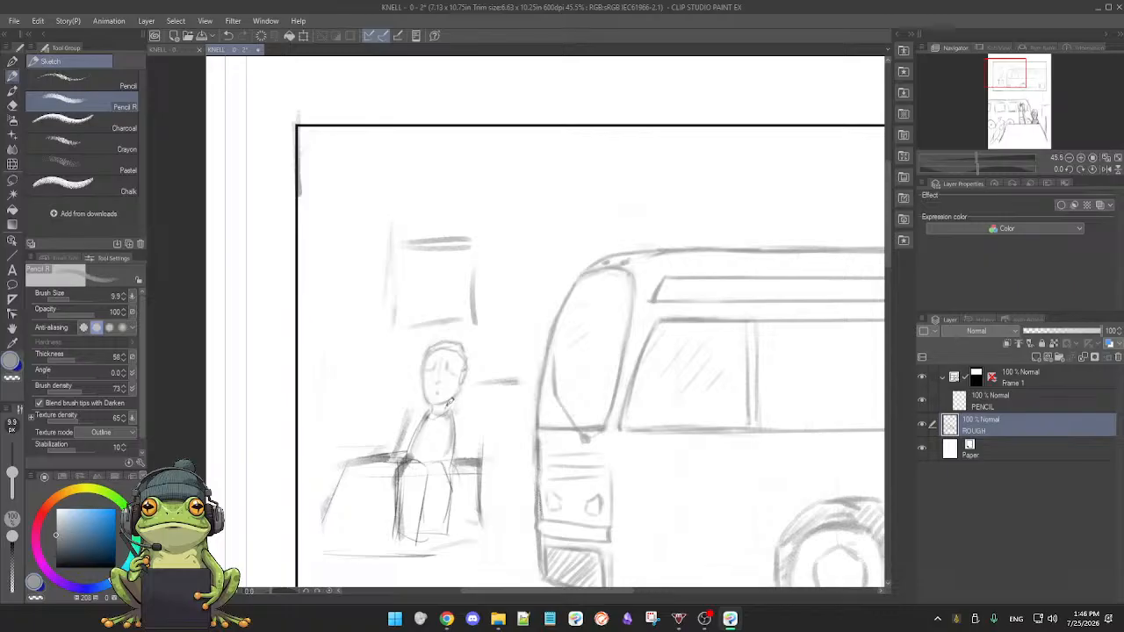
- Clean up the lines around the seated figure's neck and shoulders and redraw the arm nearest the panel's left border
key("e")
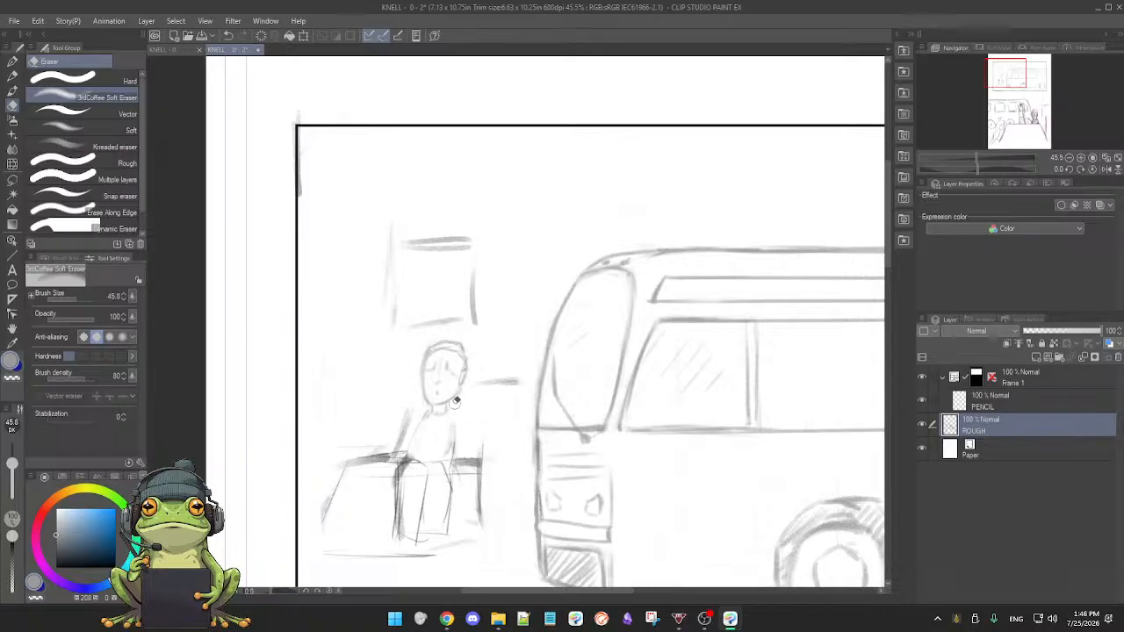
key("p")
key("e")
key("p")
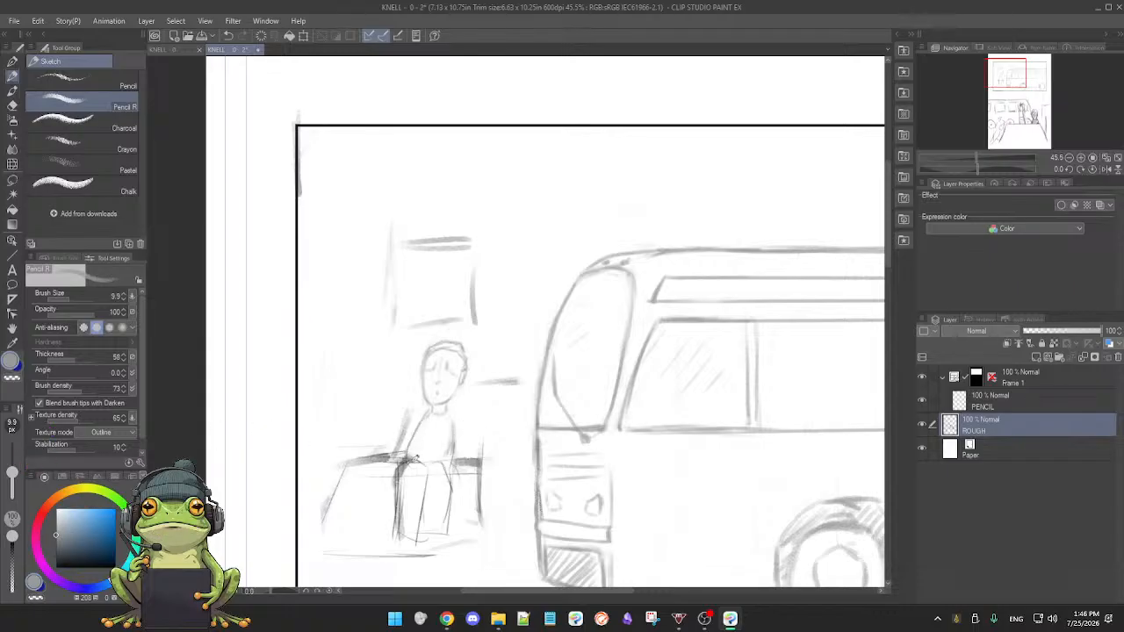
key("e")
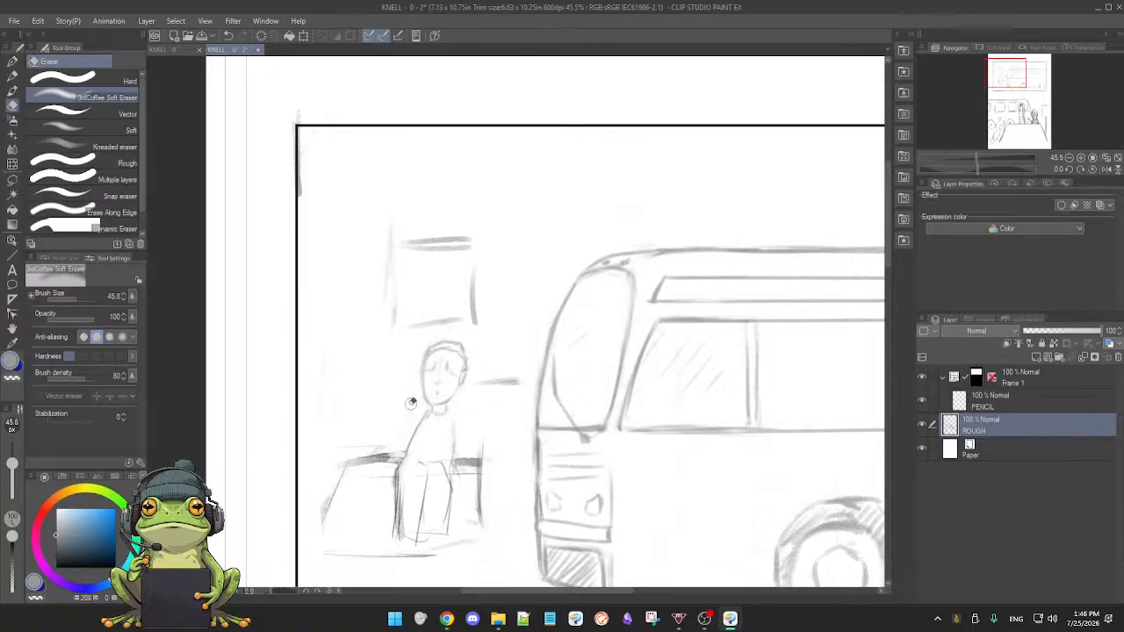
key("p")
left_click_drag(413, 410, 397, 450)
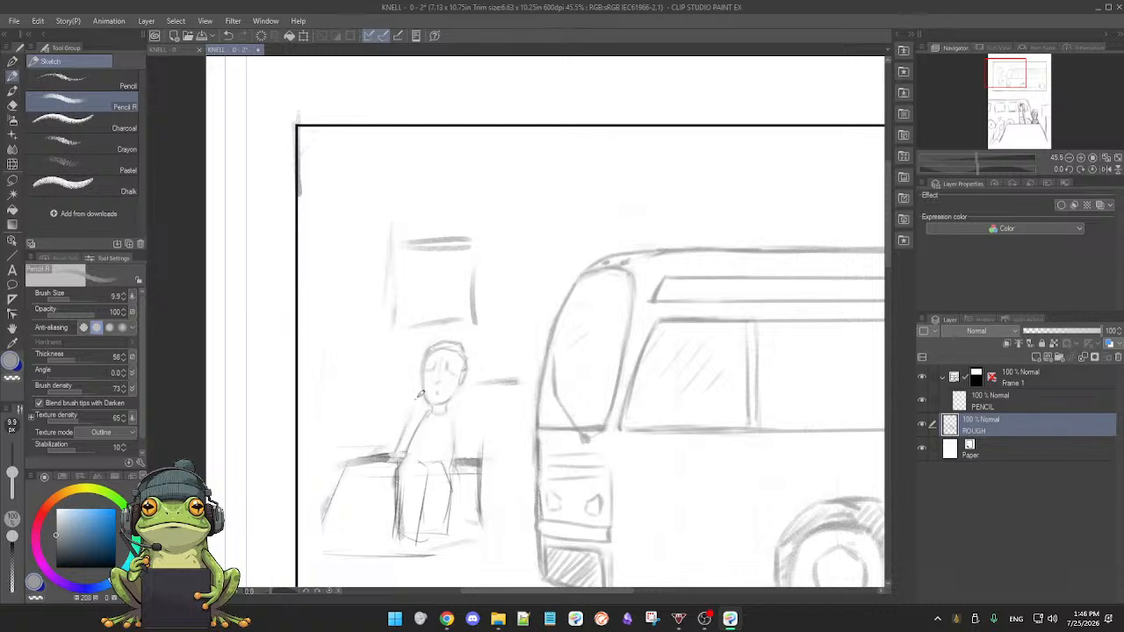
- Extend the horizontal background line behind the seated figure toward the bus and erase the dark bench lines beside the legs
mouse_move(435, 387)
left_mouse_down()
mouse_move(476, 372)
mouse_move(485, 382)
mouse_move(470, 382)
mouse_move(509, 380)
mouse_move(467, 382)
mouse_move(534, 384)
mouse_move(480, 380)
mouse_move(518, 383)
mouse_move(488, 383)
mouse_move(533, 381)
left_mouse_up()
key("e")
key("p")
key("e")
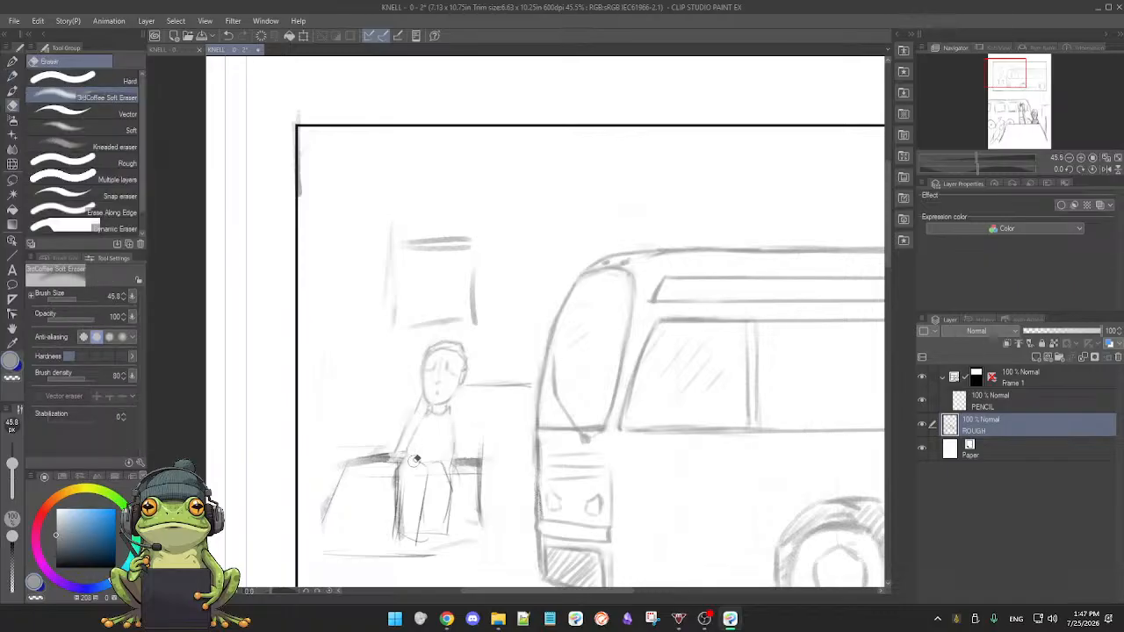
mouse_move(401, 482)
left_mouse_down()
mouse_move(401, 523)
mouse_move(450, 443)
mouse_move(454, 458)
mouse_move(480, 462)
mouse_move(480, 441)
mouse_move(476, 519)
mouse_move(446, 479)
mouse_move(421, 535)
mouse_move(343, 456)
mouse_move(387, 460)
mouse_move(365, 463)
left_mouse_up()
- Sketch a shirt collar and a necktie on the seated figure's chest
key("p")
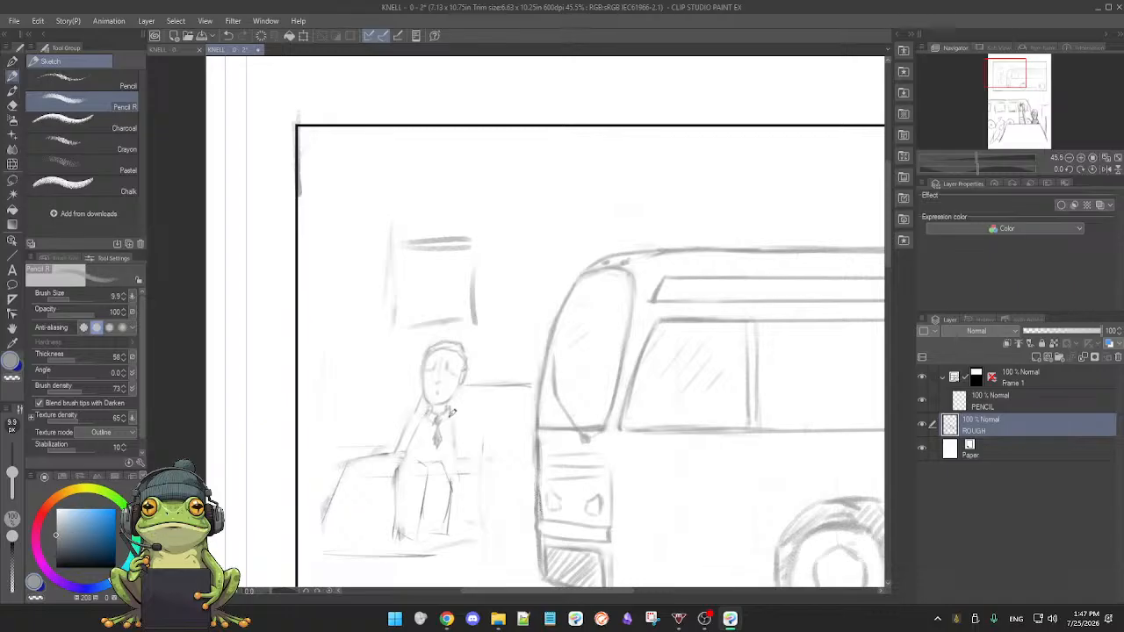
key("e")
key("p")
scroll(458, 396, "up", 7)
left_click_drag(470, 387, 479, 327)
- Reduce the eraser's brush size to 24.8 and refine both collar points and the neck above the tie
key("e")
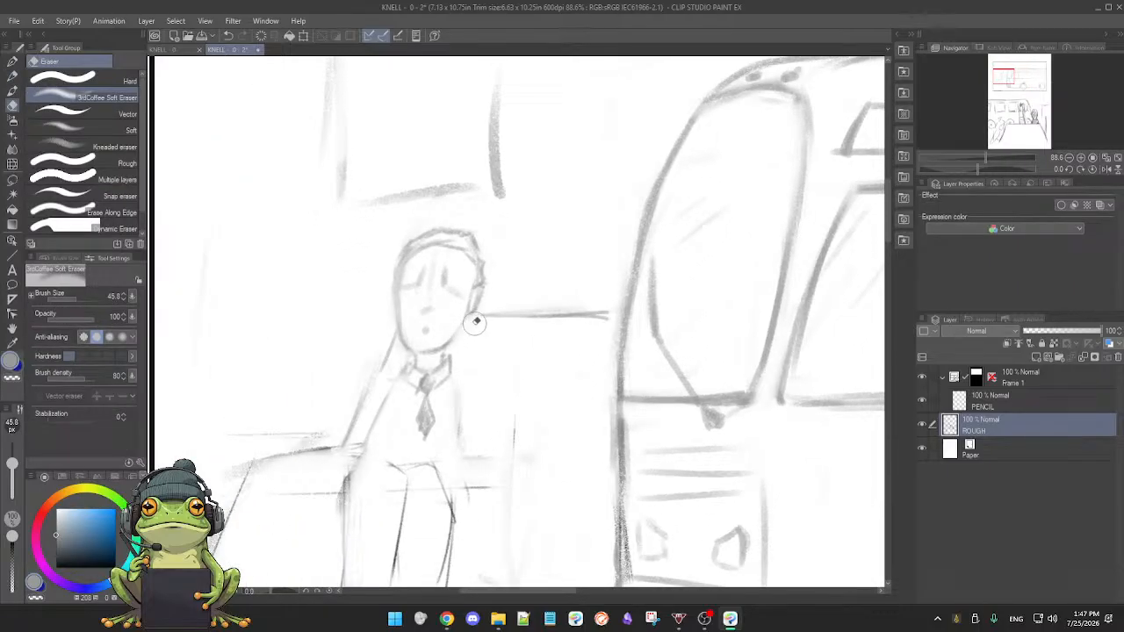
left_click_drag(13, 467, 13, 472)
left_click_drag(13, 465, 12, 472)
key("p")
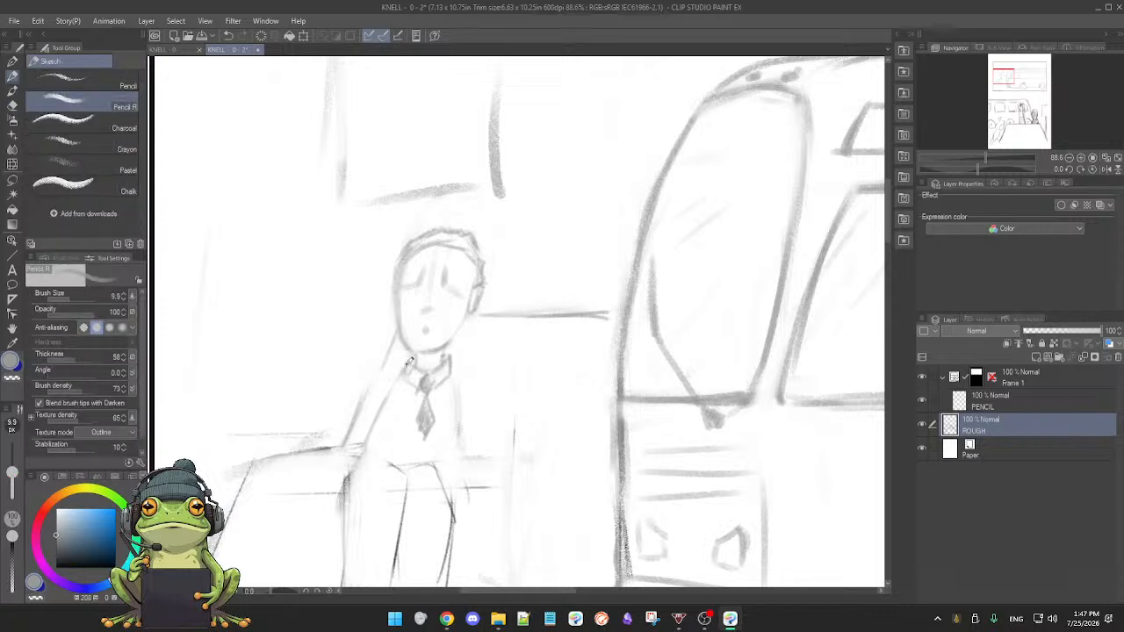
key("e")
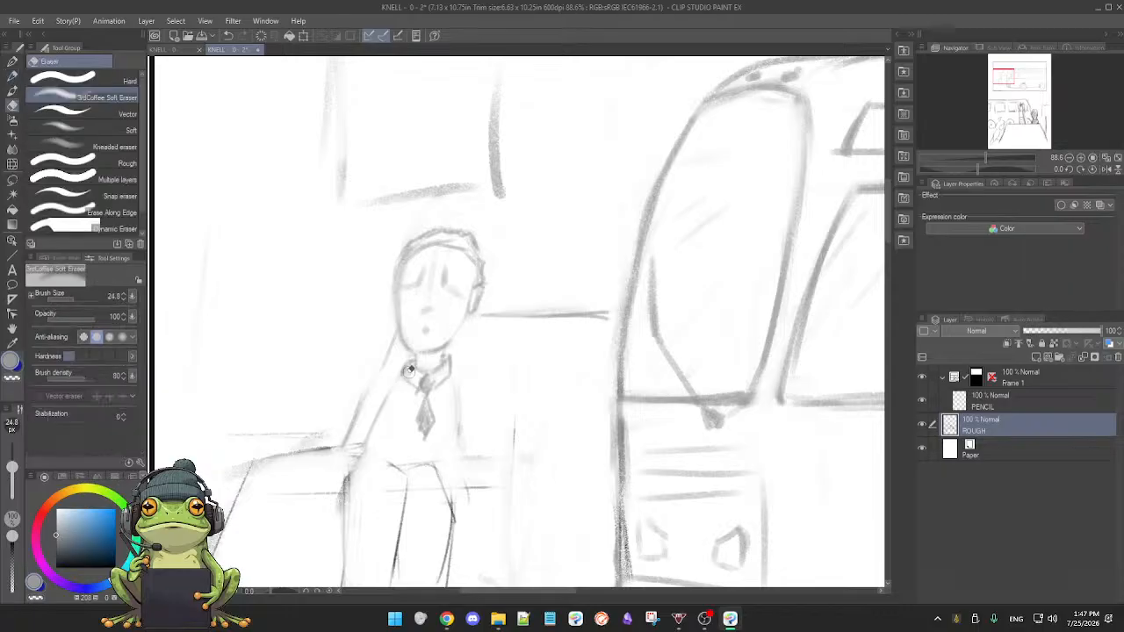
key("p")
key("e")
key("p")
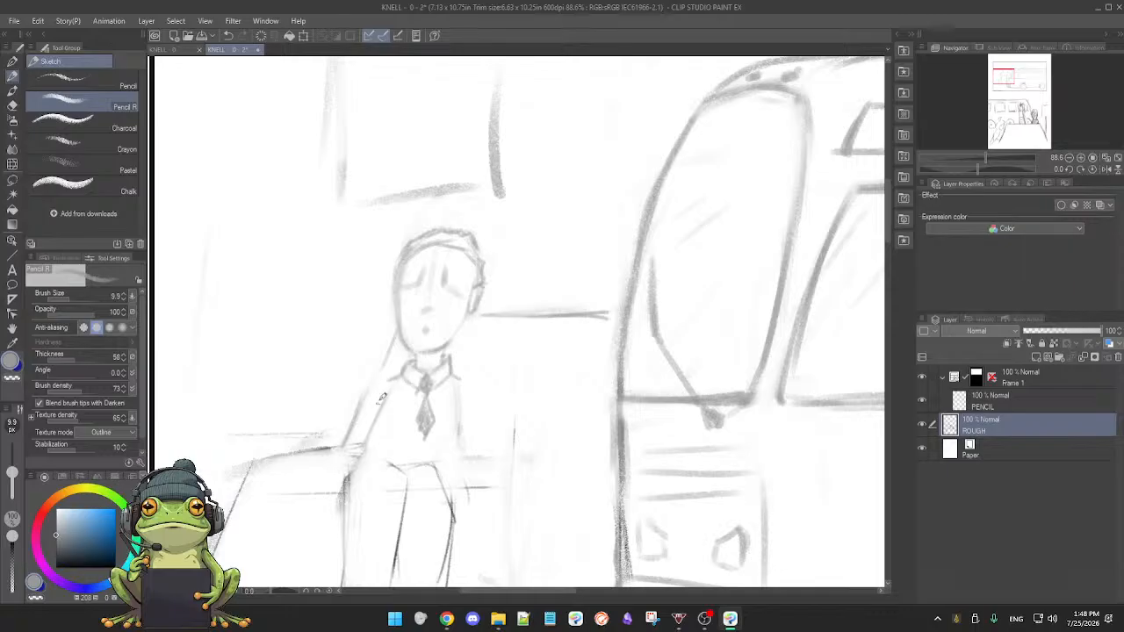
- Draw the seated figure's sloping shoulders and upper arms on both sides and define the sides of the torso
left_click_drag(389, 377, 355, 444)
left_click_drag(469, 379, 485, 455)
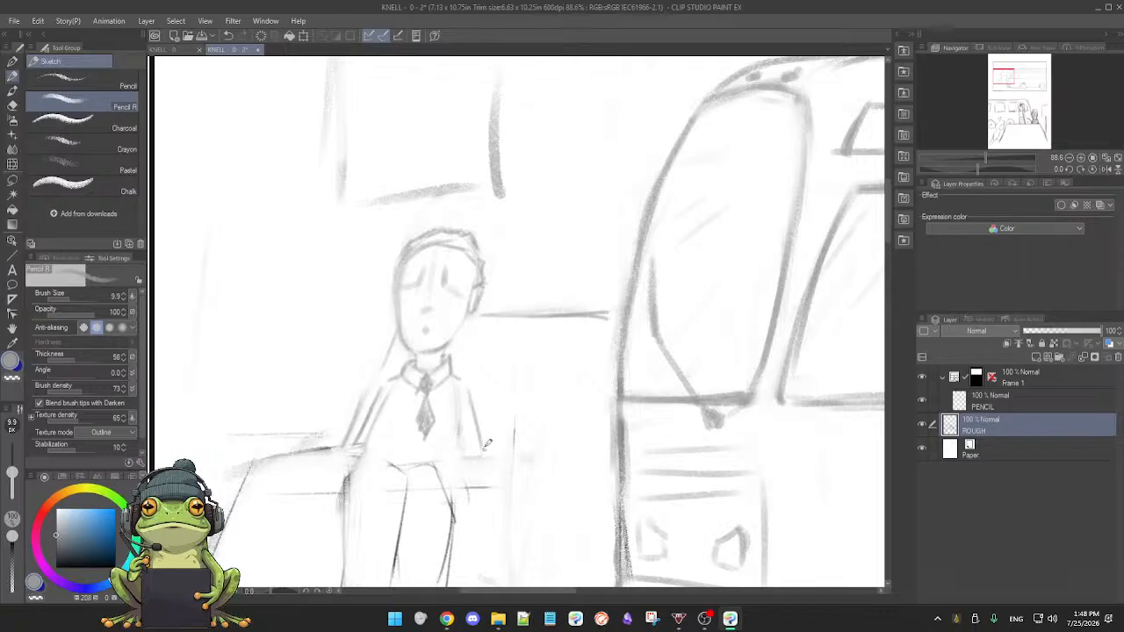
key("e")
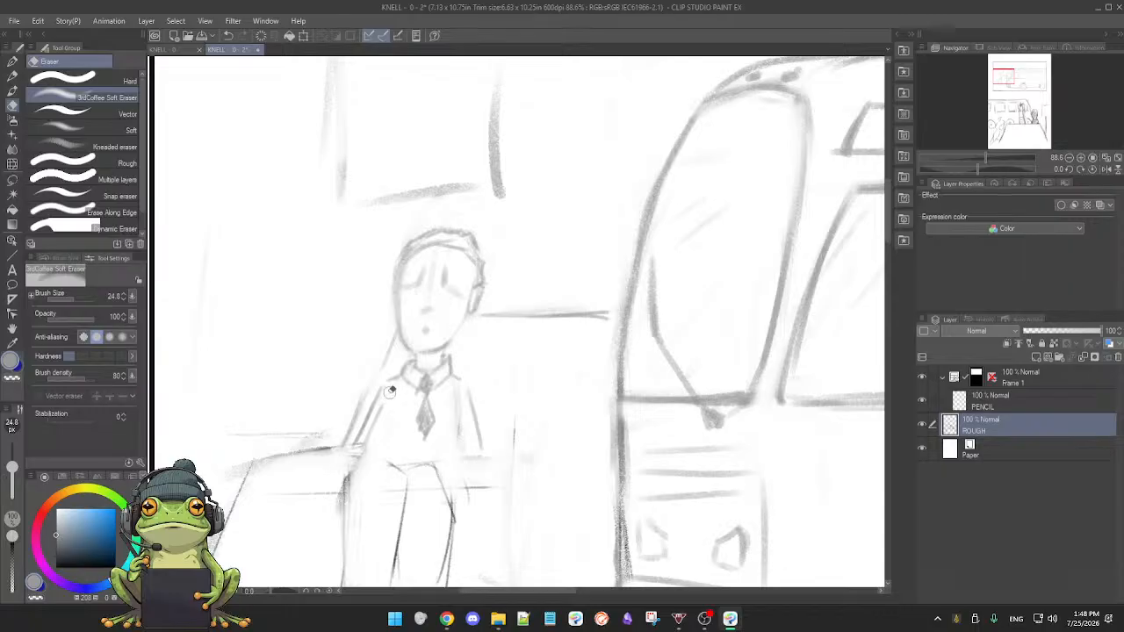
key("p")
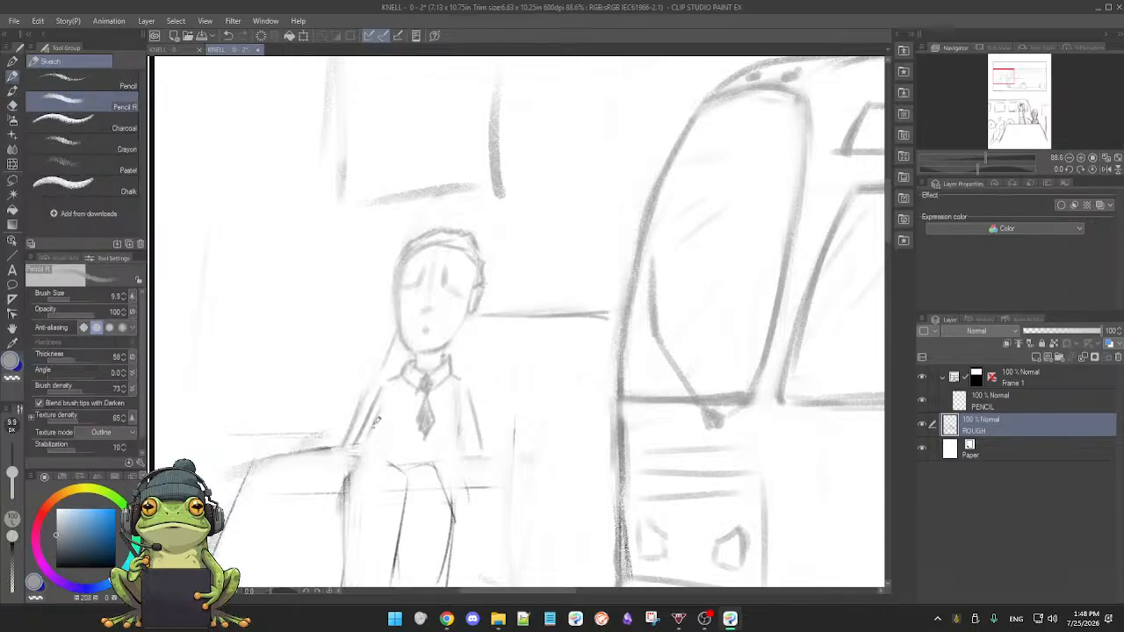
left_click_drag(453, 402, 455, 455)
- Try to sketch the bench's seat edge on both sides of the seated figure at hip height
left_click_drag(349, 467, 380, 382)
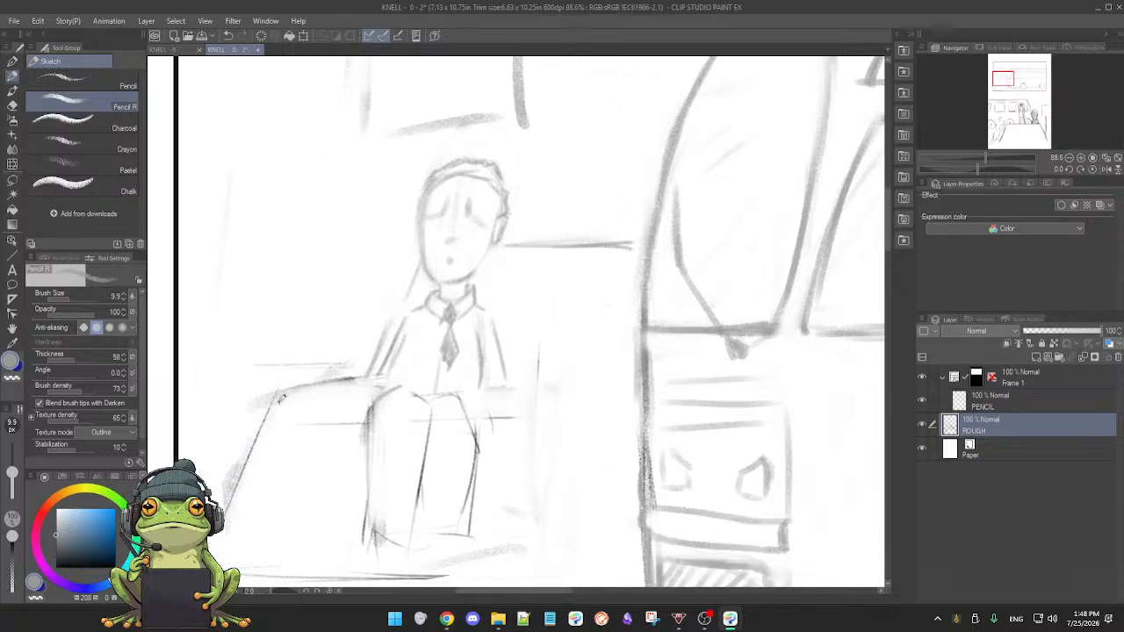
mouse_move(309, 393)
left_mouse_down()
mouse_move(278, 391)
mouse_move(395, 389)
left_mouse_up()
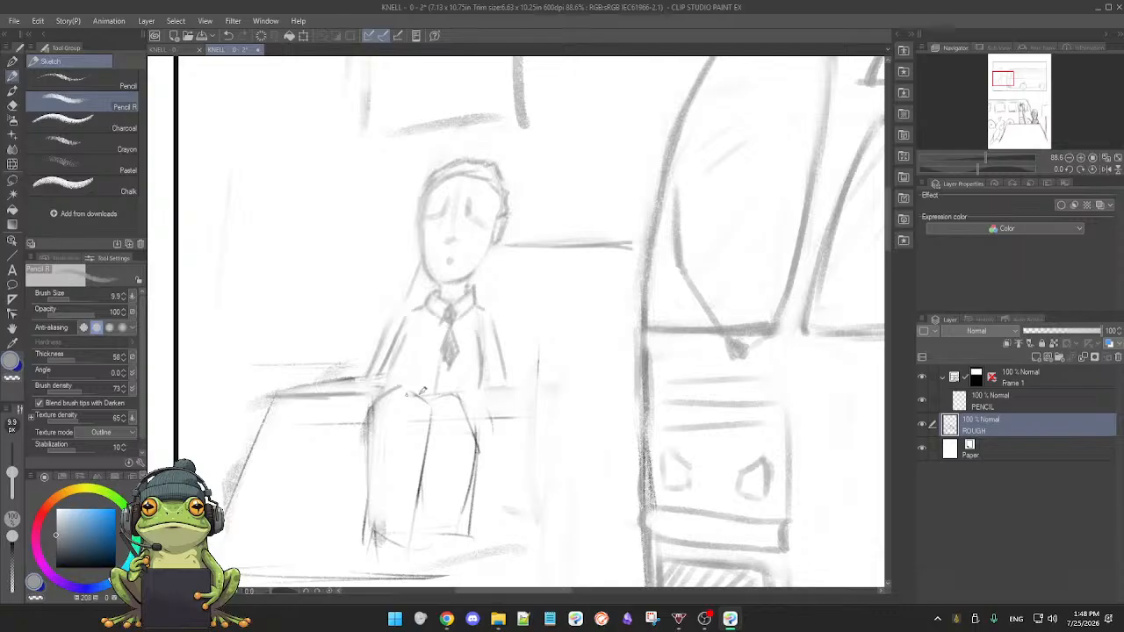
mouse_move(505, 394)
left_mouse_down()
mouse_move(563, 396)
mouse_move(474, 398)
mouse_move(613, 395)
left_mouse_up()
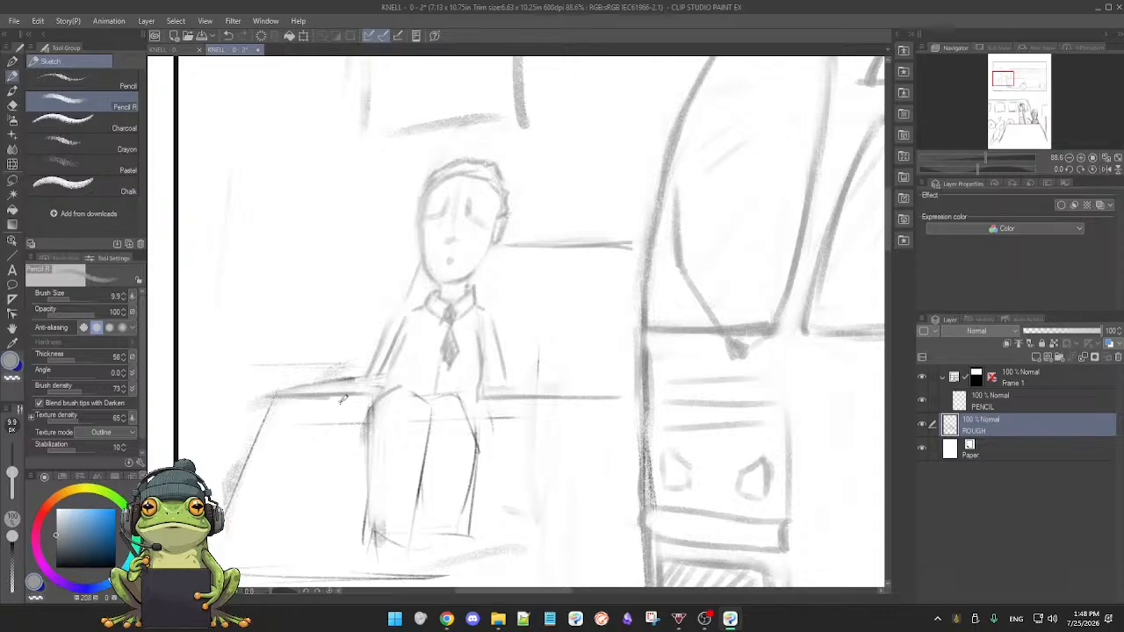
key("ctrl+z")
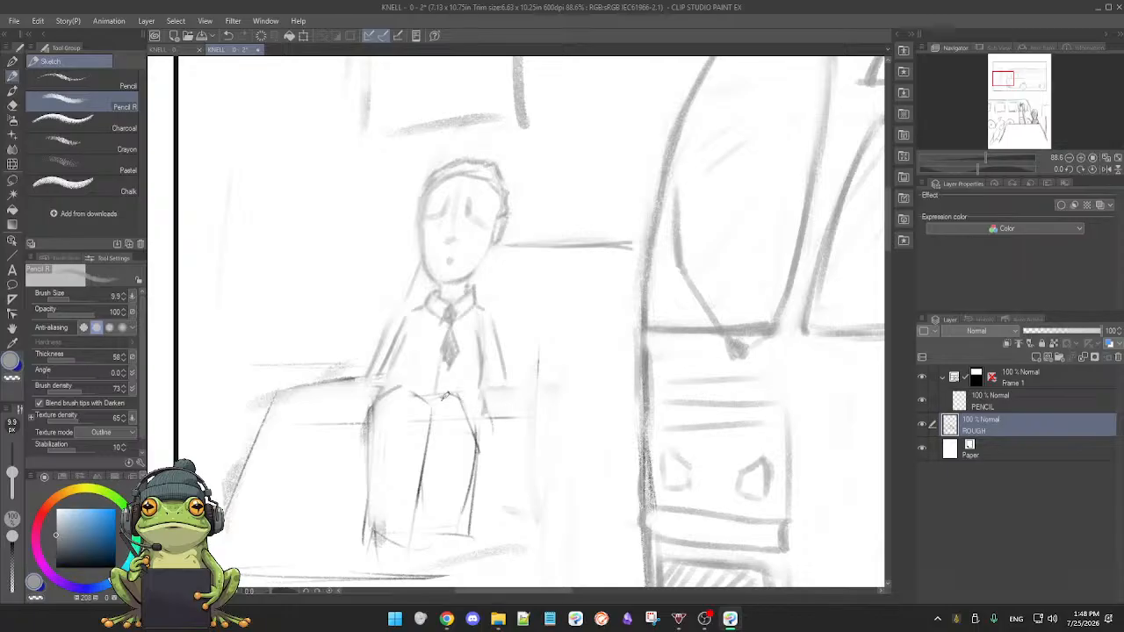
- Round off the seated figure's knee on the bus side and redraw the outer line of that leg
key("e")
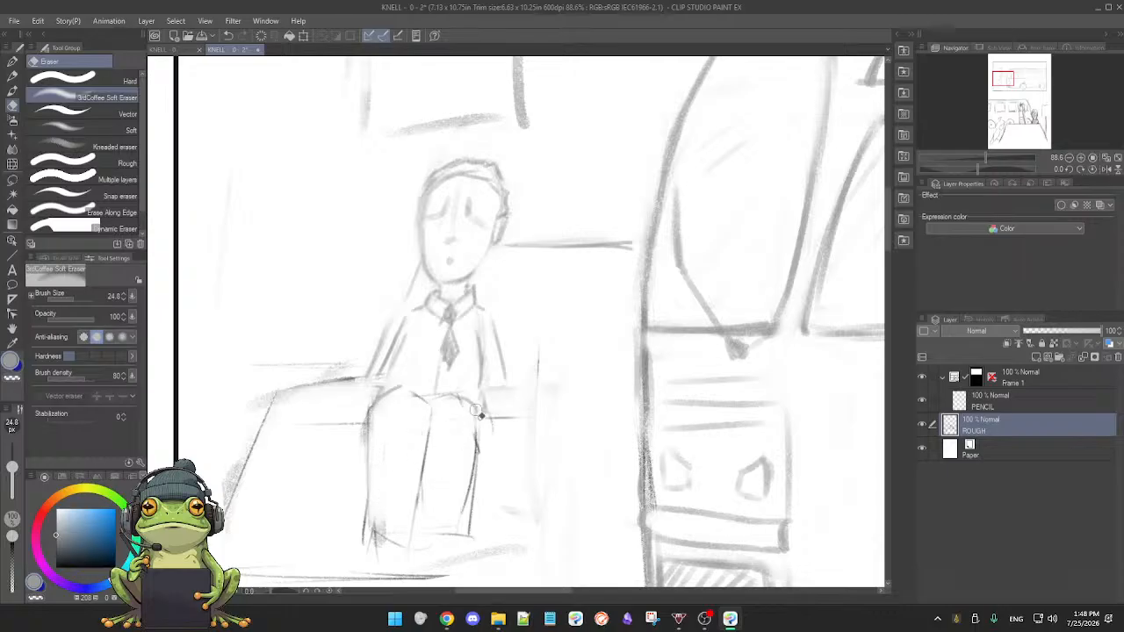
key("p")
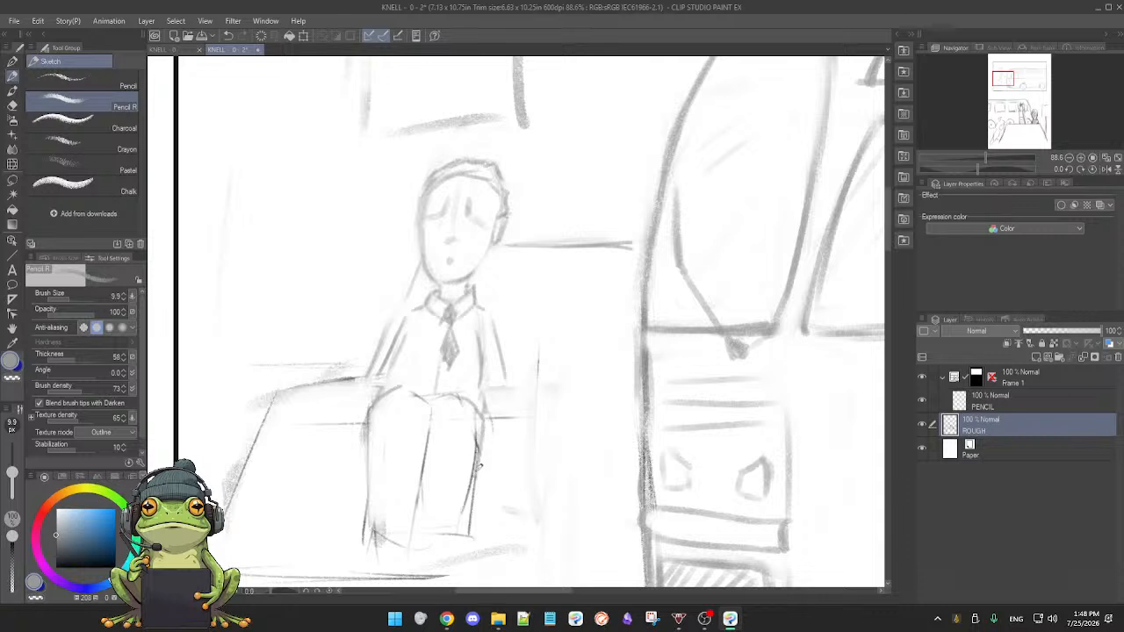
key("e")
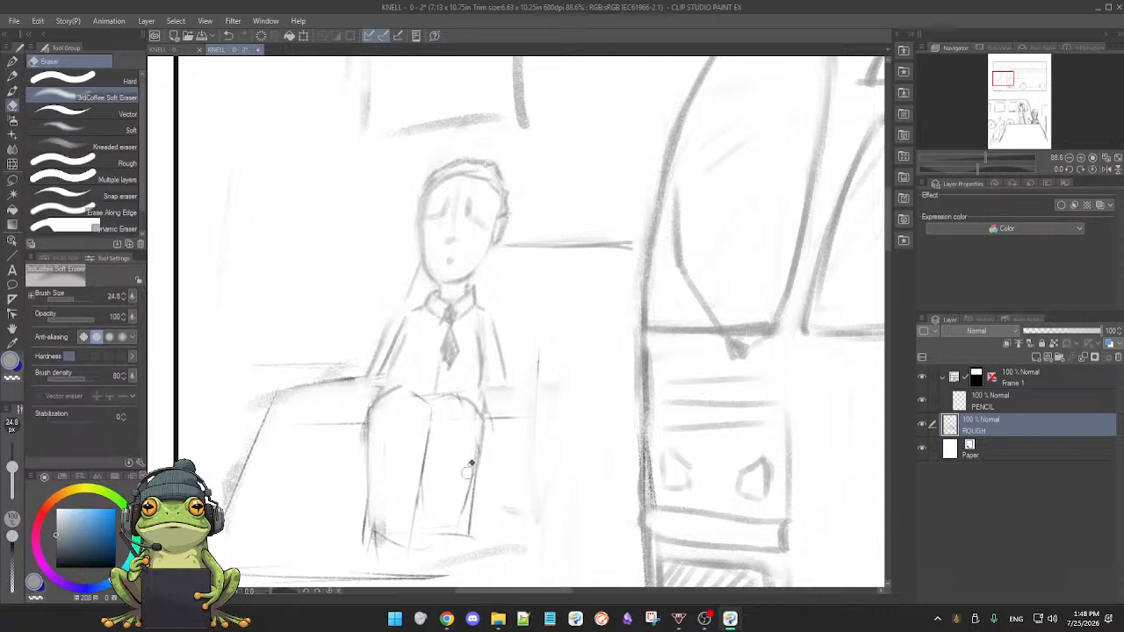
- Draw the bench's front seat edge as short horizontal lines on both sides of the seated figure's knees
key("p")
mouse_move(499, 418)
left_mouse_down()
mouse_move(542, 417)
mouse_move(485, 413)
left_mouse_up()
left_click_drag(271, 425, 367, 425)
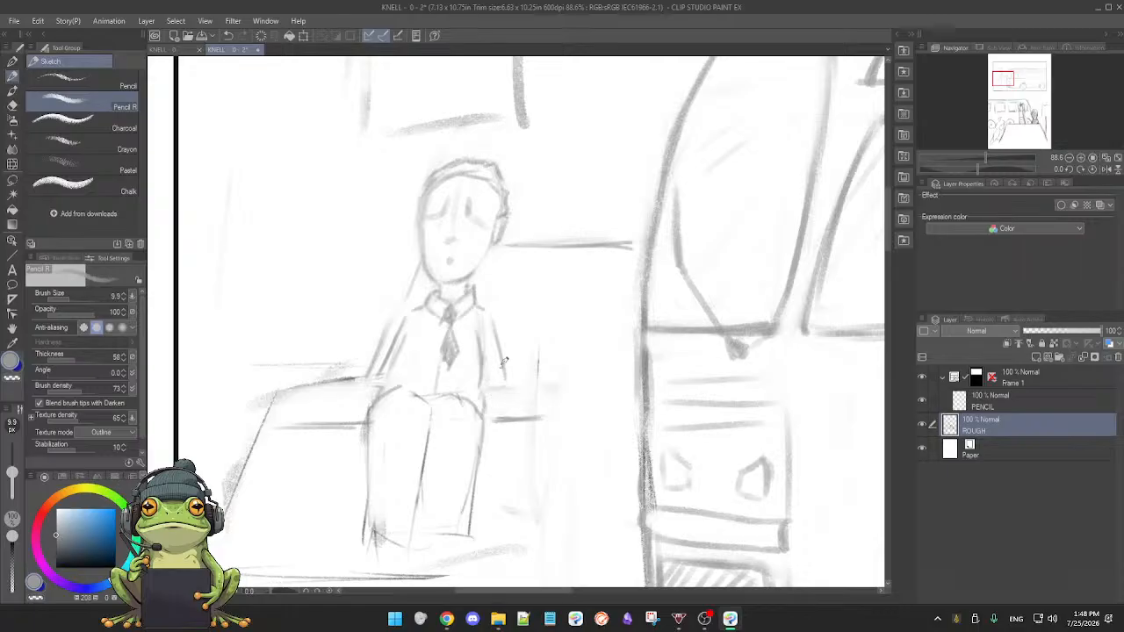
- Extend both of the seated figure's forearms downward and sketch the hands resting flat on the bench's edge
left_click_drag(506, 351, 516, 402)
left_click_drag(329, 412, 358, 419)
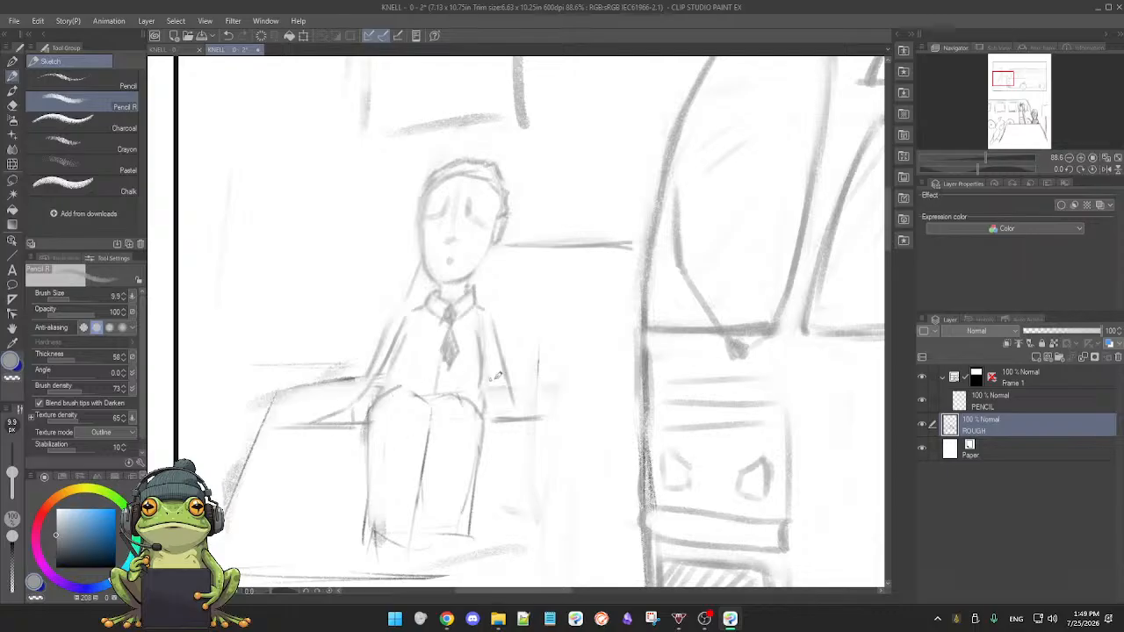
mouse_move(502, 401)
left_mouse_down()
mouse_move(532, 414)
mouse_move(505, 413)
left_mouse_up()
key("e")
key("p")
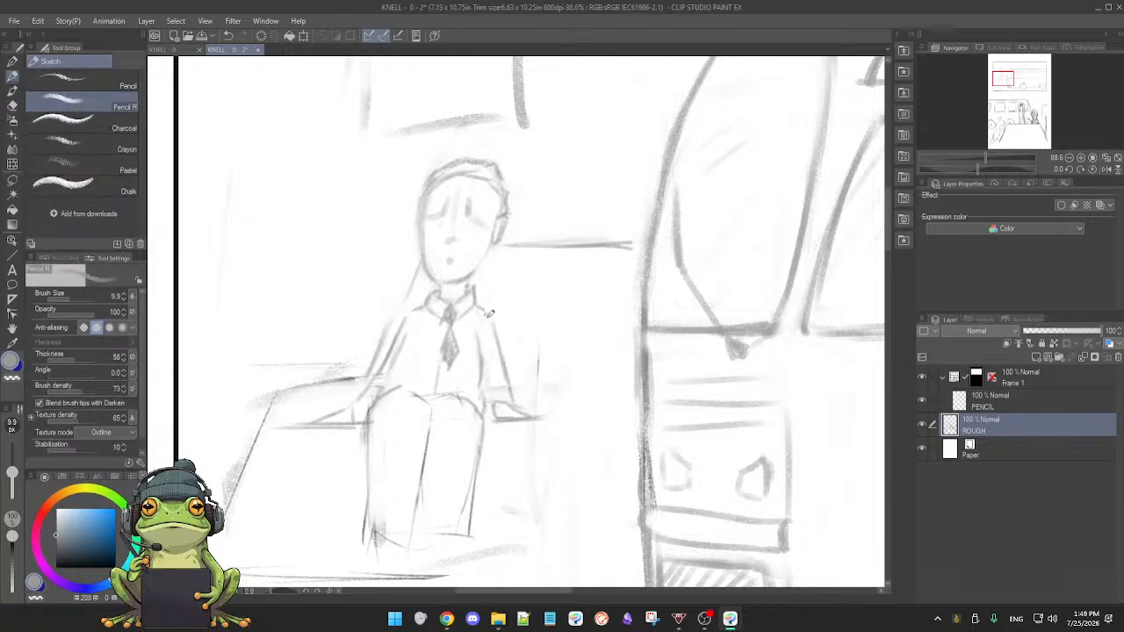
- Erase stray lines inside the far-left sleeve and knee and redraw the shirt's side and the thigh outline
key("e")
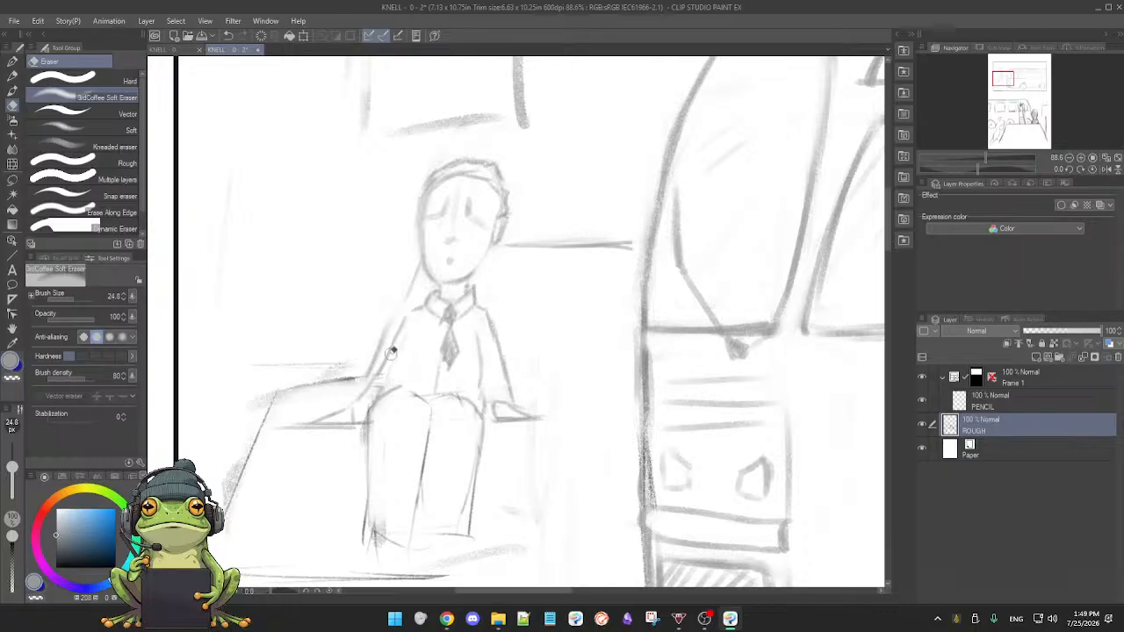
key("p")
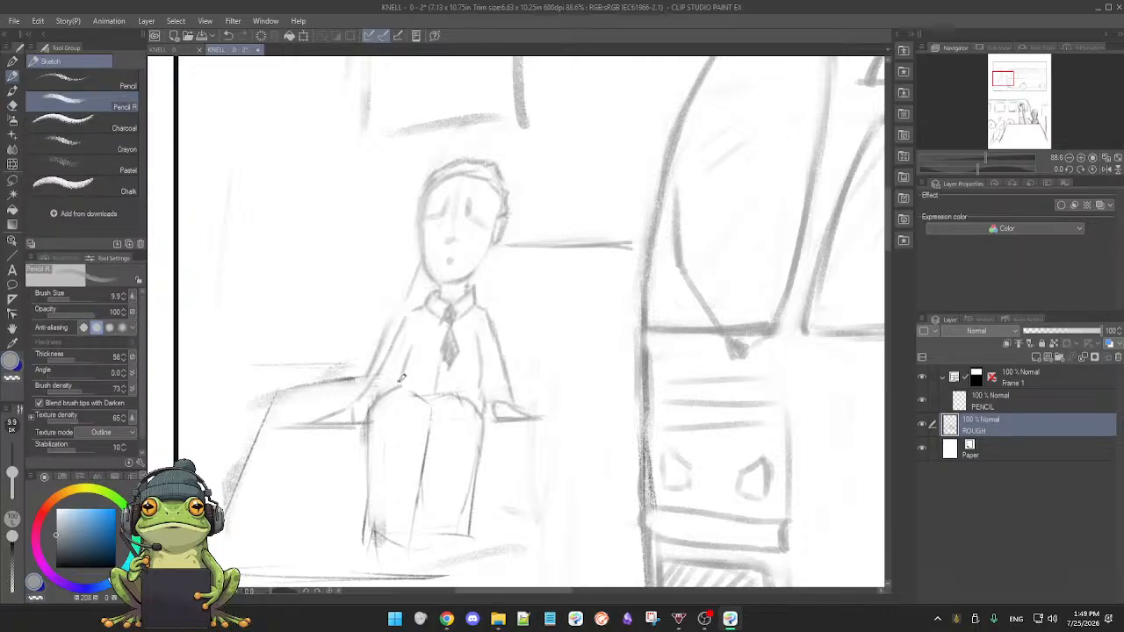
key("e")
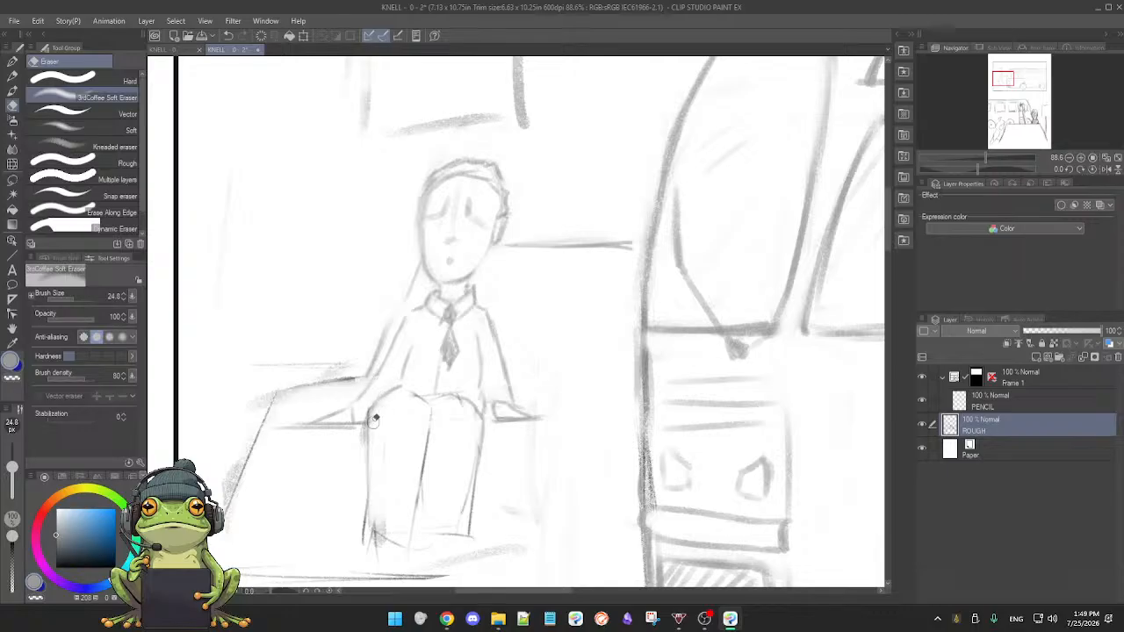
key("p")
- Refine the seated figure's jawline and neck above the collar, erasing and redrawing overlapping lines
left_click_drag(452, 431, 450, 451)
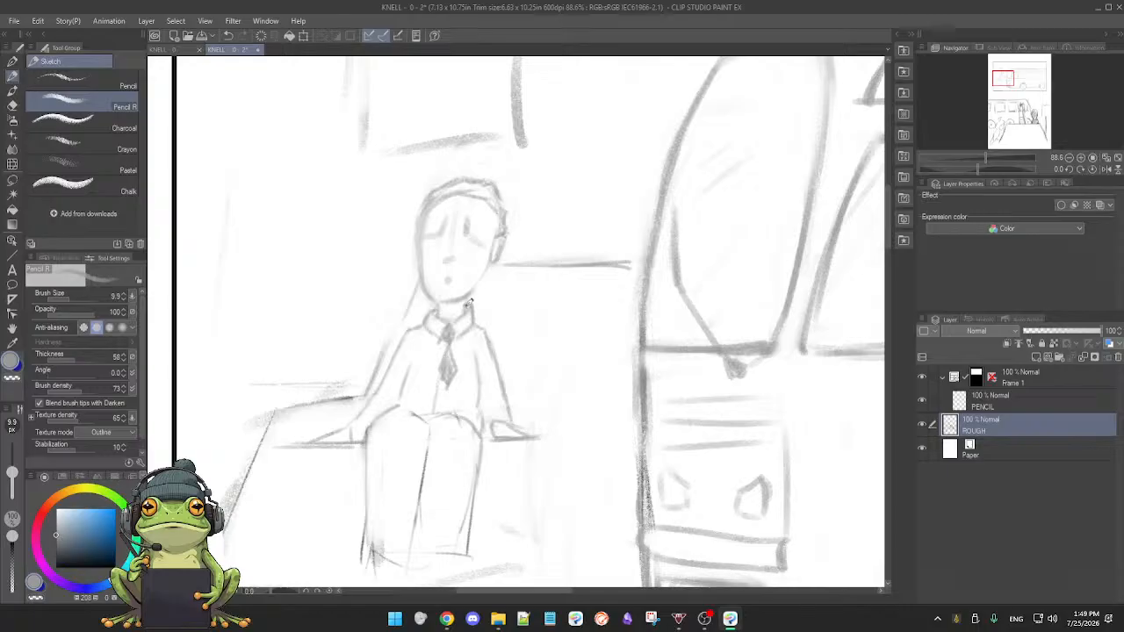
key("e")
key("p")
key("e")
key("p")
left_click_drag(500, 298, 488, 304)
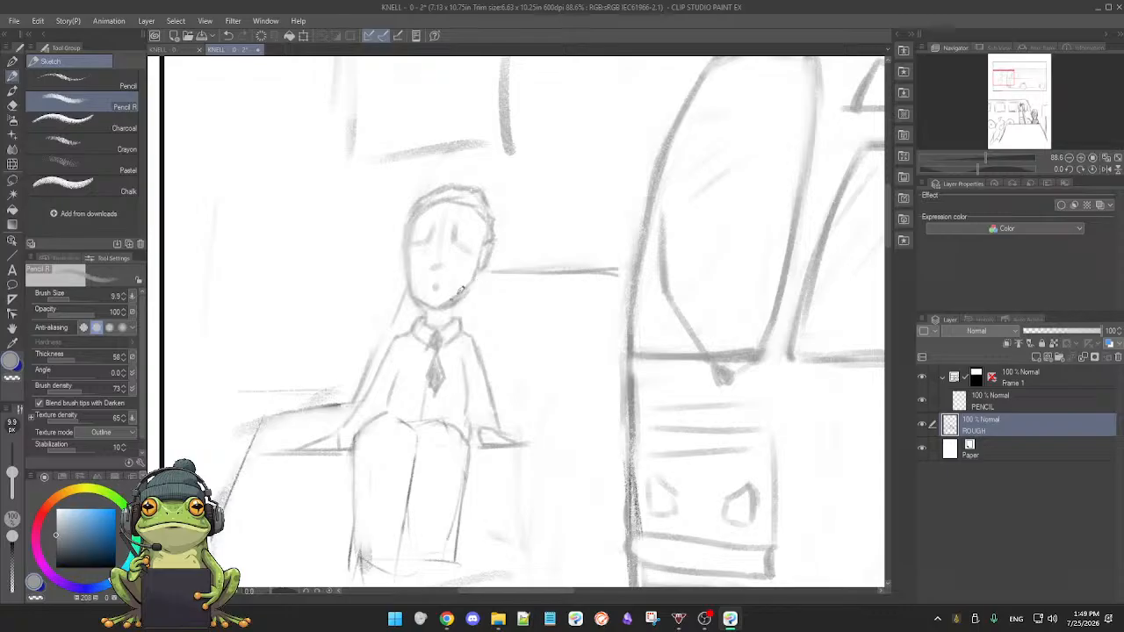
key("e")
key("p")
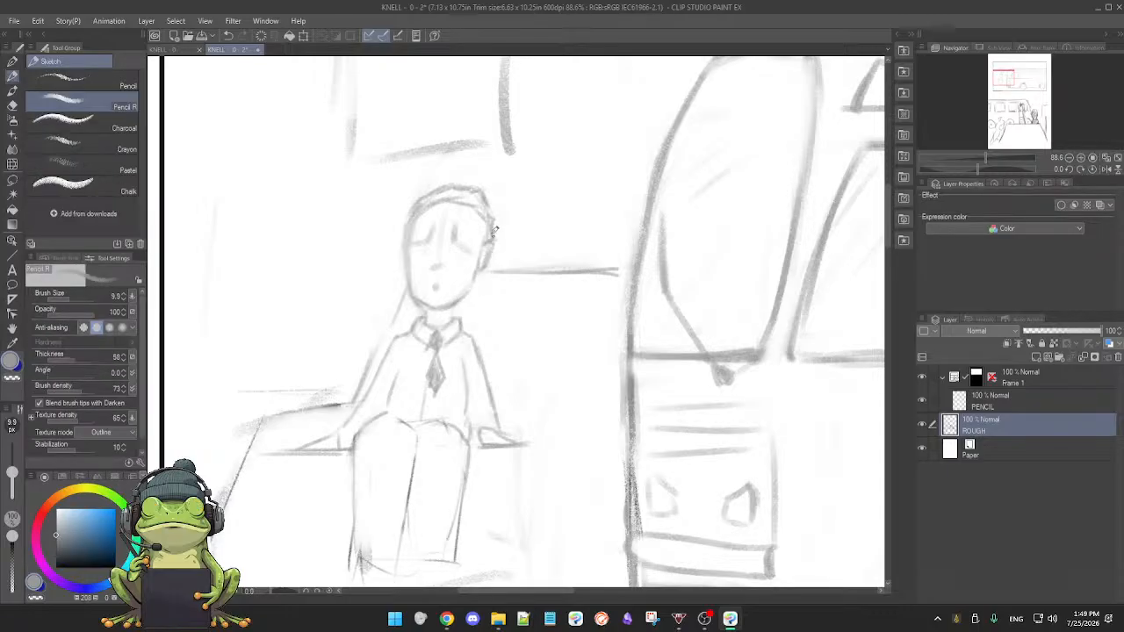
- Lighten the top of the seated figure's head and redraw the hair, the ear area and the face contour
key("e")
mouse_move(454, 190)
left_mouse_down()
mouse_move(472, 199)
mouse_move(451, 192)
mouse_move(451, 208)
left_mouse_up()
key("p")
key("e")
key("p")
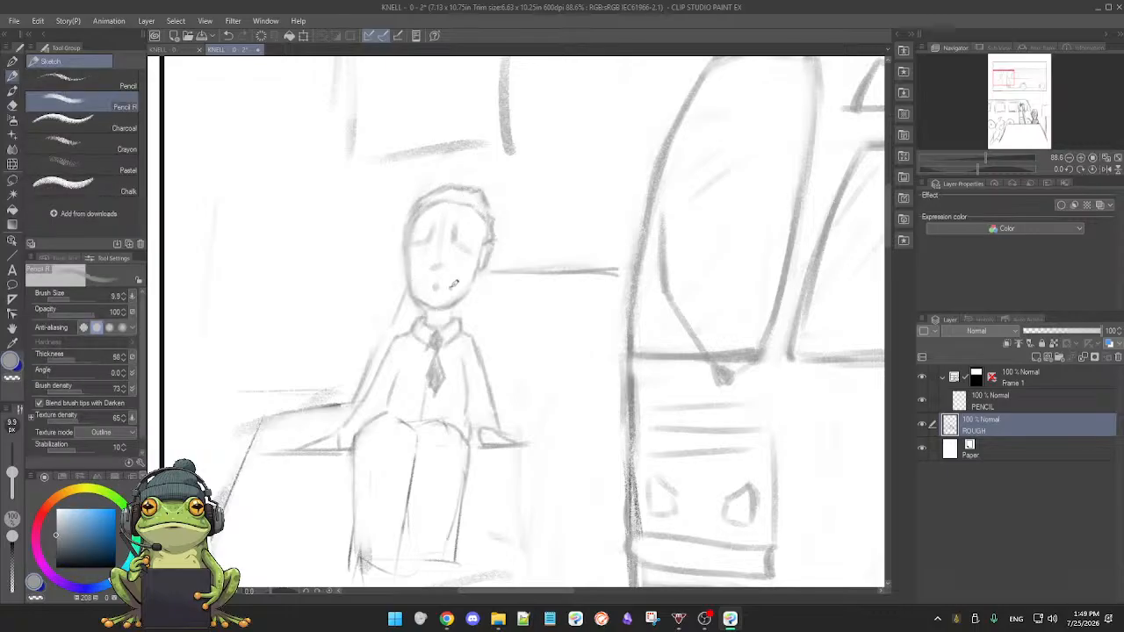
left_click_drag(479, 259, 468, 289)
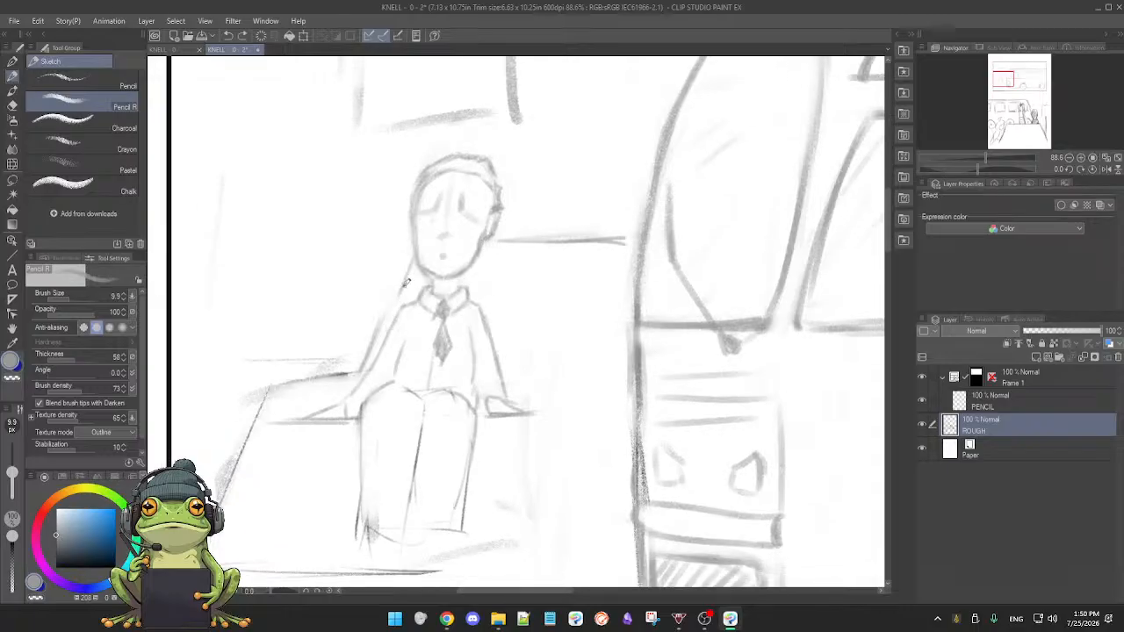
- Redraw the long slanting line from the seated figure's head down along the outer arm and tidy it
left_click_drag(403, 288, 361, 365)
key("e")
key("p")
- Erase the bench's old curved edge beside the seated figure's hand and redraw the bench's end with cleaner slanting side lines
key("e")
mouse_move(343, 369)
left_mouse_down()
mouse_move(286, 385)
mouse_move(358, 370)
mouse_move(262, 409)
left_mouse_up()
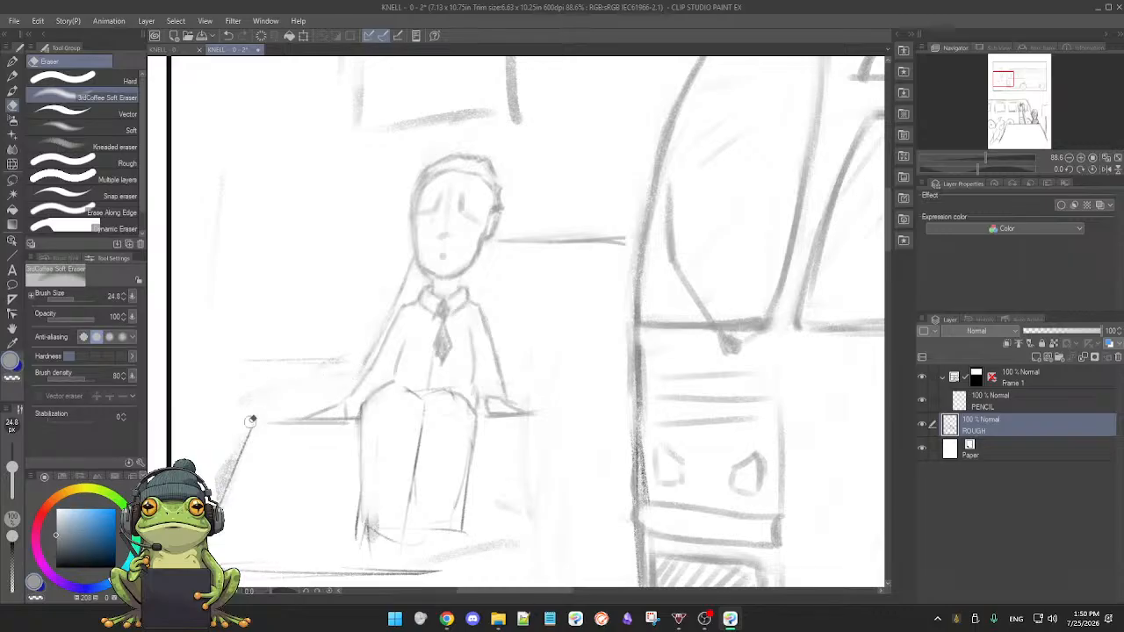
key("p")
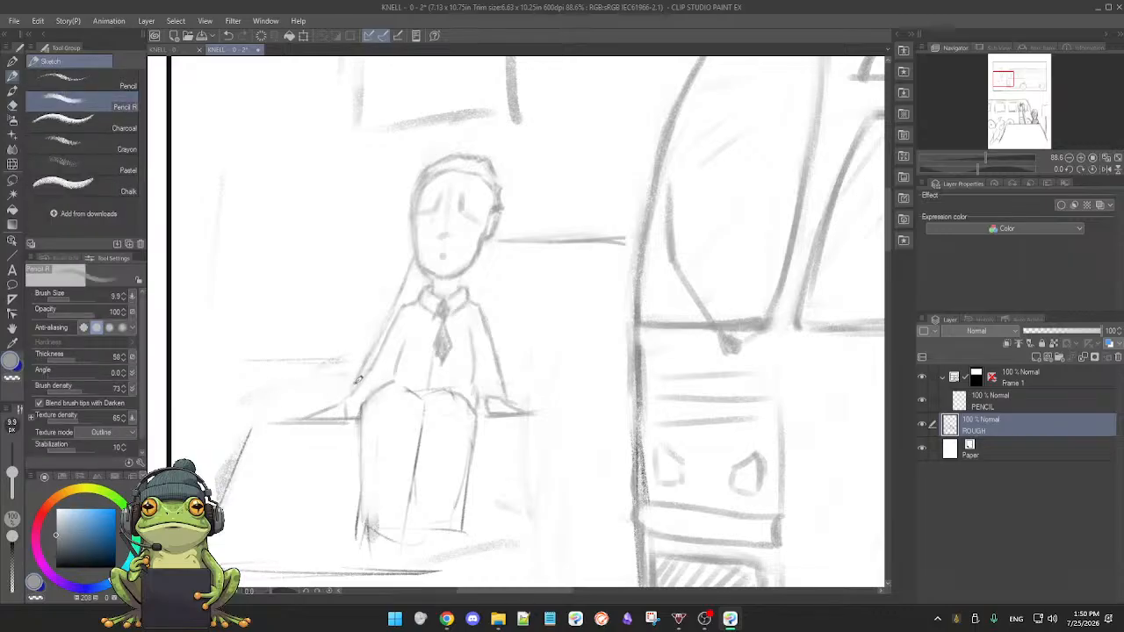
mouse_move(273, 443)
left_mouse_down()
mouse_move(318, 386)
mouse_move(284, 389)
mouse_move(284, 401)
left_mouse_up()
key("e")
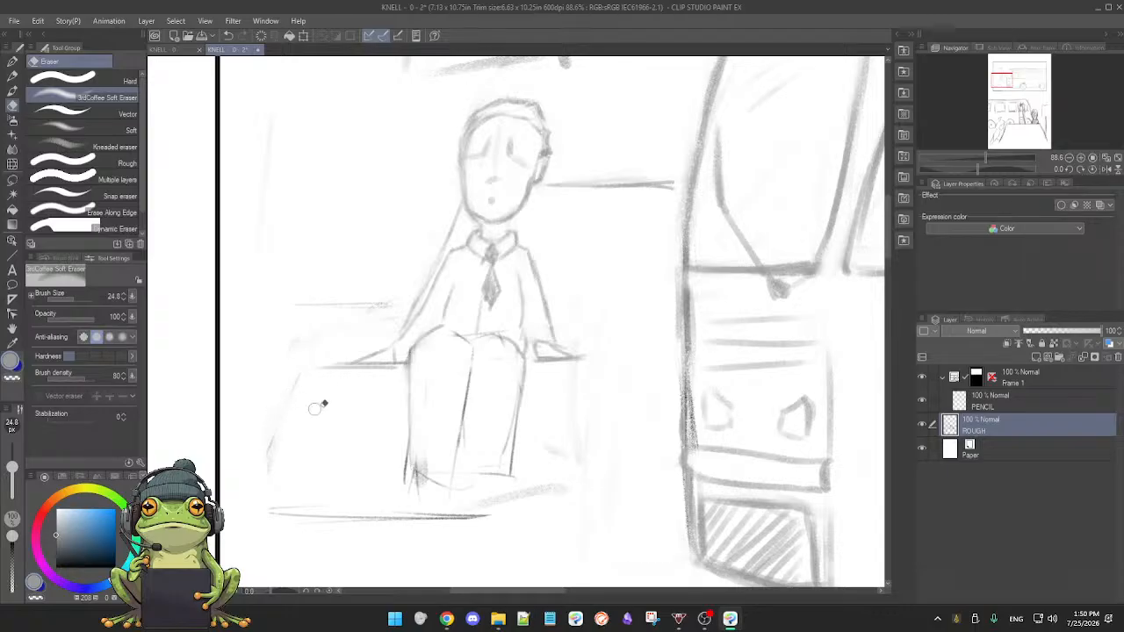
key("p")
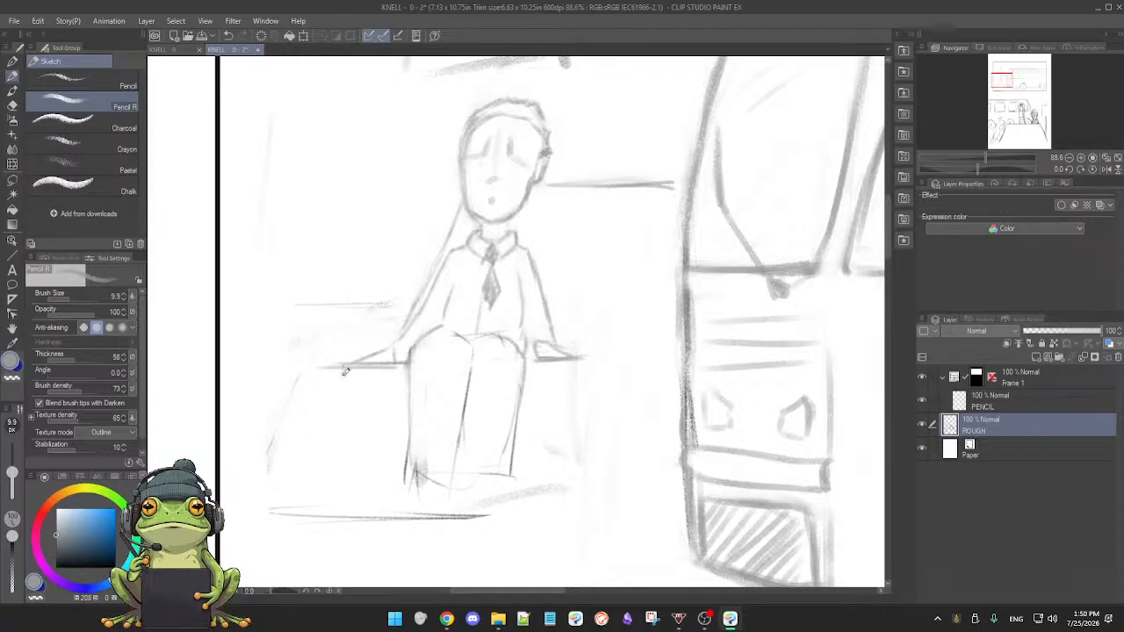
left_click_drag(336, 388, 298, 484)
left_click_drag(367, 411, 355, 430)
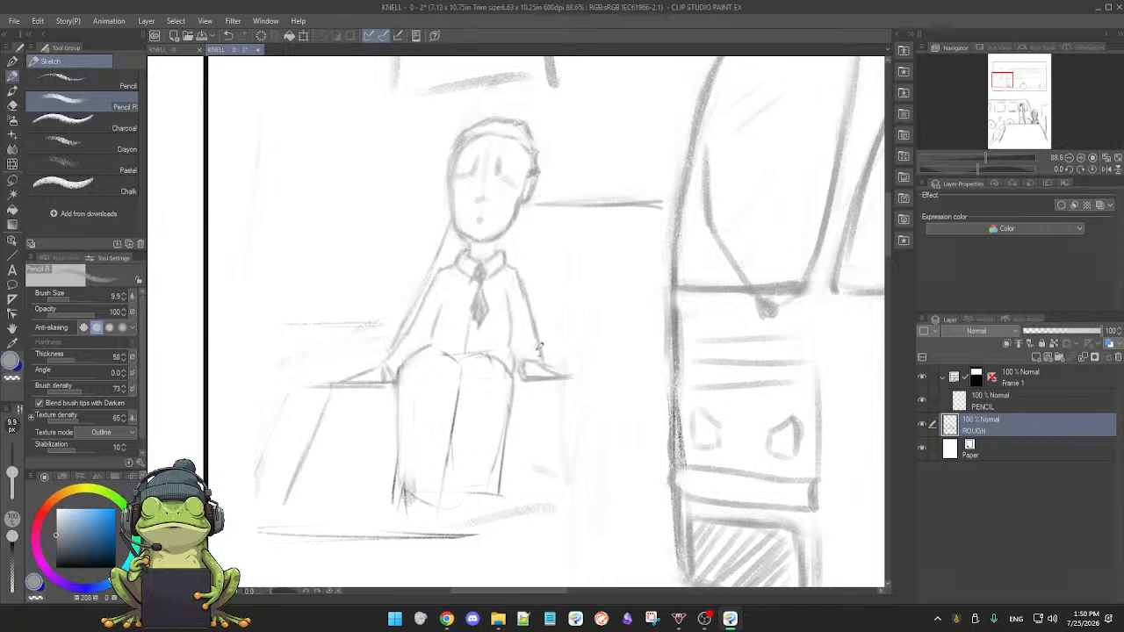
- Erase the overlapping lines at the seated figure's lap and redraw both knees as clean rounded curves below the shirt
key("e")
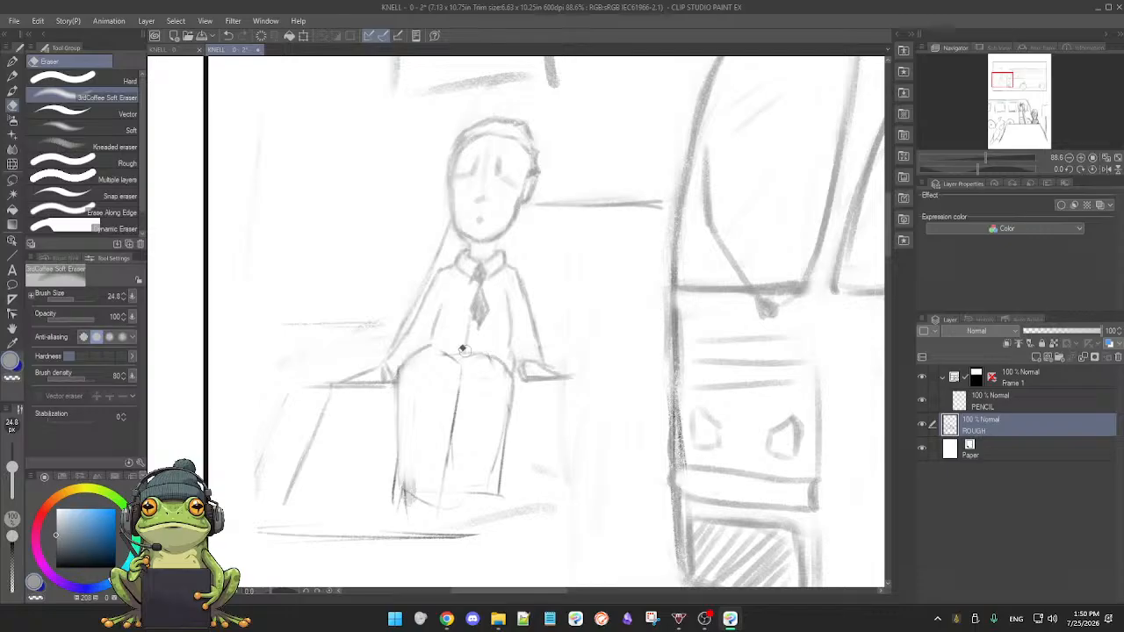
key("p")
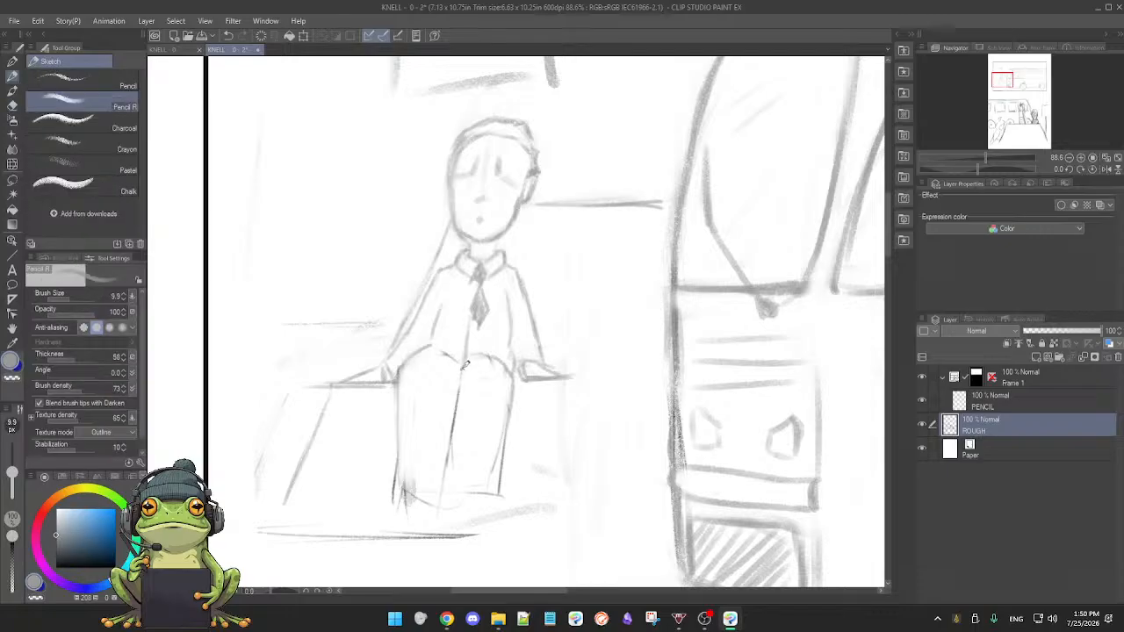
left_click_drag(469, 356, 499, 352)
key("e")
key("p")
mouse_move(404, 367)
left_mouse_down()
mouse_move(426, 351)
mouse_move(461, 353)
left_mouse_up()
key("e")
key("p")
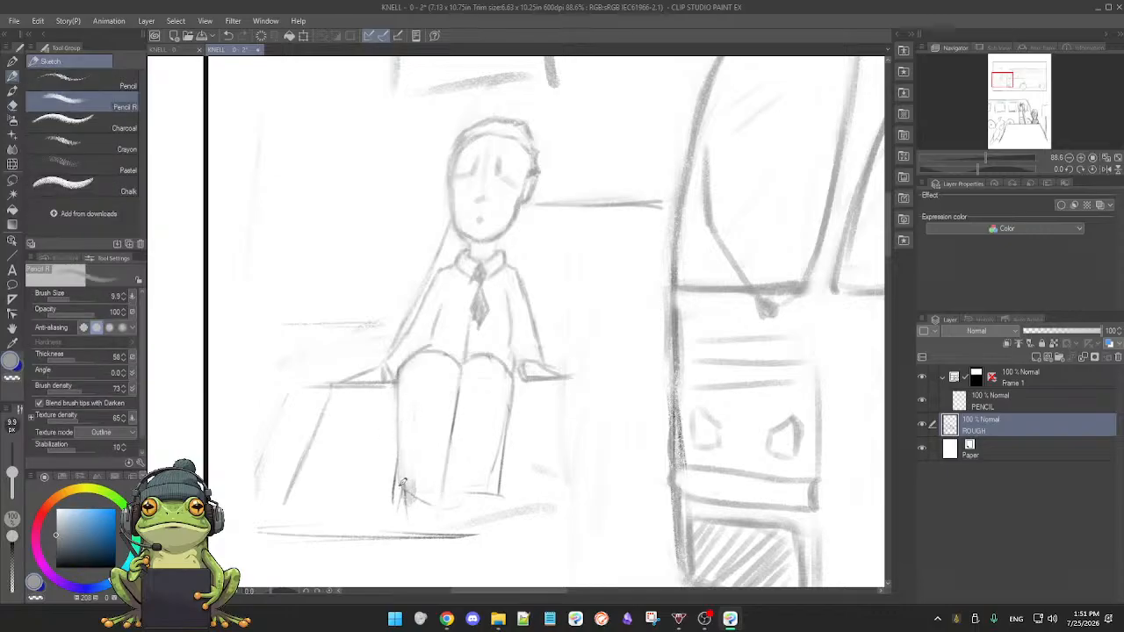
- Erase the messy lower leg lines of the seated figure and redraw the outer trouser outlines and hems
key("e")
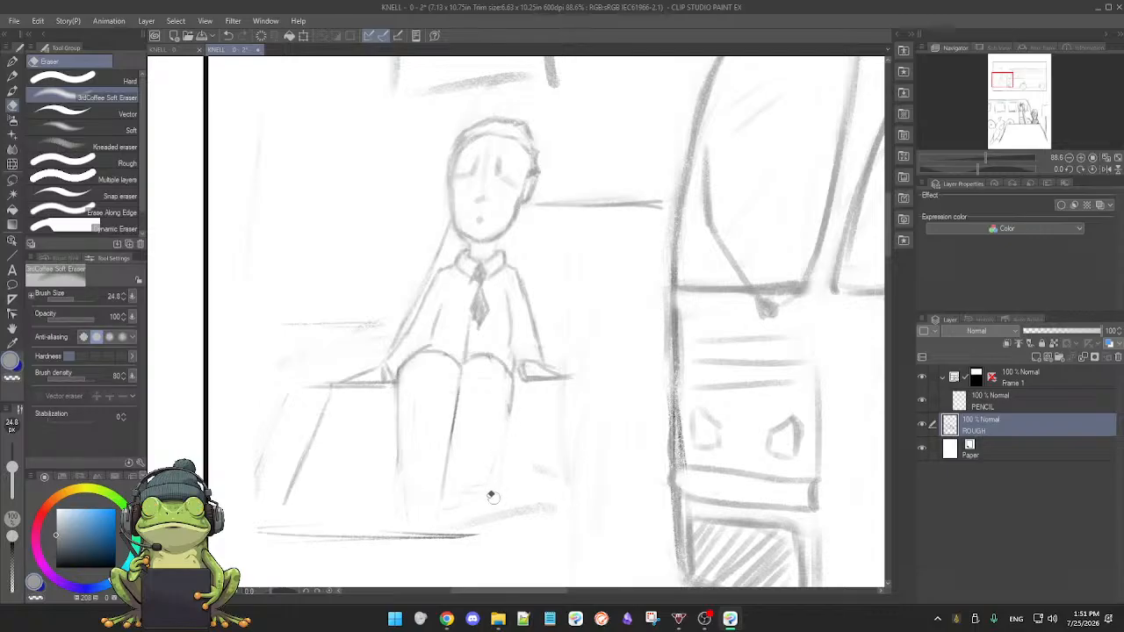
key("p")
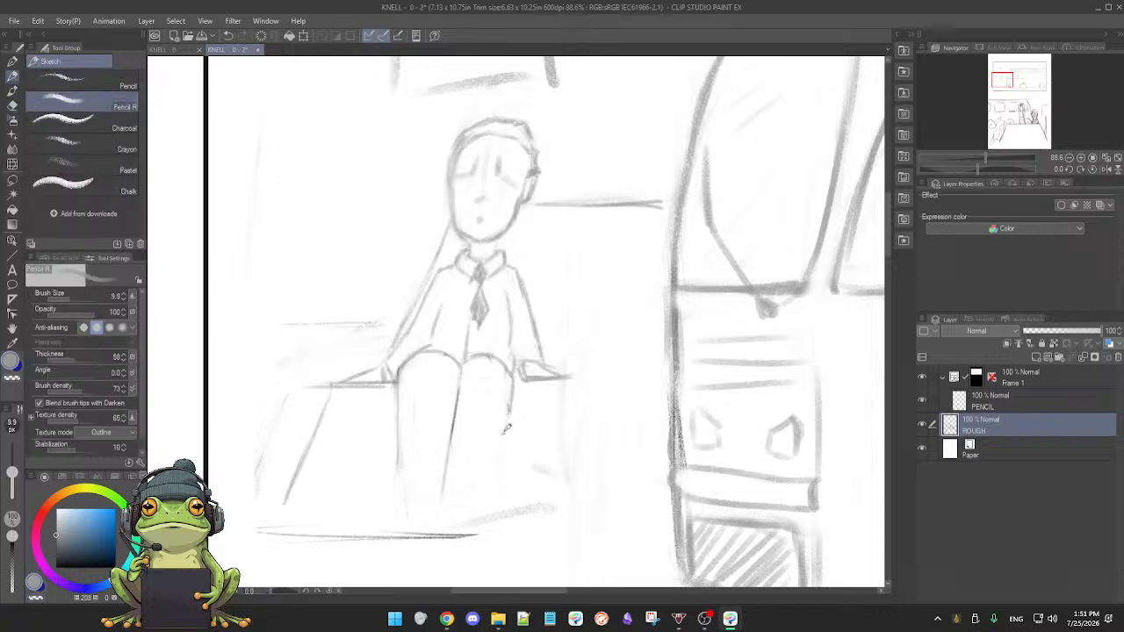
left_click_drag(511, 404, 496, 497)
left_click_drag(400, 413, 397, 492)
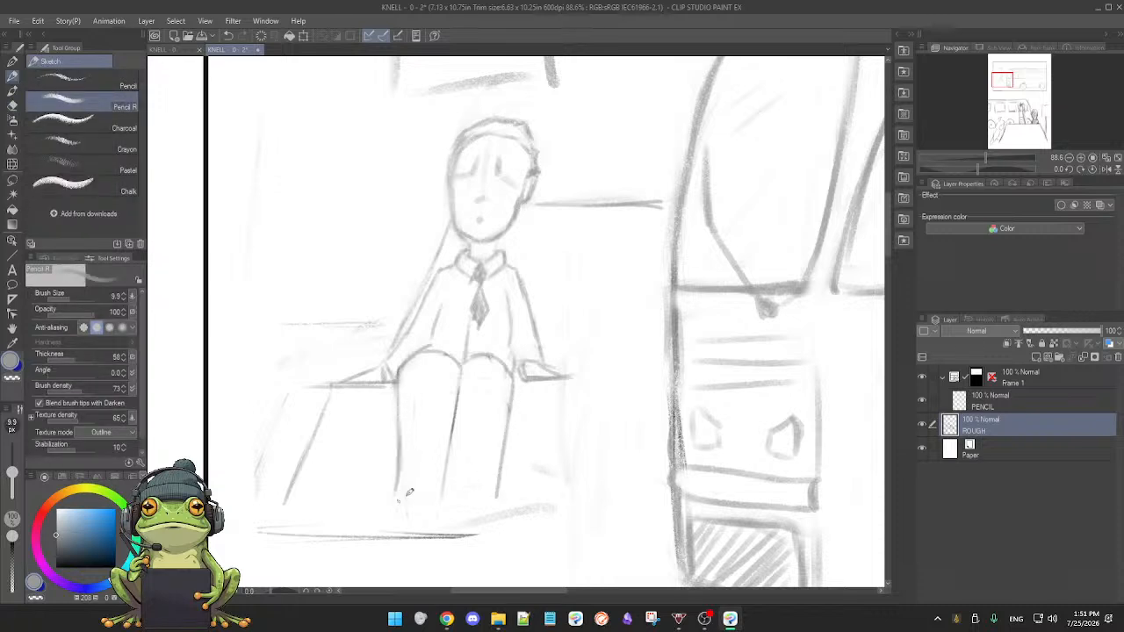
mouse_move(393, 508)
left_mouse_down()
mouse_move(477, 502)
mouse_move(470, 510)
mouse_move(518, 452)
mouse_move(536, 453)
left_mouse_up()
- Clean up the faint leftover lines around the seated figure's lower legs and the bench
key("e")
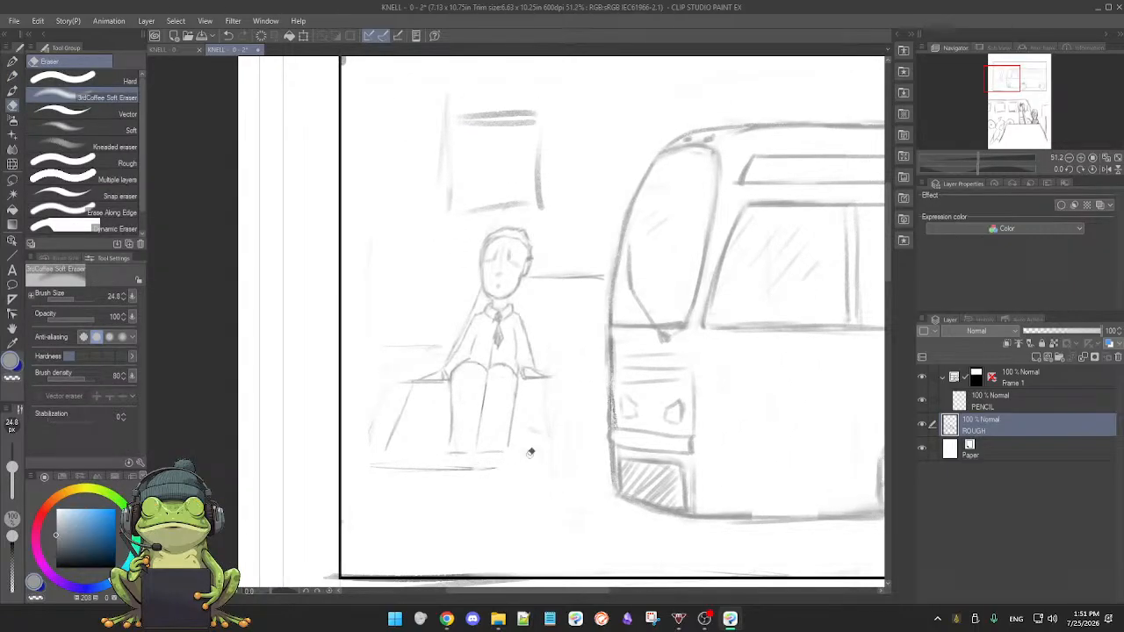
key("p")
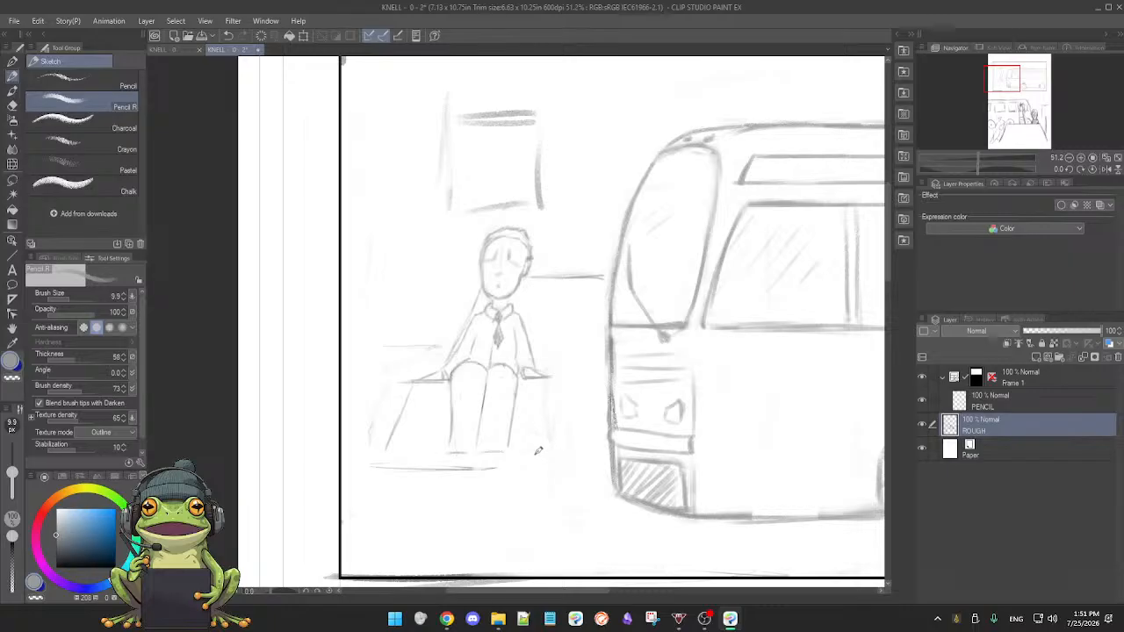
key("e")
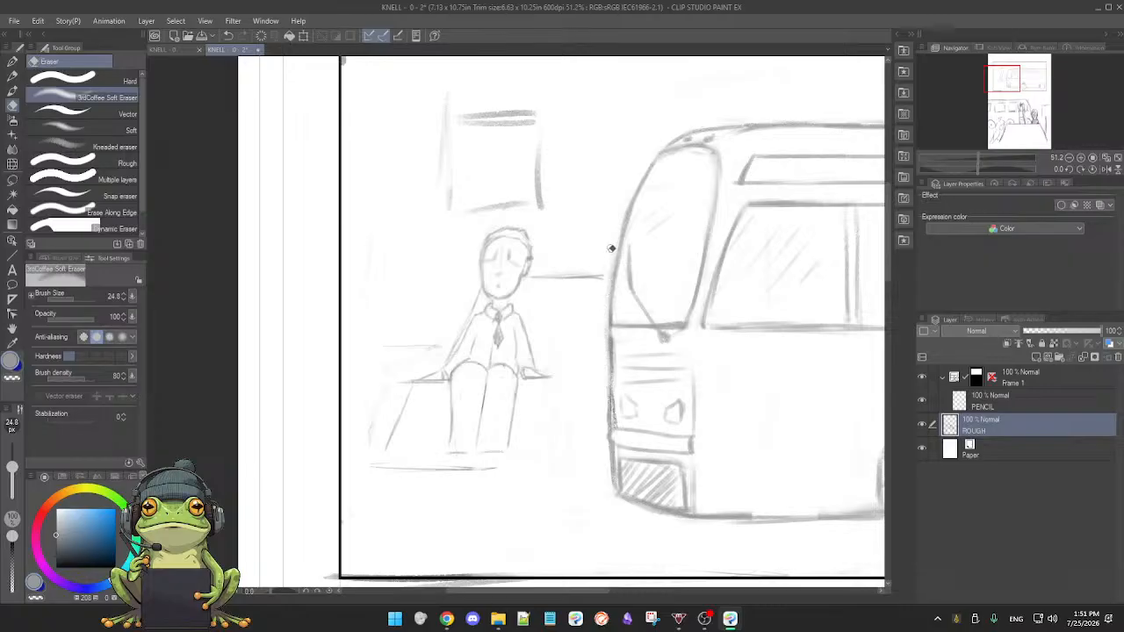
key("p")
scroll(614, 342, "down", 4)
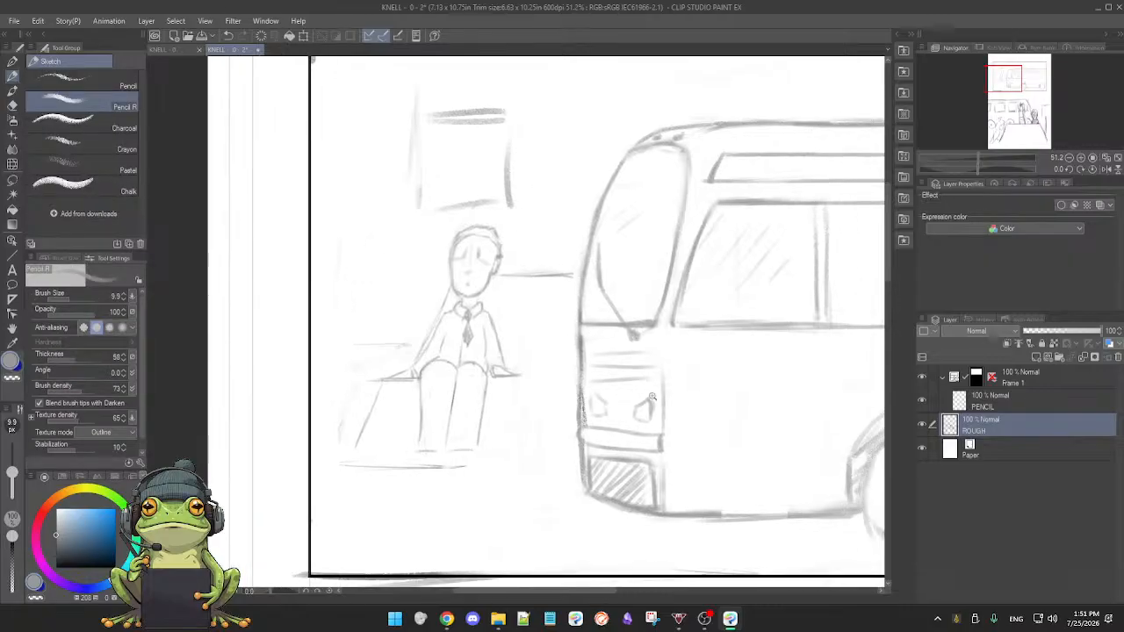
- Strengthen the bench's slanted side and add a second line along its seat edge, and thin the backrest line with the soft eraser
left_click_drag(741, 439, 625, 416)
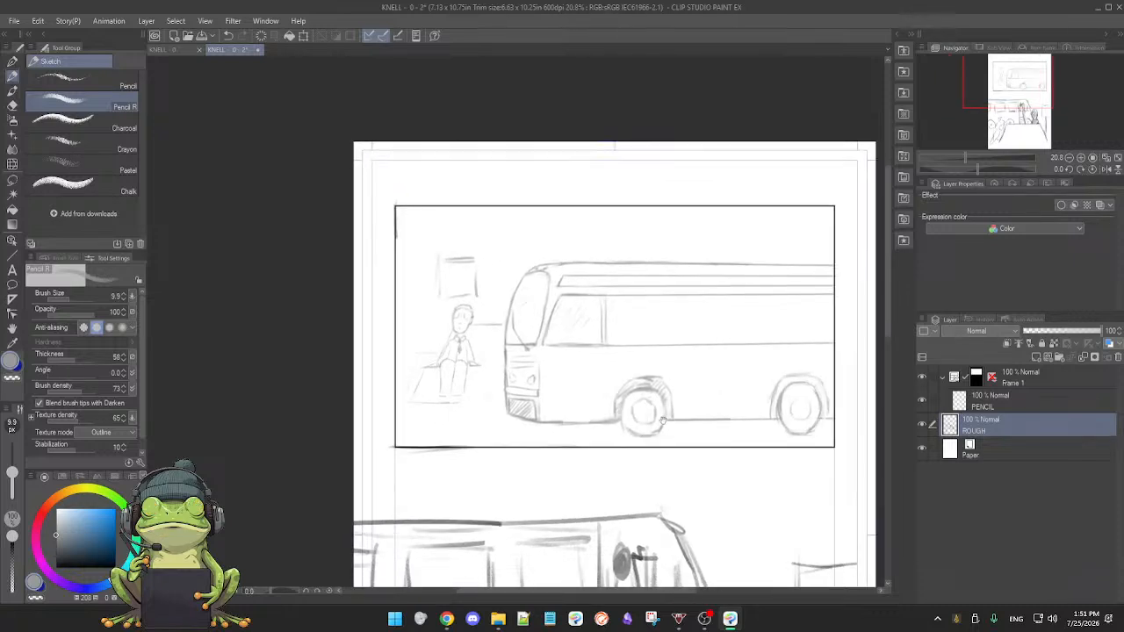
scroll(662, 424, "up", 4)
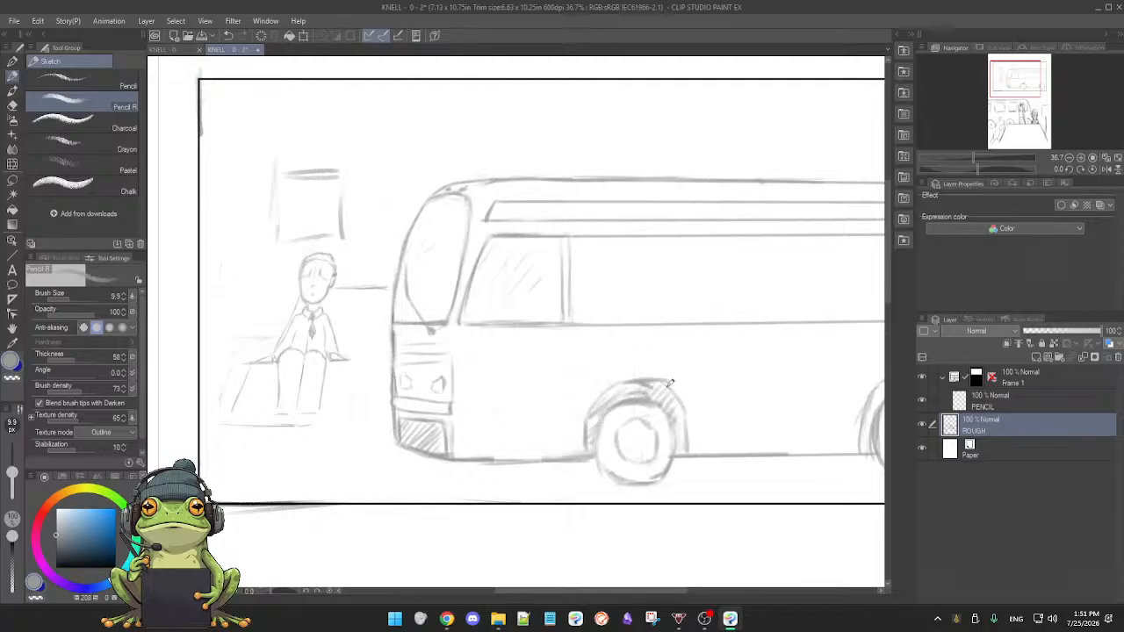
left_click_drag(487, 365, 616, 404)
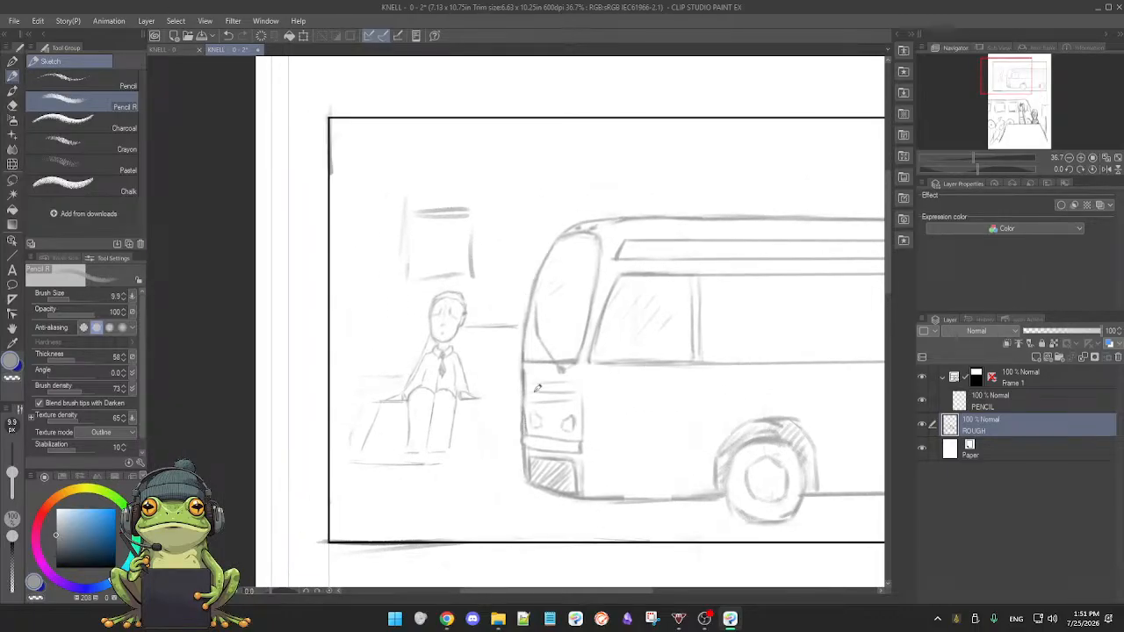
left_click_drag(516, 389, 518, 405)
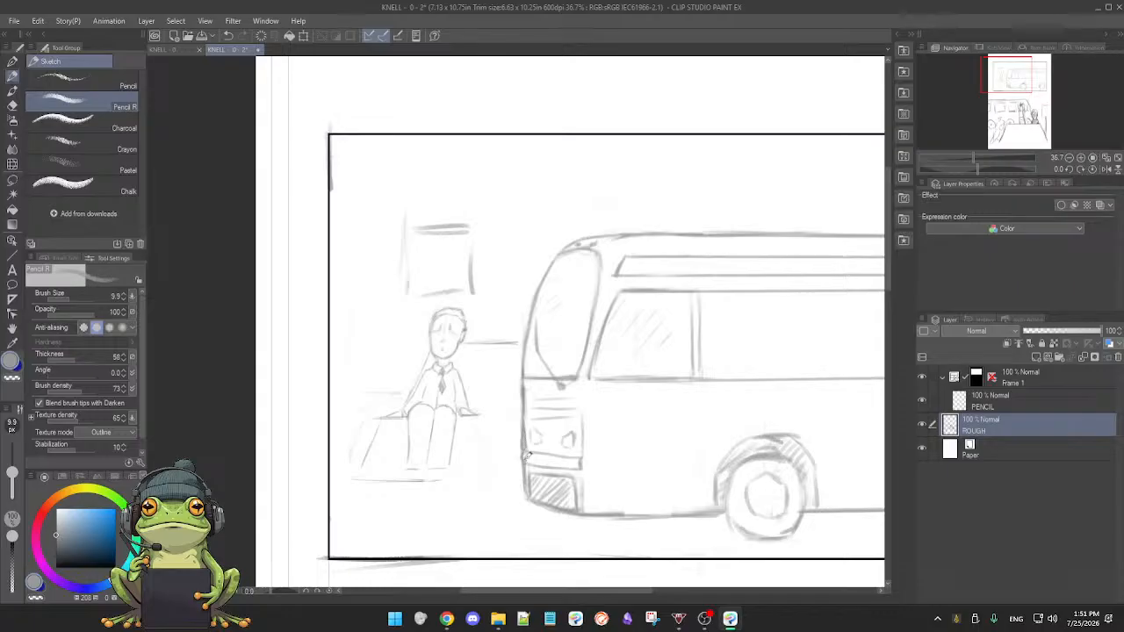
left_click_drag(529, 457, 540, 455)
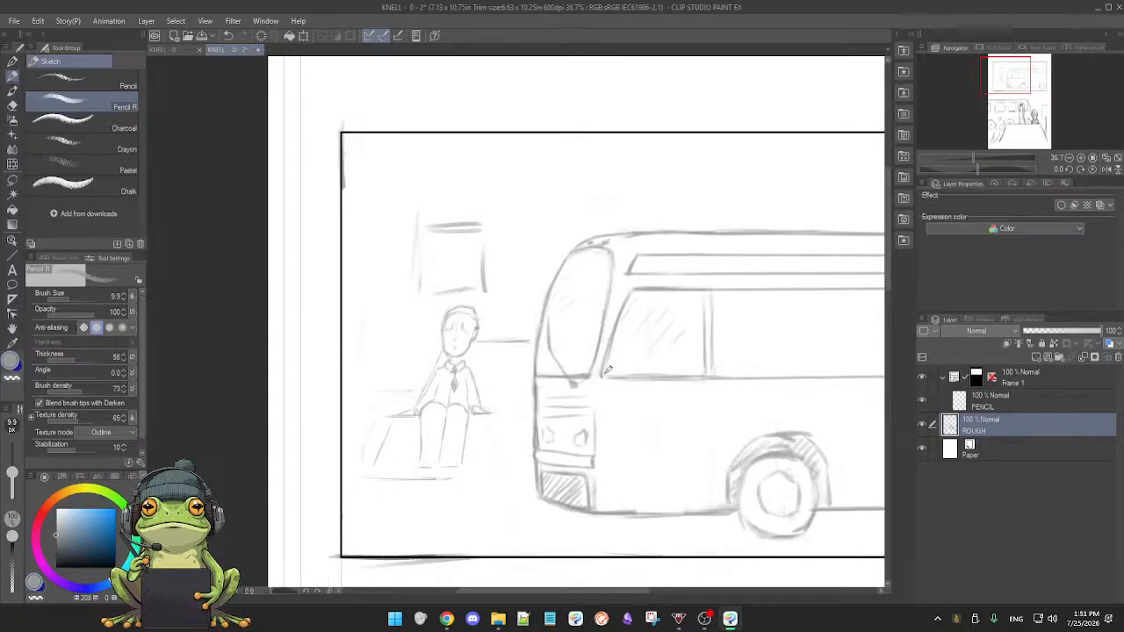
scroll(616, 335, "up", 5)
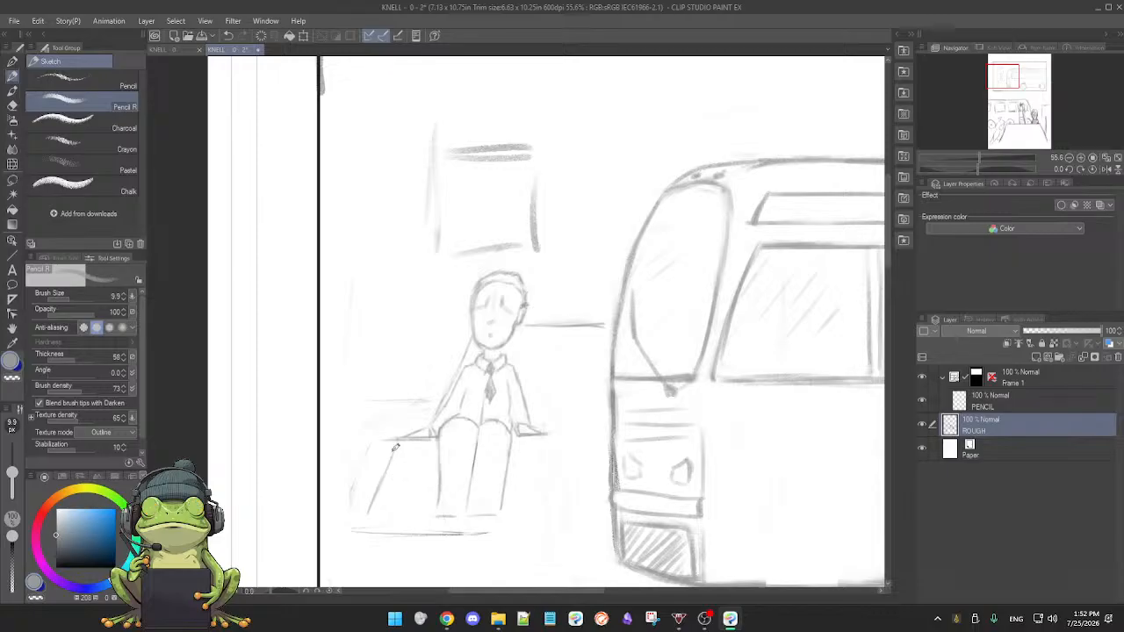
left_click_drag(392, 444, 372, 511)
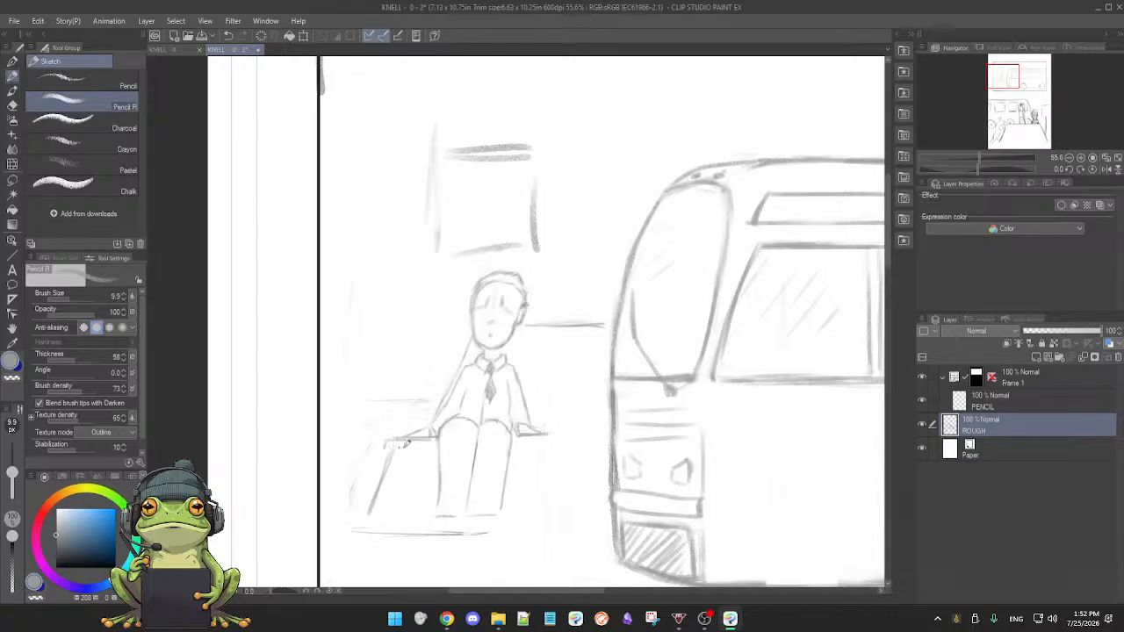
left_click_drag(399, 447, 441, 437)
mouse_move(520, 442)
left_mouse_down()
mouse_move(579, 443)
mouse_move(524, 434)
mouse_move(604, 430)
left_mouse_up()
left_click_drag(532, 440, 597, 442)
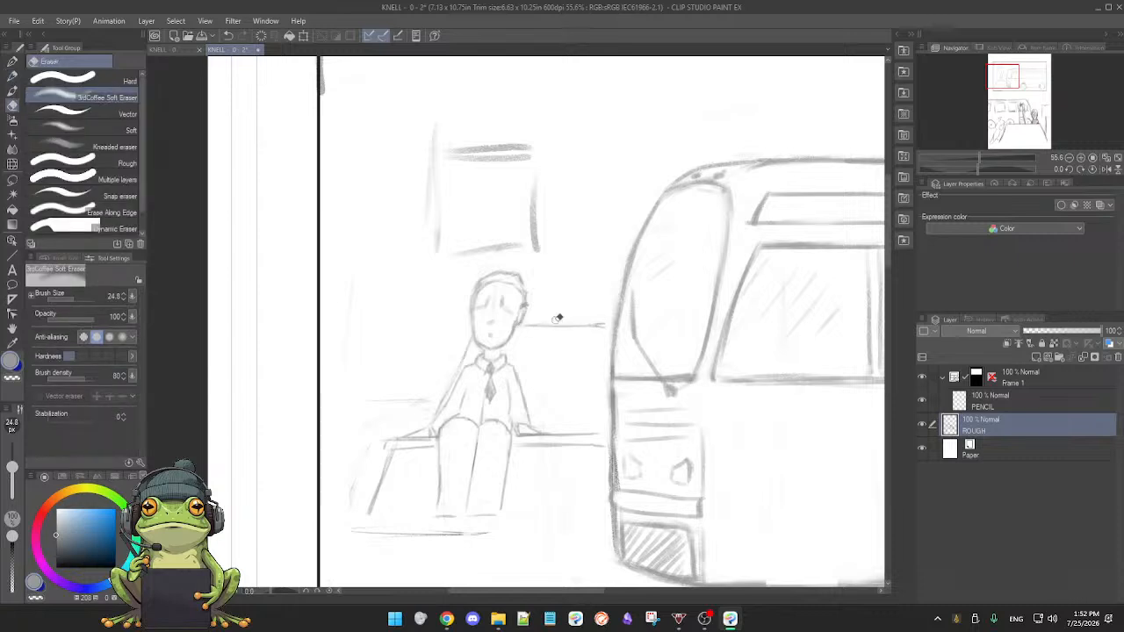
left_click_drag(534, 322, 597, 324)
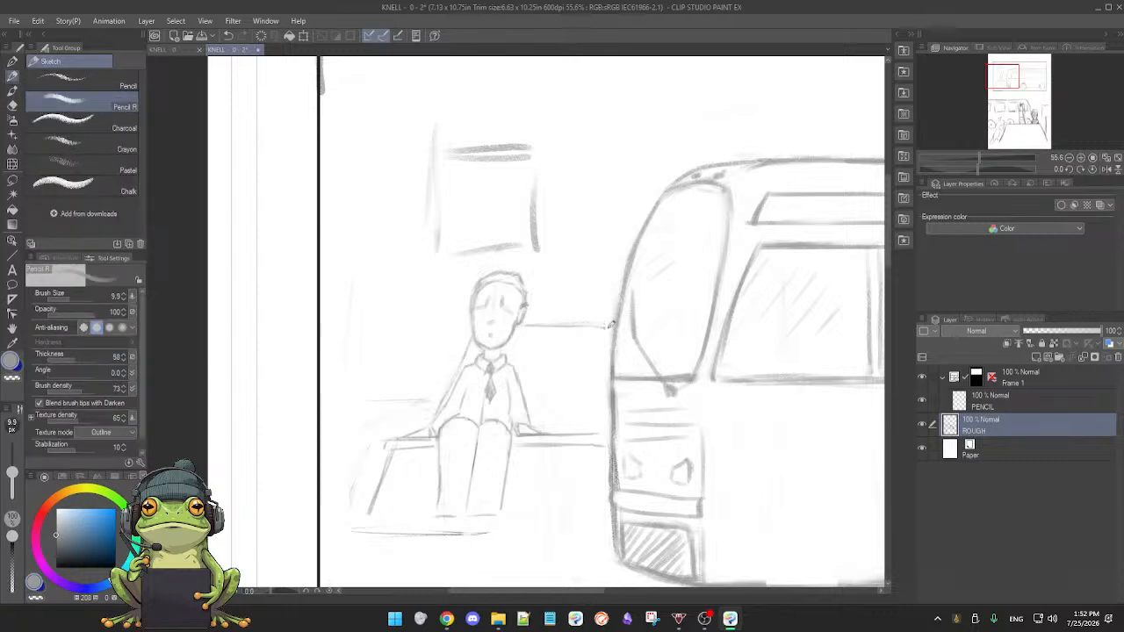
- Replace the bench's slanted side with an upright double-line leg in pencil, and erase the stray lines around it
left_click_drag(568, 409, 582, 386)
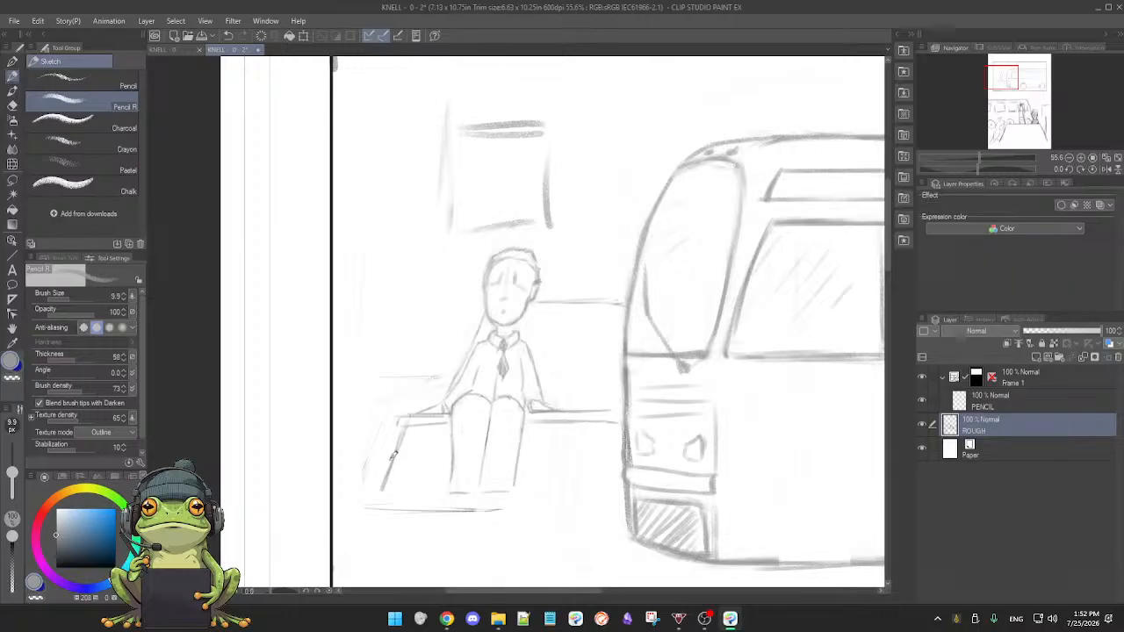
key("e")
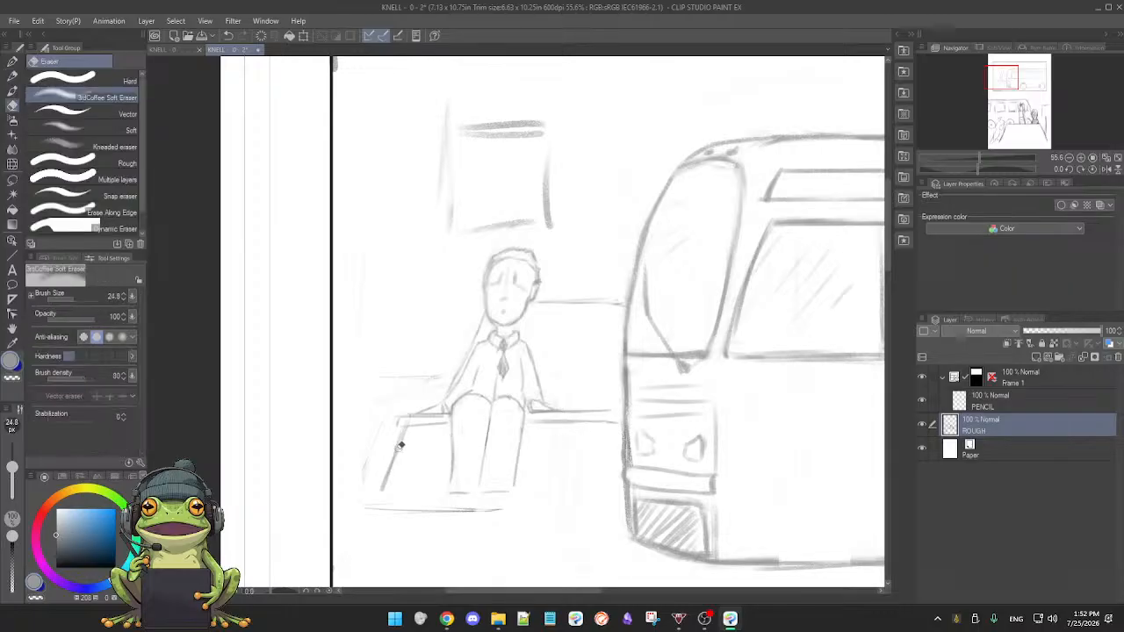
key("p")
left_click_drag(402, 462, 403, 493)
mouse_move(408, 424)
left_mouse_down()
mouse_move(400, 504)
mouse_move(391, 451)
left_mouse_up()
key("e")
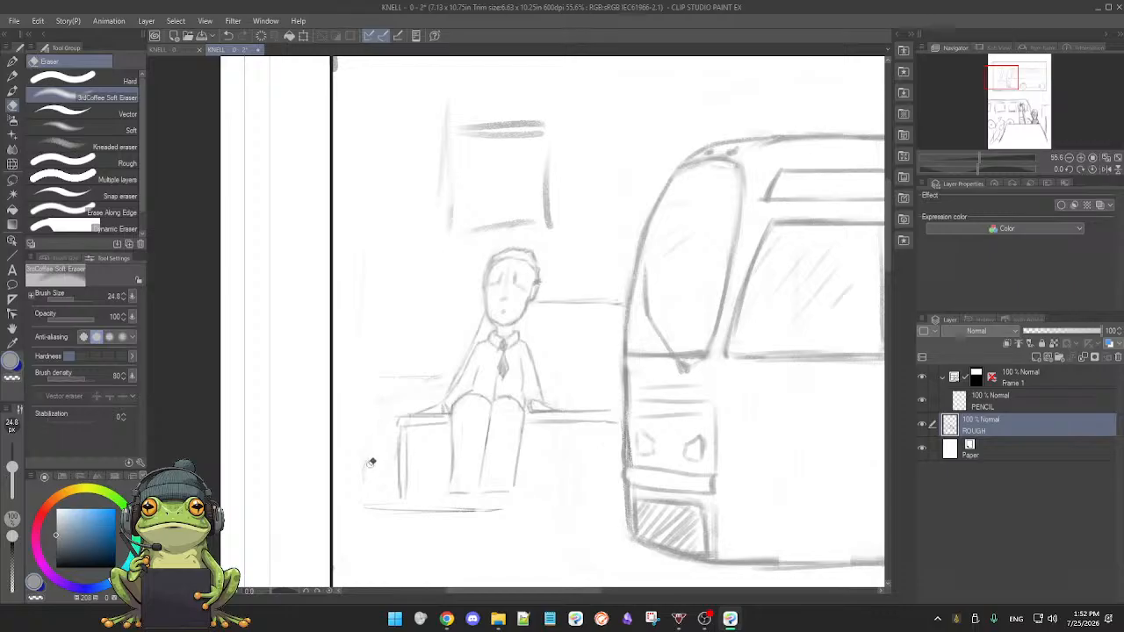
key("p")
scroll(418, 482, "down", 1)
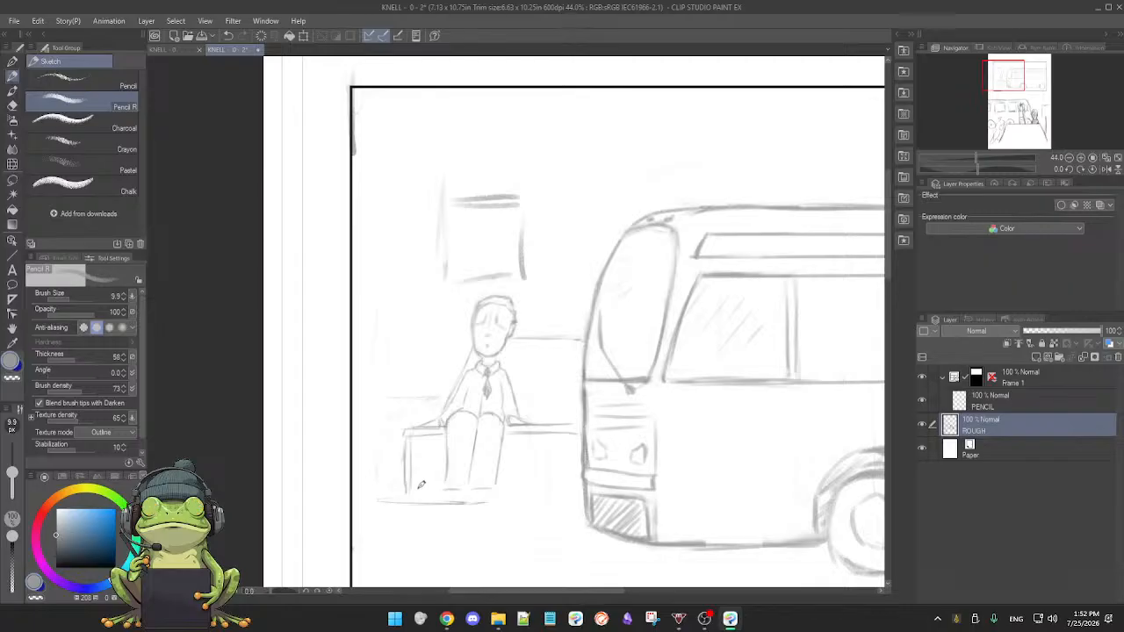
scroll(422, 471, "up", 1)
key("e")
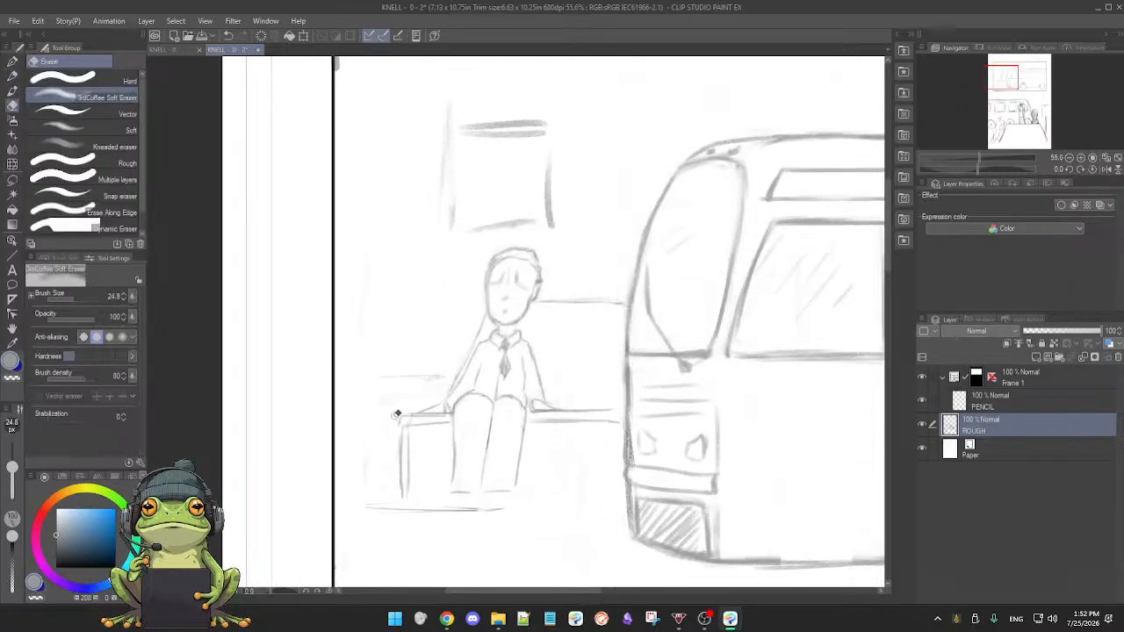
key("p")
- Lasso the bench's upright leg, move it slightly closer to the seated figure, apply the transformation and deselect it
key("m")
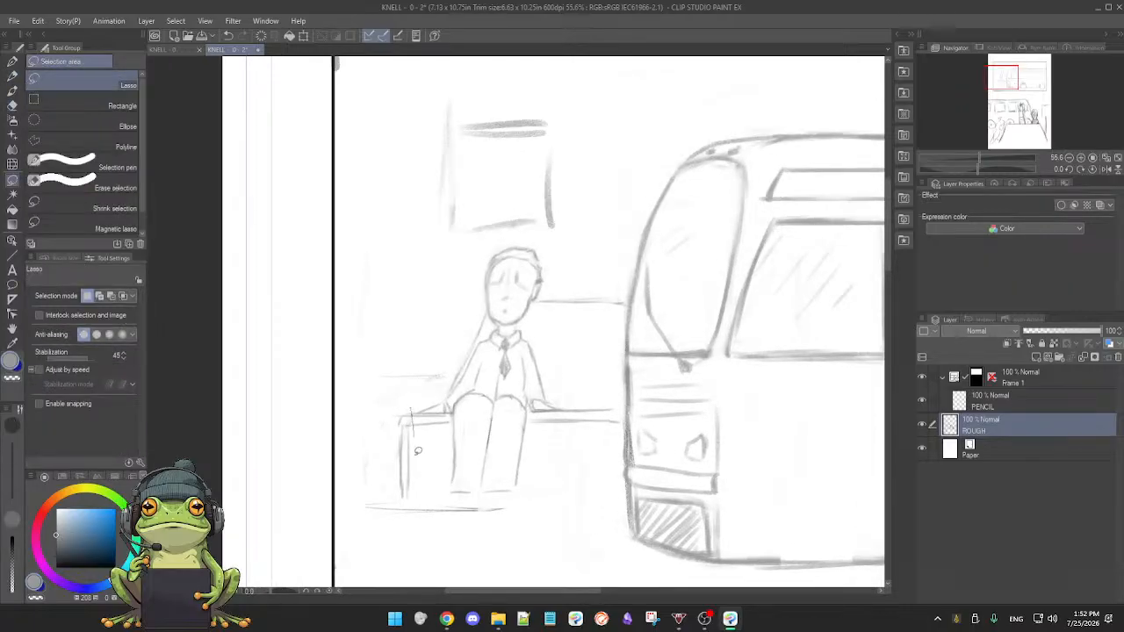
left_click_drag(390, 429, 388, 410)
key("p")
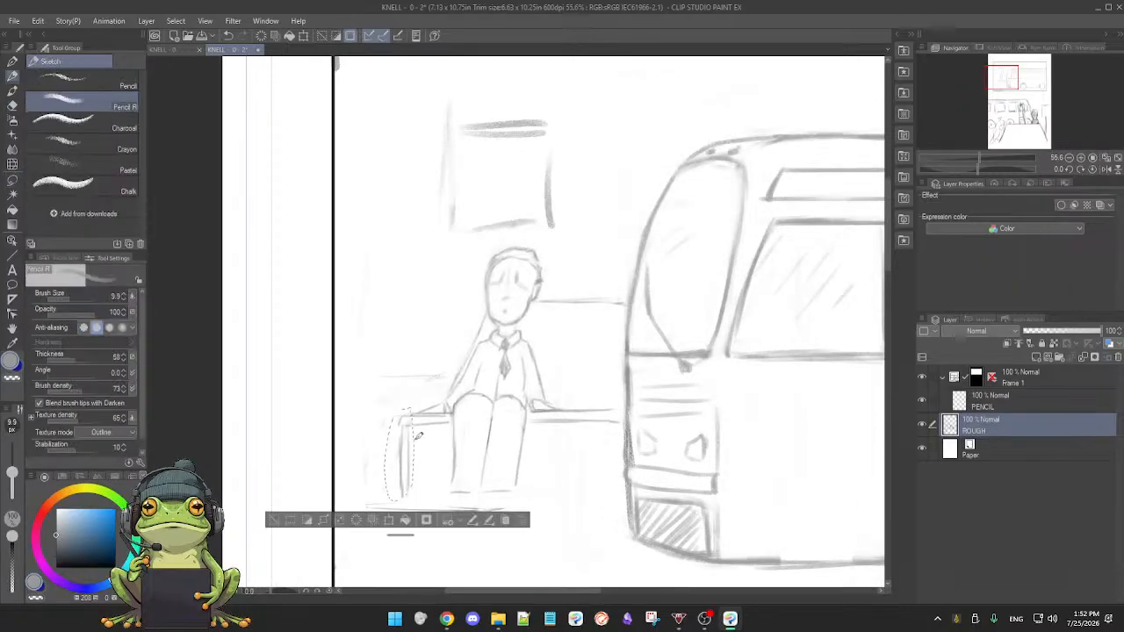
left_click(401, 519)
left_click_drag(408, 486, 422, 486)
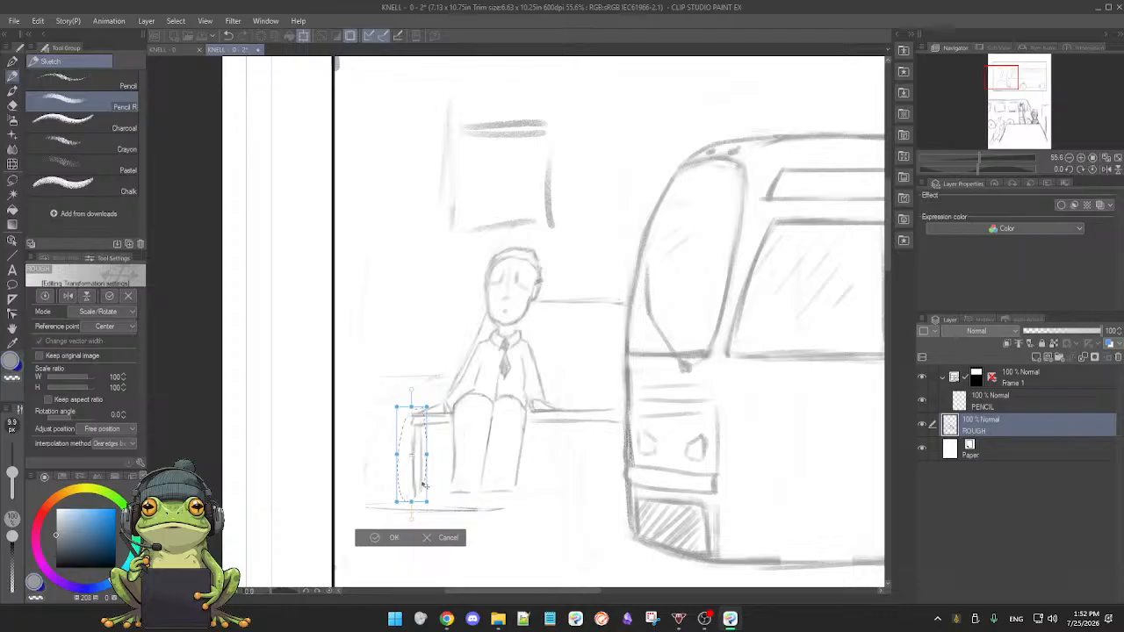
left_click(378, 537)
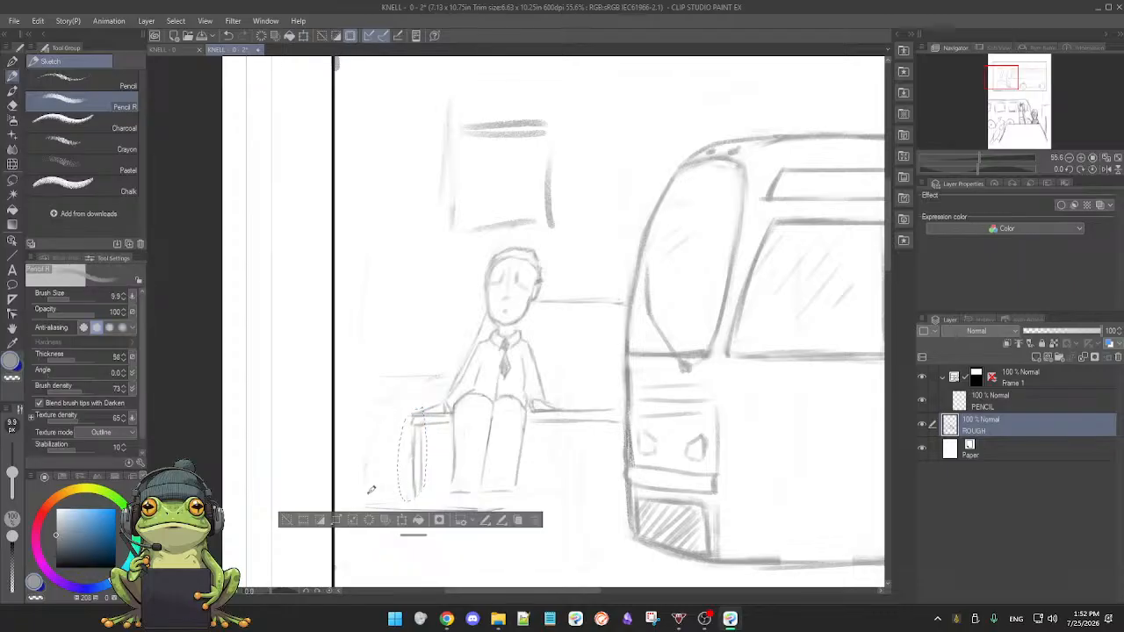
left_click(288, 521)
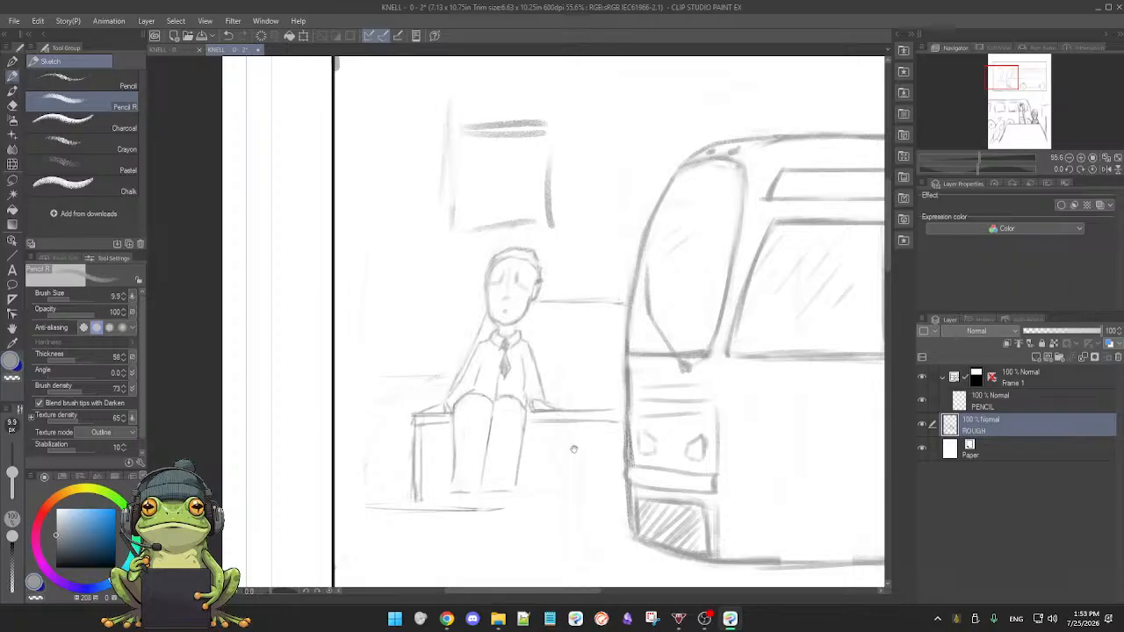
- Review the whole bus page, and examine the sketch of the bag with birds on the KNELL - 0 page
left_click_drag(582, 447, 570, 454)
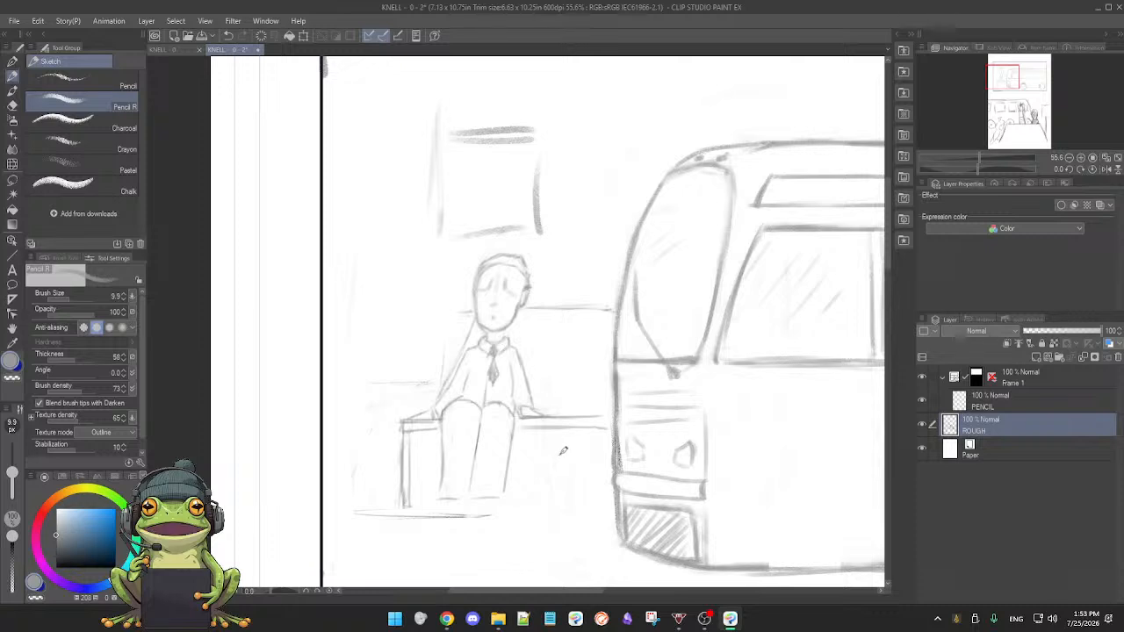
scroll(580, 444, "down", 3)
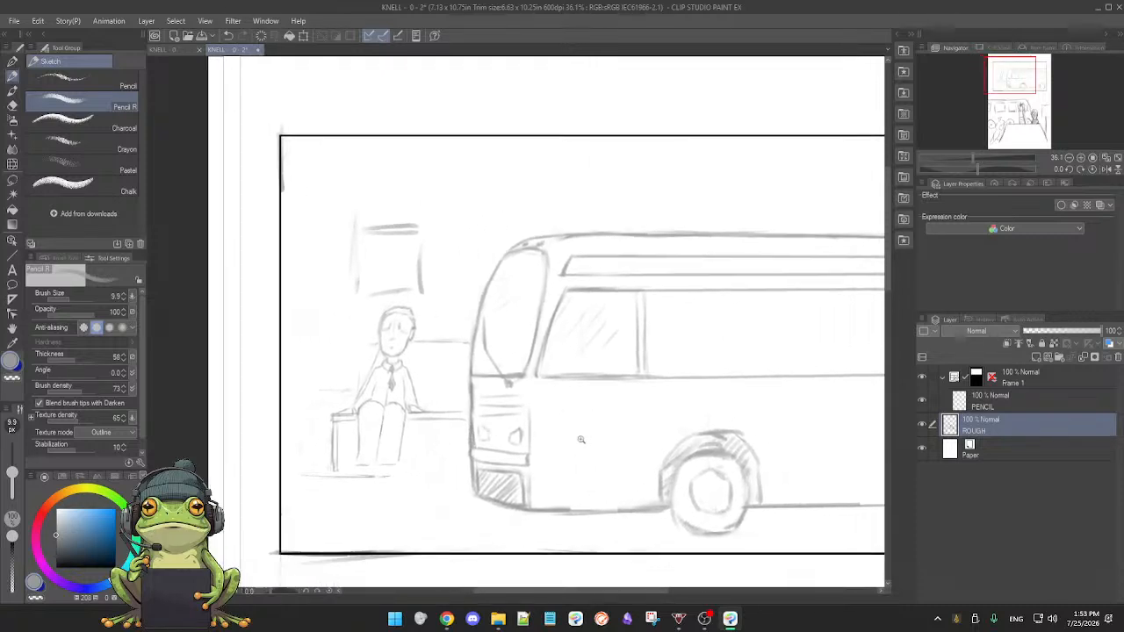
scroll(584, 439, "down", 5)
scroll(599, 442, "down", 4)
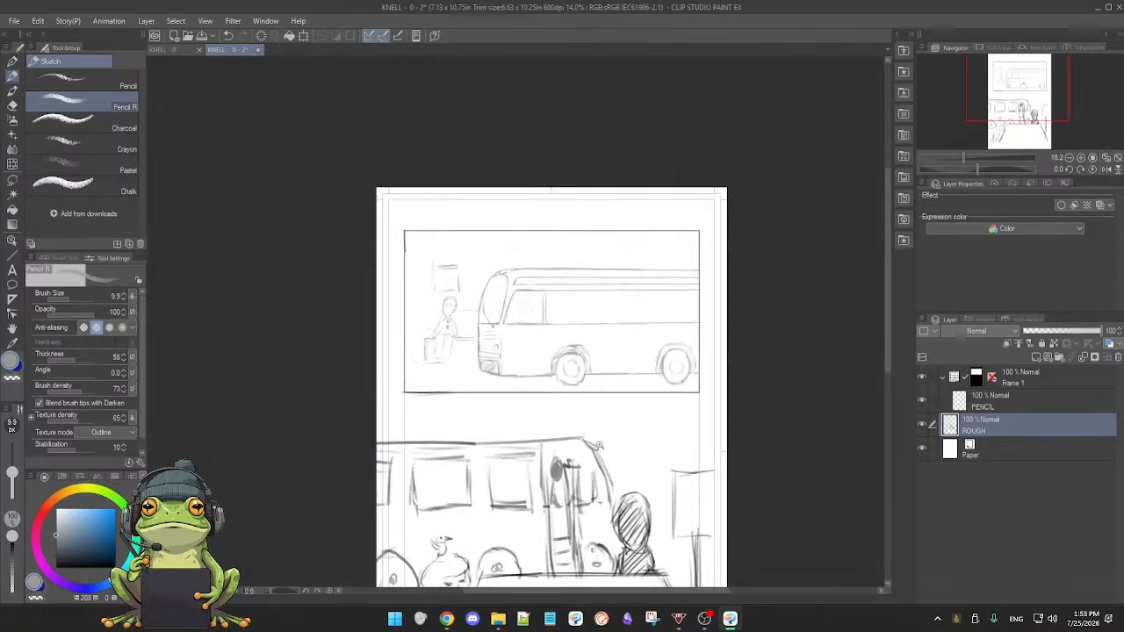
scroll(596, 443, "down", 2)
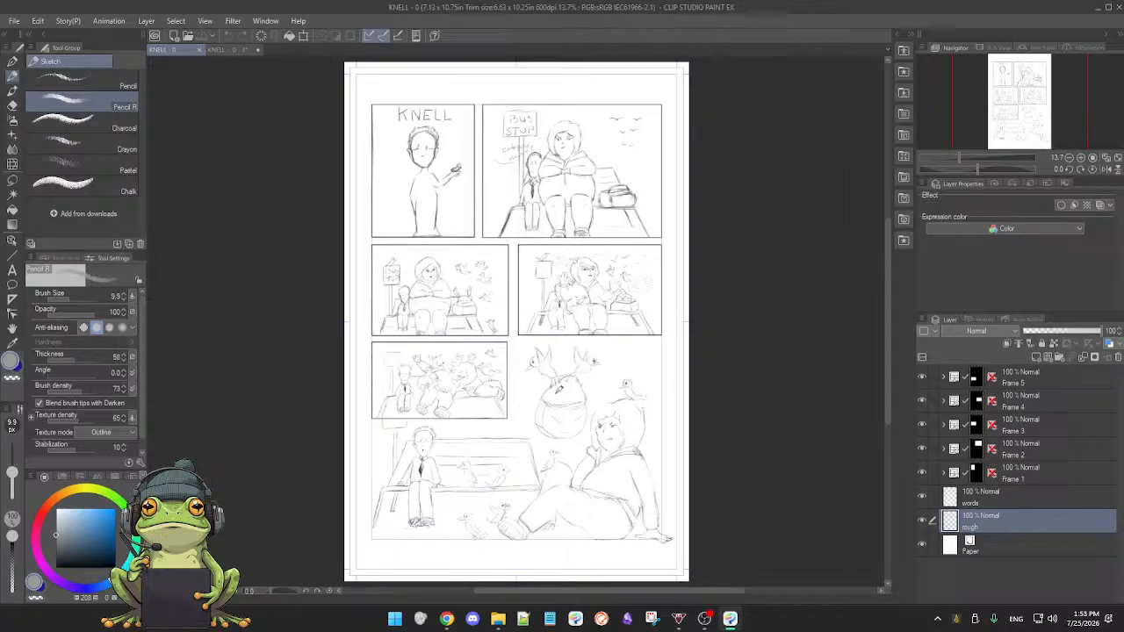
scroll(559, 388, "up", 4)
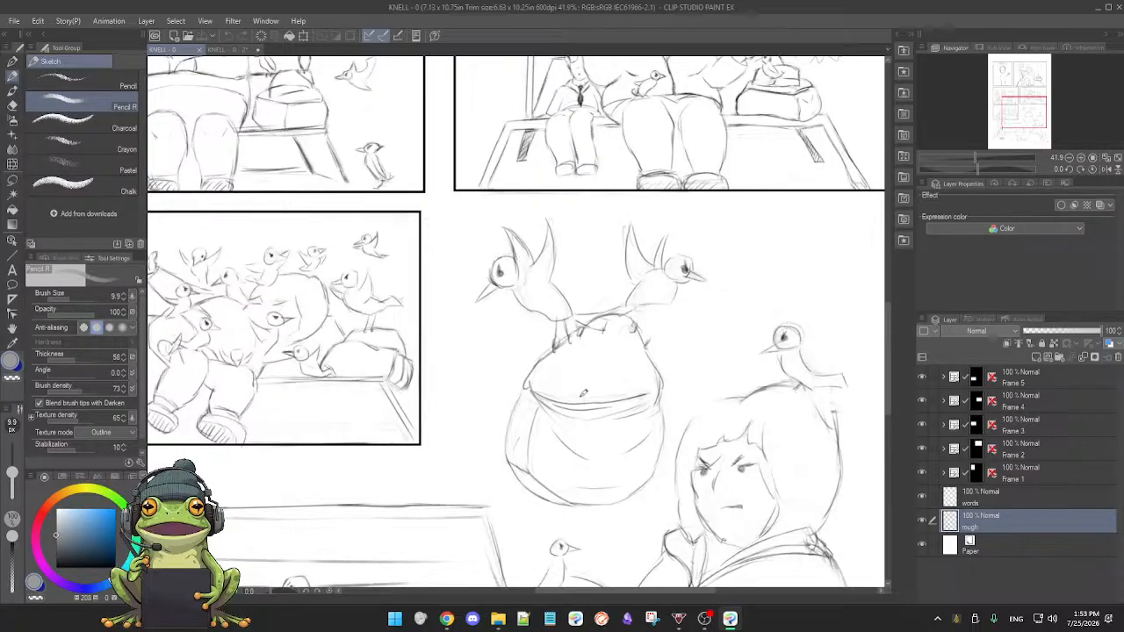
scroll(583, 394, "up", 4)
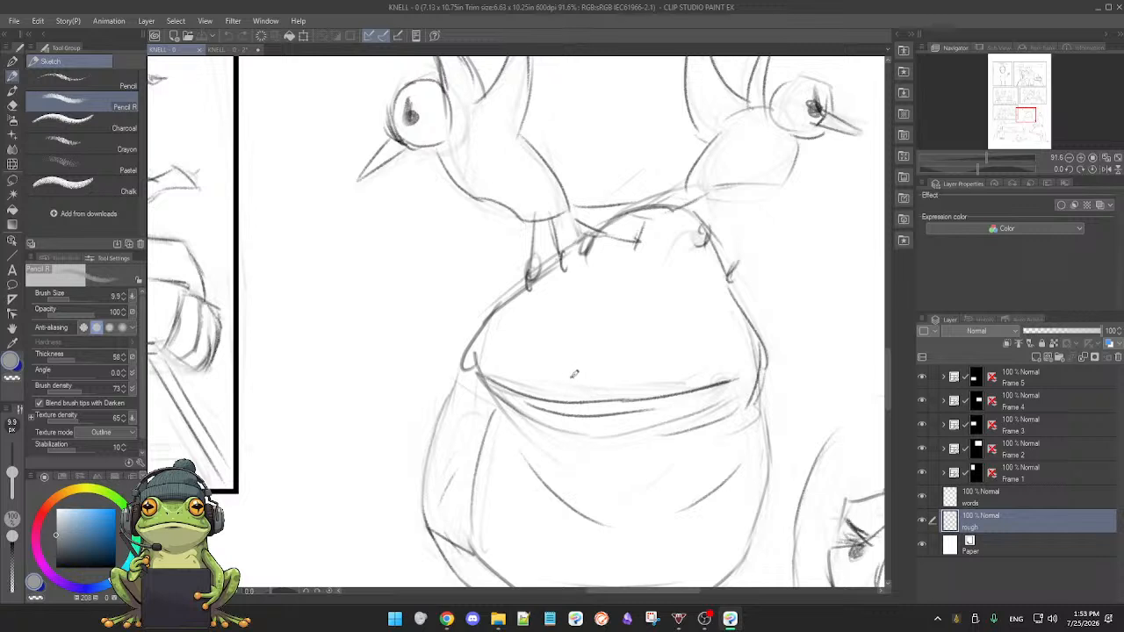
- Choose the 3rdCoffee Soft Oil 2 brush, test a few strokes beside the bag and undo them
key("b")
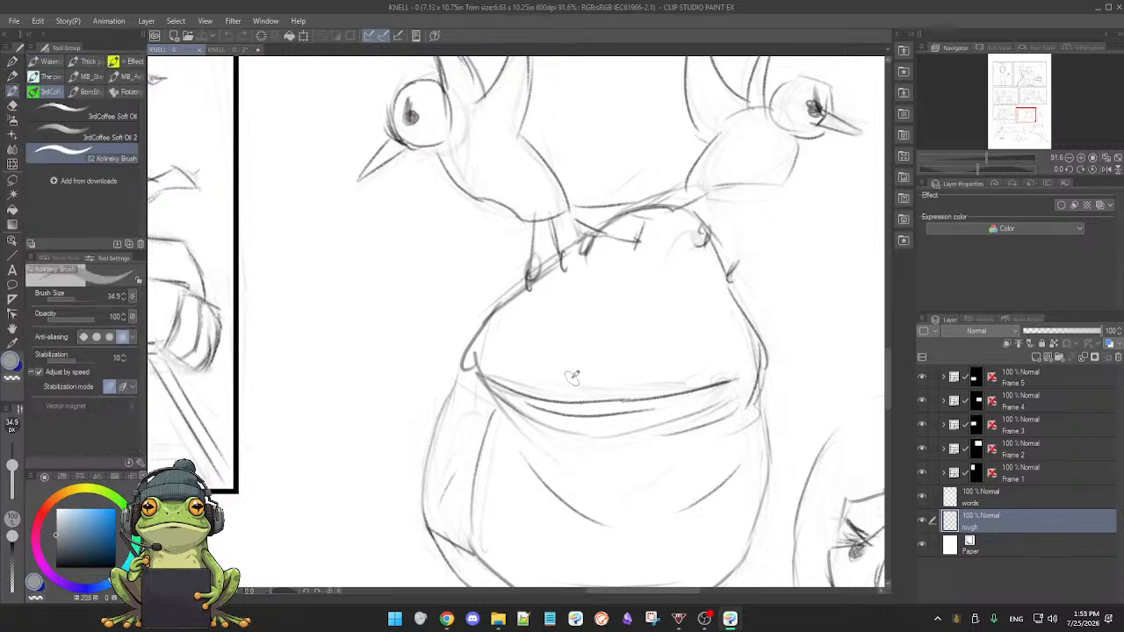
left_click(102, 138)
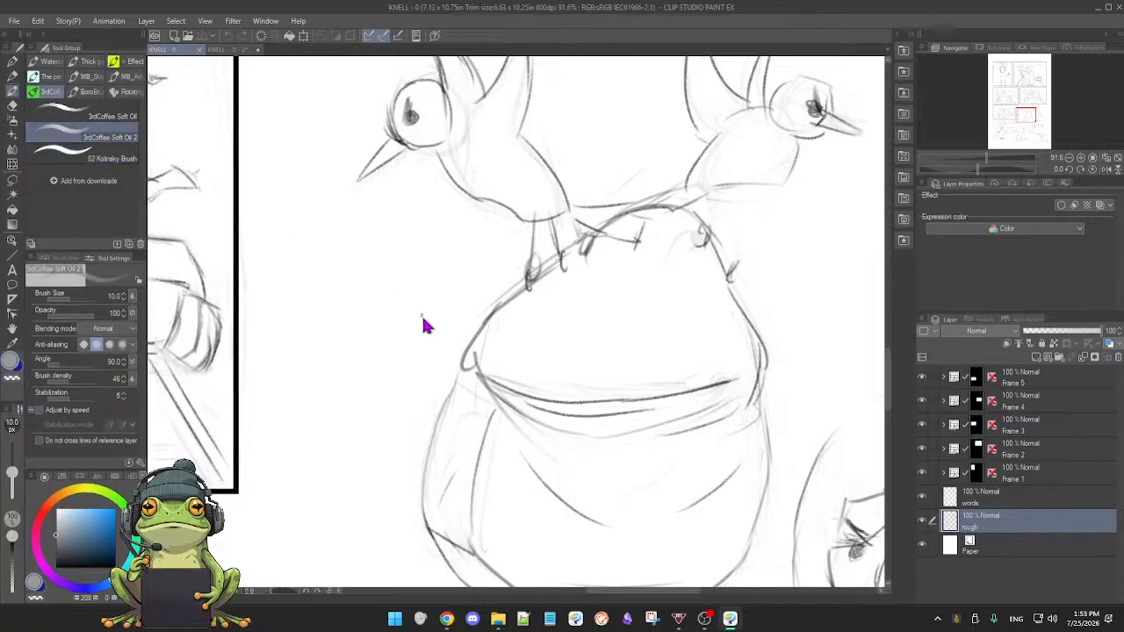
mouse_move(410, 331)
left_mouse_down()
mouse_move(427, 320)
mouse_move(415, 361)
left_mouse_up()
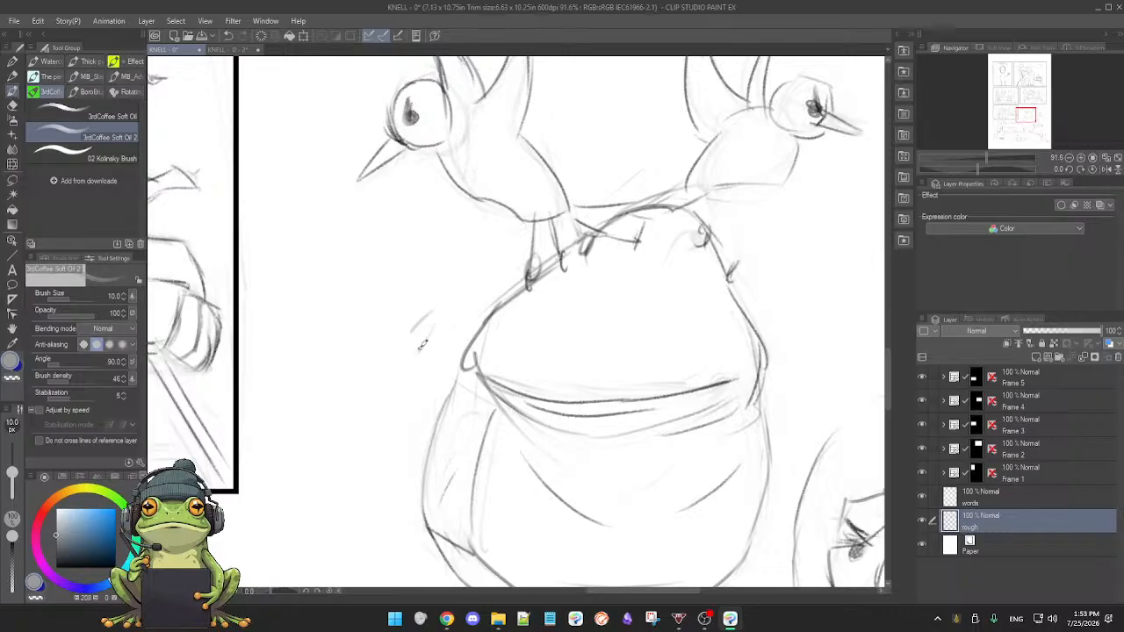
mouse_move(490, 284)
left_mouse_down()
mouse_move(434, 326)
mouse_move(443, 332)
mouse_move(416, 383)
left_mouse_up()
key("ctrl+z")
key("ctrl+z")
key("ctrl+z")
key("ctrl+z")
- Return to the KNELL - 0 - 2 page and touch up the bus's lower edge near the front wheel with the soft eraser
left_click(234, 50)
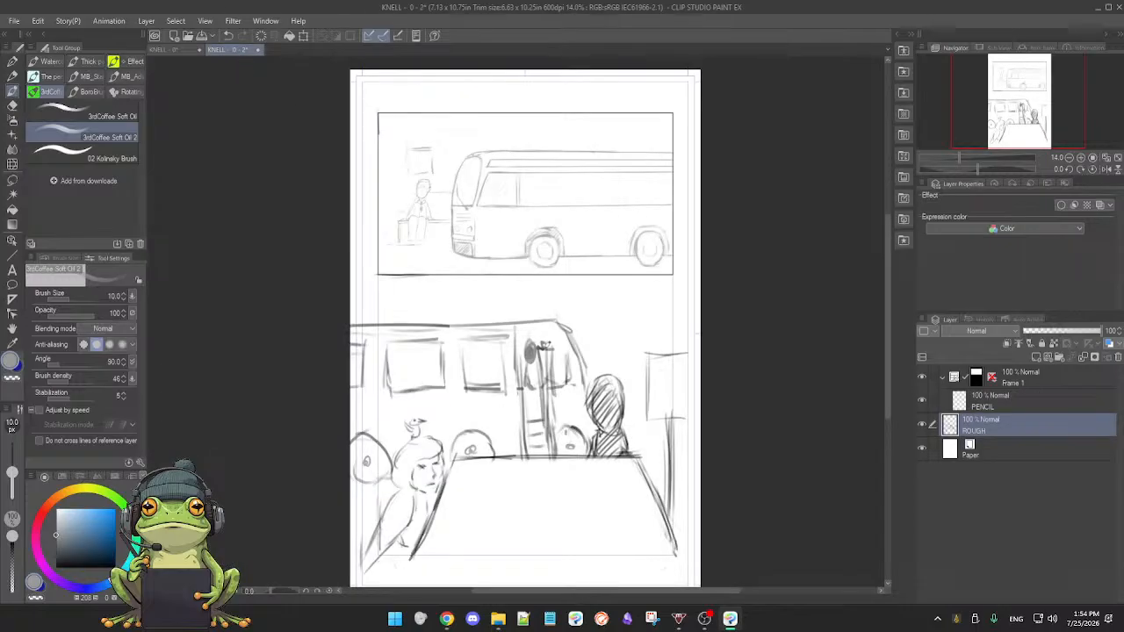
left_click_drag(544, 354, 595, 353)
left_click_drag(496, 279, 524, 394)
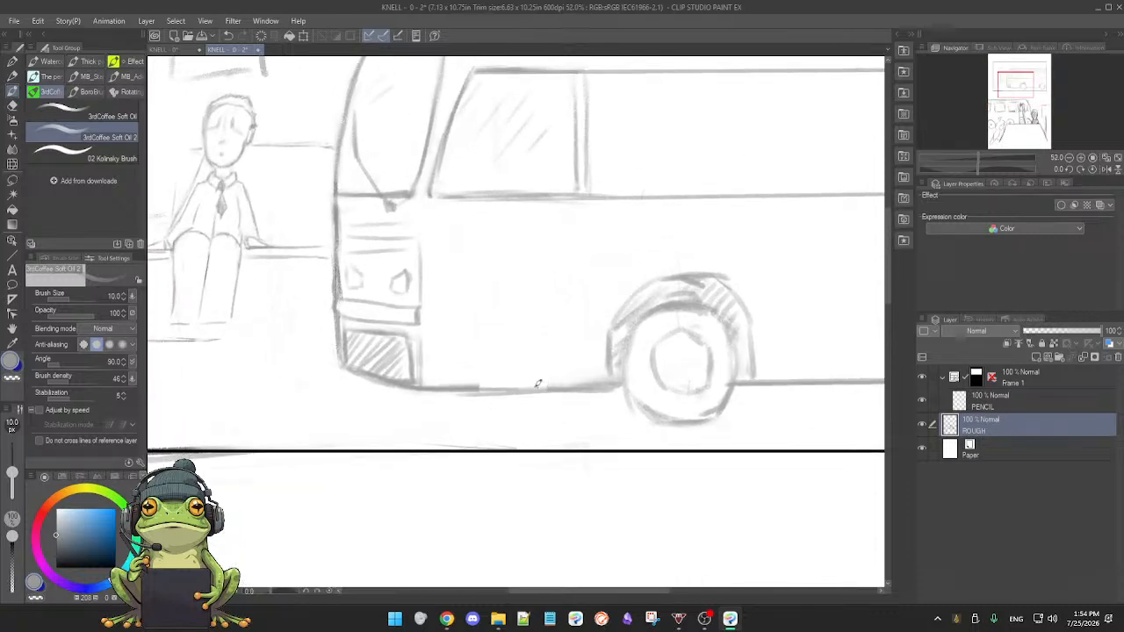
key("e")
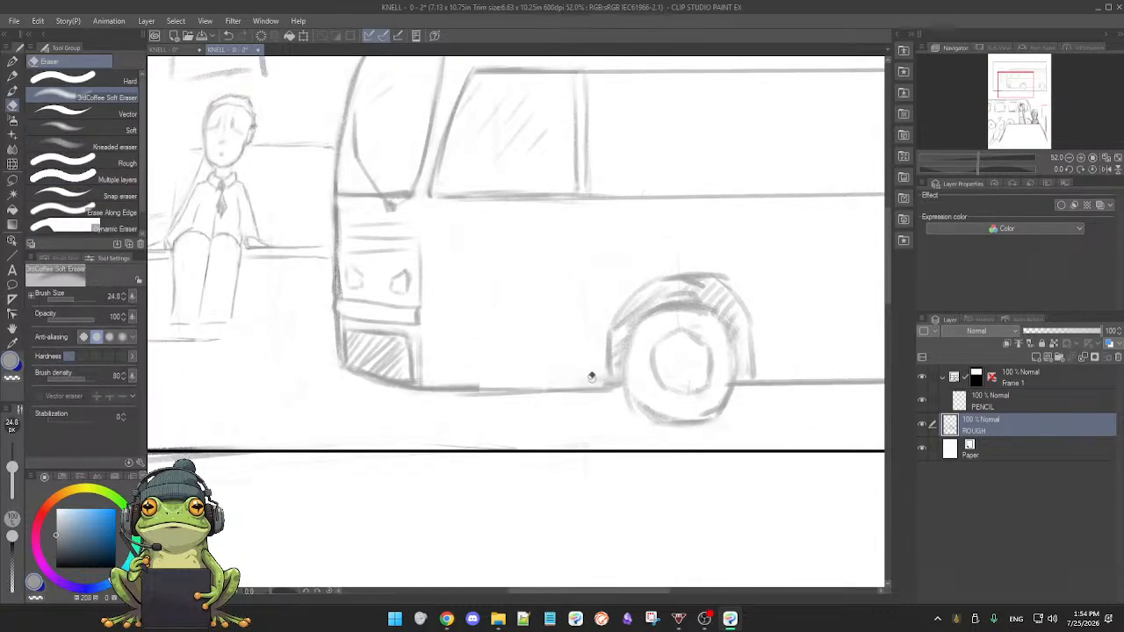
key("b")
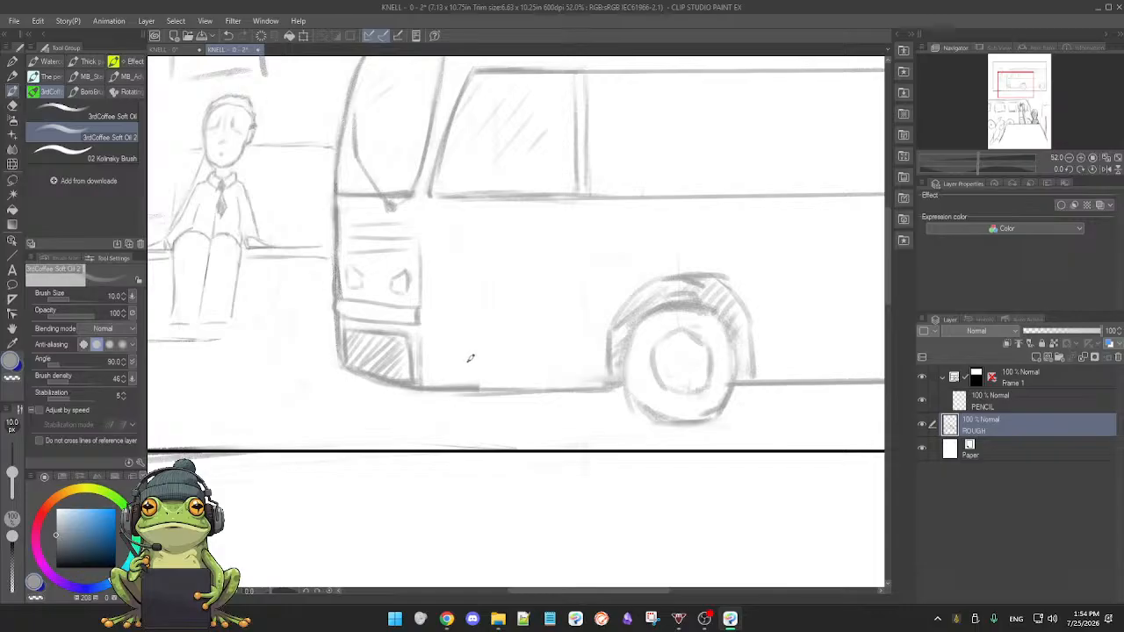
left_click_drag(474, 367, 540, 366)
left_click_drag(537, 323, 526, 364)
mouse_move(539, 314)
left_mouse_down()
mouse_move(591, 282)
mouse_move(588, 319)
left_mouse_up()
key("ctrl+z")
key("ctrl+z")
key("ctrl+z")
key("ctrl+z")
- Clean up the bus's lower edge with the soft eraser and redraw it on both sides of the front wheel
scroll(537, 413, "down", 1)
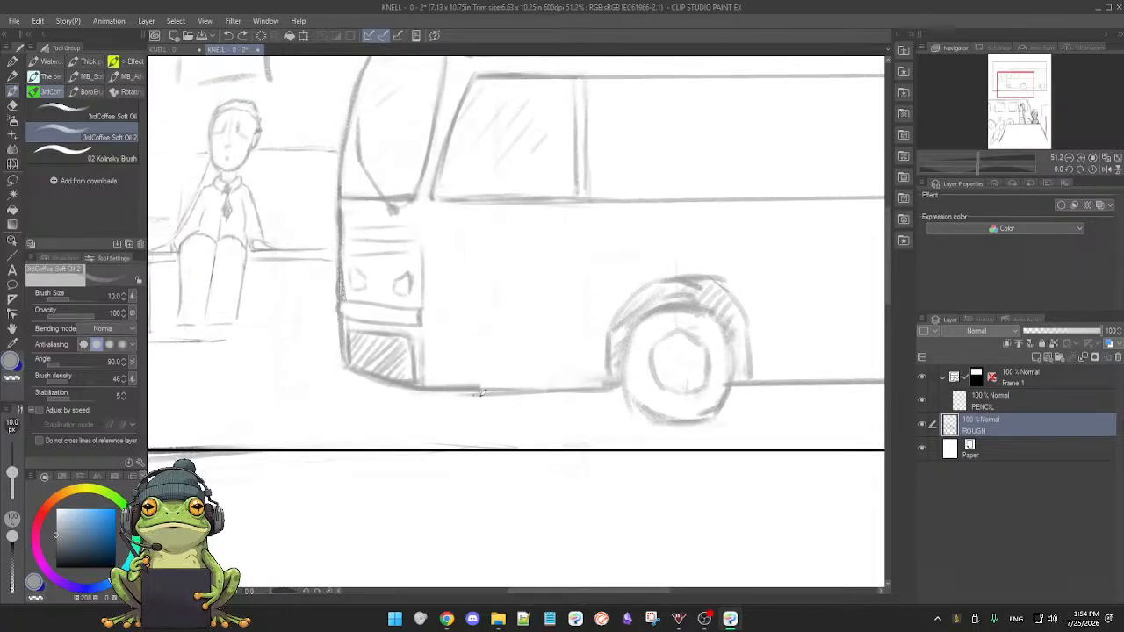
key("e")
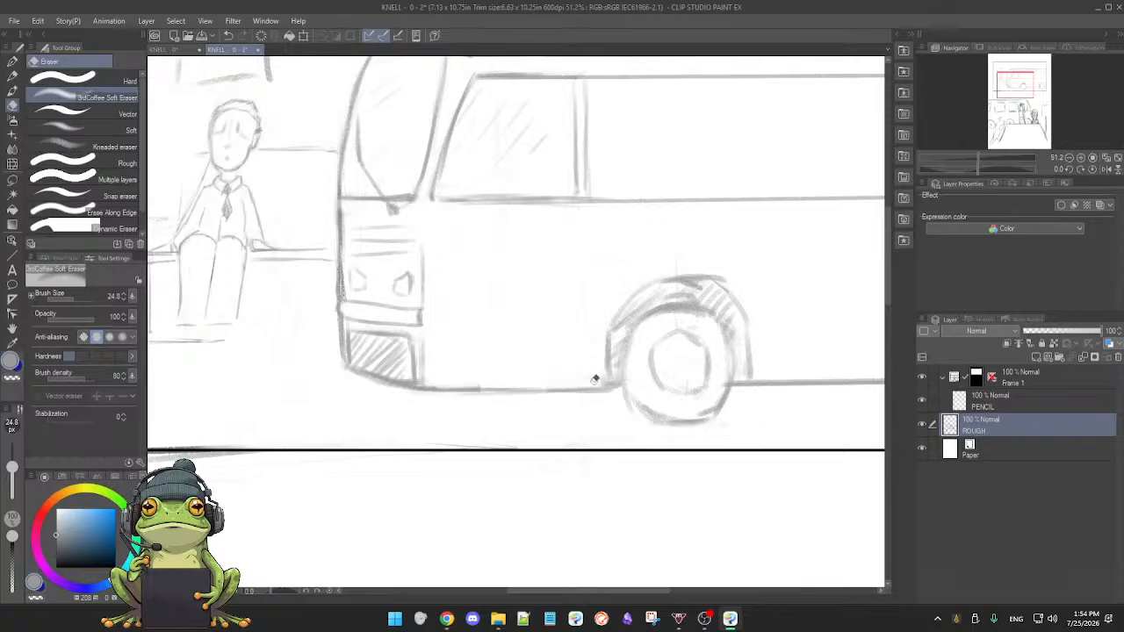
key("b")
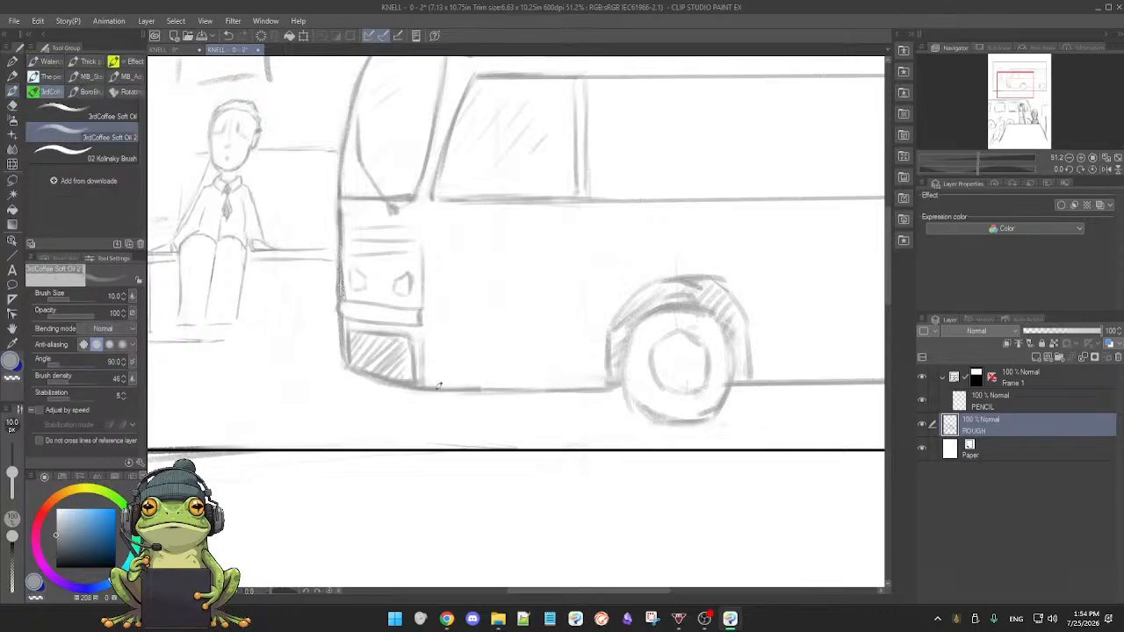
mouse_move(477, 390)
left_mouse_down()
mouse_move(604, 392)
mouse_move(596, 409)
left_mouse_up()
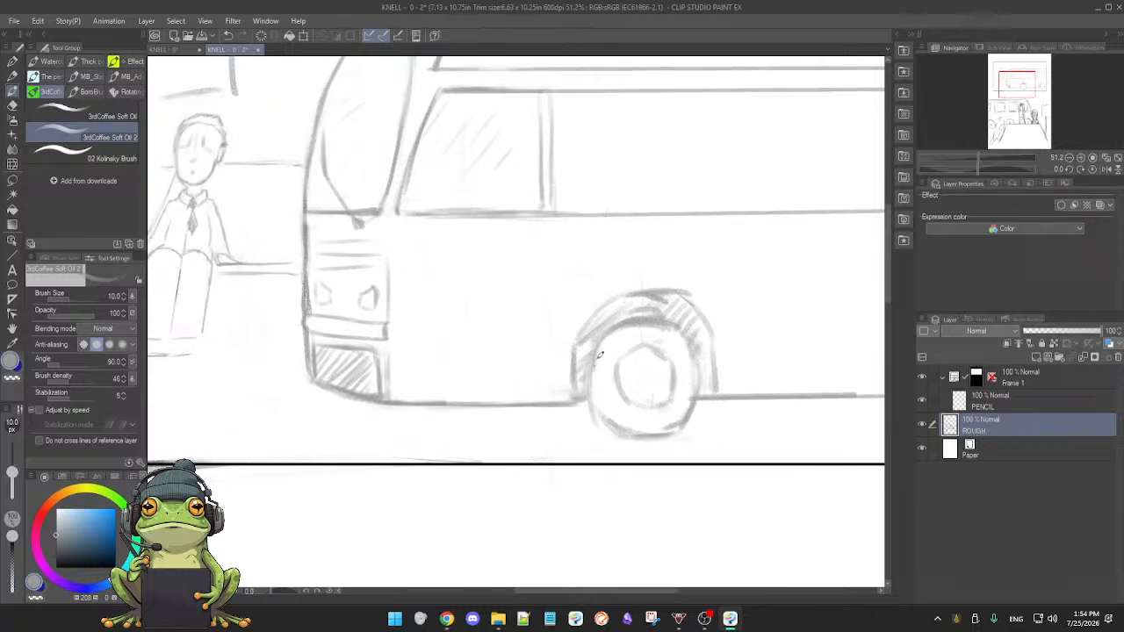
mouse_move(617, 420)
left_mouse_down()
mouse_move(664, 432)
mouse_move(634, 426)
mouse_move(693, 417)
mouse_move(697, 399)
mouse_move(650, 438)
left_mouse_up()
- Try a freehand loop beside the front wheel, convert it to a perfect circle and move it over the tire
mouse_move(477, 361)
left_mouse_down()
mouse_move(572, 311)
mouse_move(508, 395)
left_mouse_up()
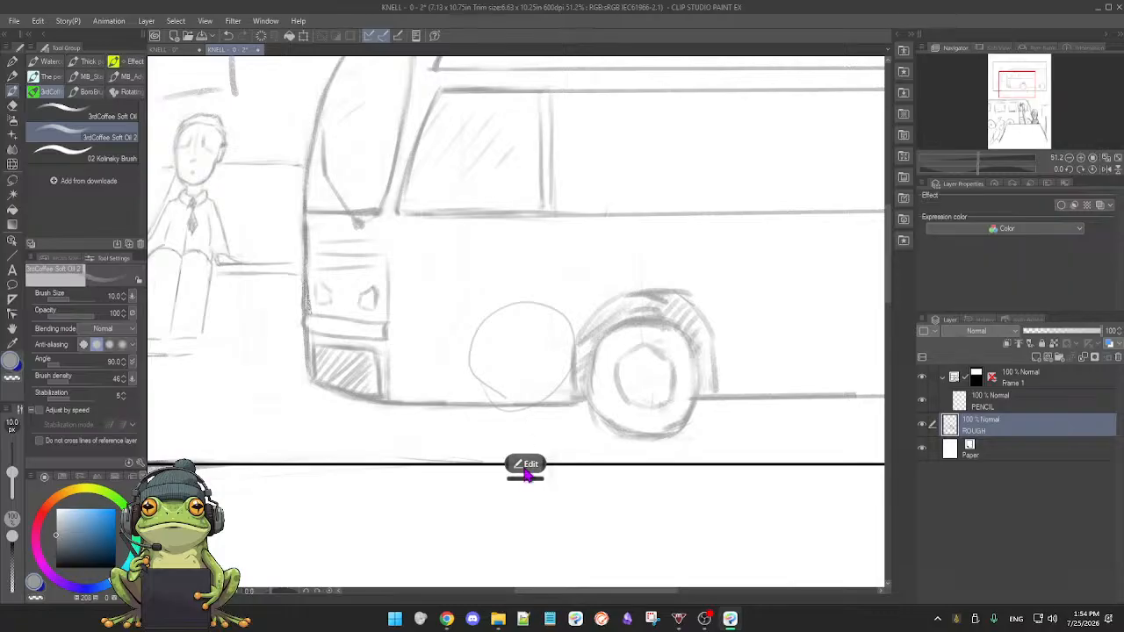
left_click(525, 465)
left_click(567, 465)
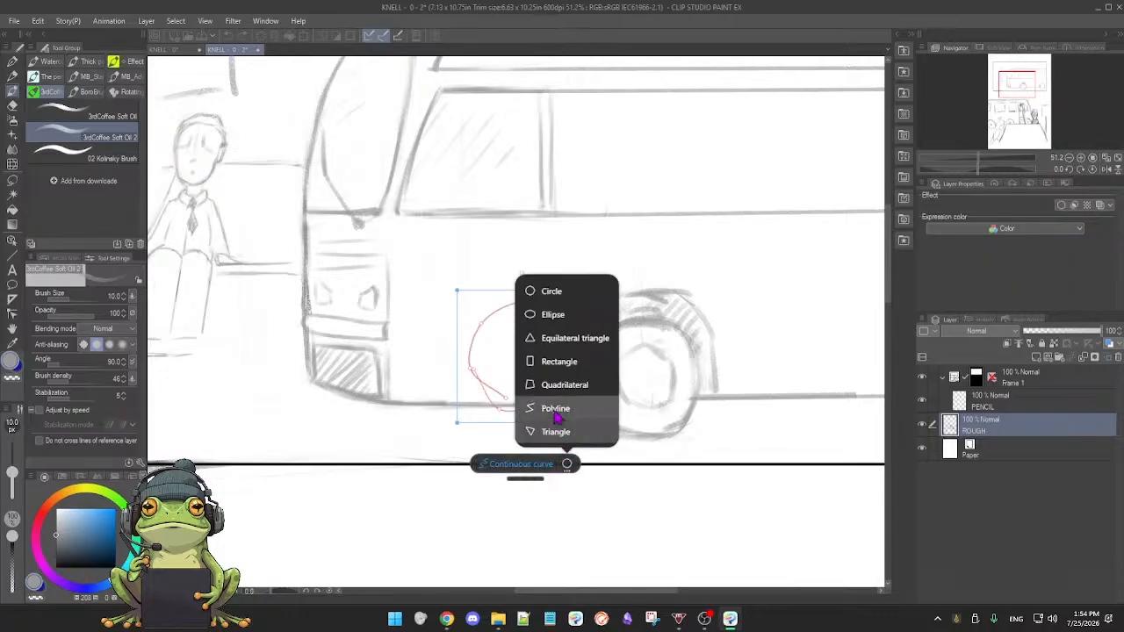
left_click(553, 290)
mouse_move(522, 375)
left_mouse_down()
mouse_move(505, 381)
mouse_move(644, 404)
left_mouse_up()
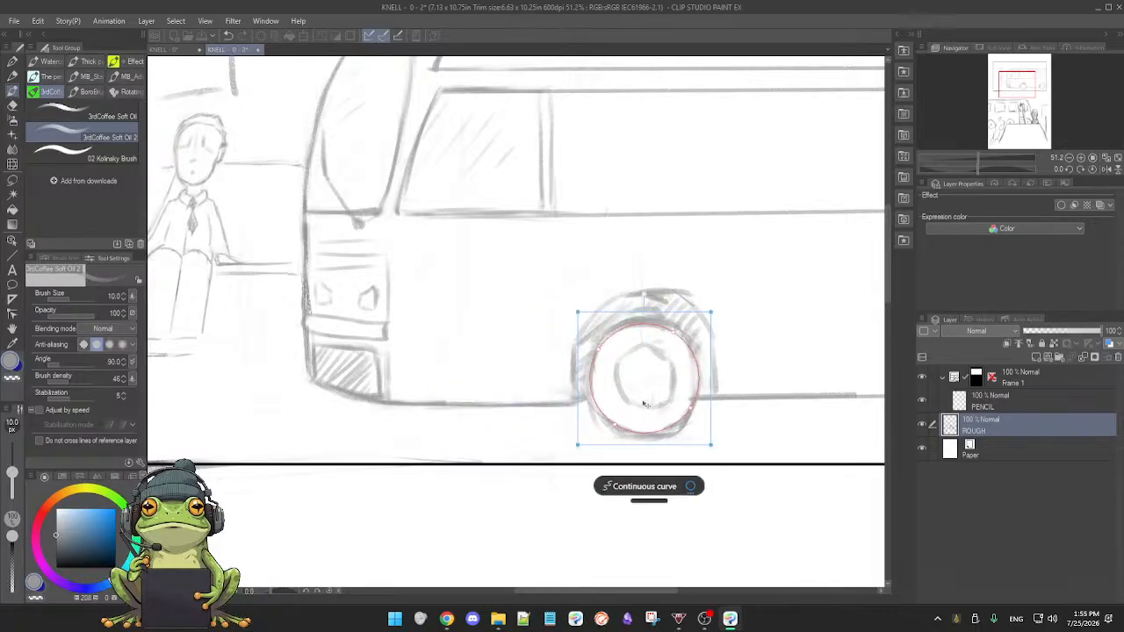
- Try resizing the circle around the front tire, then undo the circle completely
left_click_drag(711, 312, 714, 309)
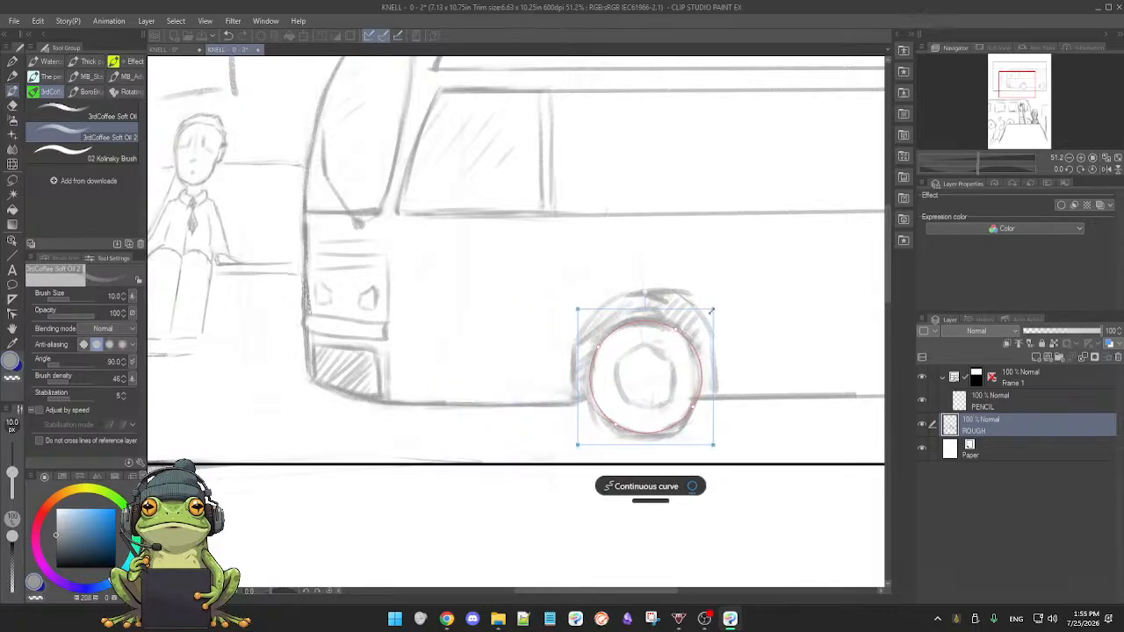
left_click_drag(577, 445, 572, 449)
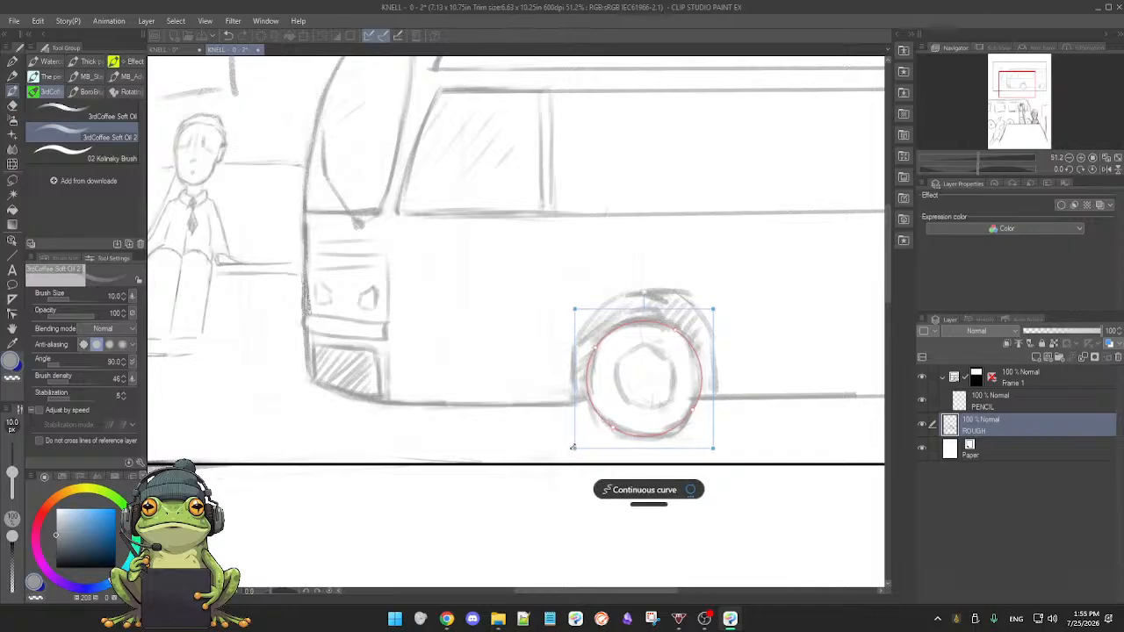
left_click_drag(574, 449, 508, 501)
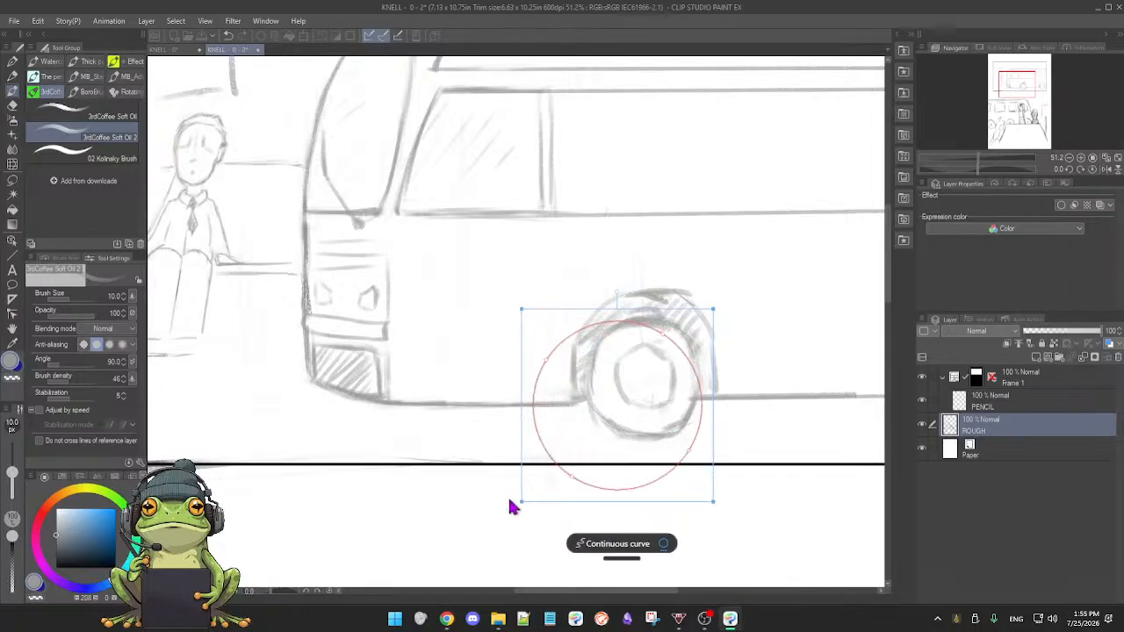
left_click(773, 493)
key("ctrl+z")
key("ctrl+z")
key("ctrl+z")
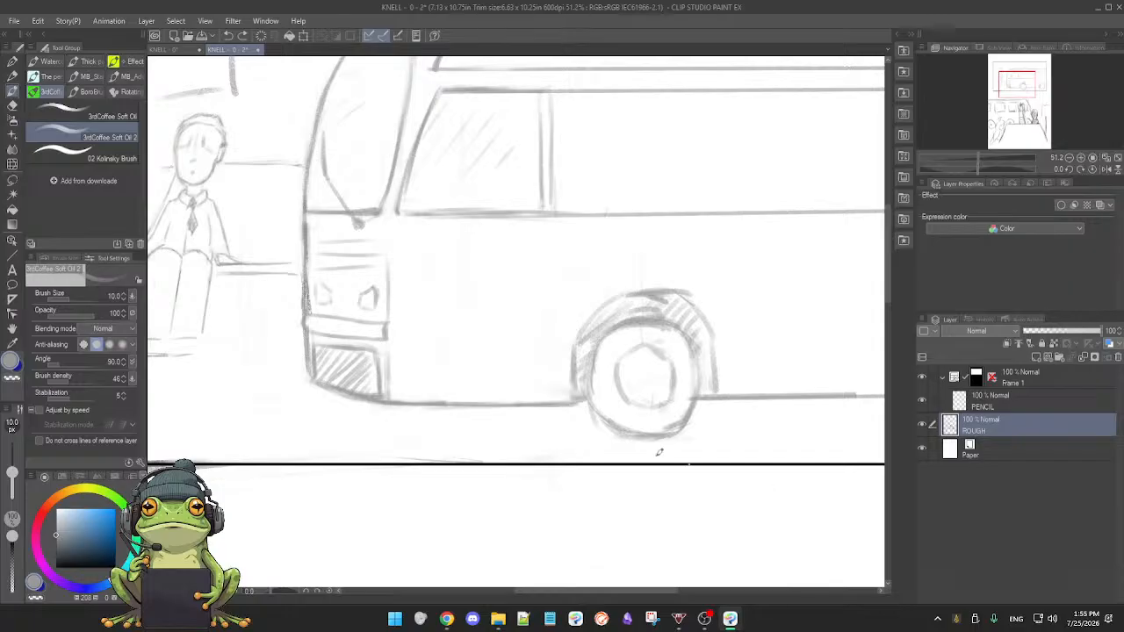
- Redraw the bench backrest's side edge beside the seated man and tidy its upper corner with the soft eraser
left_click_drag(548, 406, 589, 424)
left_click_drag(444, 436, 518, 449)
left_click_drag(500, 404, 550, 479)
left_click_drag(461, 244, 458, 285)
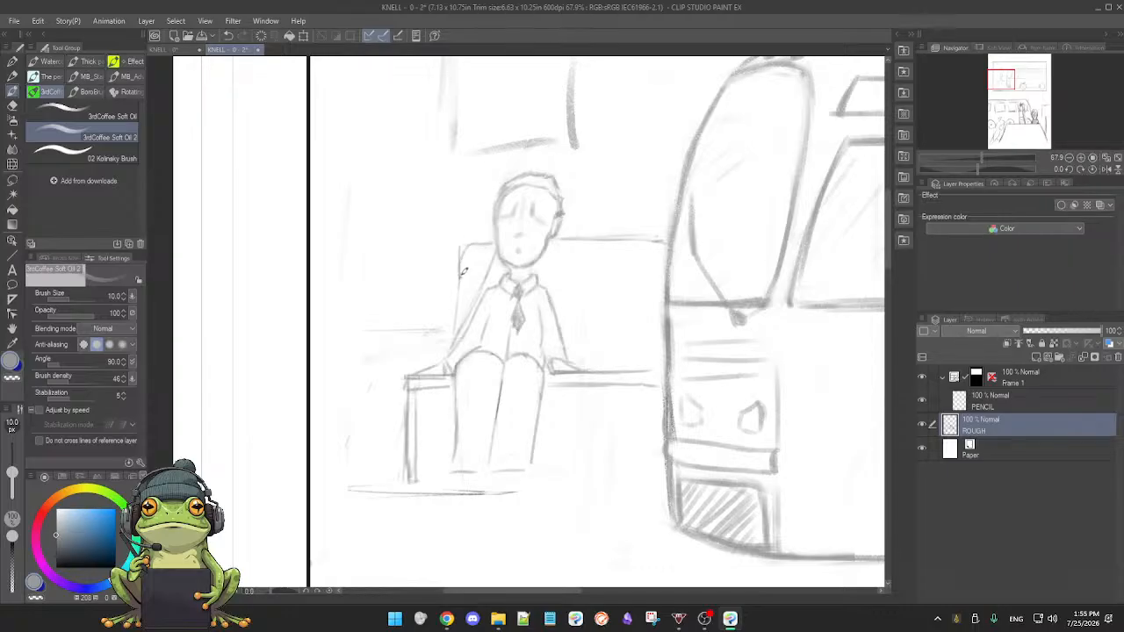
key("e")
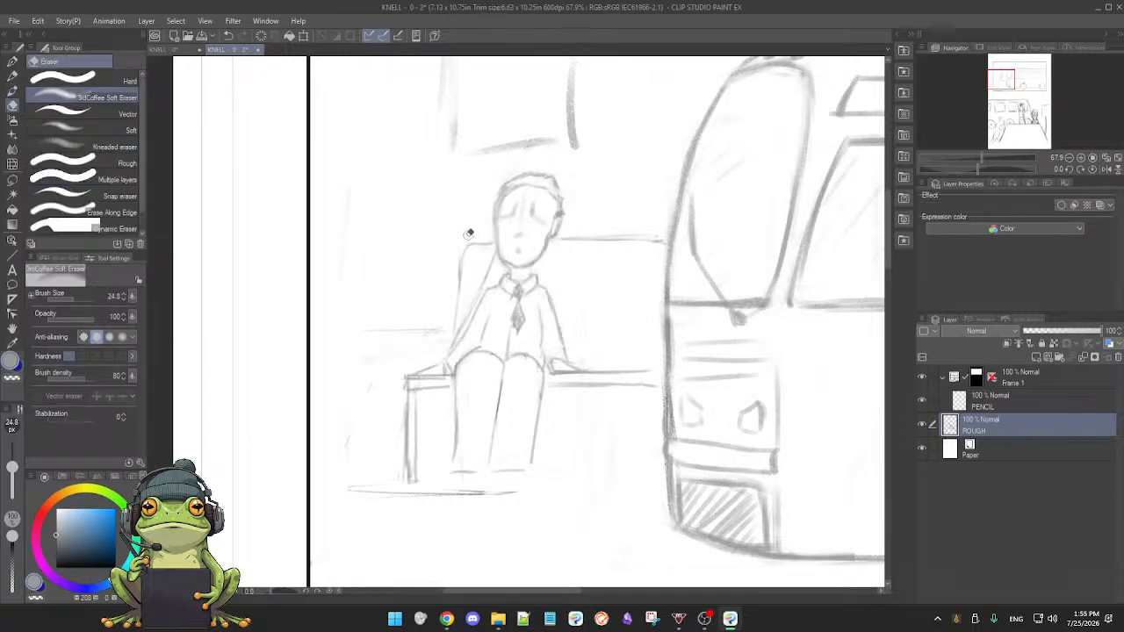
key("p")
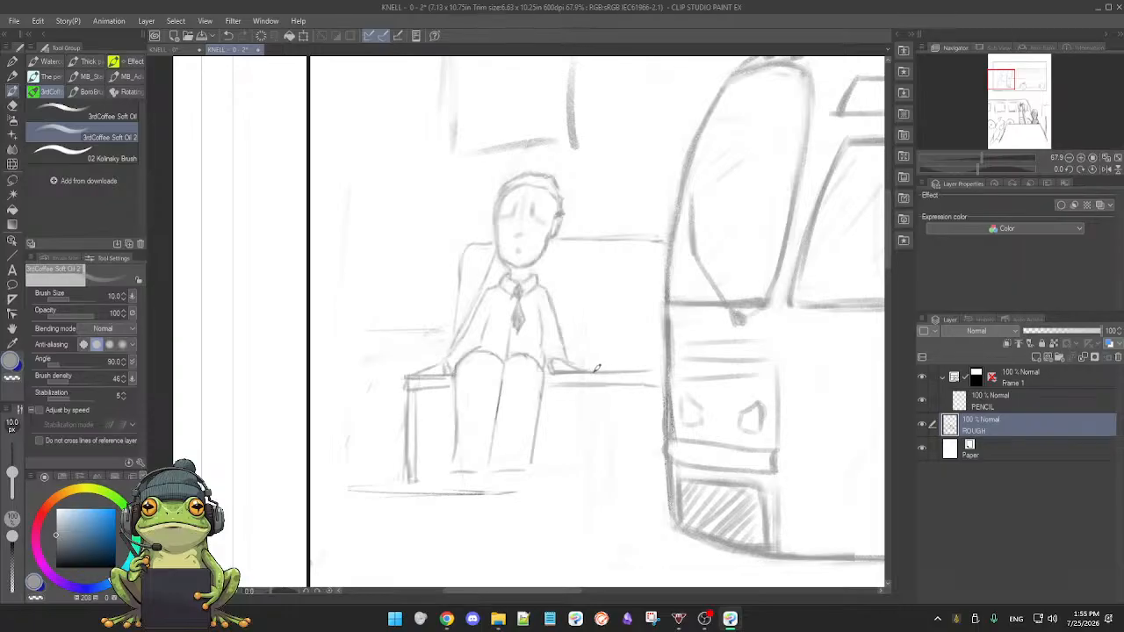
- Clean up the bench seat's end and sketch the seat's rear edge between the man and the bus
scroll(622, 376, "down", 3)
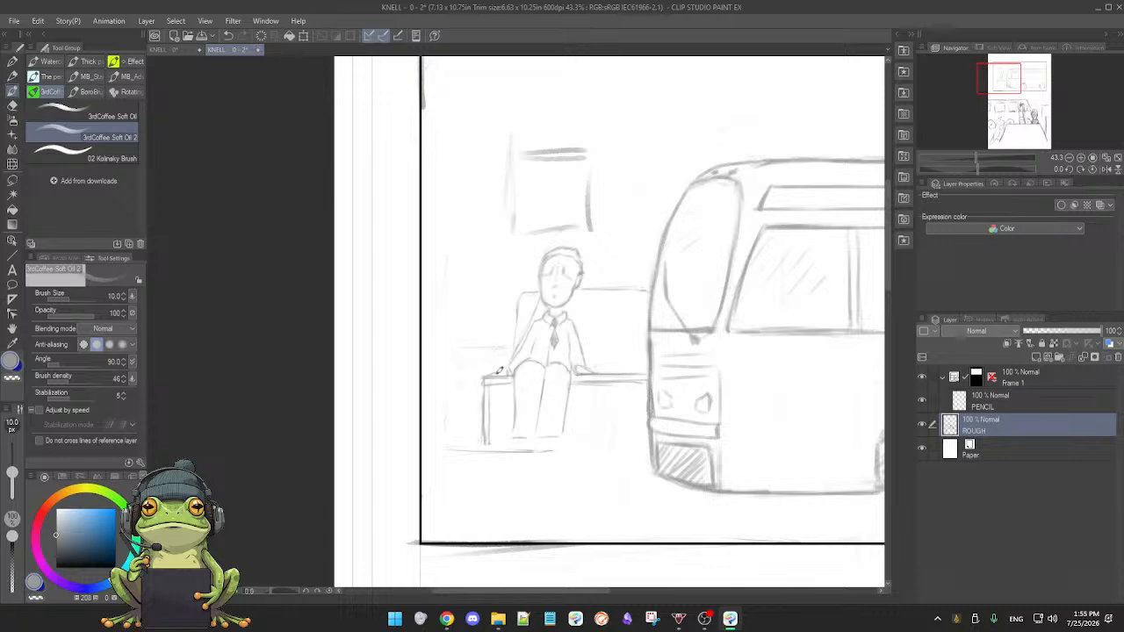
key("e")
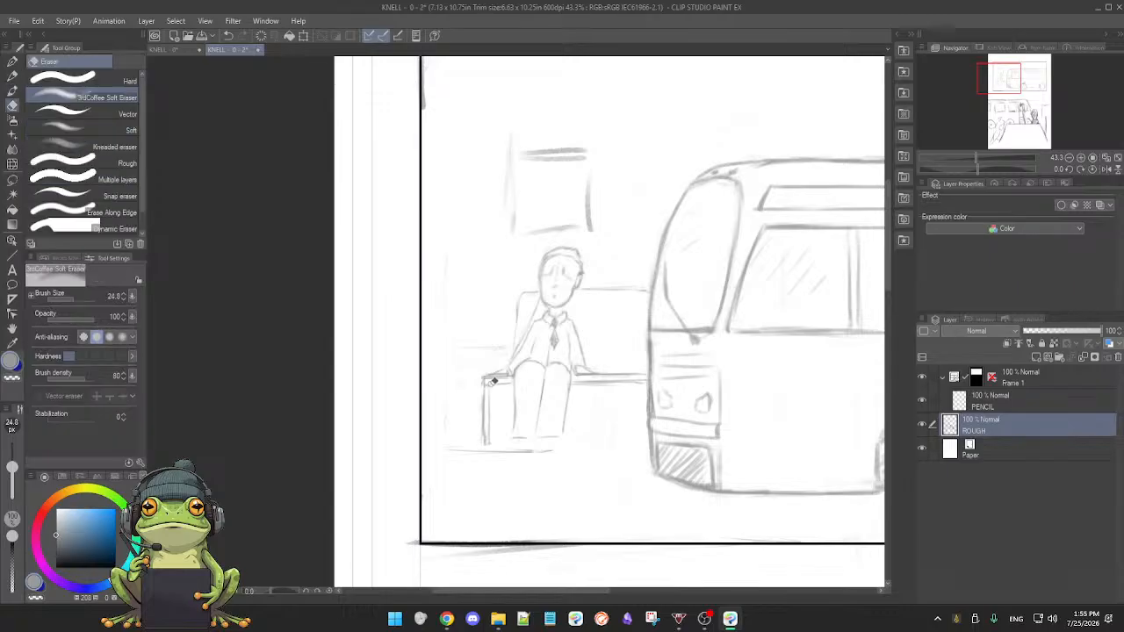
key("b")
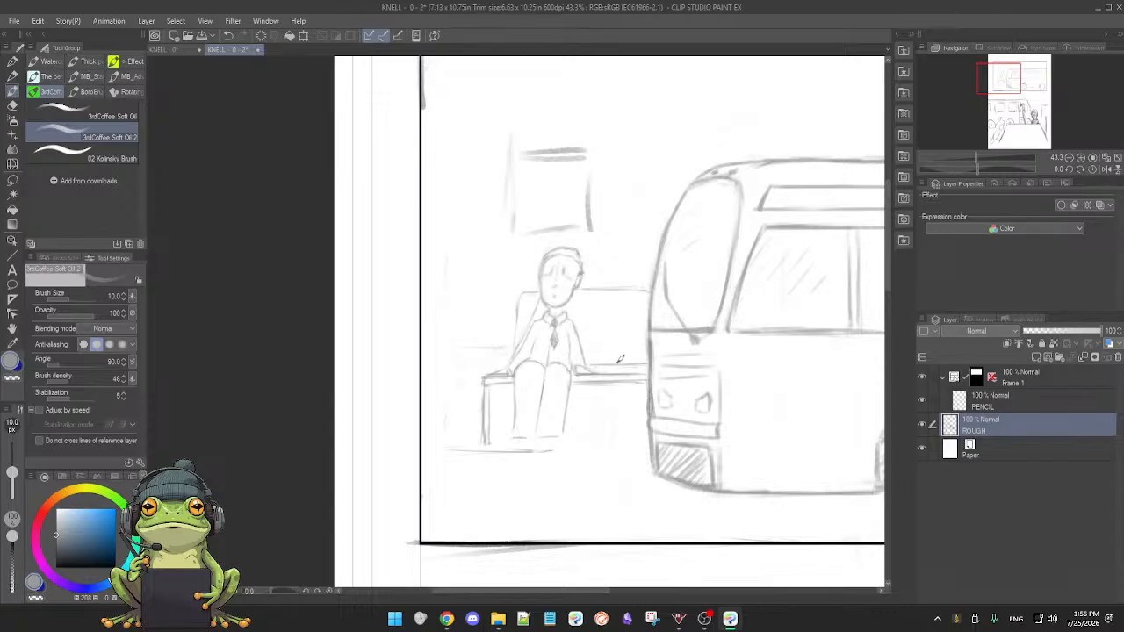
- Rework the seated man's face with drooping eyes, jaw and hairline, alternating between brush and soft eraser
scroll(620, 358, "up", 3)
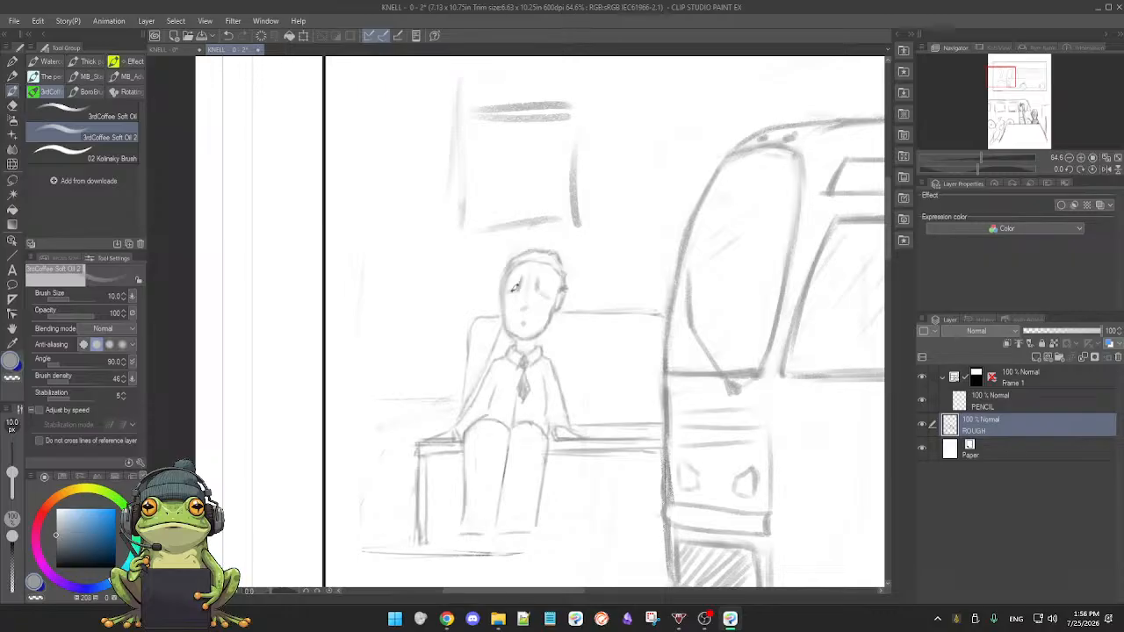
key("e")
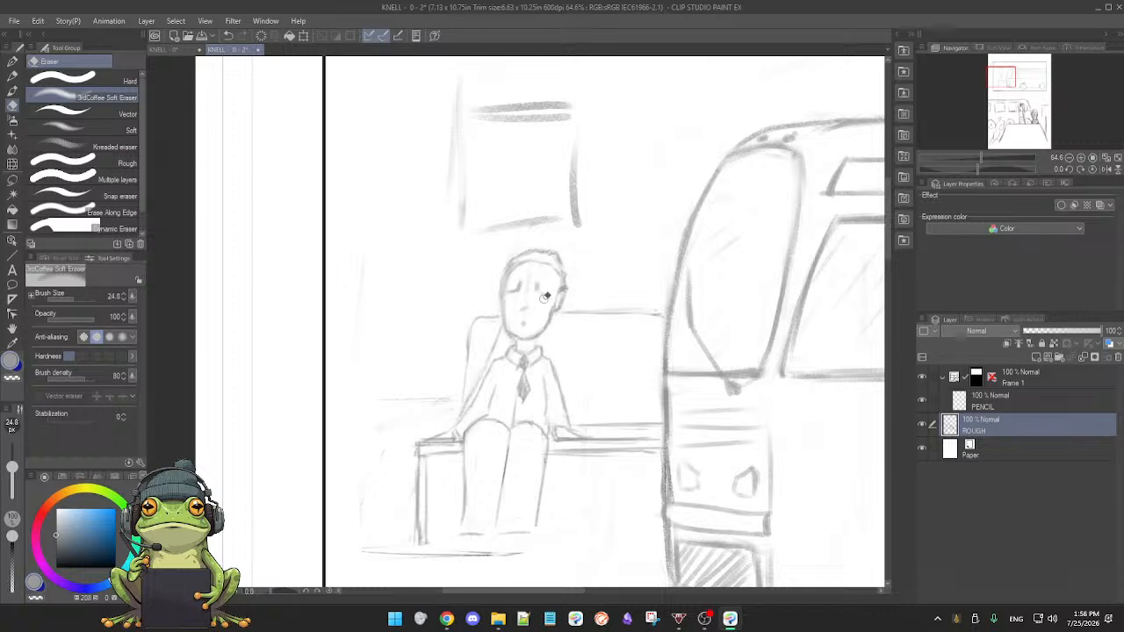
key("b")
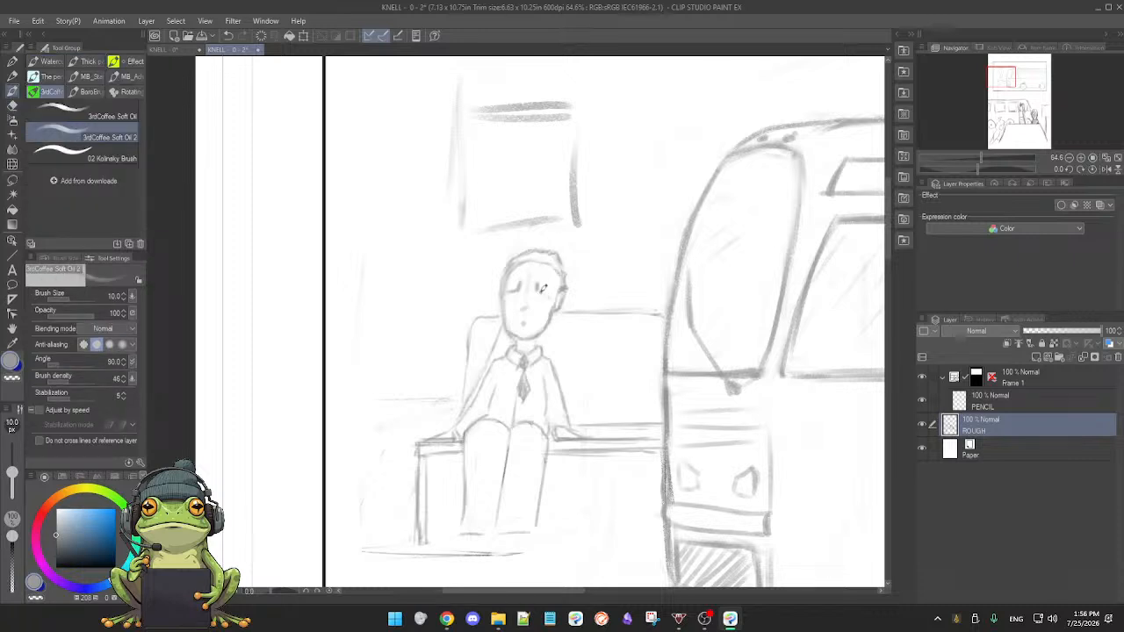
key("e")
key("b")
left_click_drag(522, 328, 514, 336)
left_click_drag(537, 257, 567, 274)
mouse_move(559, 254)
left_mouse_down()
mouse_move(561, 307)
mouse_move(583, 340)
mouse_move(589, 319)
mouse_move(650, 310)
left_mouse_up()
scroll(593, 334, "down", 1)
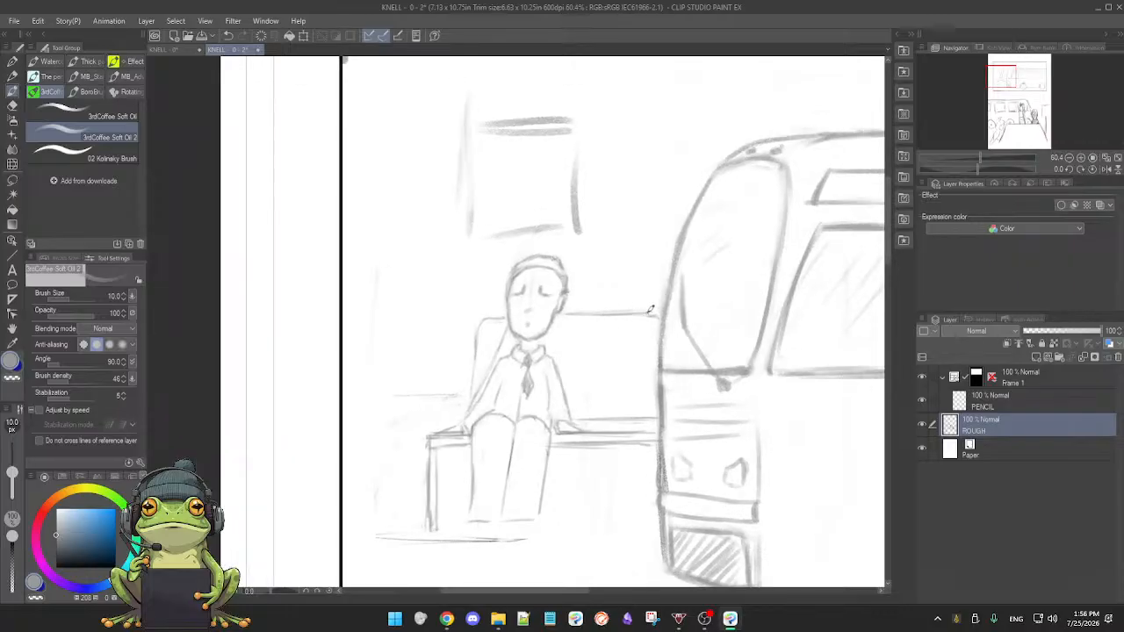
- Fade the side and upper lines of the square frame above the man with the soft eraser
scroll(619, 316, "up", 3)
key("e")
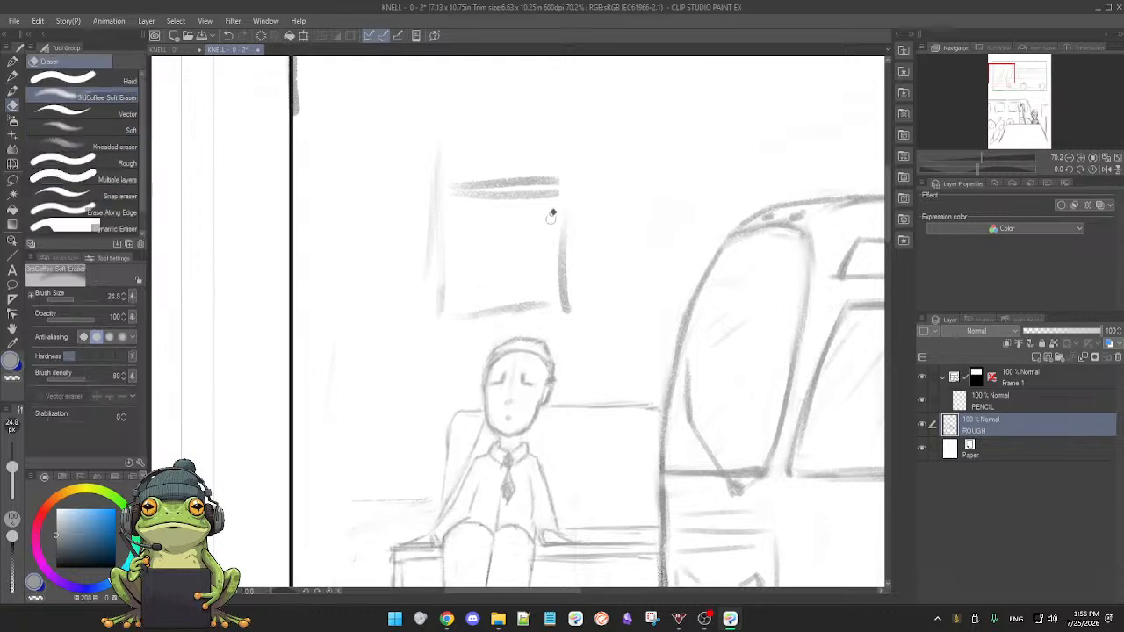
mouse_move(566, 230)
left_mouse_down()
mouse_move(565, 303)
mouse_move(557, 269)
left_mouse_up()
mouse_move(451, 185)
left_mouse_down()
mouse_move(457, 200)
mouse_move(471, 183)
mouse_move(539, 181)
left_mouse_up()
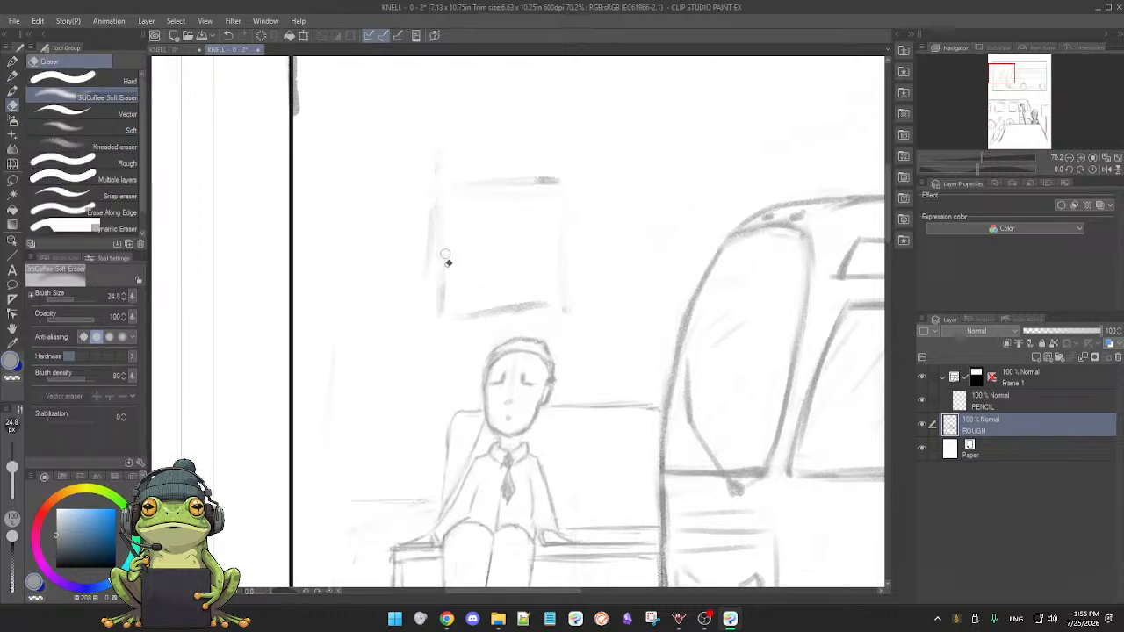
key("b")
- Enlarge the soft eraser to 58.7 and further lighten the square frame above the man
scroll(581, 351, "down", 3)
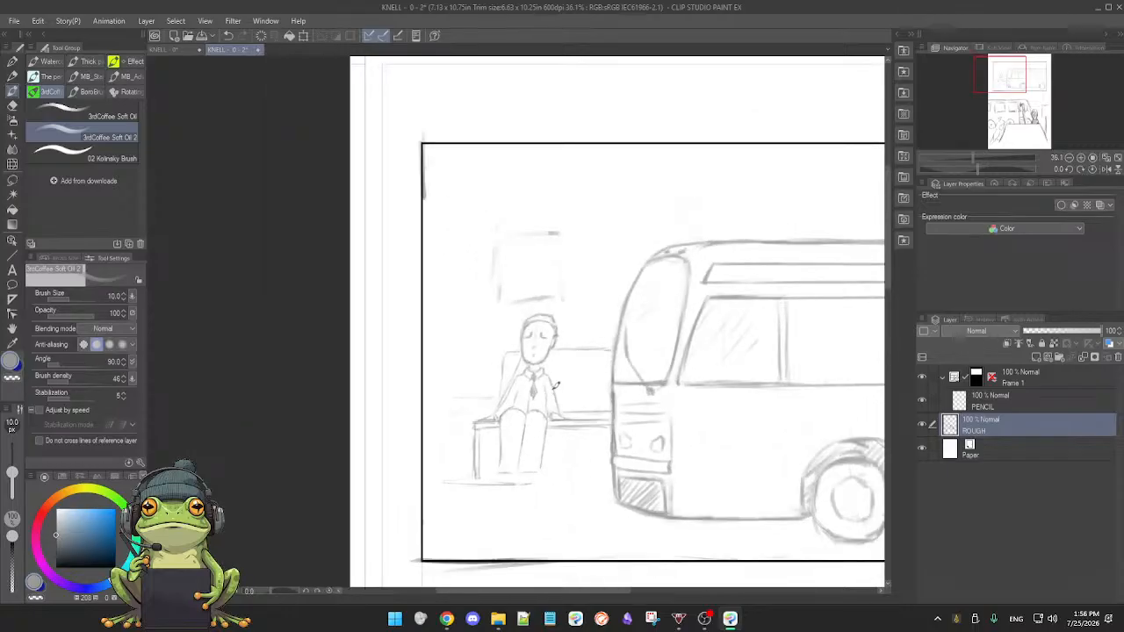
key("e")
left_click_drag(490, 391, 496, 393)
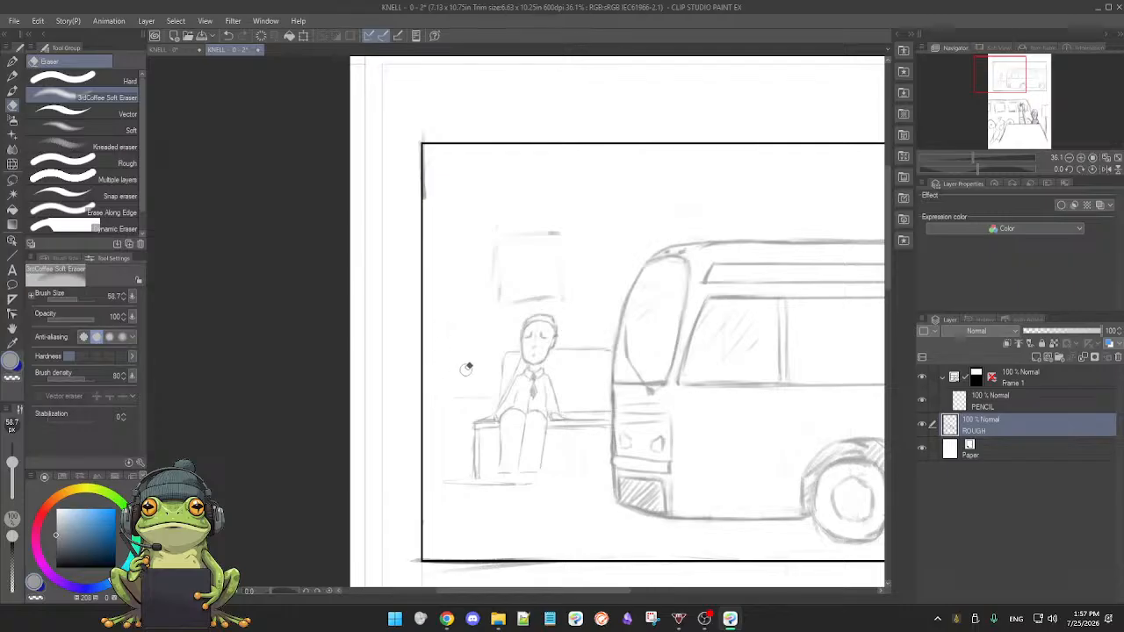
mouse_move(499, 227)
left_mouse_down()
mouse_move(572, 232)
mouse_move(506, 257)
mouse_move(497, 289)
mouse_move(496, 238)
mouse_move(490, 292)
mouse_move(492, 256)
mouse_move(550, 289)
mouse_move(511, 300)
mouse_move(579, 299)
mouse_move(499, 308)
mouse_move(535, 306)
mouse_move(499, 267)
mouse_move(503, 294)
mouse_move(562, 232)
left_mouse_up()
- Lasso the faint square frame, move it away from the bus toward the panel border, apply the transformation and deselect it
key("m")
mouse_move(498, 221)
left_mouse_down()
mouse_move(484, 302)
mouse_move(575, 303)
mouse_move(590, 262)
mouse_move(565, 208)
mouse_move(497, 215)
left_mouse_up()
key("e")
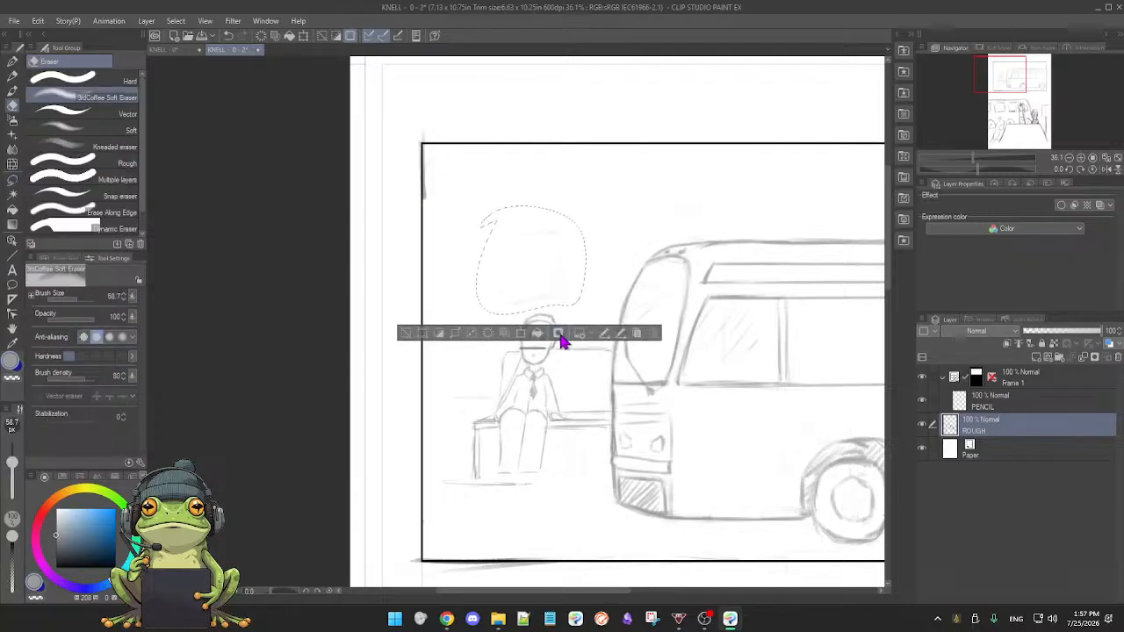
left_click(522, 334)
left_click_drag(564, 288, 514, 289)
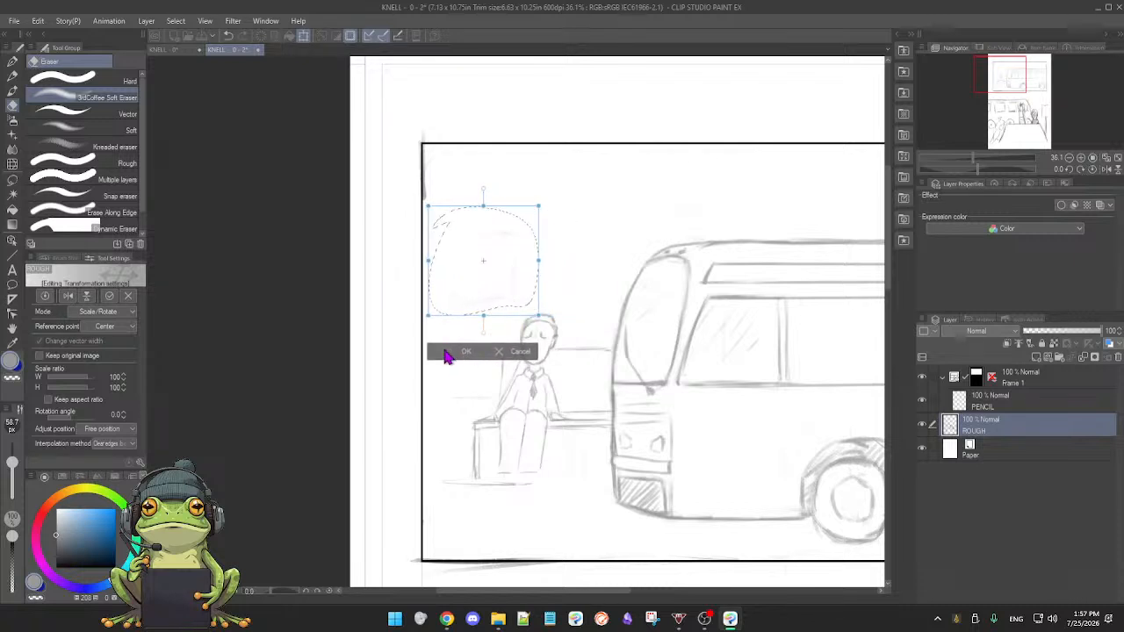
left_click(447, 351)
left_click(357, 334)
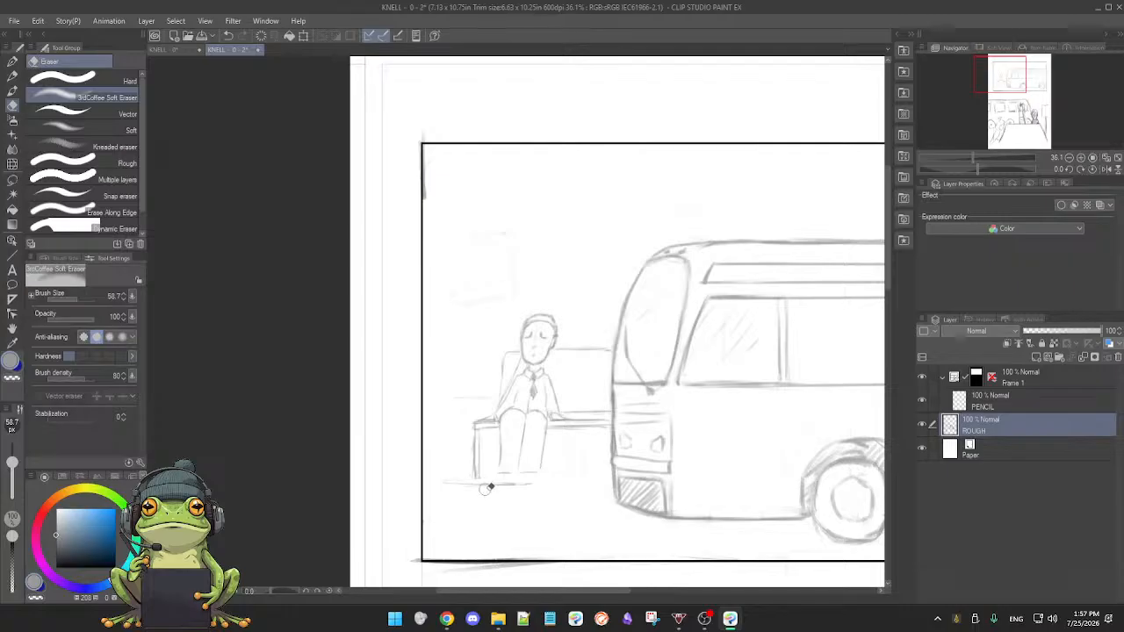
- Redraw the ground line beneath the bench with the brush, extending it to the front of the bus
key("b")
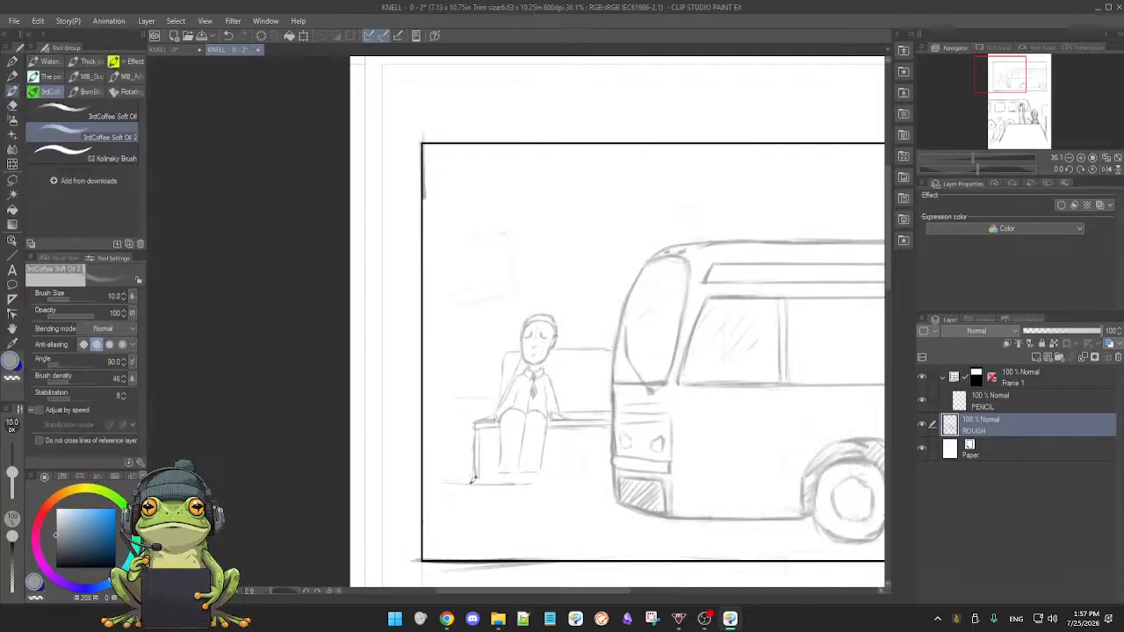
mouse_move(473, 485)
left_mouse_down()
mouse_move(604, 479)
mouse_move(432, 488)
mouse_move(600, 476)
left_mouse_up()
key("ctrl+z")
left_click_drag(438, 481, 459, 478)
- Redraw the outer outline of the bus's rear wheel more firmly using the brush at size 18.6
scroll(590, 425, "down", 5)
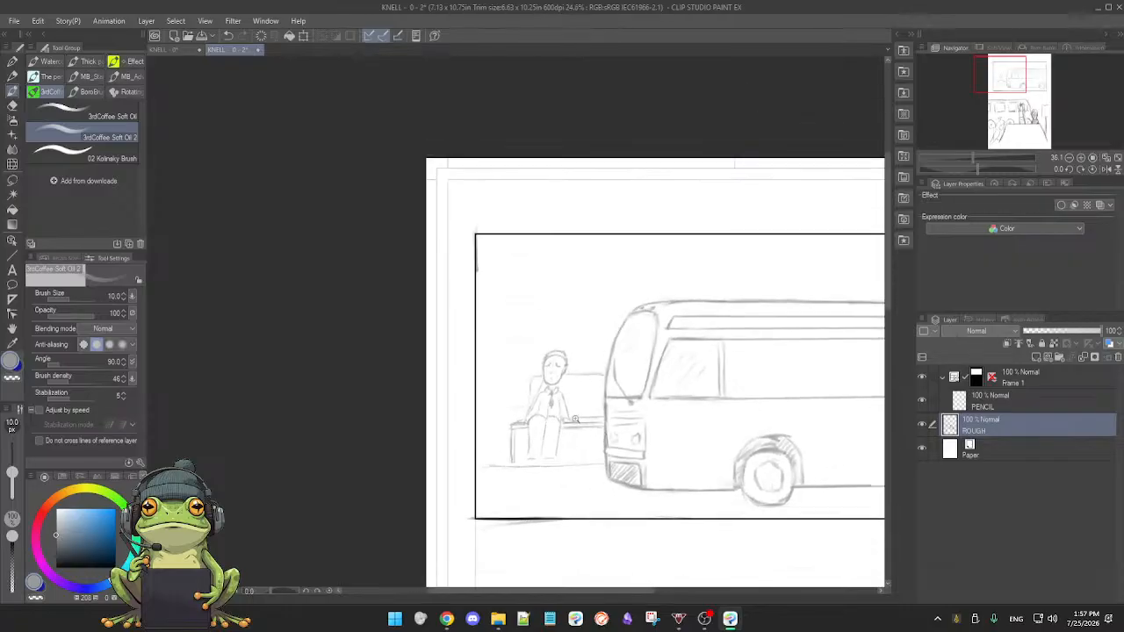
scroll(597, 421, "down", 1)
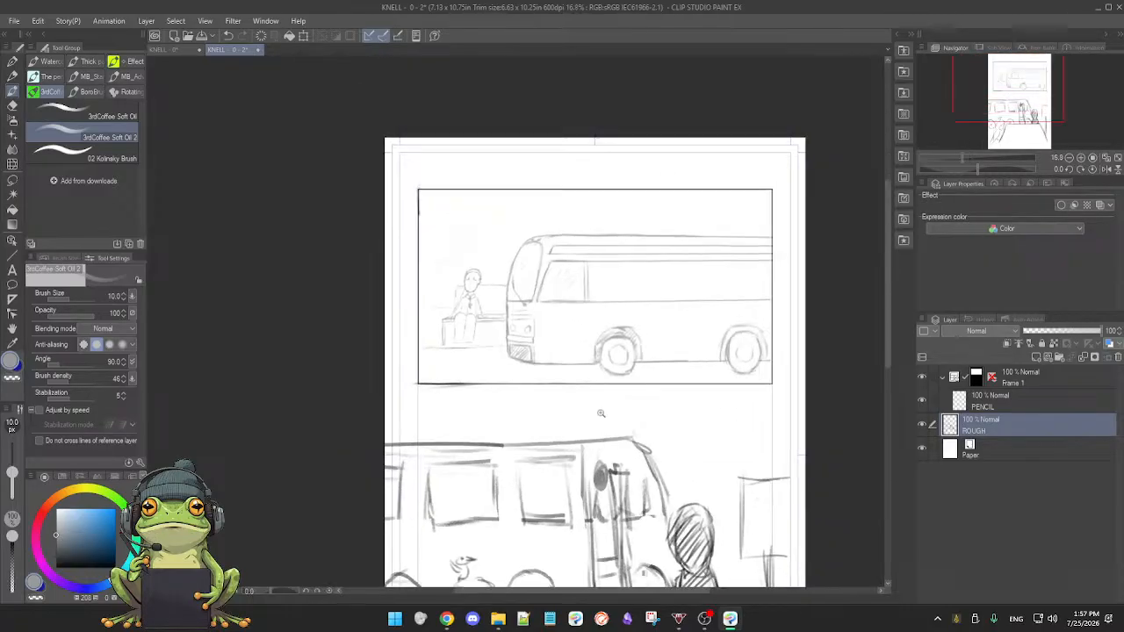
scroll(600, 422, "up", 3)
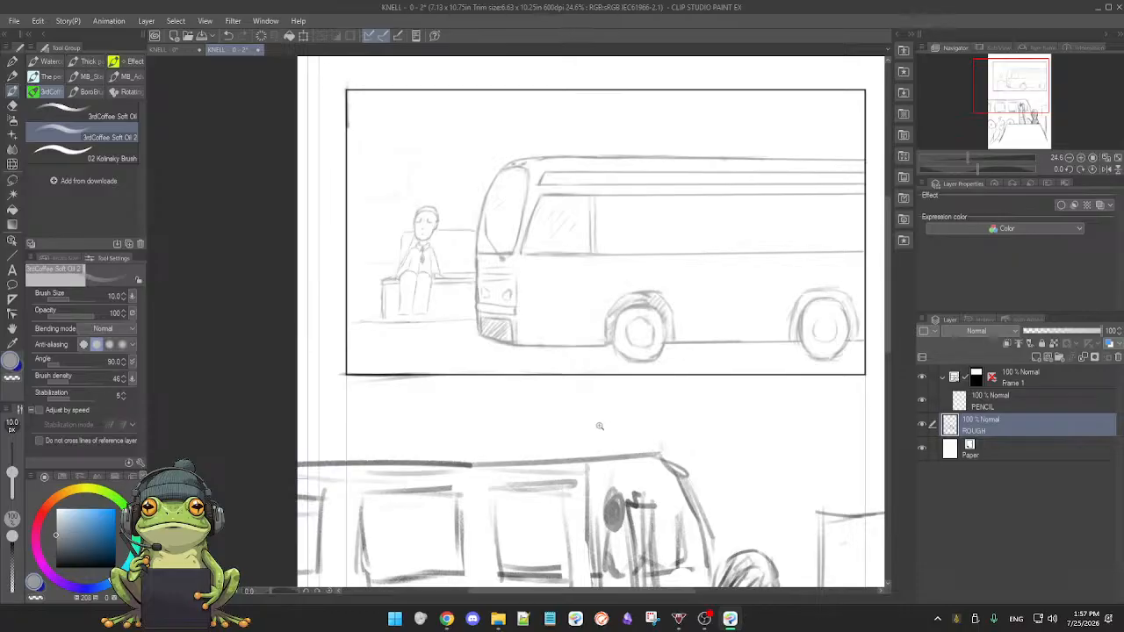
scroll(598, 425, "up", 2)
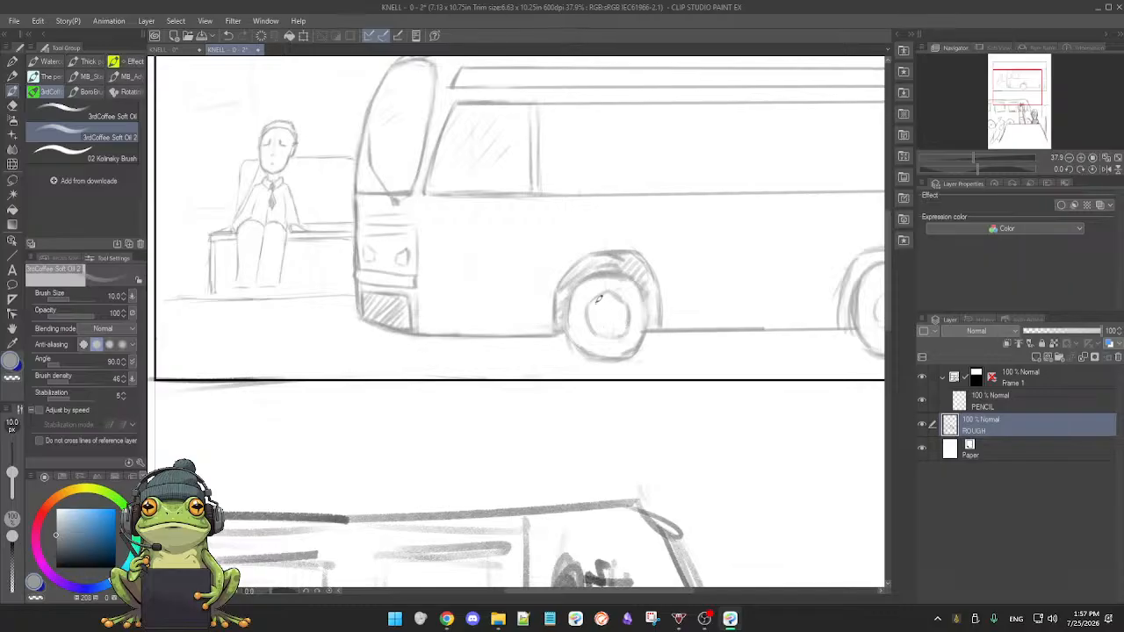
mouse_move(602, 338)
left_mouse_down()
mouse_move(664, 329)
mouse_move(593, 345)
mouse_move(589, 357)
left_mouse_up()
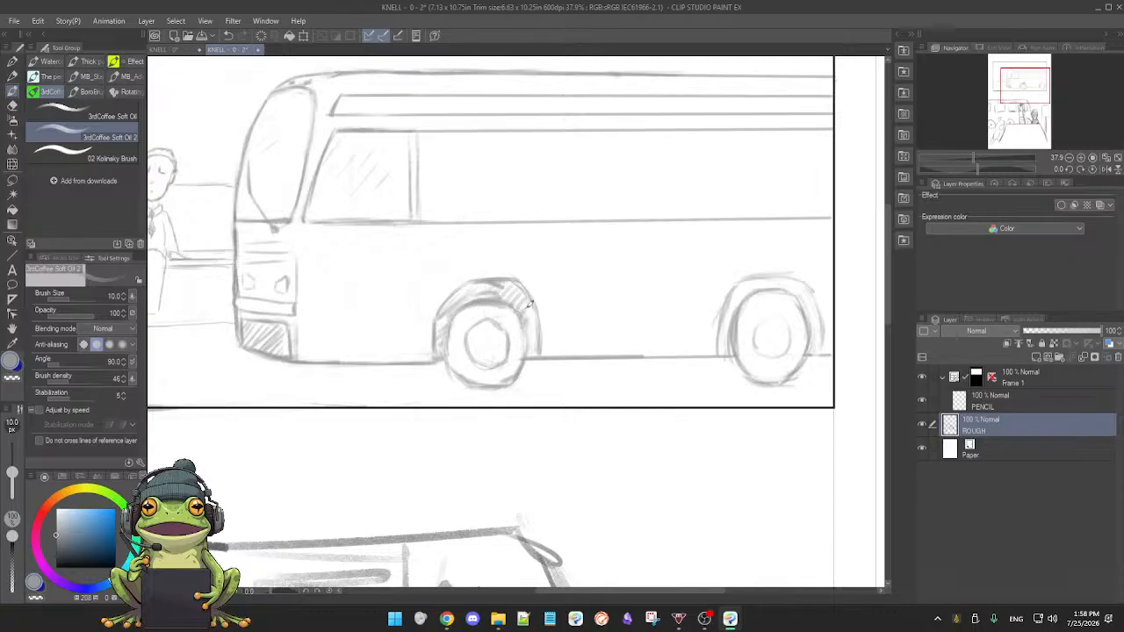
key("e")
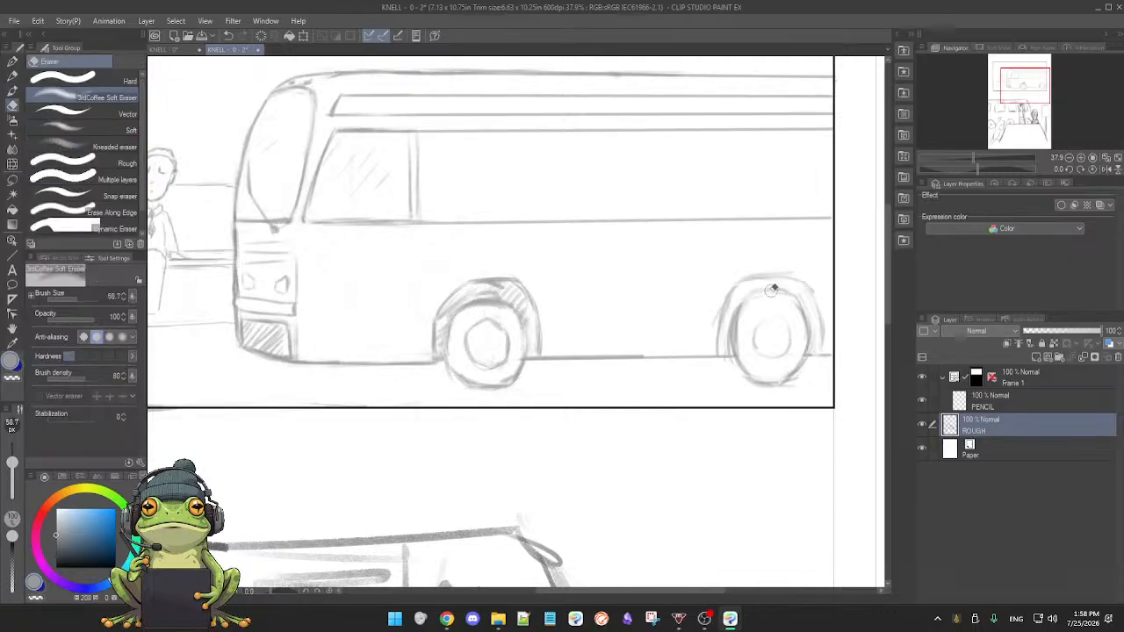
key("b")
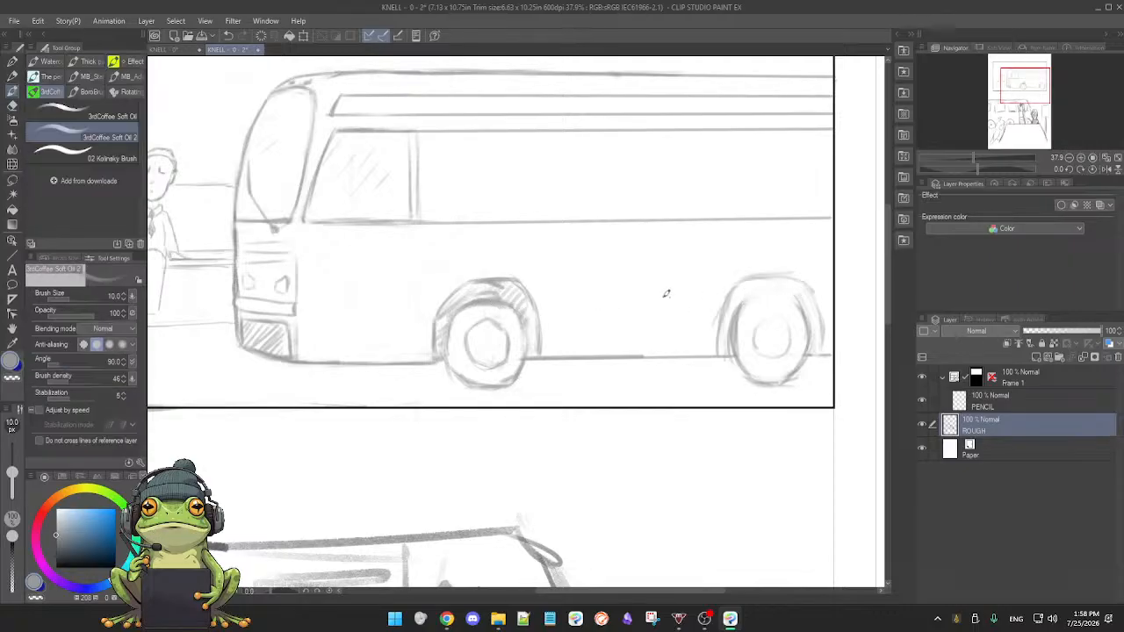
mouse_move(746, 300)
left_mouse_down()
mouse_move(797, 298)
mouse_move(763, 298)
left_mouse_up()
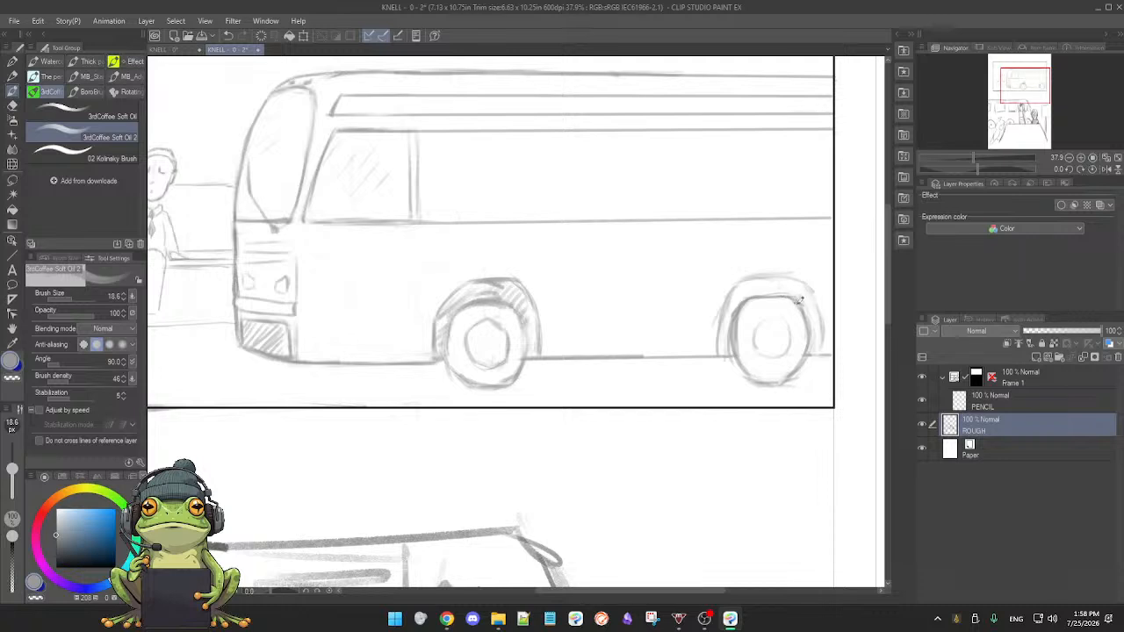
left_click_drag(782, 294, 810, 318)
- Clean up the stray strokes beneath the bus's wheels with the soft eraser
key("e")
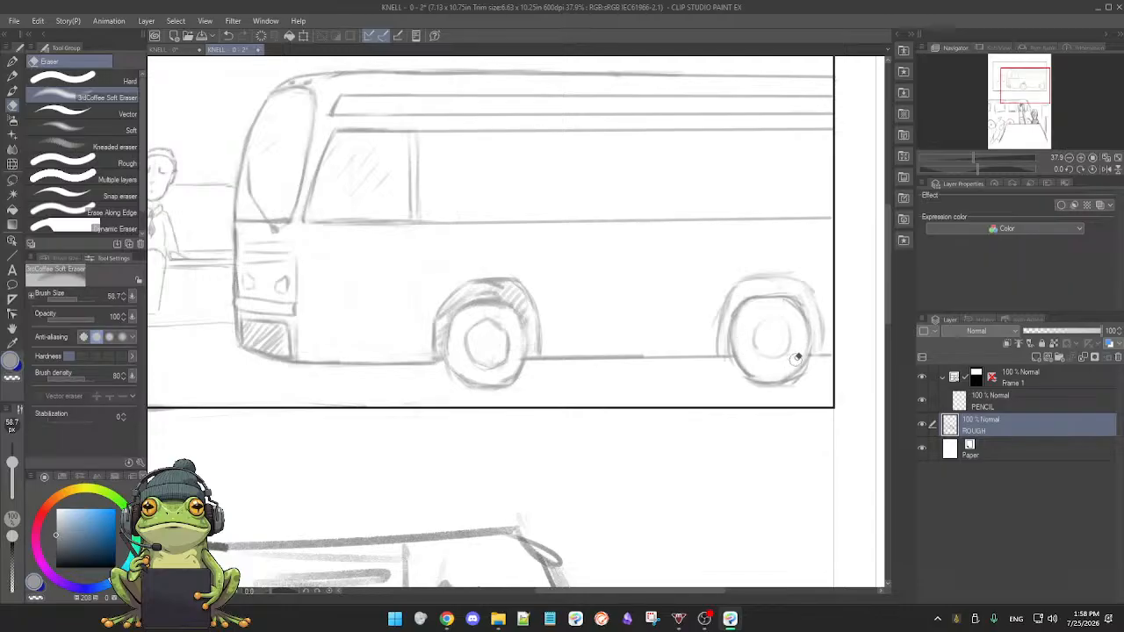
left_click_drag(746, 385, 780, 391)
key("b")
key("e")
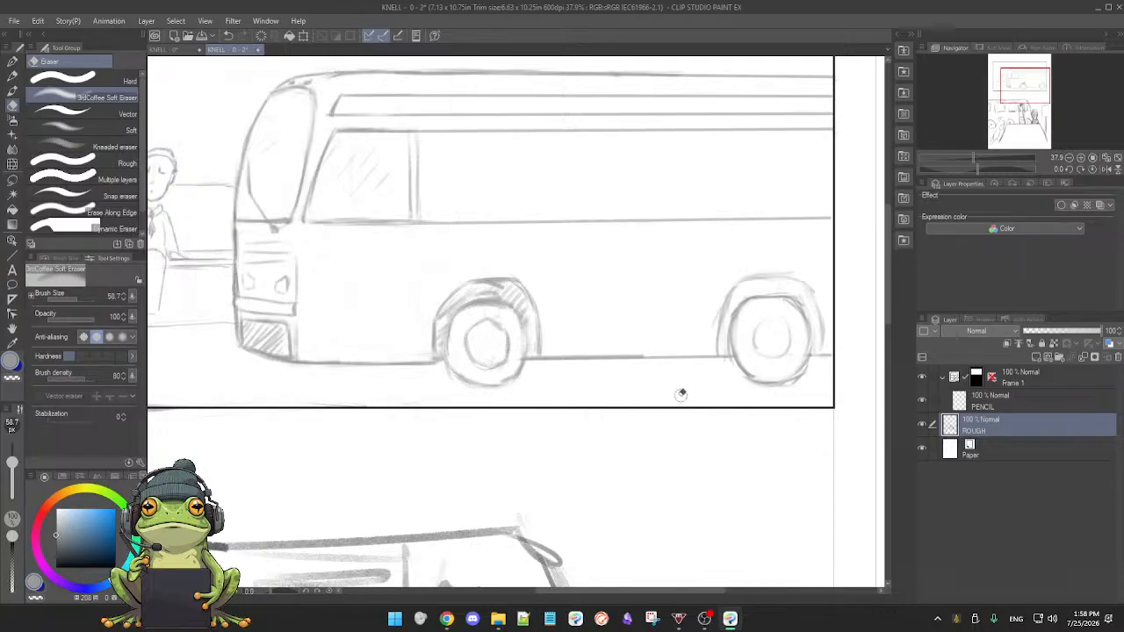
key("b")
left_click_drag(706, 383, 681, 386)
- Fade the ground line beneath the bench with the soft eraser, from the panel border to the bus front
scroll(682, 386, "down", 3)
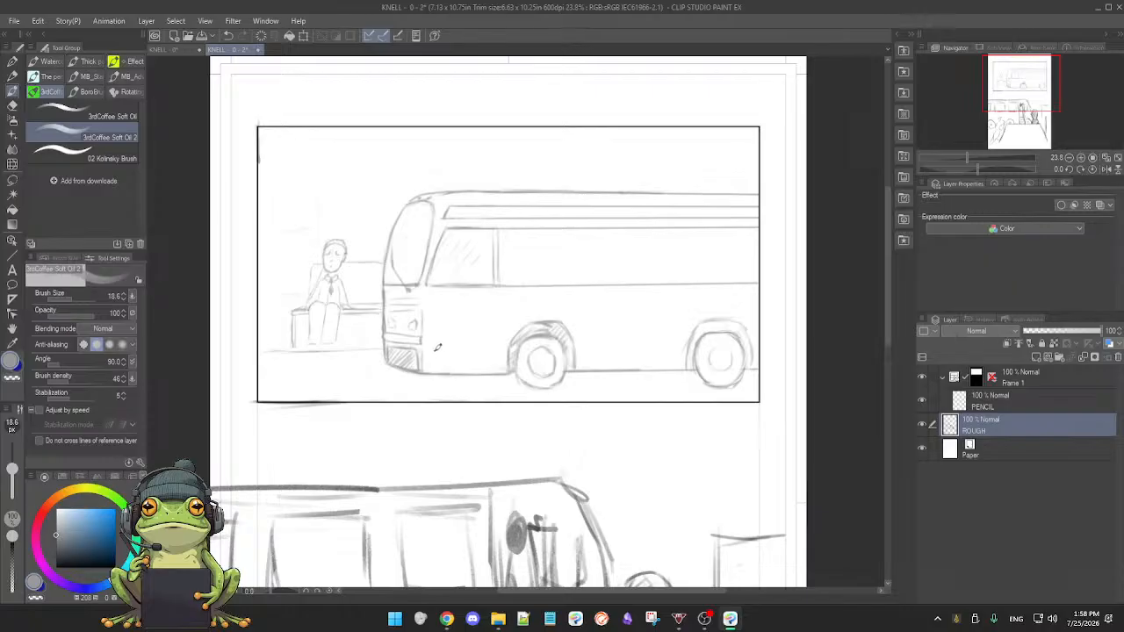
scroll(443, 354, "up", 5)
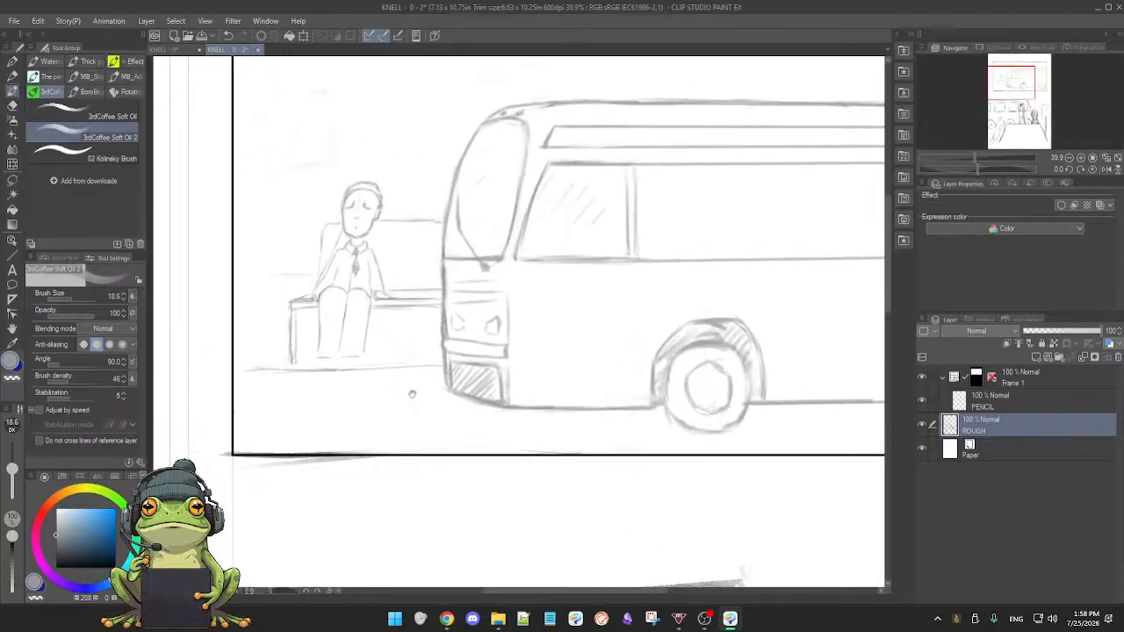
scroll(414, 387, "up", 2)
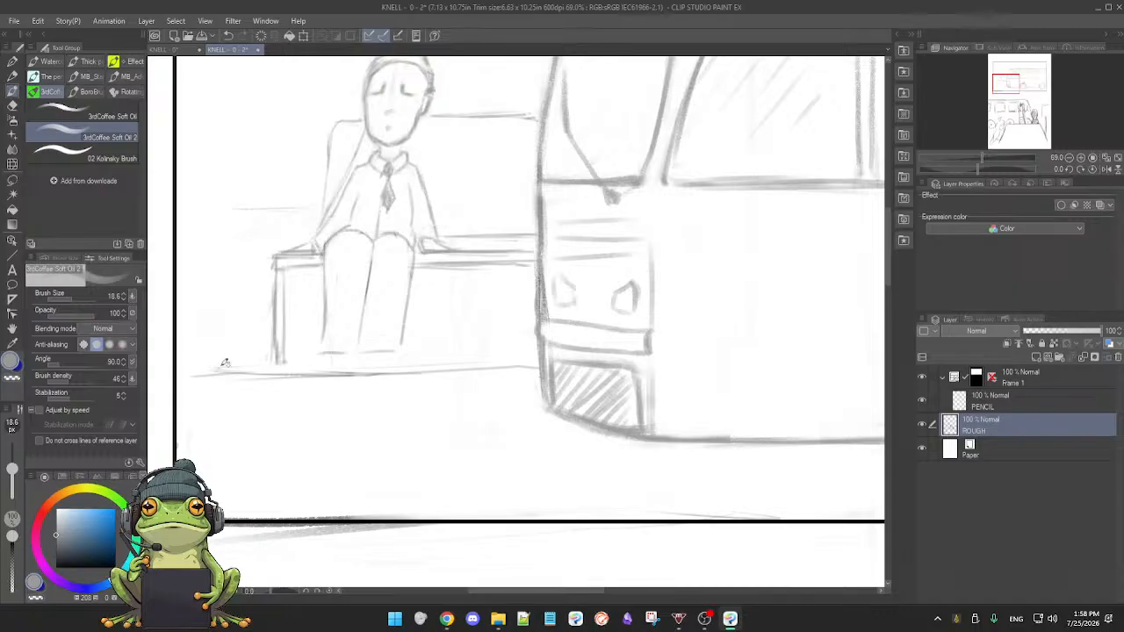
key("e")
left_click_drag(287, 372, 533, 370)
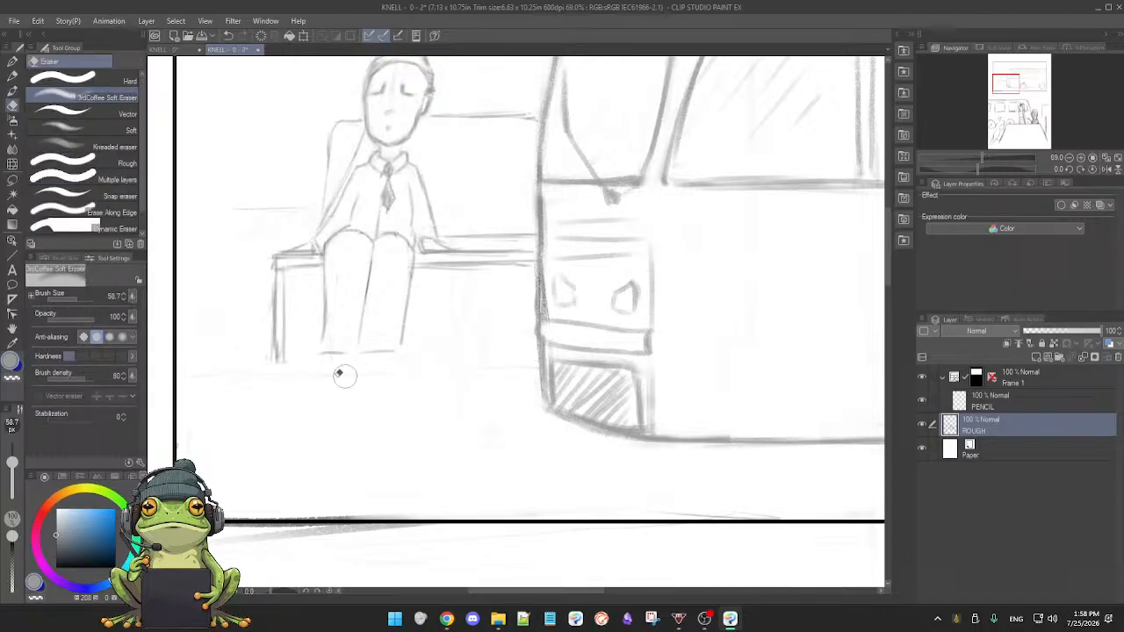
key("b")
left_click_drag(178, 376, 538, 367)
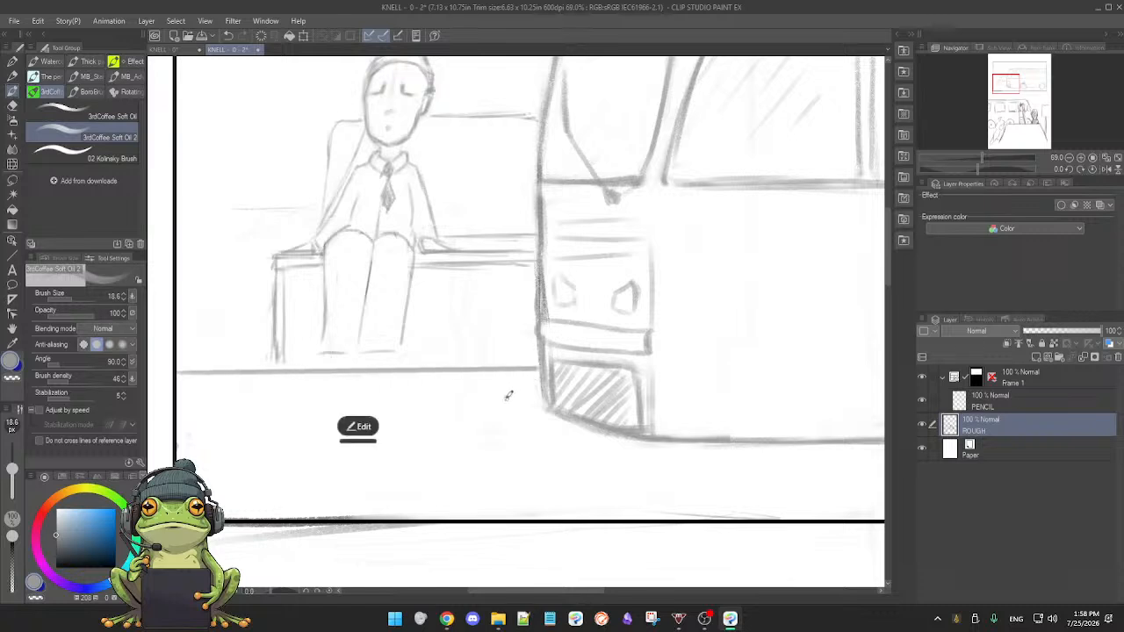
key("ctrl+z")
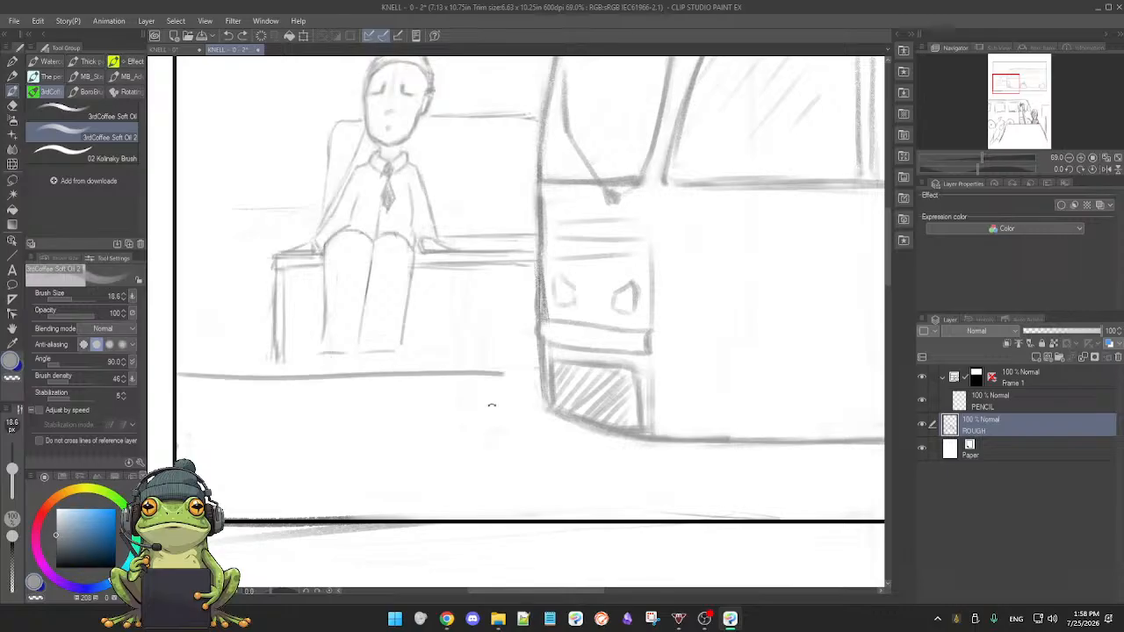
key("ctrl+z")
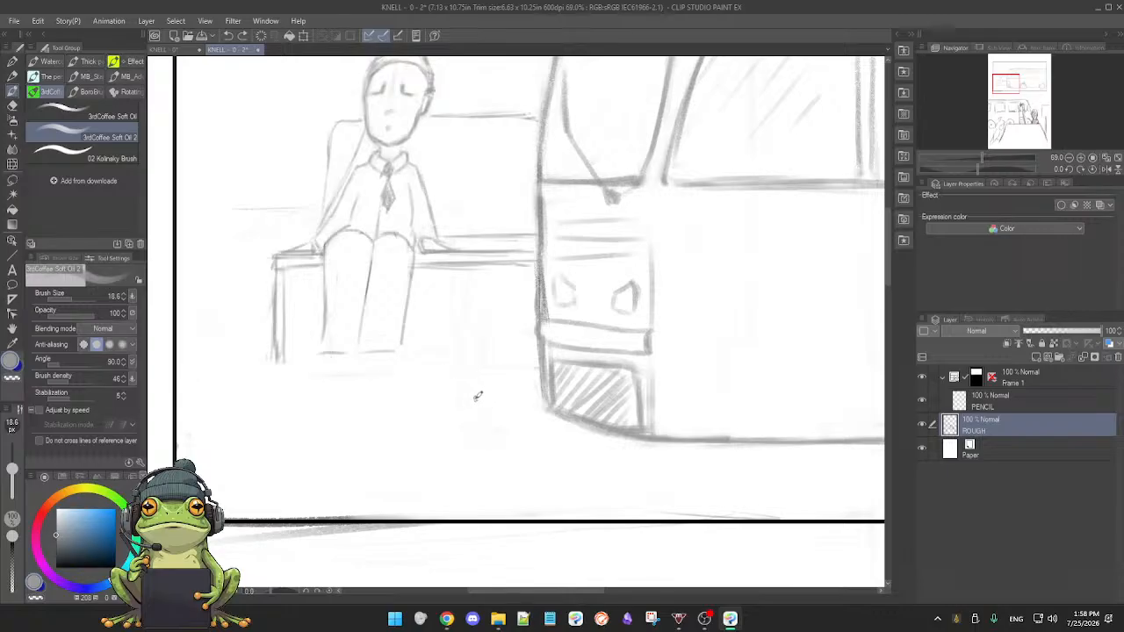
- Reduce the brush to 9.5, redraw a thin ground line from the panel border to the bus, and sketch the man's shoes
left_click_drag(480, 395, 489, 384)
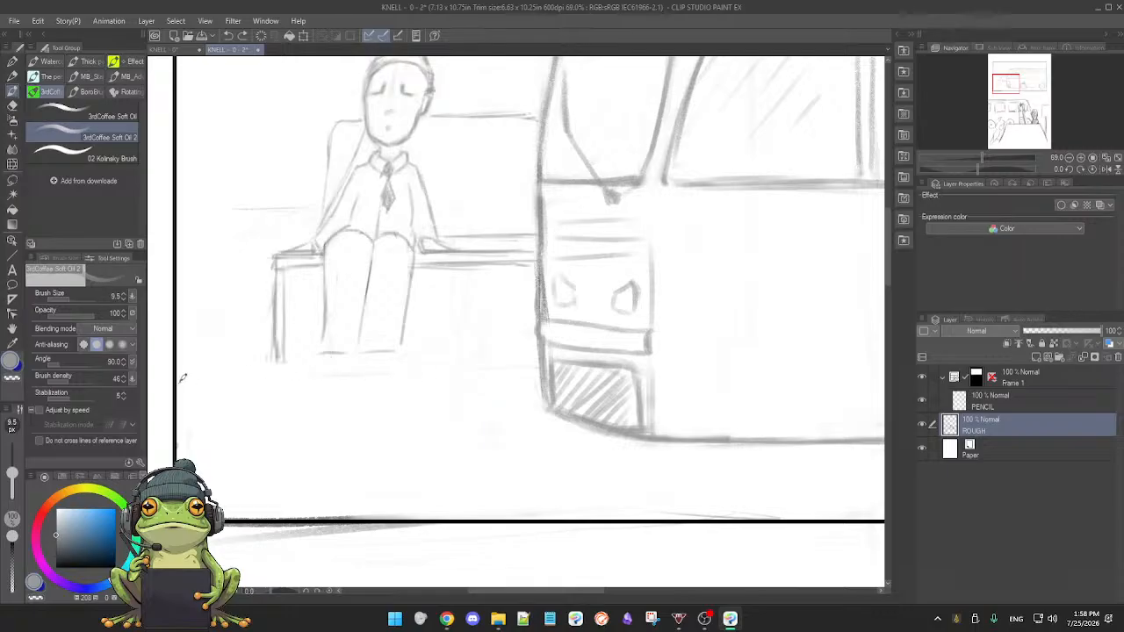
left_click_drag(180, 376, 537, 369)
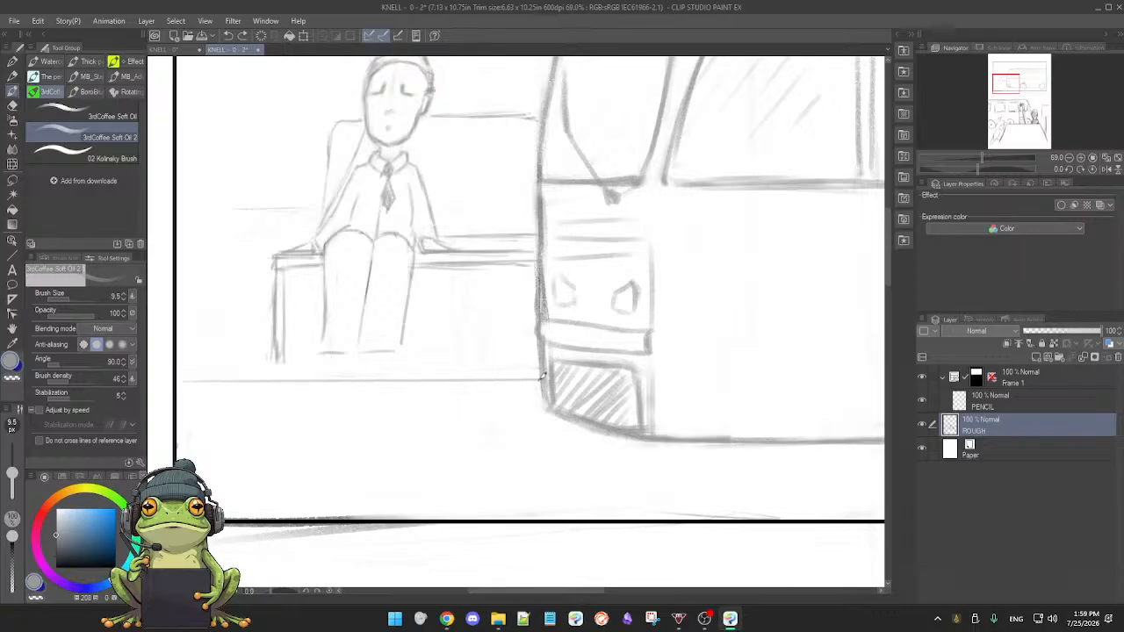
left_click_drag(541, 376, 535, 369)
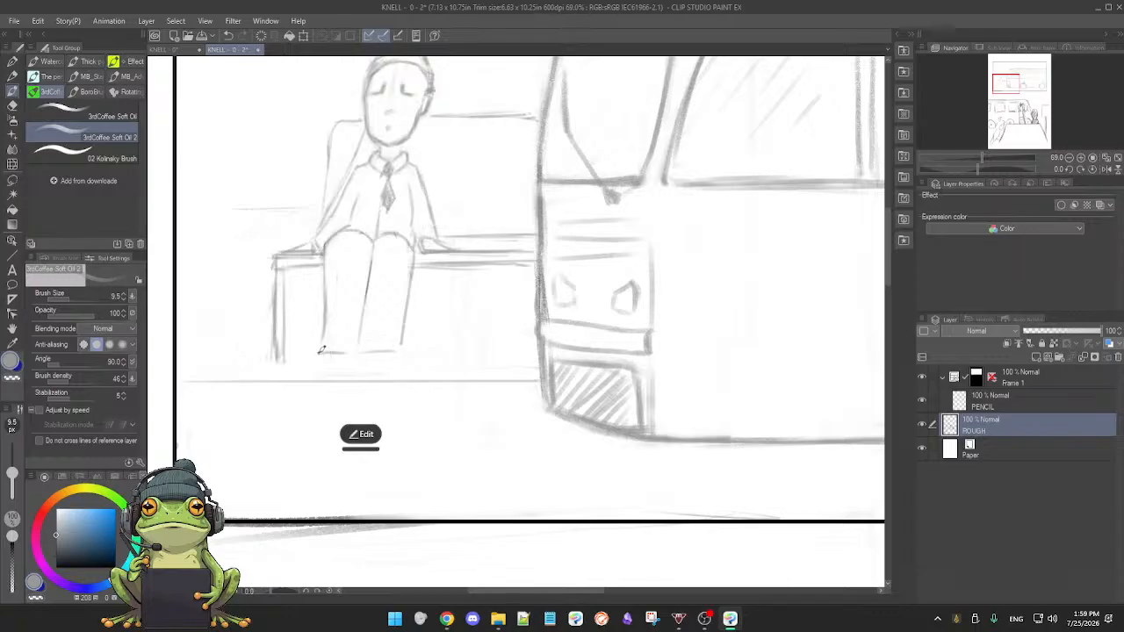
left_click_drag(320, 346, 356, 343)
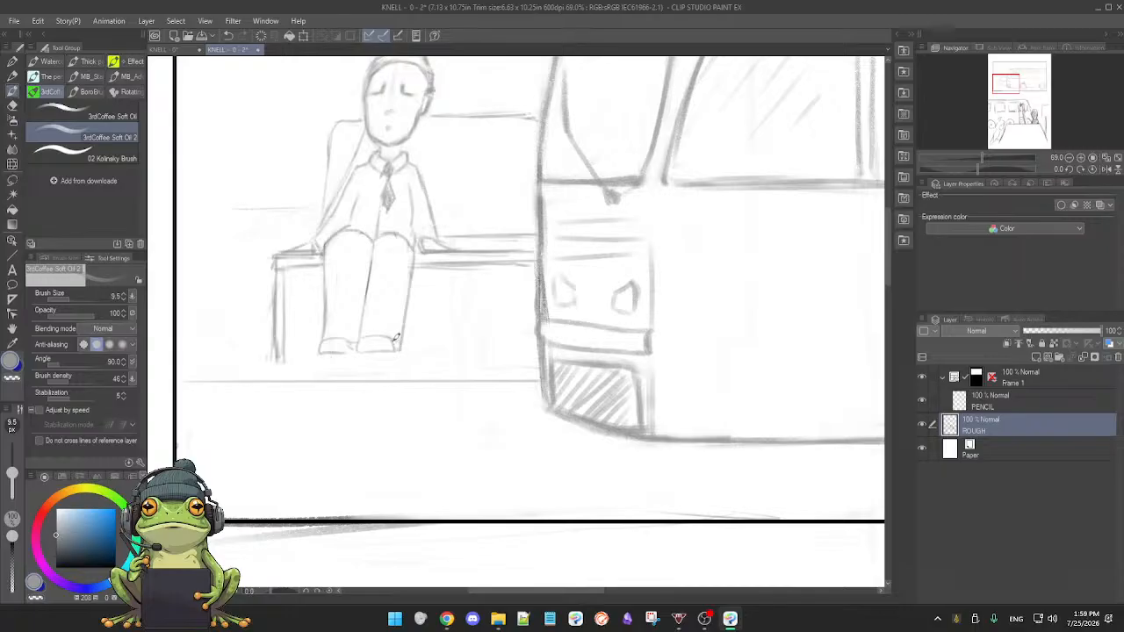
- Sketch a square sign outline above the man, between his head and the panel's side border
scroll(424, 338, "down", 2)
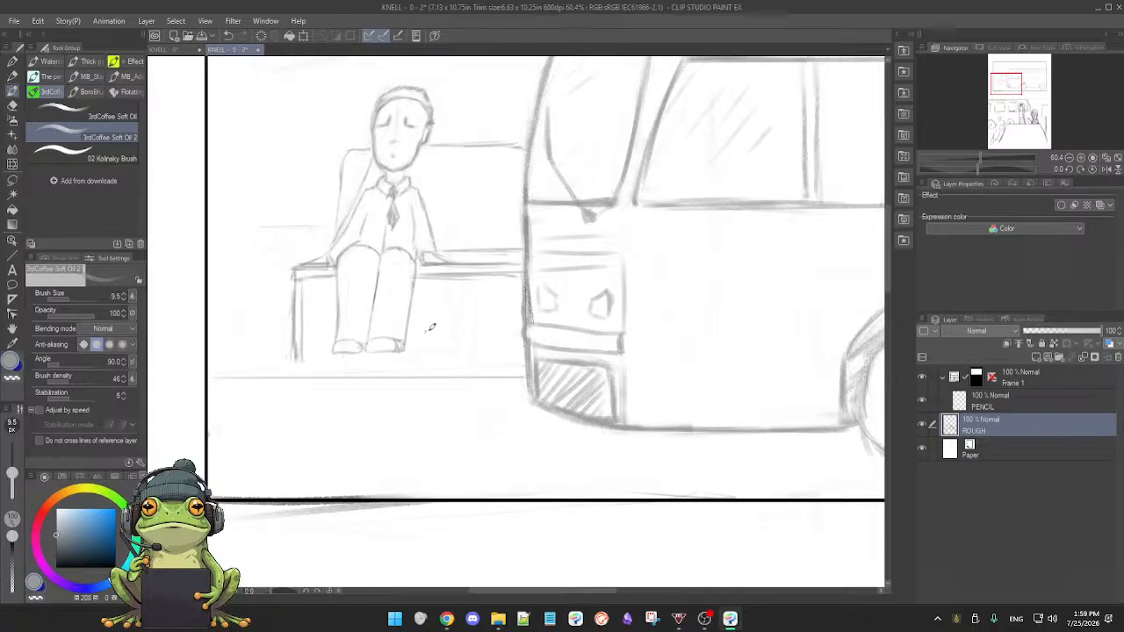
scroll(537, 402, "down", 3)
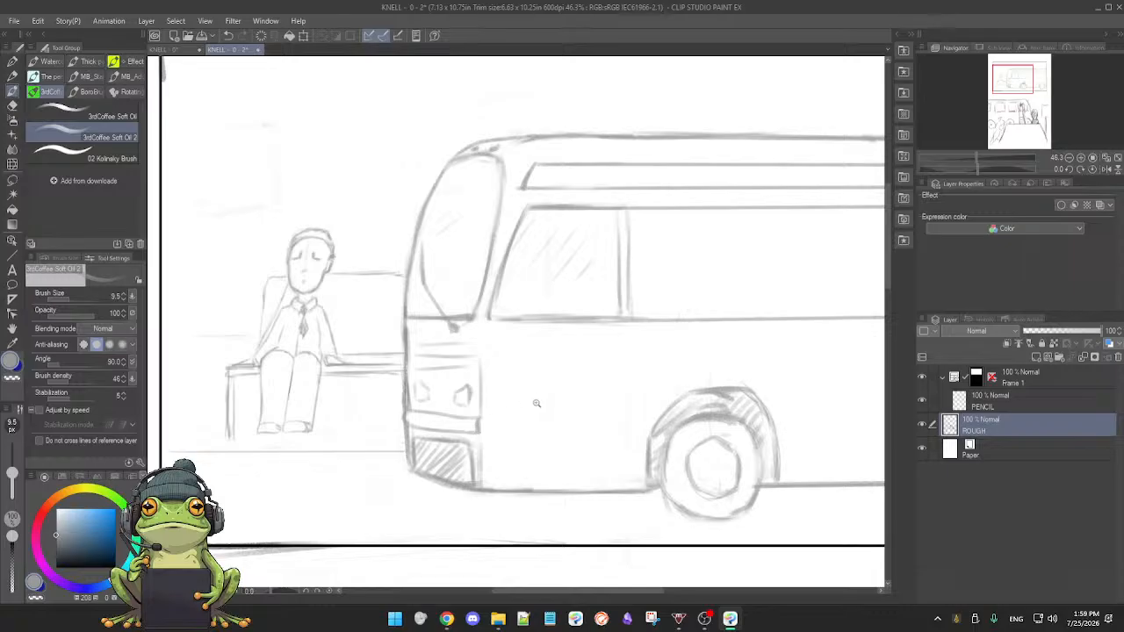
scroll(537, 402, "down", 3)
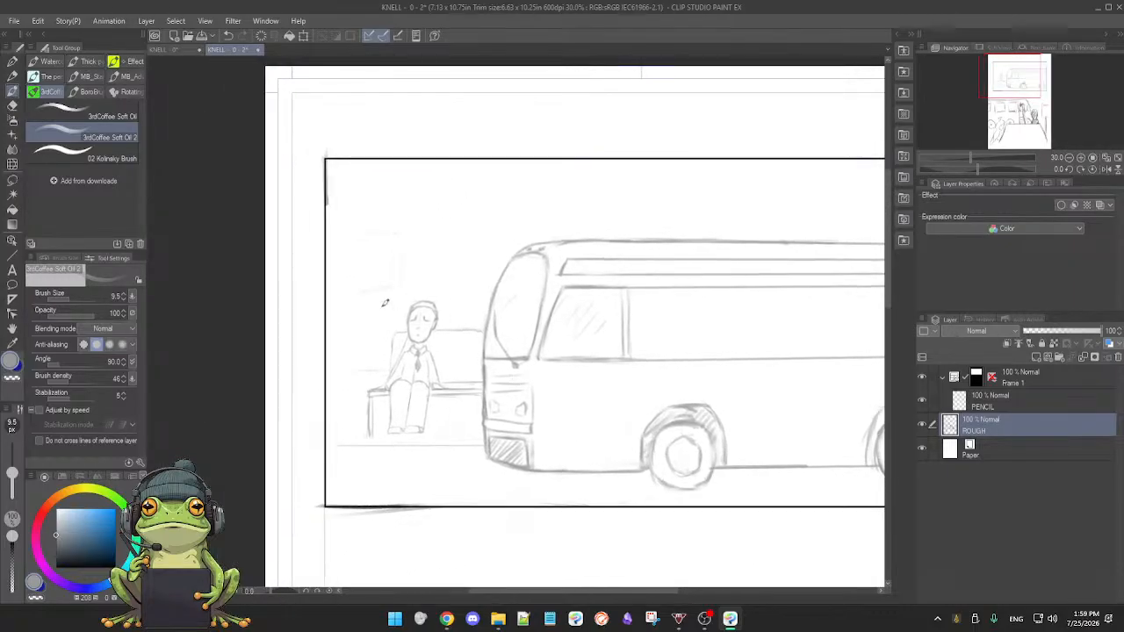
left_click_drag(351, 256, 351, 304)
mouse_move(349, 244)
left_mouse_down()
mouse_move(416, 236)
mouse_move(409, 297)
mouse_move(352, 299)
mouse_move(412, 300)
left_mouse_up()
key("ctrl+z")
key("ctrl+z")
mouse_move(411, 245)
left_mouse_down()
mouse_move(409, 301)
mouse_move(347, 301)
mouse_move(405, 300)
left_mouse_up()
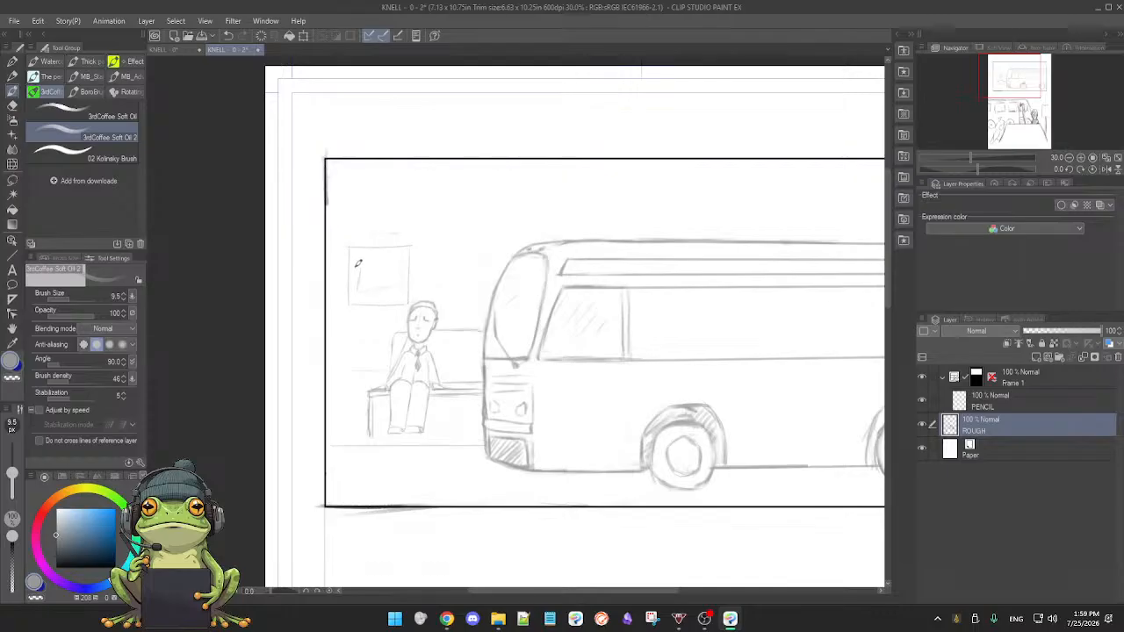
- Letter BUS inside the square sign and draw its double-lined post down behind the bench
mouse_move(373, 271)
left_mouse_down()
mouse_move(360, 287)
mouse_move(388, 267)
left_mouse_up()
left_click_drag(372, 306, 372, 430)
left_click_drag(385, 312, 382, 391)
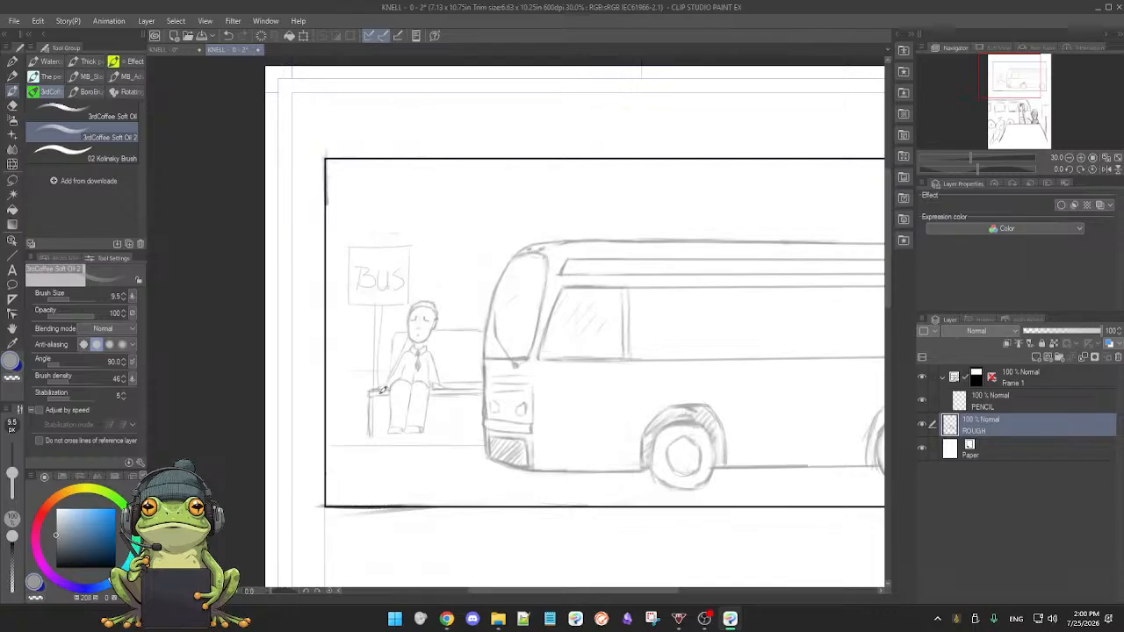
left_click_drag(383, 327, 383, 393)
- Erase the stray stroke beneath the first panel's lower border with the soft eraser
scroll(496, 413, "down", 1)
scroll(500, 410, "up", 1)
left_click_drag(539, 420, 385, 401)
mouse_move(506, 414)
left_mouse_down()
mouse_move(518, 413)
mouse_move(485, 446)
mouse_move(537, 396)
mouse_move(537, 369)
mouse_move(547, 372)
left_mouse_up()
key("e")
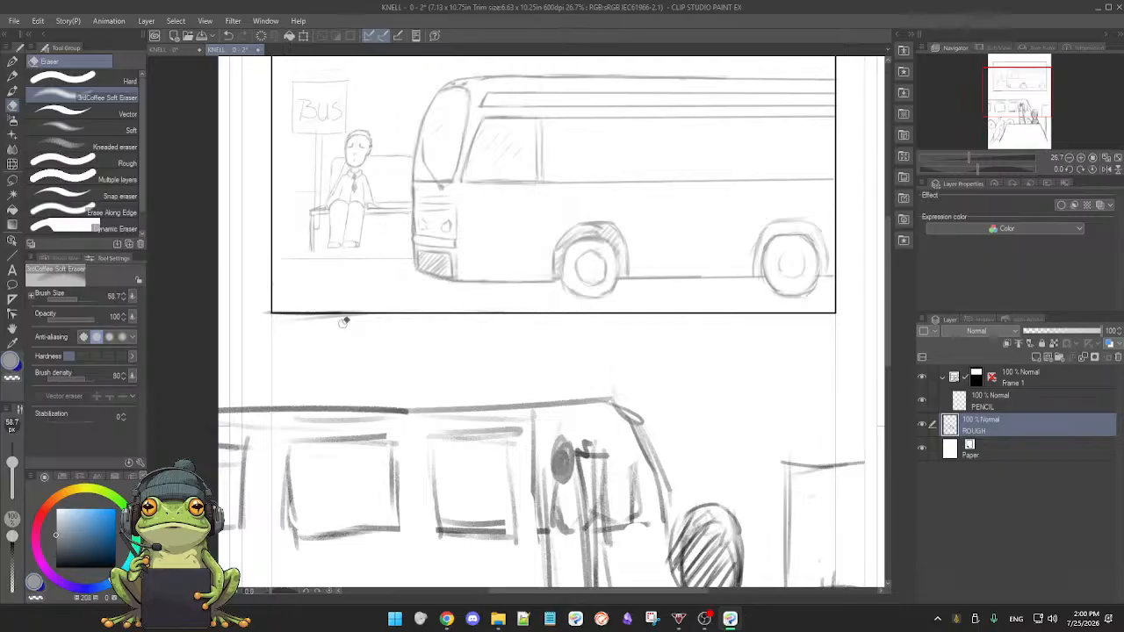
key("b")
left_click_drag(388, 375, 485, 362)
- Fade the dark roof line of the bus in the lower sketch and redraw it as a thin straight line
left_click_drag(541, 424, 521, 384)
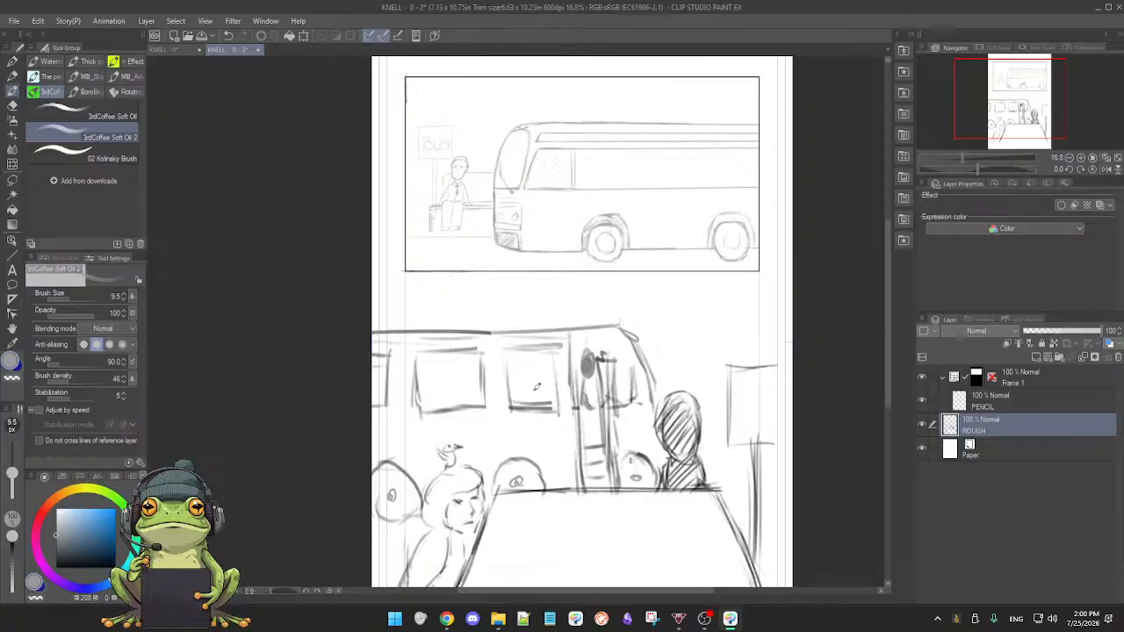
mouse_move(535, 399)
left_mouse_down()
mouse_move(560, 394)
mouse_move(518, 428)
left_mouse_up()
key("e")
mouse_move(317, 364)
left_mouse_down()
mouse_move(387, 355)
mouse_move(303, 359)
mouse_move(585, 358)
mouse_move(453, 356)
mouse_move(667, 340)
mouse_move(687, 352)
mouse_move(519, 361)
left_mouse_up()
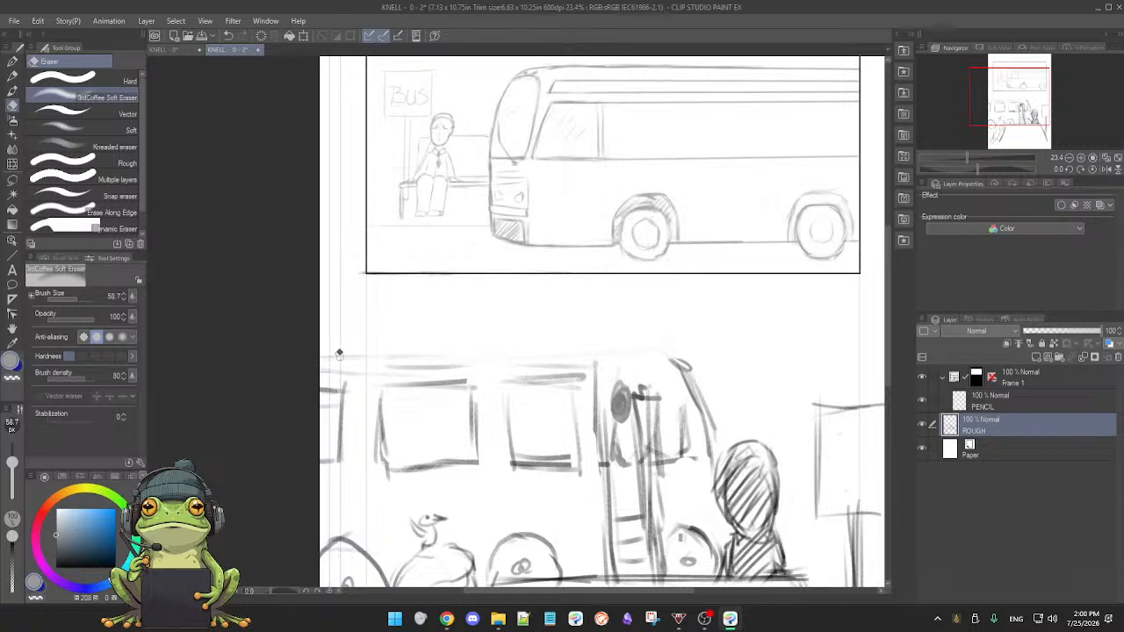
key("b")
left_click_drag(328, 351, 673, 353)
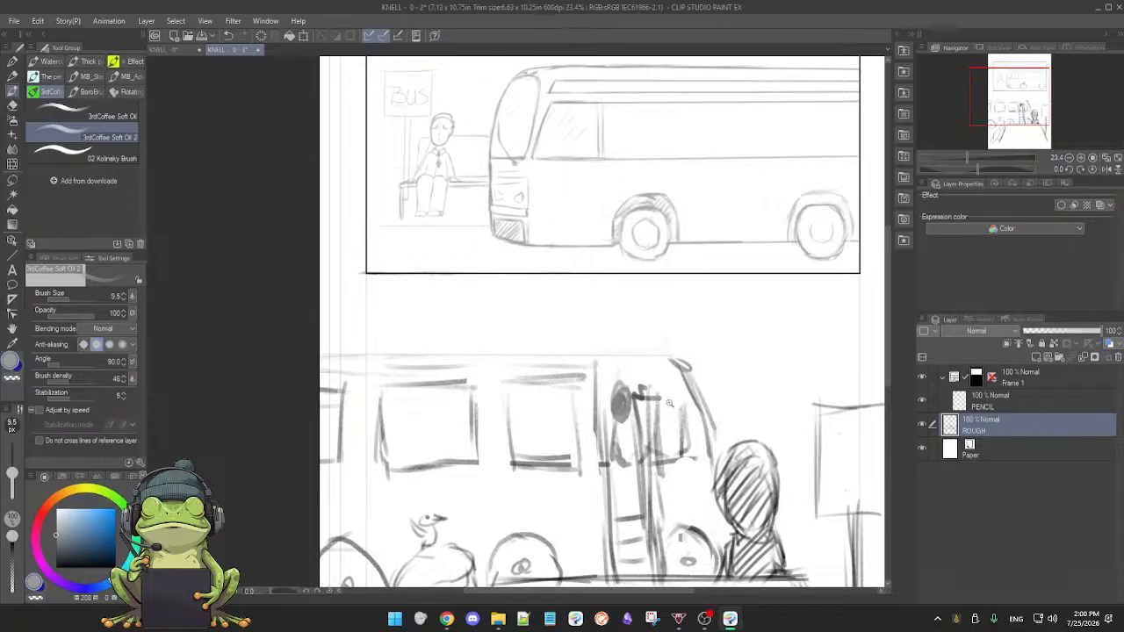
- Soften the dark strokes at the lower bus's front roof corner with the soft eraser
scroll(669, 406, "down", 4)
left_click_drag(678, 428, 596, 393)
key("e")
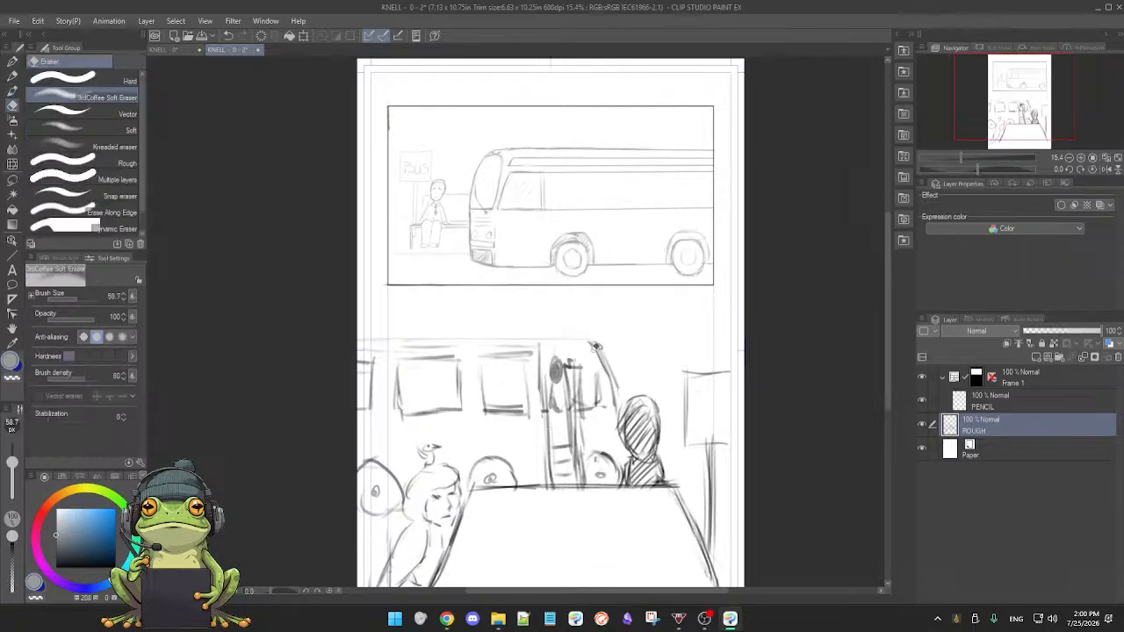
mouse_move(595, 343)
left_mouse_down()
mouse_move(616, 365)
mouse_move(605, 360)
left_mouse_up()
key("b")
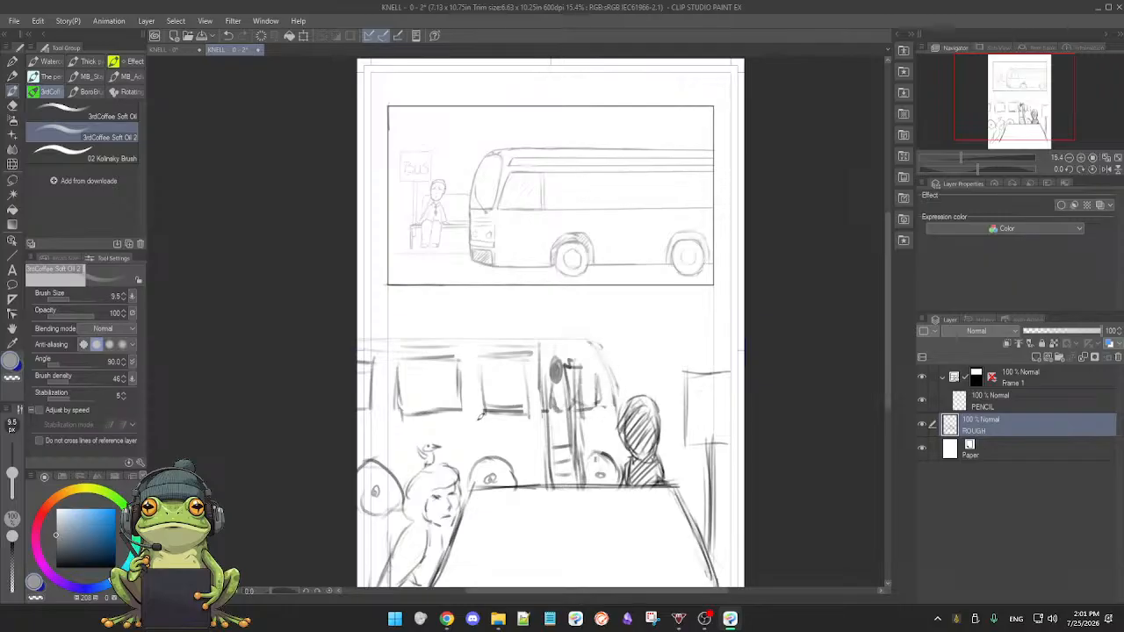
- Enlarge the soft eraser to about 240 and fade the lower bus's side windows and the figure in its doorway
key("e")
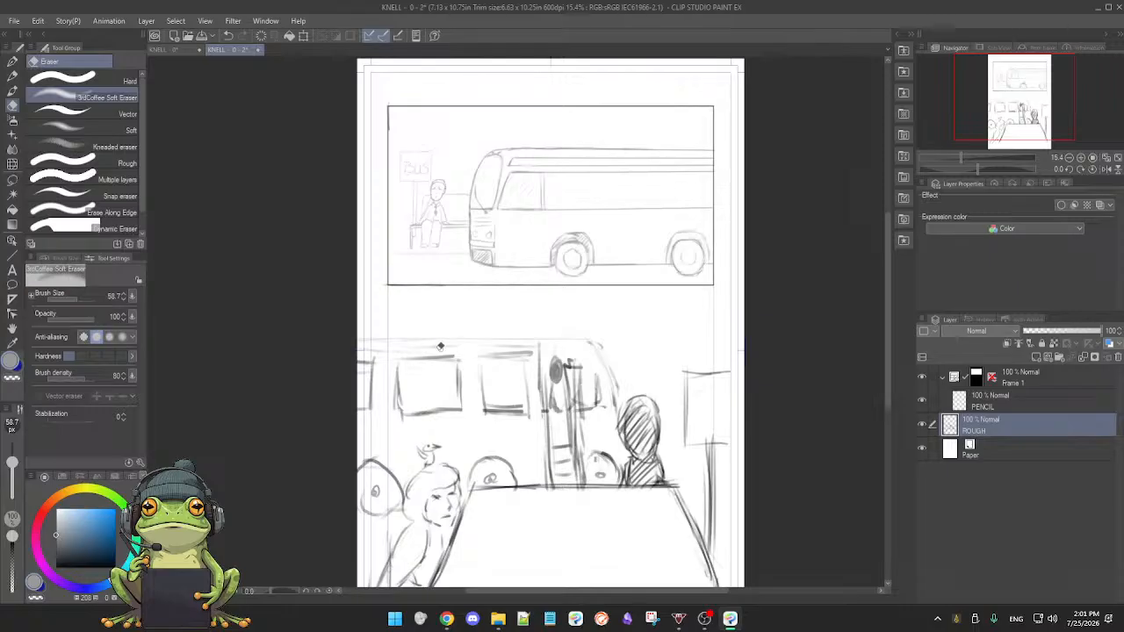
mouse_move(407, 365)
left_mouse_down("ctrl+alt")
mouse_move(366, 355)
mouse_move(524, 355)
mouse_move(505, 395)
mouse_move(529, 353)
mouse_move(468, 356)
mouse_move(529, 347)
mouse_move(432, 352)
mouse_move(453, 354)
mouse_move(378, 387)
mouse_move(364, 411)
mouse_move(363, 397)
mouse_move(394, 413)
mouse_move(402, 380)
mouse_move(467, 377)
mouse_move(408, 413)
mouse_move(469, 411)
mouse_move(489, 366)
mouse_move(486, 414)
mouse_move(506, 379)
mouse_move(517, 417)
mouse_move(517, 366)
mouse_move(524, 377)
mouse_move(525, 401)
mouse_move(469, 372)
mouse_move(454, 402)
left_mouse_up("ctrl+alt")
key("b")
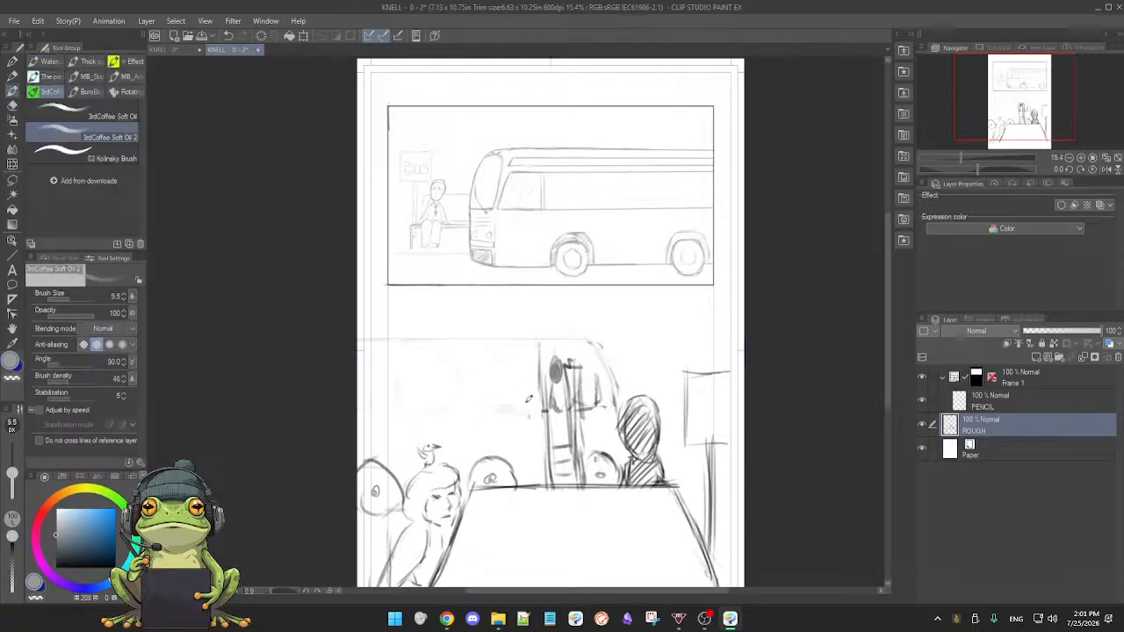
key("e")
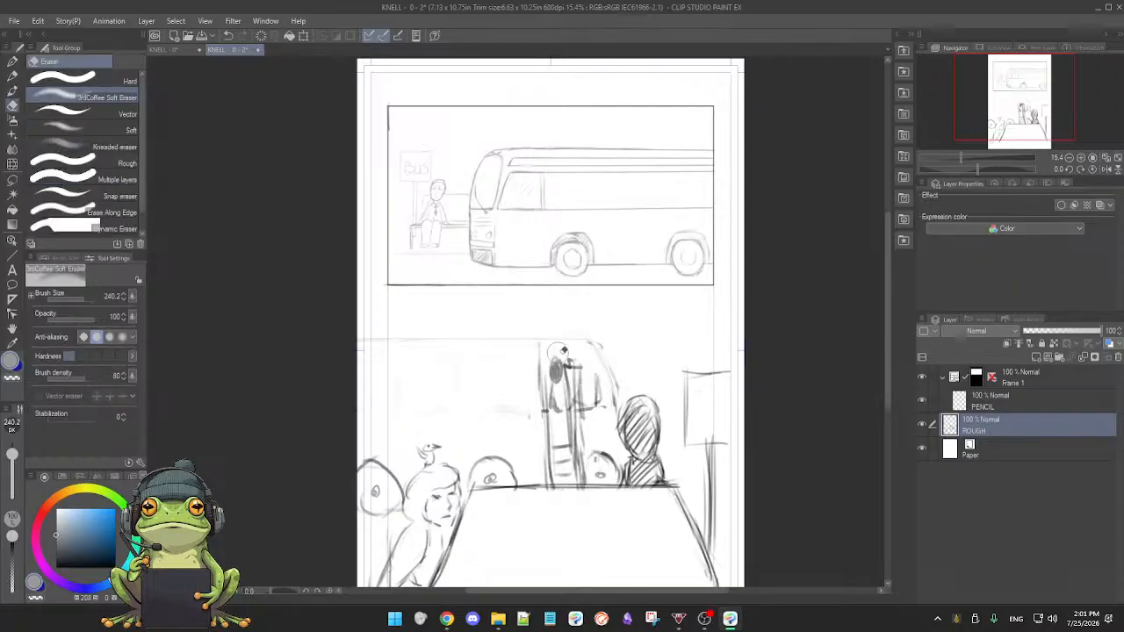
mouse_move(509, 364)
left_mouse_down()
mouse_move(576, 365)
mouse_move(588, 369)
mouse_move(574, 391)
mouse_move(597, 378)
left_mouse_up()
key("b")
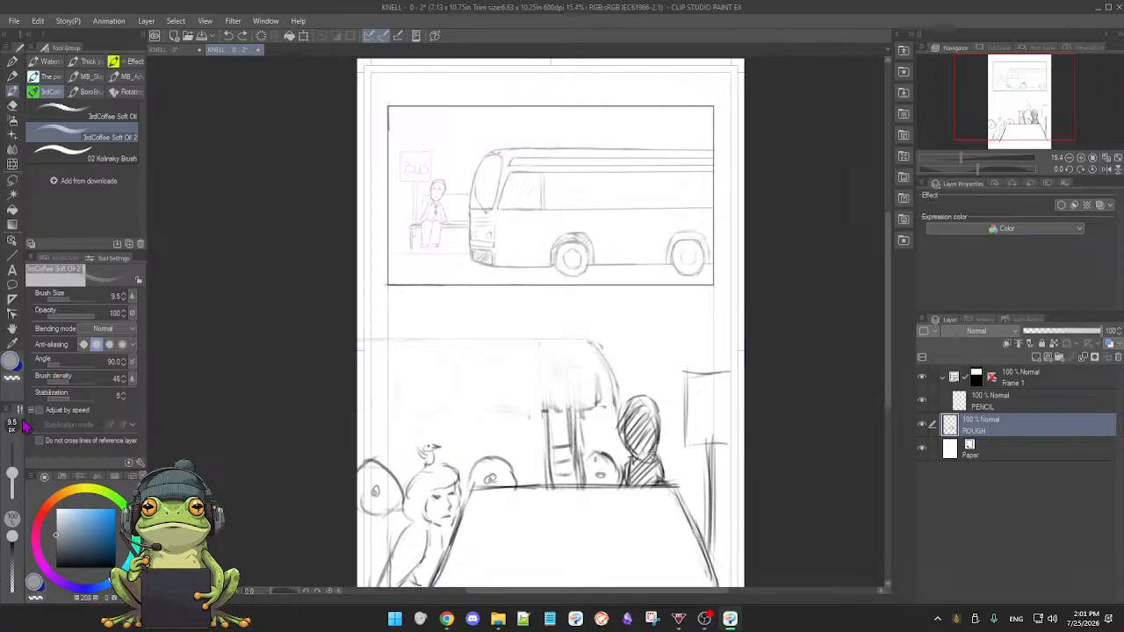
- Set the Soft Oil 2 brush size to 15, undoing the test strokes made on the lower bus
scroll(576, 360, "up", 2)
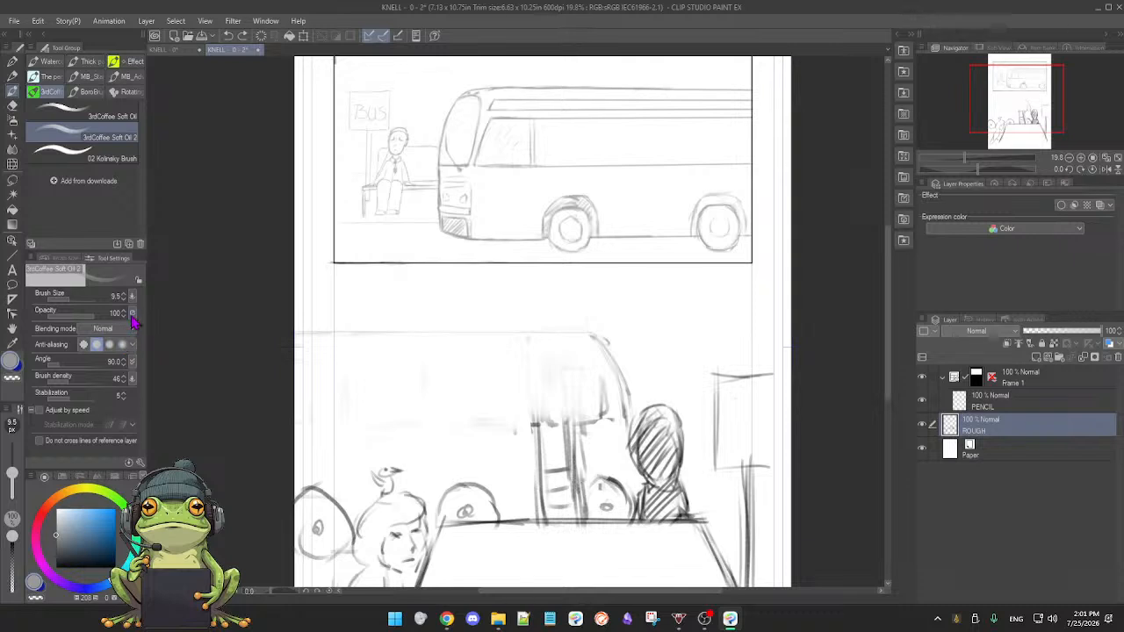
left_click(12, 429)
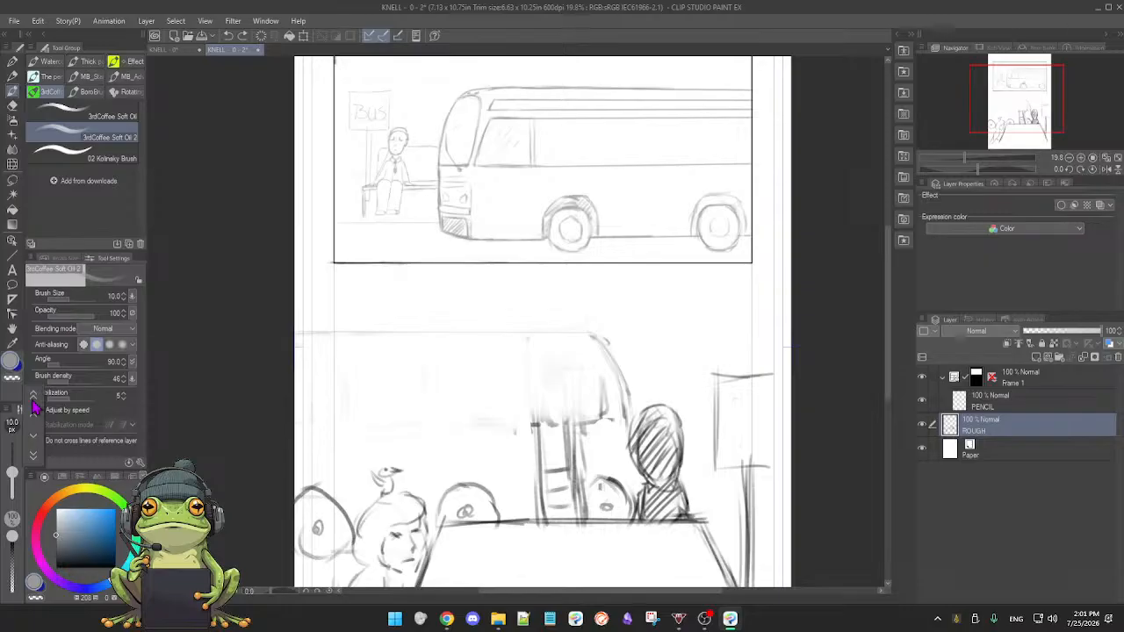
mouse_move(397, 366)
left_mouse_down()
mouse_move(551, 358)
mouse_move(471, 366)
left_mouse_up()
key("ctrl+z")
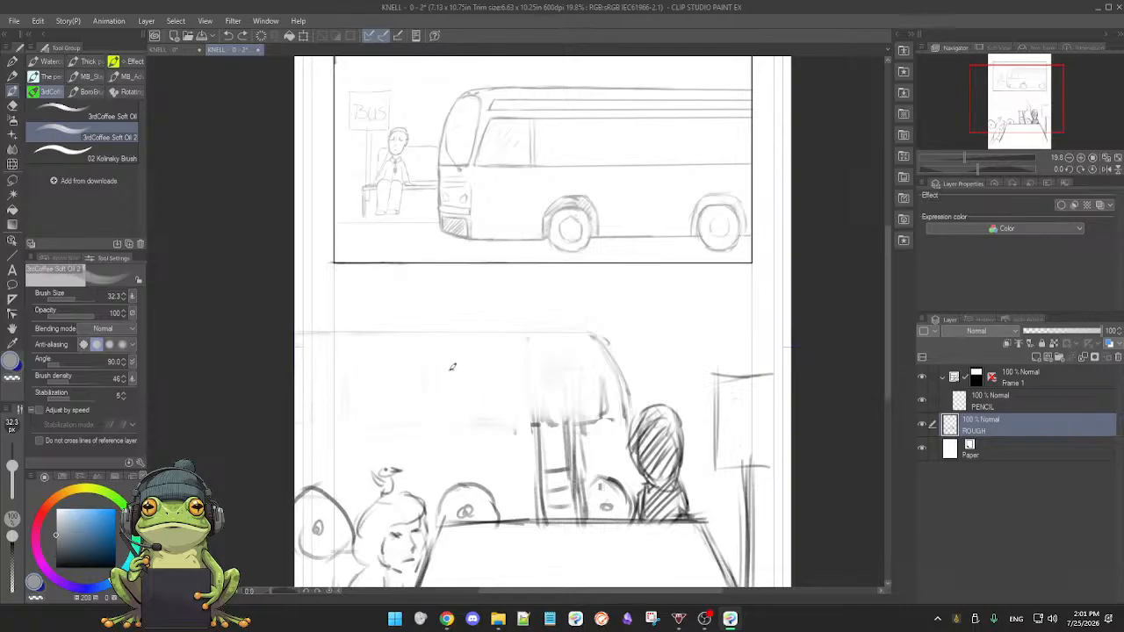
left_click_drag(11, 472, 12, 469)
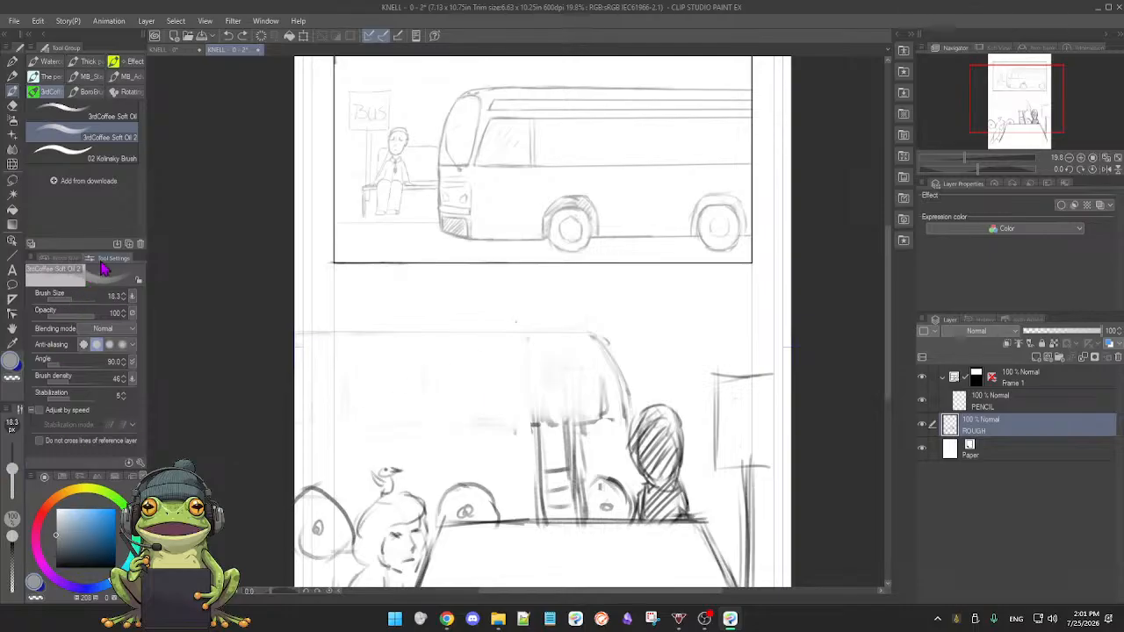
left_click(70, 259)
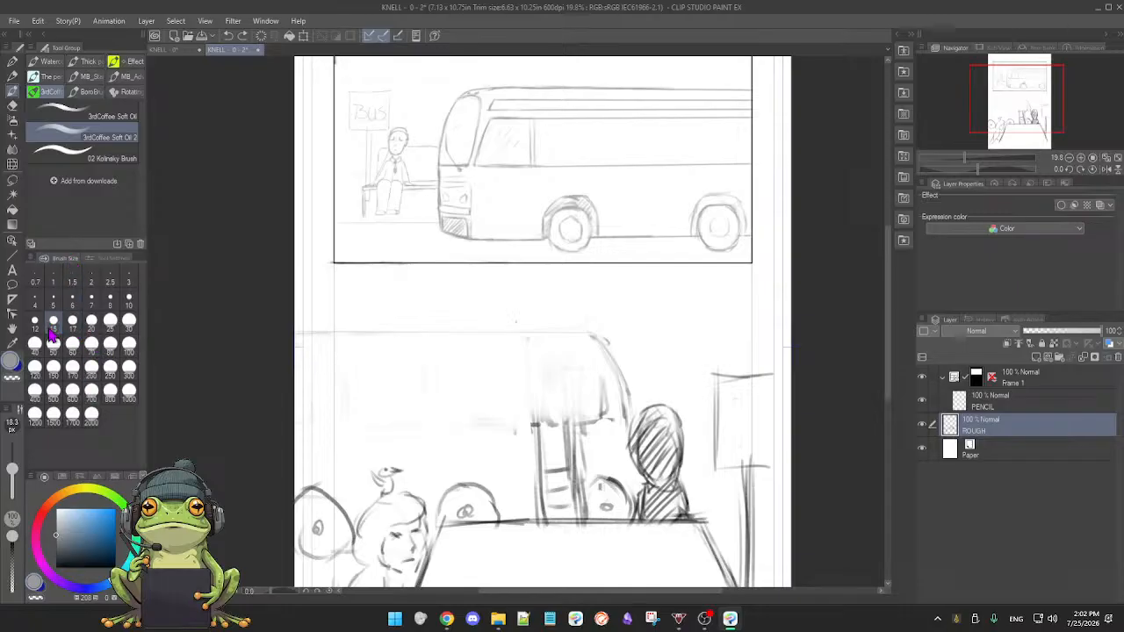
left_click(54, 321)
left_click_drag(389, 383, 501, 365)
key("ctrl+z")
- Fade the lower bus's remaining door and step lines and redraw its front edge as a thin curve
key("e")
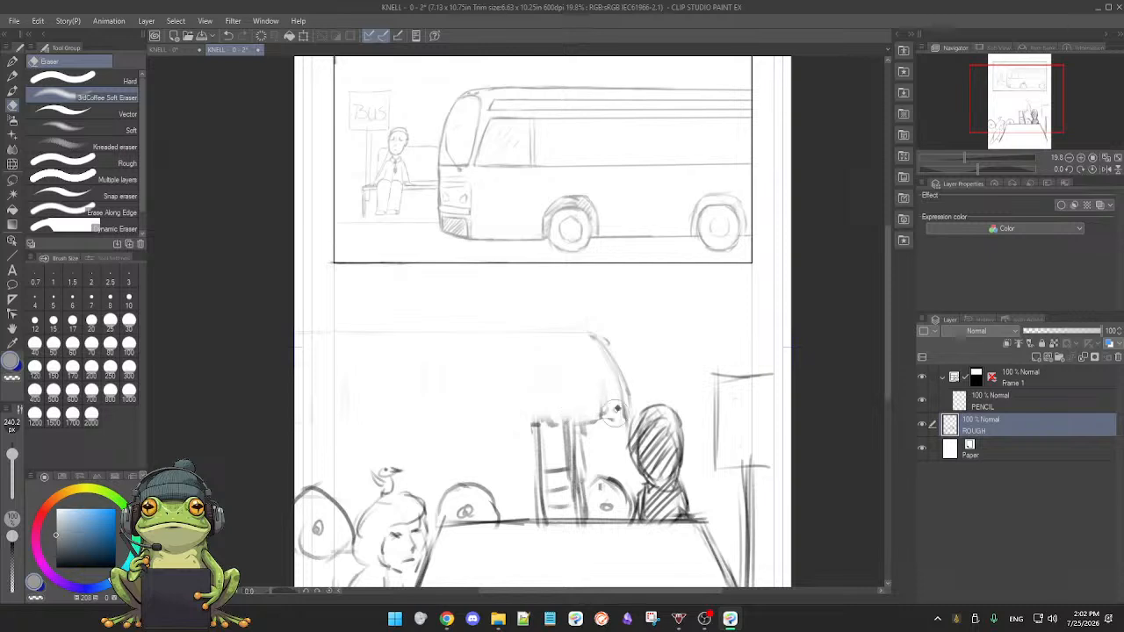
mouse_move(600, 383)
left_mouse_down()
mouse_move(535, 441)
mouse_move(531, 465)
mouse_move(578, 489)
mouse_move(564, 496)
mouse_move(595, 408)
left_mouse_up()
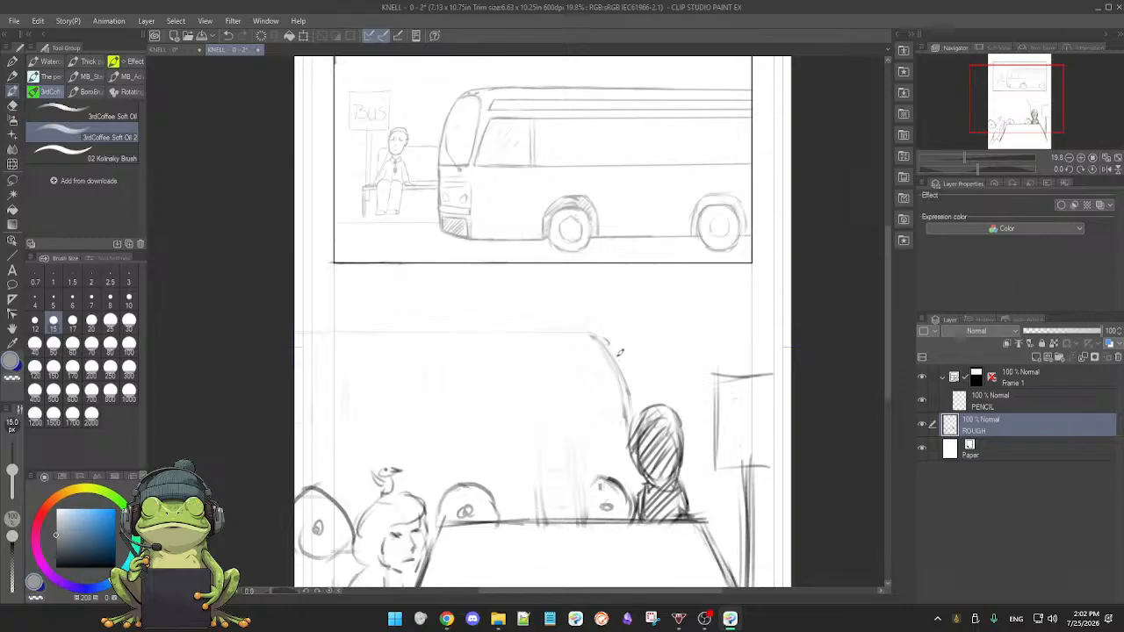
key("b")
left_click_drag(597, 323, 630, 420)
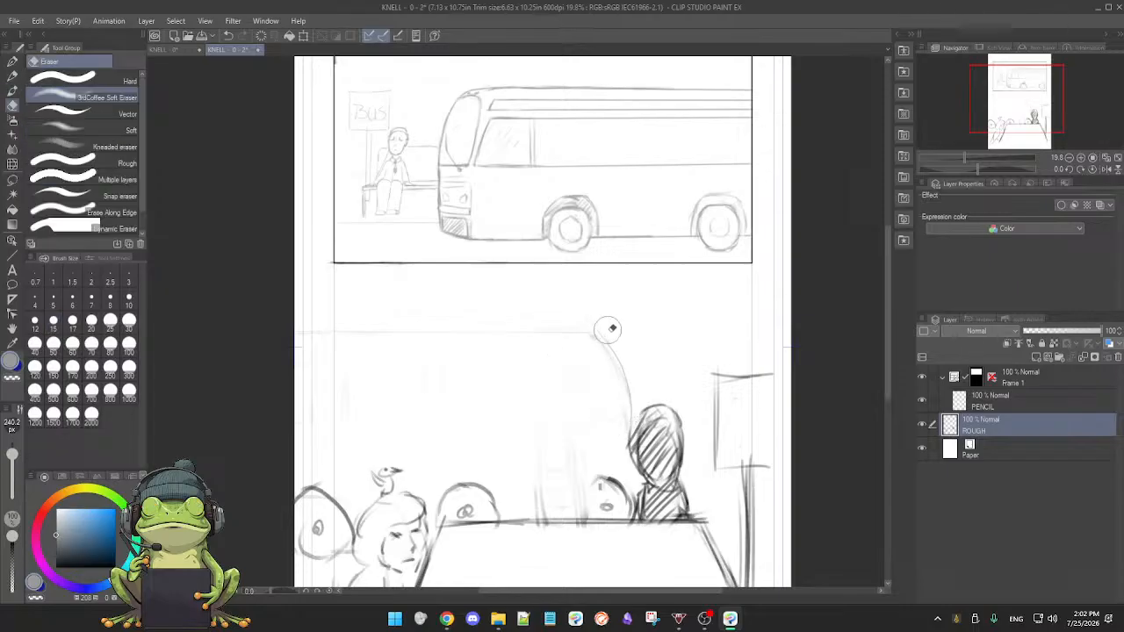
left_click_drag(571, 333, 594, 333)
scroll(604, 387, "down", 1)
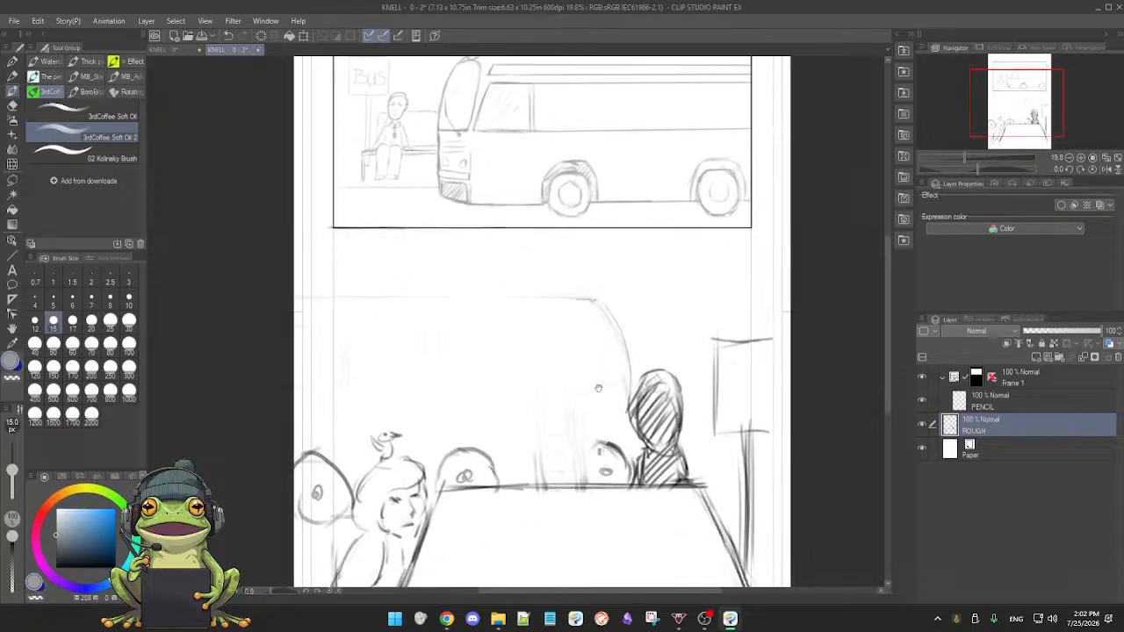
- Fade the hatched standing figure and the bus's front wheel beside it with the soft eraser
key("e")
mouse_move(629, 376)
left_mouse_down()
mouse_move(636, 433)
mouse_move(661, 418)
mouse_move(639, 458)
mouse_move(671, 451)
mouse_move(682, 471)
mouse_move(548, 473)
mouse_move(596, 437)
mouse_move(626, 443)
left_mouse_up()
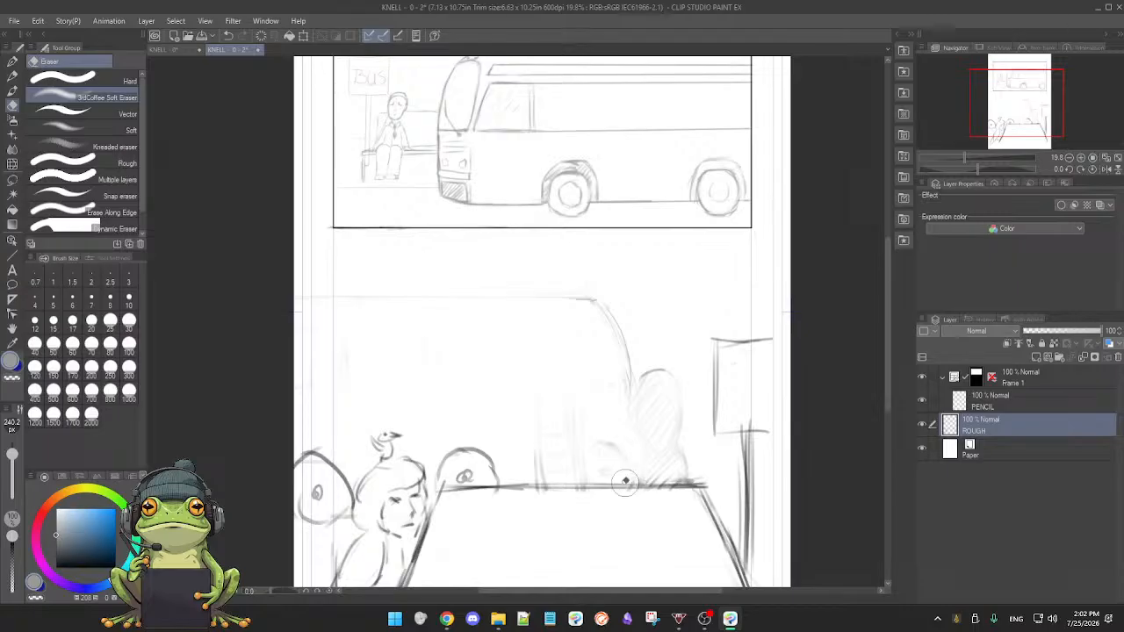
key("b")
mouse_move(452, 459)
left_mouse_down()
mouse_move(419, 459)
mouse_move(443, 459)
left_mouse_up()
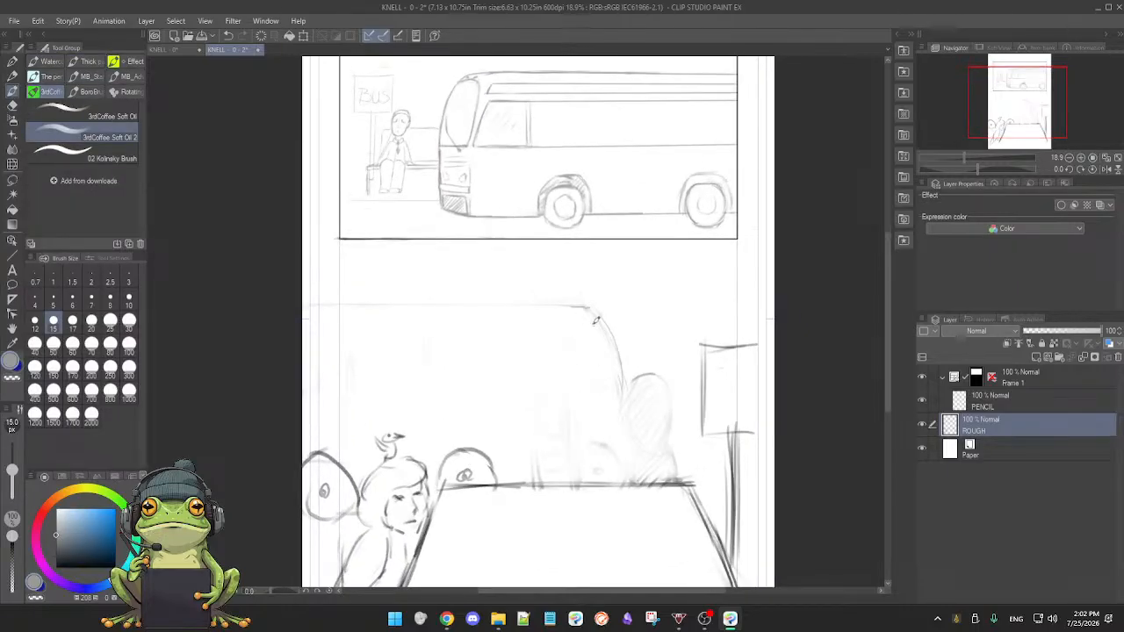
- Redraw the lower bus's front as a fuller rounded arc, working partly on the mirrored canvas
left_click_drag(604, 321, 620, 352)
key("h")
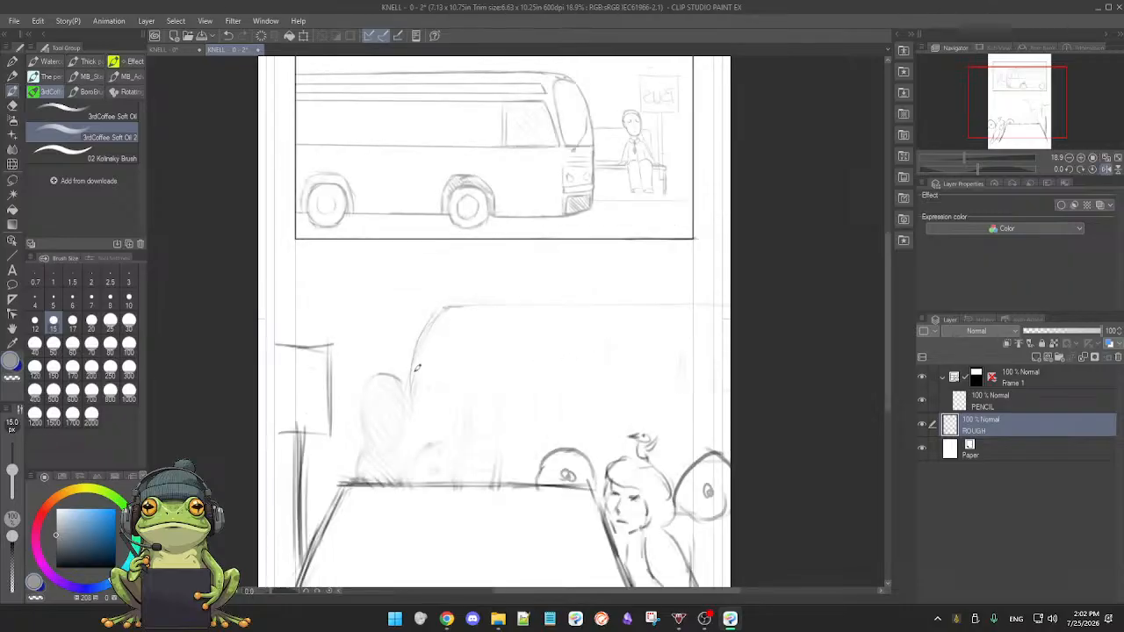
left_click_drag(422, 341, 456, 300)
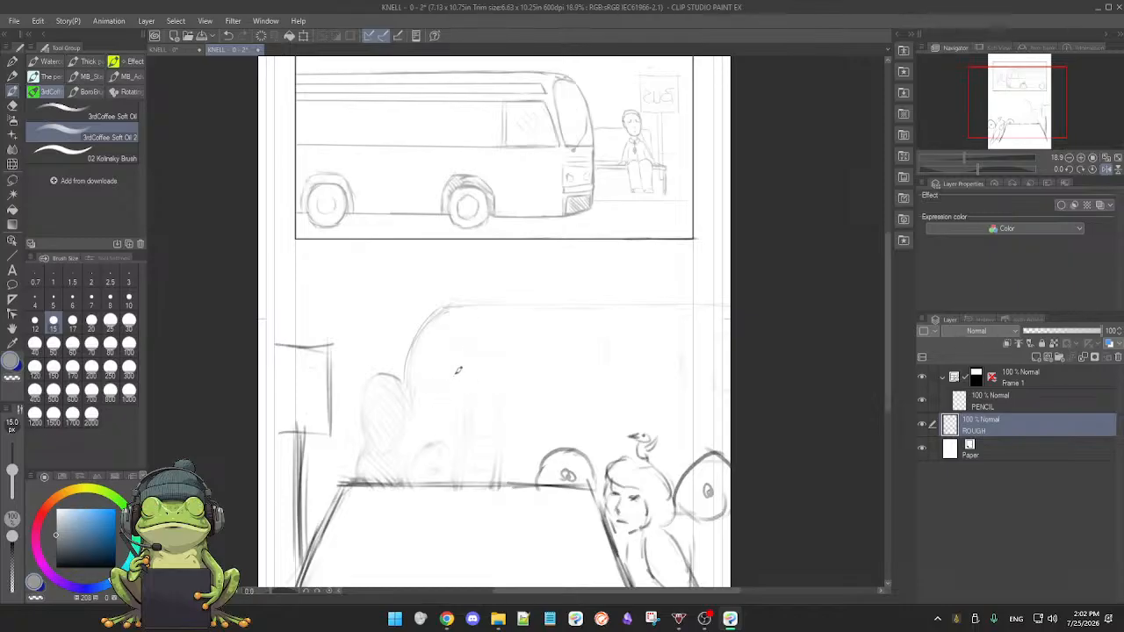
key("h")
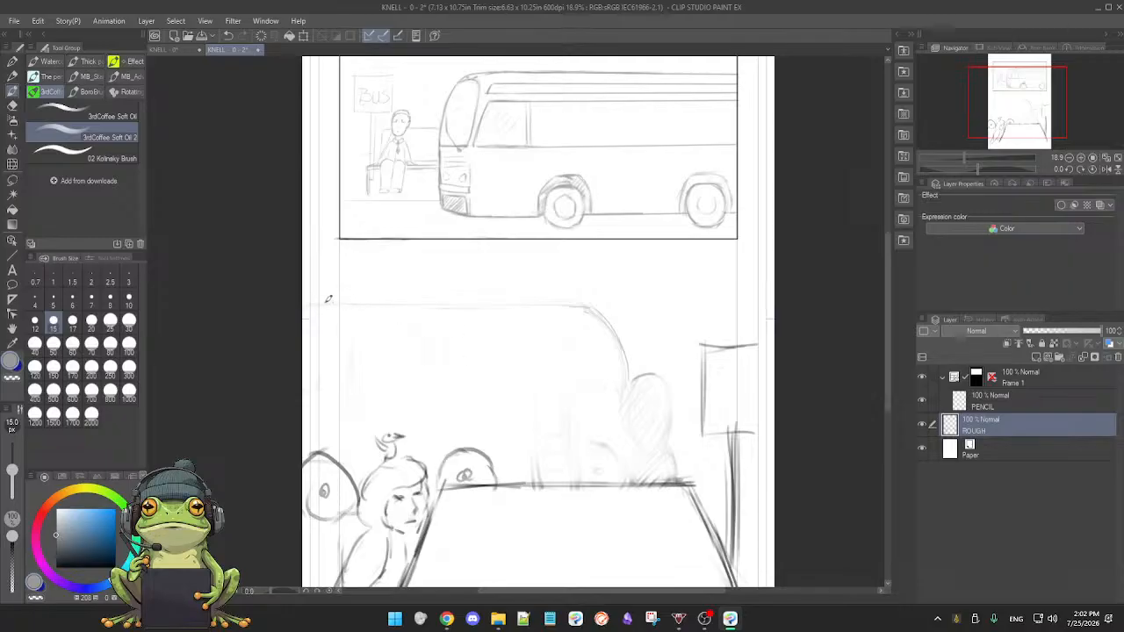
- Trace the lower bus's roof line and add a straight parallel line just beneath it on the mirrored canvas
left_click_drag(353, 305, 570, 299)
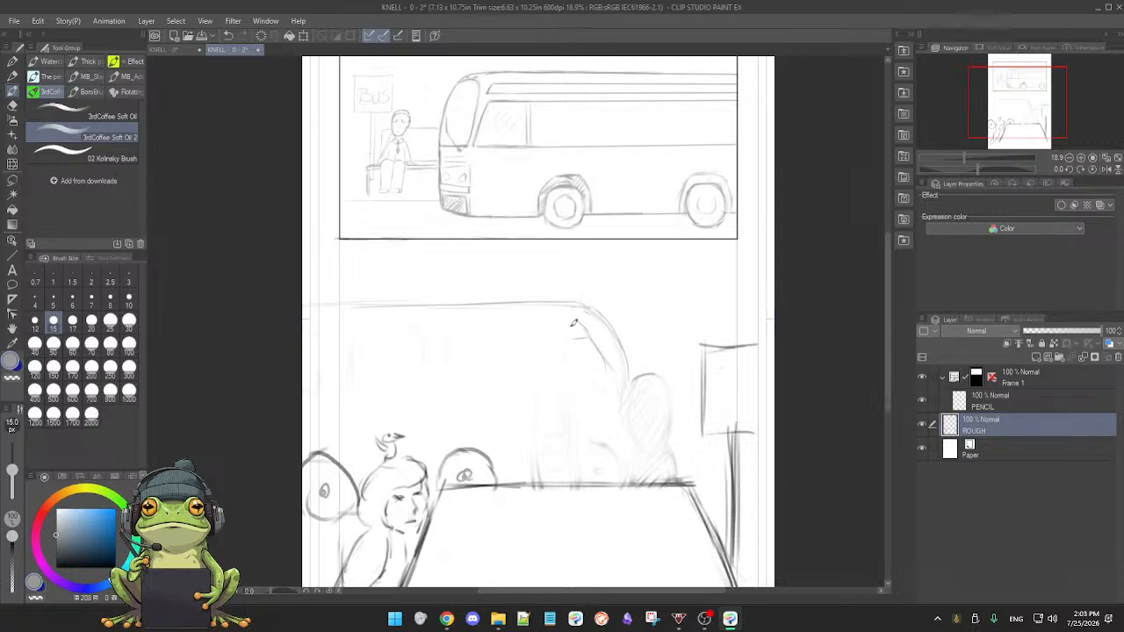
key("h")
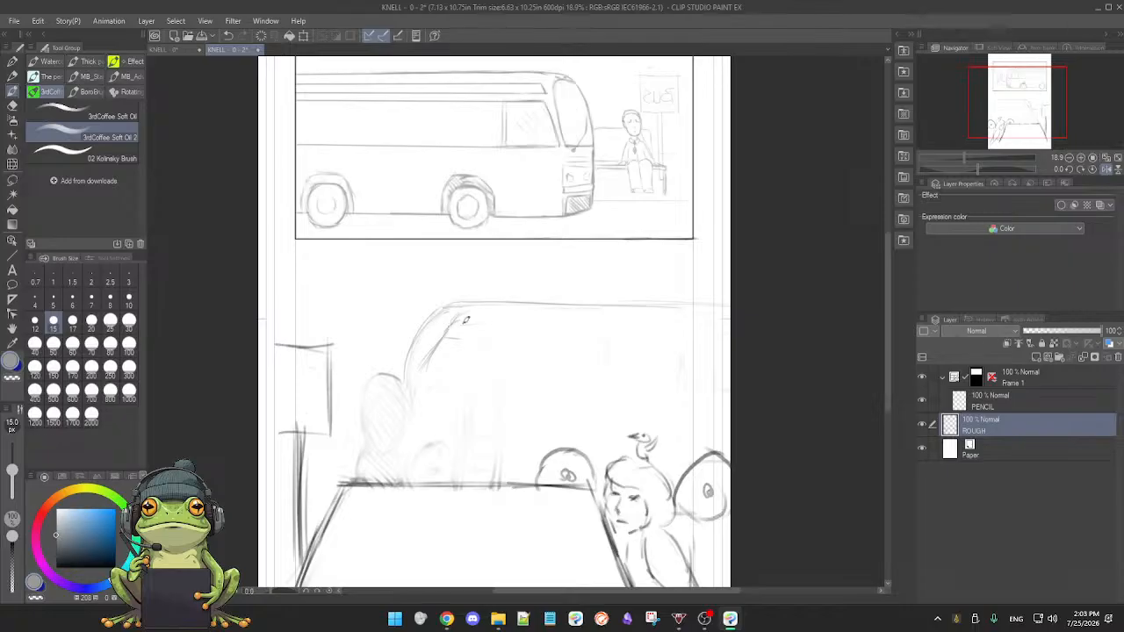
left_click_drag(458, 310, 668, 309)
left_click_drag(667, 309, 695, 311)
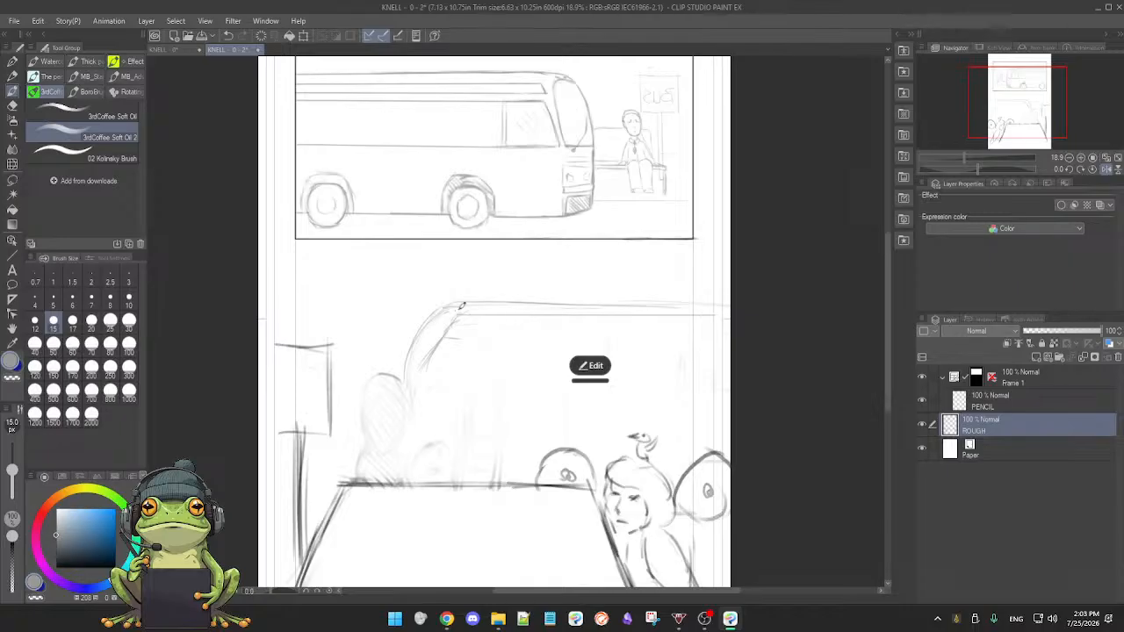
- Fade the uneven upper roof line and redraw it as one straight stroke running to the page edge
key("e")
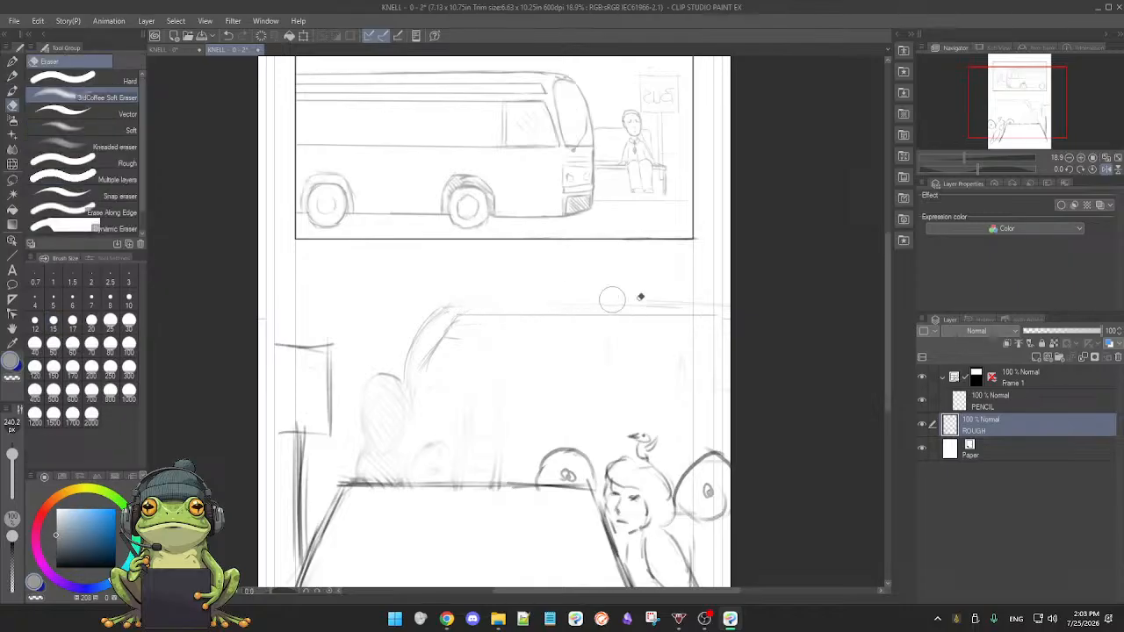
key("b")
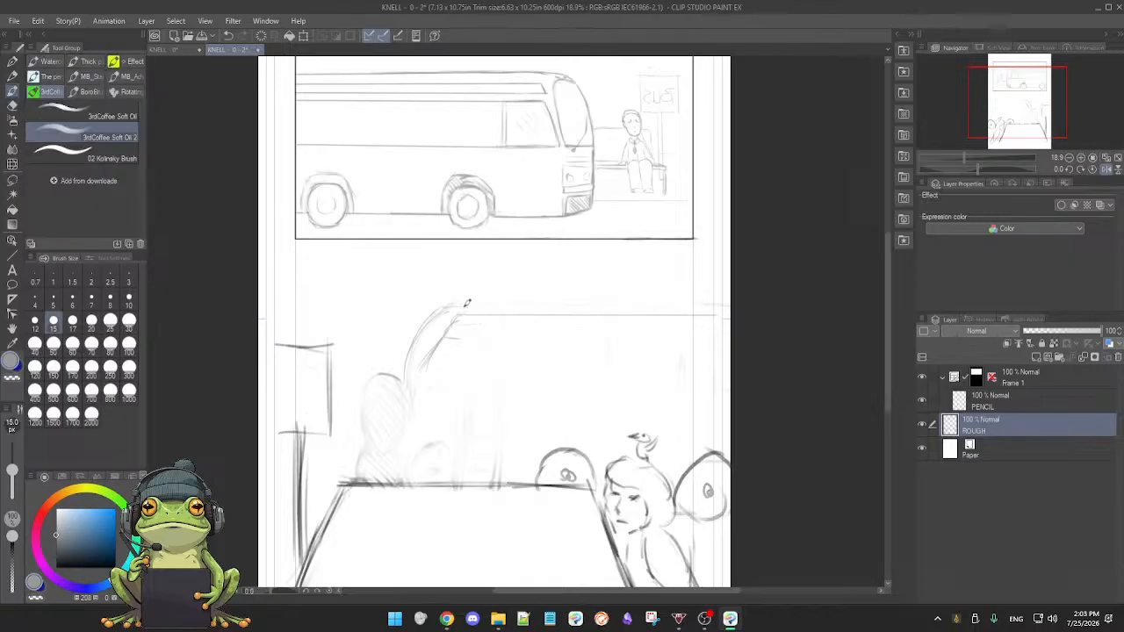
left_click_drag(449, 307, 727, 303)
- Fade the bus's front curve and redraw the windscreen's inner and outer edges as cleaner slanted lines, then unflip the canvas
key("e")
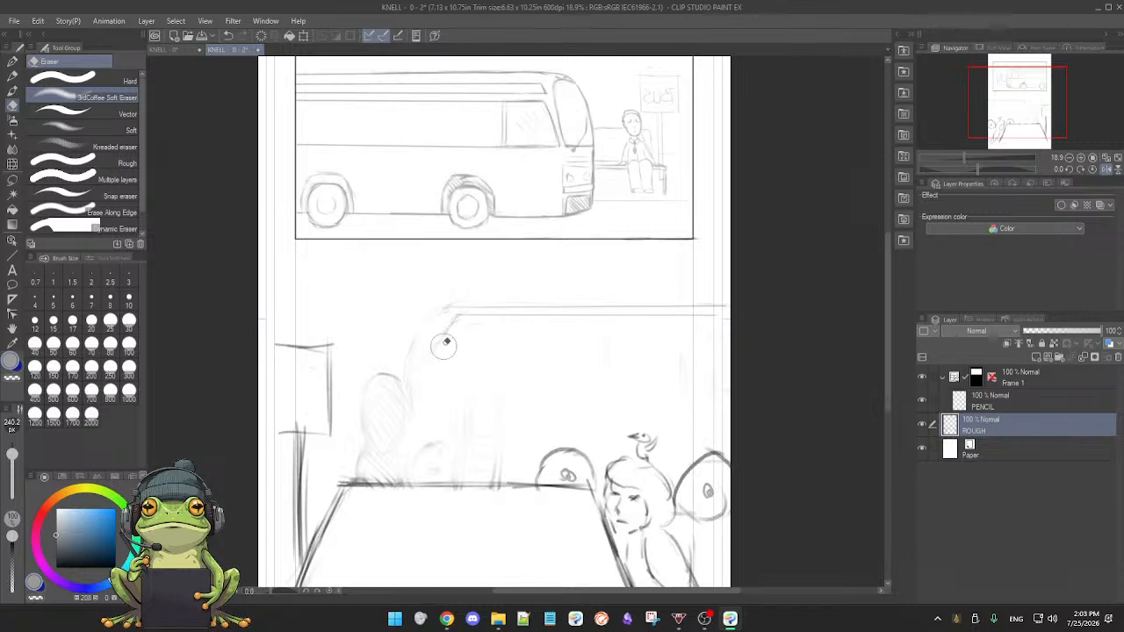
key("b")
left_click_drag(436, 345, 421, 367)
mouse_move(452, 326)
left_mouse_down()
mouse_move(432, 351)
mouse_move(440, 317)
mouse_move(430, 318)
mouse_move(451, 302)
mouse_move(411, 351)
mouse_move(429, 314)
mouse_move(405, 373)
left_mouse_up()
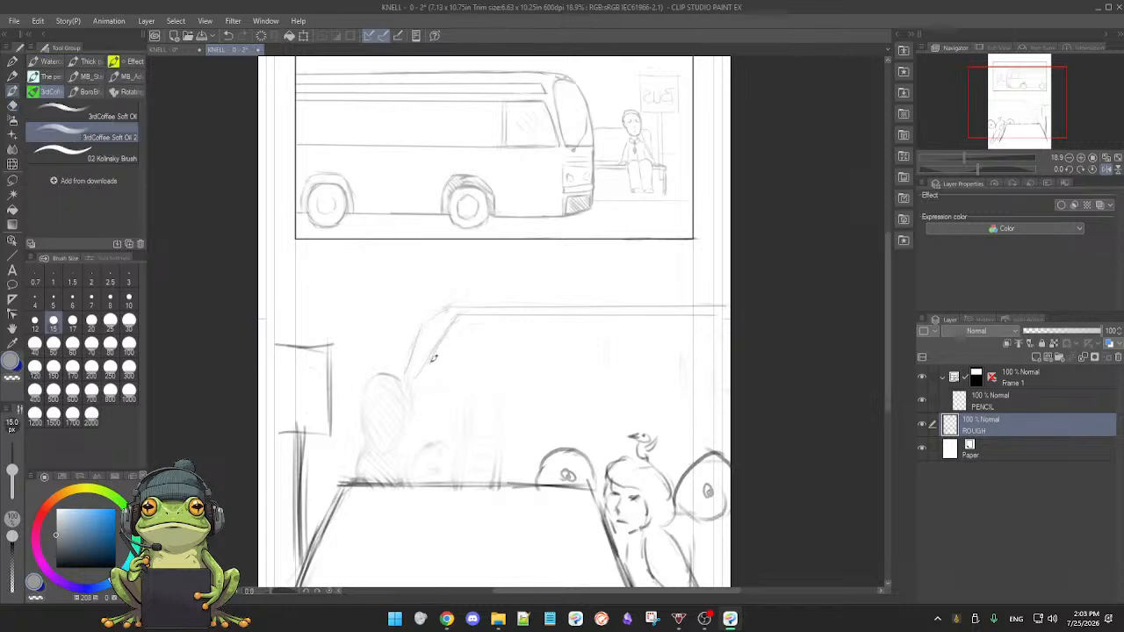
key("h")
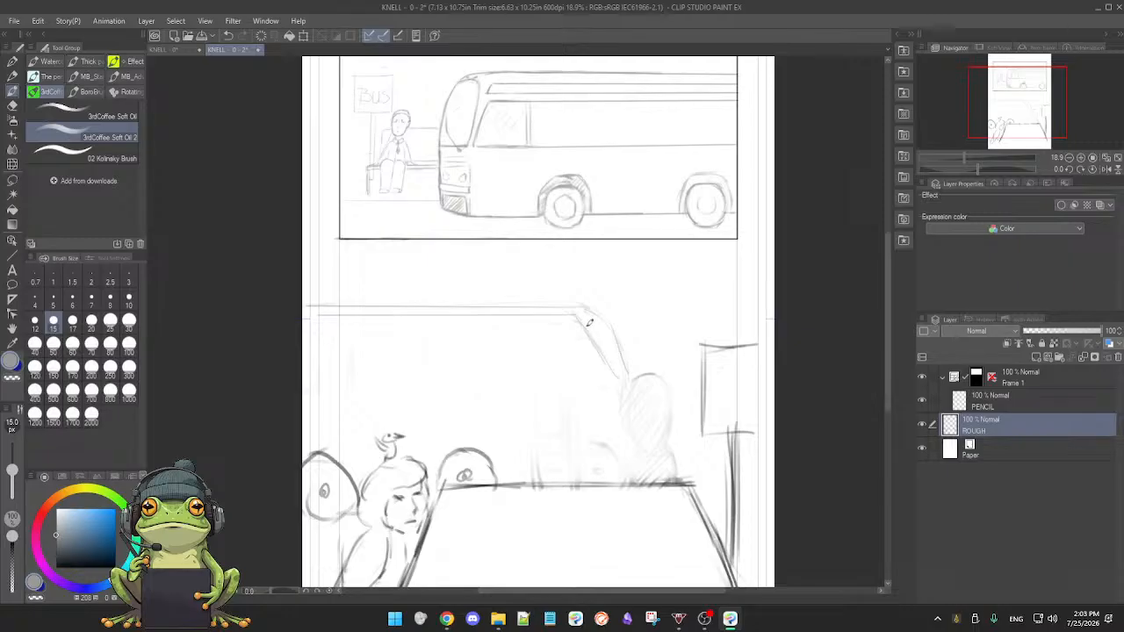
- Draw the rear and lower edges of the front side window behind the windscreen and clean up its upper corner
left_click_drag(573, 339, 574, 381)
left_click_drag(576, 393, 604, 391)
key("e")
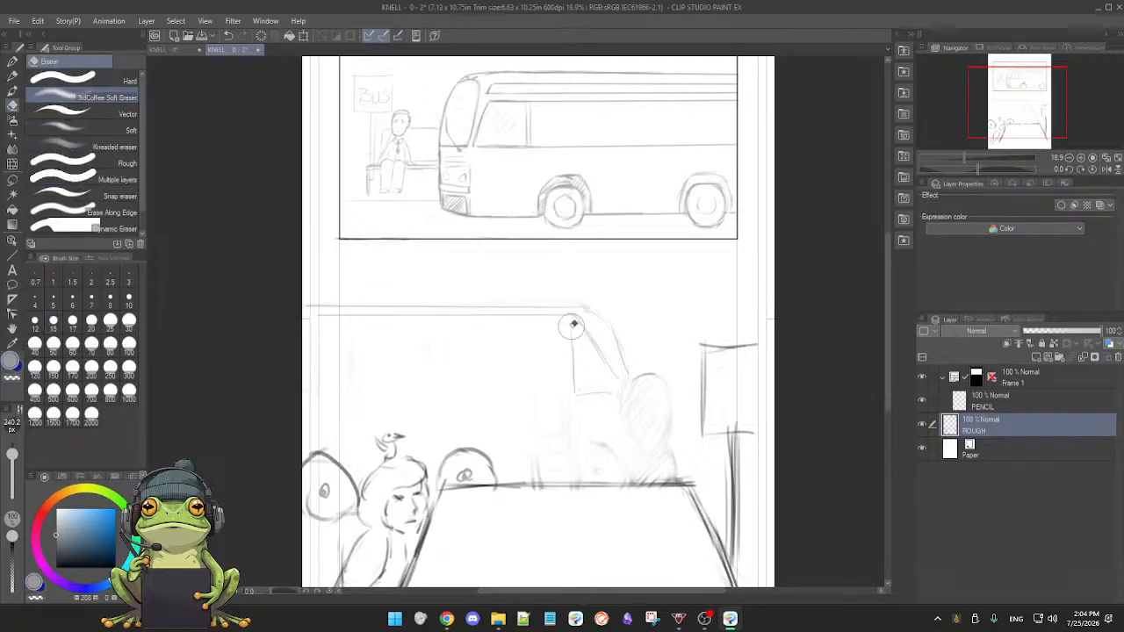
key("p")
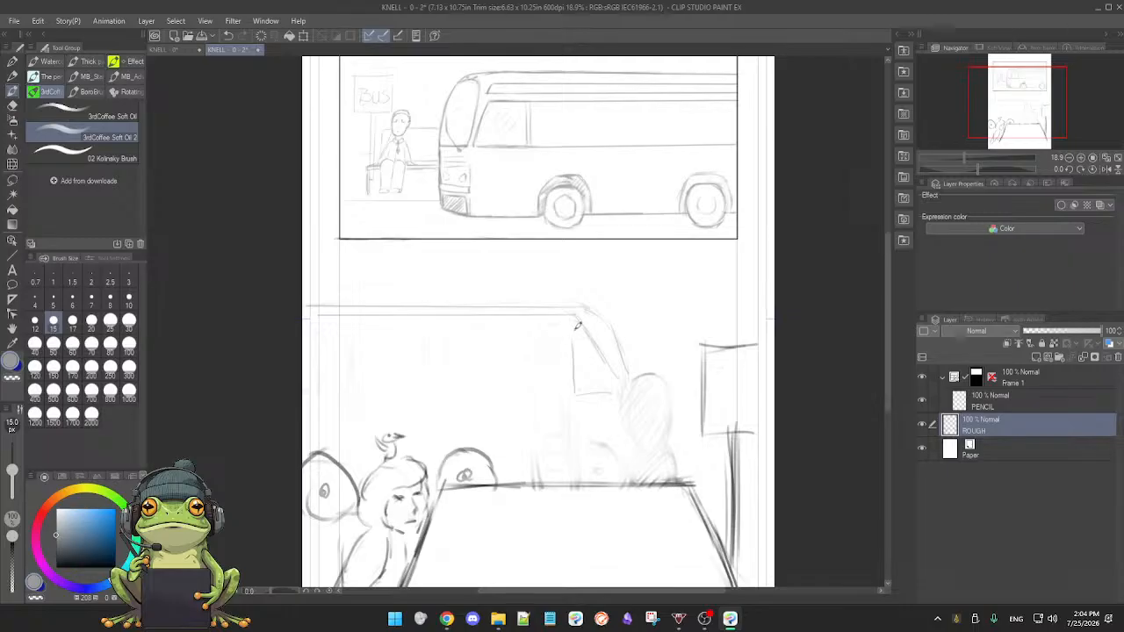
key("e")
key("b")
- Draw a third horizontal line below the roof lines, from the front side window to the page edge
left_click_drag(580, 325, 458, 338)
left_click_drag(328, 344, 302, 331)
key("ctrl")
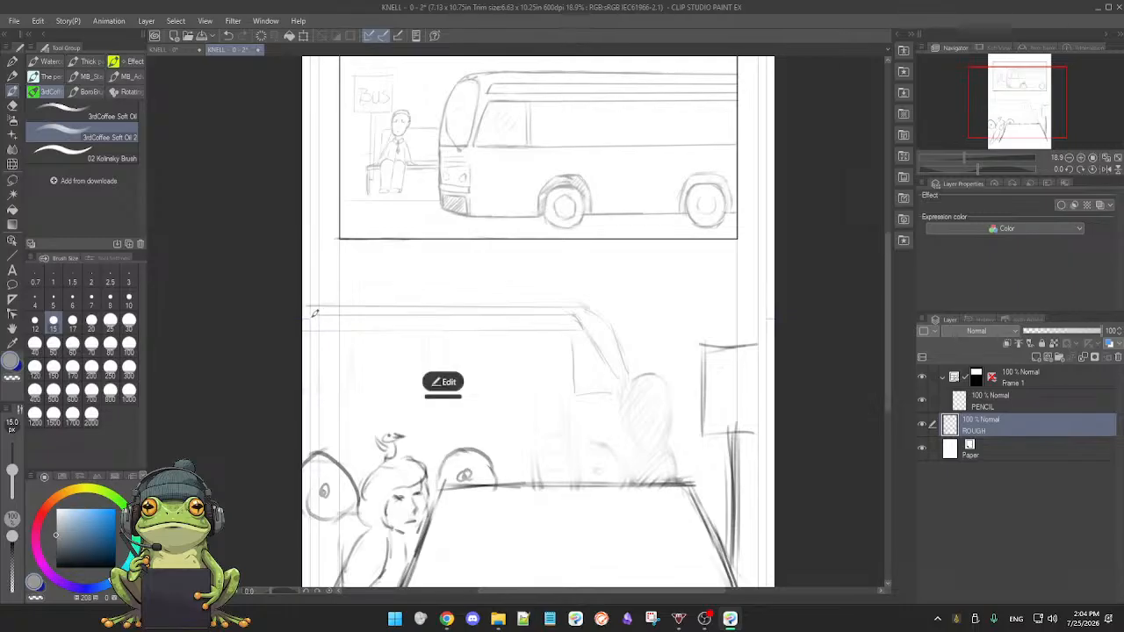
- Soften the sketch lines at the lower bus's front roof corner and refine the corner's curve
scroll(412, 368, "down", 2)
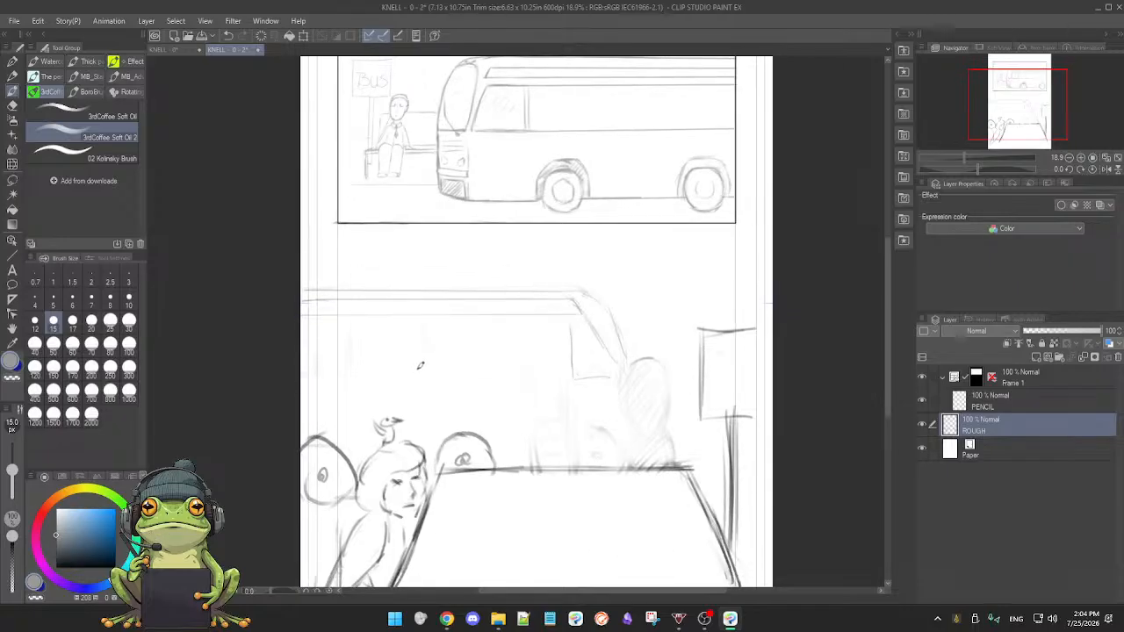
scroll(421, 364, "down", 2)
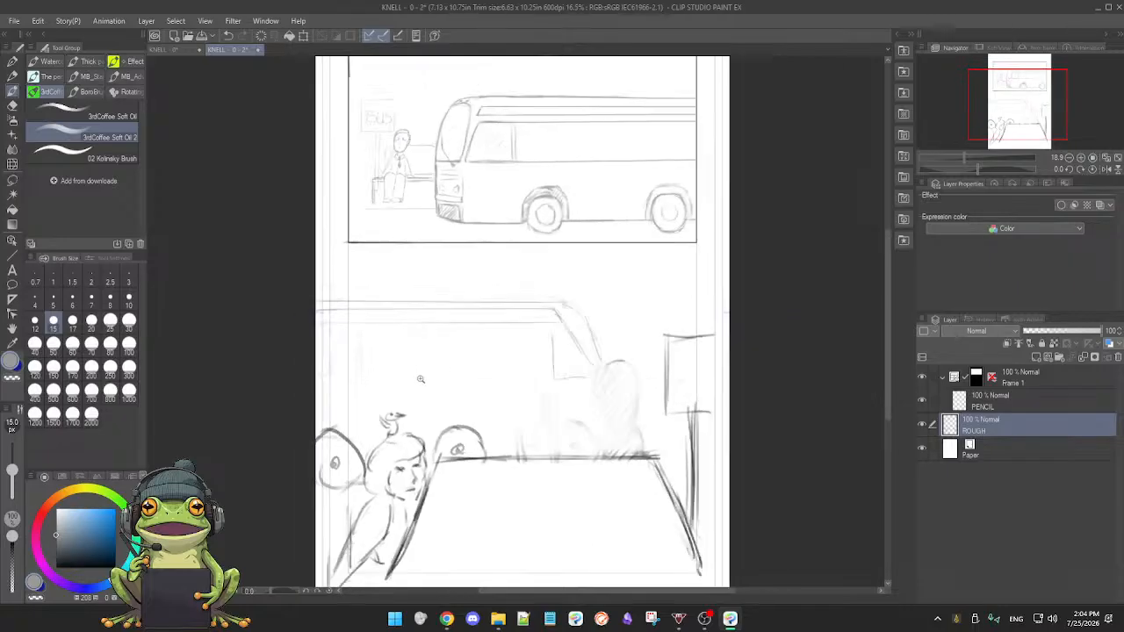
key("e")
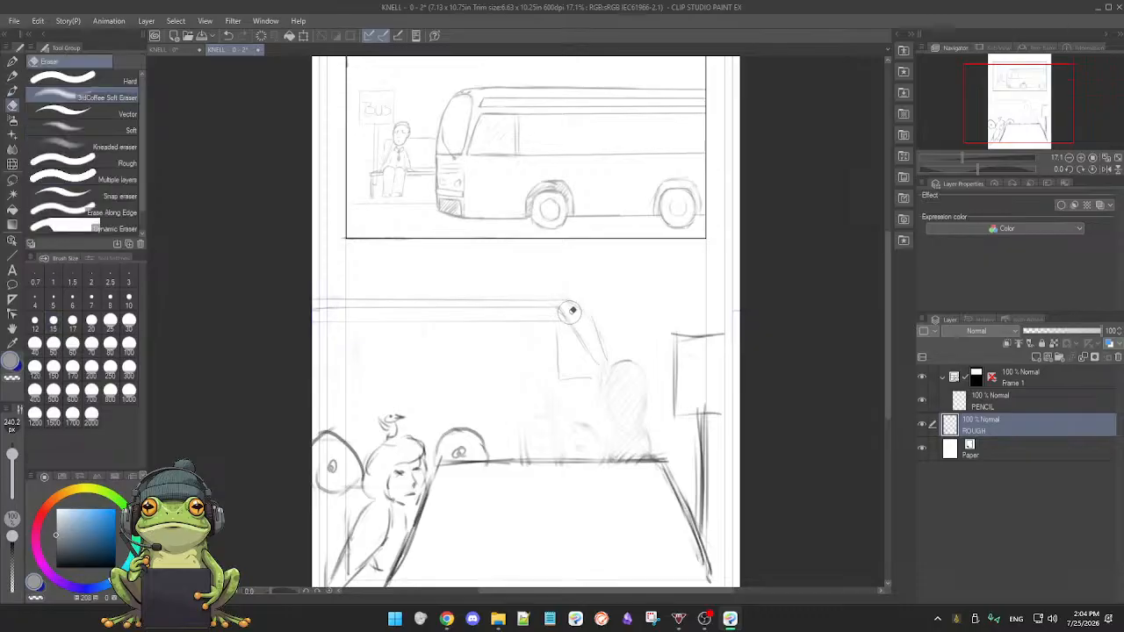
key("b")
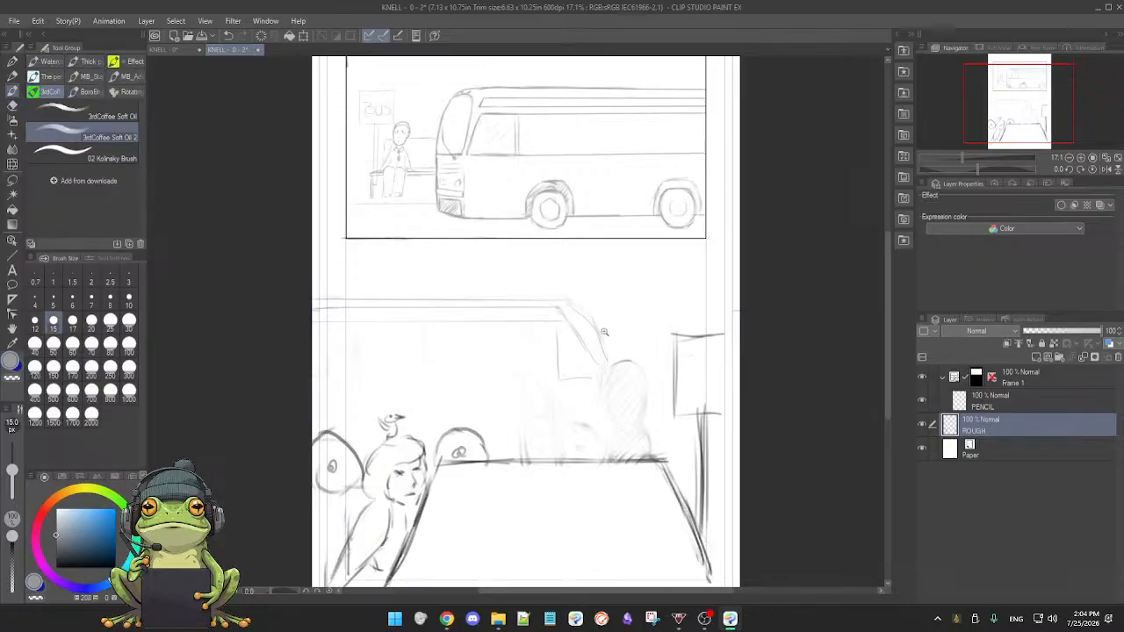
scroll(603, 330, "up", 2)
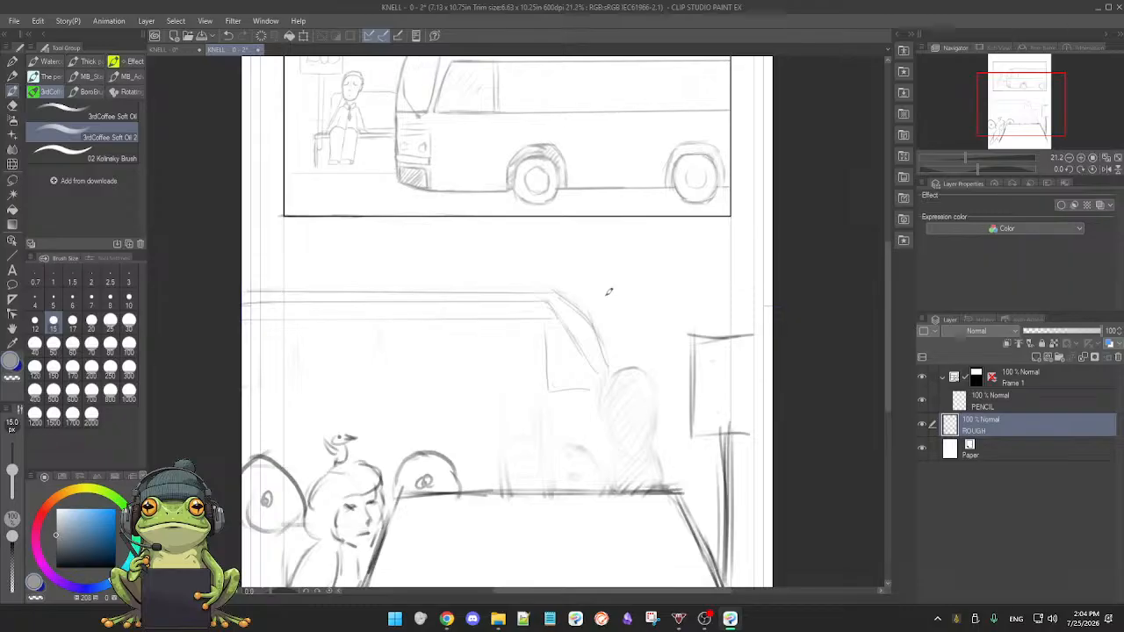
left_click_drag(603, 304, 649, 283)
key("j")
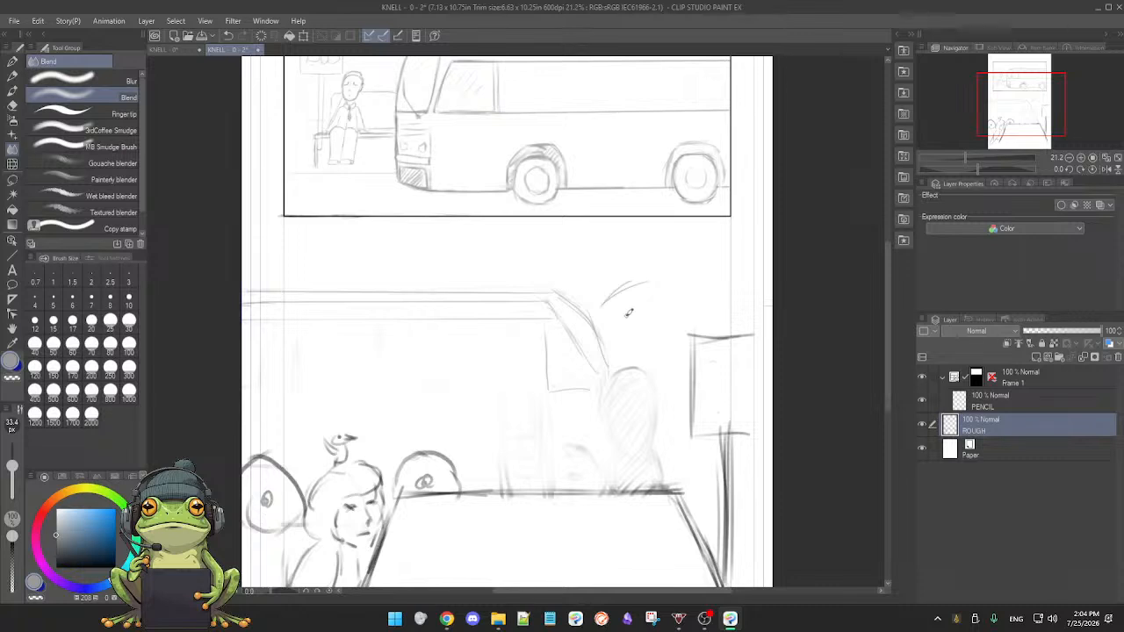
key("b")
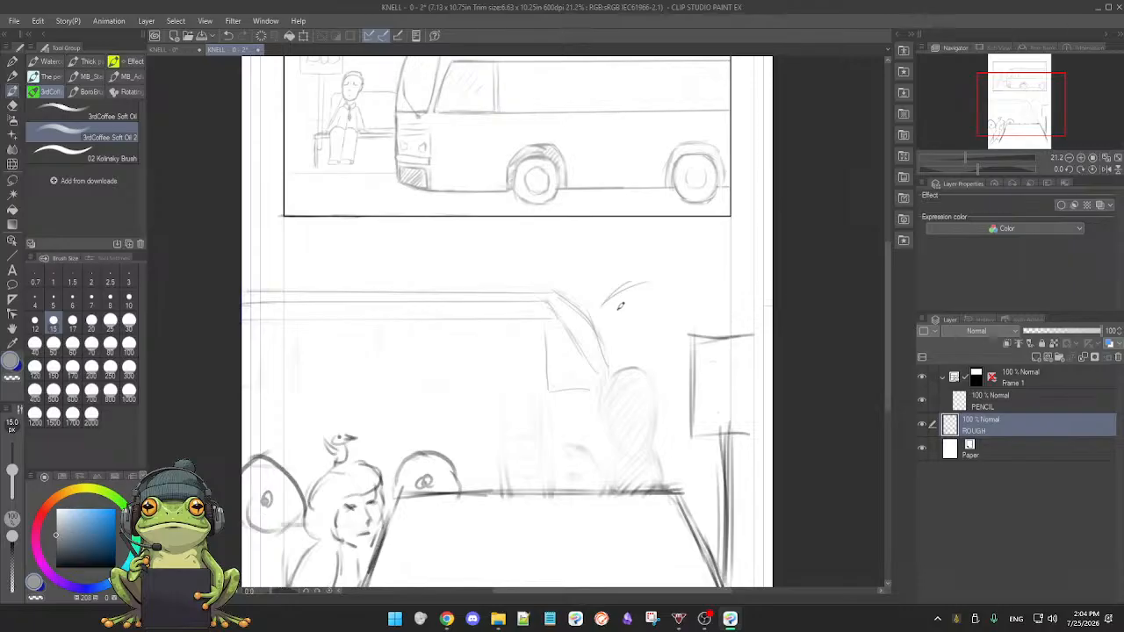
mouse_move(626, 316)
left_mouse_down()
mouse_move(606, 300)
mouse_move(648, 282)
left_mouse_up()
key("ctrl+z")
key("ctrl+z")
key("ctrl+z")
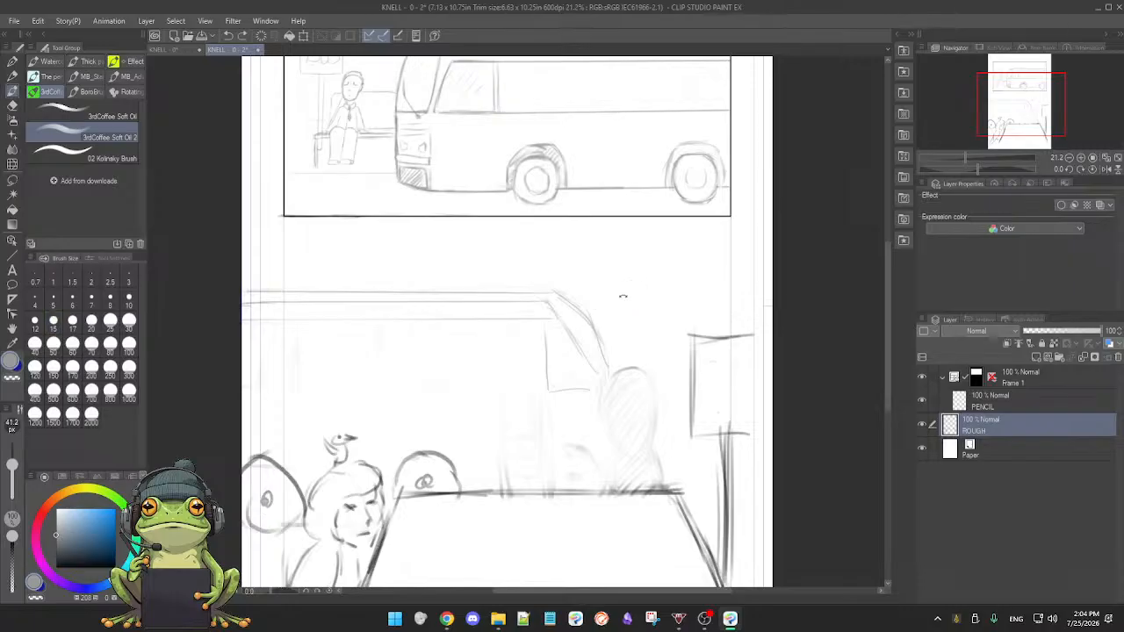
- Lighten the lower bus's front roof corner and redraw its front curve and slanted windscreen lines with darker strokes
key("bracketleft")
key("e")
left_click_drag(8, 456, 9, 462)
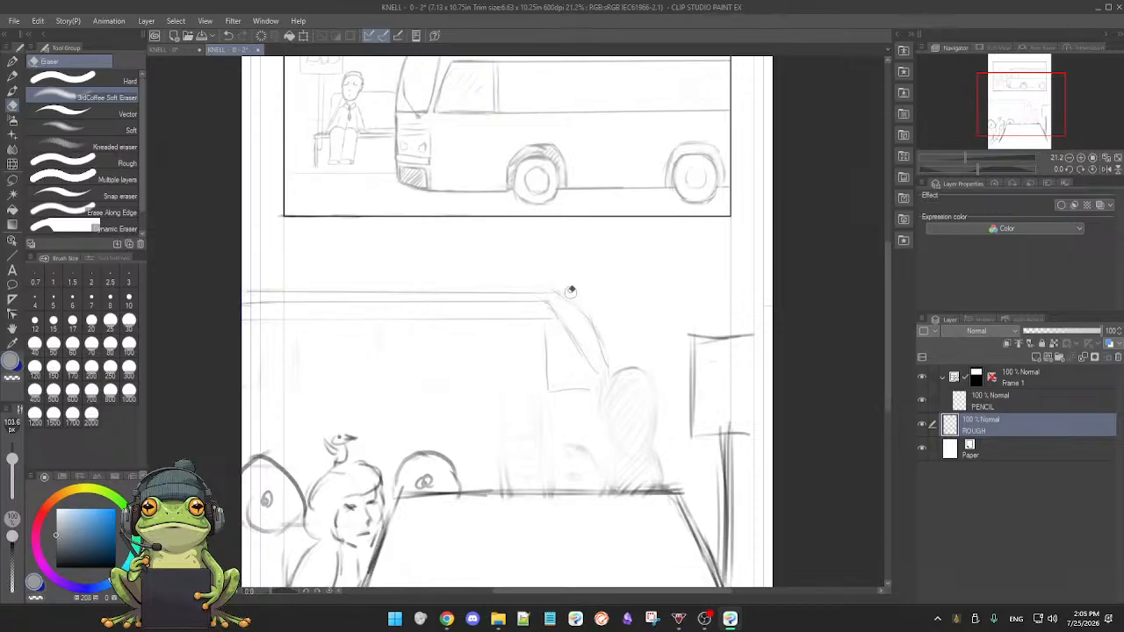
key("b")
mouse_move(552, 291)
left_mouse_down()
mouse_move(590, 306)
mouse_move(612, 360)
left_mouse_up()
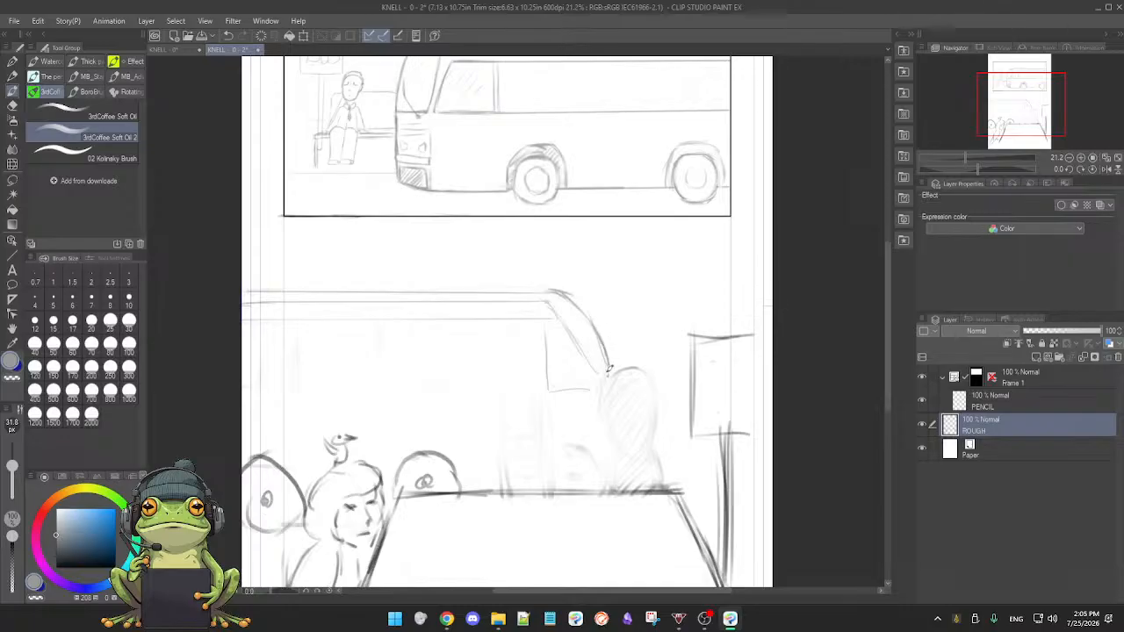
left_click_drag(555, 295, 595, 367)
left_click_drag(562, 329, 594, 376)
left_click_drag(608, 365, 607, 383)
- Draw the bus door's long rear edge, upper edge and the start of its front edge behind the front side window
left_click_drag(501, 341, 503, 445)
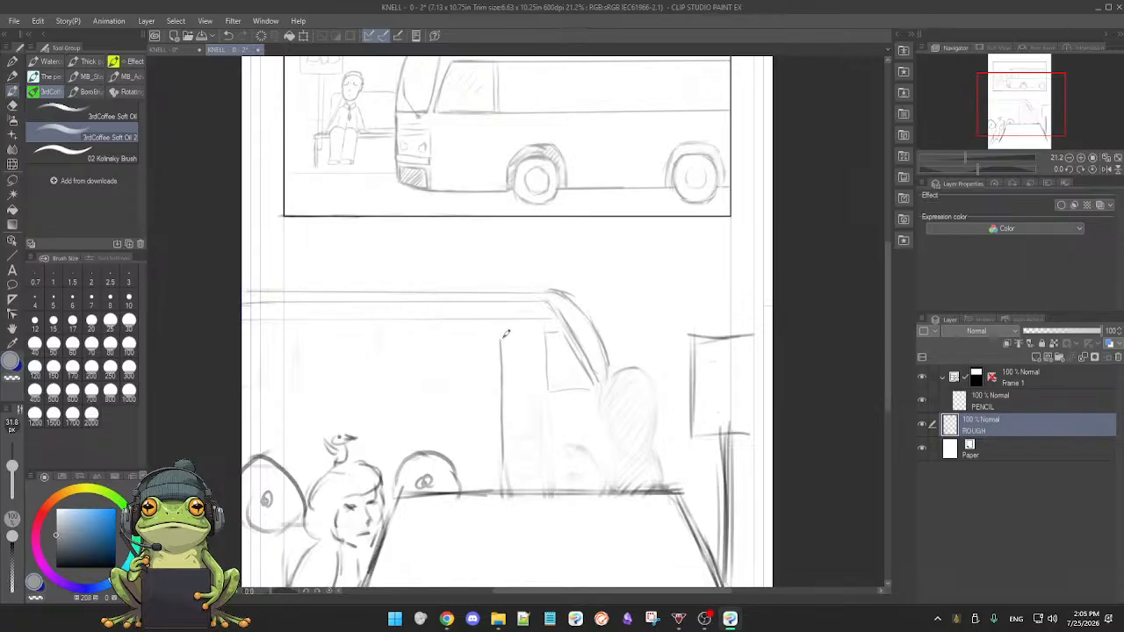
mouse_move(502, 342)
left_mouse_down()
mouse_move(545, 334)
mouse_move(537, 425)
mouse_move(538, 389)
mouse_move(590, 433)
left_mouse_up()
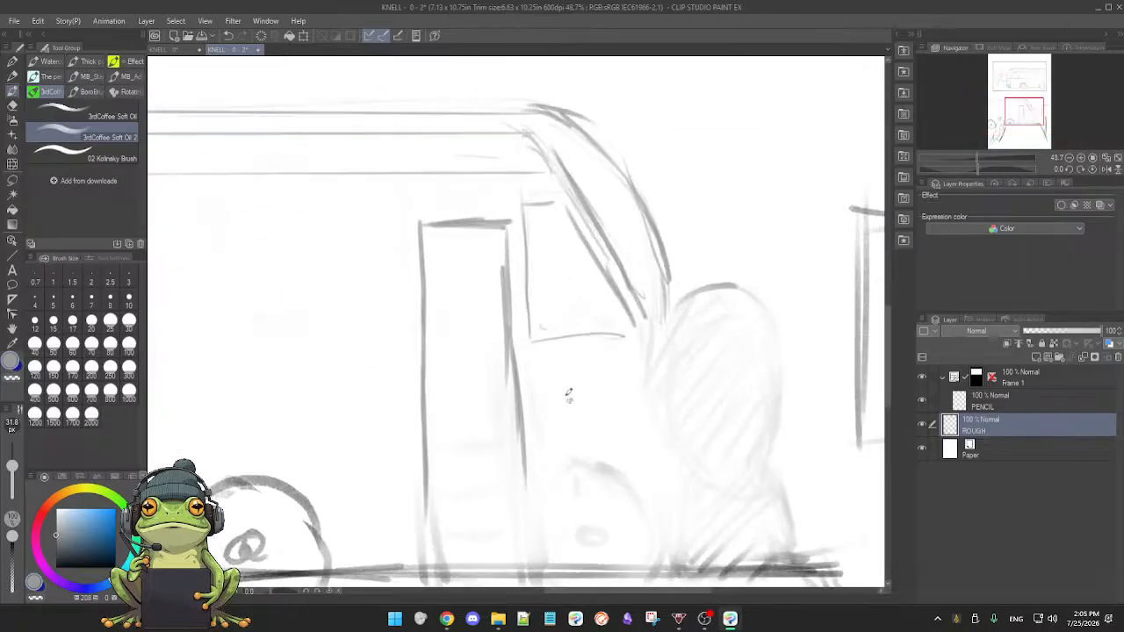
left_click_drag(506, 221, 512, 307)
left_click_drag(508, 267, 513, 346)
left_click_drag(508, 303, 525, 518)
left_click_drag(521, 444, 526, 525)
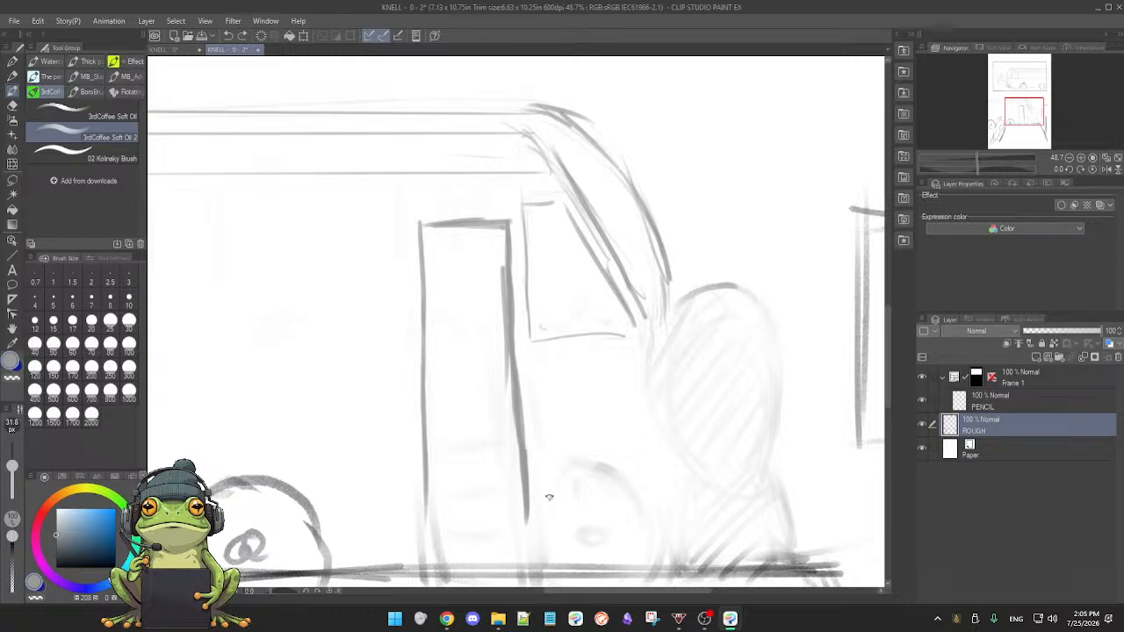
key("ctrl+z")
key("ctrl+z")
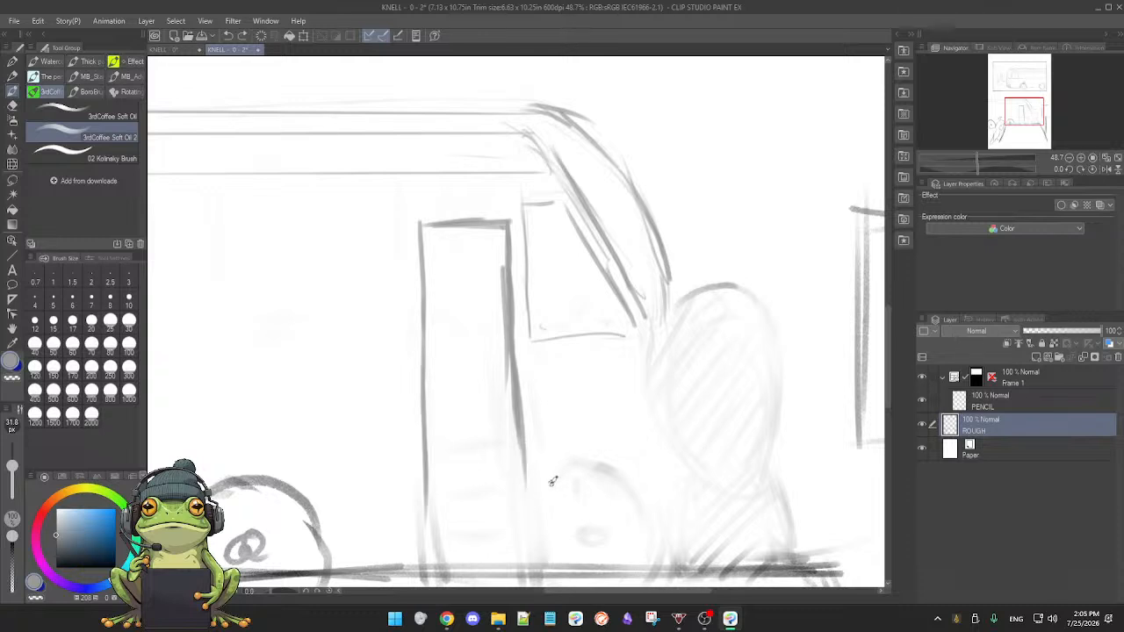
key("ctrl+z")
key("ctrl+z")
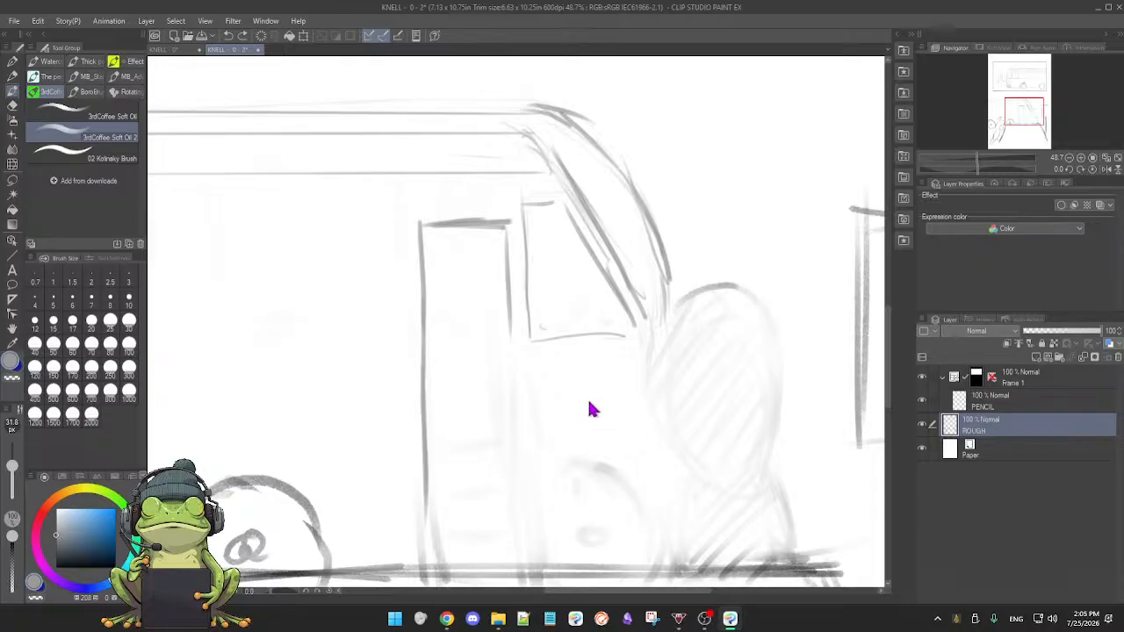
- Set the brush size to 10 px and try to continue the door's front edge downward
key("bracketleft")
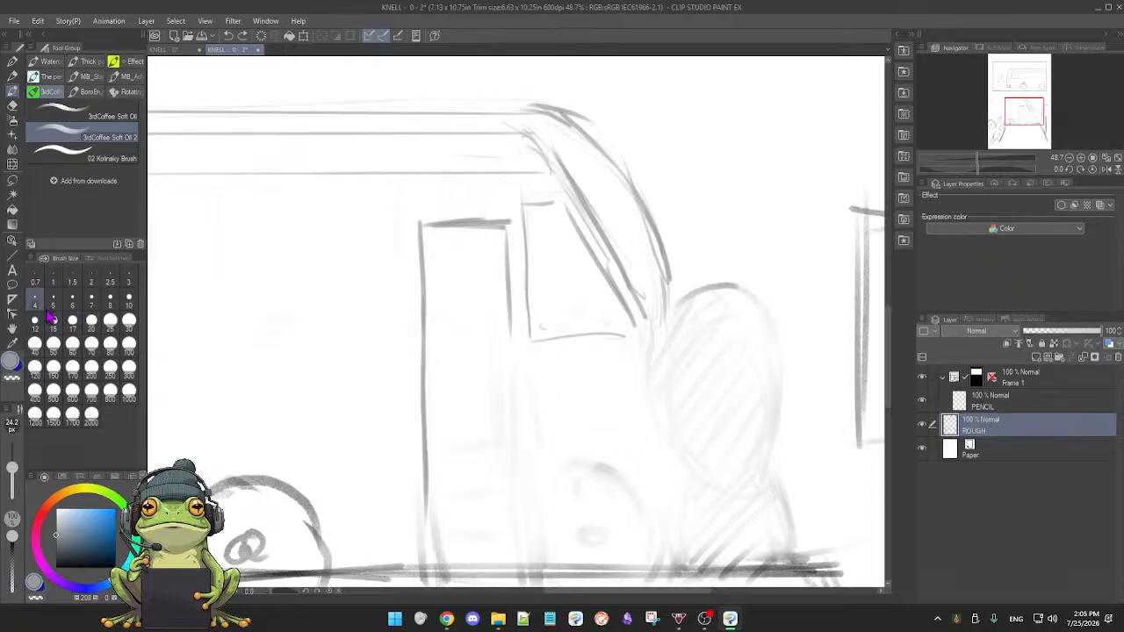
left_click(129, 301)
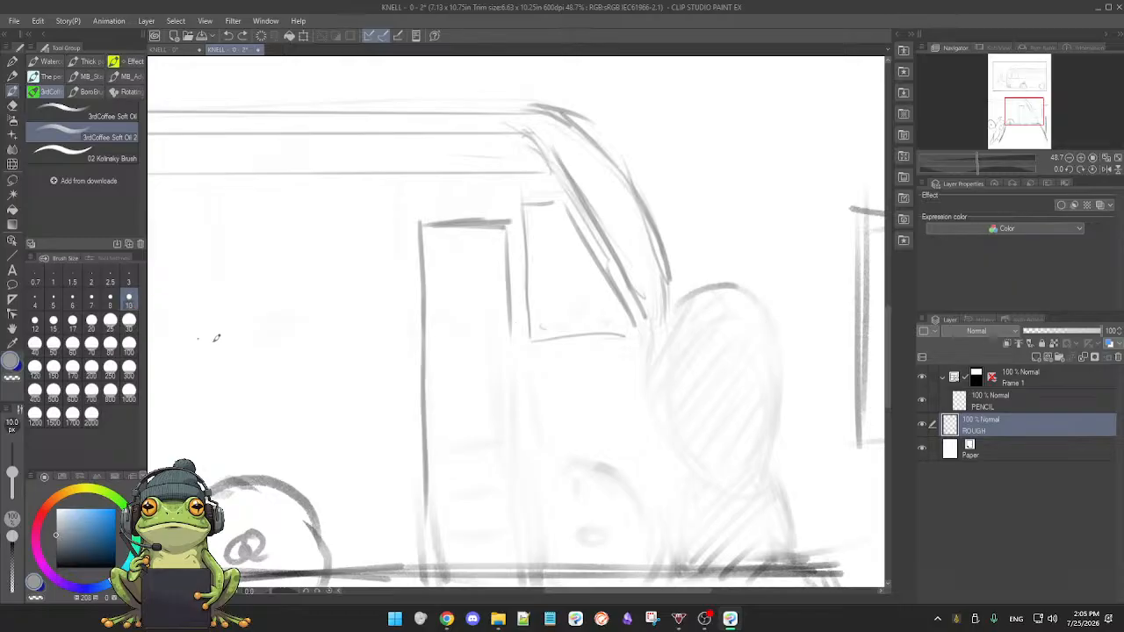
left_click_drag(511, 318, 510, 341)
left_click_drag(607, 408, 427, 466)
mouse_move(297, 377)
left_mouse_down()
mouse_move(487, 319)
mouse_move(503, 326)
mouse_move(525, 432)
mouse_move(587, 396)
left_mouse_up()
key("ctrl+z")
key("ctrl+z")
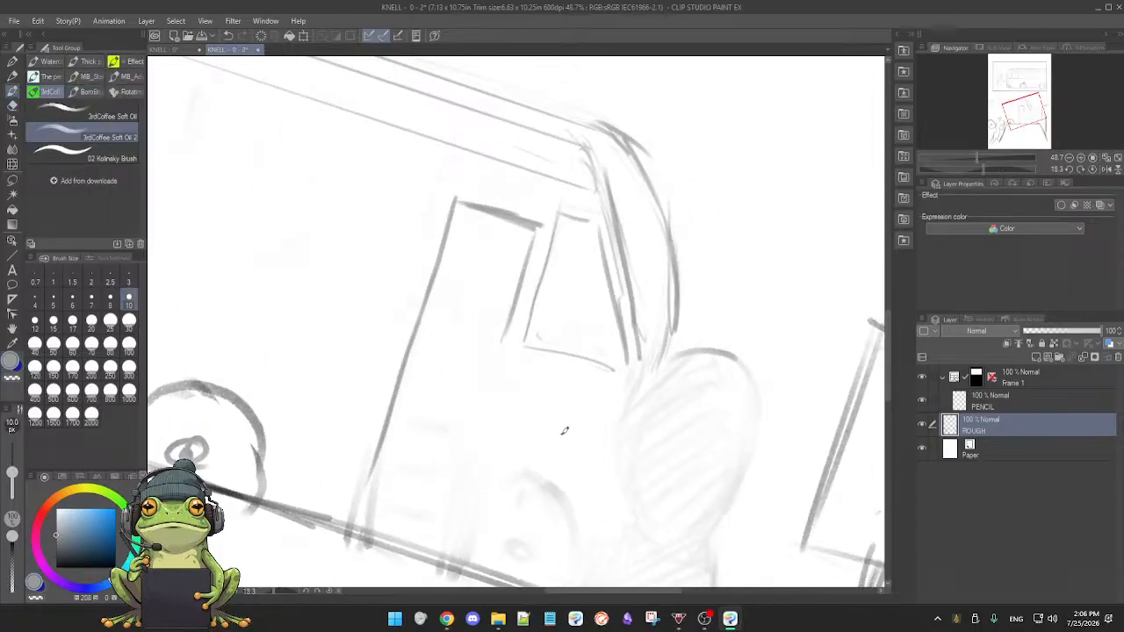
key("ctrl+@")
left_click_drag(574, 425, 552, 425)
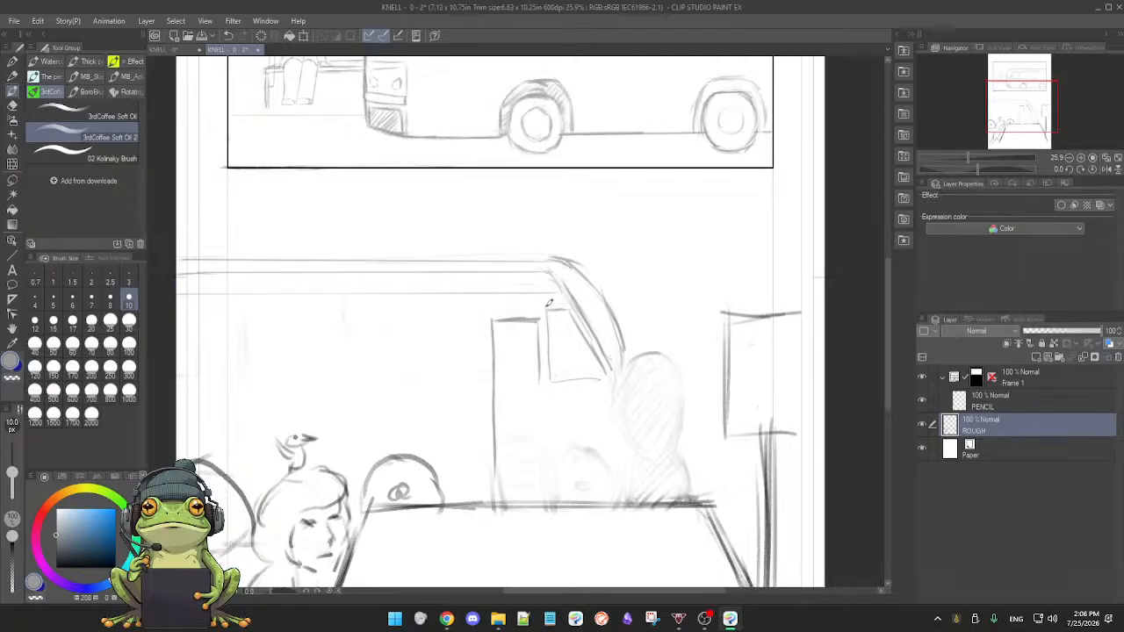
- Lighten the lines at the roof's front corner and erase the heavy slanted windscreen line with the 3rdCoffee Soft Eraser
key("e")
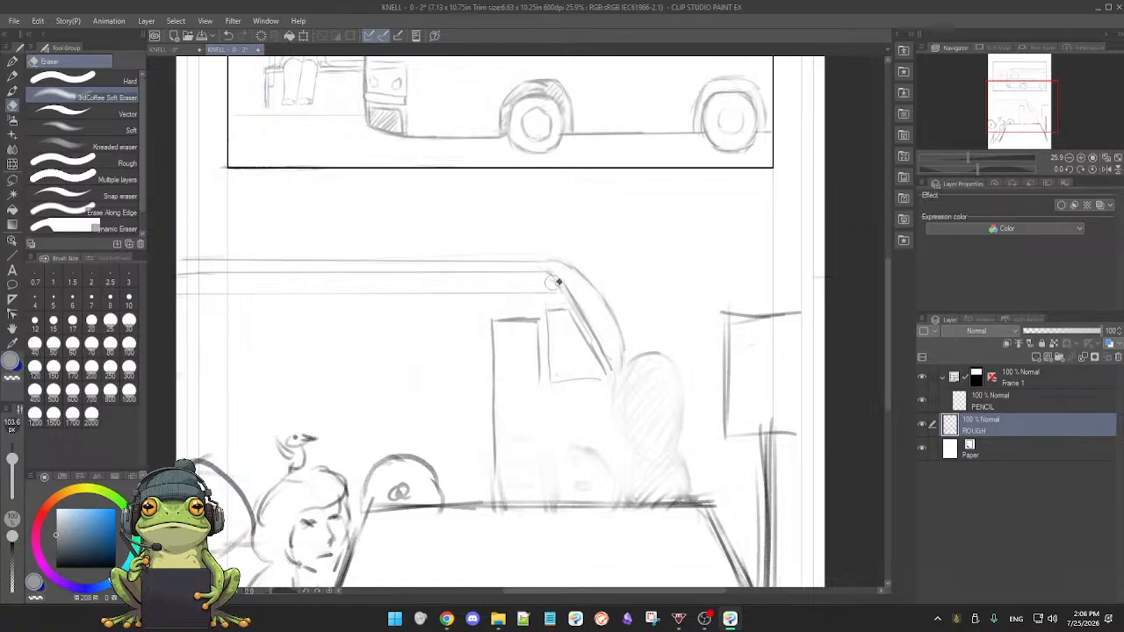
key("b")
scroll(590, 301, "down", 1)
scroll(591, 301, "down", 1)
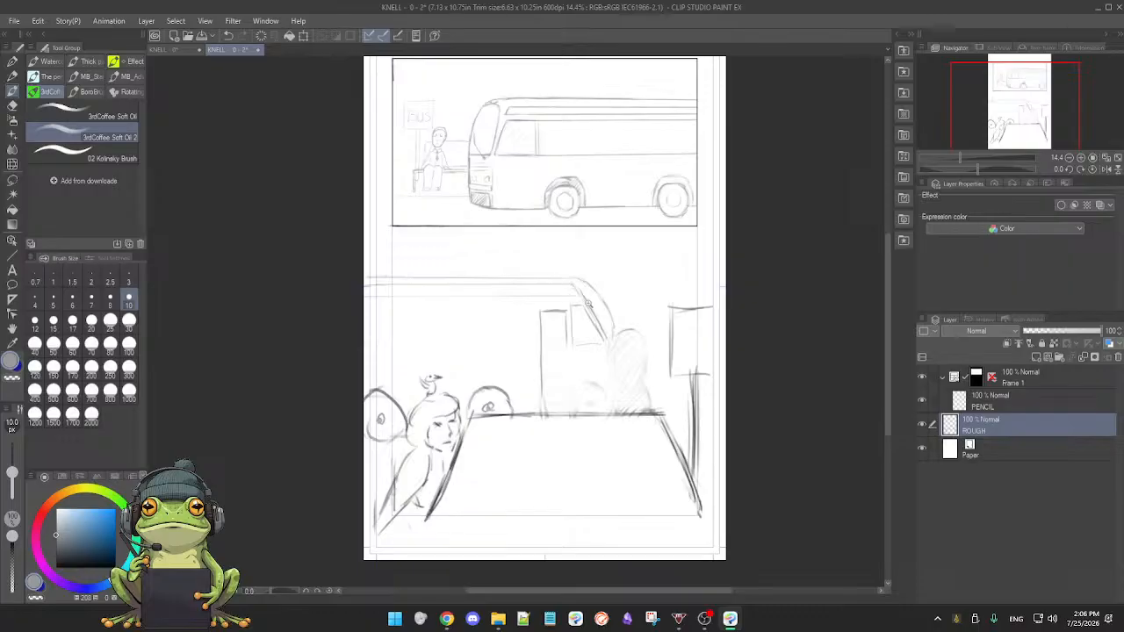
scroll(589, 302, "up", 1)
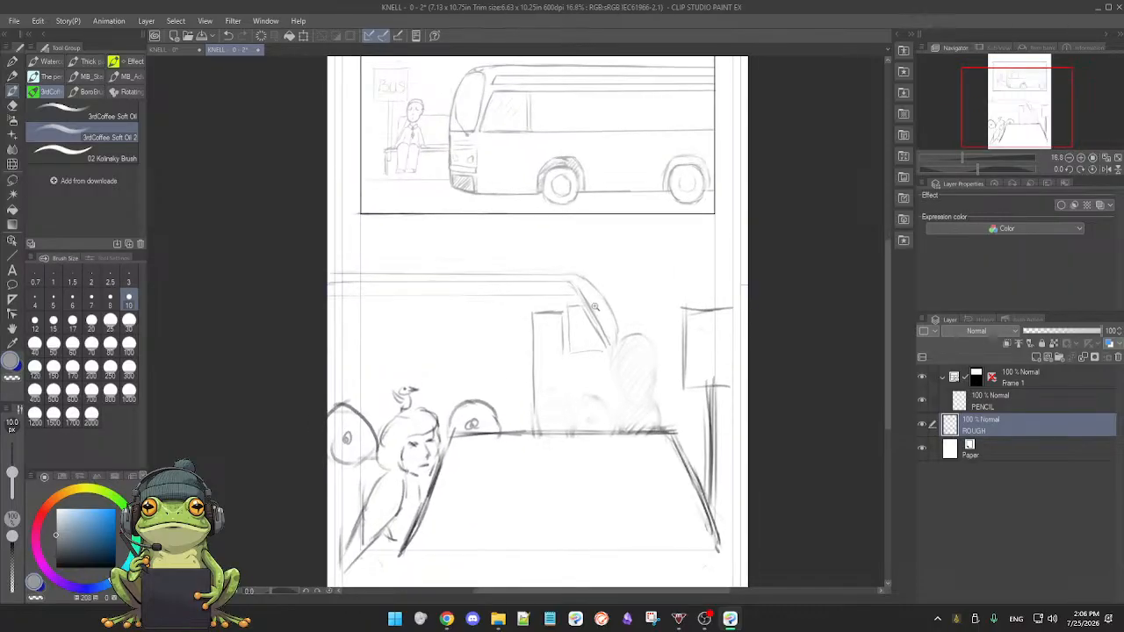
scroll(594, 306, "up", 1)
scroll(597, 307, "up", 1)
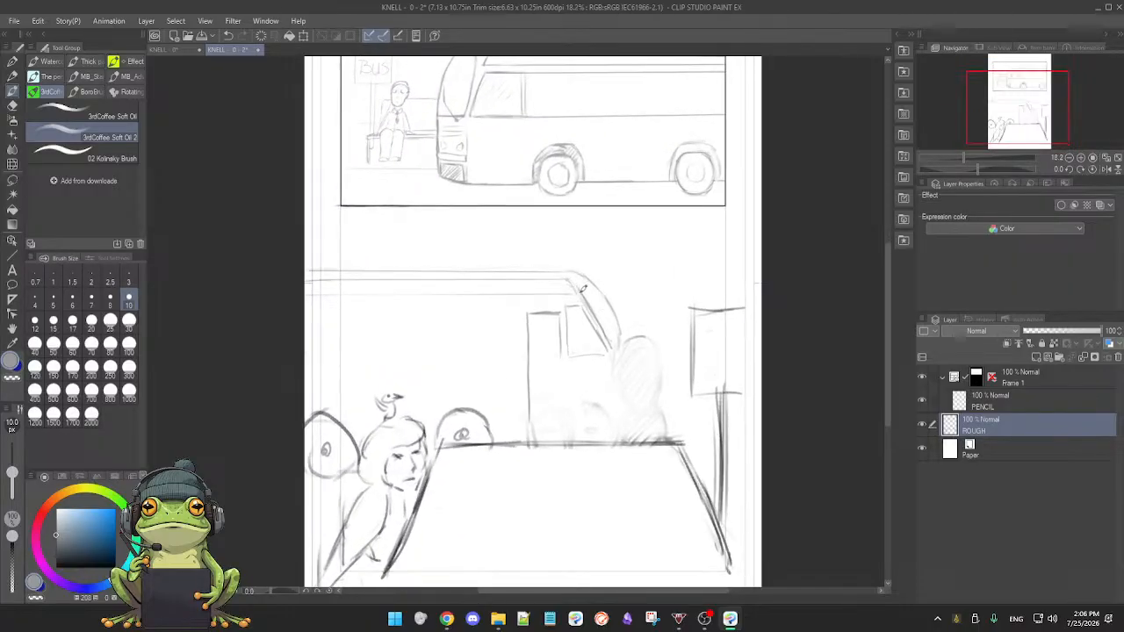
key("e")
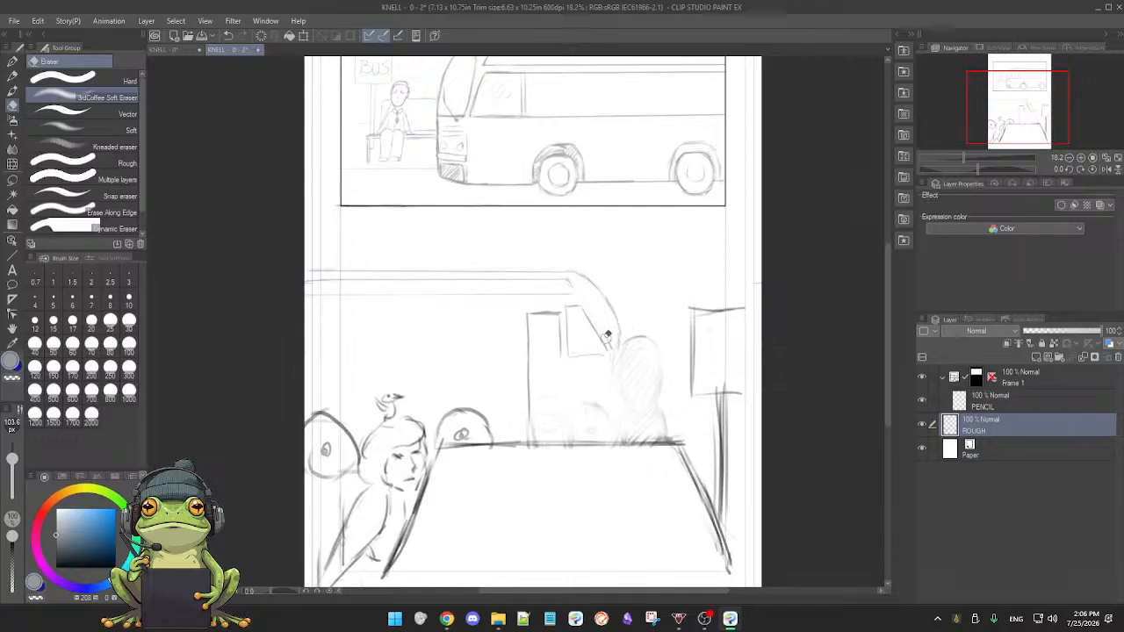
key("b")
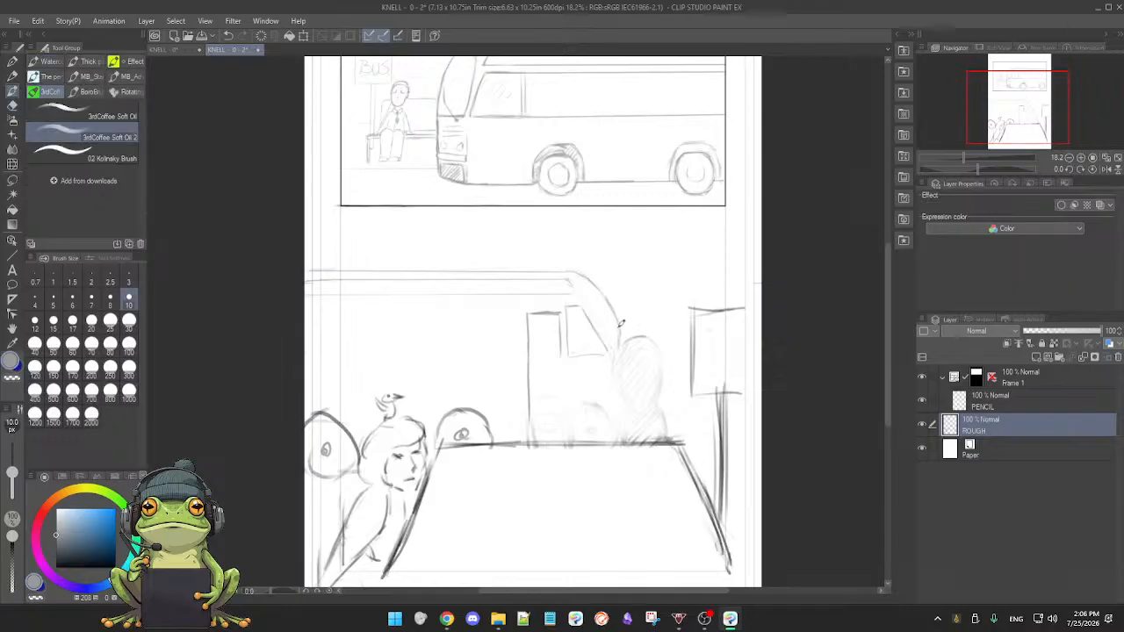
- Close the front end of the strip between the lower roof lines with a curved edge and clean up the area inside the windscreen
scroll(624, 322, "up", 2)
scroll(623, 322, "up", 2)
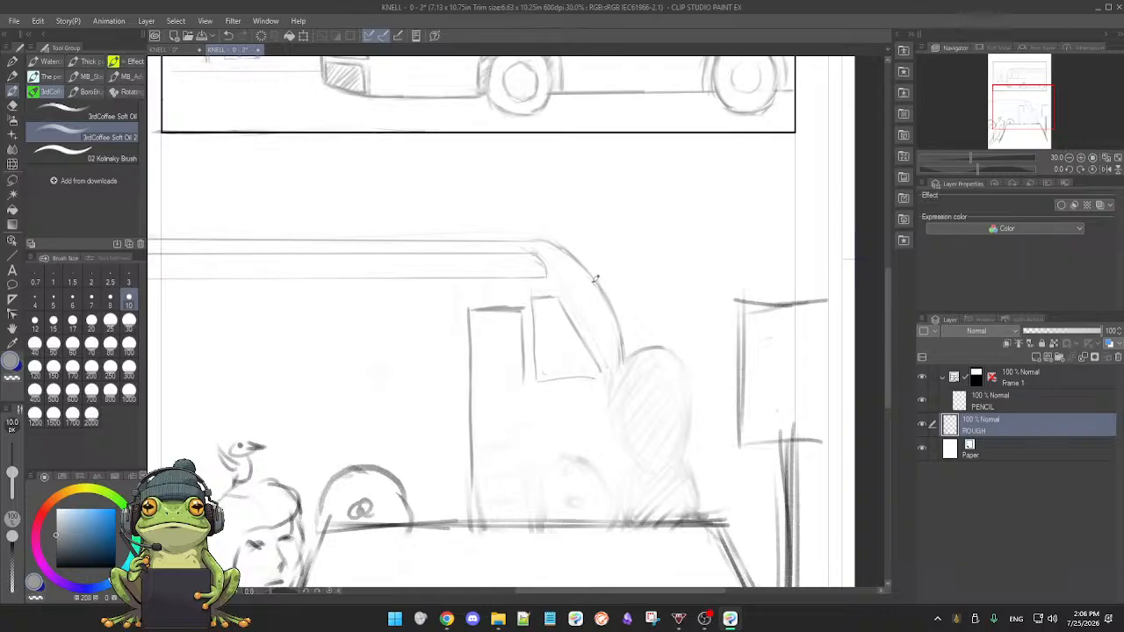
key("e")
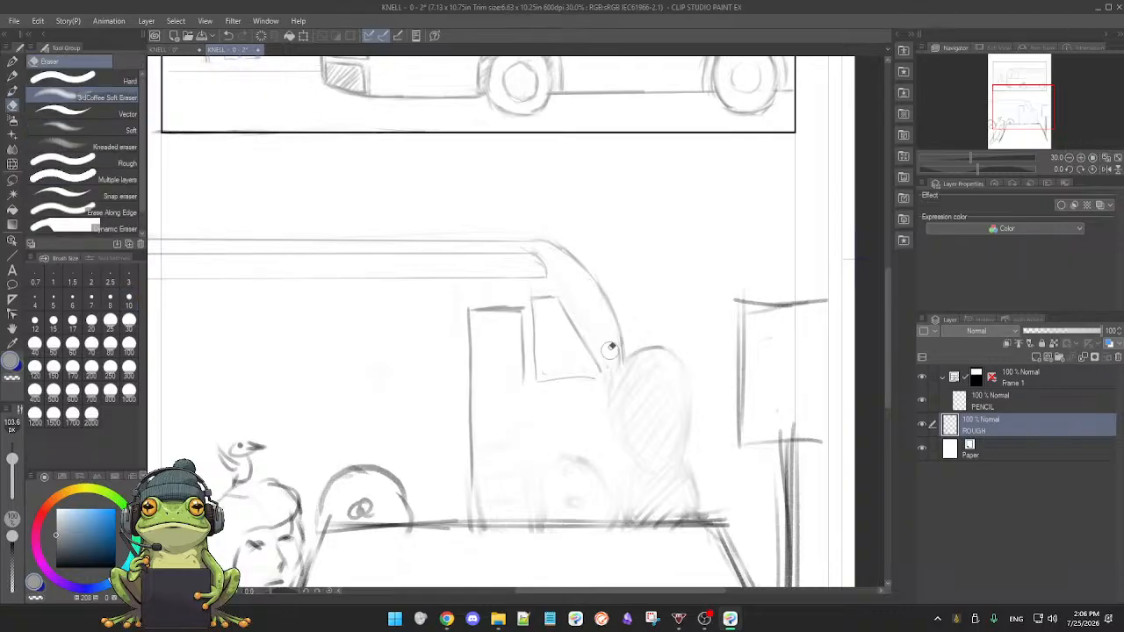
key("b")
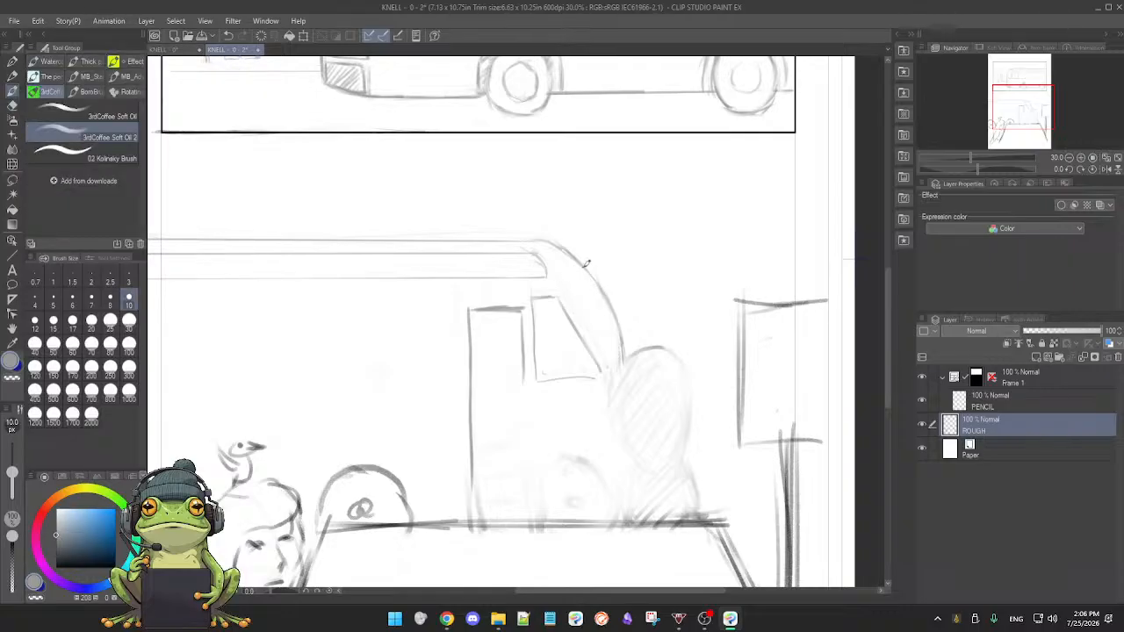
scroll(565, 269, "down", 4)
scroll(571, 265, "up", 3)
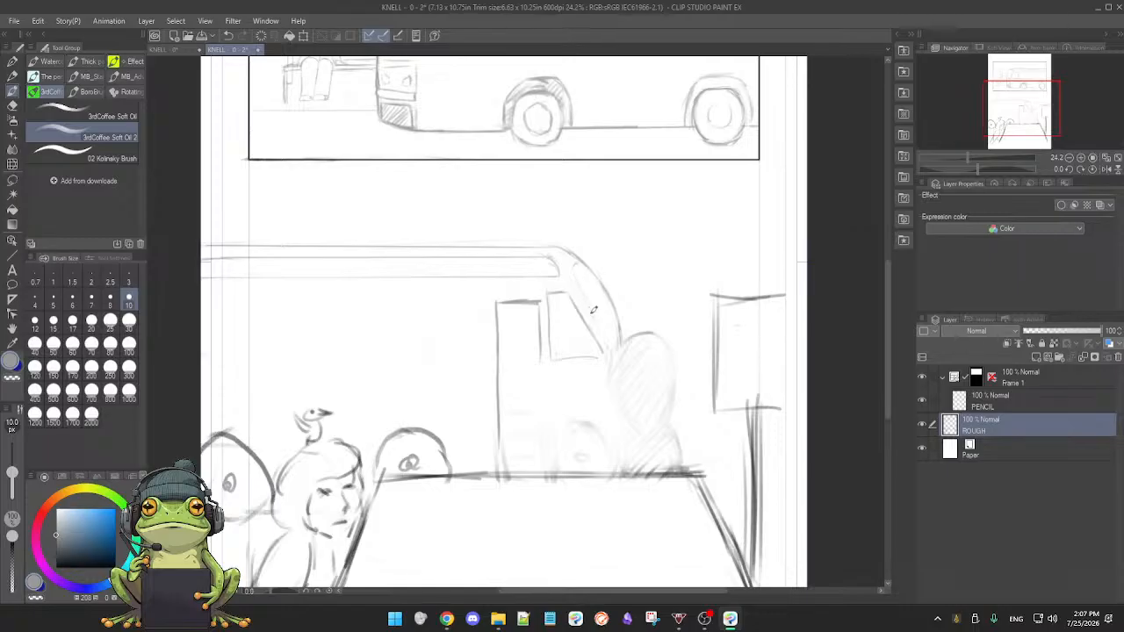
- Retrace the bus's front curve and draw the windscreen's rounded upper end and rear edge, erasing the excess lines
mouse_move(605, 327)
left_mouse_down()
mouse_move(482, 400)
mouse_move(549, 384)
left_mouse_up()
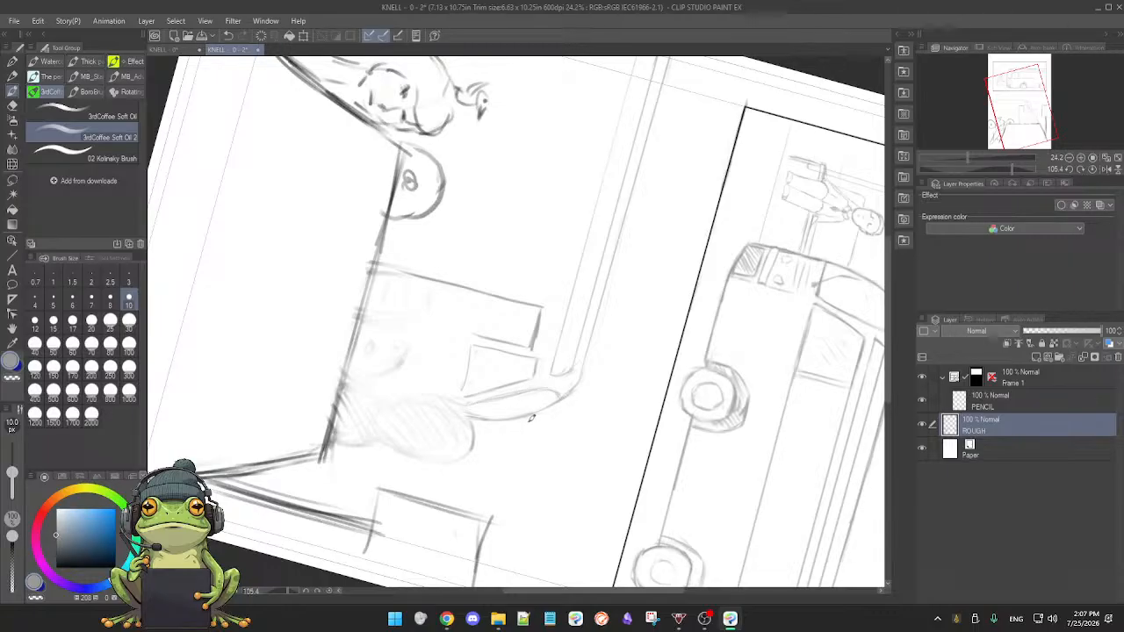
double_click(528, 422)
mouse_move(561, 413)
left_mouse_down()
mouse_move(627, 395)
mouse_move(574, 427)
mouse_move(641, 404)
mouse_move(502, 426)
left_mouse_up()
key("e")
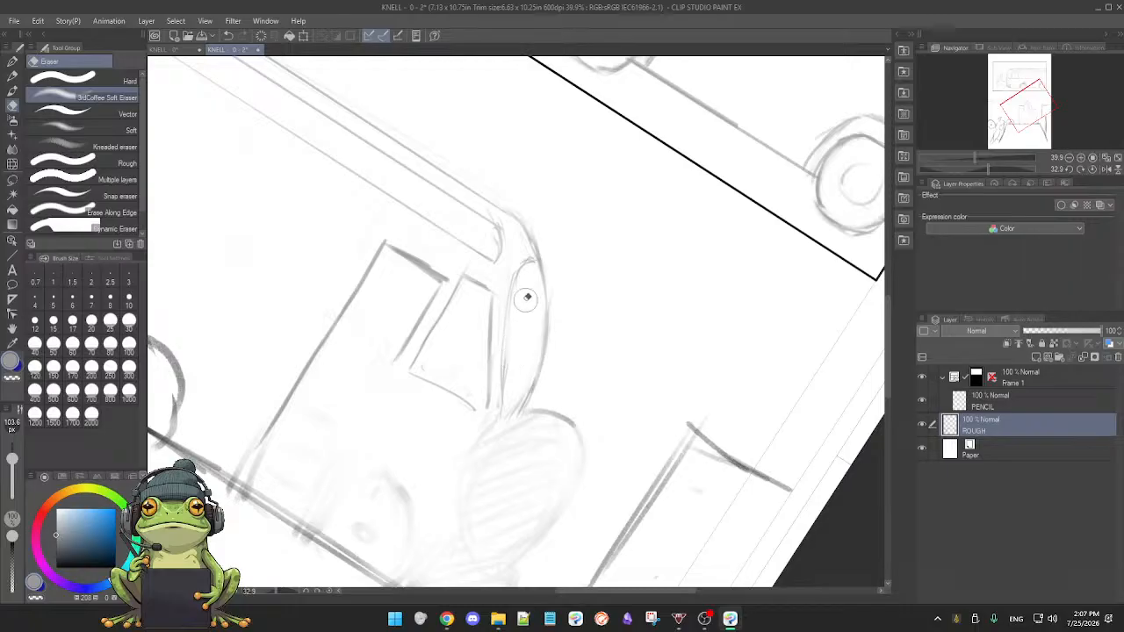
key("b")
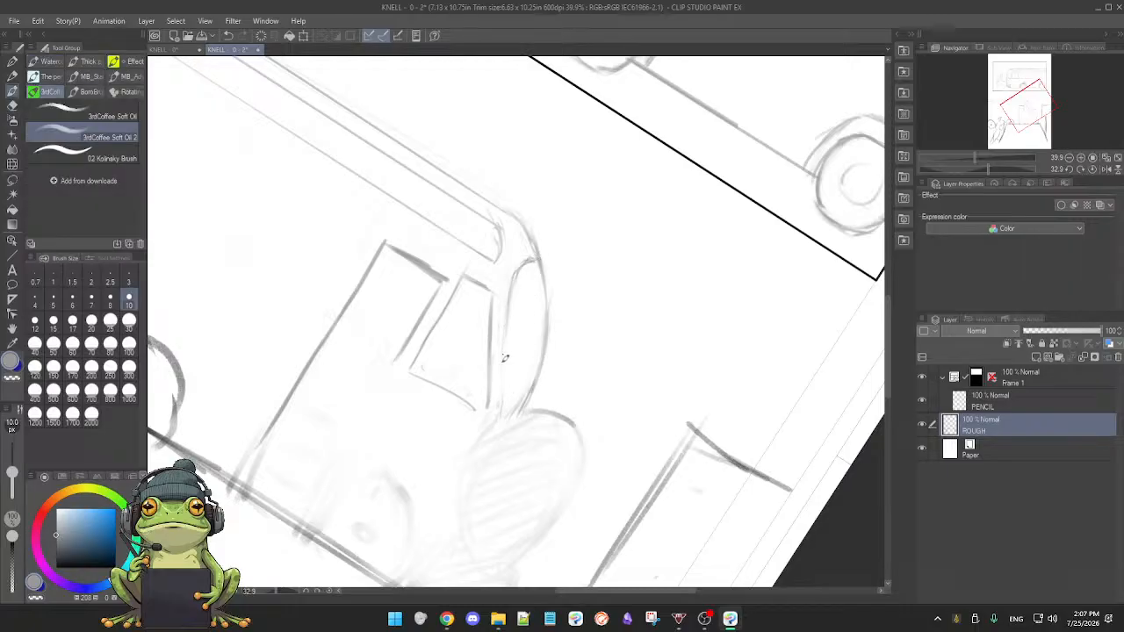
left_click_drag(505, 345, 501, 411)
key("e")
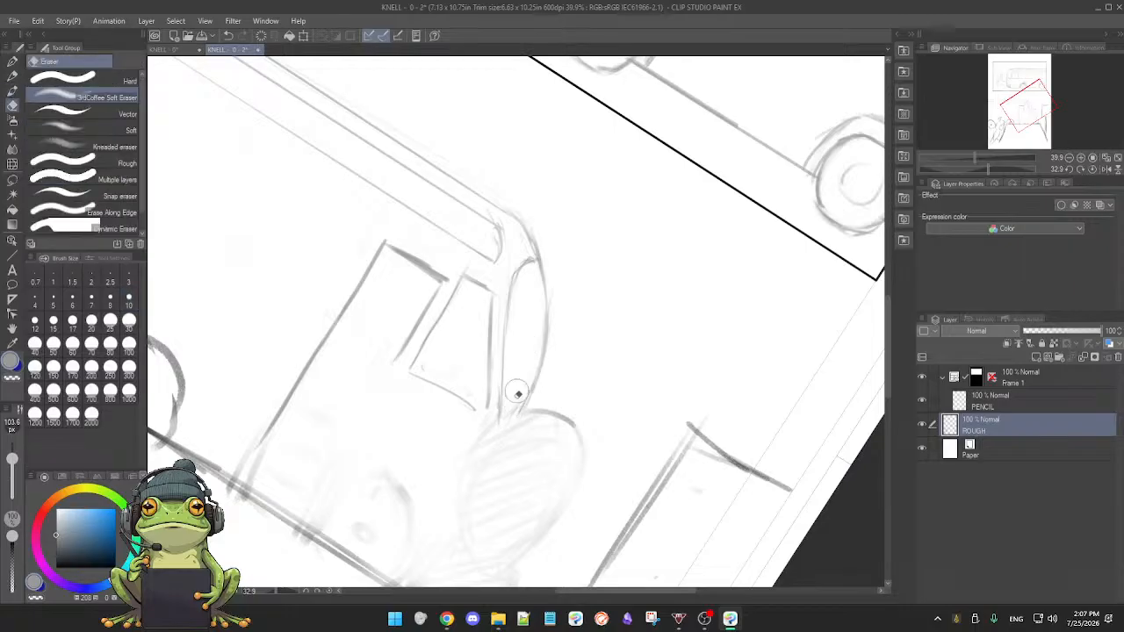
key("b")
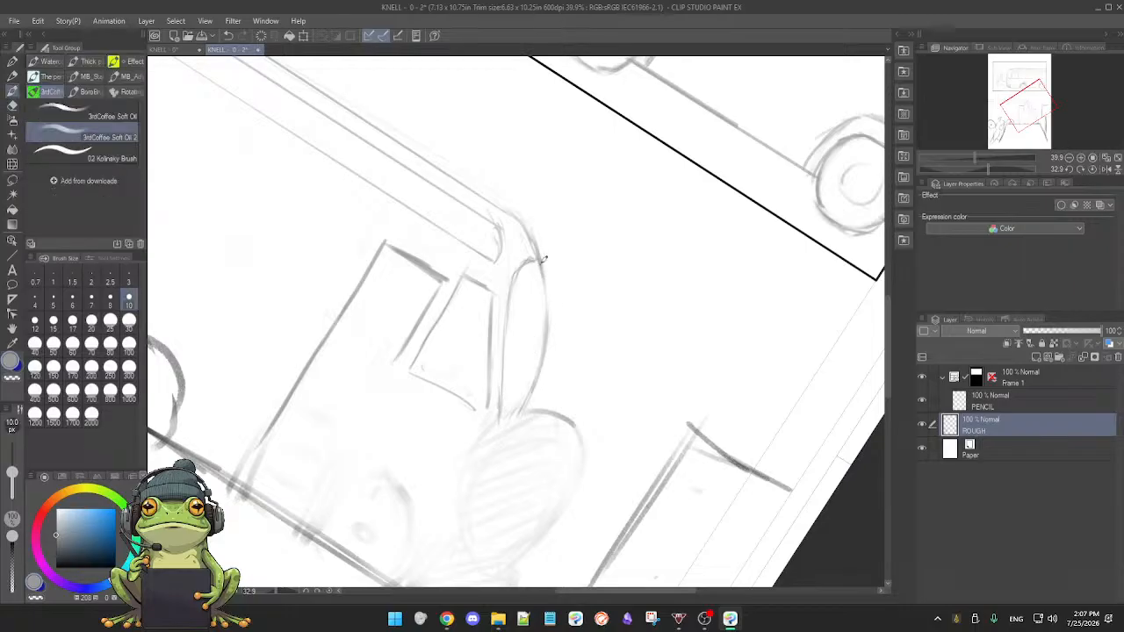
- Refine the upper part of the front curve and soften the lines around the roof strip's front end
left_click_drag(544, 269, 546, 324)
key("e")
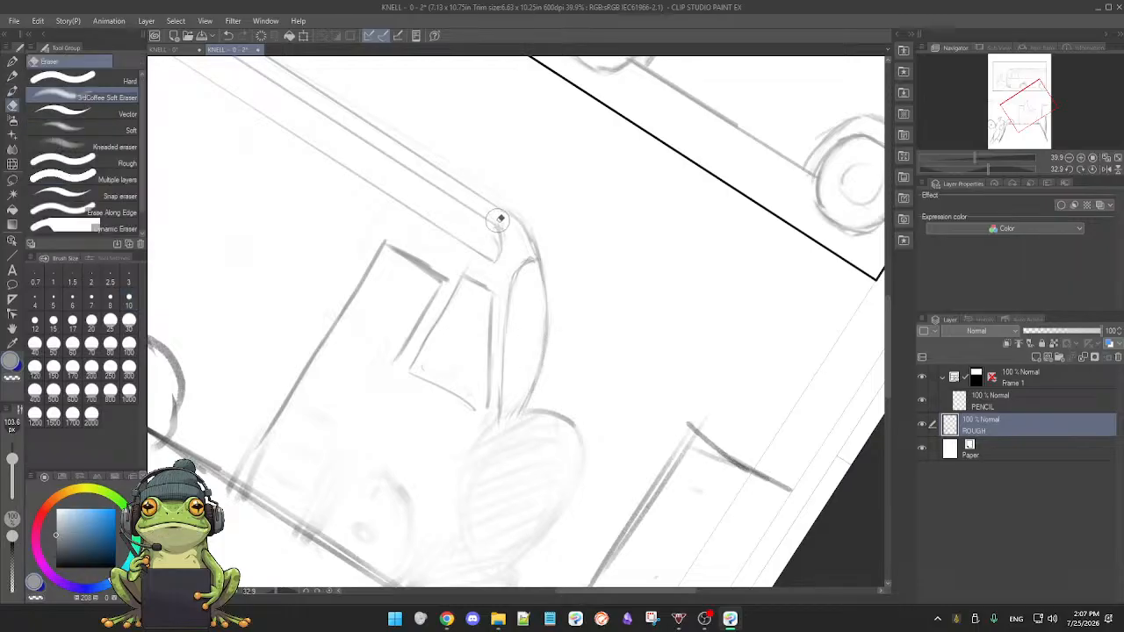
key("b")
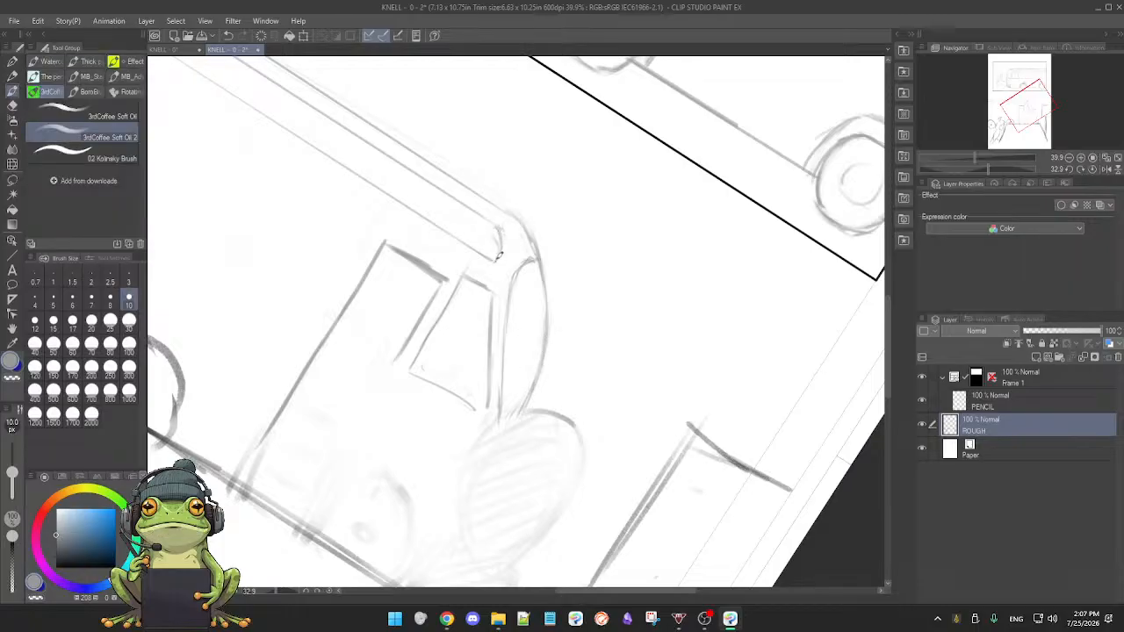
- Erase the stray lines at the windscreen's lower tip and the hatched oval in front of the bus
left_click_drag(555, 405, 603, 357)
key("e")
left_click_drag(495, 334, 548, 393)
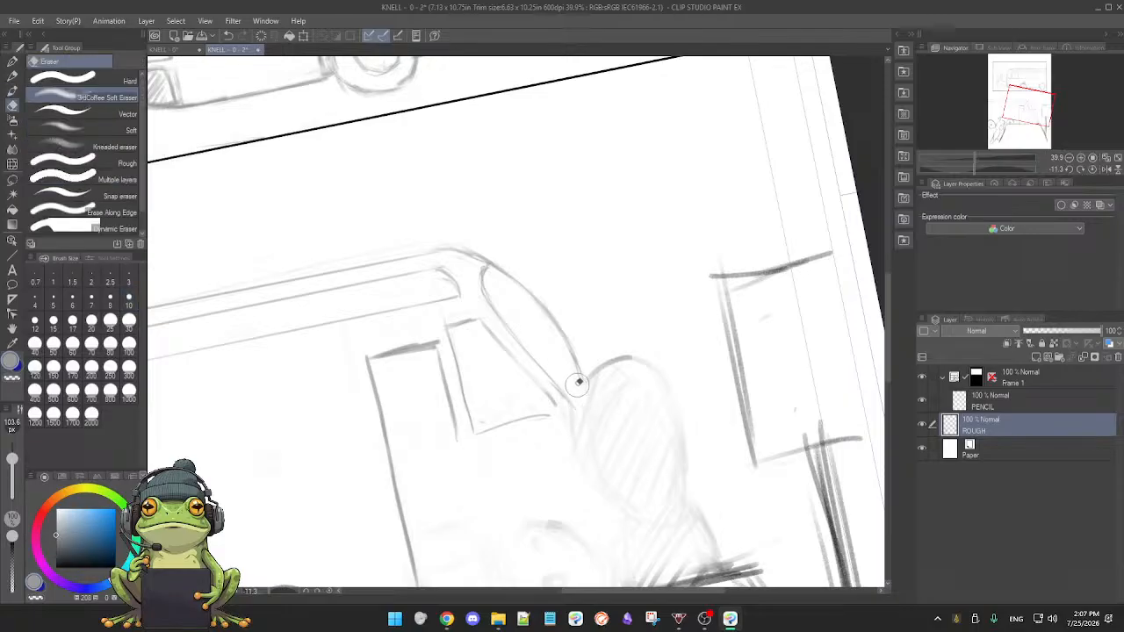
key("b")
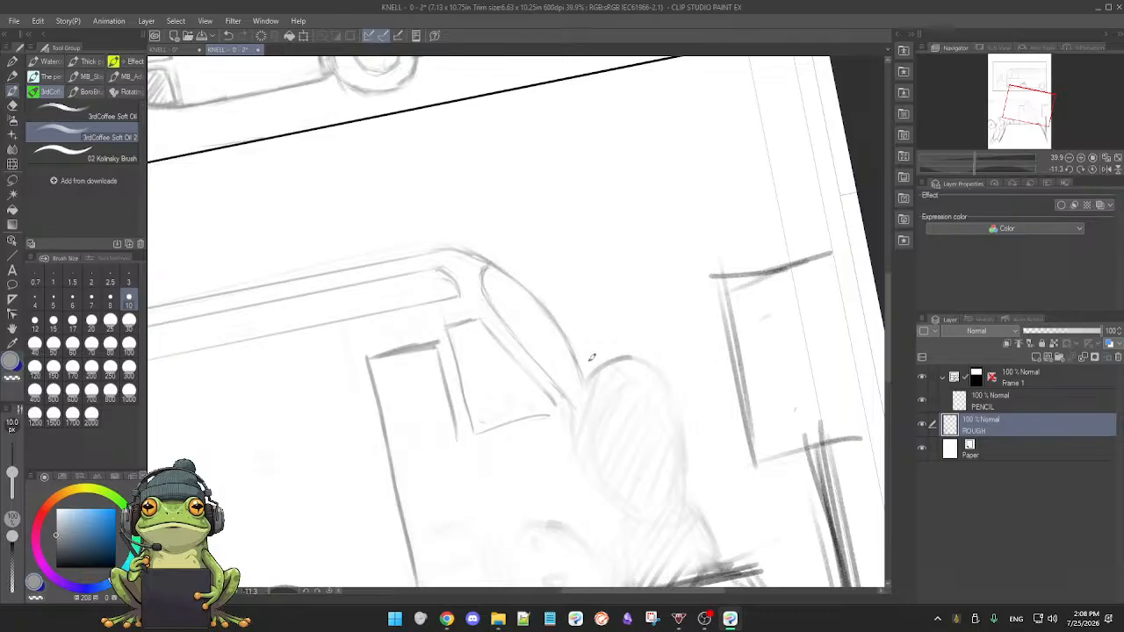
key("e")
mouse_move(597, 366)
left_mouse_down()
mouse_move(588, 376)
mouse_move(632, 371)
mouse_move(650, 383)
mouse_move(579, 407)
mouse_move(589, 418)
mouse_move(667, 458)
mouse_move(677, 439)
mouse_move(655, 504)
mouse_move(634, 484)
mouse_move(686, 494)
mouse_move(624, 501)
left_mouse_up()
- Redraw the front side window's lower edge and its slanted front edge
key("b")
left_click_drag(477, 431, 539, 413)
left_click_drag(479, 430, 560, 409)
left_click_drag(658, 408, 365, 488)
left_click_drag(421, 348, 507, 293)
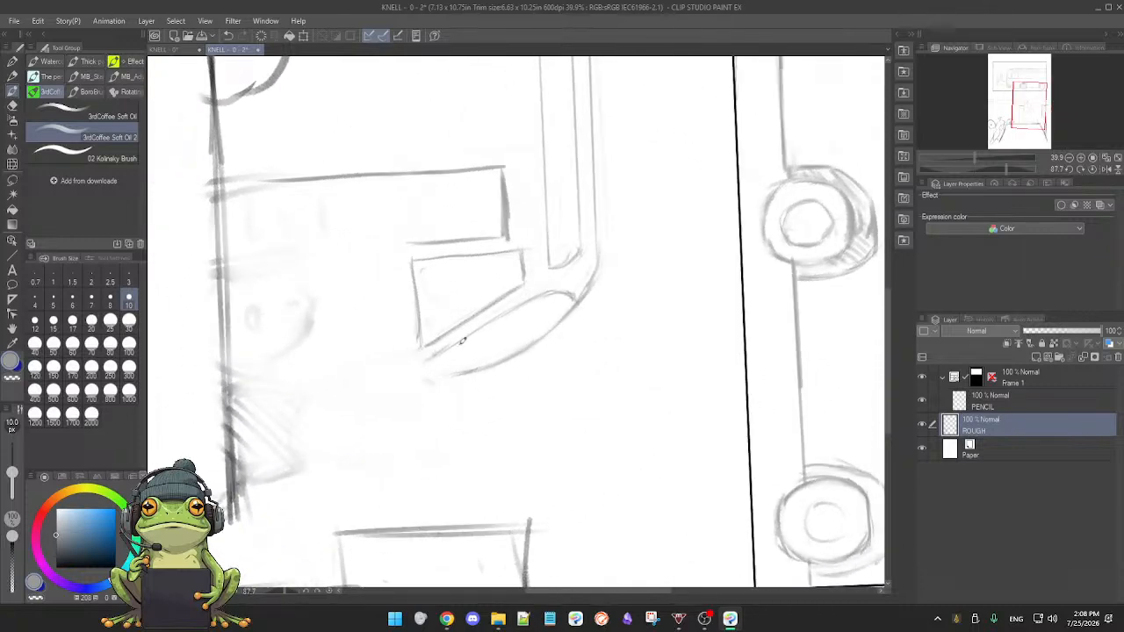
- Retrace the rear edge and the slanted front edge of the bus's front side window
mouse_move(466, 452)
left_mouse_down()
mouse_move(524, 472)
mouse_move(518, 479)
mouse_move(446, 261)
mouse_move(482, 293)
mouse_move(412, 283)
mouse_move(489, 257)
left_mouse_up()
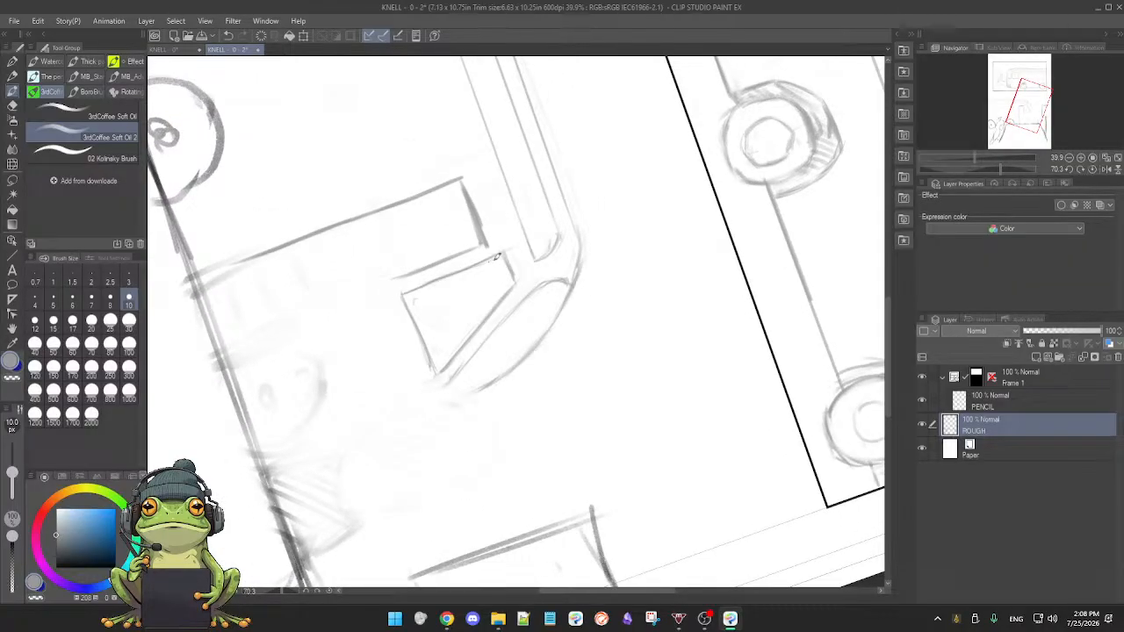
left_click_drag(403, 294, 507, 255)
left_click_drag(443, 375, 482, 316)
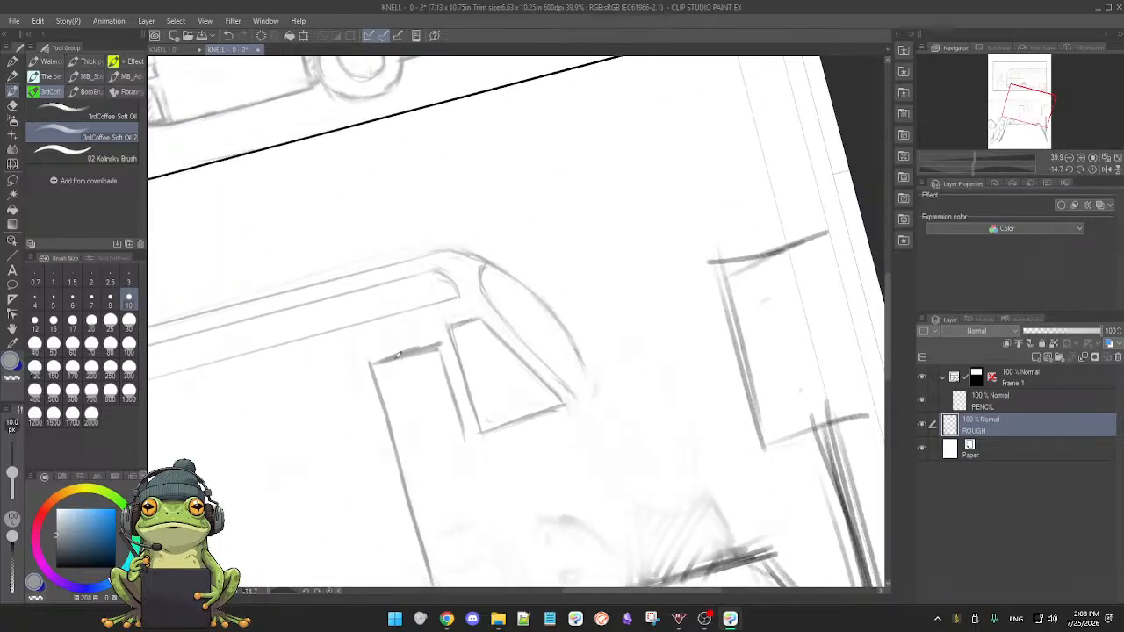
- Erase the door's heavy top and rear lines and redraw the rear edge as one thin straight line
key("e")
mouse_move(403, 358)
left_mouse_down()
mouse_move(427, 347)
mouse_move(514, 427)
mouse_move(389, 451)
mouse_move(574, 364)
mouse_move(377, 404)
left_mouse_up()
key("b")
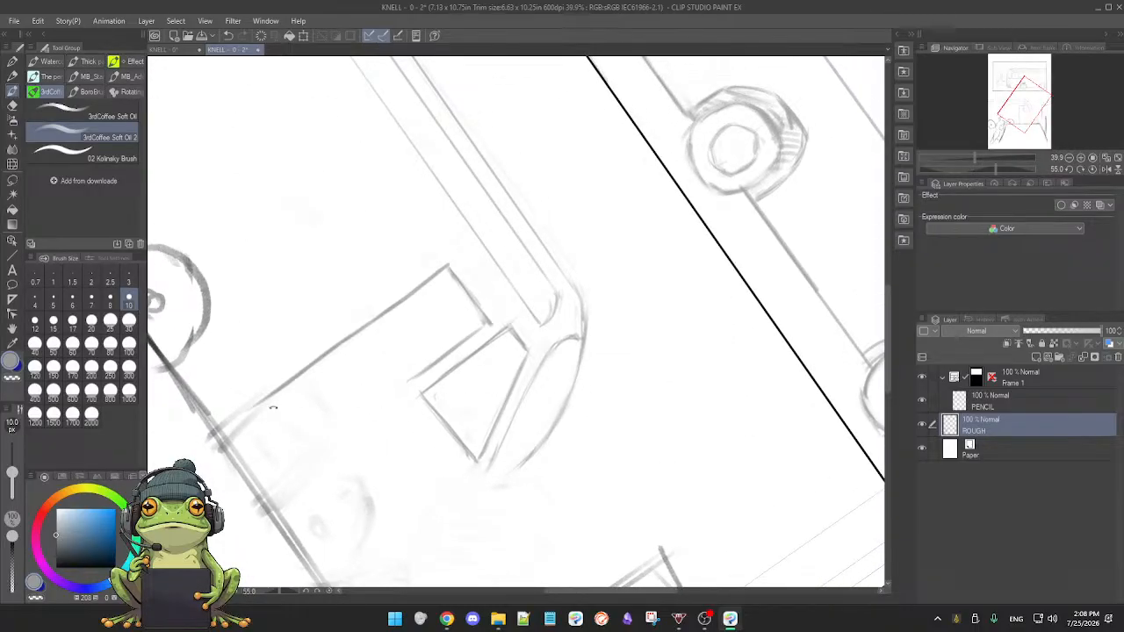
key("e")
mouse_move(269, 402)
left_mouse_down()
mouse_move(353, 341)
mouse_move(257, 406)
mouse_move(453, 265)
mouse_move(458, 302)
mouse_move(479, 319)
left_mouse_up()
key("b")
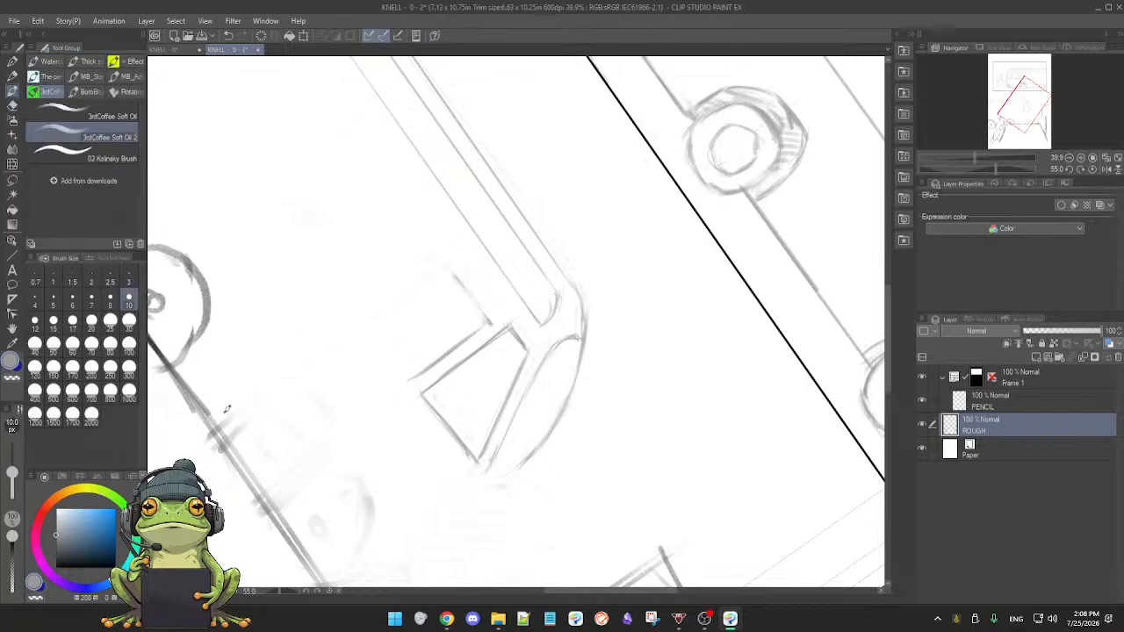
left_click_drag(215, 414, 407, 279)
key("ctrl+z")
left_click_drag(217, 411, 444, 257)
- Extend the door's front edge straight down to the horizontal foreground edge
left_click_drag(325, 469, 523, 447)
scroll(545, 435, "down", 3)
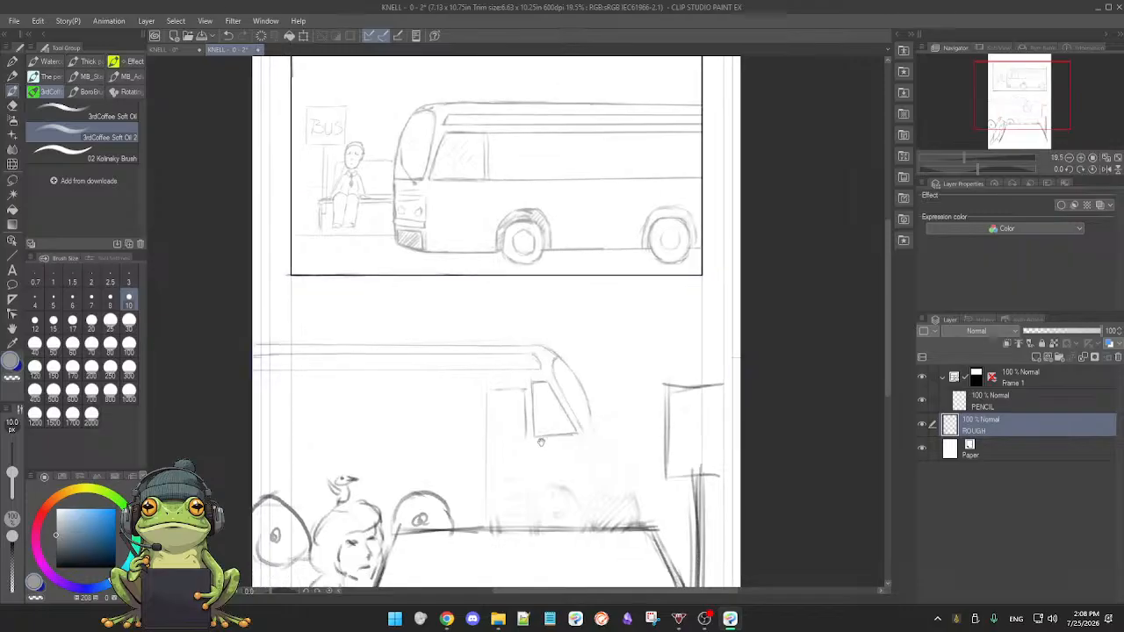
left_click_drag(510, 493, 516, 423)
scroll(530, 422, "up", 2)
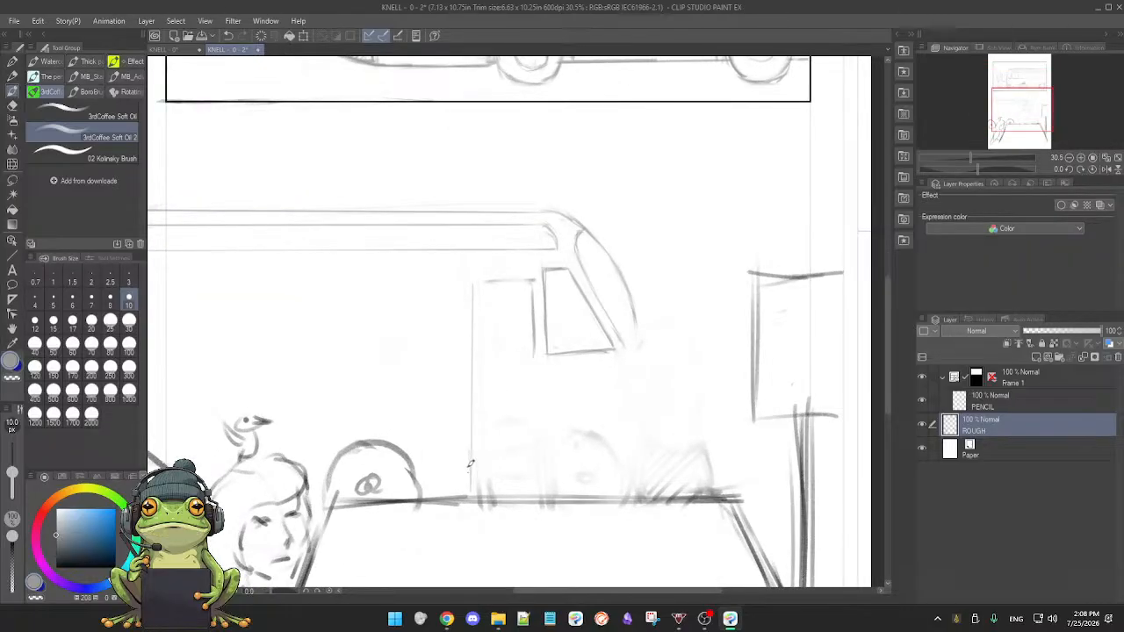
mouse_move(540, 348)
left_mouse_down()
mouse_move(544, 471)
mouse_move(534, 466)
left_mouse_up()
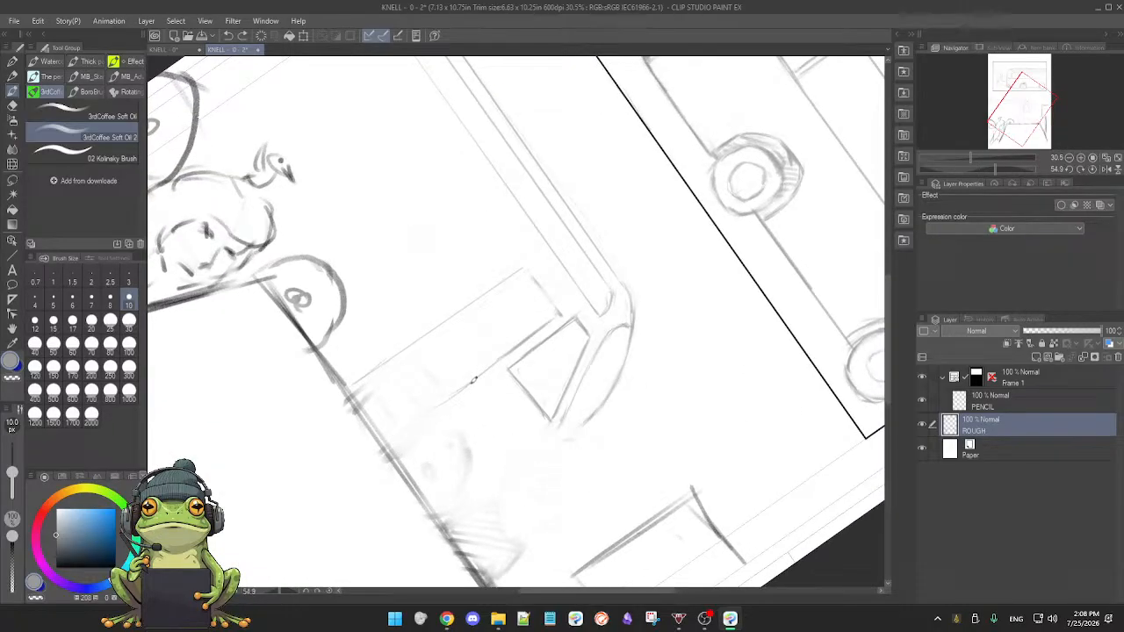
key("ctrl+z")
left_click_drag(523, 379, 346, 389)
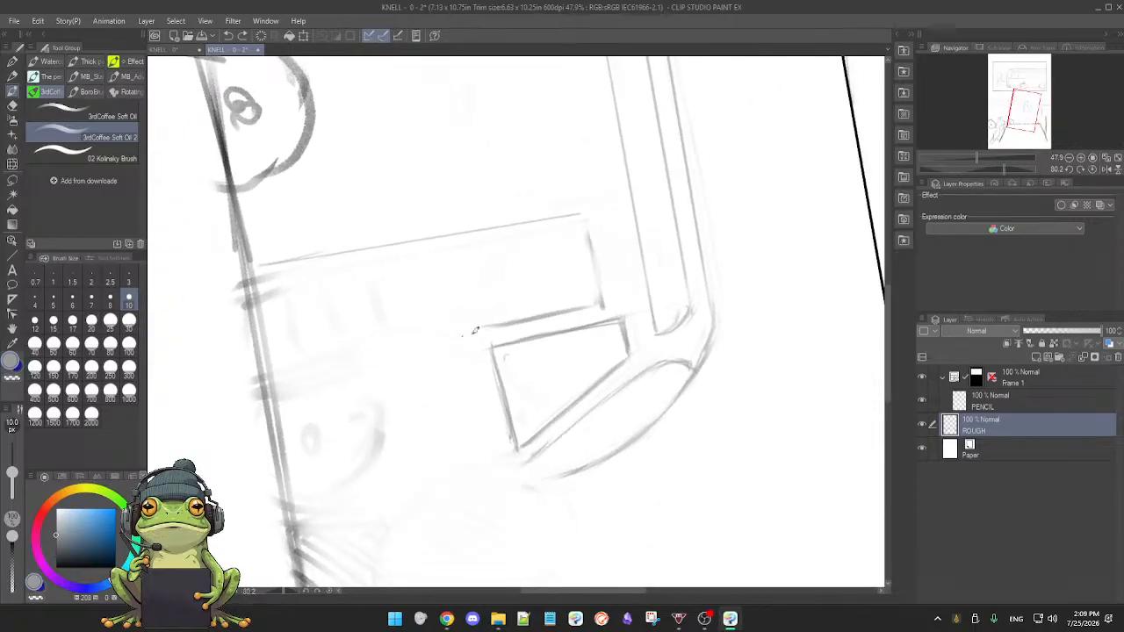
left_click_drag(254, 369, 504, 318)
left_click_drag(432, 331, 559, 311)
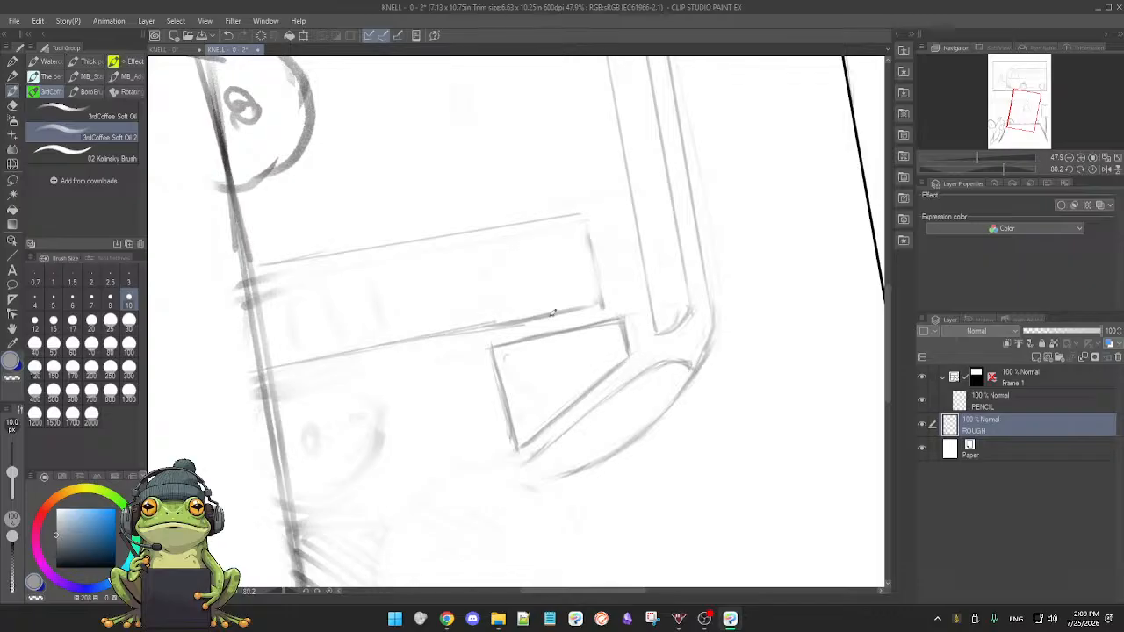
- Erase the stray marks at the foot of the bus door
mouse_move(318, 379)
left_mouse_down()
mouse_move(527, 430)
mouse_move(575, 424)
left_mouse_up()
scroll(575, 424, "down", 2)
key("e")
mouse_move(422, 546)
left_mouse_down()
mouse_move(554, 552)
mouse_move(459, 536)
left_mouse_up()
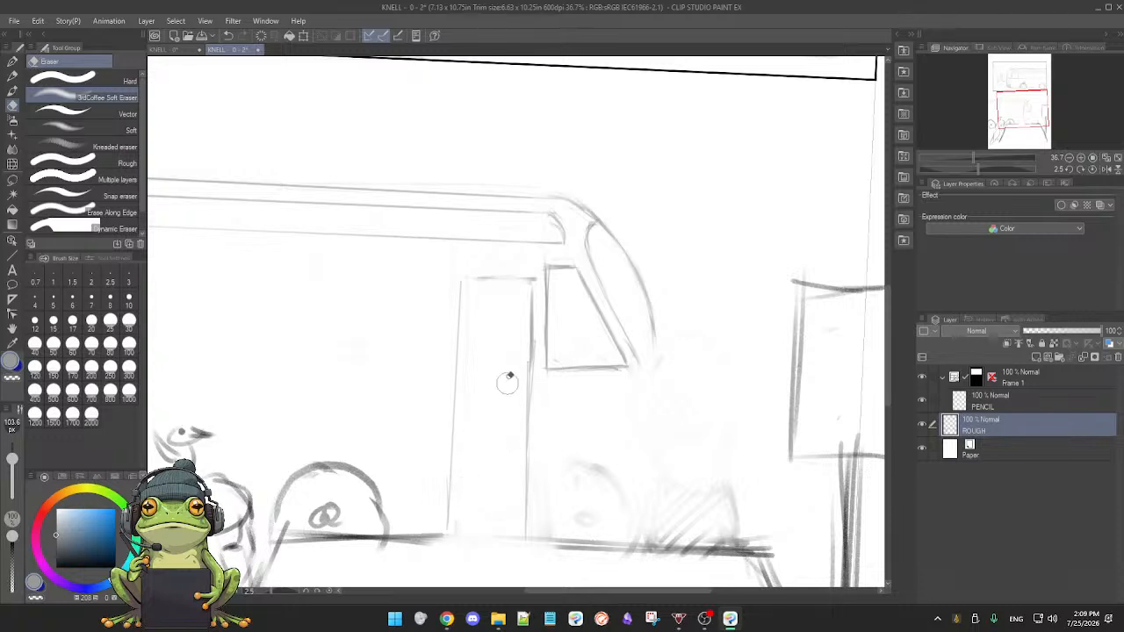
key("b")
- Erase the old round shape and the hatching in the bus's lower front area, ahead of the door
scroll(500, 432, "down", 3)
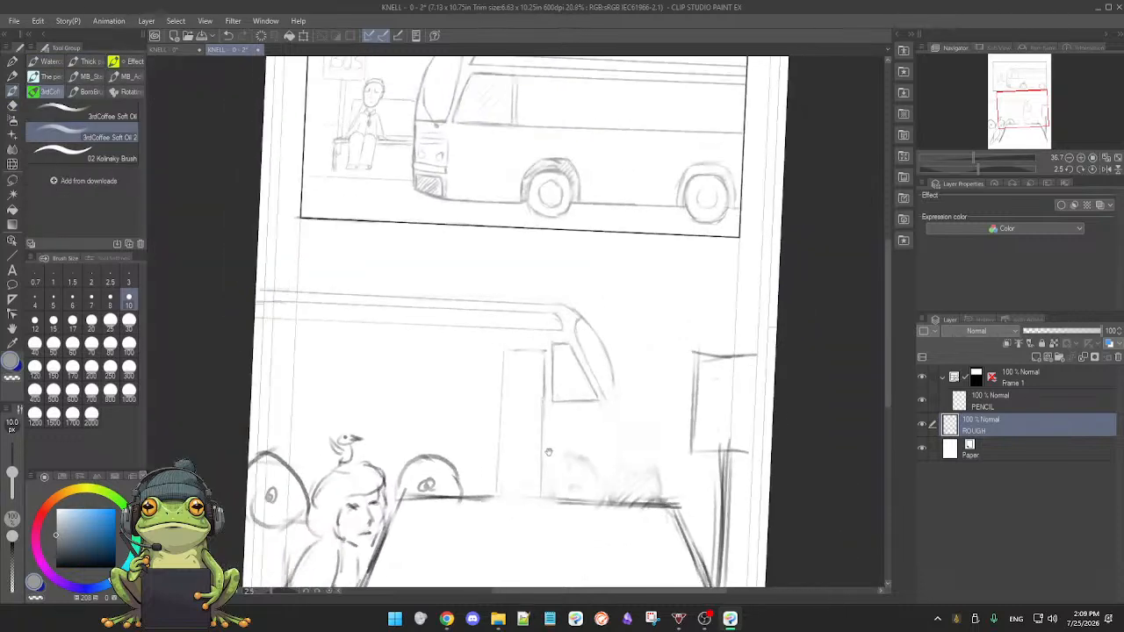
key("ctrl+@")
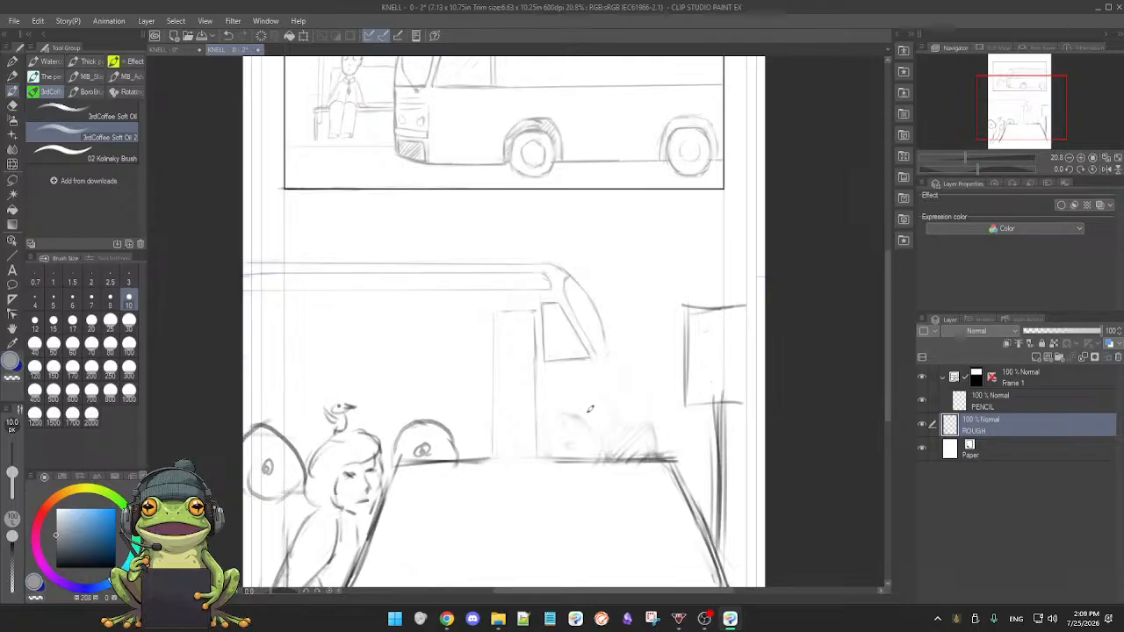
key("e")
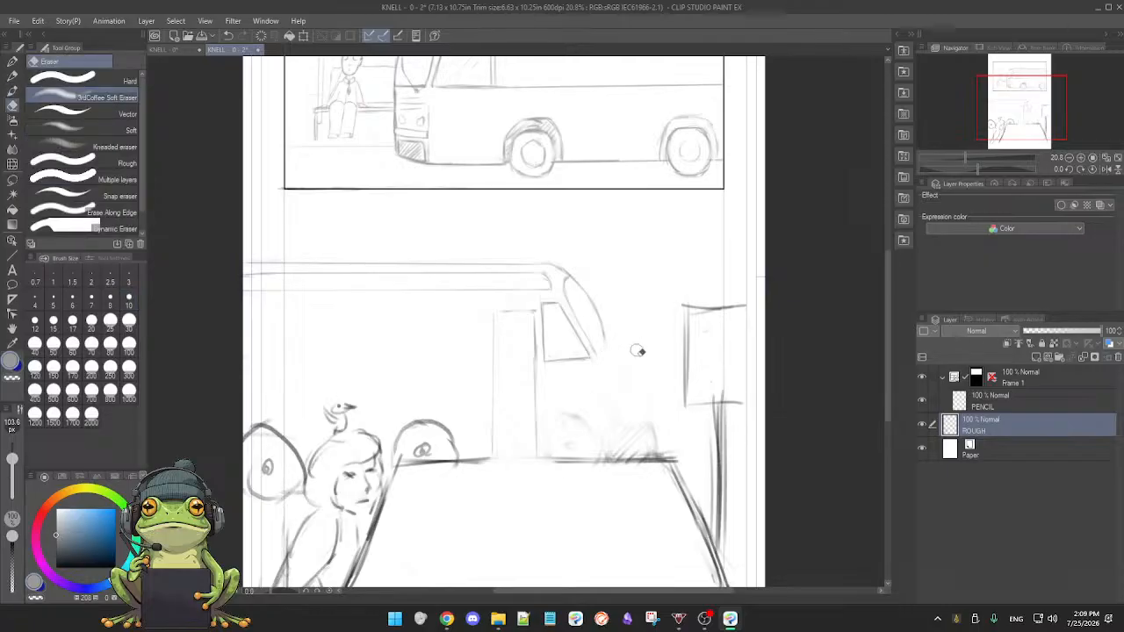
mouse_move(610, 390)
left_mouse_down()
mouse_move(561, 420)
mouse_move(640, 424)
mouse_move(600, 415)
mouse_move(633, 420)
mouse_move(623, 434)
mouse_move(637, 439)
mouse_move(603, 456)
mouse_move(644, 465)
mouse_move(635, 467)
mouse_move(666, 450)
mouse_move(652, 431)
mouse_move(553, 443)
left_mouse_up()
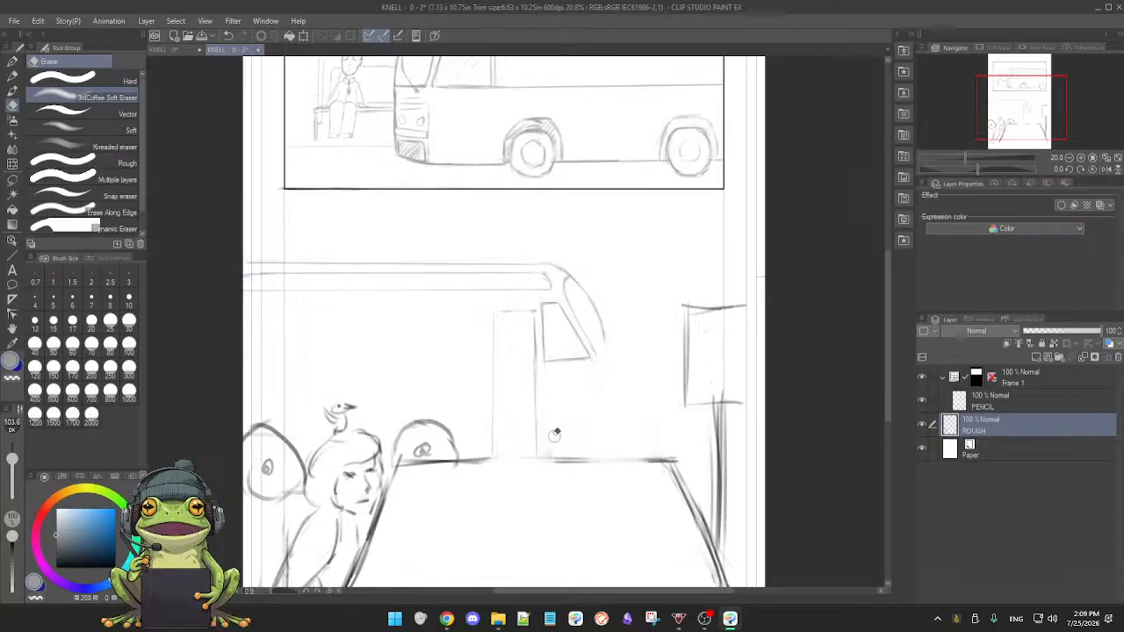
- Continue the bus's front contour from the windscreen's lower tip down to the foreground edge
key("b")
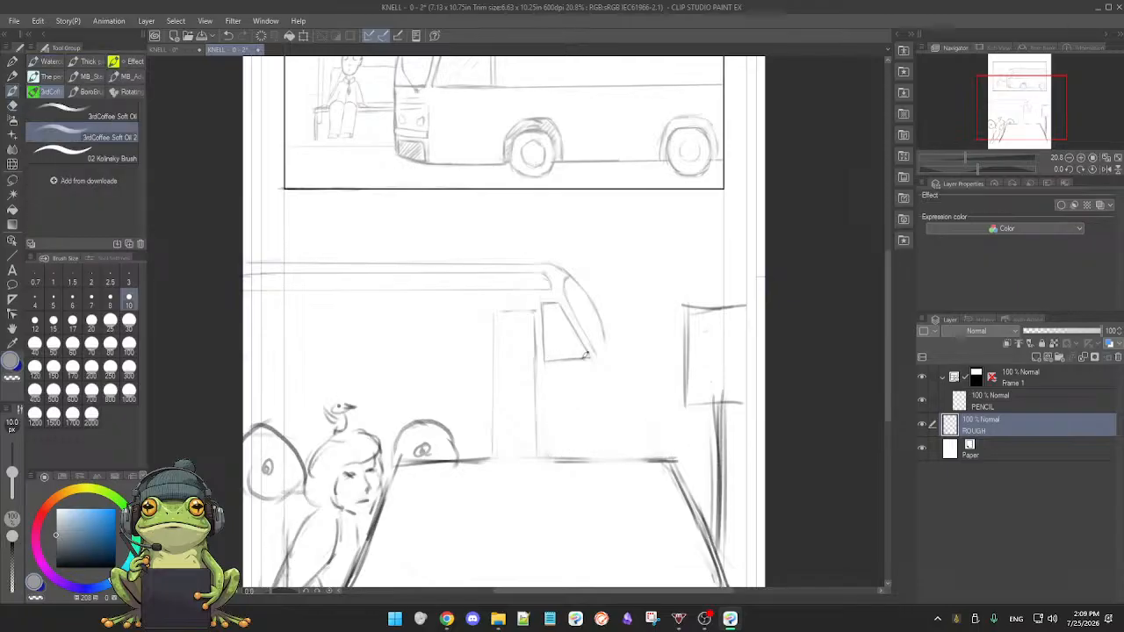
left_click(611, 380)
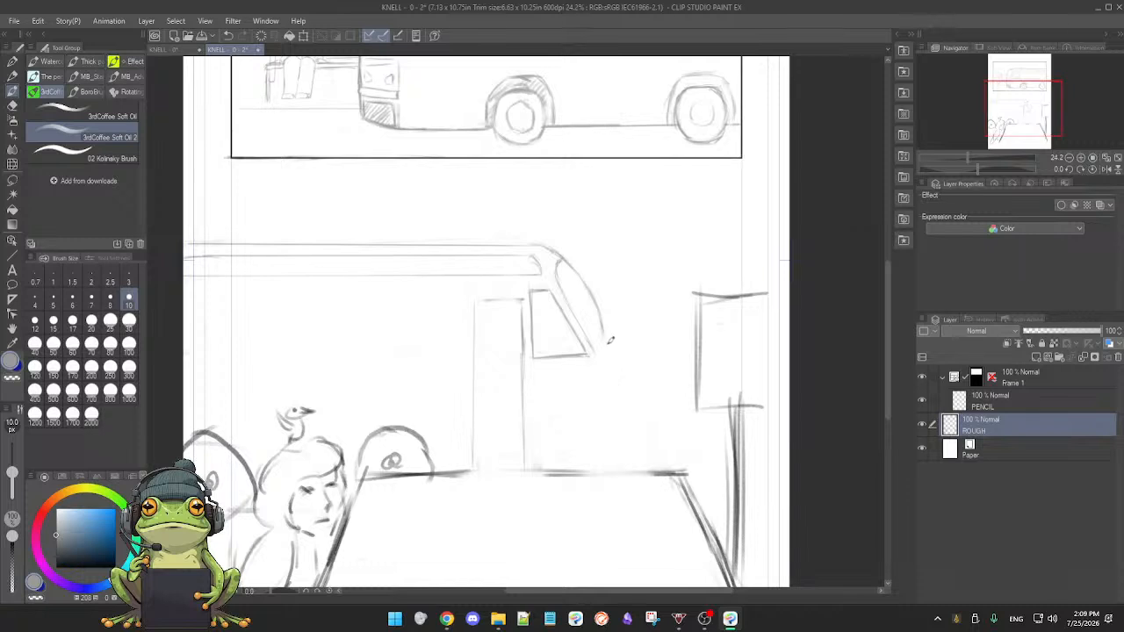
left_click_drag(604, 318, 610, 393)
scroll(632, 409, "down", 2)
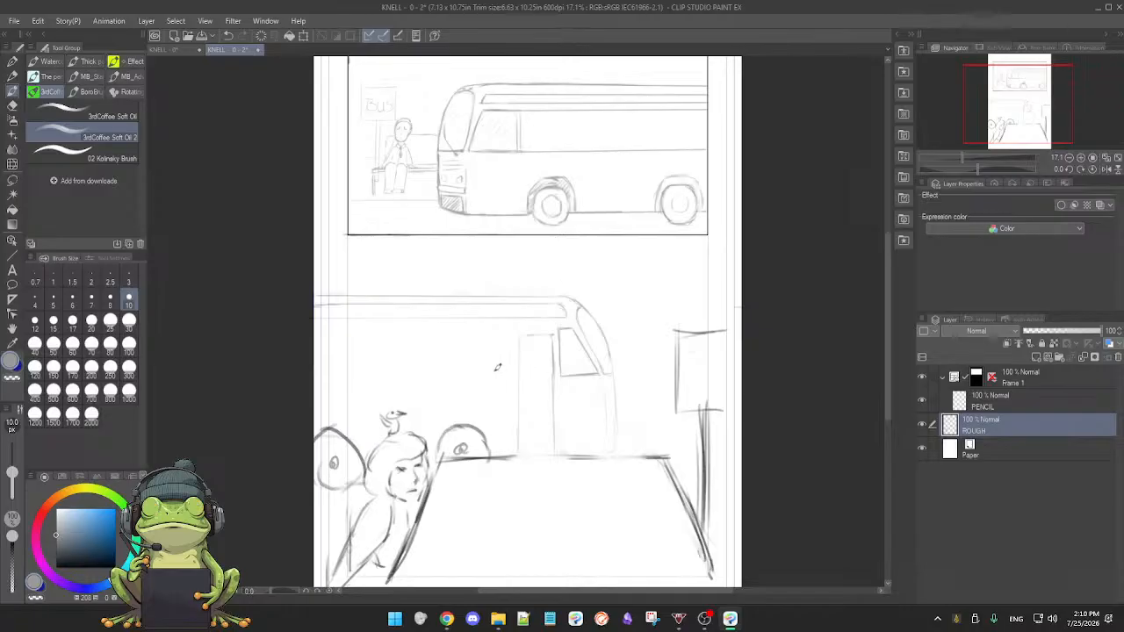
- Erase the half-round figure beside the girl with the bird and sketch a round wheel with its arch there
mouse_move(451, 423)
left_mouse_down()
mouse_move(439, 447)
mouse_move(474, 427)
mouse_move(489, 455)
mouse_move(482, 433)
mouse_move(460, 430)
mouse_move(474, 425)
mouse_move(456, 448)
left_mouse_up()
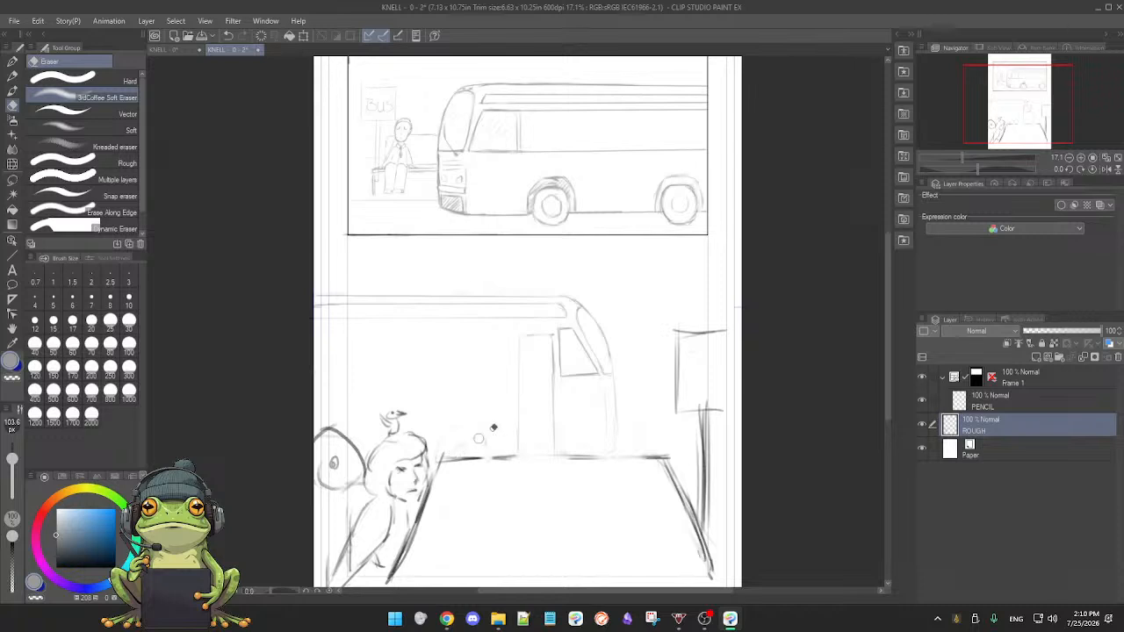
key("b")
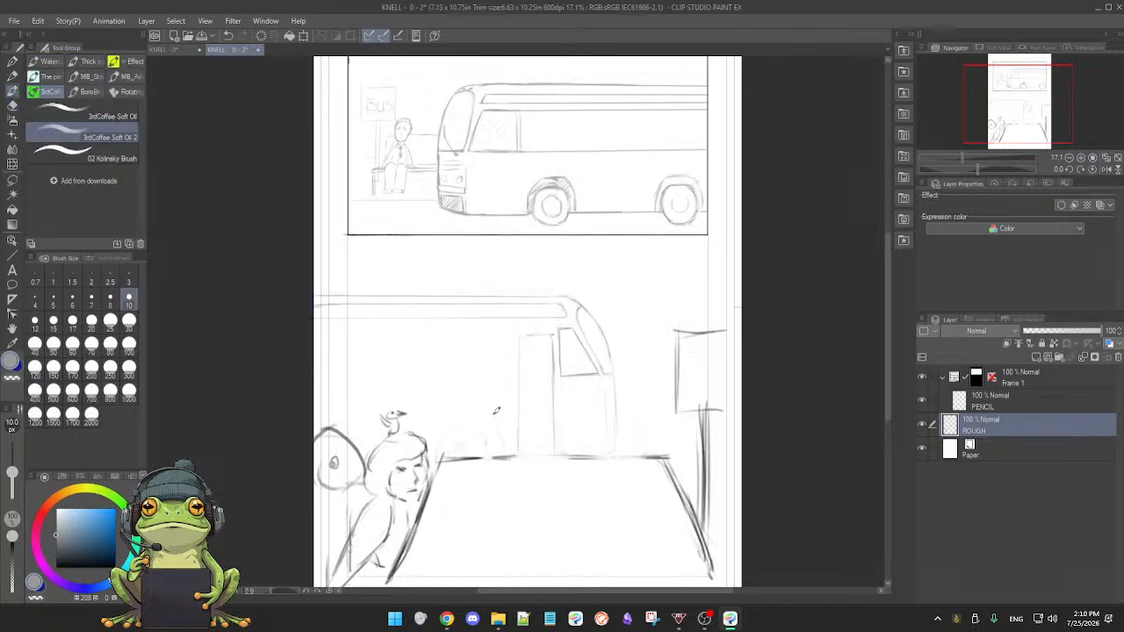
left_click(518, 428)
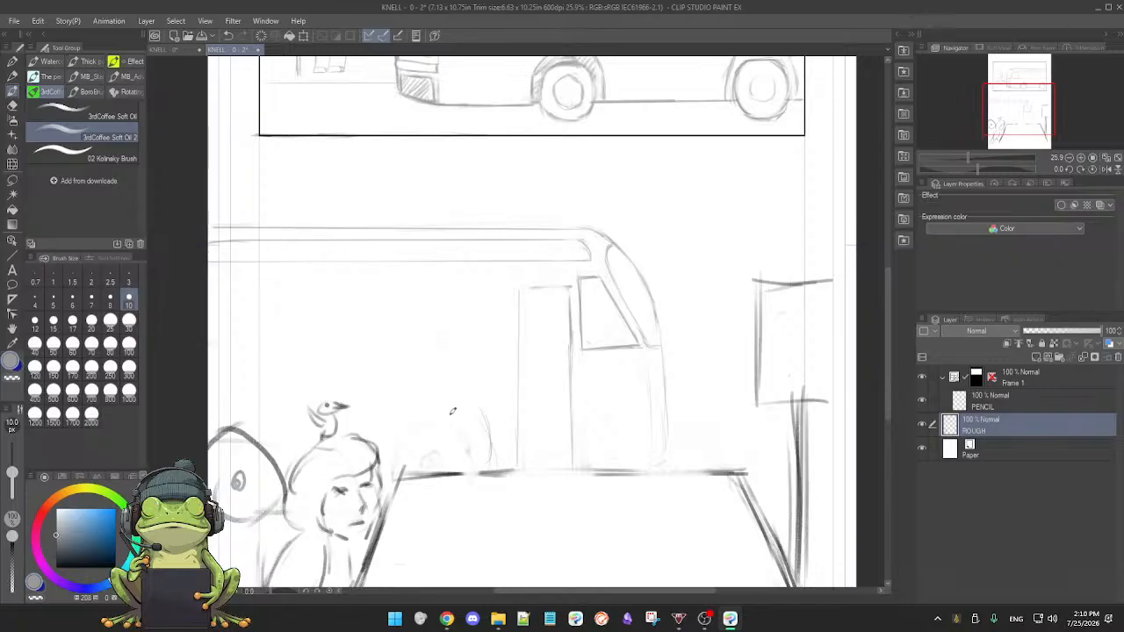
left_click_drag(488, 459, 434, 463)
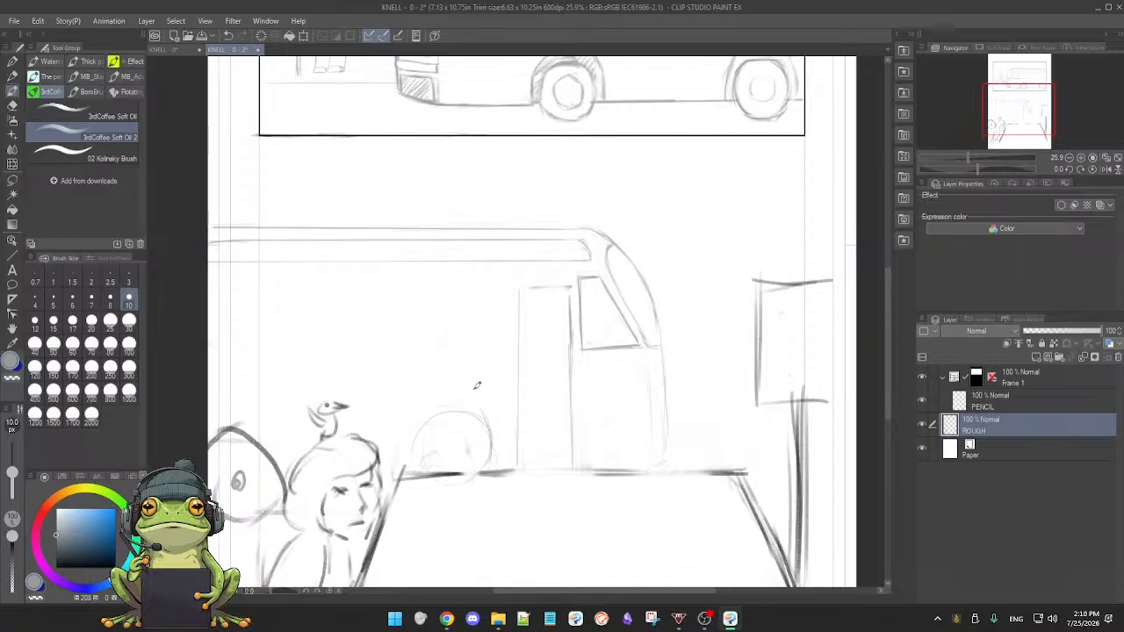
left_click_drag(495, 389, 482, 392)
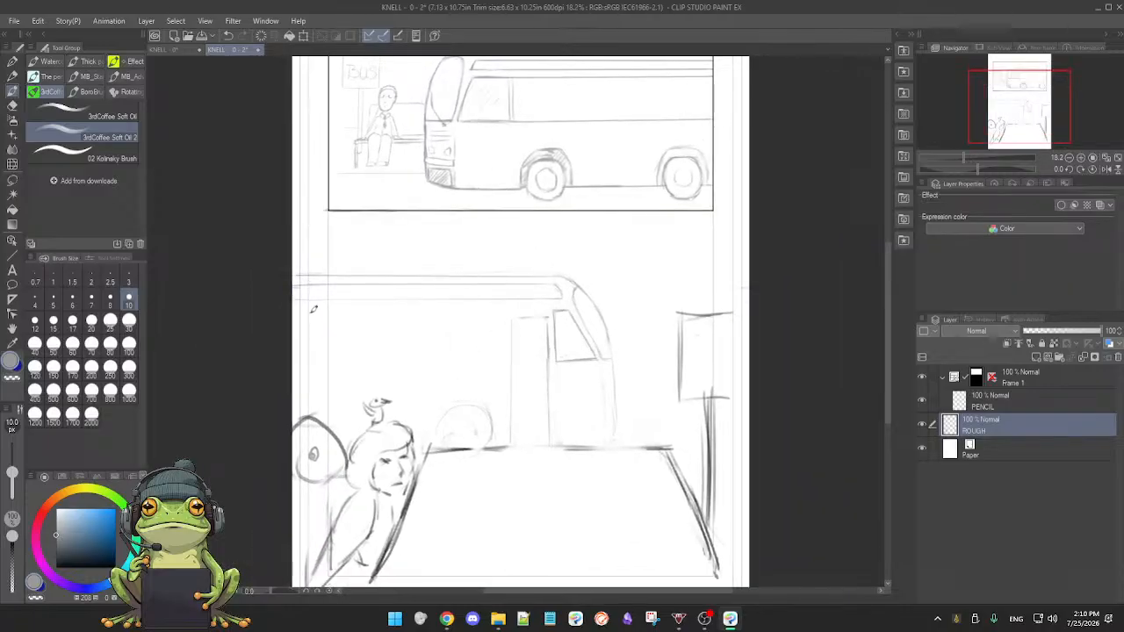
- Draw a straight line below the roof strip as the long side window's upper edge and adjust it to horizontal
left_click_drag(297, 319, 471, 316)
key("ctrl+z")
left_click_drag(302, 319, 497, 313)
left_click_drag(499, 316, 504, 312)
left_click(392, 369)
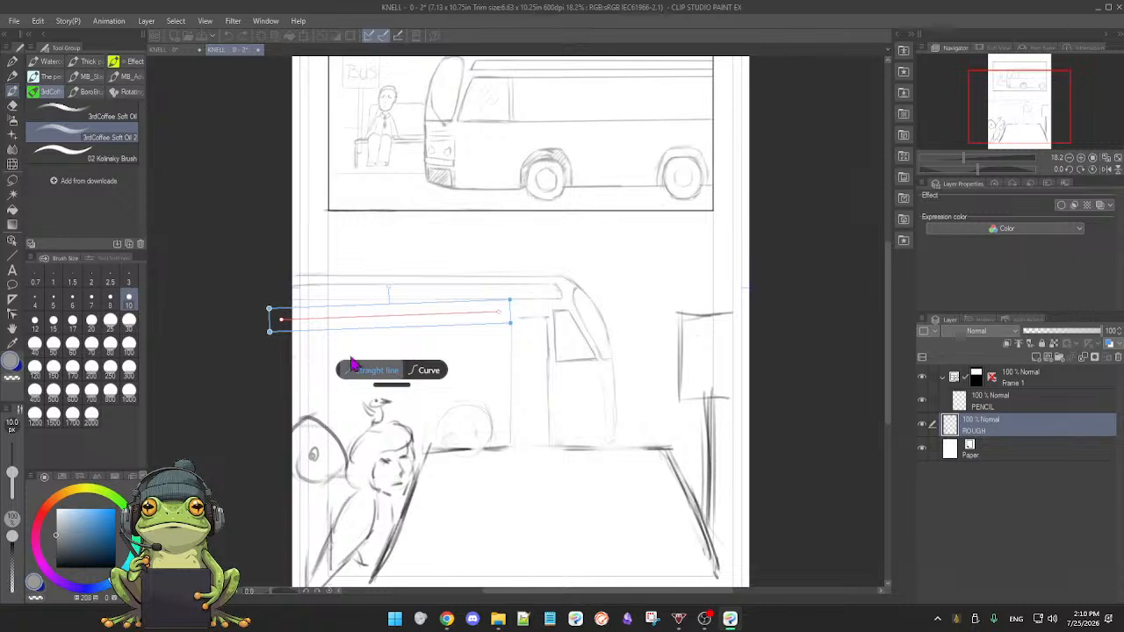
left_click_drag(281, 323, 279, 315)
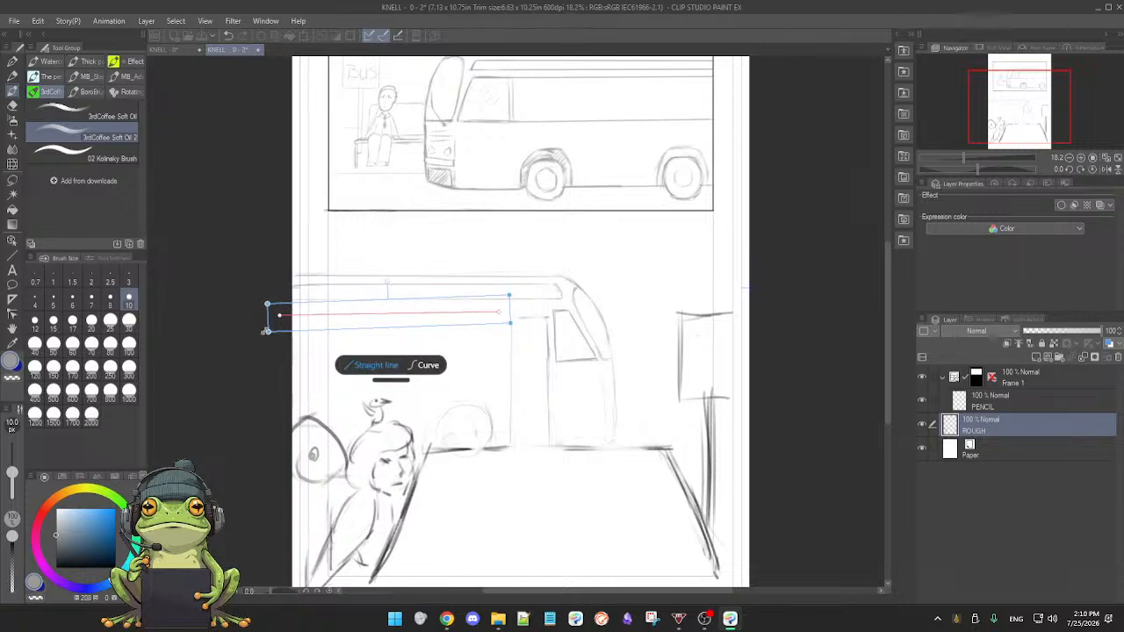
left_click_drag(371, 279, 386, 278)
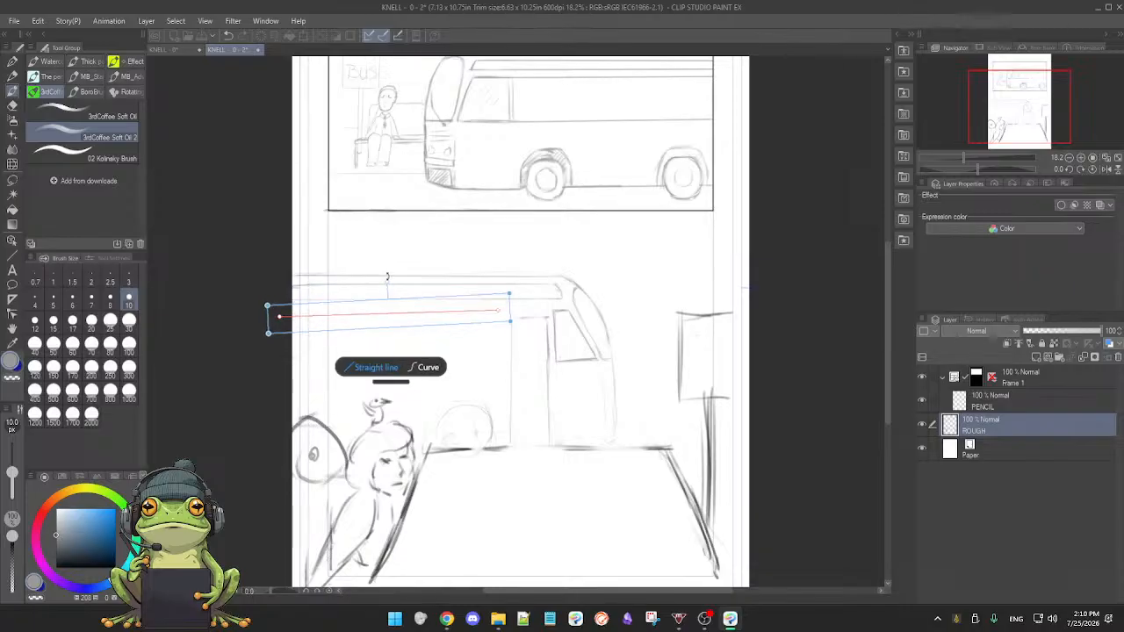
left_click_drag(401, 325, 399, 328)
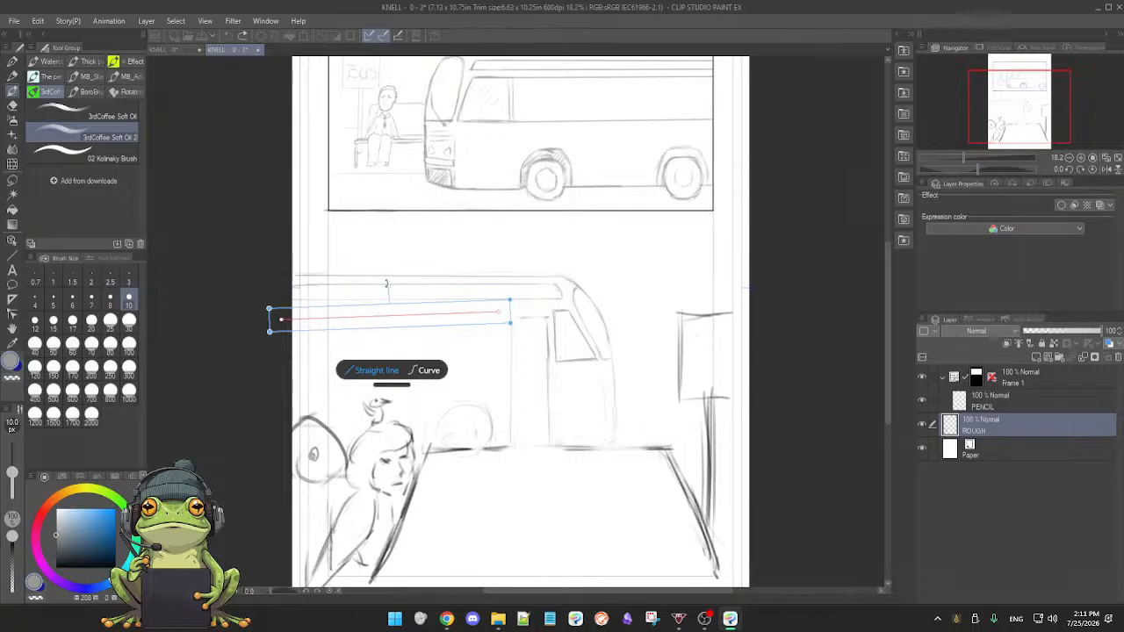
left_click_drag(389, 283, 390, 283)
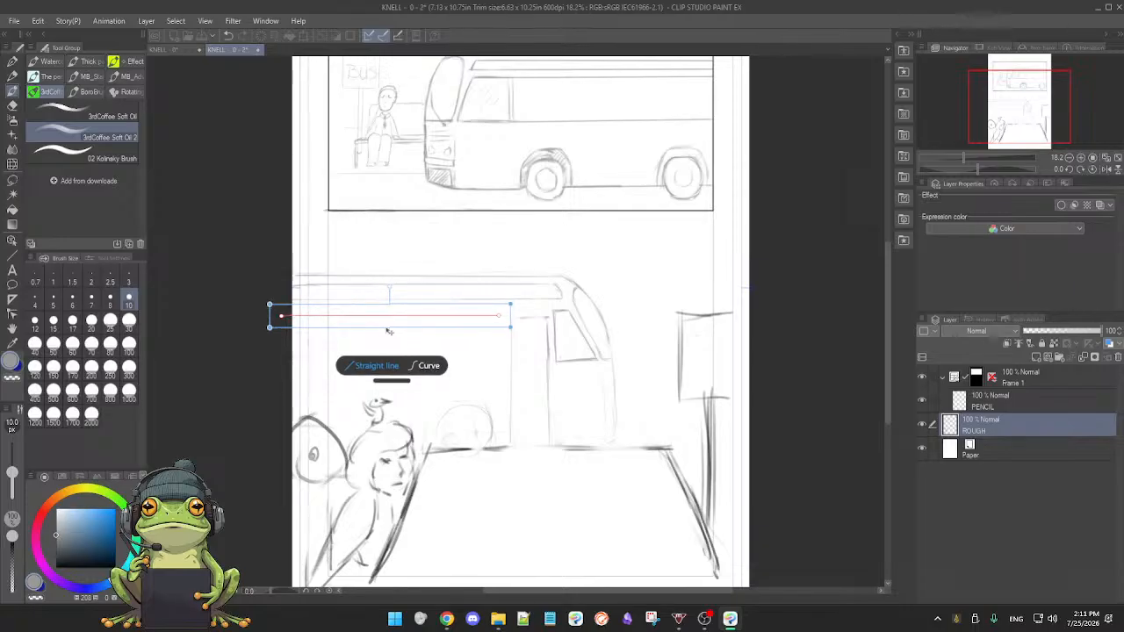
left_click_drag(391, 324, 392, 318)
left_click(352, 326)
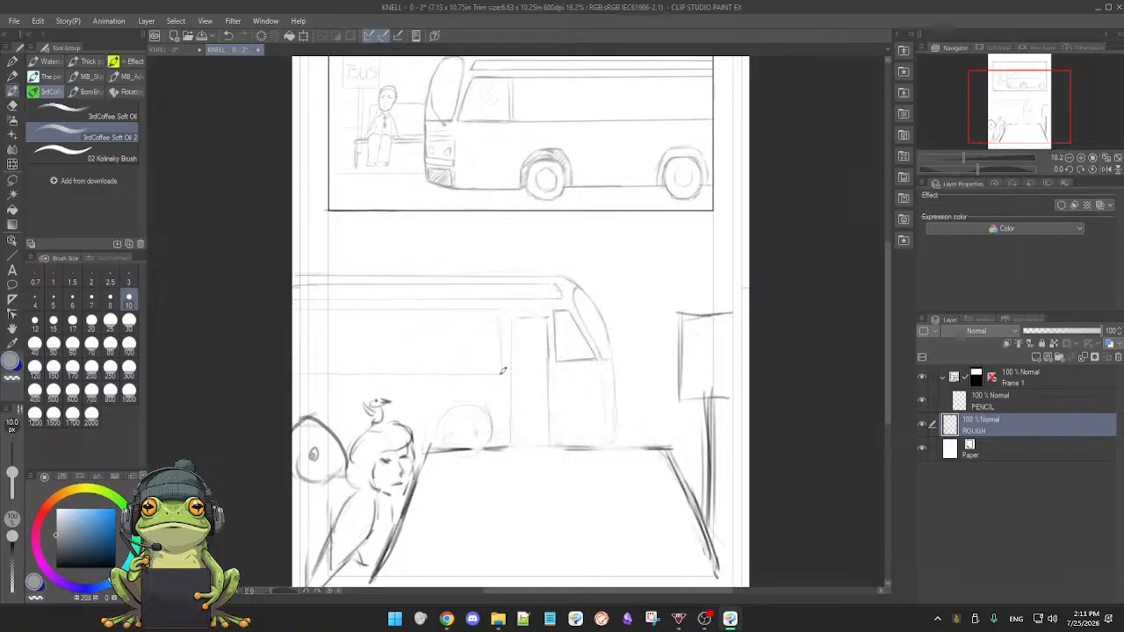
- Draw the long side window's vertical front edge and go over the front side window's lower edge
left_click_drag(502, 368, 500, 368)
left_click_drag(558, 359, 595, 360)
key("e")
key("b")
scroll(586, 376, "up", 3)
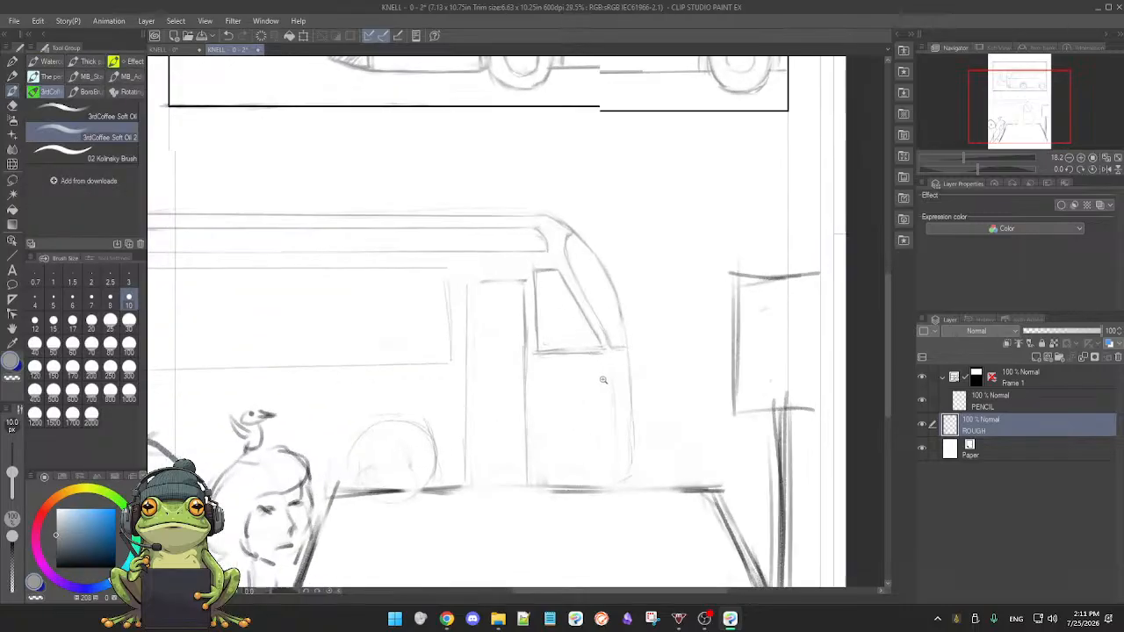
left_click_drag(422, 244, 423, 356)
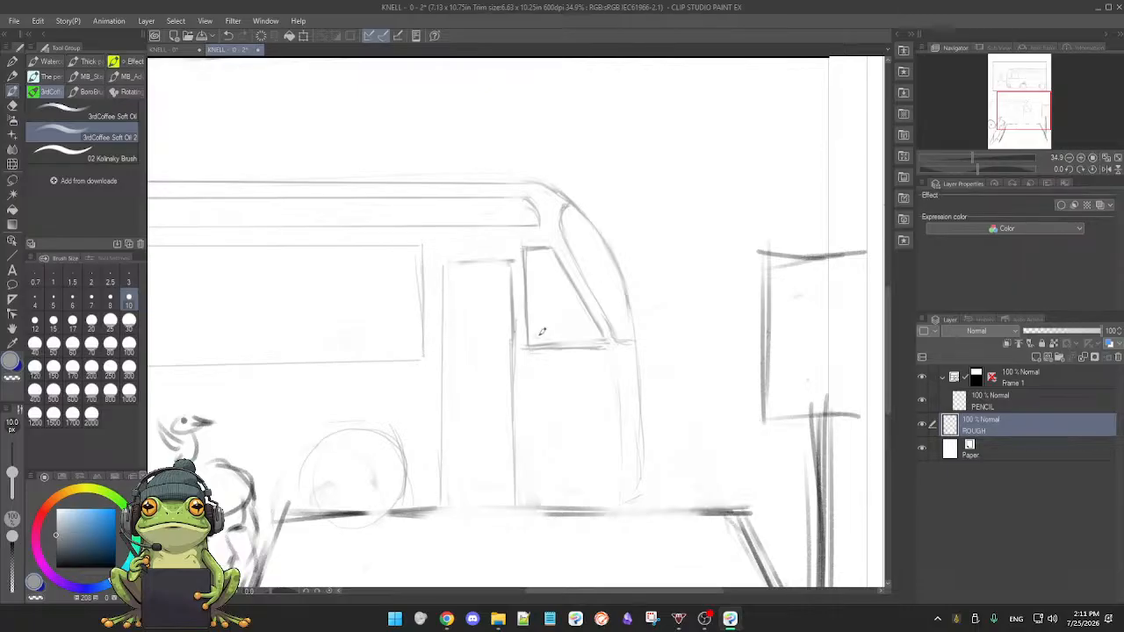
- Soften the front side window's lower edge, redraw it with a size 15 brush, and clean up the door's top edge
key("e")
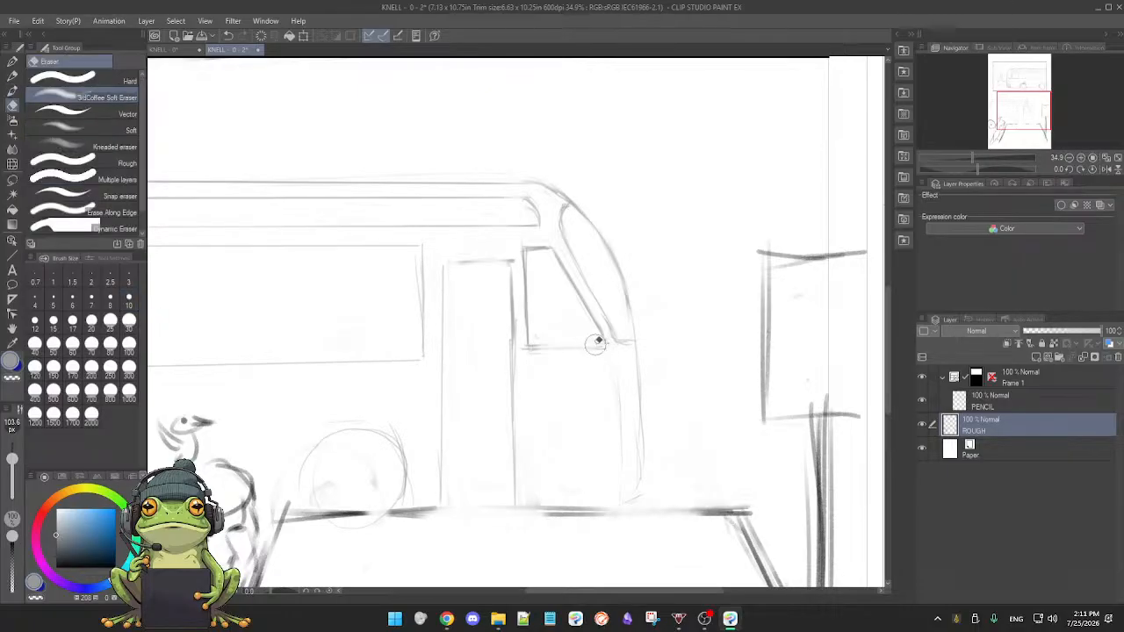
key("b")
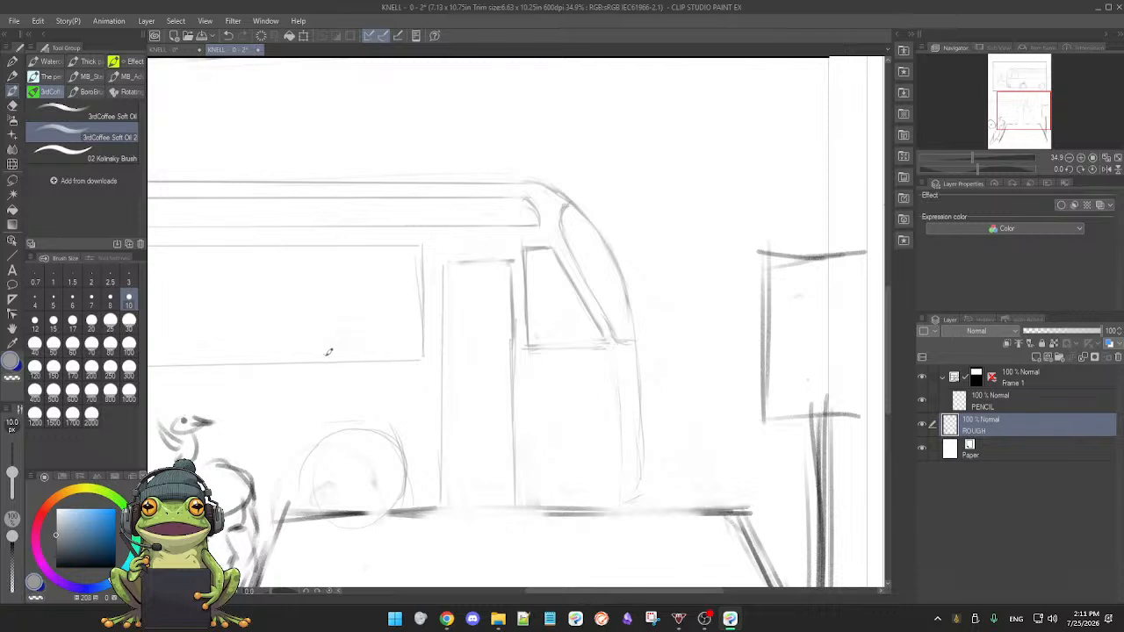
left_click(54, 321)
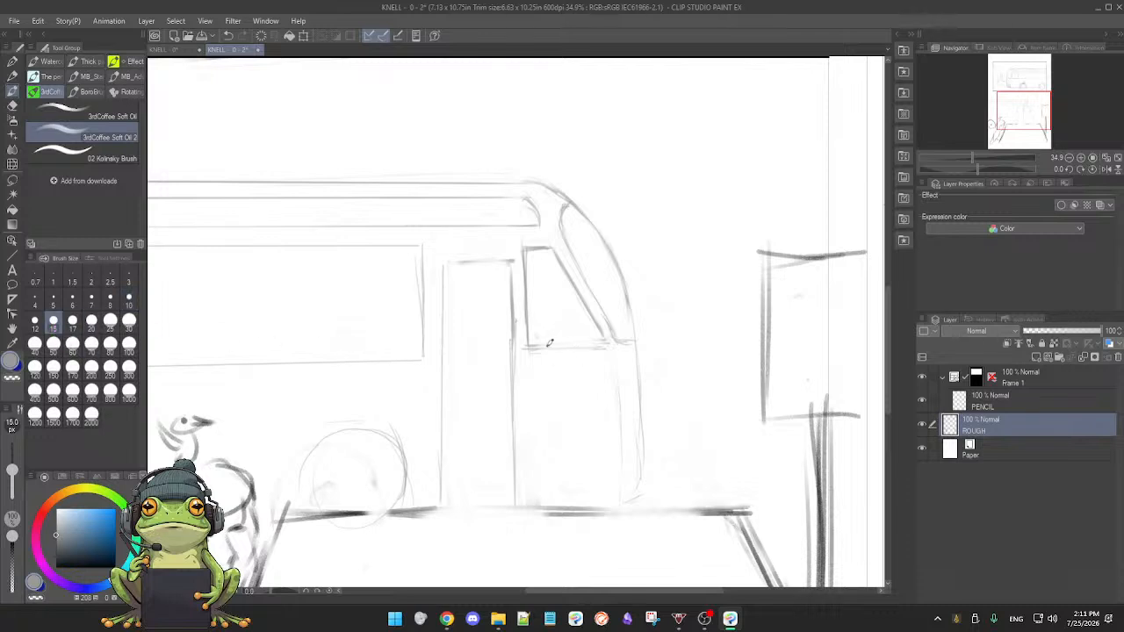
left_click_drag(537, 347, 606, 339)
key("e")
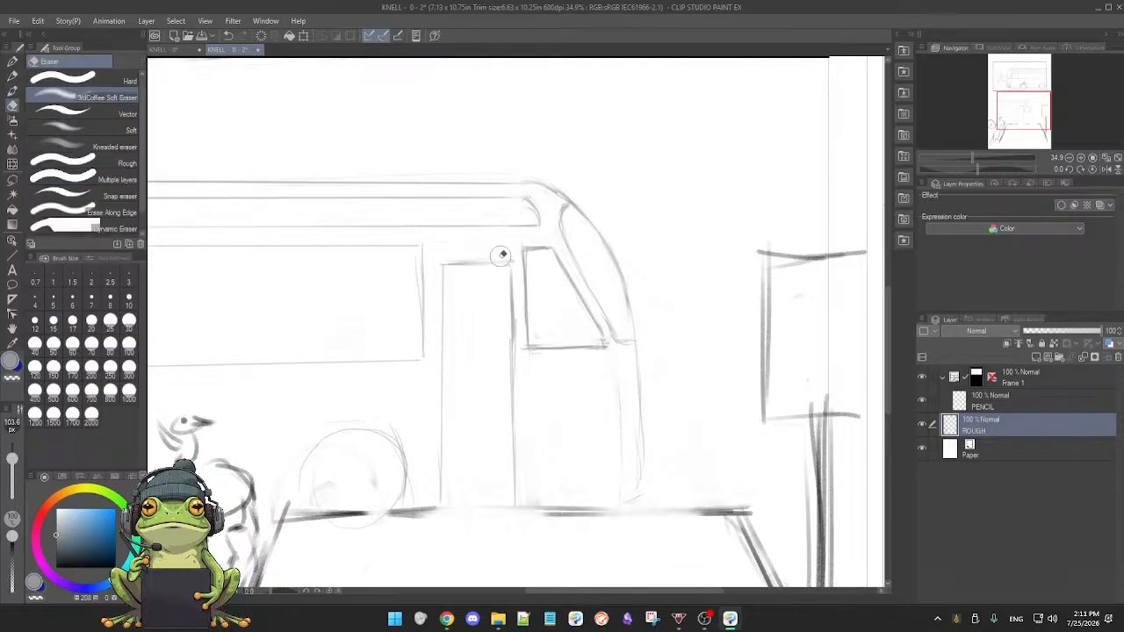
key("b")
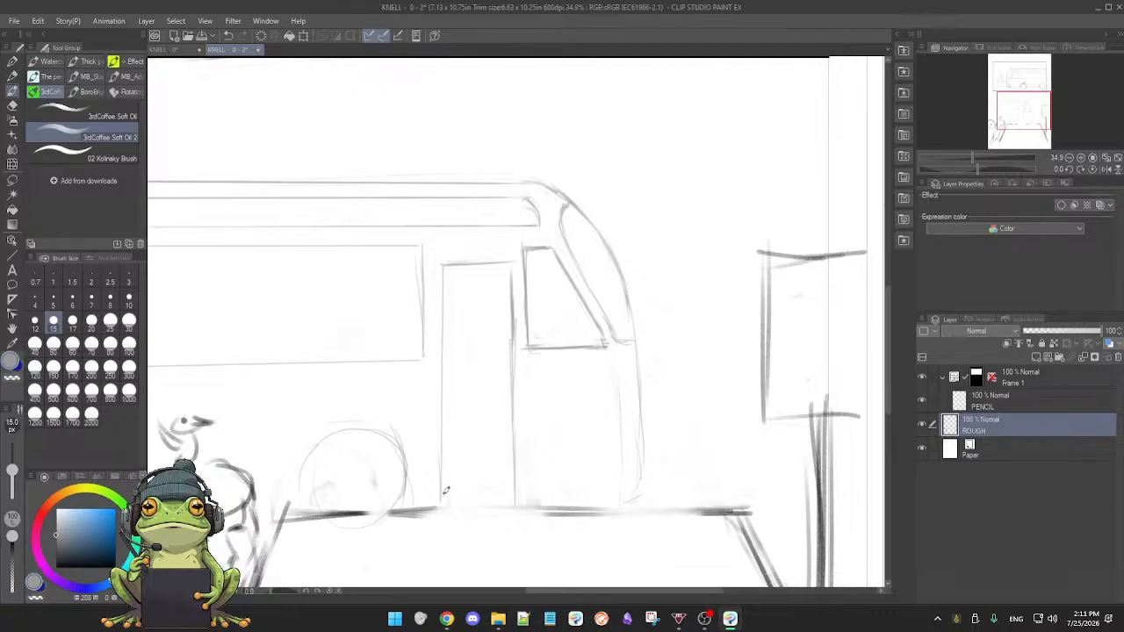
- Clean up the bus's round wheel and redraw it with a wheel arch, tyre sides and an inner hub circle
left_click_drag(317, 463, 320, 505)
mouse_move(331, 439)
left_mouse_down()
mouse_move(317, 473)
mouse_move(332, 432)
mouse_move(386, 427)
left_mouse_up()
key("e")
mouse_move(410, 432)
left_mouse_down()
mouse_move(419, 488)
mouse_move(417, 469)
mouse_move(396, 504)
left_mouse_up()
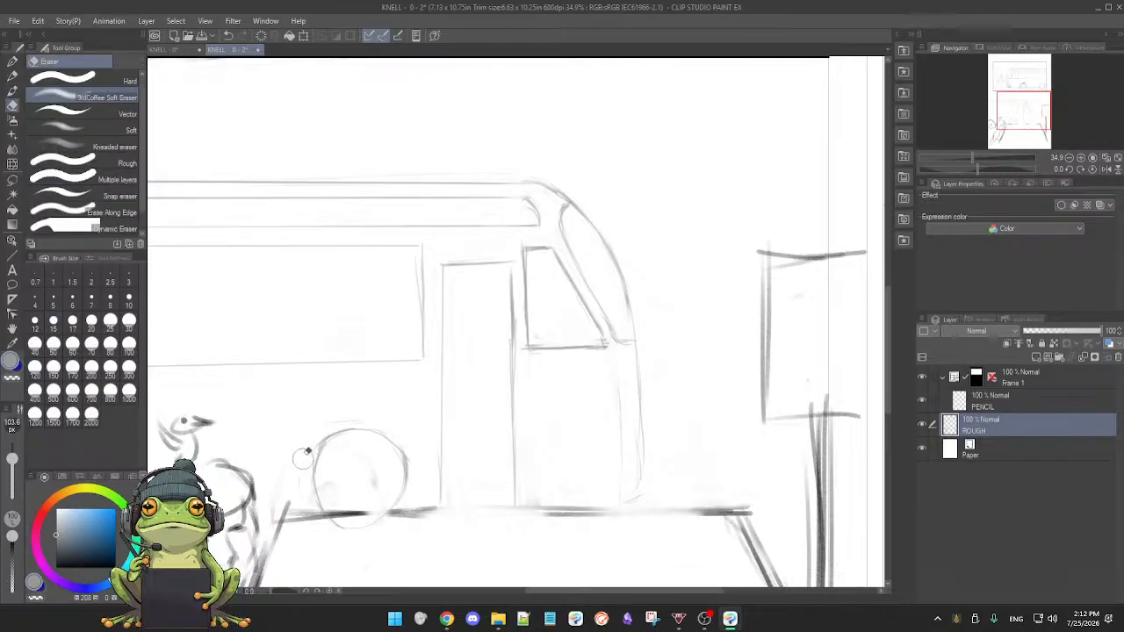
mouse_move(368, 410)
left_mouse_down()
mouse_move(324, 458)
mouse_move(346, 457)
mouse_move(365, 482)
mouse_move(351, 493)
mouse_move(360, 502)
mouse_move(320, 525)
mouse_move(383, 527)
mouse_move(300, 525)
mouse_move(410, 525)
mouse_move(363, 519)
mouse_move(433, 510)
mouse_move(329, 520)
mouse_move(350, 489)
mouse_move(323, 483)
mouse_move(390, 495)
mouse_move(411, 482)
mouse_move(398, 494)
mouse_move(395, 472)
mouse_move(402, 509)
left_mouse_up()
key("b")
left_click_drag(408, 459, 403, 506)
left_click_drag(321, 467, 318, 507)
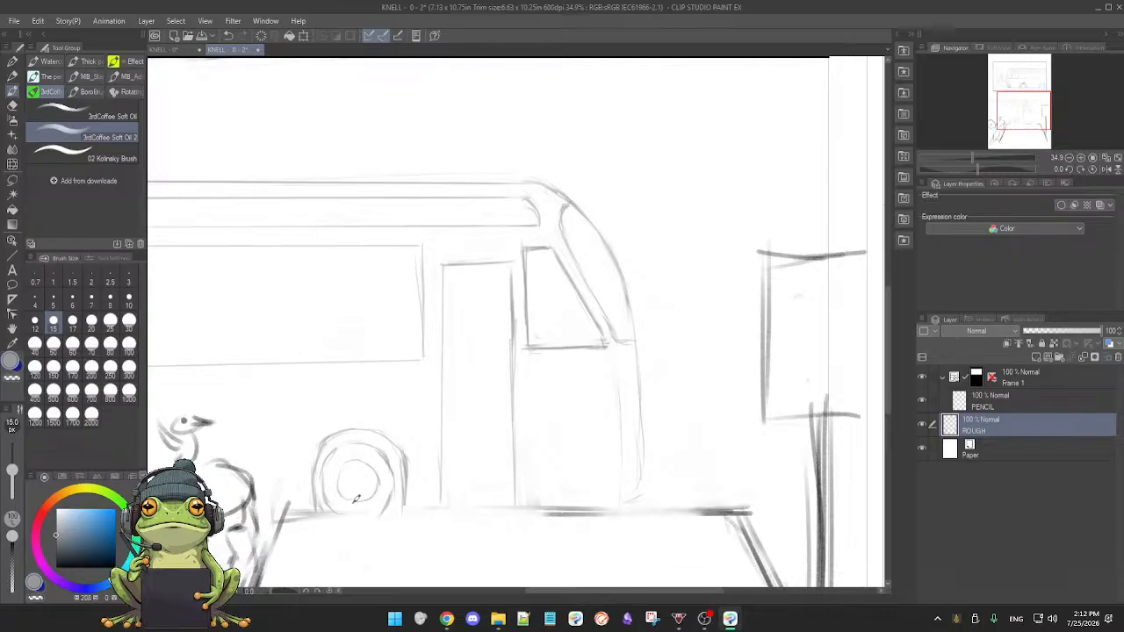
mouse_move(397, 456)
left_mouse_down()
mouse_move(392, 446)
mouse_move(561, 434)
left_mouse_up()
- Erase the rounded shape behind the girl with the Hard eraser, then reselect the 3rdCoffee Soft Eraser
key("e")
mouse_move(280, 443)
left_mouse_down()
mouse_move(309, 426)
mouse_move(296, 445)
mouse_move(329, 458)
mouse_move(330, 496)
mouse_move(318, 466)
mouse_move(288, 471)
mouse_move(254, 478)
left_mouse_up()
left_click(83, 80)
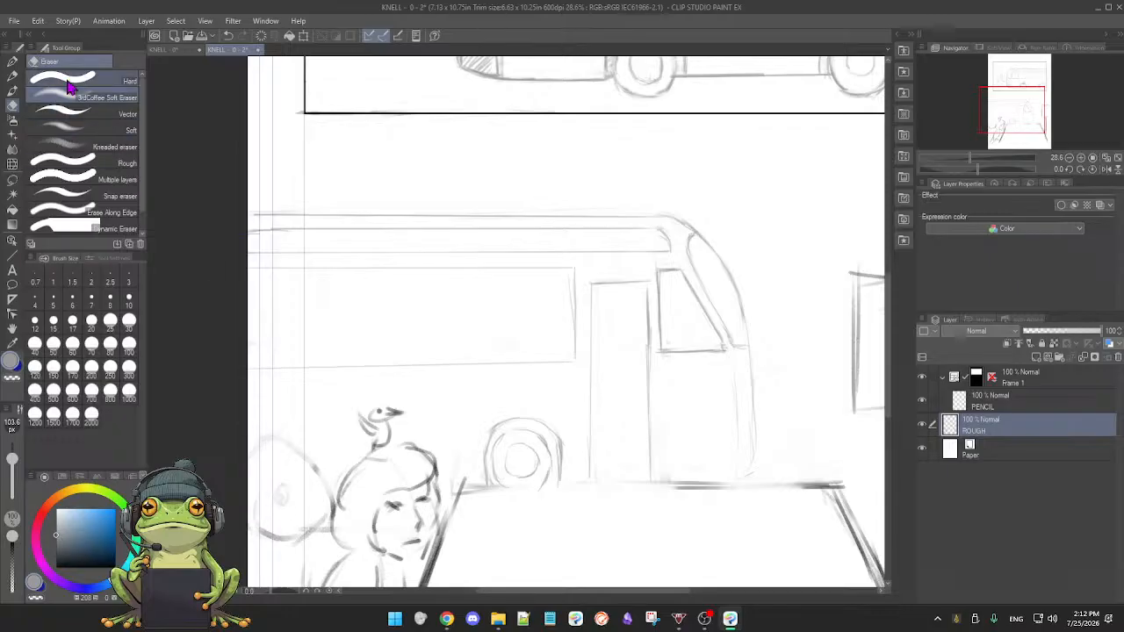
mouse_move(322, 466)
left_mouse_down()
mouse_move(255, 489)
mouse_move(282, 462)
mouse_move(283, 499)
left_mouse_up()
key("b")
key("e")
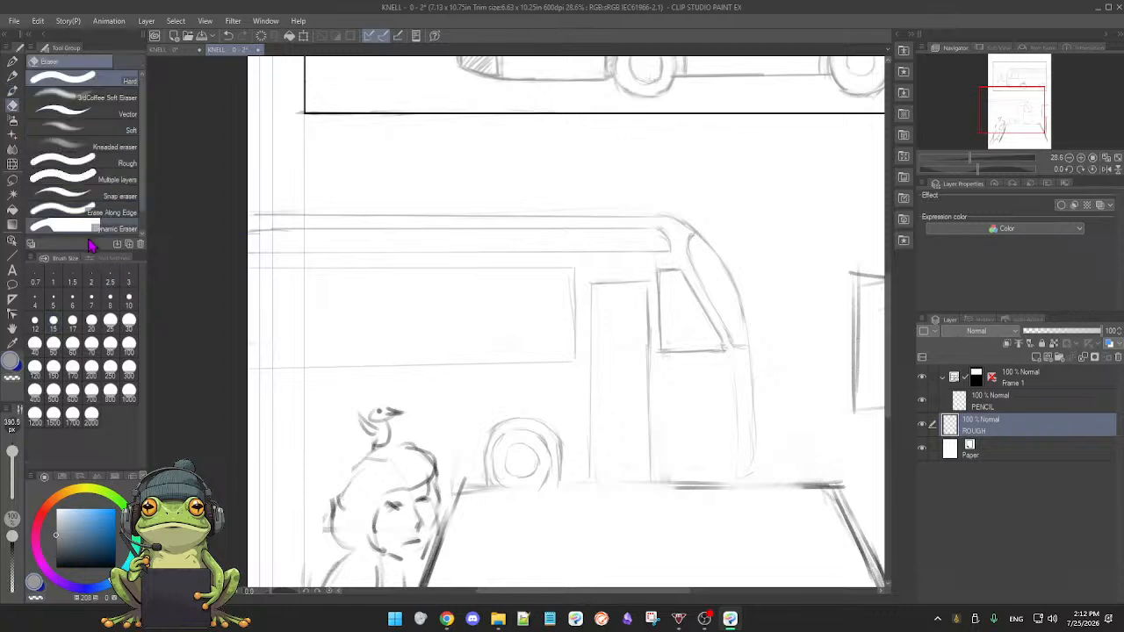
left_click(96, 98)
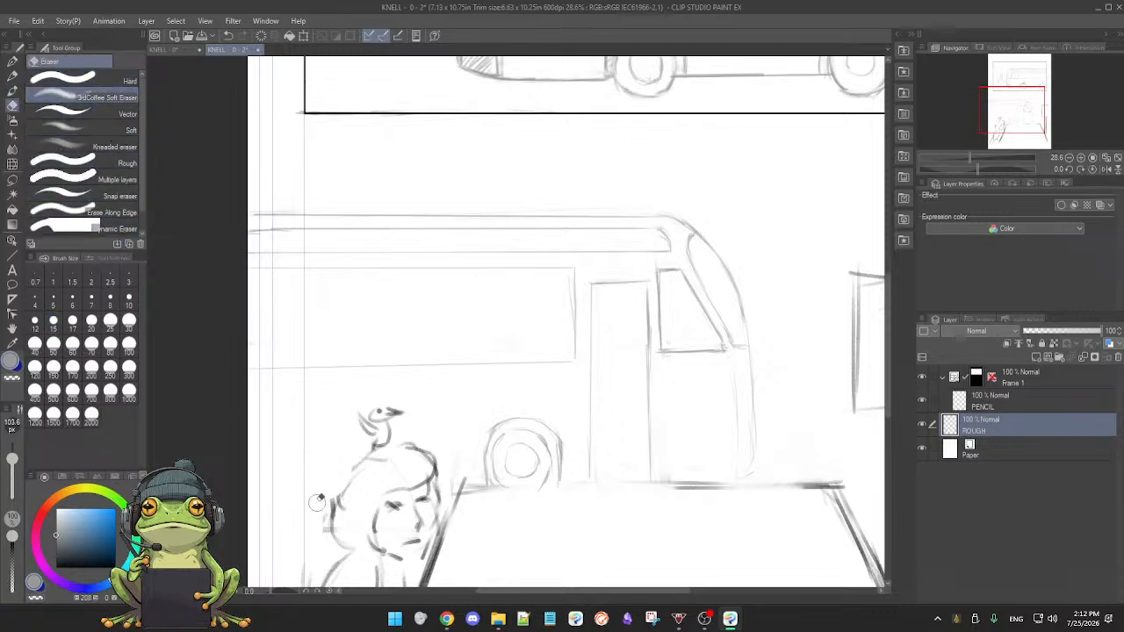
key("b")
- Redraw the long side window's lower edge as a straight line, erase the old one, and add two vertical dividers
scroll(473, 501, "down", 3)
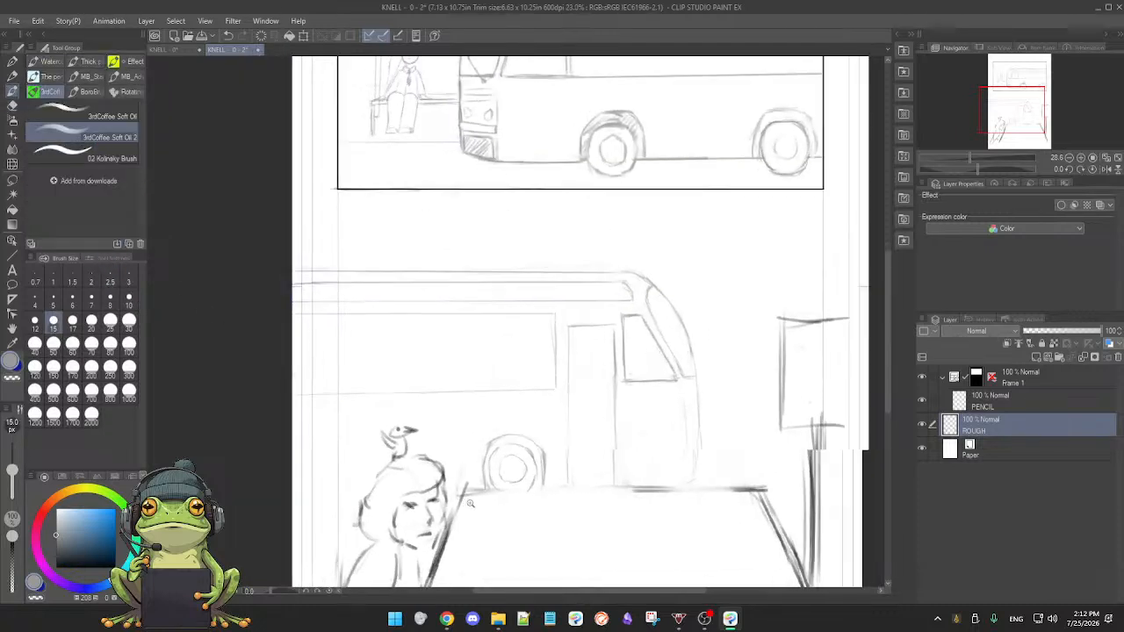
scroll(528, 467, "up", 1)
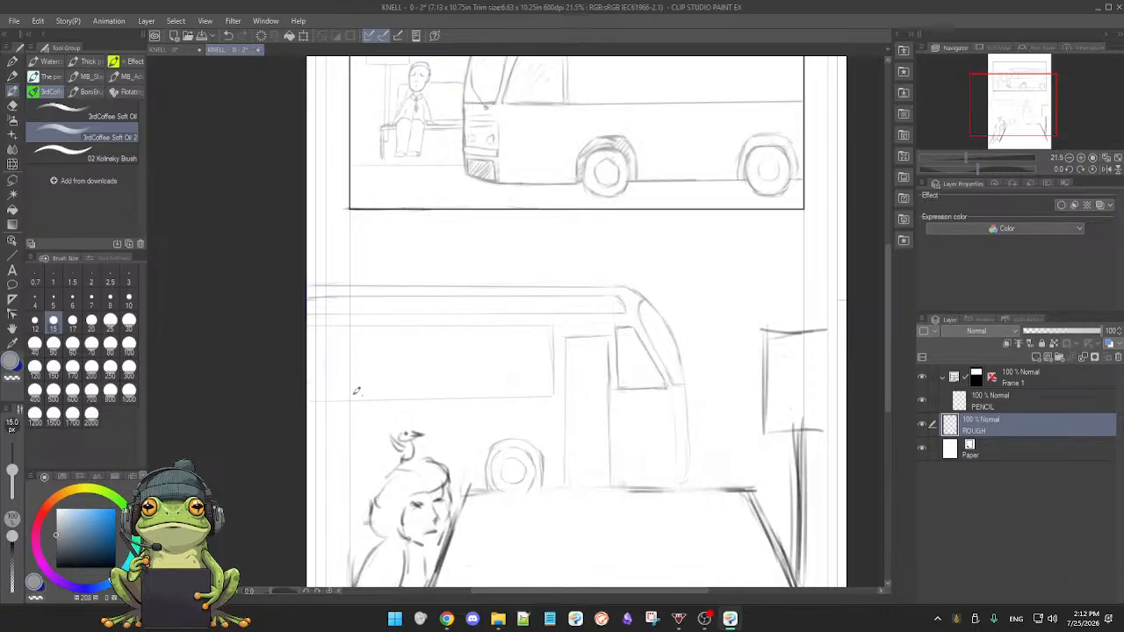
left_click_drag(307, 396, 552, 386)
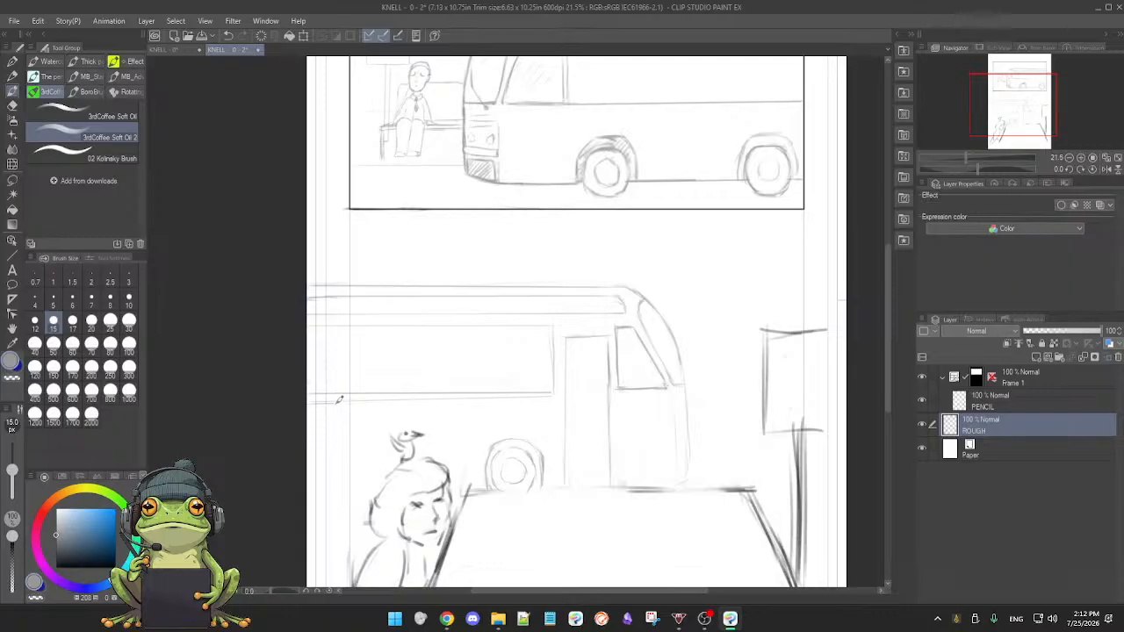
key("e")
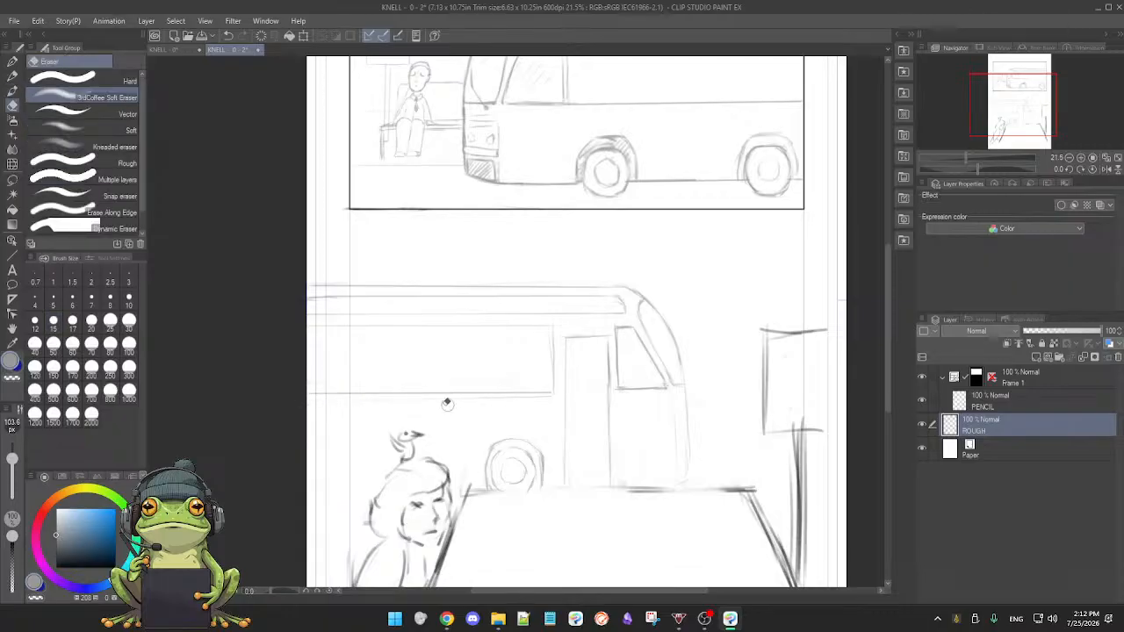
key("b")
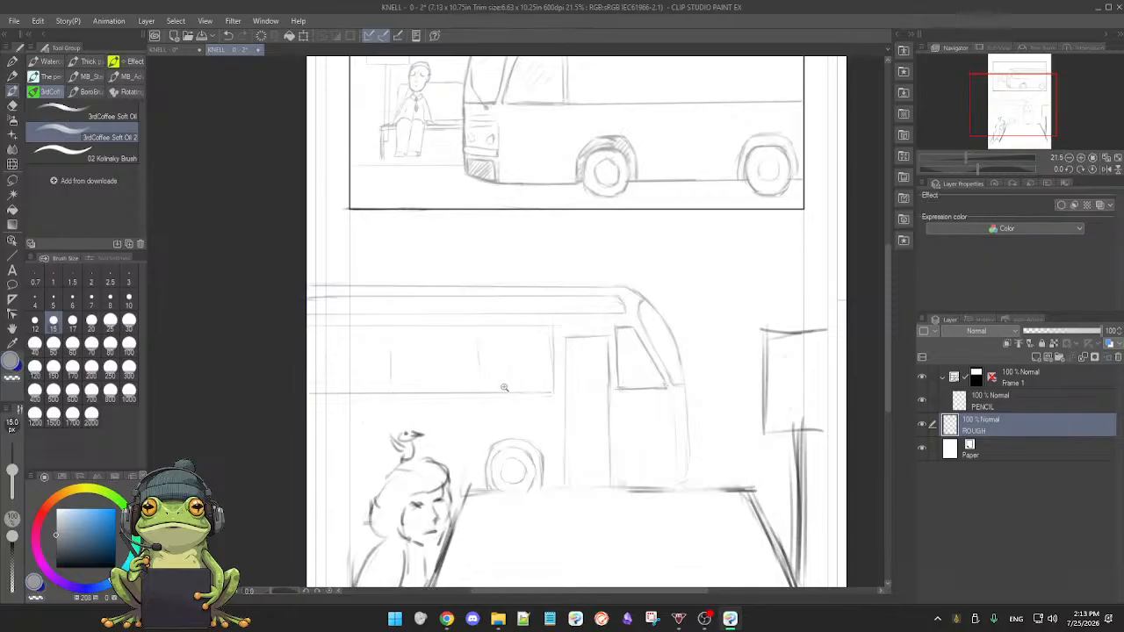
- Sketch a hatched bumper block and a small triangular headlight on the lower front of the panel's bus
scroll(498, 387, "down", 2)
scroll(498, 388, "up", 1)
scroll(562, 425, "up", 3)
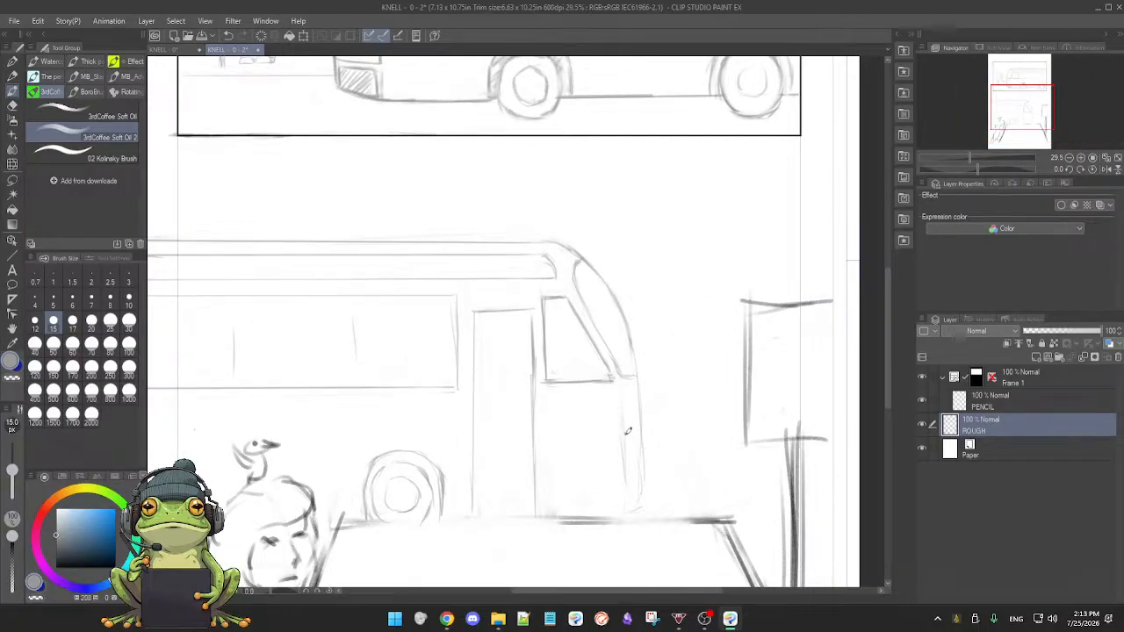
scroll(629, 427, "up", 2)
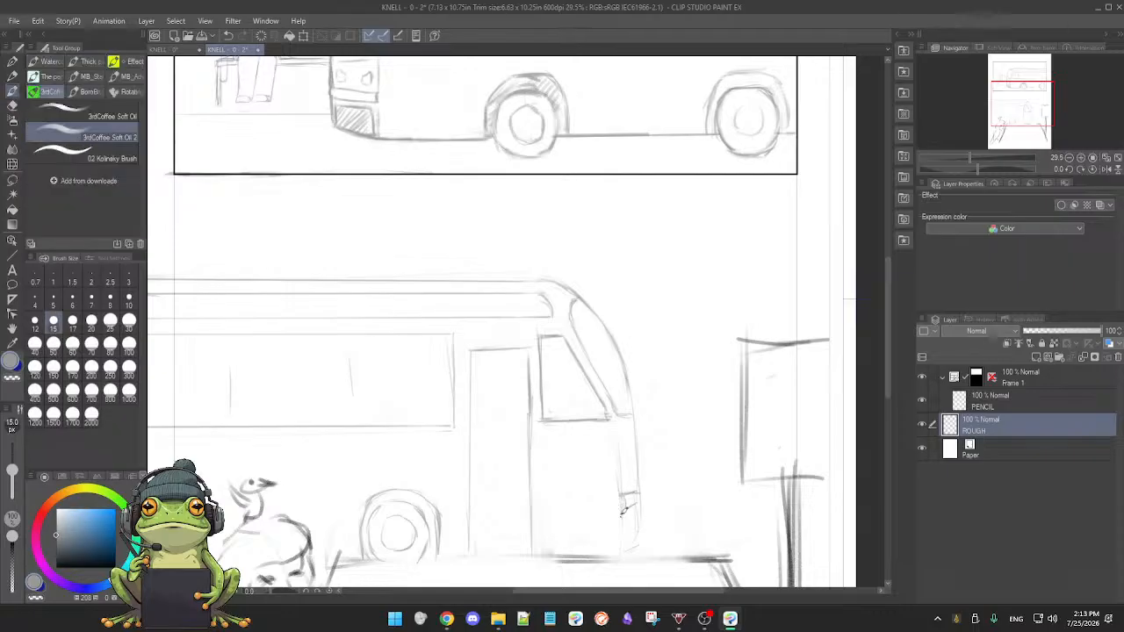
left_click_drag(628, 487, 626, 445)
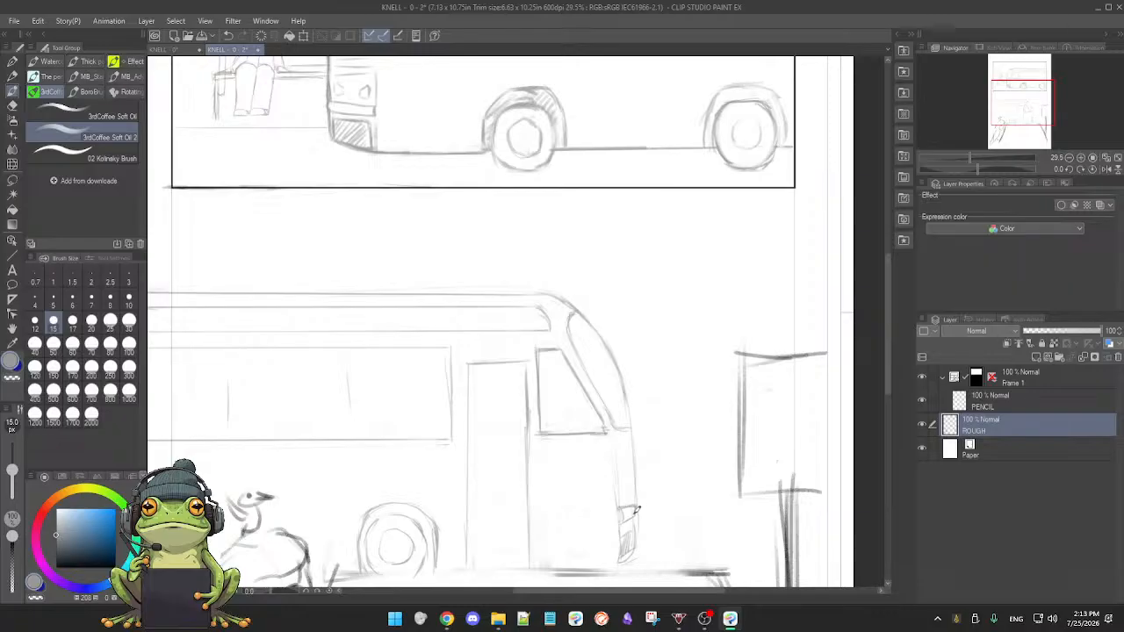
key("e")
key("b")
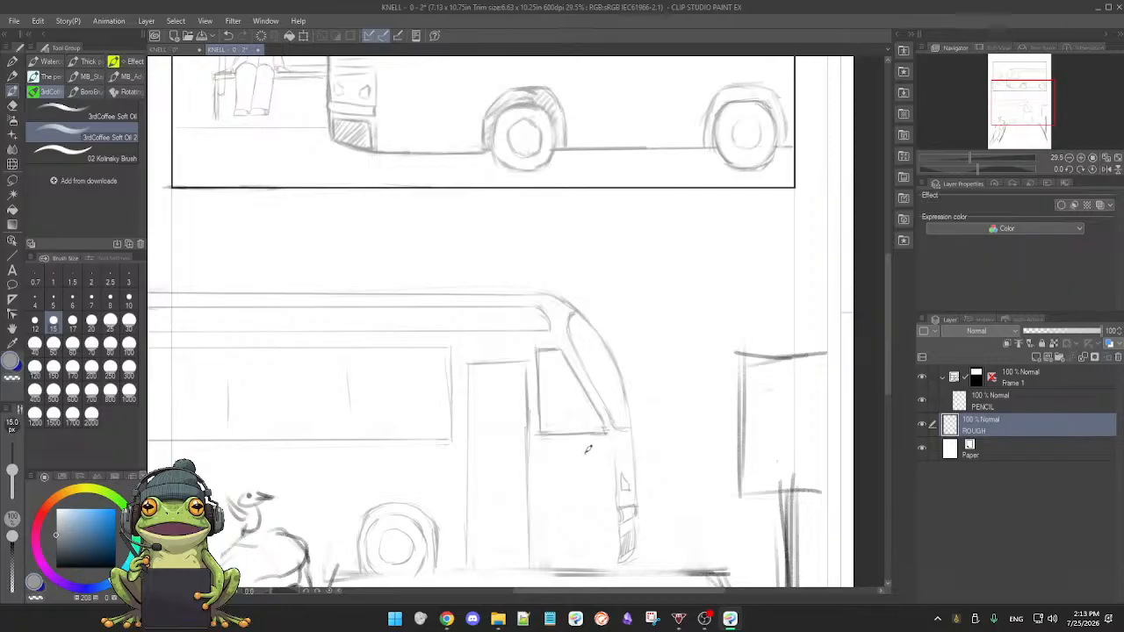
- Add short trim lines above the headlight on the bus's front and tidy them with the eraser
left_click_drag(585, 450, 585, 476)
scroll(585, 476, "down", 2)
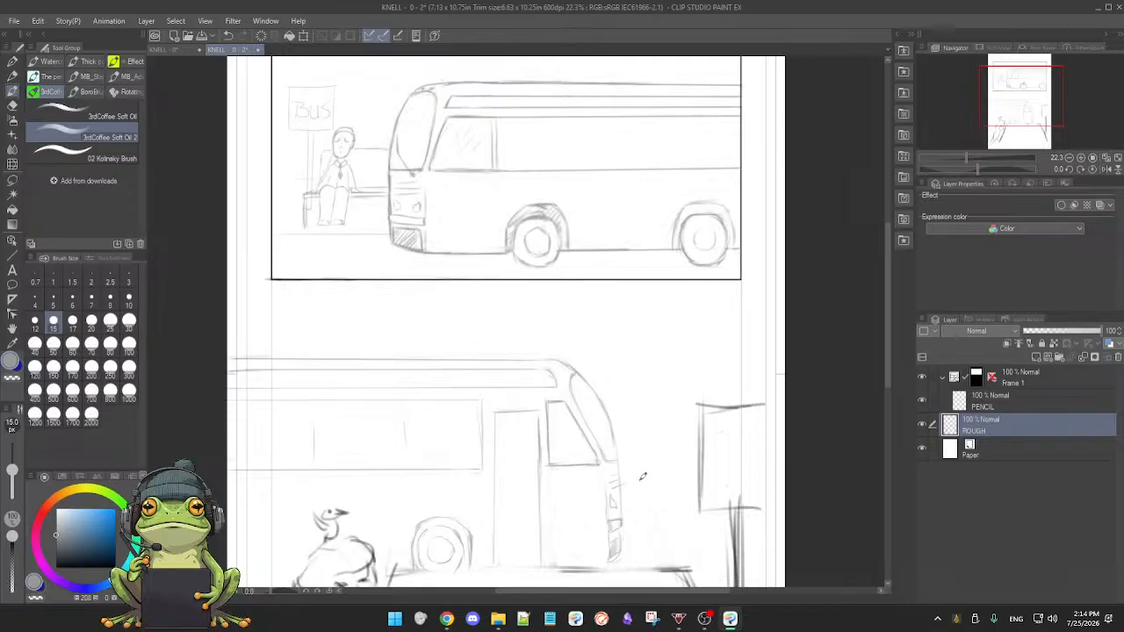
scroll(631, 483, "down", 1)
scroll(631, 483, "down", 1)
key("e")
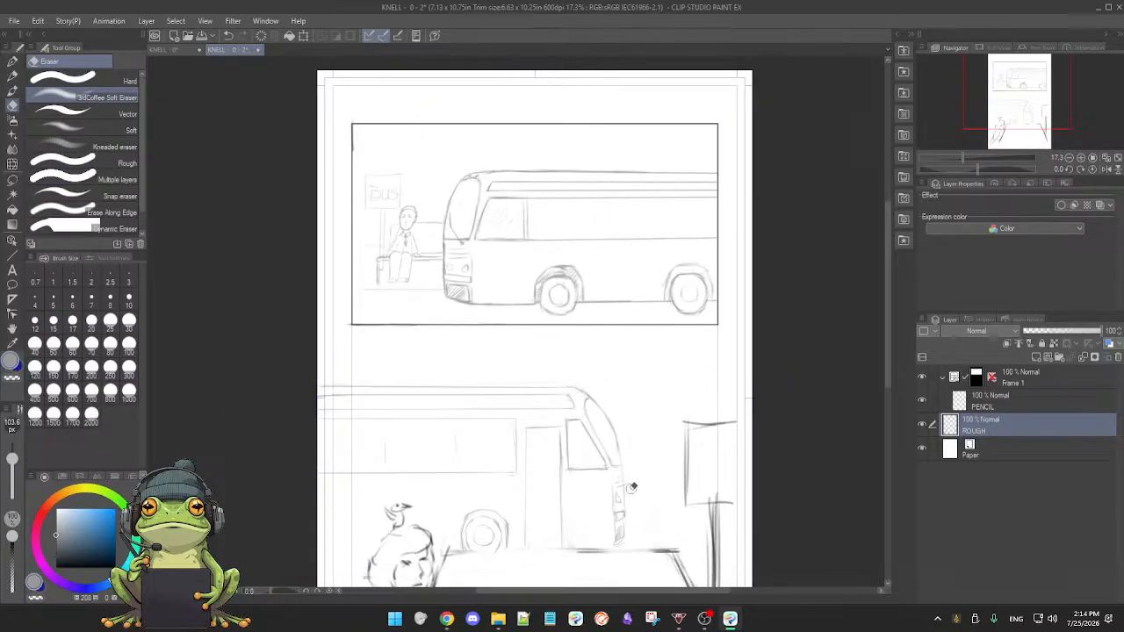
key("b")
- Rotate the canvas to redraw the long ground line beneath the bus, soften part of it, and reset the rotation
scroll(637, 481, "down", 1)
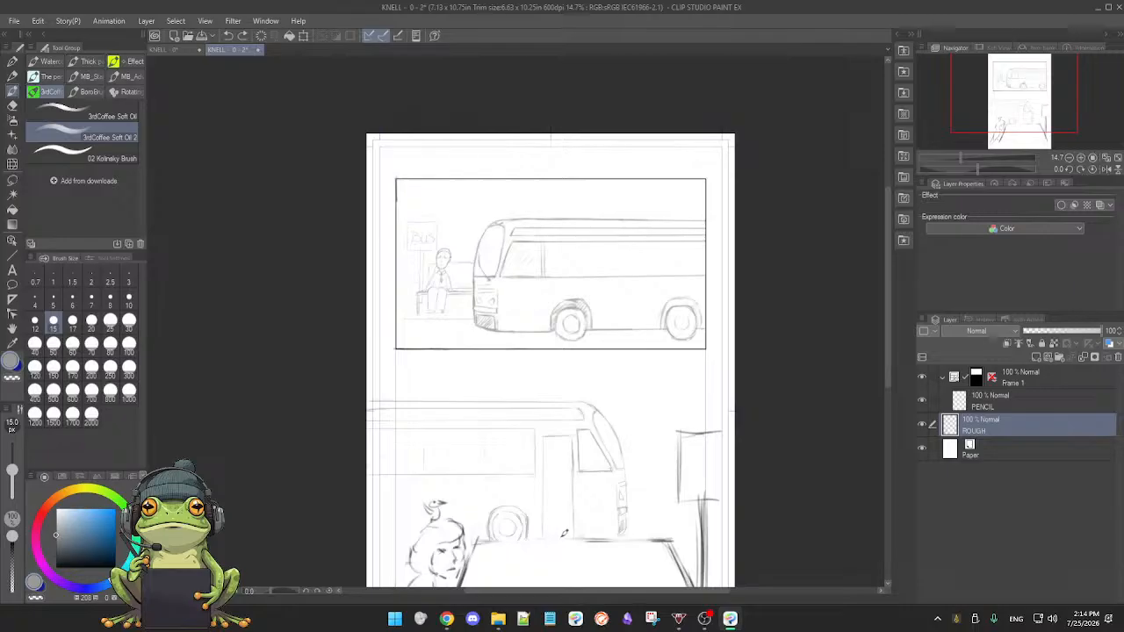
left_click_drag(563, 537, 647, 496)
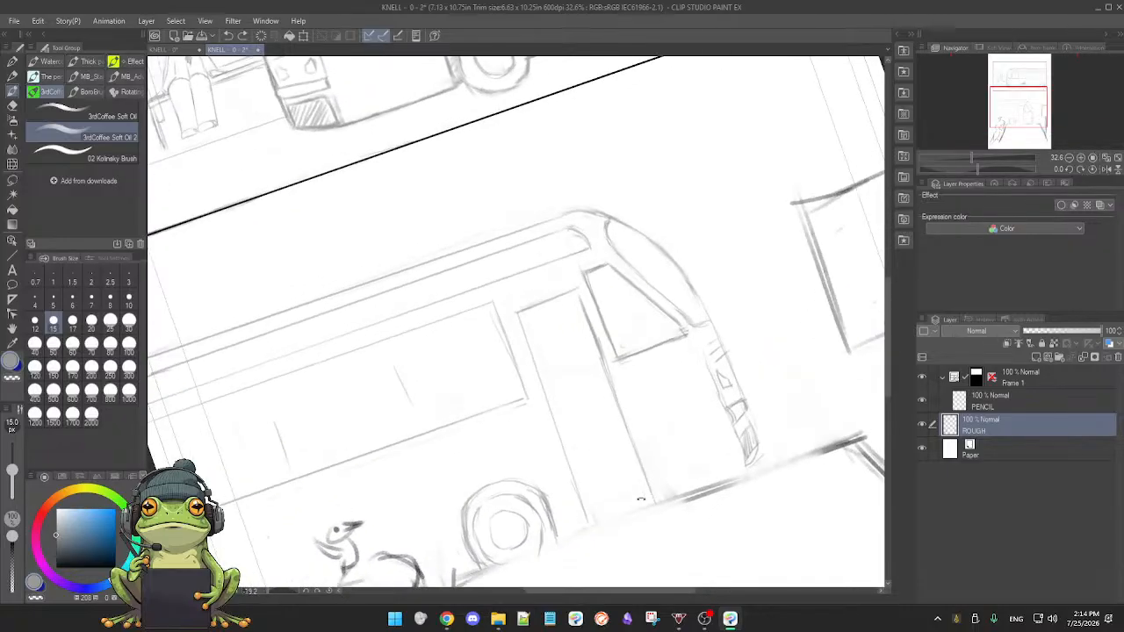
scroll(593, 527, "down", 3)
left_click_drag(471, 470, 666, 397)
left_click_drag(562, 436, 756, 368)
left_click_drag(669, 397, 801, 351)
key("e")
left_click_drag(630, 401, 720, 369)
key("b")
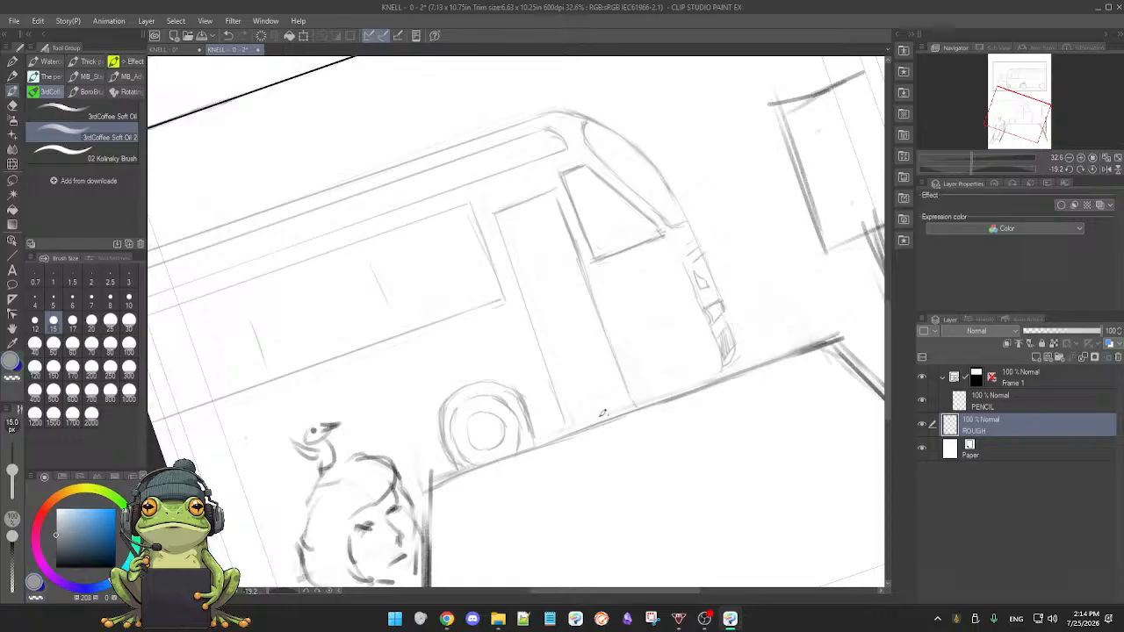
key("ctrl+@")
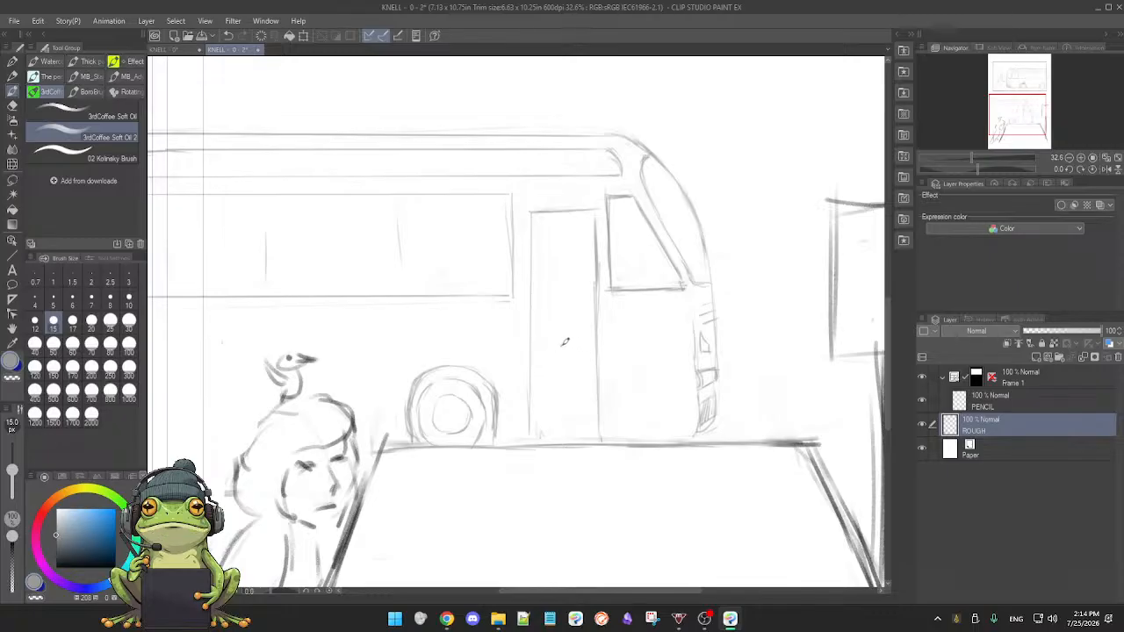
- Try sketching a flight of entry steps inside the lower part of the bus door
mouse_move(555, 342)
left_mouse_down()
mouse_move(595, 339)
mouse_move(590, 360)
left_mouse_up()
left_click_drag(551, 382, 583, 382)
scroll(563, 408, "down", 3)
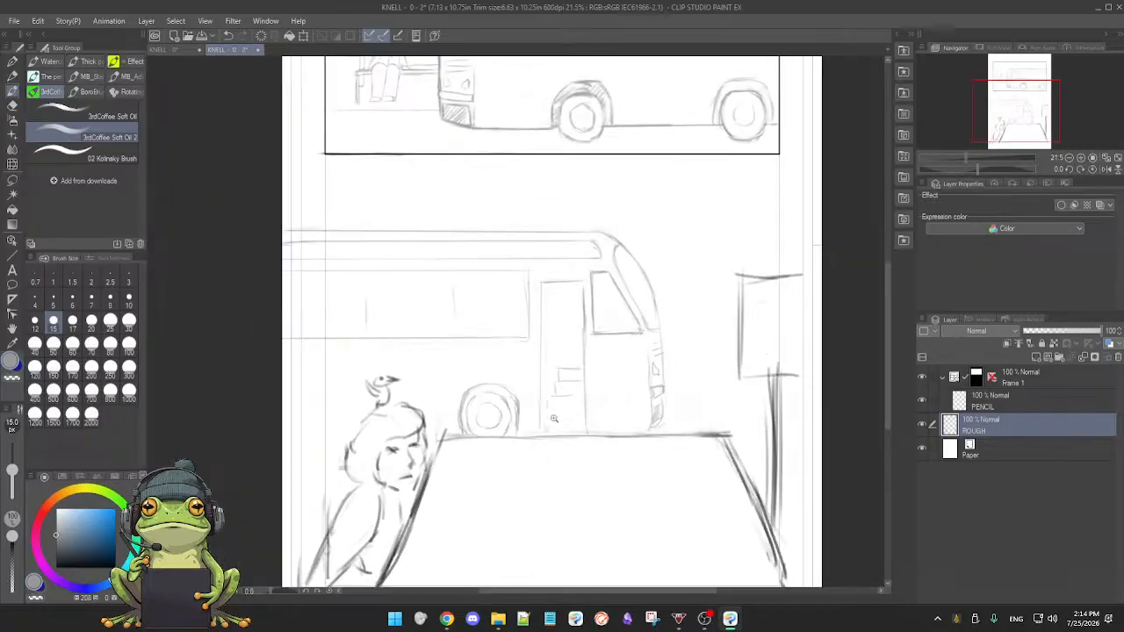
scroll(554, 420, "up", 1)
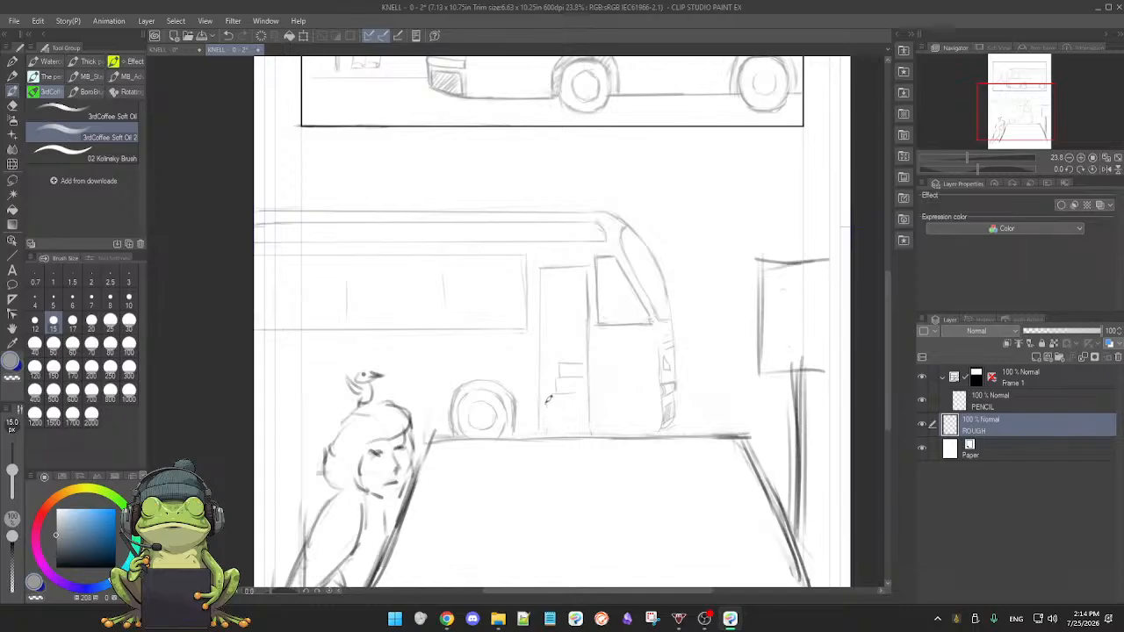
scroll(550, 398, "up", 3)
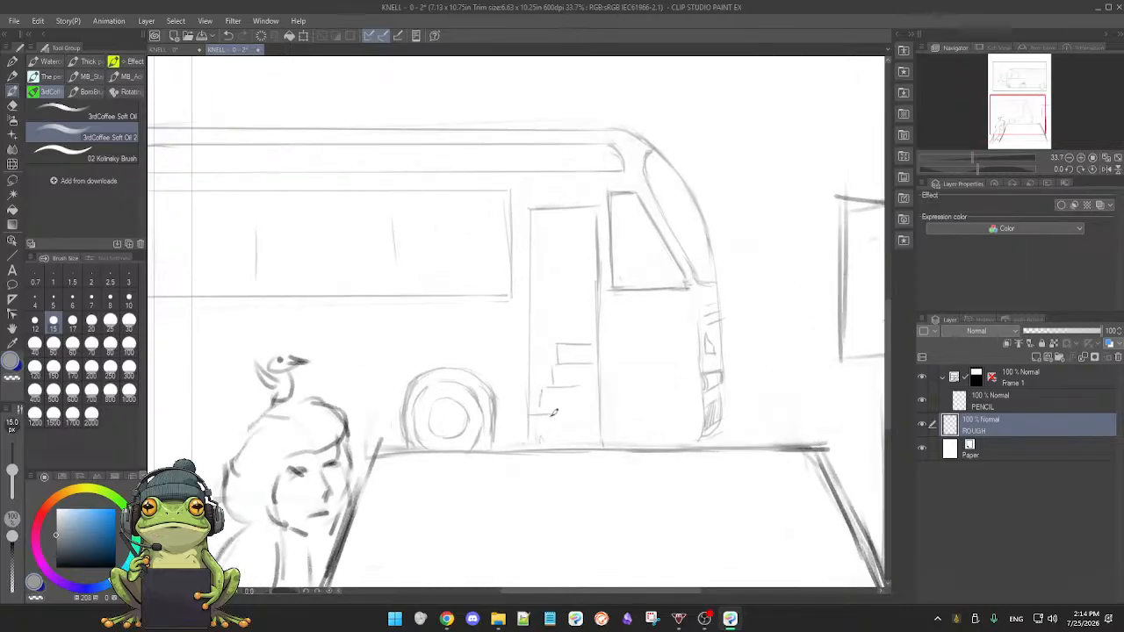
left_click_drag(539, 412, 590, 408)
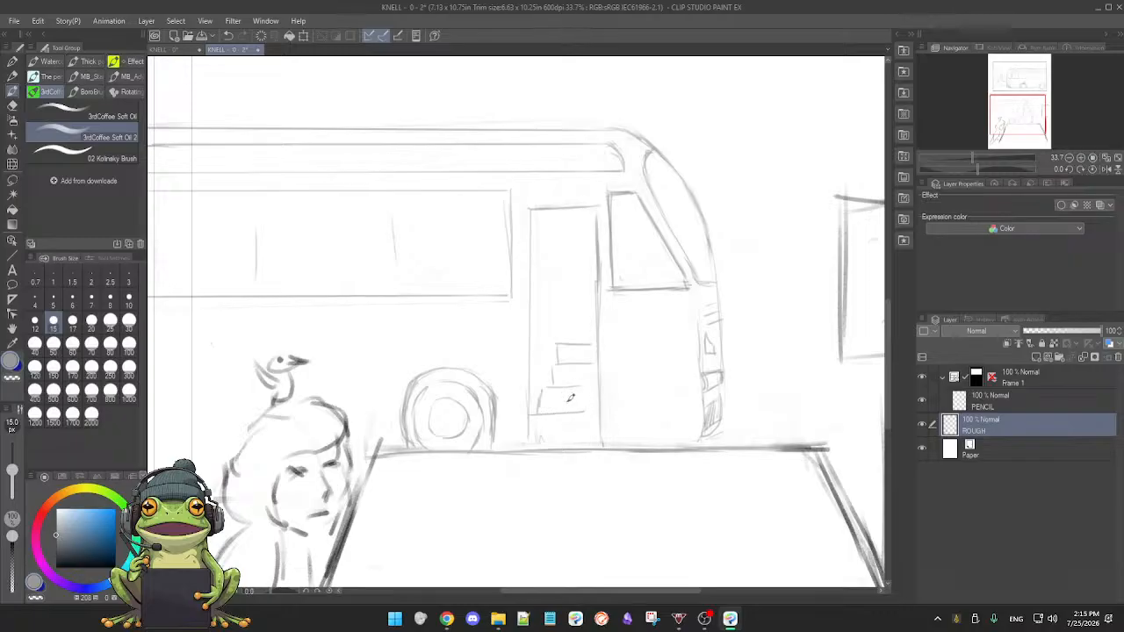
key("ctrl+z")
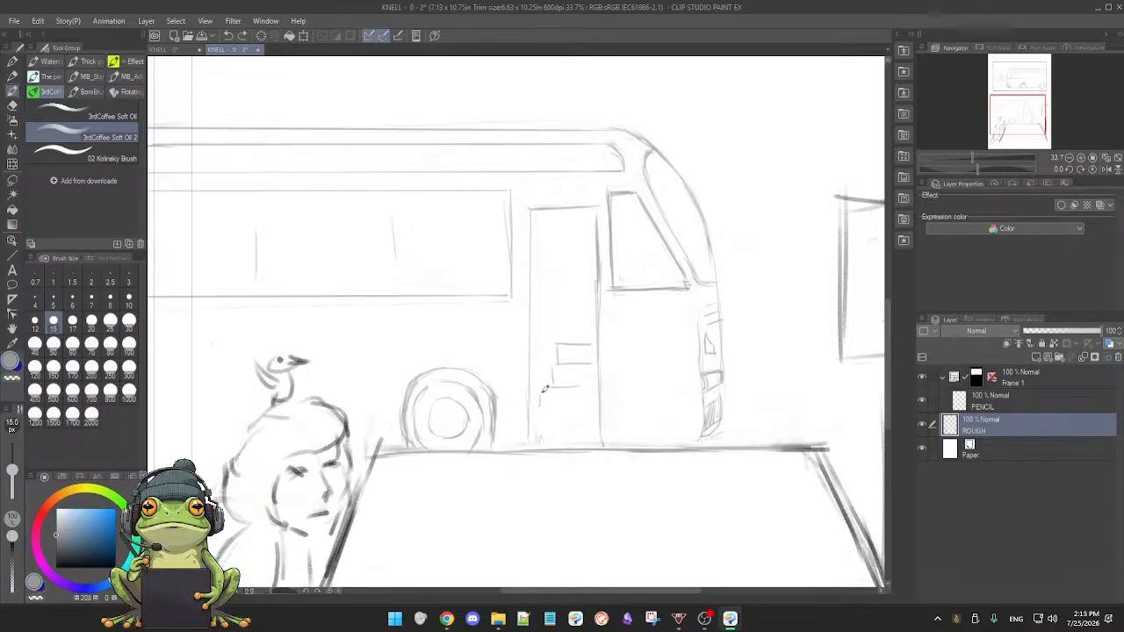
mouse_move(541, 389)
left_mouse_down()
mouse_move(589, 383)
mouse_move(554, 375)
mouse_move(544, 404)
mouse_move(598, 401)
left_mouse_up()
left_click_drag(528, 409, 602, 406)
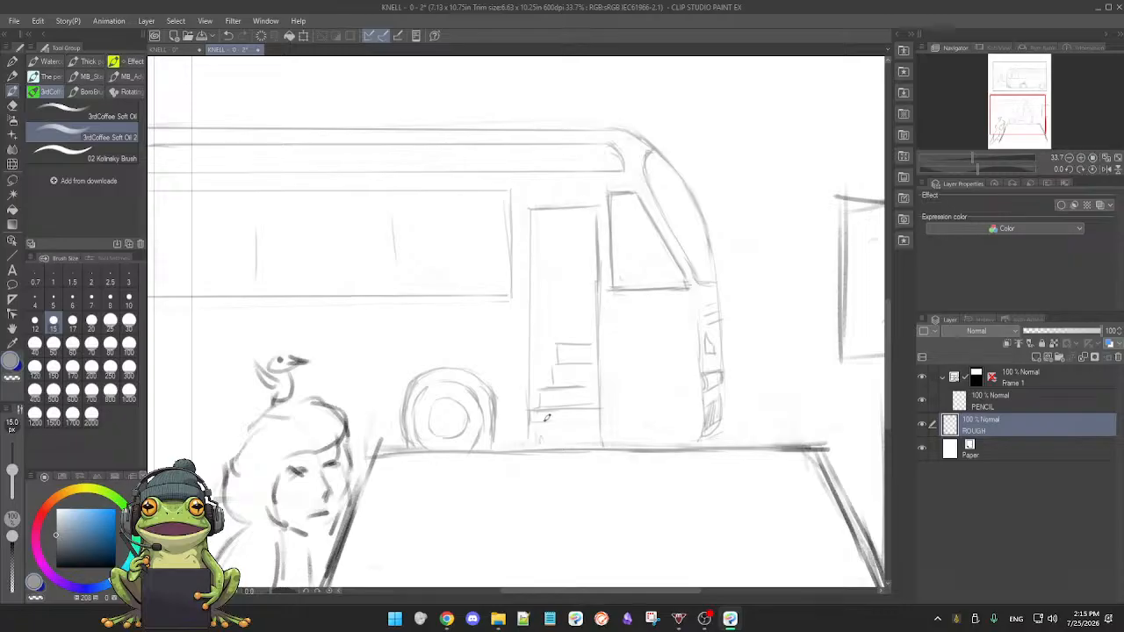
left_click_drag(530, 423, 593, 422)
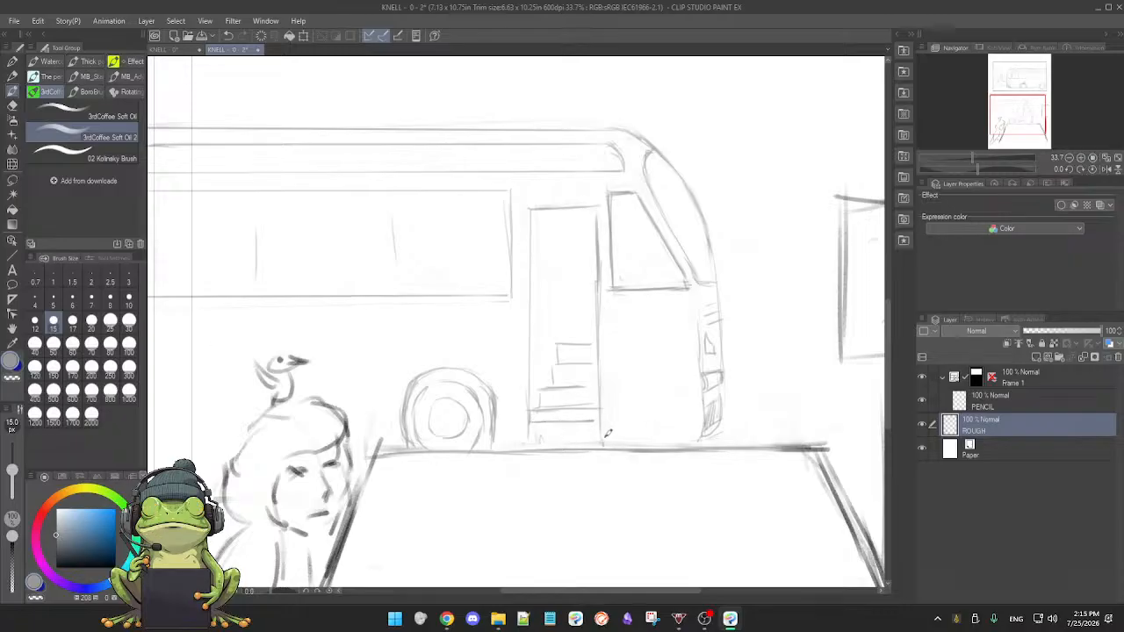
- Undo the last step line and erase the entry steps from the bus door
key("ctrl+z")
key("e")
mouse_move(569, 334)
left_mouse_down()
mouse_move(537, 413)
mouse_move(585, 381)
mouse_move(585, 396)
mouse_move(567, 403)
left_mouse_up()
key("b")
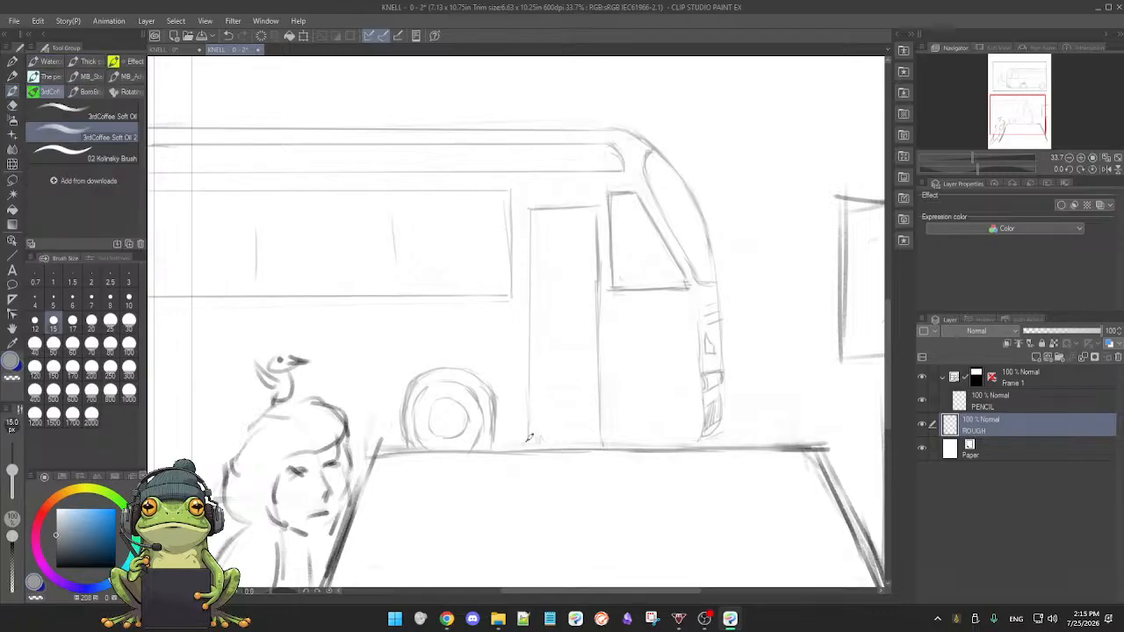
- Draw the bus door's bottom edge, erase it with the ground line below, and redraw it as a thin sill
left_click_drag(540, 441, 600, 440)
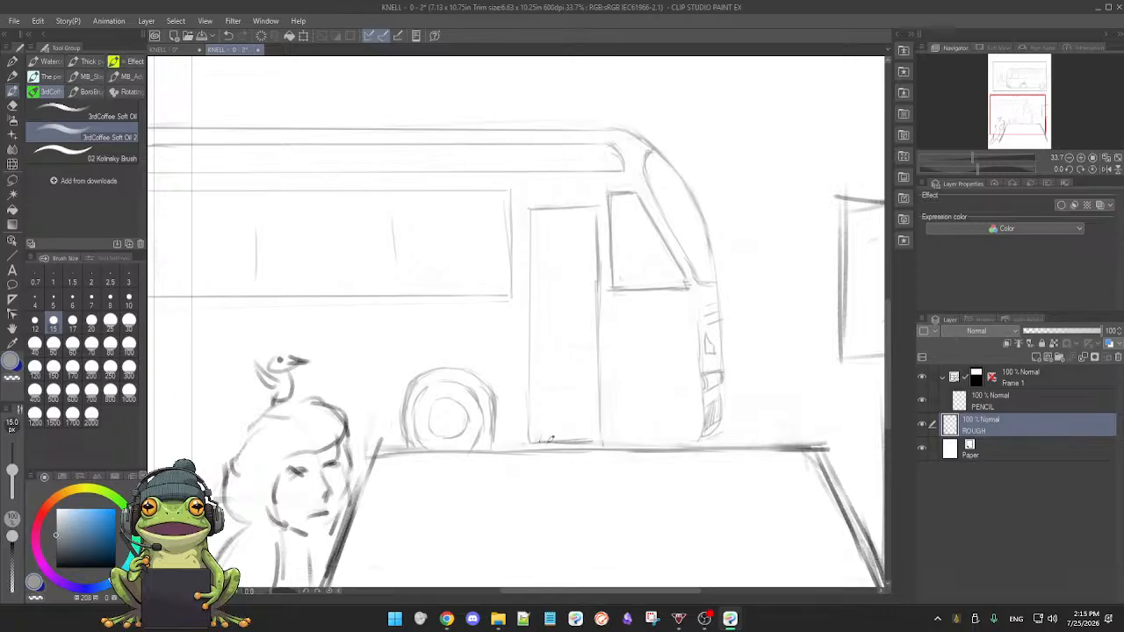
scroll(559, 471, "down", 2)
scroll(560, 471, "up", 3)
scroll(602, 479, "down", 1)
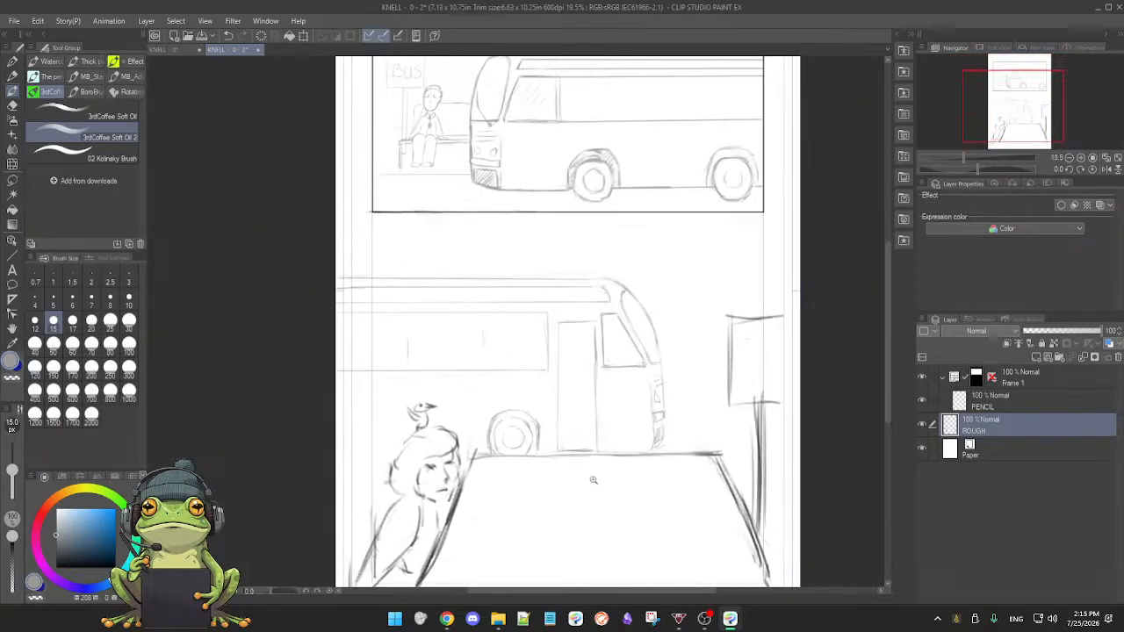
scroll(592, 477, "up", 2)
scroll(610, 486, "up", 1)
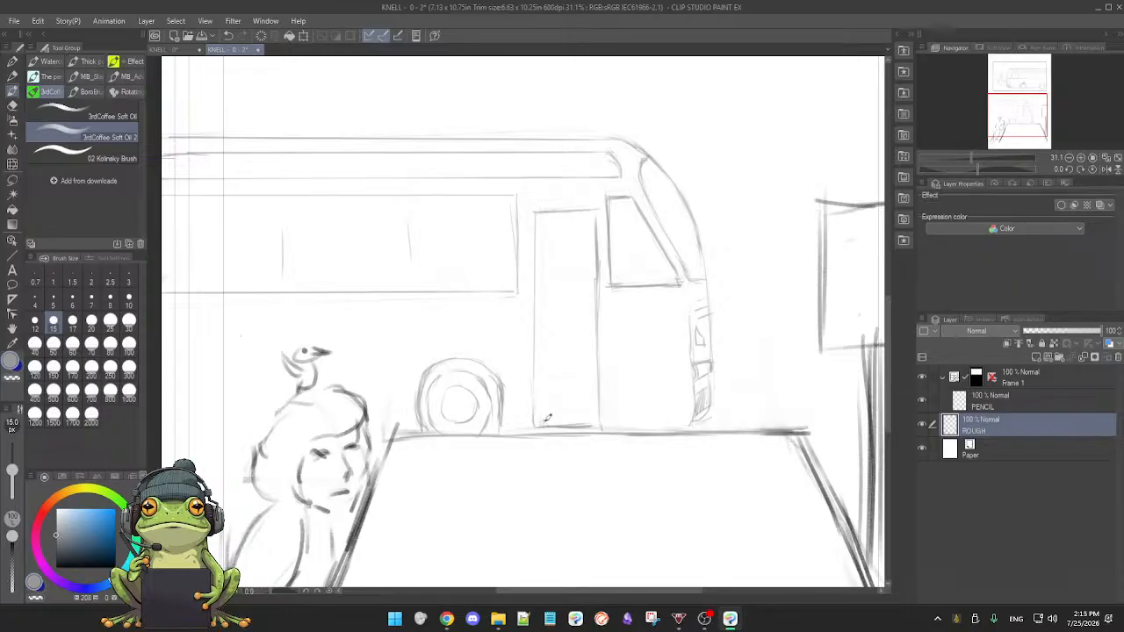
key("e")
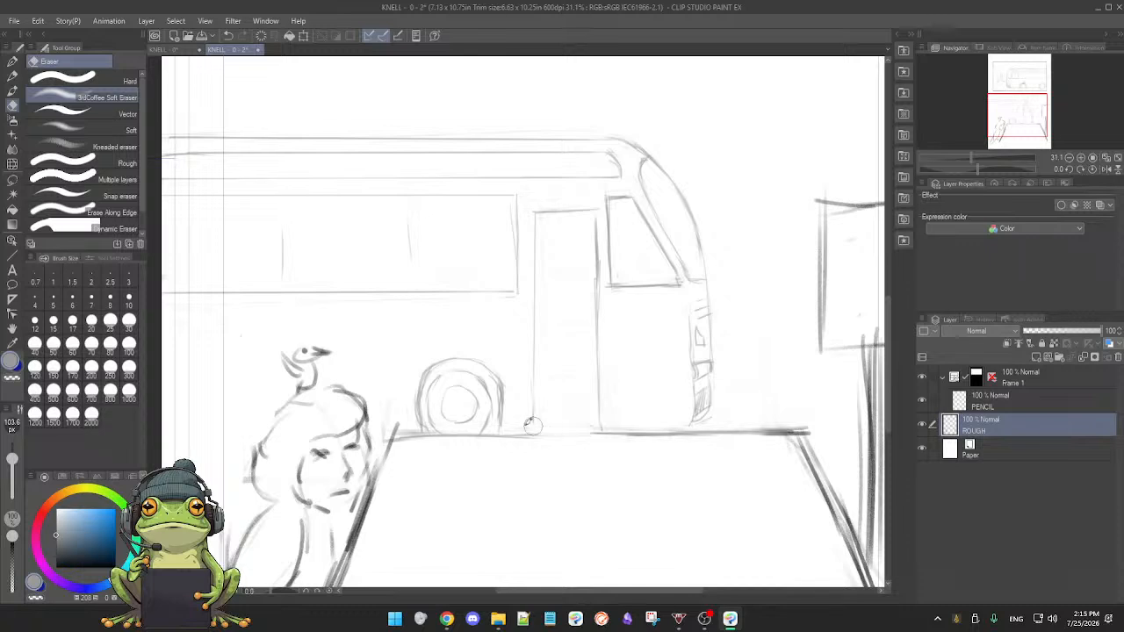
key("b")
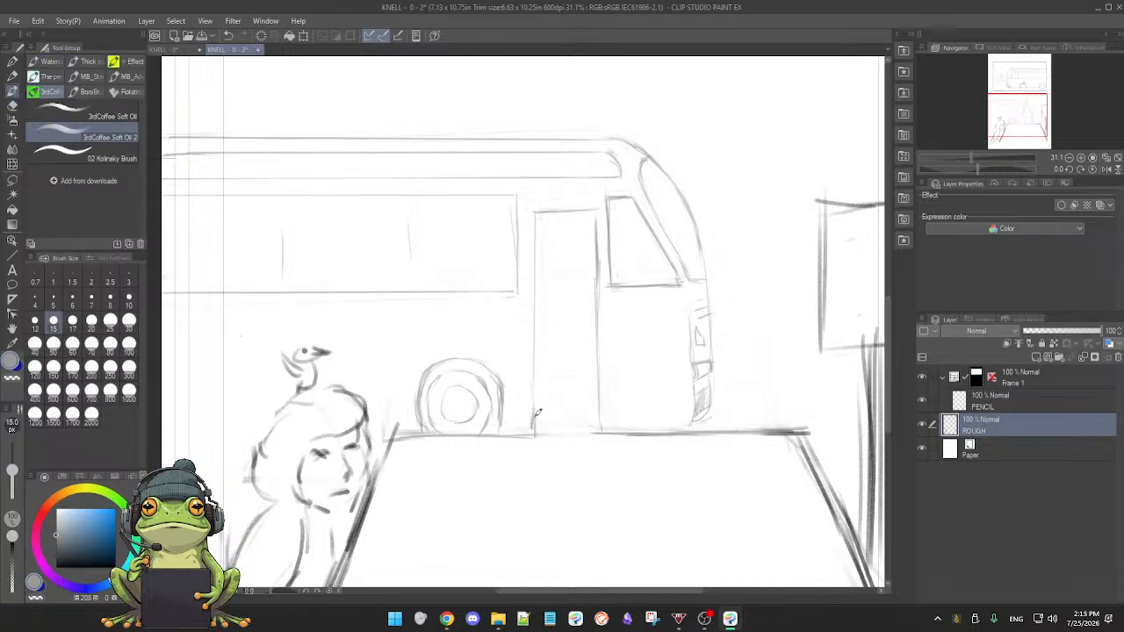
mouse_move(535, 423)
left_mouse_down()
mouse_move(595, 414)
mouse_move(590, 428)
left_mouse_up()
- Sketch short vertical sides down from both ends of the ground line and soften the slanted left edge
scroll(514, 464, "down", 3)
scroll(533, 448, "up", 3)
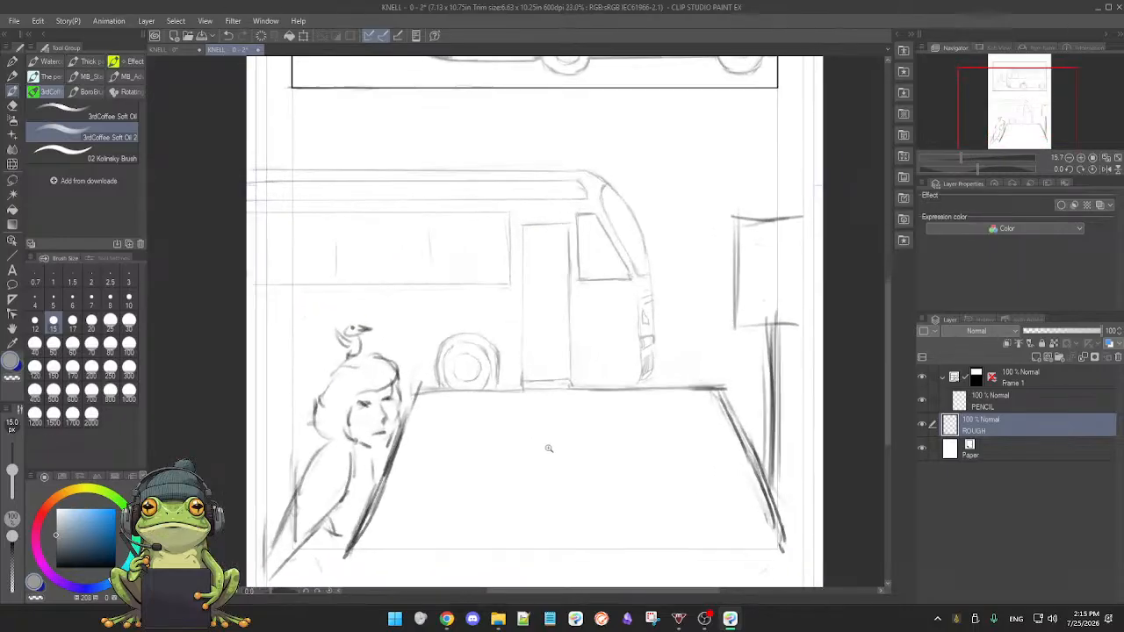
mouse_move(411, 375)
left_mouse_down()
mouse_move(748, 372)
mouse_move(571, 376)
mouse_move(745, 371)
mouse_move(748, 444)
left_mouse_up()
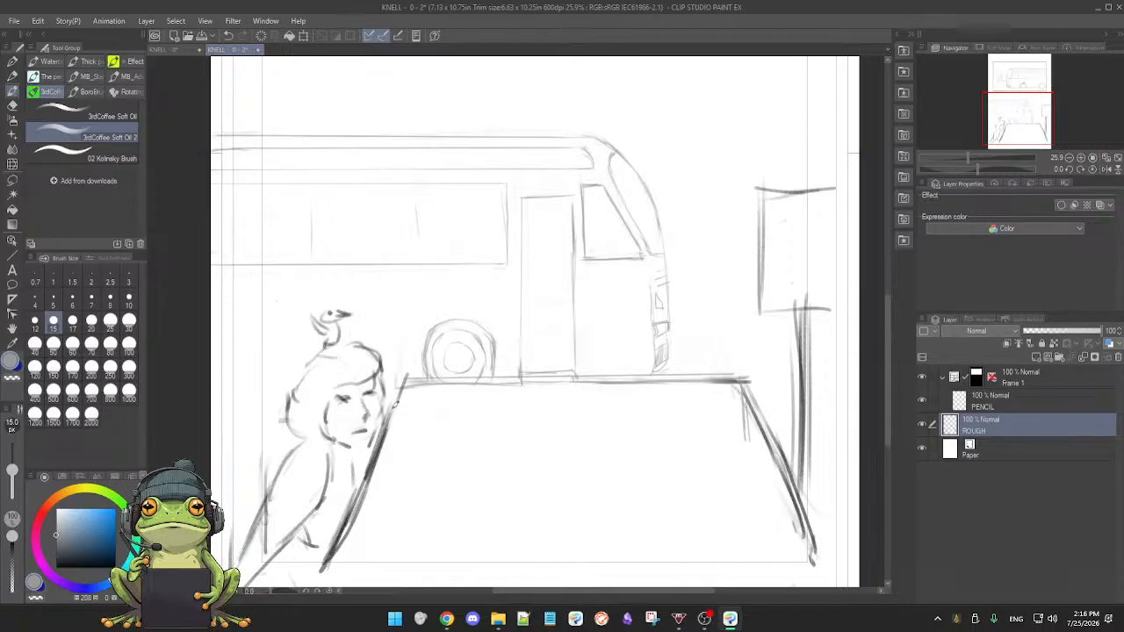
left_click_drag(402, 387, 401, 453)
key("e")
mouse_move(390, 395)
left_mouse_down()
mouse_move(376, 485)
mouse_move(374, 458)
mouse_move(323, 559)
mouse_move(350, 527)
left_mouse_up()
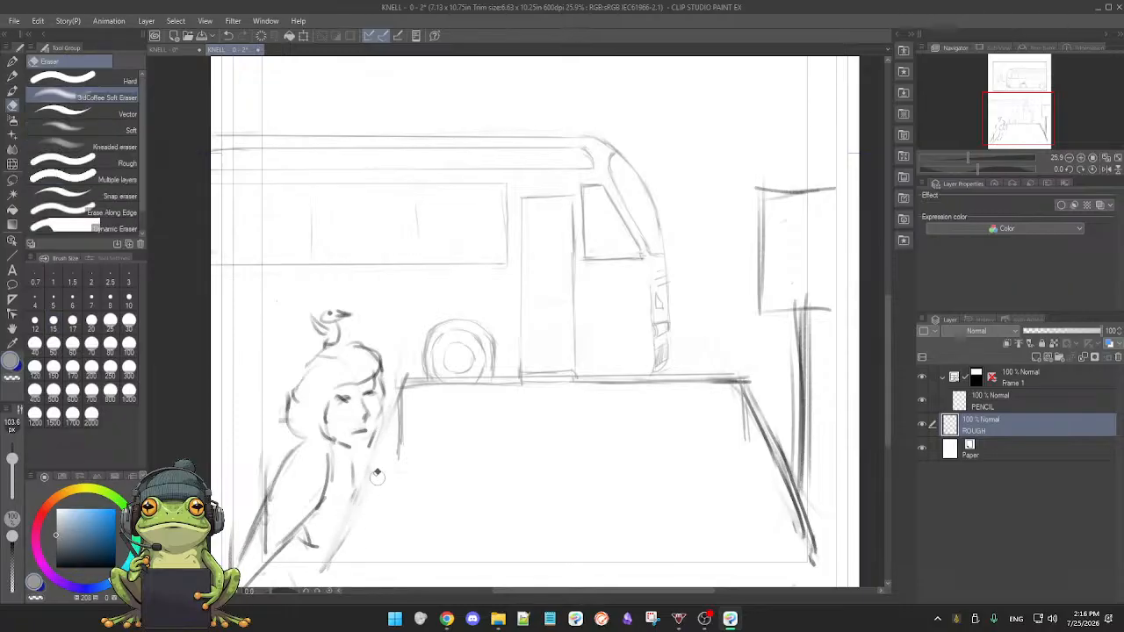
- Set the brush size to 17 px and extend the foreground block's left vertical edge toward the panel's lower border
key("b")
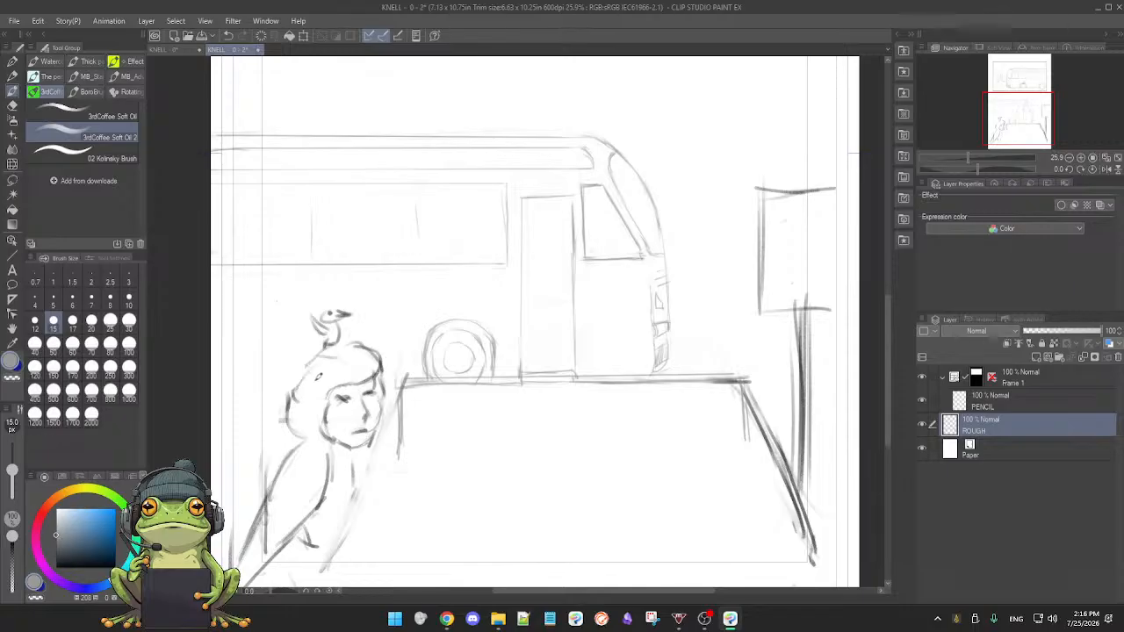
left_click(72, 324)
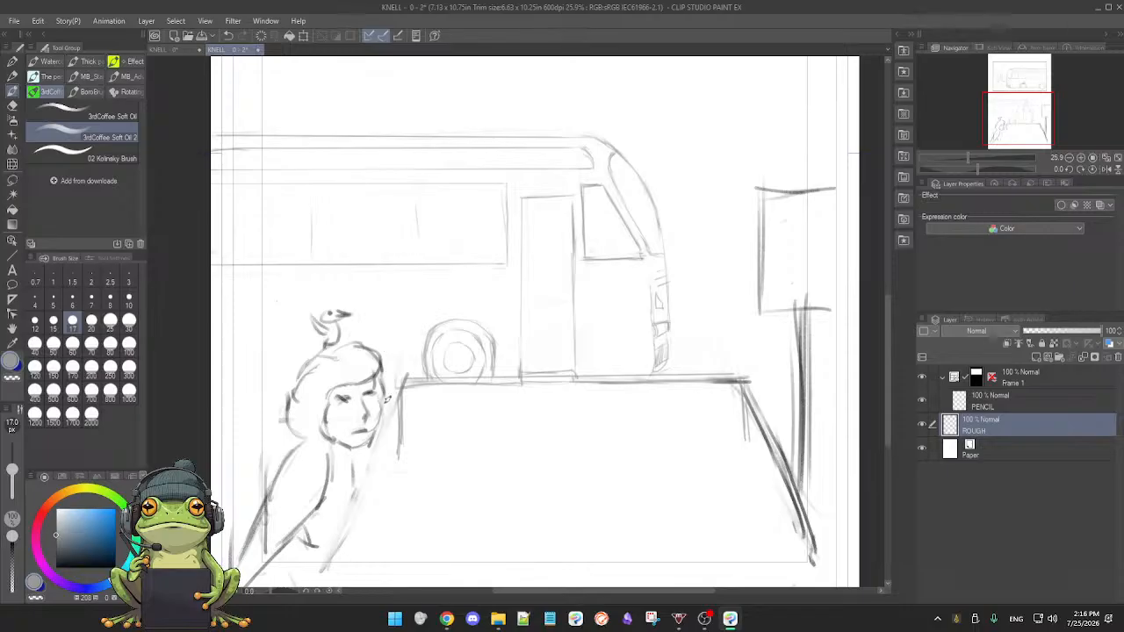
key("e")
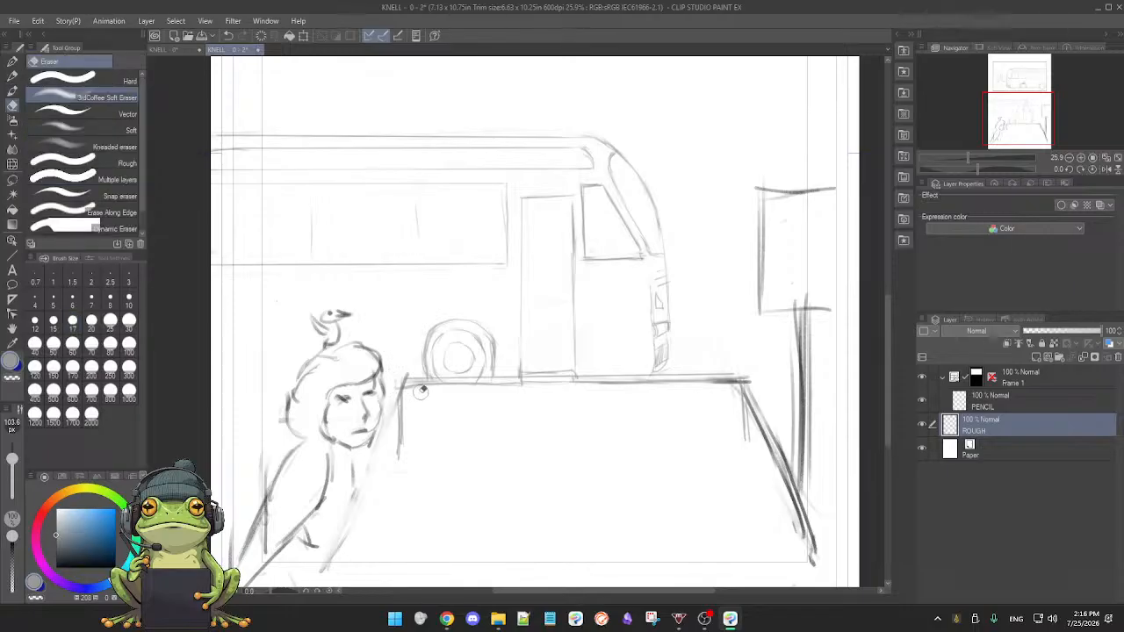
key("b")
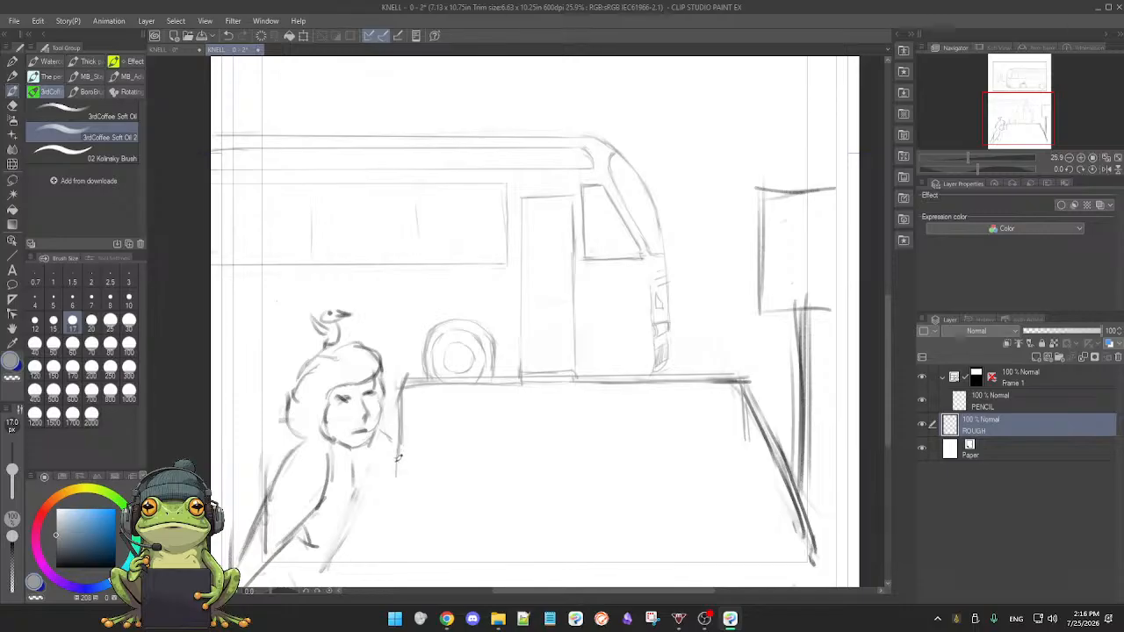
left_click_drag(463, 502, 437, 489)
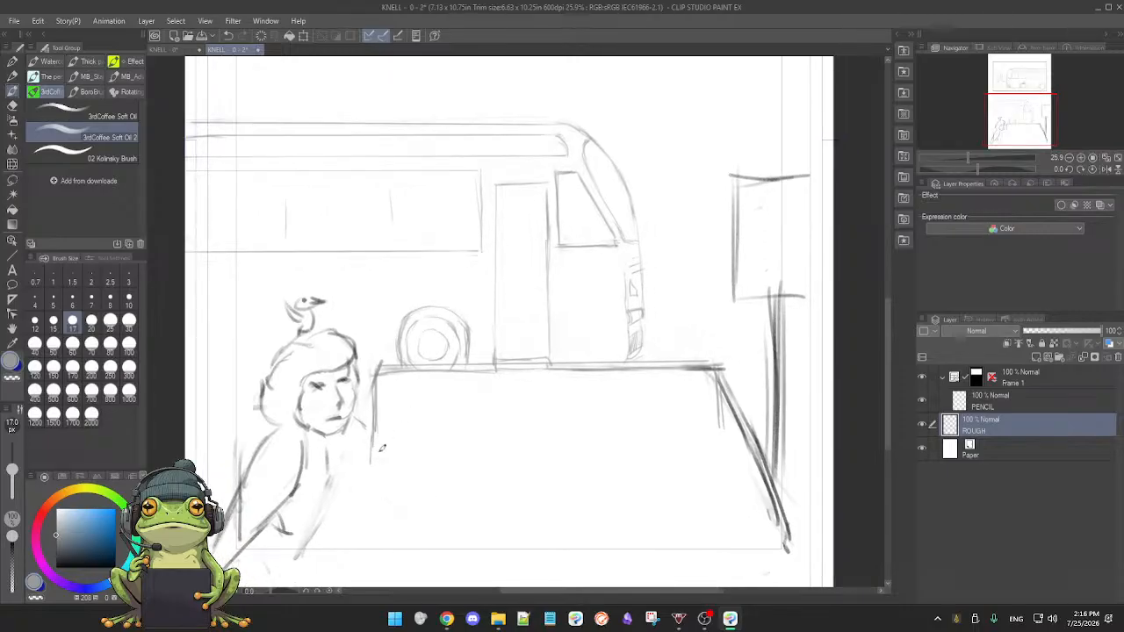
left_click_drag(372, 453, 373, 544)
- Try a horizontal line across the middle of the foreground block, undoing the first stroke and redrawing it
left_click_drag(384, 463, 694, 444)
key("ctrl+z")
left_click_drag(407, 458, 660, 455)
- Sketch the foreground block's right vertical edge downward, undoing the strokes that miss and redrawing it
left_click_drag(724, 419, 724, 450)
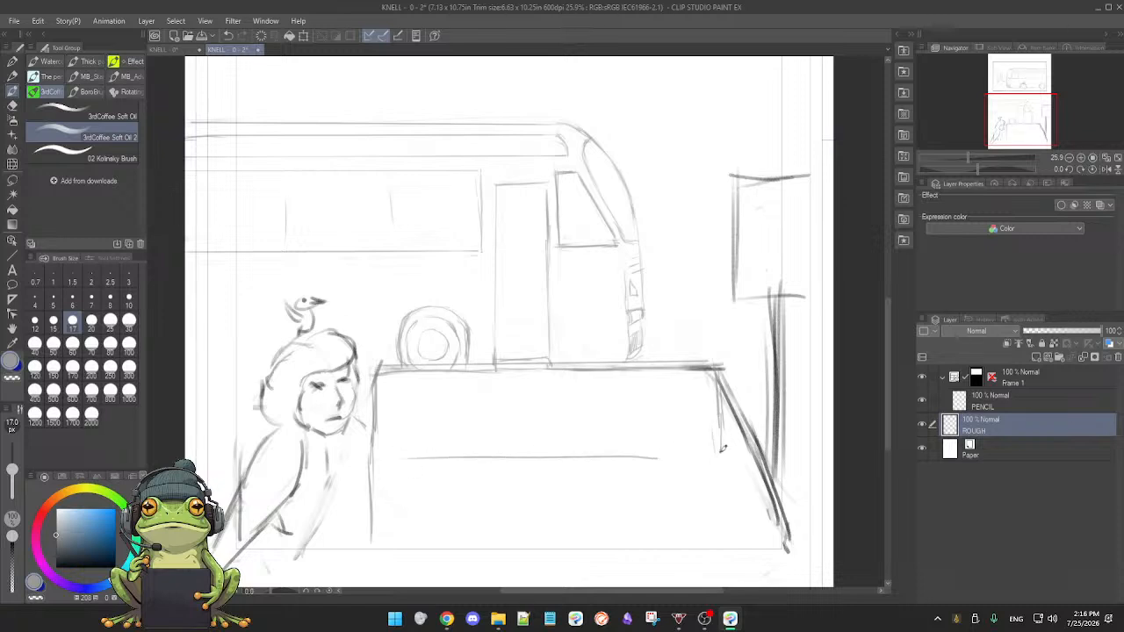
left_click_drag(380, 481, 378, 535)
left_click_drag(723, 453, 729, 540)
key("ctrl+z")
key("ctrl+z")
left_click_drag(720, 487, 724, 536)
key("ctrl+z")
left_click_drag(721, 443, 724, 519)
- Erase most of the old slanted line outside the foreground block's right vertical edge
key("e")
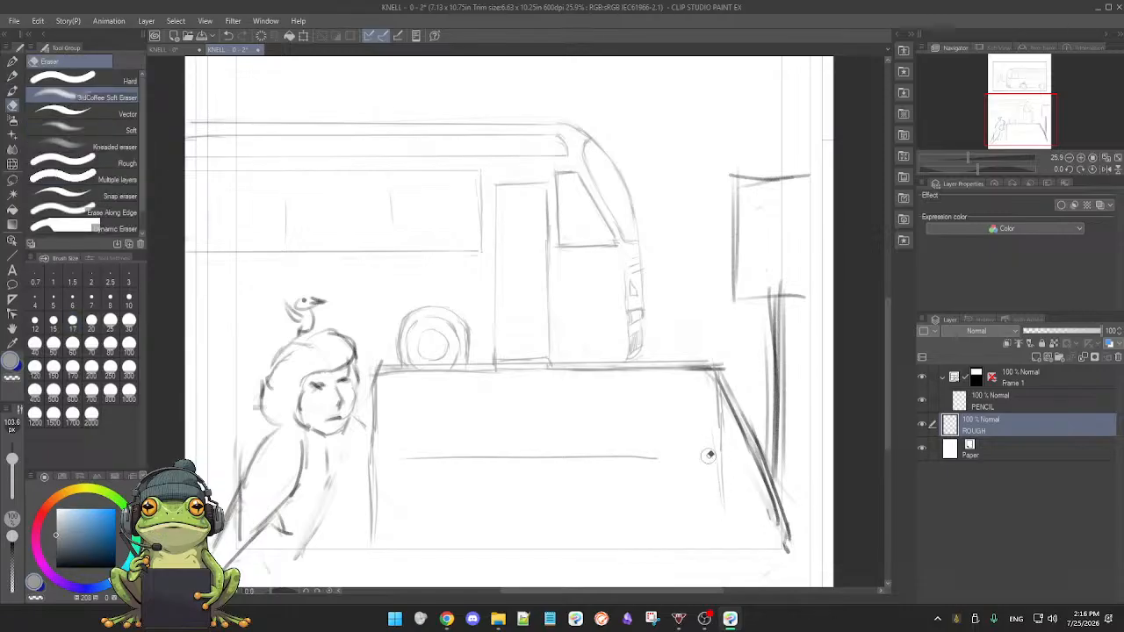
mouse_move(732, 422)
left_mouse_down()
mouse_move(733, 374)
mouse_move(751, 444)
left_mouse_up()
mouse_move(726, 357)
left_mouse_down()
mouse_move(788, 553)
mouse_move(769, 513)
left_mouse_up()
key("b")
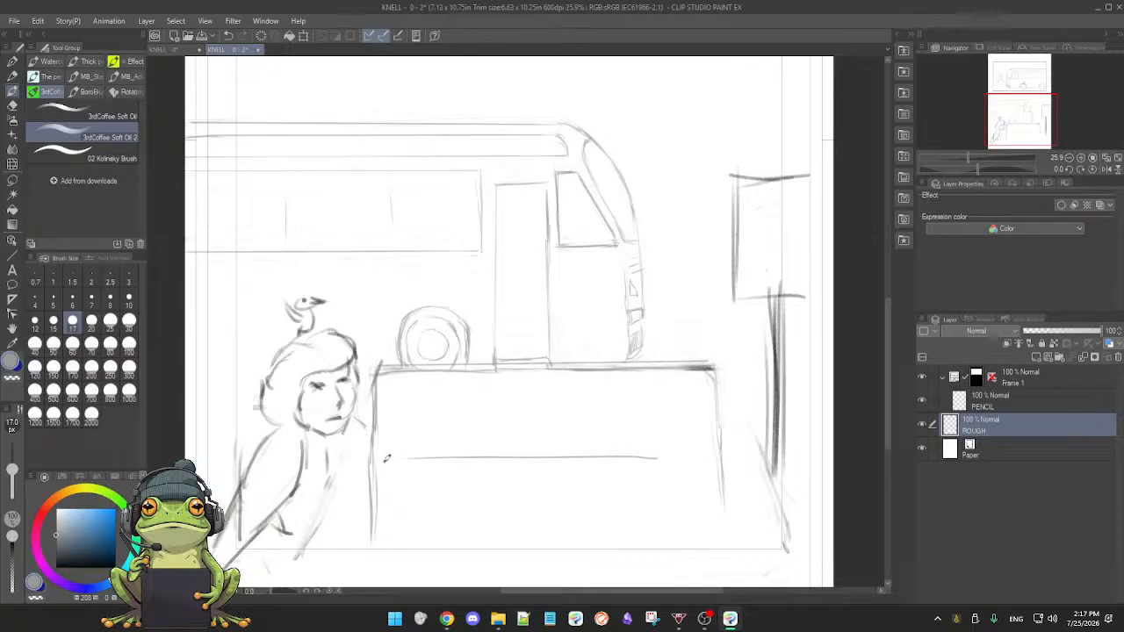
- Lengthen the block's right vertical edge to the panel's lower border and erase the horizontal line across its middle
mouse_move(404, 457)
left_mouse_down()
mouse_move(710, 451)
mouse_move(720, 511)
left_mouse_up()
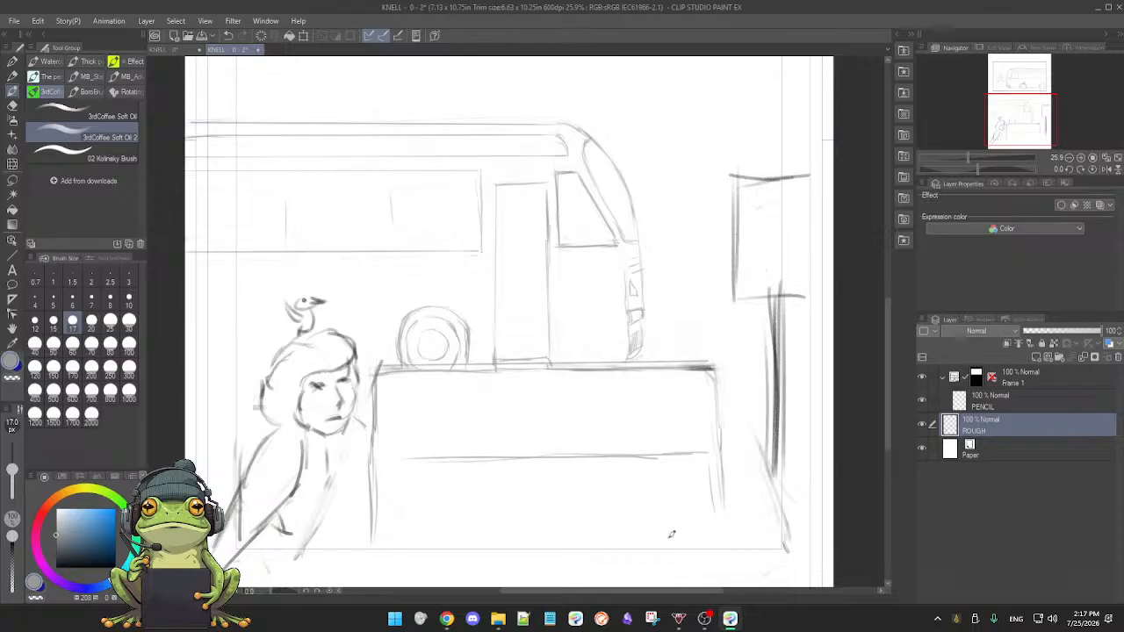
mouse_move(720, 456)
left_mouse_down()
mouse_move(724, 550)
mouse_move(713, 525)
left_mouse_up()
key("e")
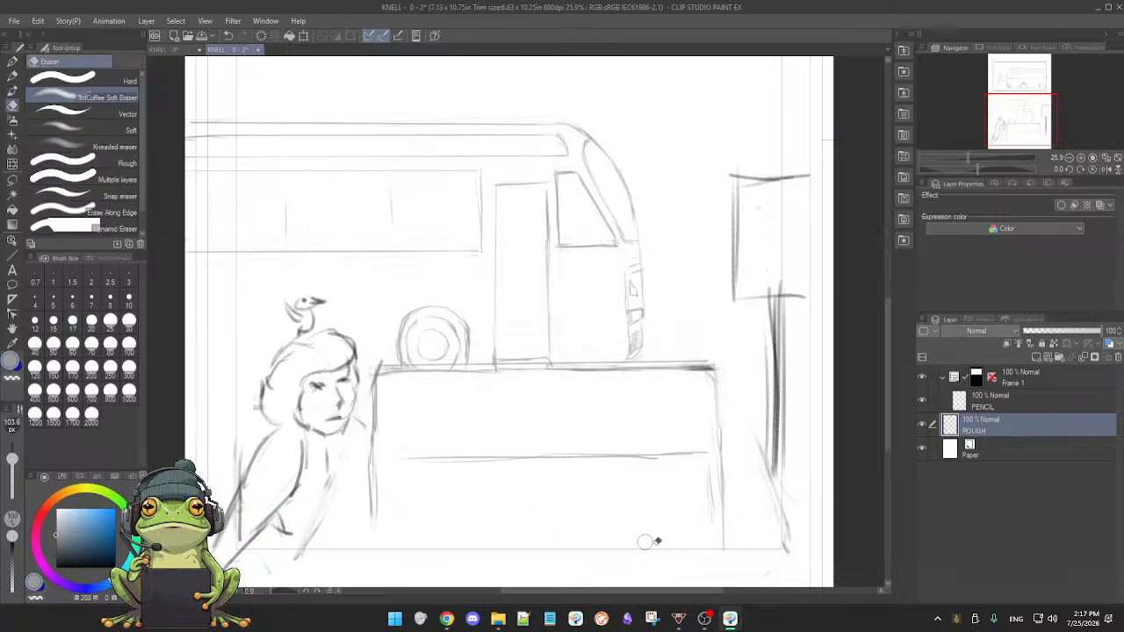
mouse_move(389, 453)
left_mouse_down()
mouse_move(704, 452)
mouse_move(703, 505)
left_mouse_up()
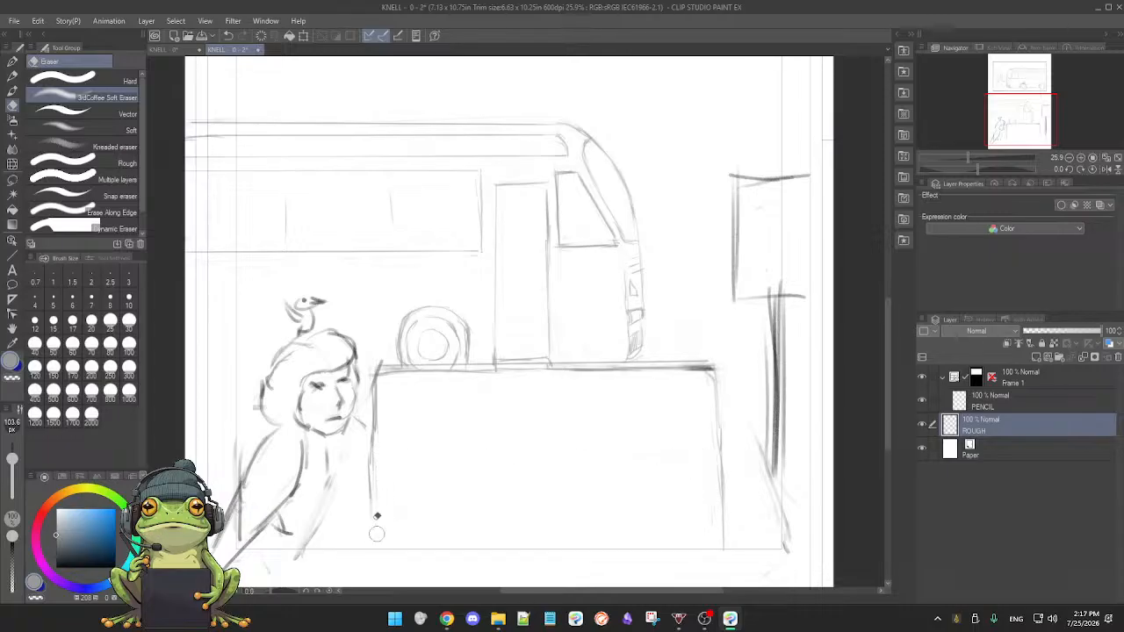
- Darken the foreground block's left vertical edge with repeated strokes down to the panel's lower border
key("b")
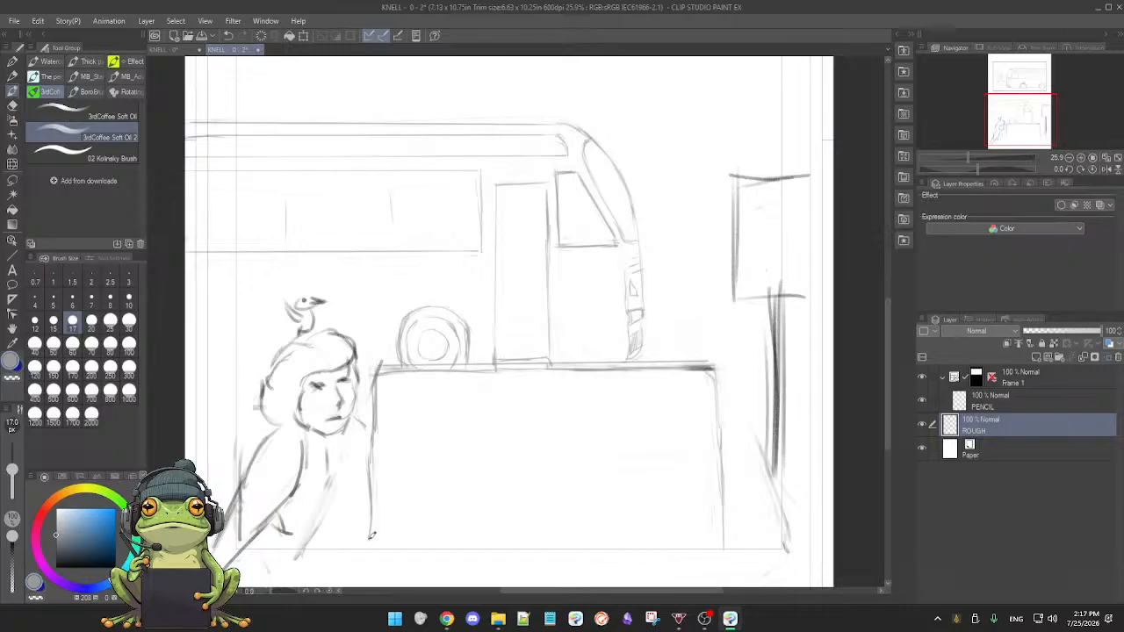
left_click_drag(374, 388, 376, 532)
left_click_drag(372, 452, 377, 536)
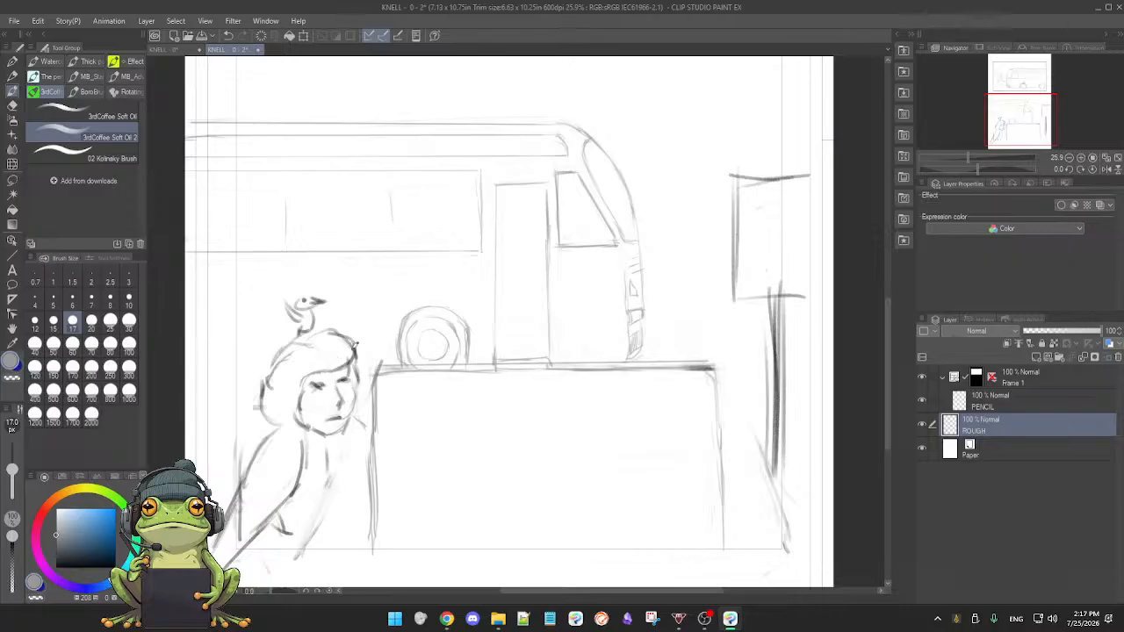
- Lasso the figure with the bird on its head, scale it down, and move it up beside the foreground block
key("m")
mouse_move(320, 286)
left_mouse_down()
mouse_move(274, 301)
mouse_move(228, 429)
left_mouse_up()
mouse_move(227, 560)
left_mouse_down()
mouse_move(360, 463)
mouse_move(372, 318)
mouse_move(316, 271)
left_mouse_up()
key("b")
left_click(268, 564)
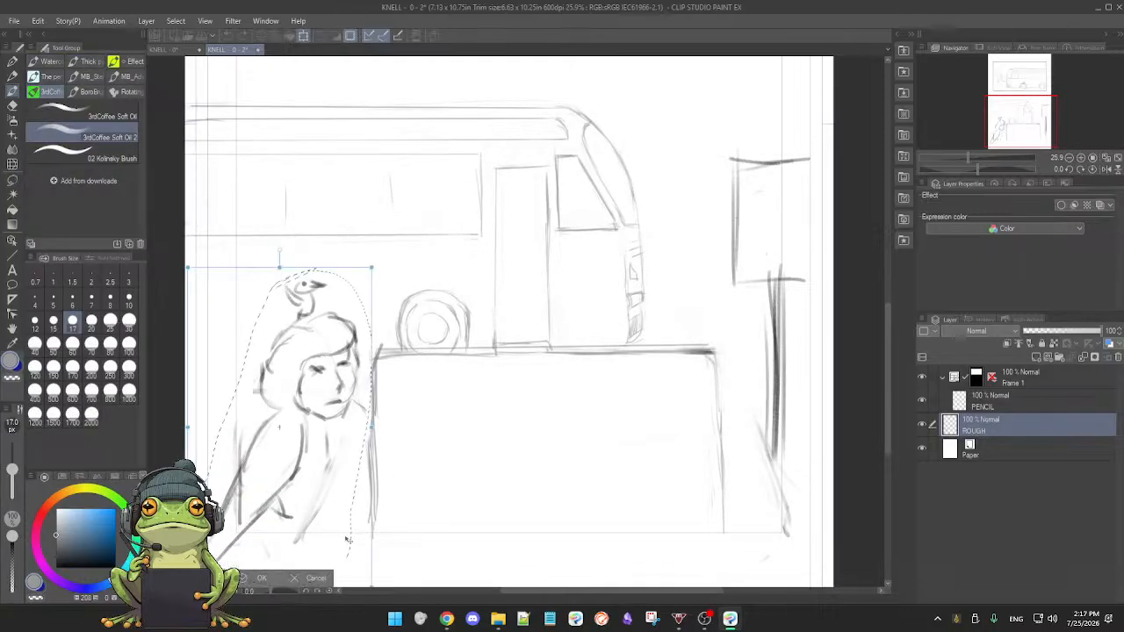
left_click_drag(372, 266, 347, 309)
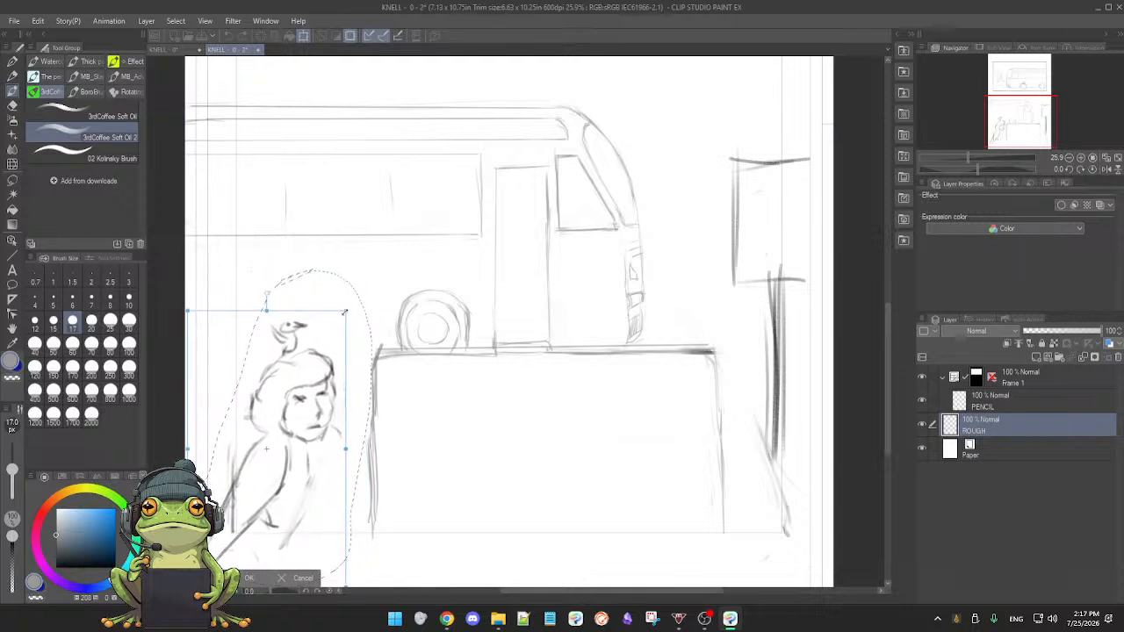
left_click_drag(320, 485, 348, 430)
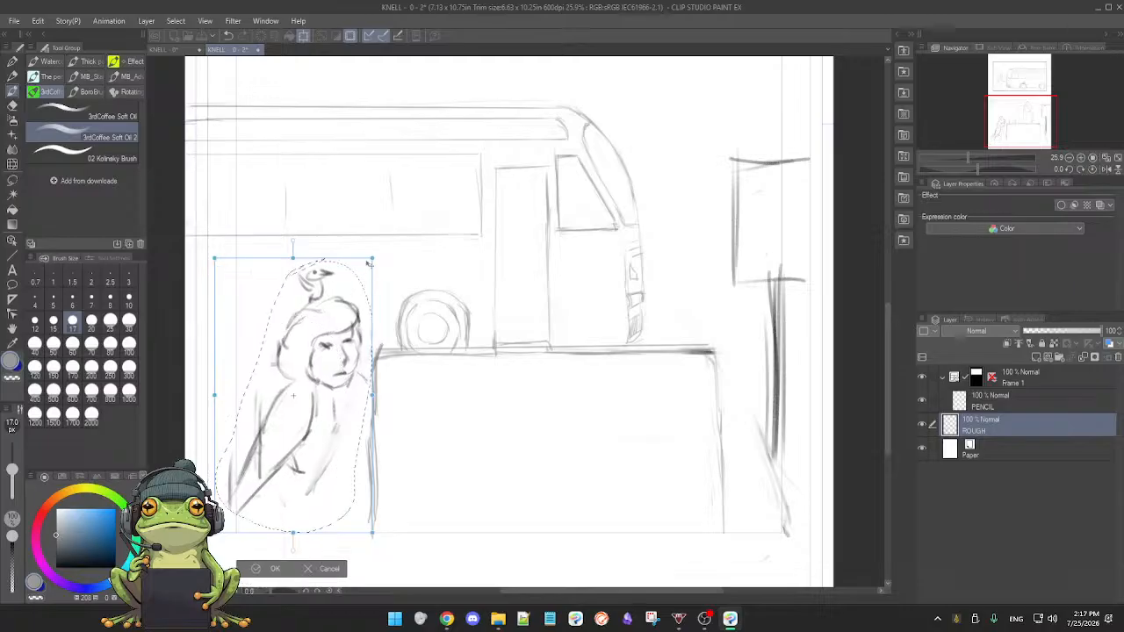
- Shrink the selected figure further and reposition it against the foreground block's left edge
left_click_drag(372, 259, 348, 297)
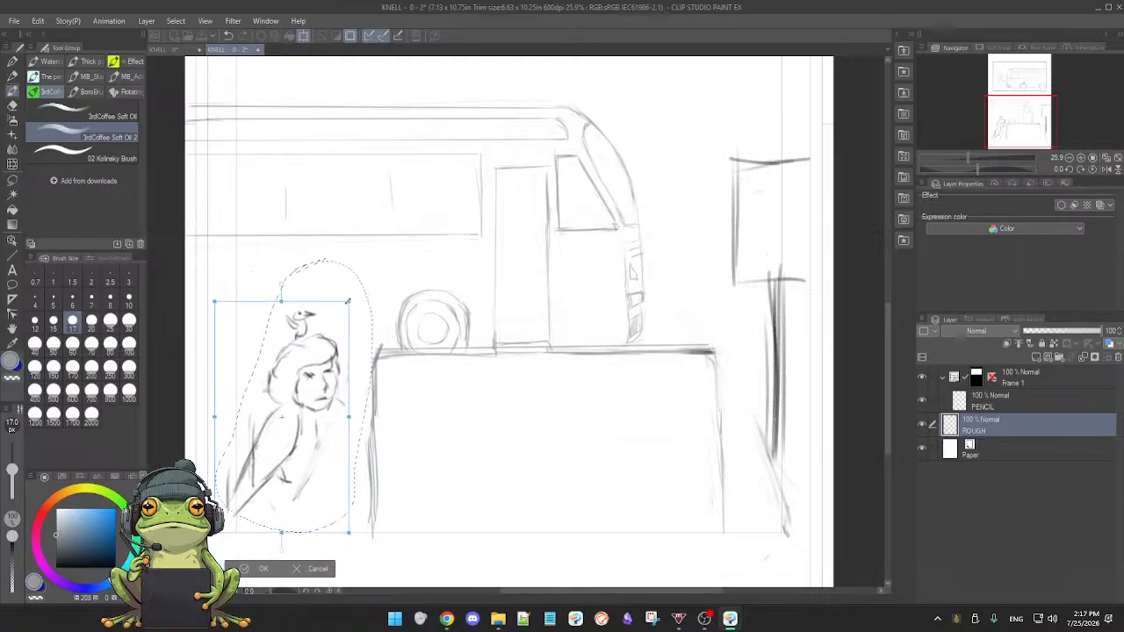
left_click_drag(318, 463, 330, 463)
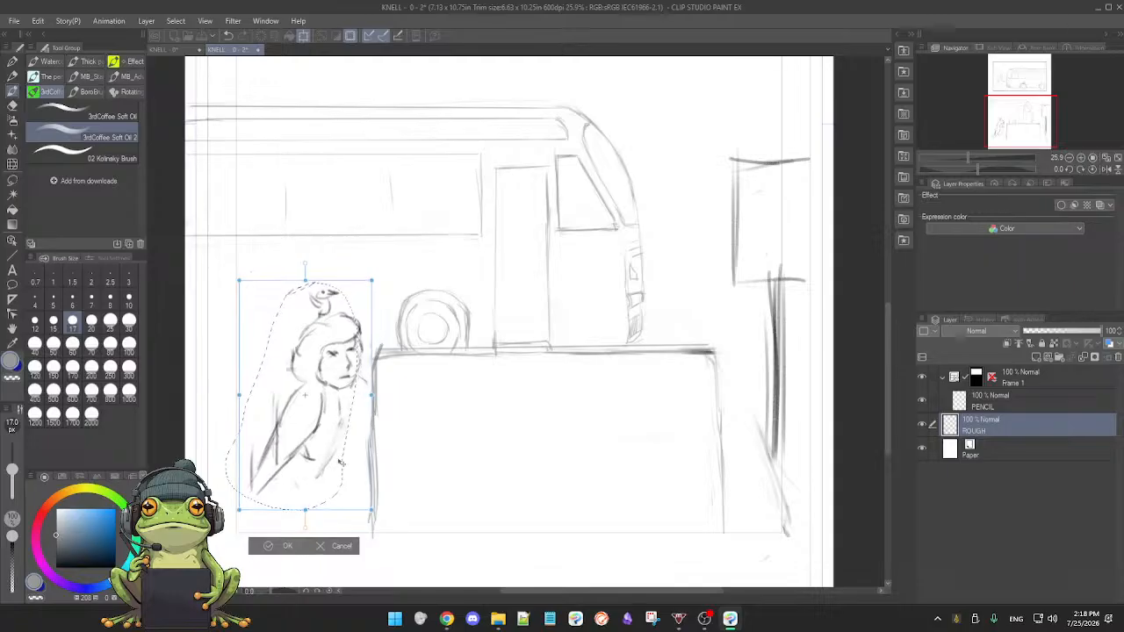
left_click_drag(340, 463, 358, 461)
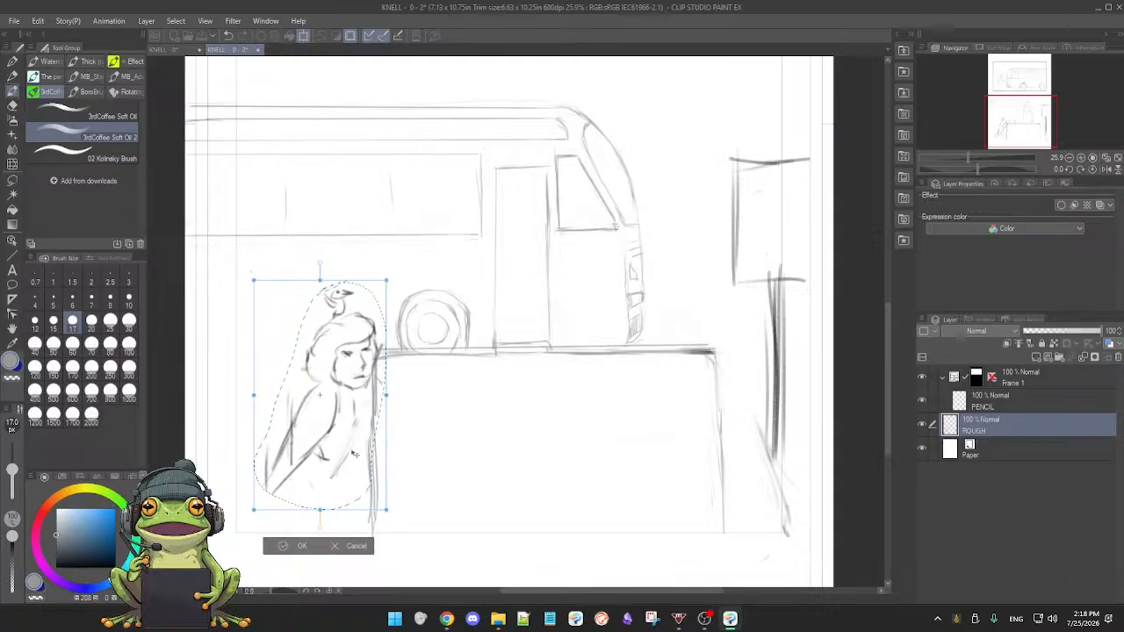
mouse_move(350, 480)
left_mouse_down()
mouse_move(341, 484)
mouse_move(342, 474)
left_mouse_up()
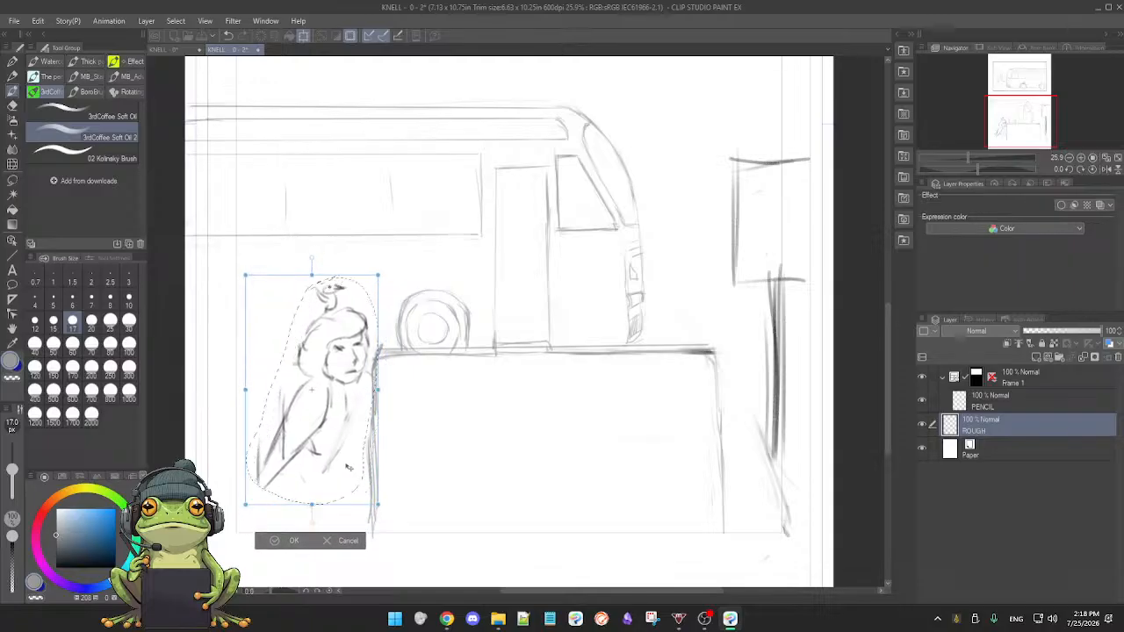
- Scale the figure down slightly once more, nudge it into place, apply the transform, and clear the selection
left_click_drag(380, 273, 363, 298)
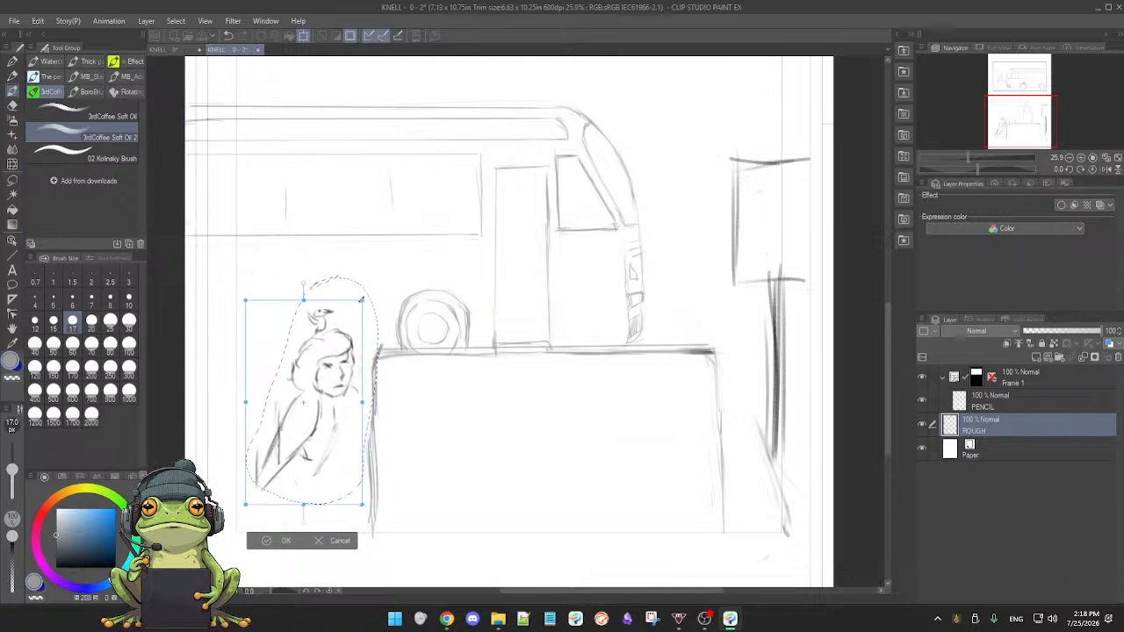
left_click_drag(340, 418, 345, 409)
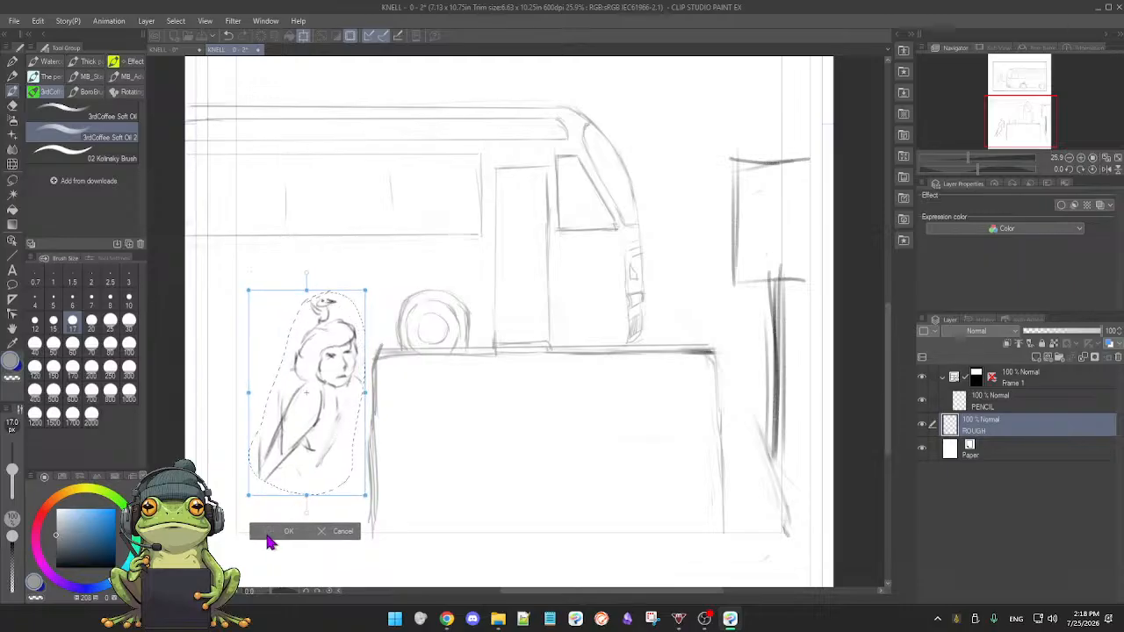
left_click(272, 533)
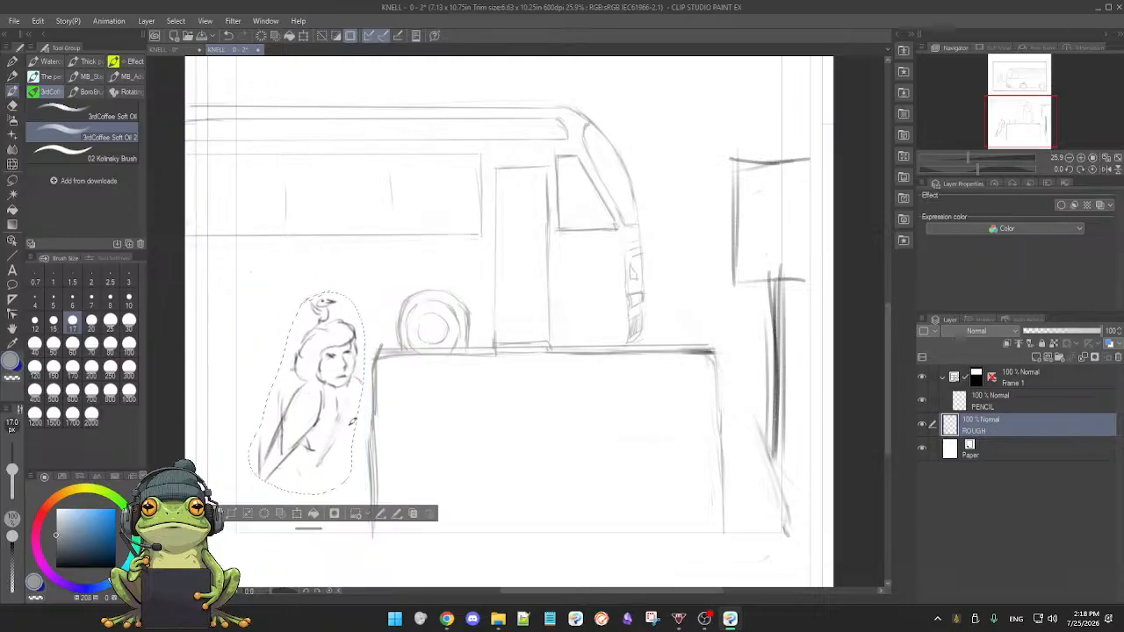
key("ctrl+d")
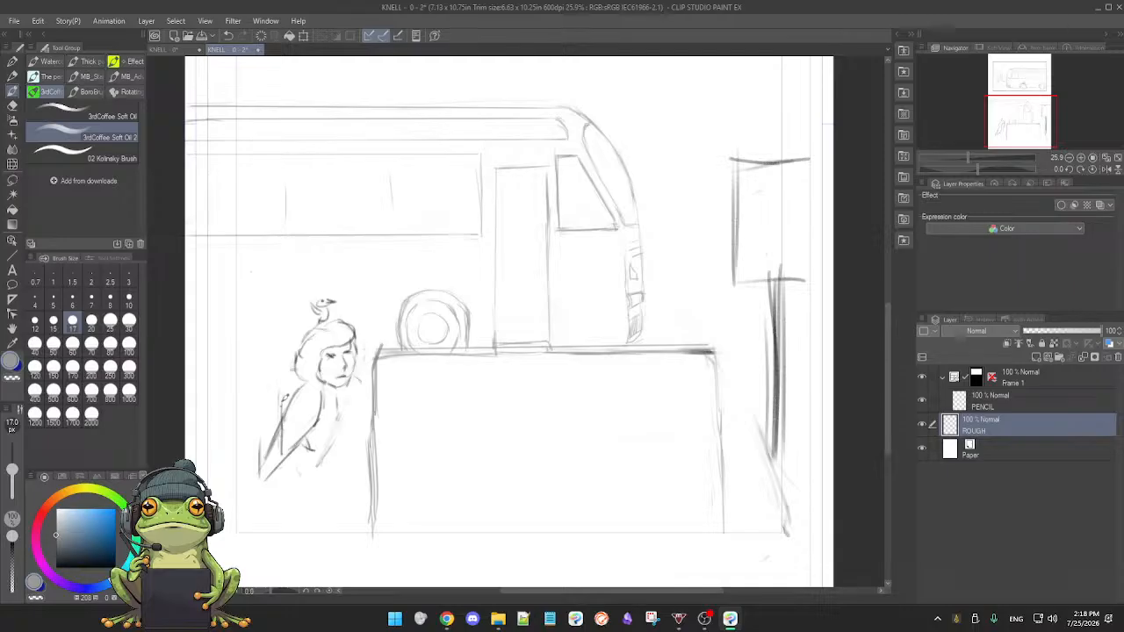
- Clean up the figure's arm and torso, adding a hand resting on the ground and redrawing the shoulder
key("e")
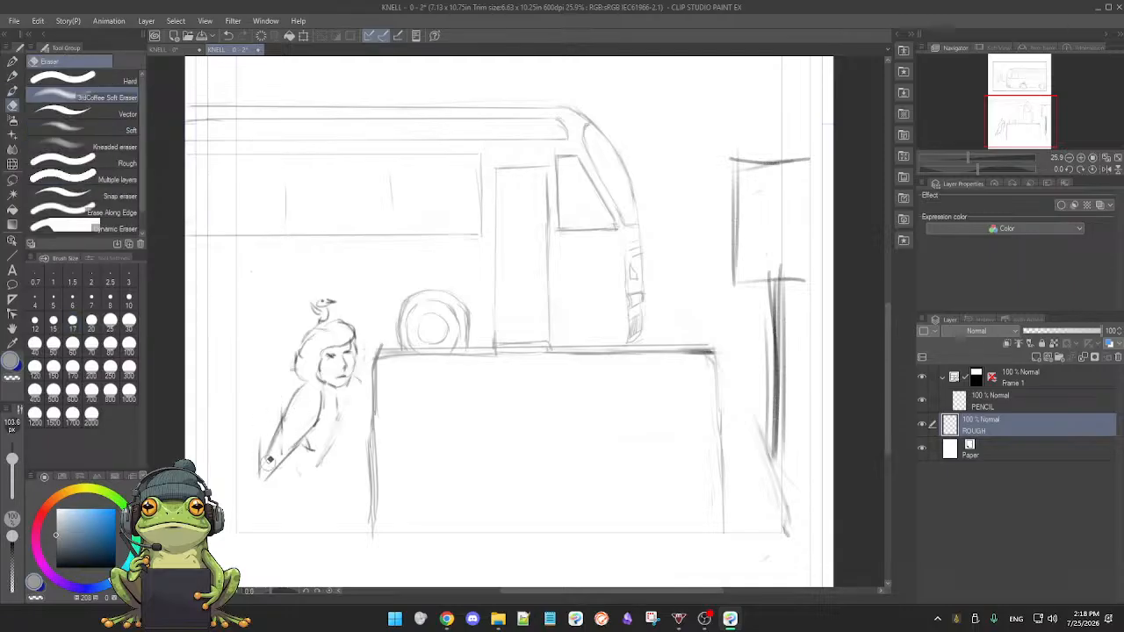
key("b")
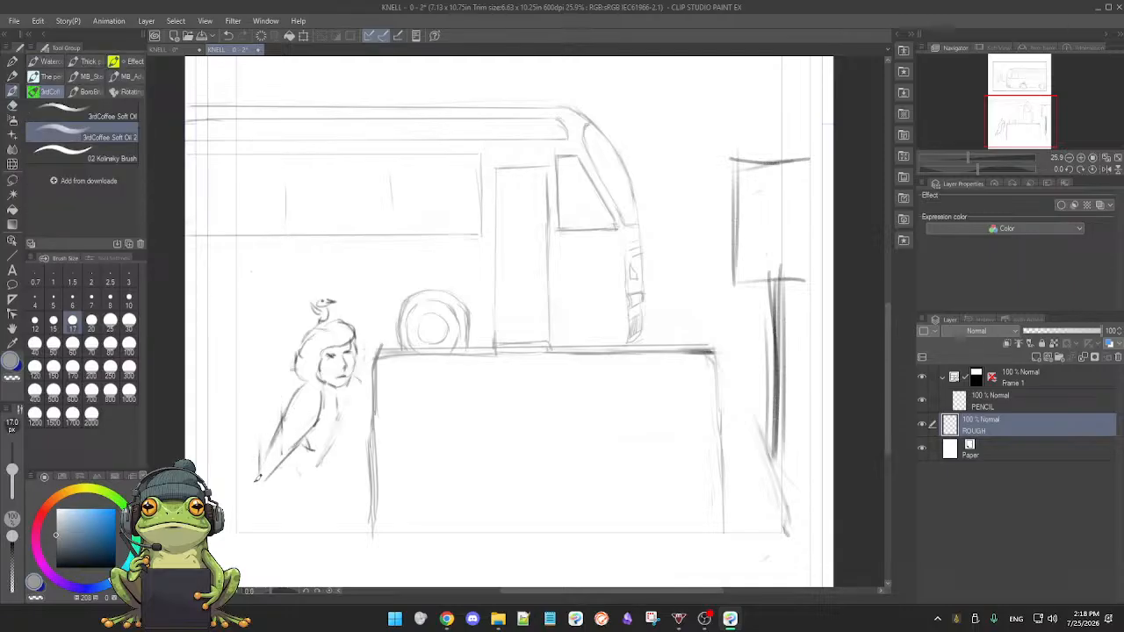
left_click_drag(258, 476, 238, 481)
key("e")
left_click_drag(344, 409, 323, 434)
key("b")
left_click_drag(305, 377, 294, 397)
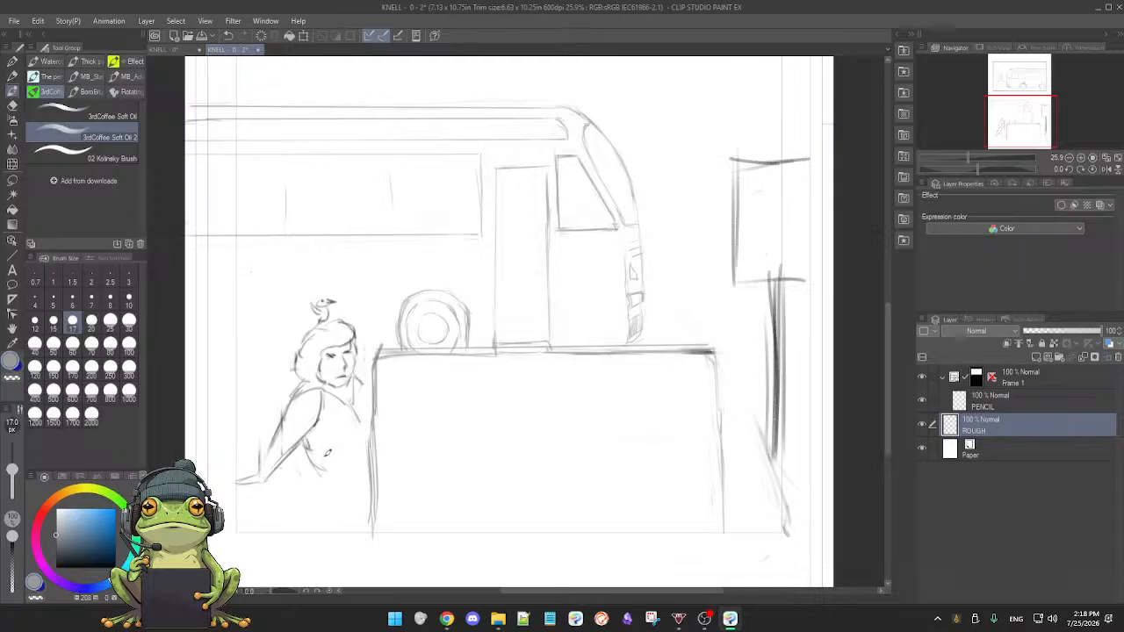
- Sketch the curve of the figure's lap and lighten the block's left edge where the lines meet
left_click_drag(317, 469, 358, 433)
left_click_drag(327, 450, 379, 435)
key("e")
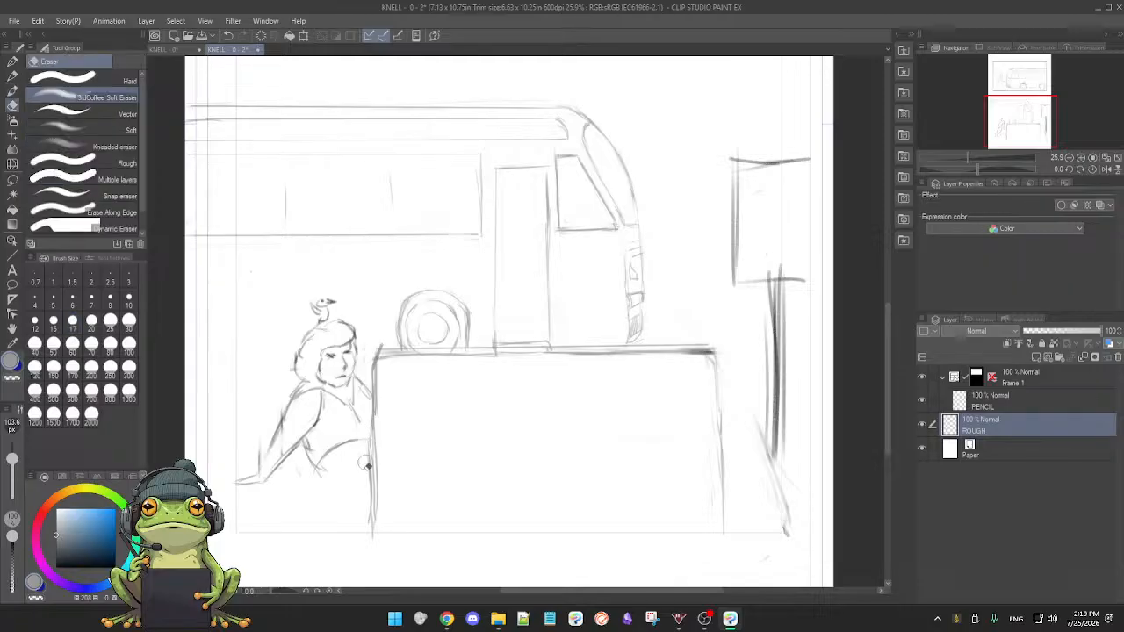
key("b")
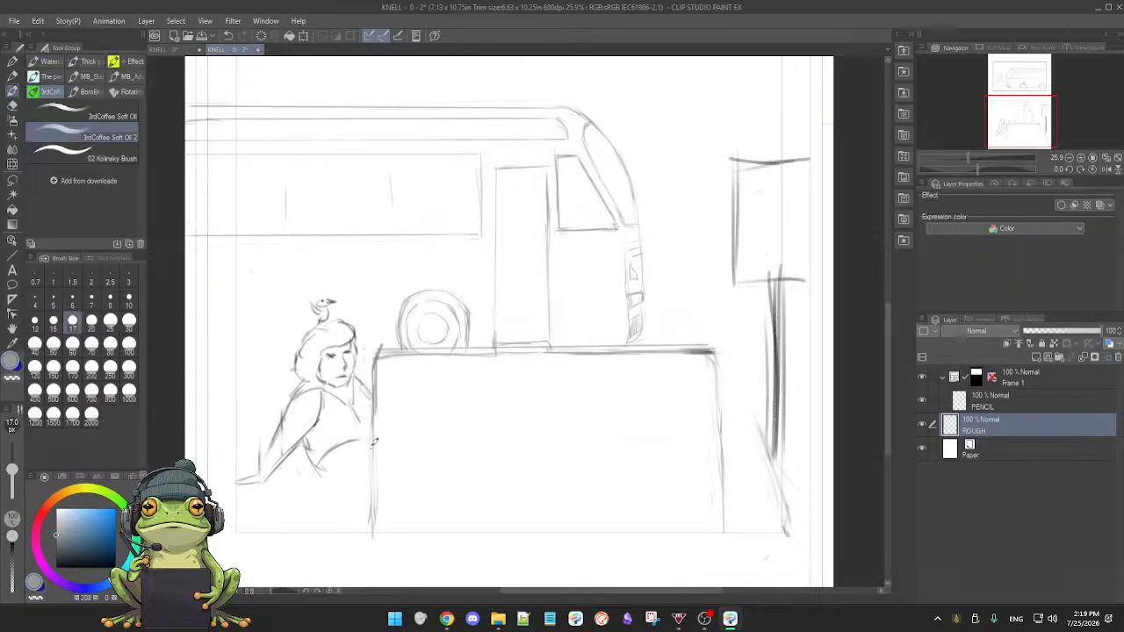
key("e")
mouse_move(379, 449)
left_mouse_down()
mouse_move(372, 519)
mouse_move(380, 367)
mouse_move(379, 454)
left_mouse_up()
key("b")
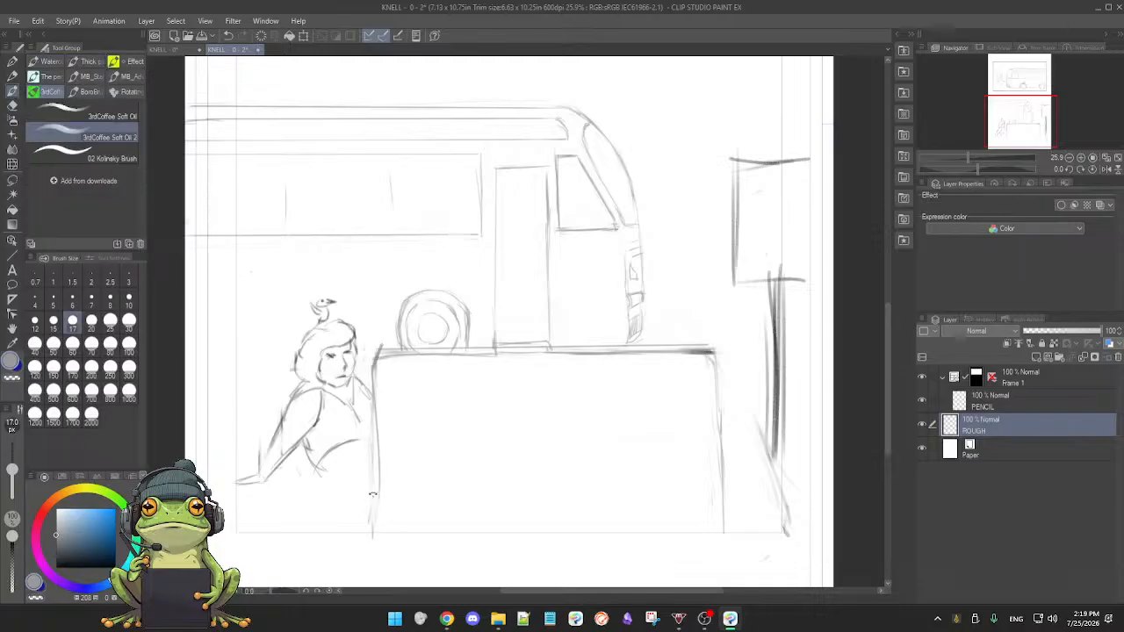
- Try to redraw the foreground block's left edge as a single straight line and undo both attempts
left_click_drag(374, 369, 378, 518)
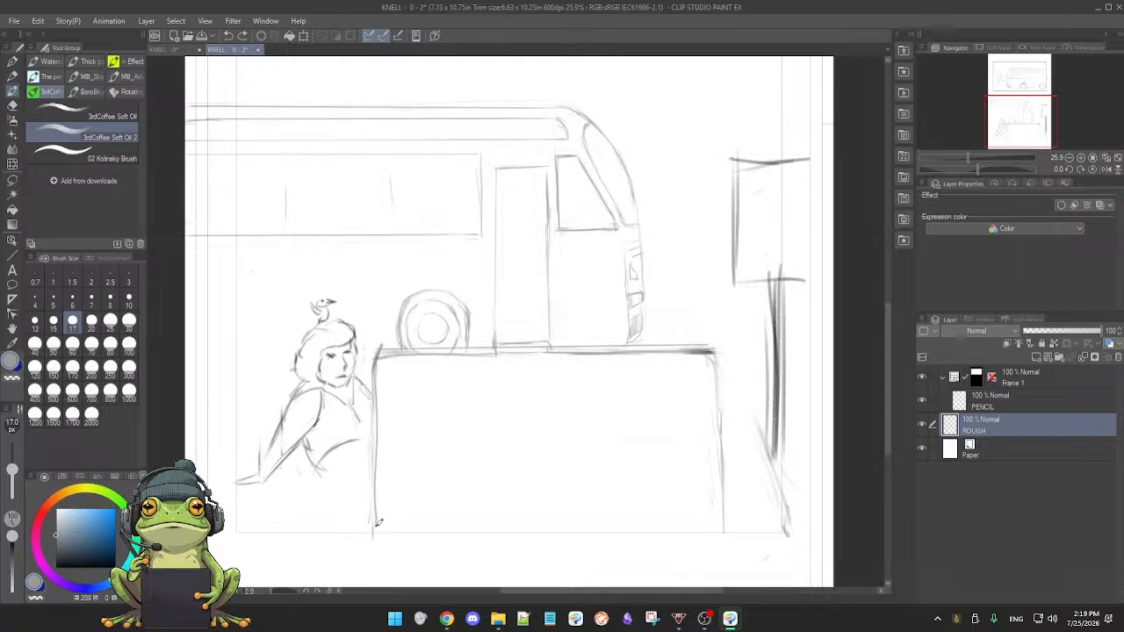
key("ctrl+z")
left_click_drag(375, 369, 381, 510)
key("ctrl+z")
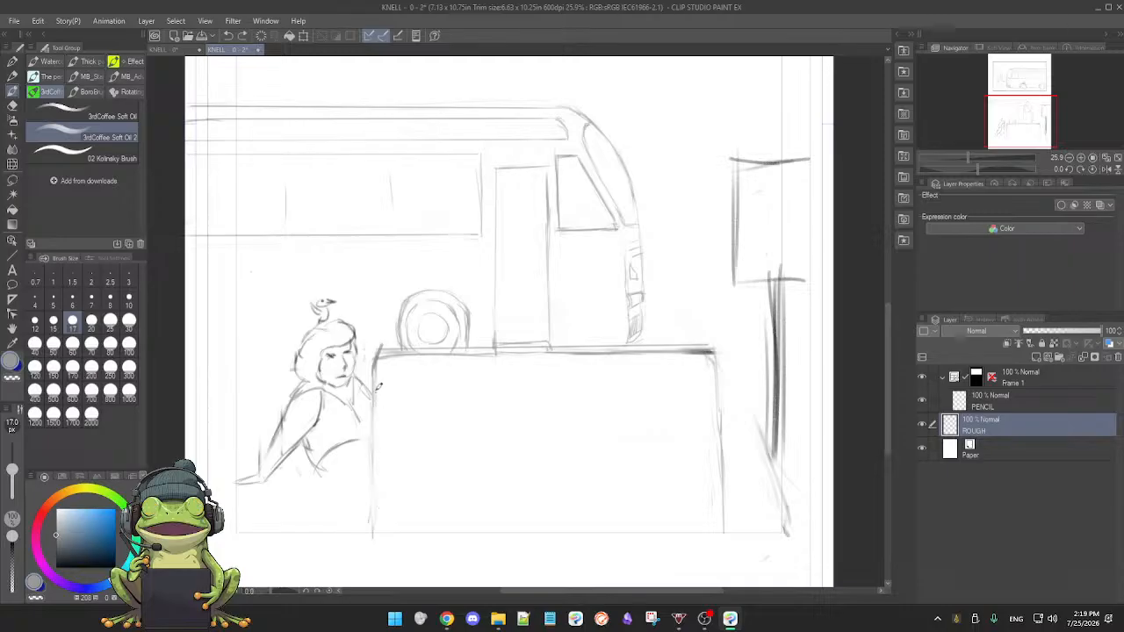
- Firm up the foreground block's left edge and sketch the seated figure's hip and thigh running up to it
left_click_drag(376, 363, 374, 515)
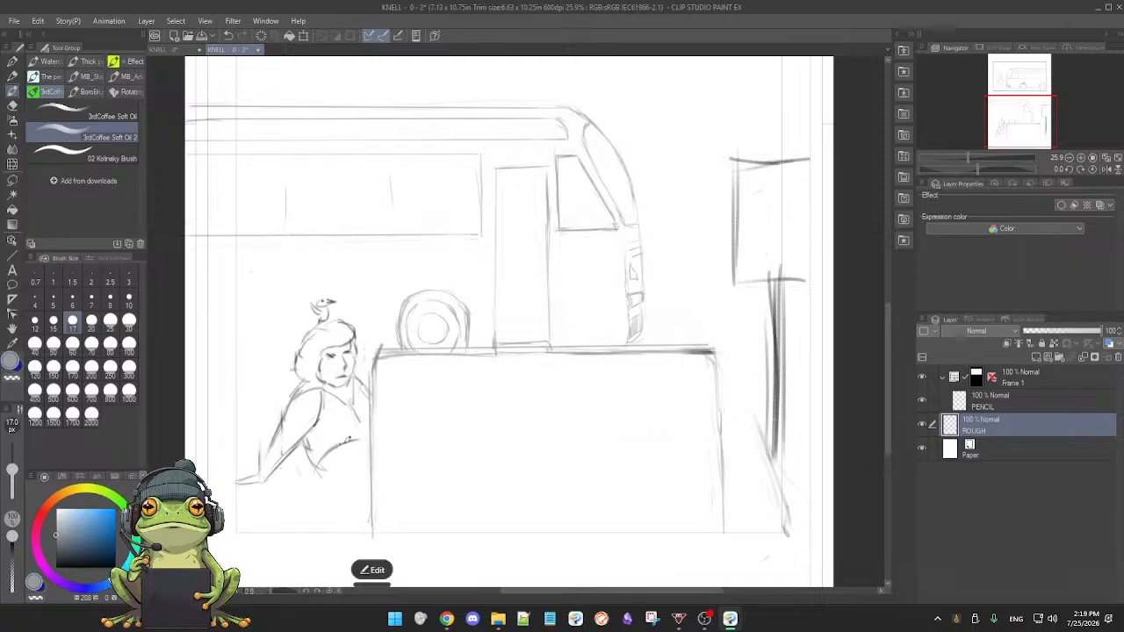
left_click_drag(342, 439, 369, 430)
left_click_drag(319, 465, 334, 492)
left_click_drag(334, 492, 369, 495)
- Clean up the figure's waist, hip and lap lines by alternately erasing stray marks and restating the contours
key("e")
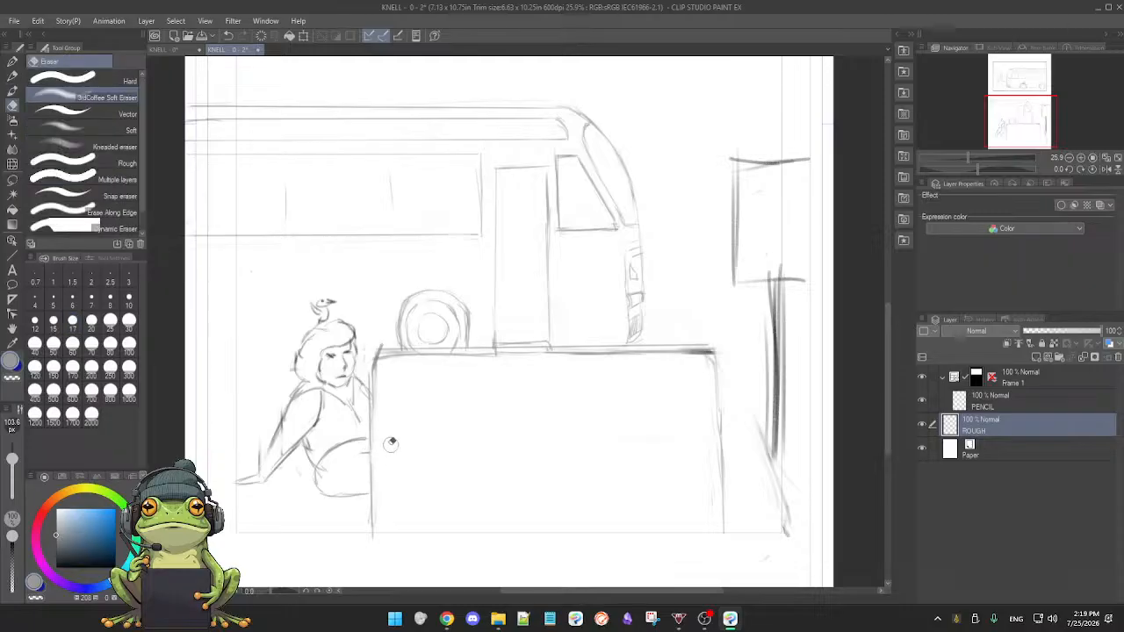
key("b")
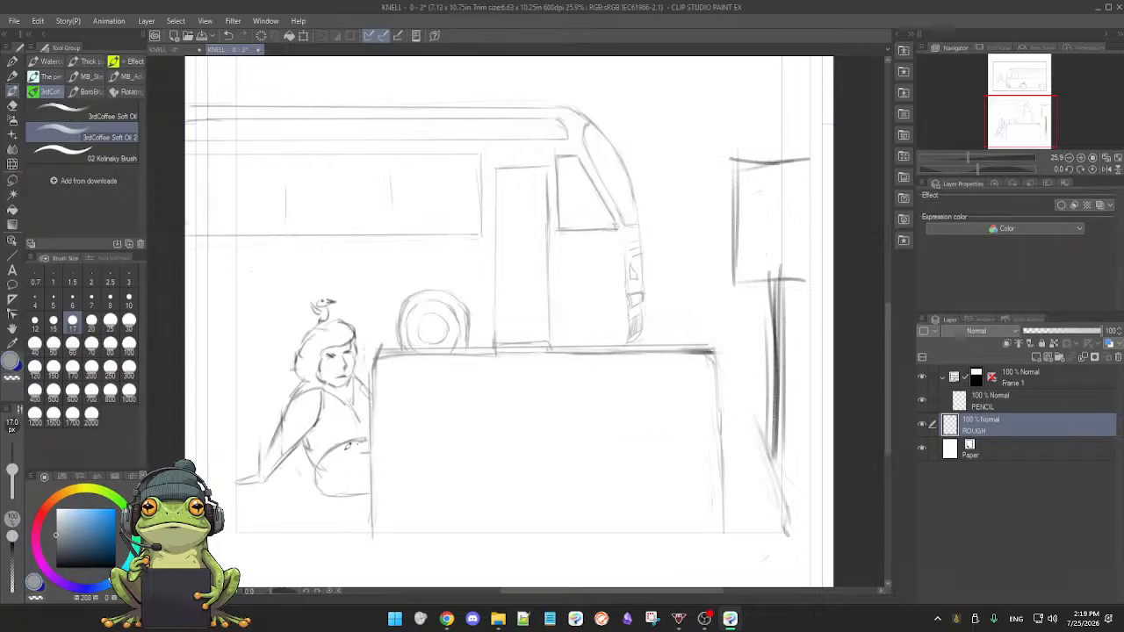
key("e")
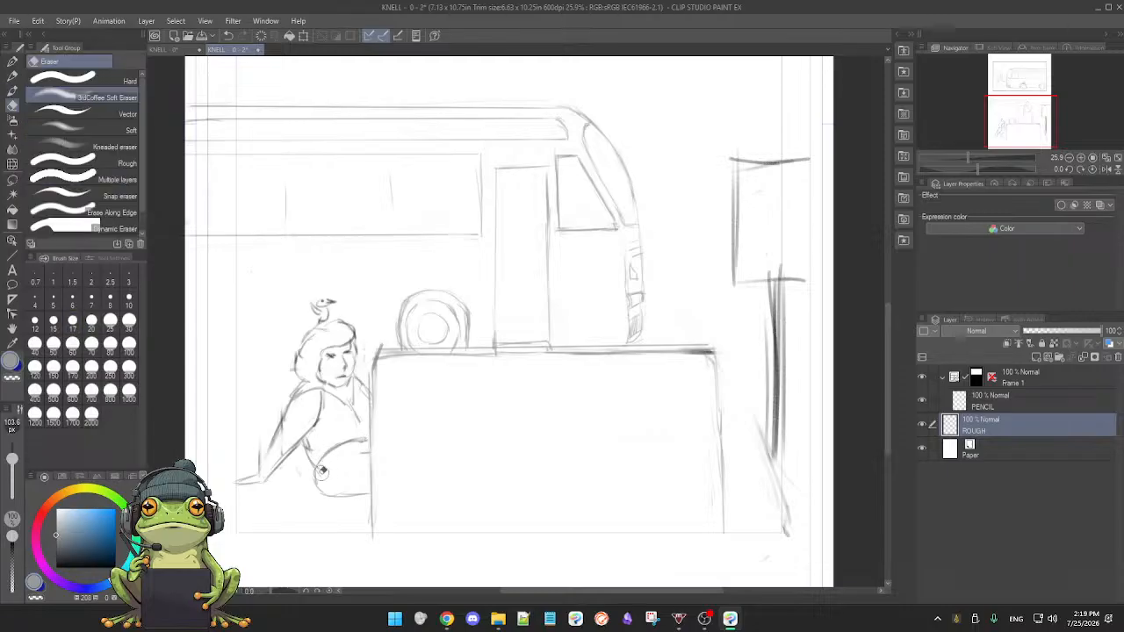
key("b")
key("e")
left_click_drag(312, 449, 314, 455)
key("b")
key("e")
key("b")
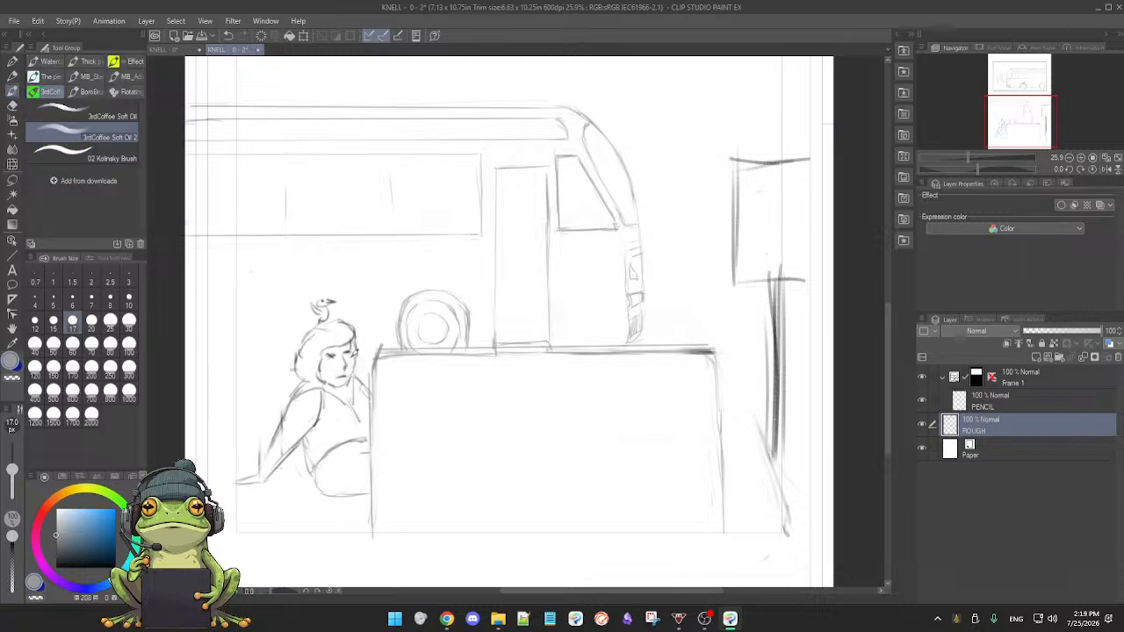
- Erase the figure's scowling eyes and rough in new ones beneath the hair
left_click_drag(357, 367, 348, 388)
key("e")
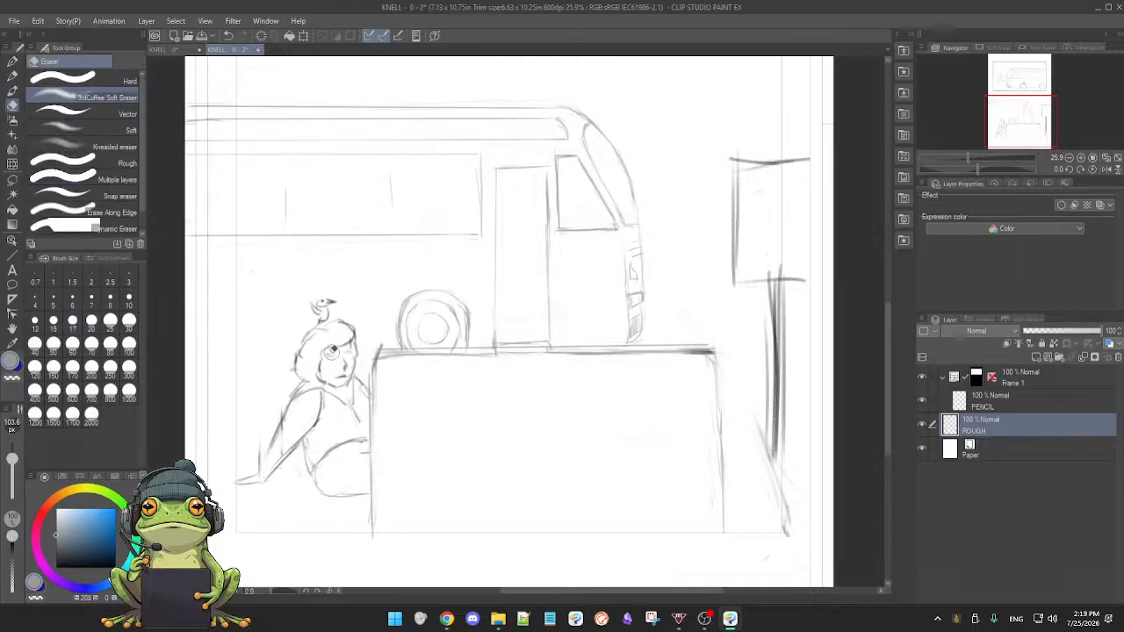
key("b")
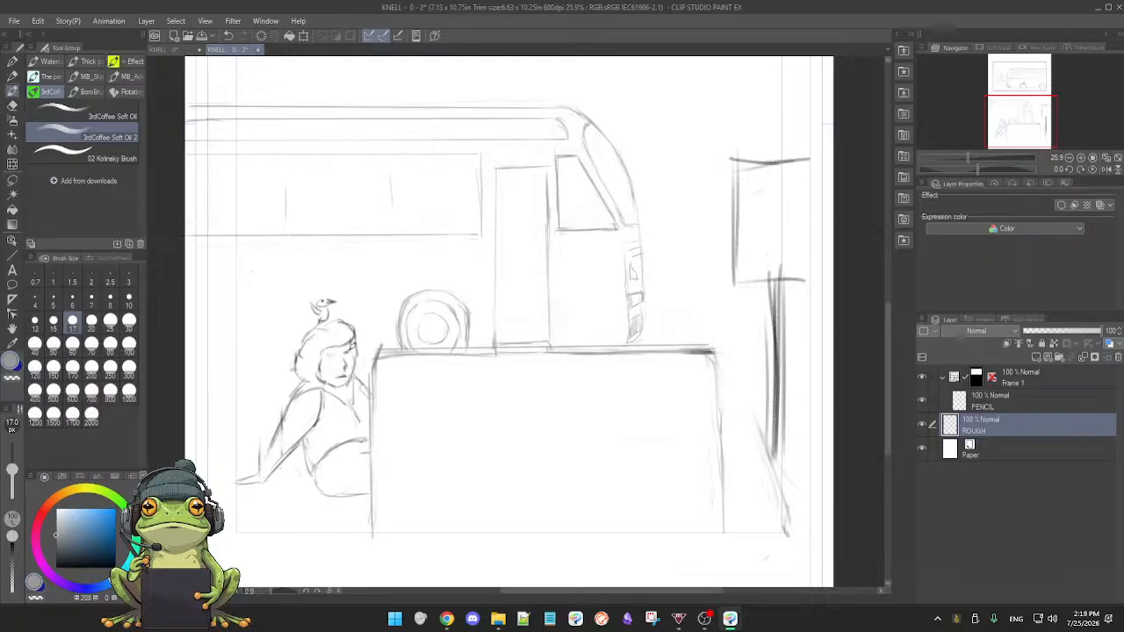
left_click_drag(326, 347, 335, 358)
key("e")
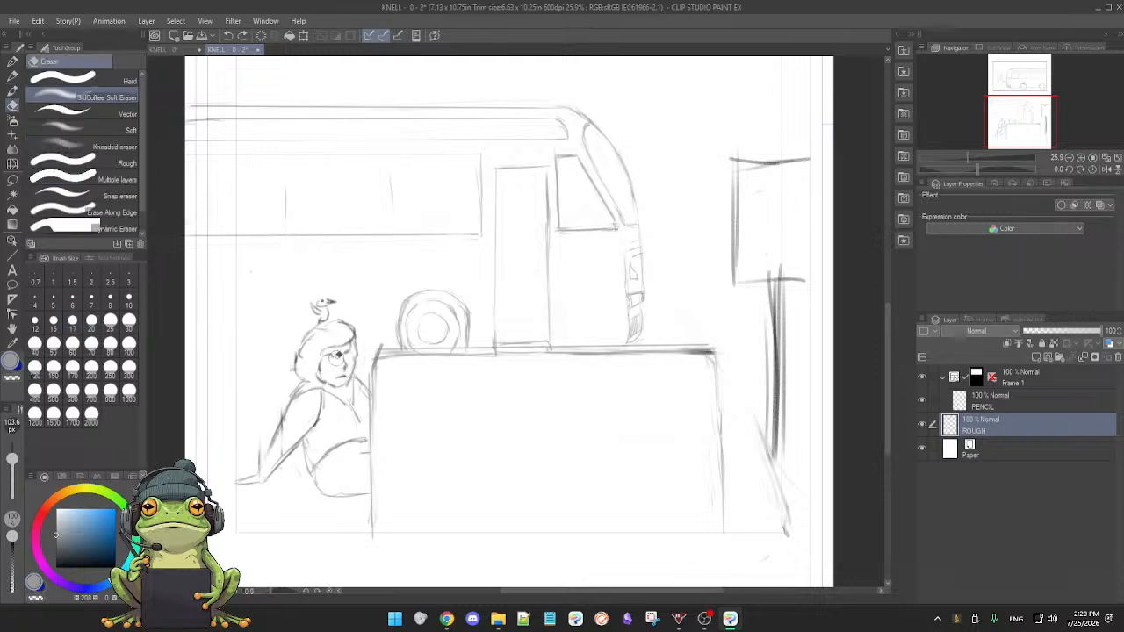
key("b")
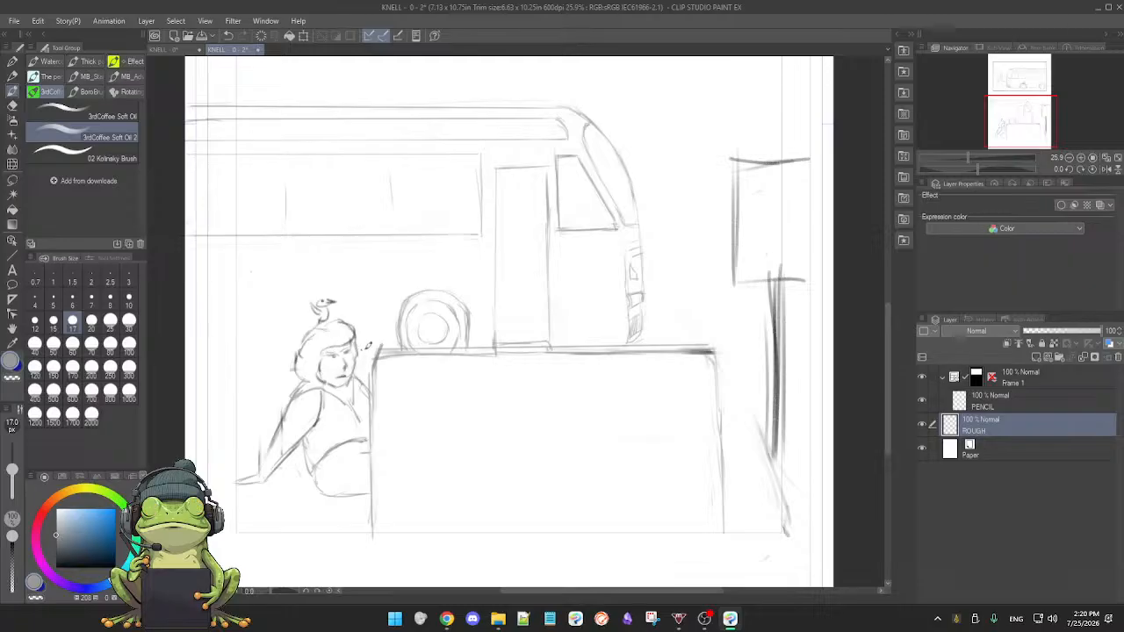
- Erase the figure's eyes again and stroke a line from the hair down across the brow
scroll(338, 362, "up", 5)
key("e")
mouse_move(367, 346)
left_mouse_down()
mouse_move(367, 337)
mouse_move(325, 357)
left_mouse_up()
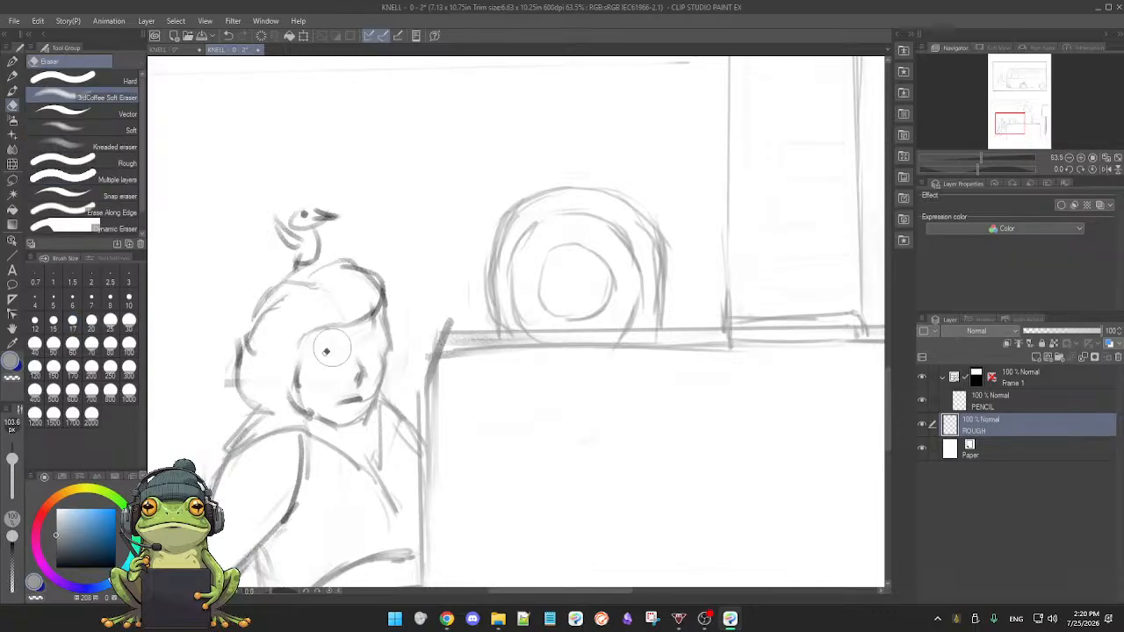
key("b")
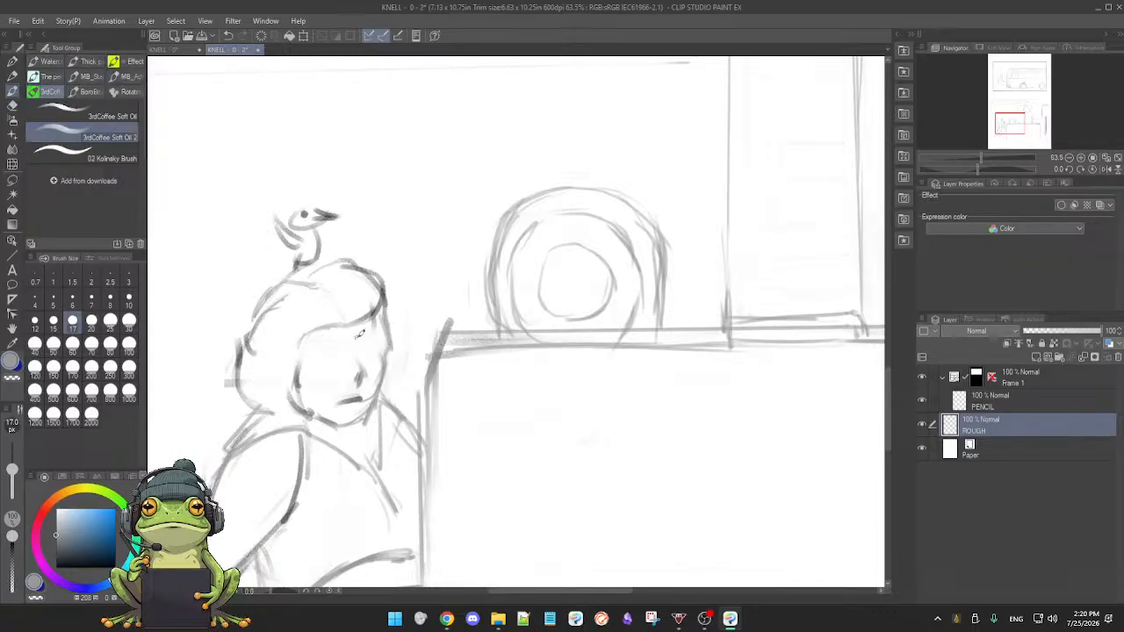
left_click_drag(338, 306, 359, 349)
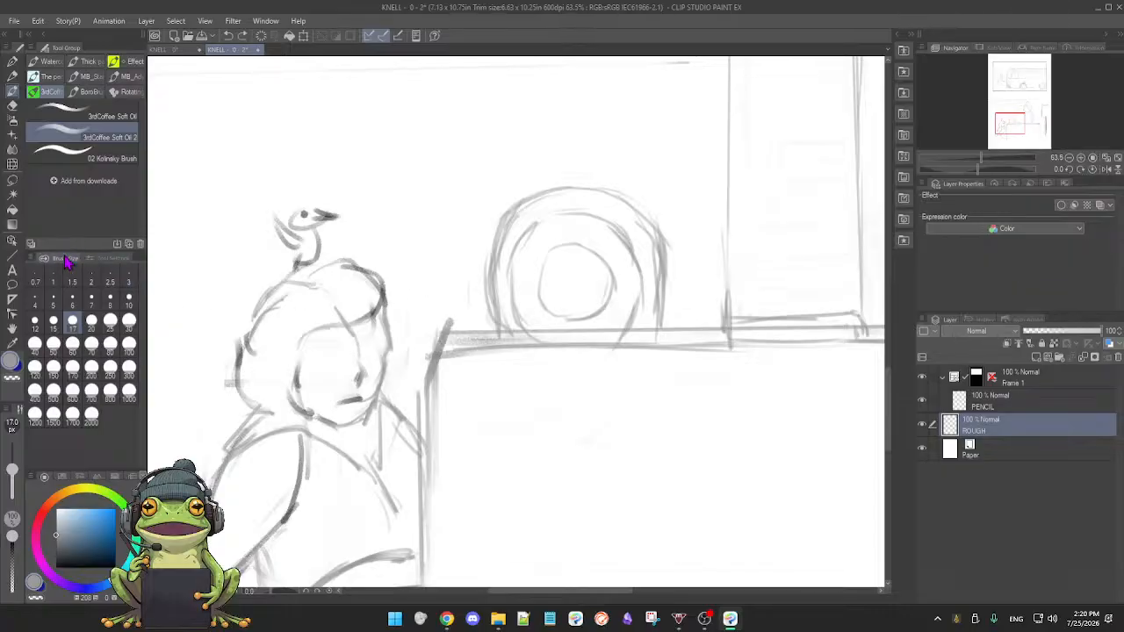
- Show the drawing brush's detailed settings and test it with a stroke beside the figure's head, undoing the stroke
left_click(109, 258)
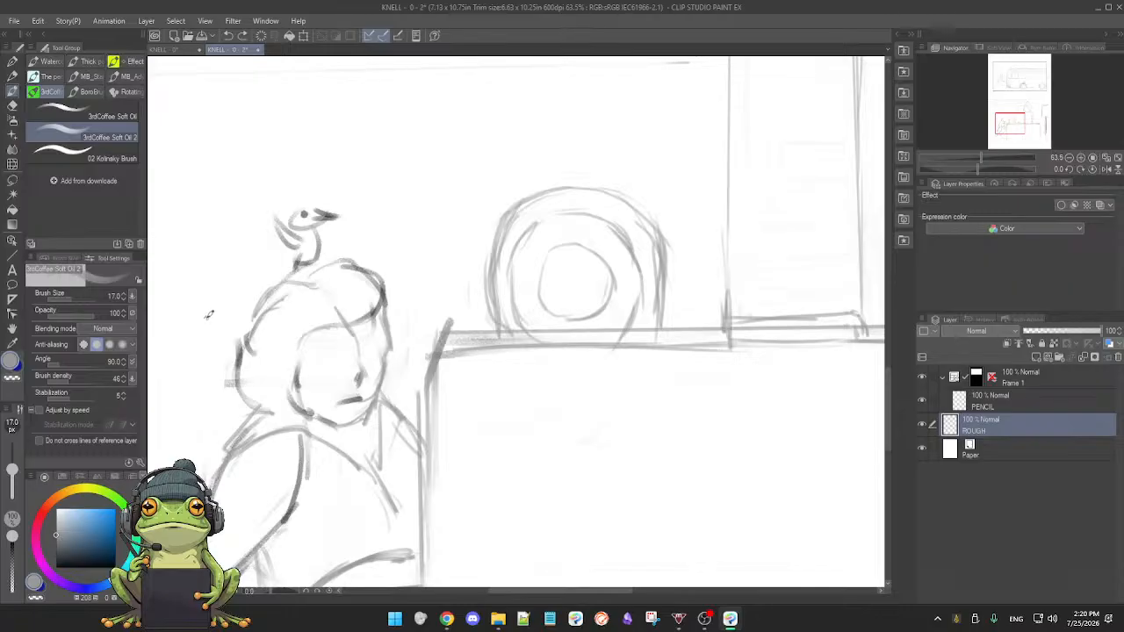
left_click_drag(189, 337, 242, 282)
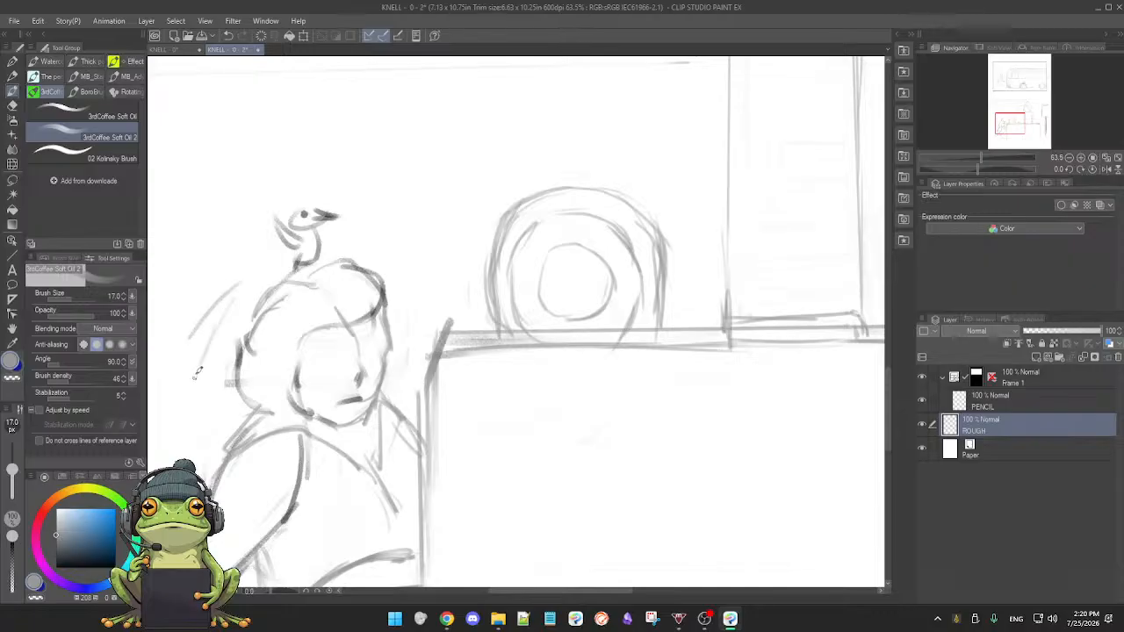
key("ctrl+z")
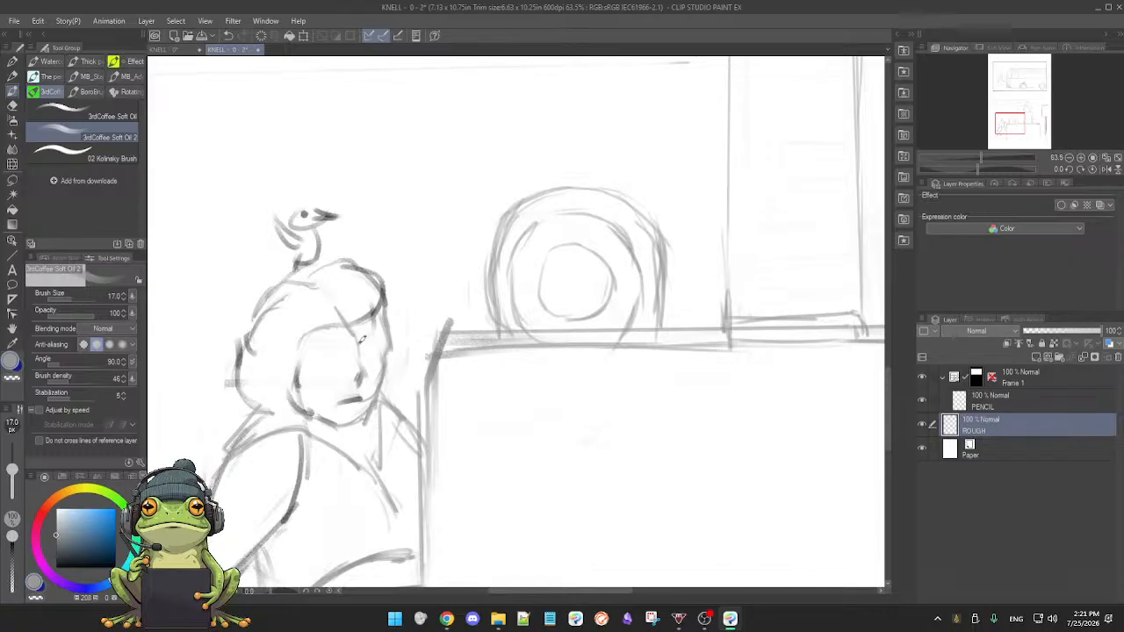
- Erase the stray line through the figure's brow and redraw the fringe sweeping across the forehead
key("e")
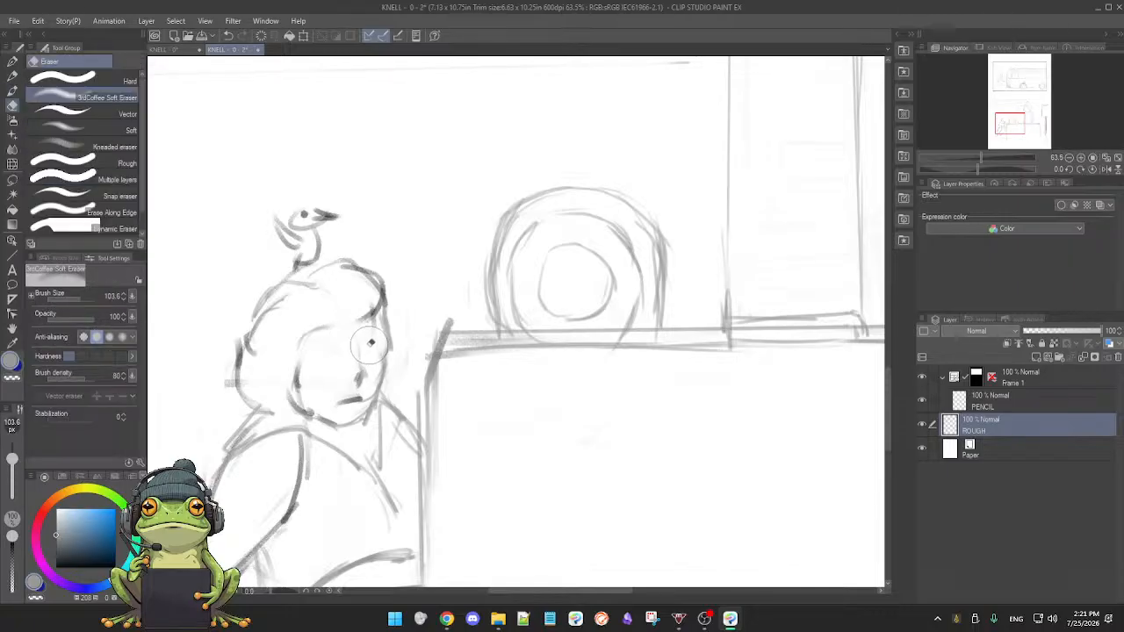
left_click_drag(367, 353, 354, 354)
key("b")
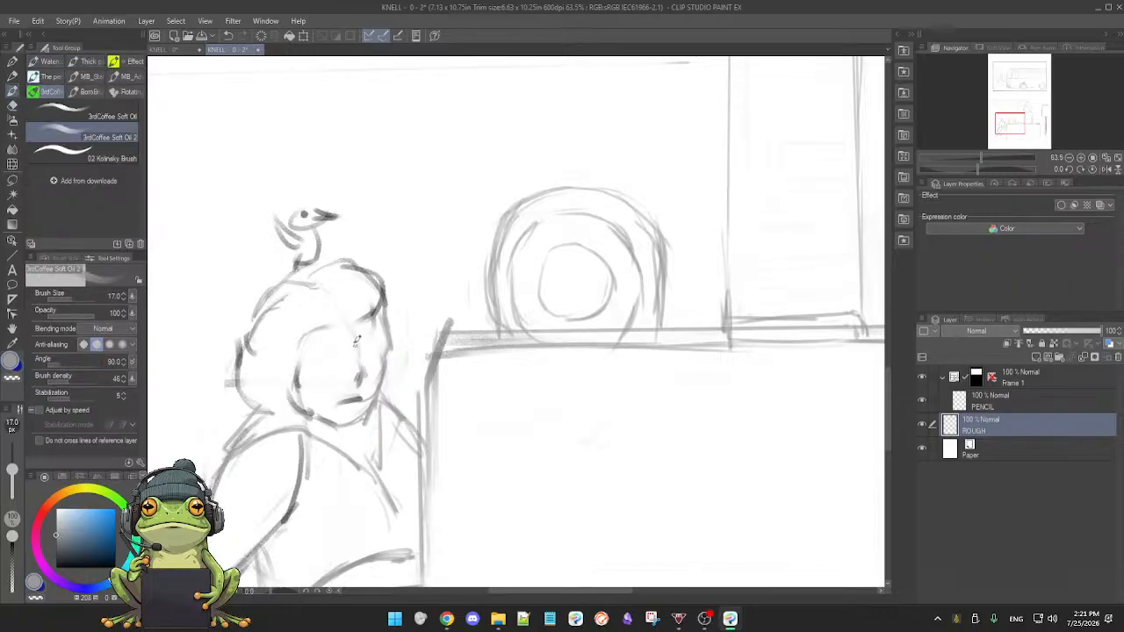
left_click_drag(302, 334, 375, 313)
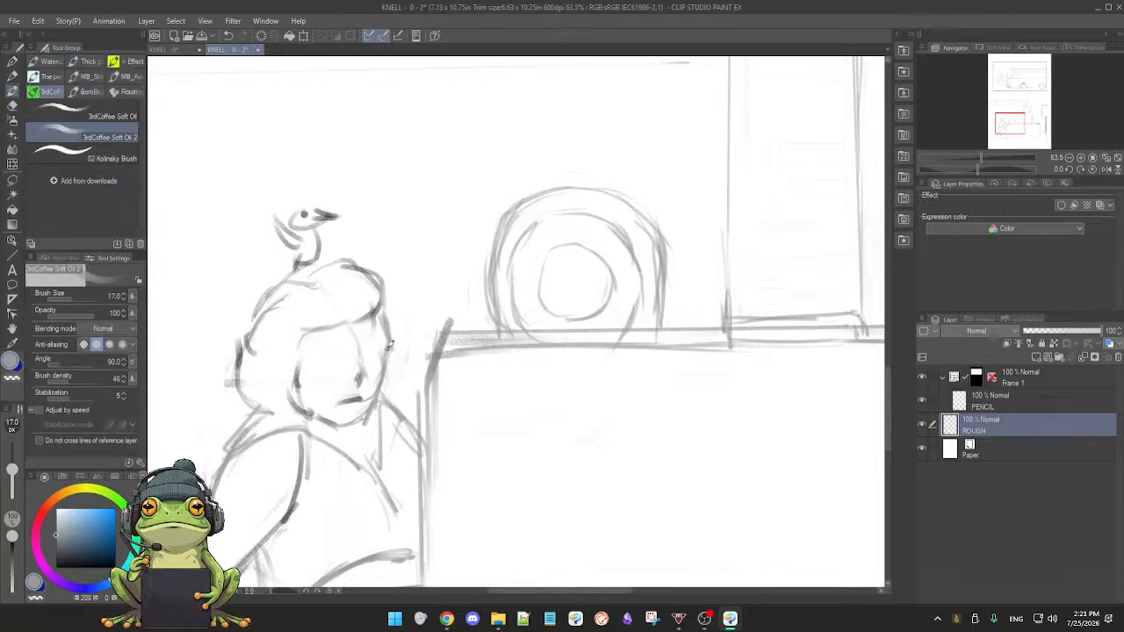
- Refine the figure's jaw and nose with fine erasing and redrawing, and sketch new eyes and brows
key("e")
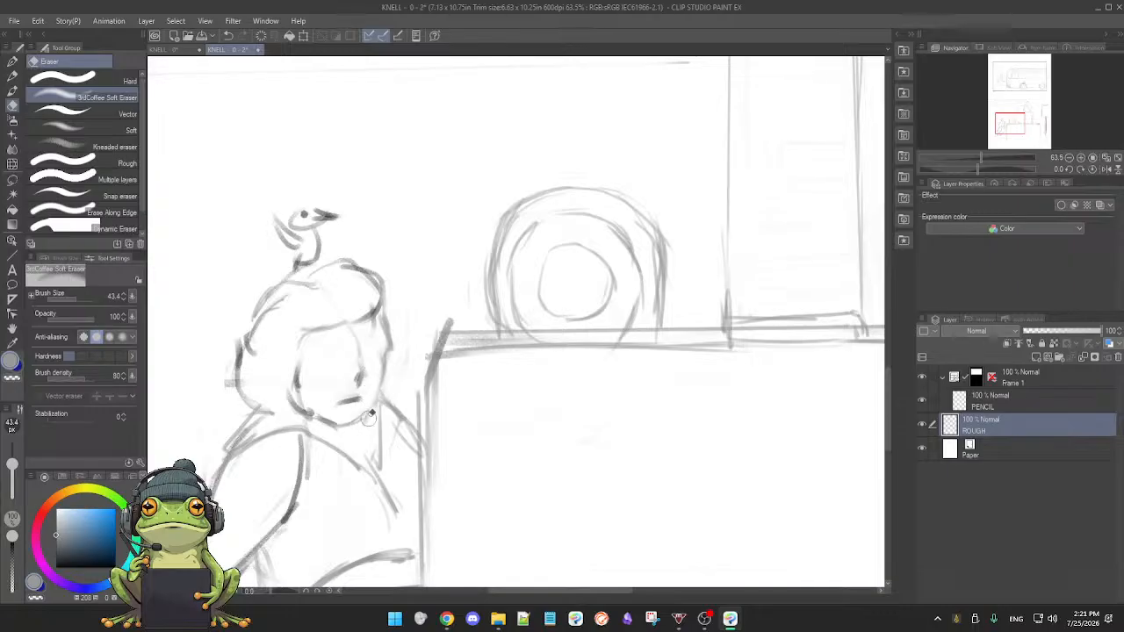
key("b")
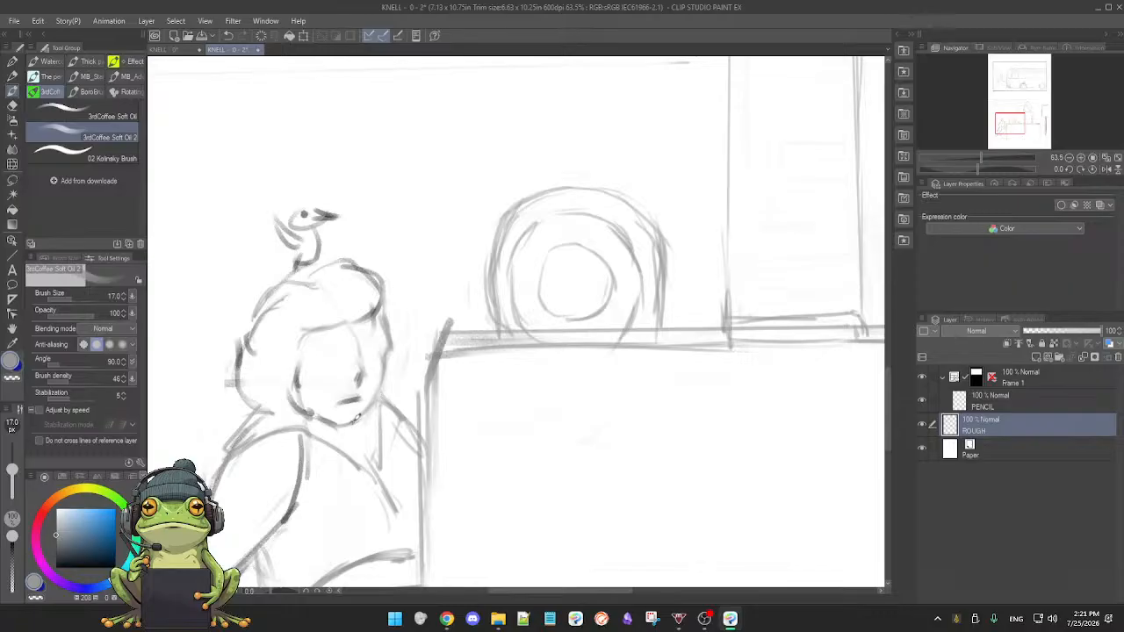
key("e")
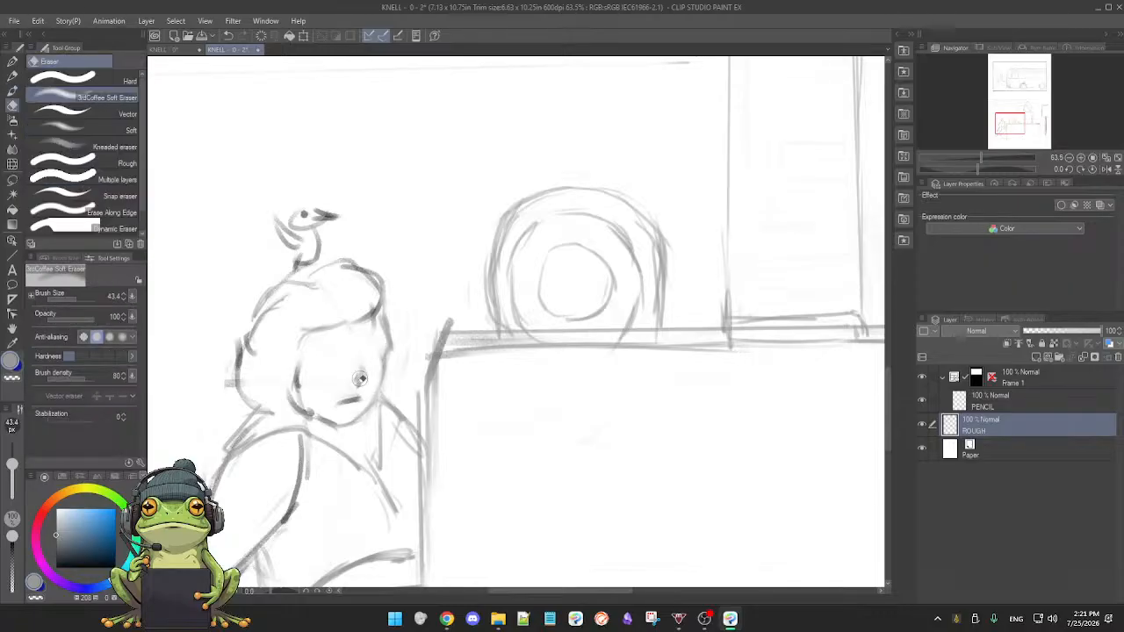
key("b")
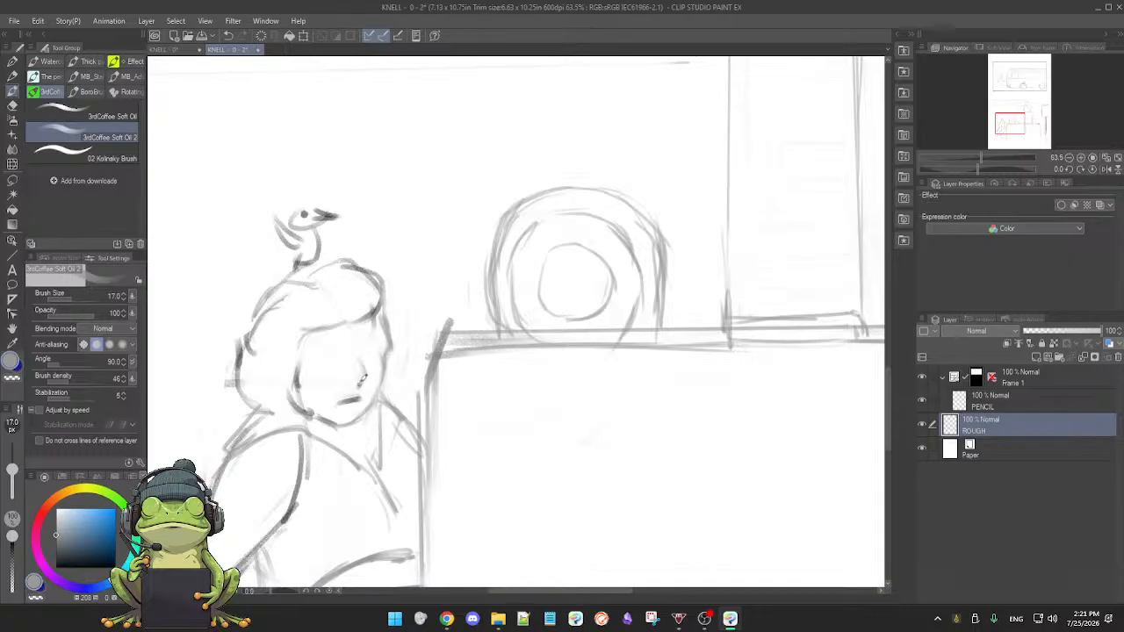
key("e")
key("b")
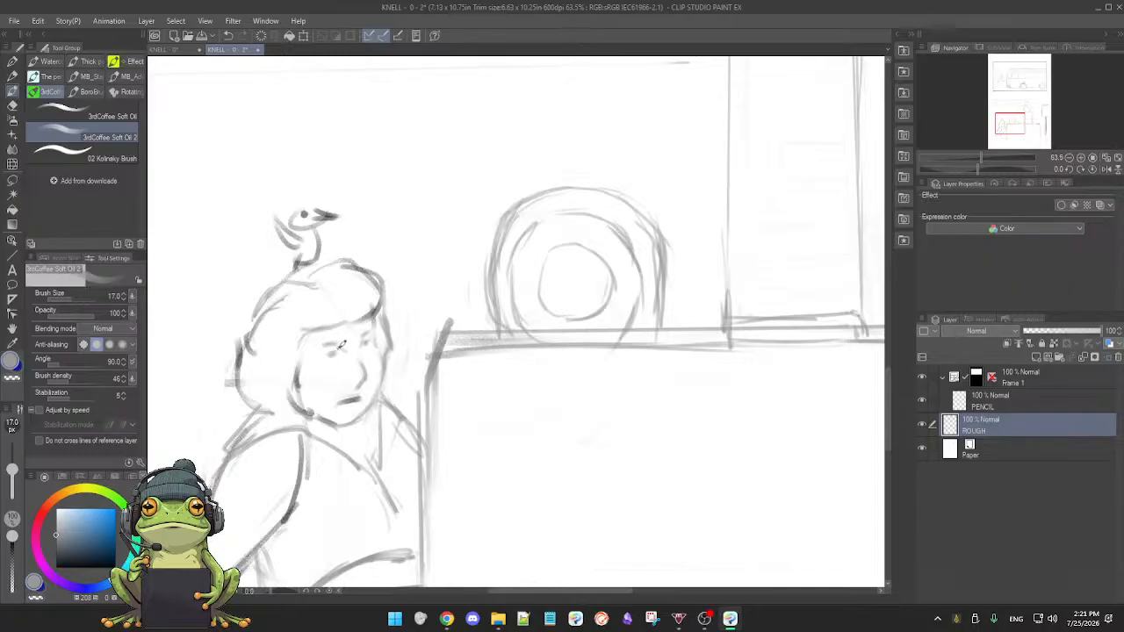
- Undo an extra stroke beside the figure's eye, then trim the mouth and redraw it smaller beneath the nose
left_click_drag(337, 344, 349, 353)
key("ctrl+z")
key("e")
left_click_drag(347, 396, 335, 400)
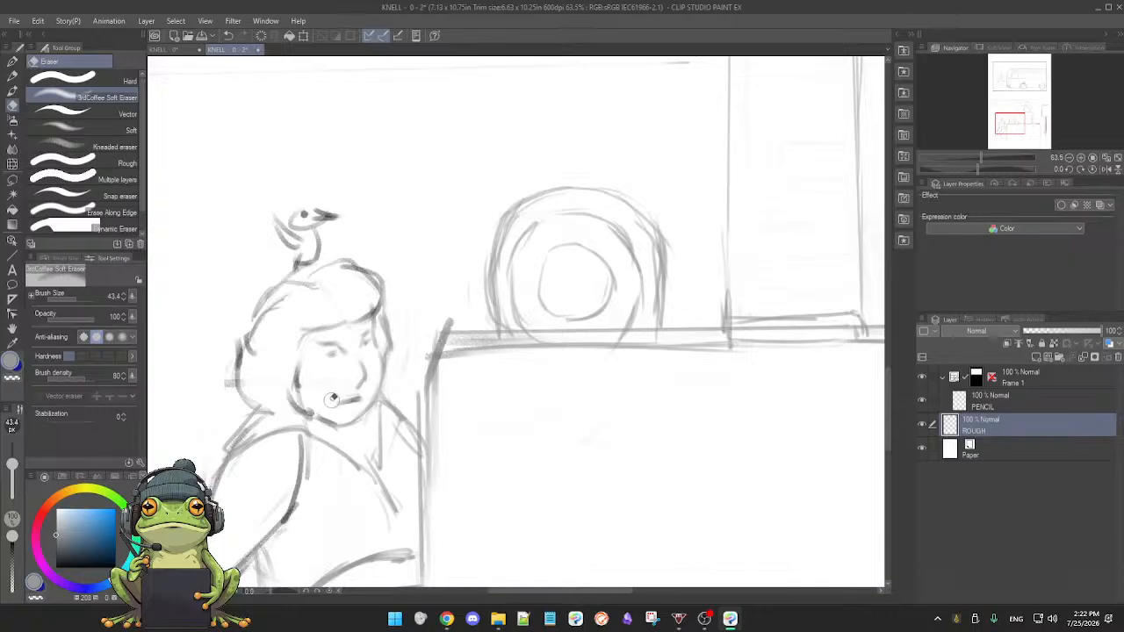
key("b")
key("e")
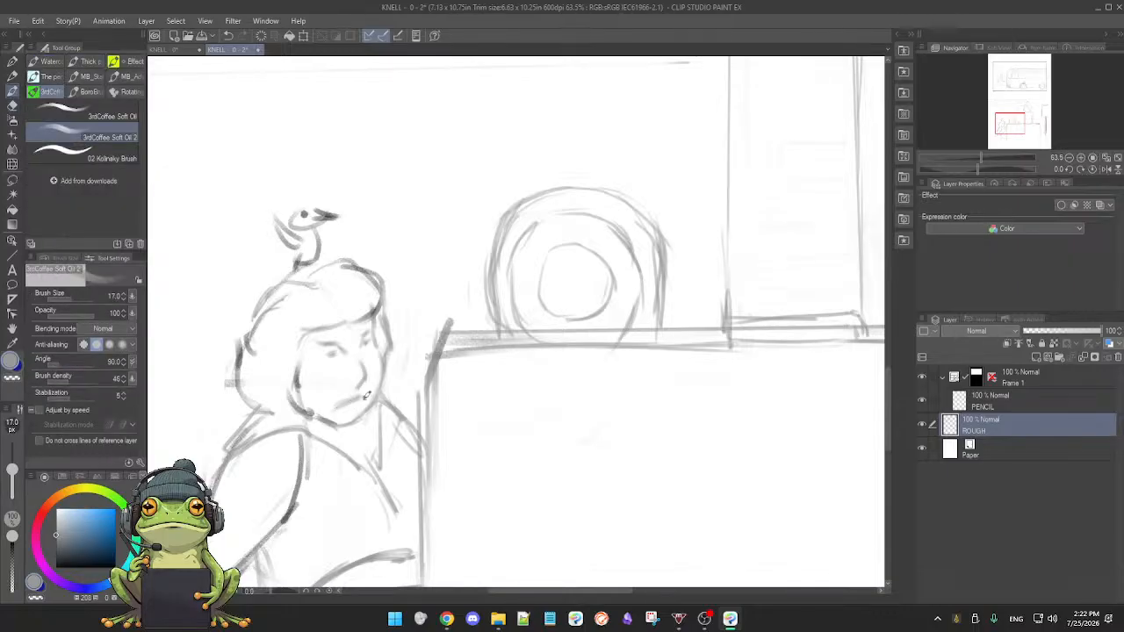
key("j")
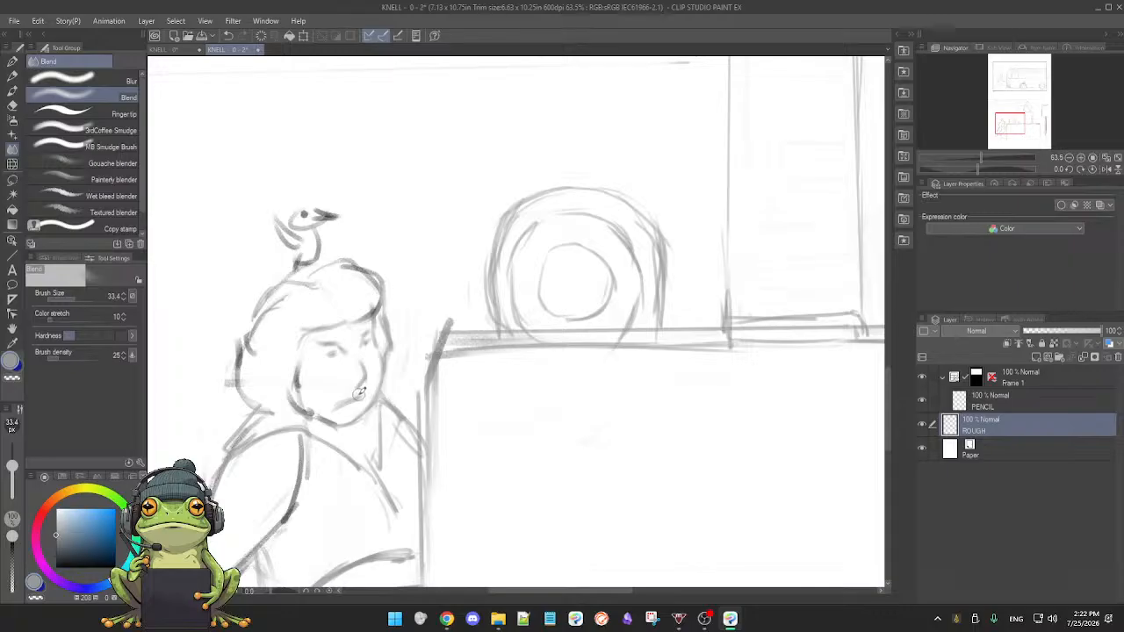
key("b")
left_click_drag(358, 384, 356, 389)
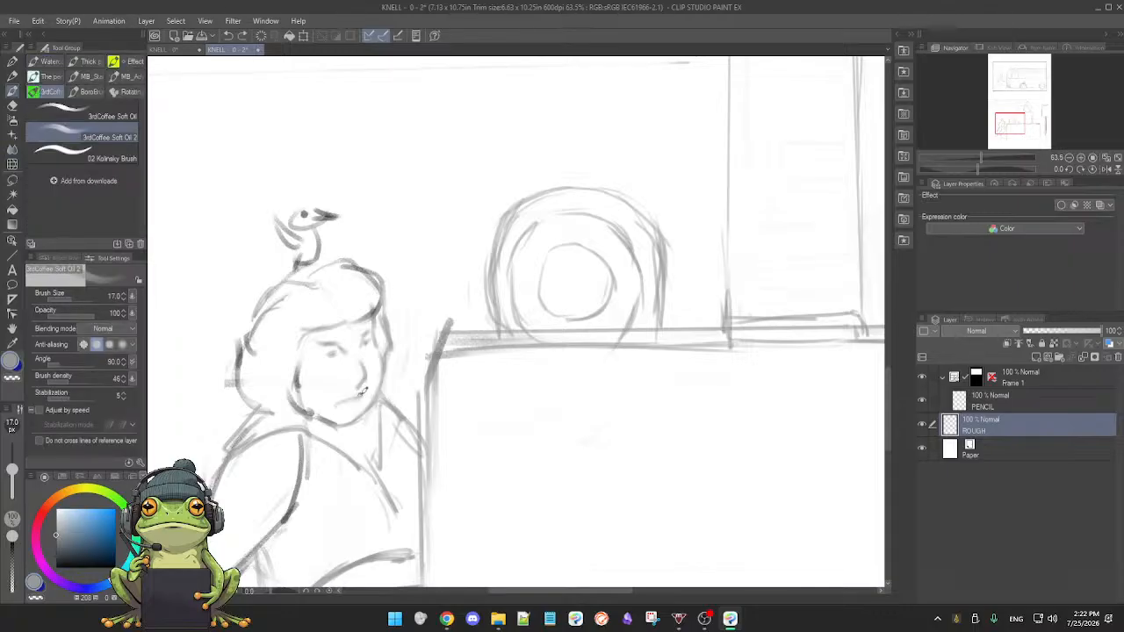
key("e")
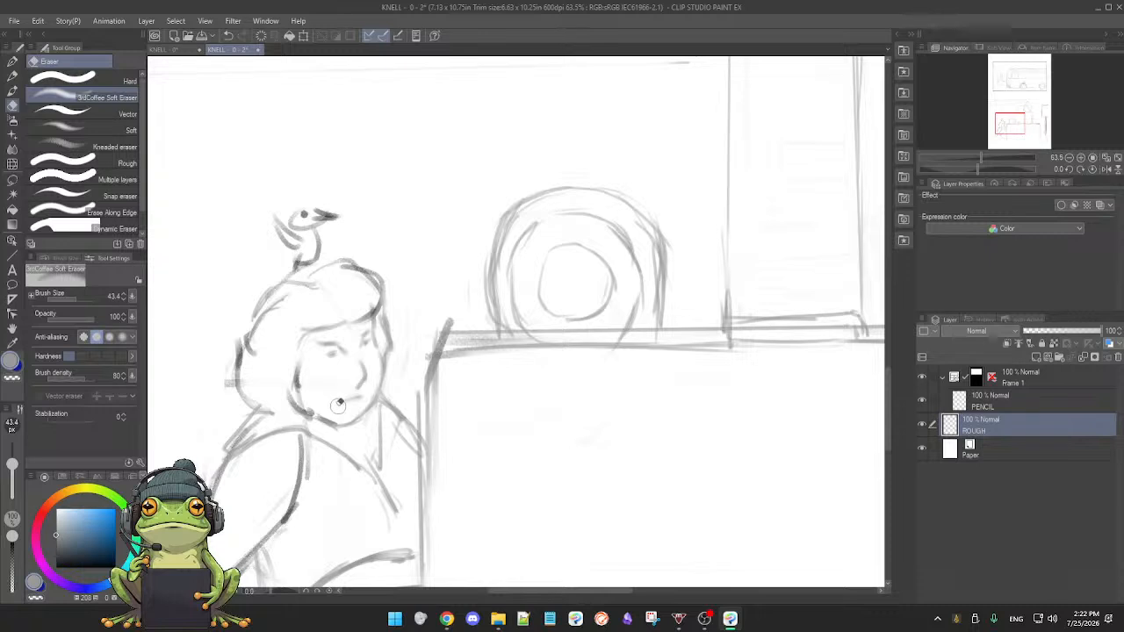
key("b")
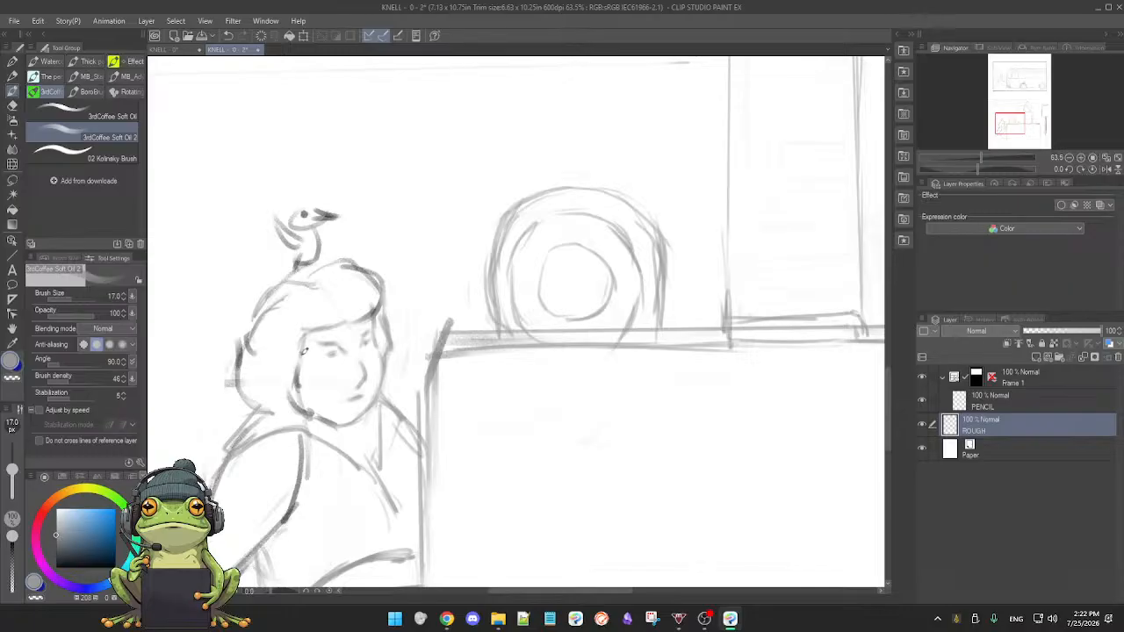
- Thin and redraw the hair edge that frames the side of the figure's face
key("e")
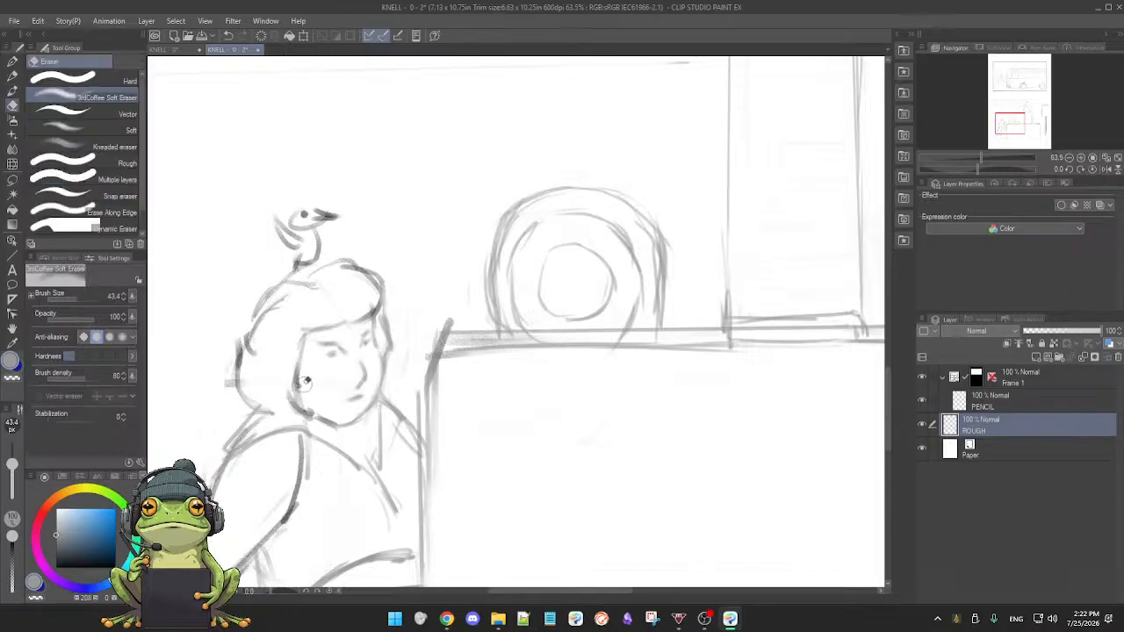
key("b")
key("e")
key("b")
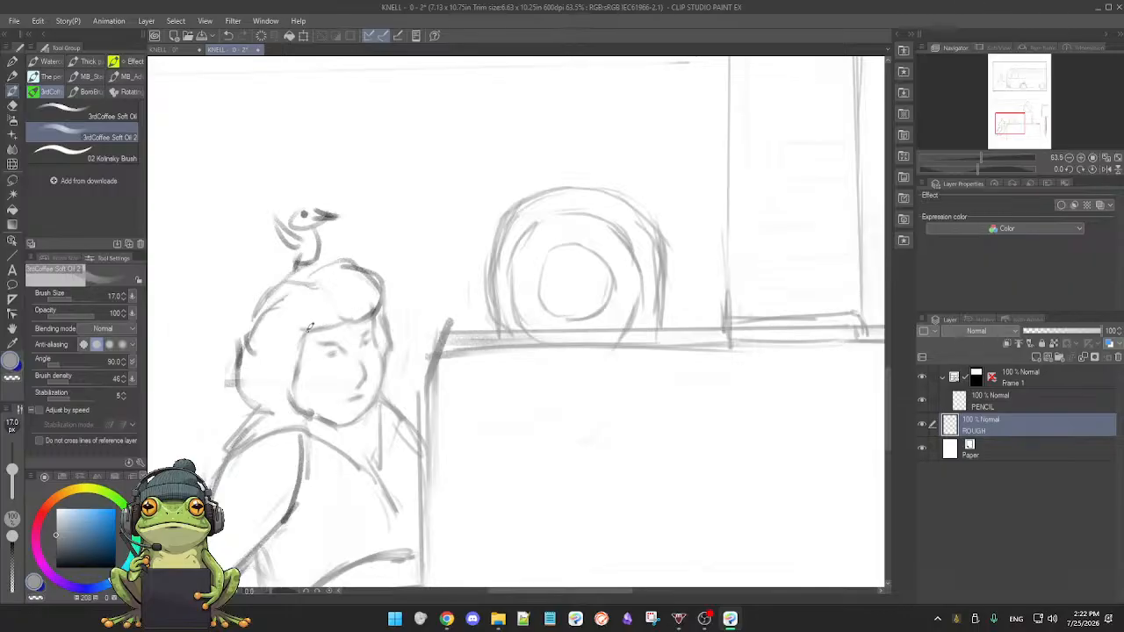
- Lighten and restate the outer contour of the figure's hair along the back and crown of the head
key("e")
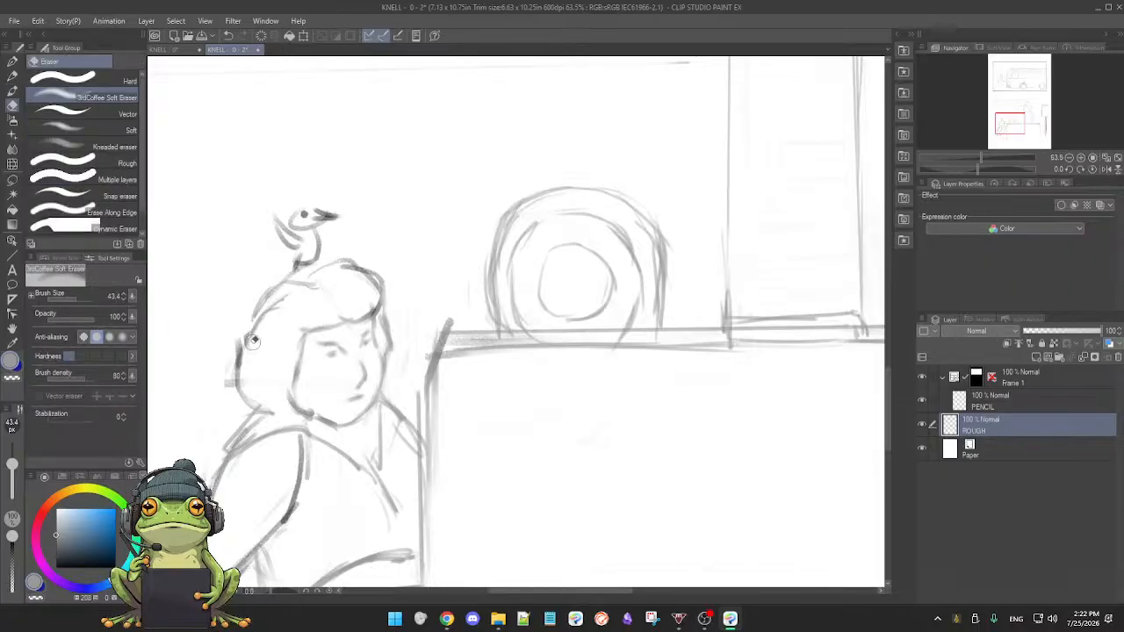
key("b")
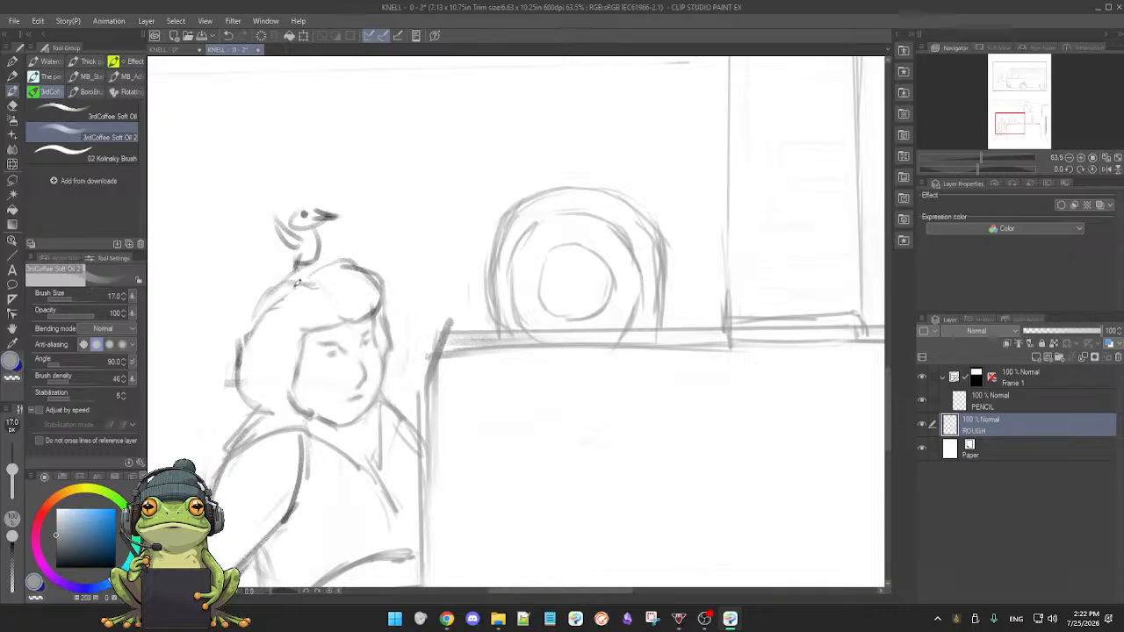
key("e")
left_click_drag(279, 289, 251, 323)
key("b")
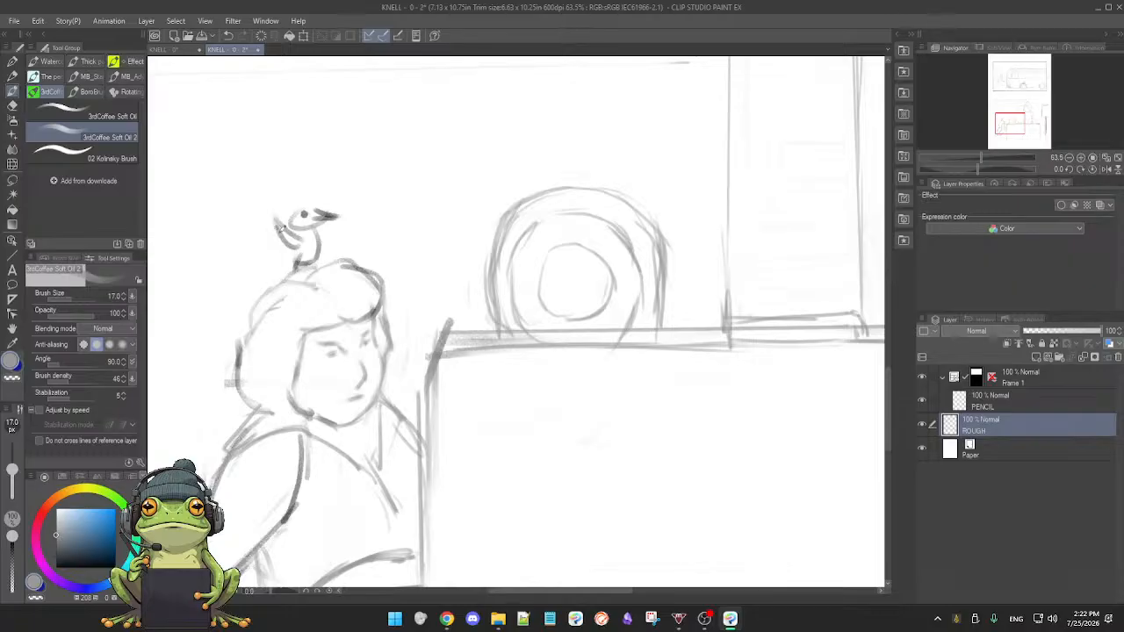
- Lighten the bird on the figure's head and redraw it with a round head, short beak, eye and raised tail
key("e")
mouse_move(277, 221)
left_mouse_down()
mouse_move(298, 237)
mouse_move(330, 215)
mouse_move(308, 218)
mouse_move(320, 237)
mouse_move(295, 261)
left_mouse_up()
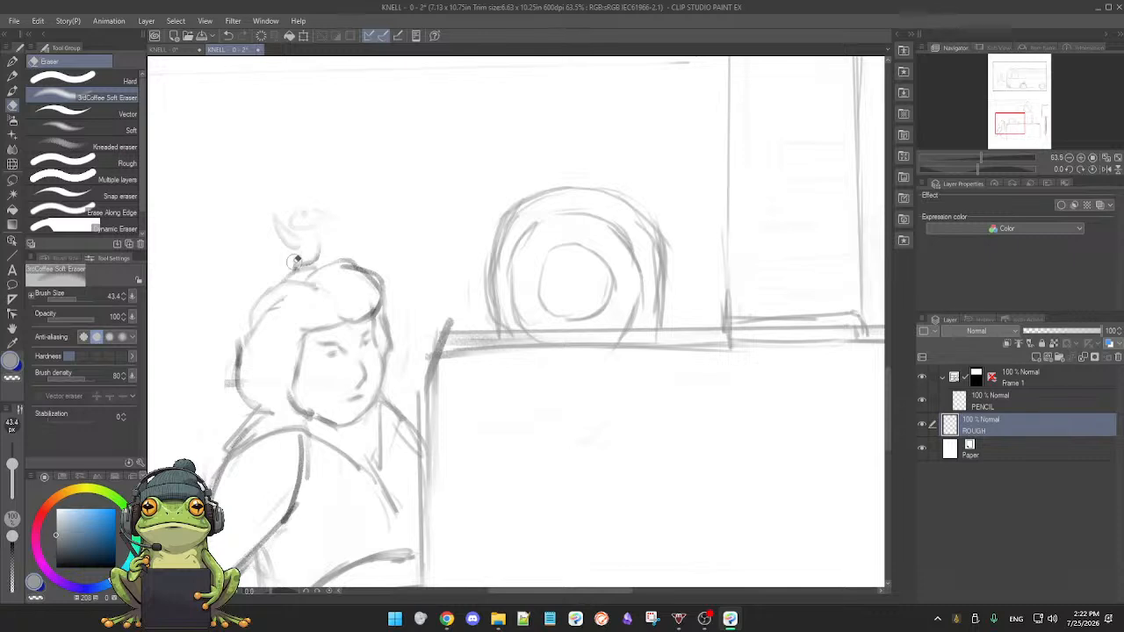
key("b")
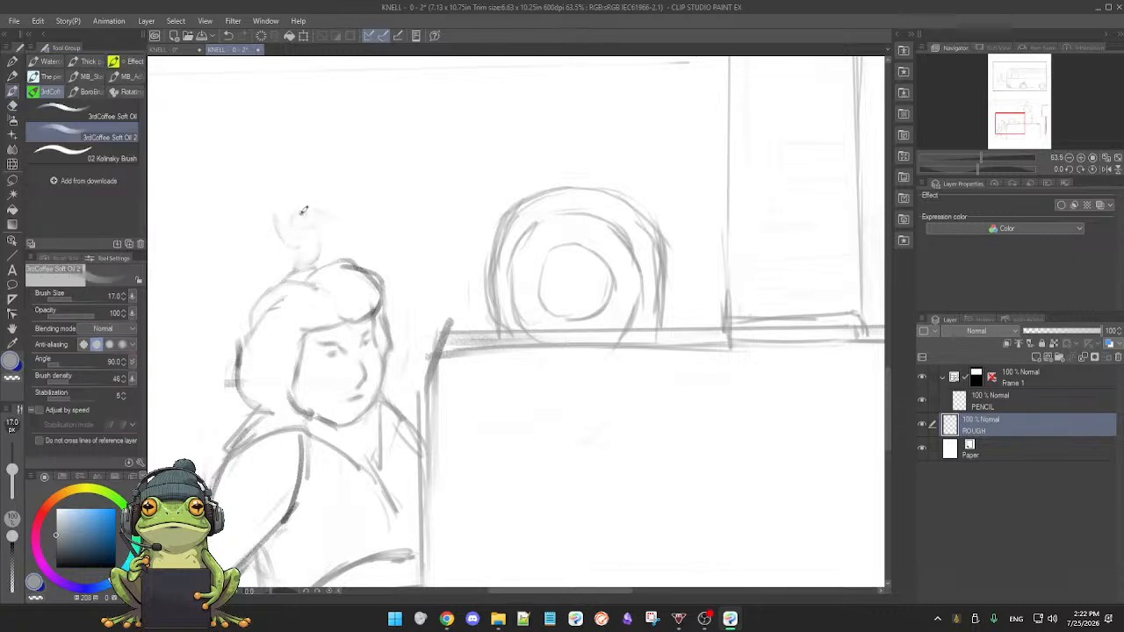
mouse_move(306, 203)
left_mouse_down()
mouse_move(297, 219)
mouse_move(313, 216)
left_mouse_up()
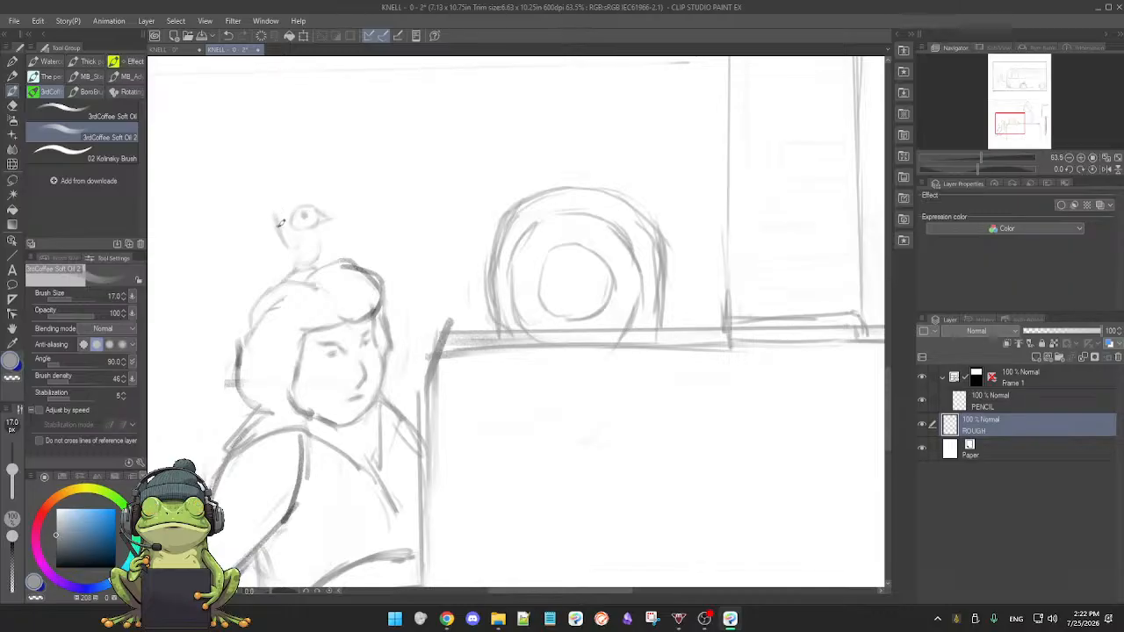
left_click_drag(276, 213, 302, 232)
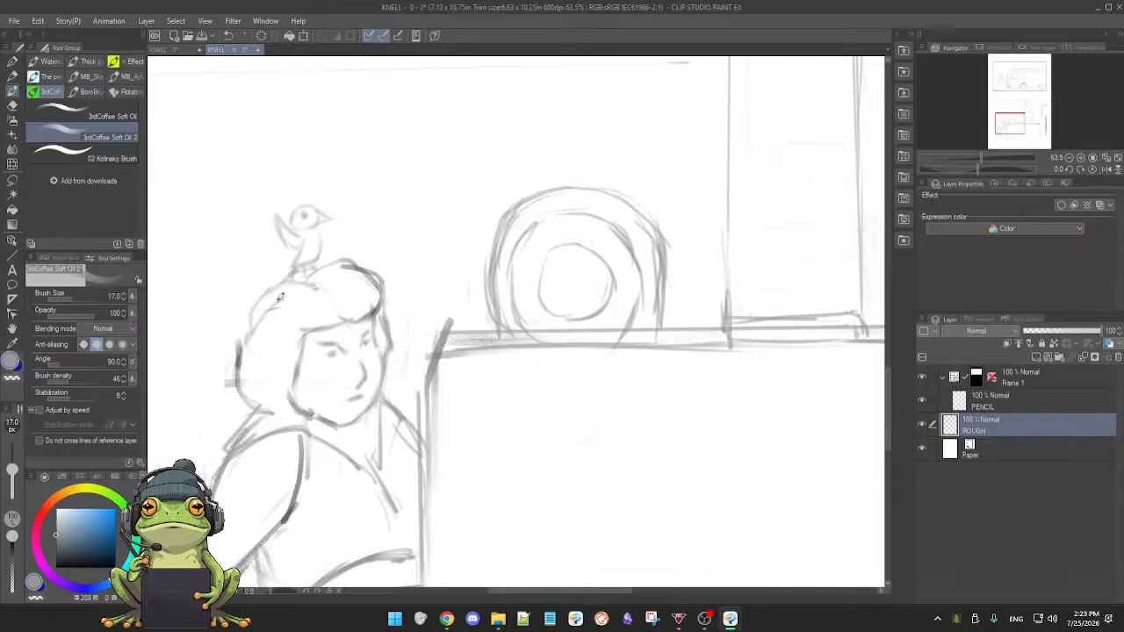
- Thin and restate the outer hair contour down the back of the head to the shoulder
key("e")
key("b")
key("e")
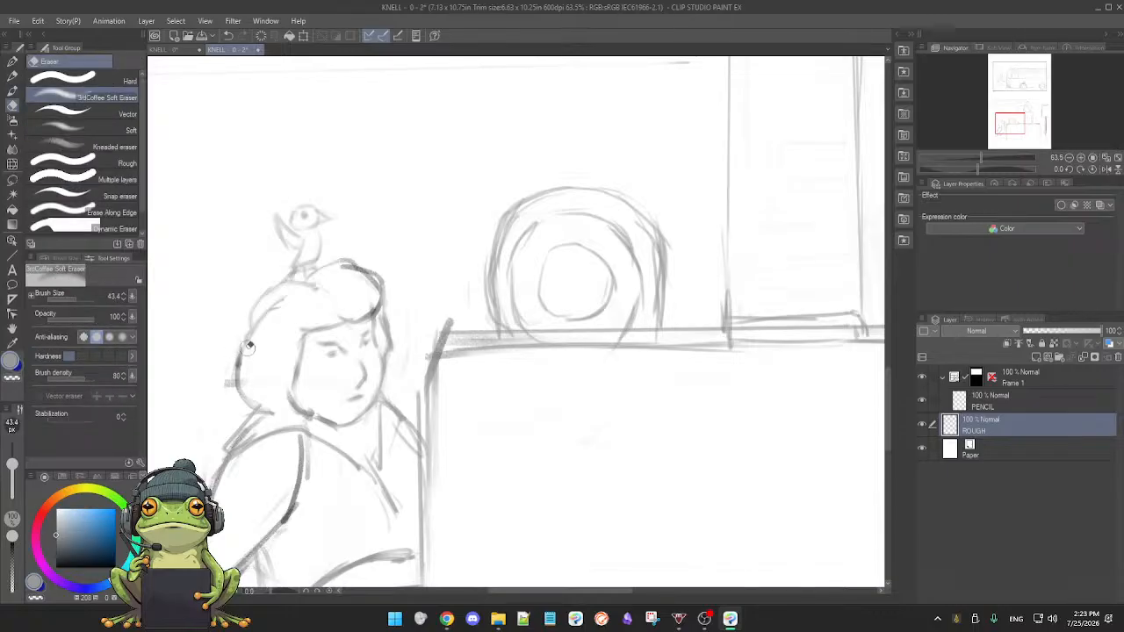
key("b")
key("e")
key("b")
key("e")
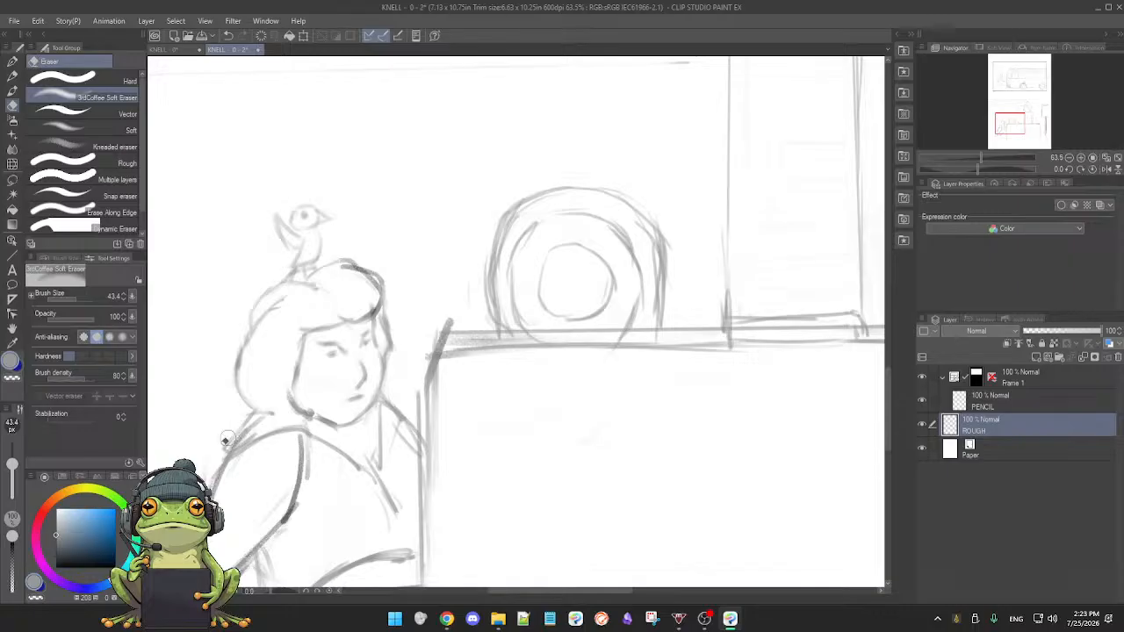
- Lighten the figure's supporting arm and redraw its upper and lower contours from shoulder to wrist
left_click_drag(241, 480, 281, 397)
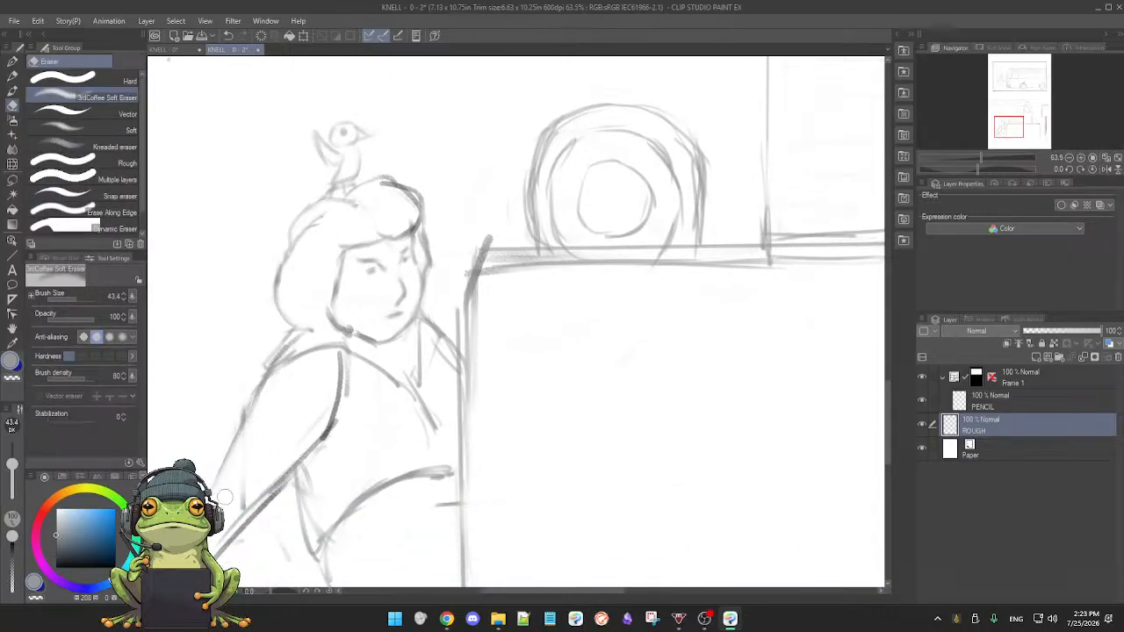
mouse_move(309, 430)
left_mouse_down()
mouse_move(219, 546)
mouse_move(325, 416)
mouse_move(250, 502)
mouse_move(263, 413)
left_mouse_up()
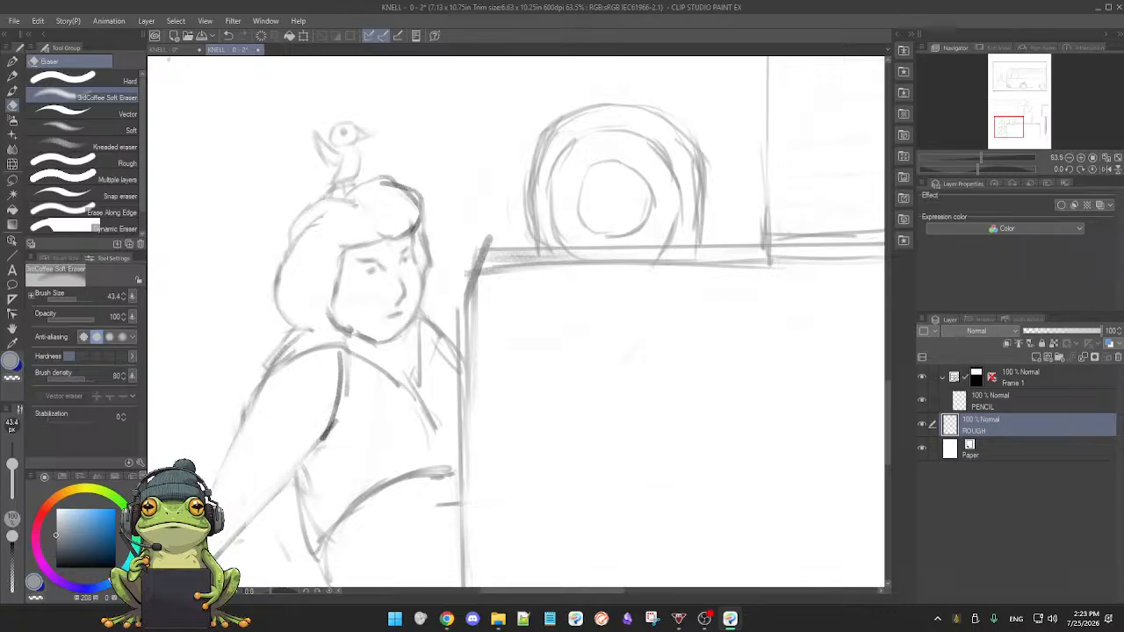
left_click_drag(244, 423, 218, 504)
key("ctrl+z")
left_click_drag(359, 450, 543, 349)
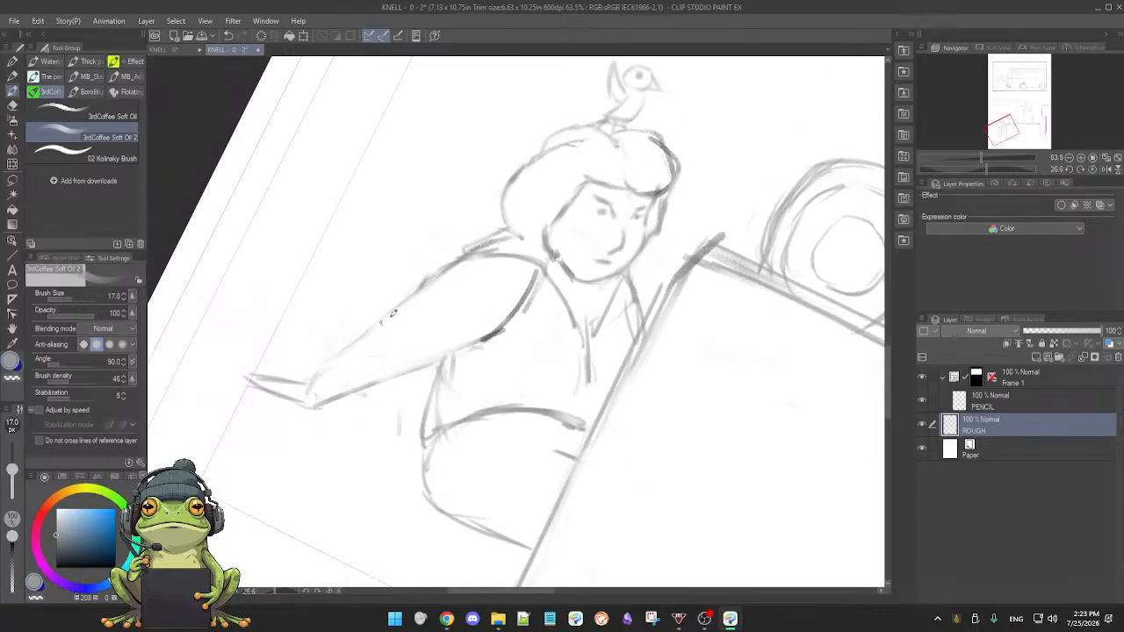
left_click_drag(318, 372, 442, 279)
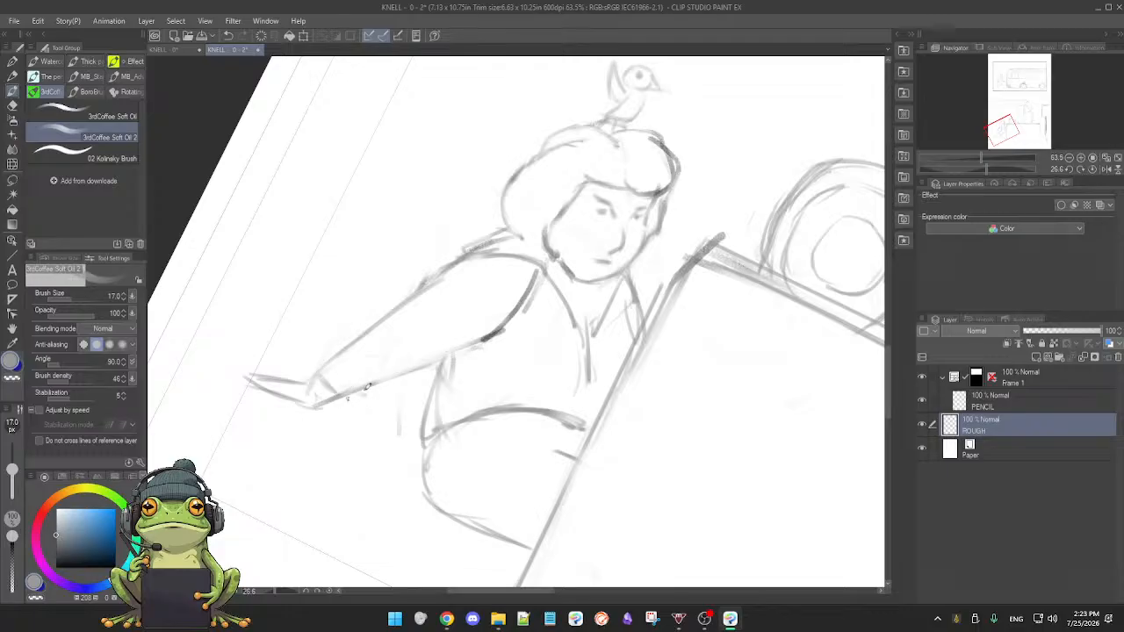
left_click_drag(347, 391, 497, 331)
- Clean up the torso's side line beneath the arm and sketch a light curve under the chest
key("e")
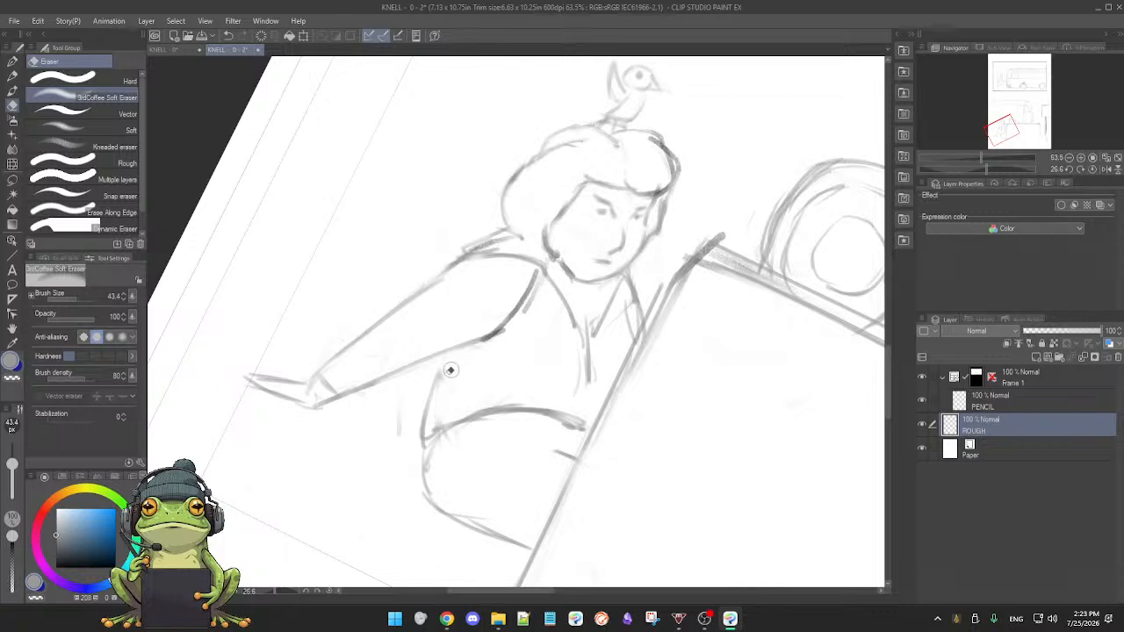
key("b")
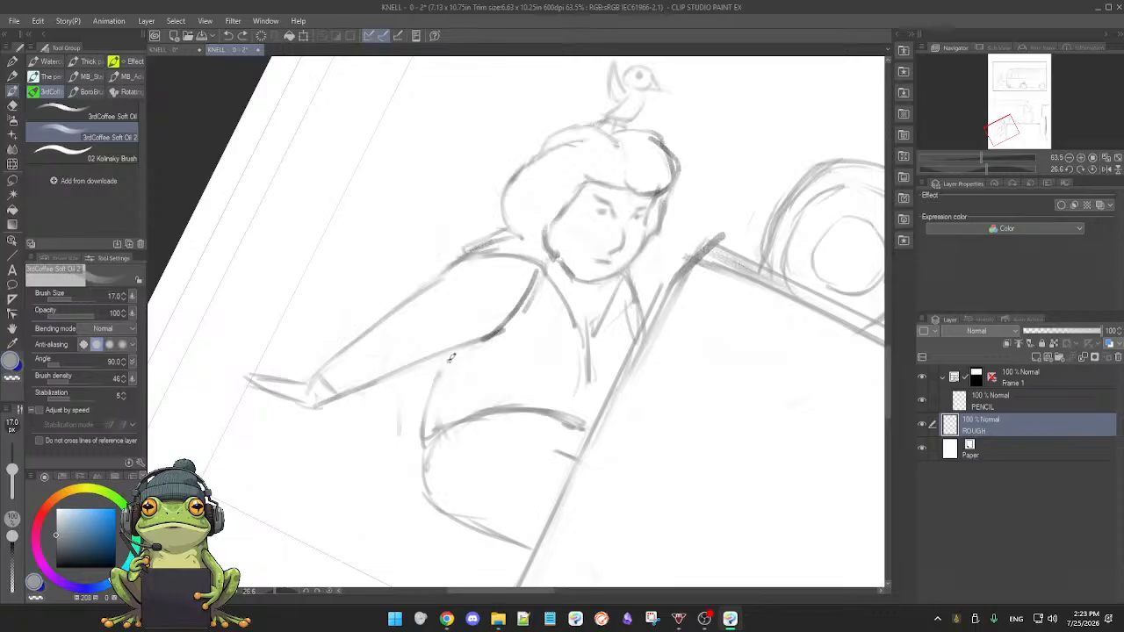
key("e")
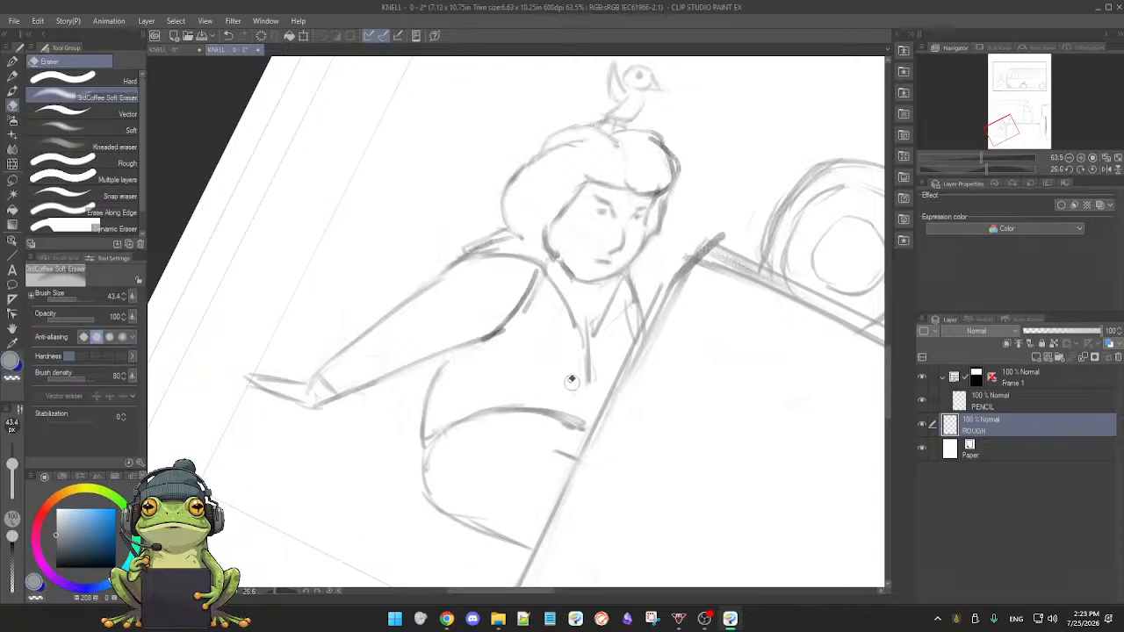
key("b")
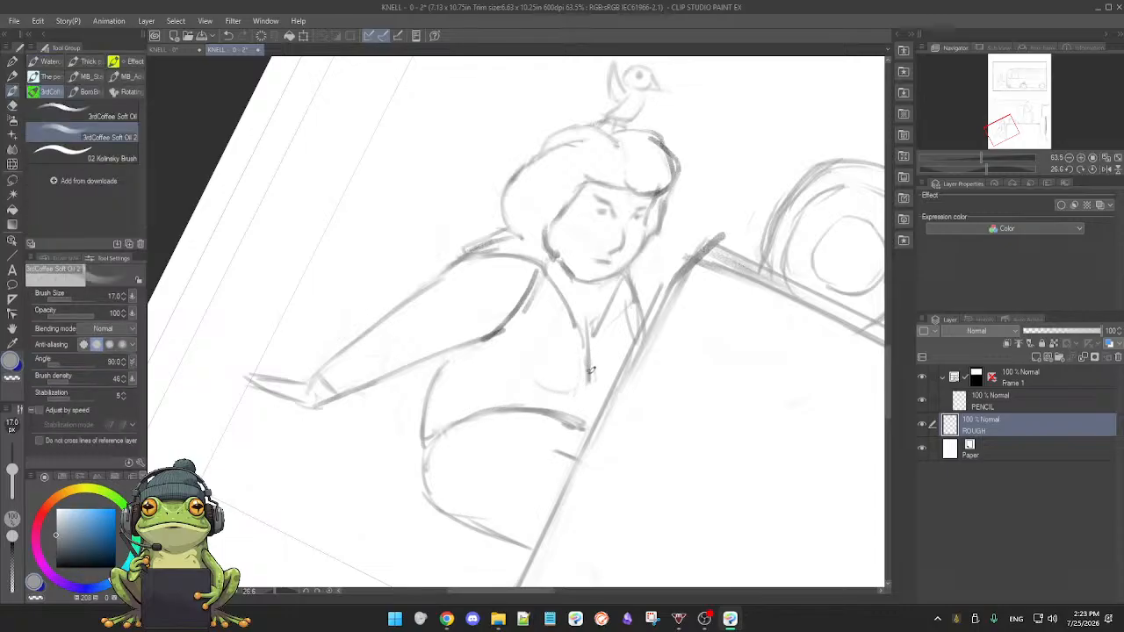
- Erase the stray strokes between the figure's chest and the foreground block, and redraw the block's adjoining vertical edge
key("e")
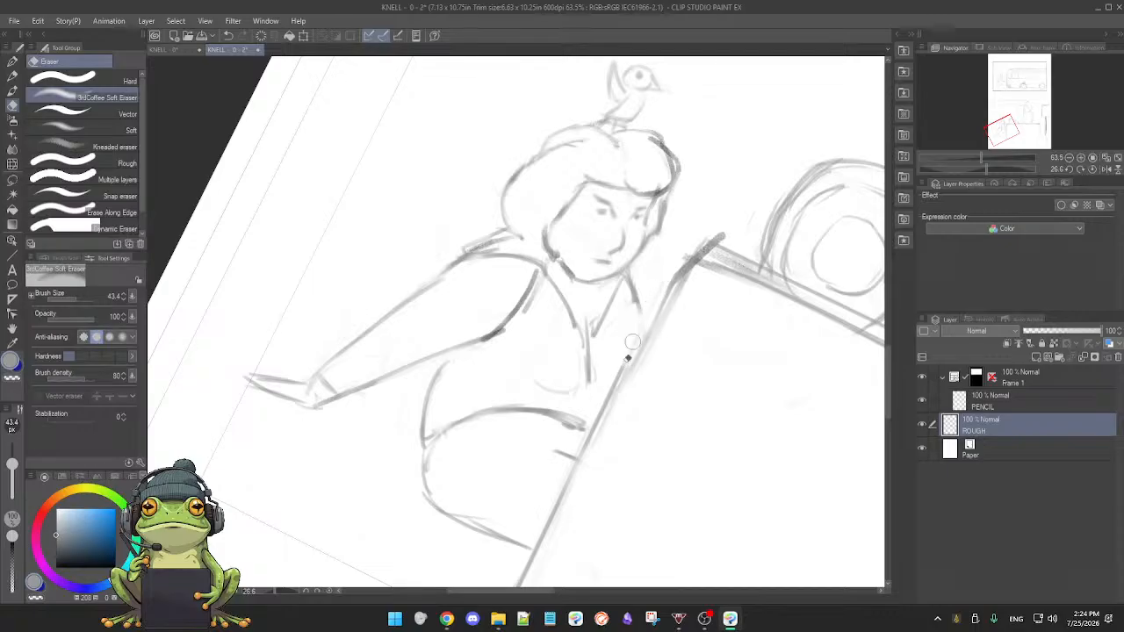
key("b")
left_click_drag(671, 284, 580, 451)
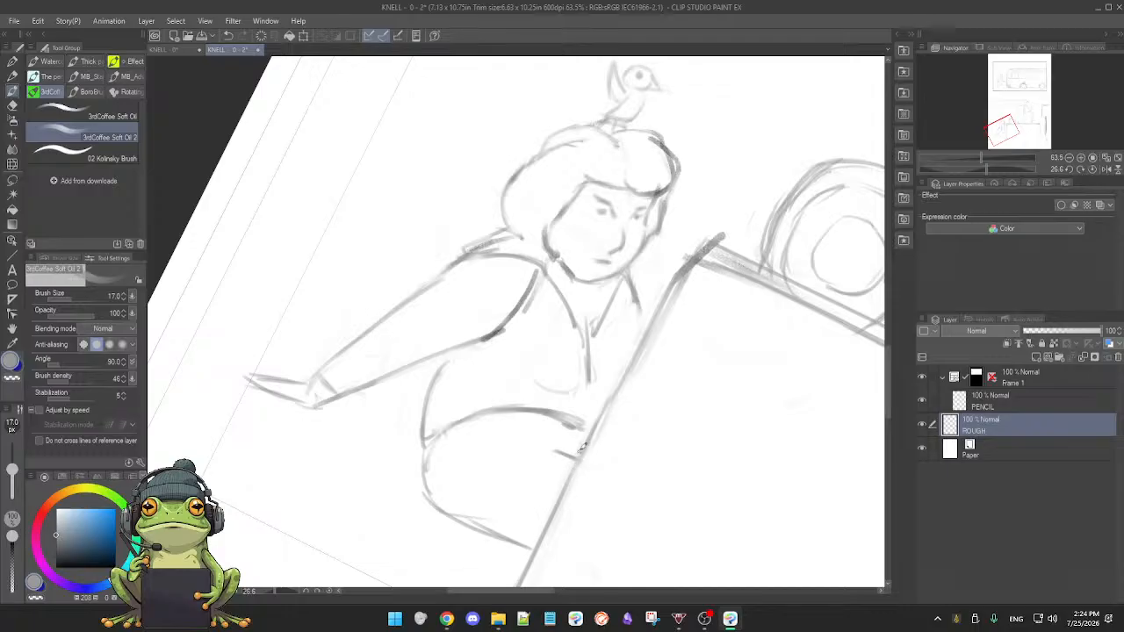
key("e")
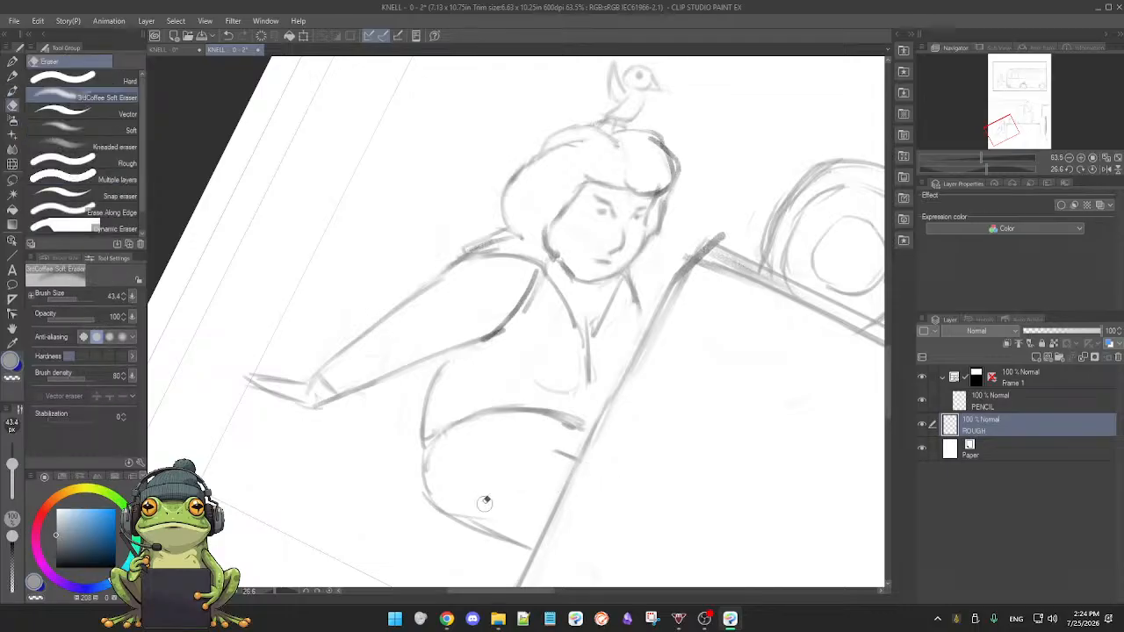
key("b")
- Thin the heavy top edge of the foreground block down to a single light line and save the page
key("ctrl+at")
scroll(606, 433, "down", 5)
left_click_drag(591, 436, 526, 490)
scroll(602, 427, "up", 5)
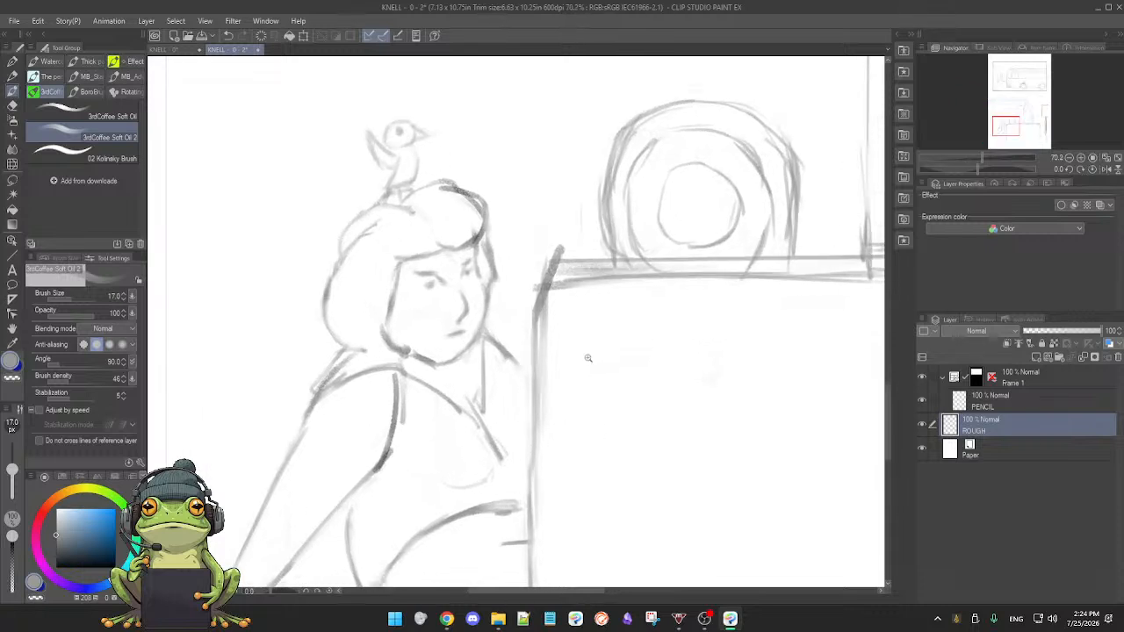
scroll(582, 386, "down", 5)
left_click_drag(591, 388, 521, 402)
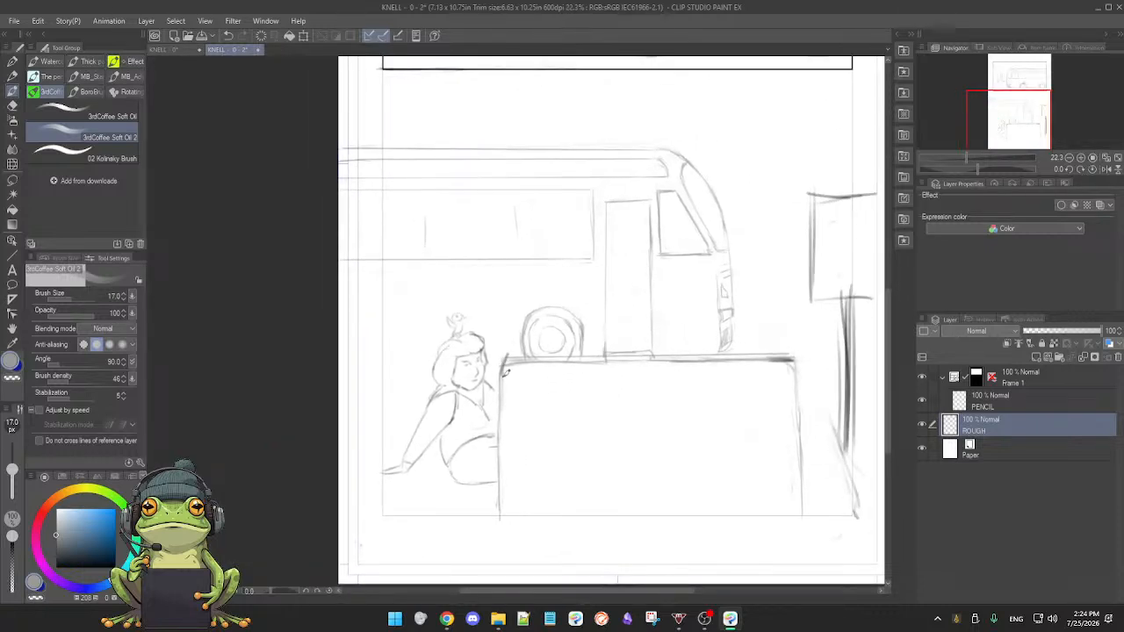
key("e")
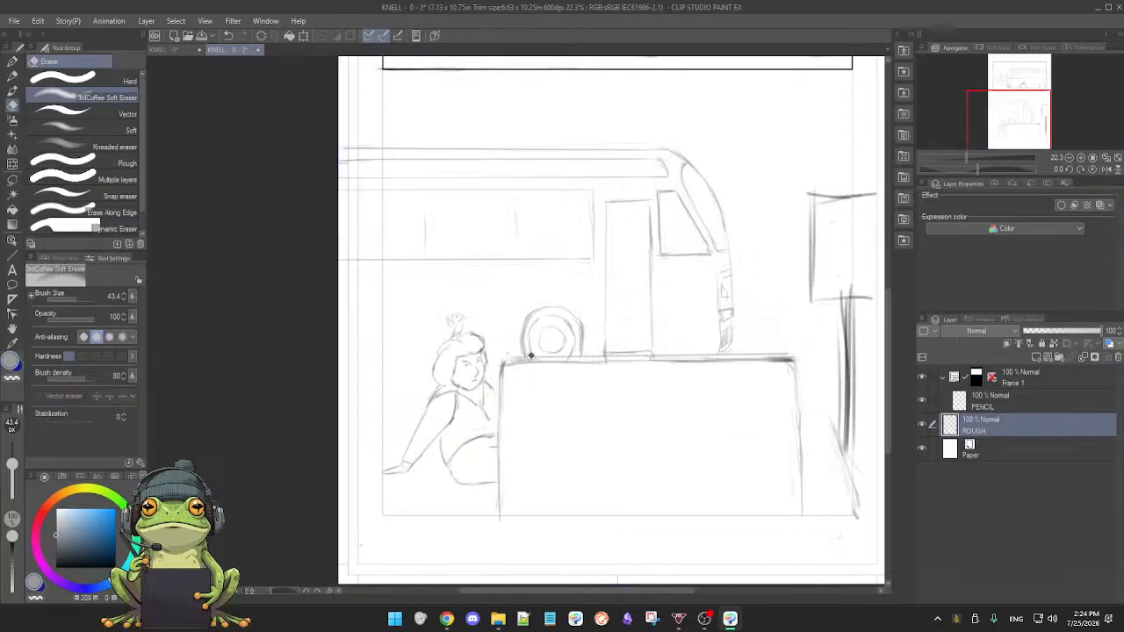
key("b")
key("e")
mouse_move(522, 361)
left_mouse_down()
mouse_move(574, 359)
mouse_move(508, 363)
mouse_move(786, 360)
left_mouse_up()
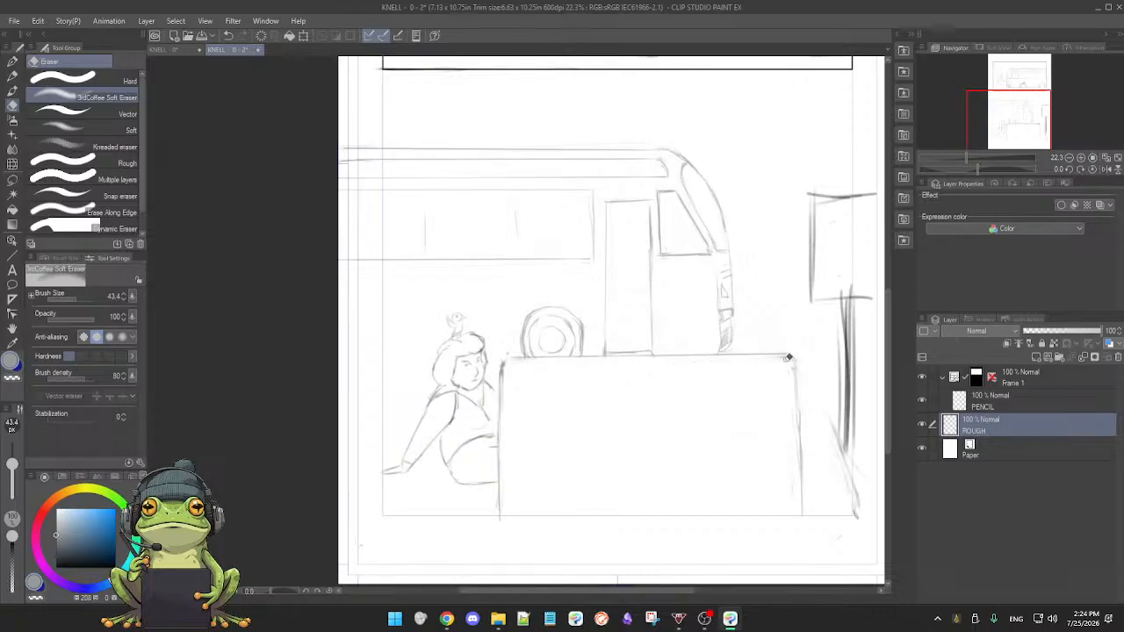
key("ctrl+s")
key("b")
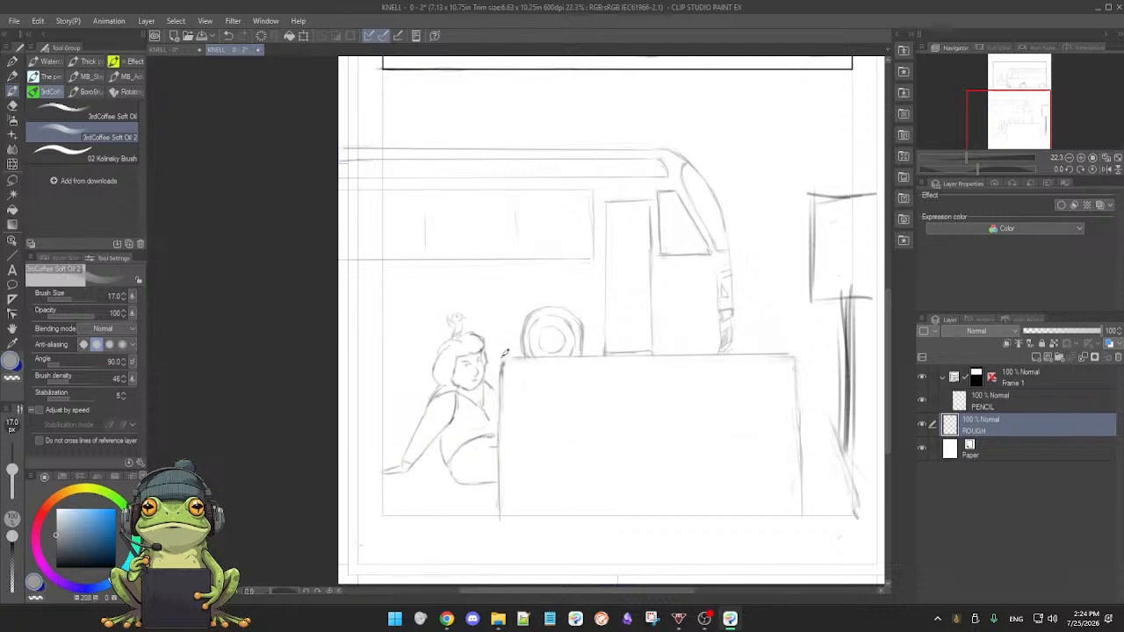
key("m")
mouse_move(498, 352)
left_mouse_down()
mouse_move(756, 373)
mouse_move(814, 353)
mouse_move(760, 345)
left_mouse_up()
key("b")
key("ctrl+z")
- Draw a straight horizontal line across the lower part of the foreground block, from one side edge to the other
scroll(616, 448, "down", 2)
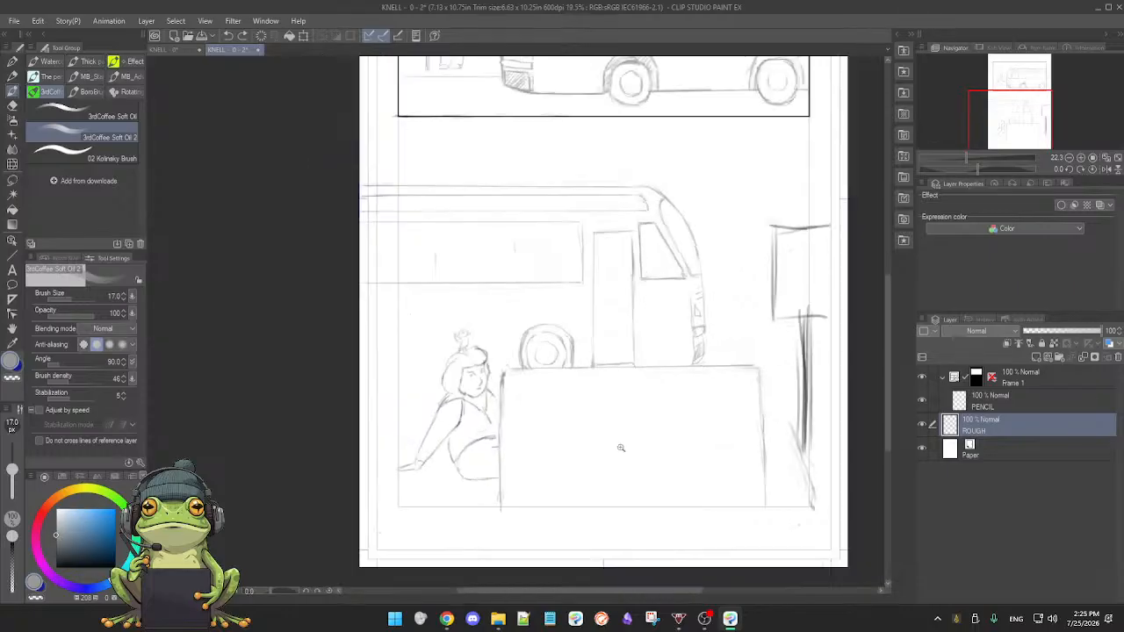
left_click_drag(616, 448, 612, 459)
scroll(629, 459, "up", 2)
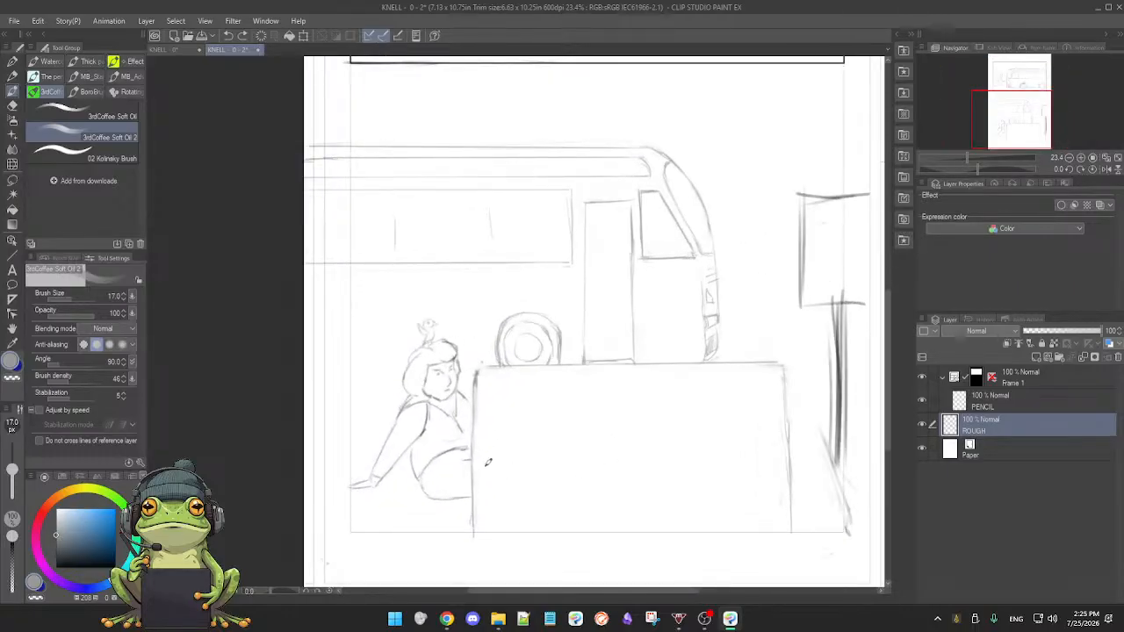
left_click_drag(481, 466, 752, 467)
key("ctrl+z")
left_click_drag(476, 468, 792, 461)
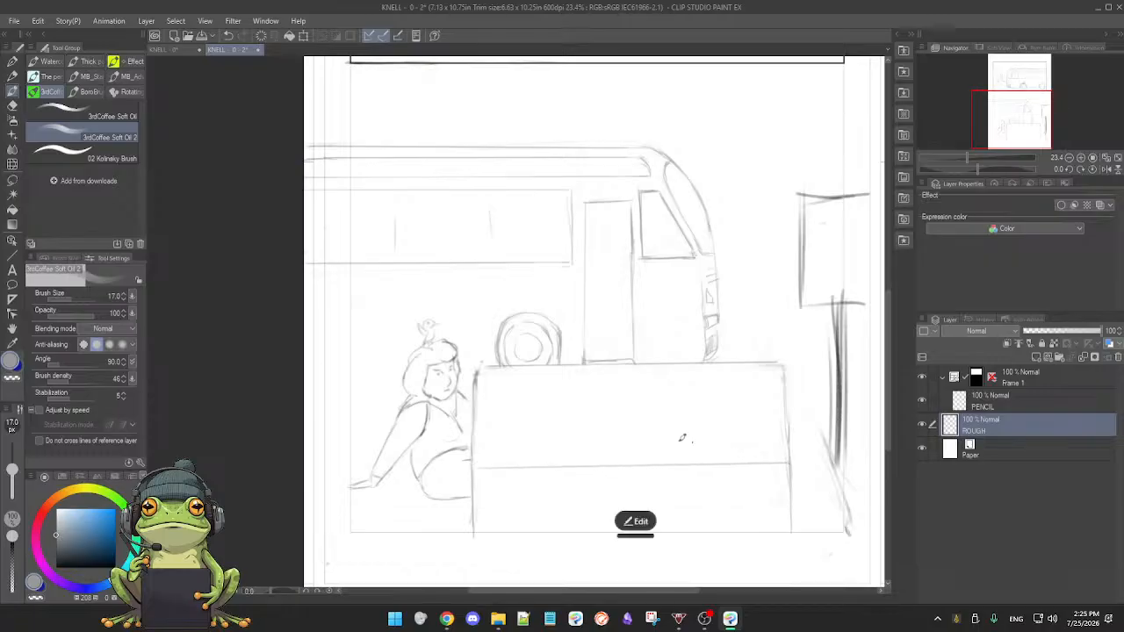
- Erase the foreground block's top edge and the upper ends of its sides with the Hard eraser
key("e")
left_click_drag(500, 367, 564, 363)
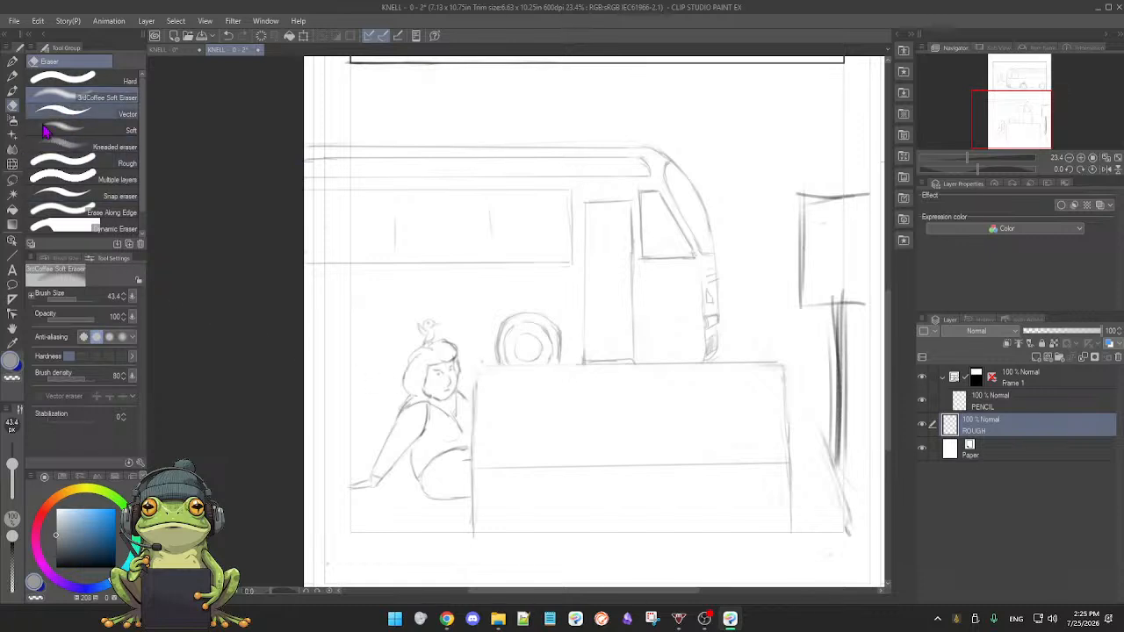
left_click(79, 80)
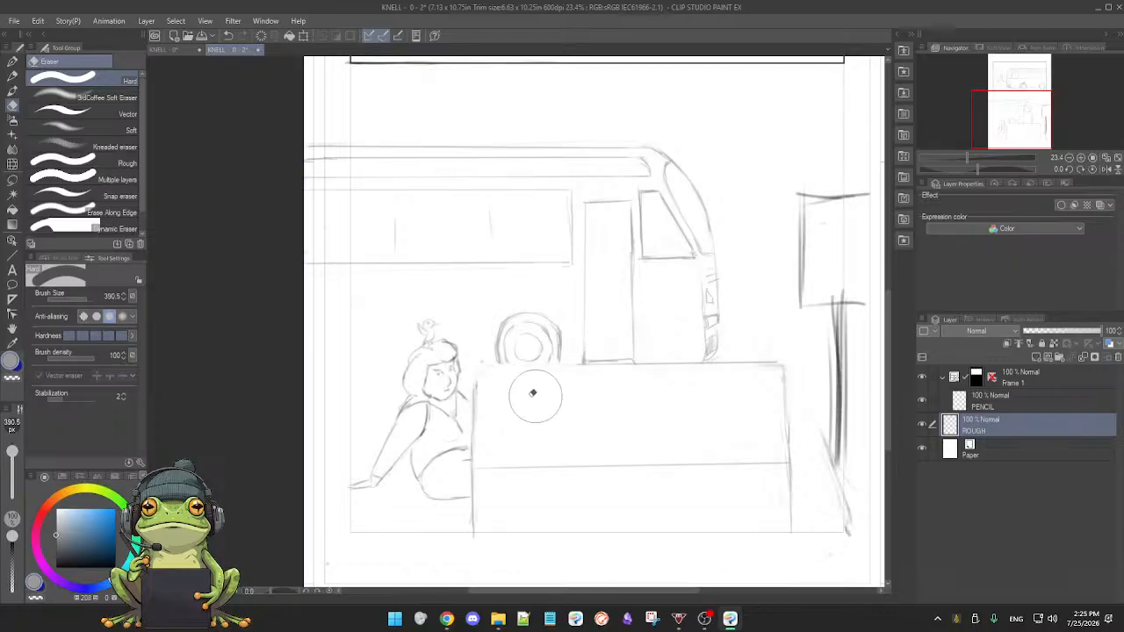
mouse_move(585, 386)
left_mouse_down()
mouse_move(756, 388)
mouse_move(779, 376)
mouse_move(589, 403)
mouse_move(490, 385)
mouse_move(565, 392)
left_mouse_up()
- Redraw the block as a lower bench with a new top edge, restated sides, a doubled lower rail and short inner legs
key("b")
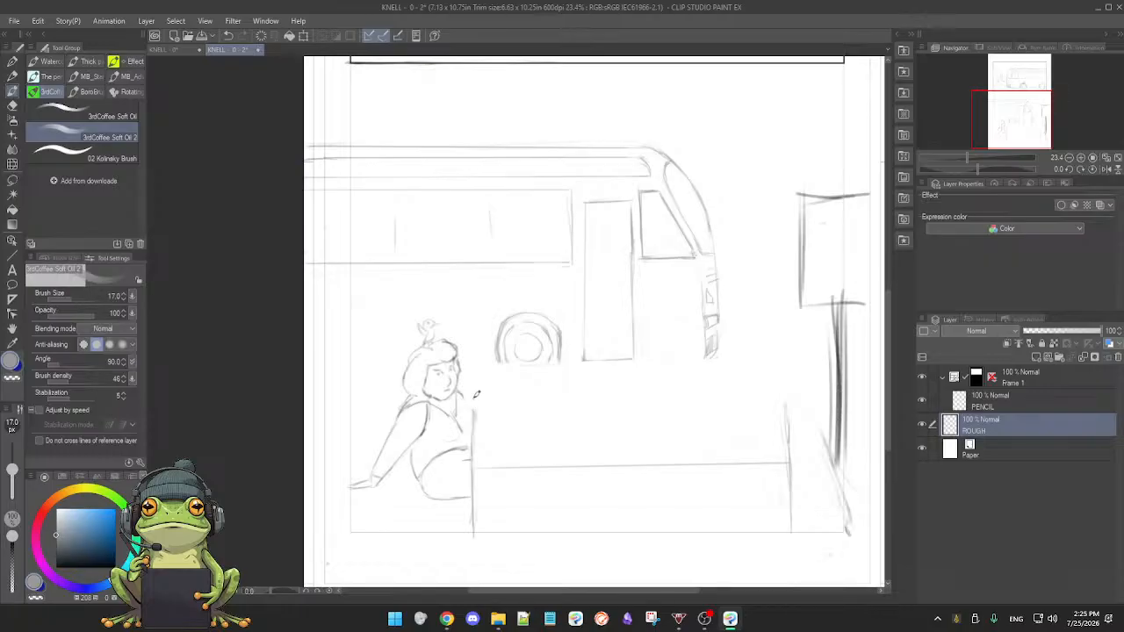
mouse_move(518, 396)
left_mouse_down()
mouse_move(469, 403)
mouse_move(762, 396)
left_mouse_up()
left_click_drag(686, 397, 780, 398)
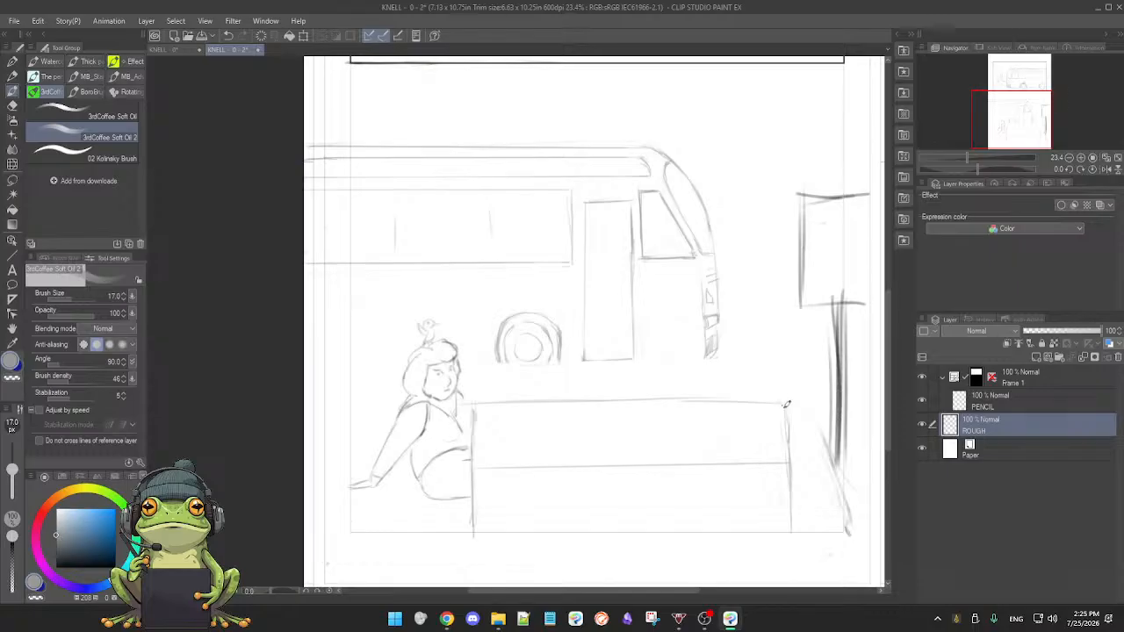
left_click_drag(477, 406, 472, 494)
left_click_drag(481, 473, 793, 464)
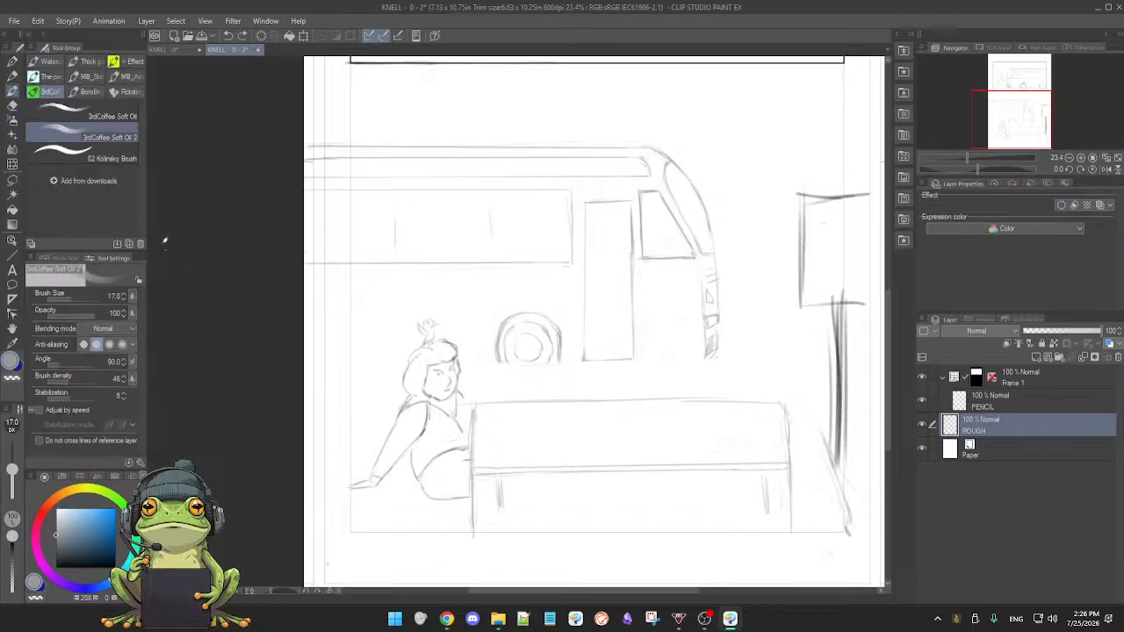
- Erase the slanted strokes beside the bench and the whole signpost with its board, using the Hard eraser for the sign
key("e")
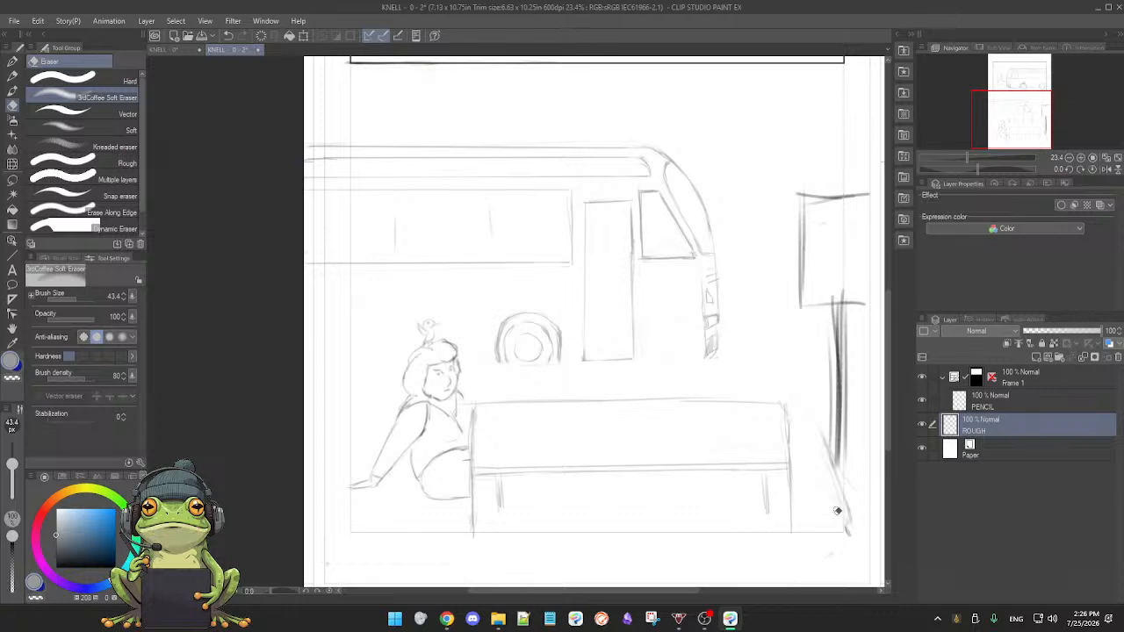
left_click_drag(829, 479, 850, 530)
left_click_drag(825, 444, 853, 499)
left_click(88, 79)
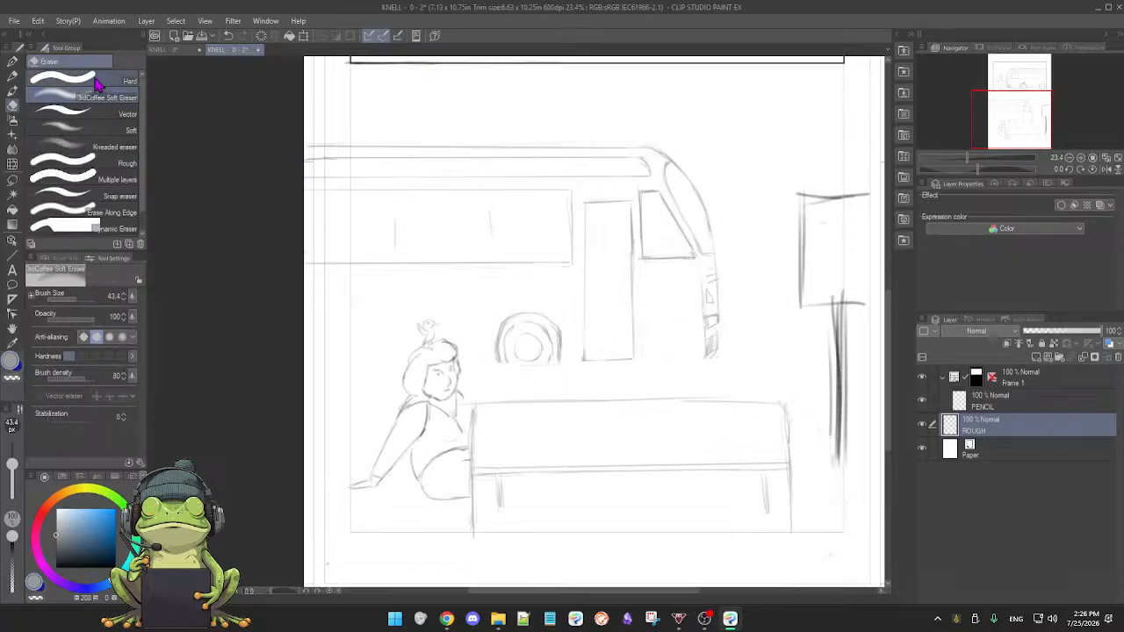
mouse_move(863, 202)
left_mouse_down()
mouse_move(817, 190)
mouse_move(812, 246)
mouse_move(841, 394)
mouse_move(846, 360)
mouse_move(848, 501)
mouse_move(858, 413)
left_mouse_up()
key("p")
key("e")
- Set the 3rdCoffee Soft Eraser to size 84.4, then lighten and restate the bench's leg and side lines
left_click(81, 105)
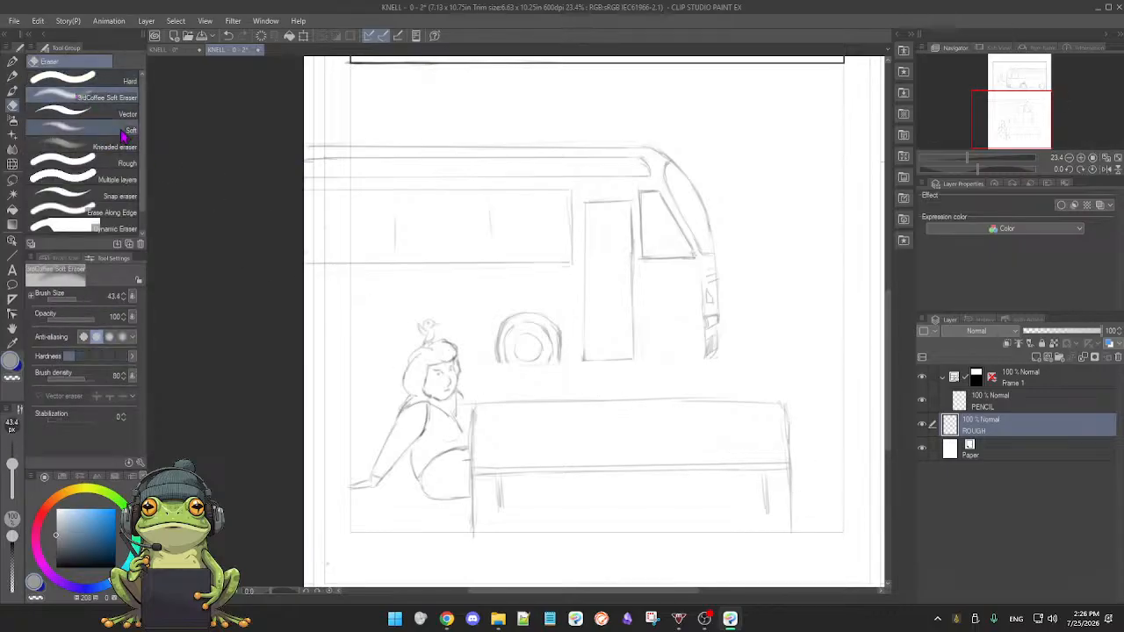
mouse_move(12, 464)
left_mouse_down()
mouse_move(12, 474)
mouse_move(12, 460)
left_mouse_up()
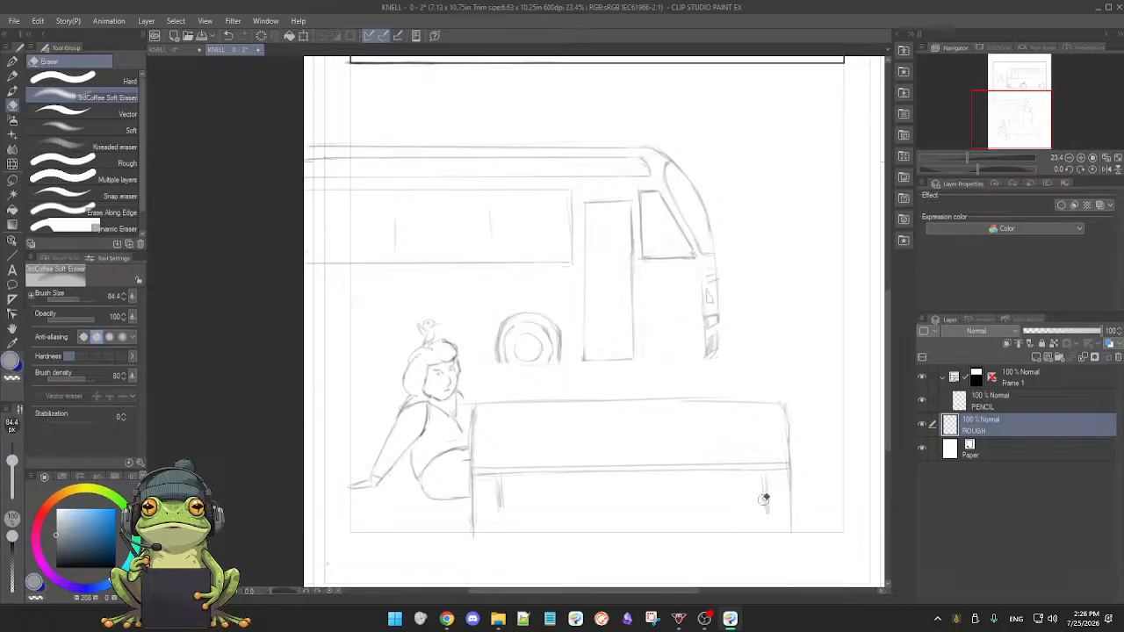
key("b")
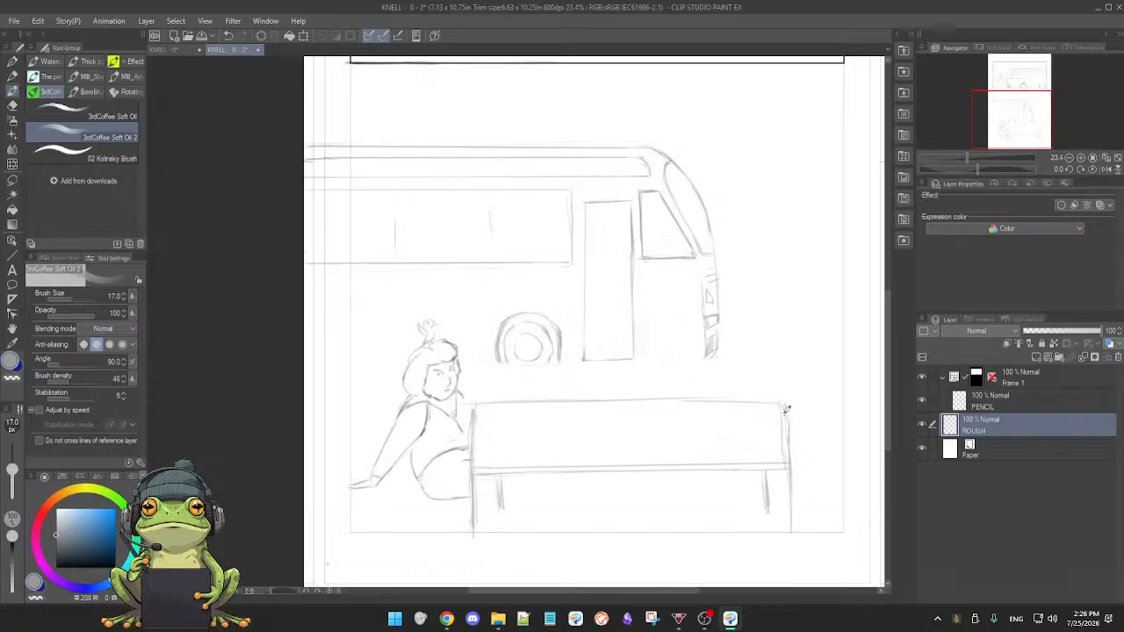
- Tidy the corner where the bench's top edge meets its right side, alternating the 3rdCoffee Soft Eraser and the sketch brush
key("e")
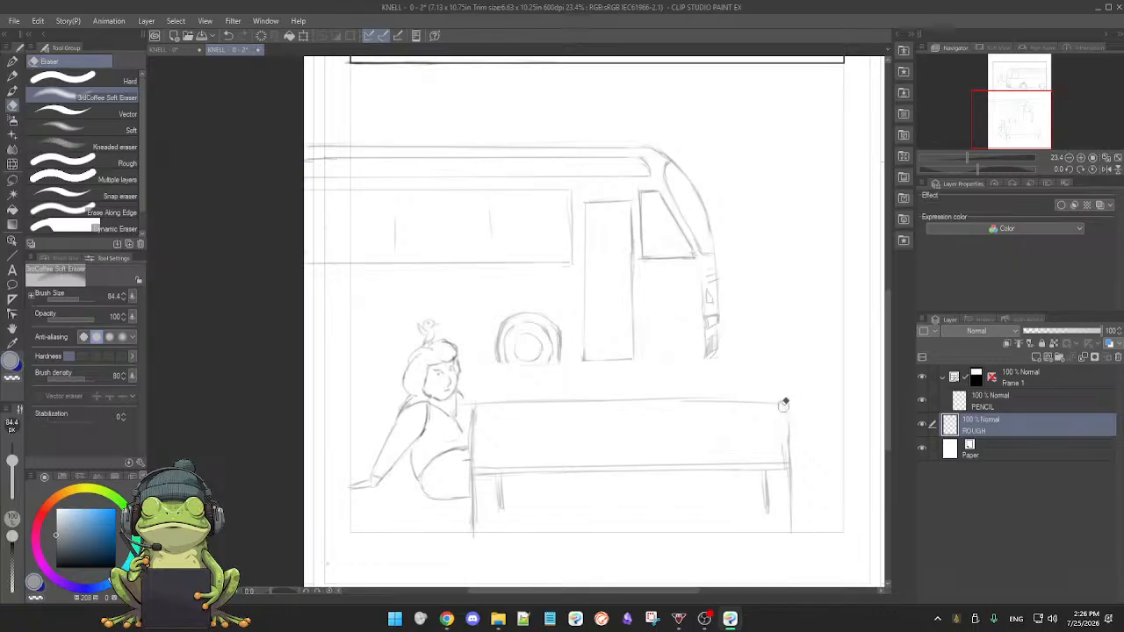
key("p")
key("e")
key("p")
- Close the underside of the bus's front wheel with a curved stroke and erase the stray line beside the tire
scroll(574, 431, "up", 2)
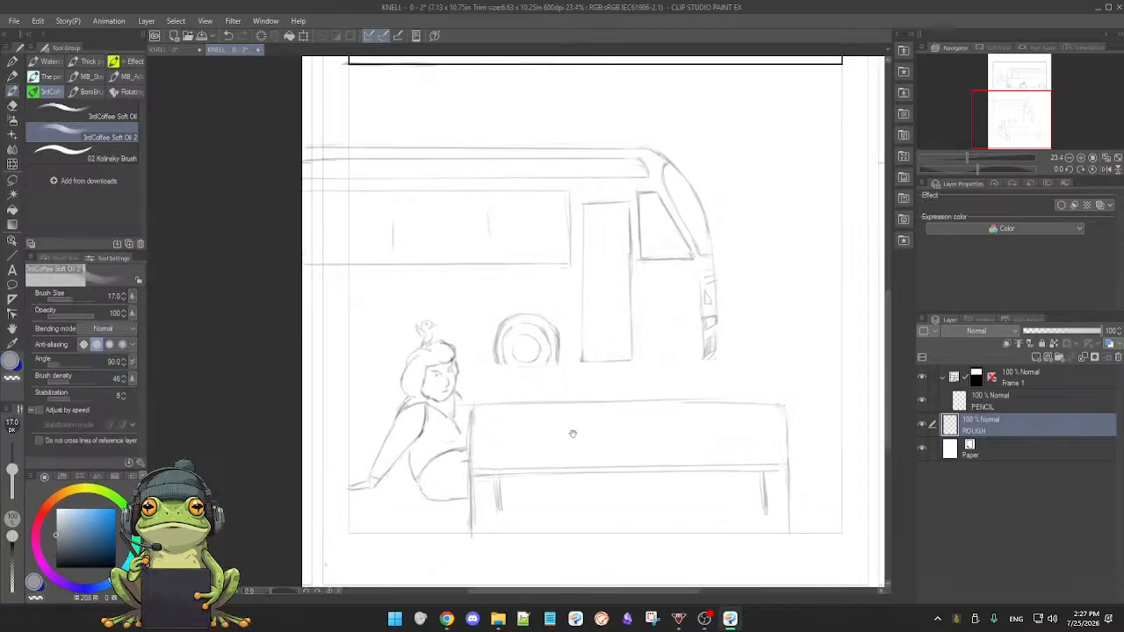
scroll(580, 443, "up", 1)
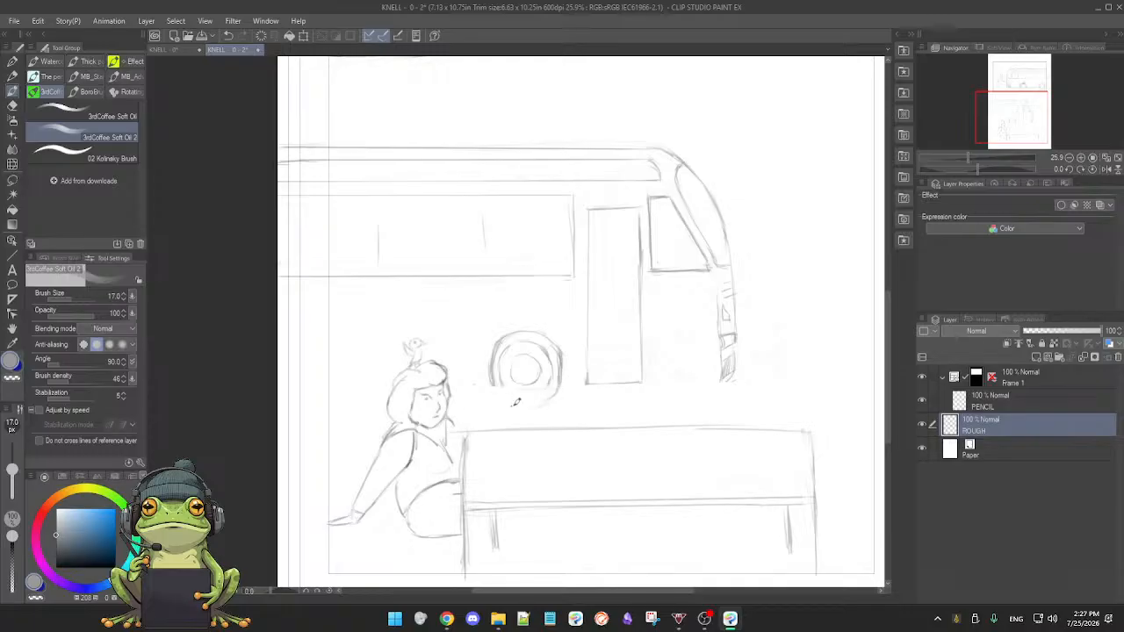
left_click_drag(500, 384, 532, 399)
key("e")
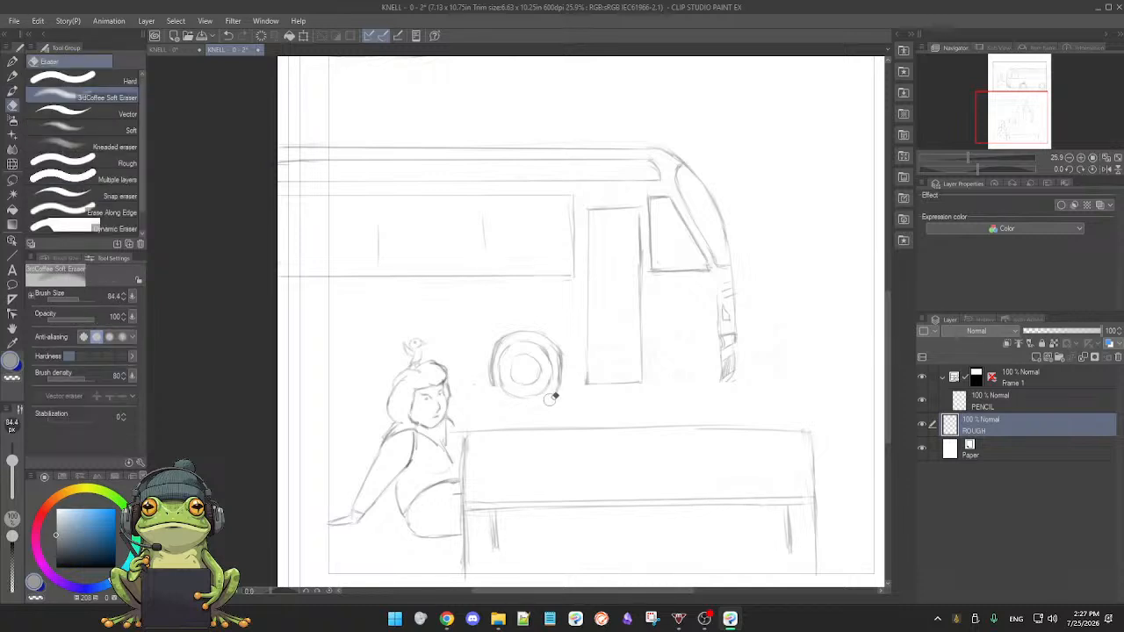
- Draw the bus's lower edge from the front wheel past the door, rounding it up into the front bumper
key("b")
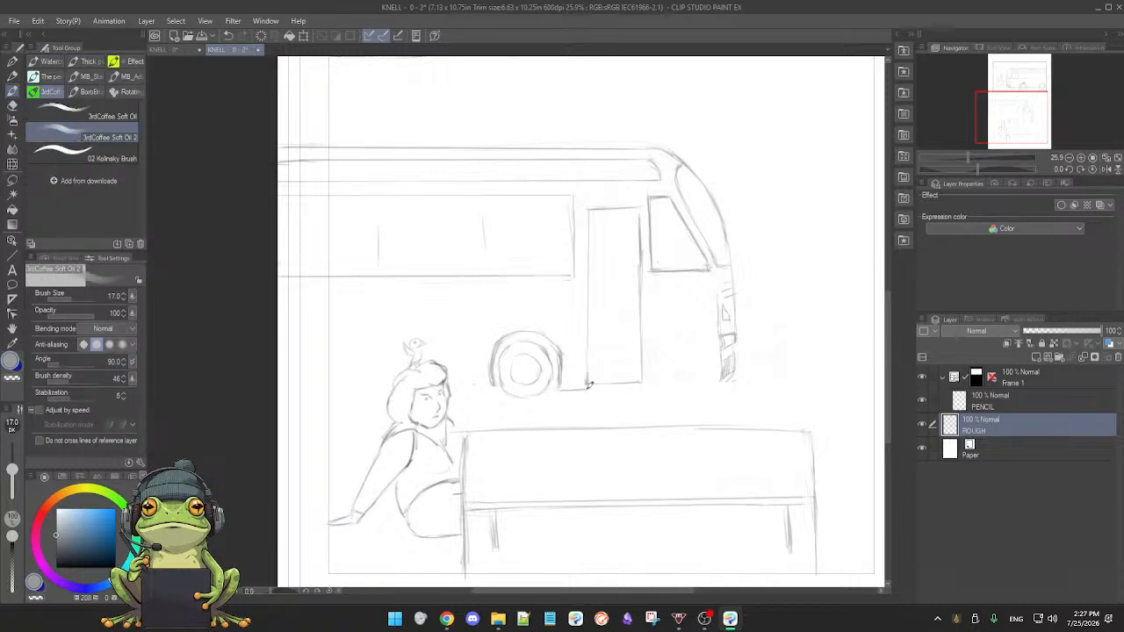
left_click_drag(566, 384, 711, 380)
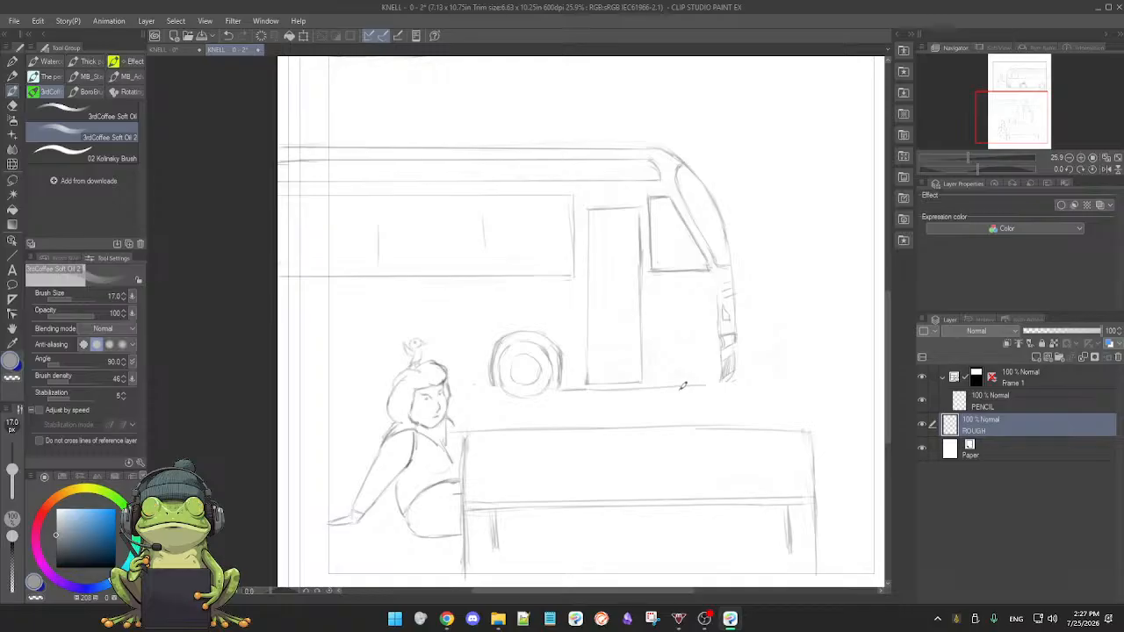
left_click_drag(640, 386, 733, 378)
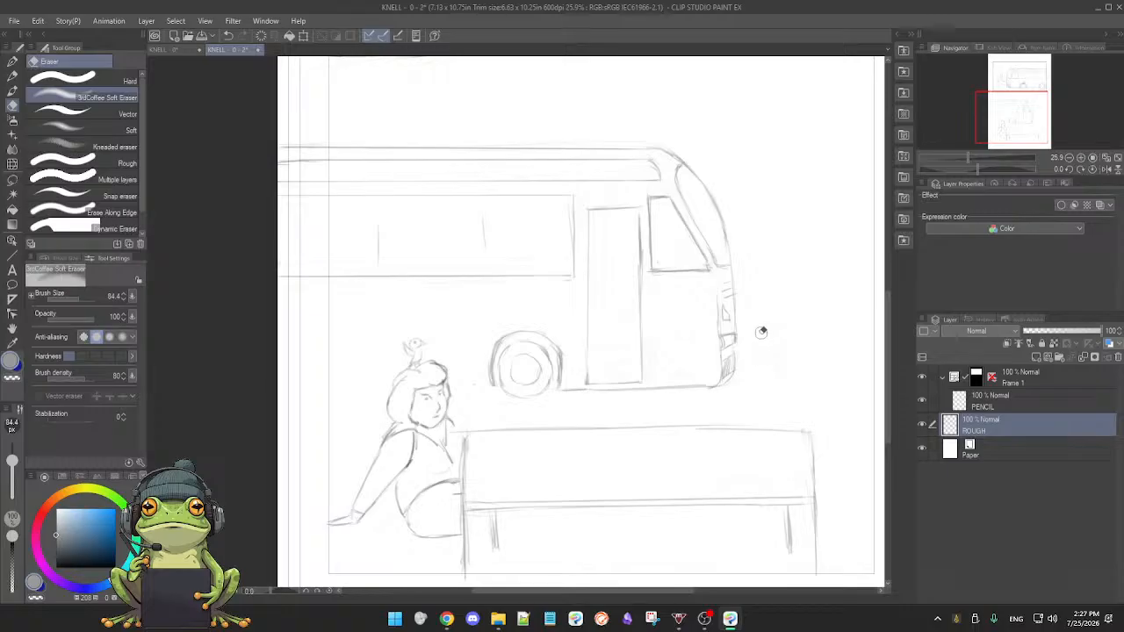
key("e")
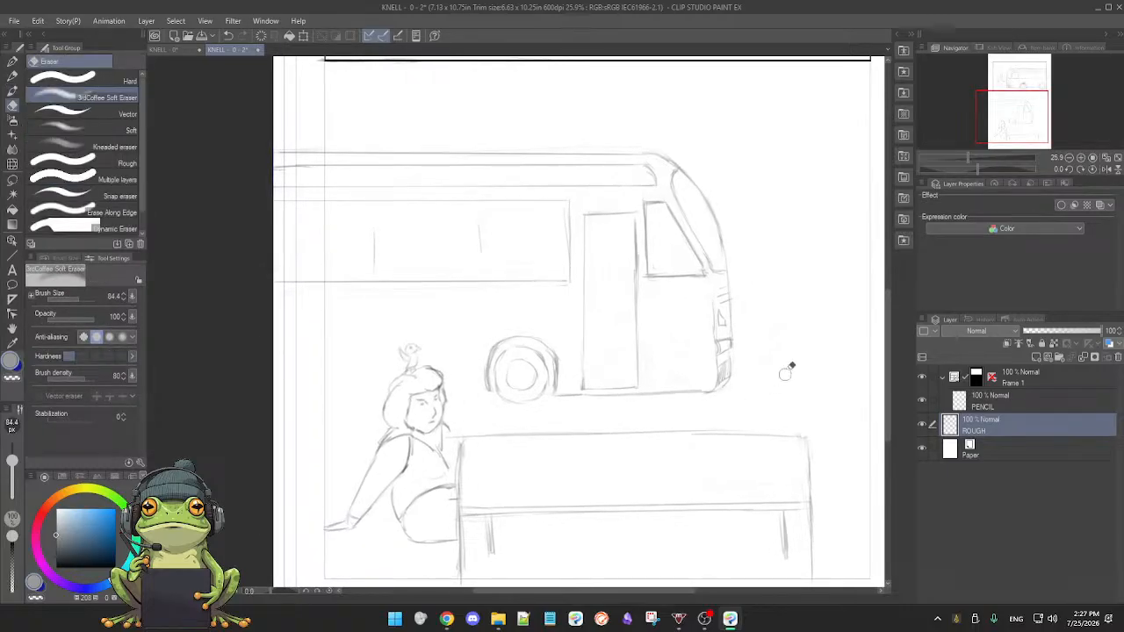
- Clean up and redraw the lower bus's bottom edge beneath the door, from the wheel arch to the front bumper
left_click_drag(768, 367, 776, 369)
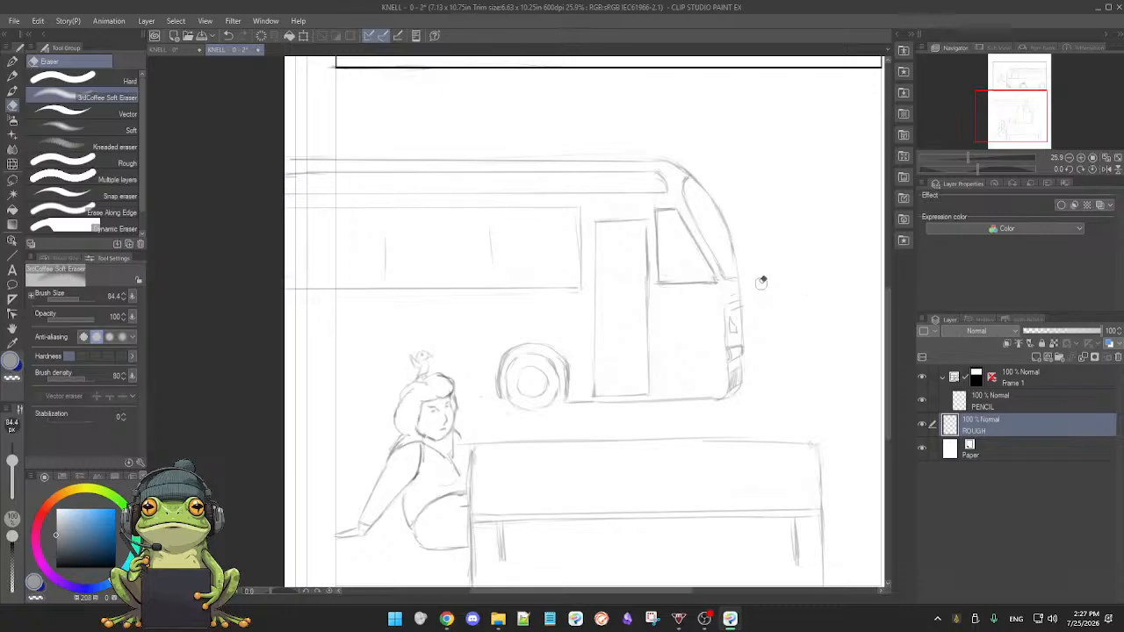
key("b")
left_click_drag(664, 413, 723, 394)
mouse_move(653, 375)
left_mouse_down()
mouse_move(713, 378)
mouse_move(704, 375)
left_mouse_up()
key("e")
key("b")
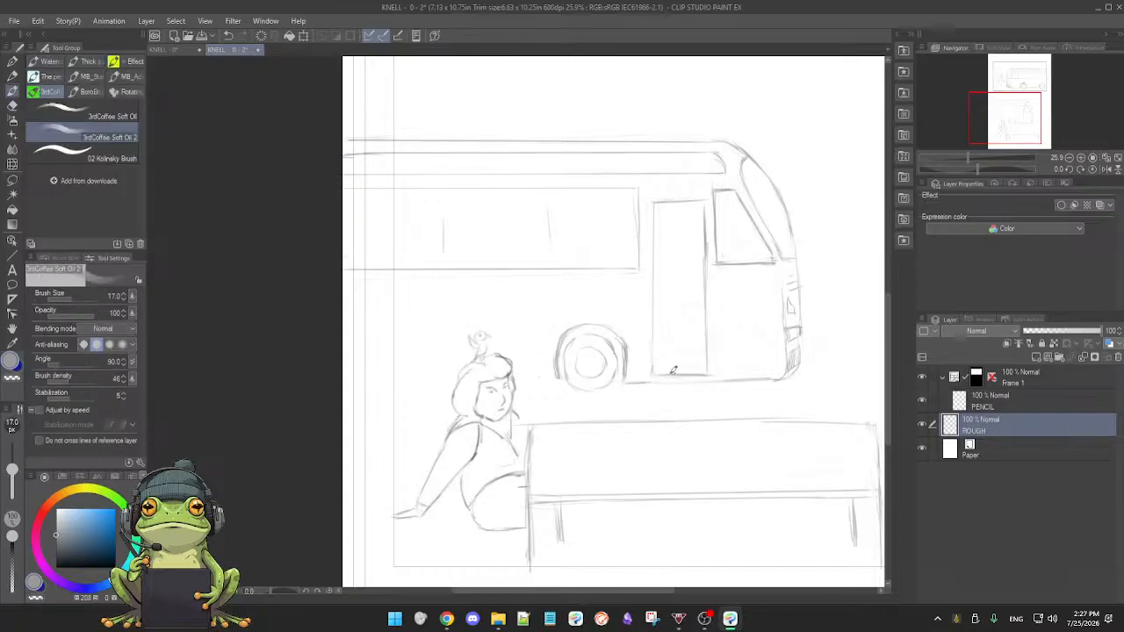
key("e")
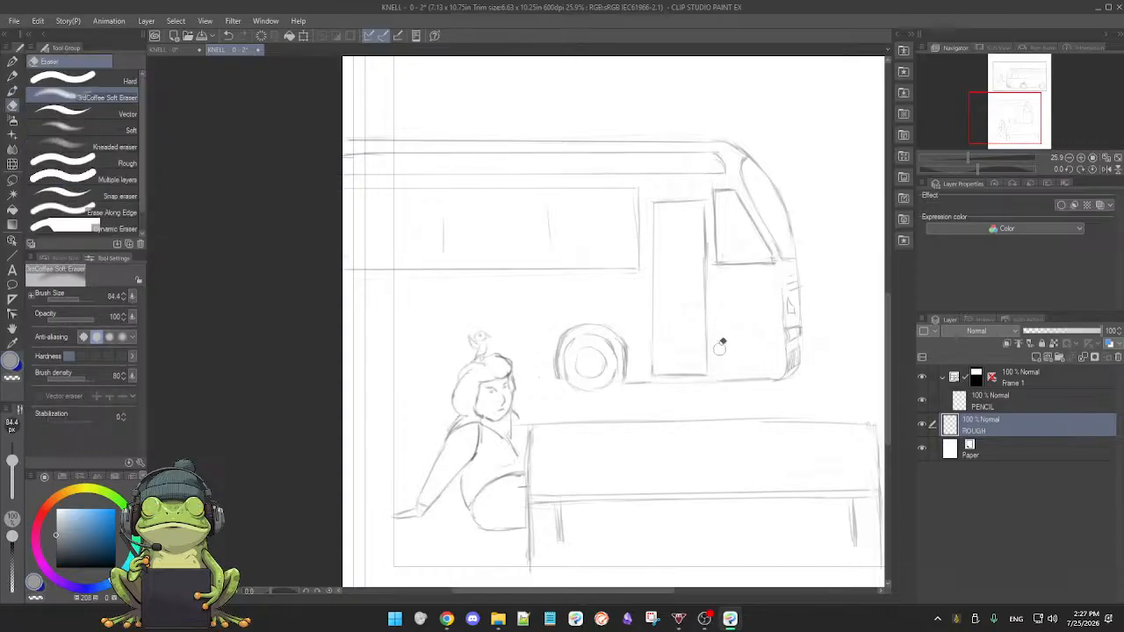
key("b")
left_click_drag(656, 383, 780, 380)
key("e")
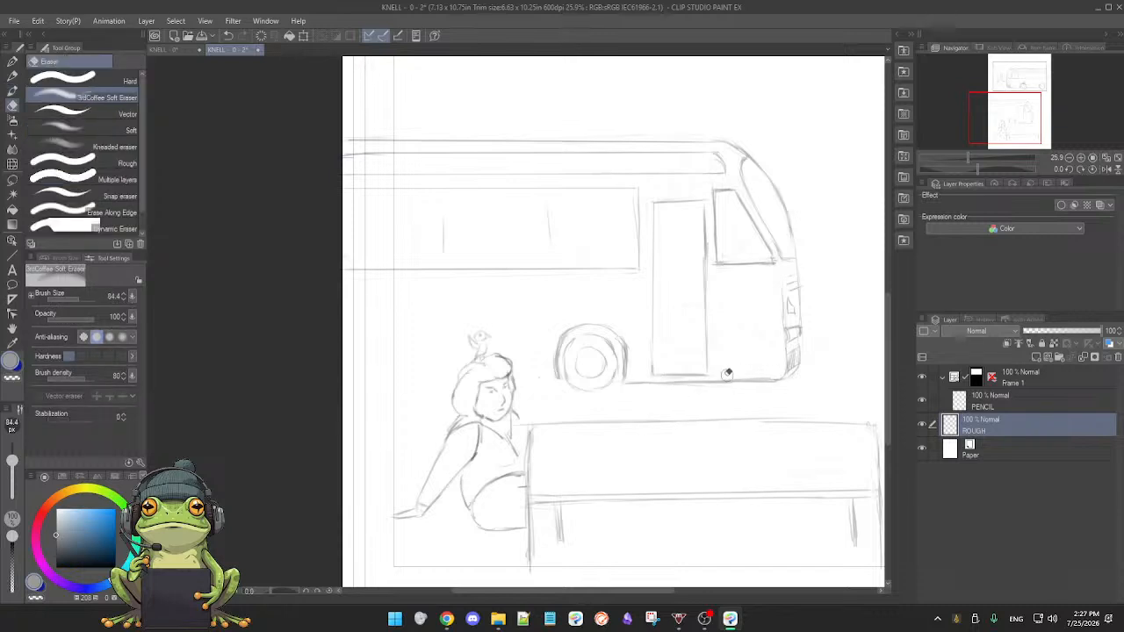
- Soften the wheel arch outline of the lower bus with the eraser and redraw its sides down to the bottom edge
key("b")
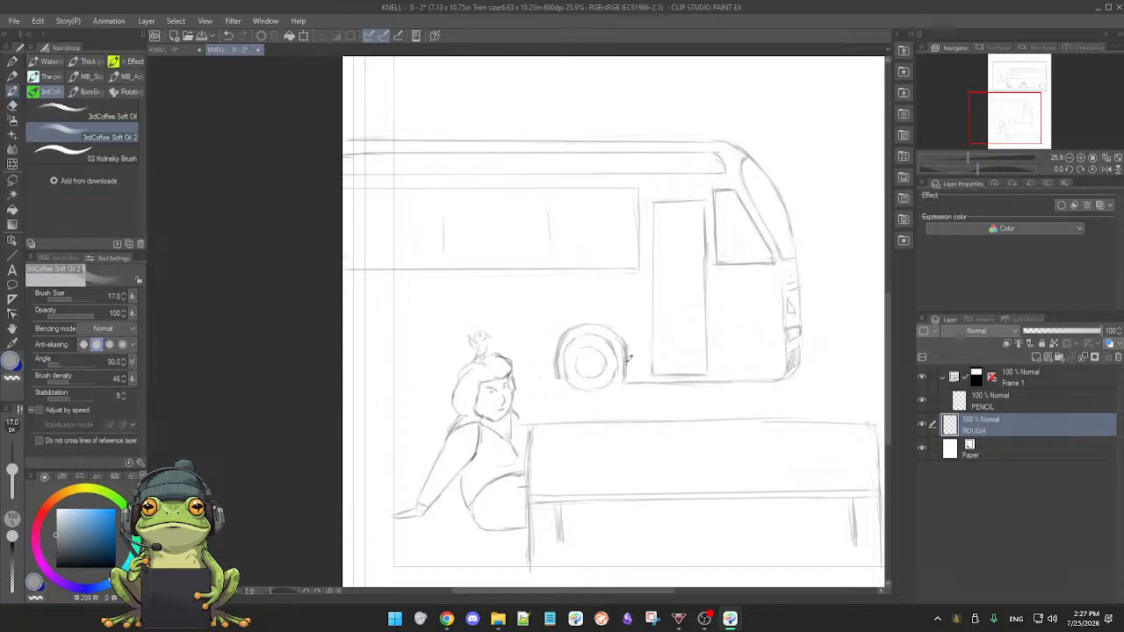
key("e")
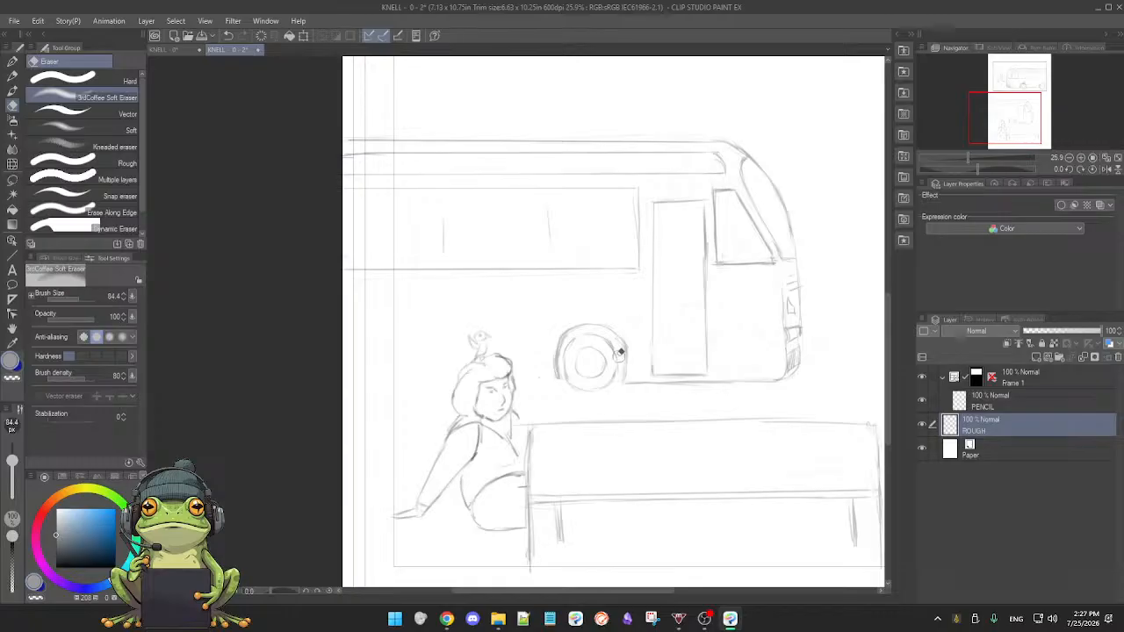
mouse_move(571, 332)
left_mouse_down()
mouse_move(558, 375)
mouse_move(571, 333)
left_mouse_up()
key("b")
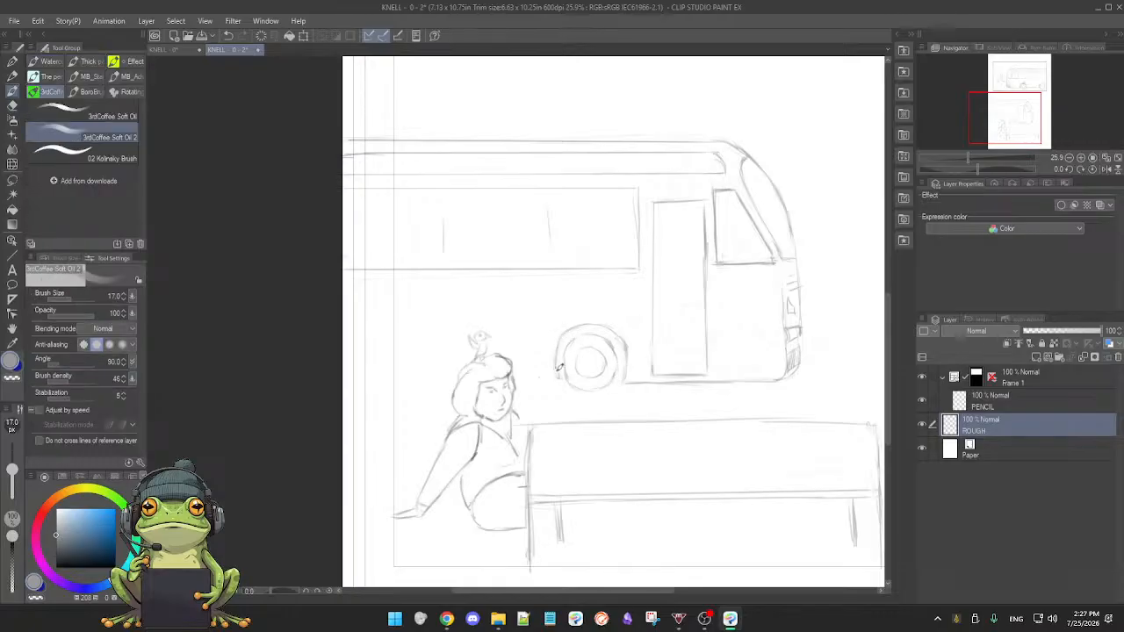
left_click_drag(628, 351, 626, 377)
scroll(609, 395, "down", 3)
scroll(601, 394, "up", 1)
left_click_drag(593, 412, 648, 405)
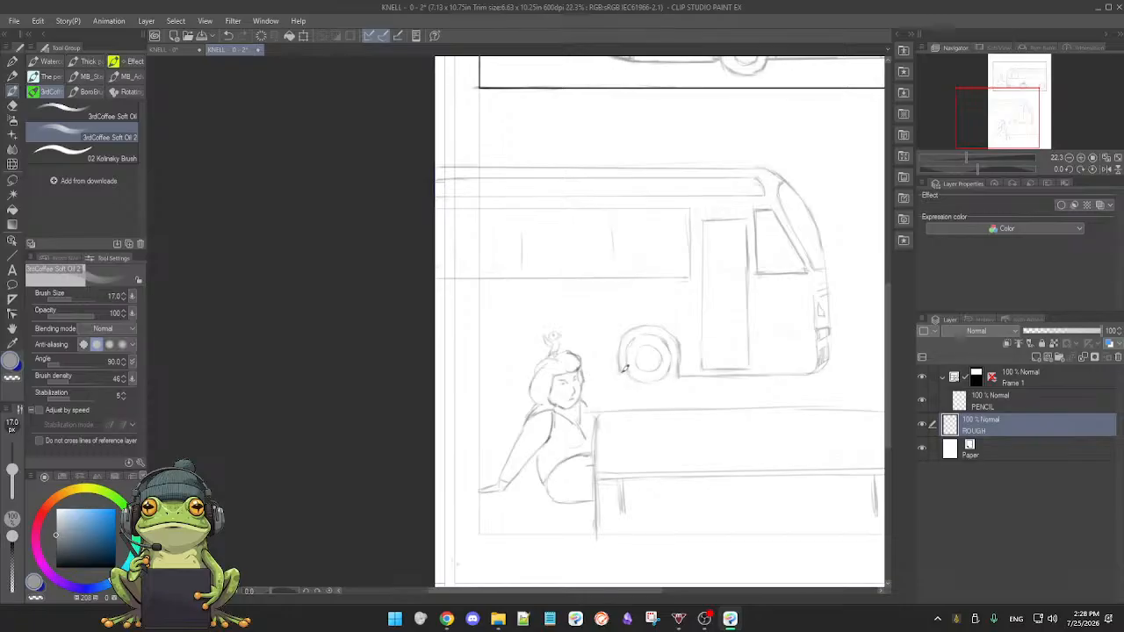
left_click_drag(625, 363, 636, 443)
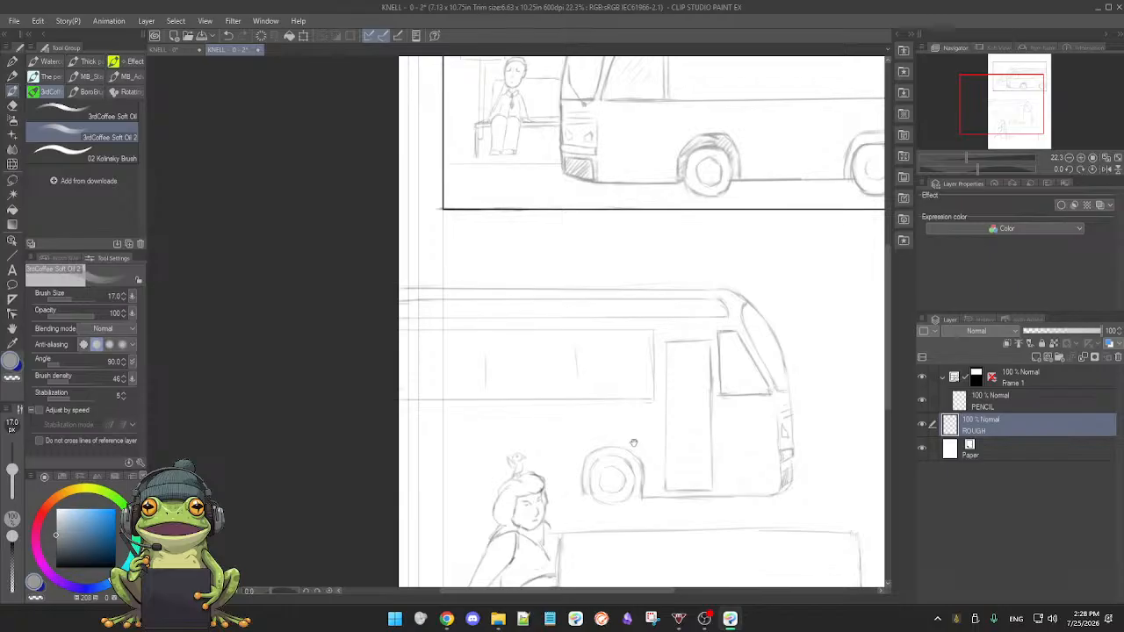
- Tidy the rear end of the wheel arch and extend the bus's bottom edge behind the seated woman toward the page edge
scroll(623, 431, "down", 3)
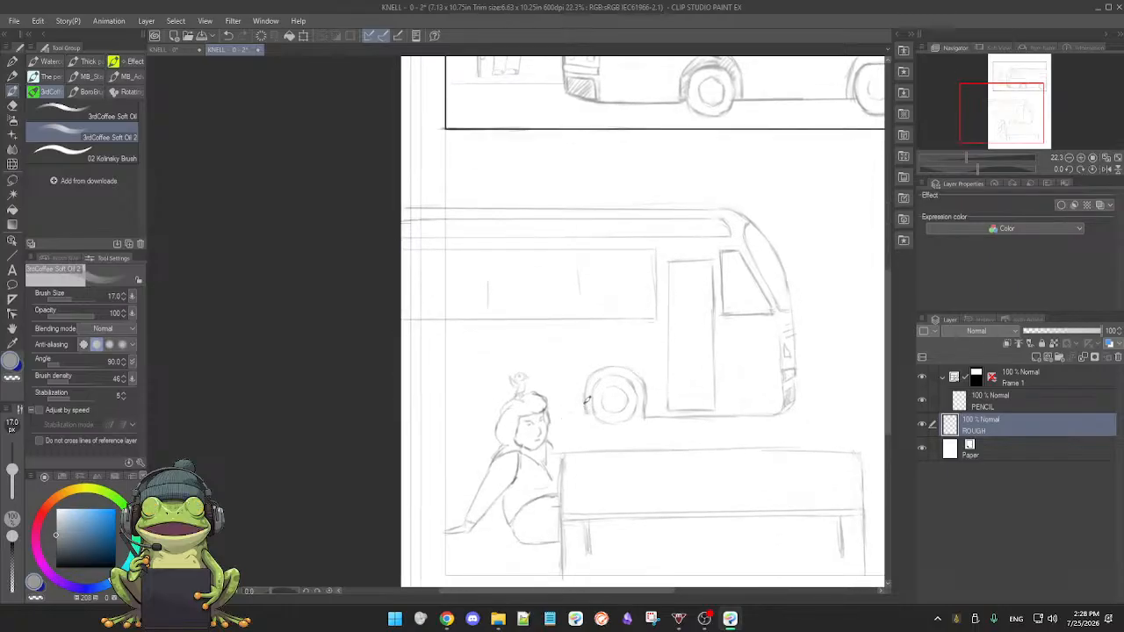
key("e")
key("b")
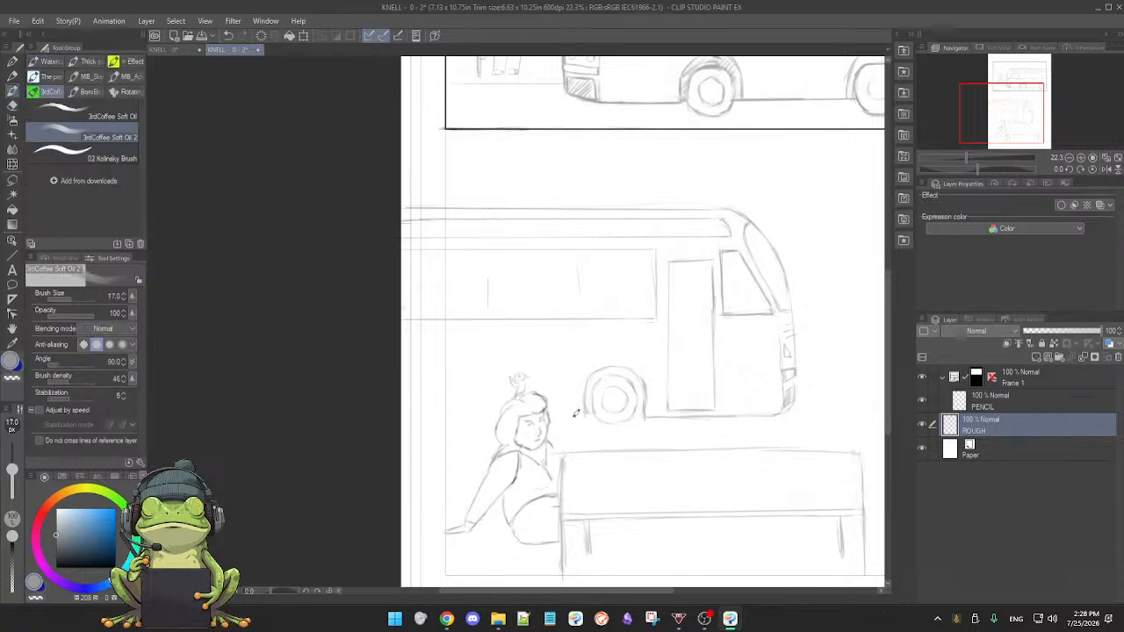
key("e")
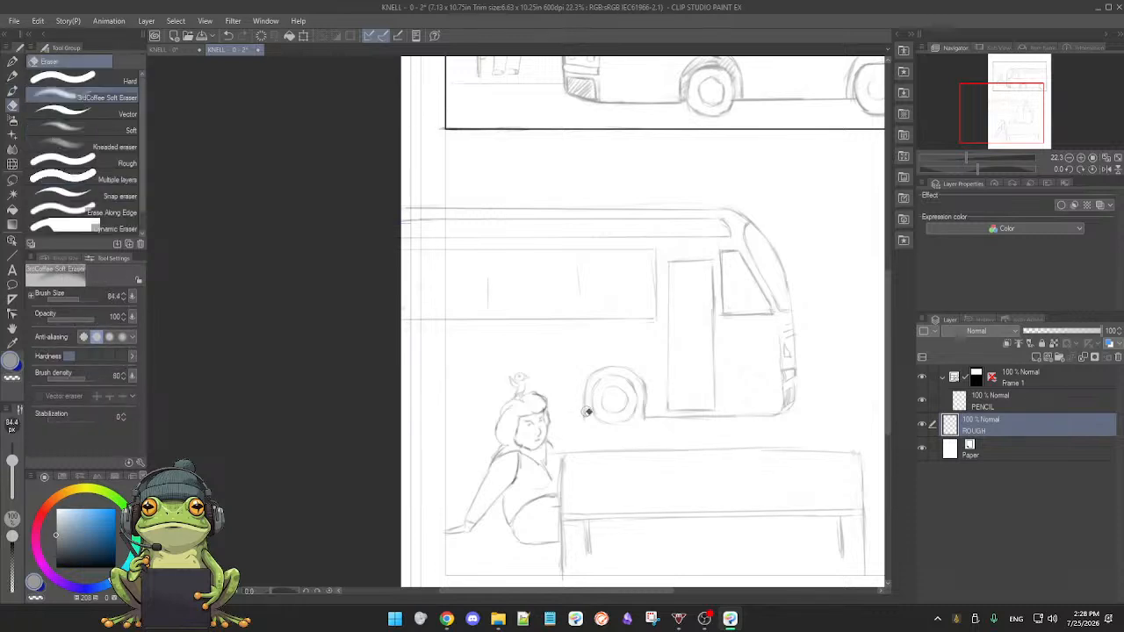
key("b")
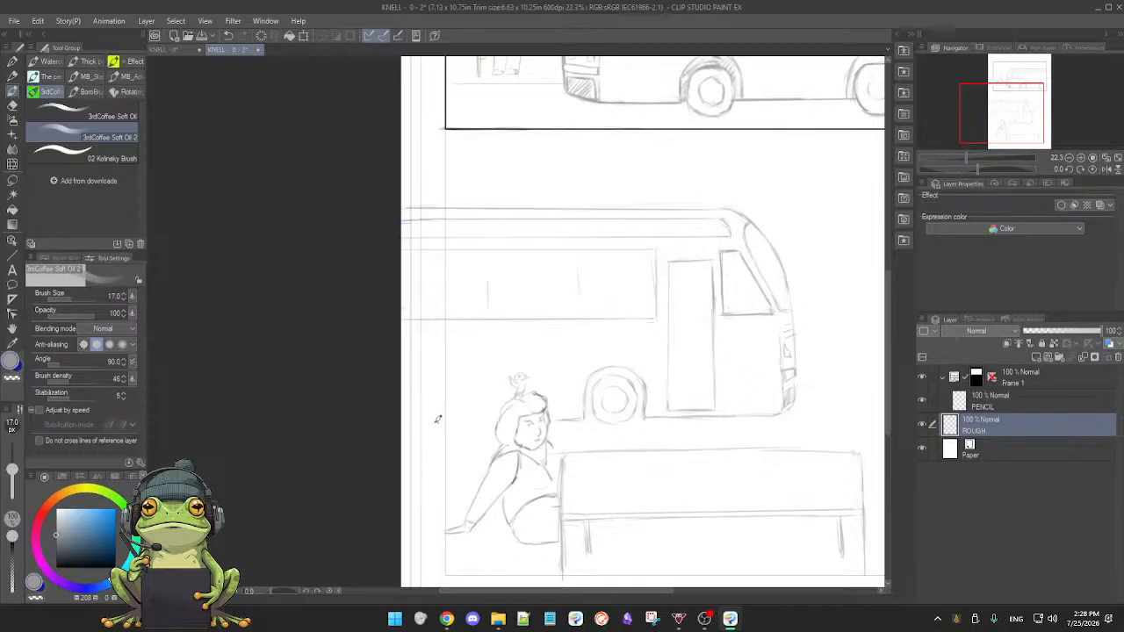
left_click_drag(414, 418, 491, 415)
left_click_drag(627, 433, 622, 433)
left_click_drag(694, 388, 639, 426)
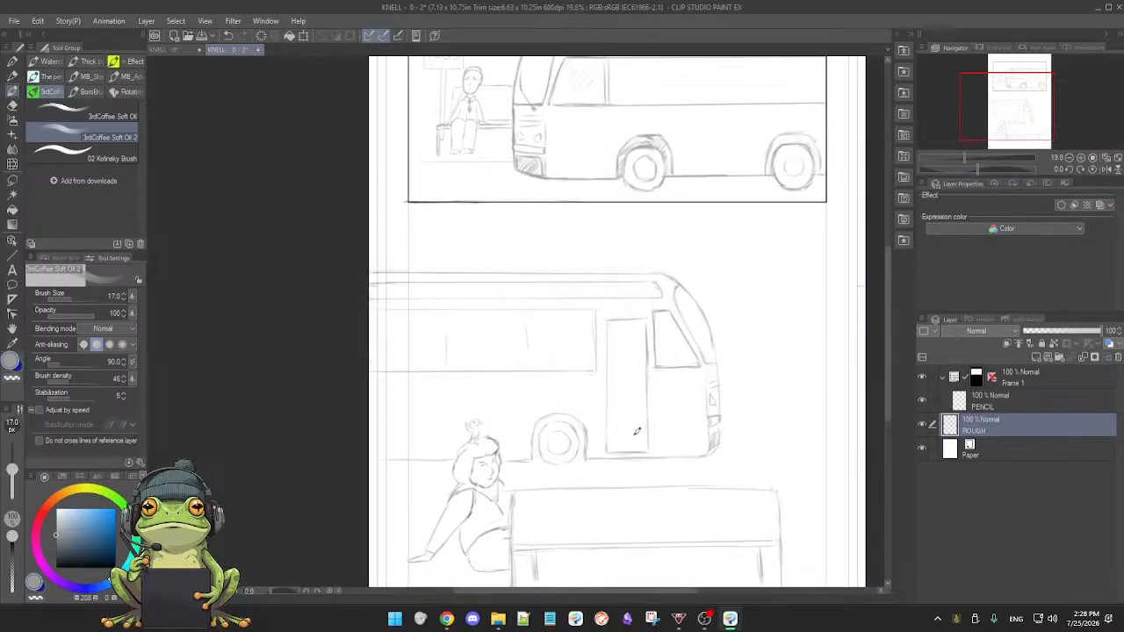
scroll(629, 429, "down", 2)
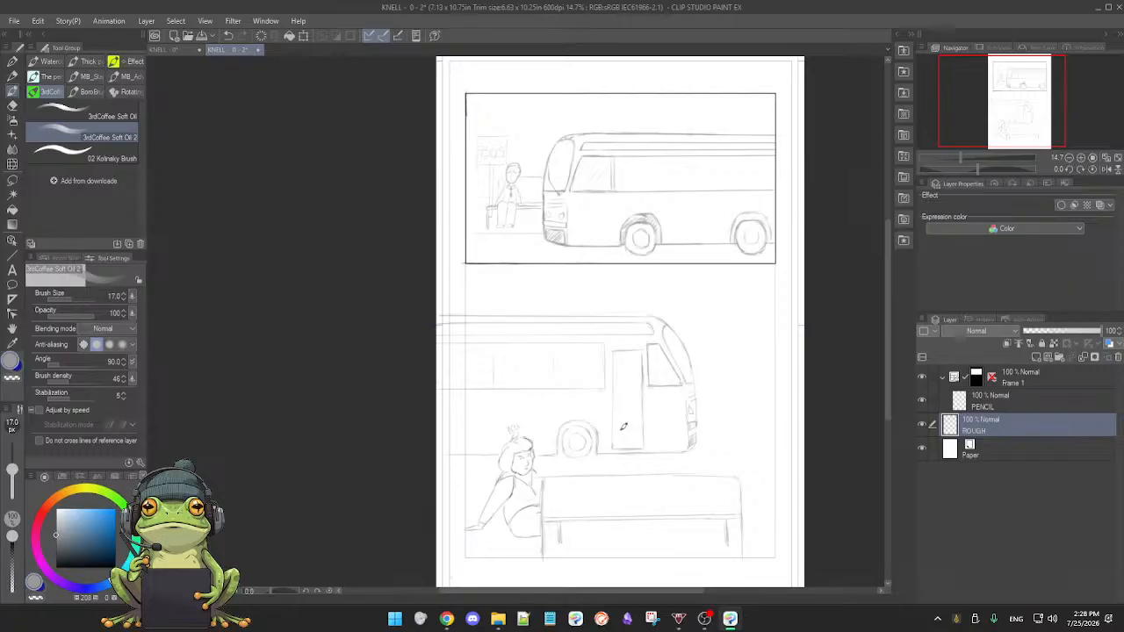
scroll(526, 411, "up", 2)
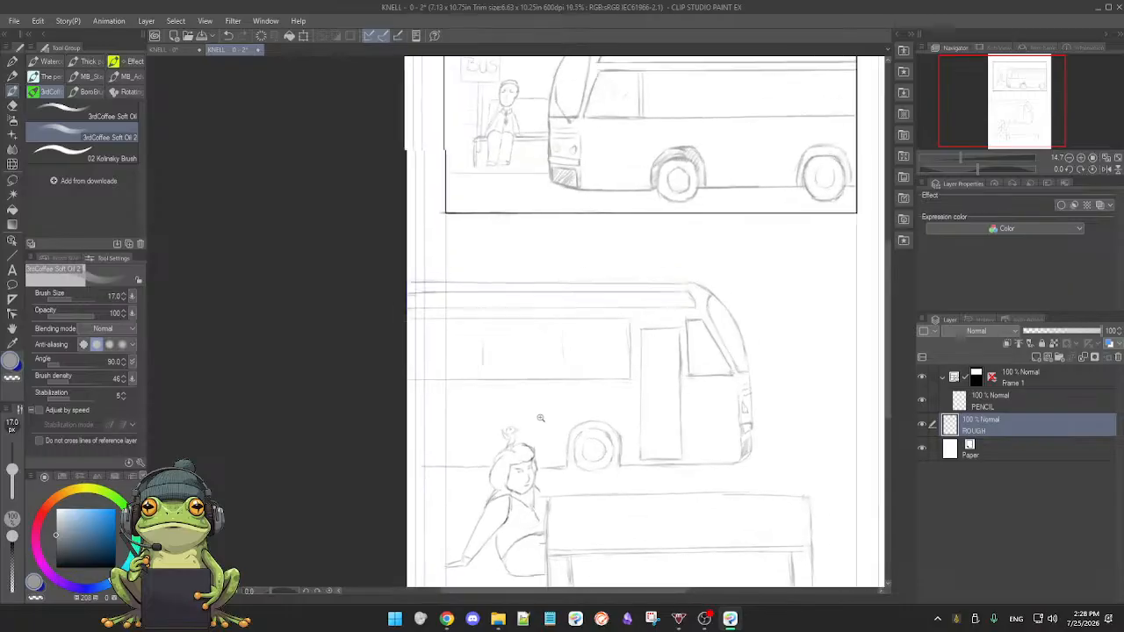
- Erase and touch up the bus's bottom edge on both sides of the seated woman's head
scroll(571, 450, "up", 1)
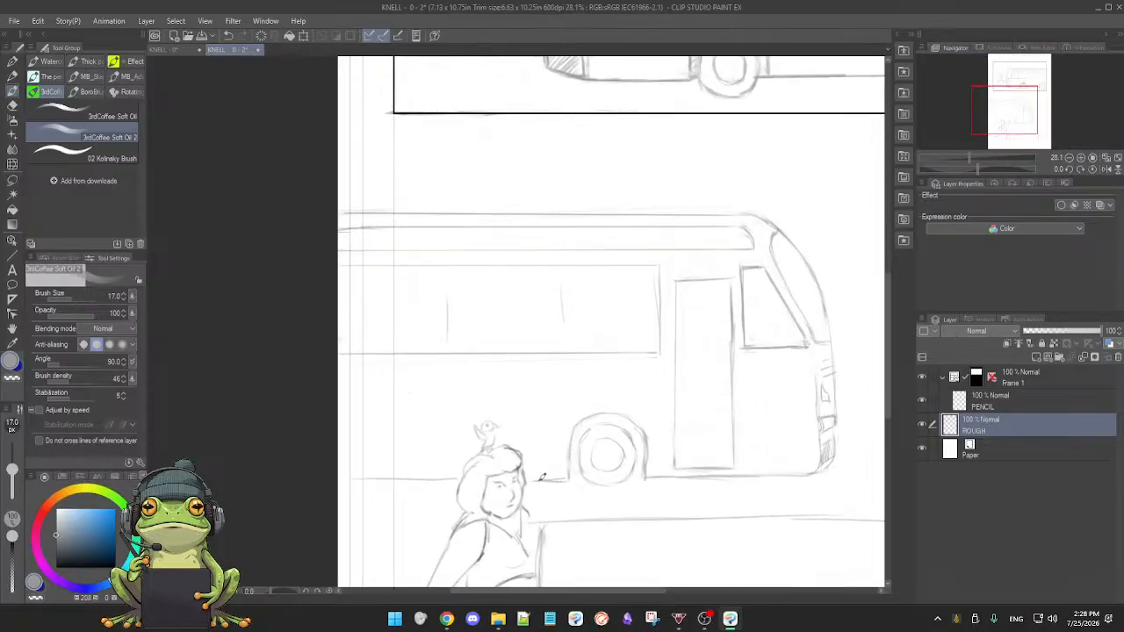
key("e")
left_click_drag(535, 478, 531, 484)
key("b")
key("e")
mouse_move(455, 479)
left_mouse_down()
mouse_move(404, 477)
mouse_move(438, 474)
left_mouse_up()
key("b")
mouse_move(647, 482)
left_mouse_down()
mouse_move(683, 502)
mouse_move(659, 478)
left_mouse_up()
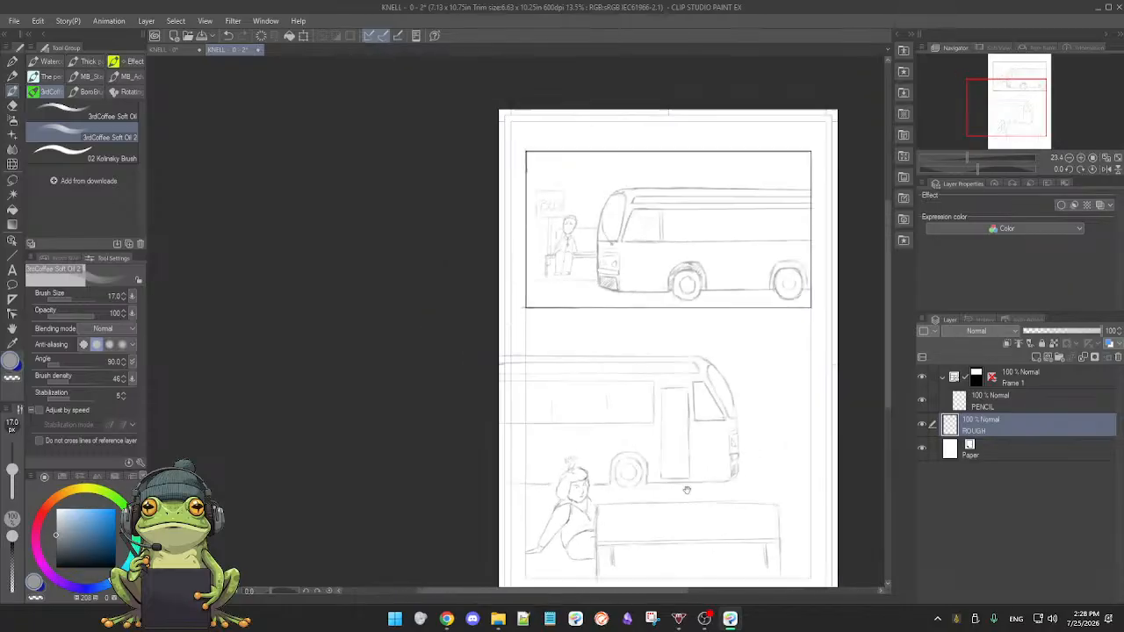
- Sketch a short flight of entry steps inside the lower part of the lower bus's doorway
scroll(689, 474, "up", 3)
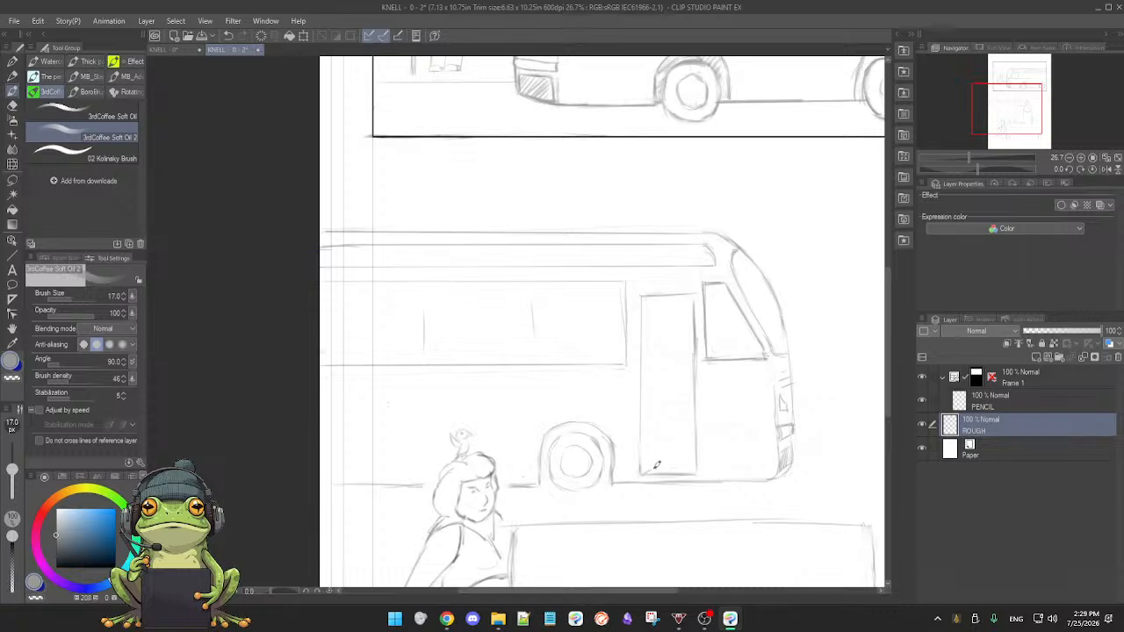
left_click_drag(690, 462, 686, 467)
left_click_drag(664, 441, 705, 429)
key("e")
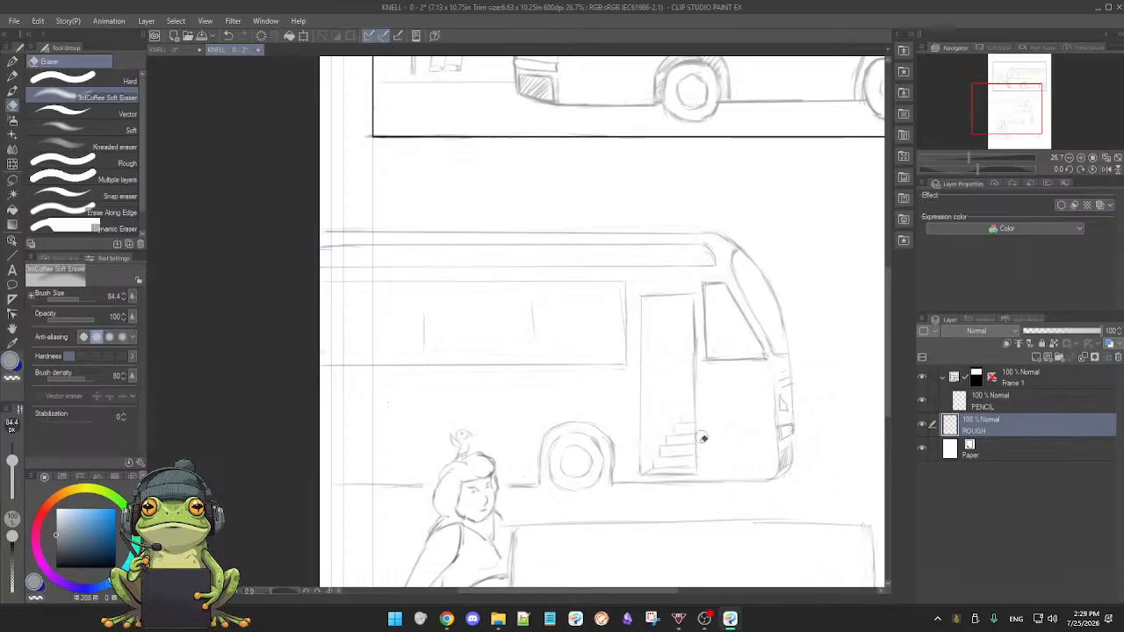
key("p")
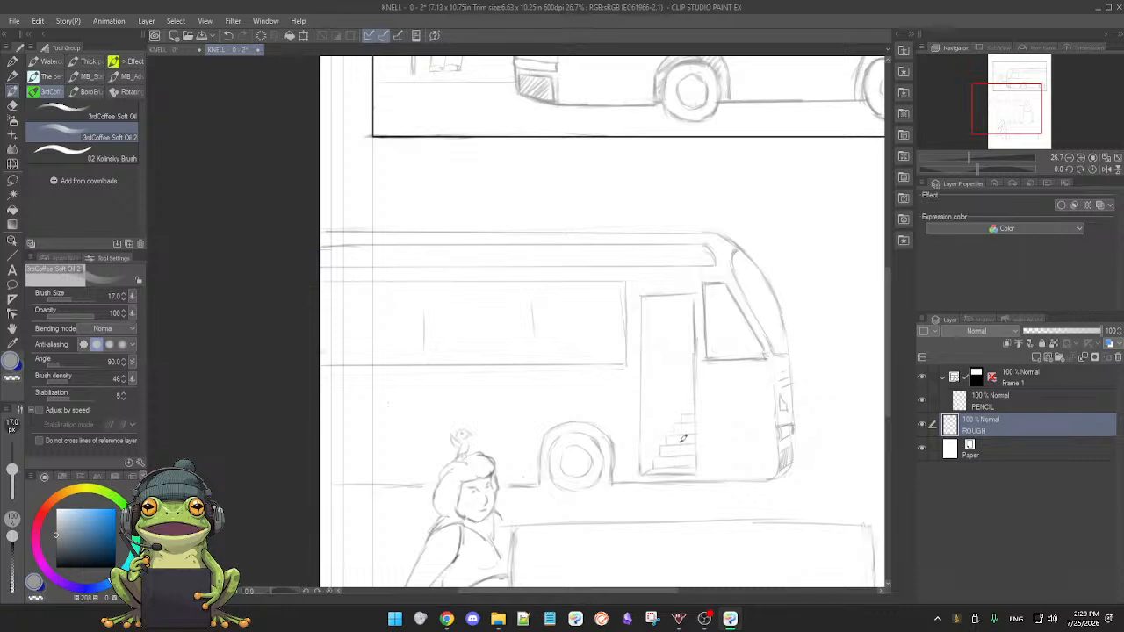
- Rework the entry steps in the bus doorway, removing the first lines and redrawing the treads up to the door's front edge
scroll(681, 440, "down", 2)
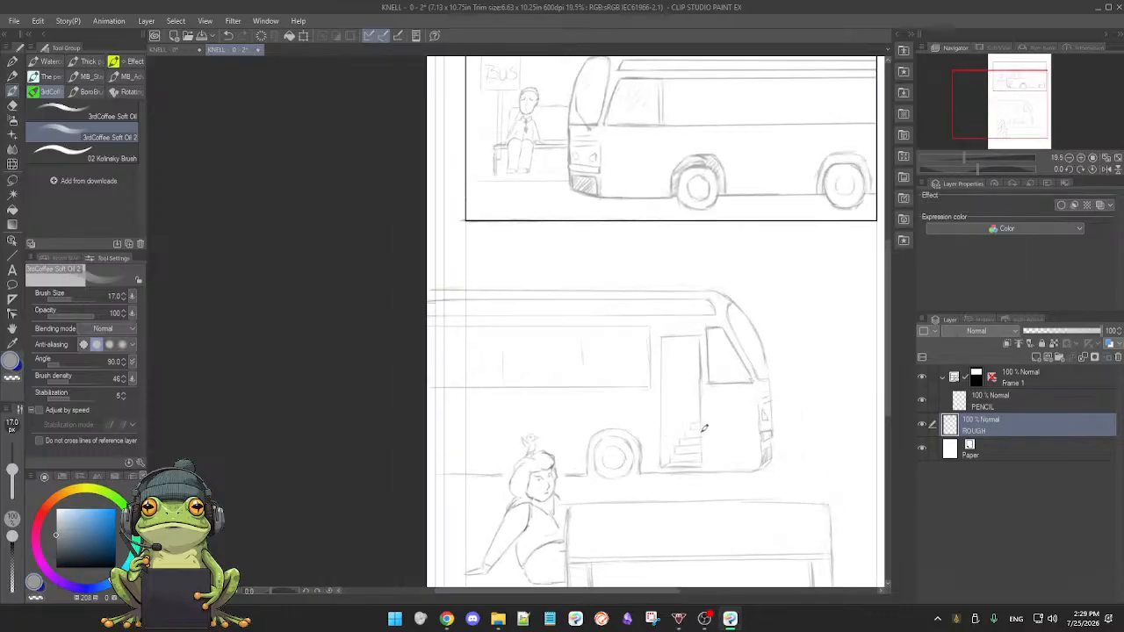
scroll(716, 441, "down", 2)
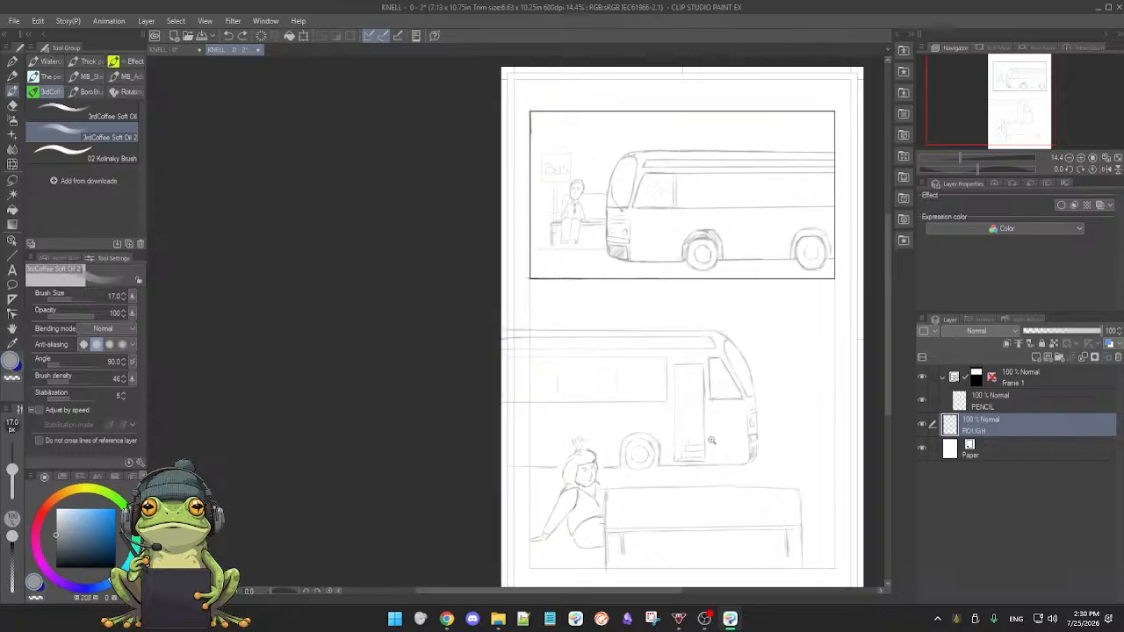
scroll(710, 439, "up", 3)
key("e")
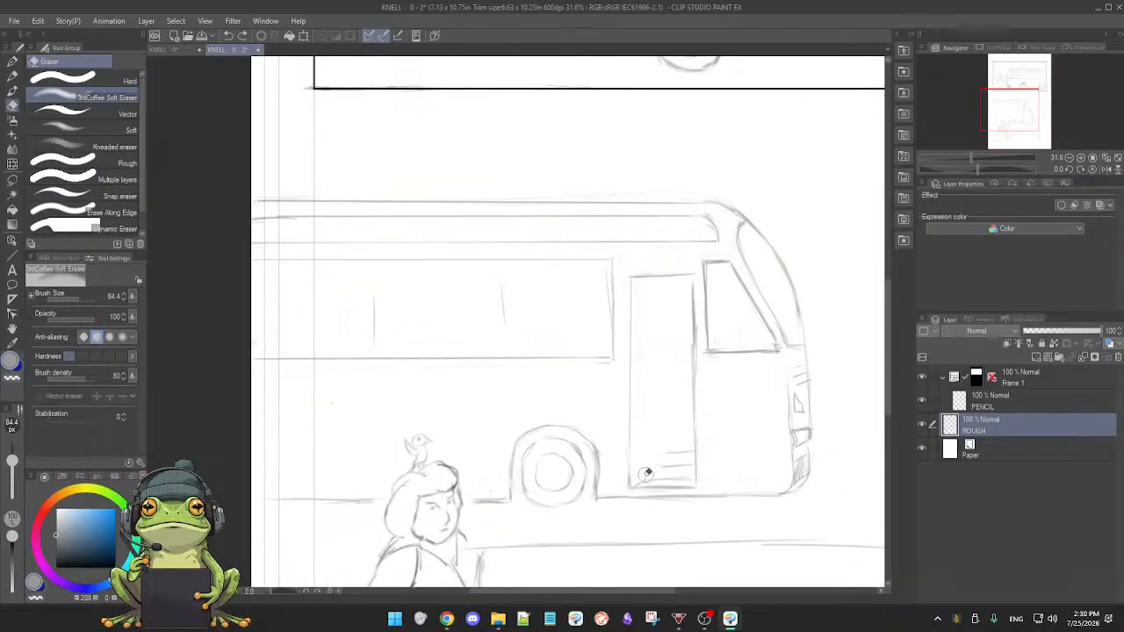
key("b")
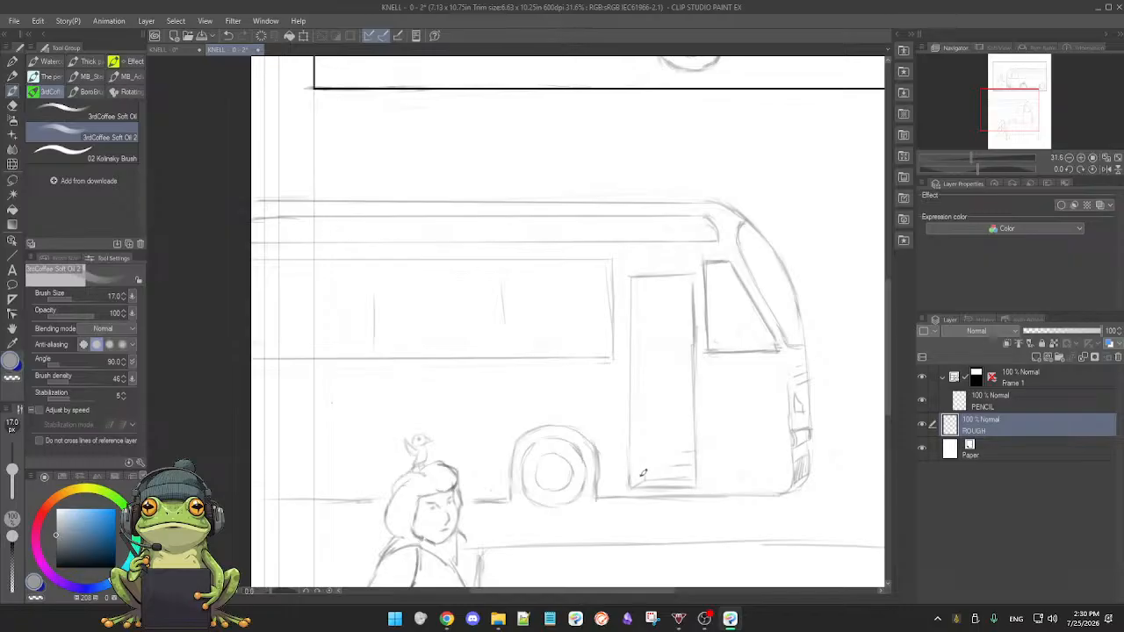
key("ctrl+z")
left_click_drag(653, 466, 686, 462)
left_click_drag(654, 453, 692, 435)
- Draw the vertical edge of the interior partition above the entry steps, undoing and redrawing the stroke once
left_click_drag(669, 381, 674, 413)
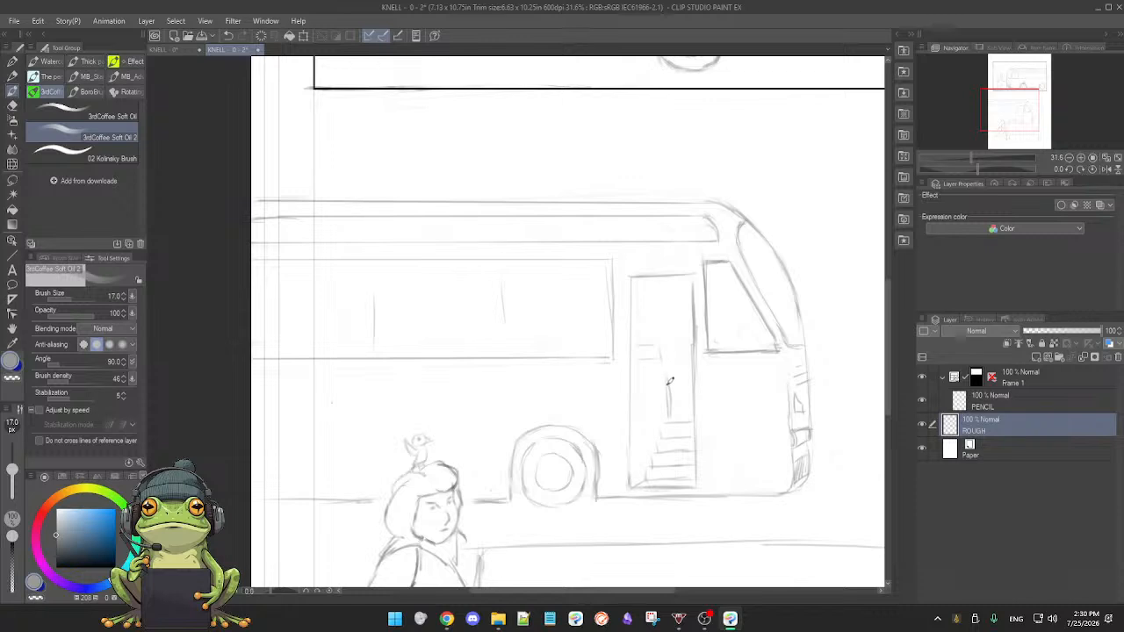
key("ctrl+z")
left_click_drag(668, 373, 669, 415)
scroll(690, 395, "down", 3)
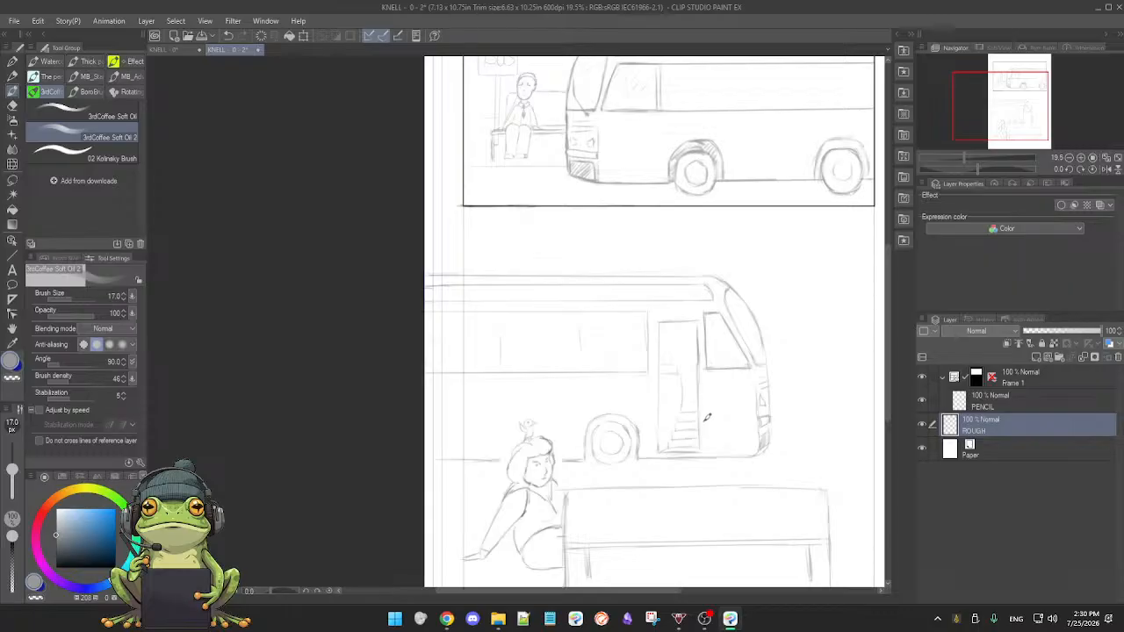
scroll(704, 419, "down", 2)
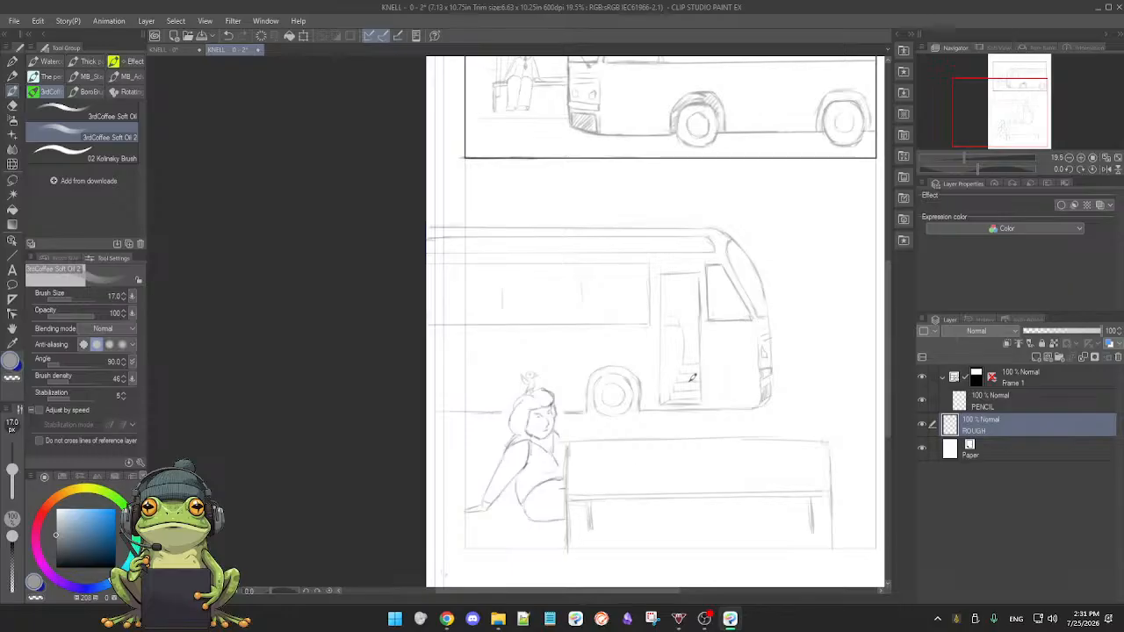
- Erase the heavy vertical partition line inside the doorway and redraw it as a cleaner line down to the steps
scroll(700, 372, "up", 3)
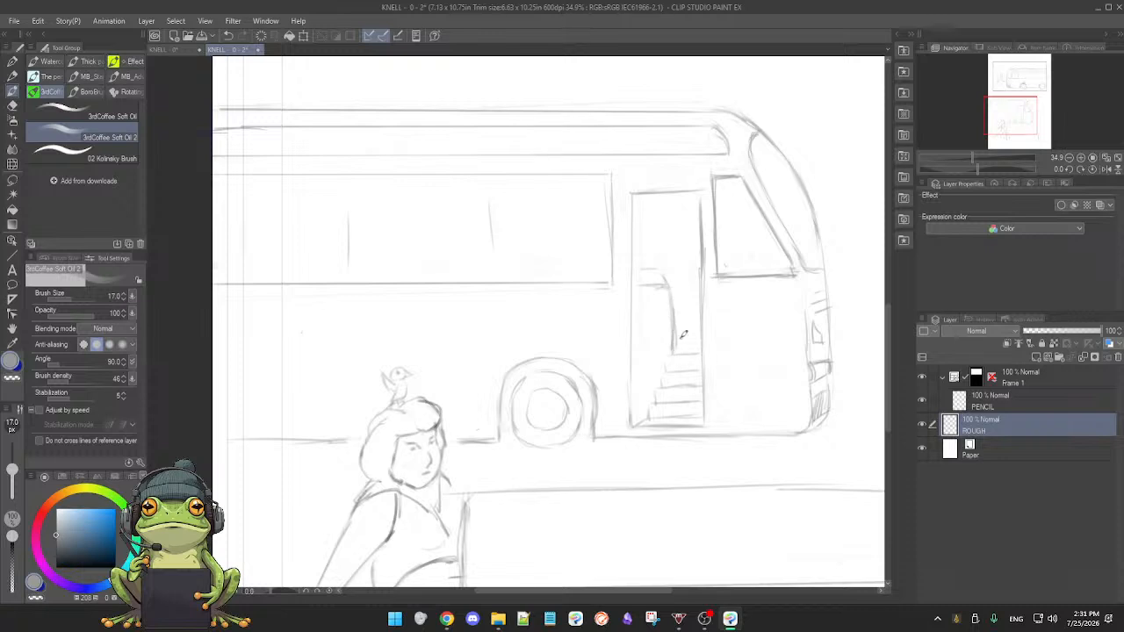
key("e")
left_click_drag(676, 294, 674, 349)
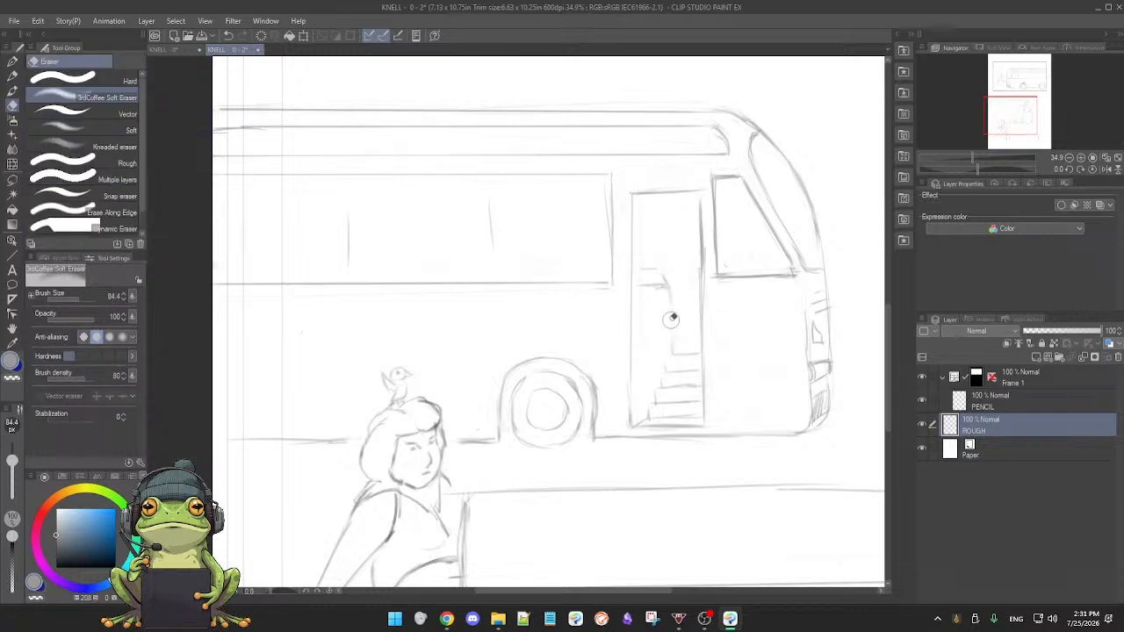
key("b")
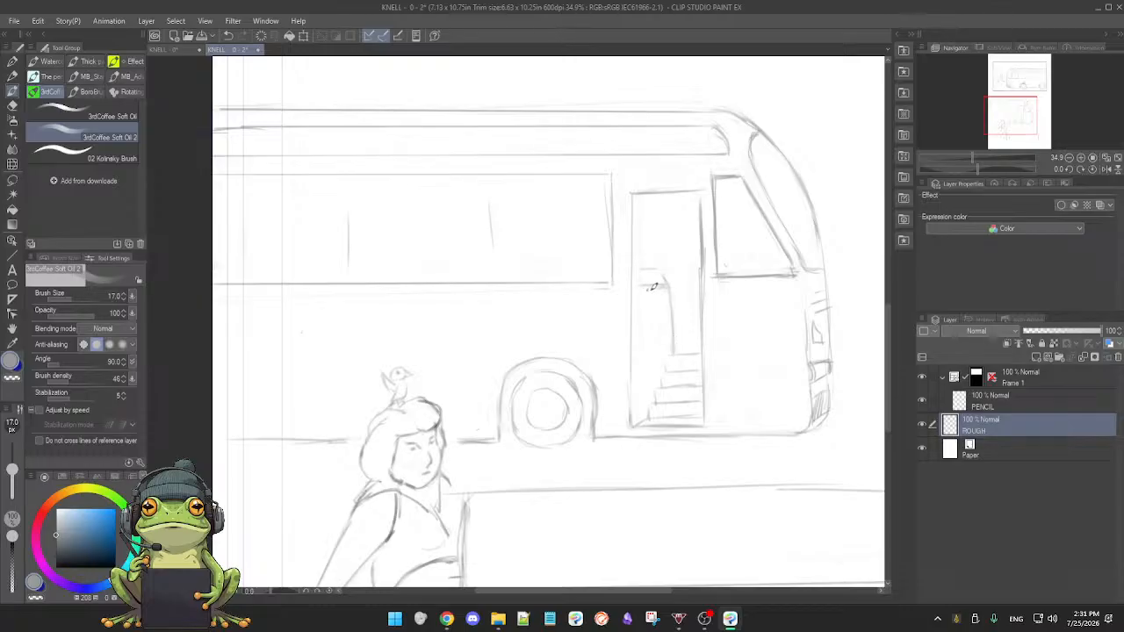
scroll(685, 299, "down", 4)
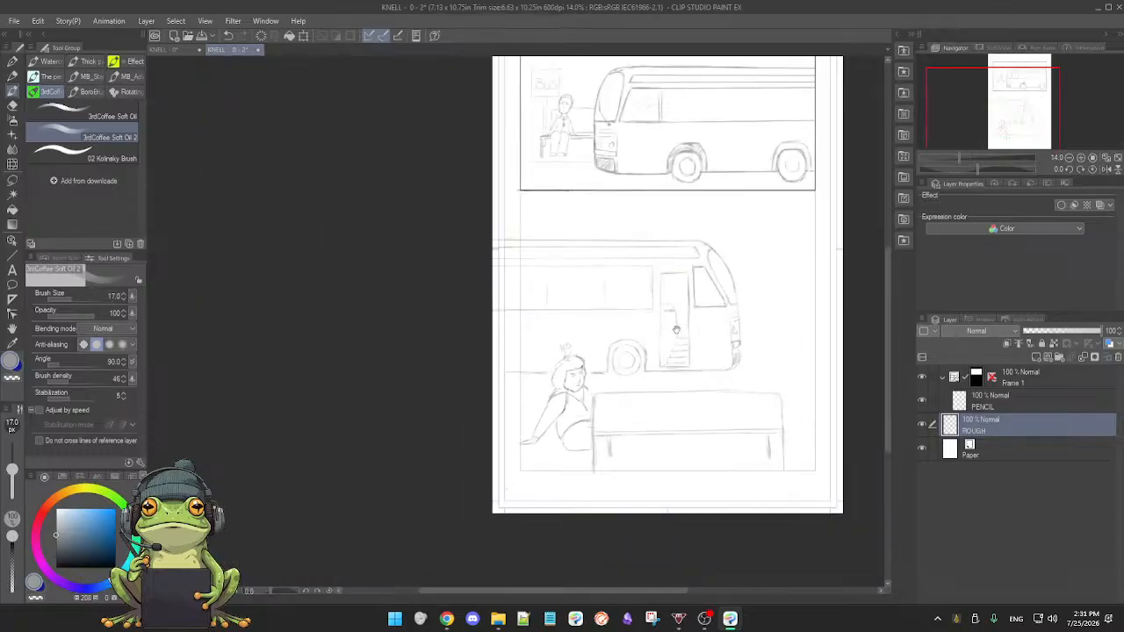
- Clean up the front wheel of the lower bus, erasing and redrawing the rounded outline of its inner hub
scroll(679, 312, "up", 3)
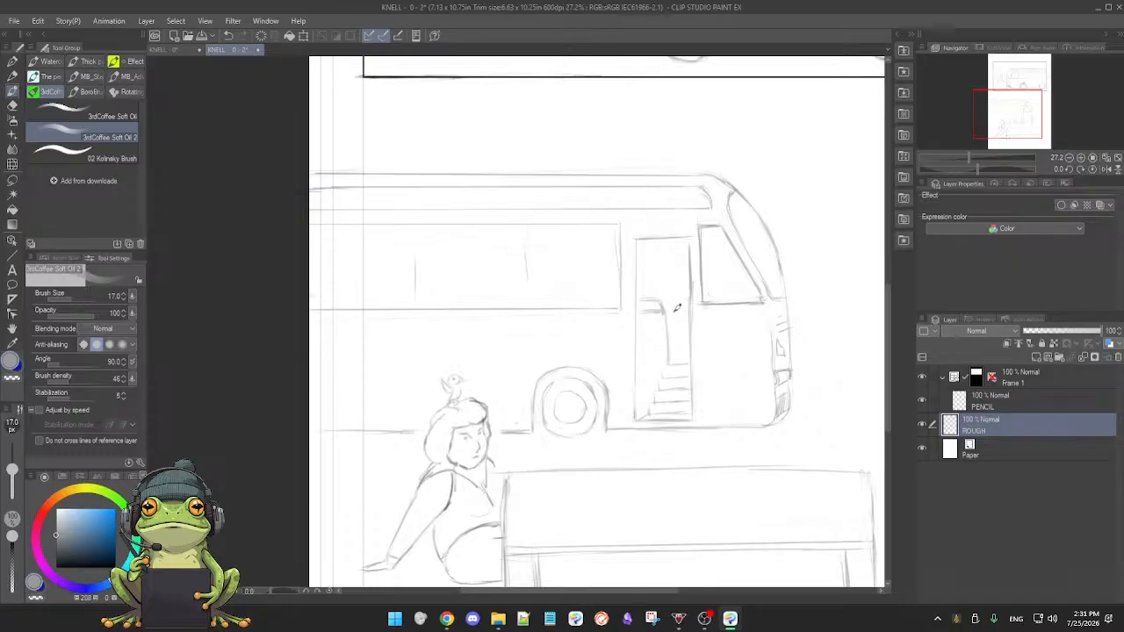
scroll(533, 357, "up", 3)
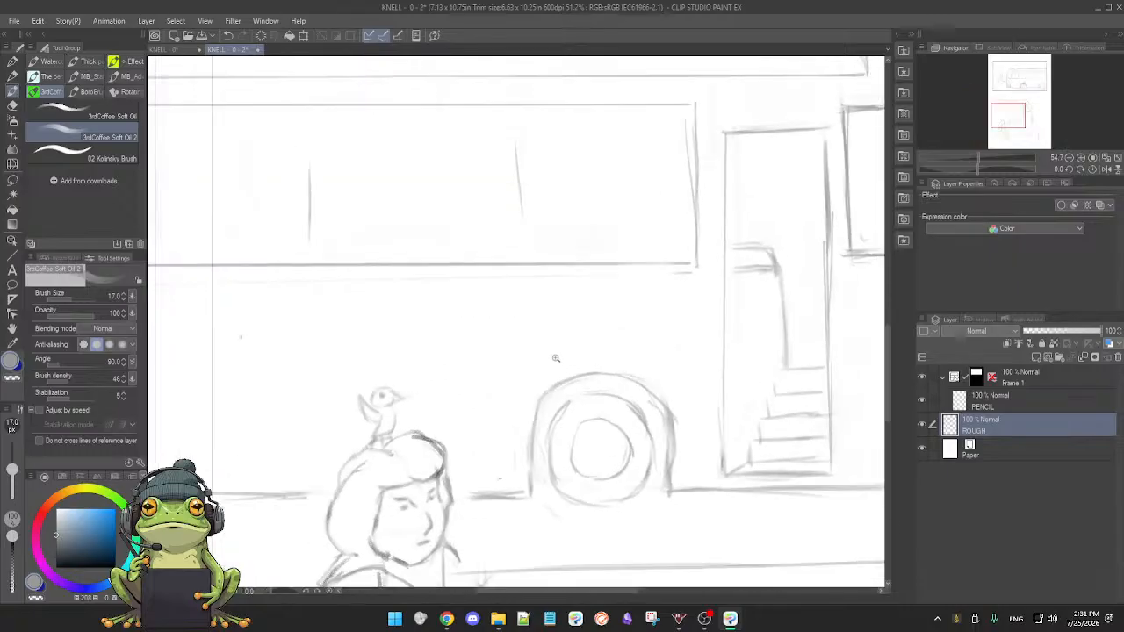
key("e")
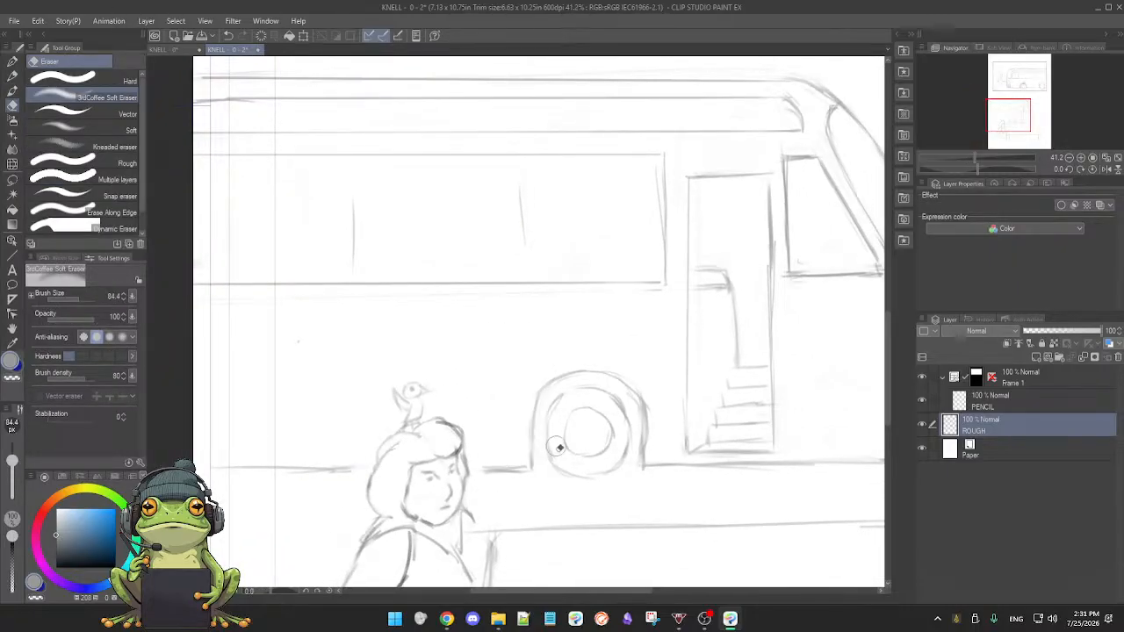
key("b")
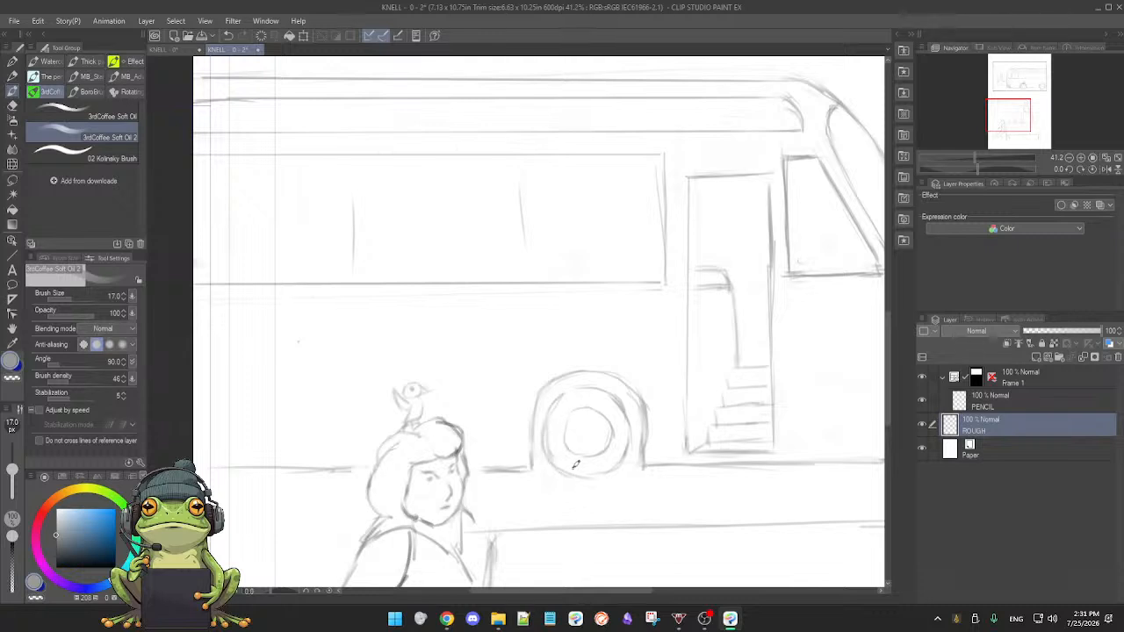
key("e")
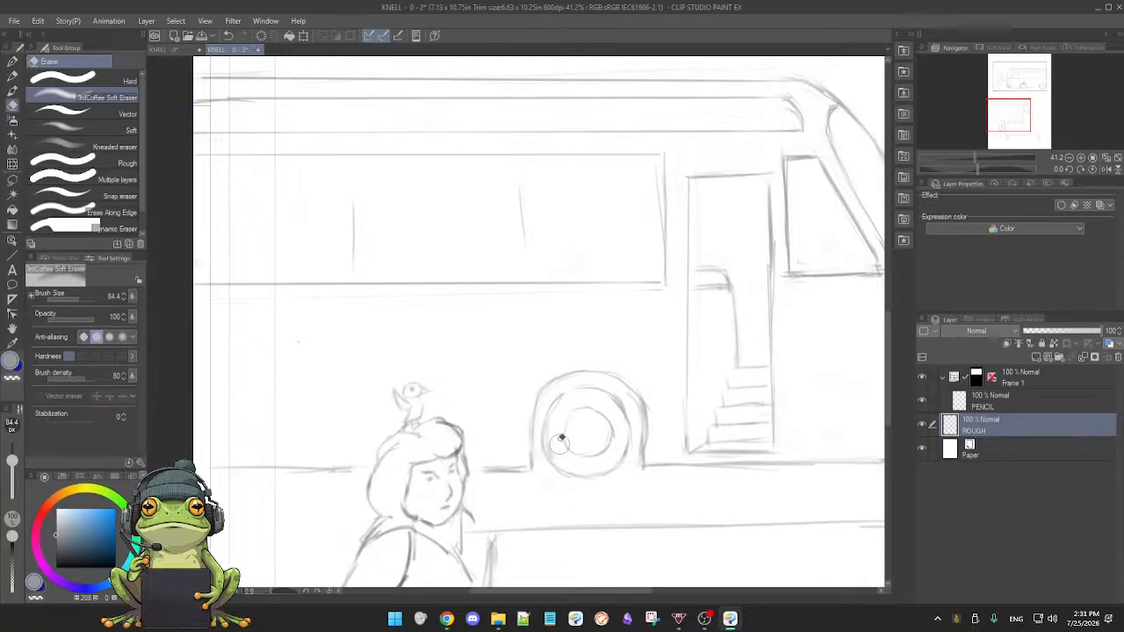
key("b")
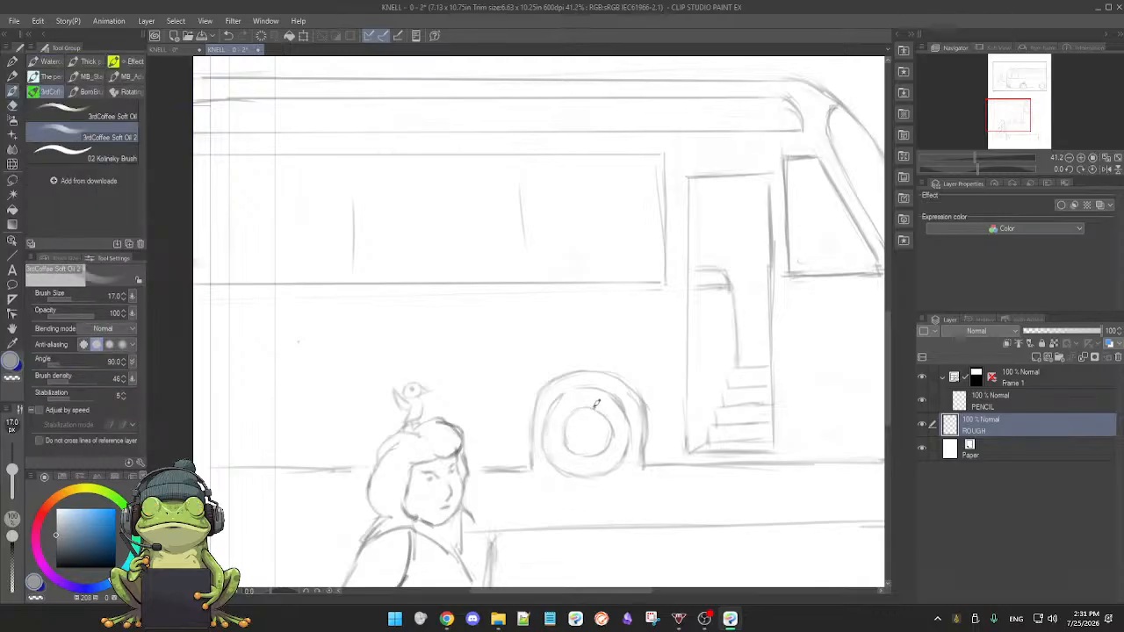
scroll(642, 412, "down", 3)
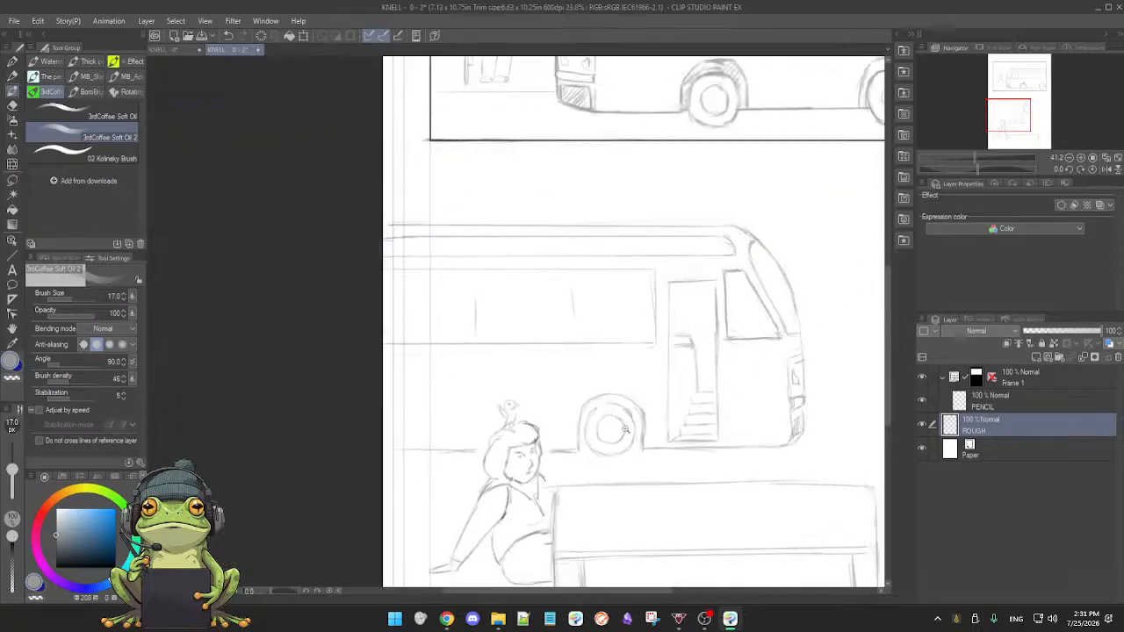
scroll(641, 408, "up", 2)
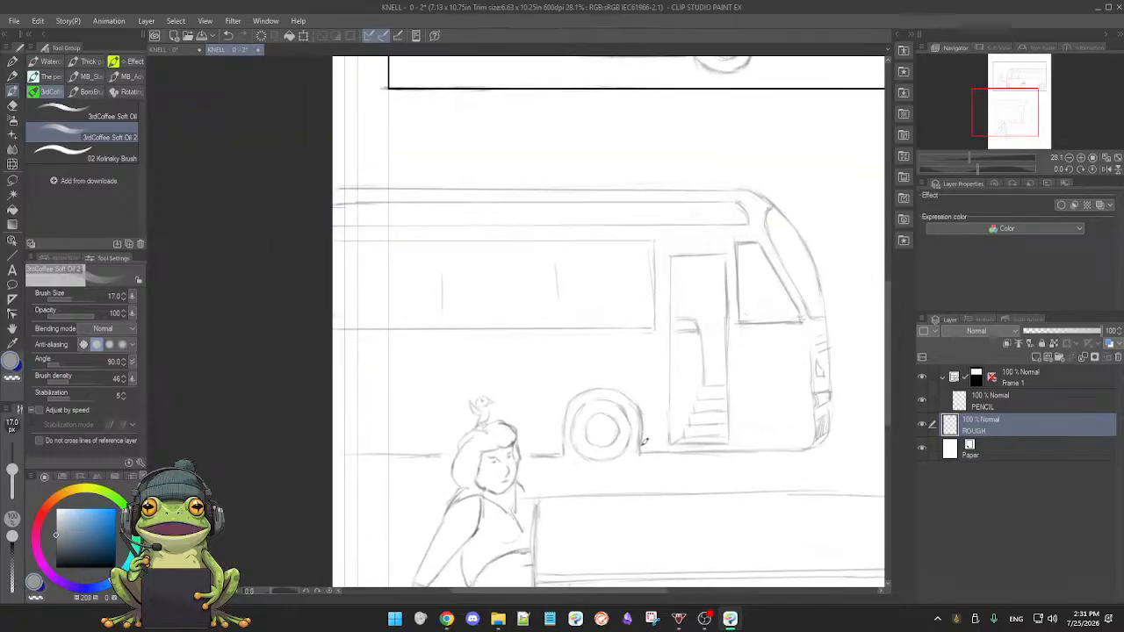
- Tidy the wheel arch of the lower bus where its front side meets the bus's bottom edge
key("e")
key("b")
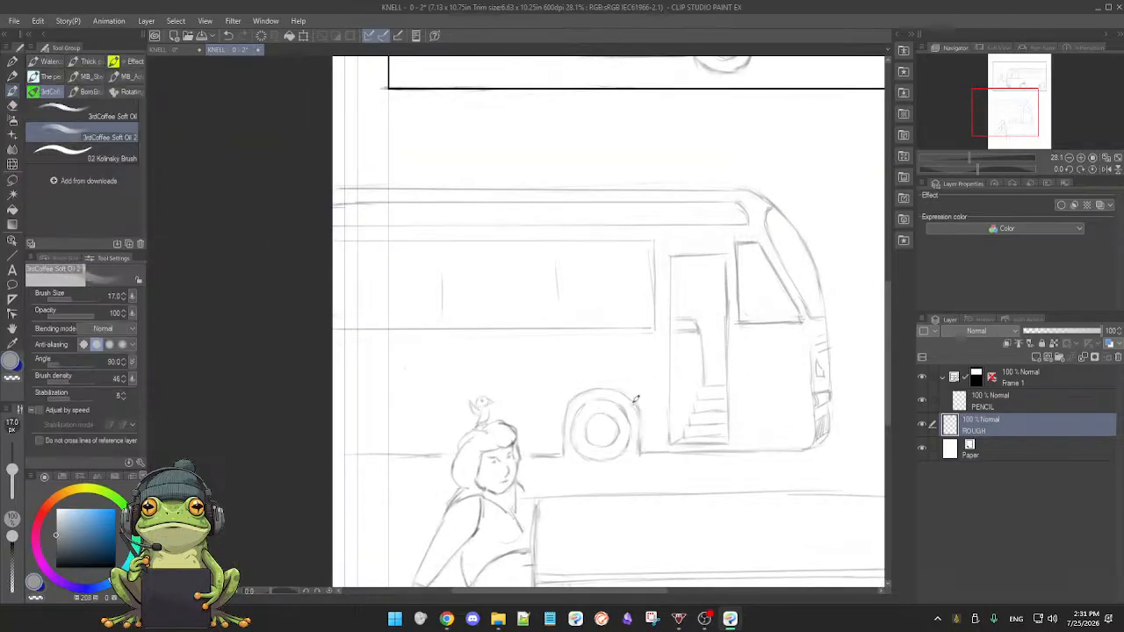
key("e")
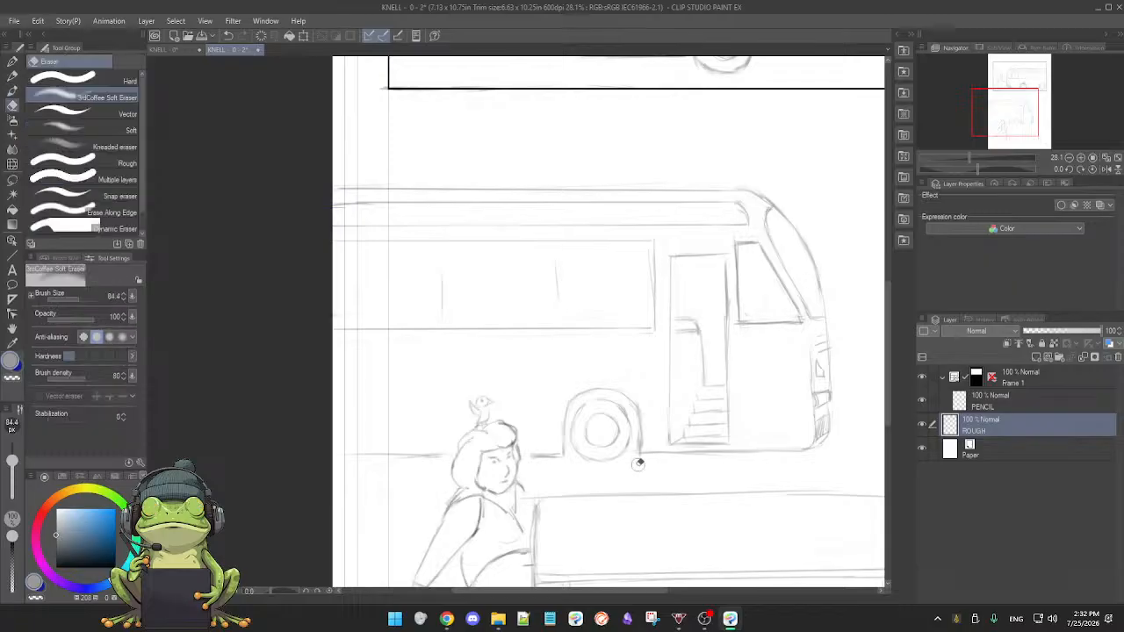
key("b")
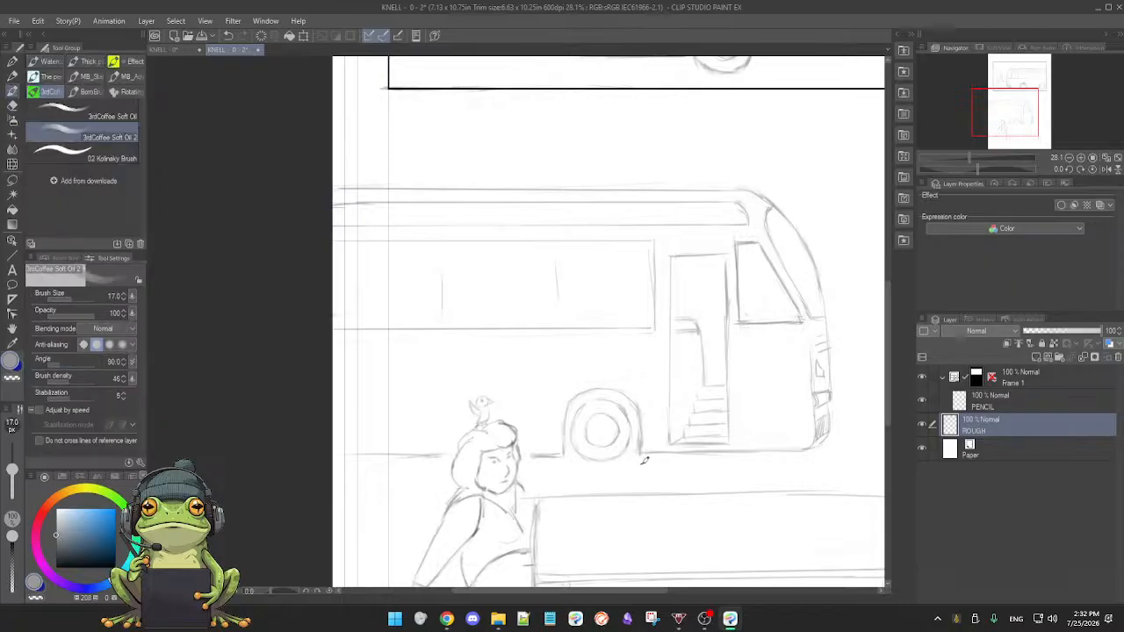
scroll(615, 463, "right", 2)
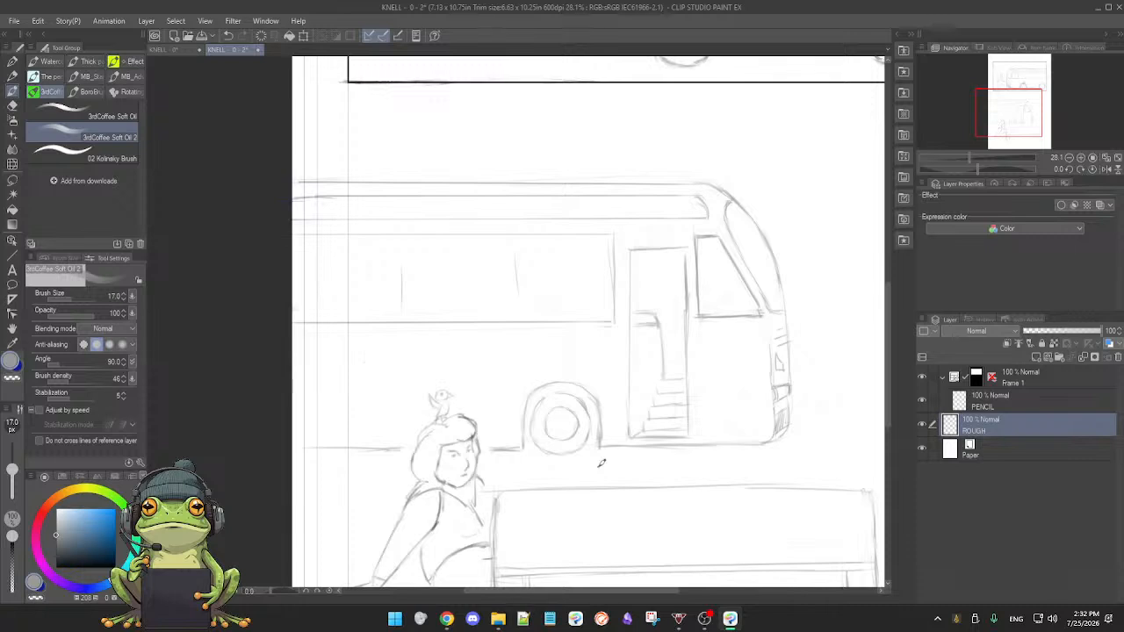
left_click_drag(654, 454, 638, 462)
scroll(637, 462, "down", 3)
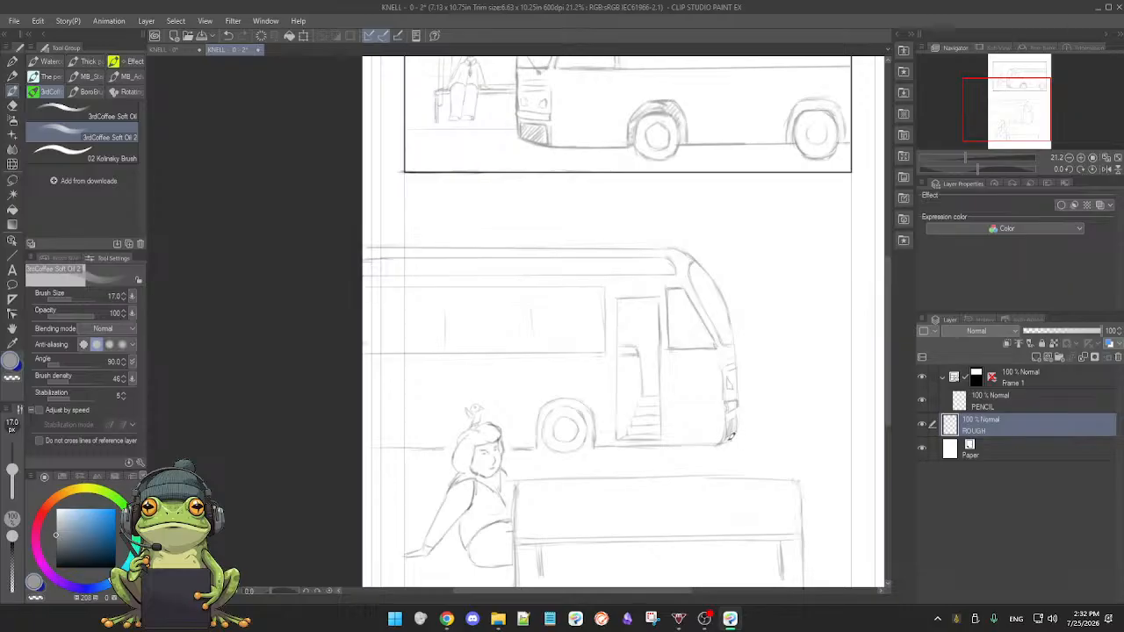
- Sketch faint building outlines behind the lower bus and horizontal street lines in front of its nose
scroll(749, 442, "down", 2)
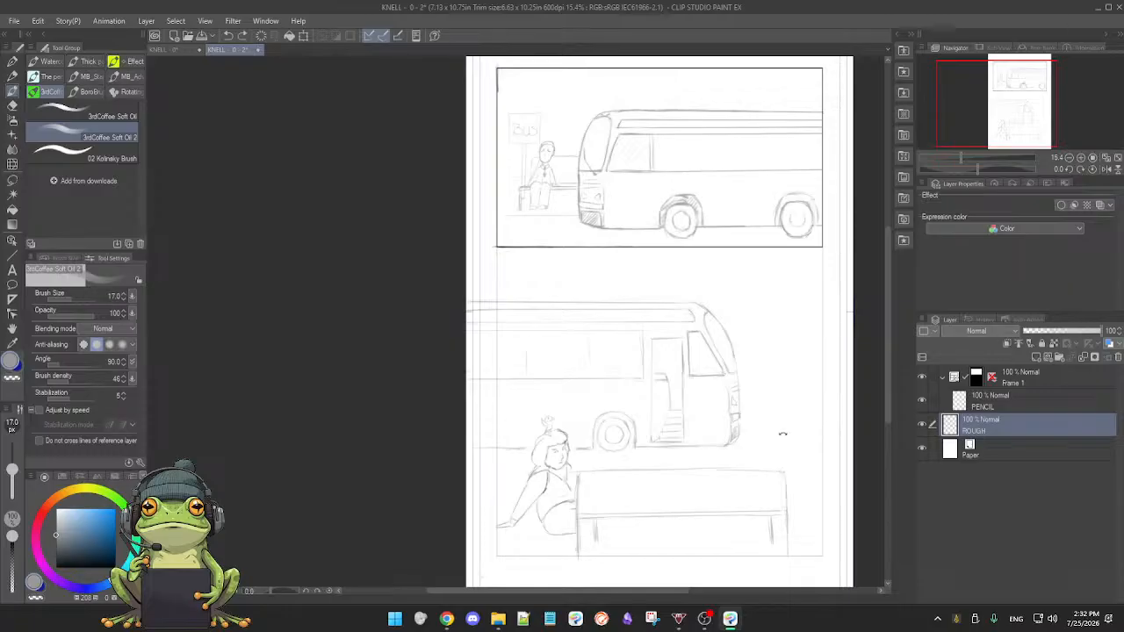
left_click_drag(745, 399, 820, 397)
left_click_drag(761, 269, 758, 355)
left_click_drag(775, 432, 770, 432)
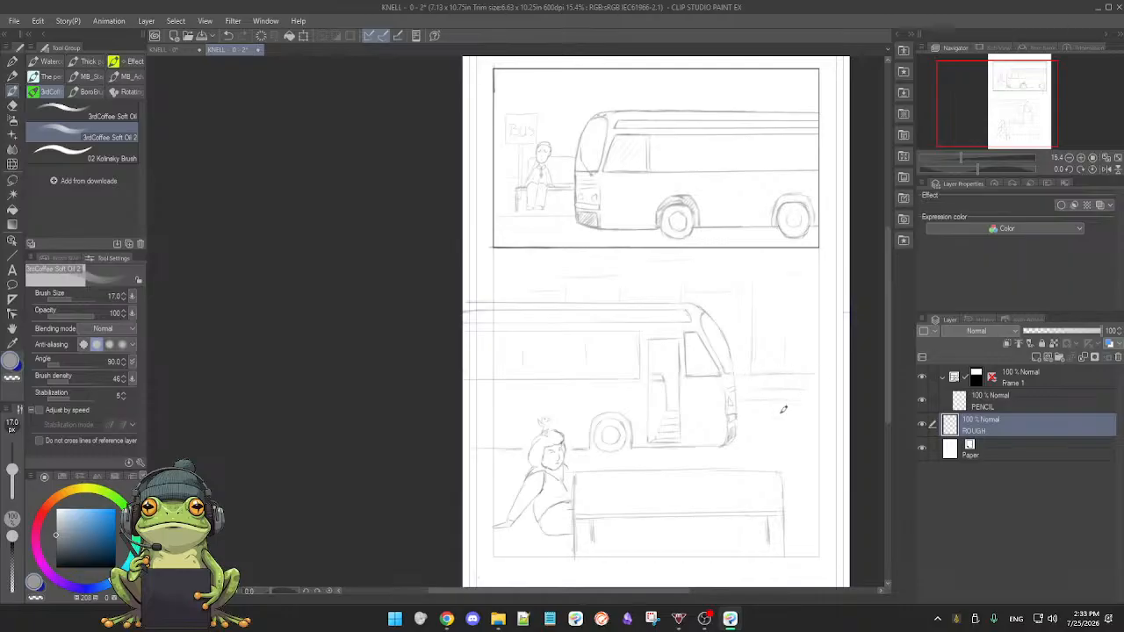
- Erase the extra street lines ahead of the bus, redraw the lower line and add light details to the background building
key("e")
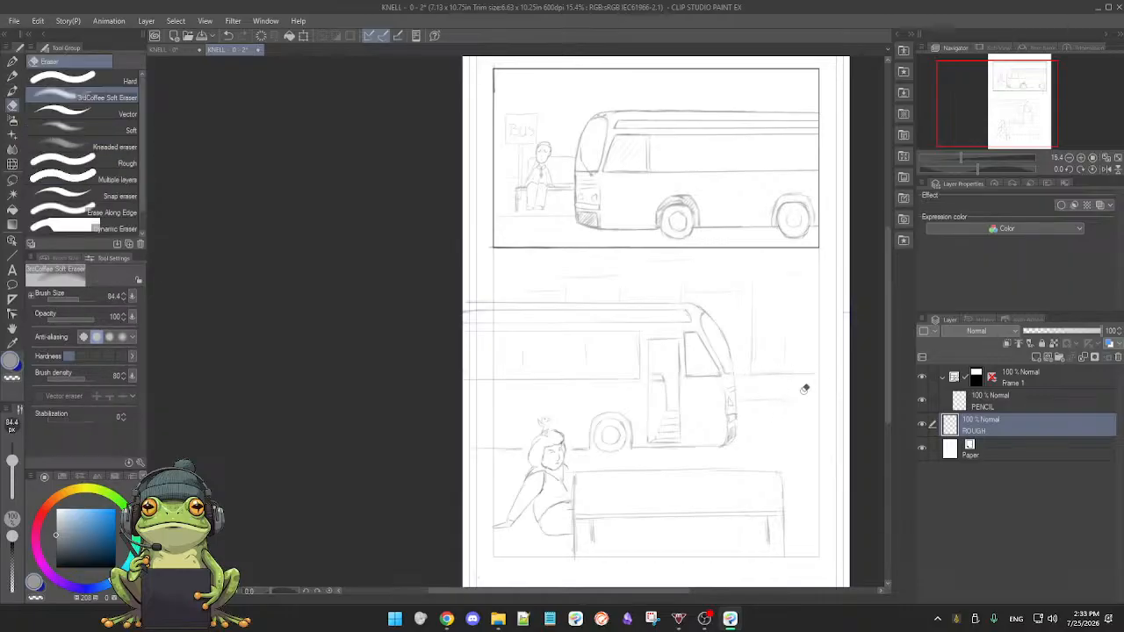
key("b")
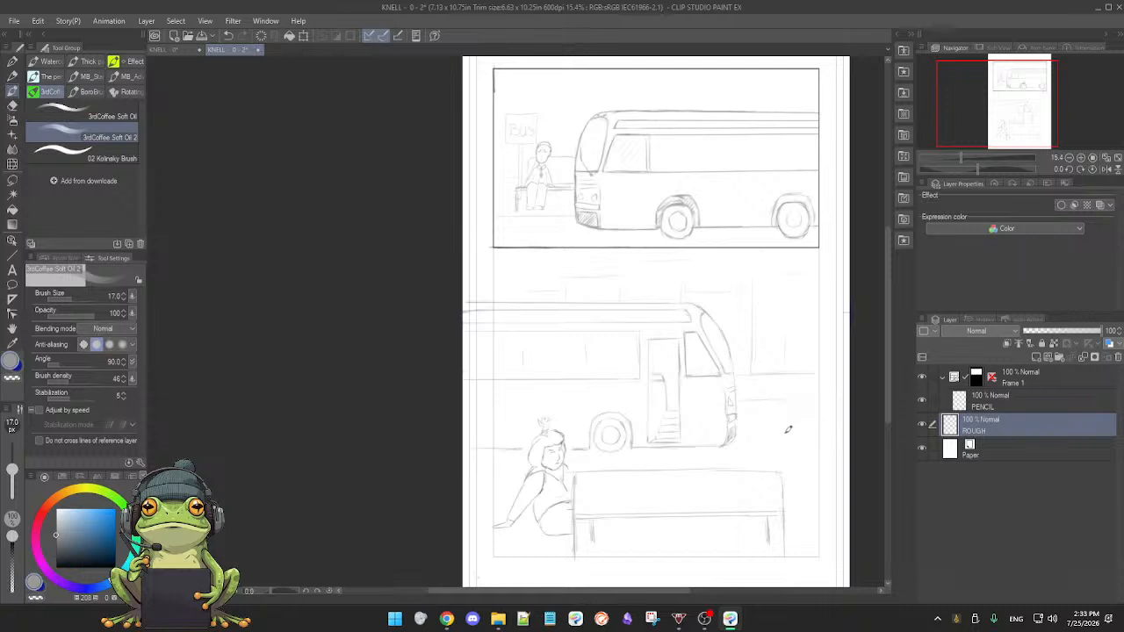
scroll(769, 432, "down", 1)
scroll(769, 432, "up", 4)
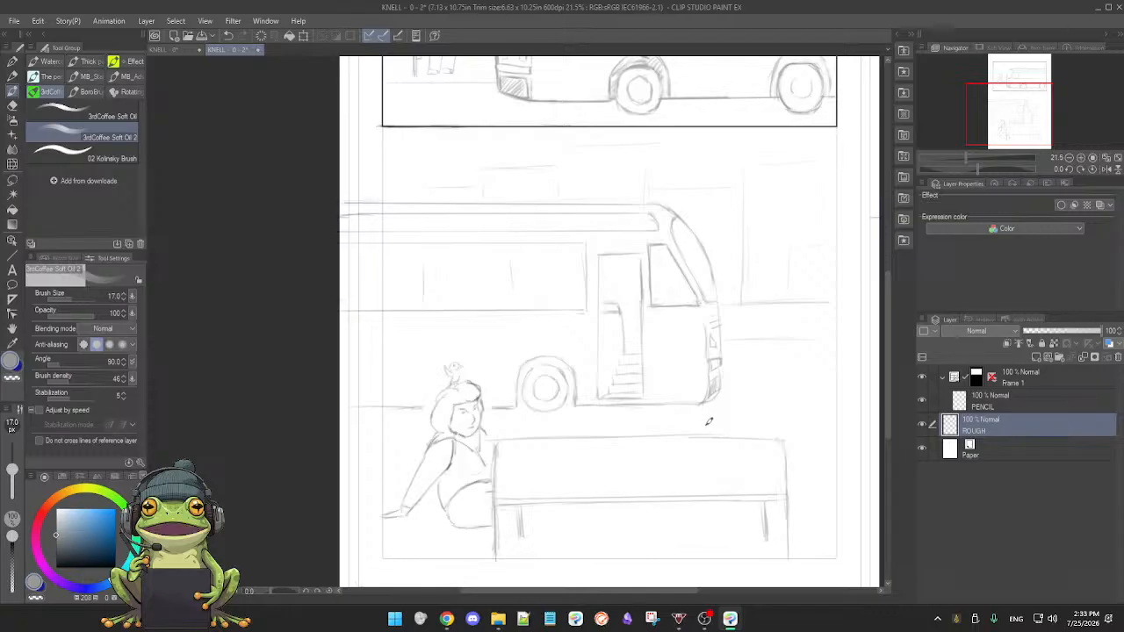
scroll(715, 430, "down", 3)
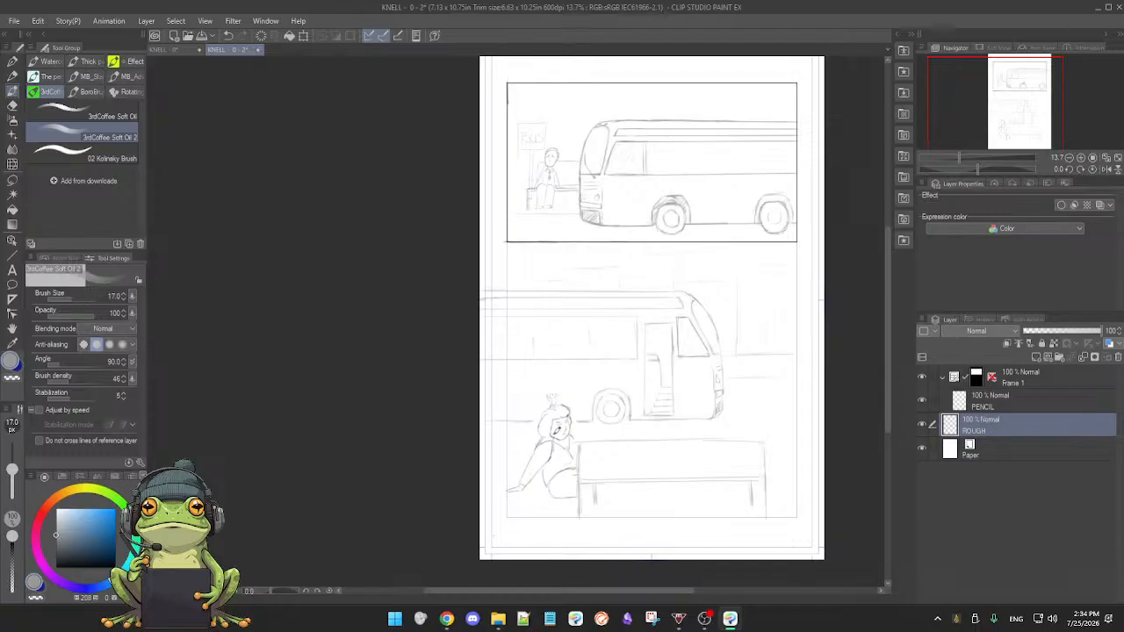
mouse_move(437, 439)
left_mouse_down()
mouse_move(417, 437)
mouse_move(427, 444)
mouse_move(441, 424)
left_mouse_up()
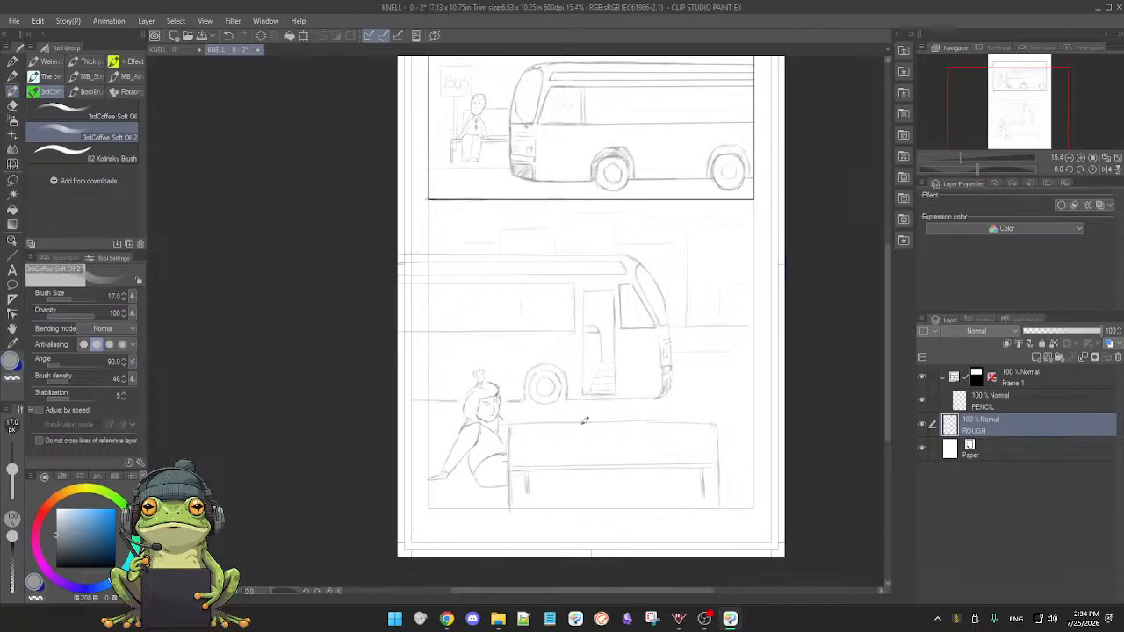
- Shorten the bench by lassoing its far end, moving it toward the girl, applying the transformation and clearing the selection
key("m")
mouse_move(694, 410)
left_mouse_down()
mouse_move(736, 440)
mouse_move(744, 496)
mouse_move(708, 524)
mouse_move(663, 487)
mouse_move(664, 415)
left_mouse_up()
key("b")
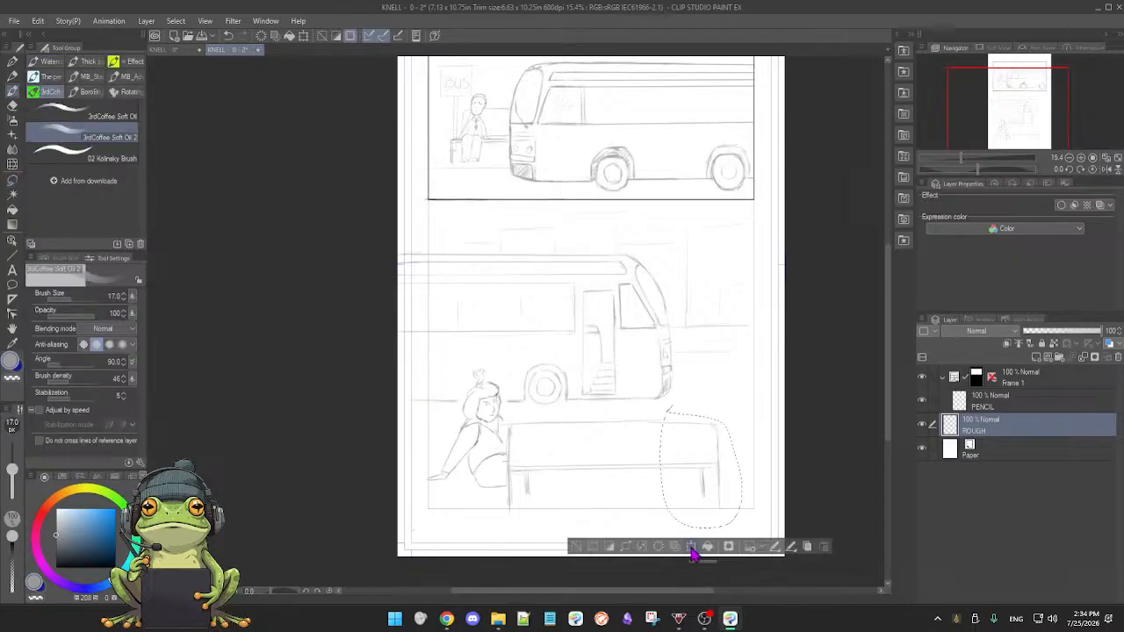
left_click(690, 547)
left_click_drag(704, 518, 669, 513)
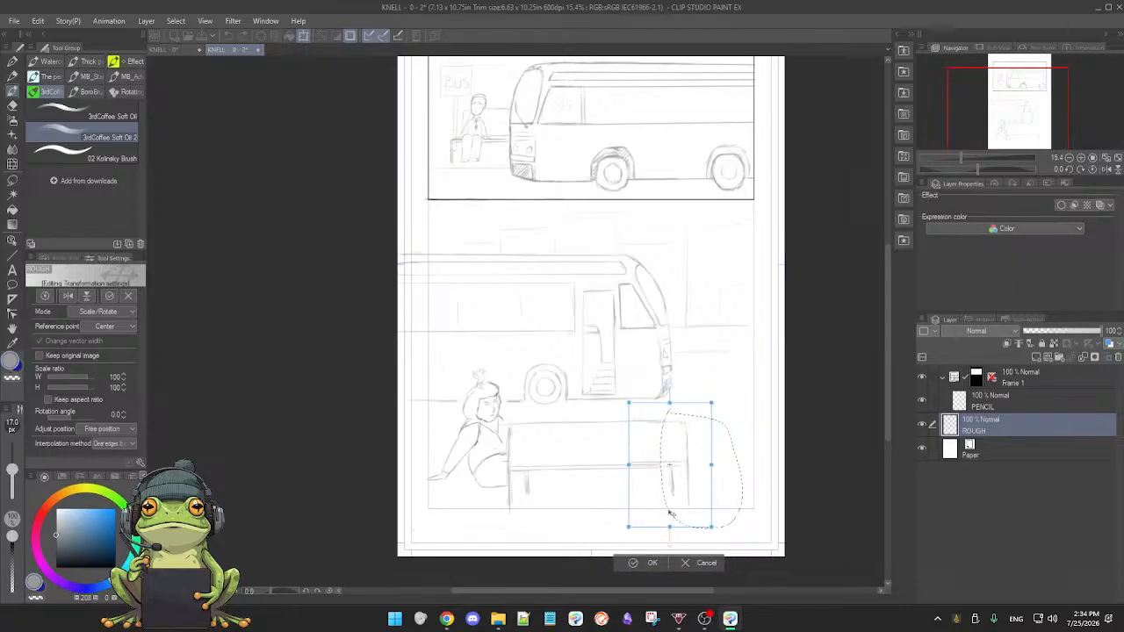
left_click_drag(669, 513, 672, 515)
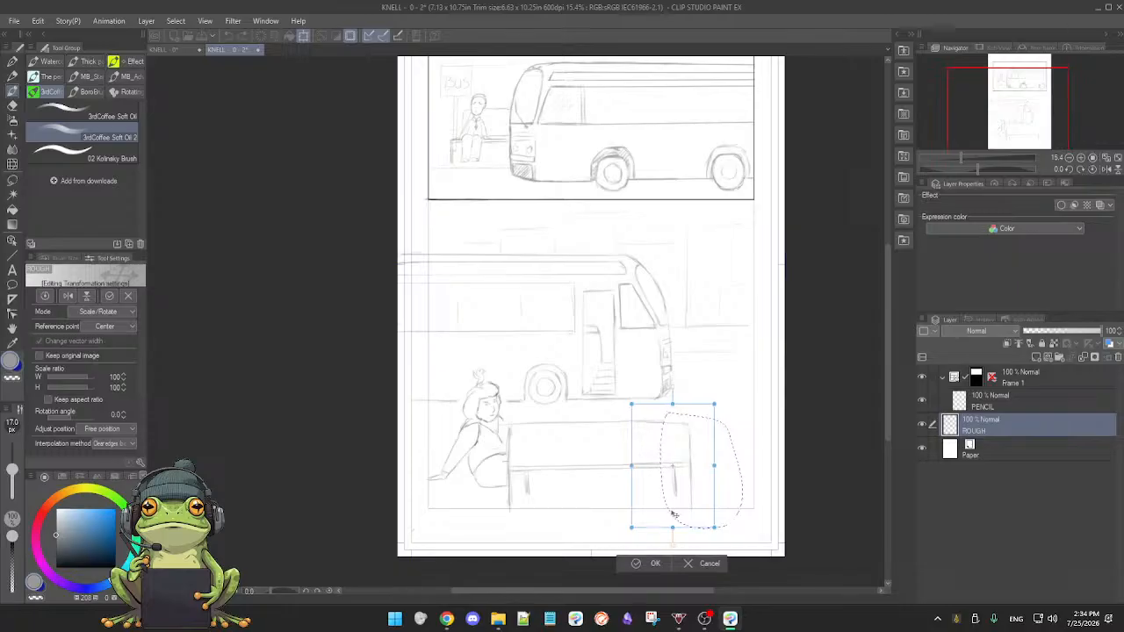
left_click(651, 564)
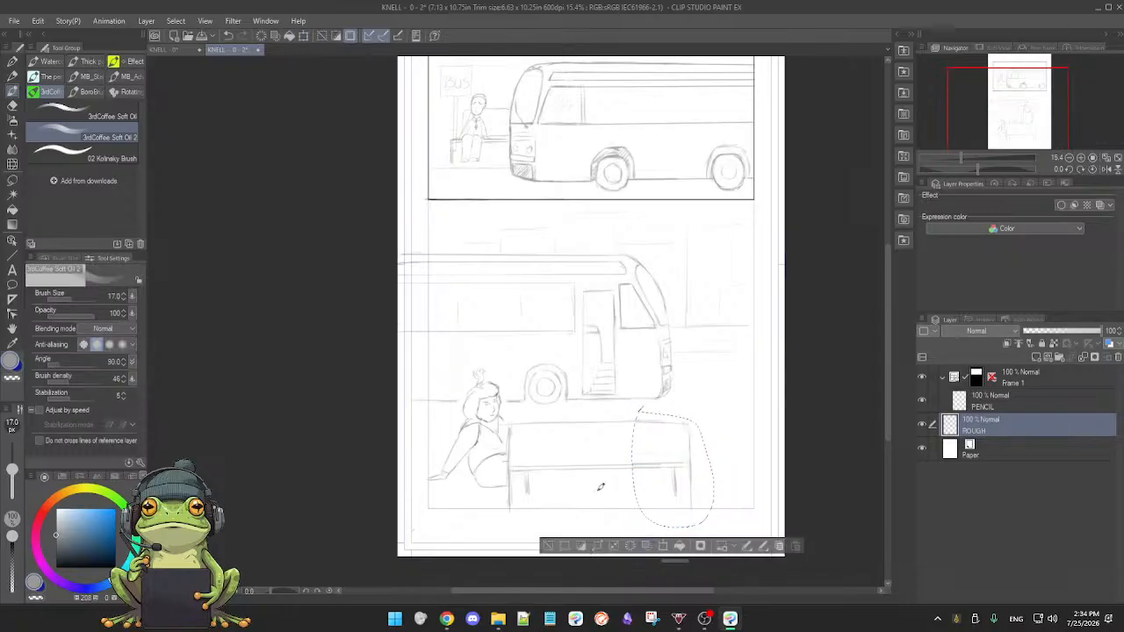
left_click(547, 545)
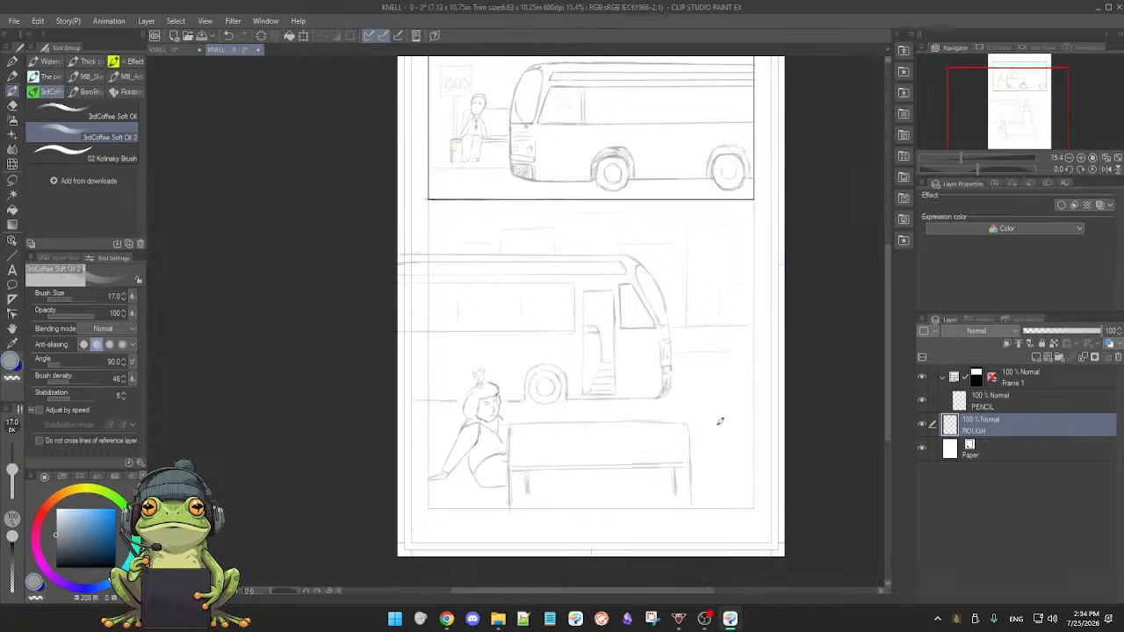
- Sketch a bus stop sign beside the shortened bench, with a two-line upright post and a rectangular board
left_click_drag(712, 445, 713, 505)
left_click_drag(723, 402, 721, 506)
mouse_move(694, 368)
left_mouse_down()
mouse_move(736, 366)
mouse_move(736, 404)
mouse_move(715, 396)
mouse_move(715, 415)
mouse_move(713, 395)
left_mouse_up()
key("e")
key("b")
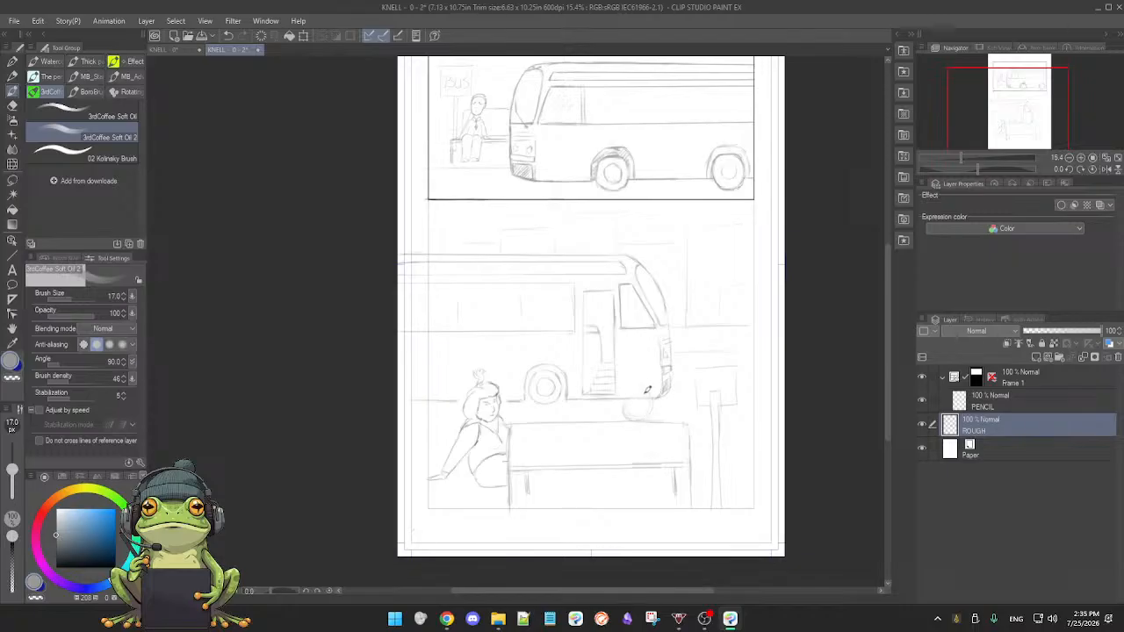
- Rough in an oval head above the bench's backrest near the bus's front, erasing and redrawing parts of the outline
mouse_move(640, 380)
left_mouse_down()
mouse_move(639, 414)
mouse_move(652, 398)
mouse_move(641, 423)
left_mouse_up()
key("e")
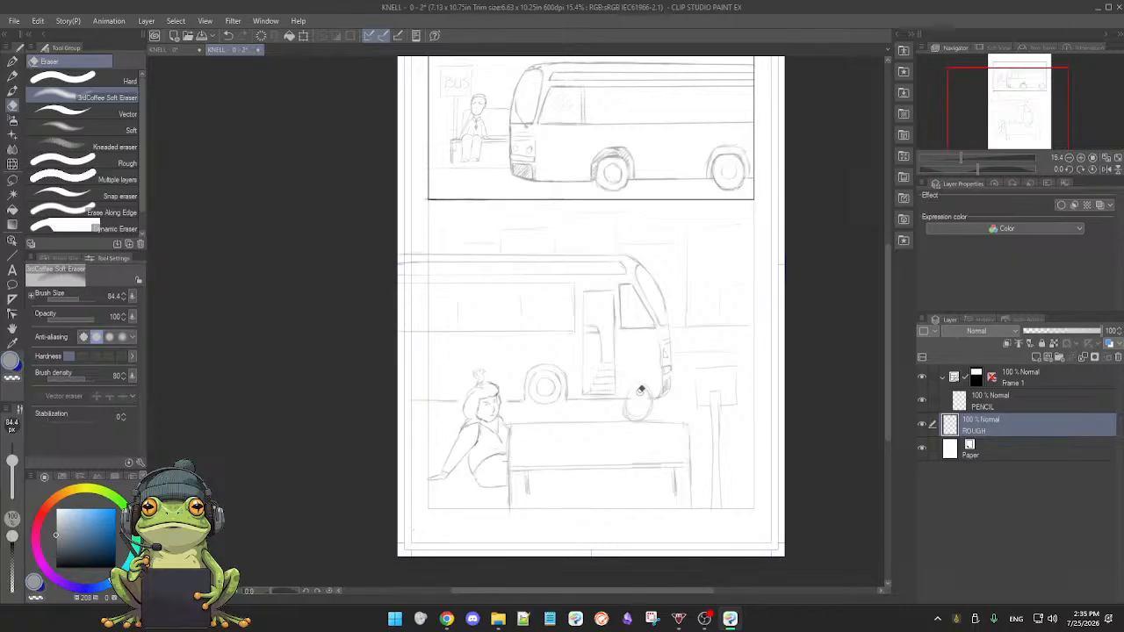
key("b")
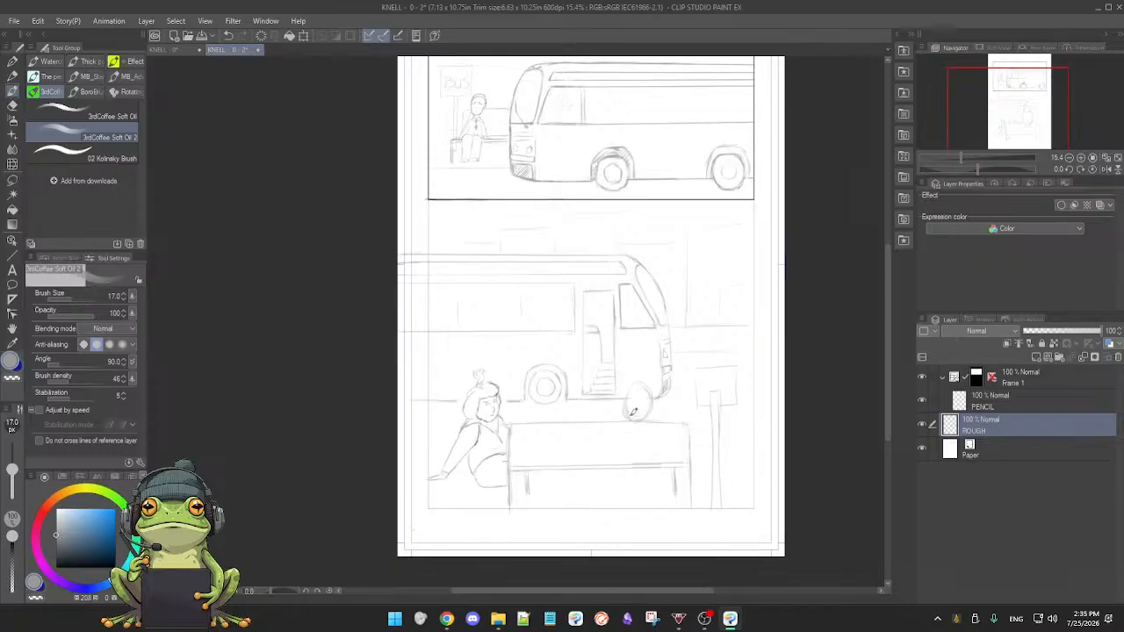
key("e")
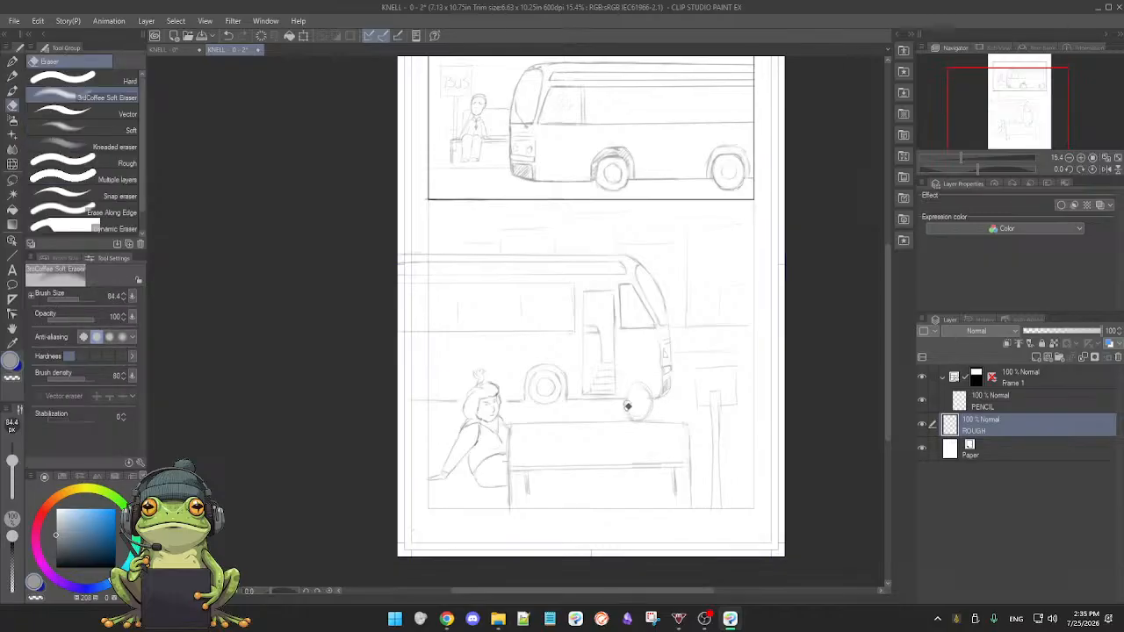
key("b")
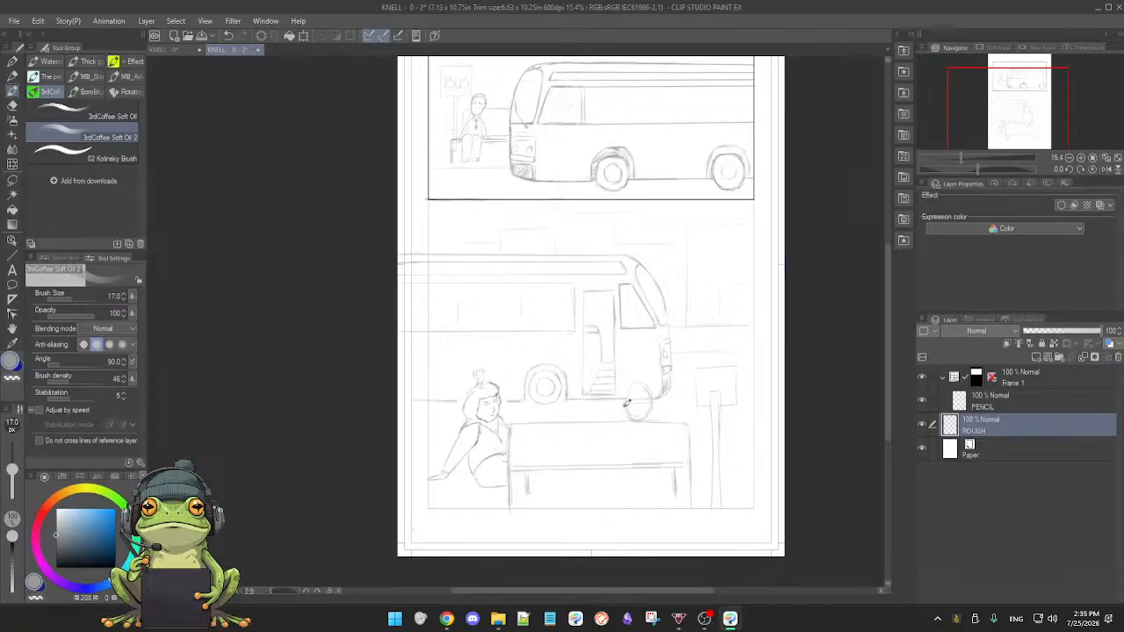
- Refine the head above the bench, erasing and redrawing its contour and adding a shaded hairline across it
key("e")
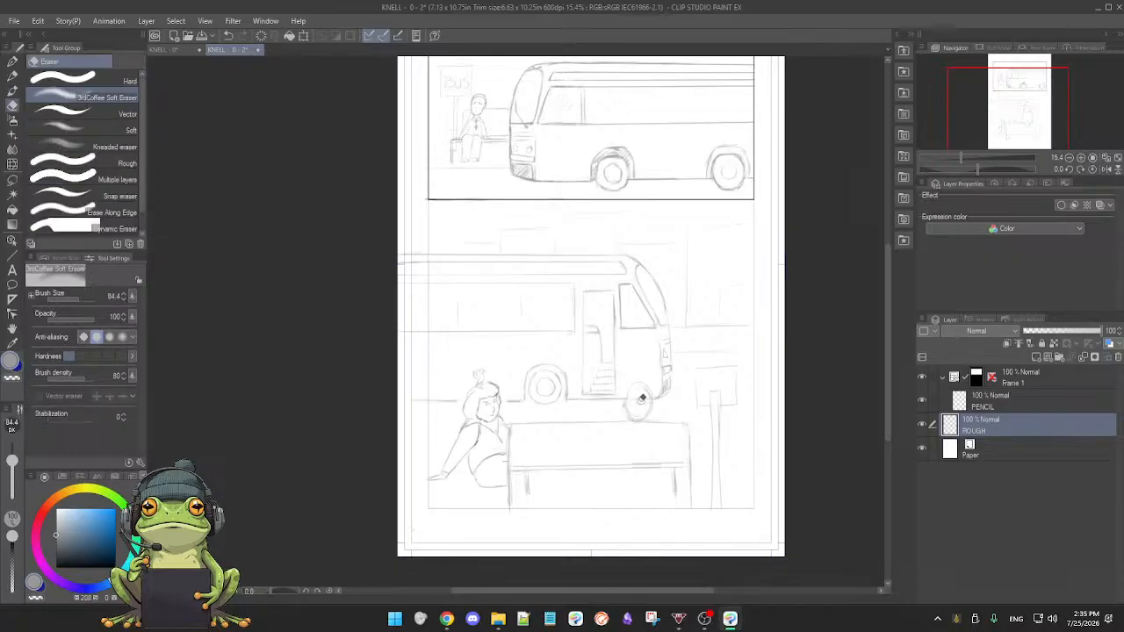
key("b")
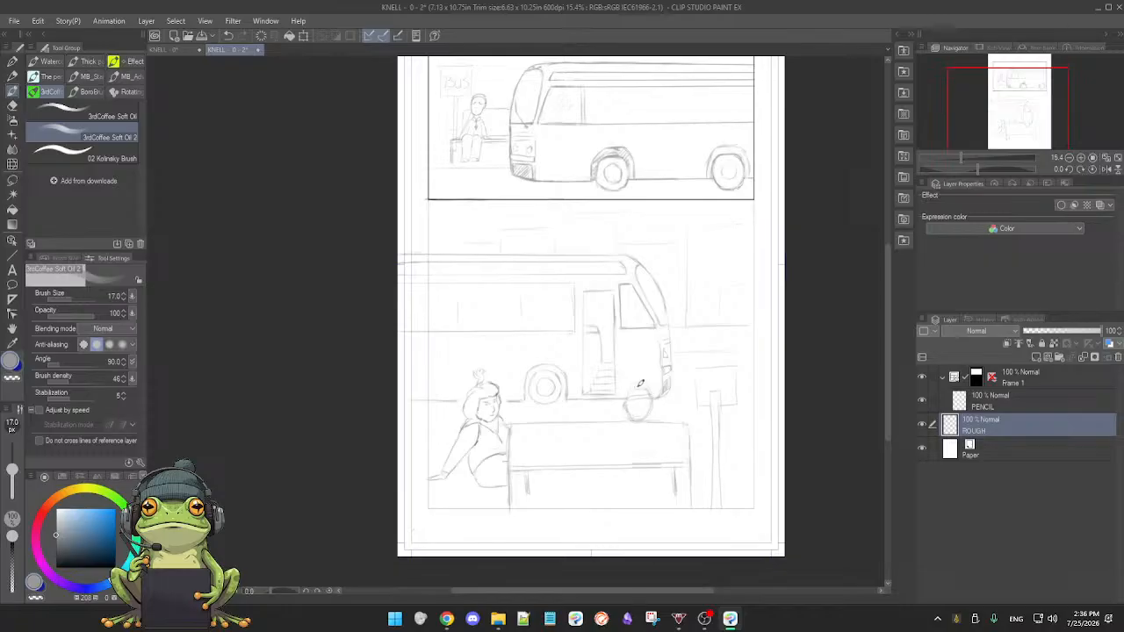
key("e")
left_click_drag(645, 383, 641, 407)
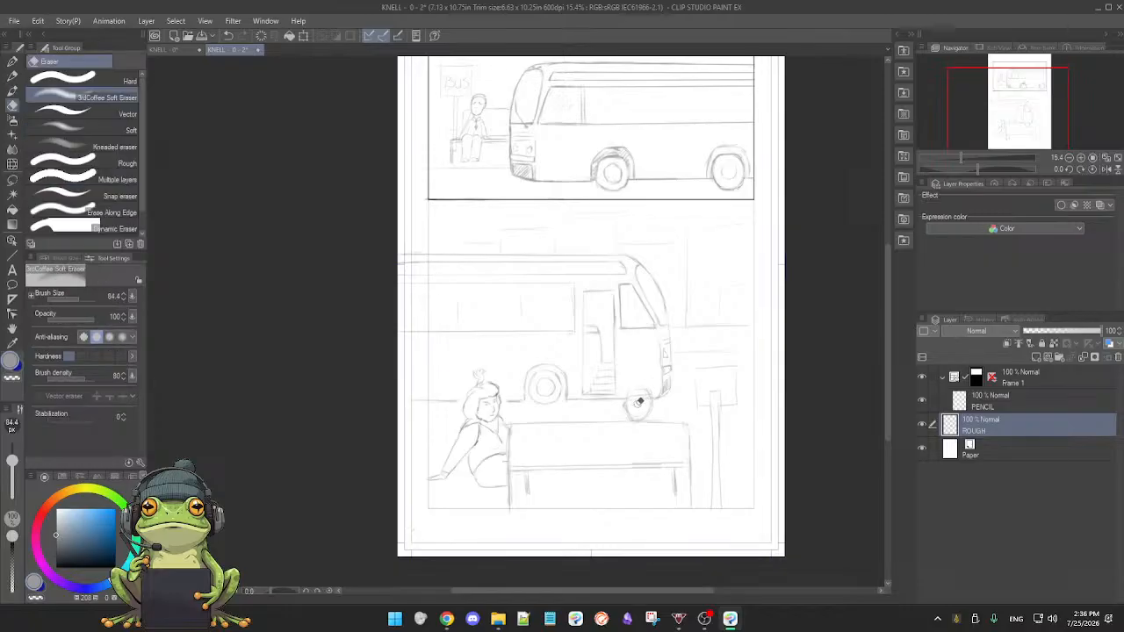
key("b")
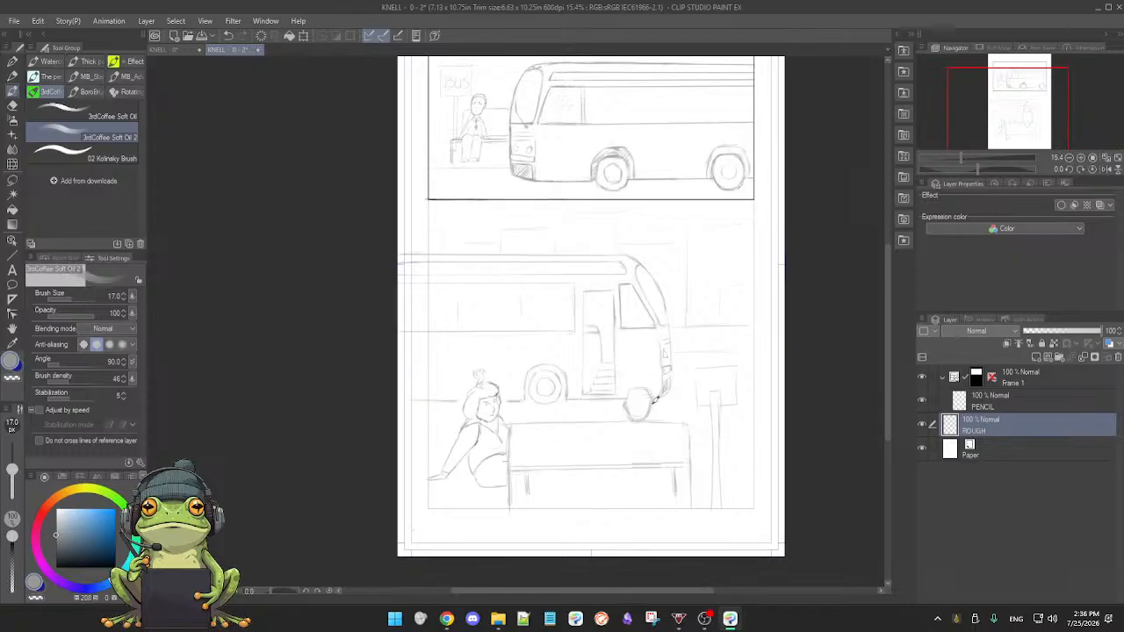
key("e")
key("b")
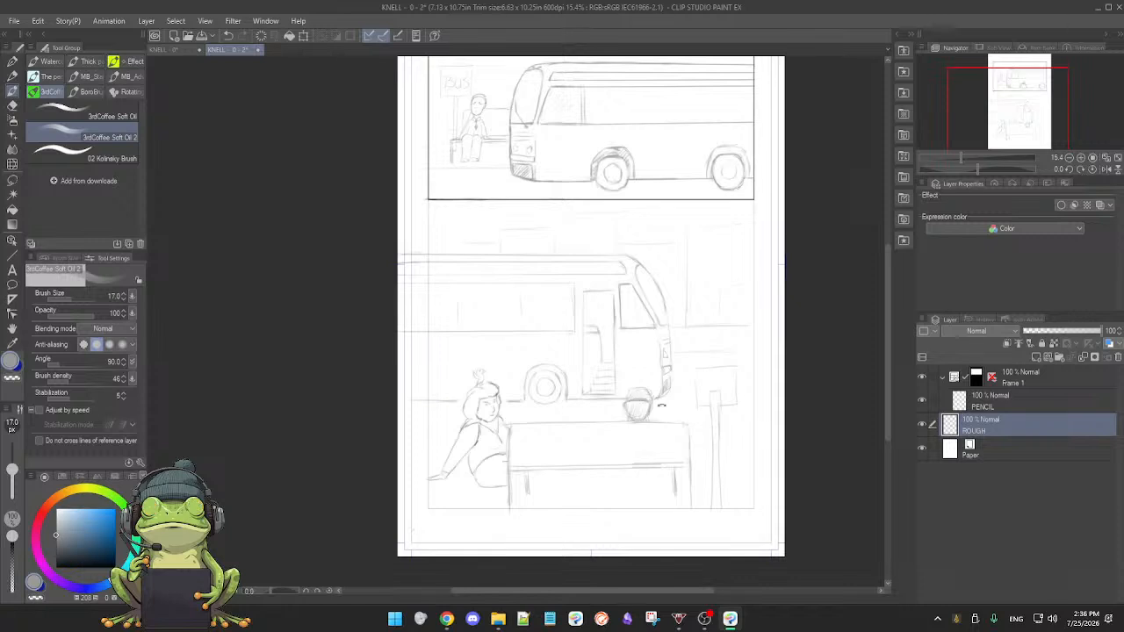
- Rework the head above the bench, erasing the hairline, redrawing the contour and shading the whole head with vertical hatching as hair
scroll(652, 397, "up", 2)
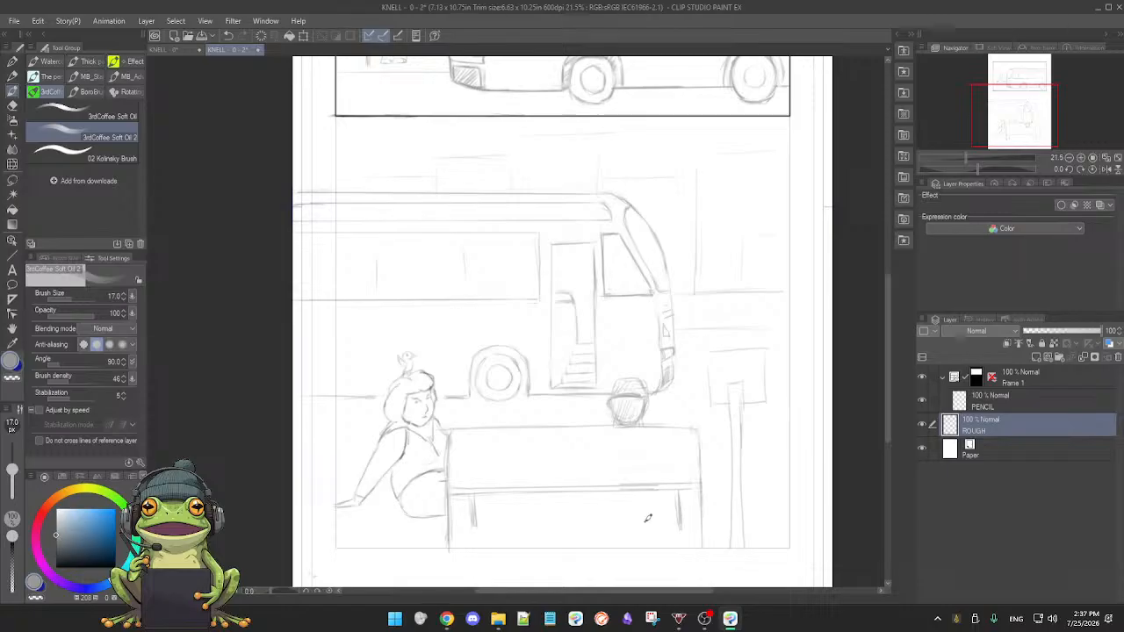
key("e")
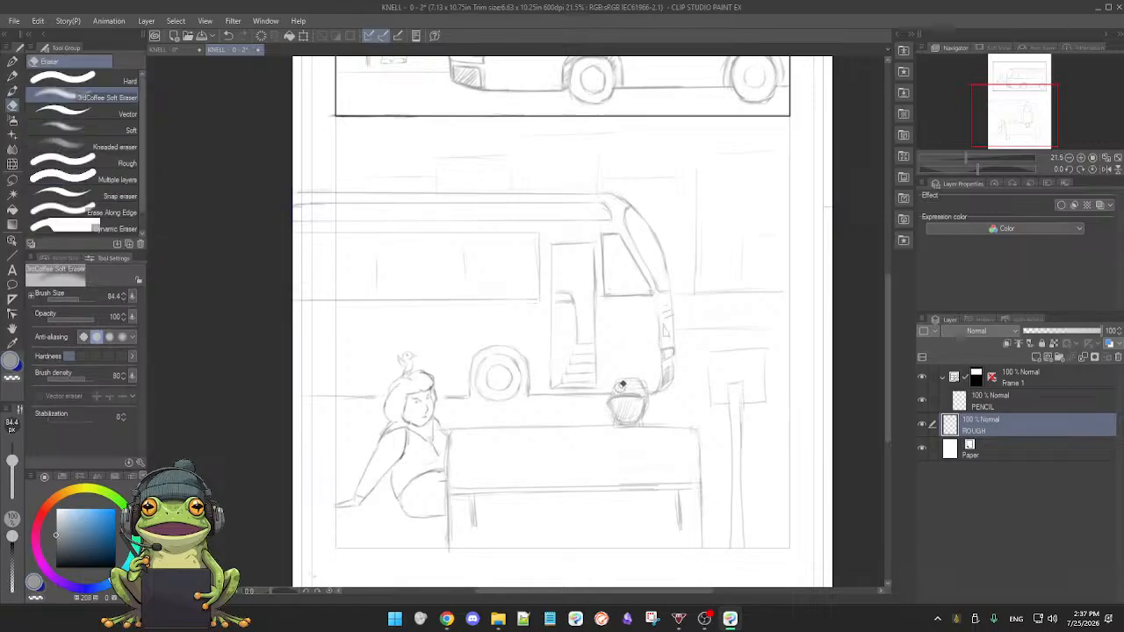
key("b")
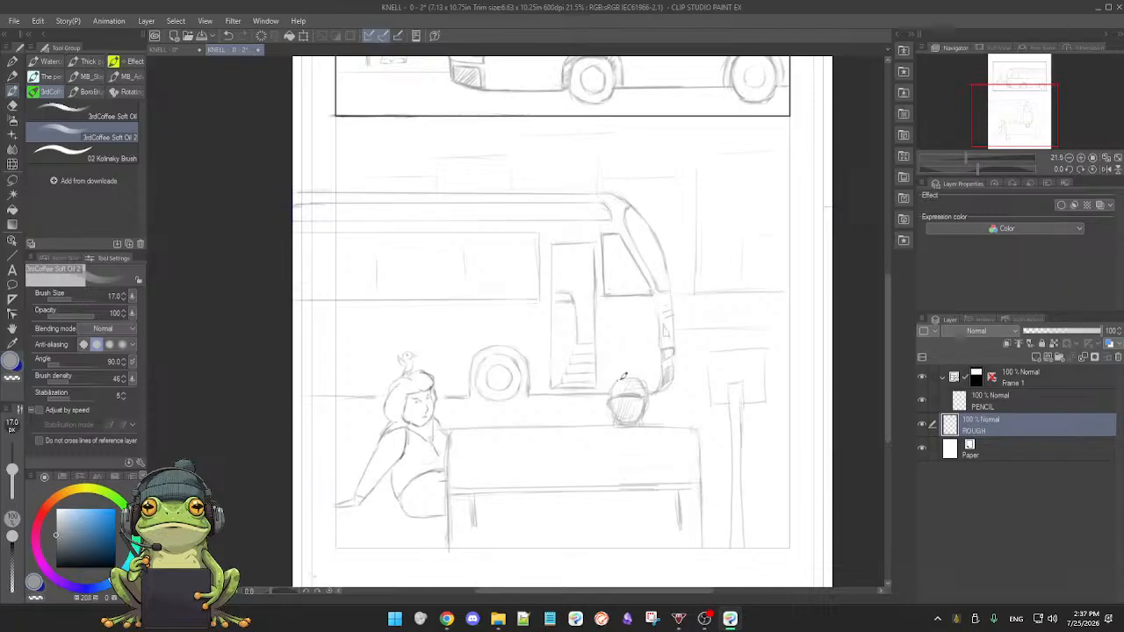
key("e")
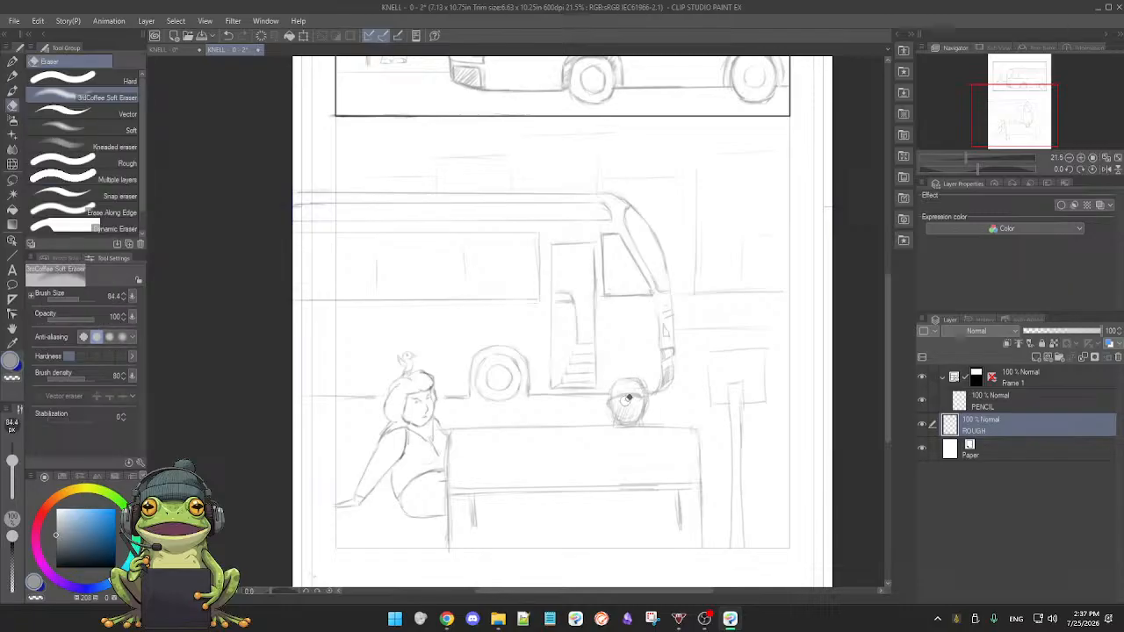
key("b")
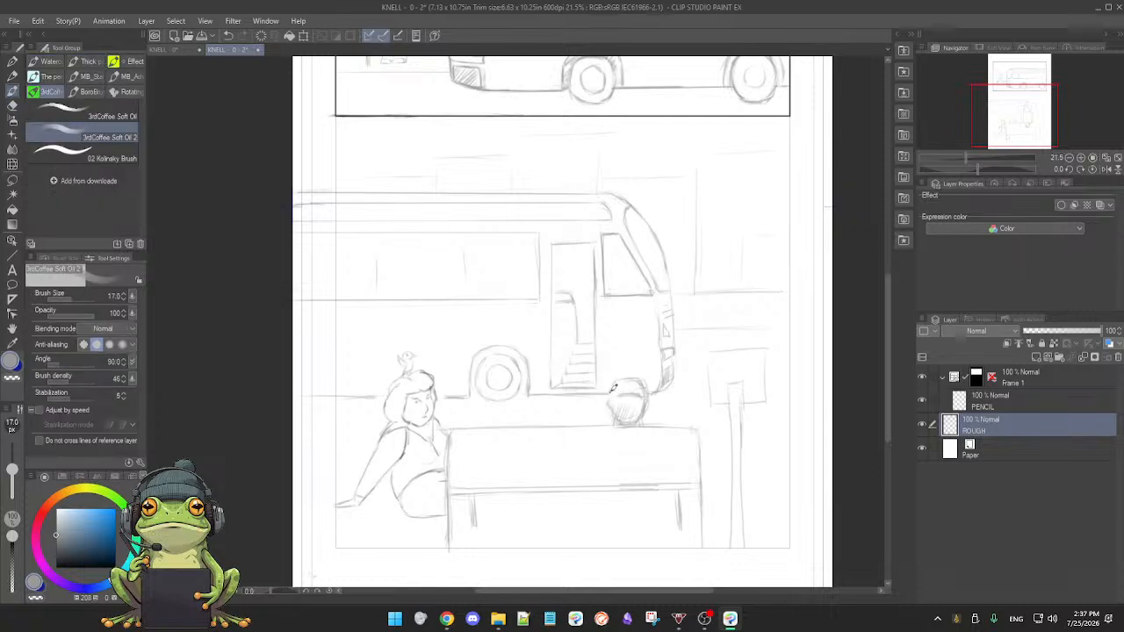
left_click_drag(616, 381, 612, 413)
key("e")
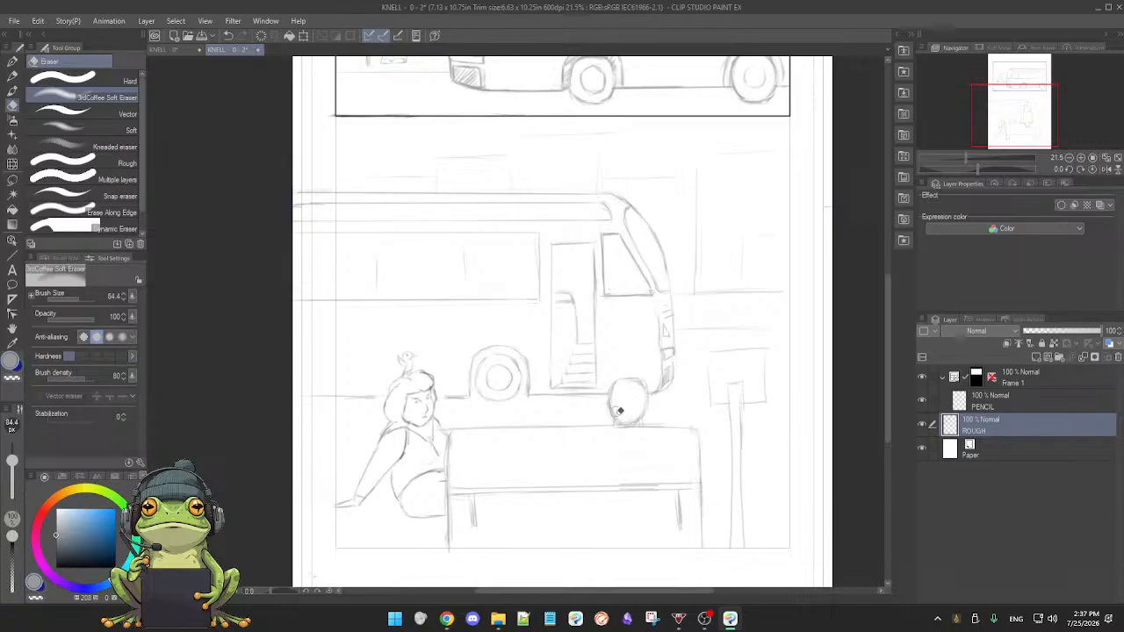
key("b")
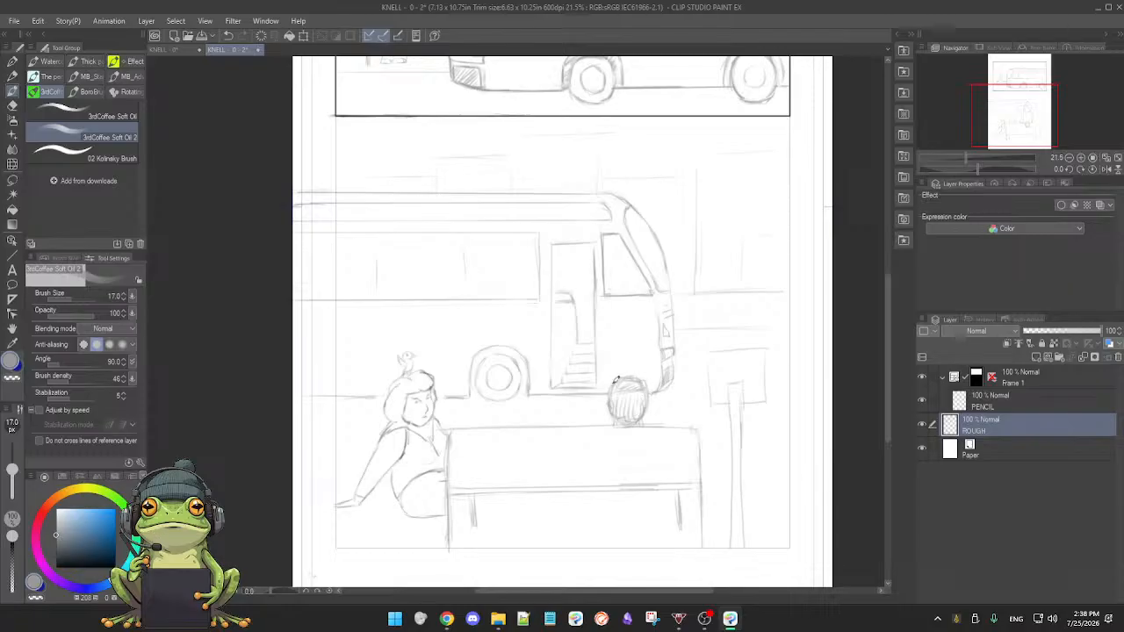
- Sketch a small figure in the bus doorway above the steps, with a capped head, shoulder and bent arm
scroll(625, 409, "down", 2)
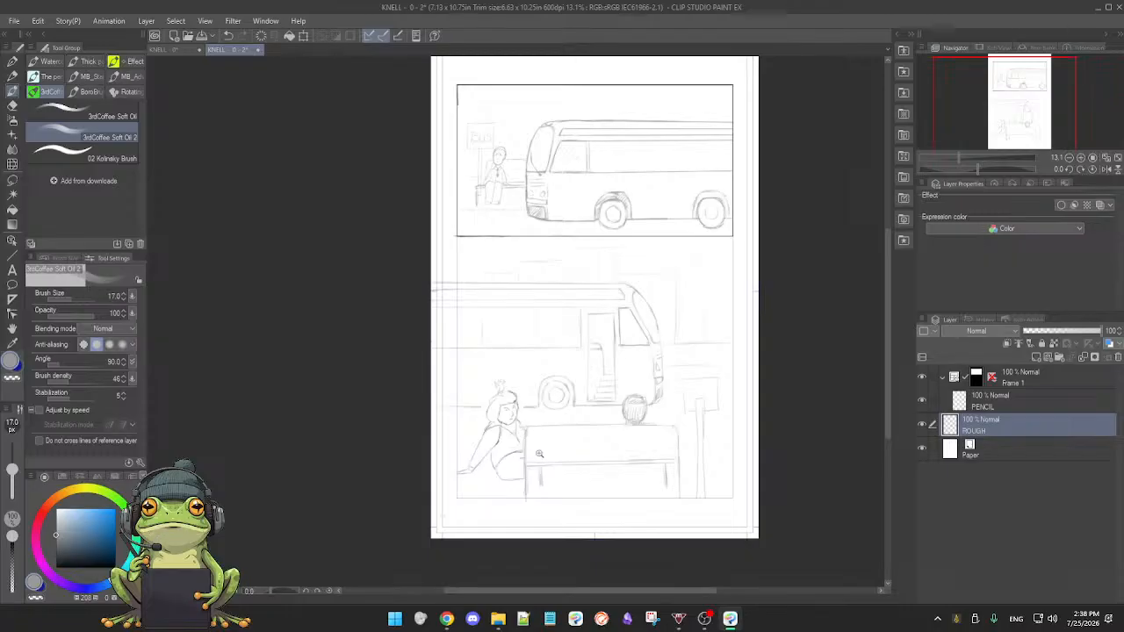
scroll(519, 432, "up", 4)
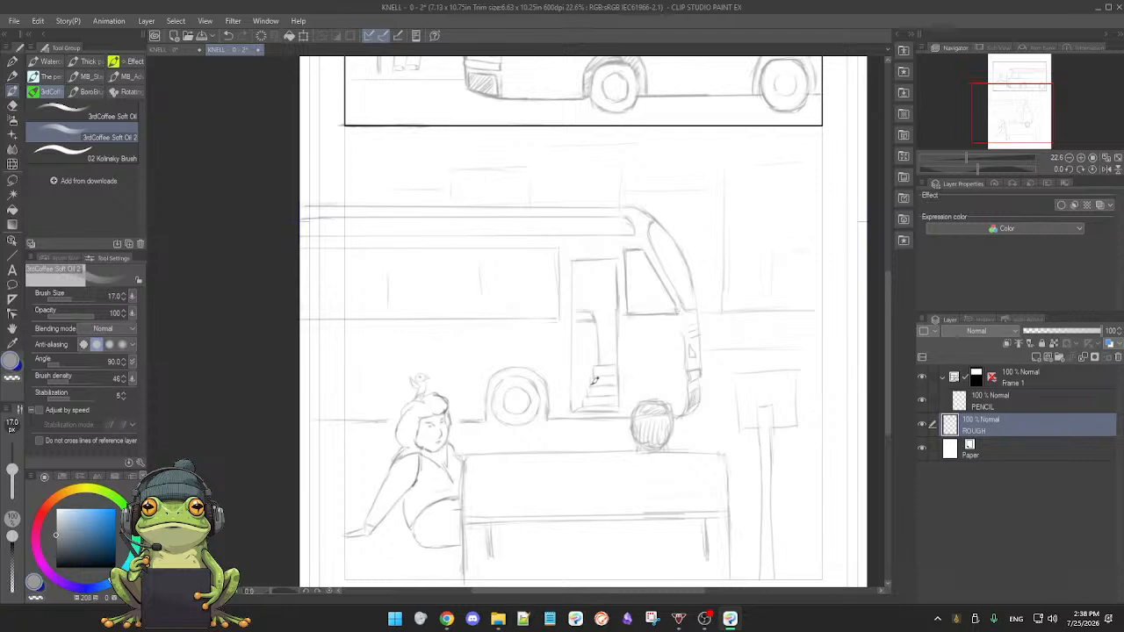
key("e")
key("b")
scroll(608, 330, "up", 2)
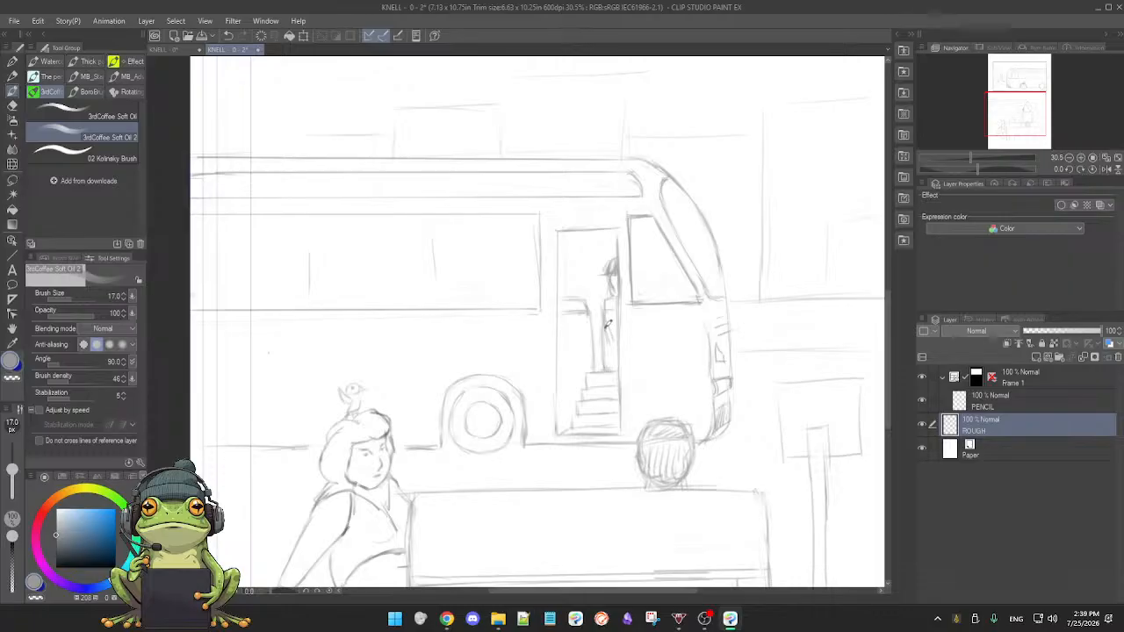
key("e")
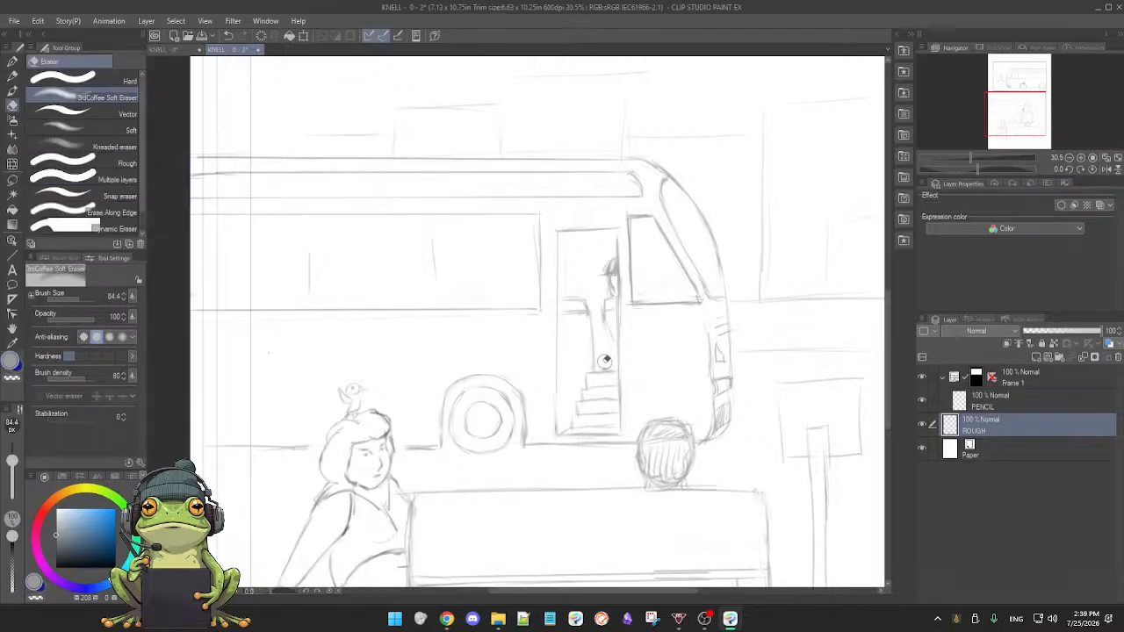
key("b")
left_click_drag(605, 325, 613, 347)
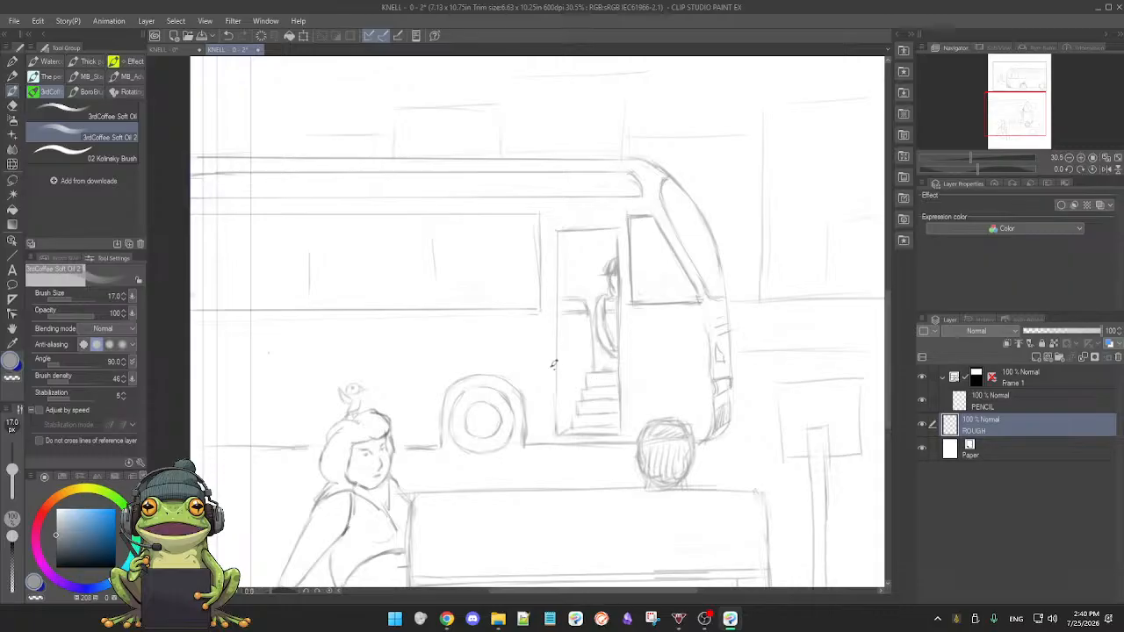
- Clean up the lower edge of the bus's long side window and redraw the door frame with firmer lines
key("e")
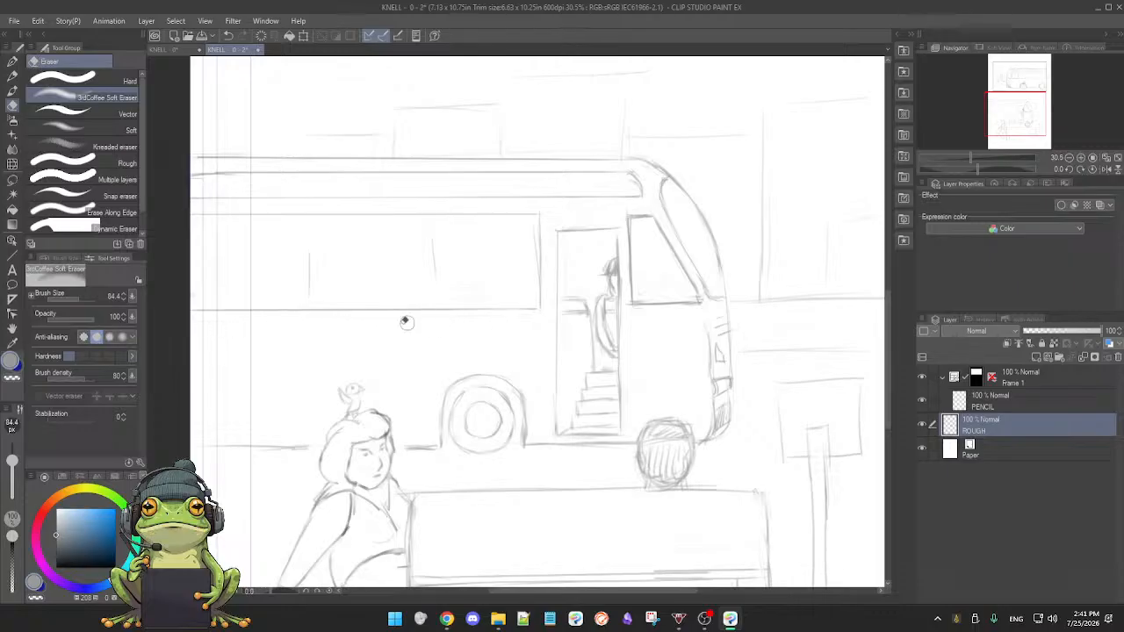
key("b")
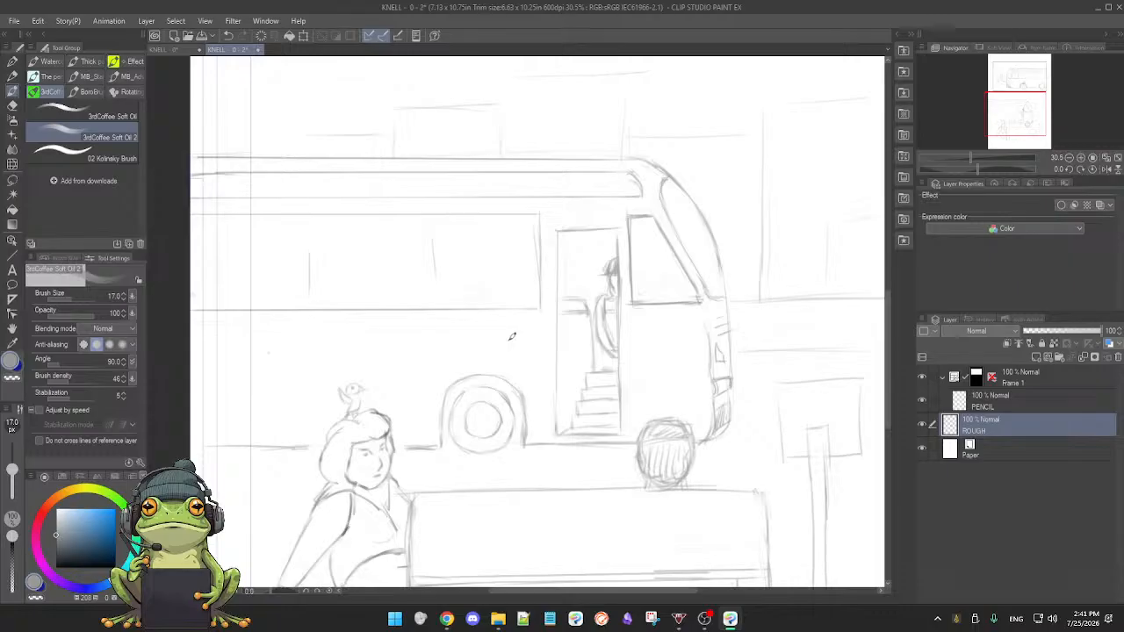
left_click_drag(495, 310, 530, 308)
left_click_drag(557, 232, 627, 226)
key("e")
key("b")
key("e")
key("b")
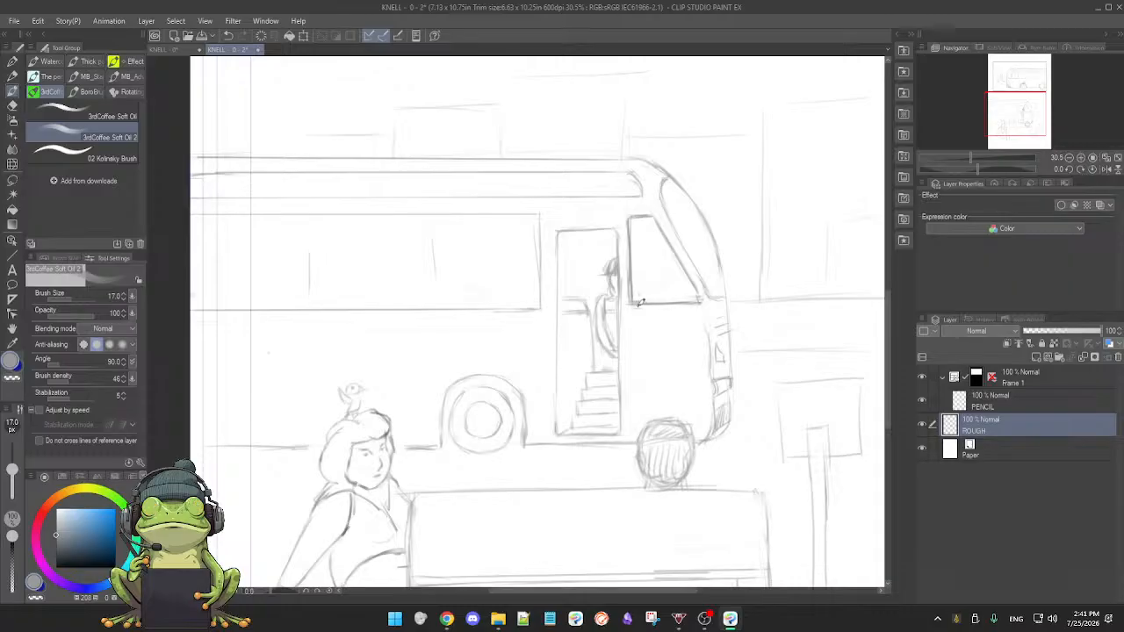
- Firm up the bus's front, erasing and redrawing the front window's edges, the windshield curve and the nose contour down to the bumper
key("e")
key("b")
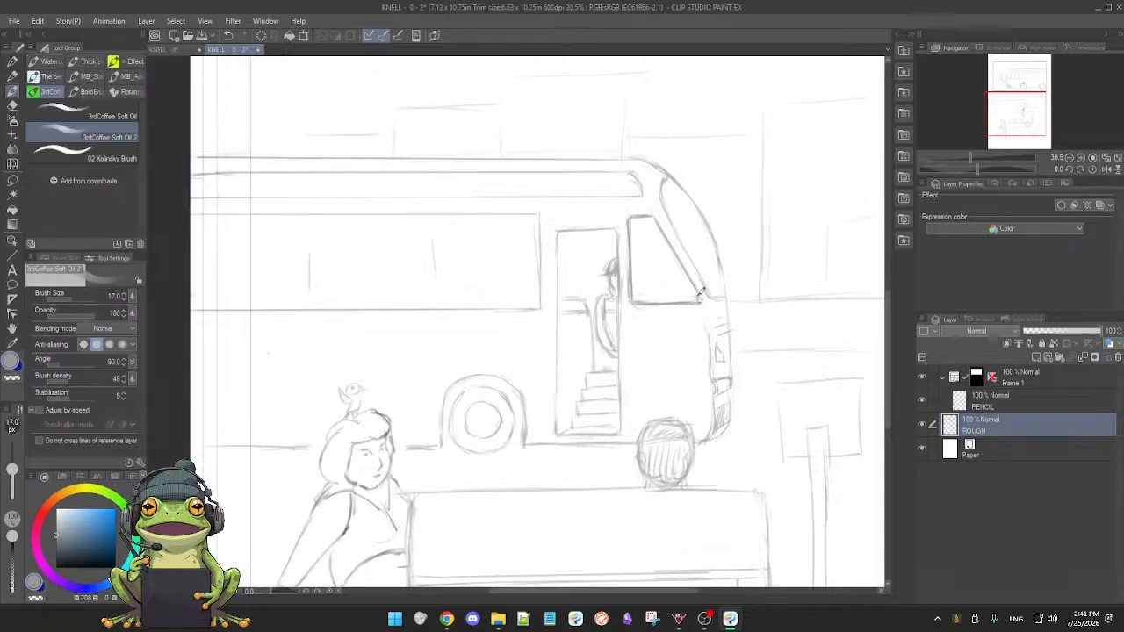
key("e")
key("b")
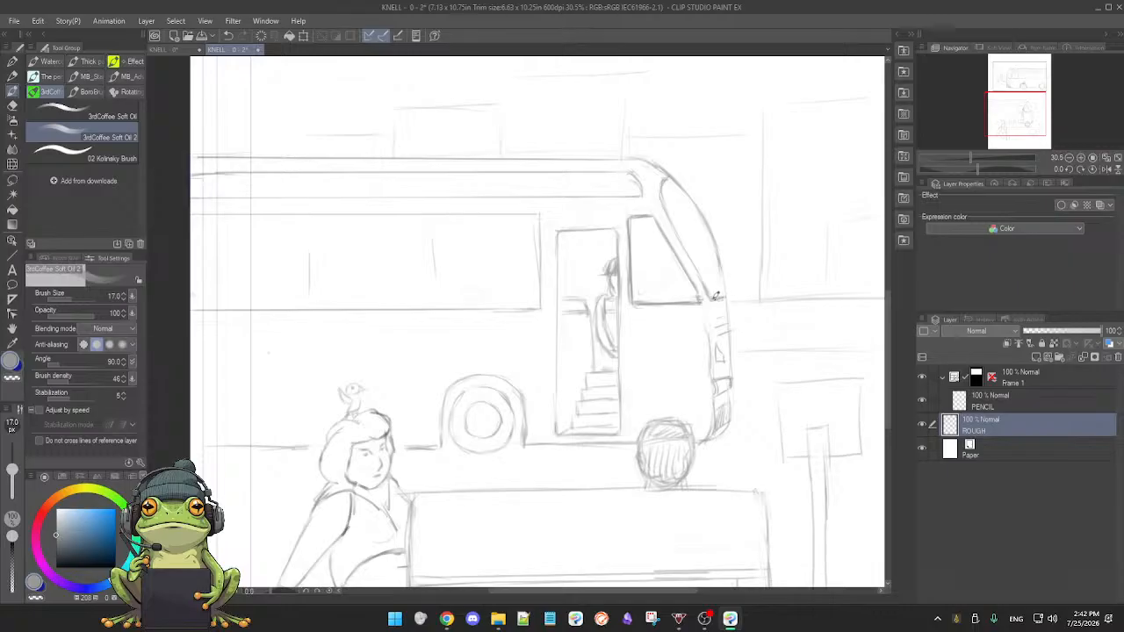
key("e")
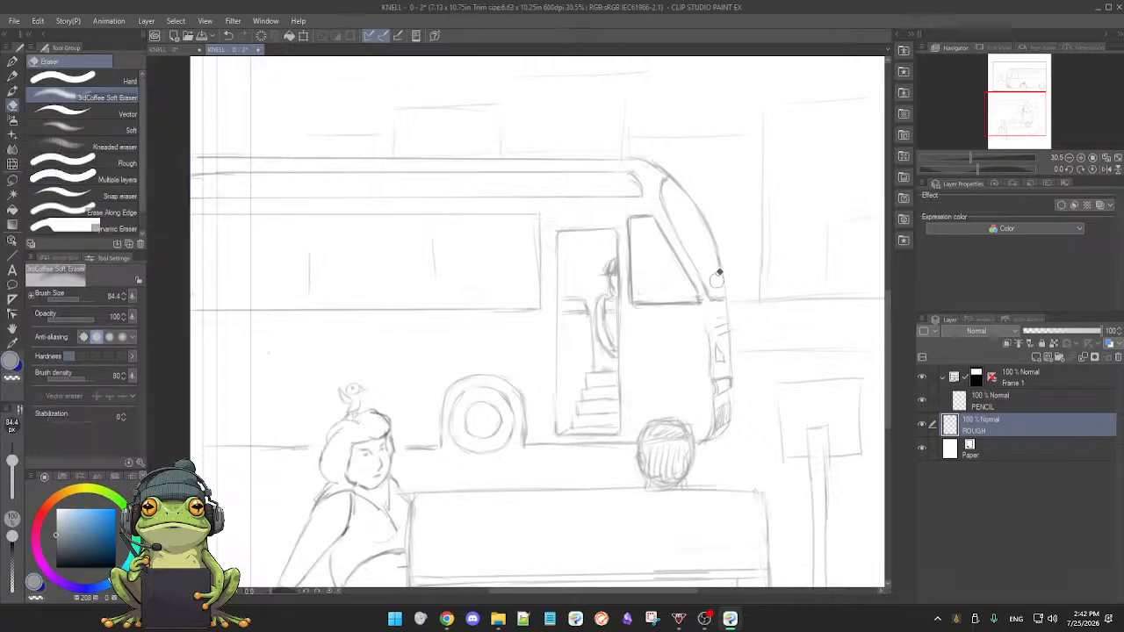
key("p")
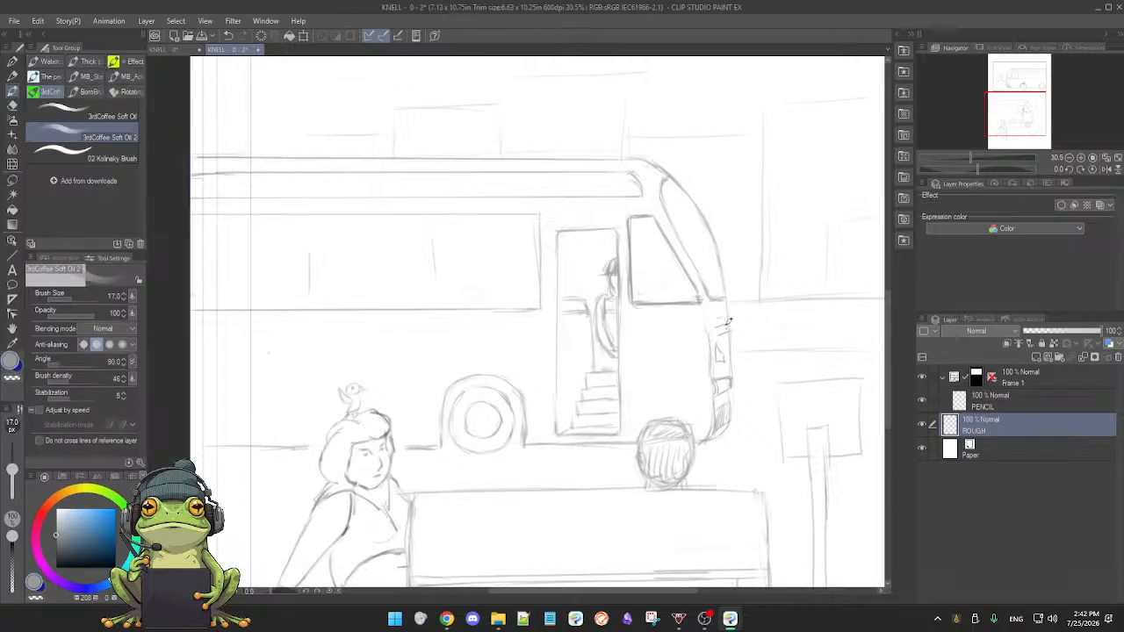
key("e")
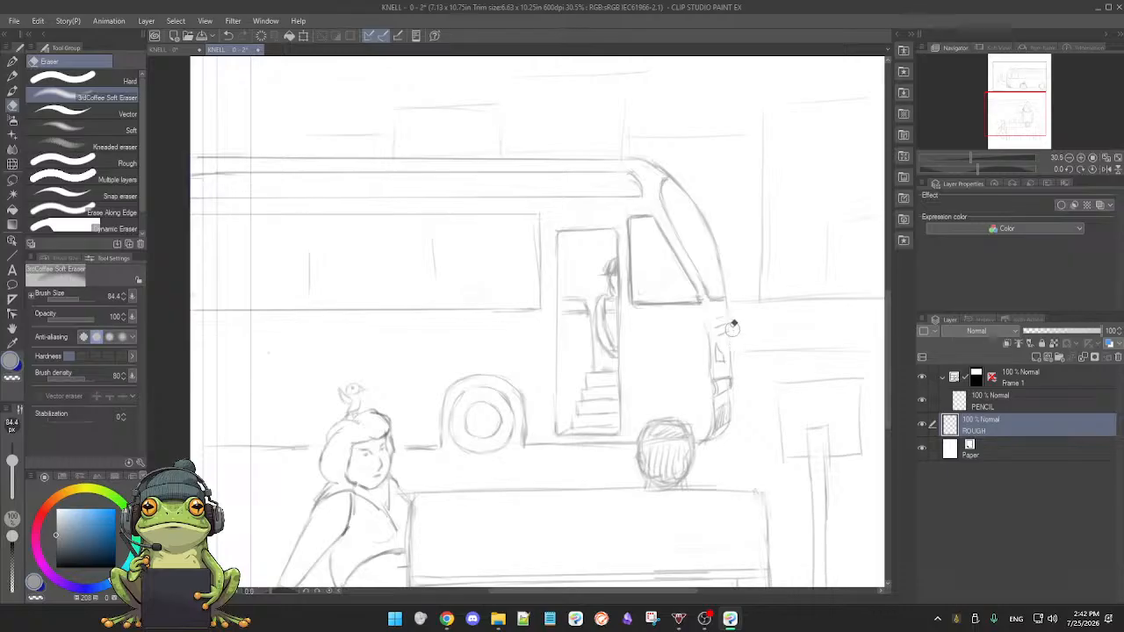
key("p")
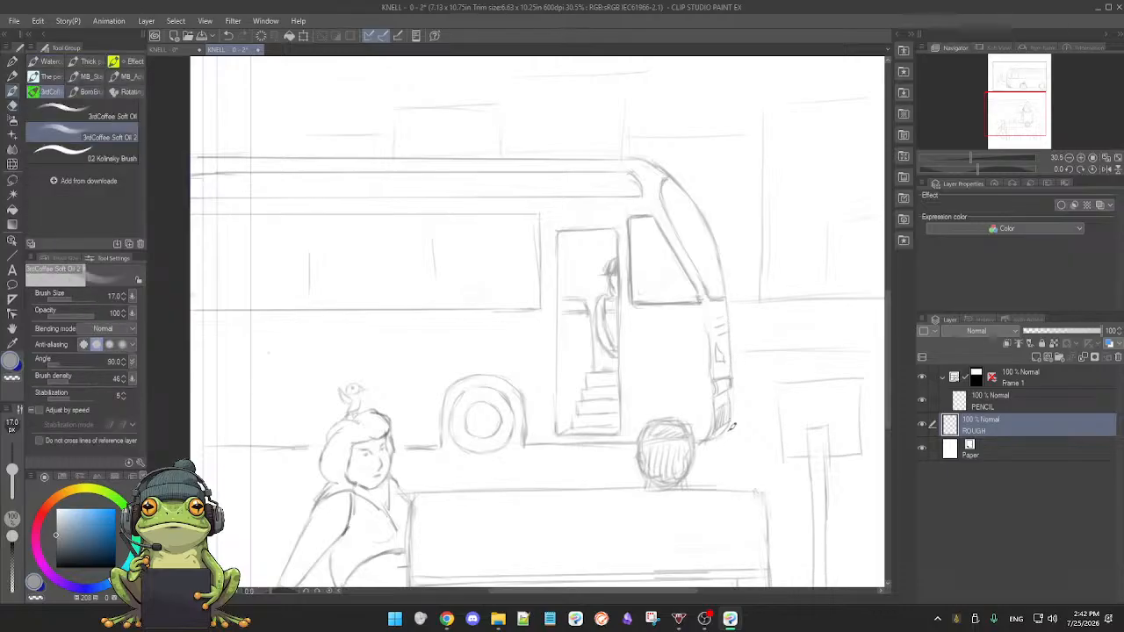
left_click_drag(707, 440, 730, 427)
- Clean up and redraw the bus's roof lines from the page edge to the rounded front corner
scroll(656, 356, "down", 3)
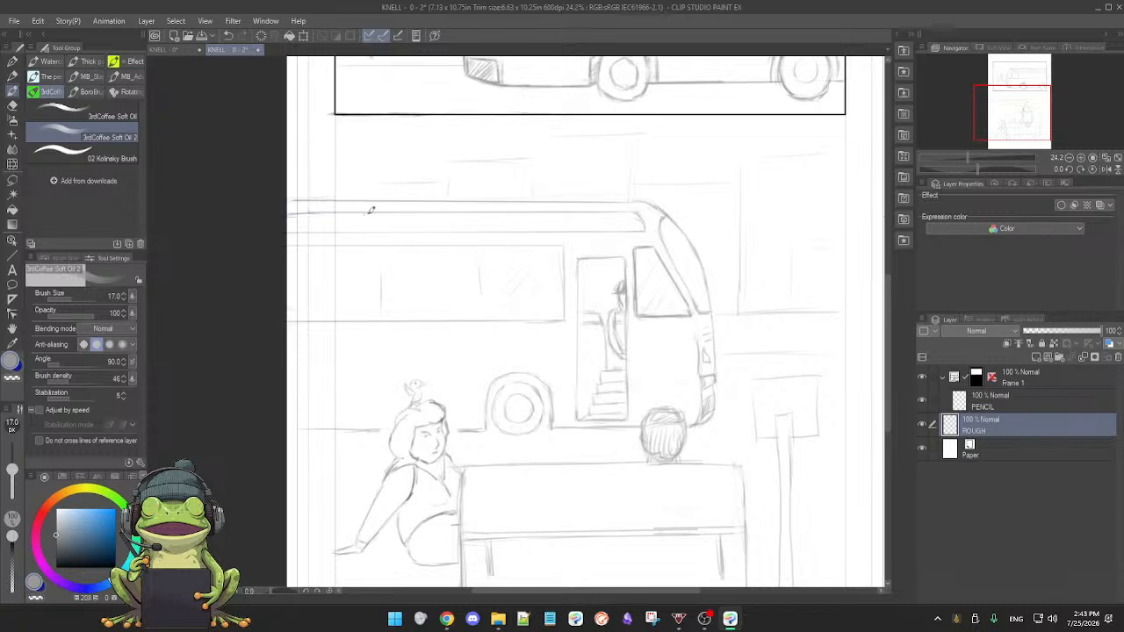
key("e")
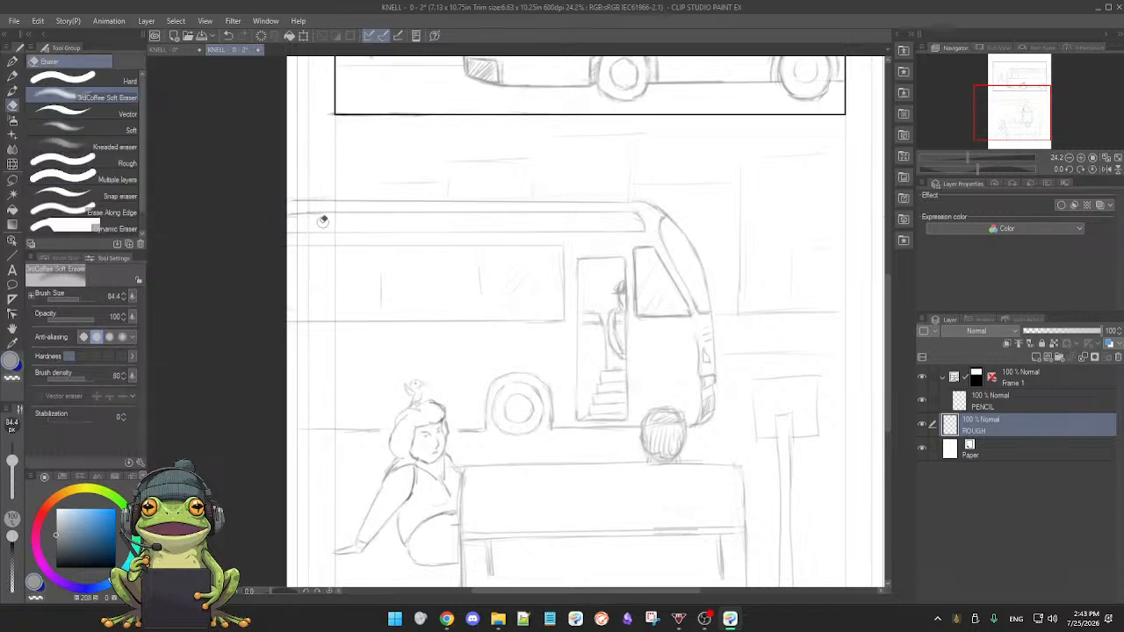
key("p")
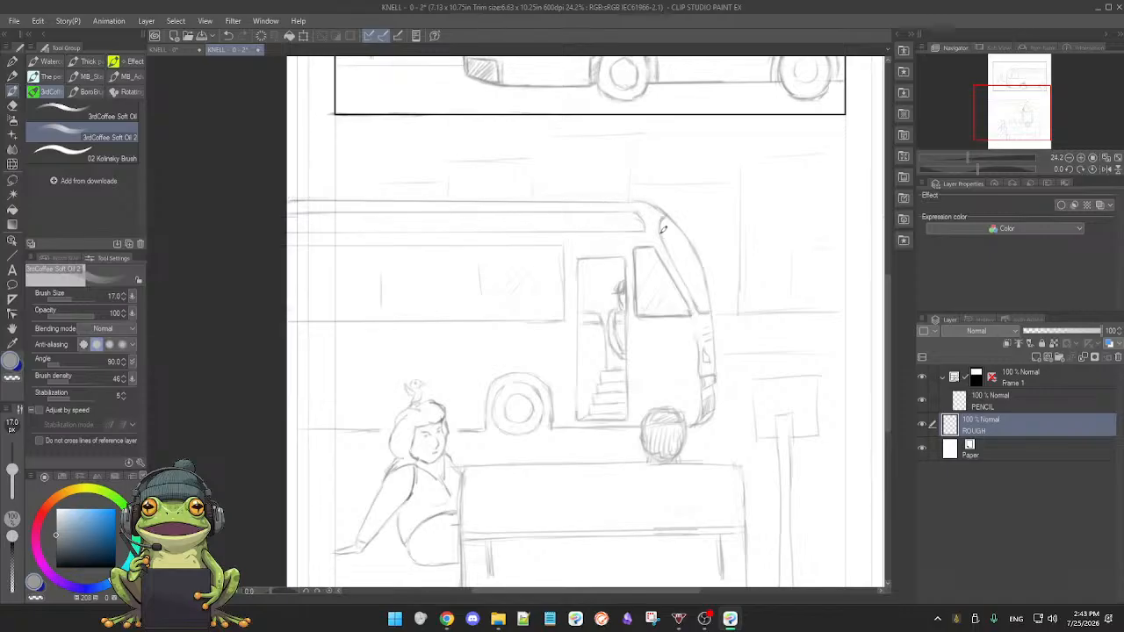
key("e")
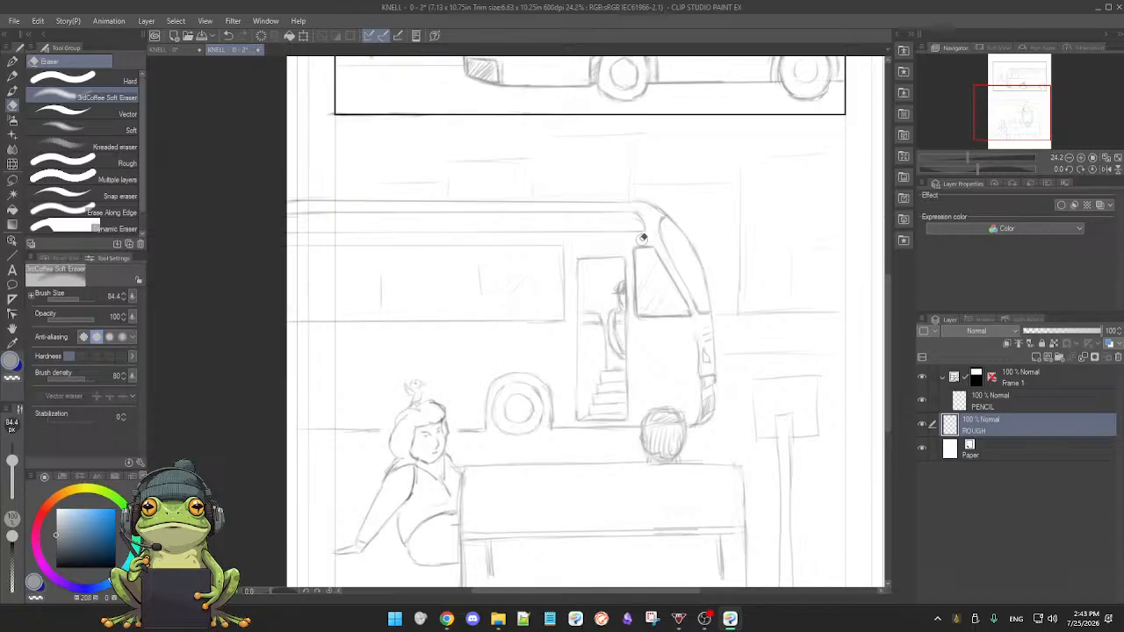
key("b")
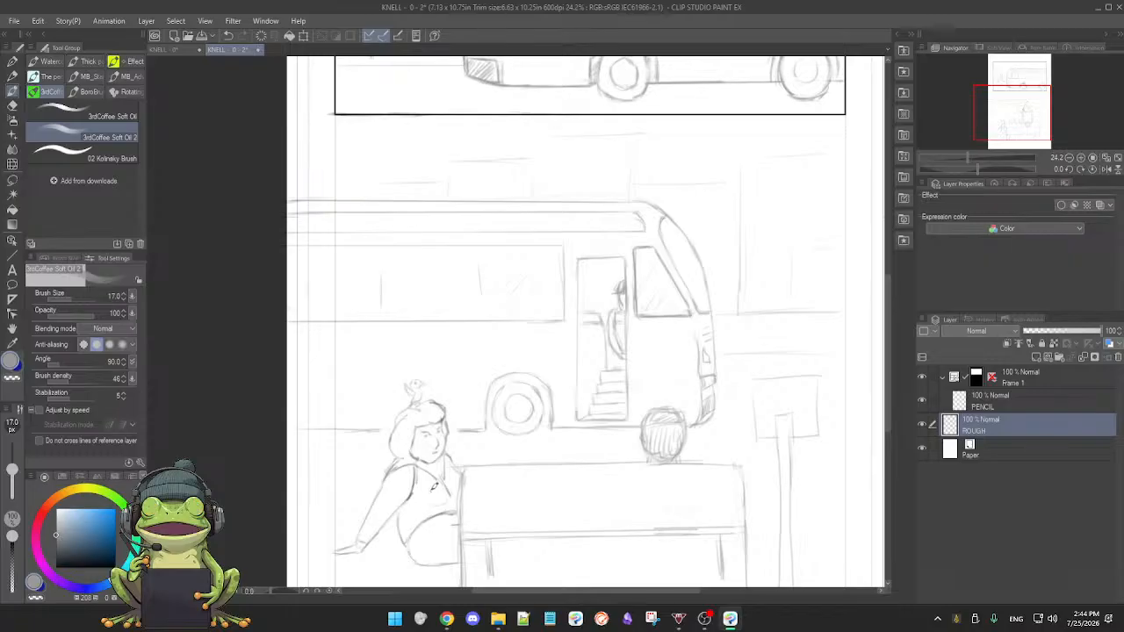
- Sketch the girl's foot beneath the bench beside its near leg and touch up the bench's end
key("e")
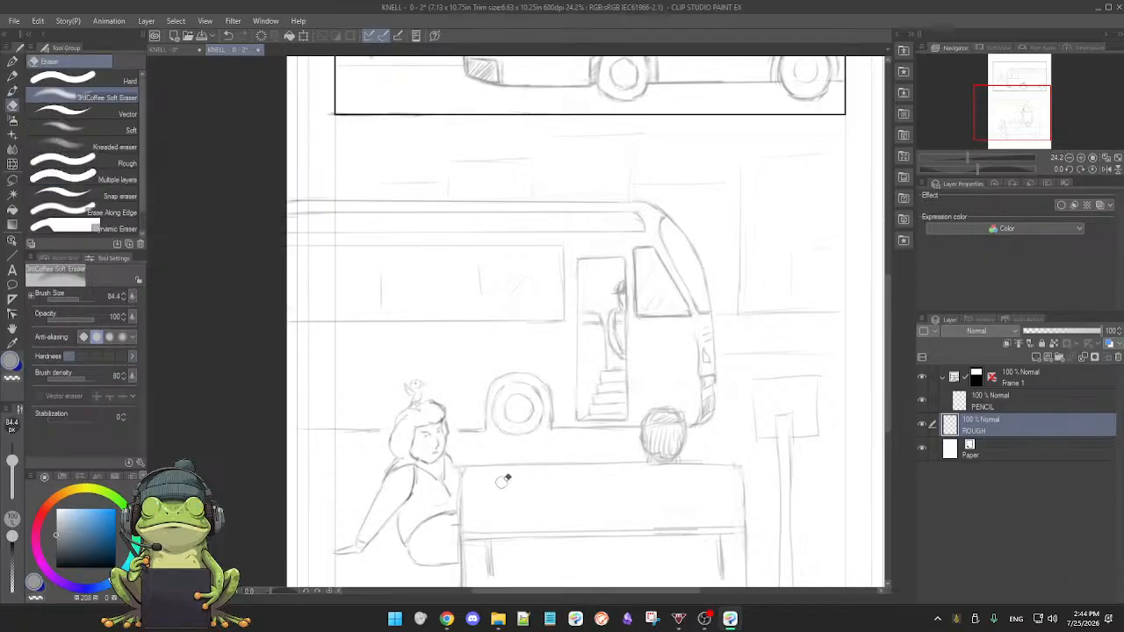
key("b")
scroll(506, 480, "down", 1)
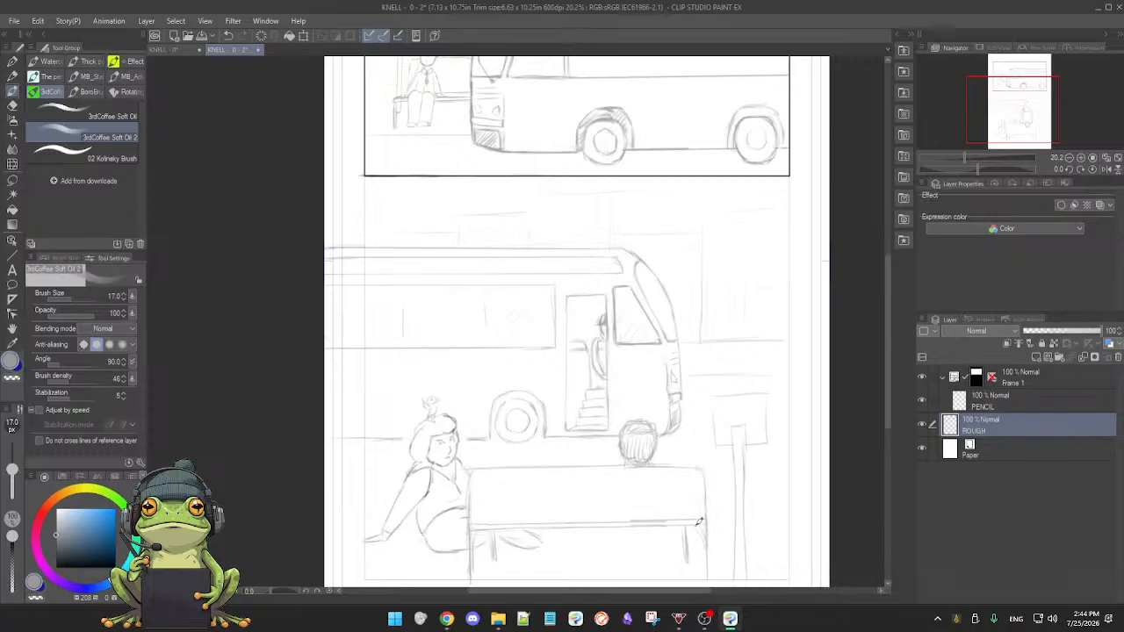
mouse_move(722, 533)
left_mouse_down()
mouse_move(678, 536)
mouse_move(670, 524)
left_mouse_up()
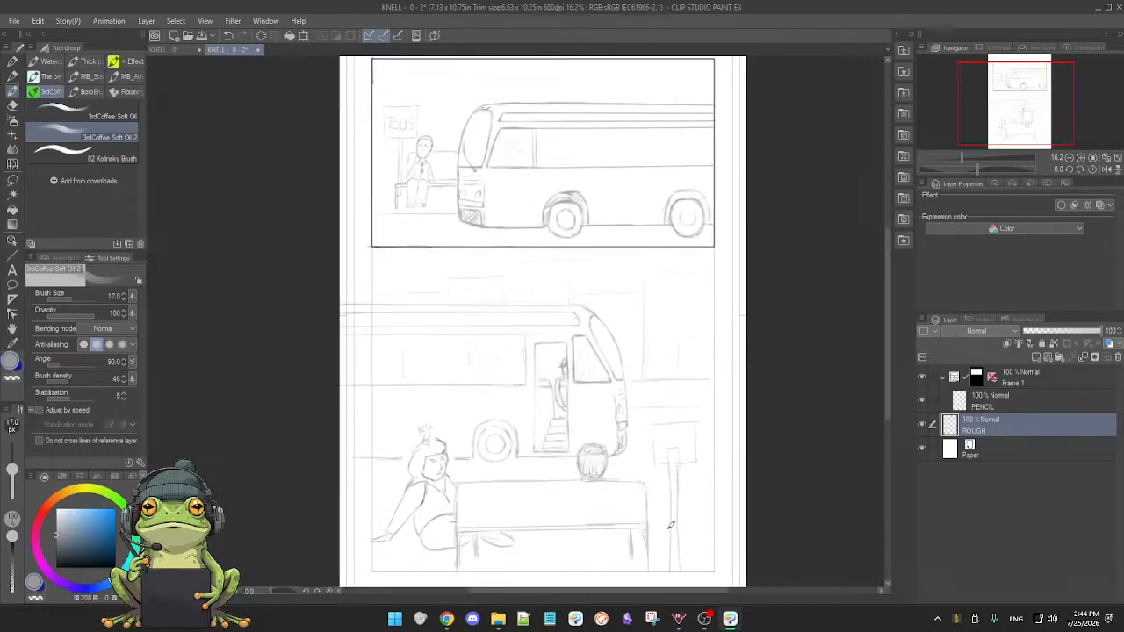
- Examine the whole page's layout, then switch to the other open KNELL page and study its bench, bird and seated woman drawings
scroll(672, 526, "down", 2)
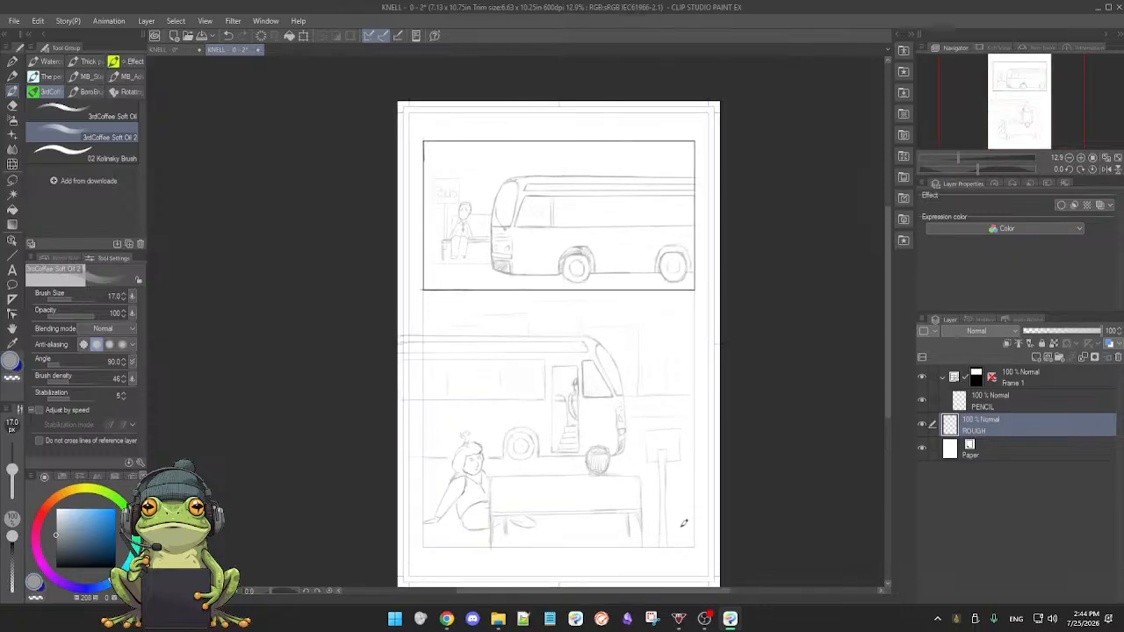
left_click_drag(684, 525, 664, 511)
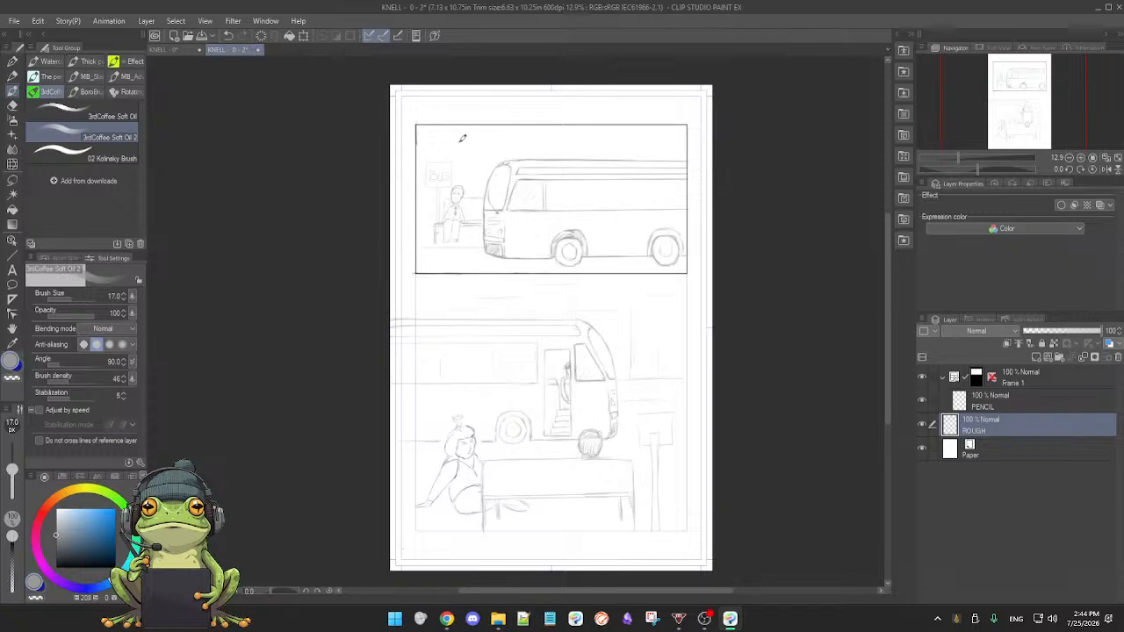
left_click(175, 51)
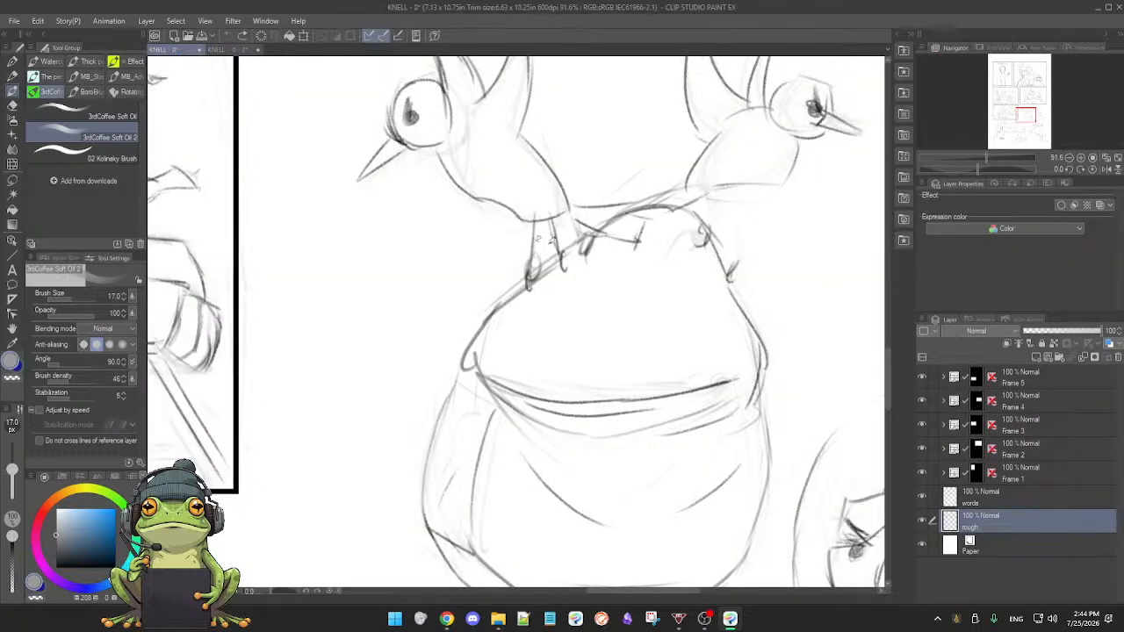
scroll(533, 278, "down", 5)
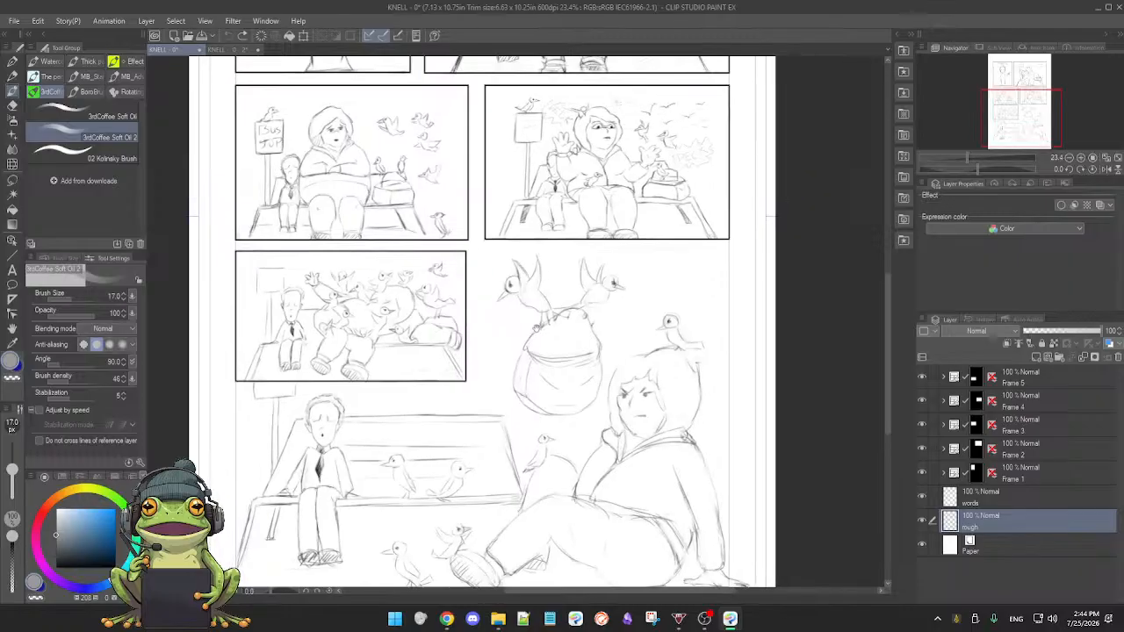
scroll(539, 329, "up", 3)
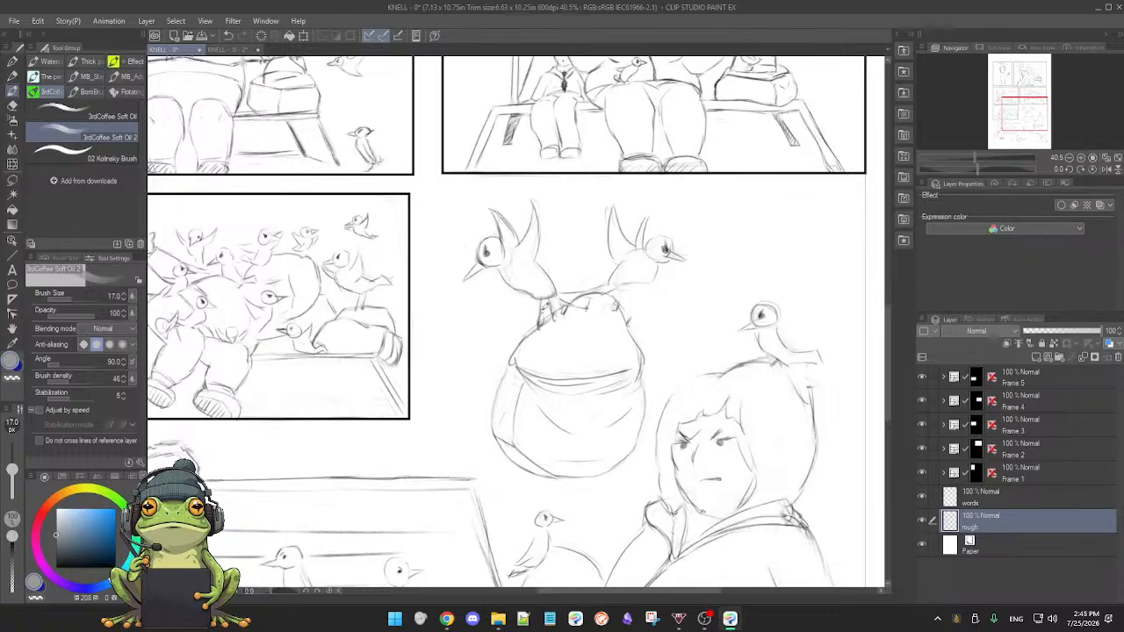
scroll(564, 354, "down", 2)
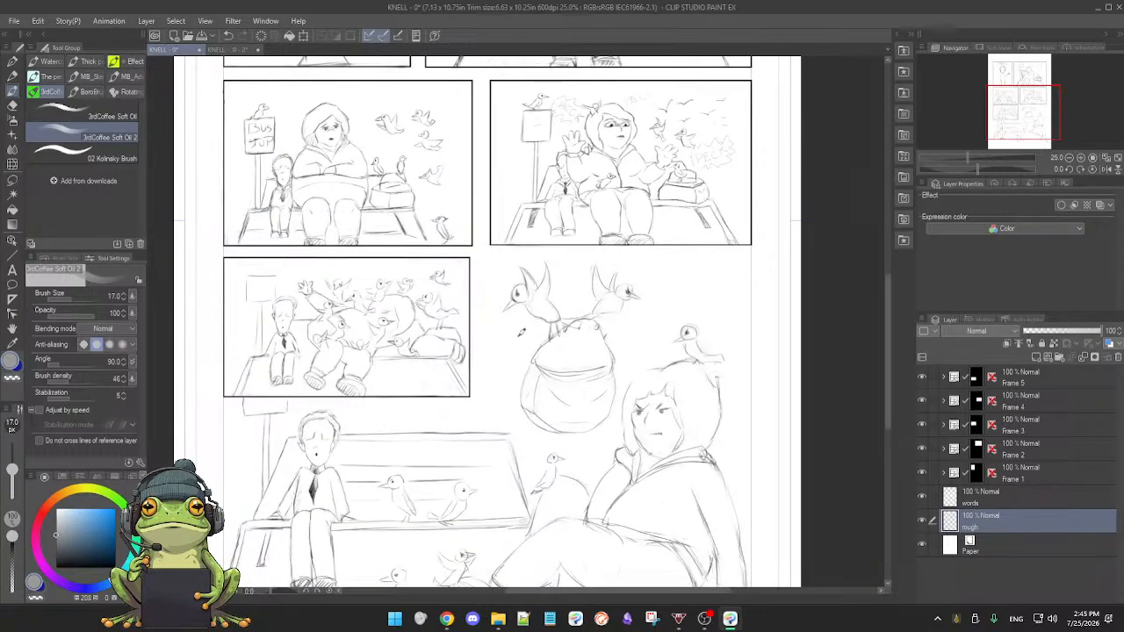
- Save the KNELL page with the bench and bird drawings
right_click(518, 340)
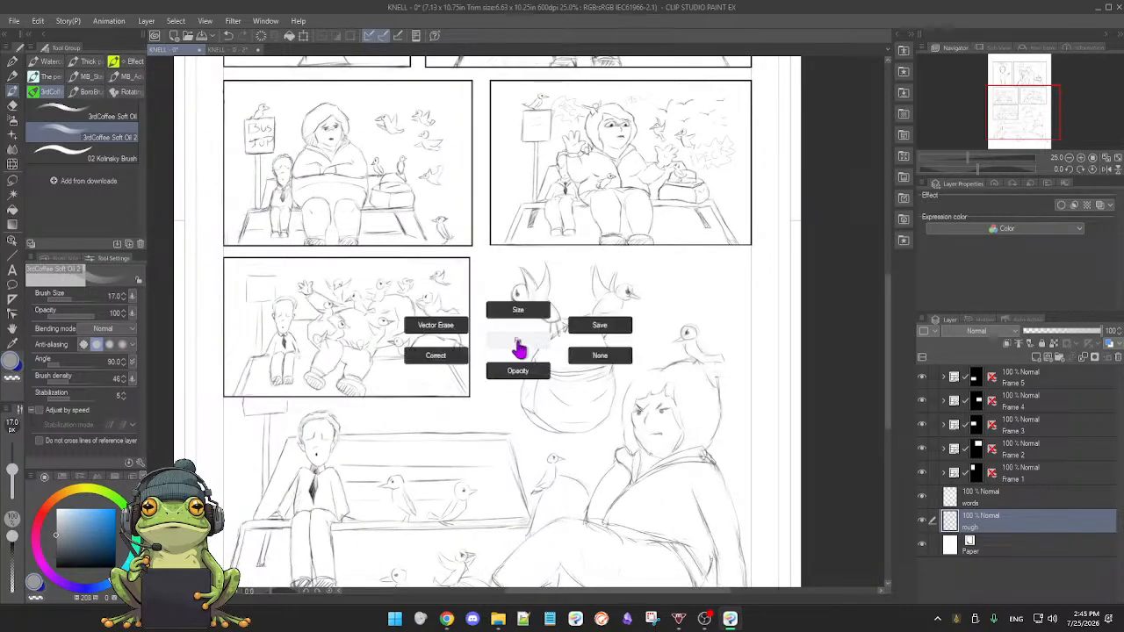
left_click(591, 326)
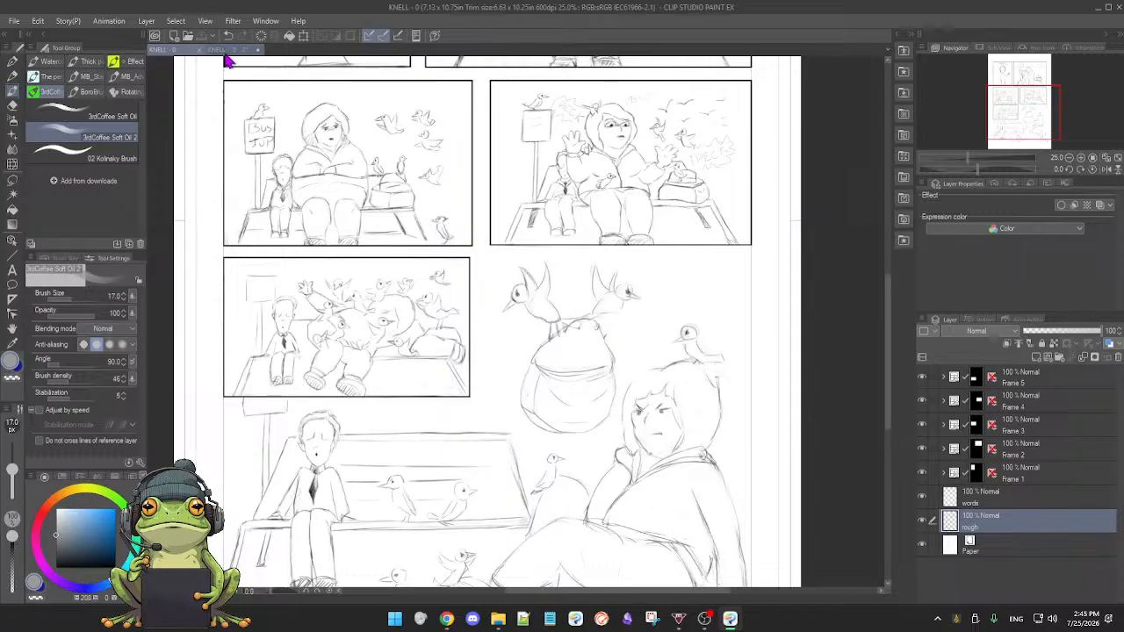
left_click_drag(561, 359, 547, 387)
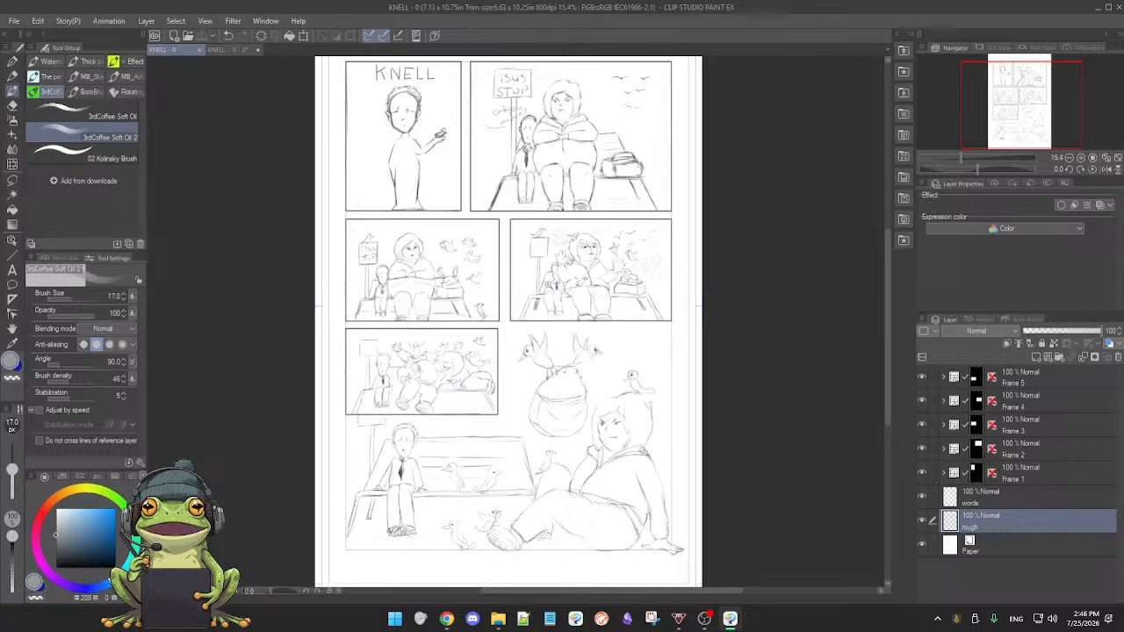
- Clean up and redraw the head and beak of the right-hand bird perched on the large bench in the bottom scene
scroll(549, 283, "up", 3)
scroll(572, 349, "up", 2)
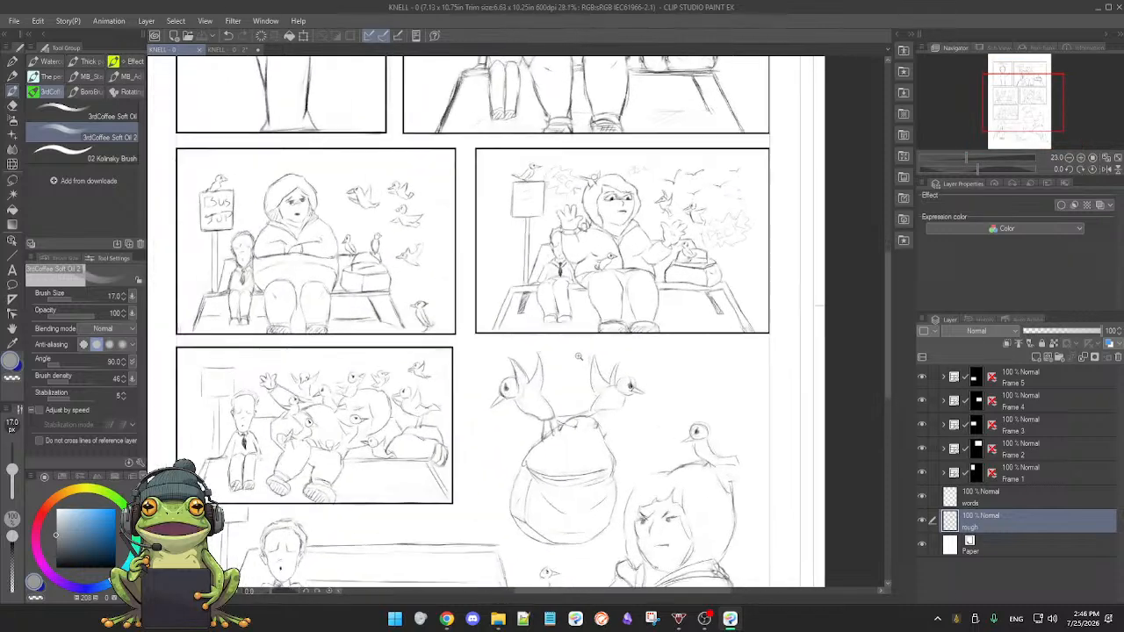
mouse_move(285, 416)
left_mouse_down()
mouse_move(372, 358)
mouse_move(363, 377)
left_mouse_up()
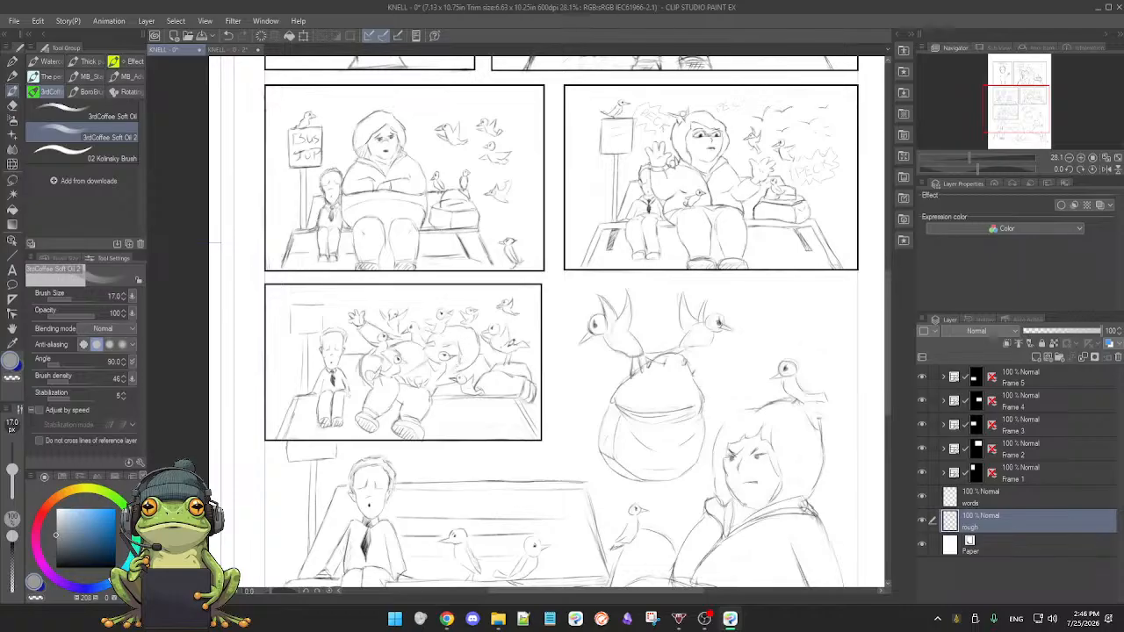
scroll(542, 387, "down", 2)
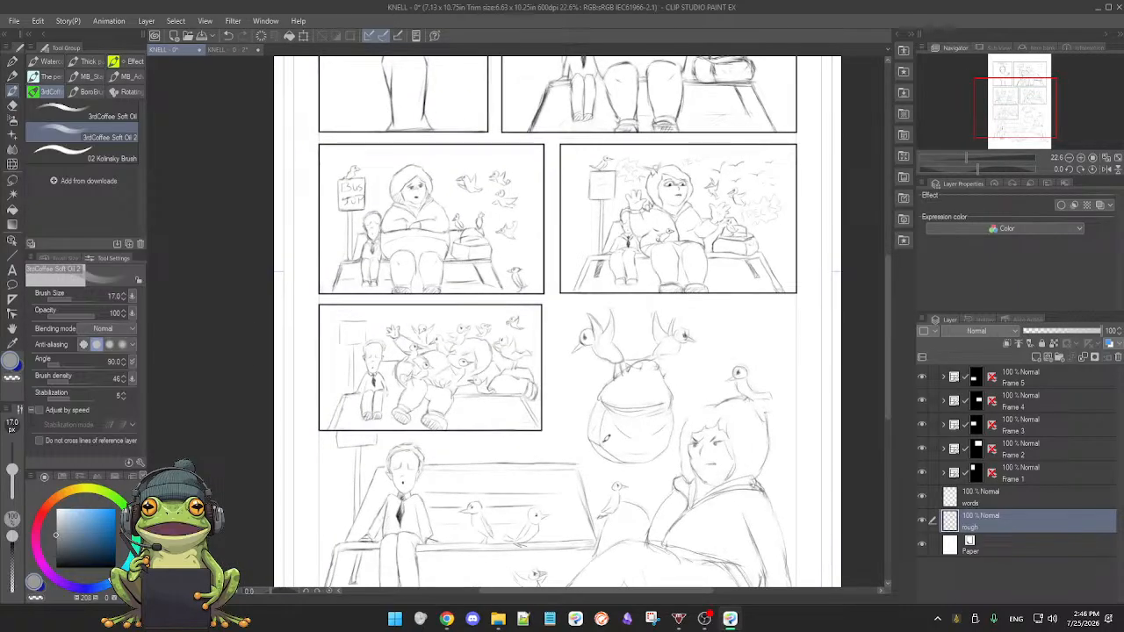
left_click_drag(562, 351, 531, 286)
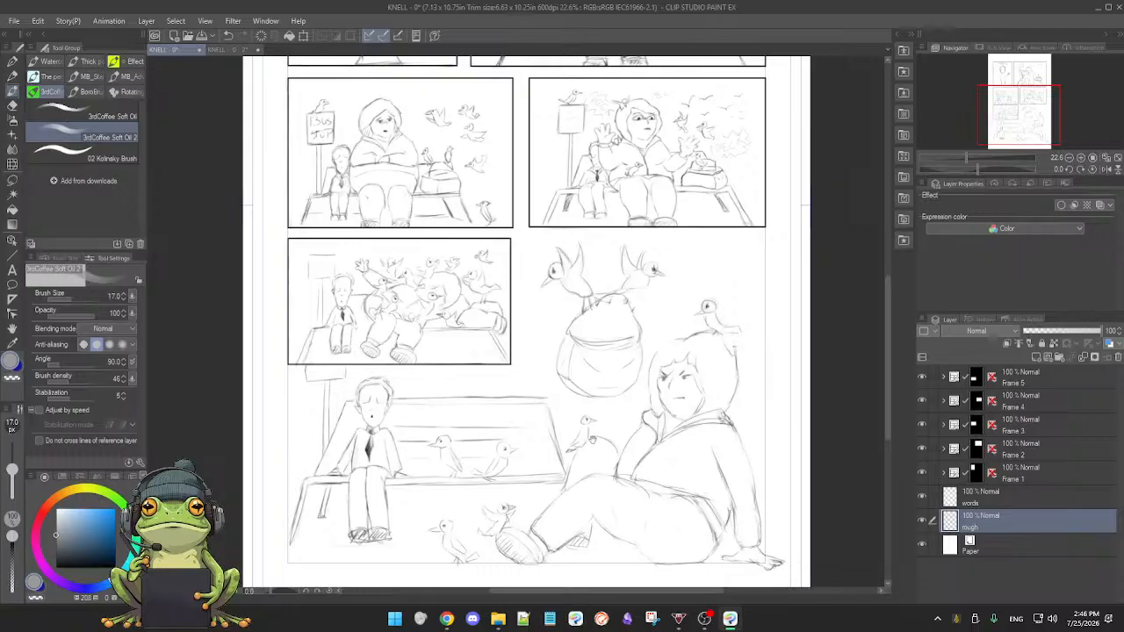
scroll(590, 440, "up", 2)
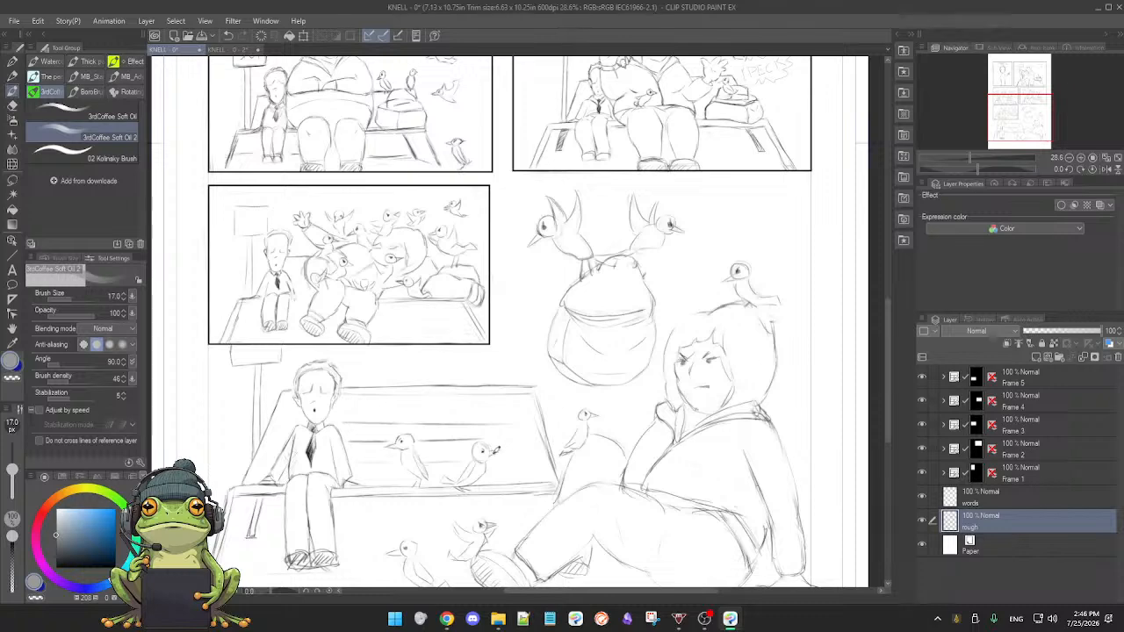
left_click_drag(486, 443, 582, 394)
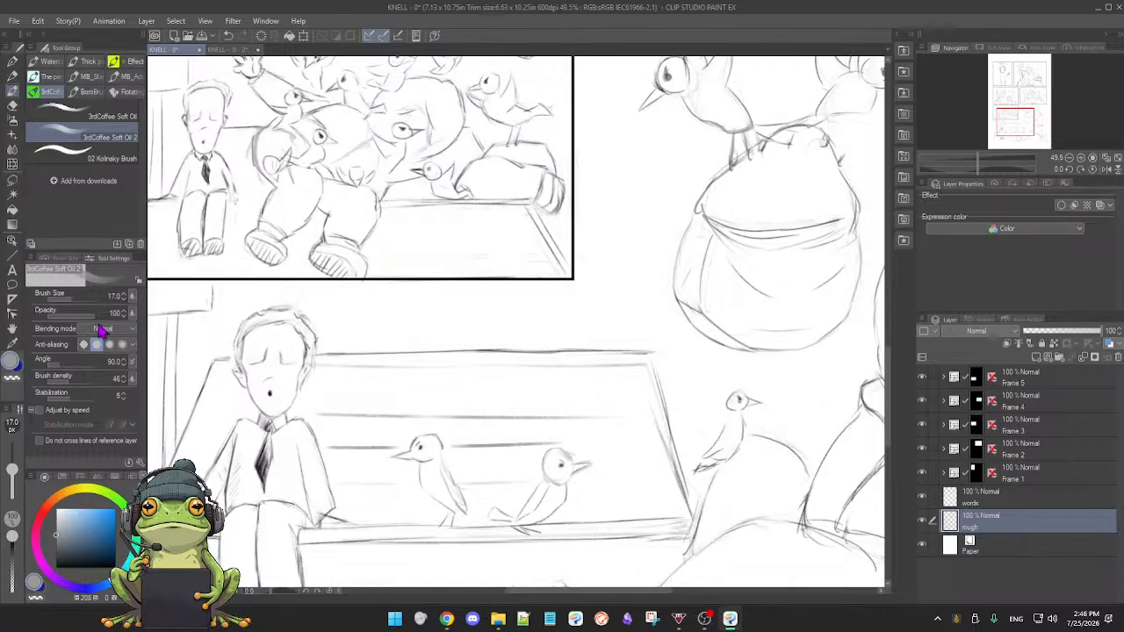
key("e")
left_click_drag(13, 463, 13, 470)
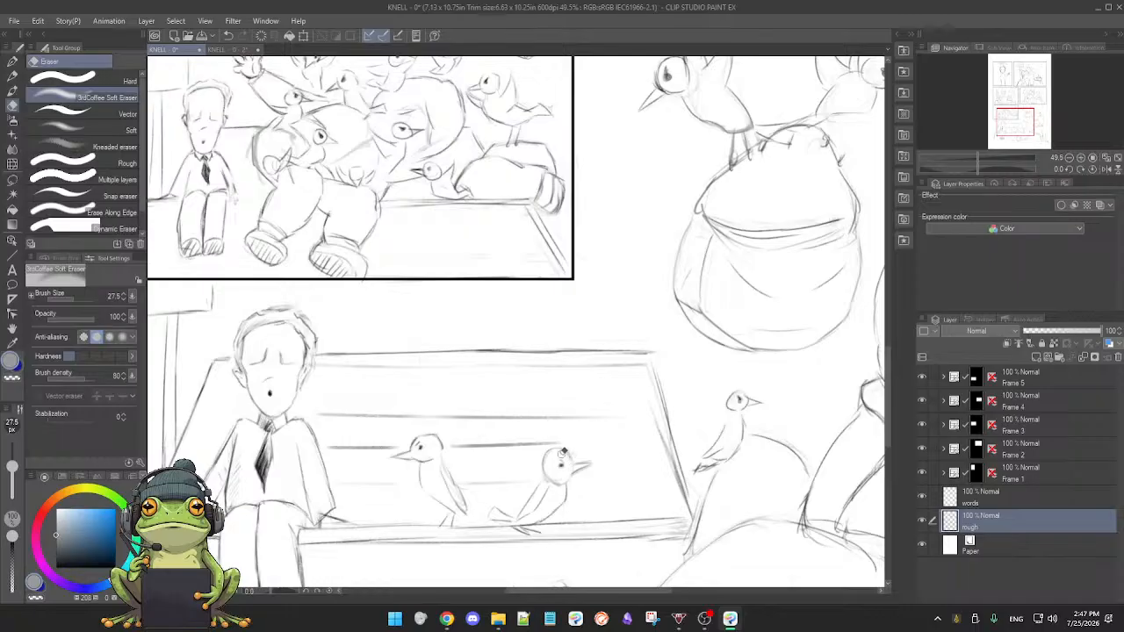
key("b")
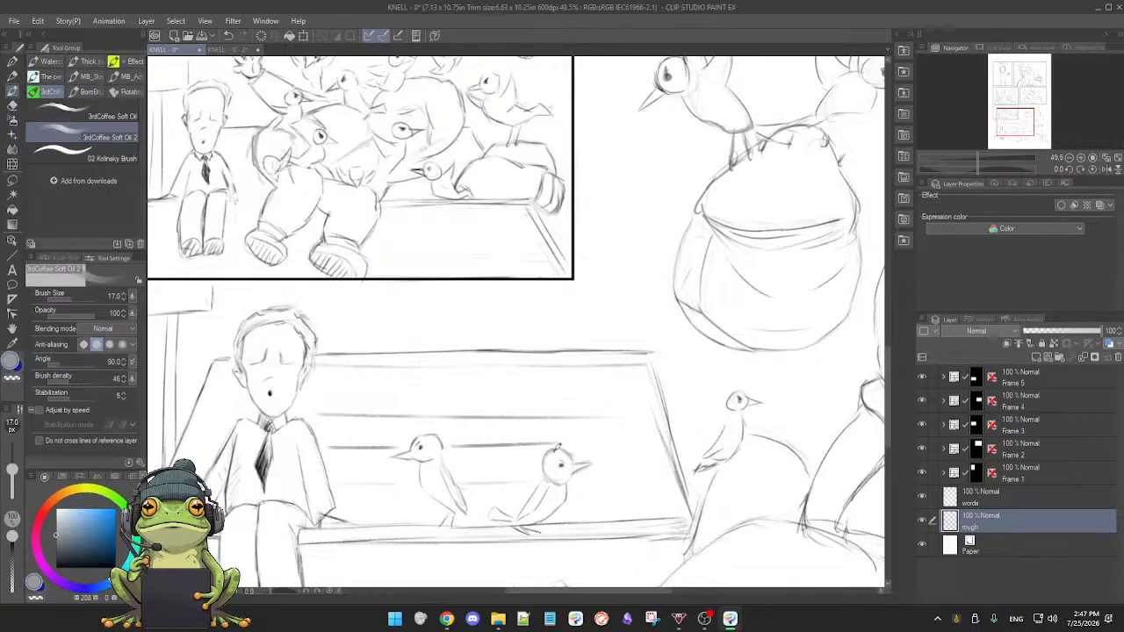
key("e")
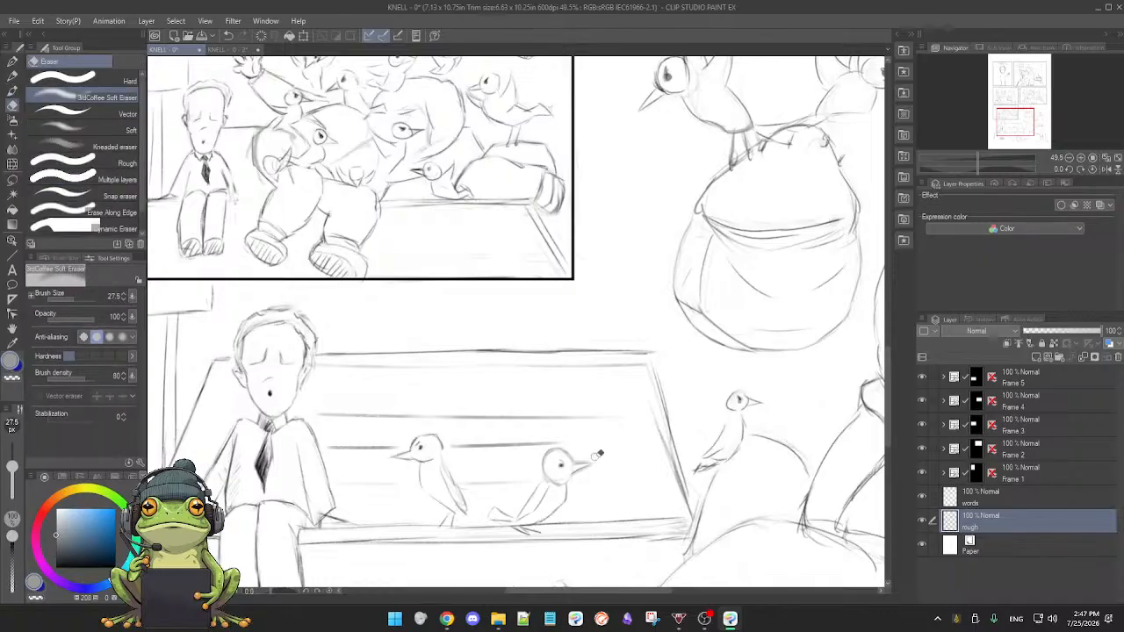
key("b")
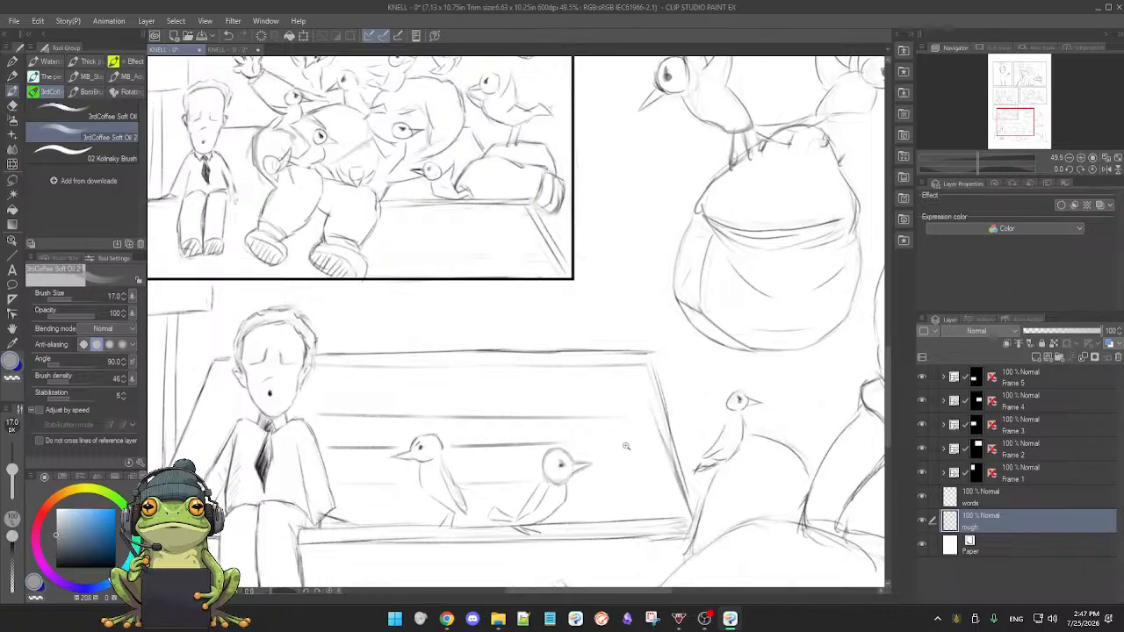
- Toggle the rough and words layers' visibility to identify which one holds the handwritten note beside the second panel's bus stop pole
scroll(623, 445, "down", 5)
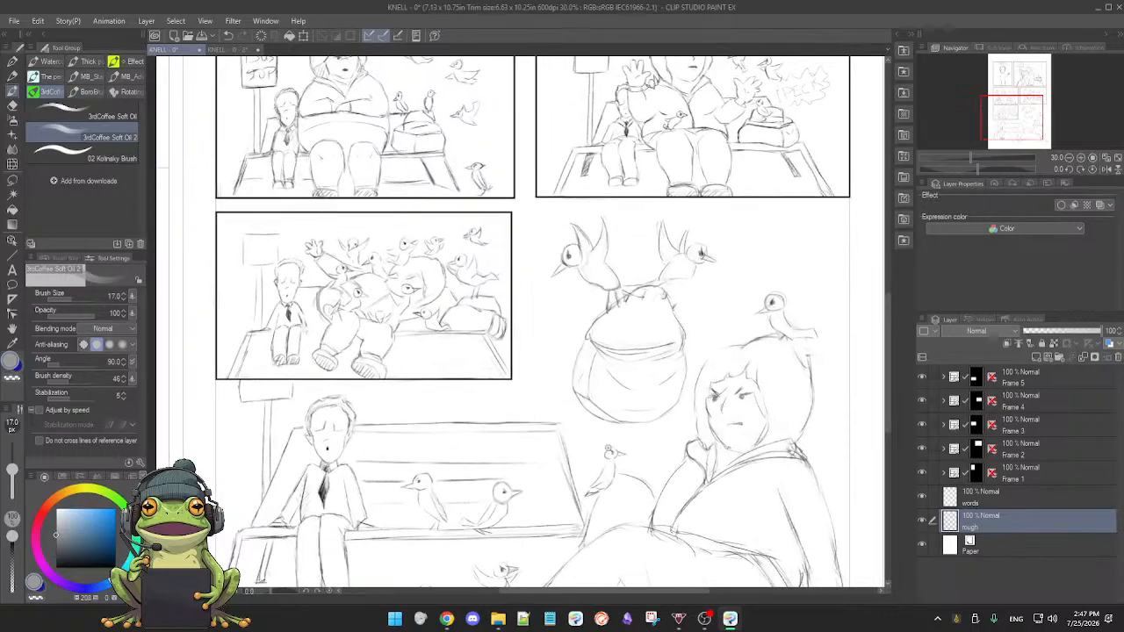
scroll(608, 450, "down", 3)
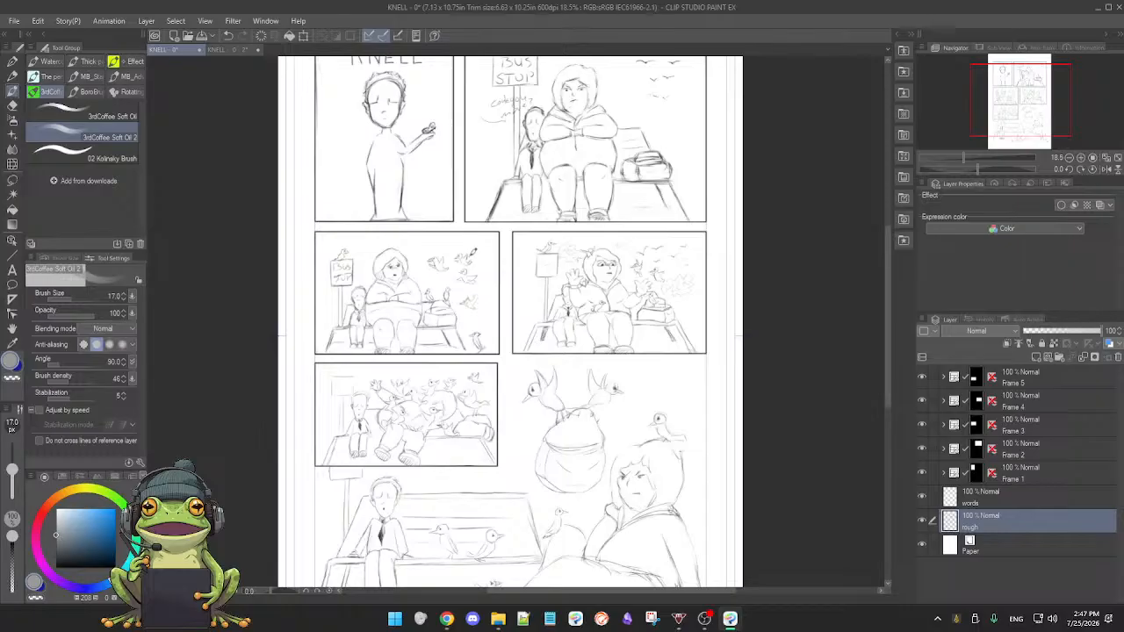
scroll(505, 258, "down", 1)
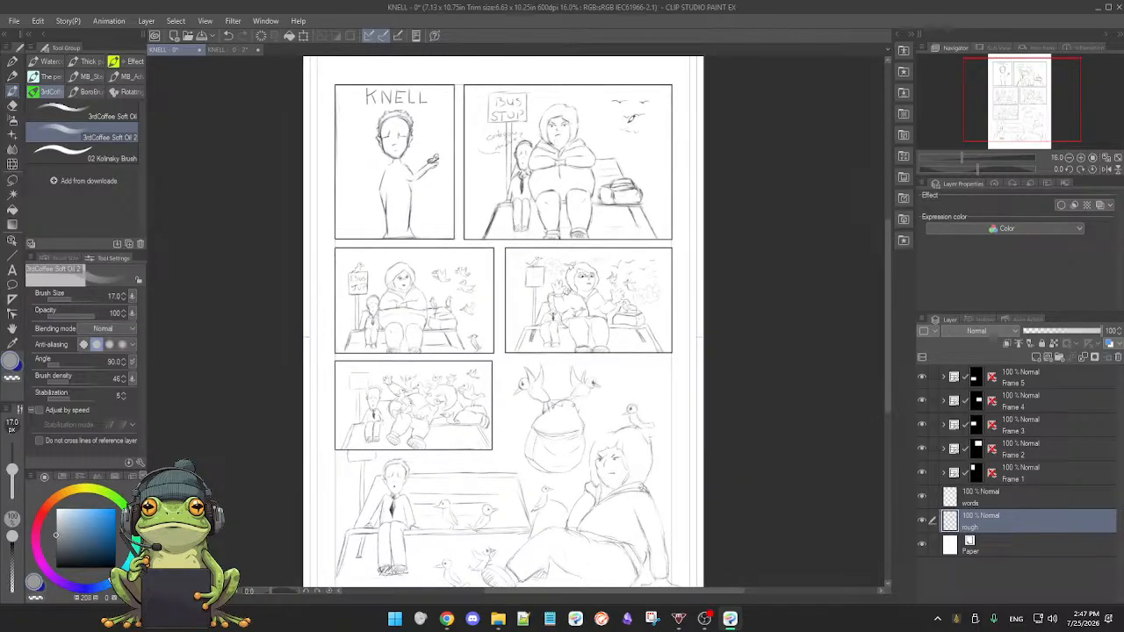
scroll(513, 218, "up", 7)
left_click_drag(508, 202, 519, 484)
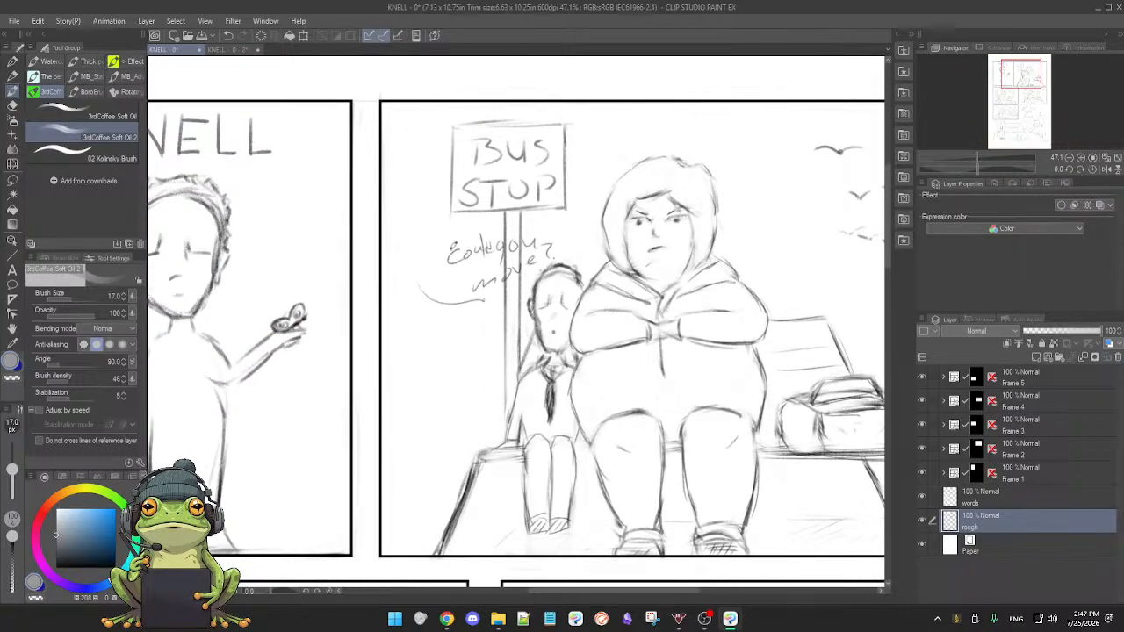
key("e")
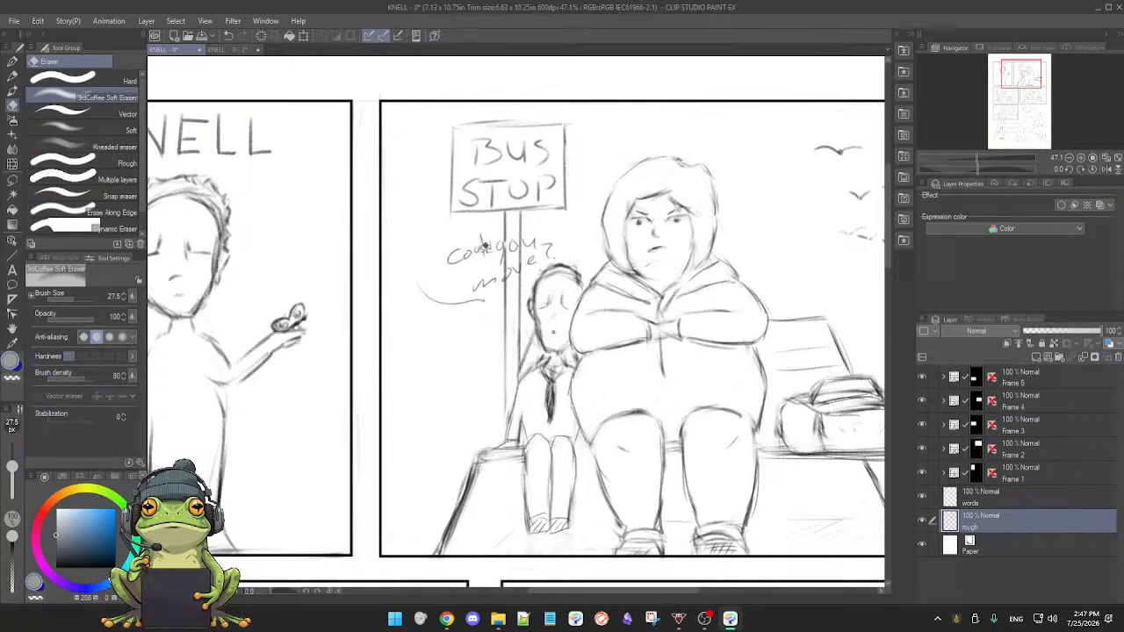
key("b")
left_click(922, 521)
left_click(923, 522)
left_click(923, 523)
left_click(923, 523)
left_click(922, 501)
left_click(923, 501)
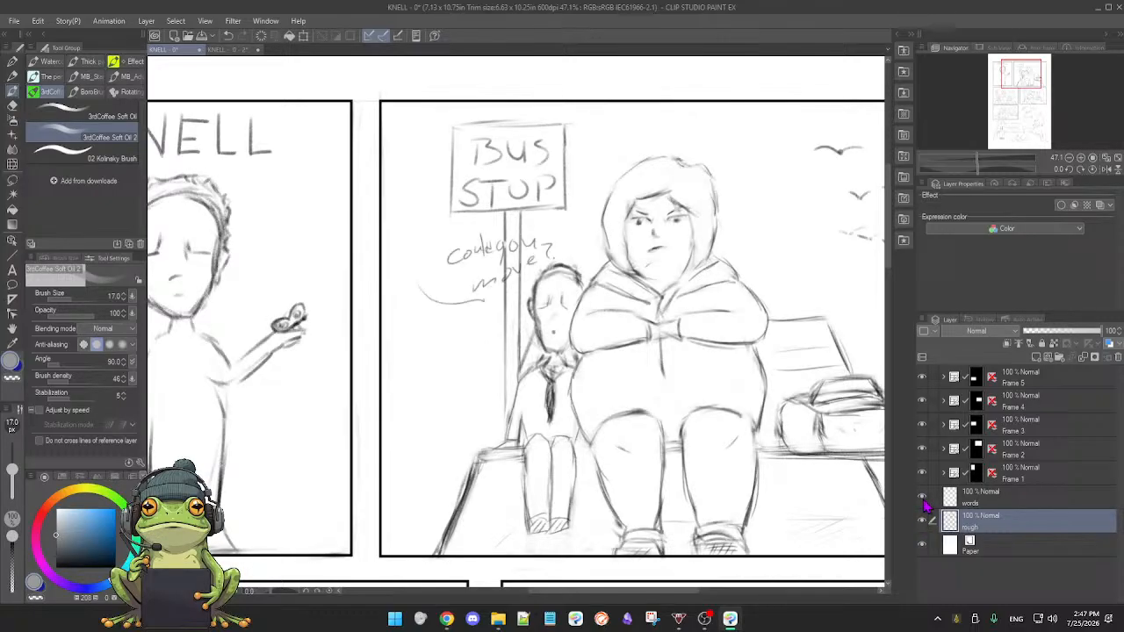
- Erase the handwritten note beside the bus stop pole on the words layer, and return to the rough layer
left_click(992, 500)
key("e")
mouse_move(466, 253)
left_mouse_down()
mouse_move(430, 259)
mouse_move(468, 259)
left_mouse_up()
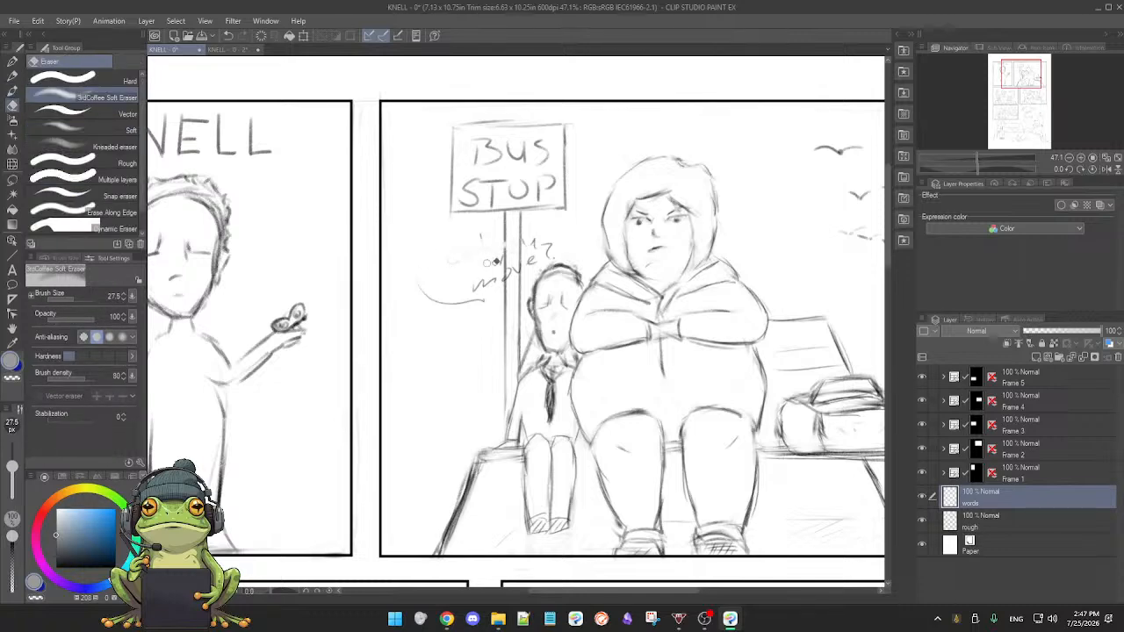
key("b")
key("Delete")
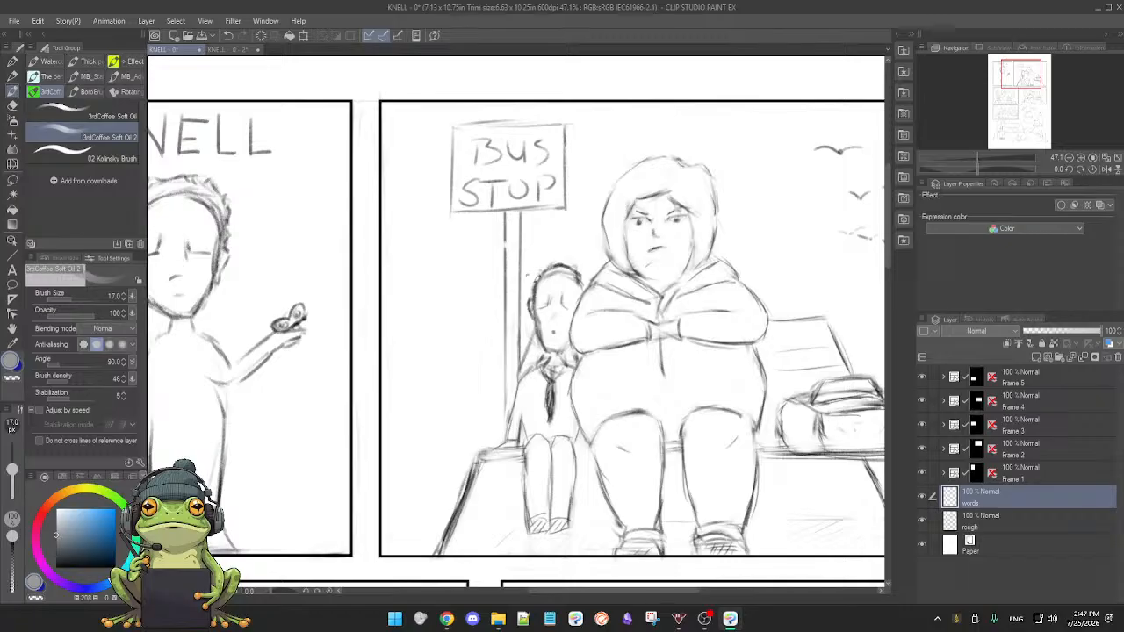
left_click(1001, 524)
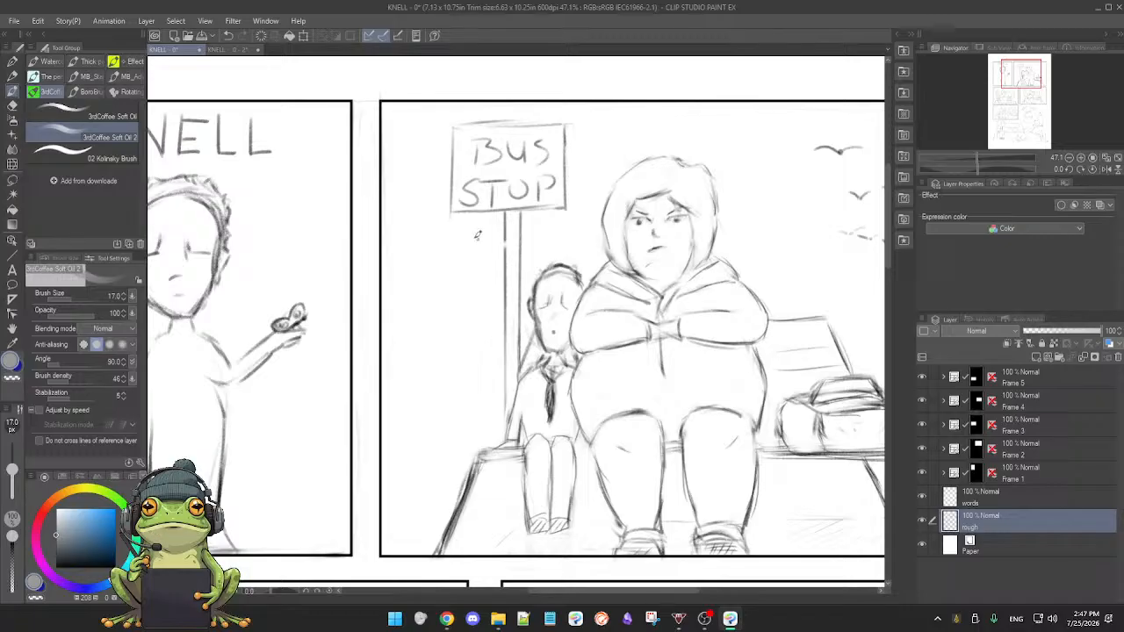
- Try a small rectangular sign across the pole below the BUS STOP board, erasing the pole lines inside it
left_click_drag(462, 239, 555, 238)
key("ctrl+z")
left_click_drag(423, 242, 532, 237)
left_click_drag(423, 292, 505, 287)
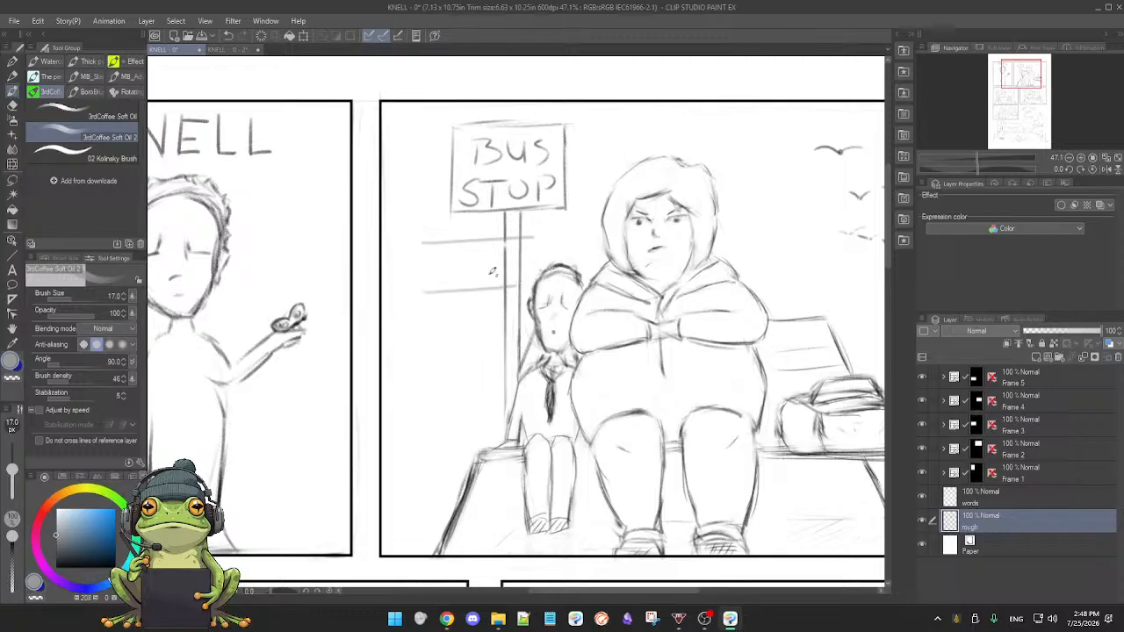
left_click_drag(423, 257, 422, 290)
left_click_drag(533, 244, 531, 282)
key("e")
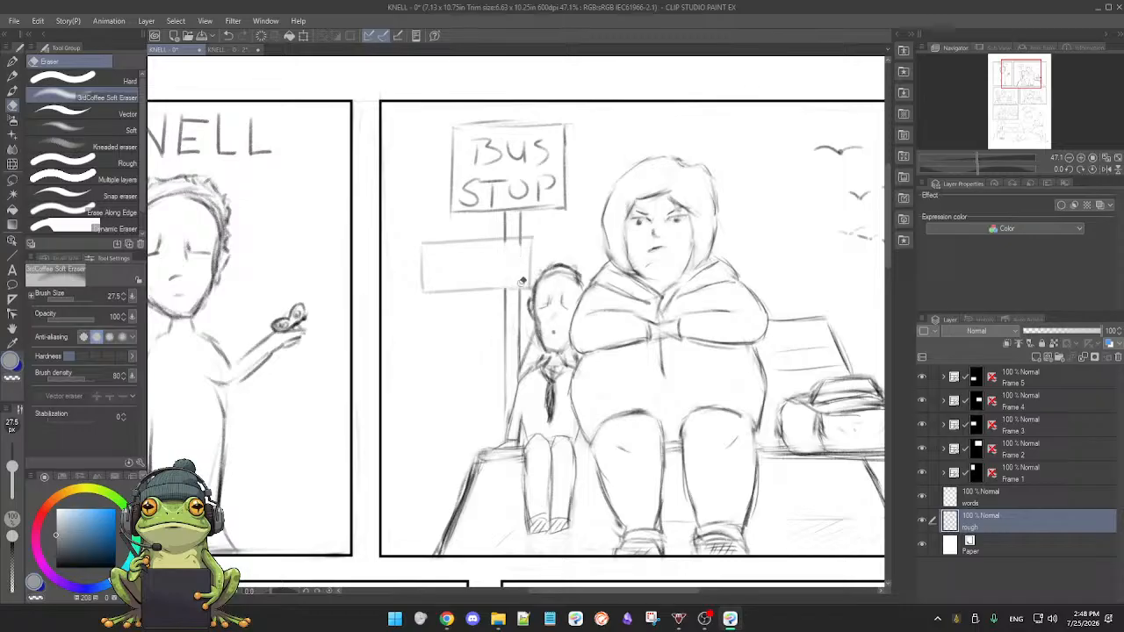
key("b")
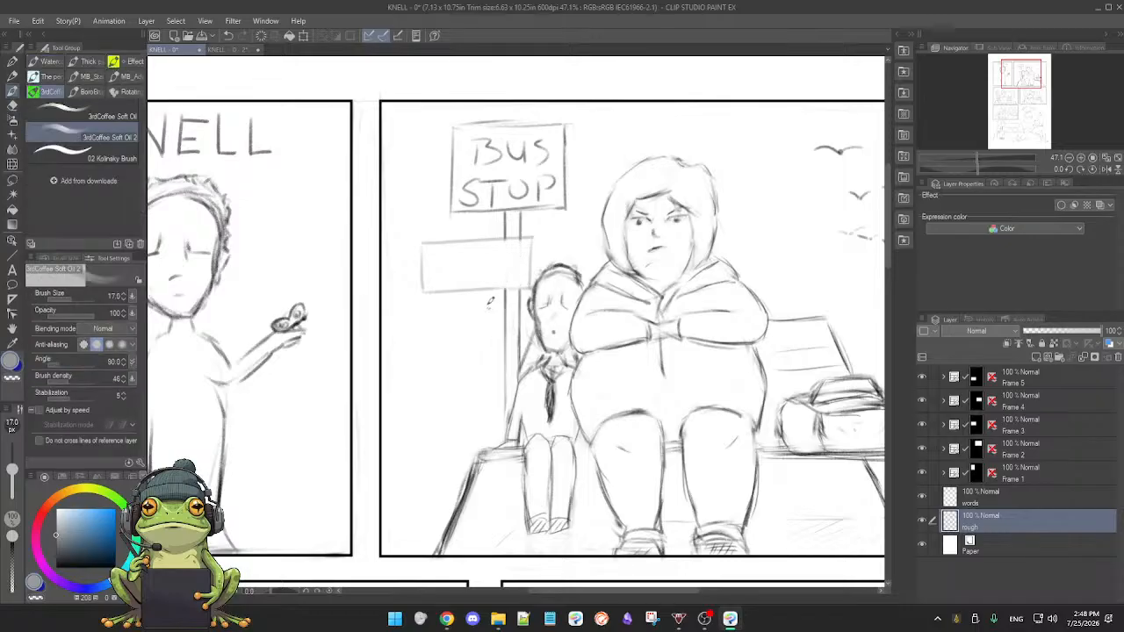
- Undo the rectangular sign sketched across the bus stop pole, including its erased pole lines
left_click_drag(492, 292, 522, 320)
key("ctrl+z")
key("ctrl+z")
key("ctrl+z")
key("ctrl+z")
key("ctrl+z")
key("ctrl+z")
key("ctrl+z")
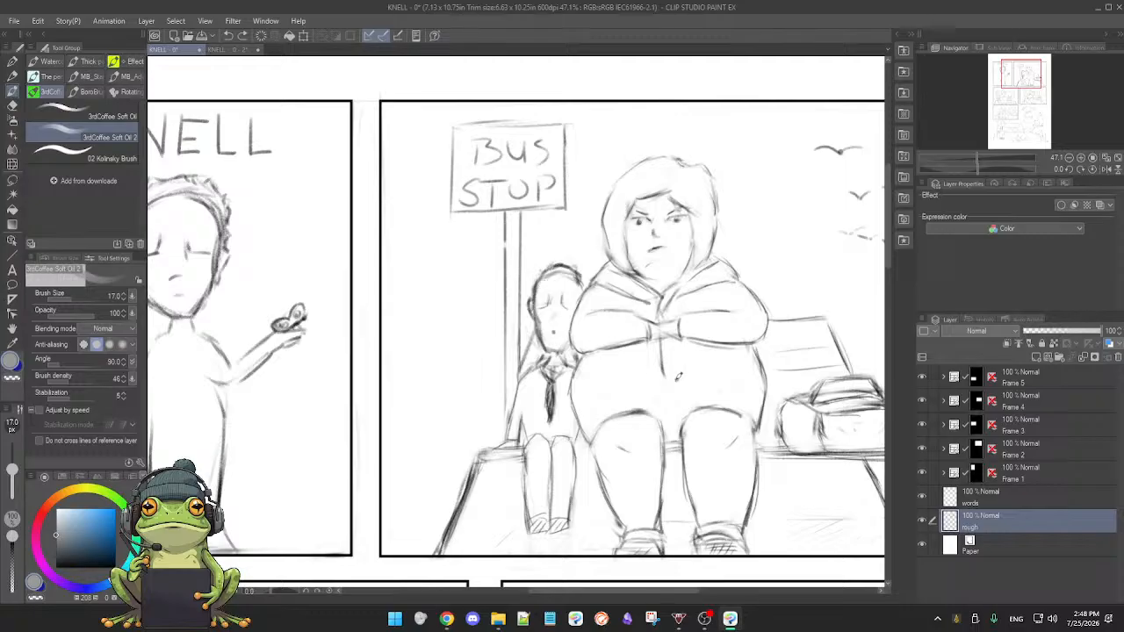
- Clean up and redraw the outline of the seated woman's hood in the second panel
scroll(681, 377, "down", 2)
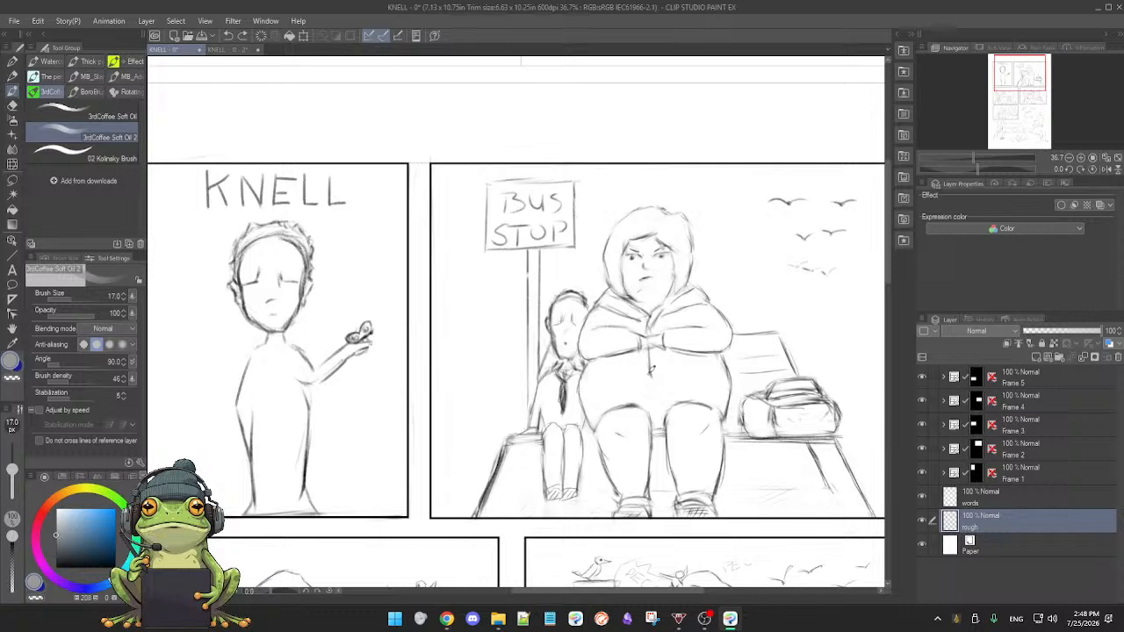
key("e")
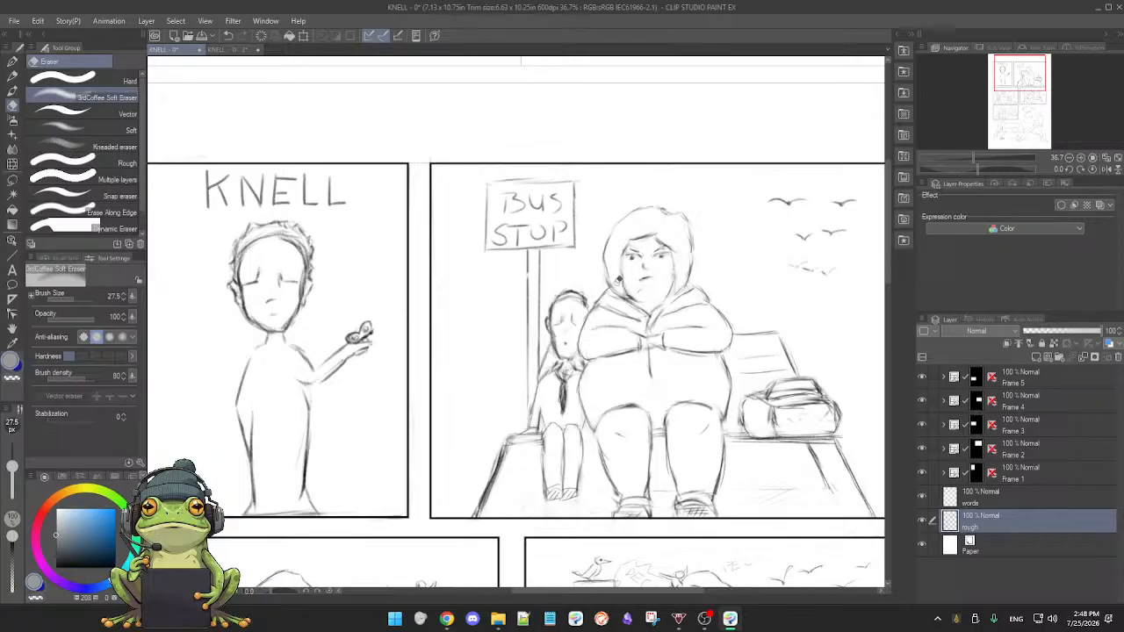
key("b")
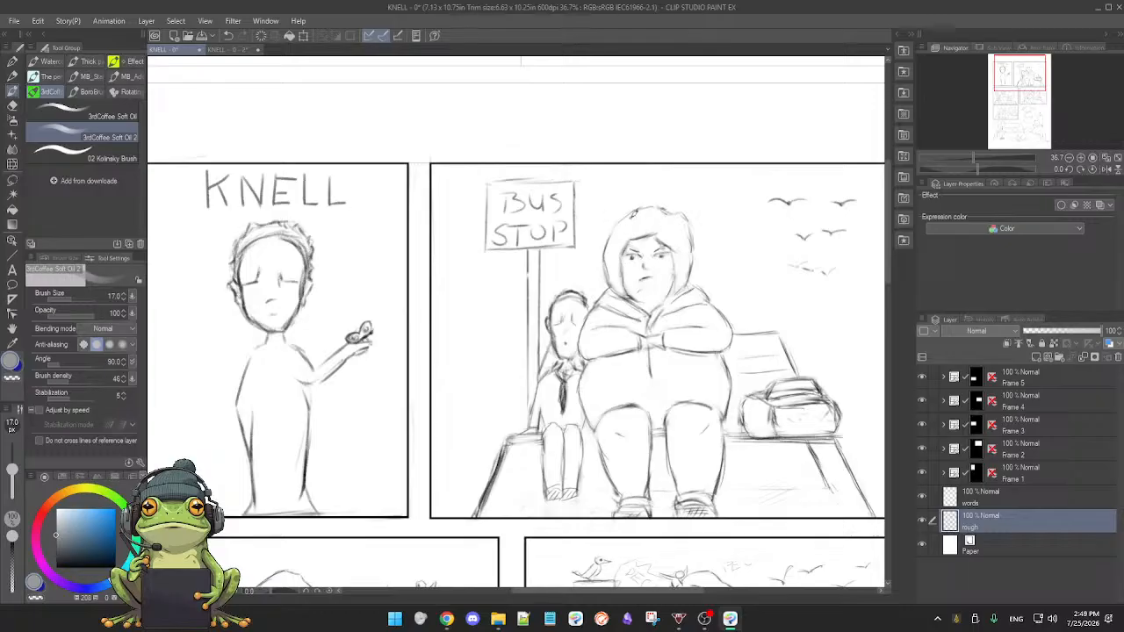
mouse_move(650, 208)
left_mouse_down()
mouse_move(697, 208)
mouse_move(673, 209)
mouse_move(689, 211)
mouse_move(671, 237)
mouse_move(693, 255)
left_mouse_up()
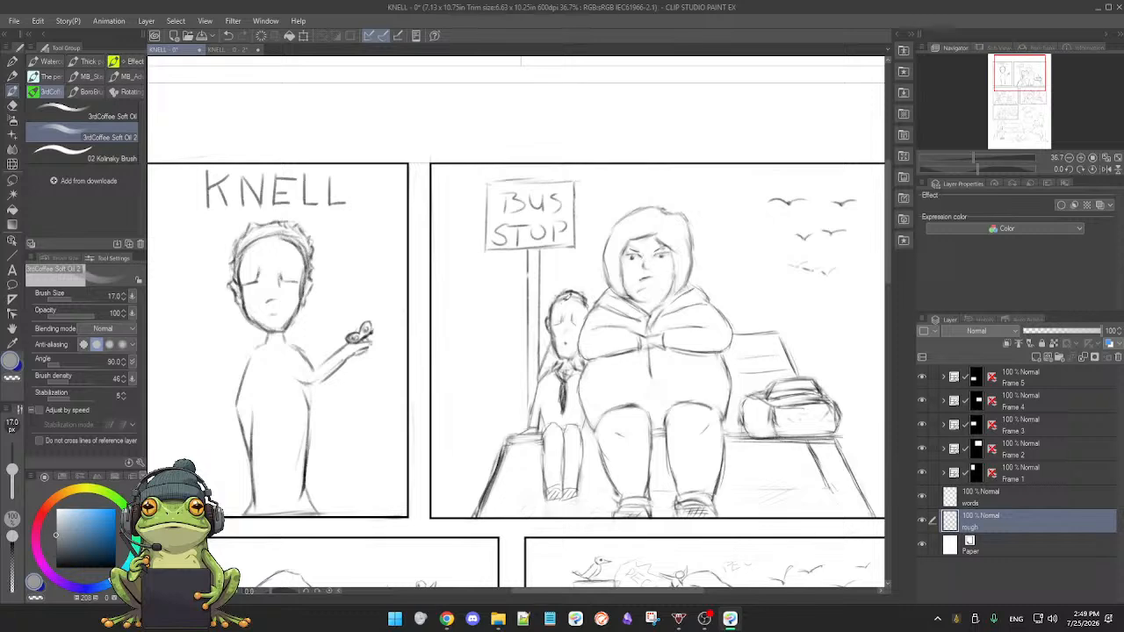
- Clean up the bag on the bench in the second panel, erasing stray lines and redrawing its outline
scroll(568, 303, "down", 2)
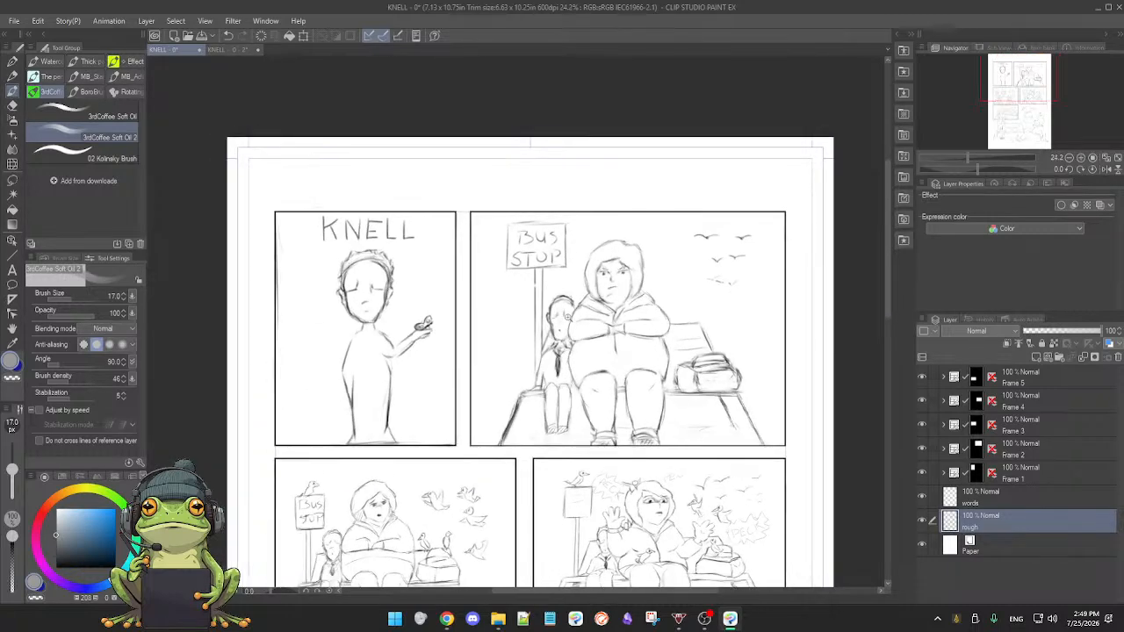
scroll(581, 386, "up", 2)
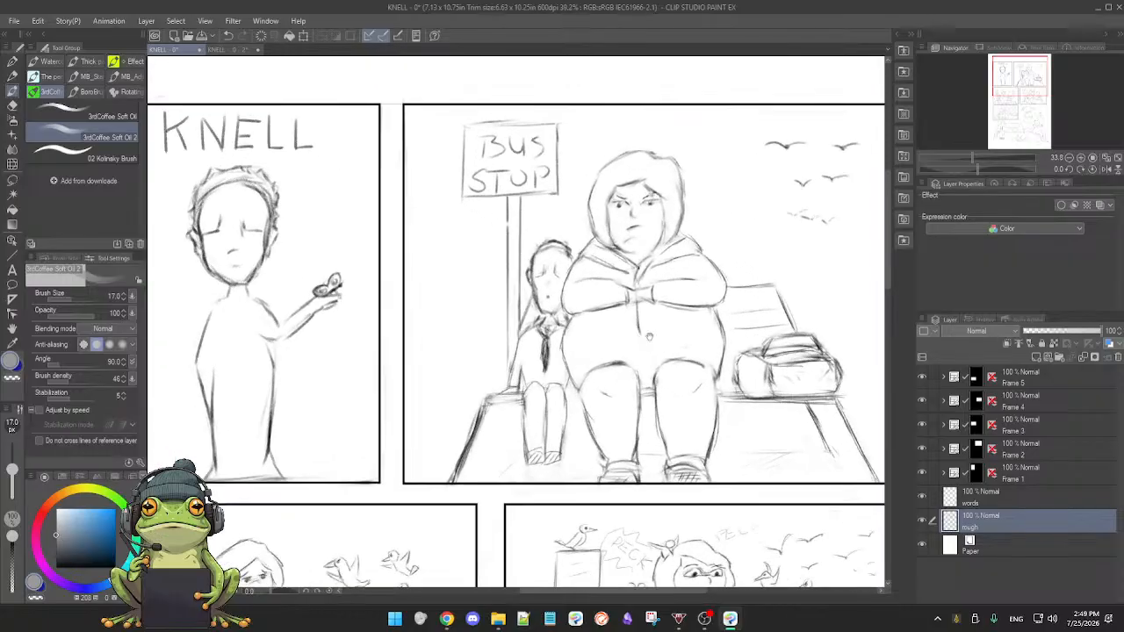
scroll(641, 338, "up", 1)
key("e")
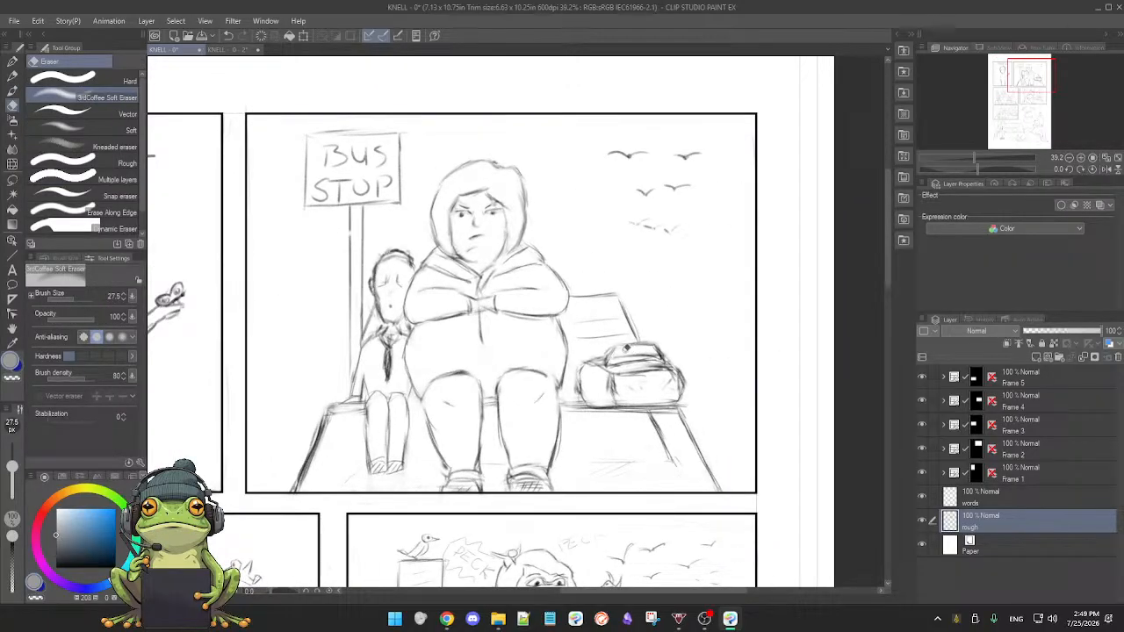
key("b")
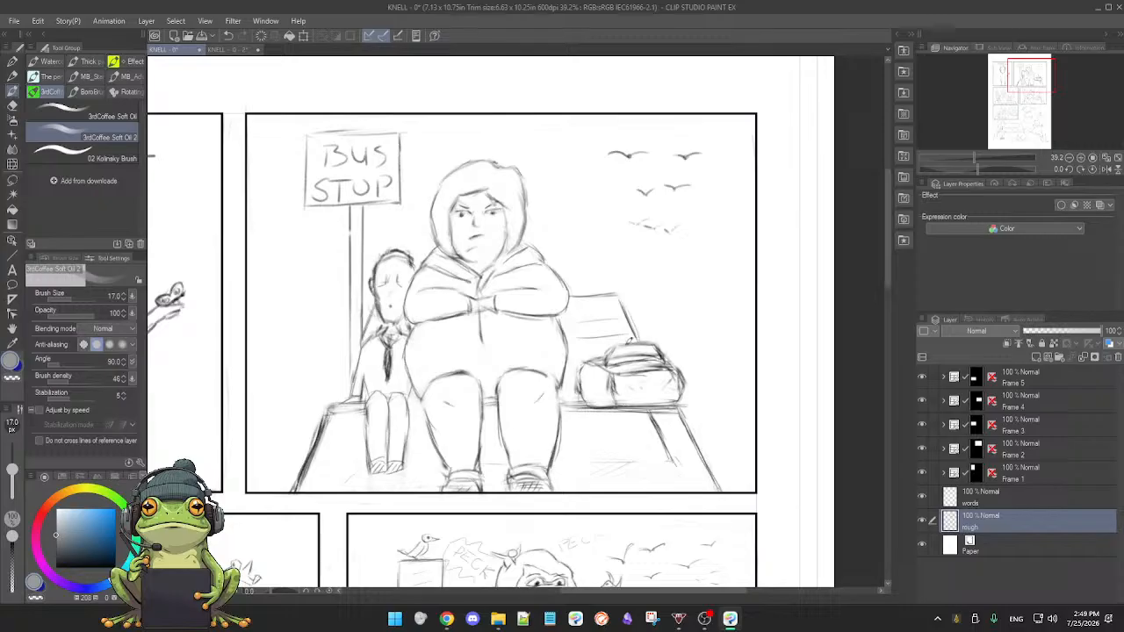
key("e")
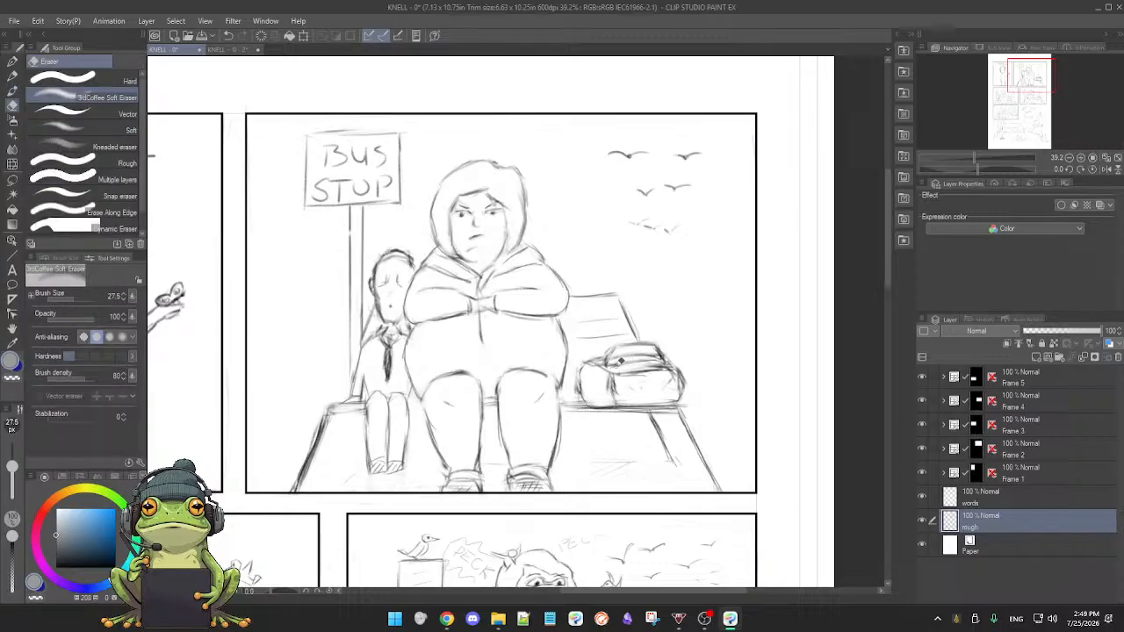
key("b")
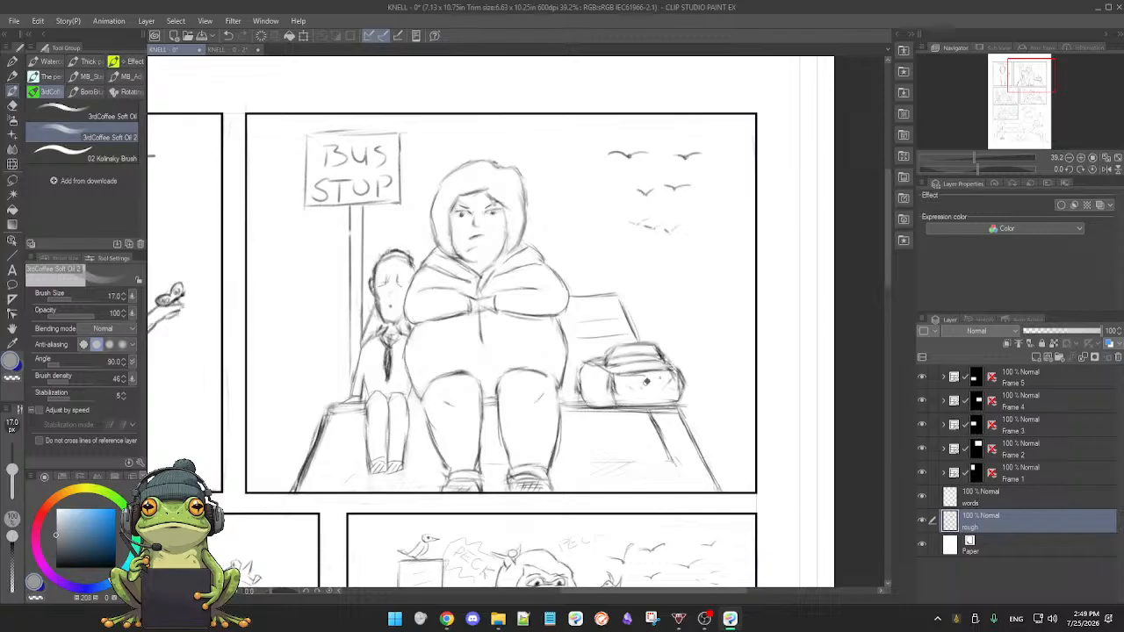
key("e")
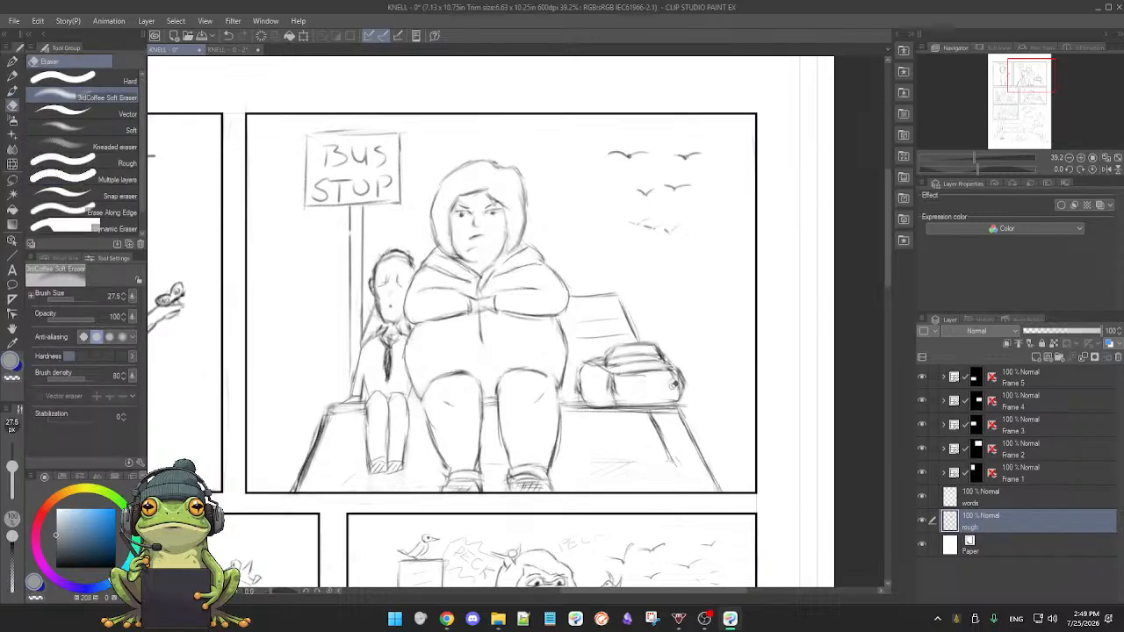
left_click(677, 382)
left_click_drag(675, 375, 680, 380)
key("b")
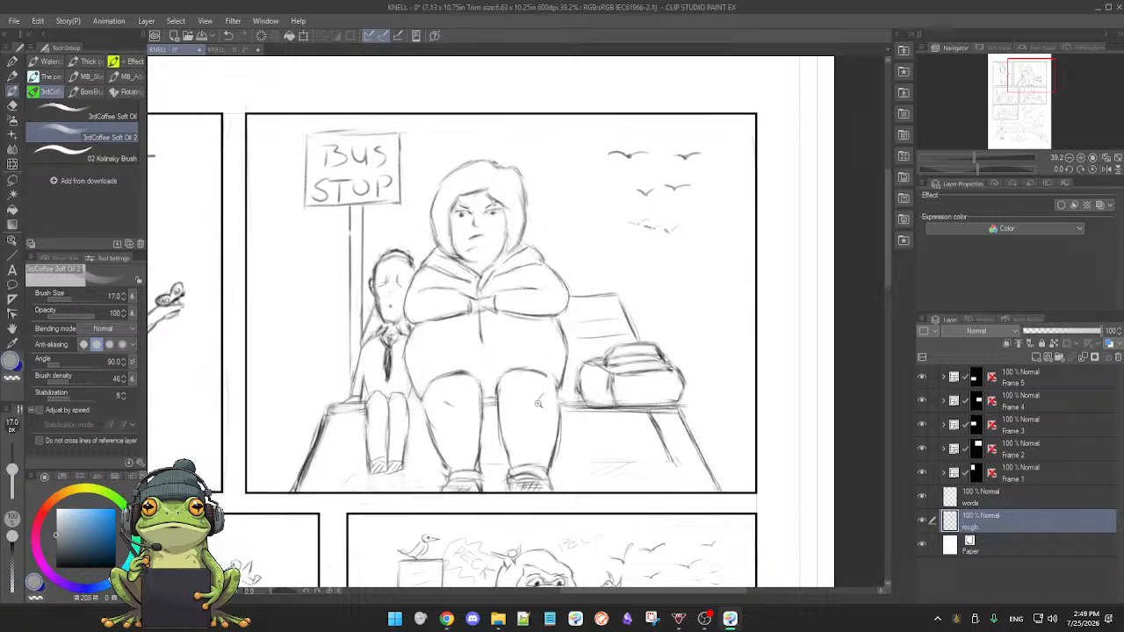
- Touch up the small seated figure's face and jawline beside the hooded woman in the second panel
scroll(539, 405, "down", 2)
scroll(530, 385, "up", 4)
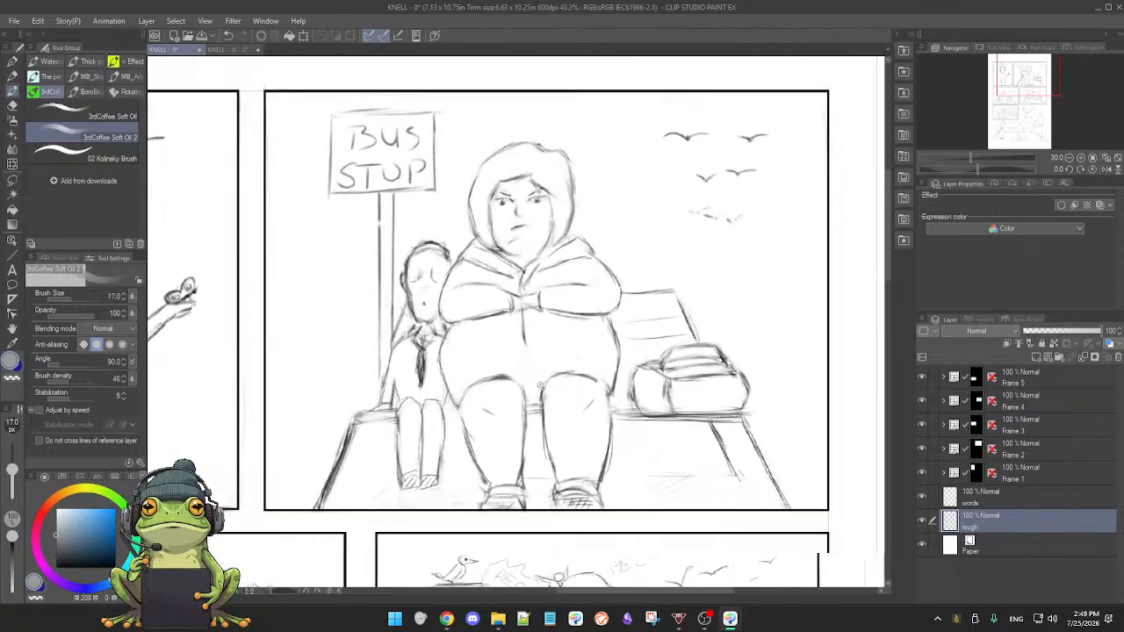
key("e")
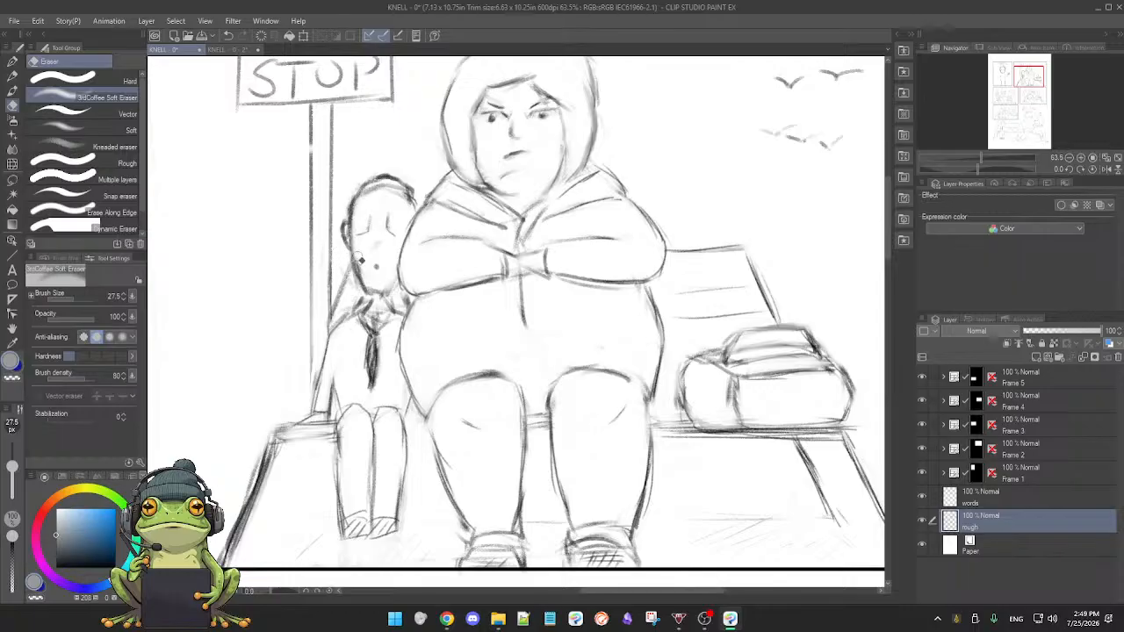
key("b")
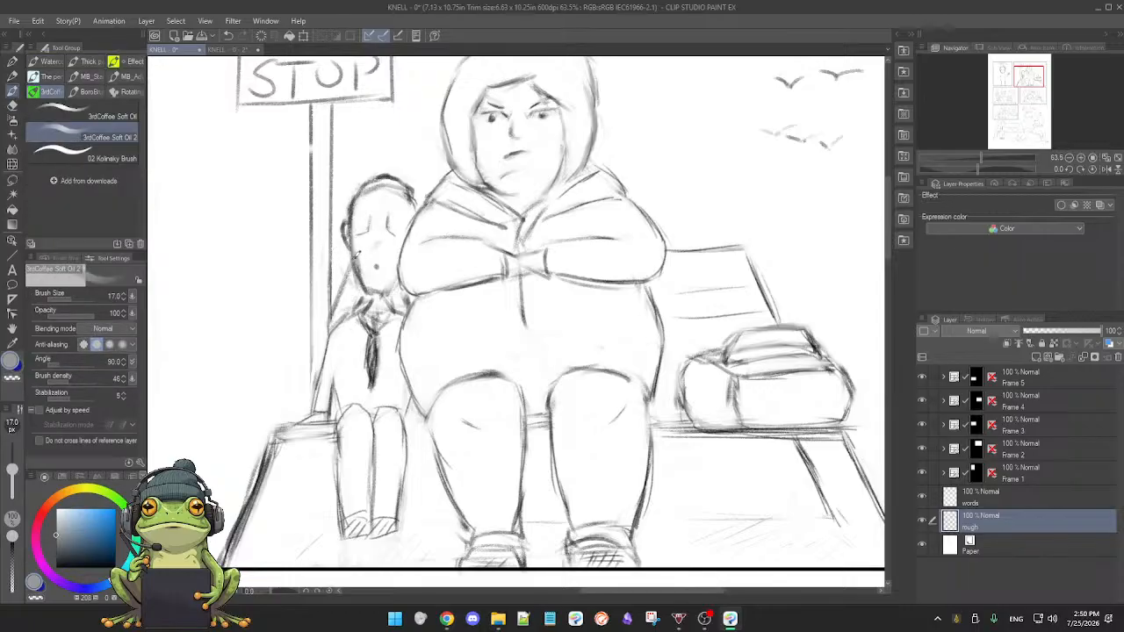
scroll(494, 309, "down", 3)
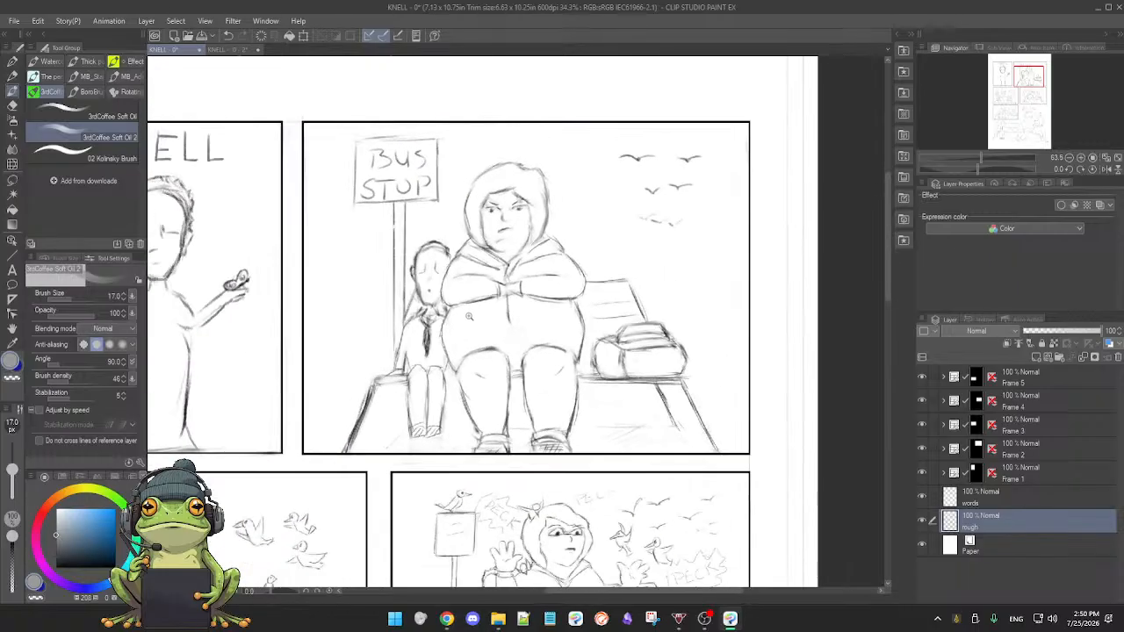
scroll(530, 317, "down", 4)
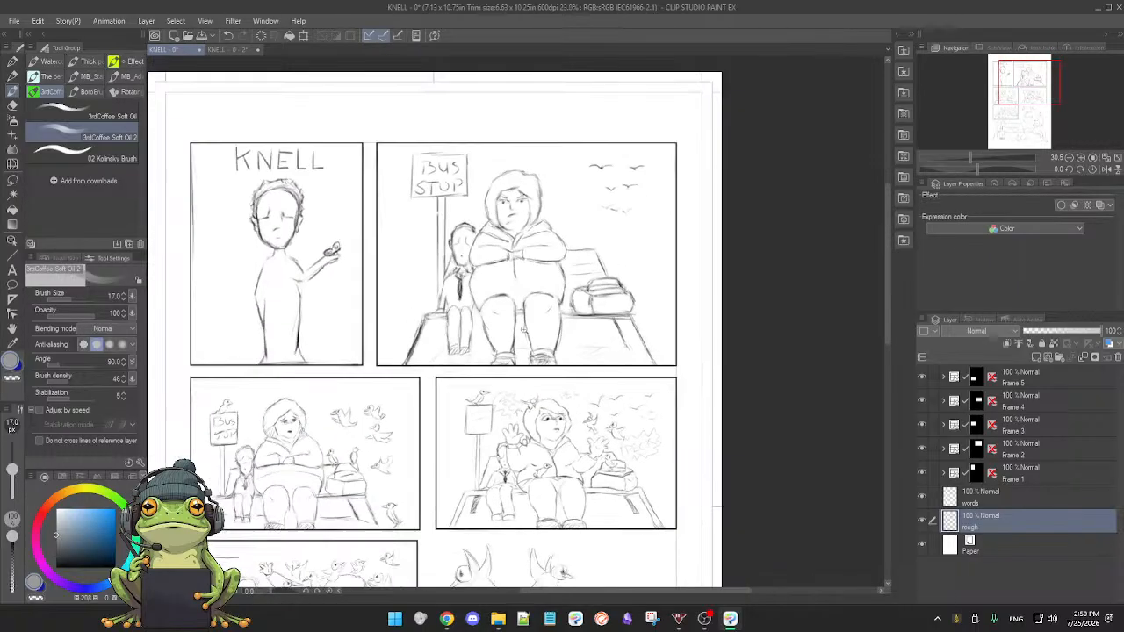
- Refine the hooded woman's face in the fourth panel, erasing and redrawing her facial lines
scroll(550, 334, "up", 5)
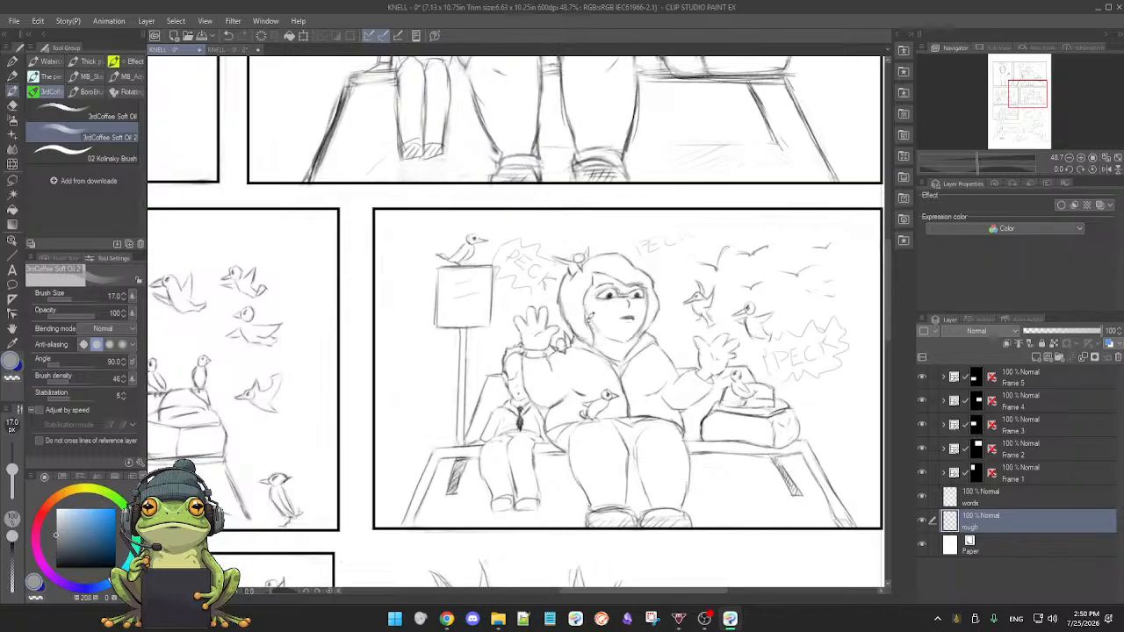
key("e")
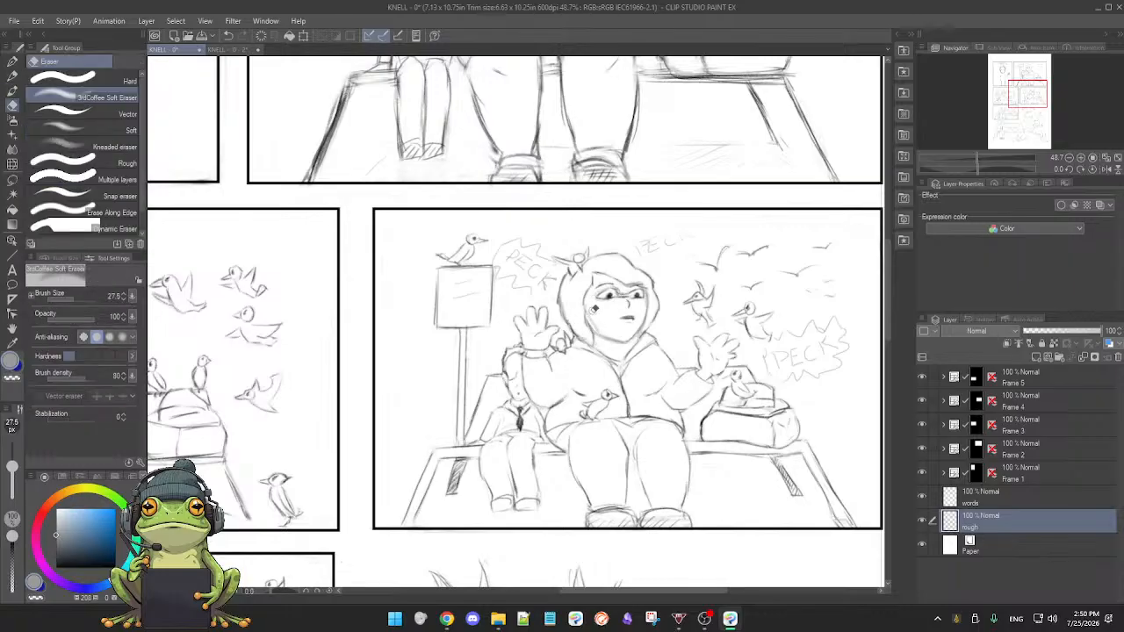
key("ctrl+z")
key("b")
key("e")
key("b")
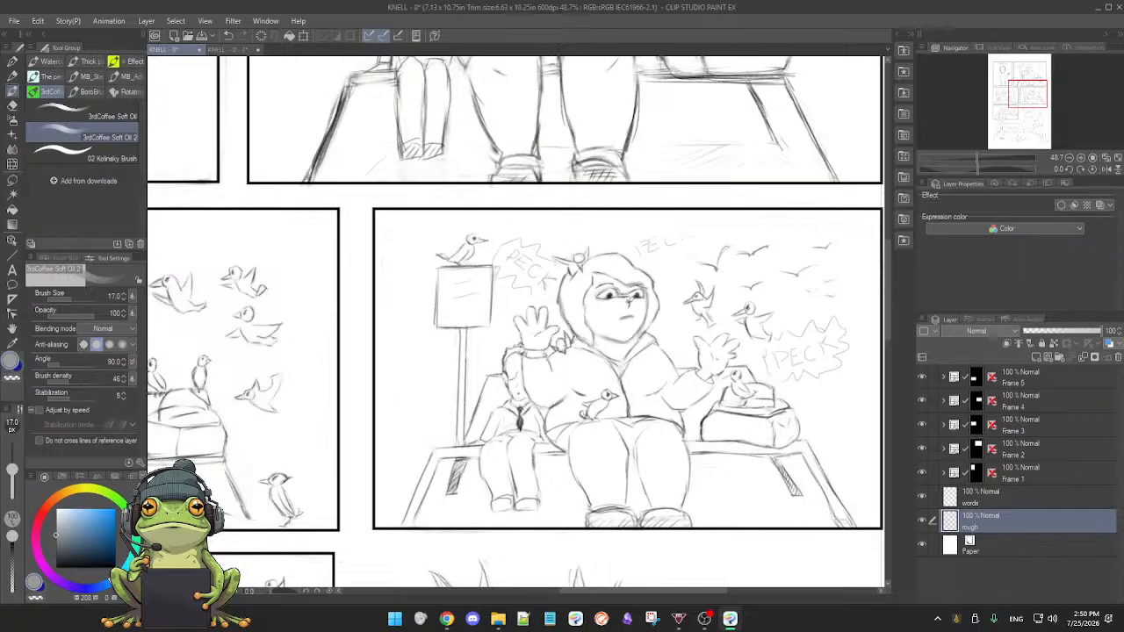
- Try erasing the peck sound-effect burst between the sign and the woman's hood in the fourth panel
scroll(589, 303, "up", 1)
scroll(589, 304, "down", 1)
key("e")
mouse_move(503, 254)
left_mouse_down()
mouse_move(523, 253)
mouse_move(506, 271)
mouse_move(534, 261)
left_mouse_up()
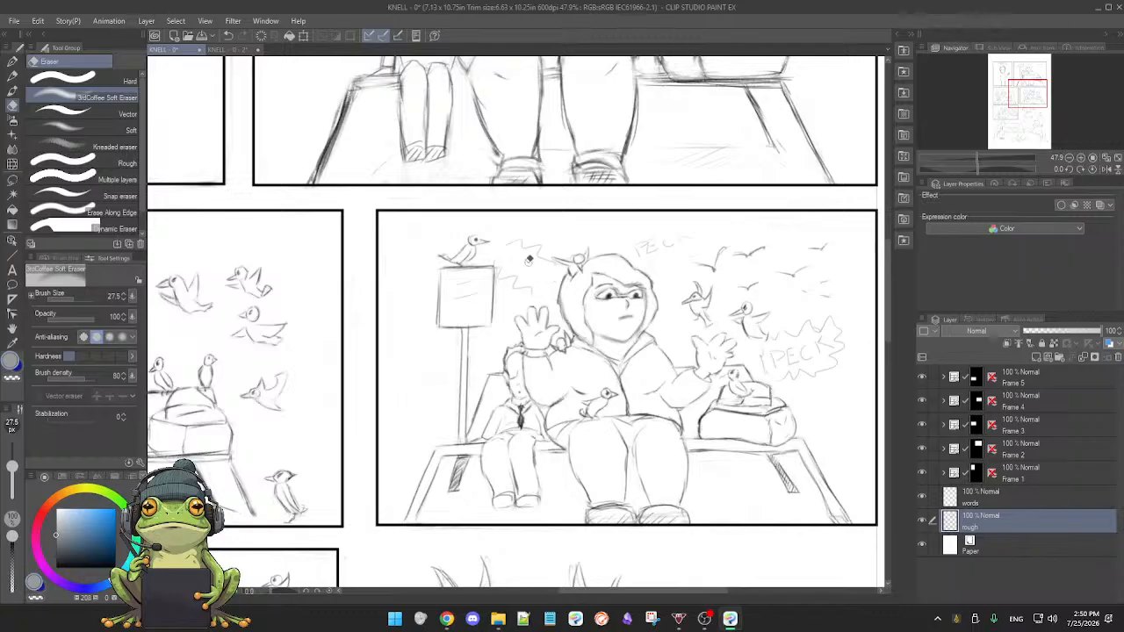
key("b")
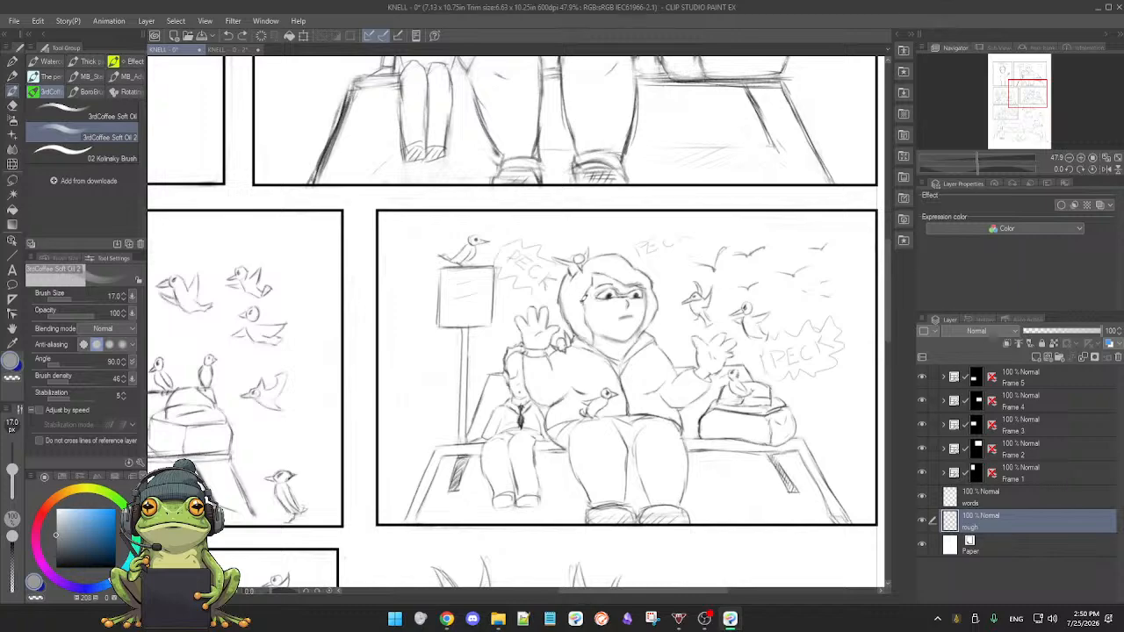
- Try a rectangular speech box beside the bus stop pole in the second panel, and undo its lines
scroll(581, 299, "down", 3)
scroll(565, 312, "down", 1)
left_click_drag(496, 264, 569, 314)
left_click_drag(621, 407, 619, 436)
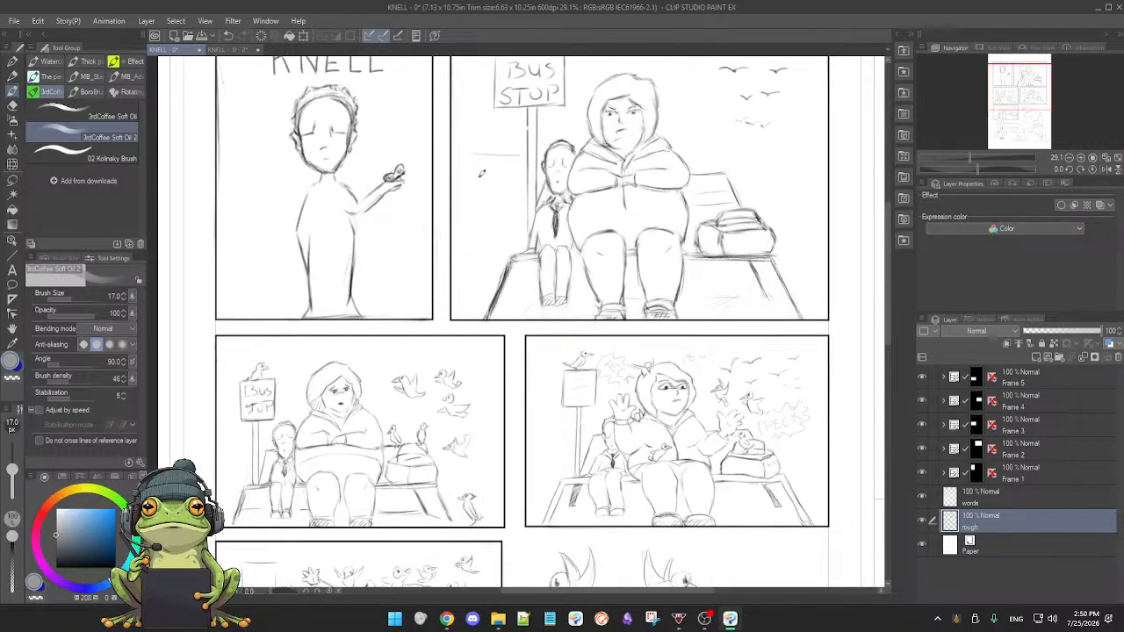
mouse_move(465, 186)
left_mouse_down()
mouse_move(499, 183)
mouse_move(467, 163)
mouse_move(472, 151)
mouse_move(465, 187)
left_mouse_up()
left_click_drag(517, 154, 504, 205)
key("ctrl+z")
key("ctrl+z")
key("ctrl+z")
key("ctrl+z")
key("ctrl+z")
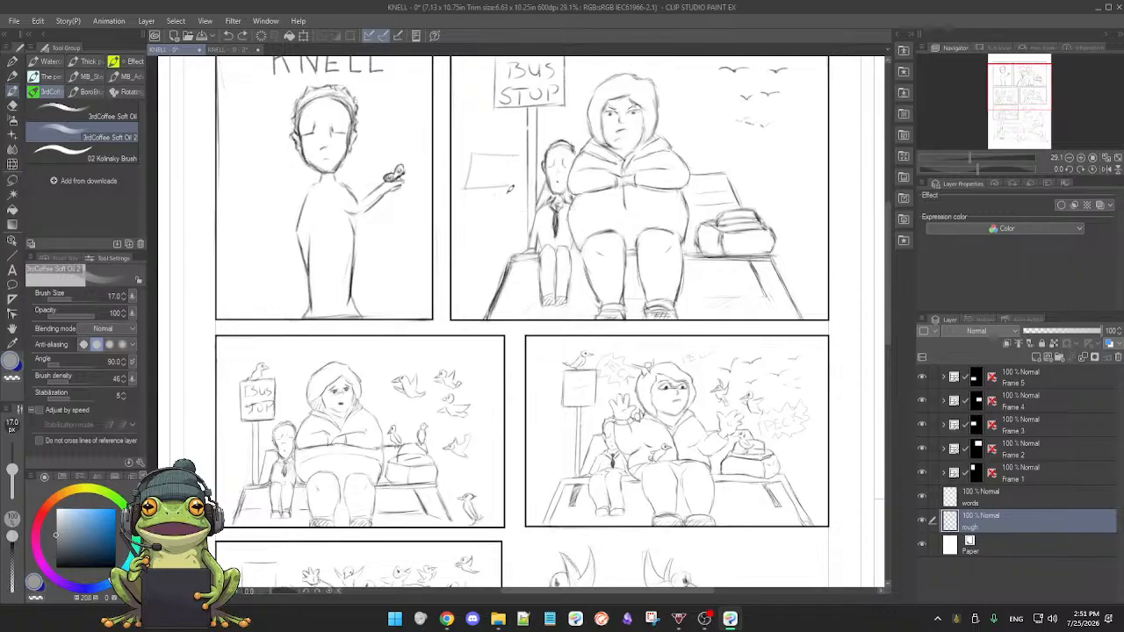
- Sketch a rectangular speech box beside the bus stop pole, with a curved tail toward the small seated figure
left_click_drag(576, 210, 589, 280)
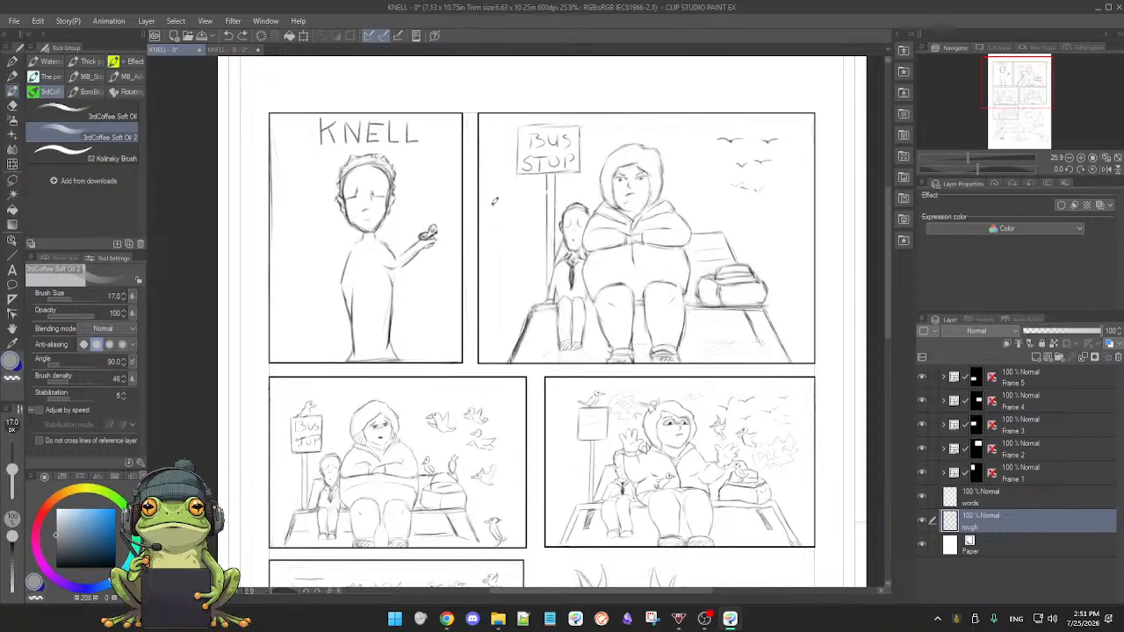
left_click_drag(484, 207, 538, 206)
mouse_move(487, 236)
left_mouse_down()
mouse_move(532, 224)
mouse_move(486, 219)
mouse_move(486, 207)
mouse_move(489, 238)
left_mouse_up()
key("ctrl+z")
key("ctrl+z")
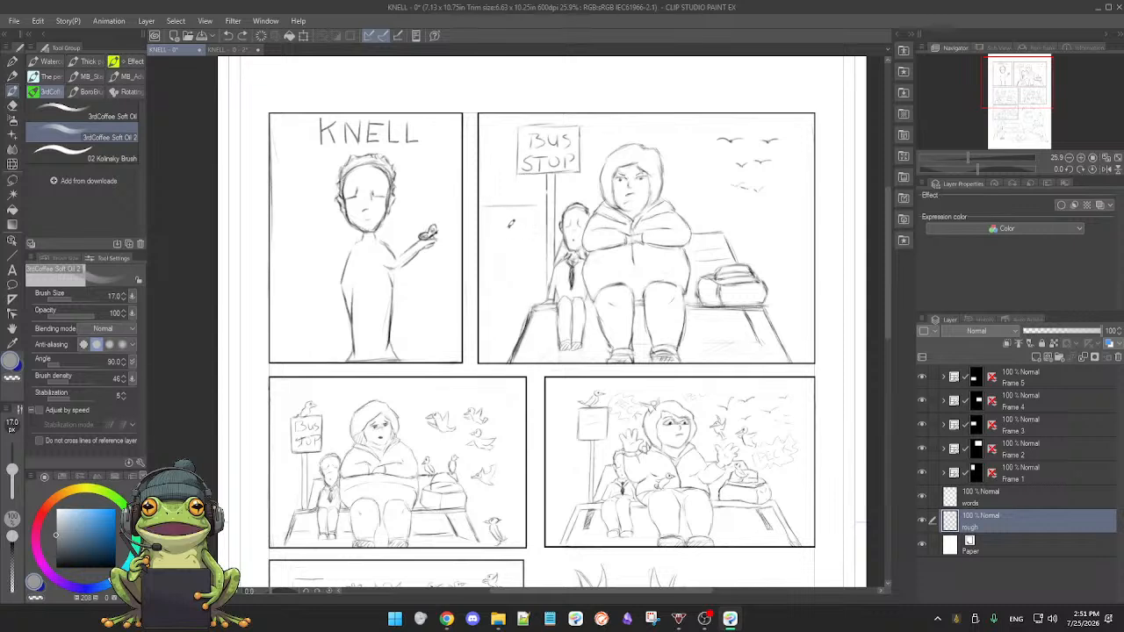
mouse_move(486, 219)
left_mouse_down()
mouse_move(488, 239)
mouse_move(535, 235)
left_mouse_up()
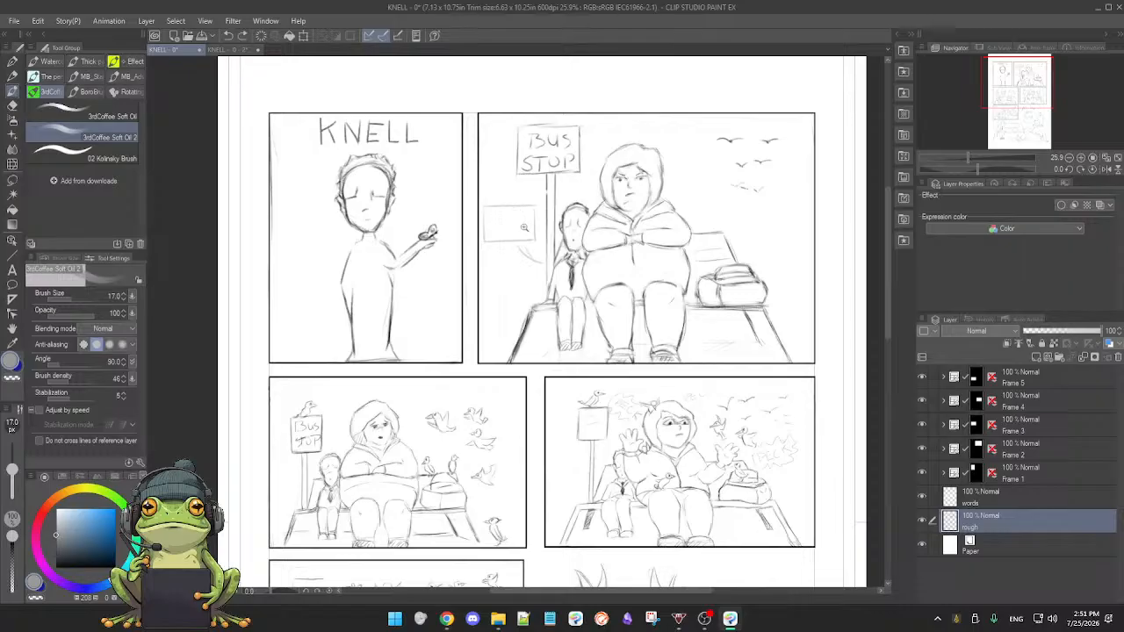
- Letter "could you move" by hand on two lines inside the speech box, redoing the misplaced words
scroll(523, 219, "up", 3)
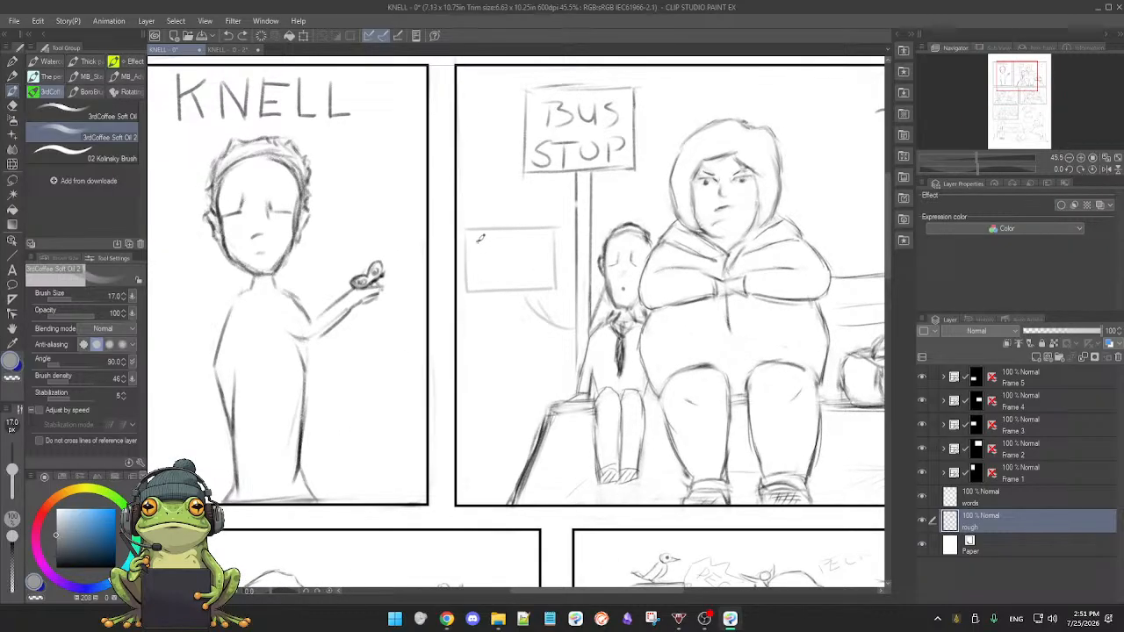
mouse_move(481, 243)
left_mouse_down()
mouse_move(517, 233)
mouse_move(550, 250)
left_mouse_up()
mouse_move(482, 263)
left_mouse_down()
mouse_move(488, 278)
mouse_move(523, 272)
left_mouse_up()
key("ctrl+z")
key("ctrl+z")
key("ctrl+z")
key("ctrl+z")
key("ctrl+z")
mouse_move(525, 245)
left_mouse_down()
mouse_move(530, 263)
mouse_move(537, 248)
mouse_move(547, 252)
left_mouse_up()
left_click_drag(480, 273, 553, 271)
left_click(554, 276)
- Examine the whole page layout, from the title panel down to the large bench scene
scroll(555, 276, "down", 4)
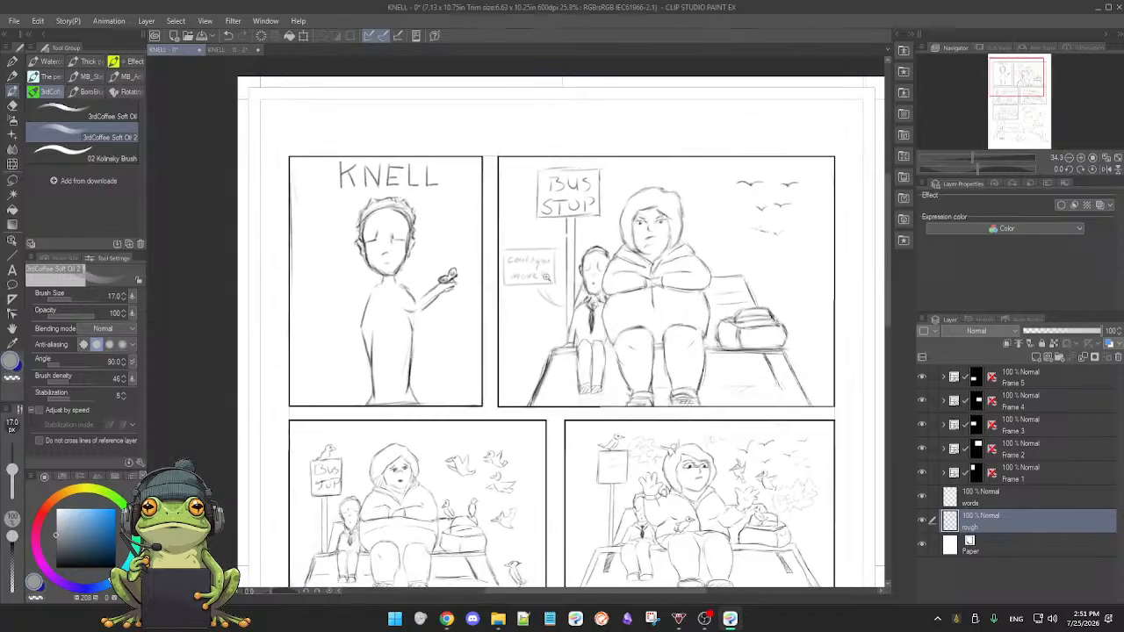
scroll(575, 323, "down", 4)
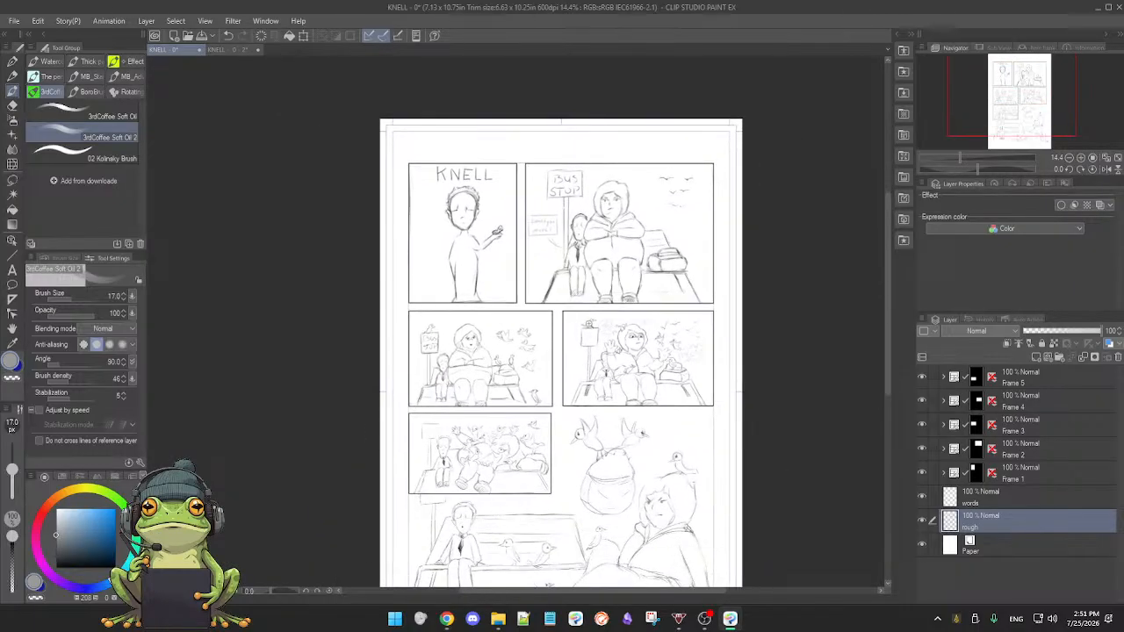
left_click_drag(576, 323, 551, 252)
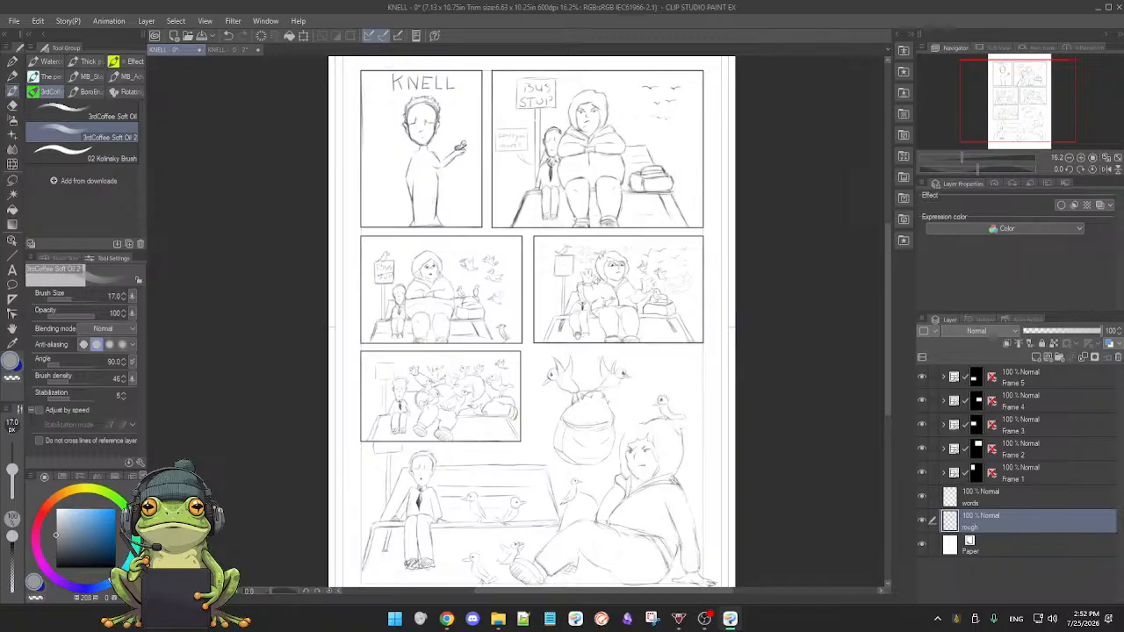
scroll(584, 328, "up", 1)
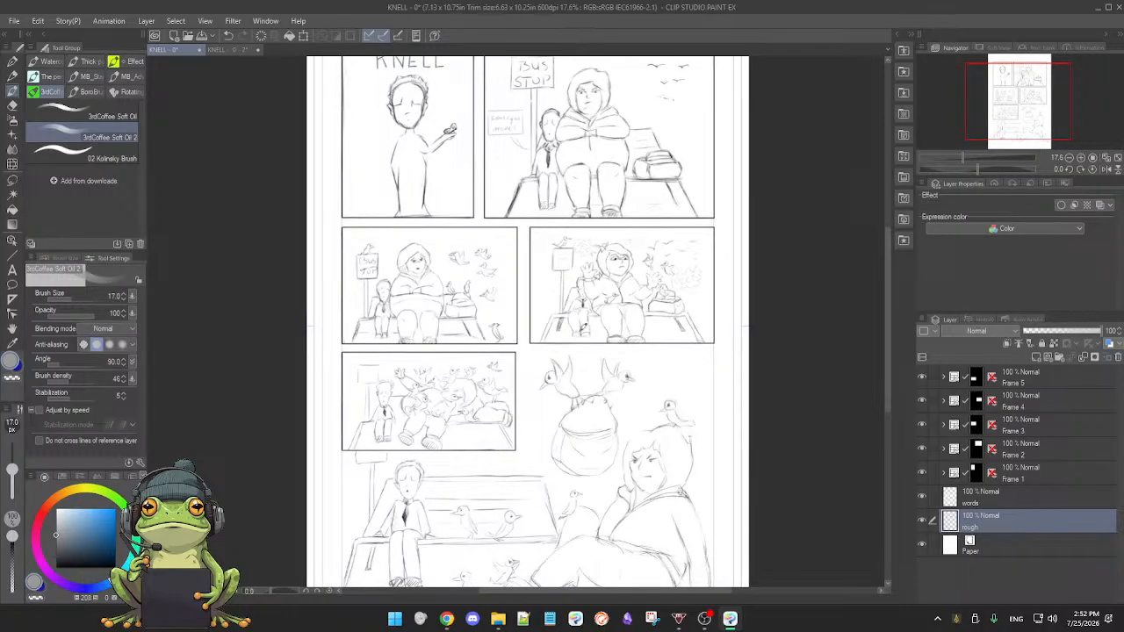
mouse_move(527, 299)
left_mouse_down()
mouse_move(524, 344)
mouse_move(532, 238)
mouse_move(530, 291)
left_mouse_up()
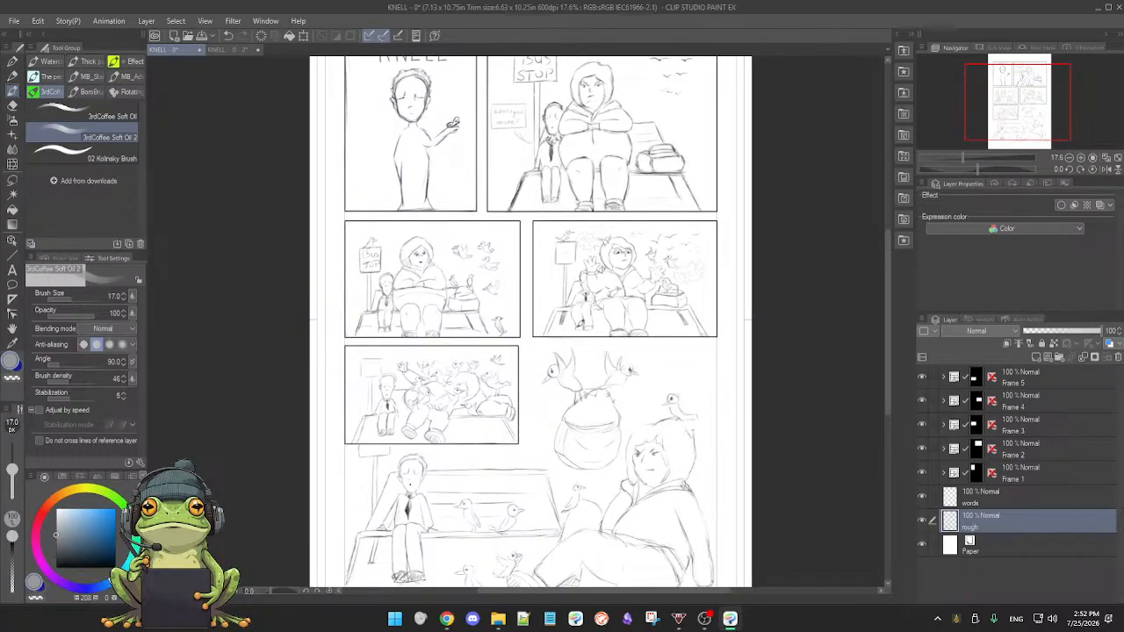
left_click_drag(529, 291, 527, 389)
scroll(618, 273, "up", 3)
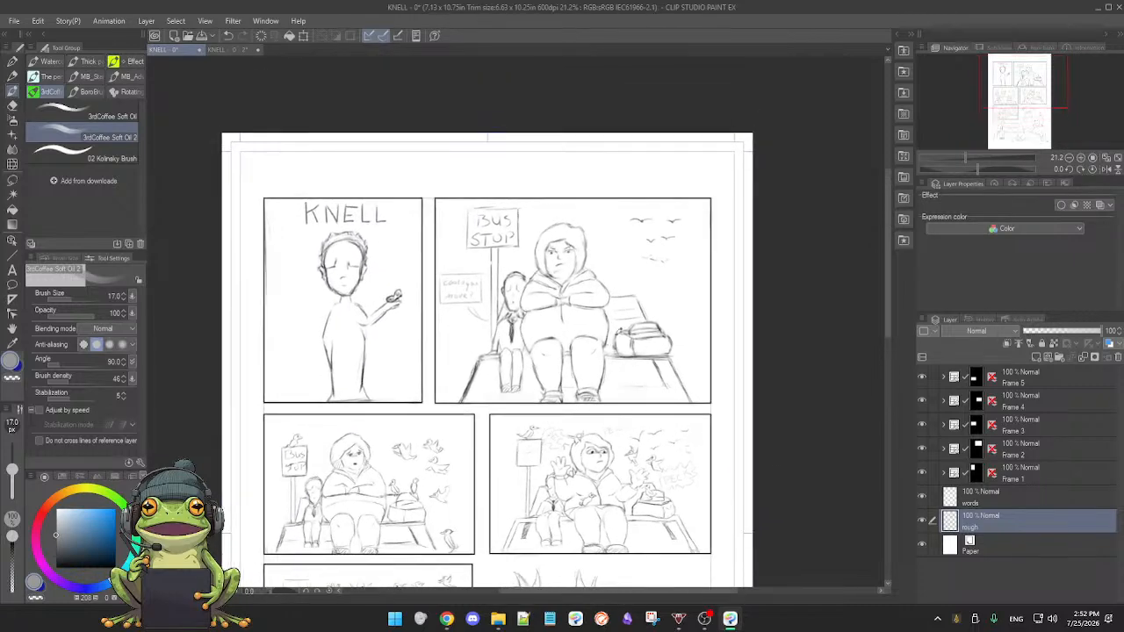
- Try lettering a boxed reply beside the hooded woman in the second panel, erase its words and undo the attempt
left_click_drag(616, 273, 633, 280)
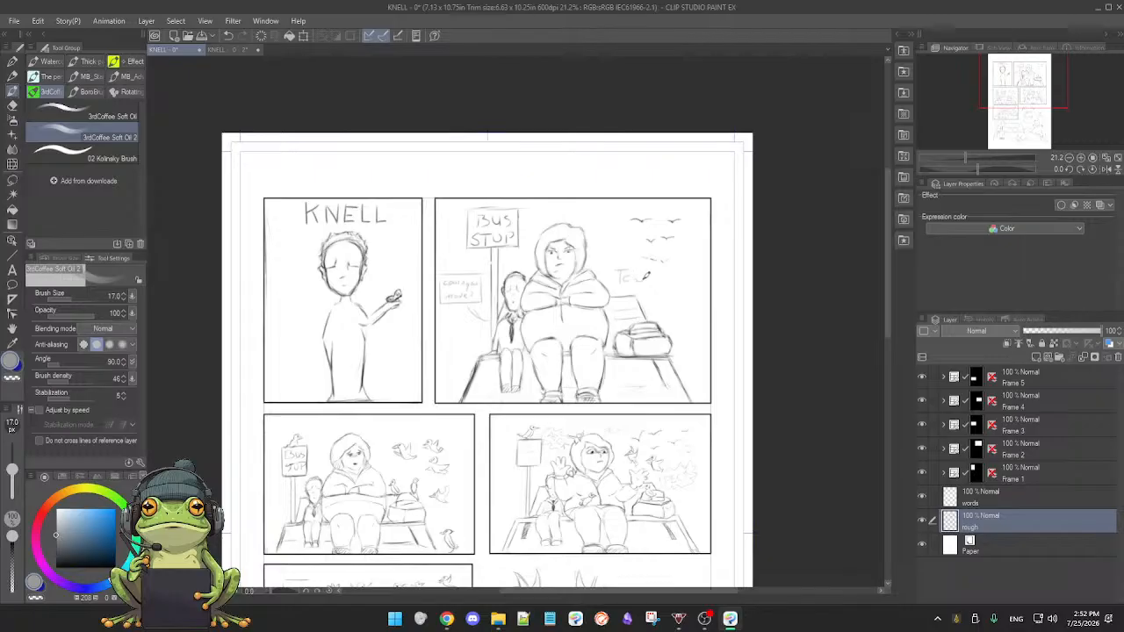
left_click_drag(648, 272, 658, 271)
key("ctrl+z")
mouse_move(627, 305)
left_mouse_down()
mouse_move(604, 320)
mouse_move(625, 373)
mouse_move(625, 334)
mouse_move(650, 333)
left_mouse_up()
key("e")
mouse_move(607, 183)
left_mouse_down()
mouse_move(629, 186)
mouse_move(617, 198)
mouse_move(642, 195)
left_mouse_up()
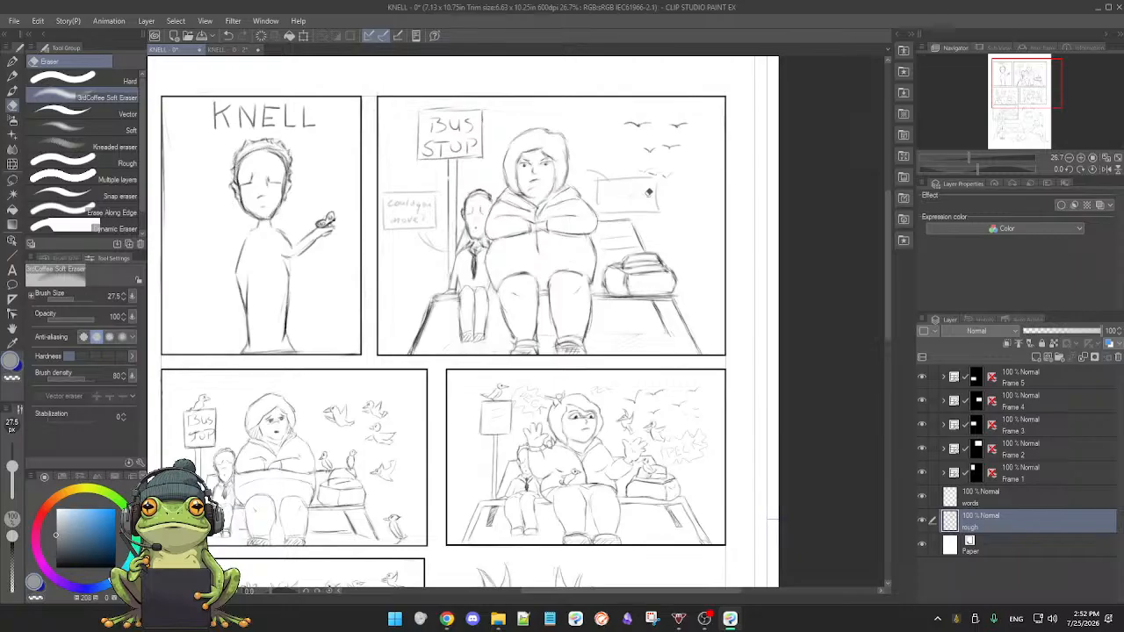
key("b")
key("ctrl+z")
key("ctrl+z")
key("ctrl+z")
key("ctrl+z")
key("ctrl+z")
key("ctrl+z")
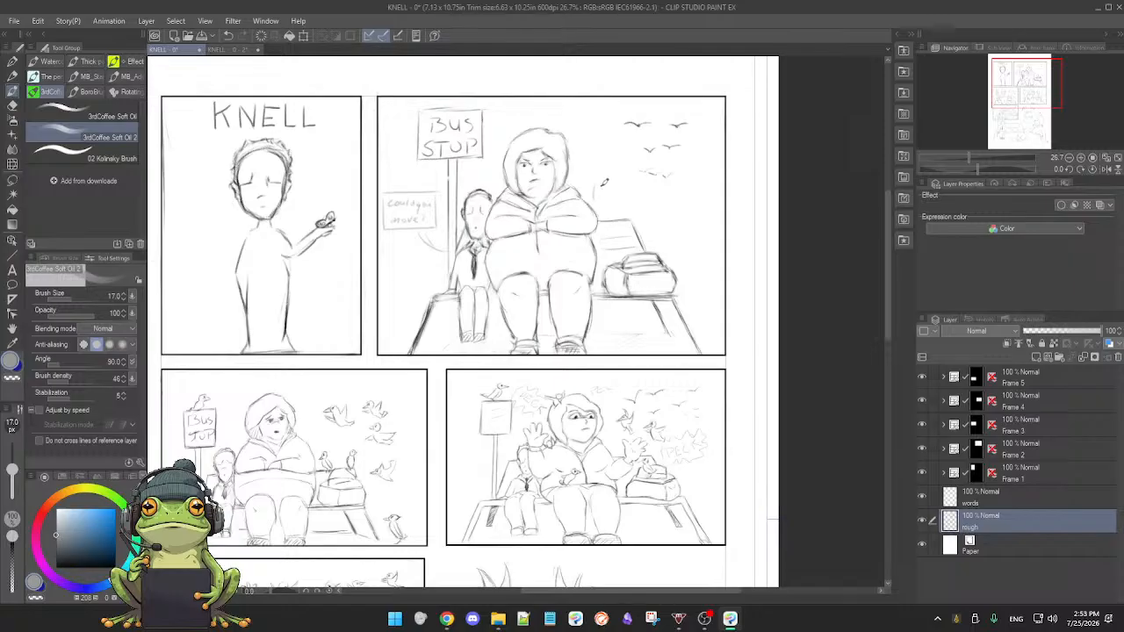
- Try a speech box lettered "Beat it Kid" against the woman's shoulder above the bench, and undo it
mouse_move(594, 185)
left_mouse_down()
mouse_move(598, 196)
mouse_move(631, 195)
left_mouse_up()
left_click_drag(588, 178, 656, 178)
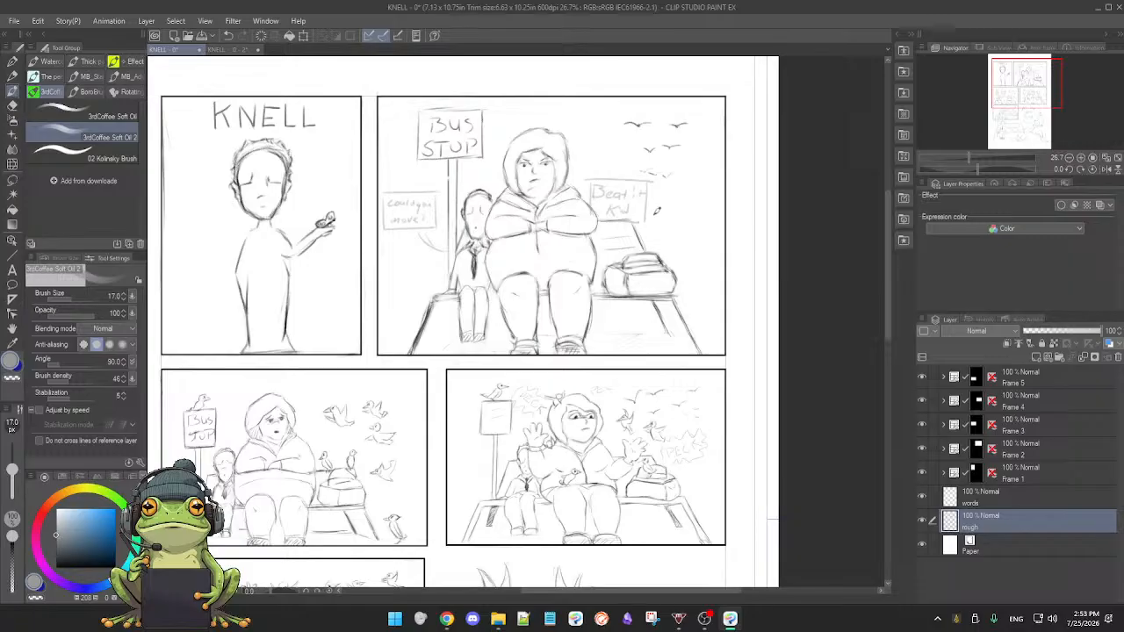
key("ctrl+z")
key("ctrl+z")
key("ctrl+z")
key("ctrl+z")
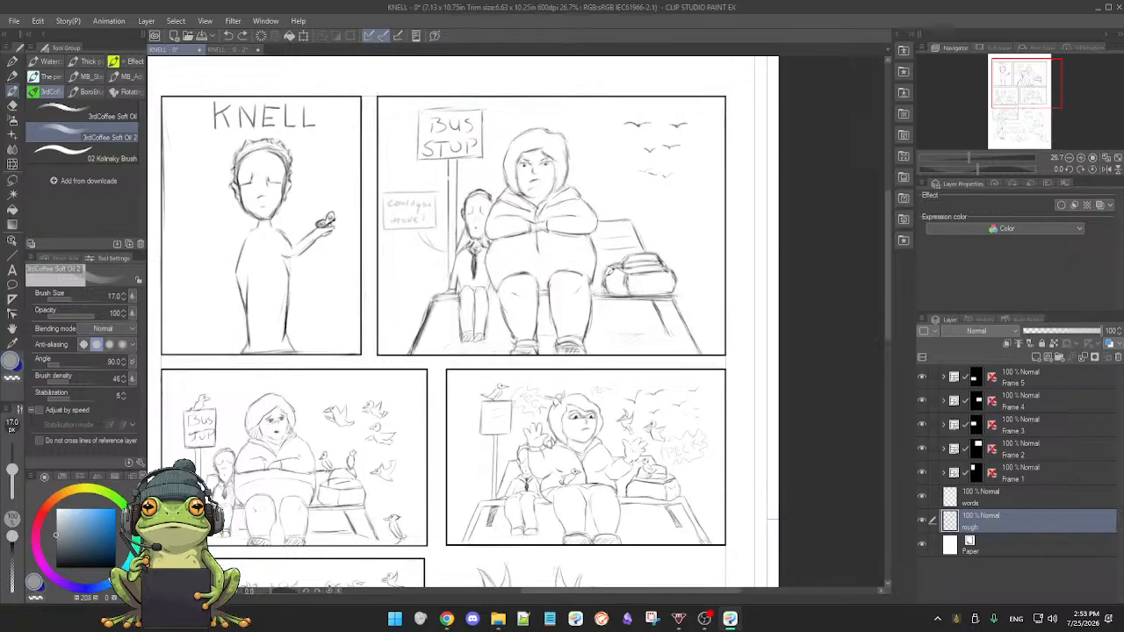
- Touch up the lower edge of the bag on the bench in the second panel and save the page
key("e")
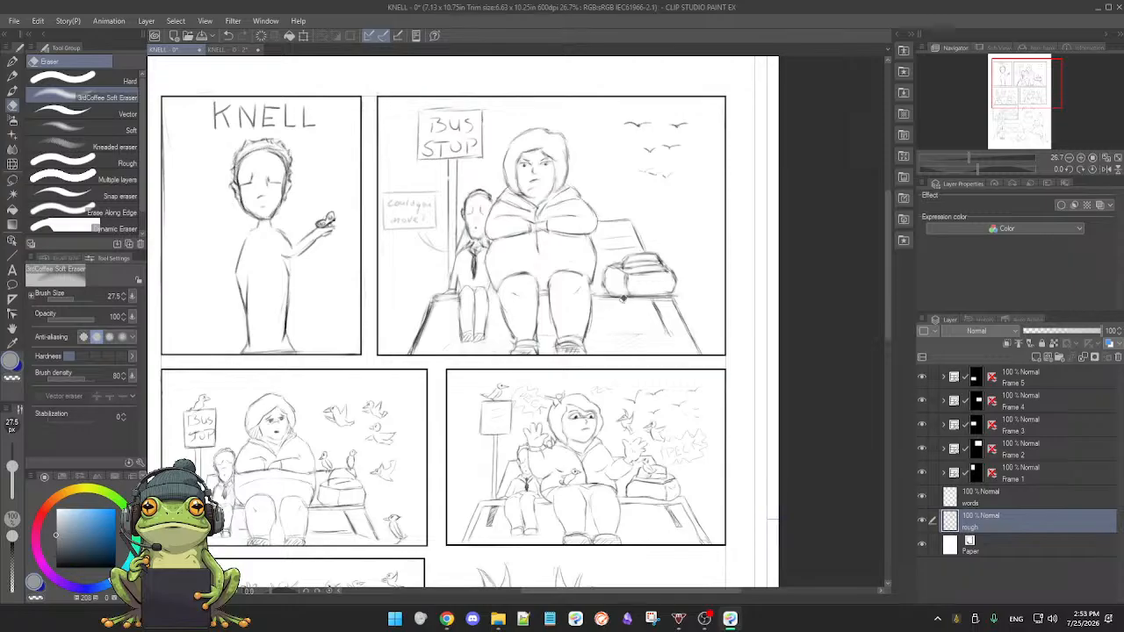
key("b")
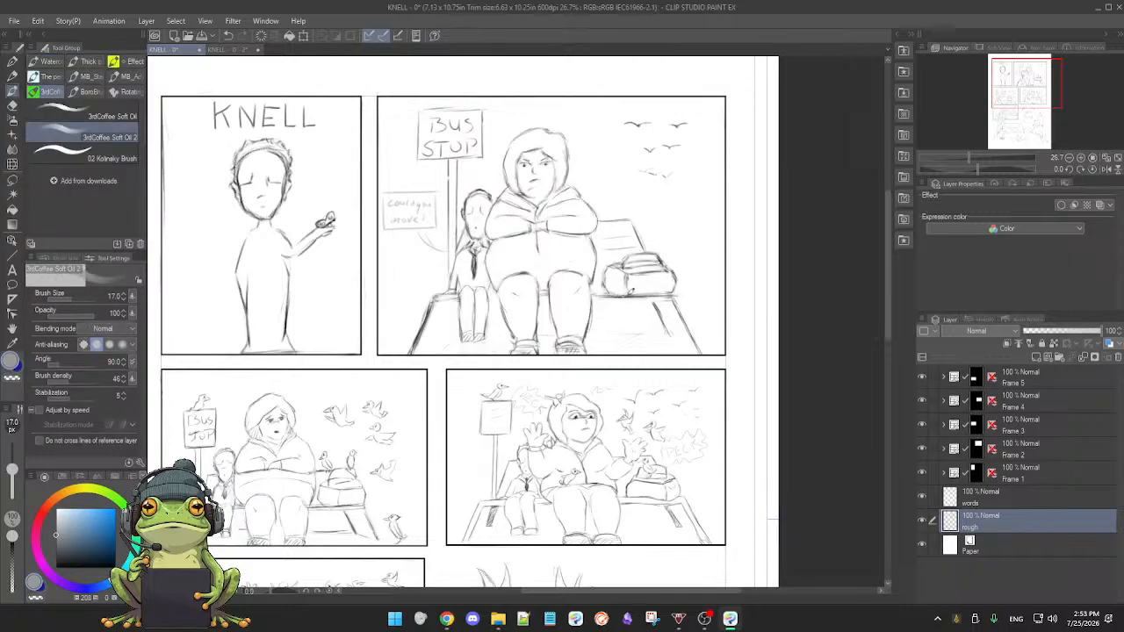
left_click_drag(457, 300, 435, 297)
mouse_move(607, 297)
left_mouse_down()
mouse_move(654, 297)
mouse_move(644, 297)
left_mouse_up()
left_click_drag(616, 328, 579, 330)
left_click_drag(606, 490, 620, 289)
left_click_drag(620, 343, 614, 303)
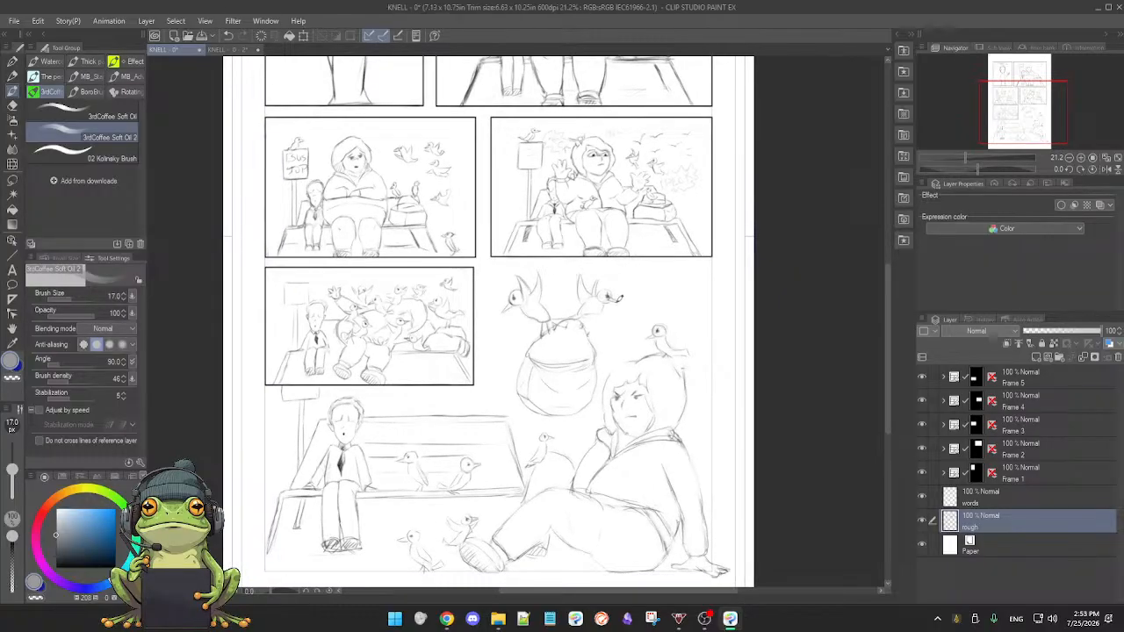
right_click(613, 298)
left_click(688, 290)
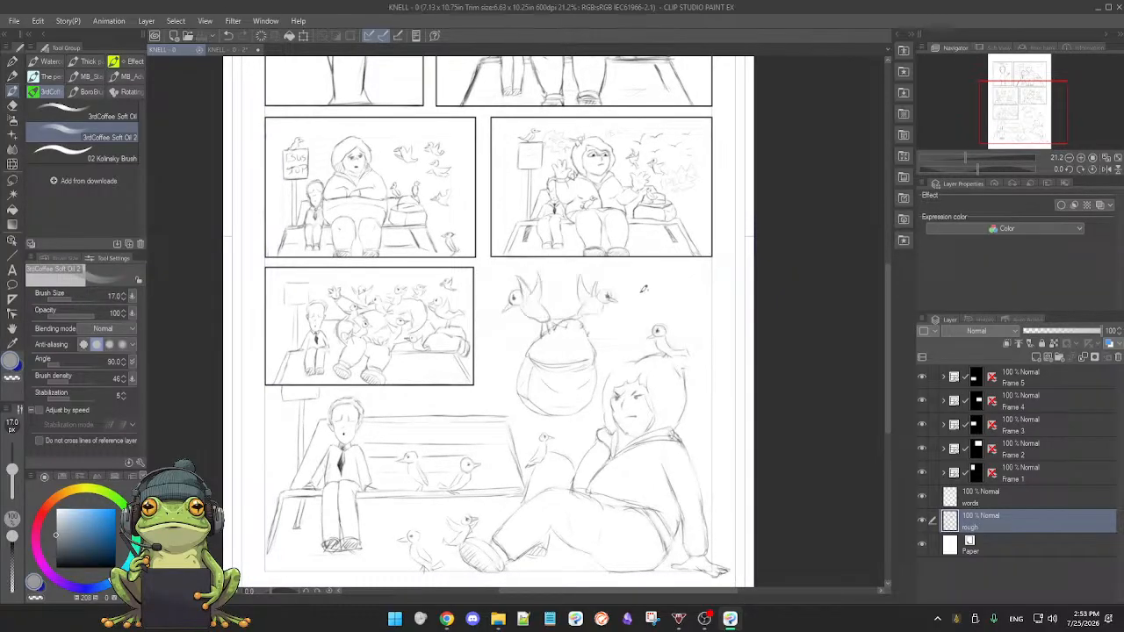
- Switch to the second comic page and examine its two bus scenes, from the bus stop panel to the open bus door
left_click(235, 50)
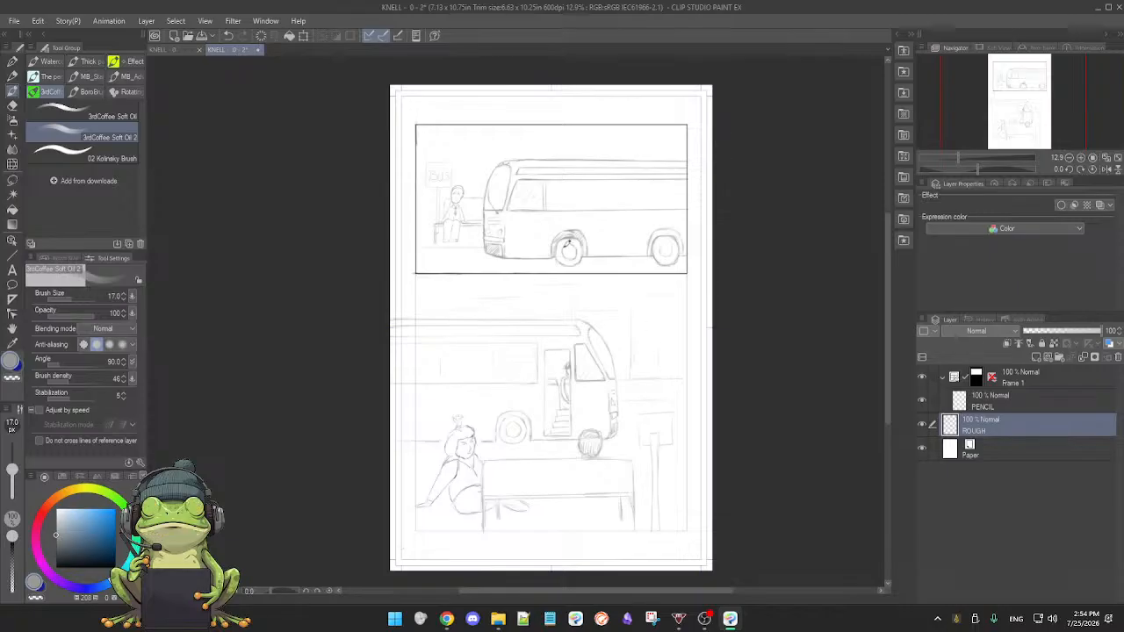
left_click_drag(542, 365, 532, 366)
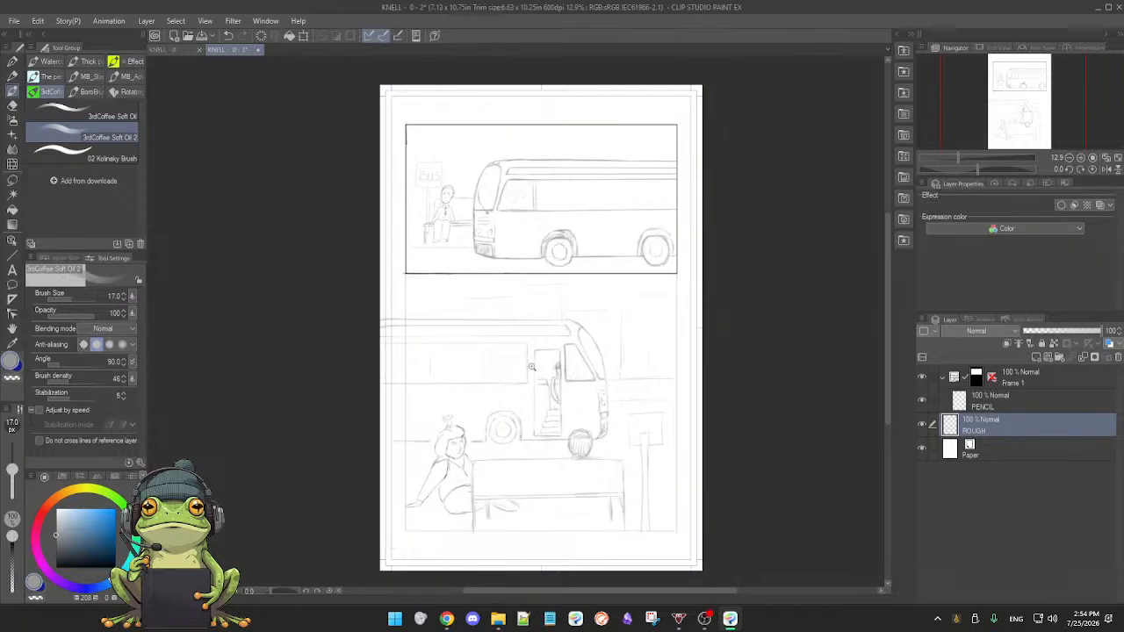
left_click(532, 365)
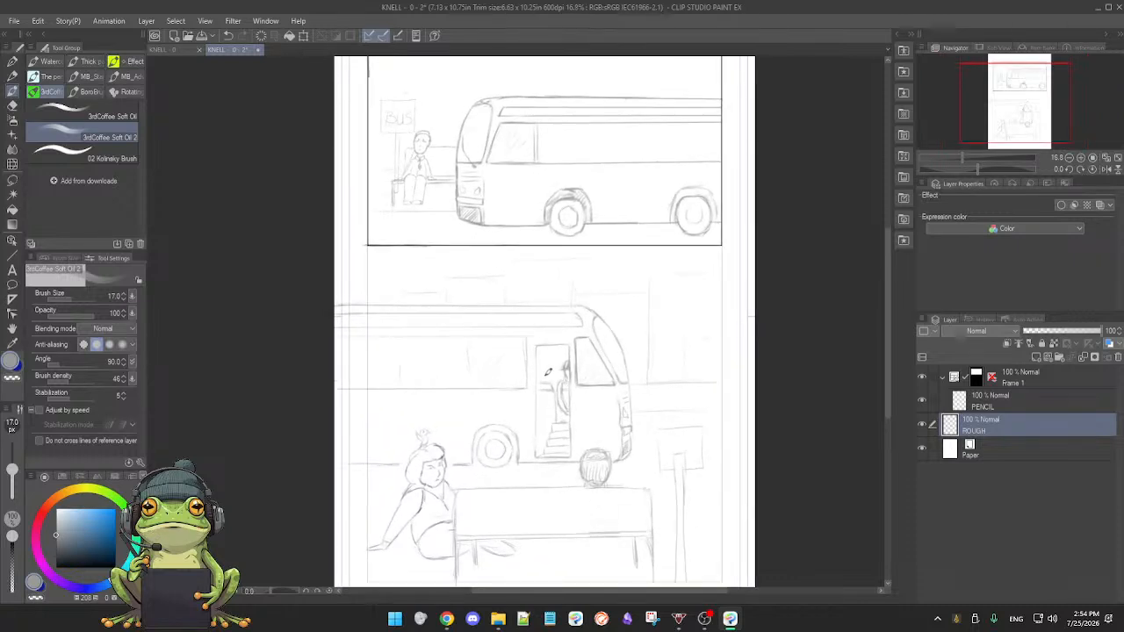
left_click(542, 391)
left_click(555, 383)
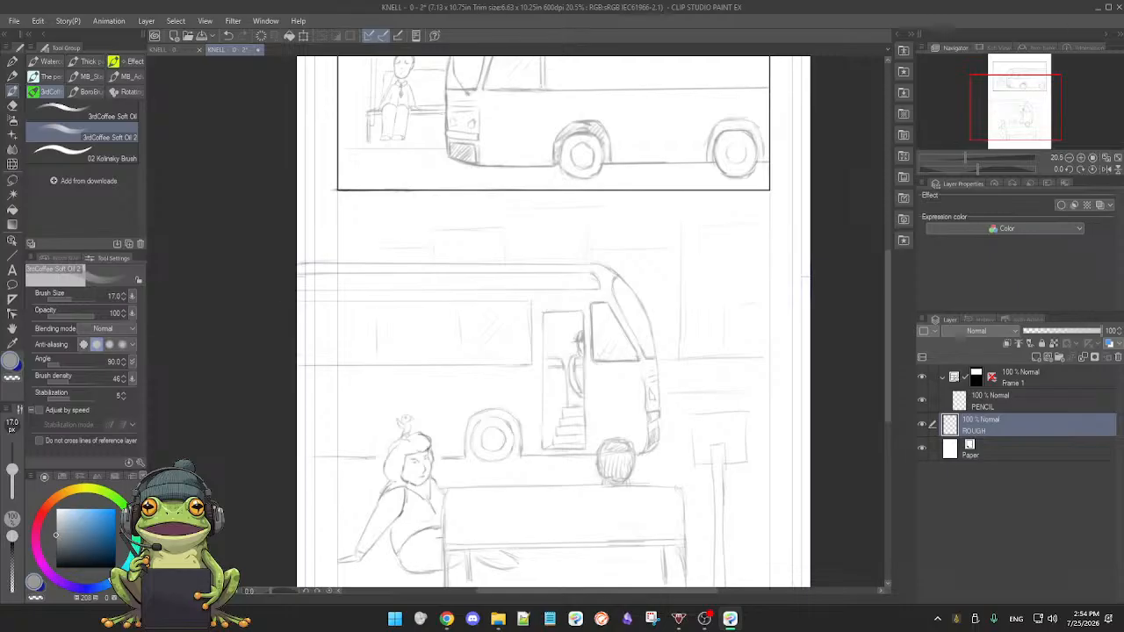
key("alt+Tab")
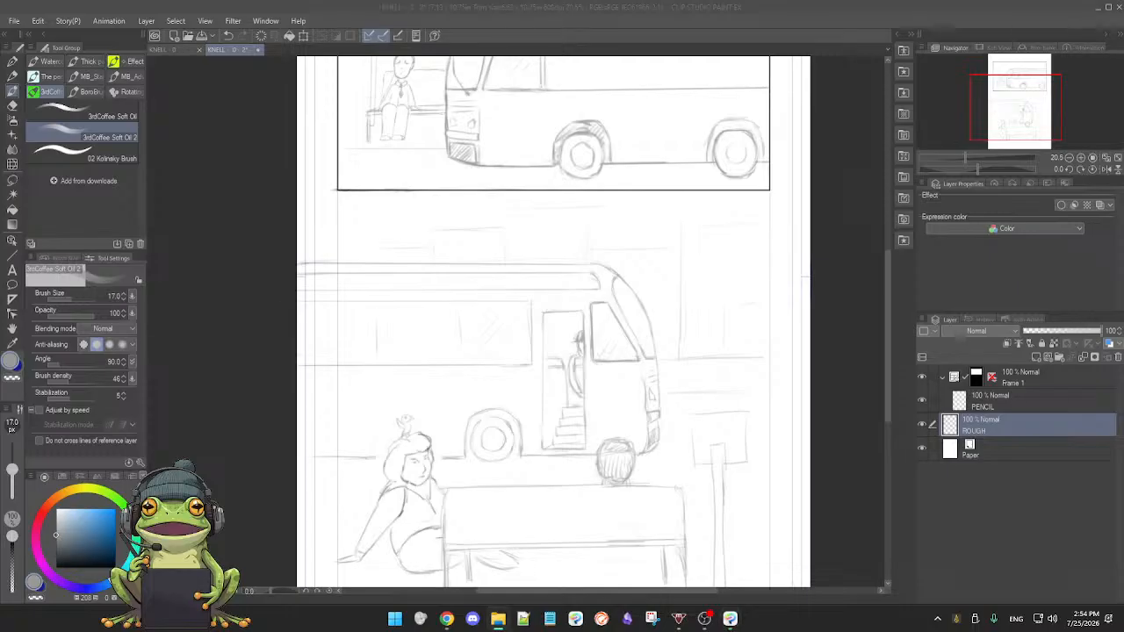
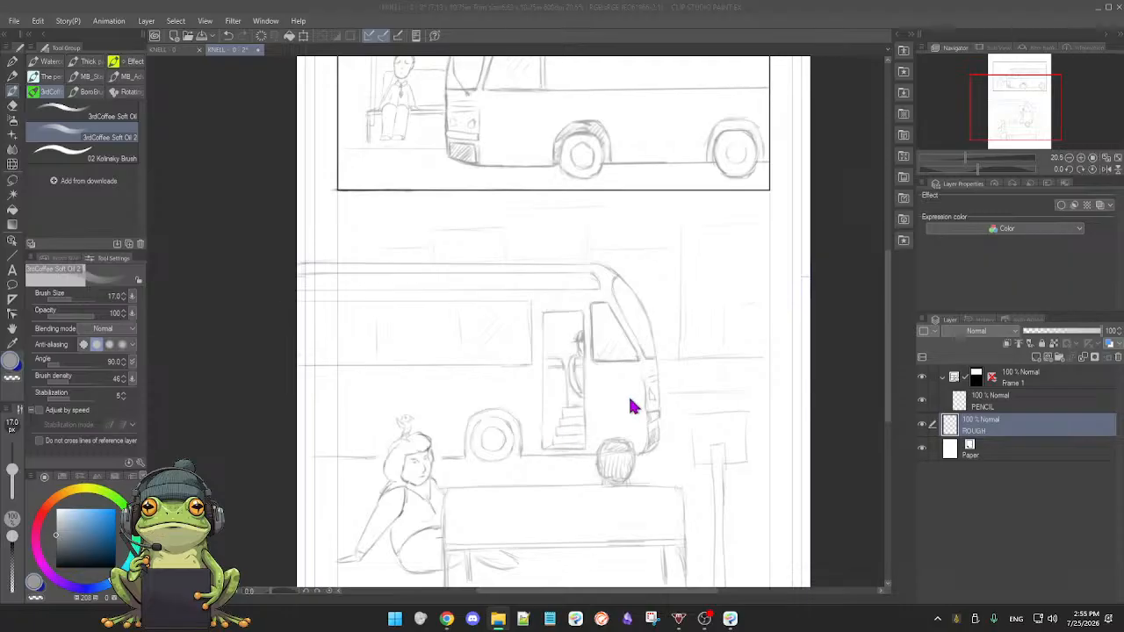
left_click(859, 371)
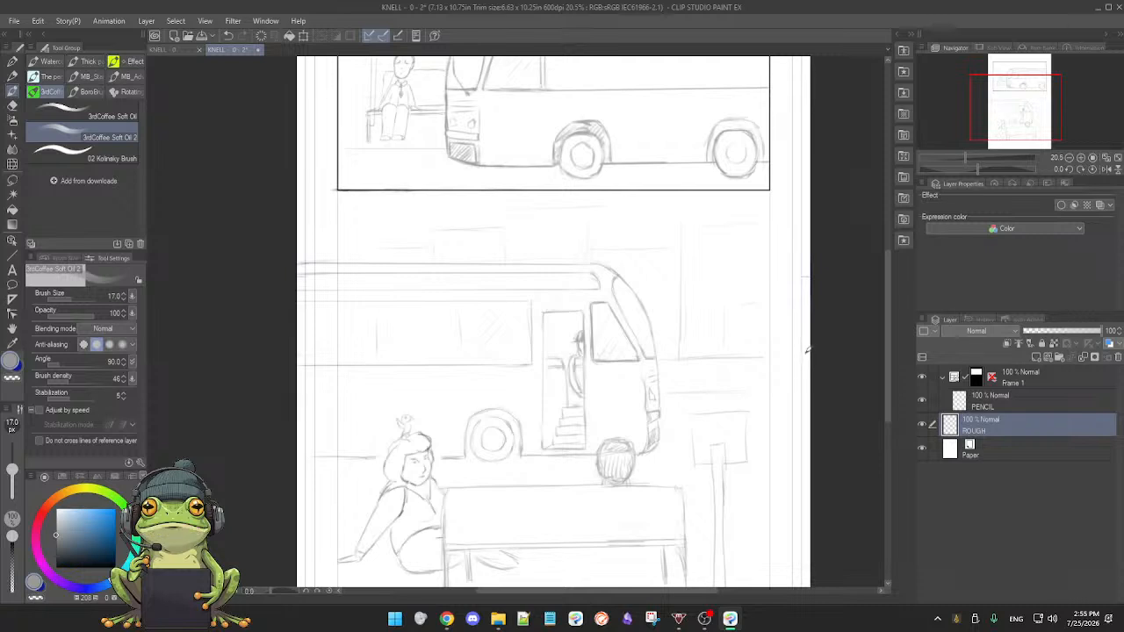
scroll(807, 358, "up", 1)
scroll(807, 359, "down", 4)
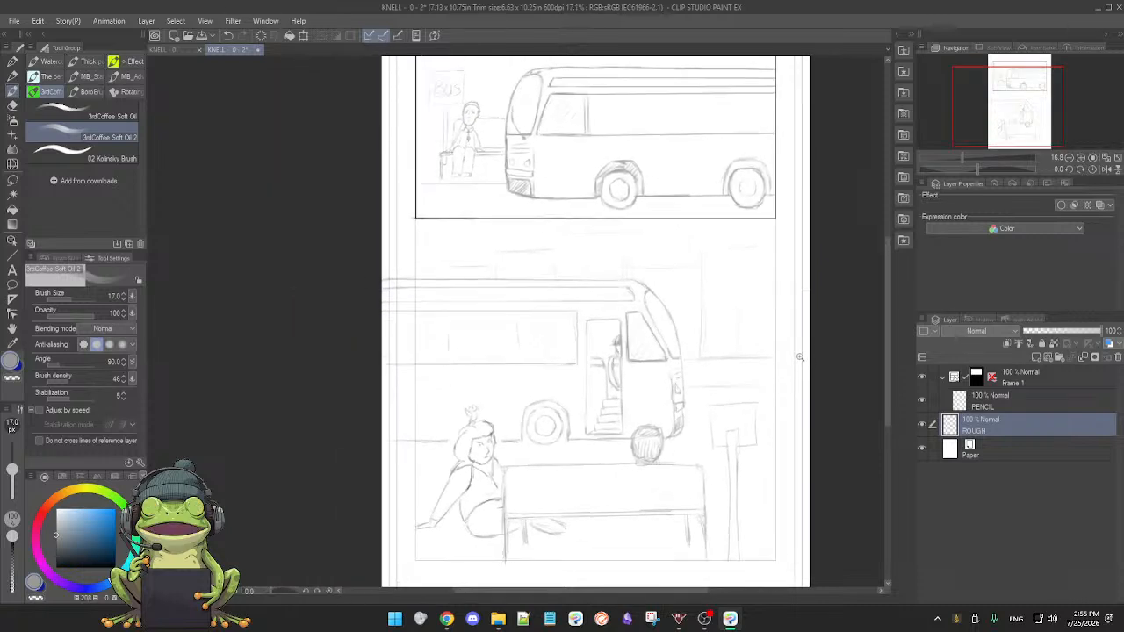
scroll(765, 360, "up", 3)
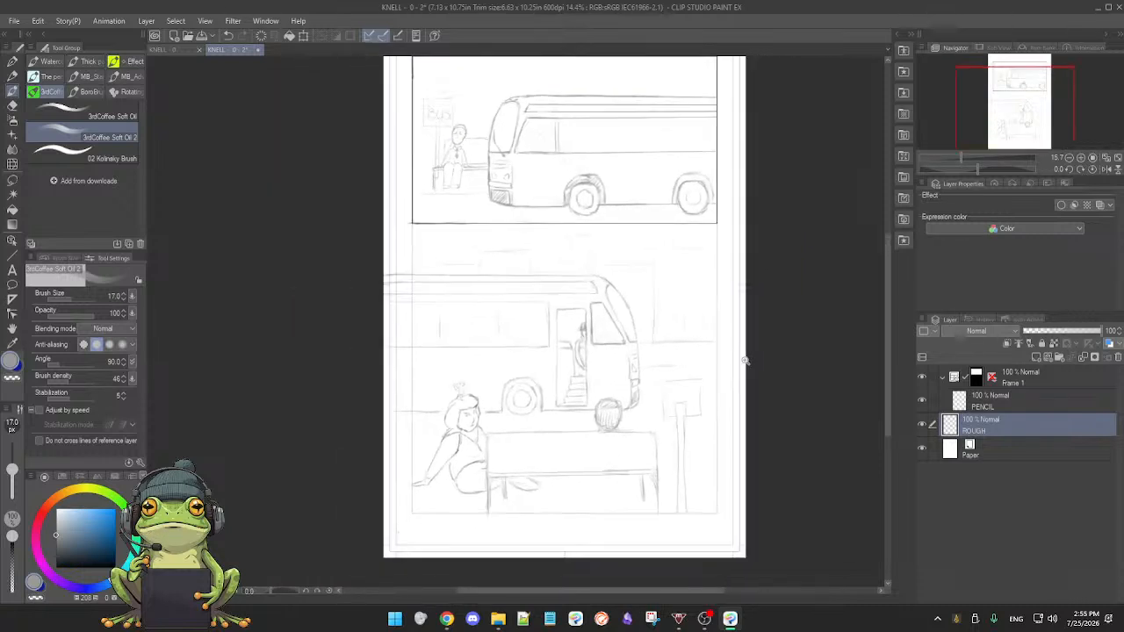
scroll(730, 364, "up", 2)
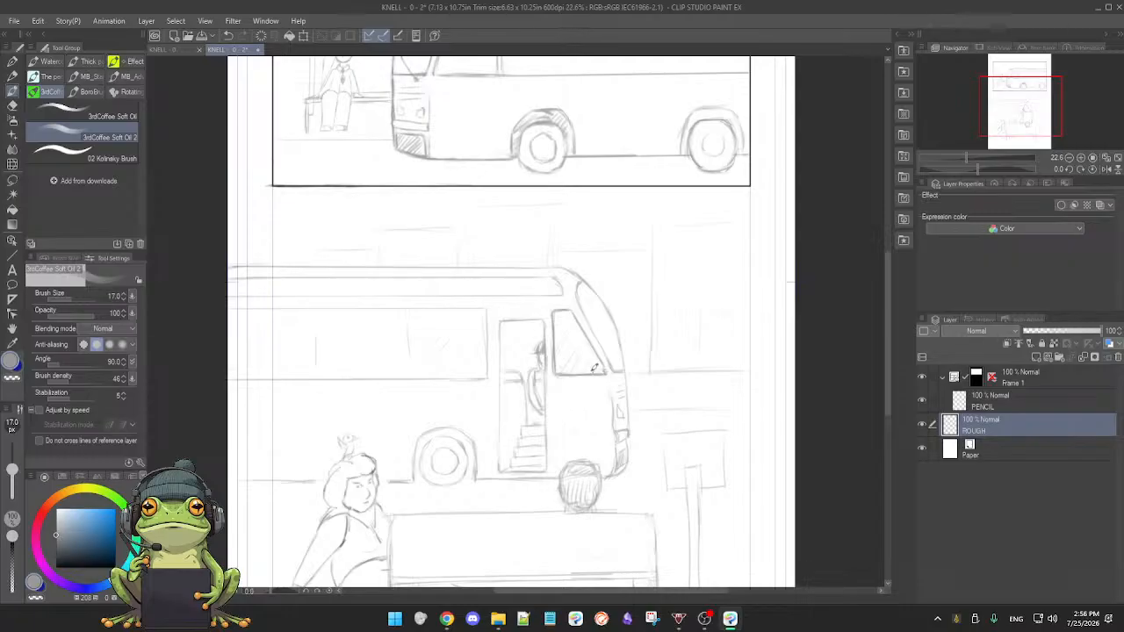
- Erase and redraw the front side window's corner and the windshield edge of the bus in the lower scene
key("e")
key("ctrl+s")
left_click_drag(609, 349, 617, 375)
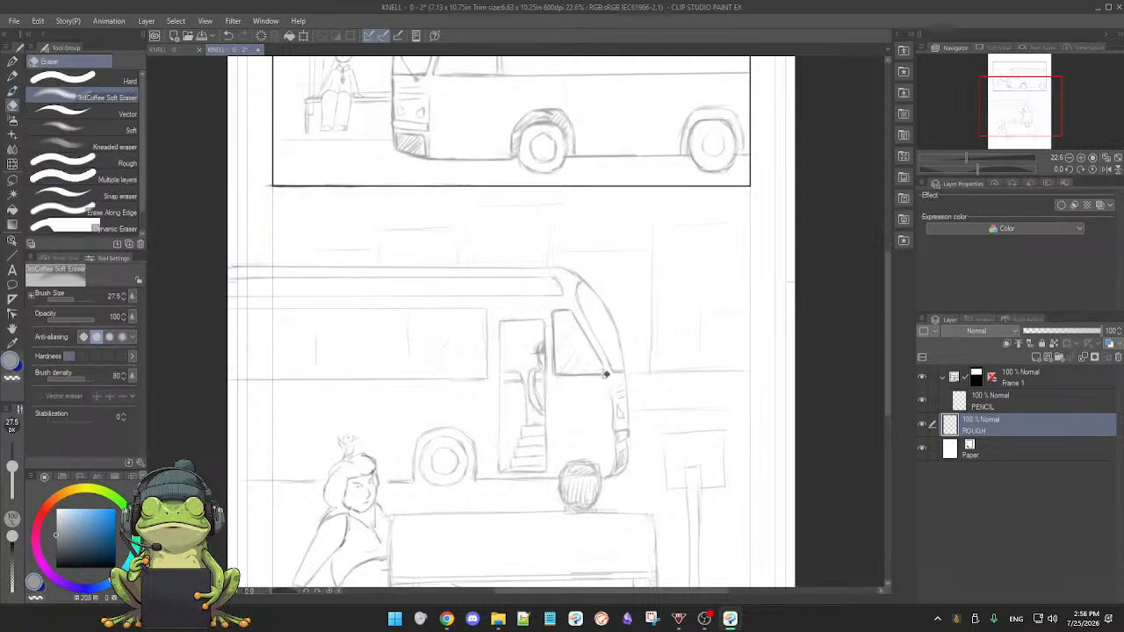
key("b")
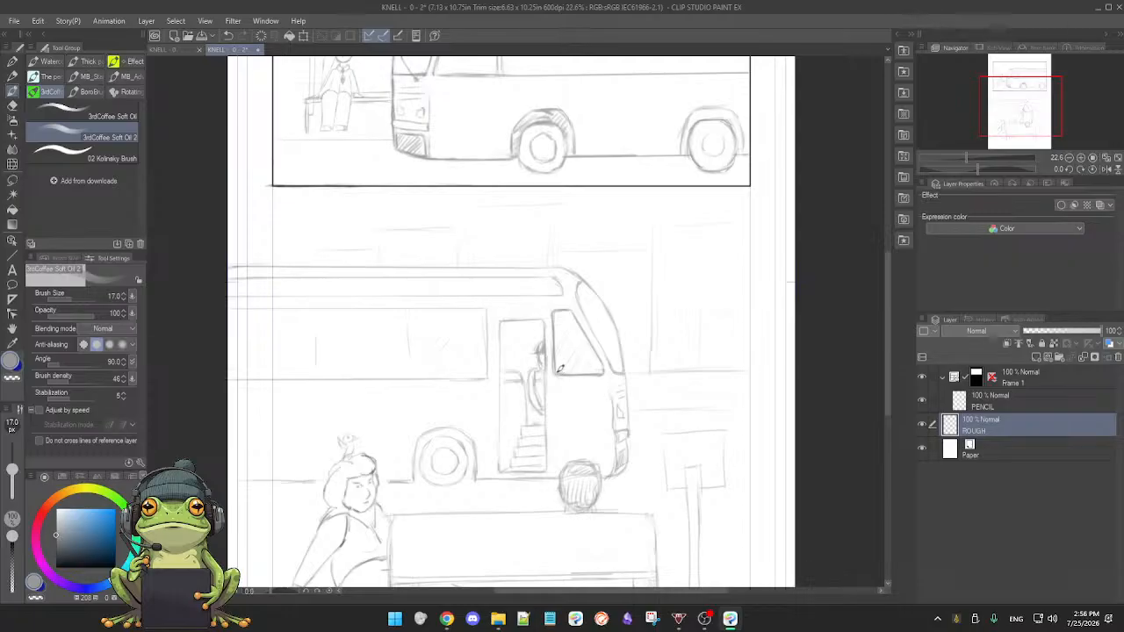
- Clean up the lower edge of the passenger window and the front roof corner of the lower bus
key("e")
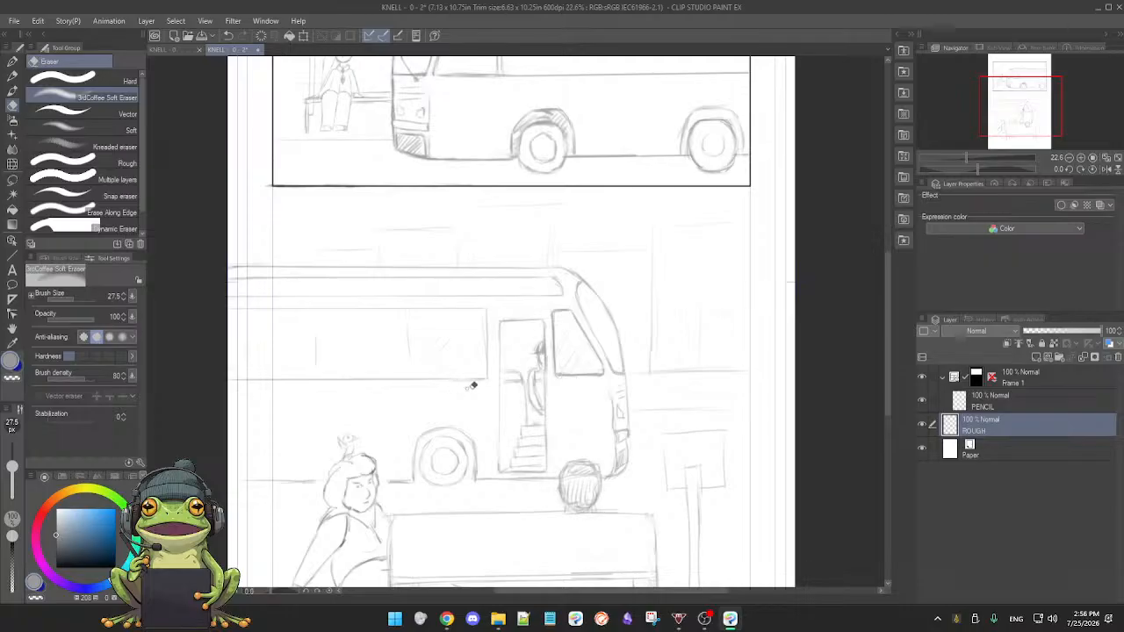
key("b")
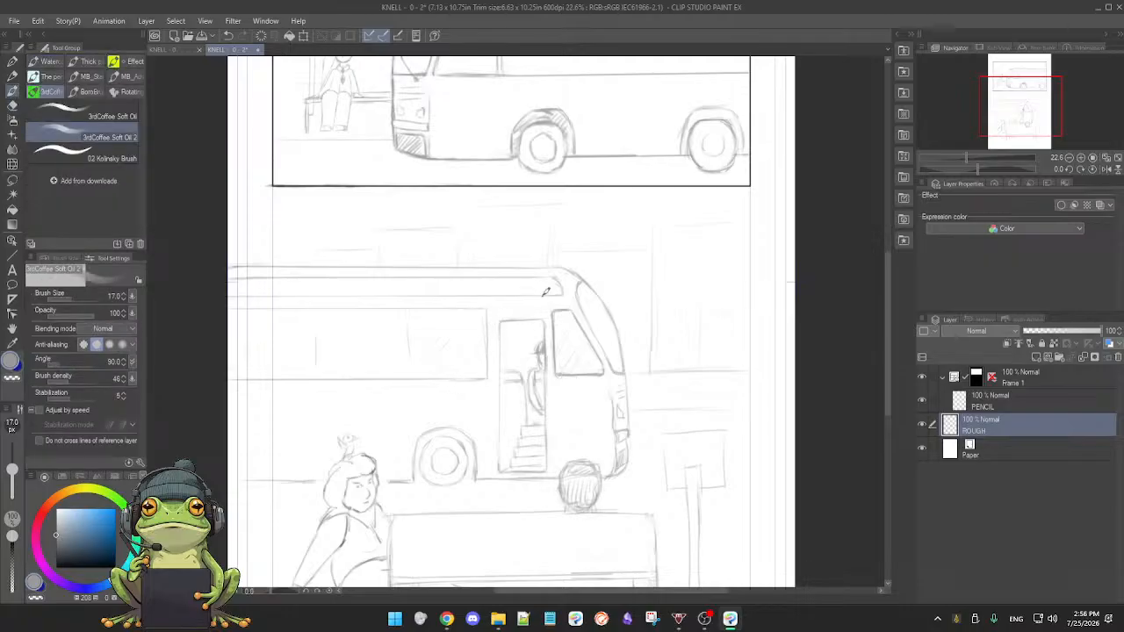
key("e")
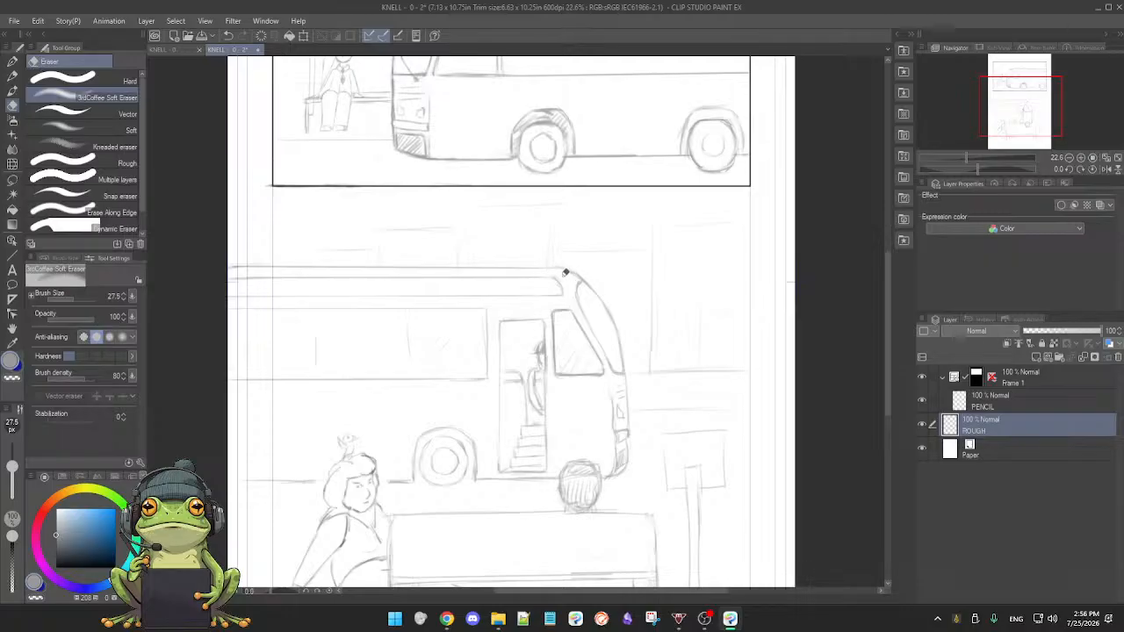
key("b")
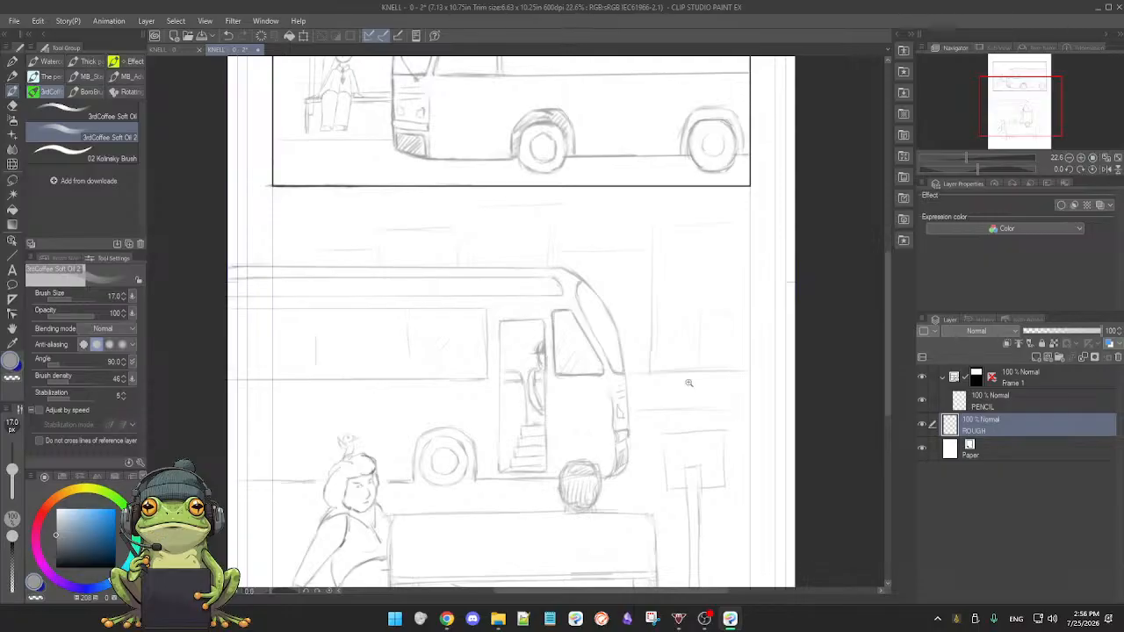
- Refine both wheels and wheel arches of the bus in the upper panel, erasing rough lines and redrawing the tyre outlines
scroll(685, 387, "down", 5)
scroll(688, 384, "up", 5)
scroll(687, 384, "up", 4)
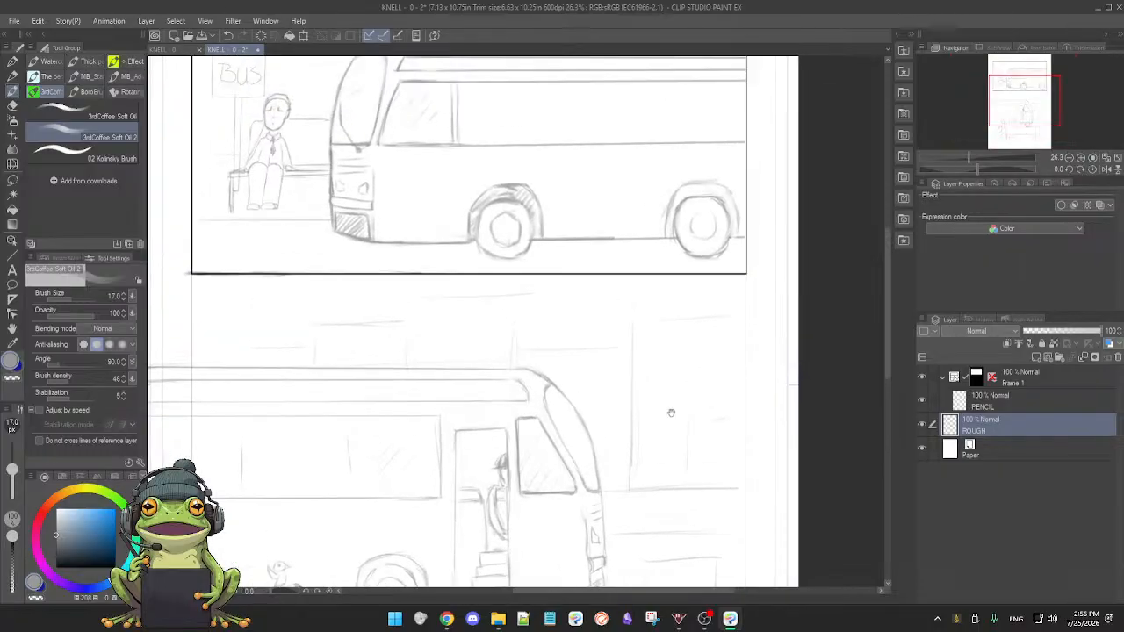
key("e")
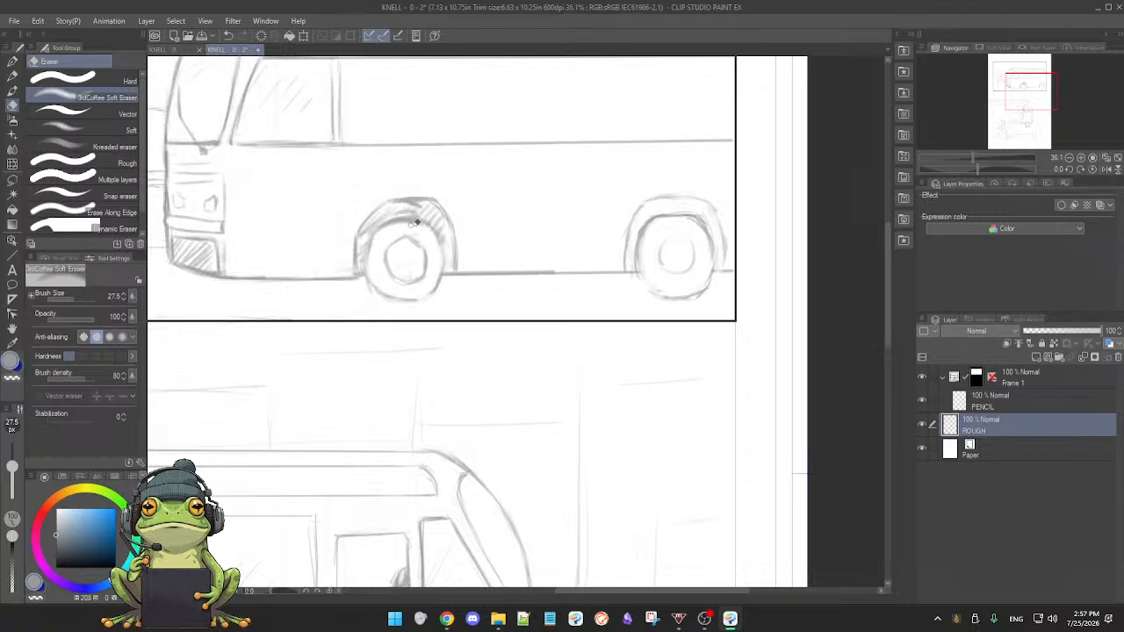
key("b")
key("e")
key("b")
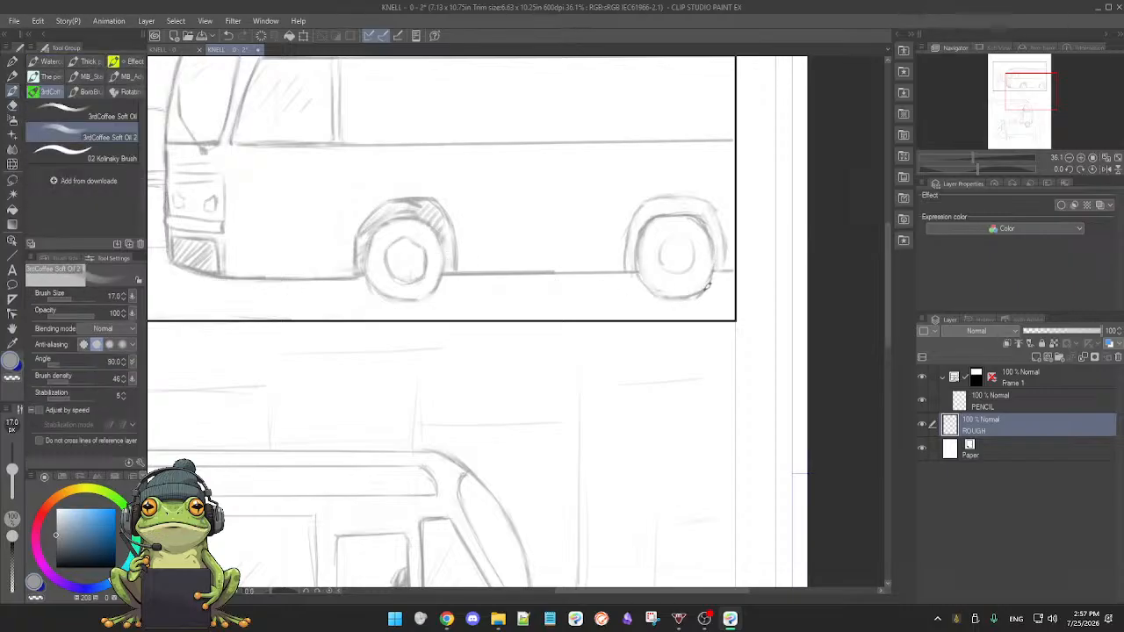
key("e")
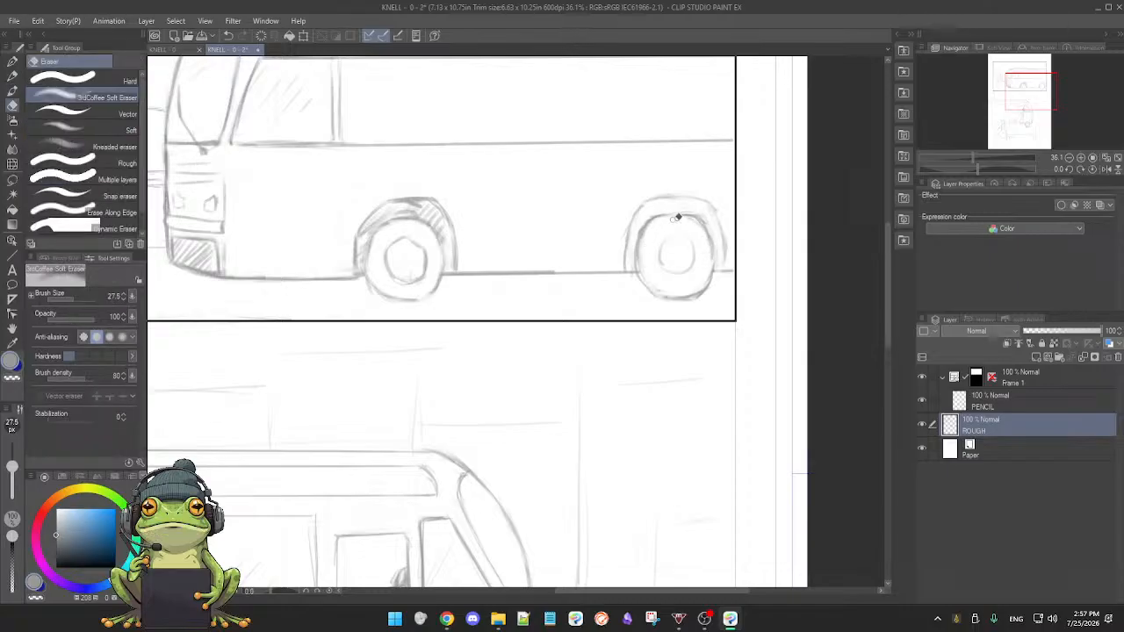
key("b")
- Check the second page as a whole and save it
scroll(610, 303, "down", 3)
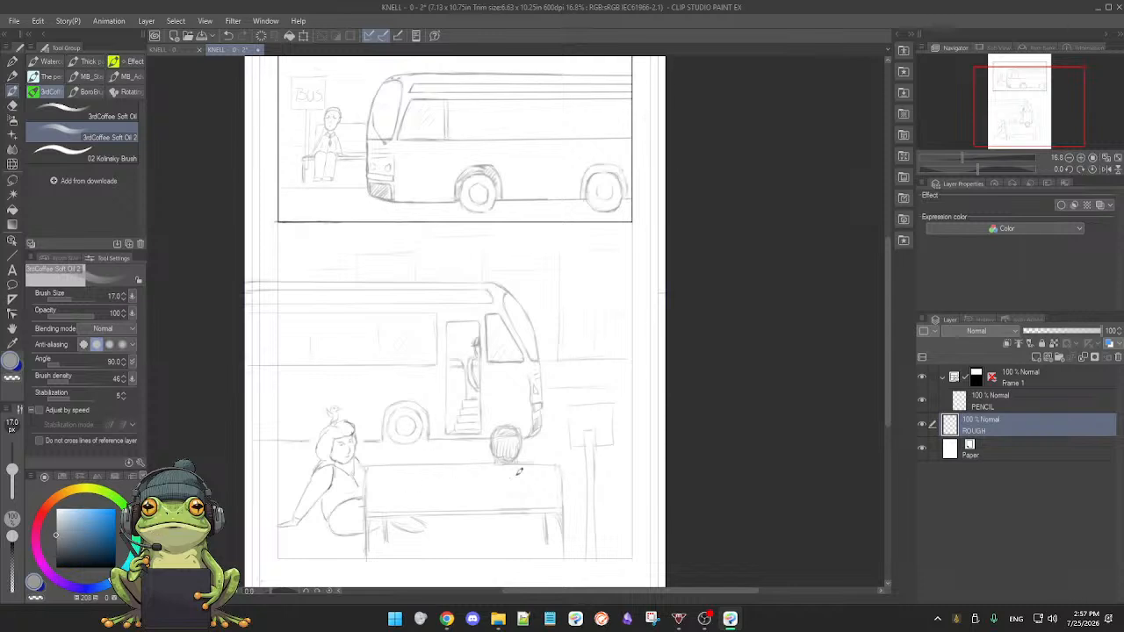
scroll(546, 455, "down", 1)
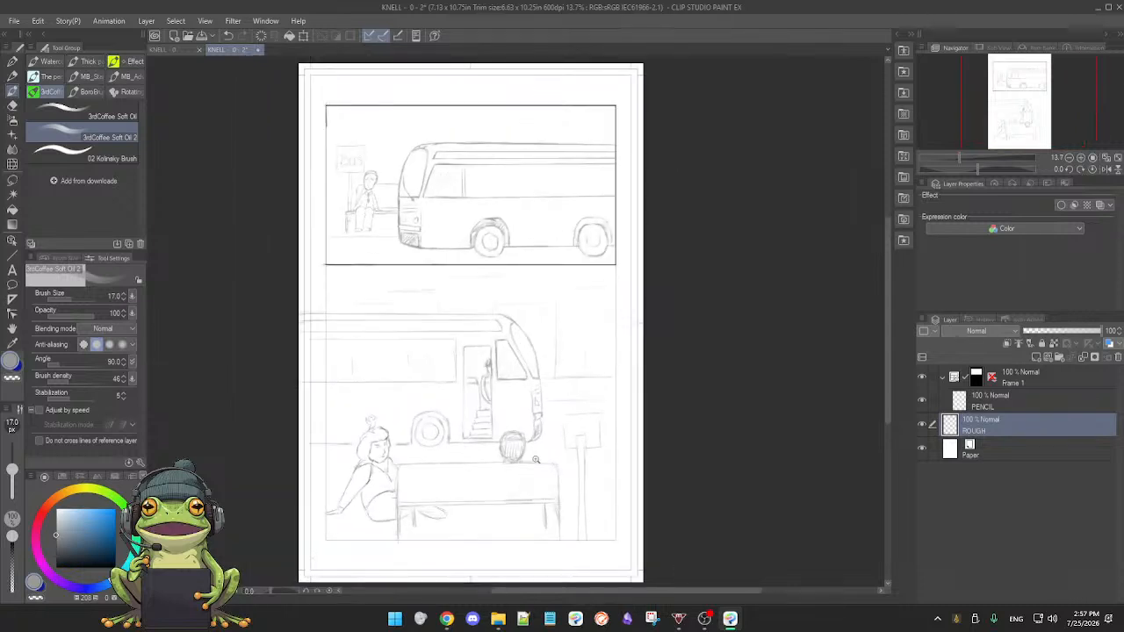
scroll(535, 458, "down", 1)
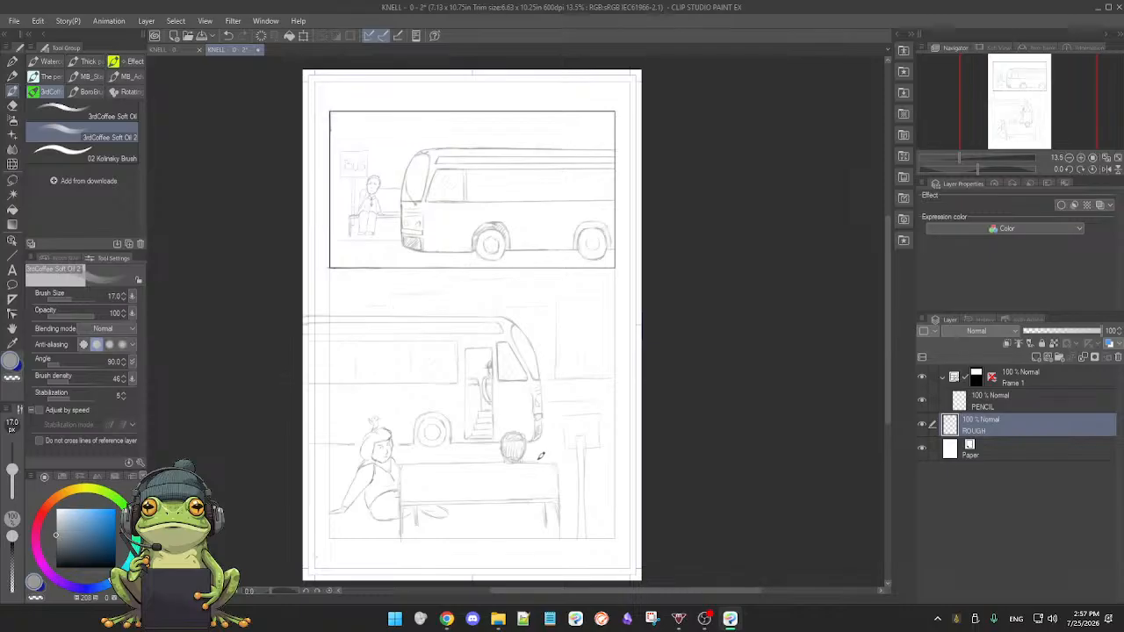
right_click(537, 459)
left_click(606, 446)
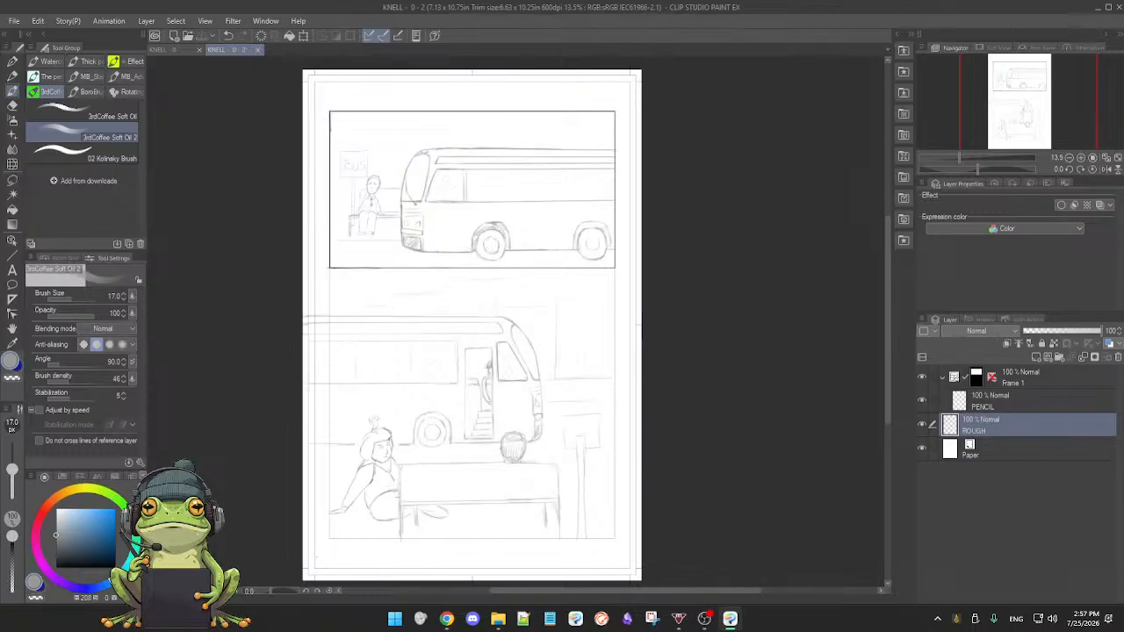
- Compare the page with the ROUGH layer hidden and shown, leave the layer visible and save the page again
key("alt+Tab")
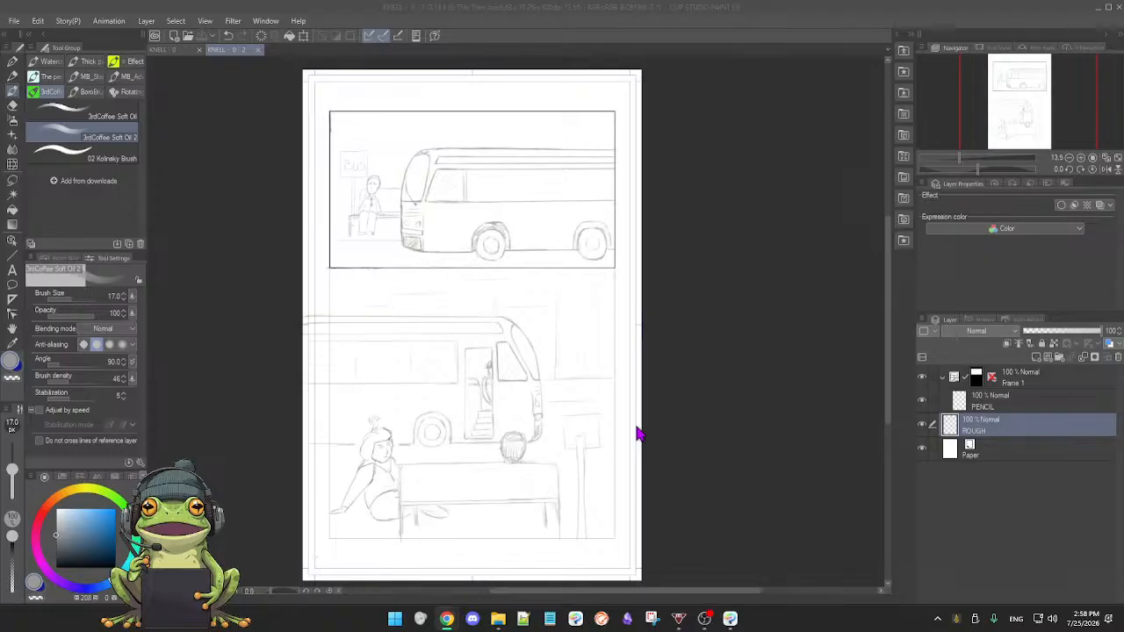
left_click(774, 442)
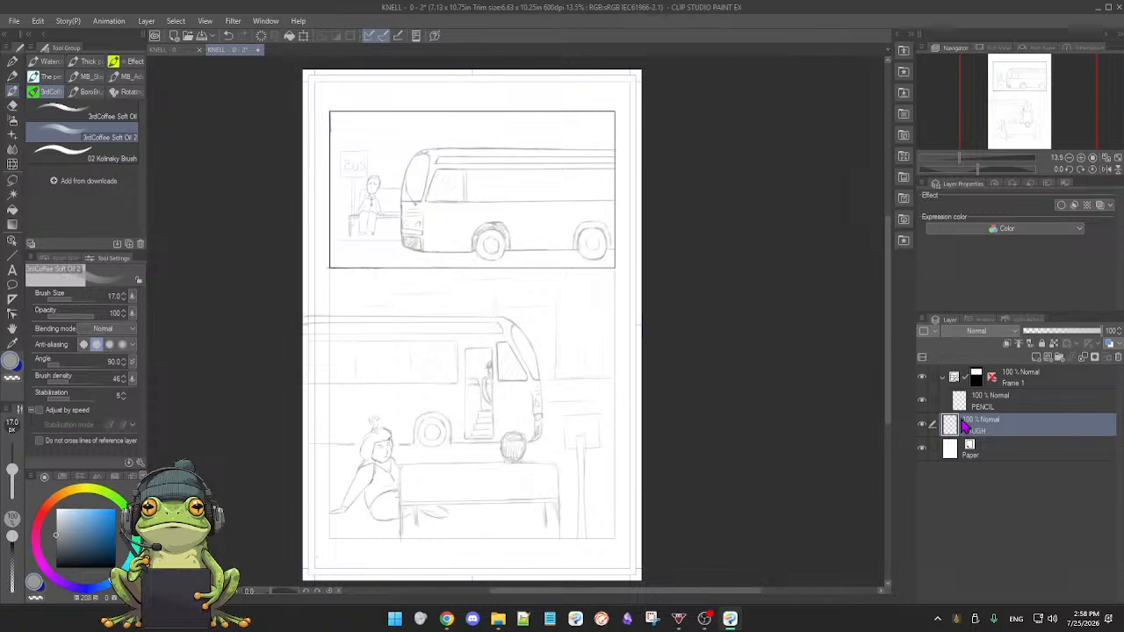
left_click(923, 426)
left_click(923, 426)
left_click(922, 426)
left_click(923, 425)
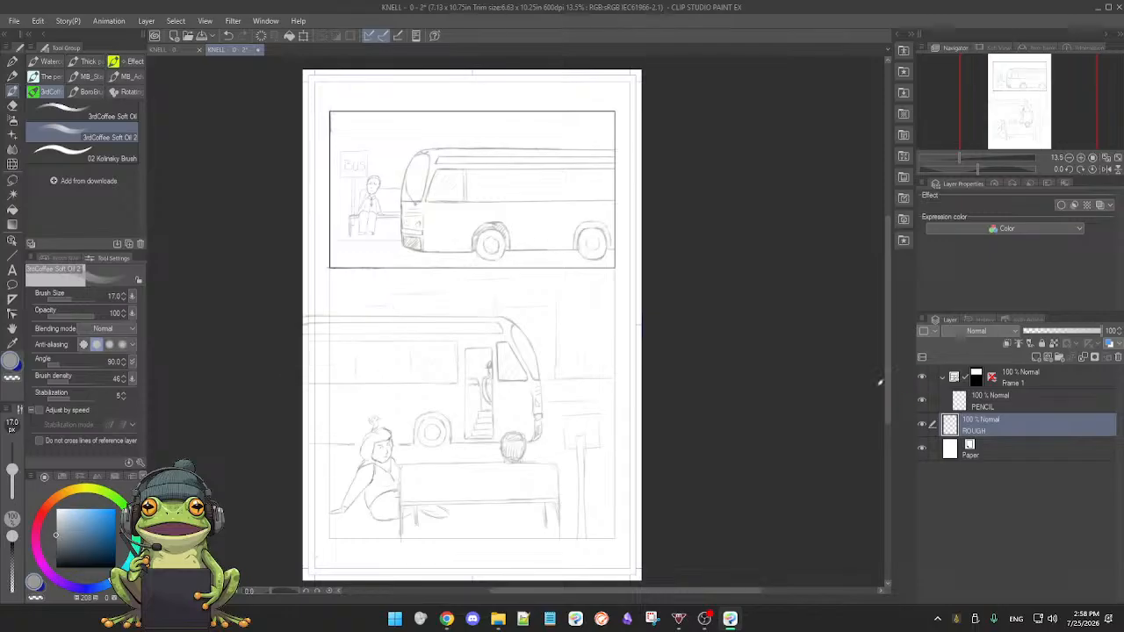
right_click(358, 319)
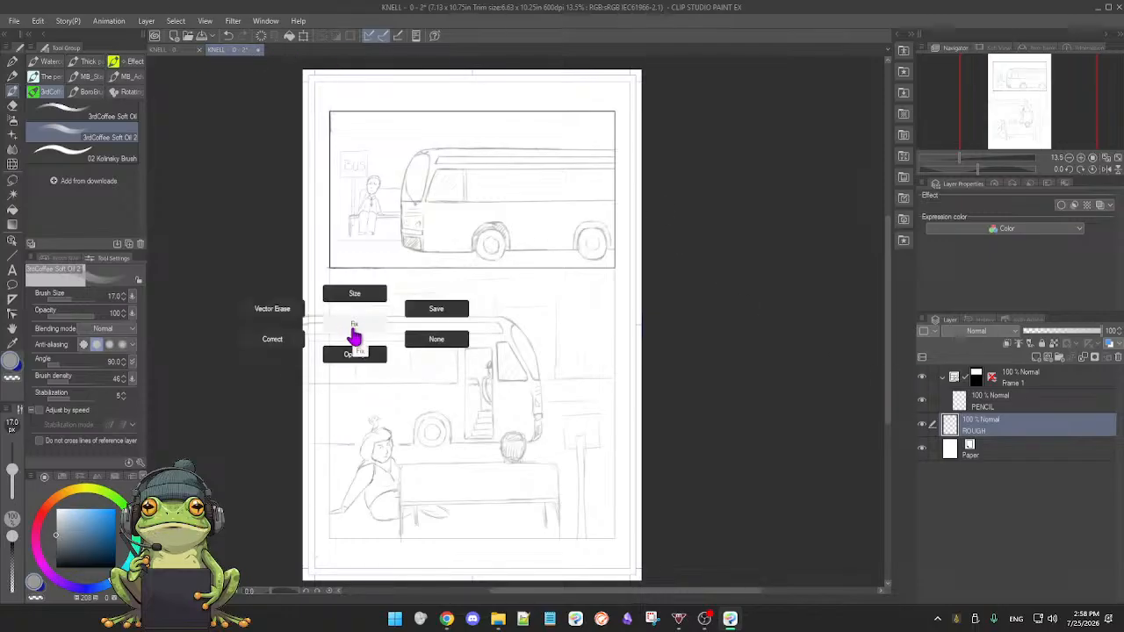
left_click(436, 311)
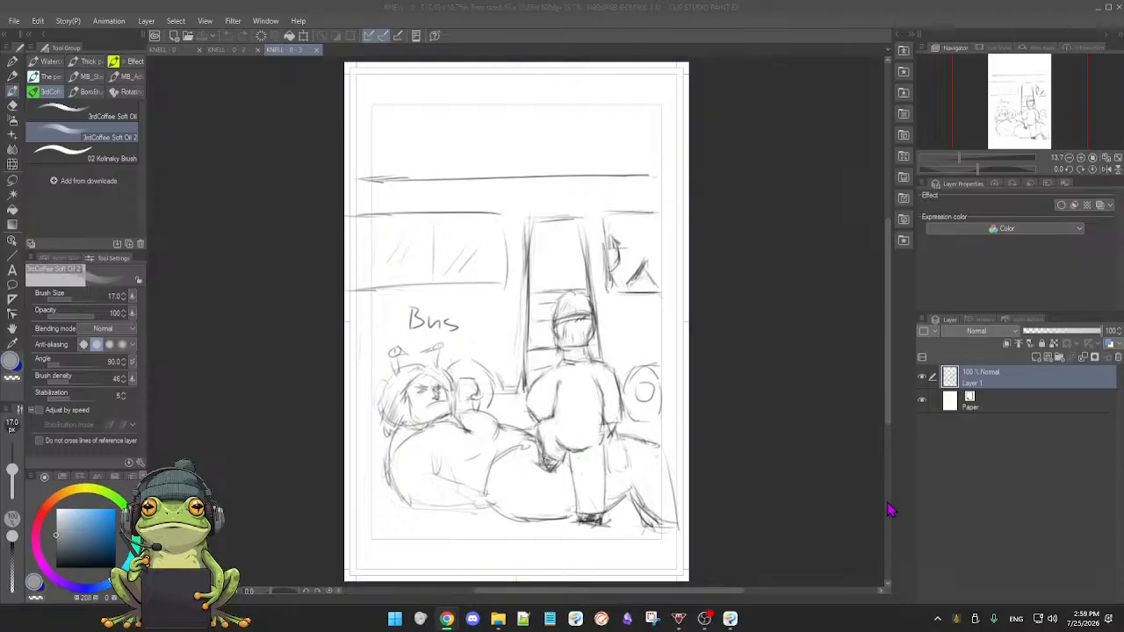
- Erase the dark shading from the standing figure's head on the third page with the soft eraser at size 140.7 and refine the head
left_click(743, 406)
scroll(721, 407, "up", 3)
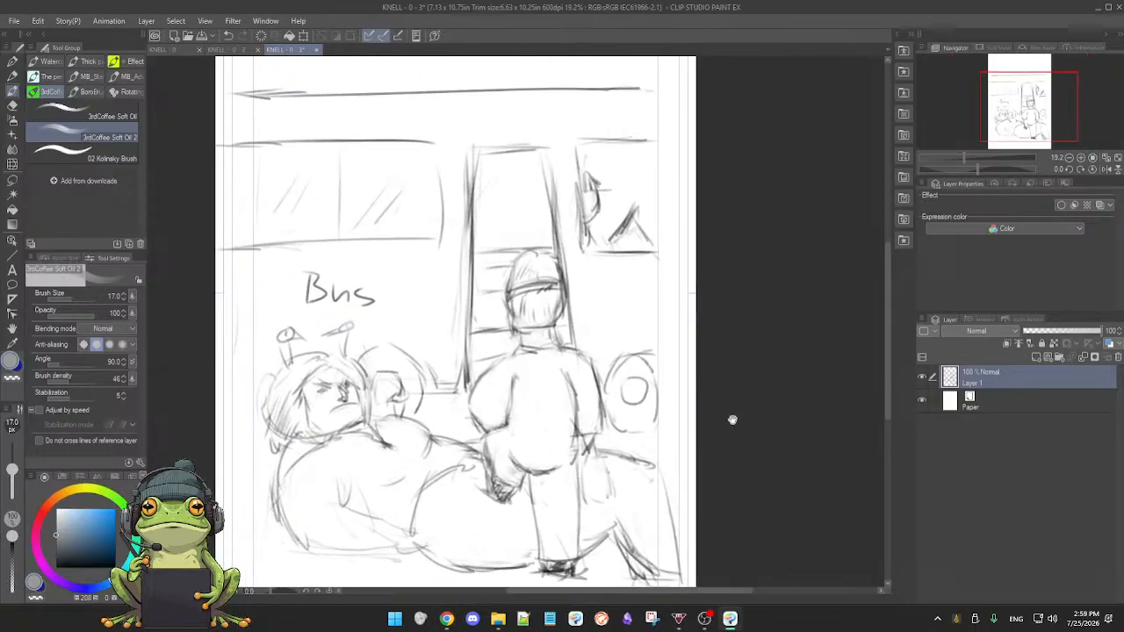
key("e")
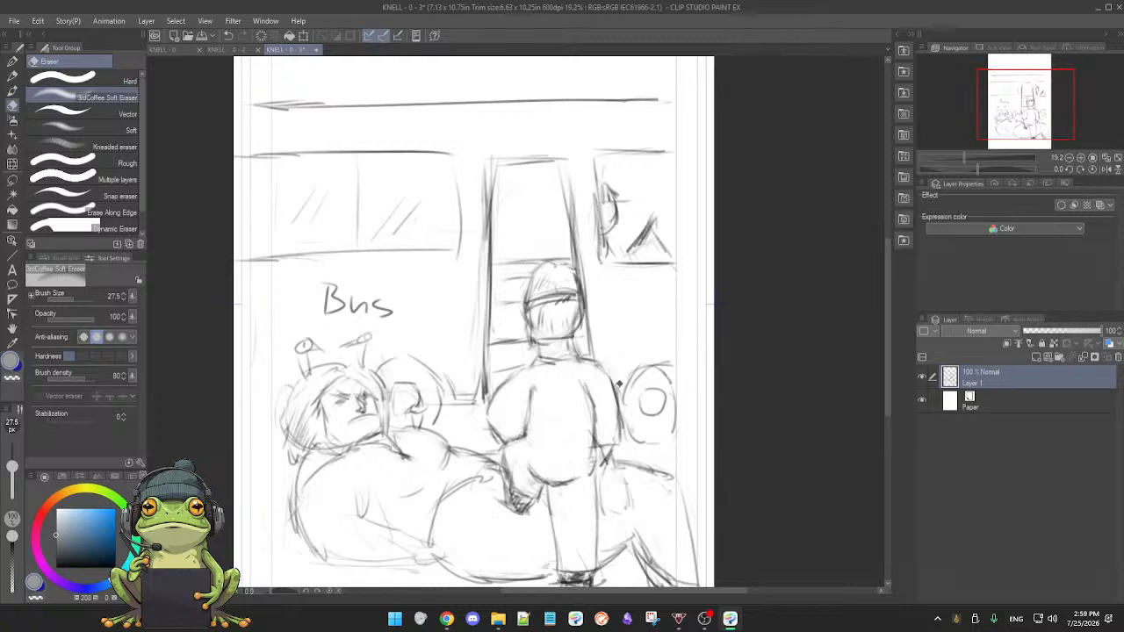
key("b")
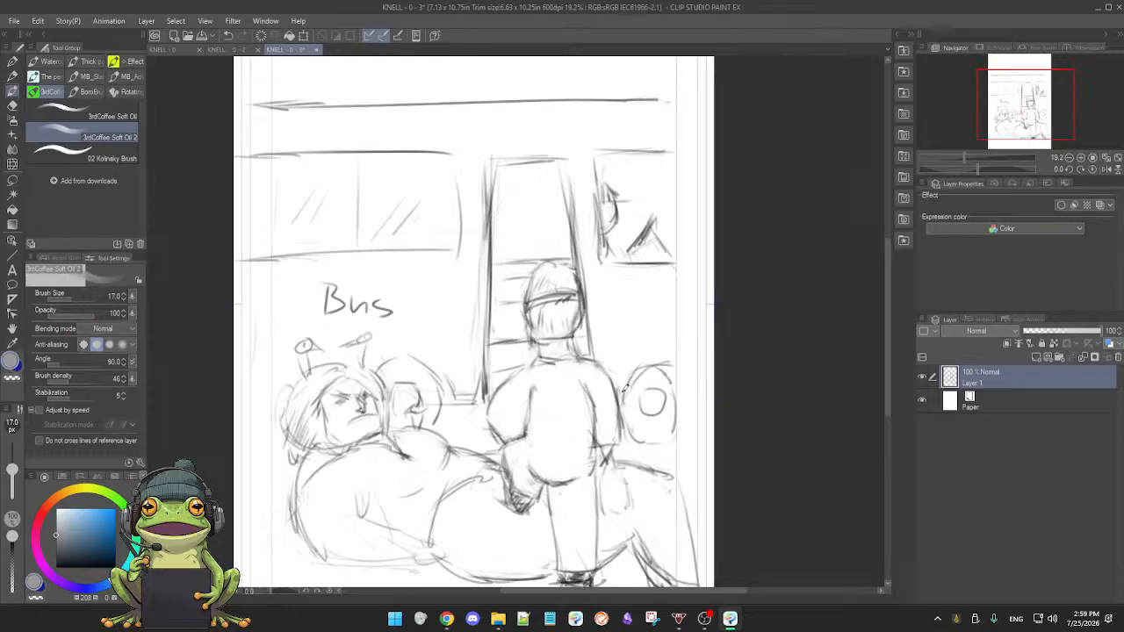
key("e")
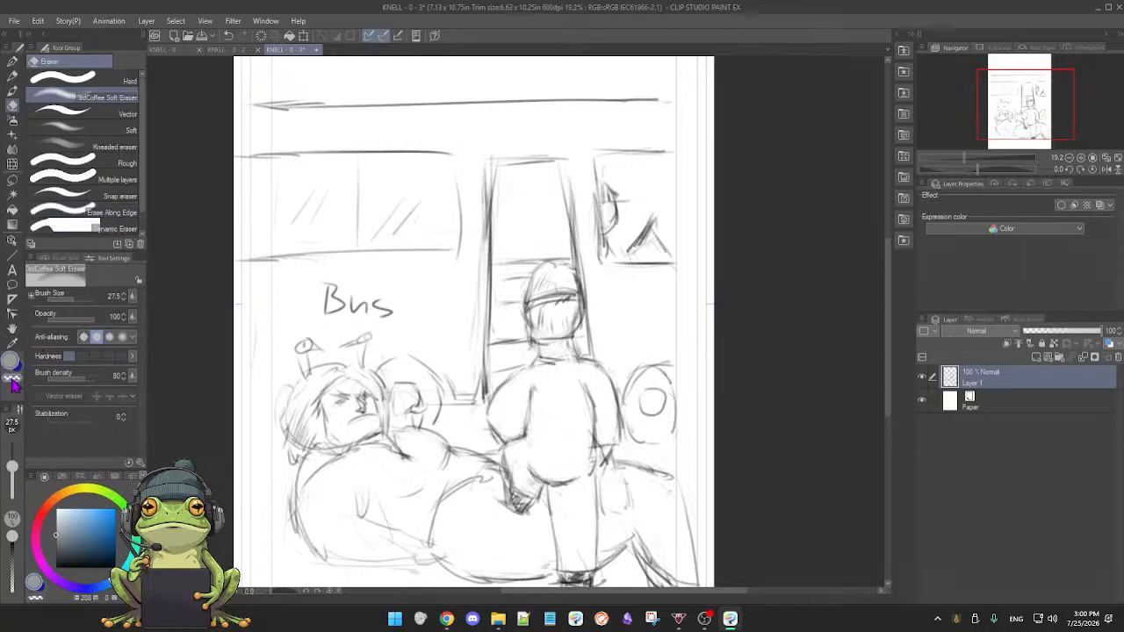
left_click_drag(12, 472, 13, 469)
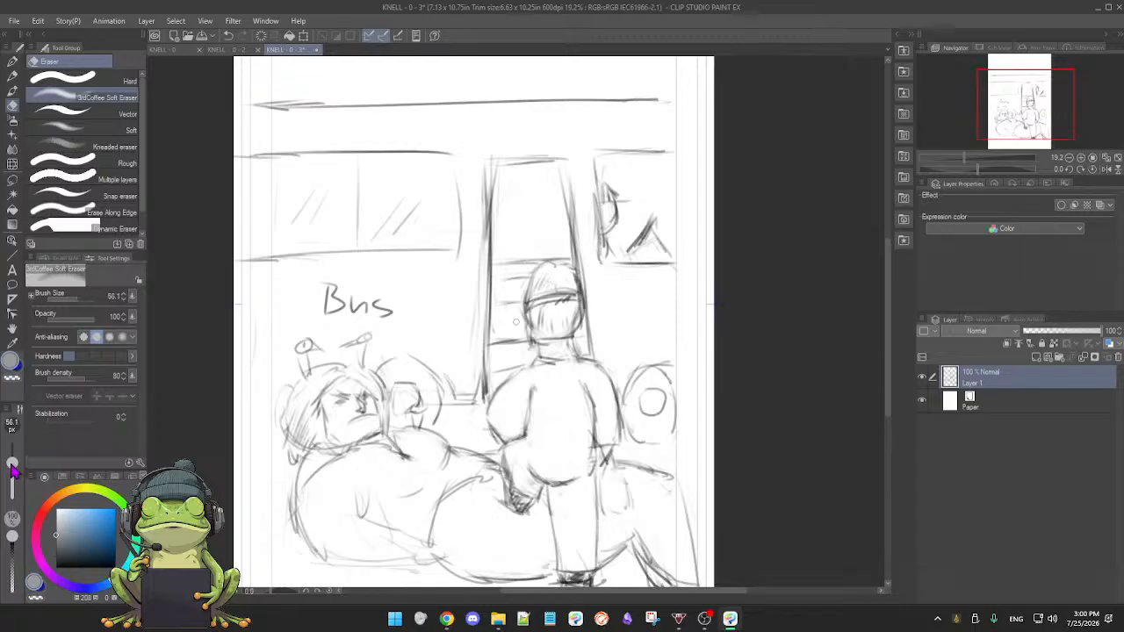
left_click_drag(13, 465, 12, 456)
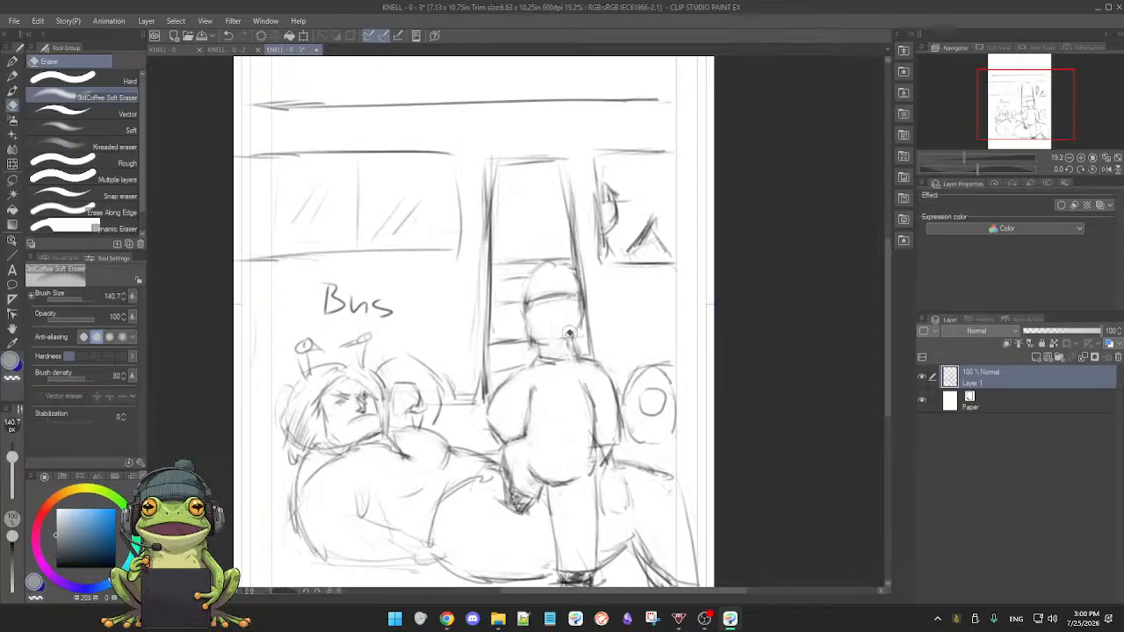
key("b")
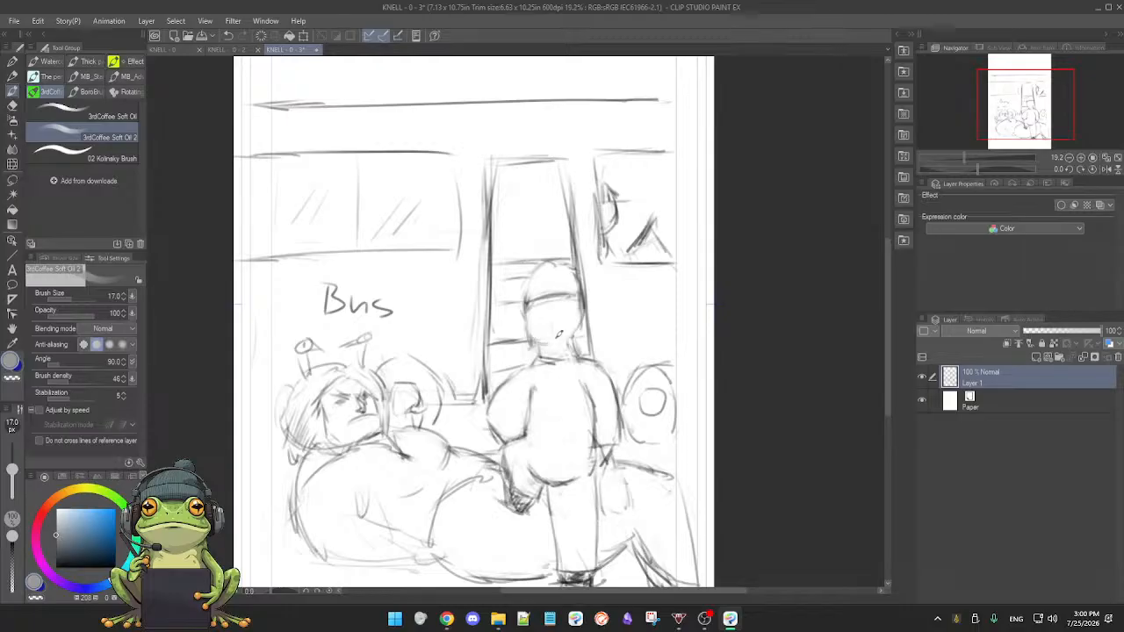
key("e")
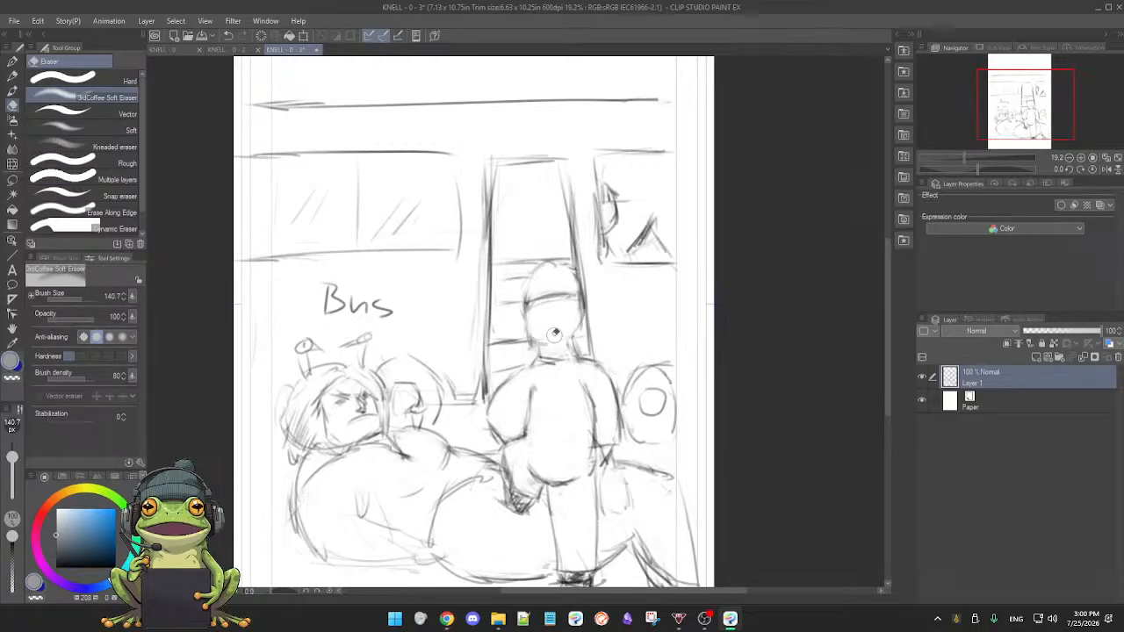
key("b")
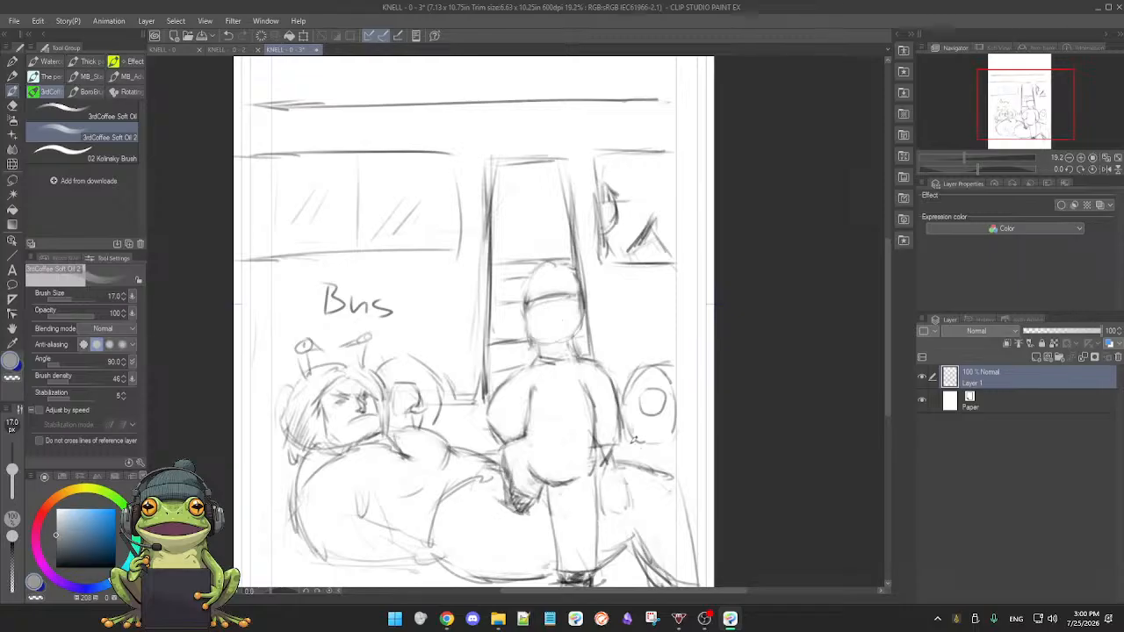
scroll(623, 425, "down", 2)
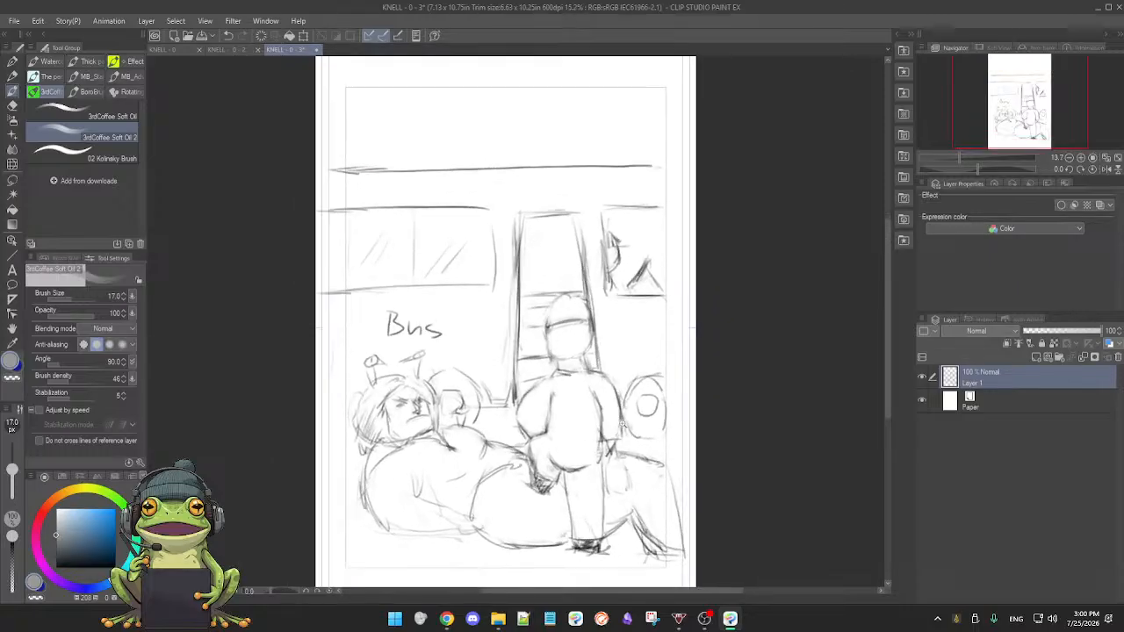
- Consult the second page for reference and refine the third page's standing figure's head and neck with the brush at size 26.4
left_click(237, 51)
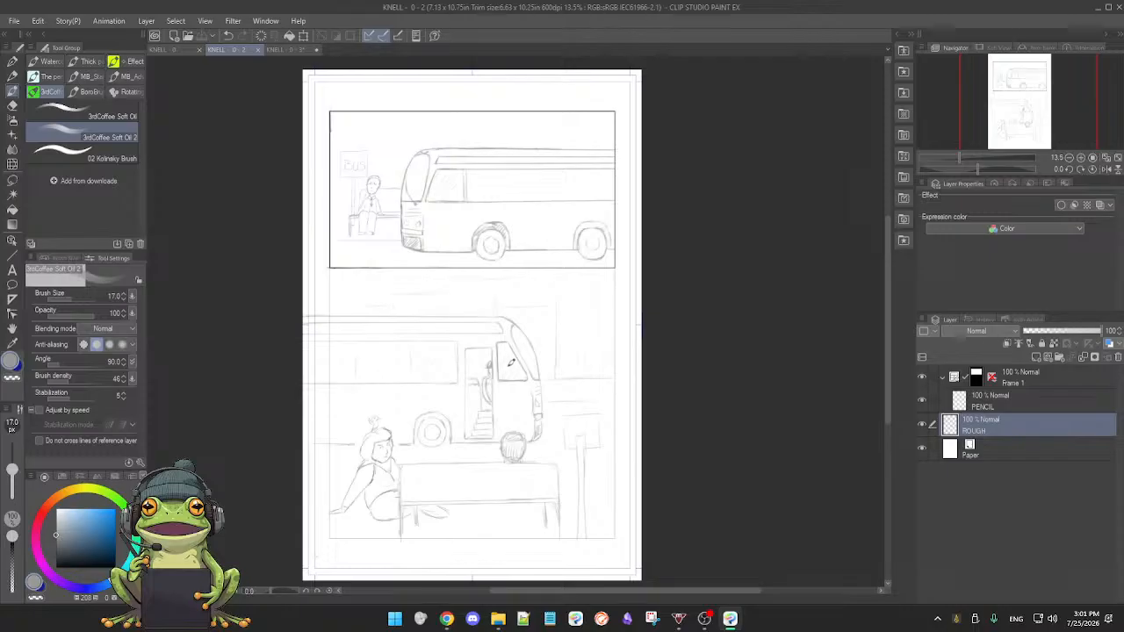
scroll(592, 359, "up", 1)
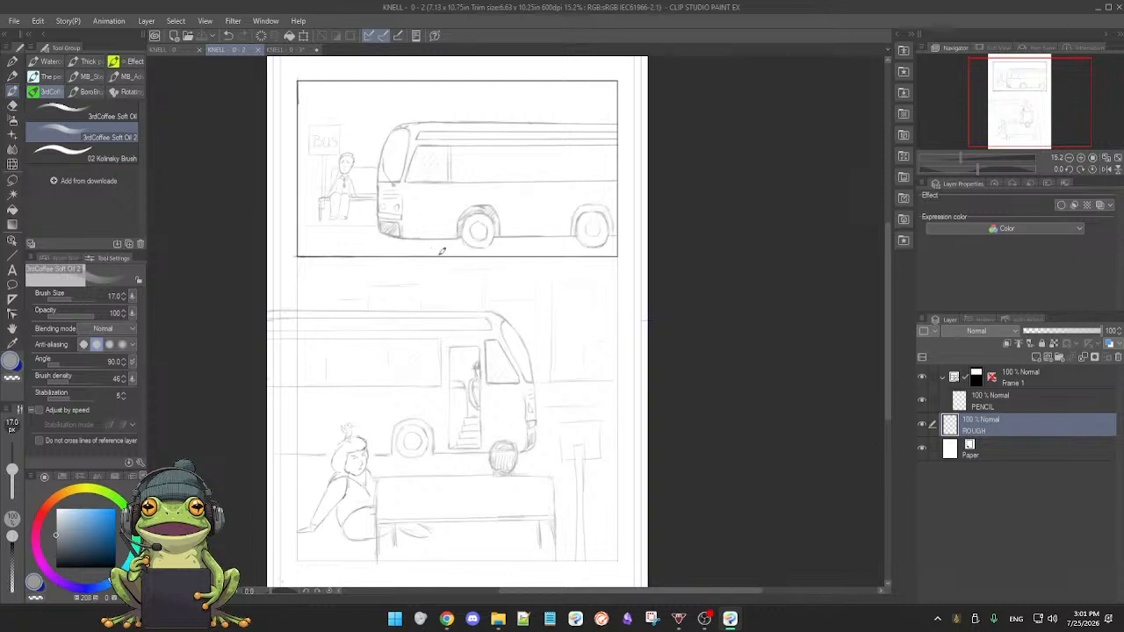
left_click_drag(585, 381, 579, 367)
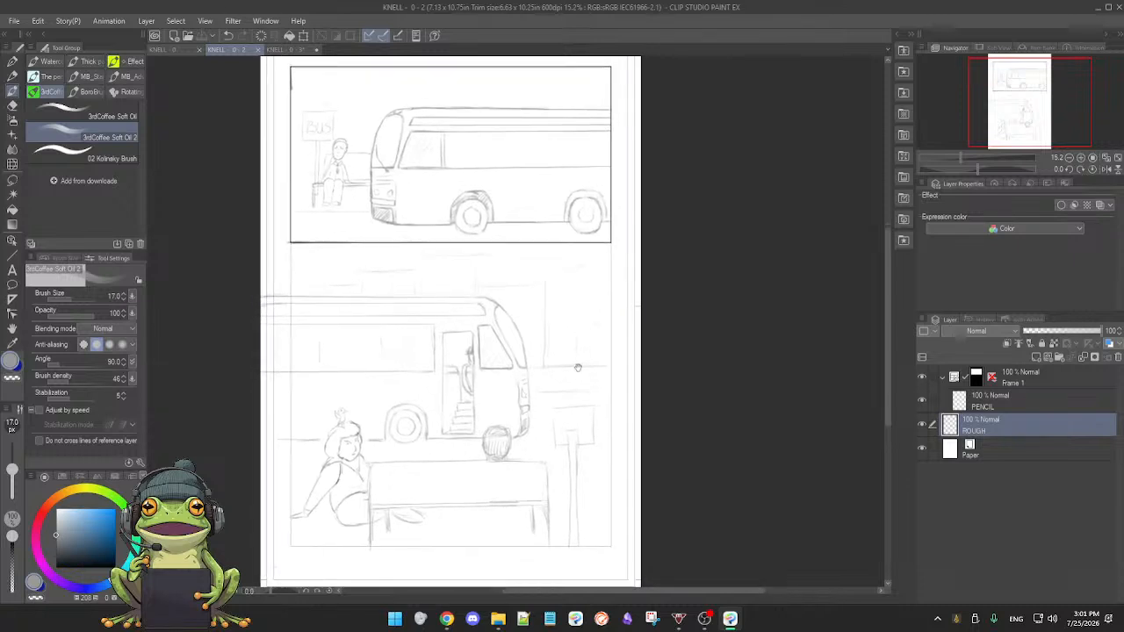
left_click(296, 50)
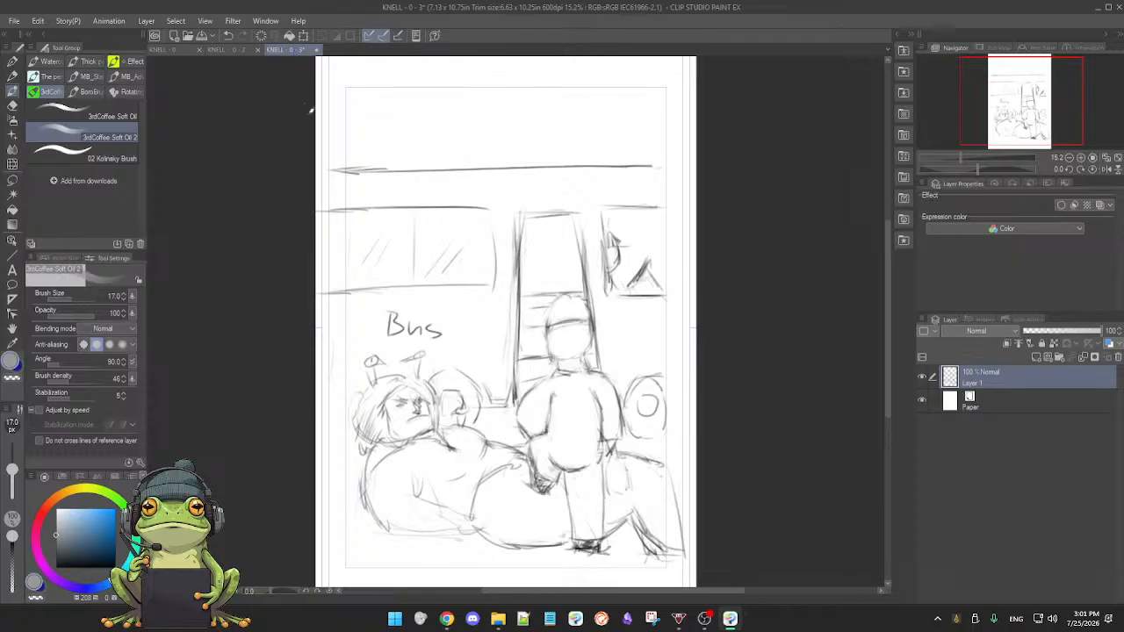
scroll(529, 352, "down", 1)
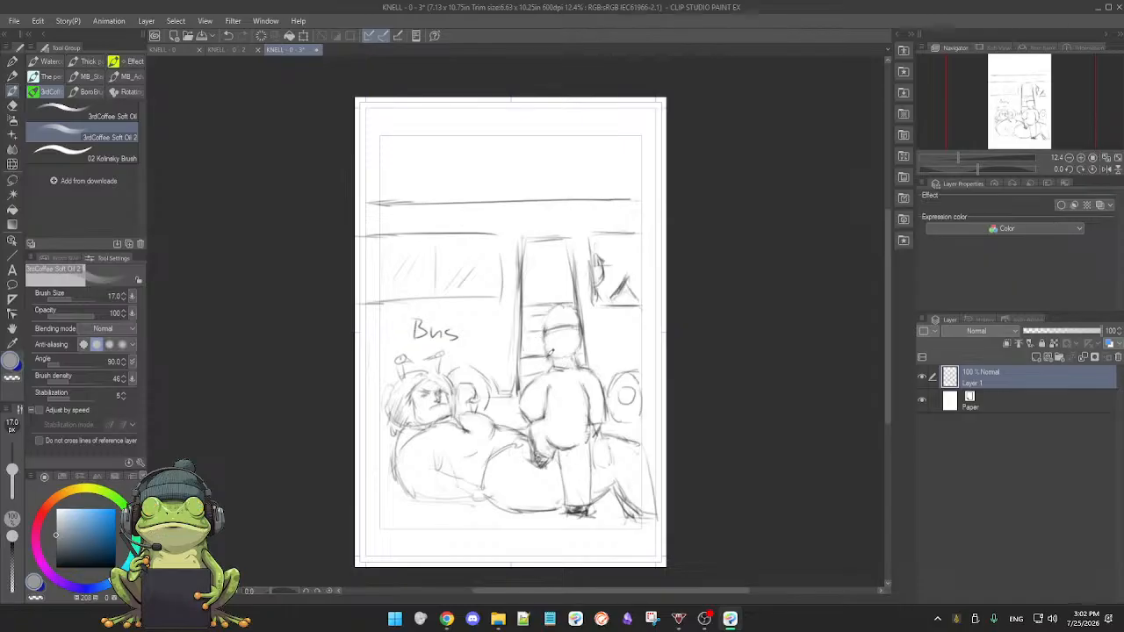
scroll(546, 359, "up", 3)
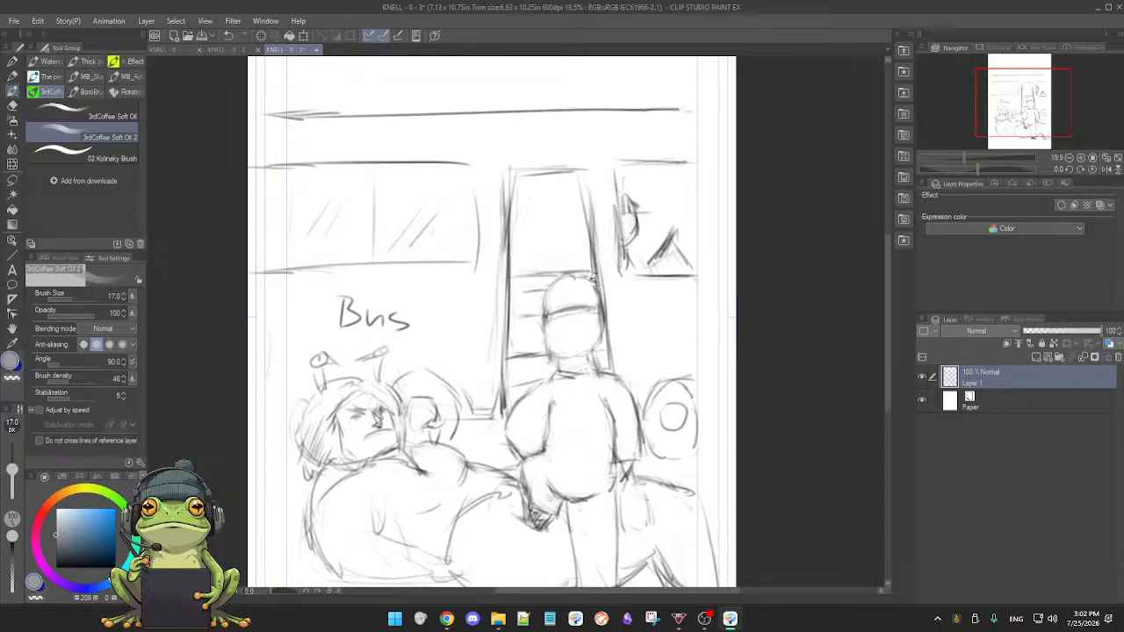
key("e")
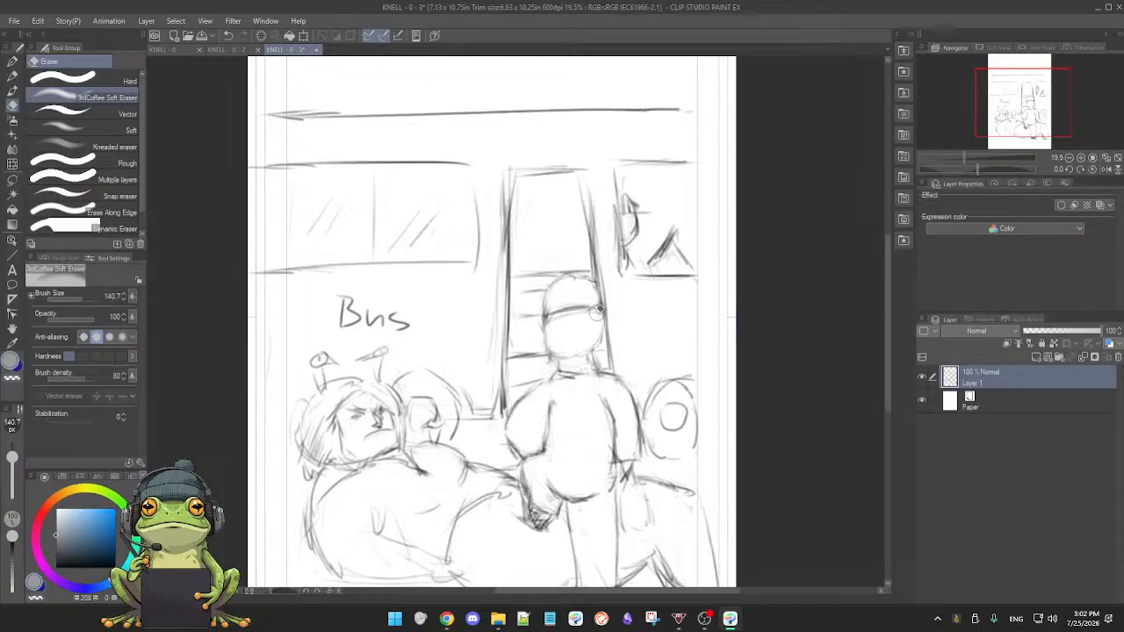
key("b")
key("bracketright")
key("bracketright")
left_click_drag(591, 340, 595, 340)
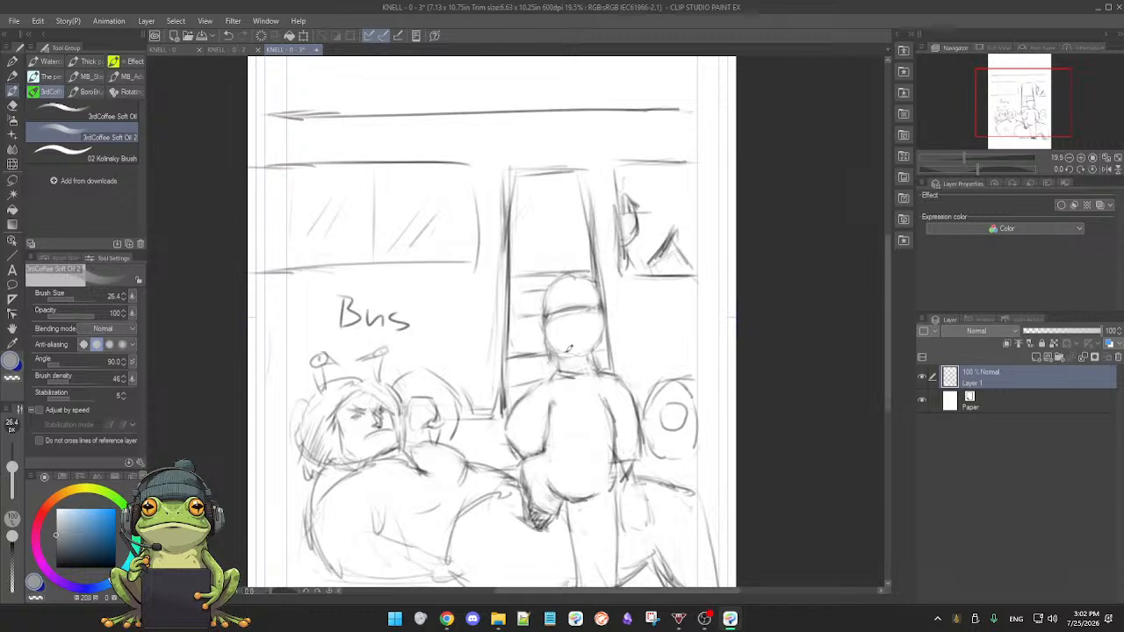
key("e")
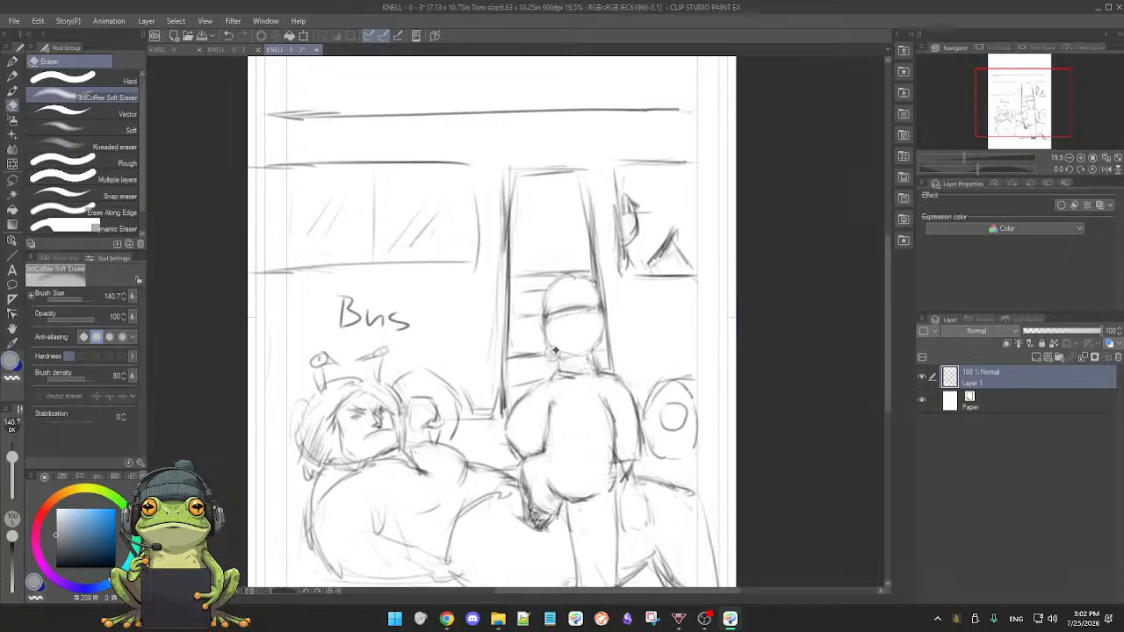
key("b")
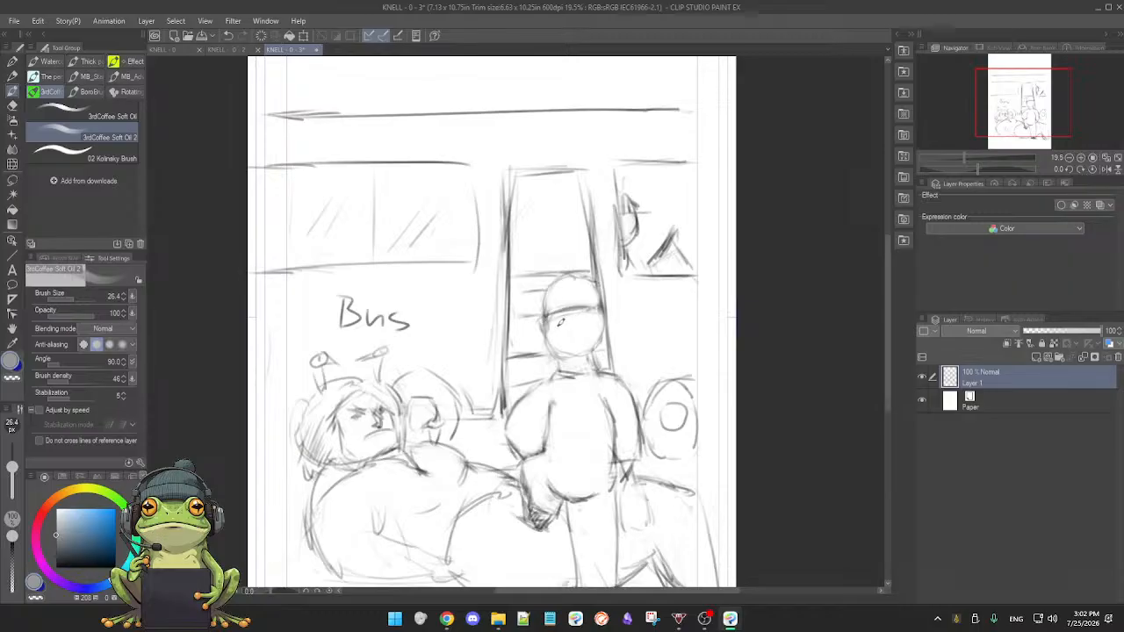
- Rework the seated woman's foot under the bench on the second page's ROUGH layer
scroll(560, 321, "down", 2)
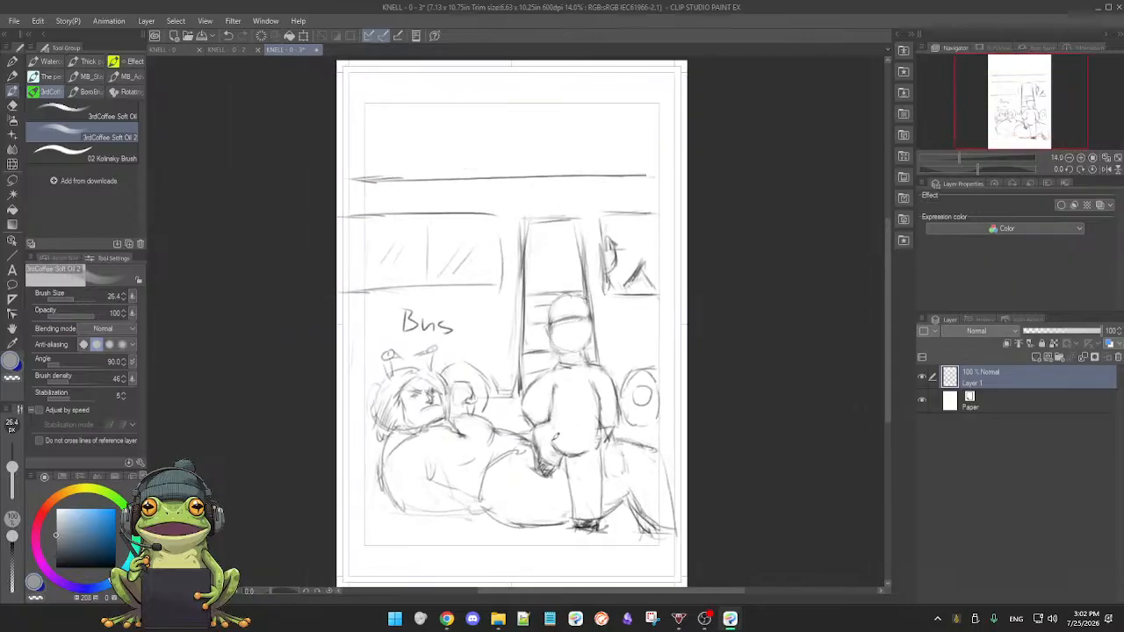
left_click(235, 50)
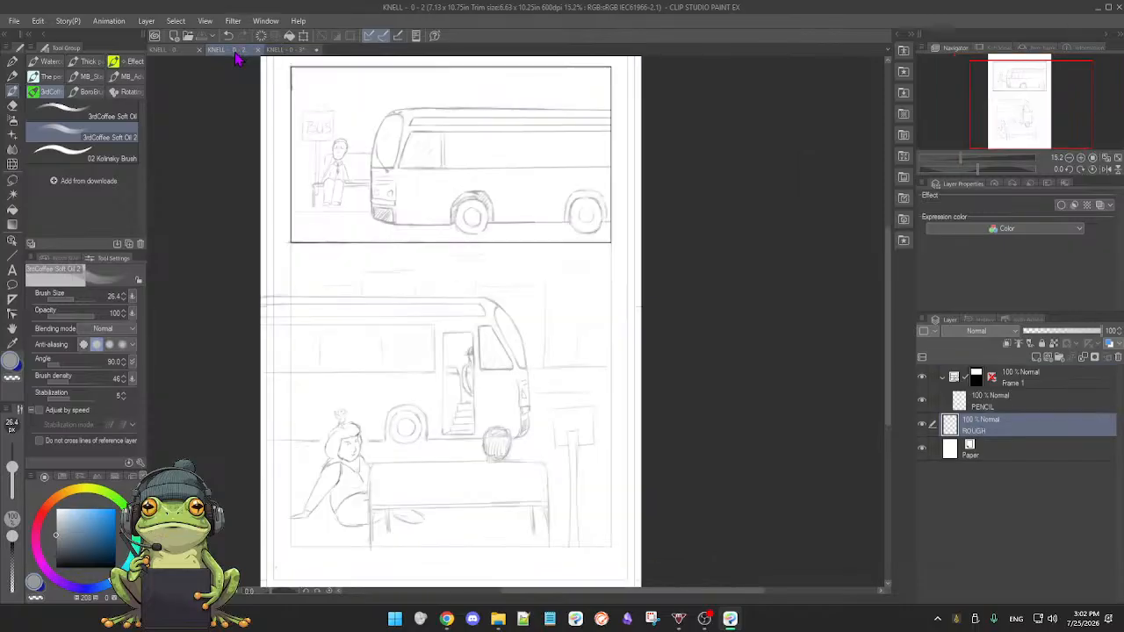
scroll(508, 360, "down", 1)
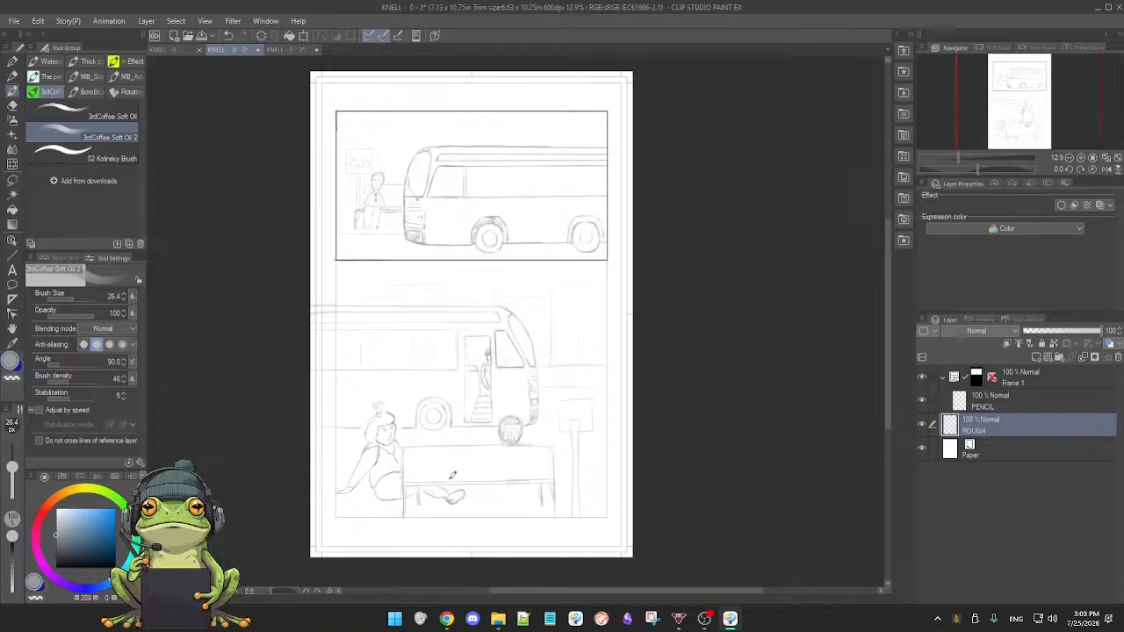
- Erase the rough driver and triangular shape from the bus window beside the door on the third page
left_click(286, 51)
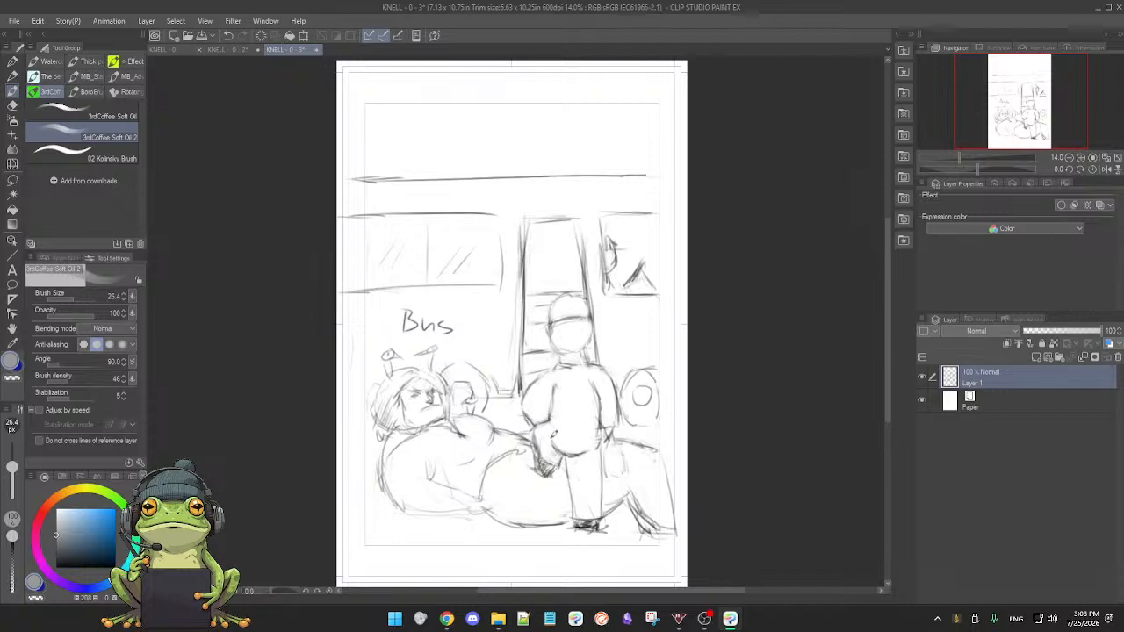
scroll(559, 420, "up", 2)
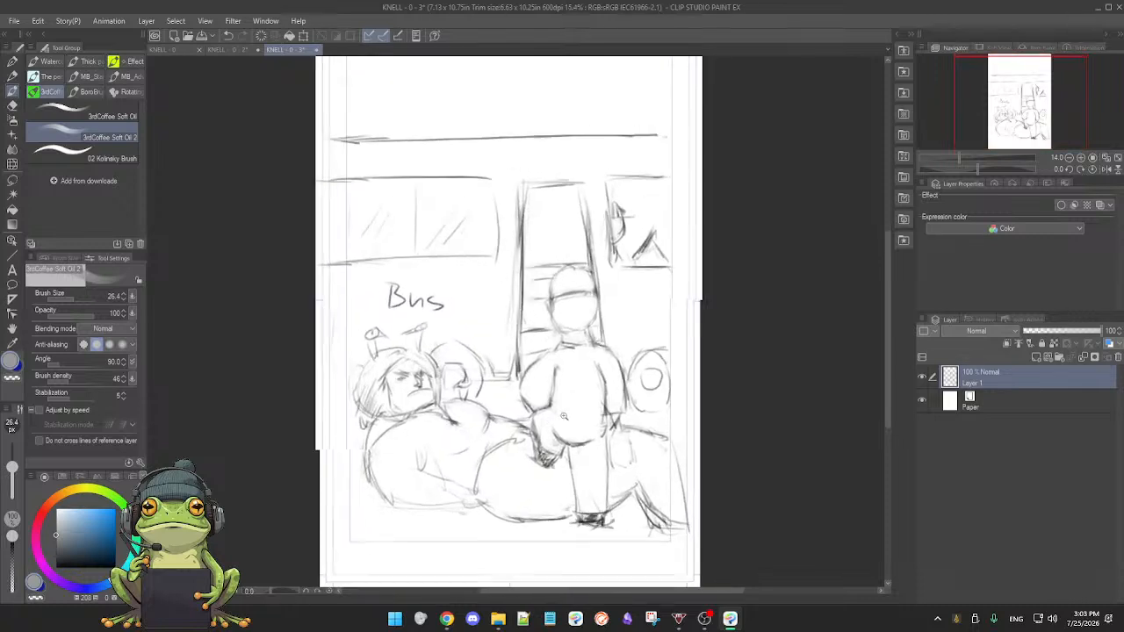
scroll(564, 420, "up", 1)
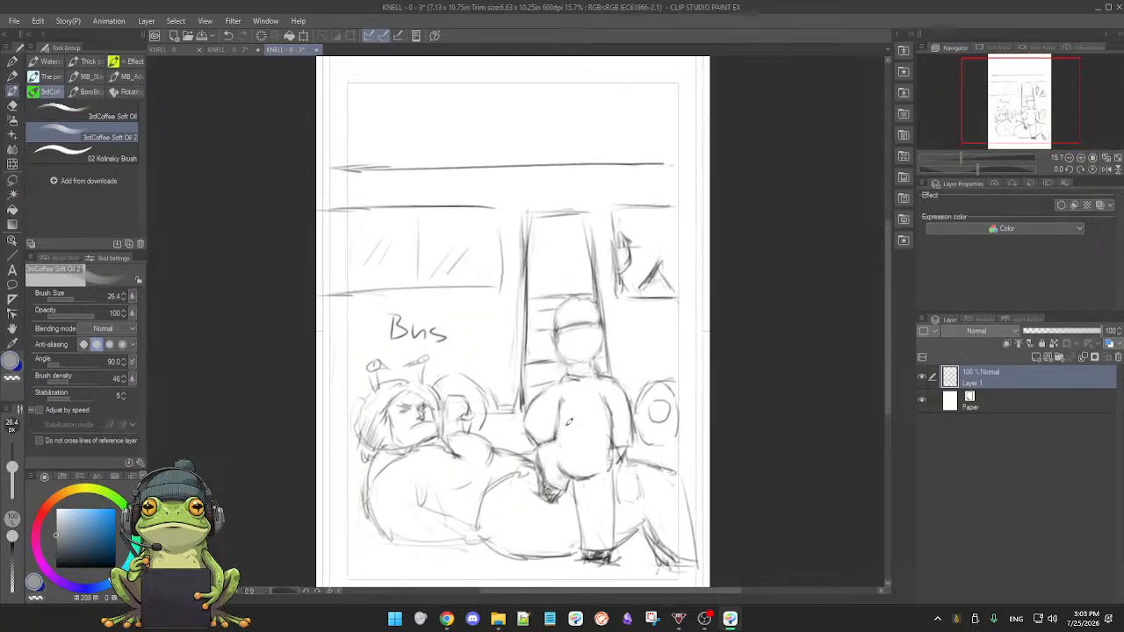
key("e")
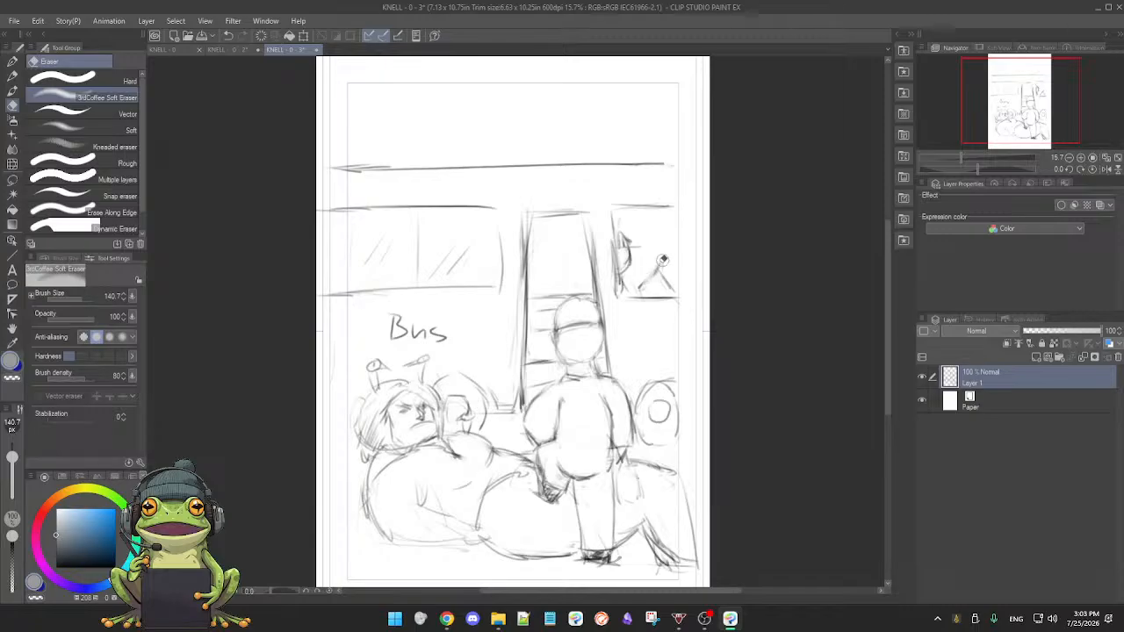
key("b")
key("e")
key("b")
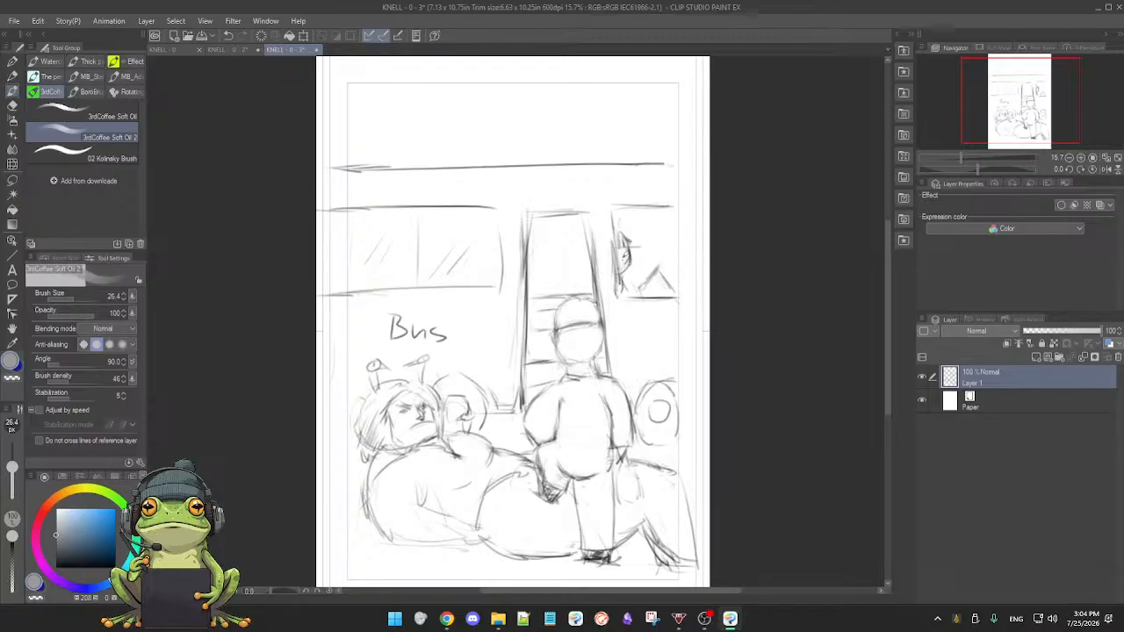
key("e")
mouse_move(625, 239)
left_mouse_down()
mouse_move(642, 282)
mouse_move(673, 287)
mouse_move(642, 287)
left_mouse_up()
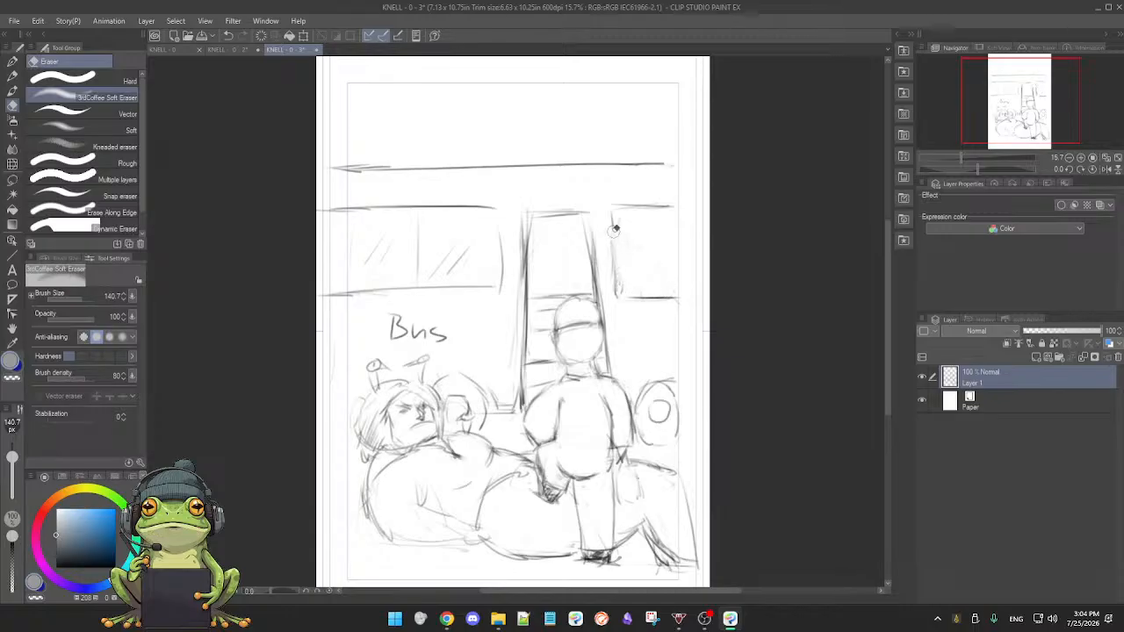
- Redraw the side and lower edges of the emptied bus window and erase their stray lines
key("b")
left_click_drag(621, 273, 623, 275)
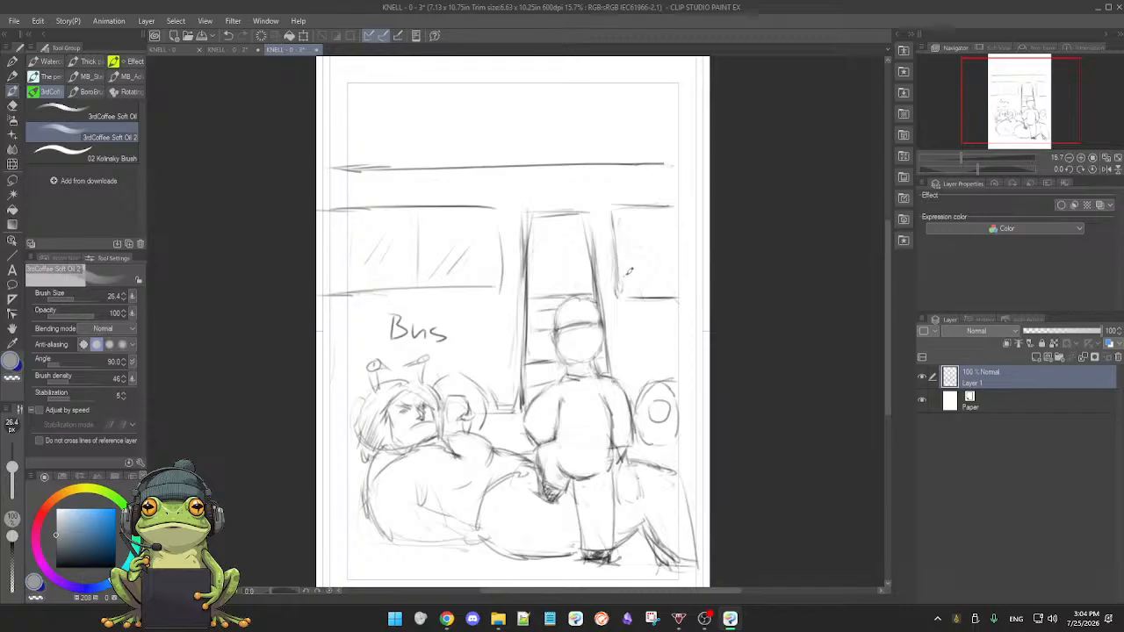
key("e")
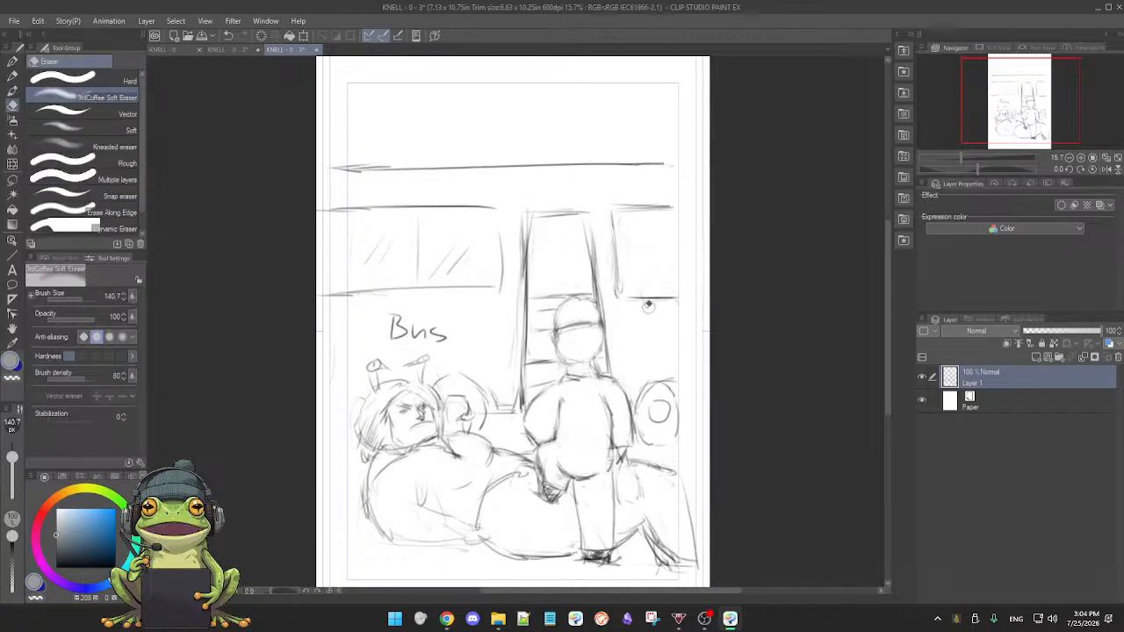
key("b")
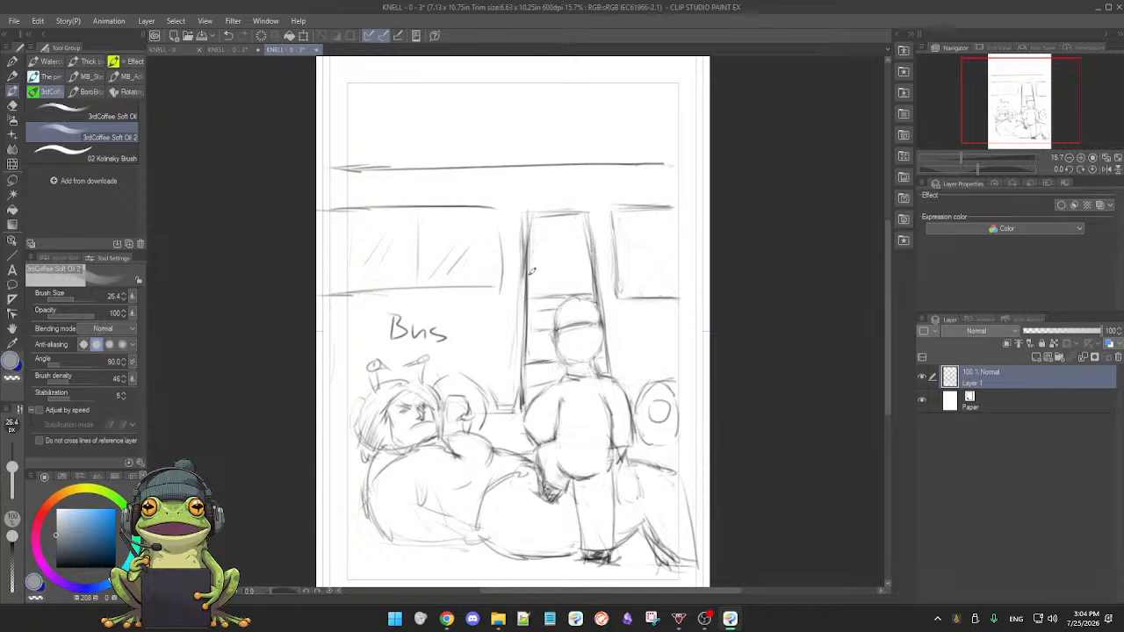
- Thin out the heavy line along the bus door's window-side edge and redraw the door's upper edge on the third page
key("e")
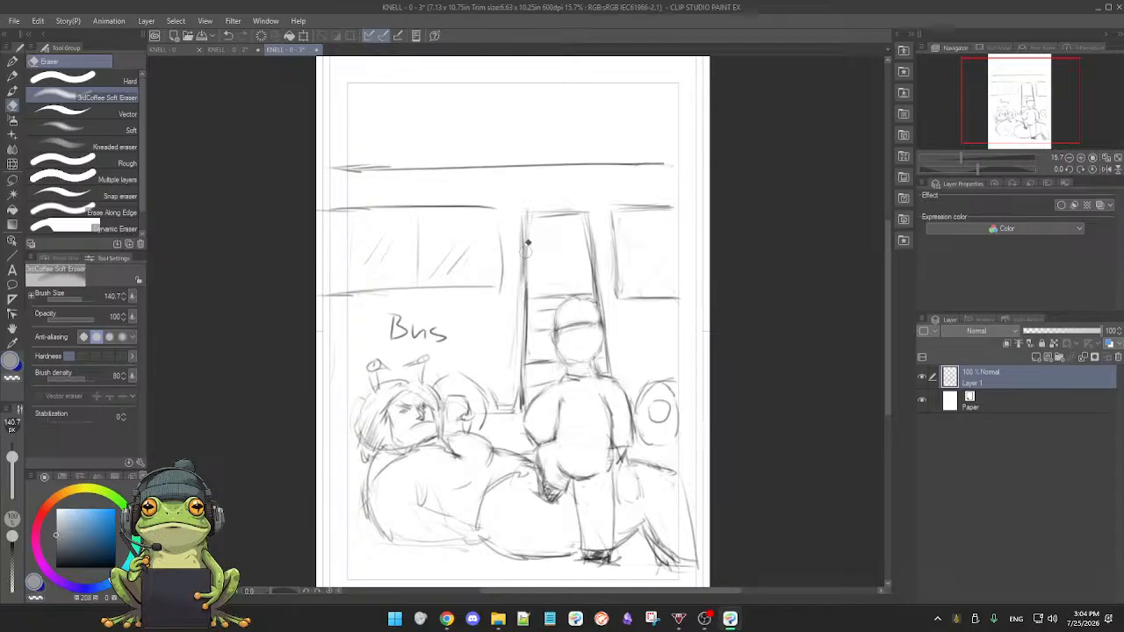
mouse_move(531, 227)
left_mouse_down()
mouse_move(528, 294)
mouse_move(529, 235)
mouse_move(527, 310)
mouse_move(526, 217)
mouse_move(525, 333)
left_mouse_up()
key("b")
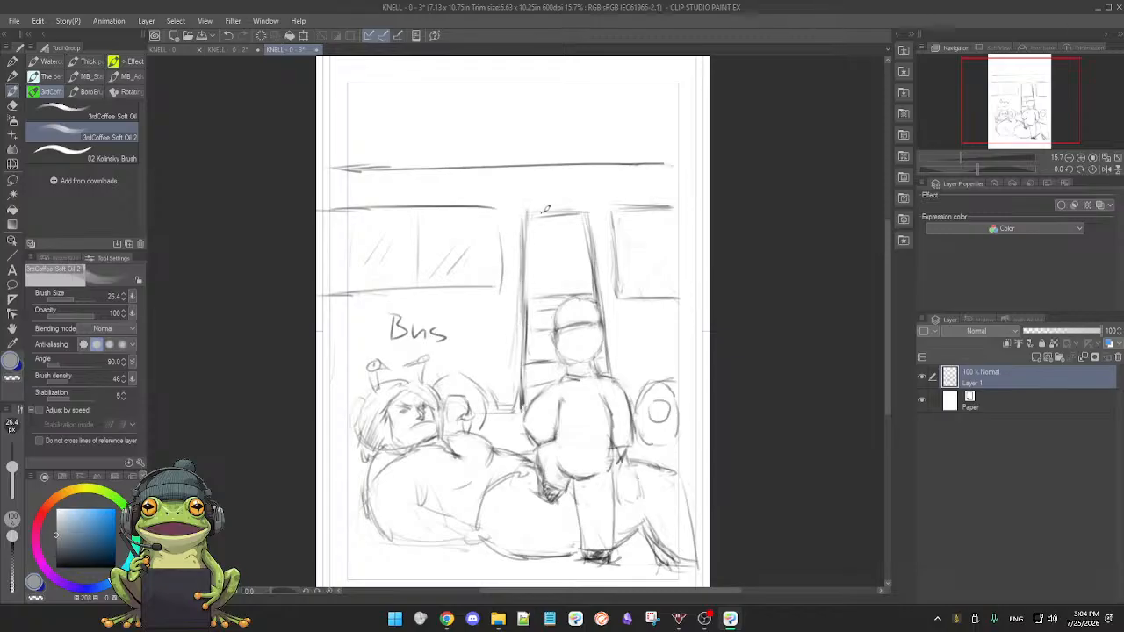
- Erase the rough corner of the empty bus window beside the door and redraw its upper and side edges
key("e")
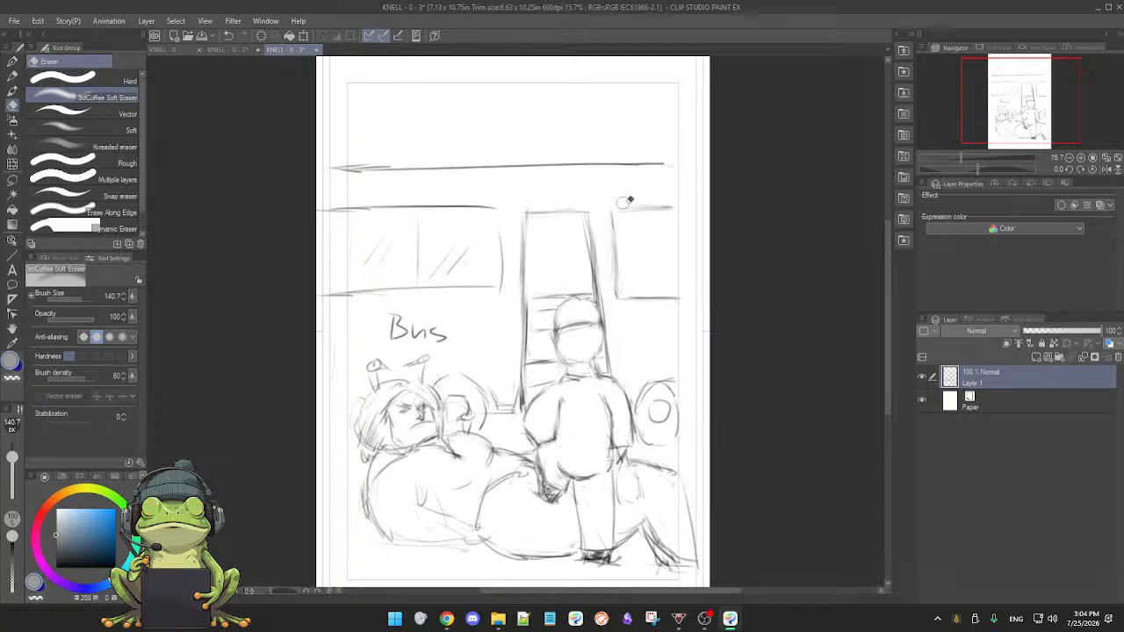
key("b")
mouse_move(614, 208)
left_mouse_down()
mouse_move(641, 206)
mouse_move(615, 268)
left_mouse_up()
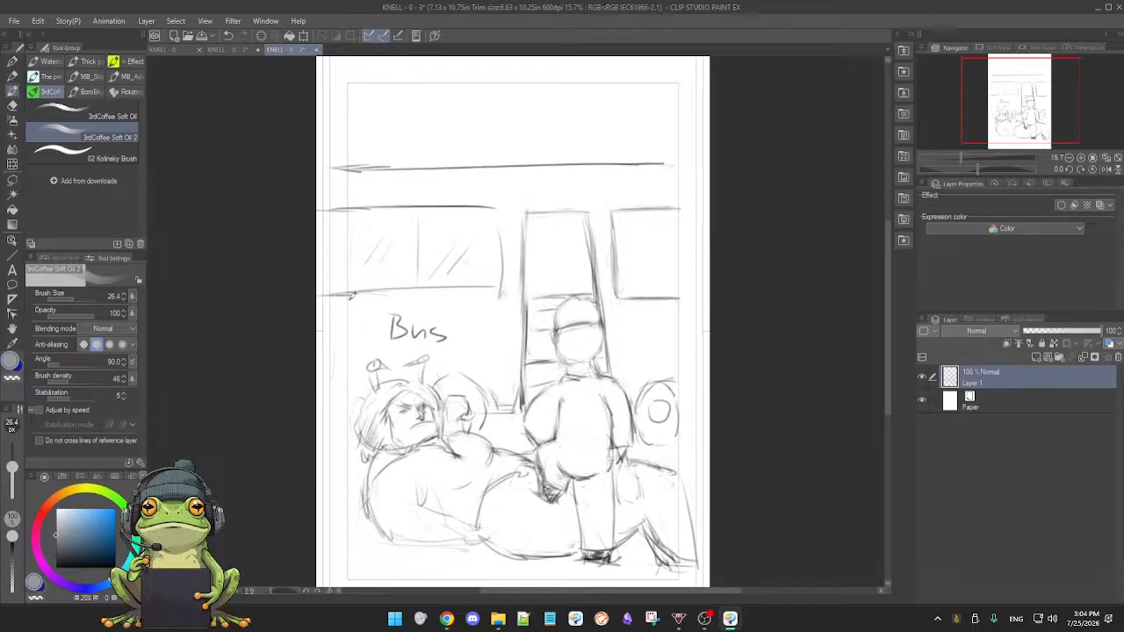
- Straighten the lower edge of the divided bus window and extend the roof line to the page edge, erasing doubled strokes
left_click_drag(351, 298, 483, 295)
key("e")
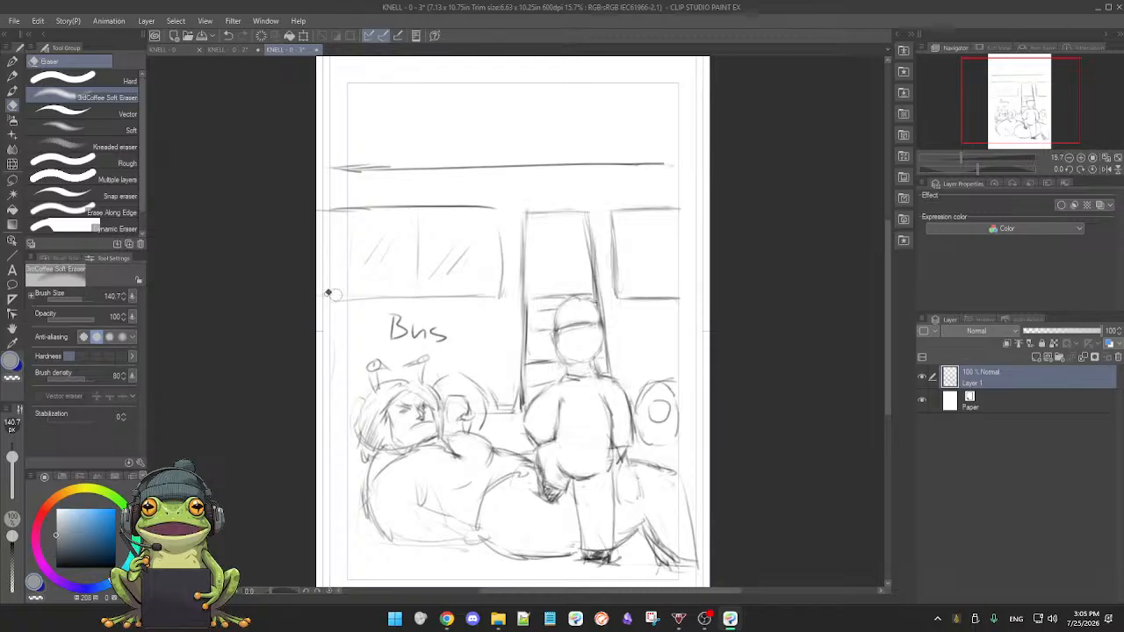
key("b")
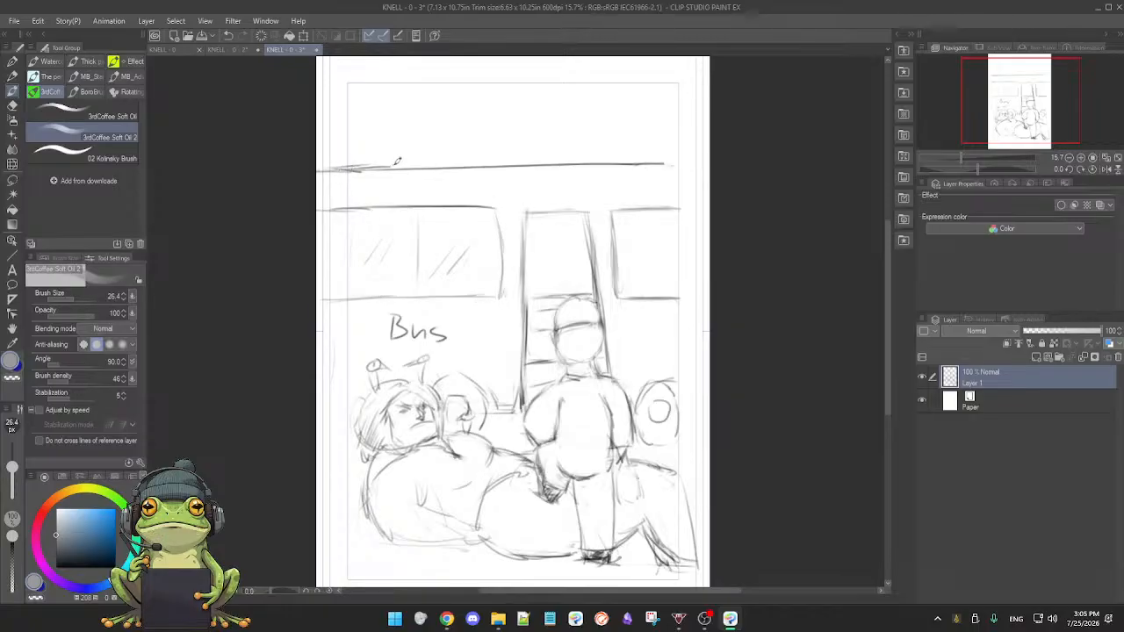
key("e")
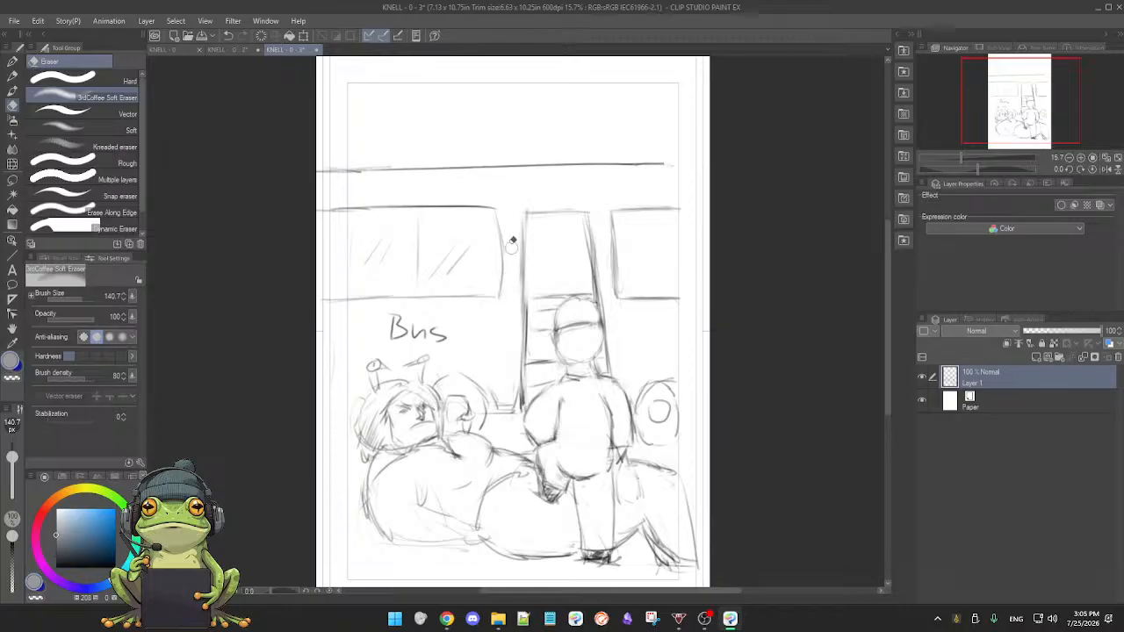
- Touch up the door's upper edge and the neighbouring empty window's outline with alternating brush and eraser strokes
key("b")
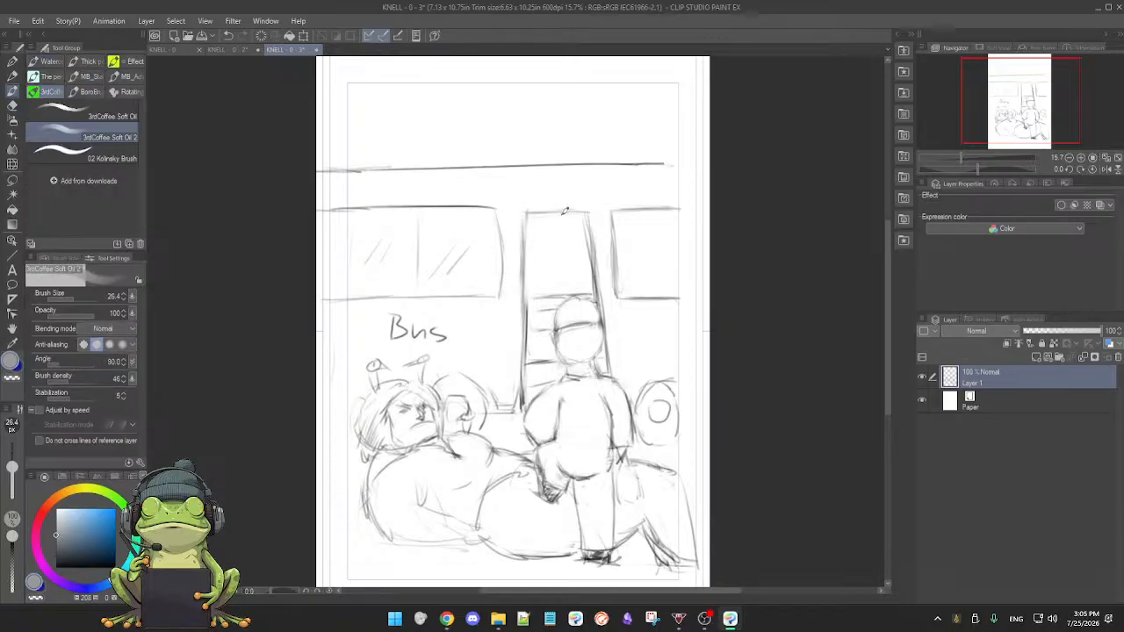
key("e")
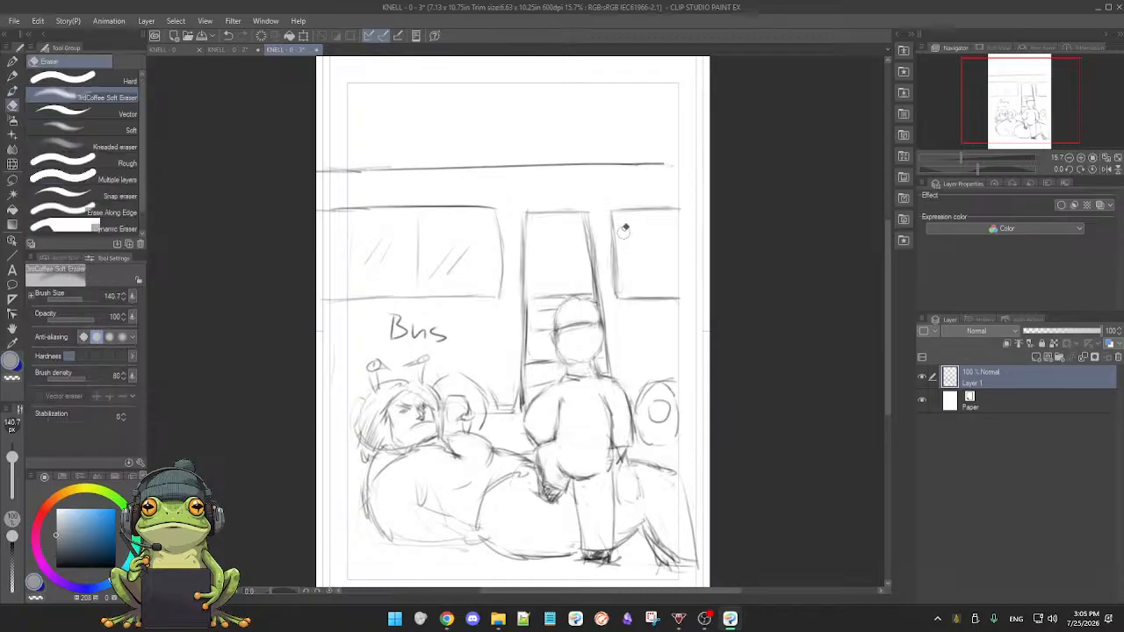
key("b")
key("e")
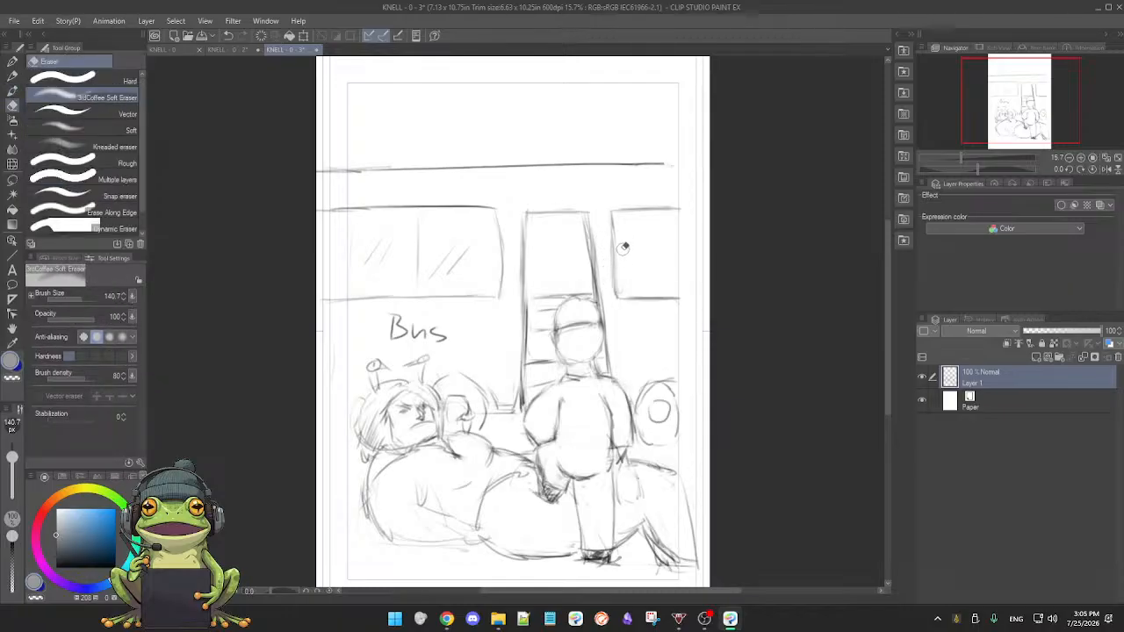
key("b")
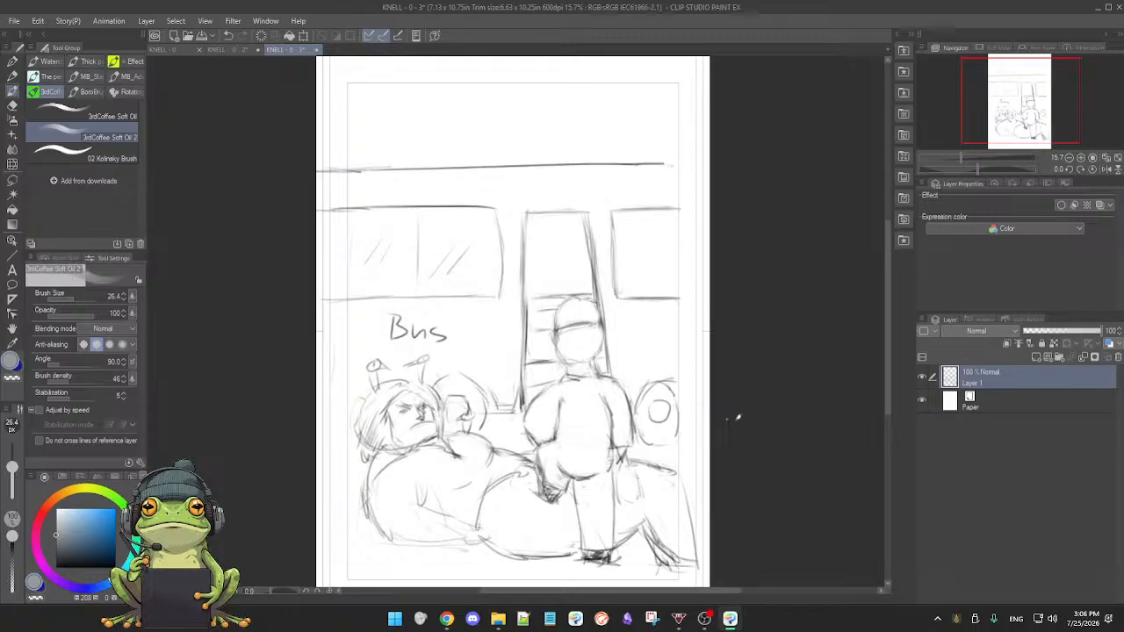
- Erase the standing figure's collar and inner arm lines and rework the bent arm with the brush at size 26.4
scroll(553, 385, "up", 4)
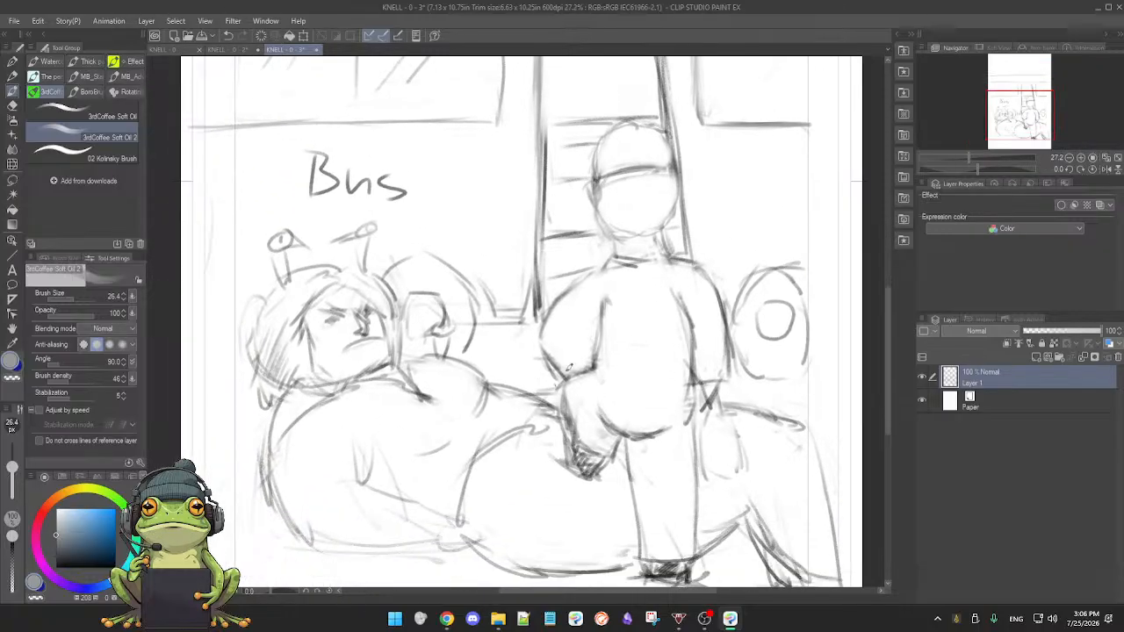
key("e")
mouse_move(581, 340)
left_mouse_down()
mouse_move(612, 271)
mouse_move(638, 263)
mouse_move(623, 280)
mouse_move(678, 270)
mouse_move(673, 231)
mouse_move(679, 258)
mouse_move(662, 271)
mouse_move(695, 271)
mouse_move(699, 281)
mouse_move(682, 282)
mouse_move(671, 304)
mouse_move(676, 294)
mouse_move(681, 398)
mouse_move(698, 391)
mouse_move(698, 361)
left_mouse_up()
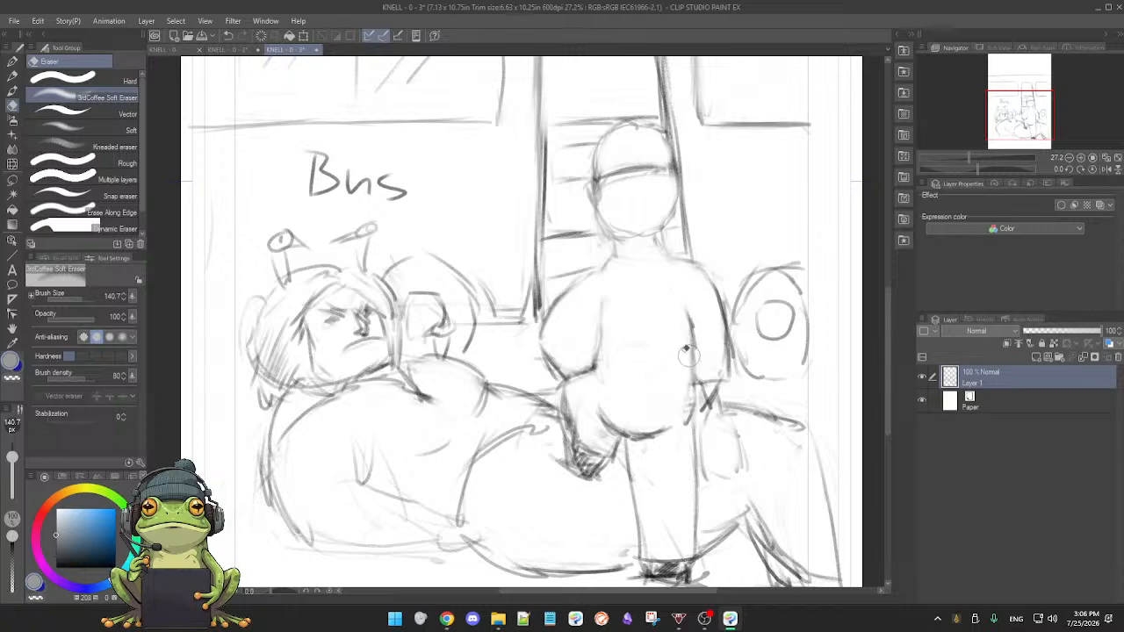
key("b")
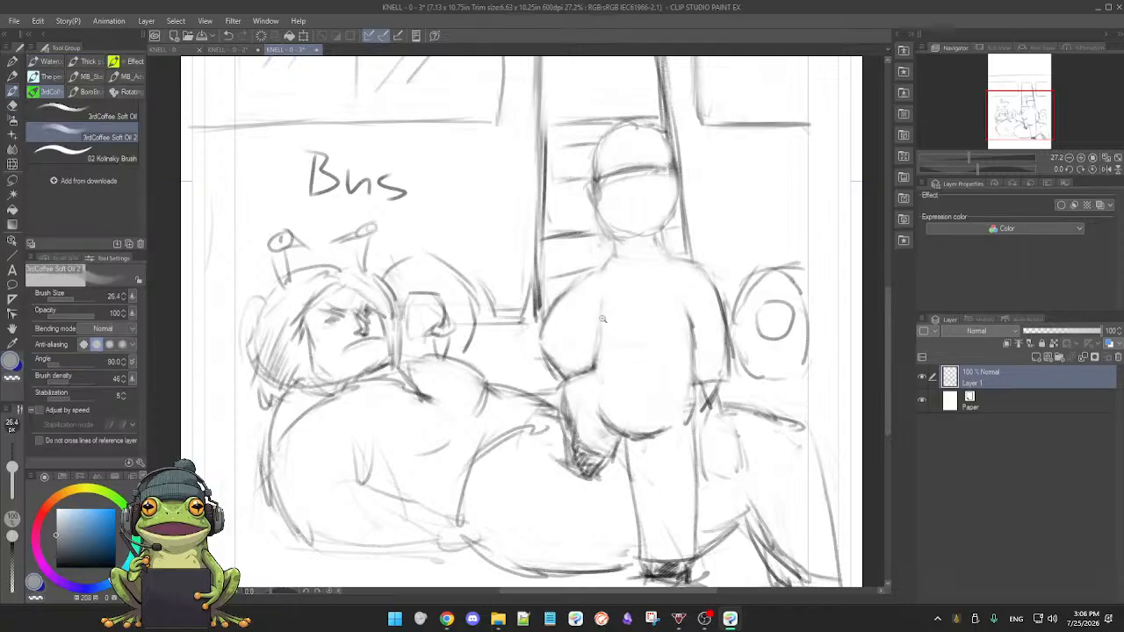
scroll(602, 317, "down", 3)
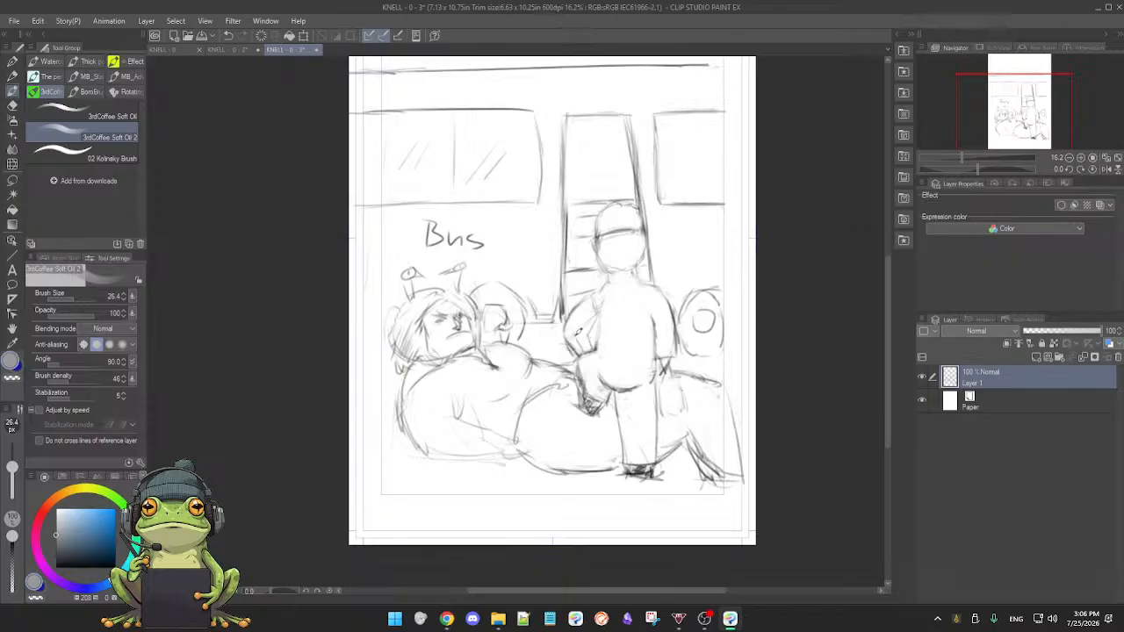
key("e")
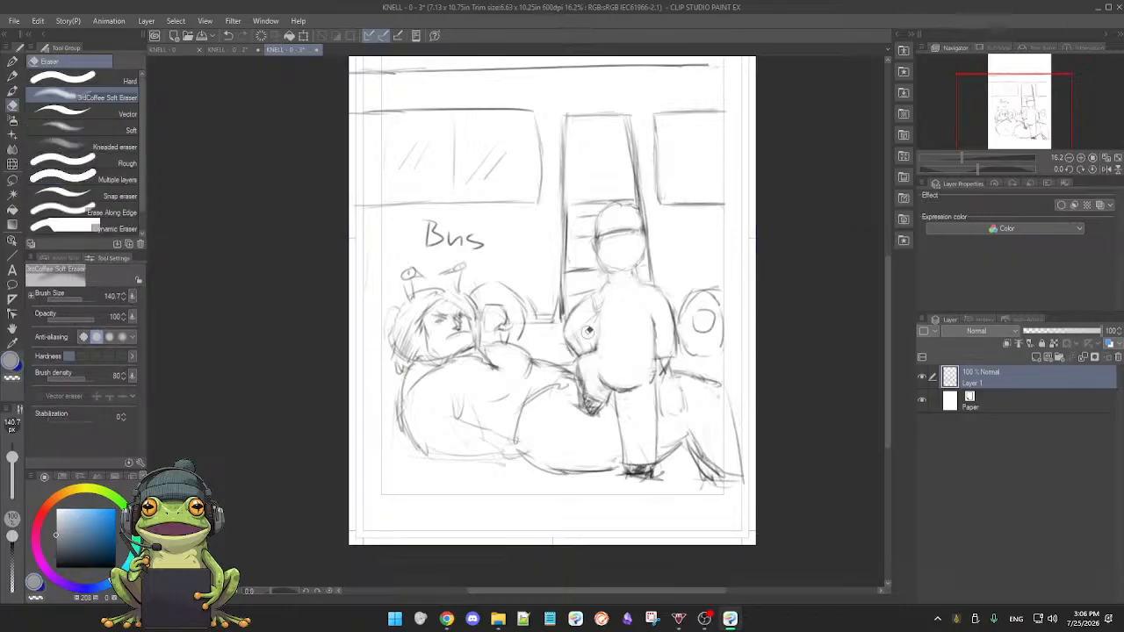
key("b")
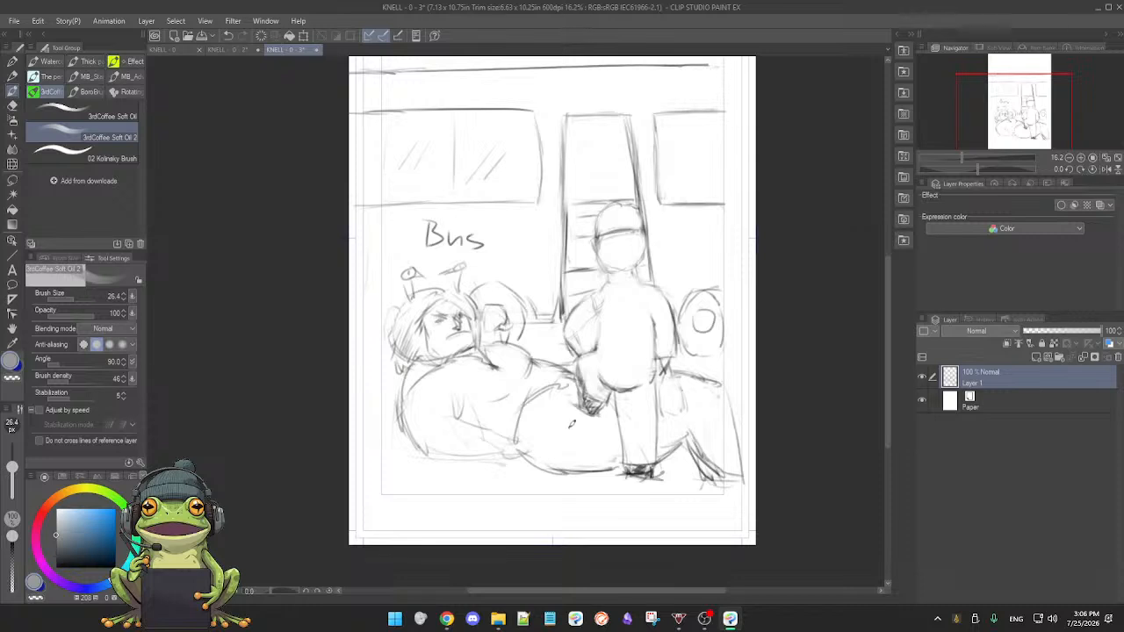
- Consult the bus on the second page for reference and erase the "Bus" lettering from the third page's bus
left_click(229, 49)
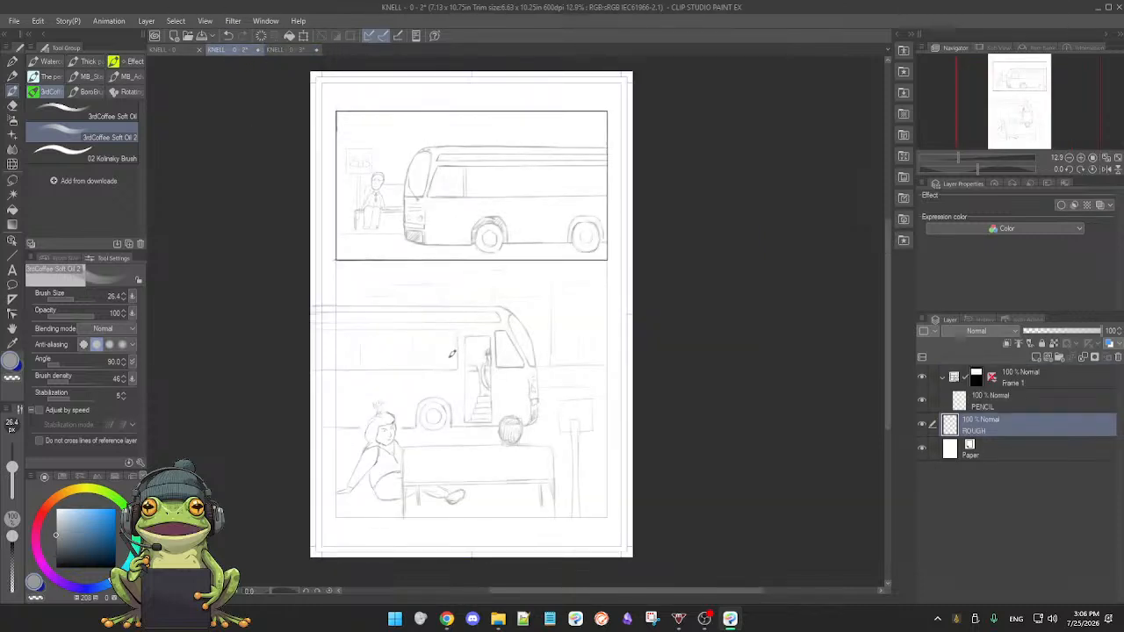
scroll(452, 353, "up", 1)
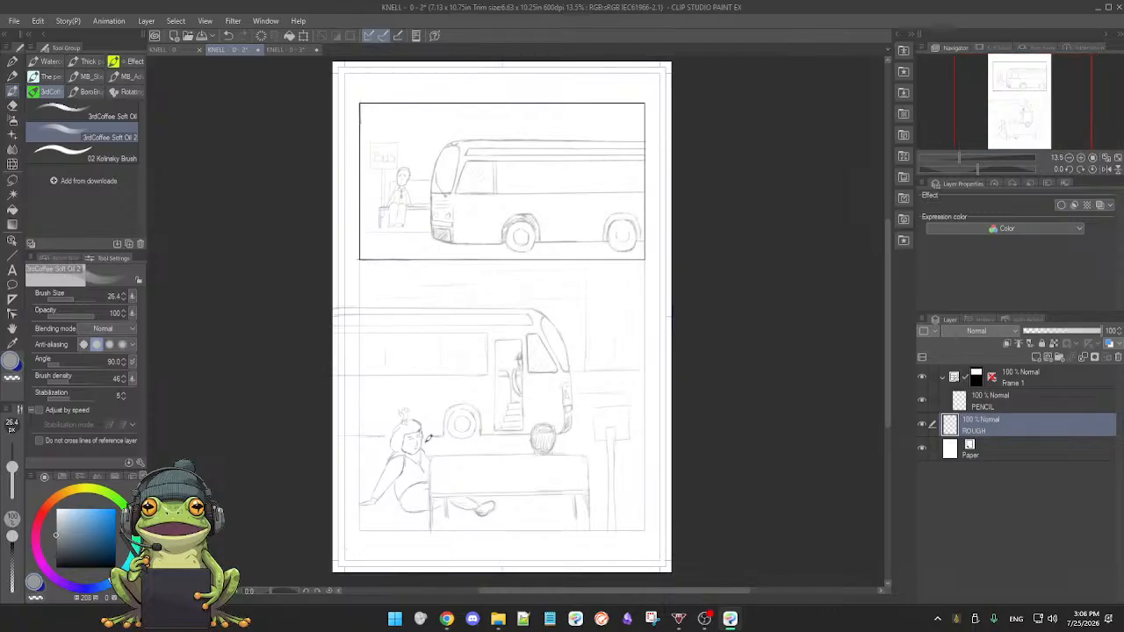
left_click(289, 50)
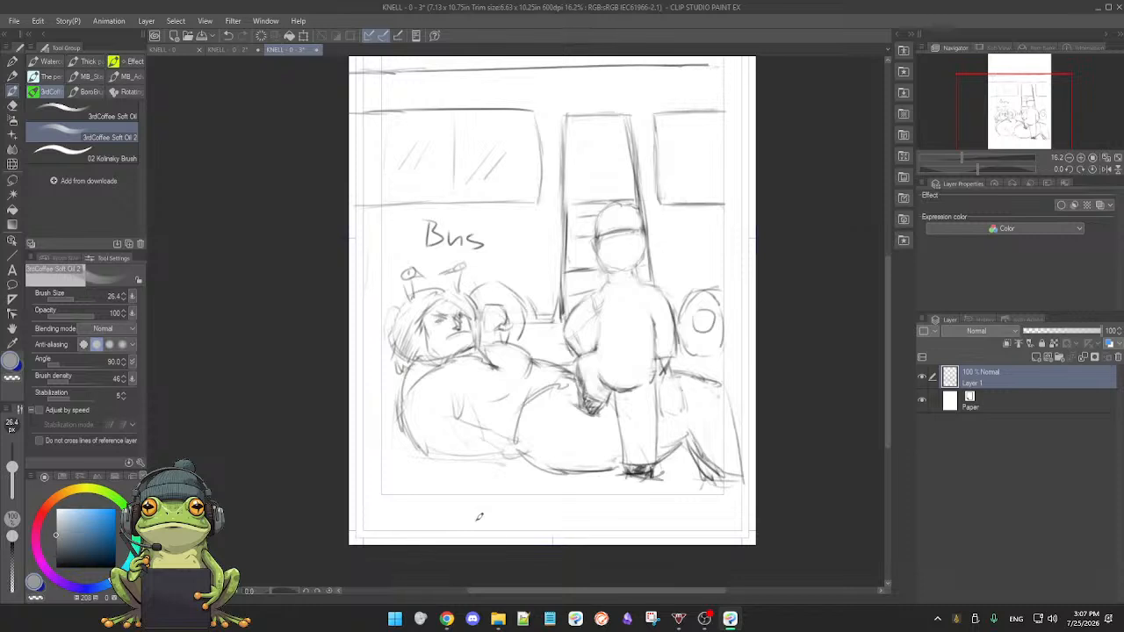
key("e")
mouse_move(441, 216)
left_mouse_down()
mouse_move(448, 235)
mouse_move(494, 243)
mouse_move(471, 242)
left_mouse_up()
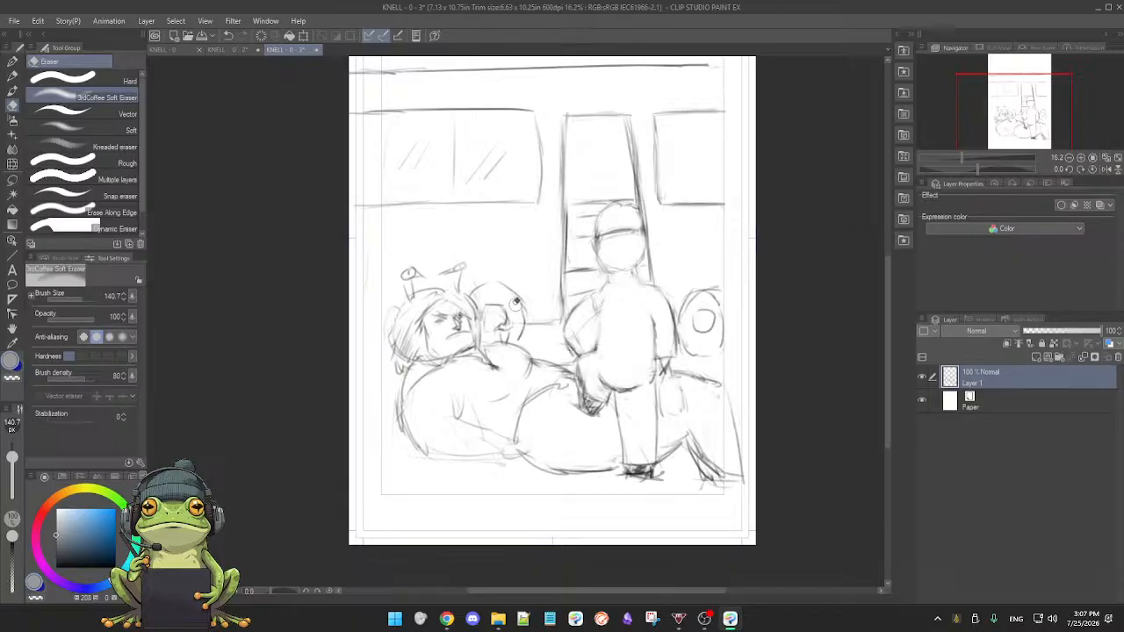
- Redraw the bus wheel behind the reclining woman's head with a rounded tyre and circular hub, erasing the old inner lines
key("b")
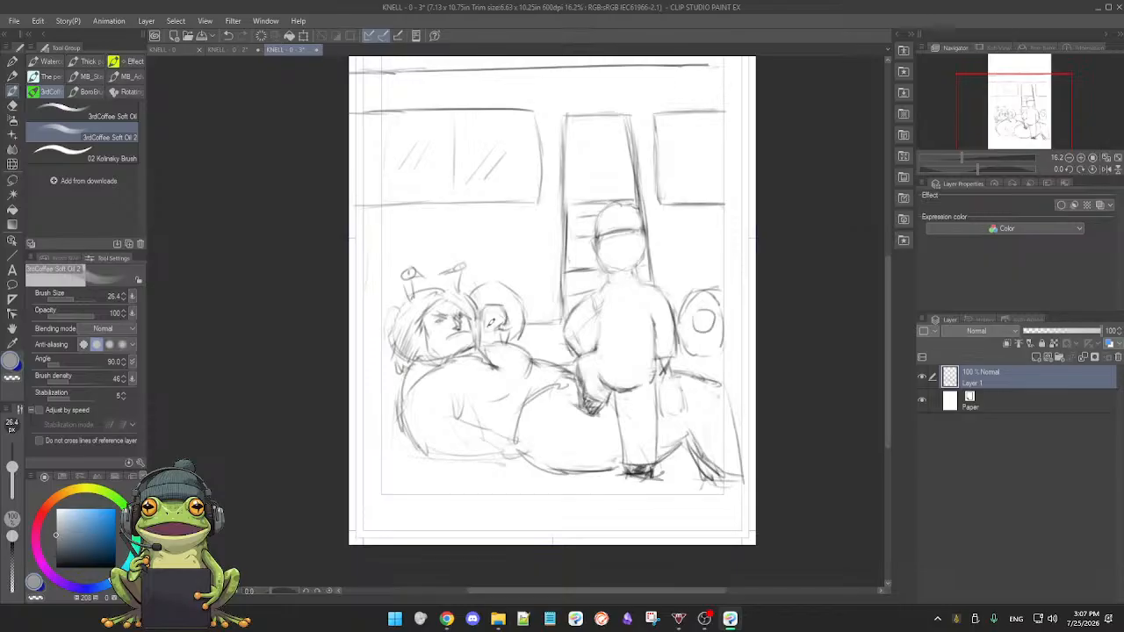
mouse_move(480, 288)
left_mouse_down()
mouse_move(508, 281)
mouse_move(526, 306)
mouse_move(516, 336)
left_mouse_up()
key("e")
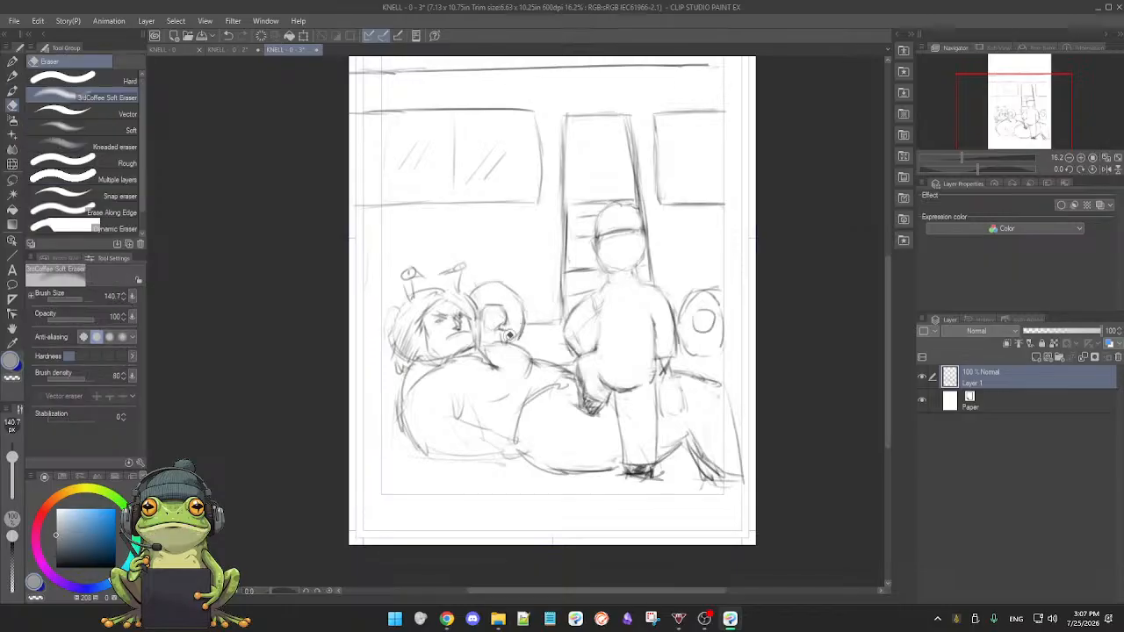
key("p")
left_click_drag(505, 307, 508, 320)
key("e")
key("b")
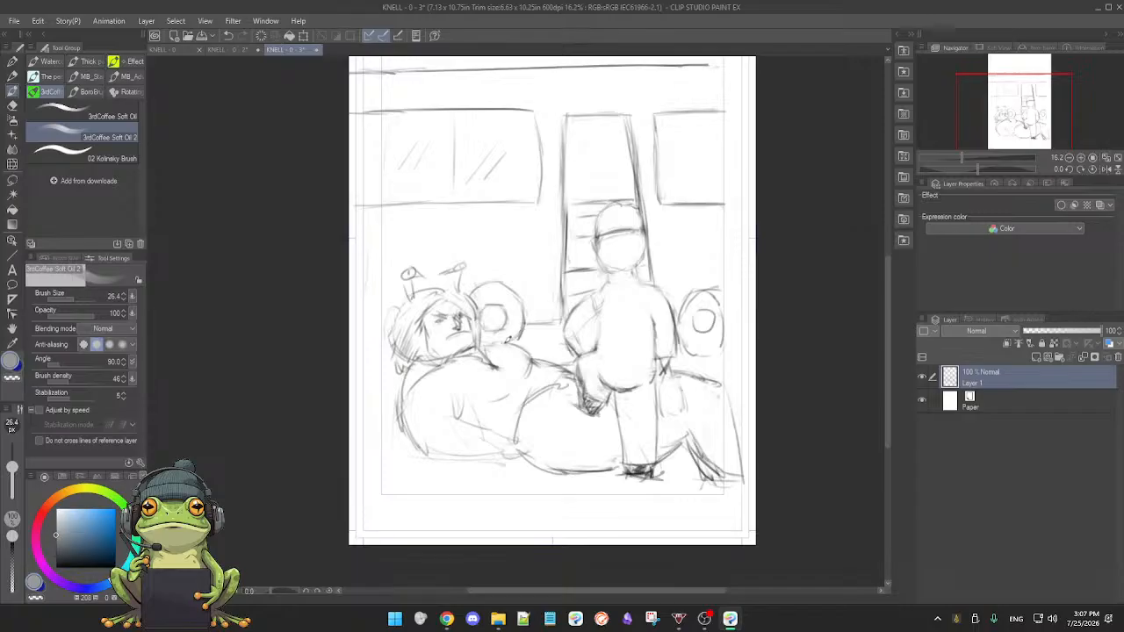
key("e")
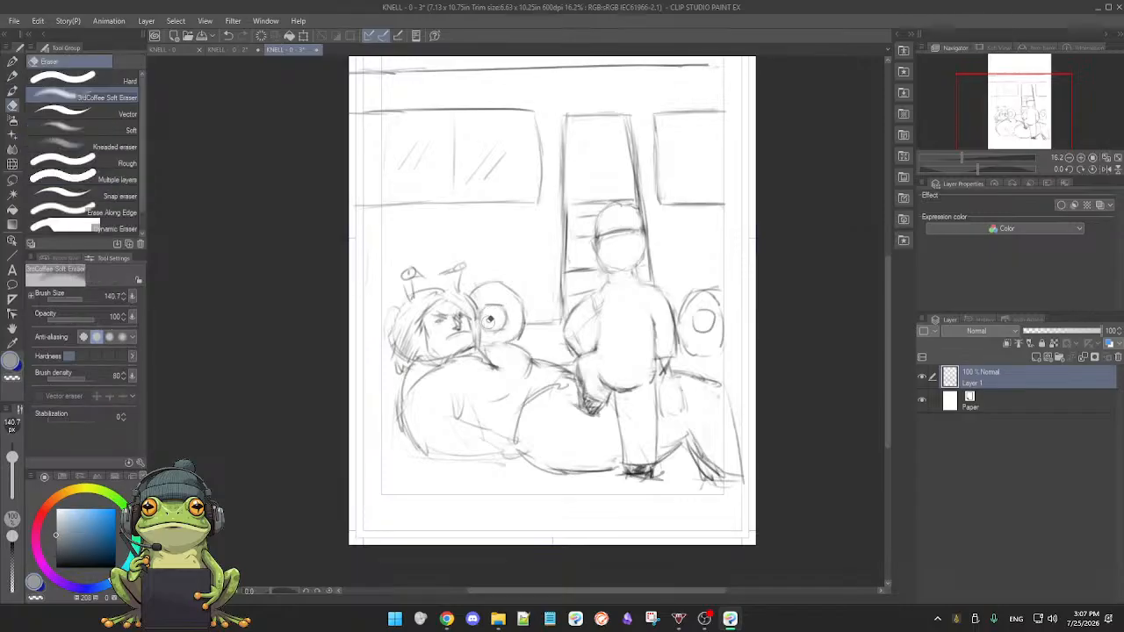
key("b")
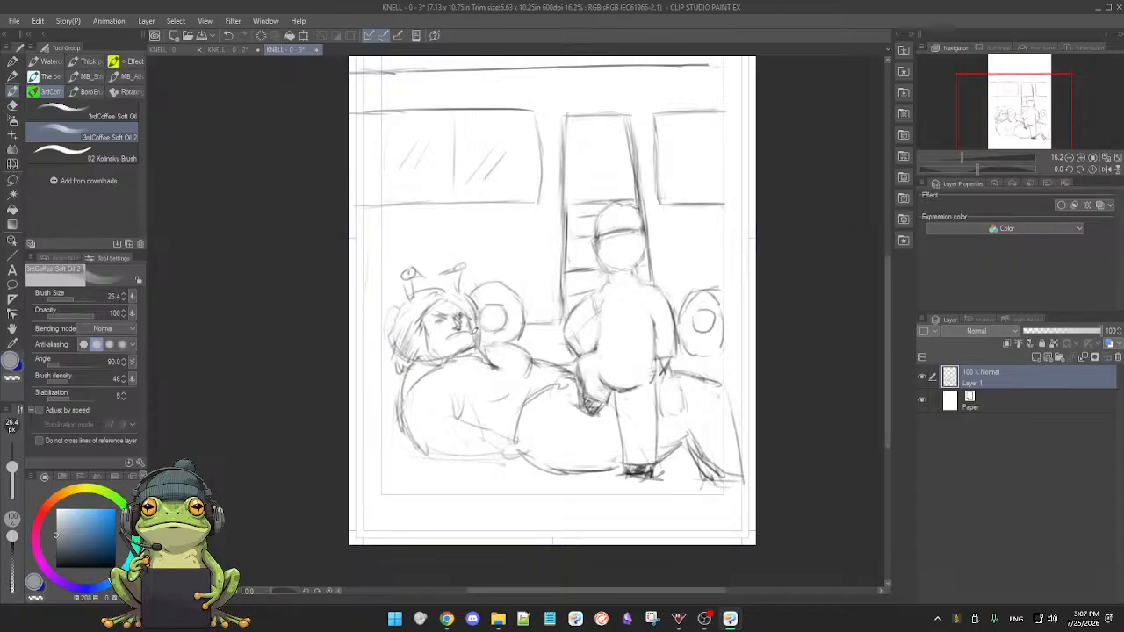
- Erase the reclining woman's dark brow and eye lines and redraw her facial features more lightly
key("e")
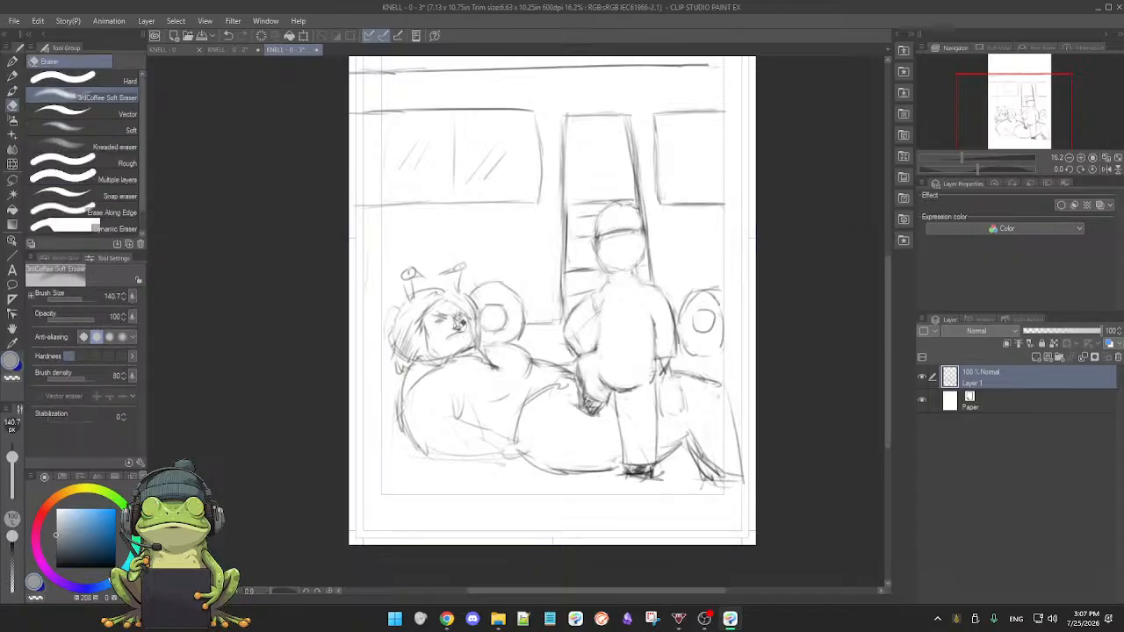
key("b")
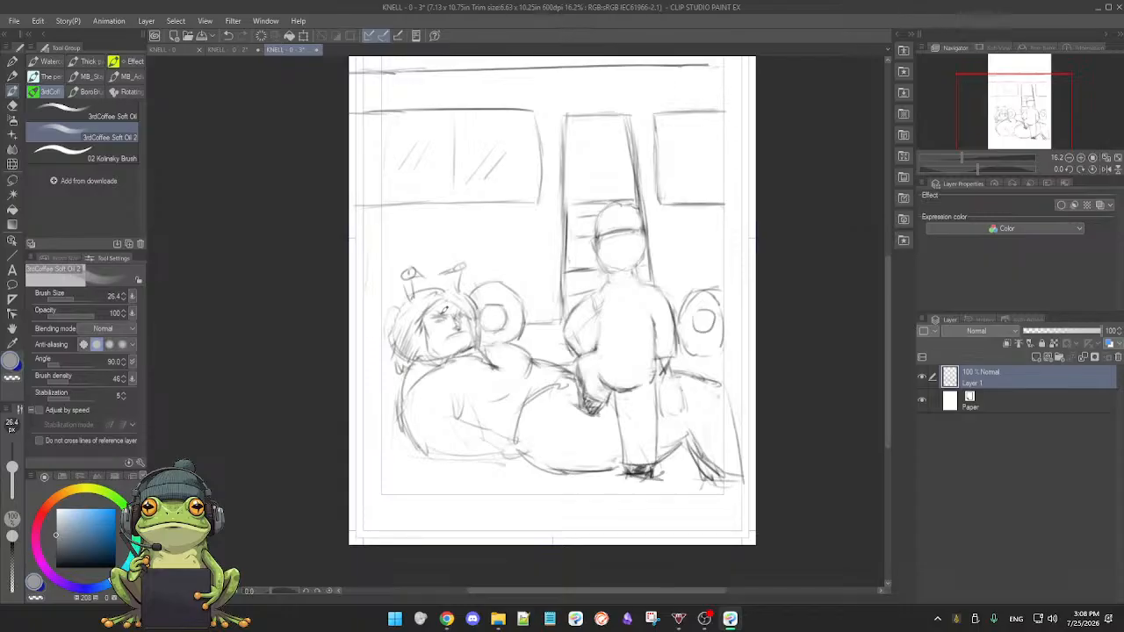
key("e")
key("b")
key("e")
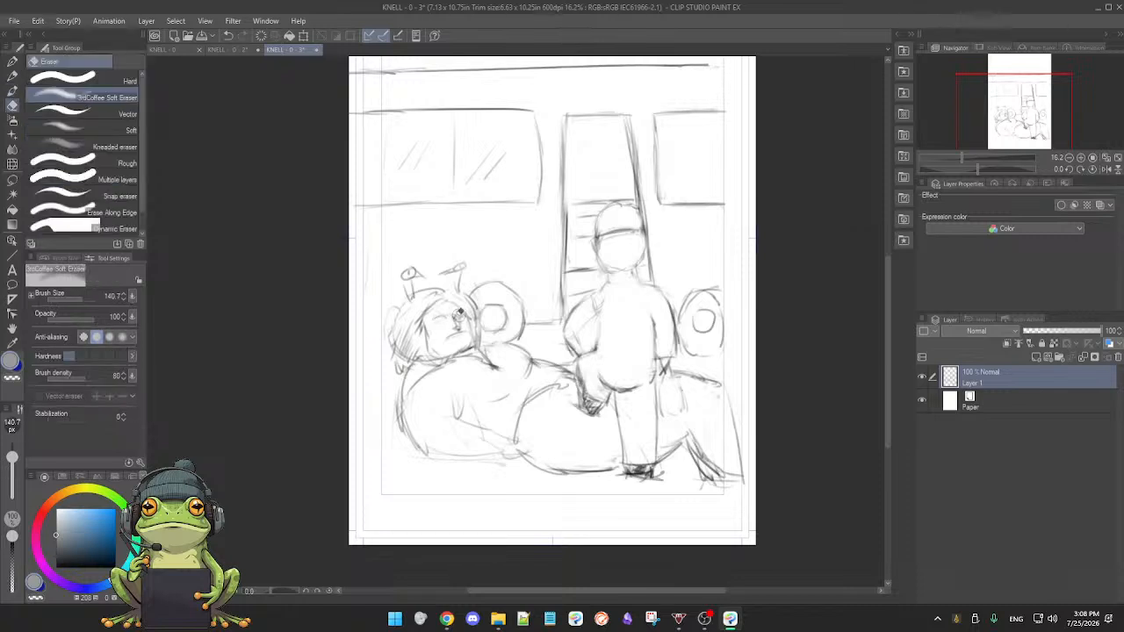
key("b")
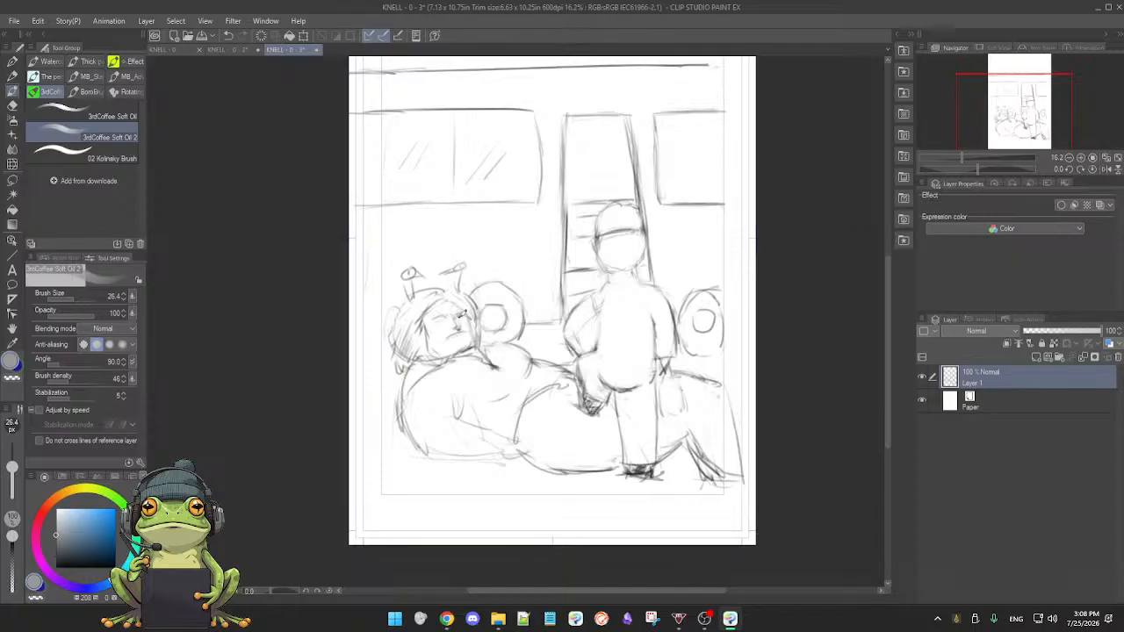
key("e")
key("b")
key("e")
left_click_drag(458, 306, 449, 309)
key("b")
- Refine the reclining woman's eyes, brows and mouth up close with small brush and eraser strokes
scroll(456, 308, "up", 2)
key("e")
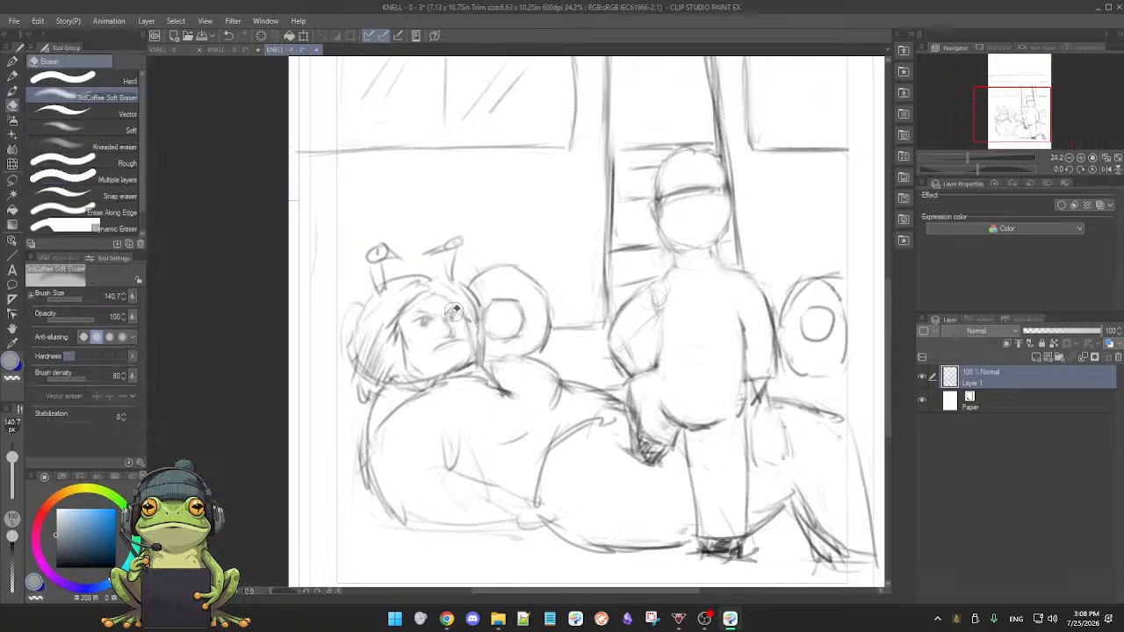
key("b")
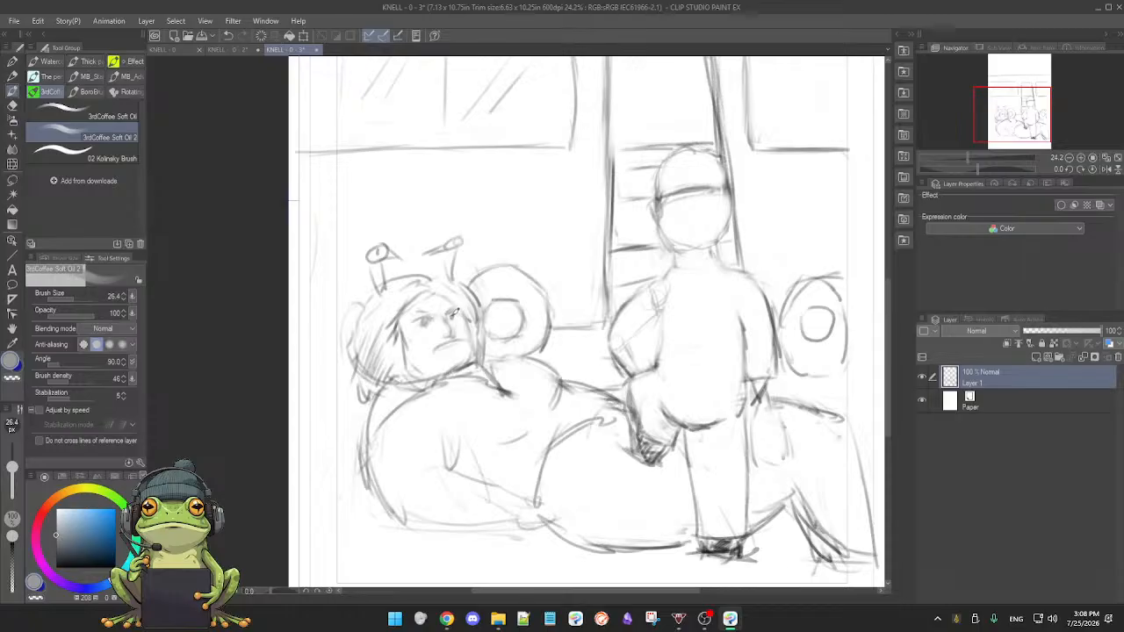
key("e")
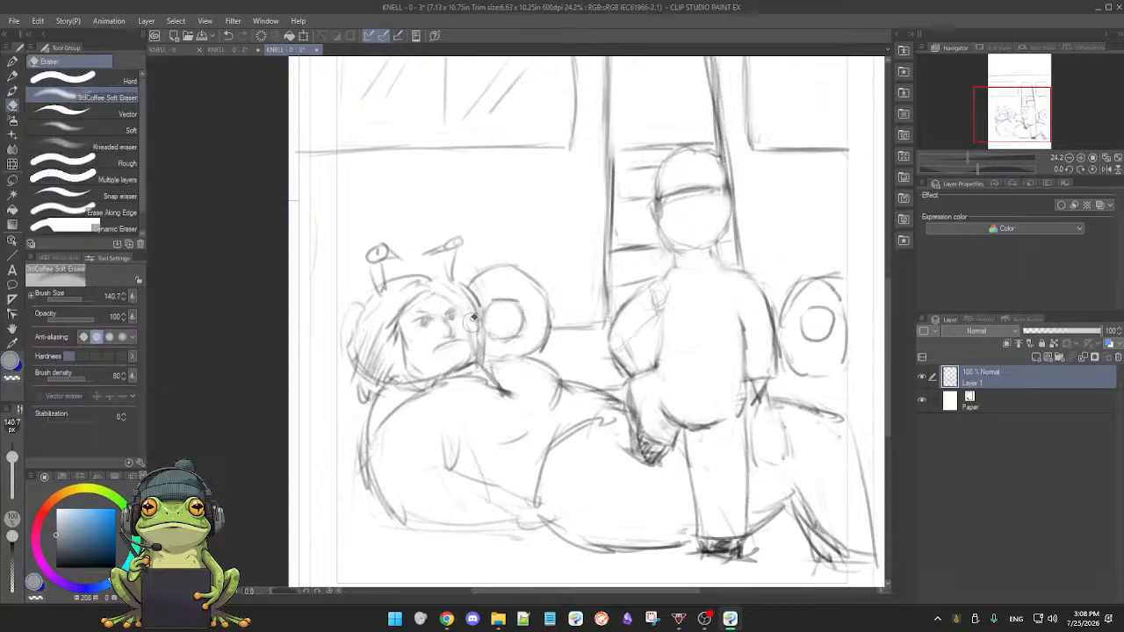
key("b")
key("e")
key("b")
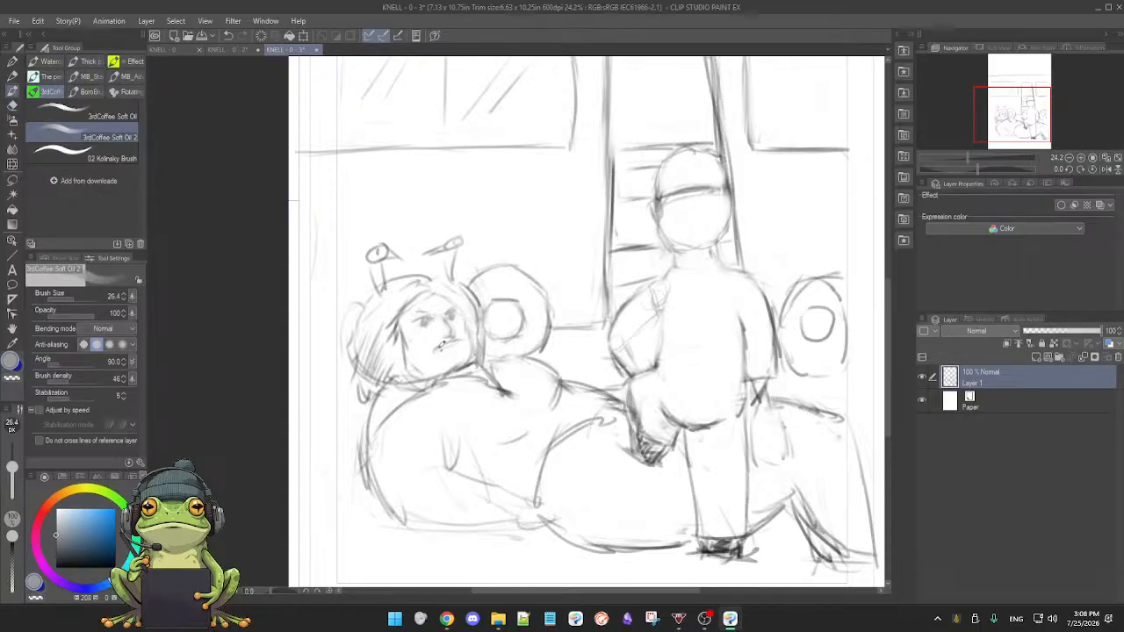
- Erase the heavy hatching in the reclining woman's hair and lightly redraw its outer contour and the lines under her jaw
key("e")
left_click_drag(404, 314, 375, 348)
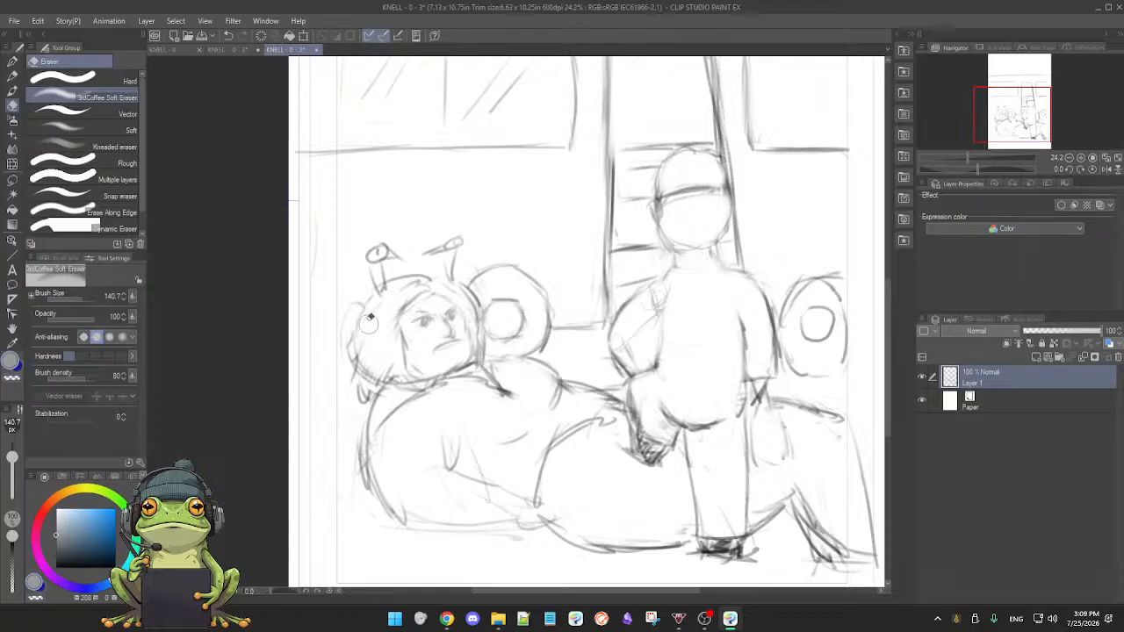
key("b")
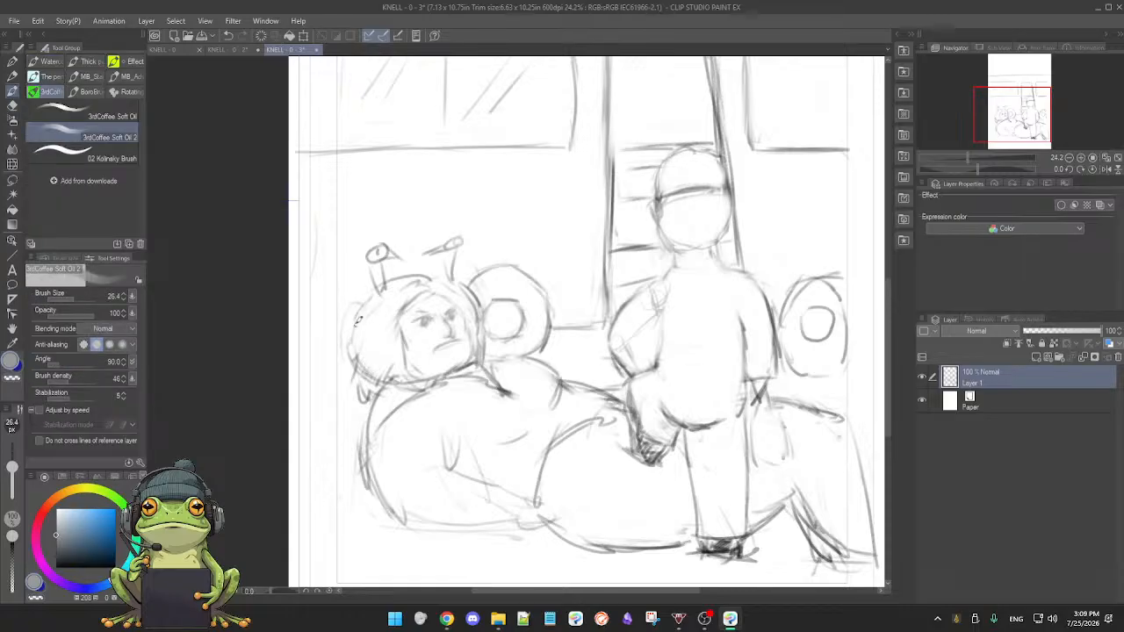
key("e")
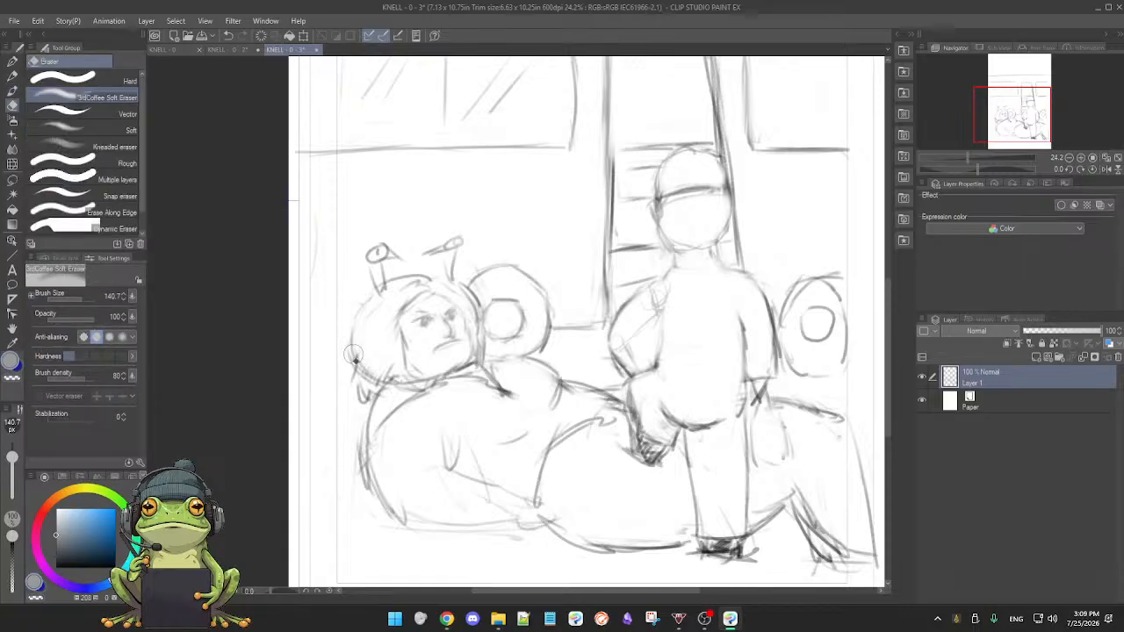
key("b")
mouse_move(360, 342)
left_mouse_down()
mouse_move(362, 367)
mouse_move(408, 388)
left_mouse_up()
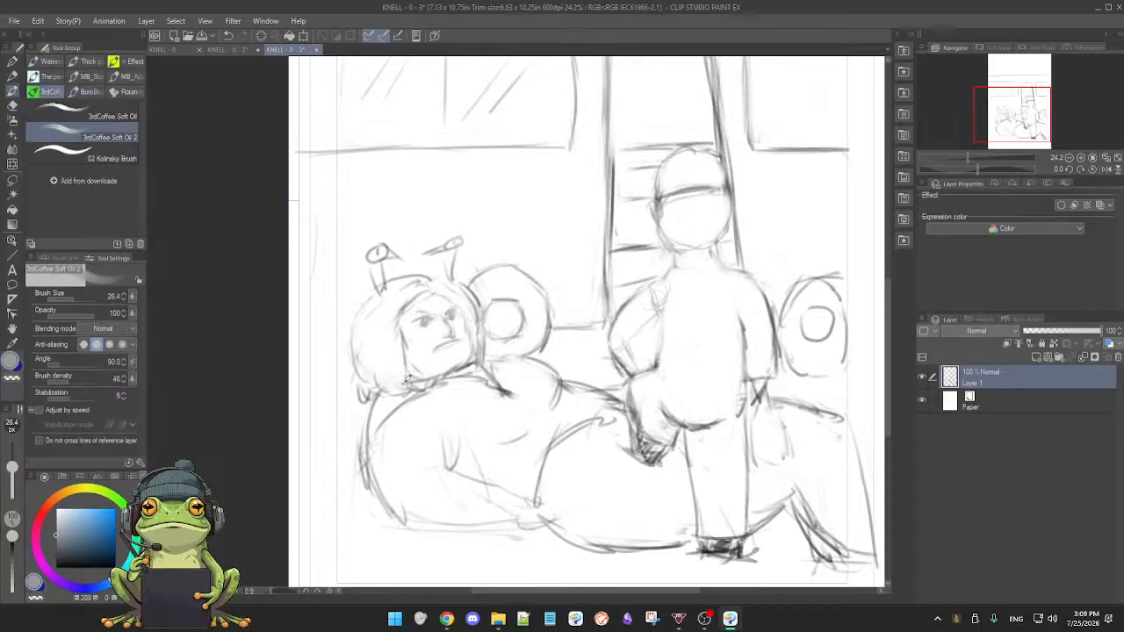
key("e")
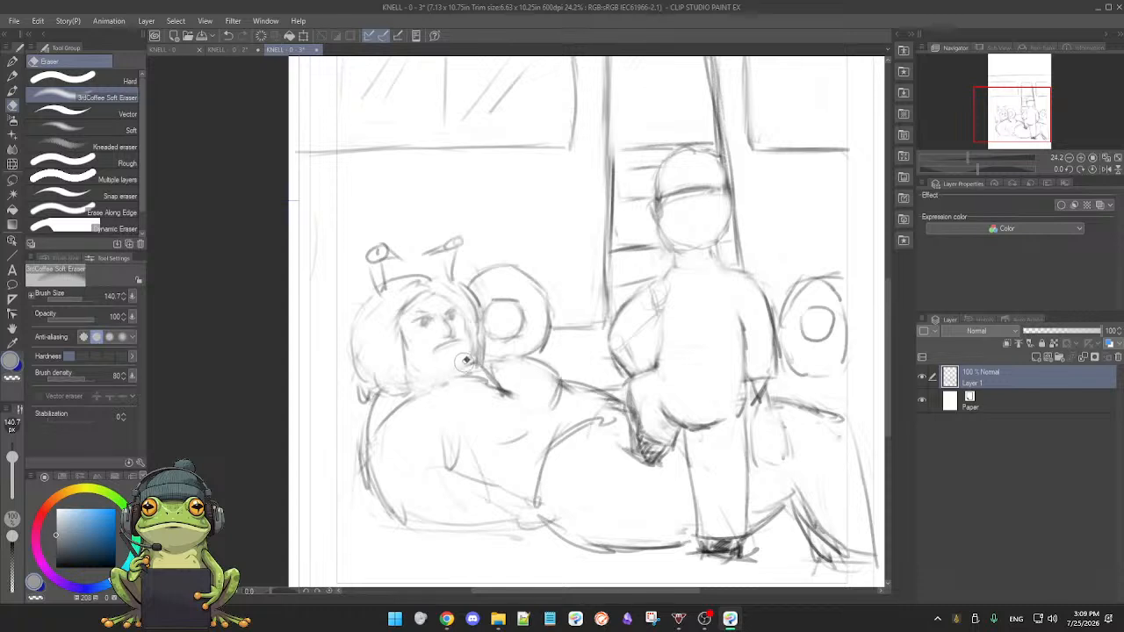
key("b")
left_click_drag(410, 376, 448, 372)
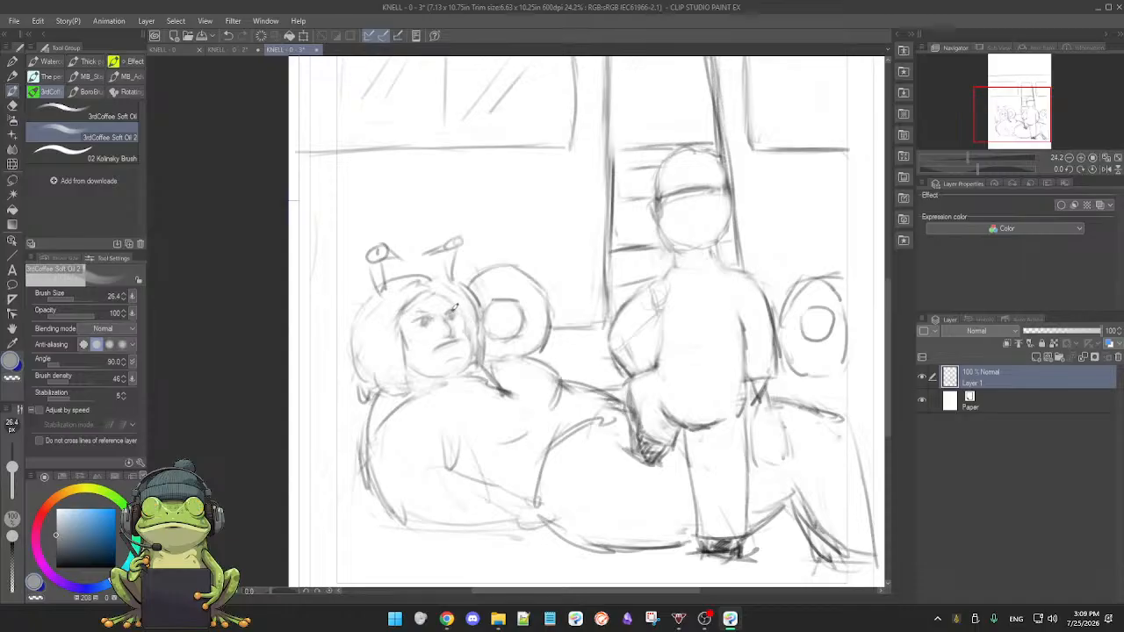
- Darken the reclining woman's far eye and brow, and clean up her chin and the hair edge beside the wheel
left_click_drag(464, 313, 454, 313)
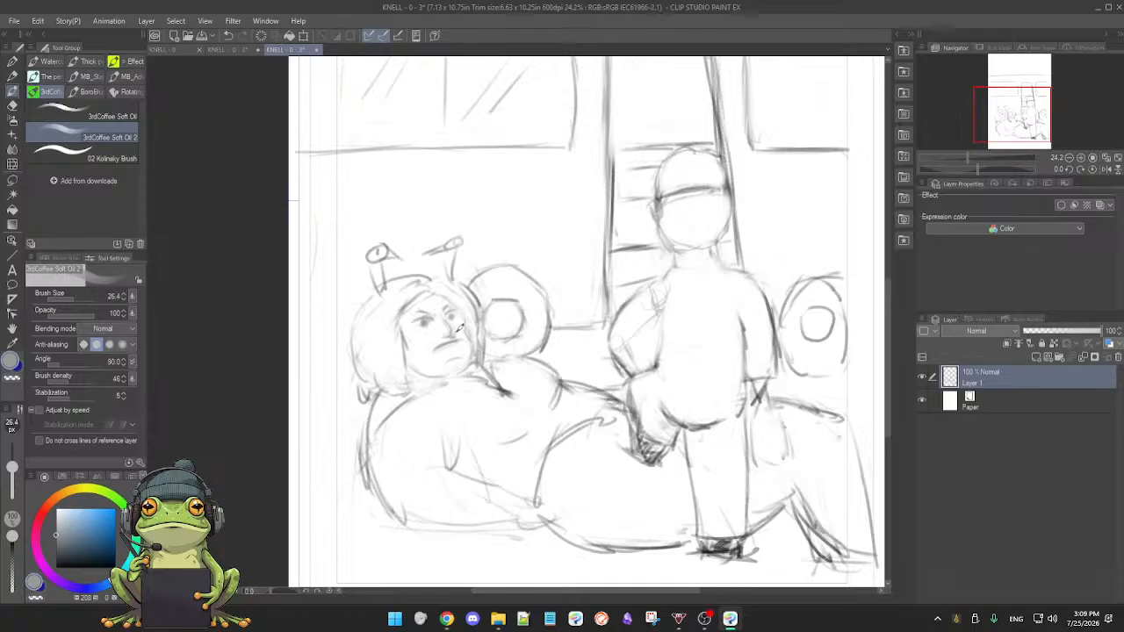
key("e")
key("b")
key("e")
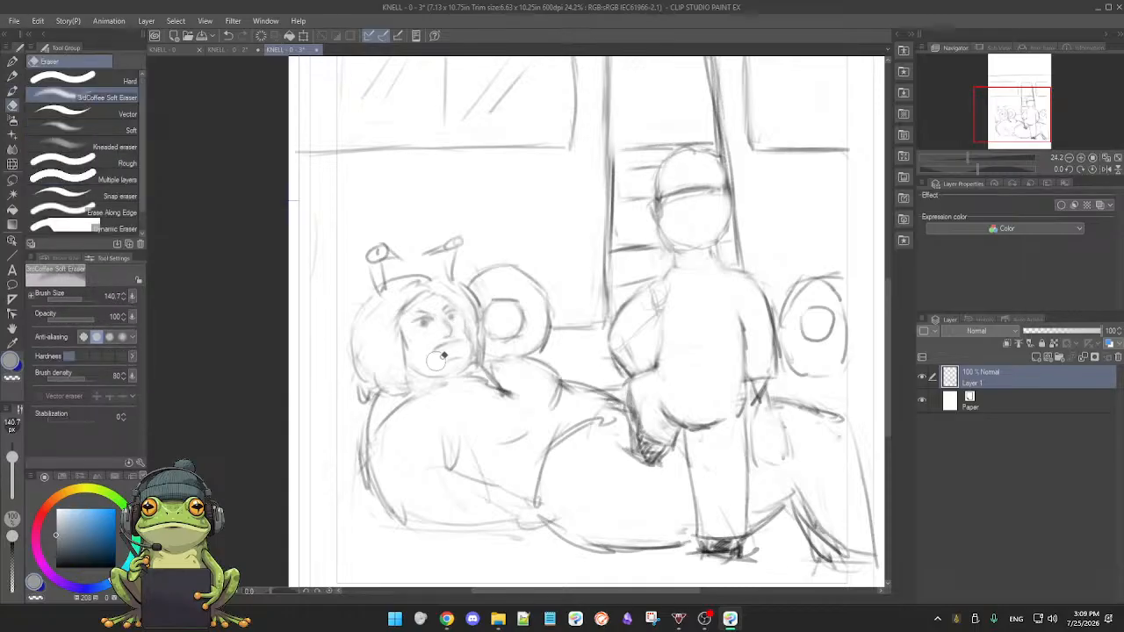
key("b")
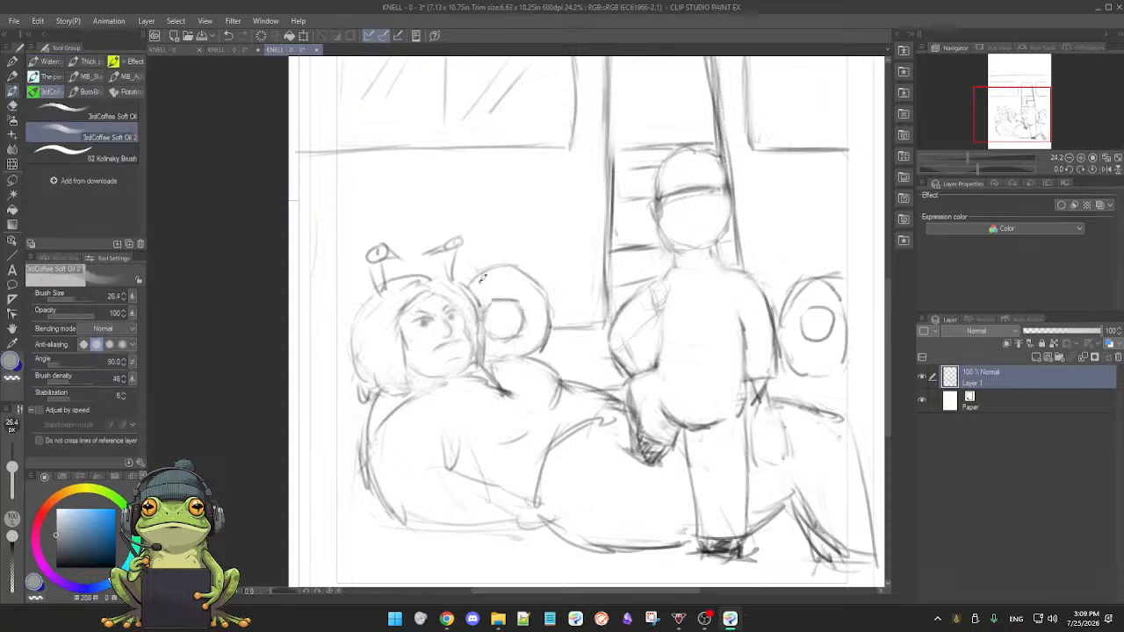
key("e")
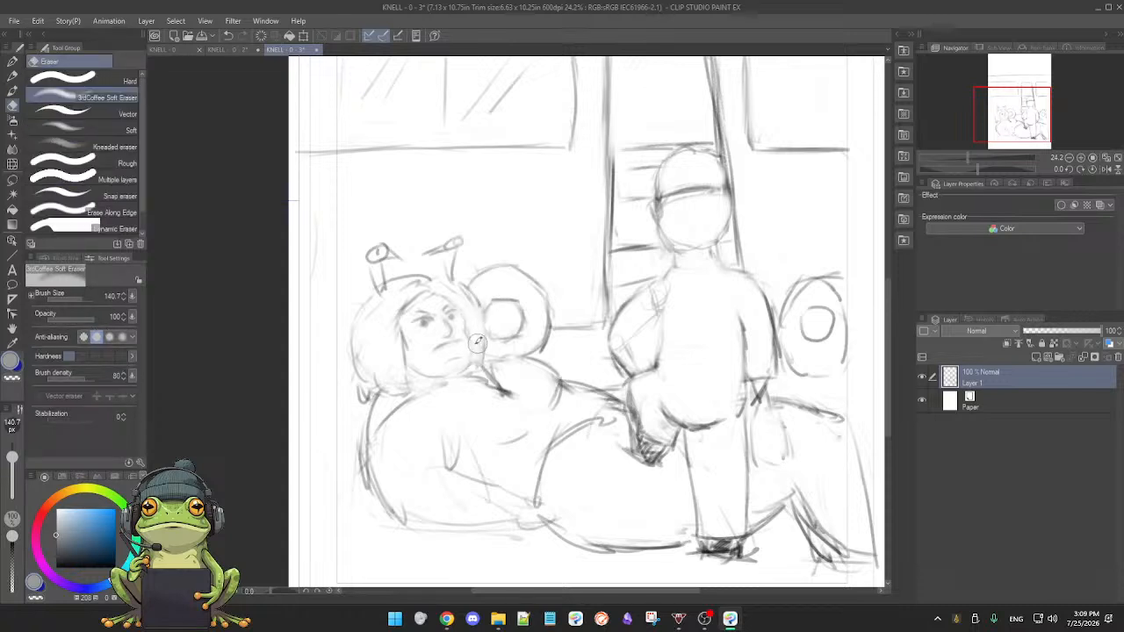
key("b")
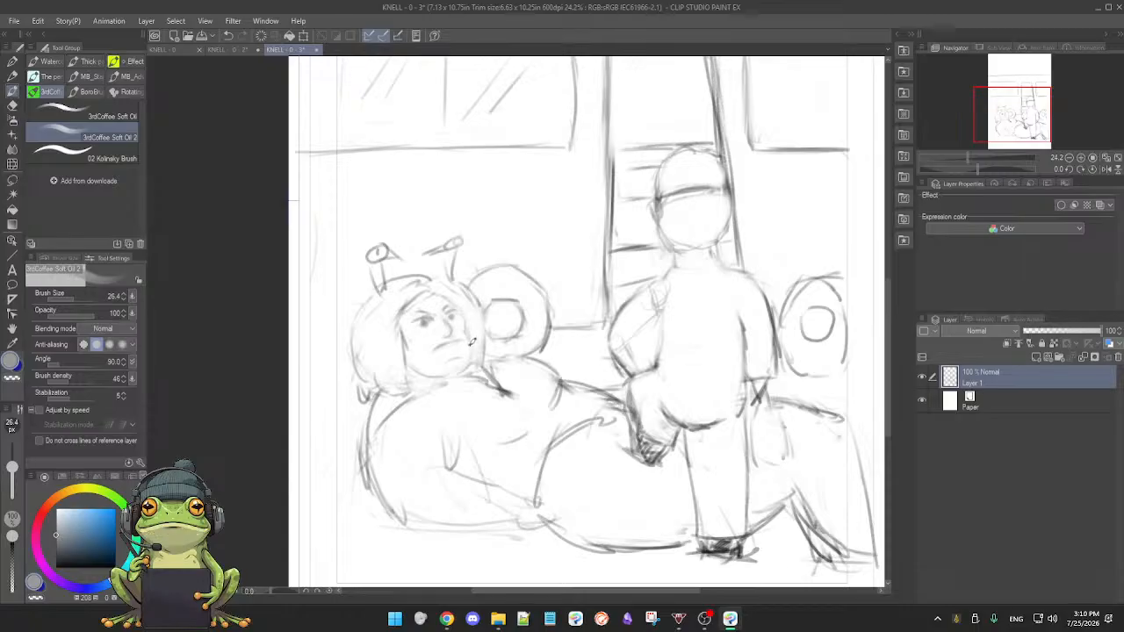
- Clean up the tyre and hub lines of the bus wheel behind the reclining woman's head
key("e")
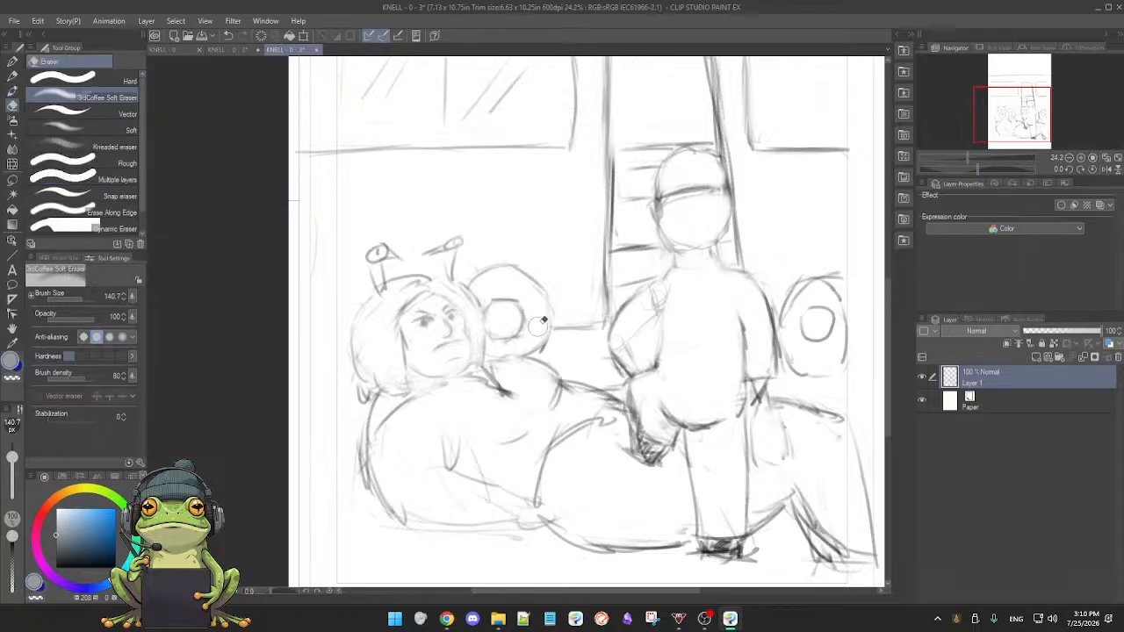
mouse_move(531, 311)
left_mouse_down()
mouse_move(530, 332)
mouse_move(507, 343)
mouse_move(503, 313)
left_mouse_up()
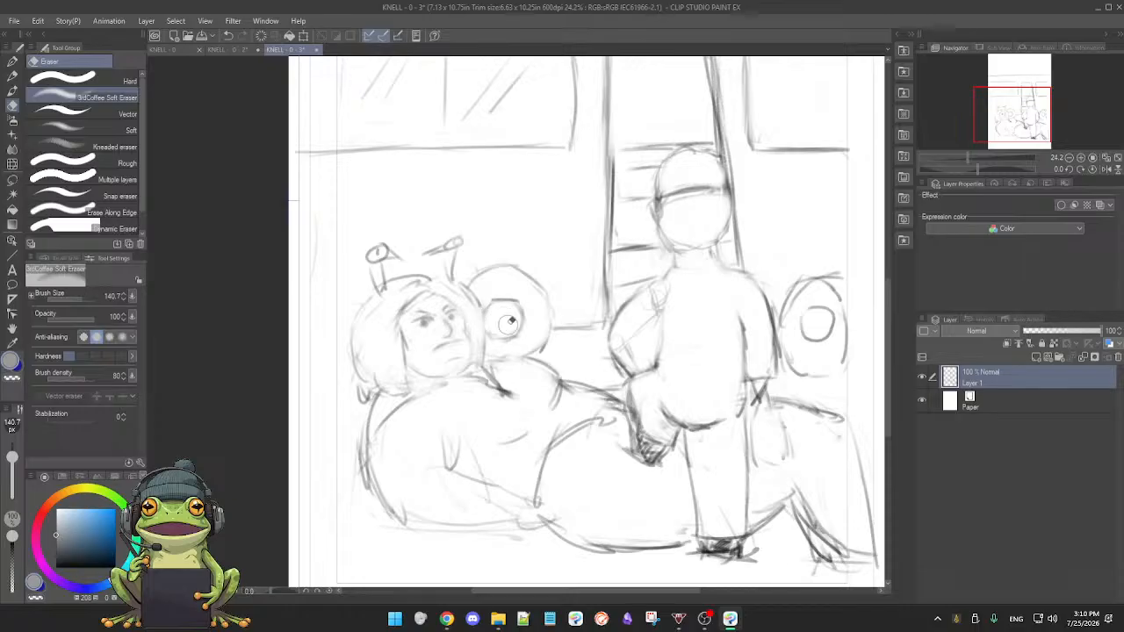
key("b")
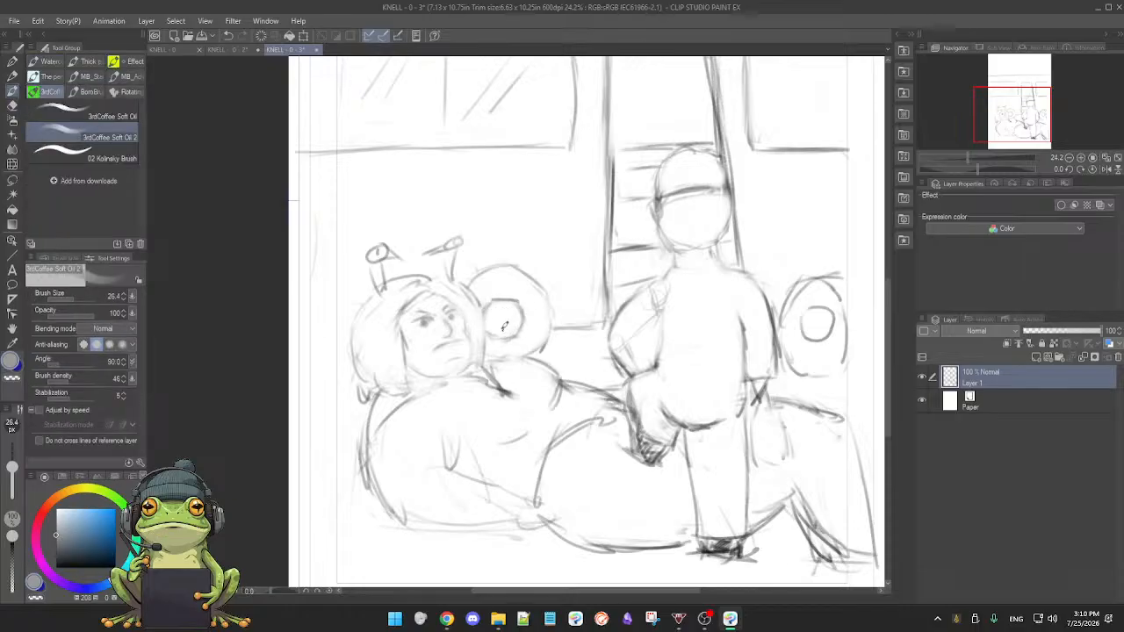
key("e")
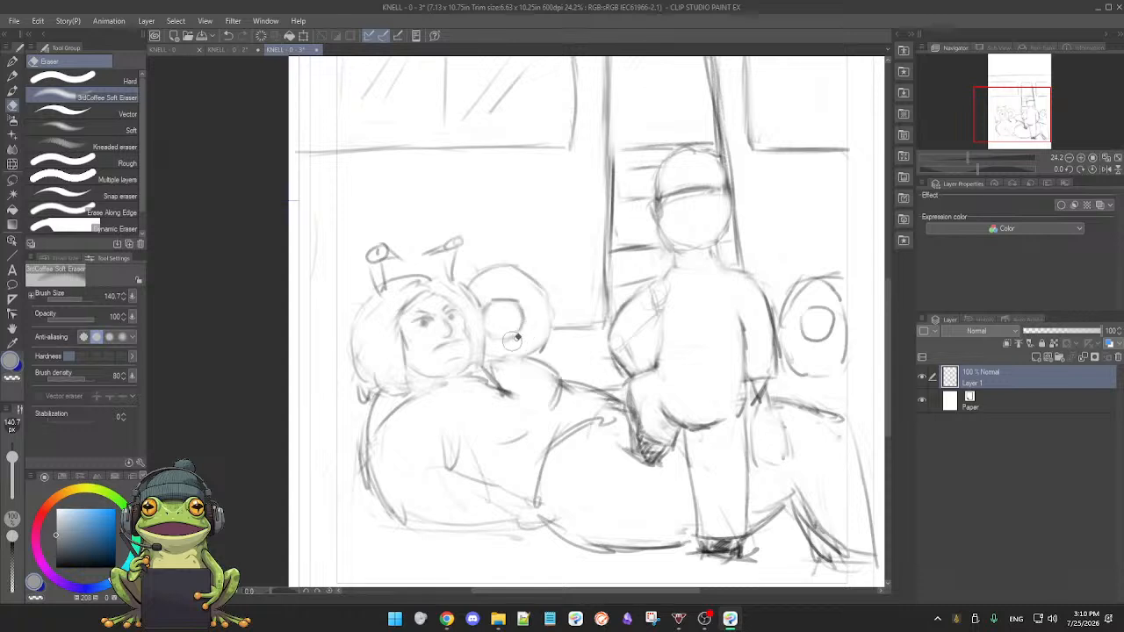
key("b")
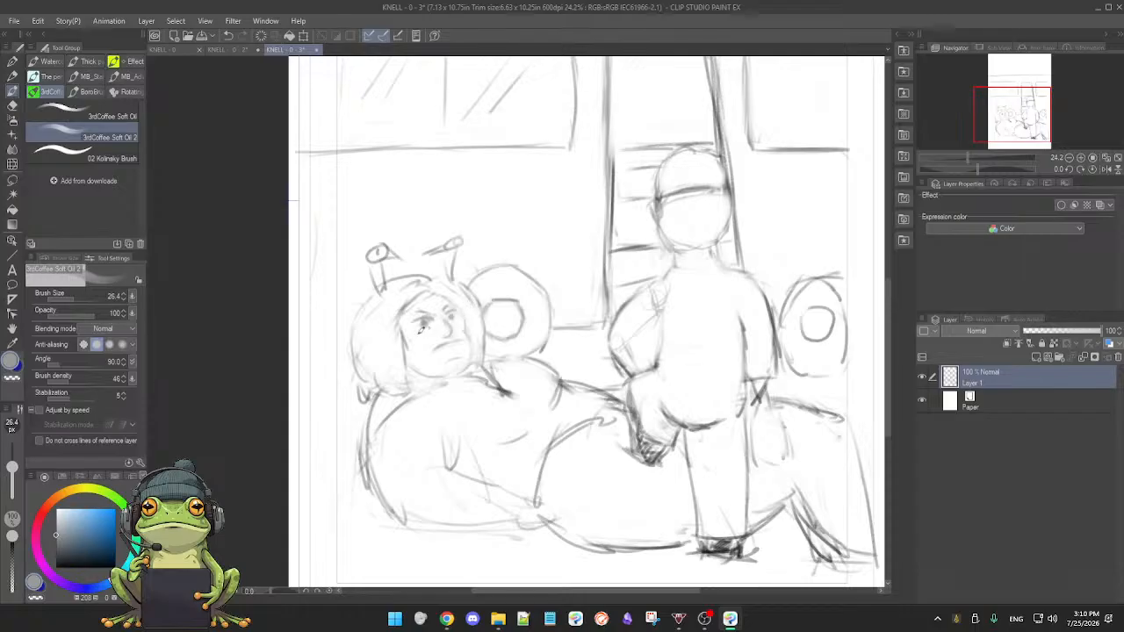
- Refine the reclining woman's hair contour where it meets the wheel with small eraser and brush strokes
key("e")
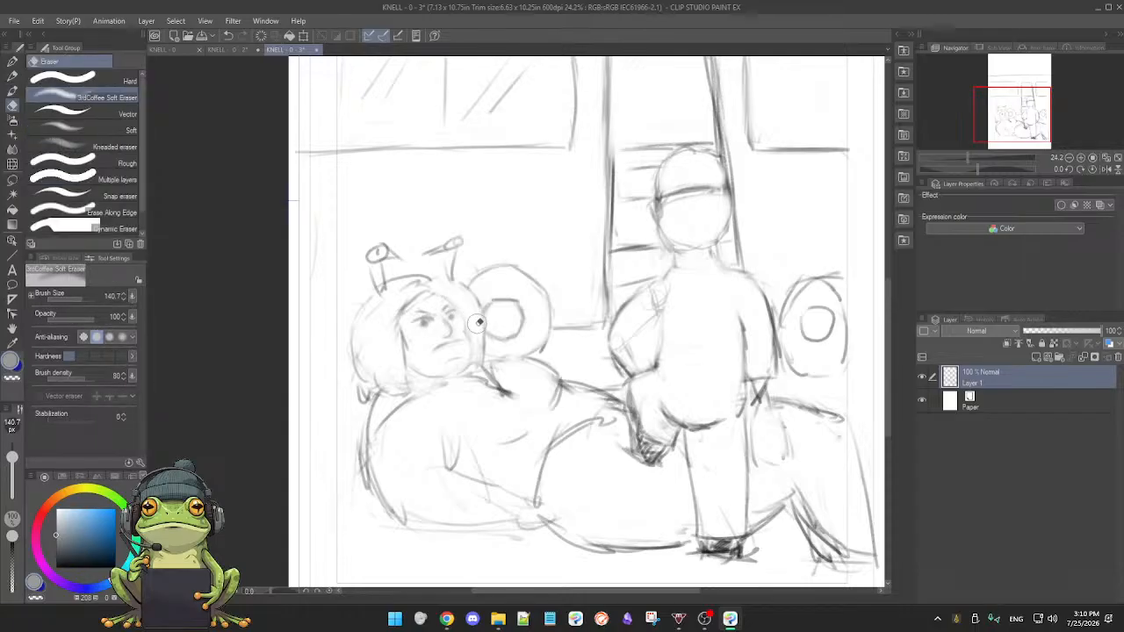
key("b")
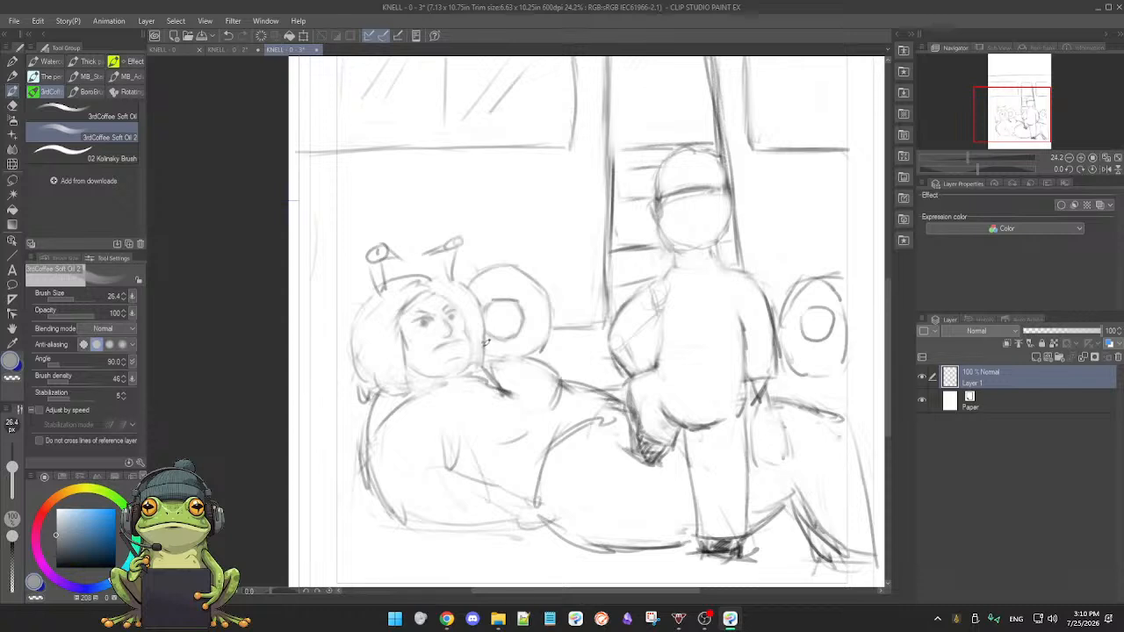
key("e")
key("b")
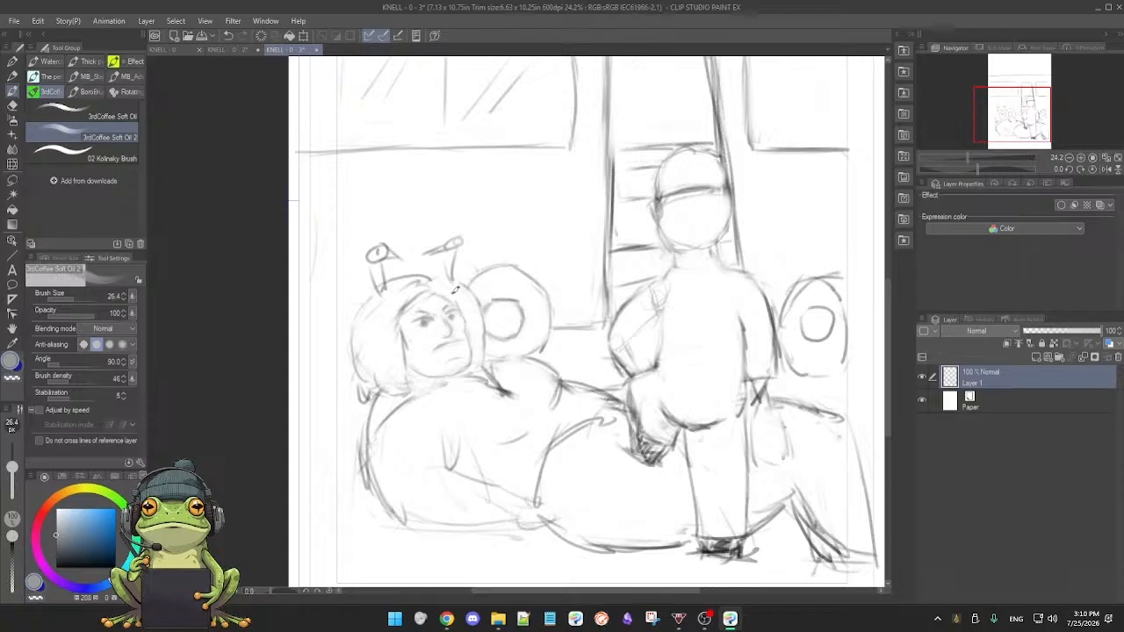
- Erase the two antennae above the reclining woman's head down to faint traces
key("e")
left_click_drag(377, 244, 373, 291)
mouse_move(391, 246)
left_mouse_down()
mouse_move(372, 248)
mouse_move(452, 272)
mouse_move(453, 260)
left_mouse_up()
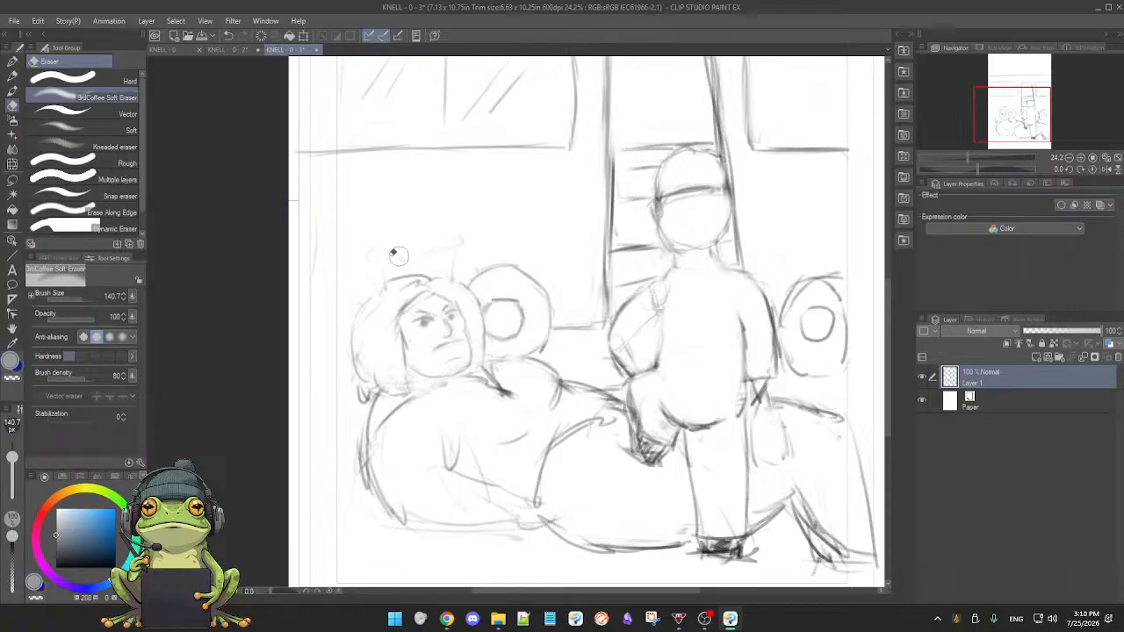
- Sketch a small bird perched on the back of the reclining woman's hair and tidy it with an eraser reduced to 37.3
key("b")
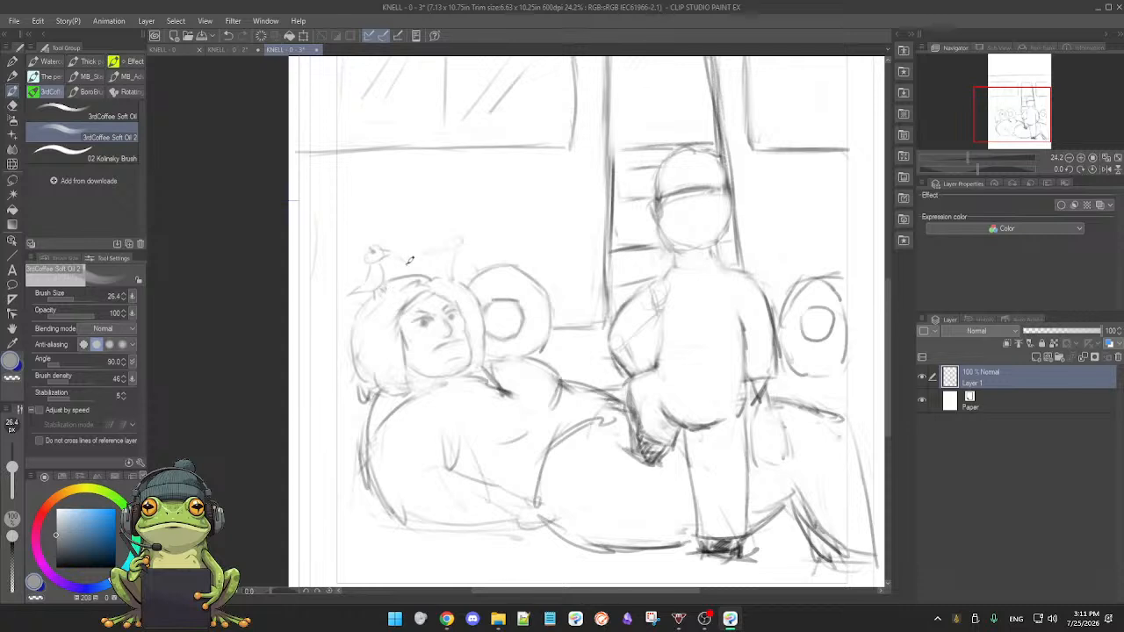
key("e")
left_click_drag(407, 254, 453, 241)
key("b")
key("ctrl+z")
left_click(433, 251)
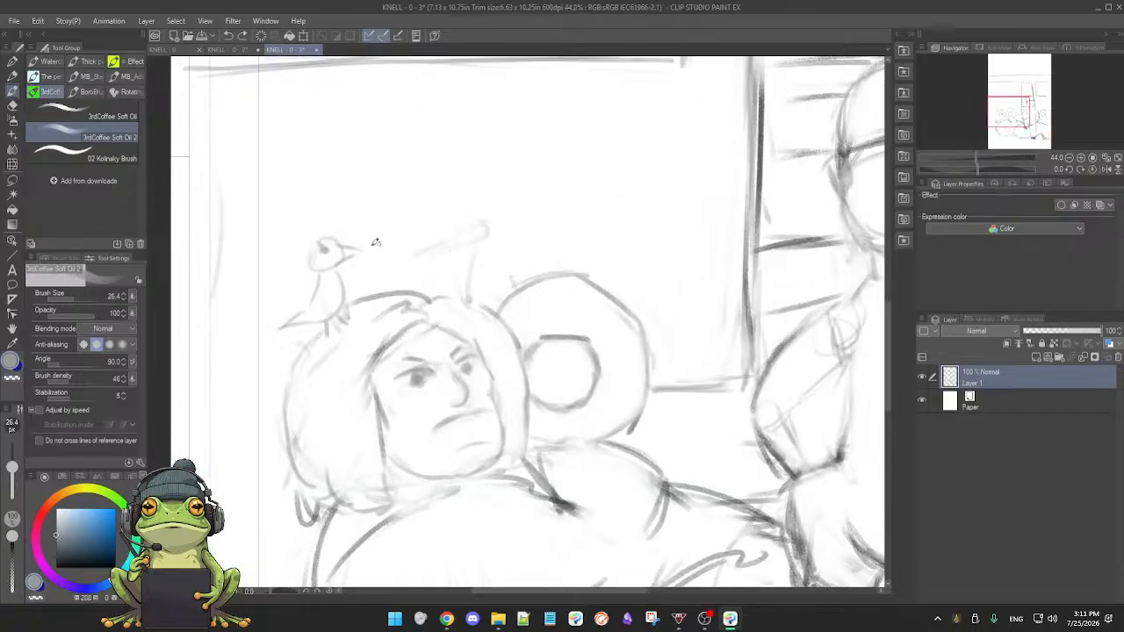
key("e")
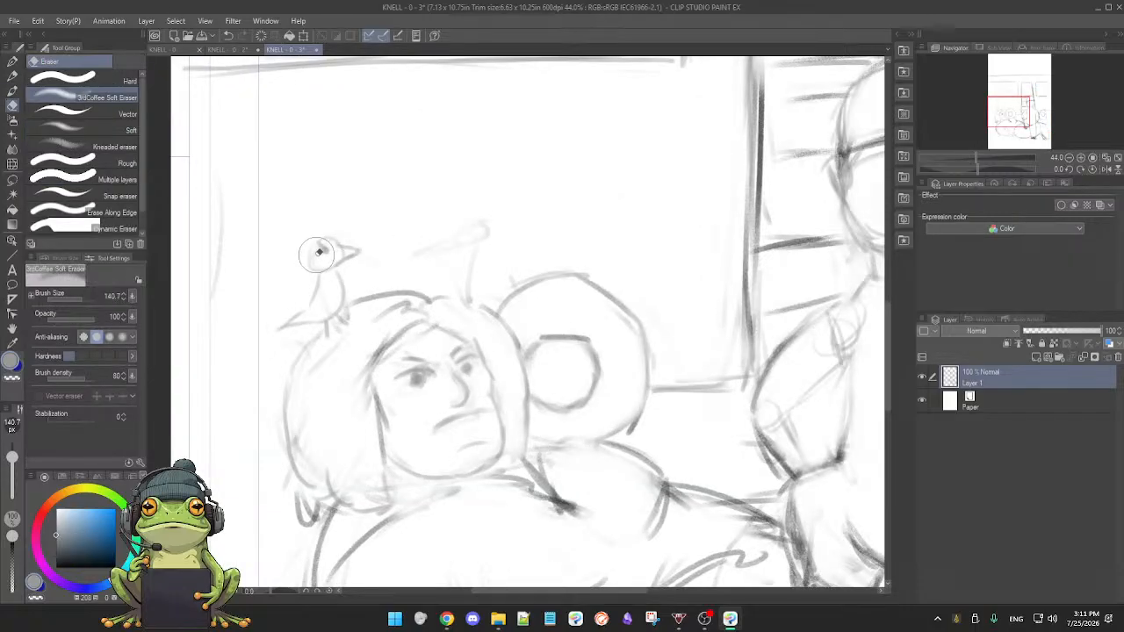
left_click_drag(11, 456, 20, 455)
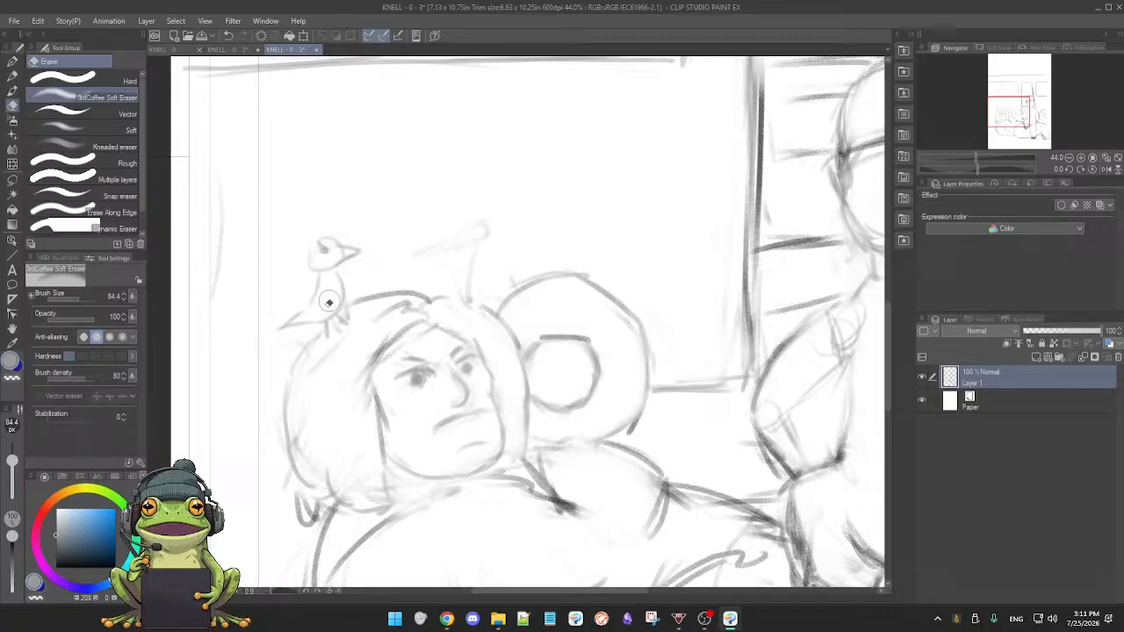
left_click_drag(12, 460, 12, 476)
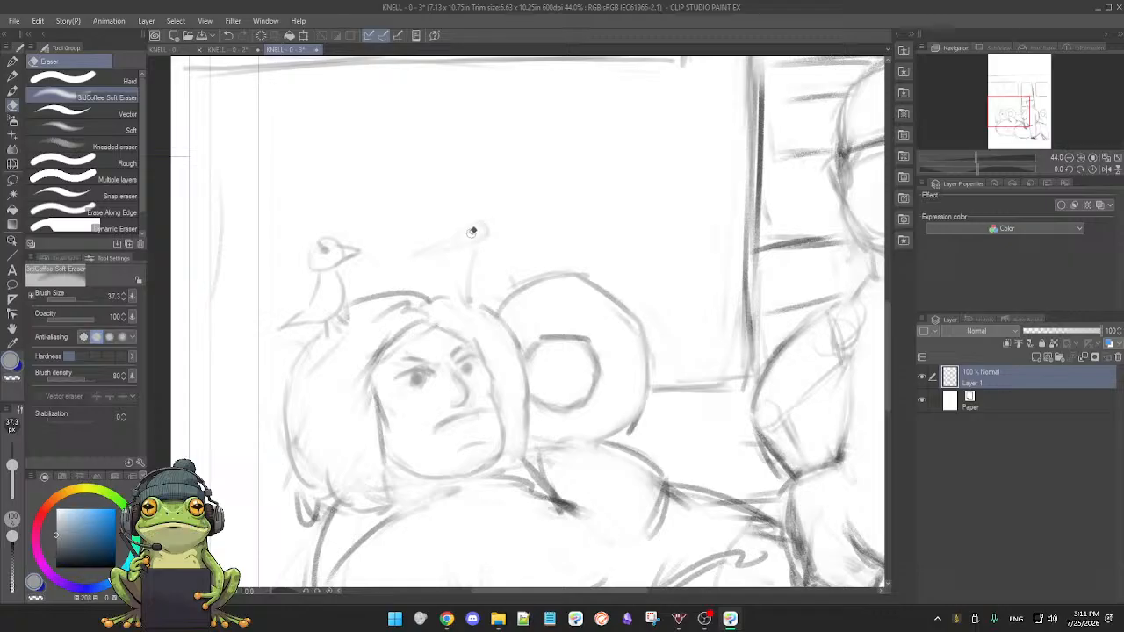
- Draw a second, long-beaked bird on the woman's hair beside the wheel, facing the first bird, with head, eye, body and tail
key("b")
mouse_move(481, 226)
left_mouse_down()
mouse_move(456, 247)
mouse_move(481, 225)
left_mouse_up()
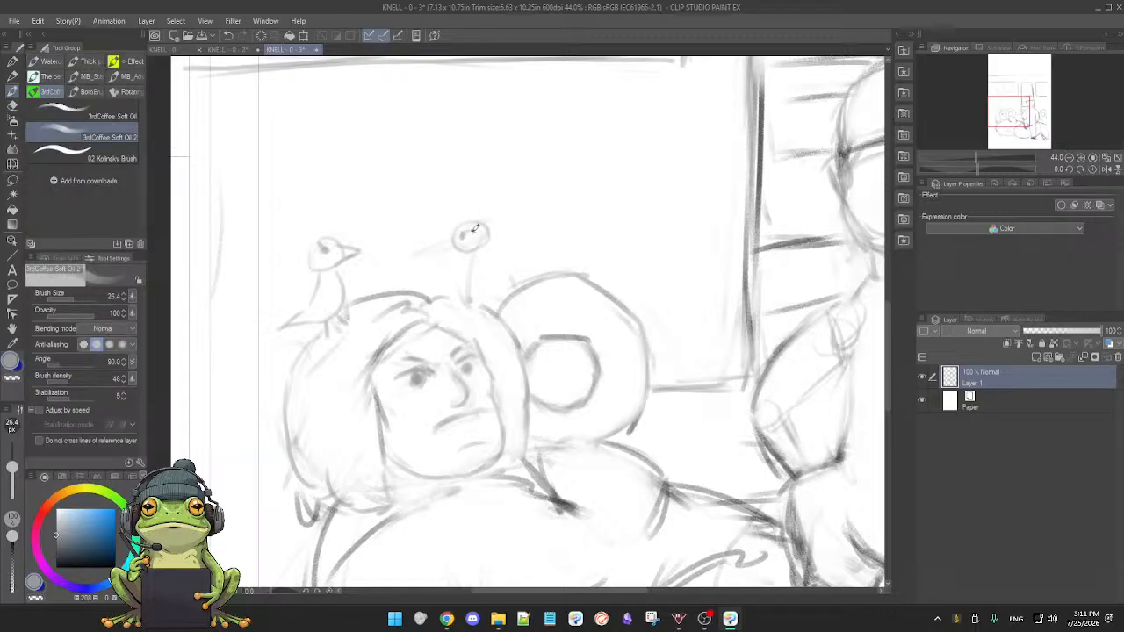
mouse_move(411, 253)
left_mouse_down()
mouse_move(449, 232)
mouse_move(455, 245)
left_mouse_up()
key("e")
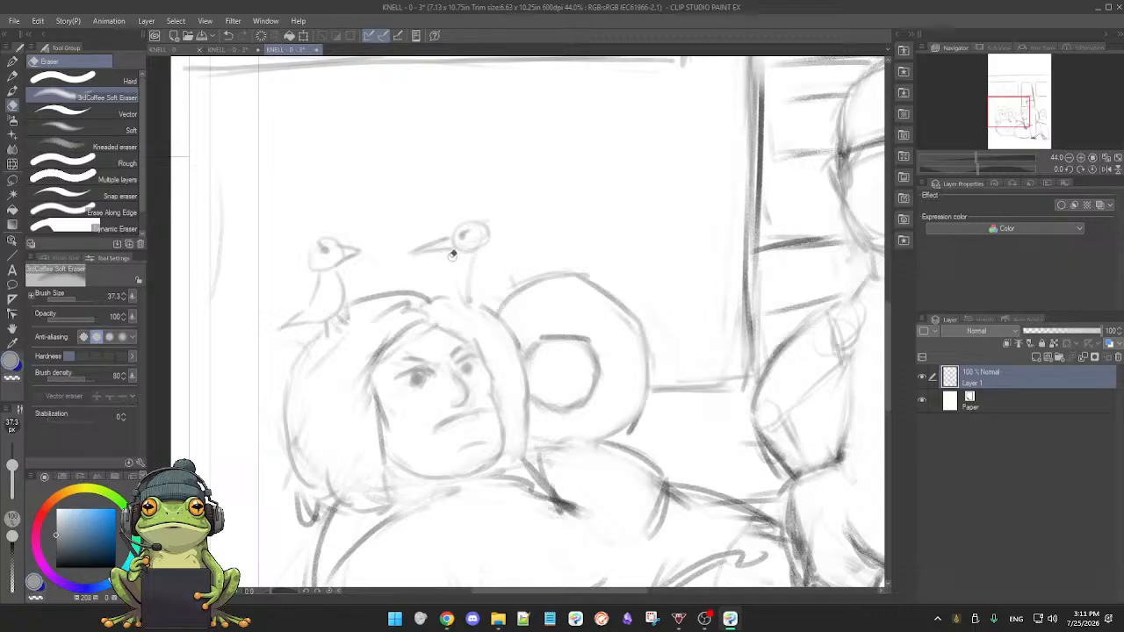
key("b")
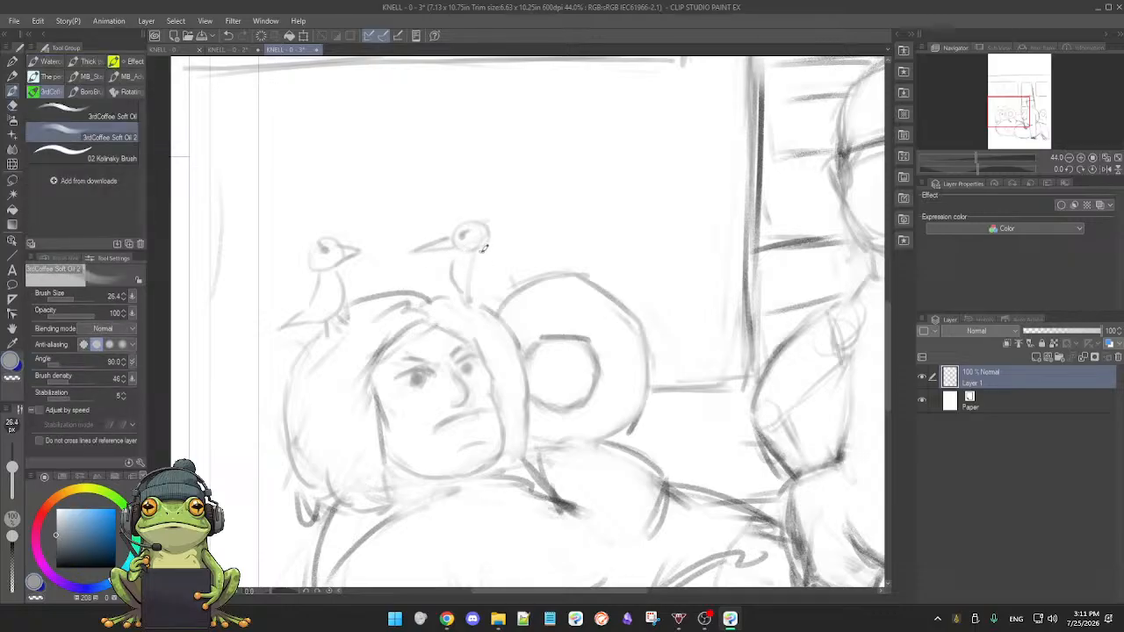
key("e")
key("b")
left_click_drag(479, 252, 492, 280)
key("e")
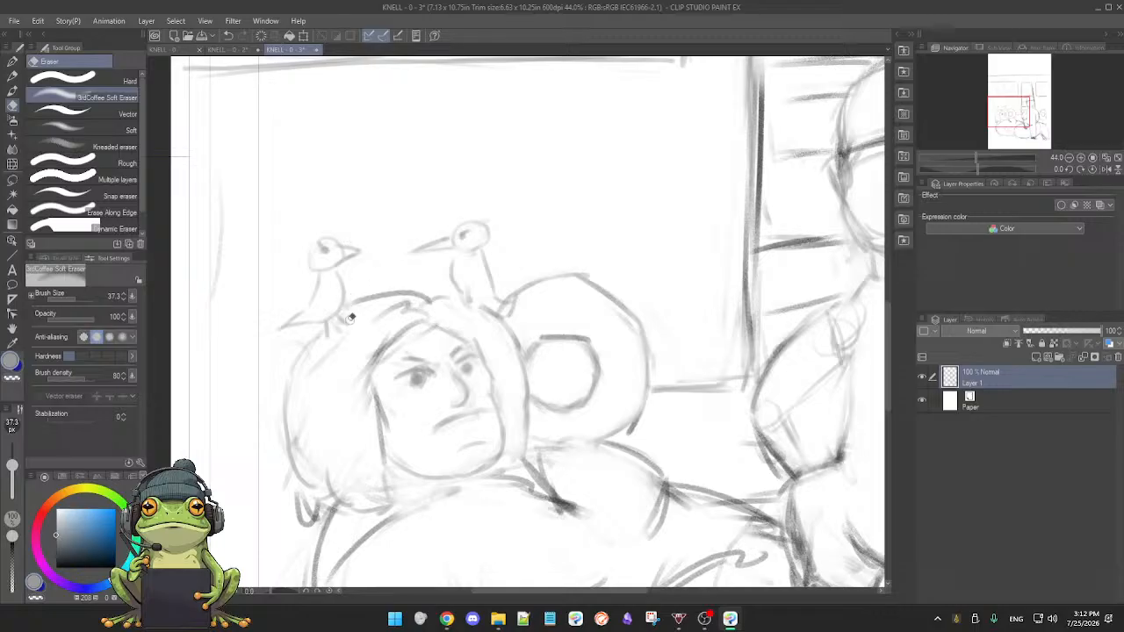
- Redraw the first bird's feet and strengthen the outer contour of the woman's hair beneath it
key("b")
left_click_drag(343, 307, 404, 292)
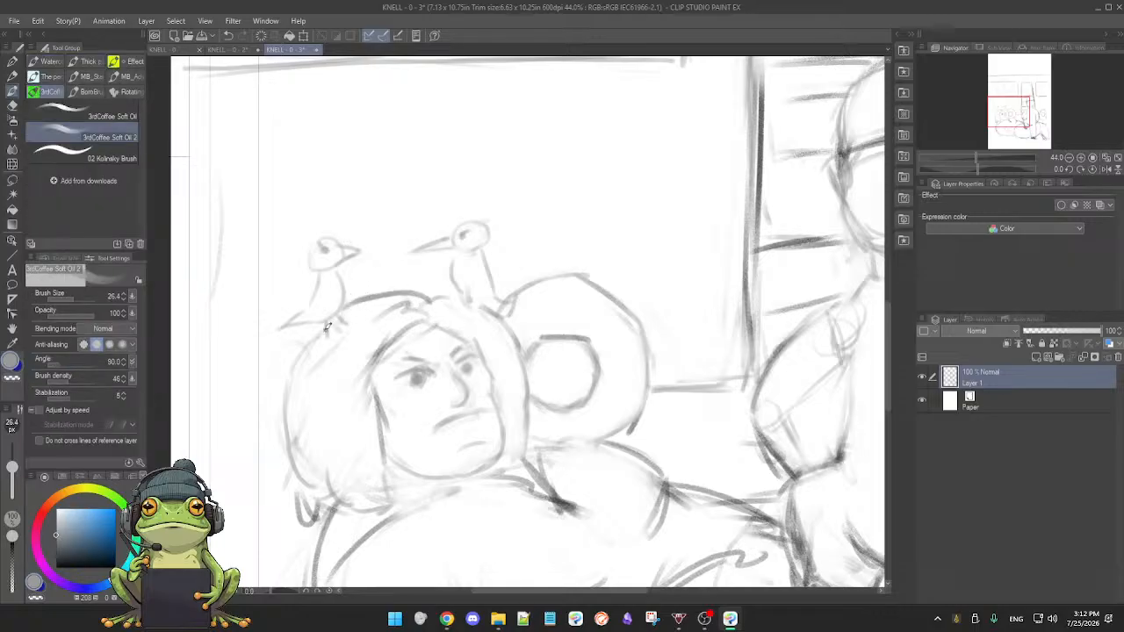
mouse_move(320, 332)
left_mouse_down()
mouse_move(289, 410)
mouse_move(286, 383)
mouse_move(303, 483)
left_mouse_up()
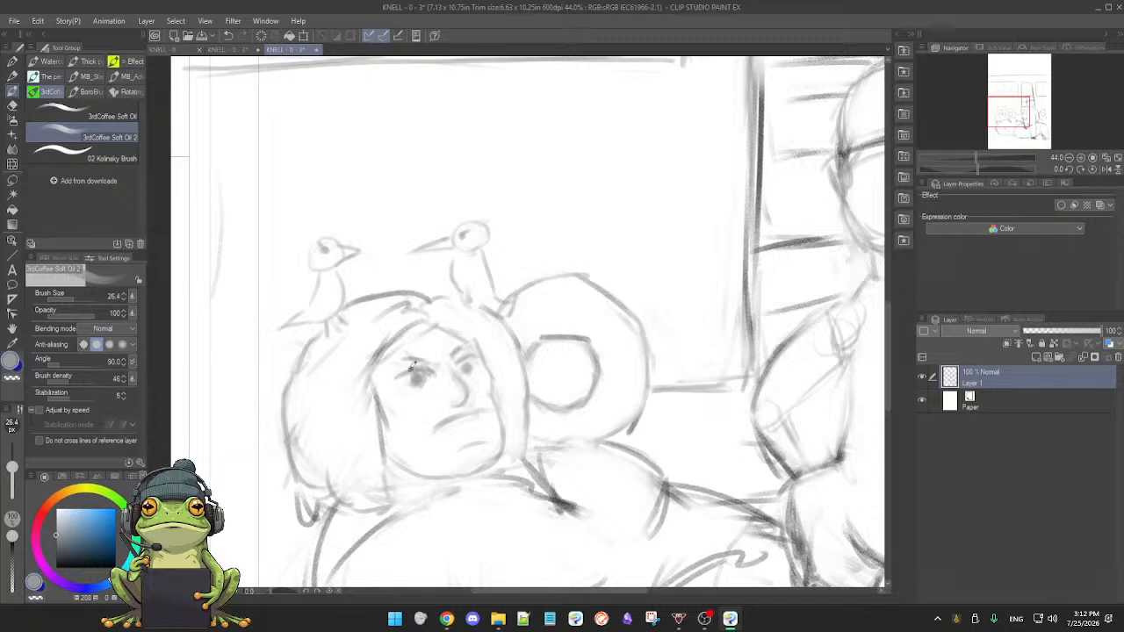
- Redraw the reclining woman's mouth as a shorter, straighter line and tidy the second bird's tail
key("e")
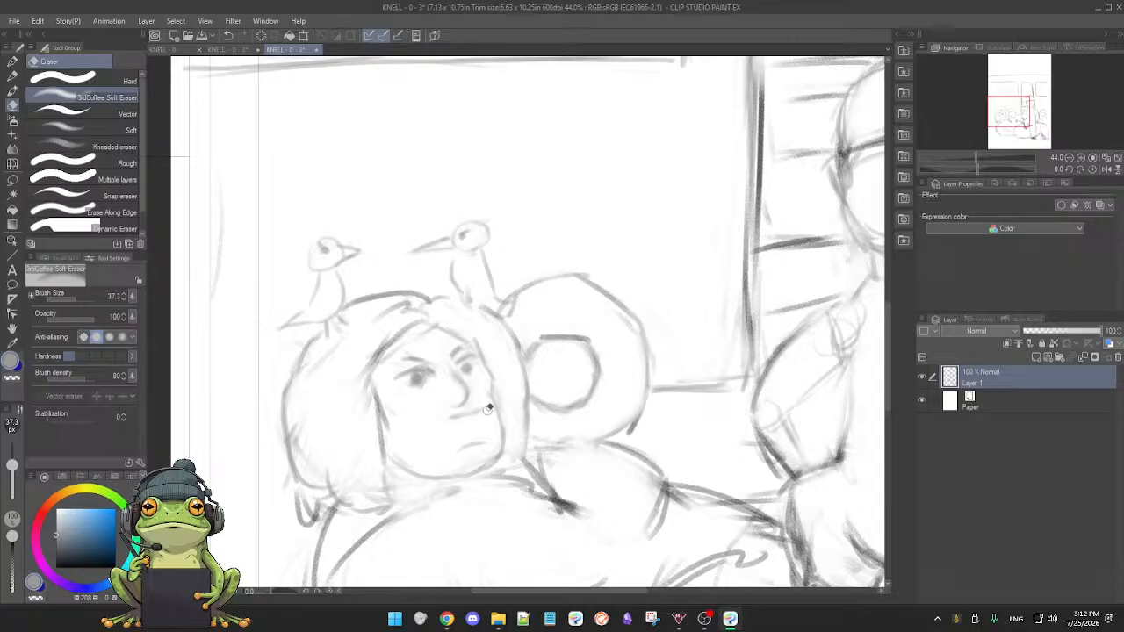
key("b")
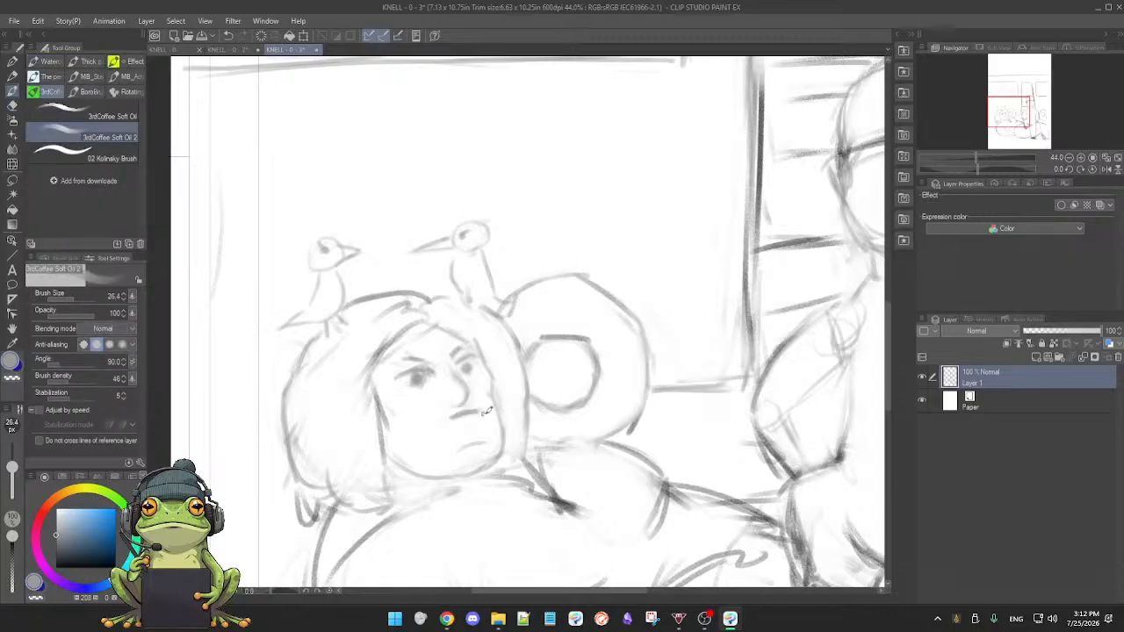
mouse_move(514, 389)
left_mouse_down()
mouse_move(518, 339)
mouse_move(534, 312)
left_mouse_up()
key("e")
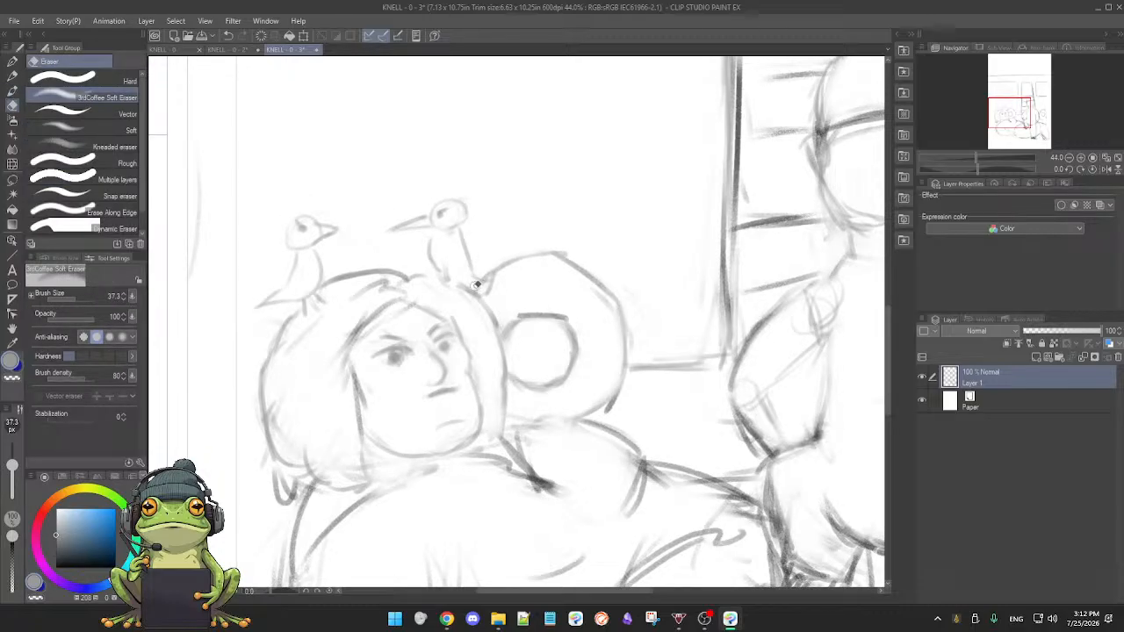
key("b")
scroll(565, 389, "down", 3)
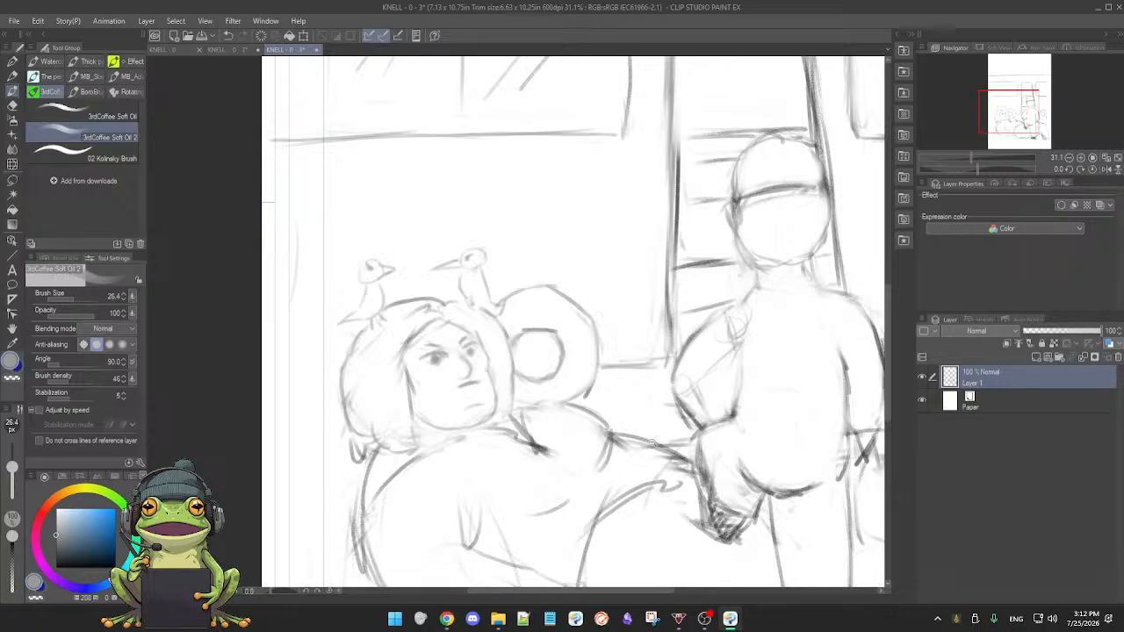
- Enlarge the eraser to 84.4 and clear the stray strokes inside and below the back of the reclining woman's hair
scroll(648, 434, "down", 3)
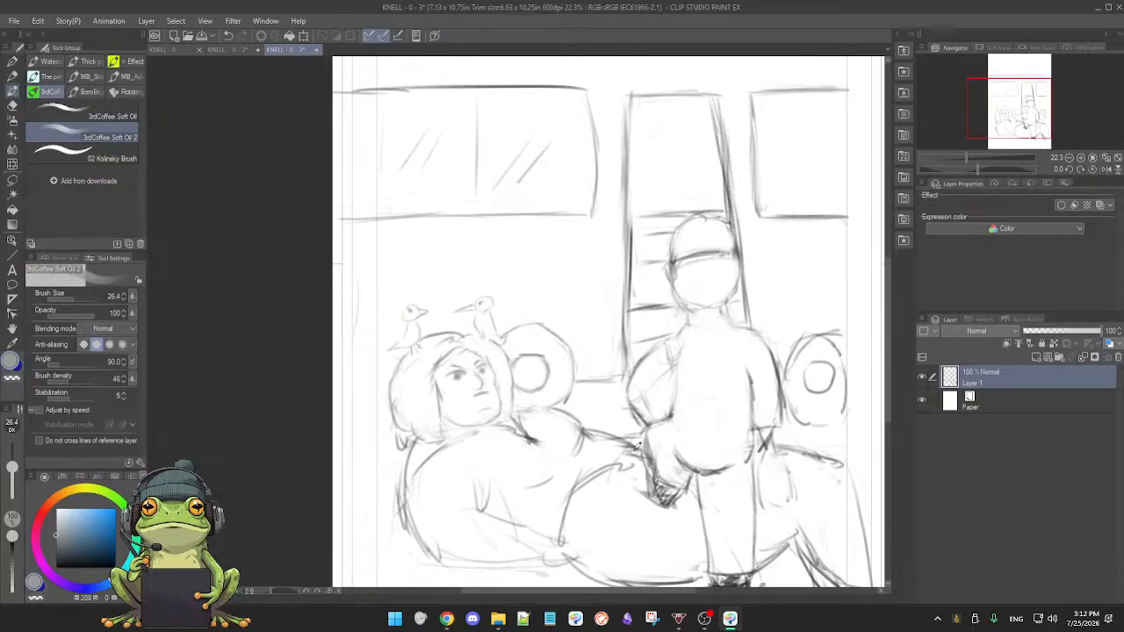
scroll(639, 460, "up", 1)
key("e")
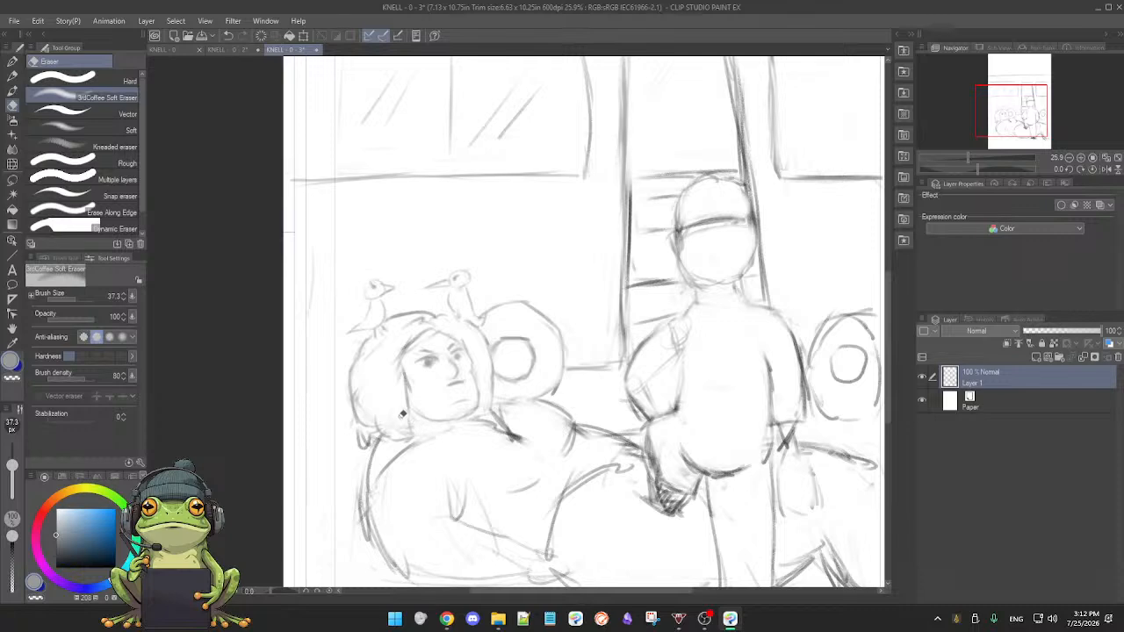
scroll(407, 432, "up", 5)
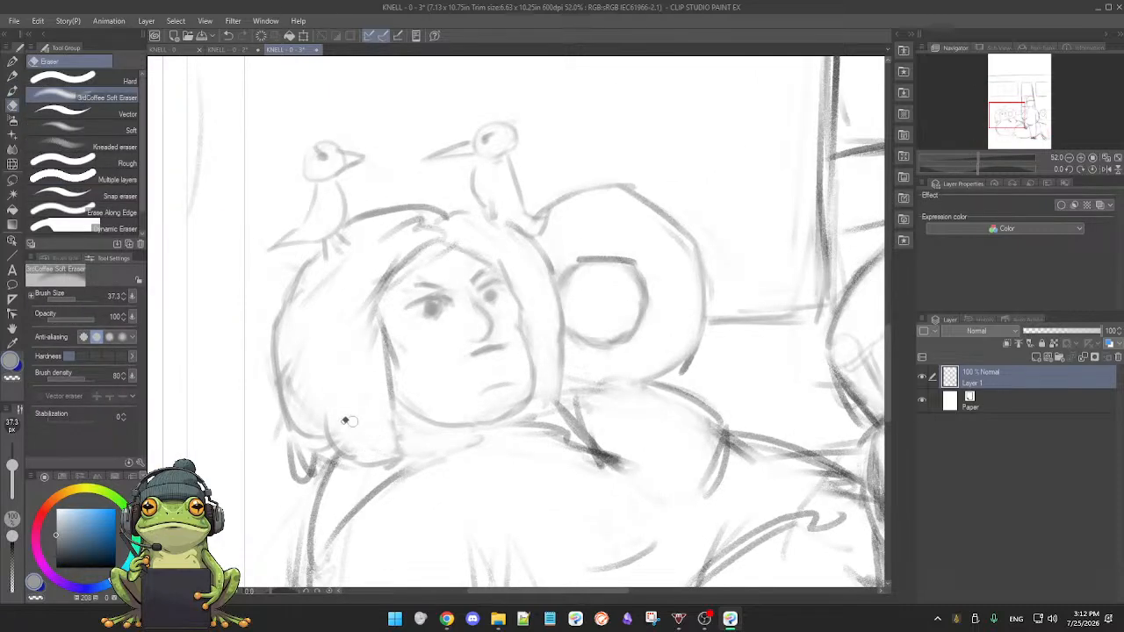
left_click_drag(14, 472, 13, 458)
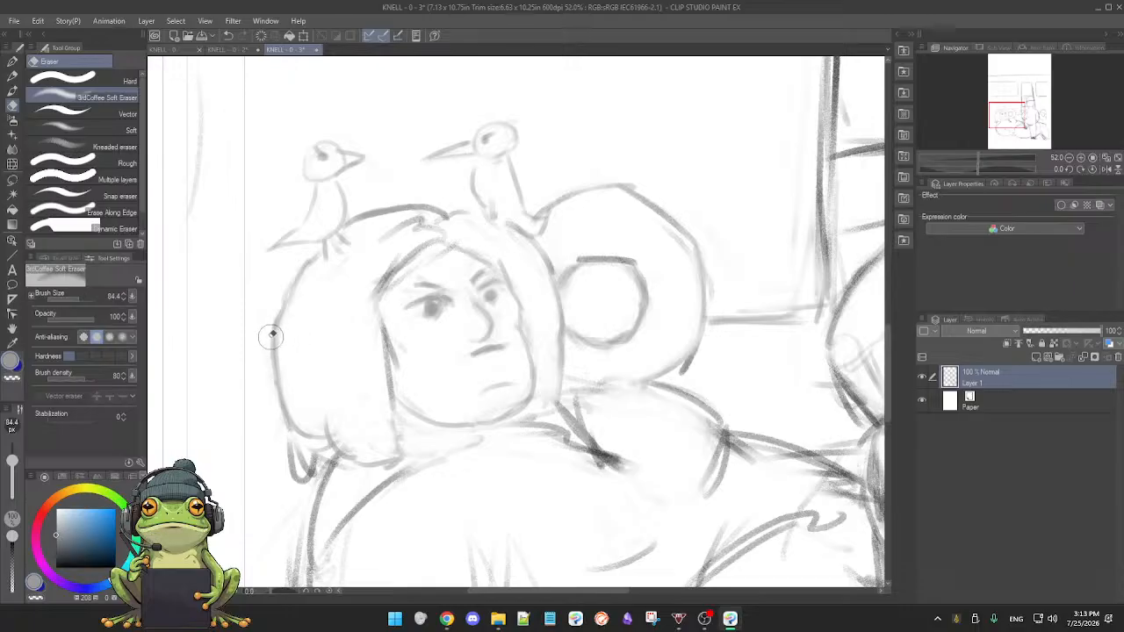
key("b")
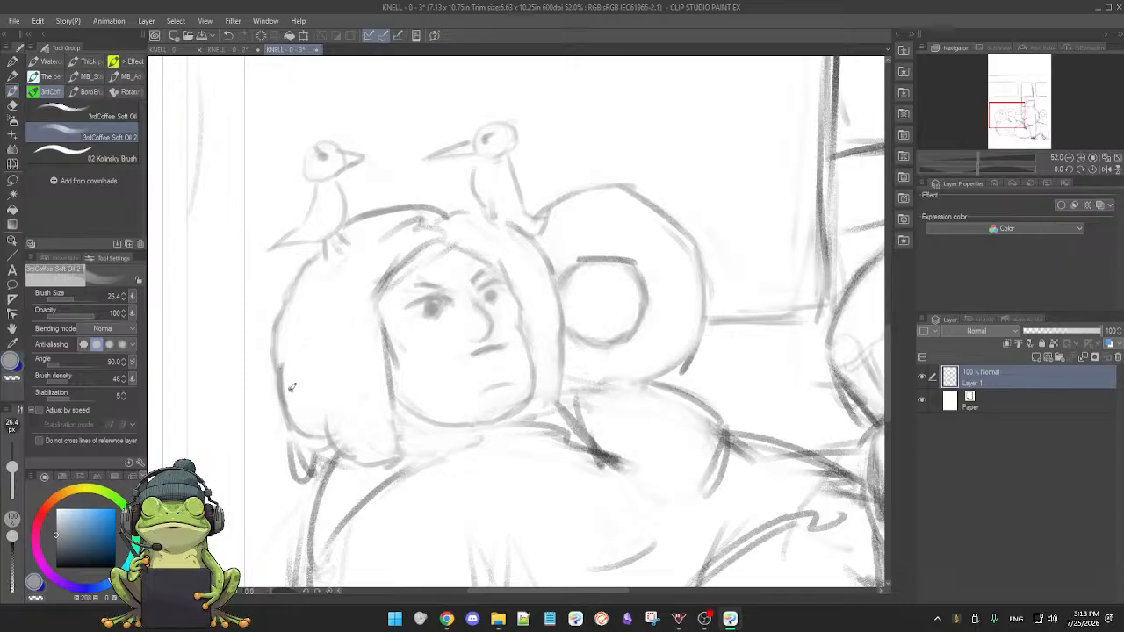
key("e")
mouse_move(287, 439)
left_mouse_down()
mouse_move(317, 446)
mouse_move(313, 473)
mouse_move(318, 456)
mouse_move(293, 465)
mouse_move(310, 456)
mouse_move(283, 447)
mouse_move(306, 468)
mouse_move(319, 447)
mouse_move(338, 476)
mouse_move(319, 462)
mouse_move(351, 432)
mouse_move(351, 451)
mouse_move(372, 397)
mouse_move(376, 450)
mouse_move(389, 426)
mouse_move(403, 436)
mouse_move(378, 468)
mouse_move(396, 409)
left_mouse_up()
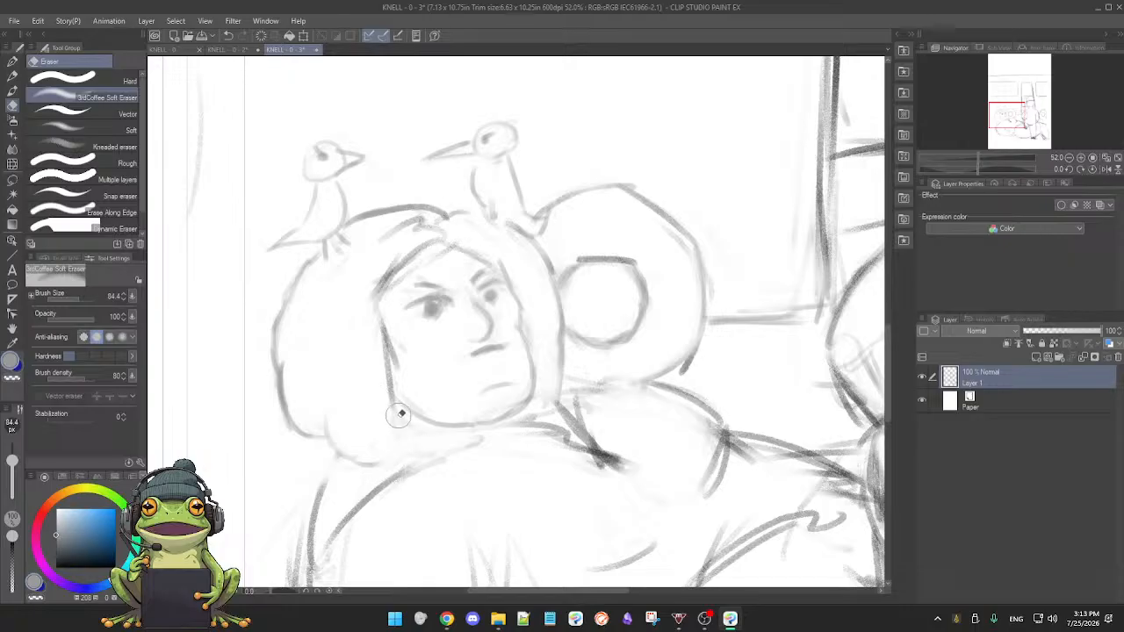
- Try redrawing the lower end of the hair lock beside the woman's near jaw, erasing each attempt
key("b")
key("e")
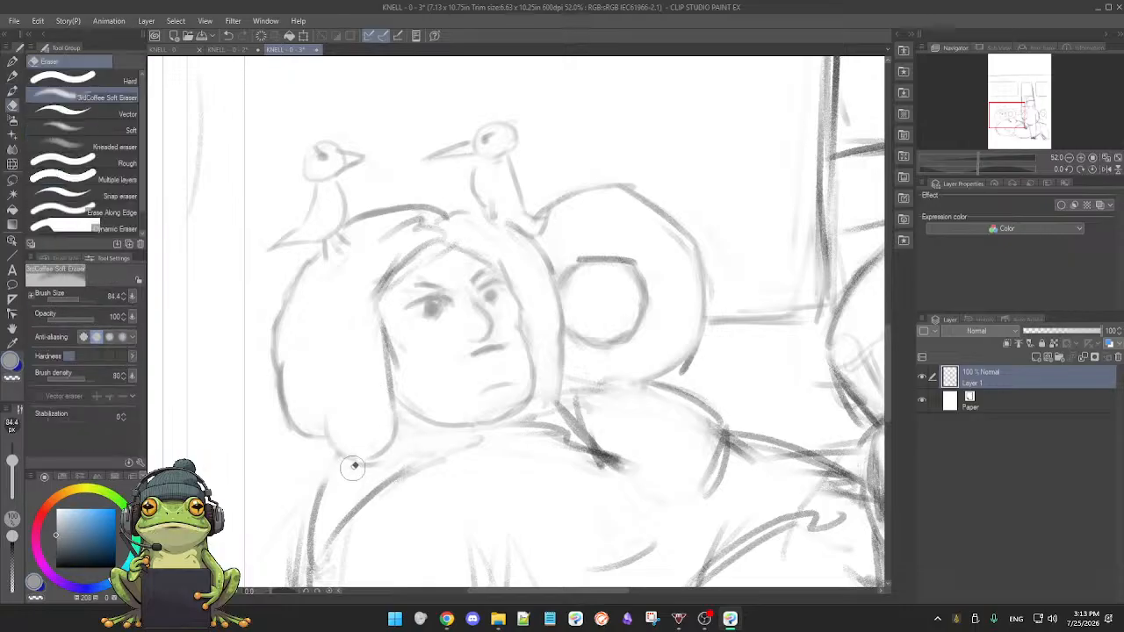
key("b")
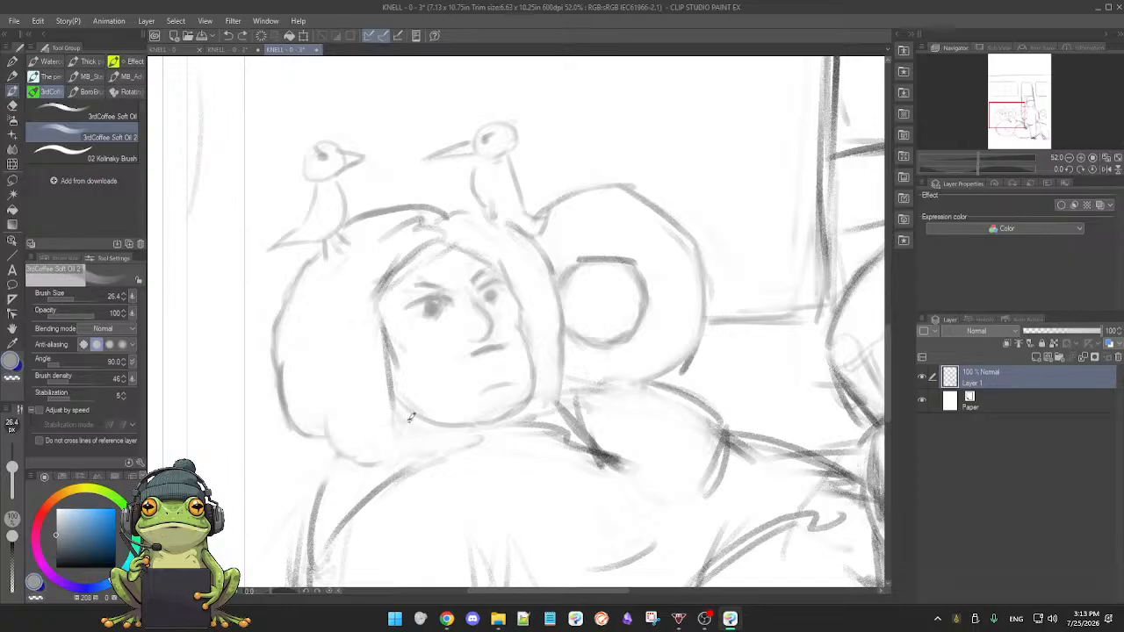
mouse_move(372, 464)
left_mouse_down()
mouse_move(403, 452)
mouse_move(403, 436)
left_mouse_up()
key("e")
left_click_drag(406, 452, 379, 468)
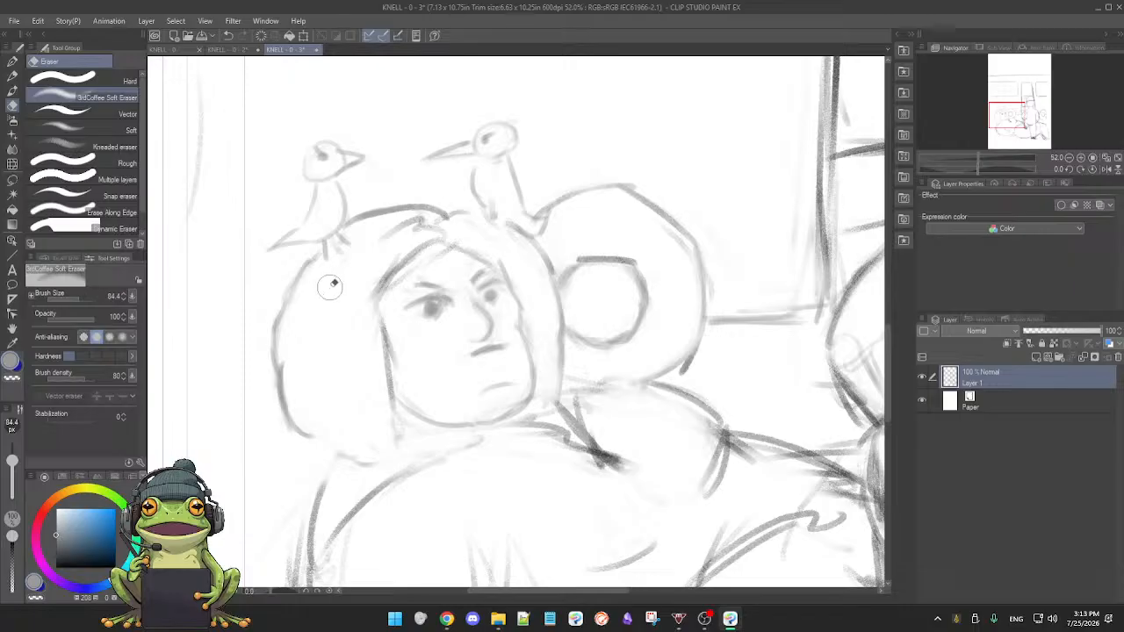
- Erase the stray strokes inside the crown of the woman's hair and darken the second bird's long beak
mouse_move(395, 227)
left_mouse_down()
mouse_move(434, 225)
mouse_move(424, 226)
left_mouse_up()
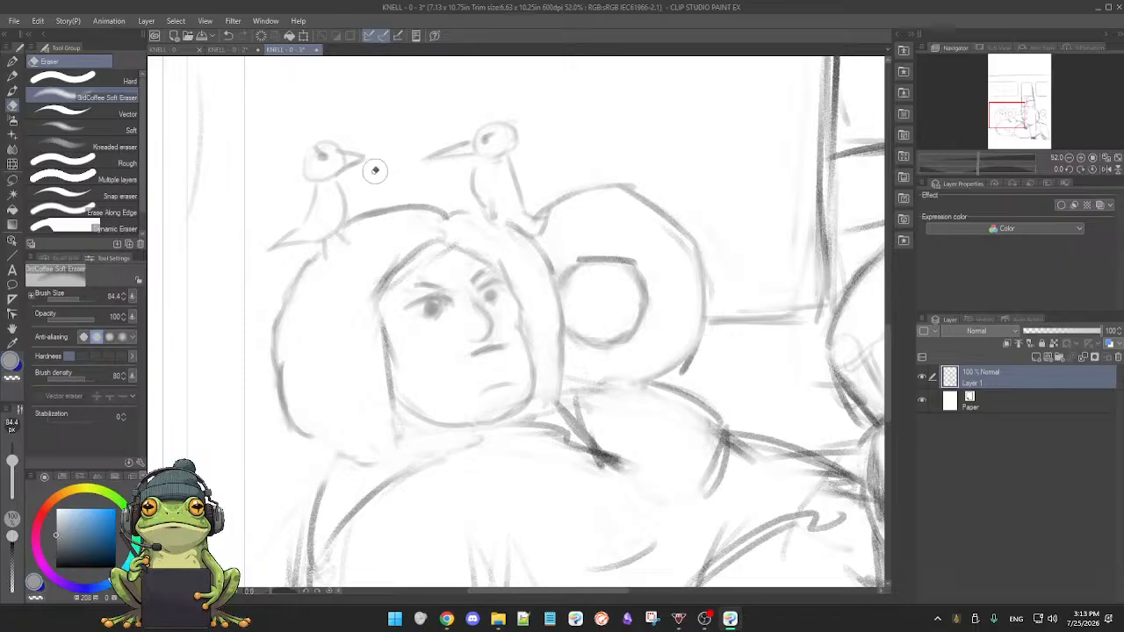
key("b")
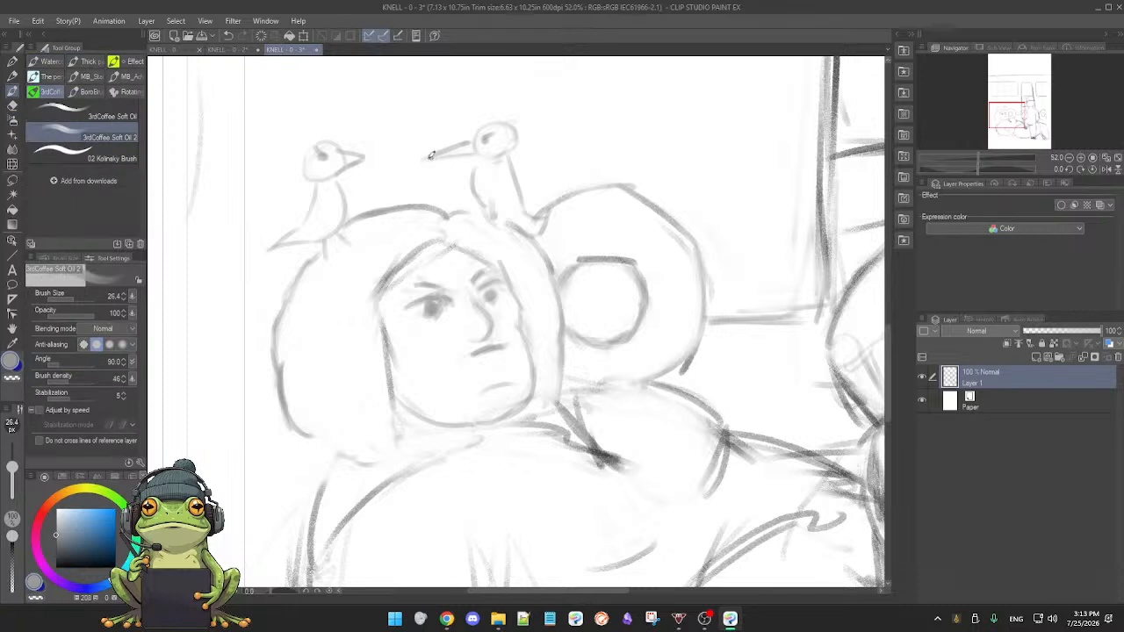
left_click_drag(424, 161, 488, 150)
key("e")
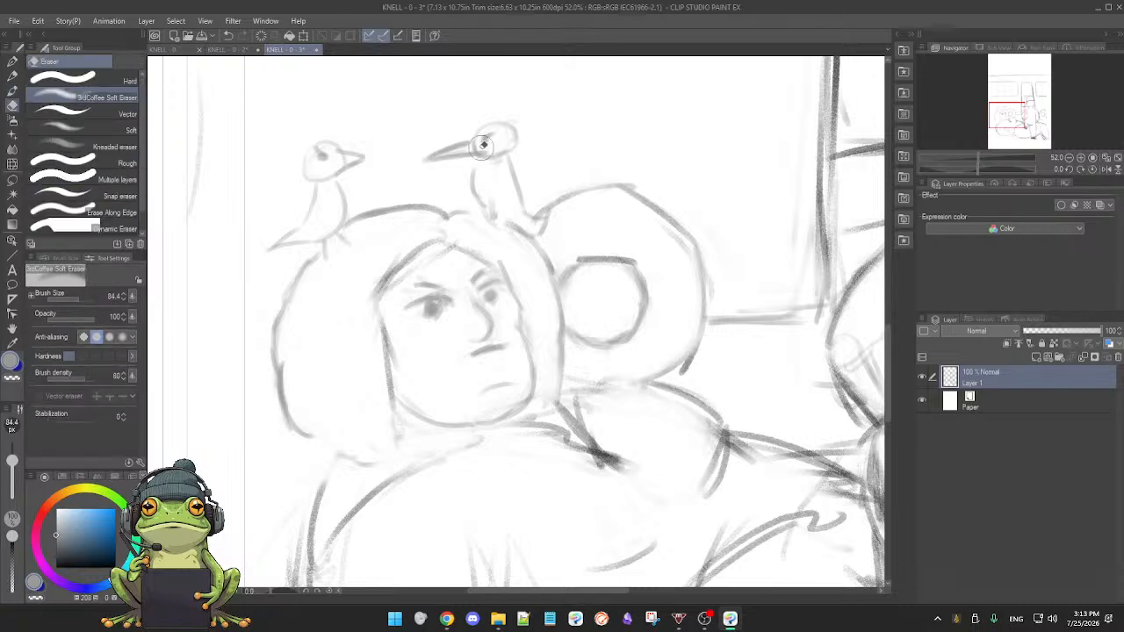
key("b")
key("e")
- Clear the loose strokes above the forehead hairline and, with the eraser at 50.7, tidy the hair contour under both birds
left_click_drag(12, 461, 21, 458)
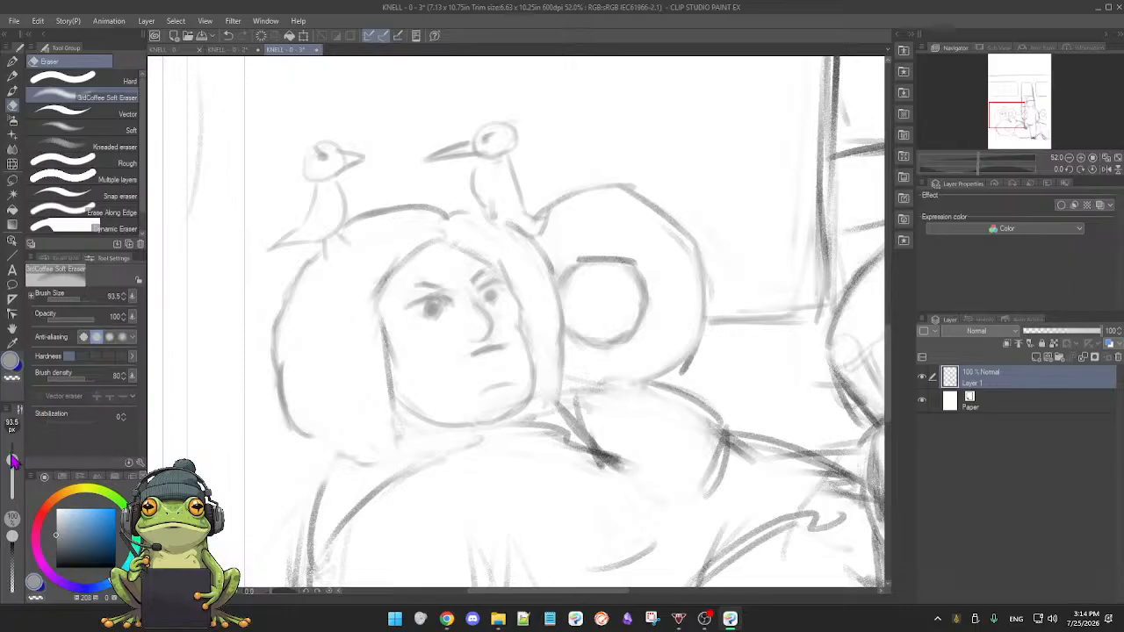
left_click_drag(11, 458, 13, 463)
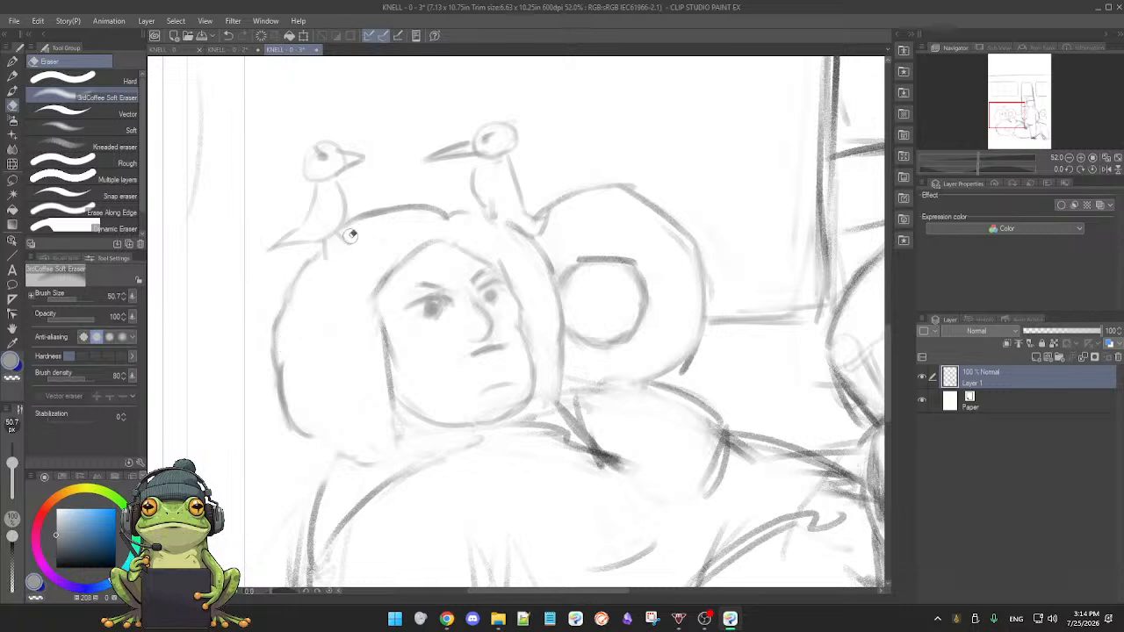
key("b")
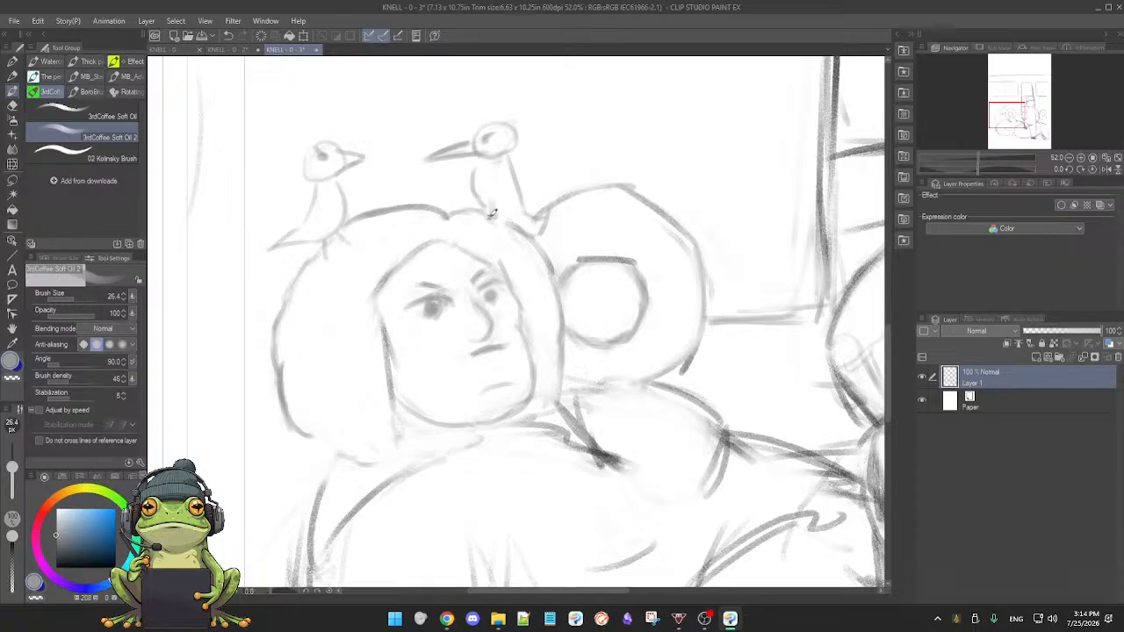
key("e")
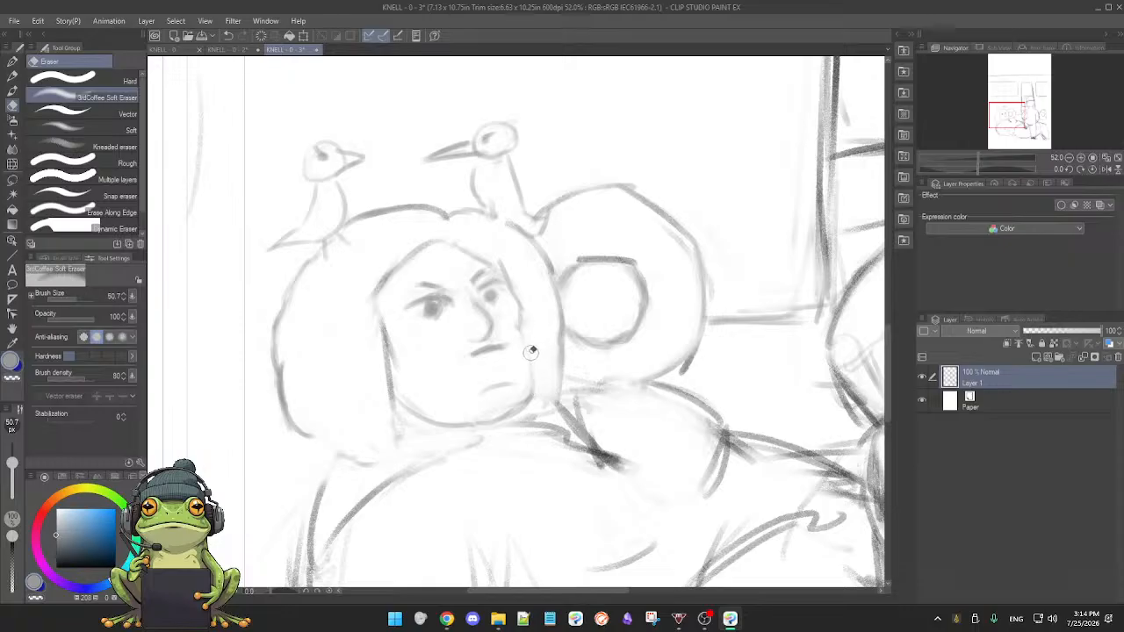
- Refine the woman's far cheek and jawline into a thinner, cleaner contour, and save the page
key("b")
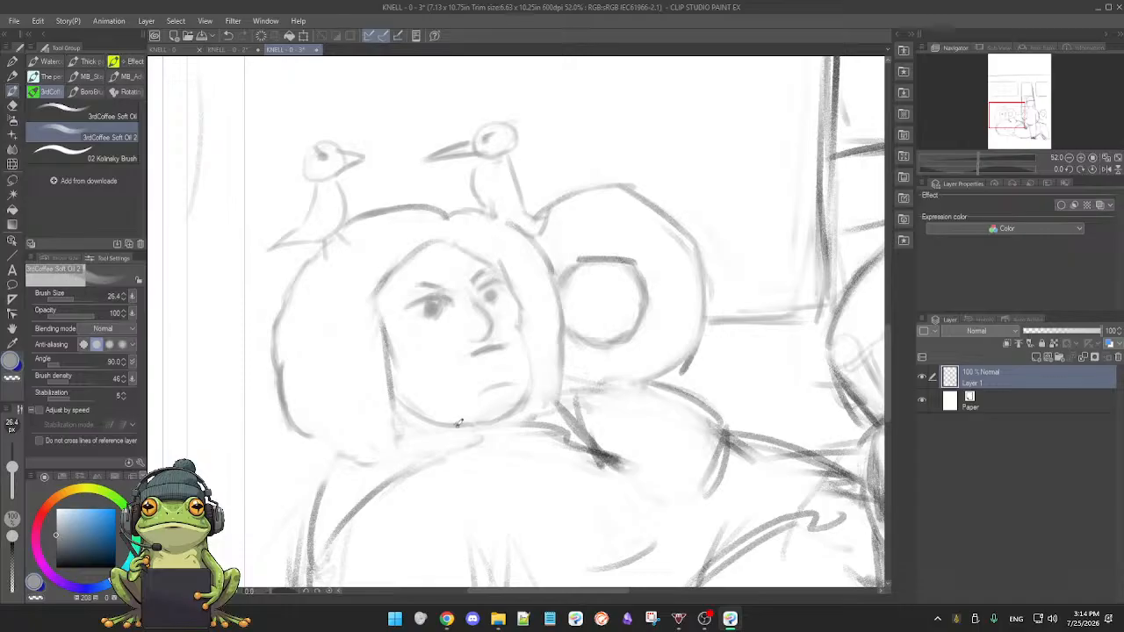
key("e")
key("b")
key("e")
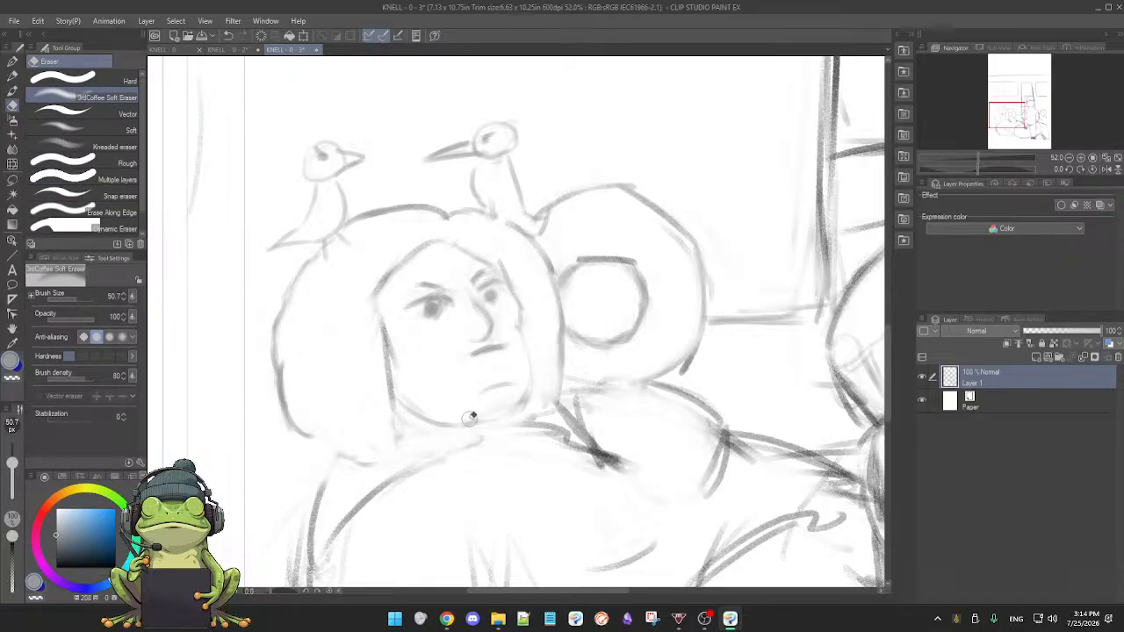
key("b")
key("e")
key("ctrl+s")
- Remove the crease beneath the woman's mouth and strengthen the far side of her jaw and chin
left_click_drag(509, 377, 501, 379)
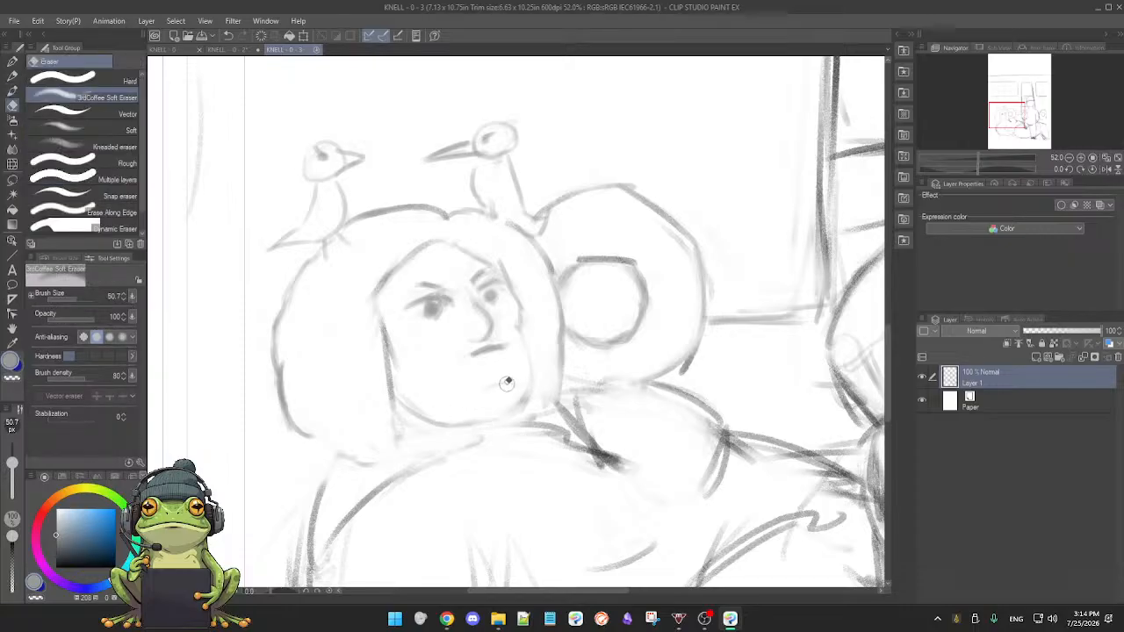
key("b")
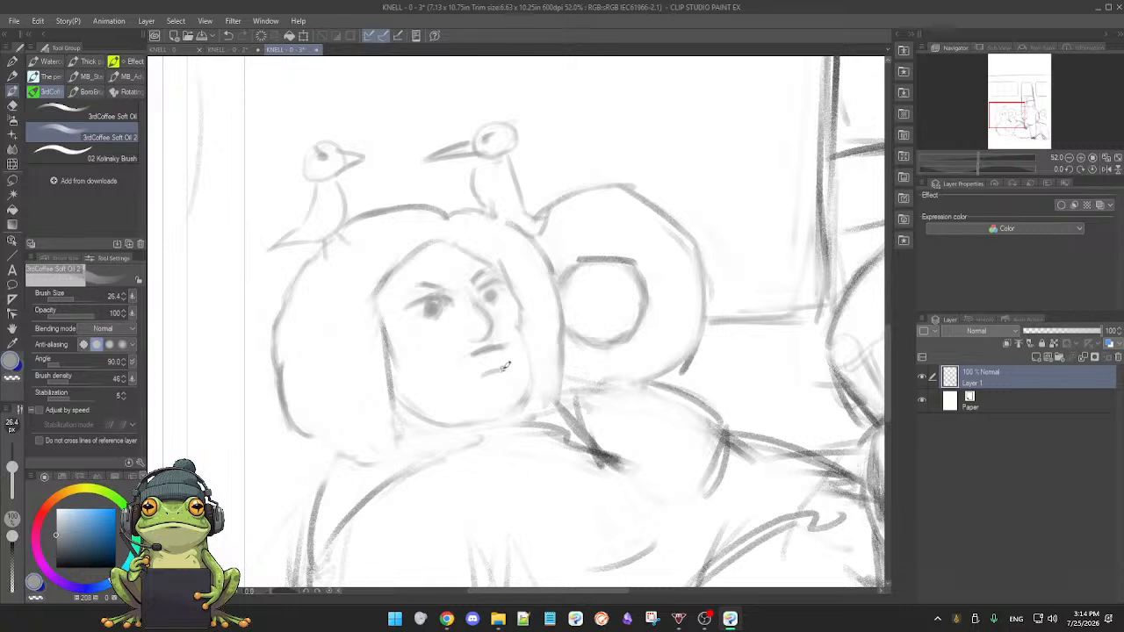
key("e")
key("b")
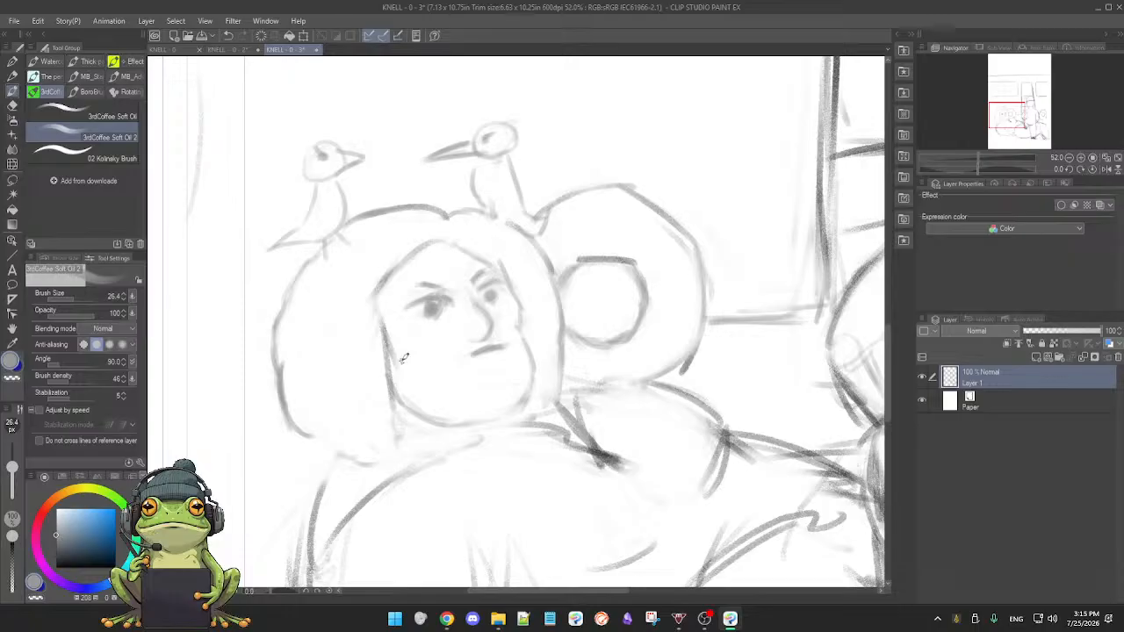
key("e")
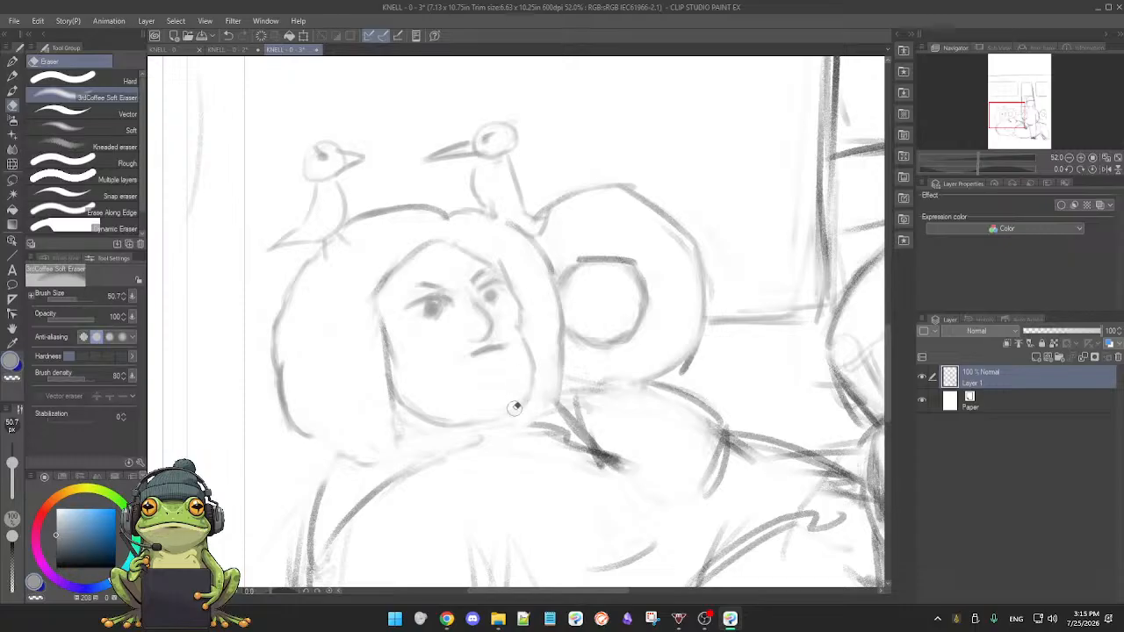
- Redraw the lower contour of the woman's hair from the back to the jaw and tidy the hair below the second bird
key("b")
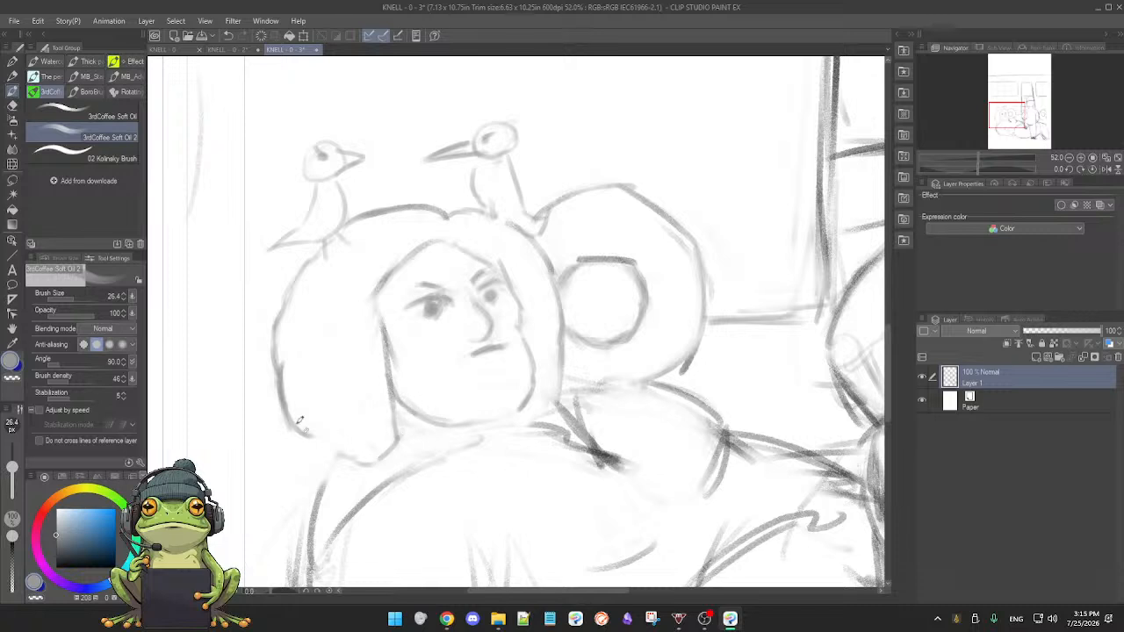
left_click_drag(327, 432, 354, 458)
scroll(408, 444, "down", 2)
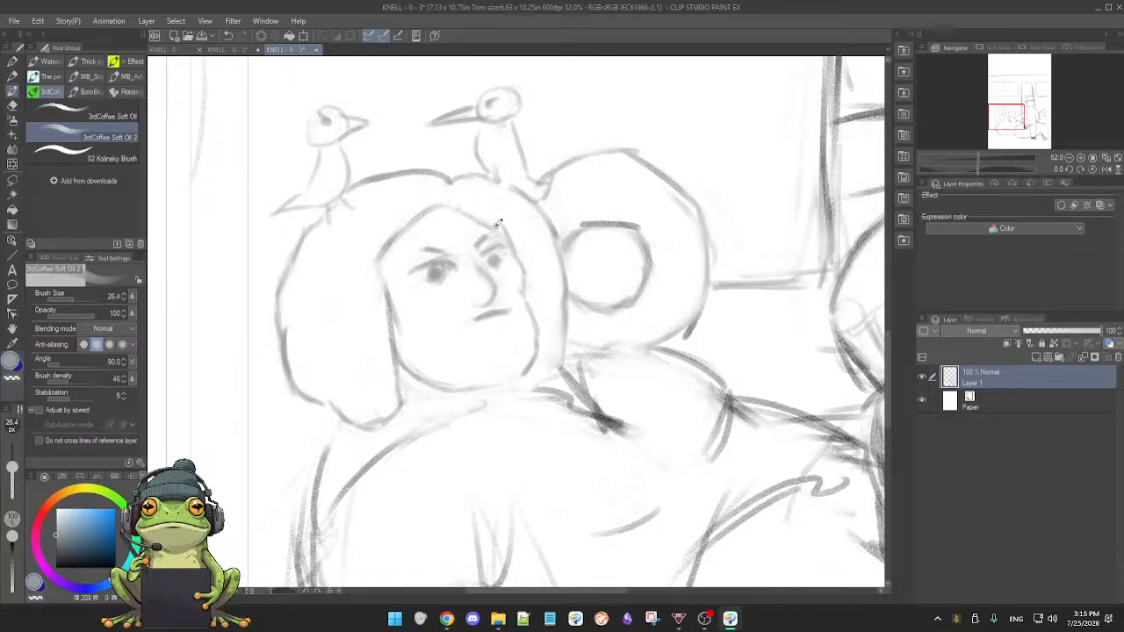
key("e")
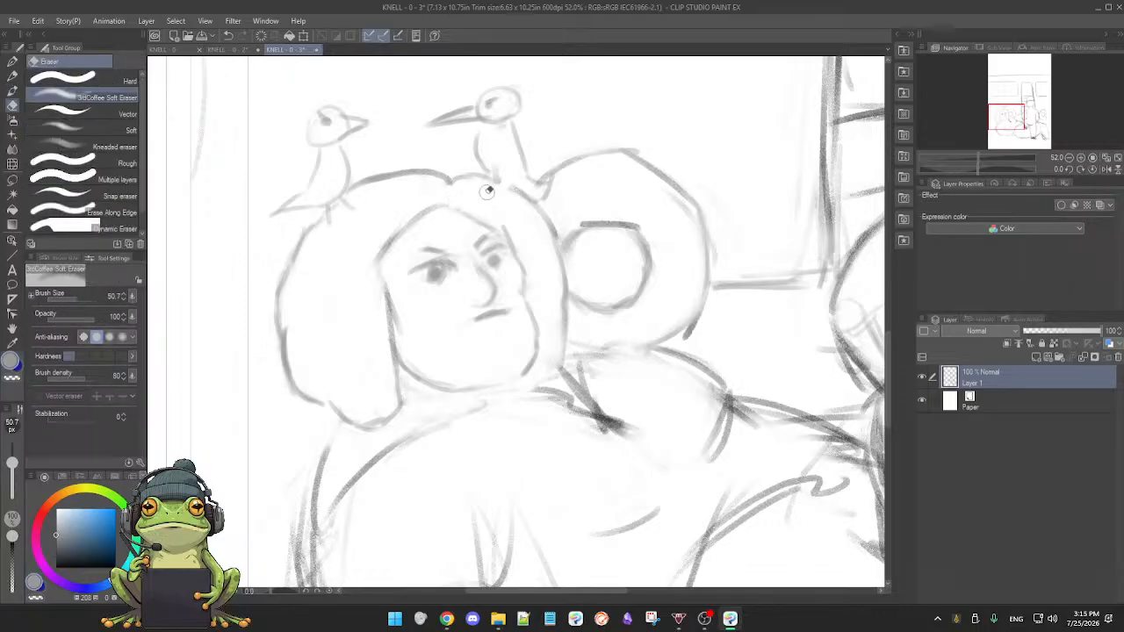
- Rework the inner circle of the wheel behind the woman's head into a cleaner, rounder shape
key("b")
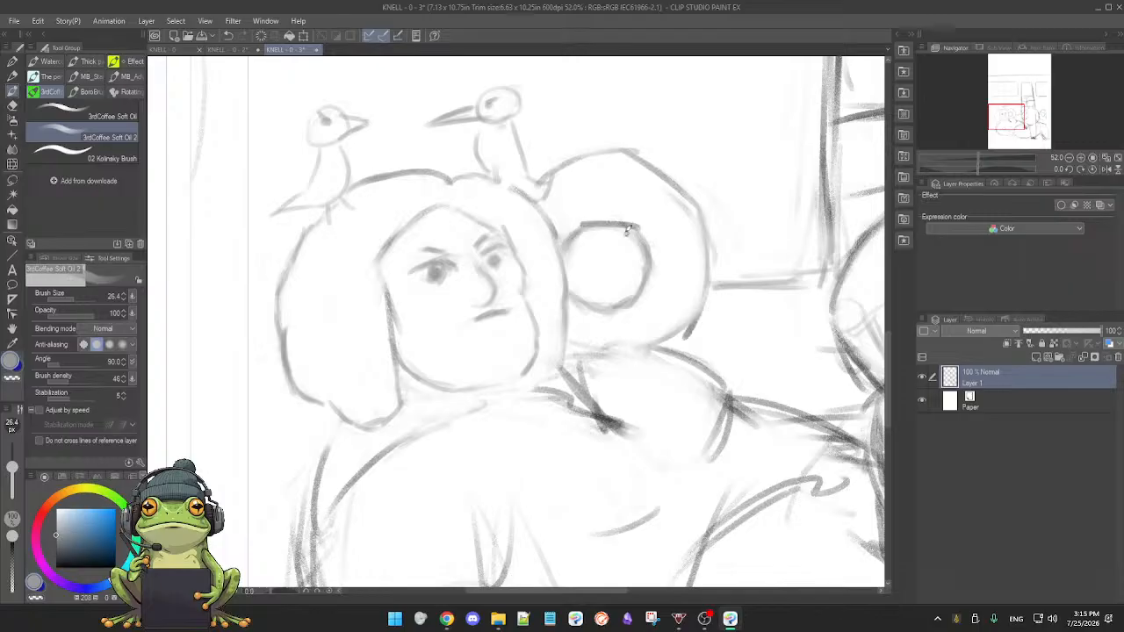
key("e")
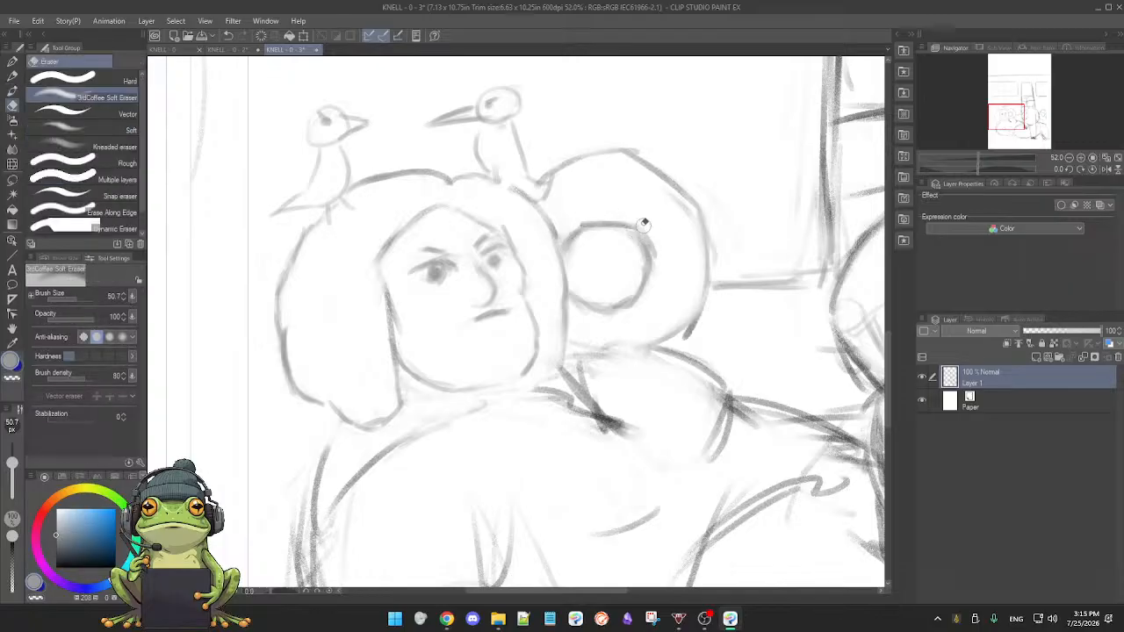
key("b")
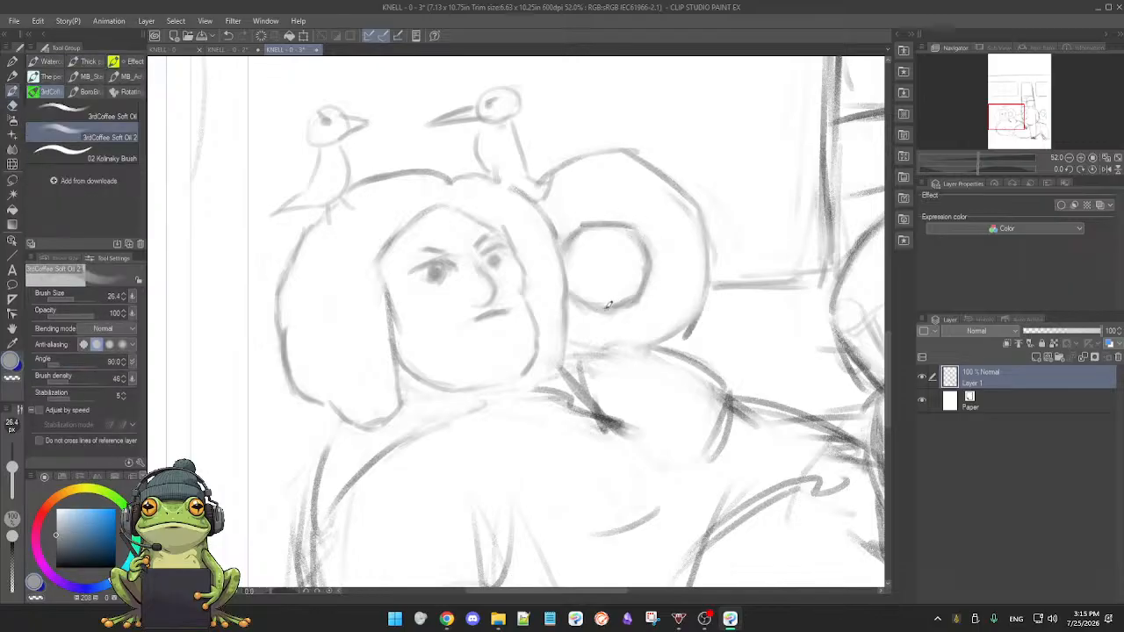
key("e")
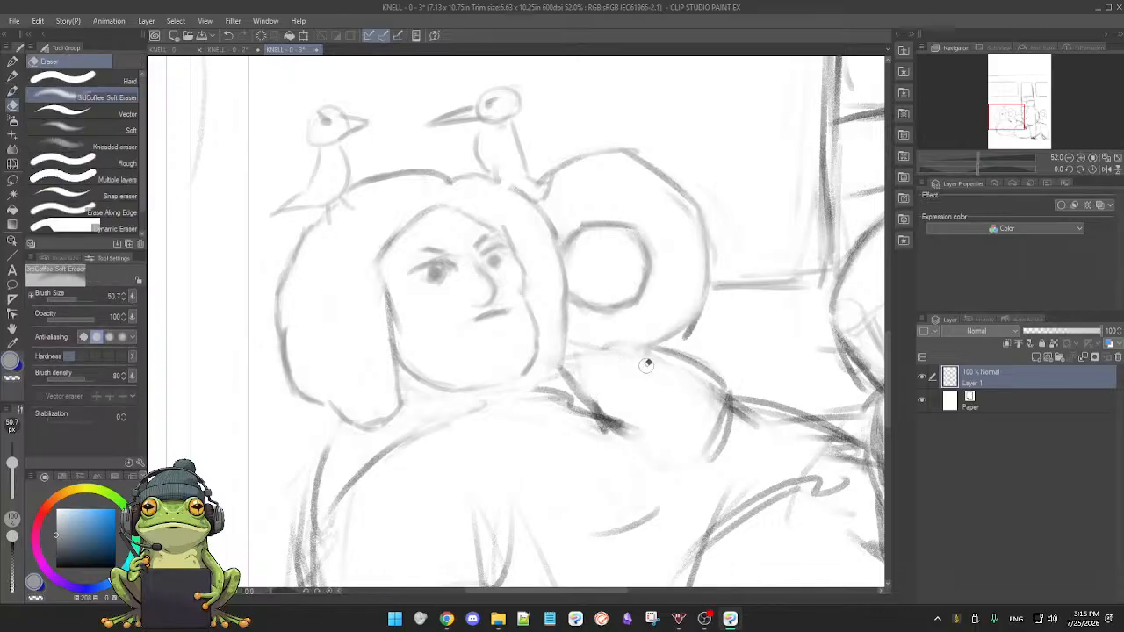
- Erase the bulging far-shoulder line beneath the wheel and complete the wheel's lower rim
key("b")
scroll(654, 379, "down", 5)
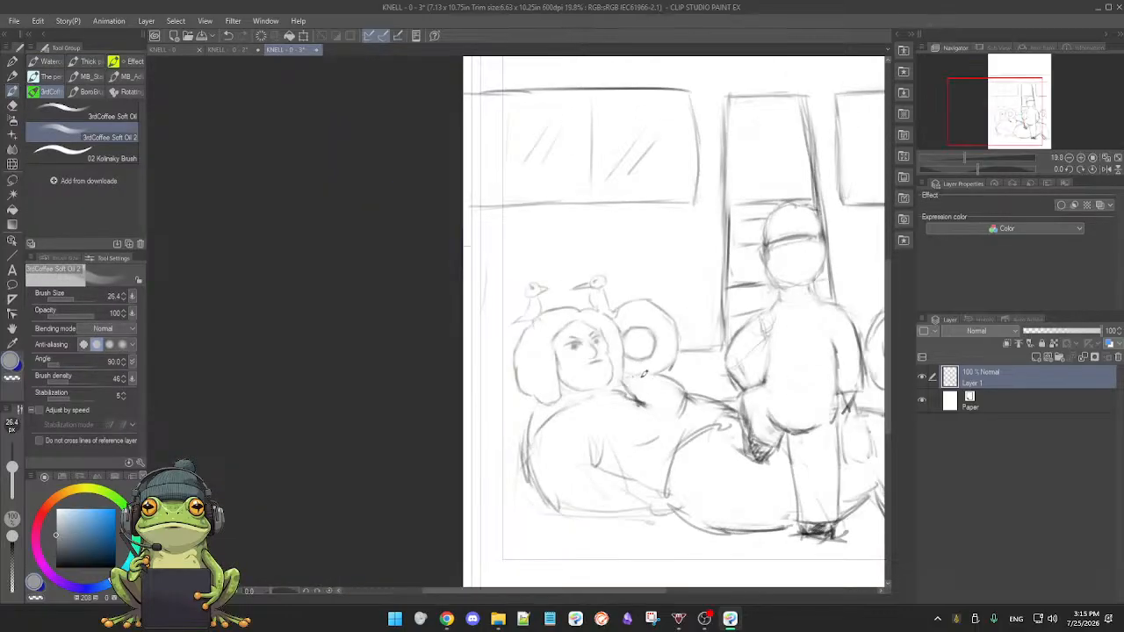
key("e")
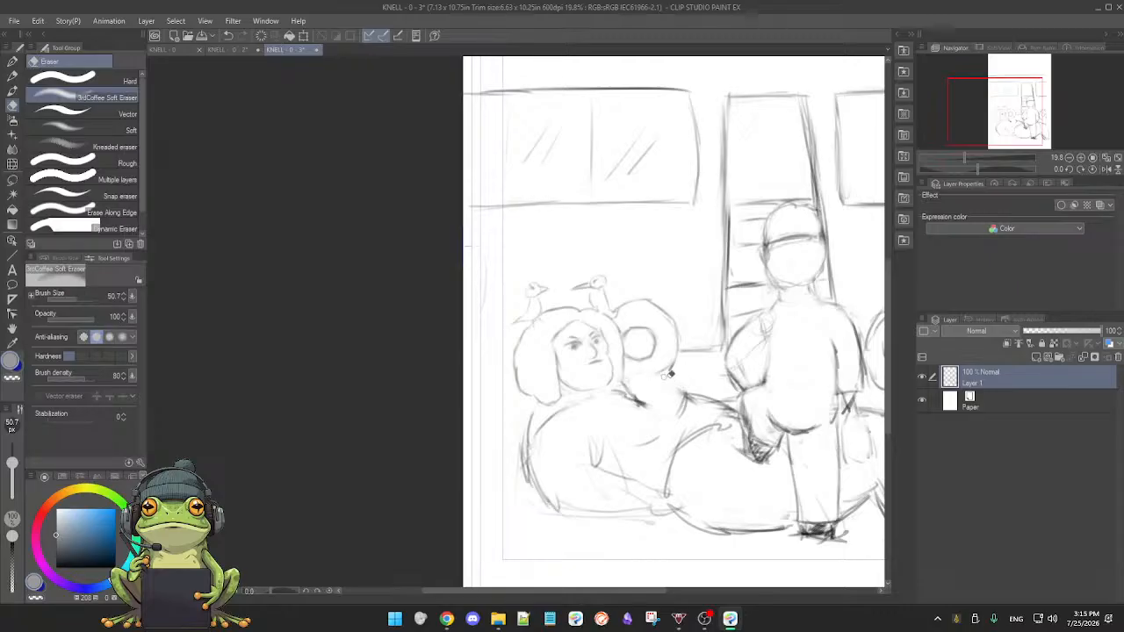
key("b")
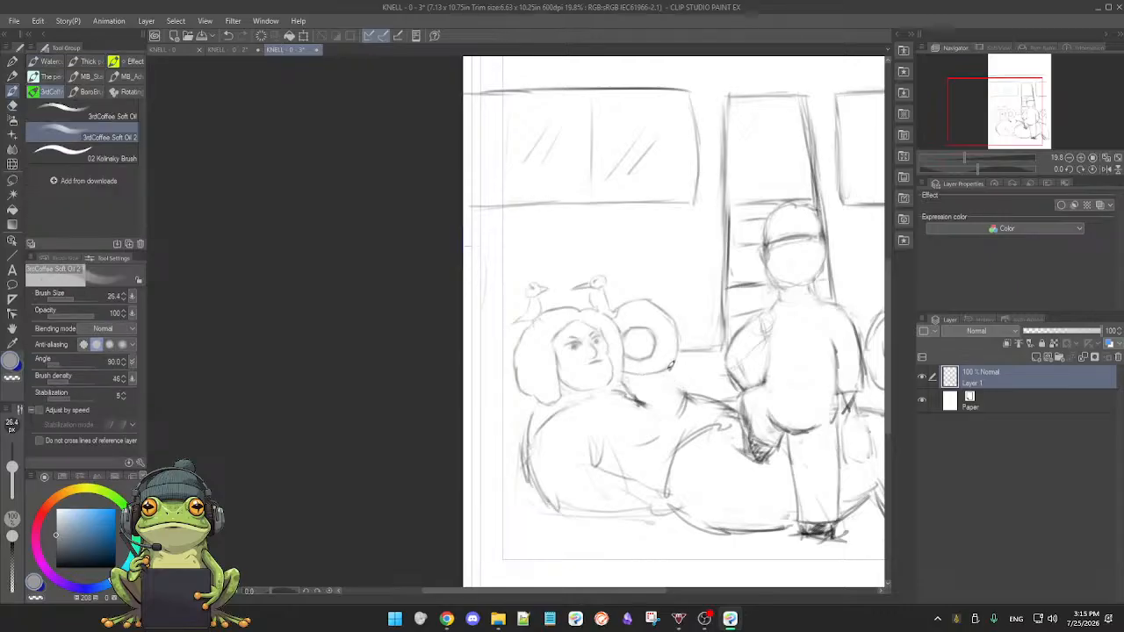
- Lighten the dark collar strokes and sketch the woman's near forearm and hand across the front of her torso
key("e")
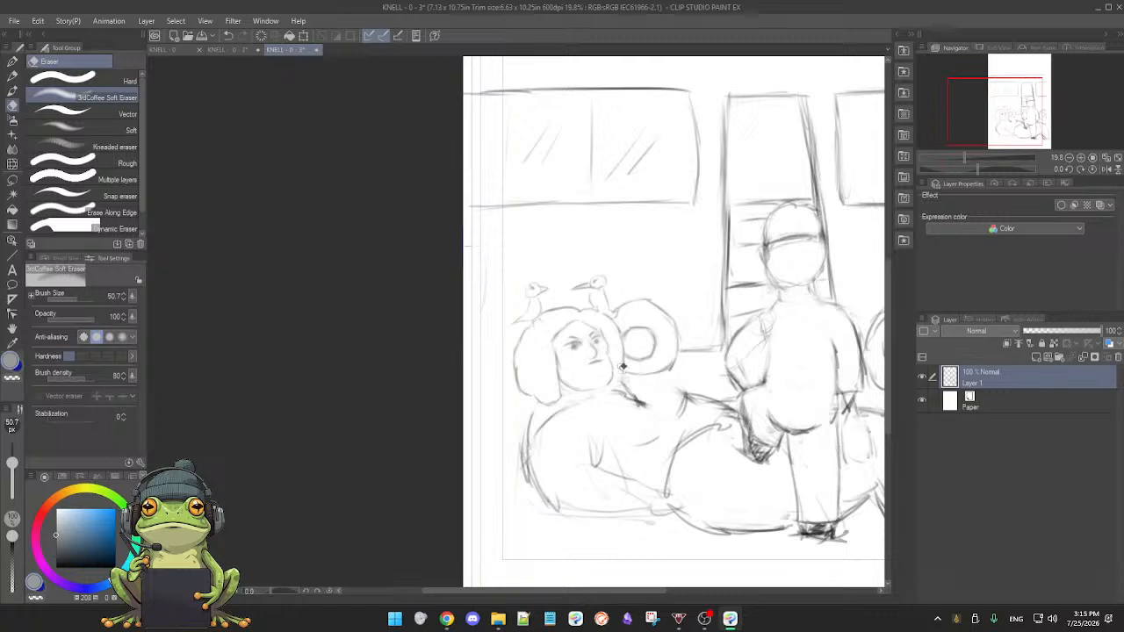
key("b")
key("e")
key("b")
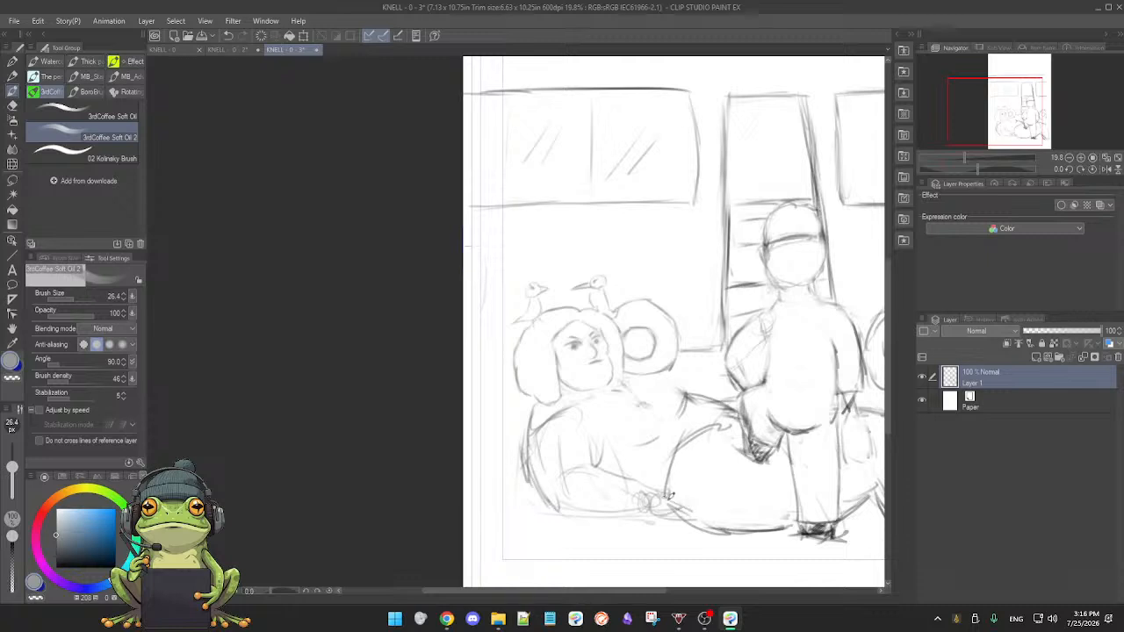
- Erase the old outline of the woman's back and redraw her near sleeve and upper arm down to the elbow
key("e")
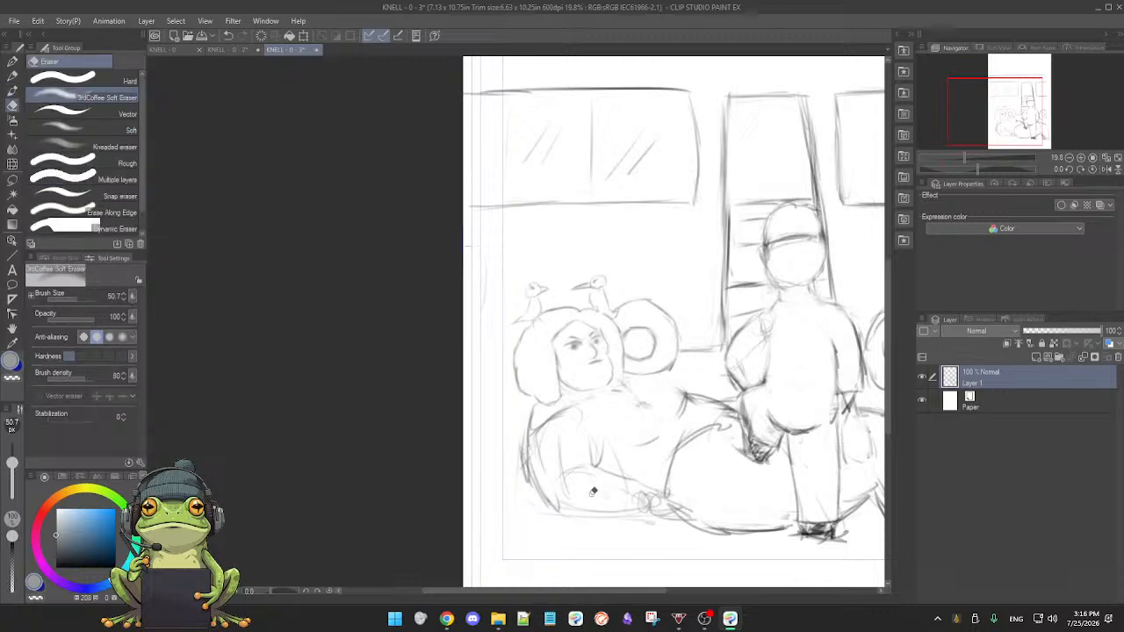
mouse_move(531, 456)
left_mouse_down()
mouse_move(525, 478)
mouse_move(526, 448)
mouse_move(537, 485)
left_mouse_up()
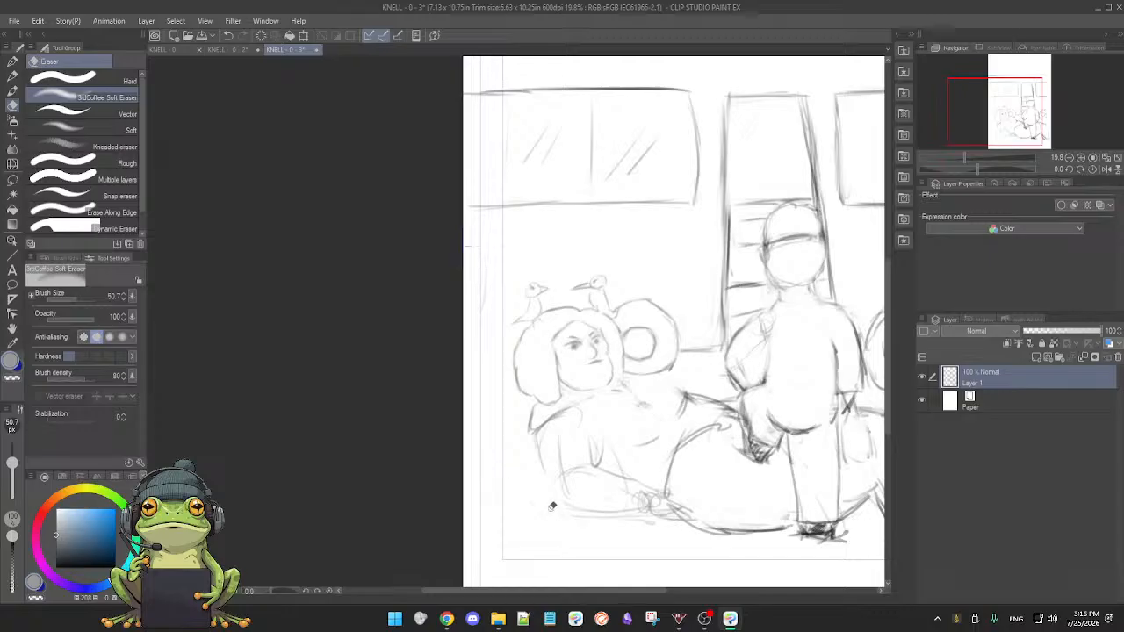
key("b")
scroll(607, 489, "up", 4)
key("e")
key("b")
left_click_drag(501, 463, 519, 509)
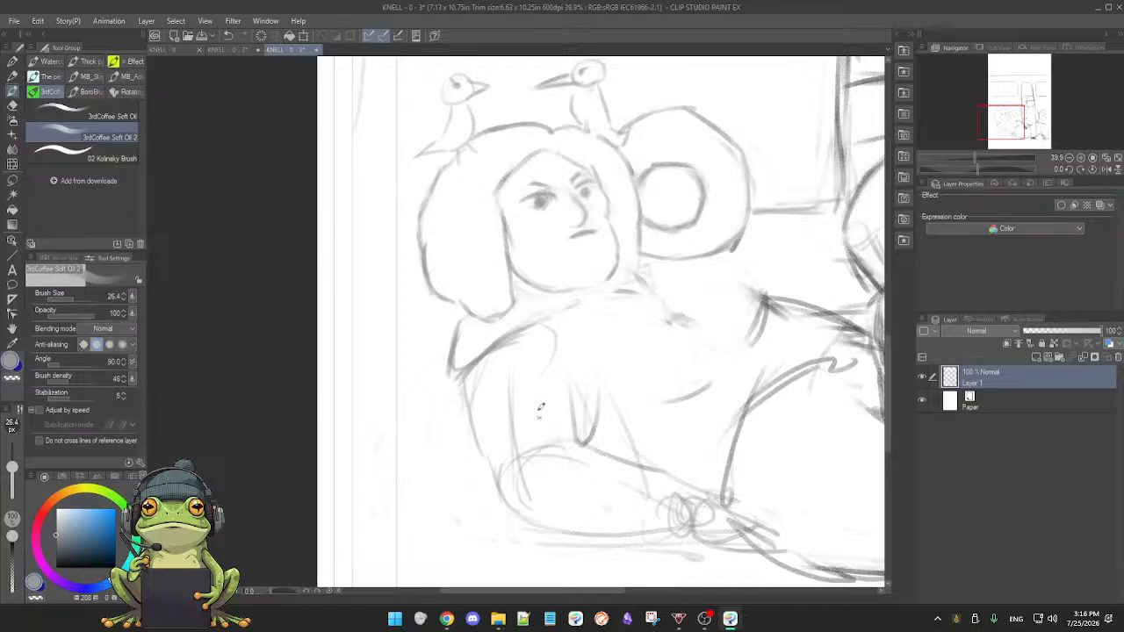
key("e")
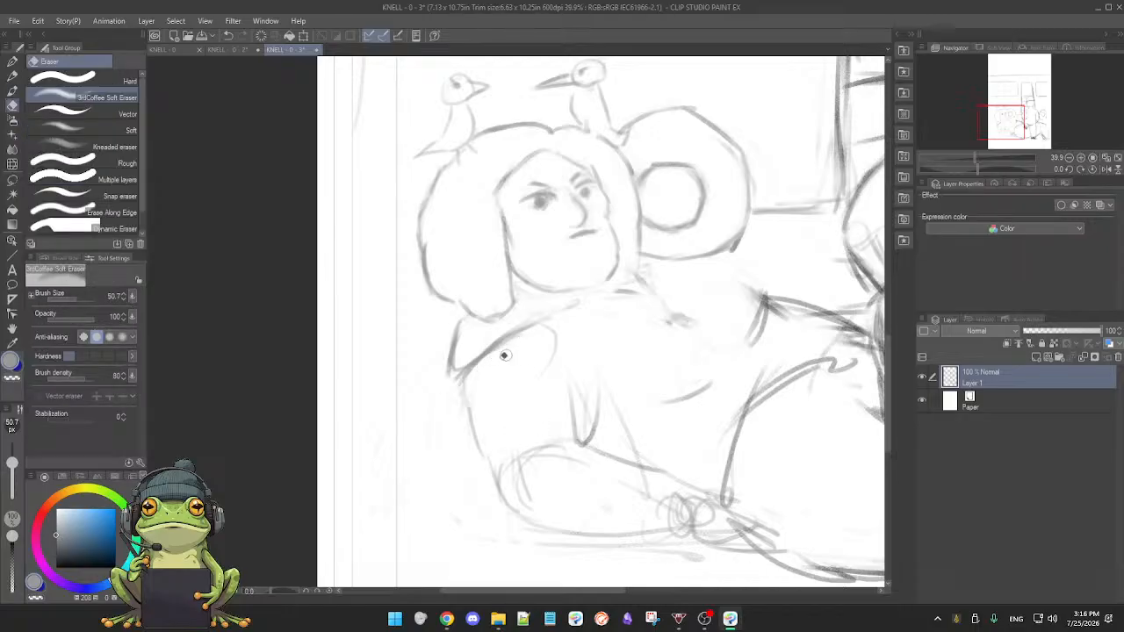
key("b")
left_click_drag(460, 380, 481, 439)
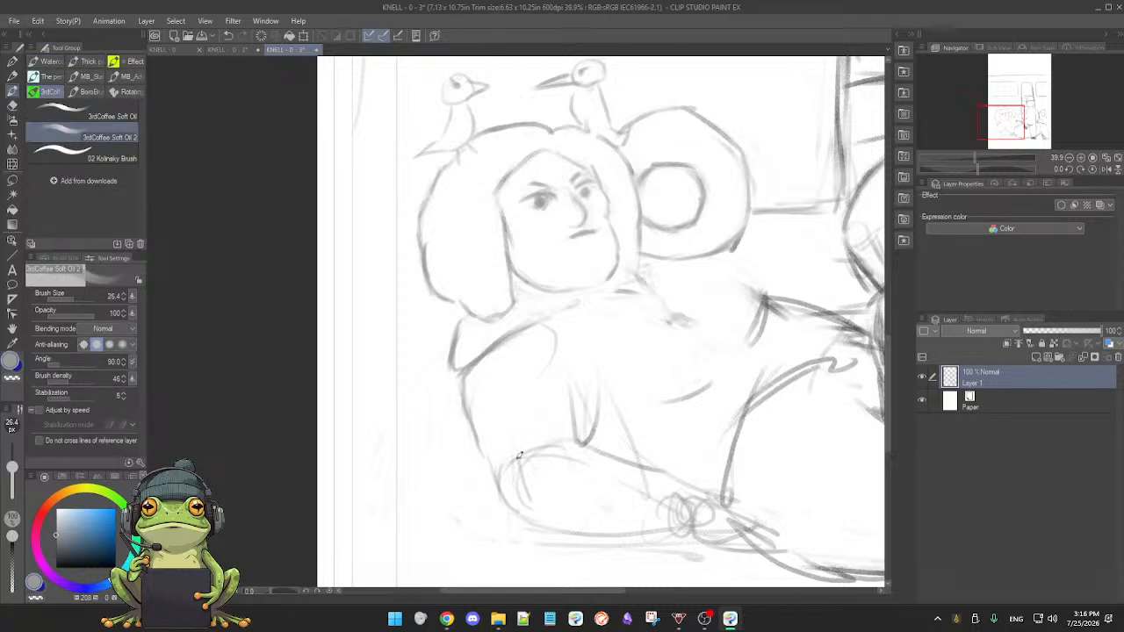
- Enlarge the soft eraser to about 155 and erase the stray construction lines on the reclining woman's shoulder and upper arm
key("e")
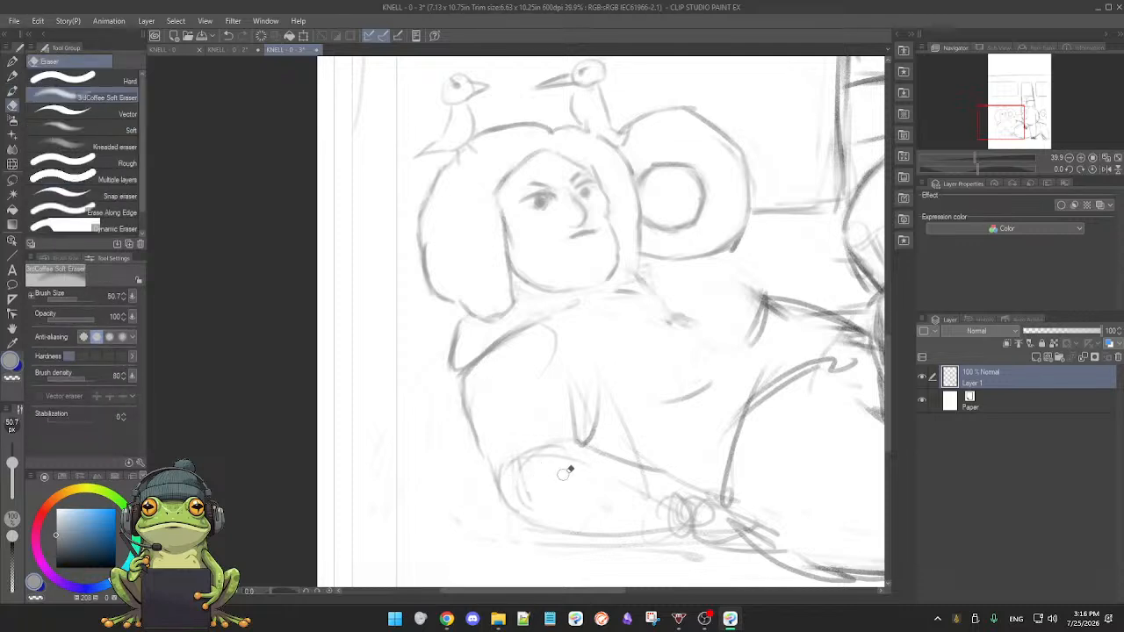
left_click_drag(14, 465, 13, 456)
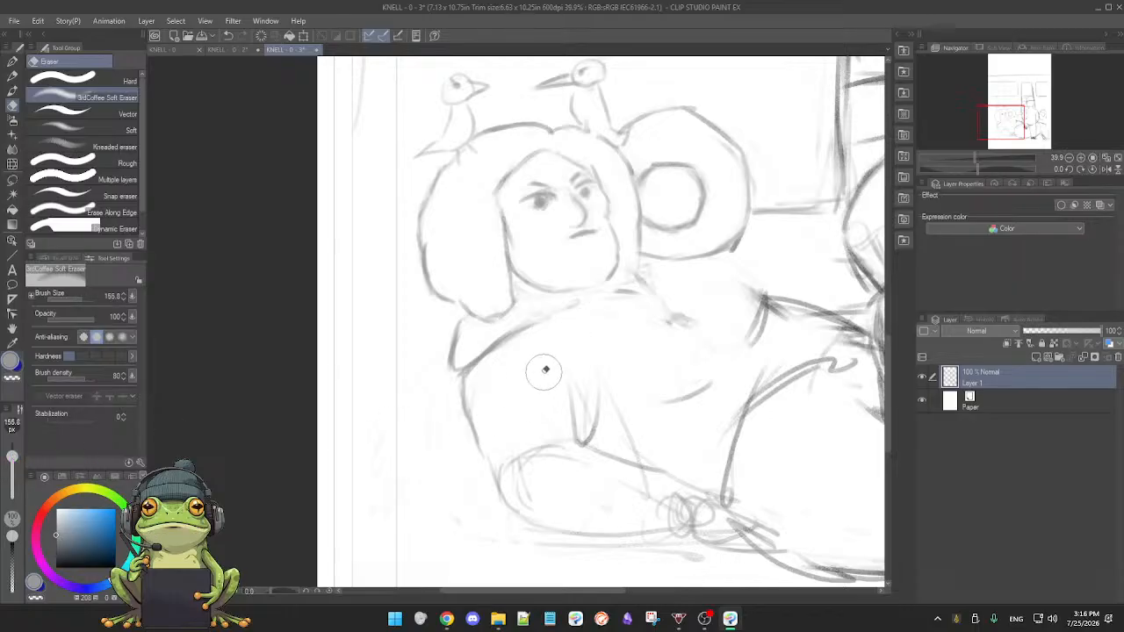
mouse_move(569, 389)
left_mouse_down()
mouse_move(576, 413)
mouse_move(593, 416)
left_mouse_up()
key("b")
- Erase the old collar, armpit and chest fold lines inside the reclining woman's torso with the enlarged soft eraser
left_click_drag(662, 405, 531, 383)
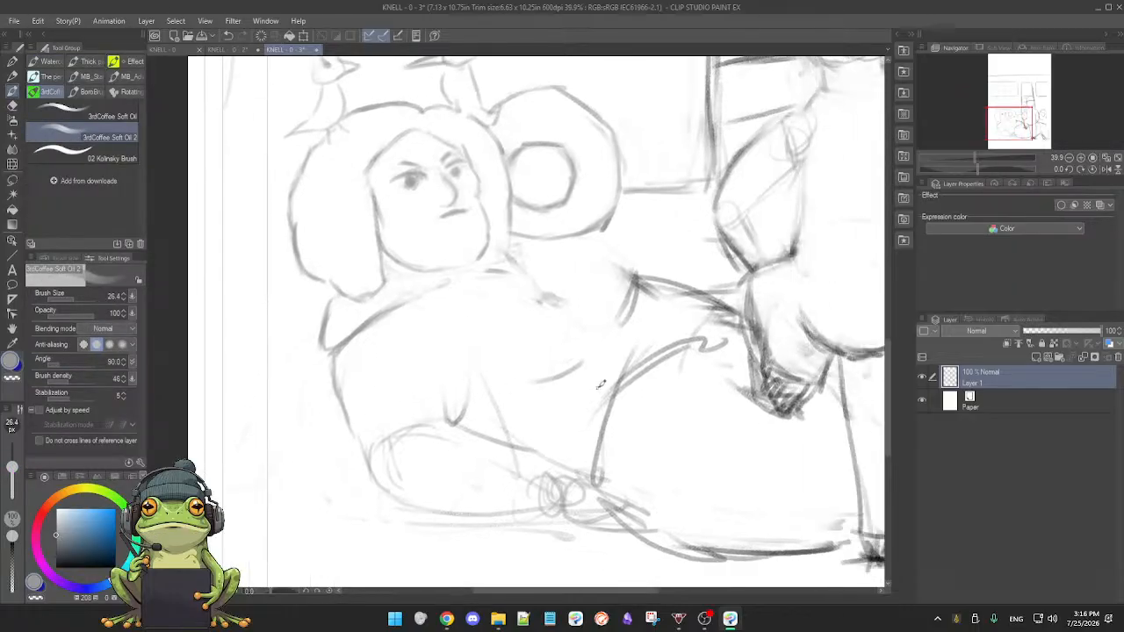
key("e")
key("]")
key("]")
key("]")
mouse_move(560, 301)
left_mouse_down()
mouse_move(584, 287)
mouse_move(527, 305)
left_mouse_up()
mouse_move(439, 399)
left_mouse_down()
mouse_move(456, 424)
mouse_move(458, 408)
mouse_move(504, 466)
left_mouse_up()
mouse_move(449, 410)
left_mouse_down()
mouse_move(501, 434)
mouse_move(484, 384)
mouse_move(561, 372)
left_mouse_up()
left_click_drag(562, 371, 501, 388)
left_click_drag(602, 365, 553, 375)
- Fade the dark lines of the reclining woman's far arm, waist and hip with the soft eraser
scroll(552, 376, "down", 5)
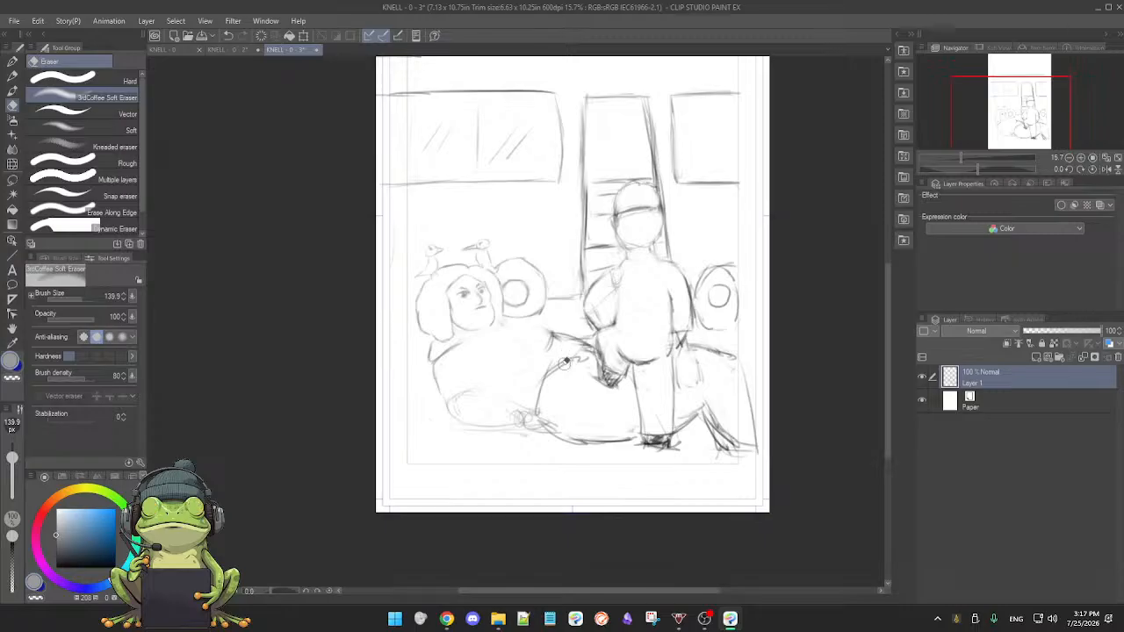
scroll(566, 361, "up", 2)
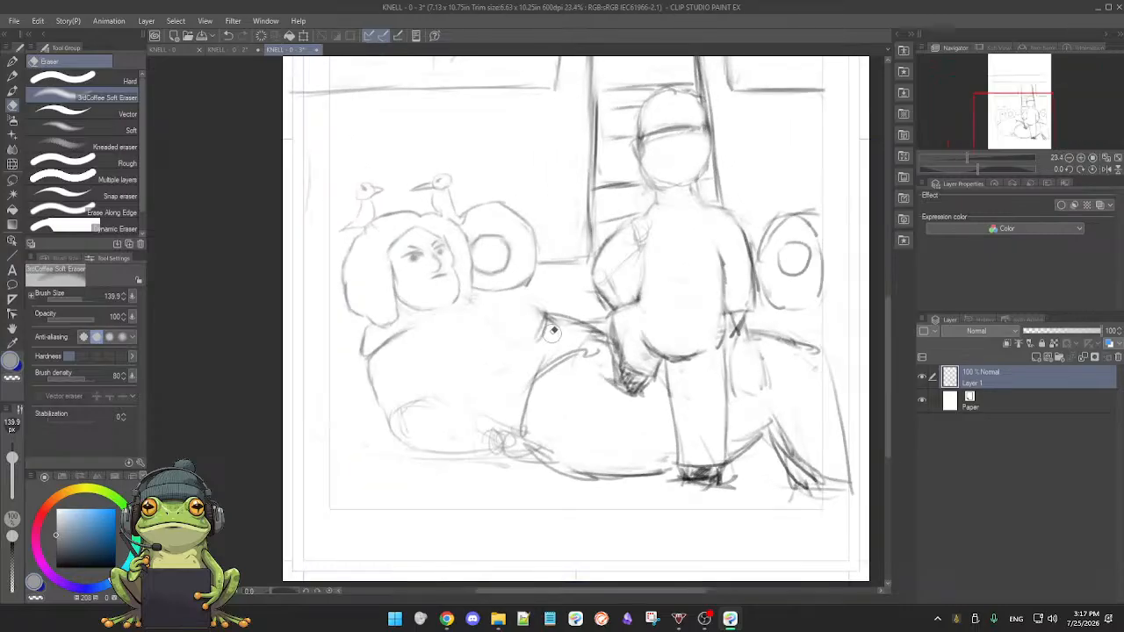
mouse_move(528, 306)
left_mouse_down()
mouse_move(577, 323)
mouse_move(598, 342)
mouse_move(584, 331)
mouse_move(598, 336)
mouse_move(544, 387)
mouse_move(548, 457)
left_mouse_up()
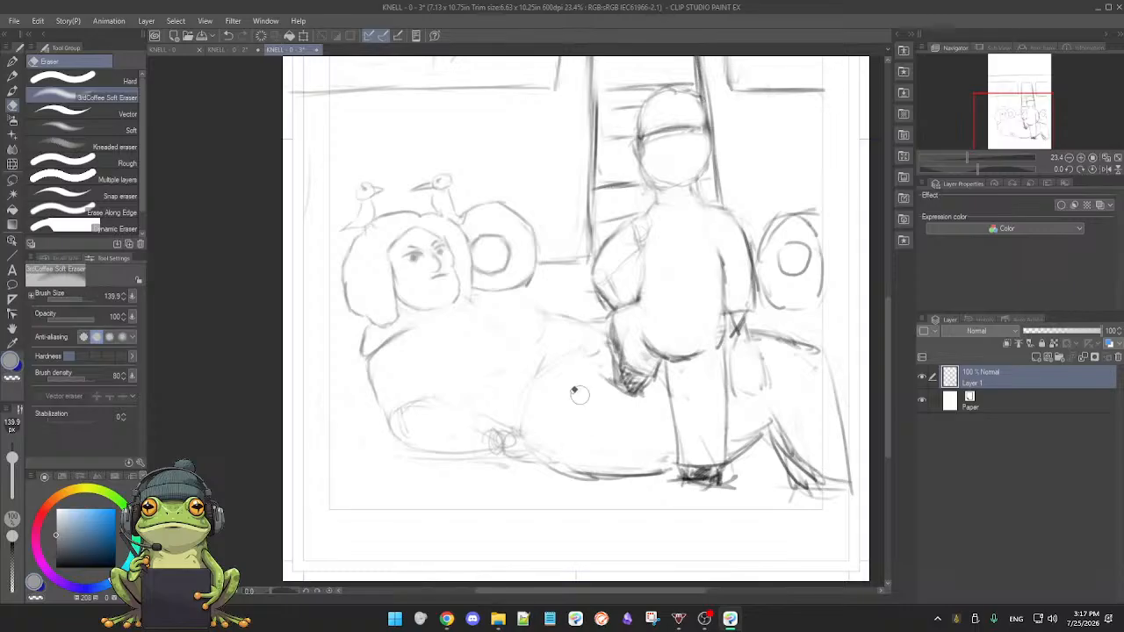
- Sketch a light oval for the reclining woman's hip and rough in the thigh's underside with the 3rdCoffee Soft Oil 2 brush
key("b")
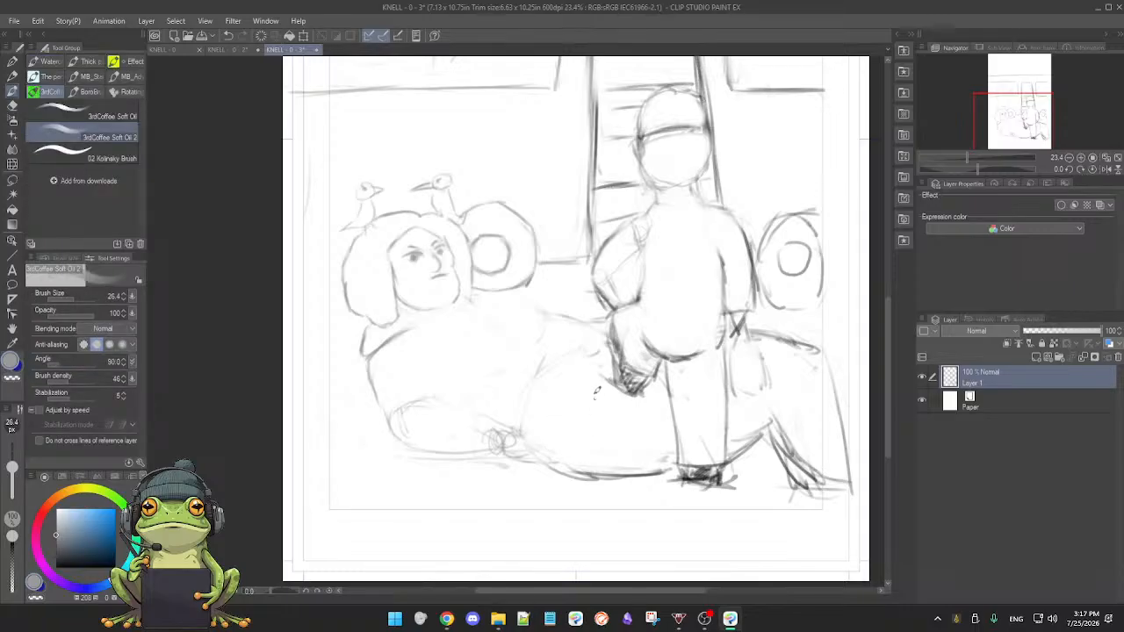
left_click_drag(599, 437, 601, 407)
left_click_drag(596, 455, 633, 467)
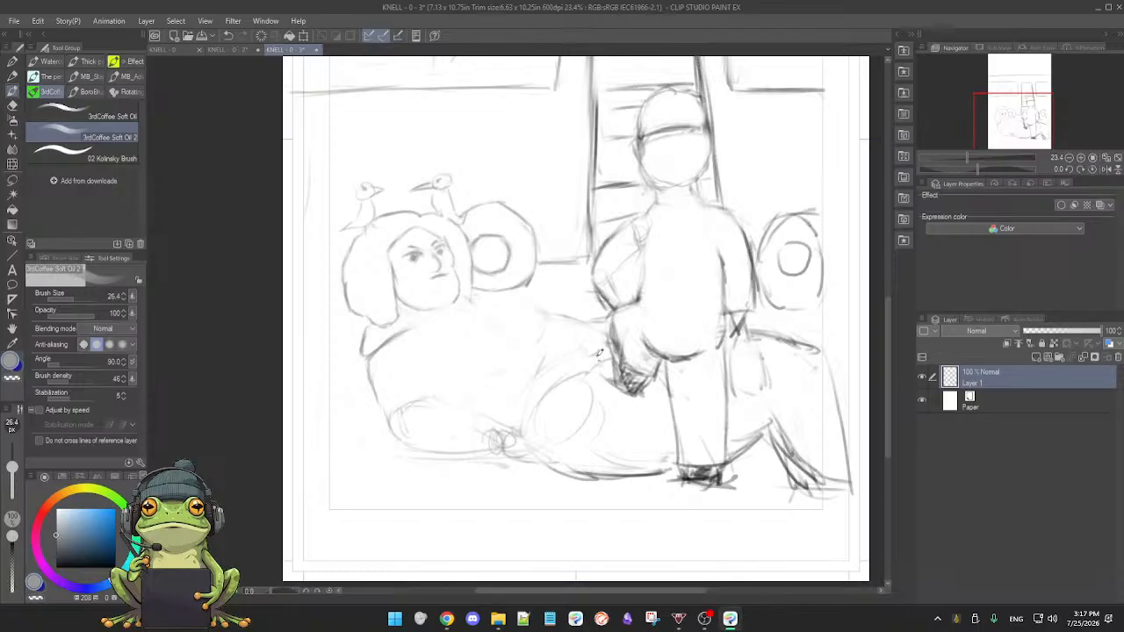
- Redraw the reclining woman's shoulder line, chest and far arm, and rough in a curve from waist to hip
left_click_drag(402, 330, 458, 307)
left_click_drag(484, 305, 544, 350)
left_click_drag(487, 291, 602, 324)
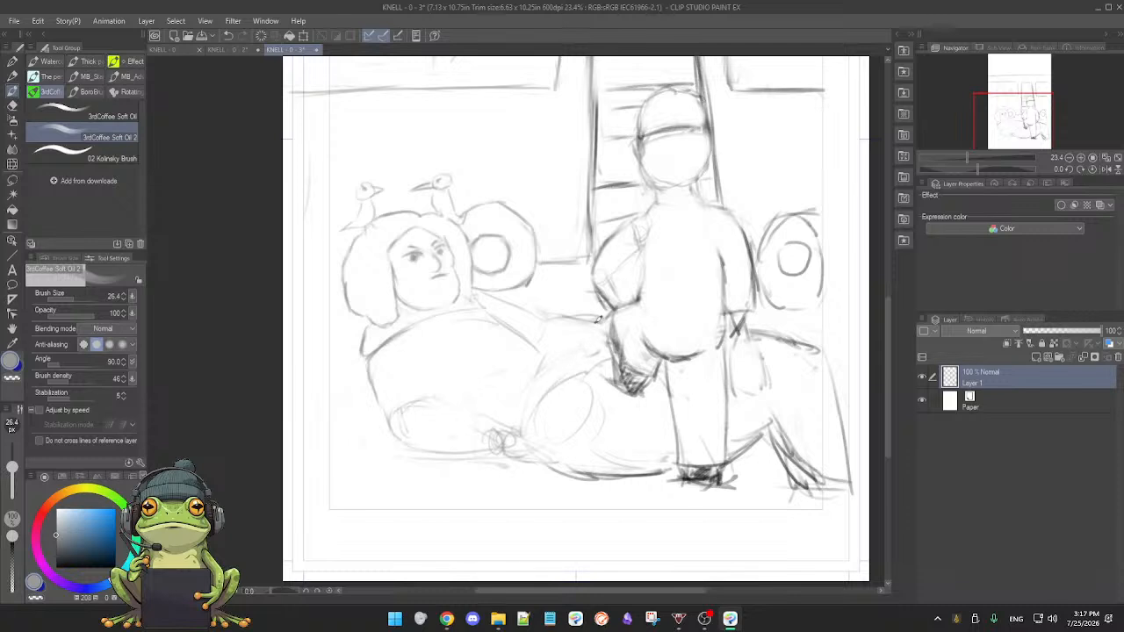
left_click_drag(584, 327, 554, 377)
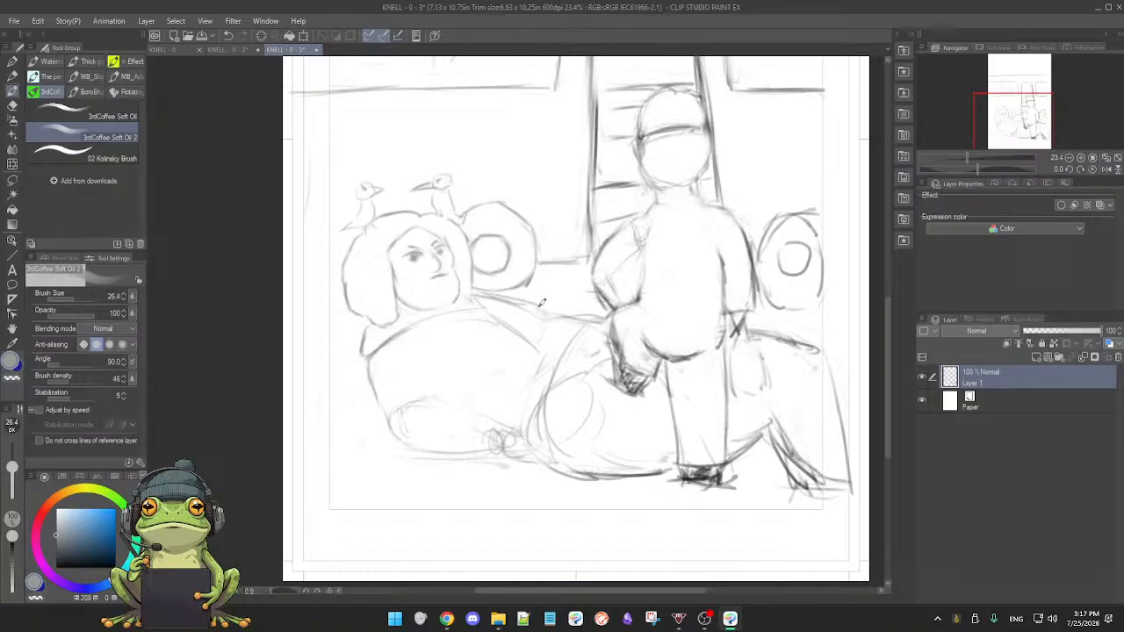
- Clean up the far shoulder and arm lines and strengthen the curved hip contour down to the thigh's underside
key("e")
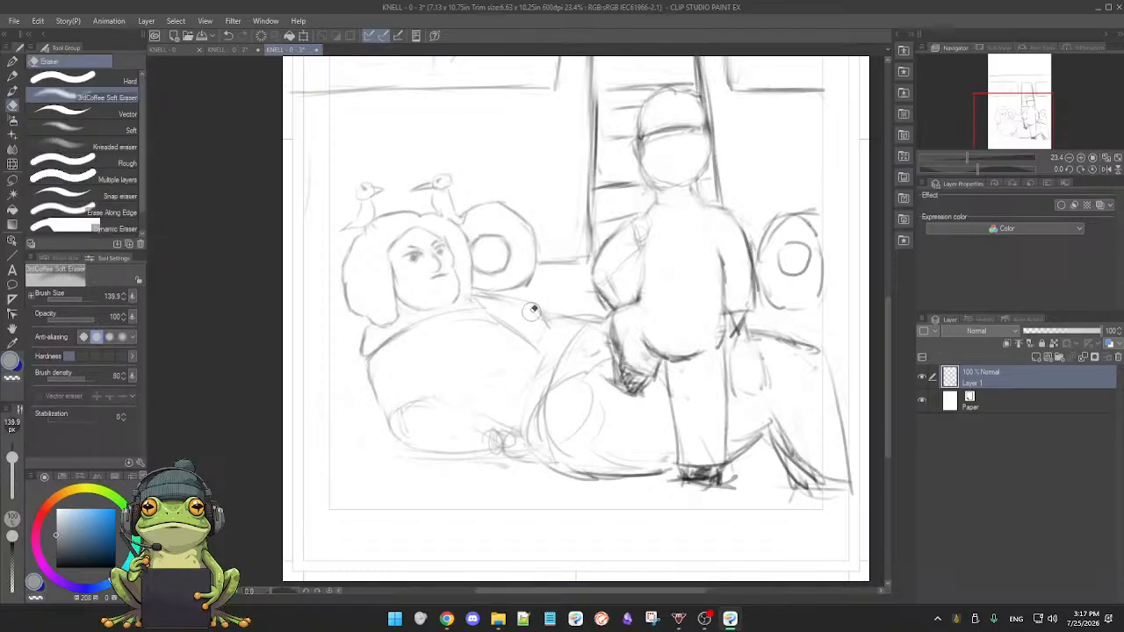
key("b")
key("e")
key("b")
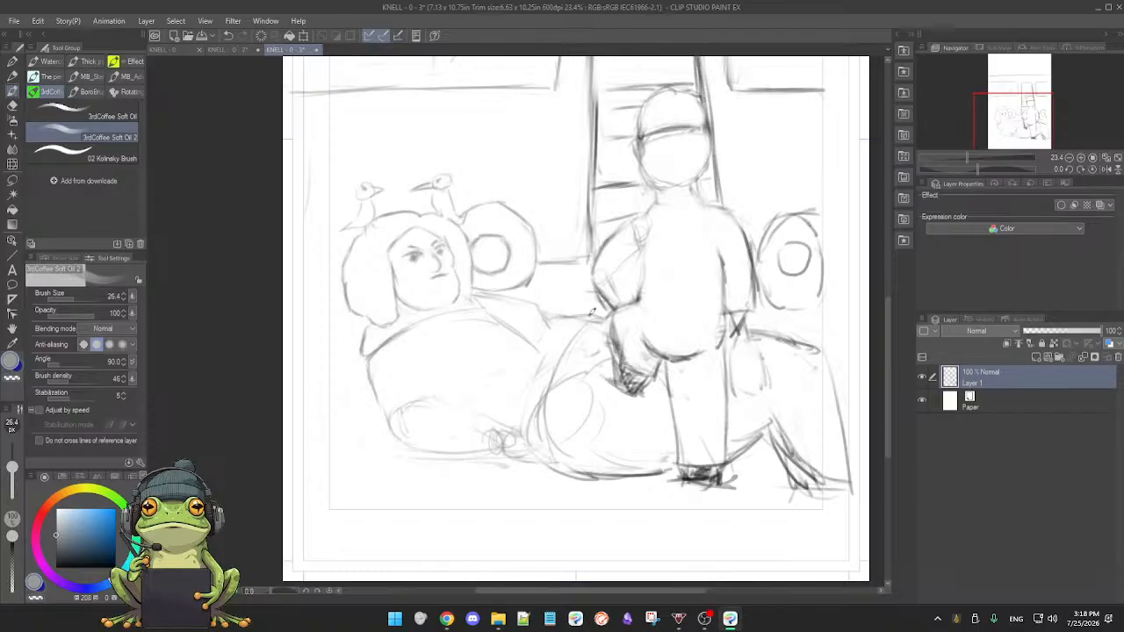
mouse_move(591, 325)
left_mouse_down()
mouse_move(563, 353)
mouse_move(546, 403)
left_mouse_up()
mouse_move(550, 365)
left_mouse_down()
mouse_move(543, 418)
mouse_move(555, 456)
left_mouse_up()
- Rework the reclining woman's near hand beside the hip and adjust the sleeve and fold lines across her torso
key("e")
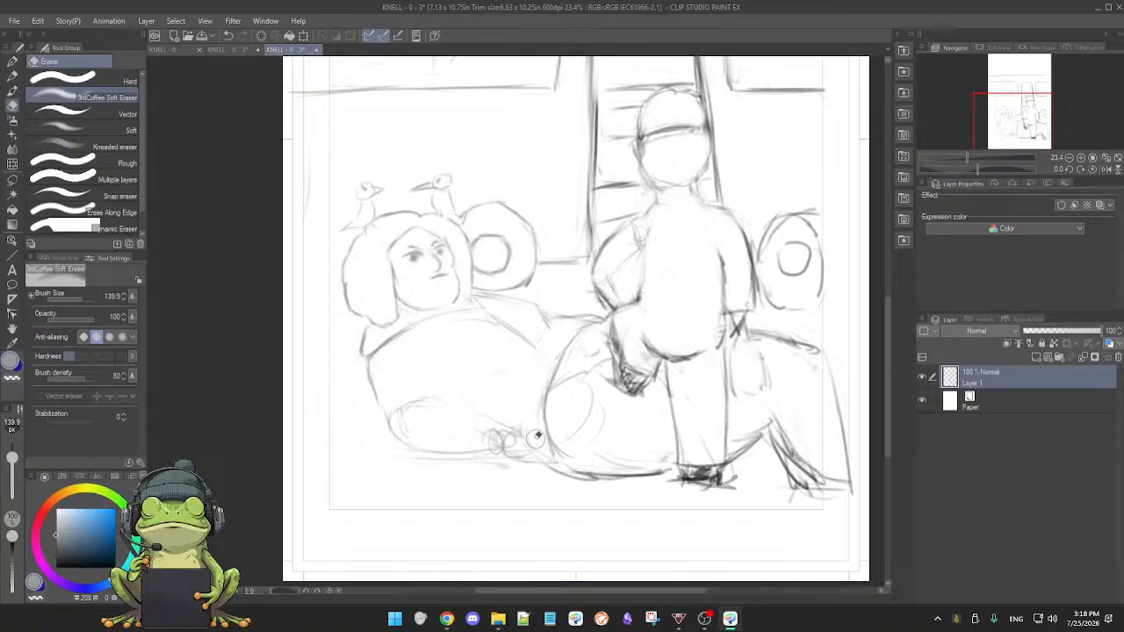
key("b")
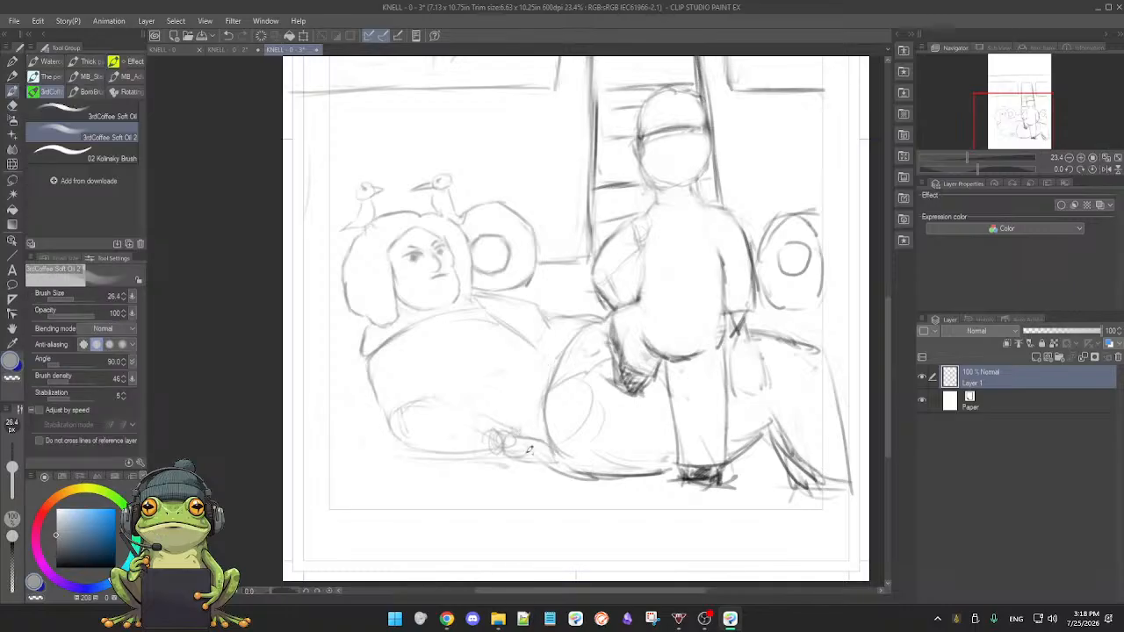
key("e")
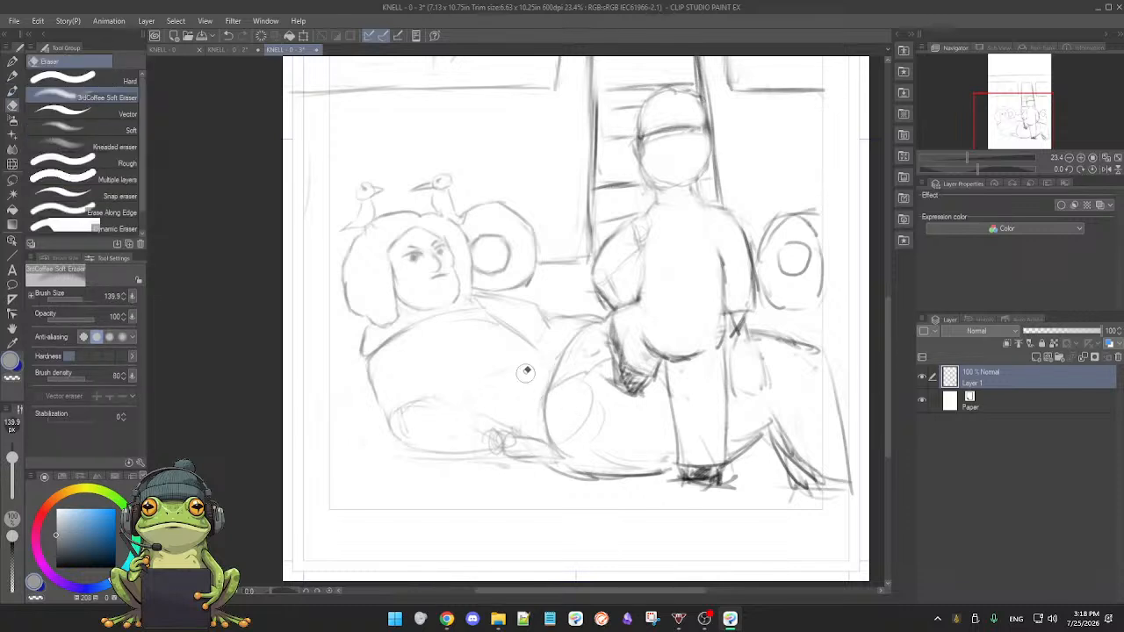
key("b")
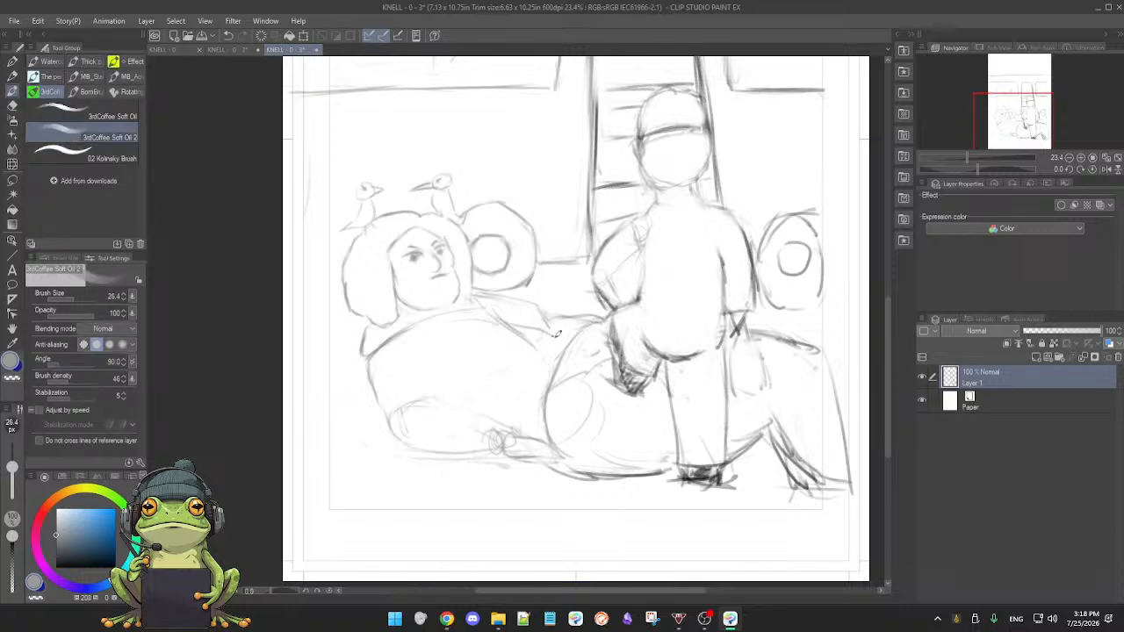
key("e")
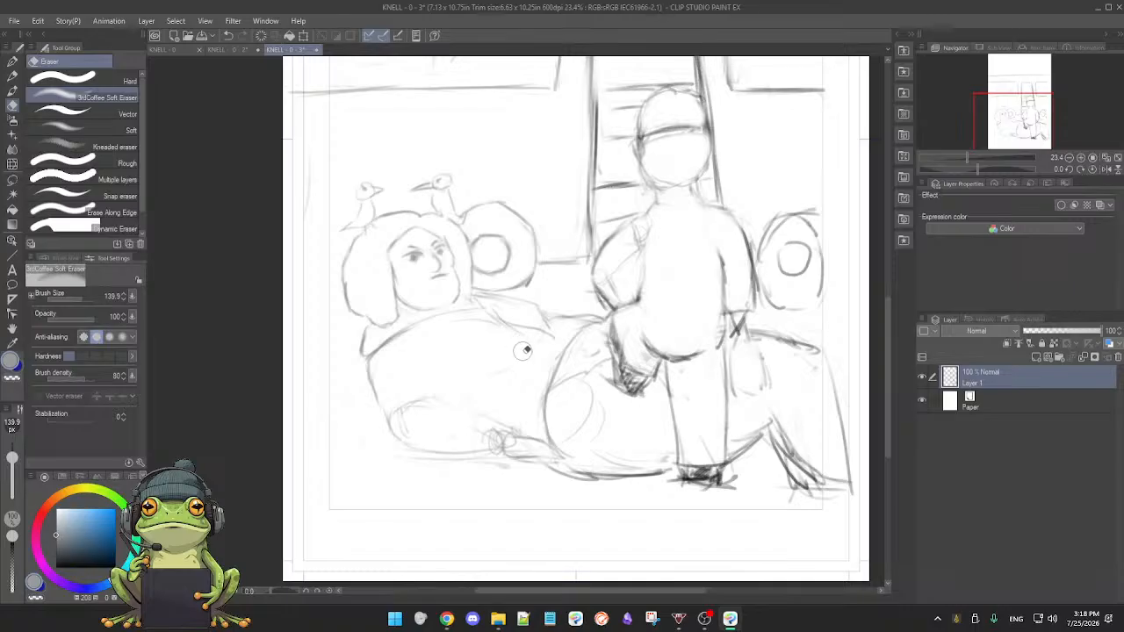
key("b")
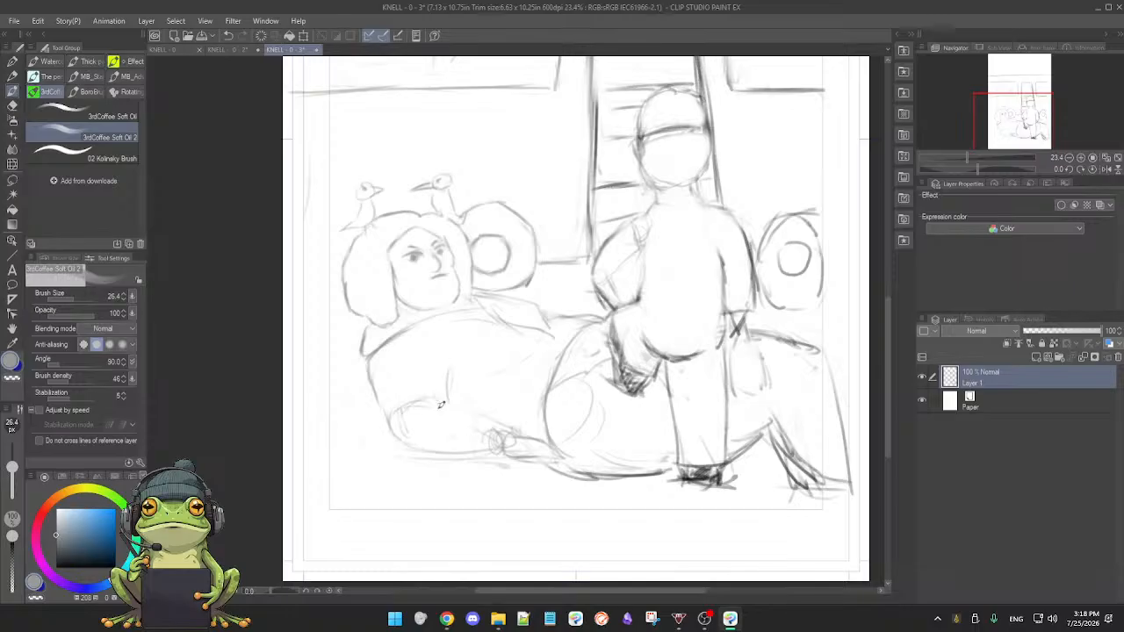
- Erase the elbow circle and wrist loops, and redraw the near forearm running down to the hand
key("e")
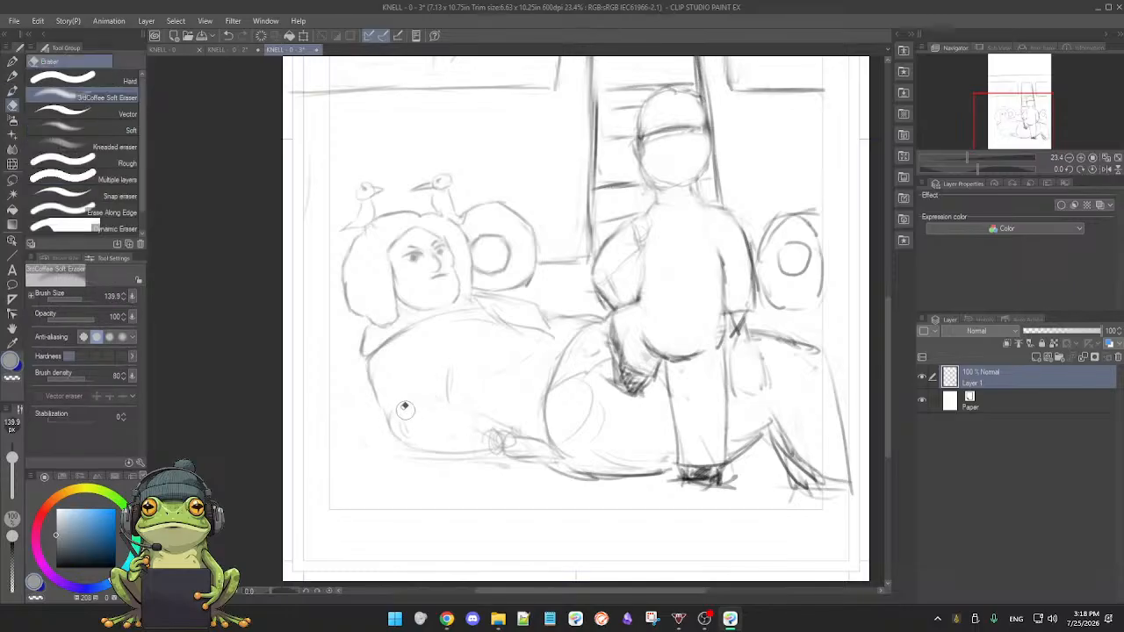
left_click_drag(488, 435, 516, 439)
key("b")
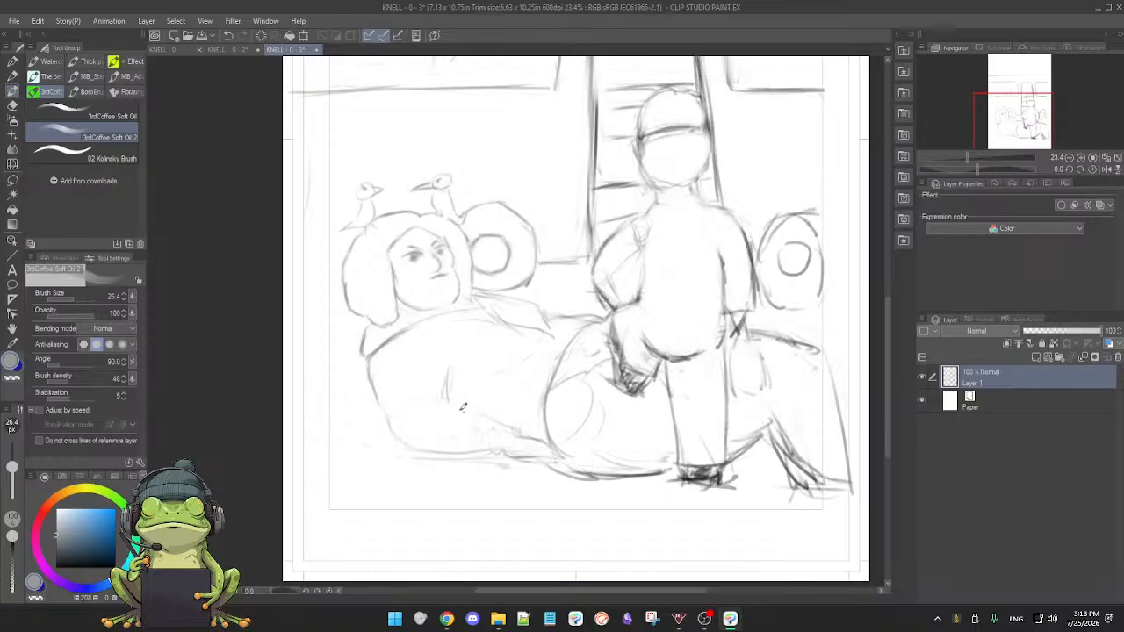
mouse_move(429, 396)
left_mouse_down()
mouse_move(478, 409)
mouse_move(524, 435)
mouse_move(499, 451)
left_mouse_up()
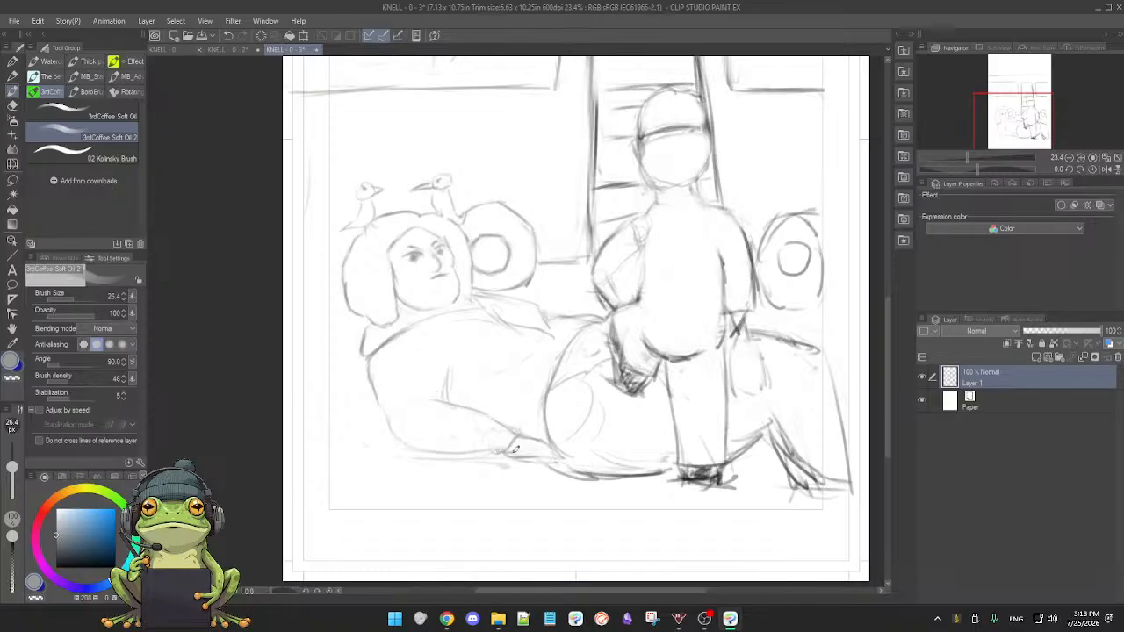
key("e")
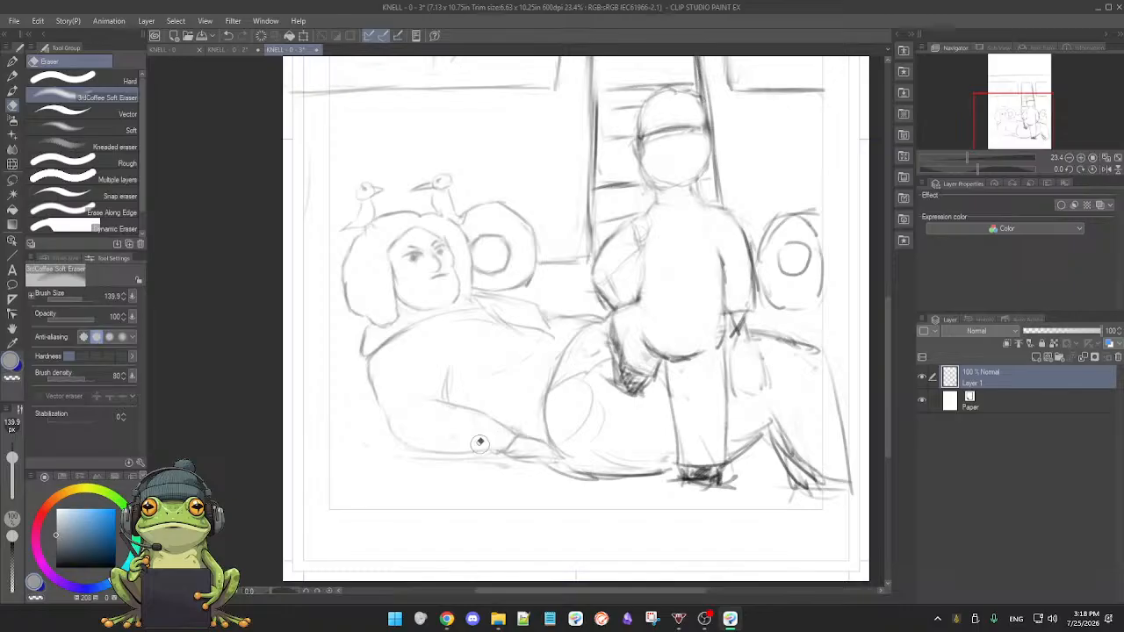
key("p")
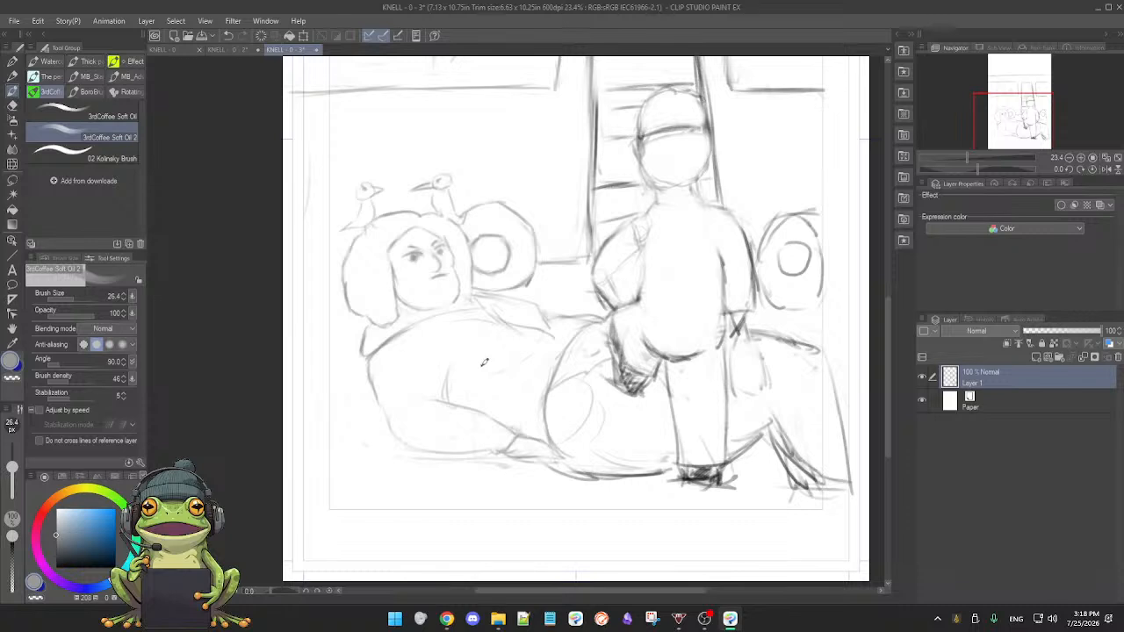
- Switch to the KNELL page 2 document, try rough strokes across the bench back, and save the page
left_click(237, 50)
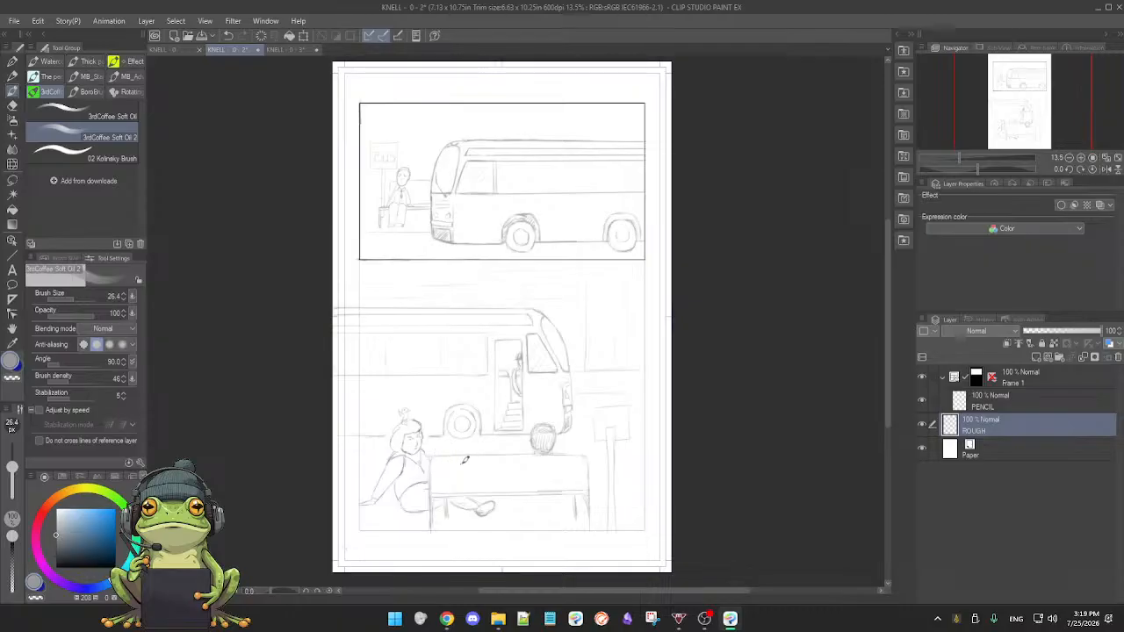
left_click_drag(452, 468, 523, 463)
left_click_drag(442, 474, 536, 464)
scroll(518, 468, "down", 1)
scroll(518, 469, "up", 1)
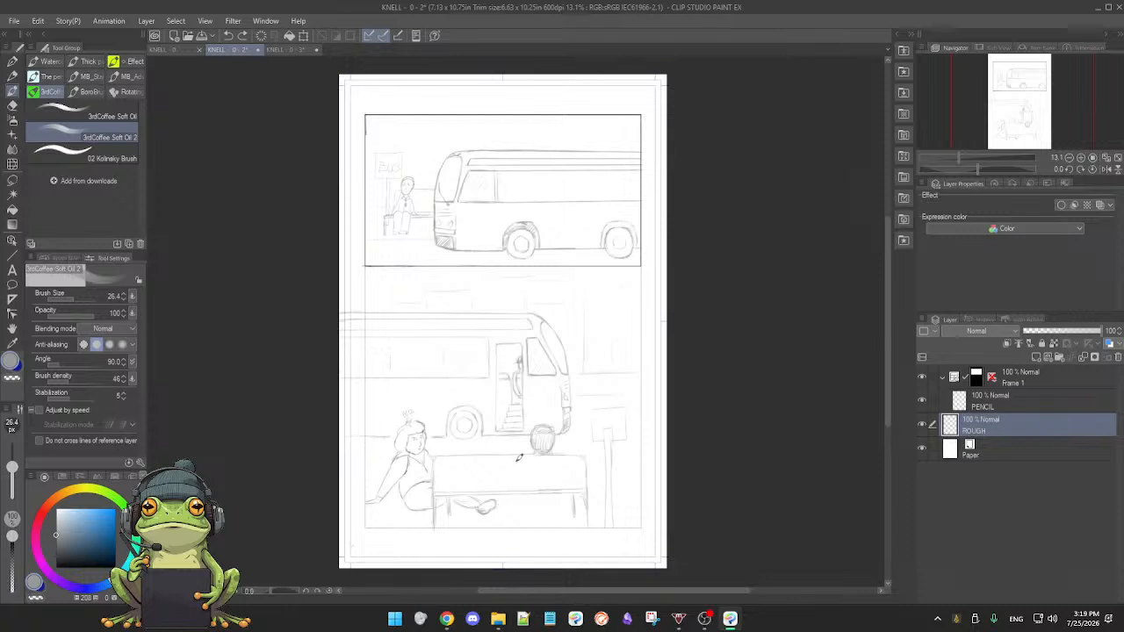
right_click(467, 467)
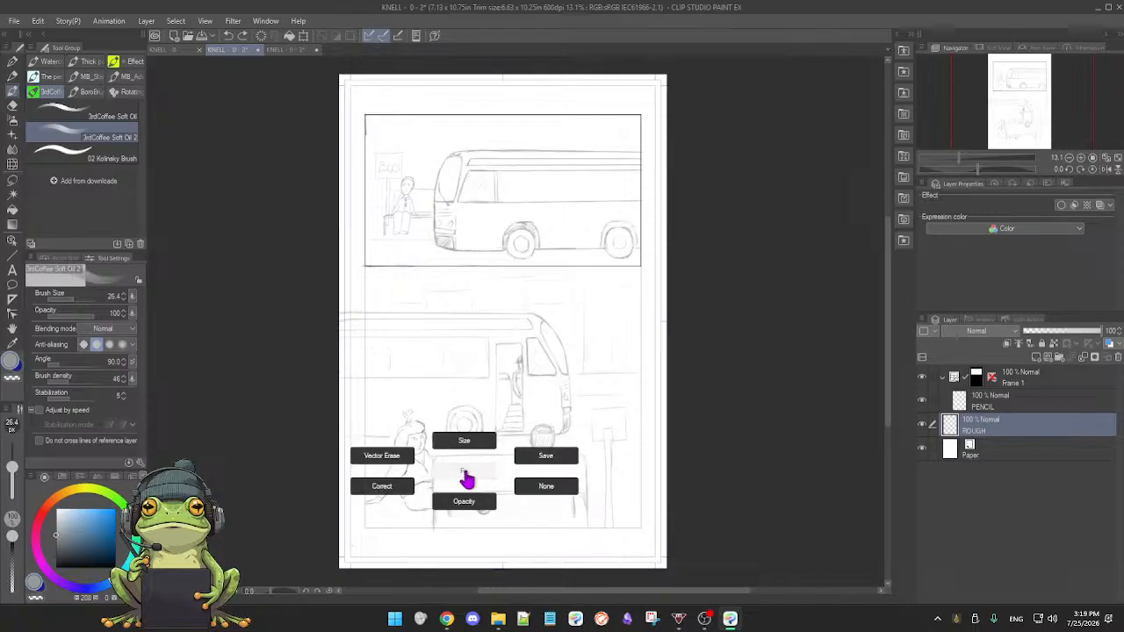
left_click(538, 454)
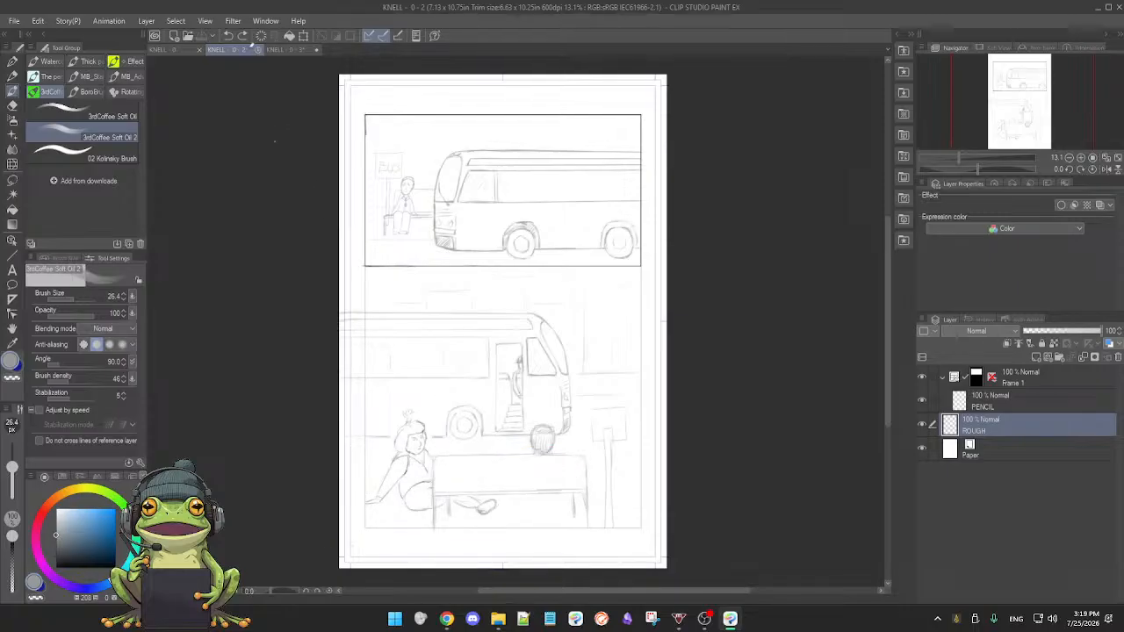
- Return to the KNELL page 3 document and lighten and redraw the standing figure's bent leg and dark shaded foot
left_click(285, 50)
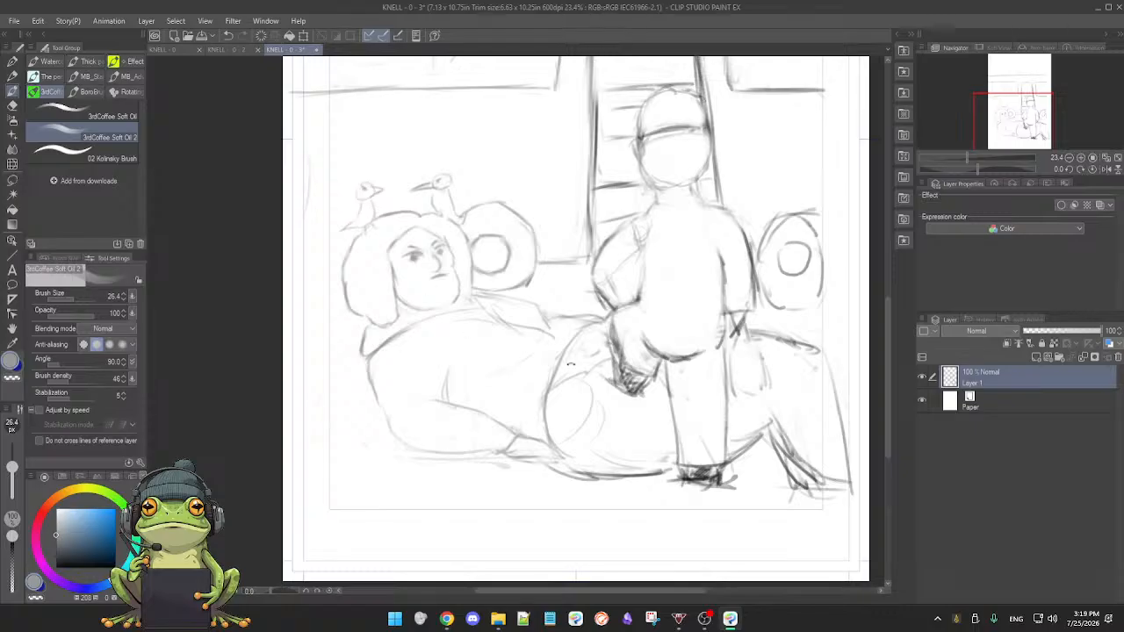
scroll(572, 362, "down", 4)
scroll(547, 397, "up", 3)
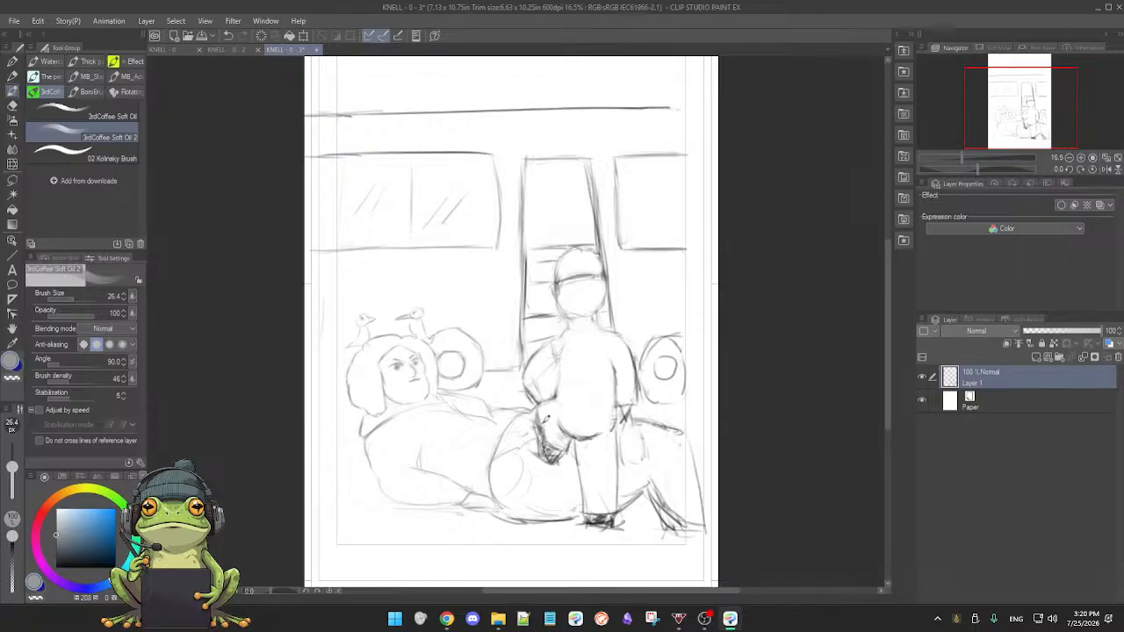
key("e")
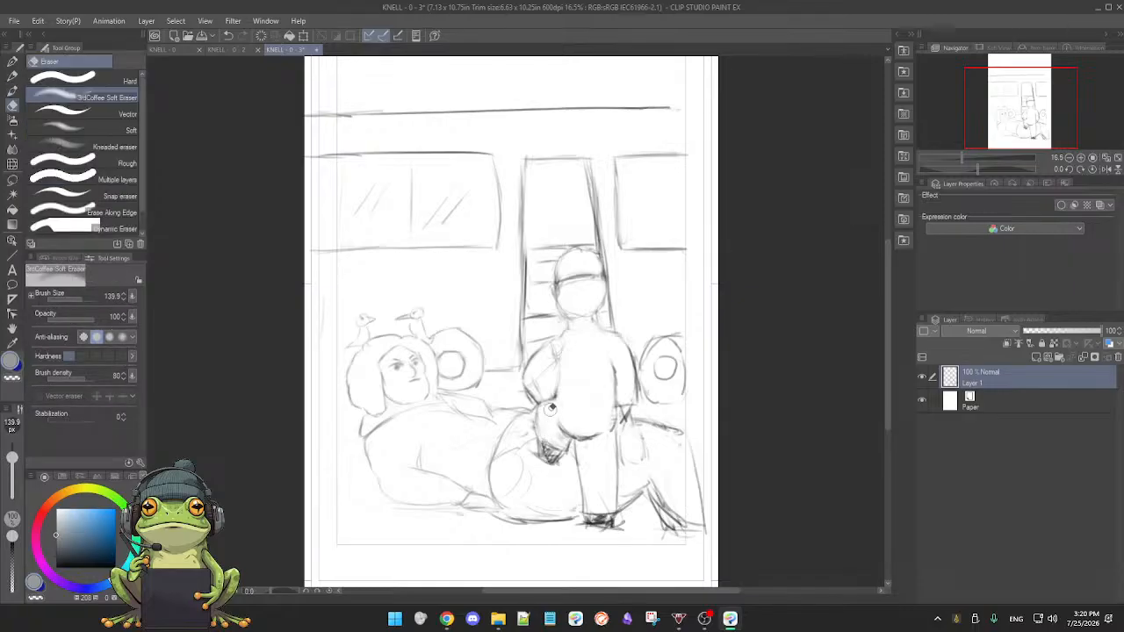
key("b")
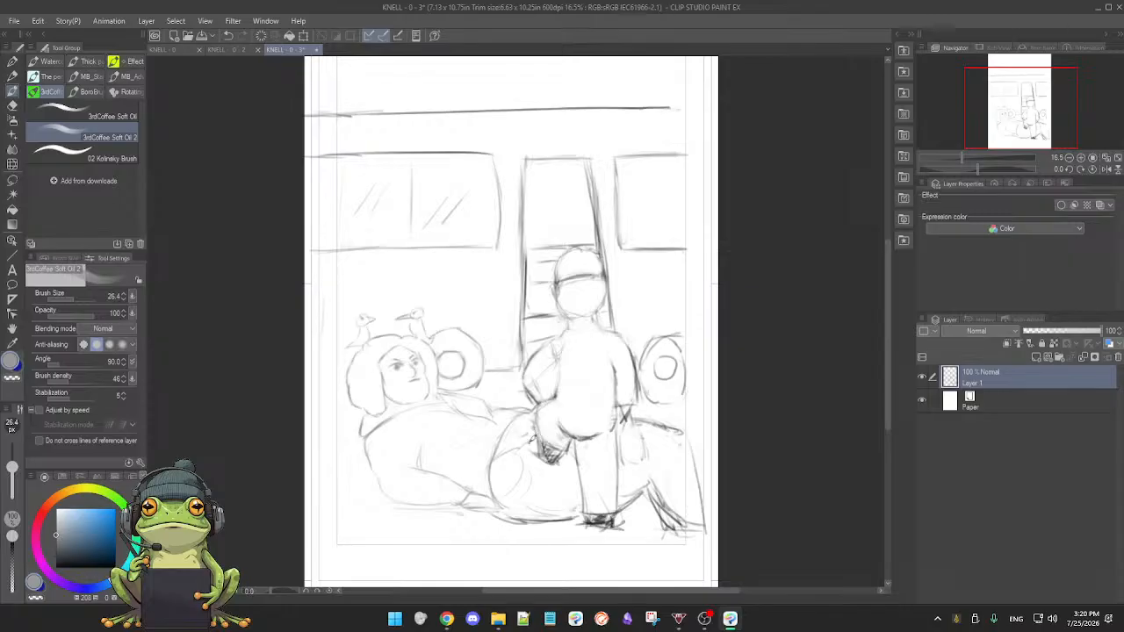
key("e")
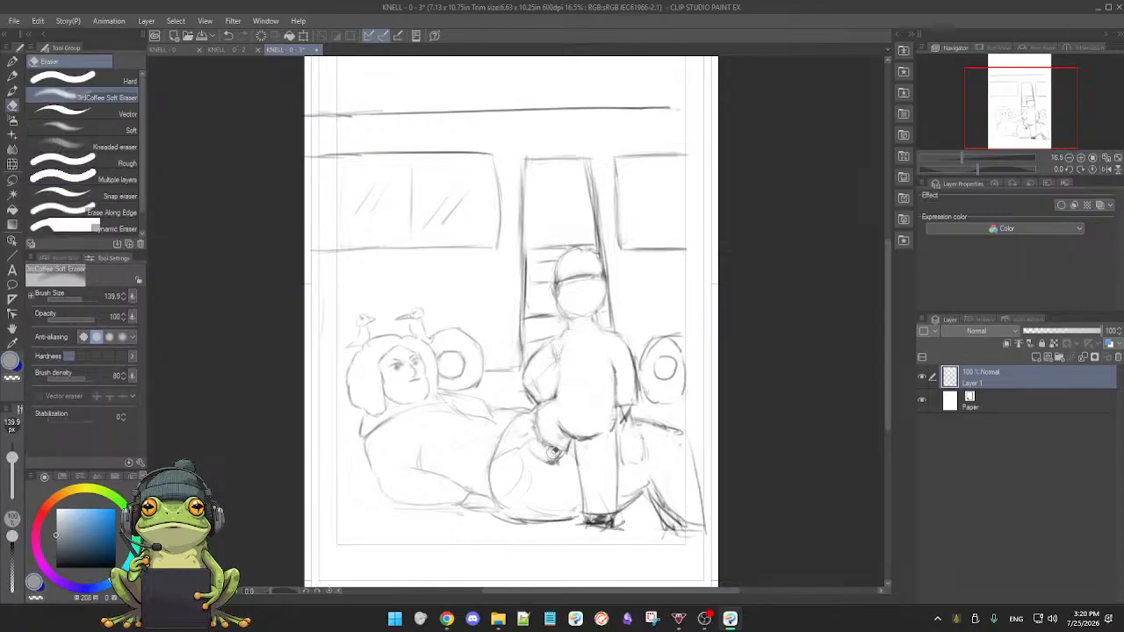
key("b")
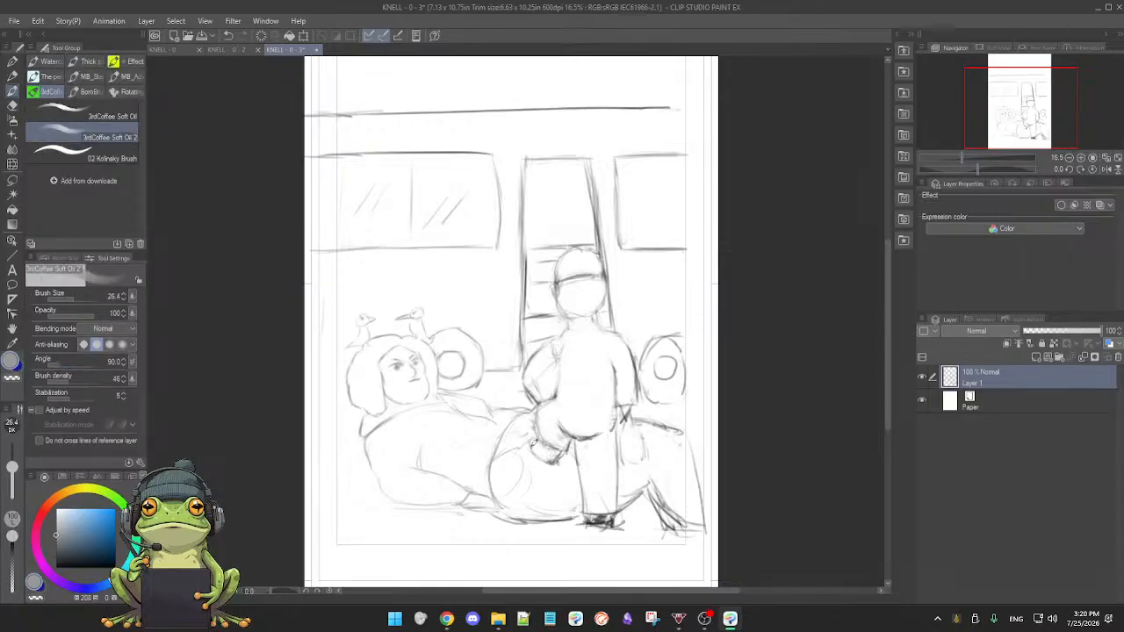
- Erase stray lines around the standing figure's hips and raised thigh, and redraw the seat and upper-leg contours
key("e")
left_click_drag(536, 441, 549, 451)
key("b")
key("e")
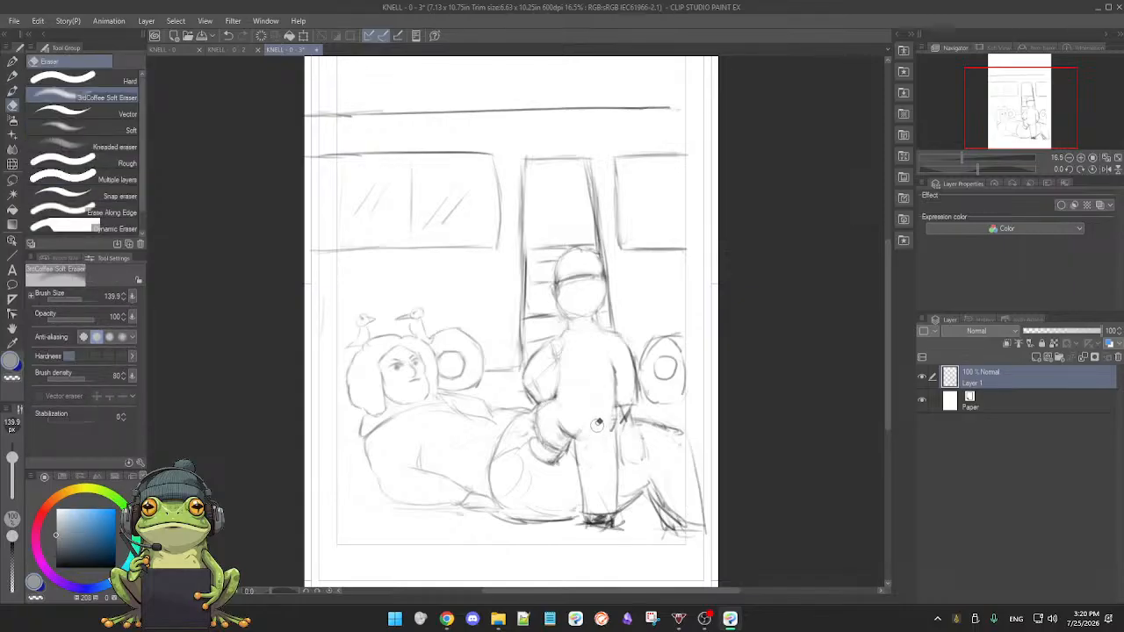
key("b")
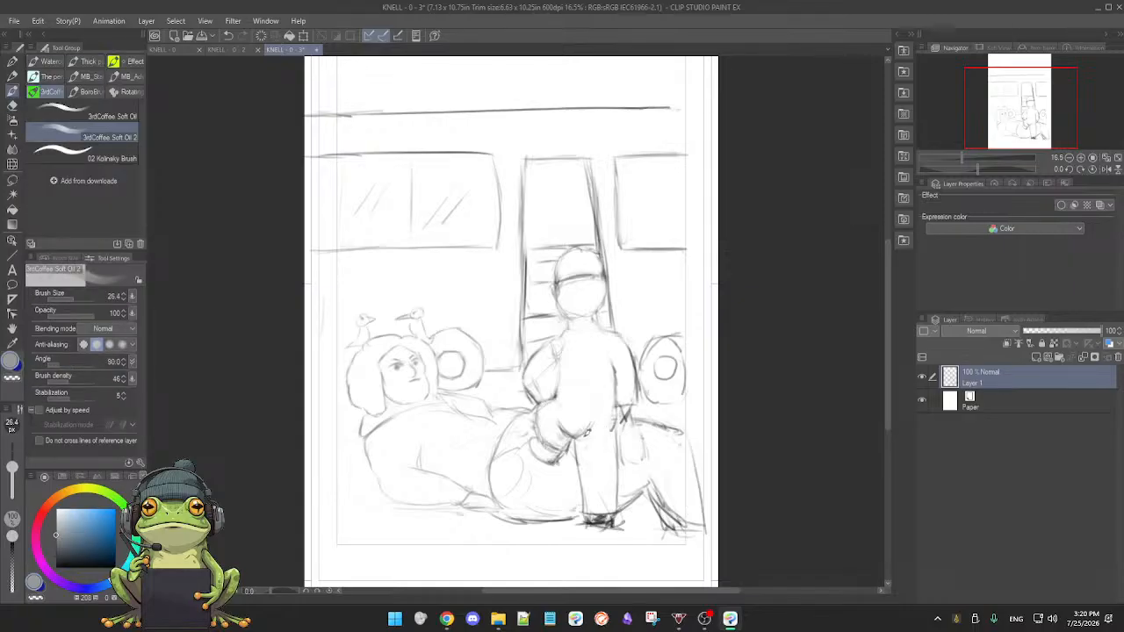
key("e")
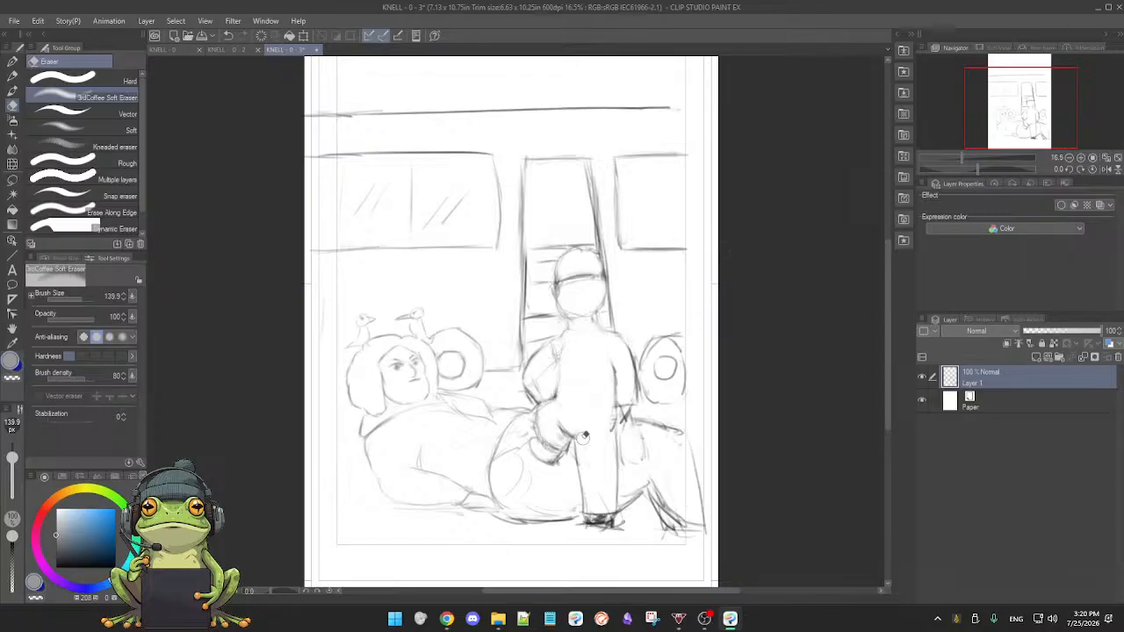
key("b")
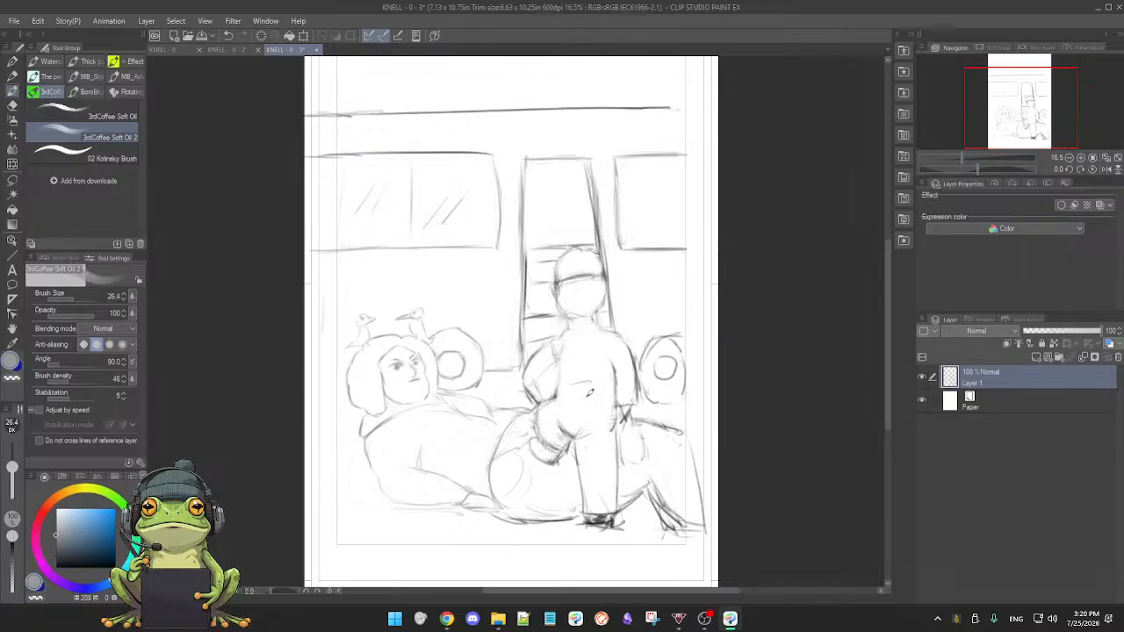
key("e")
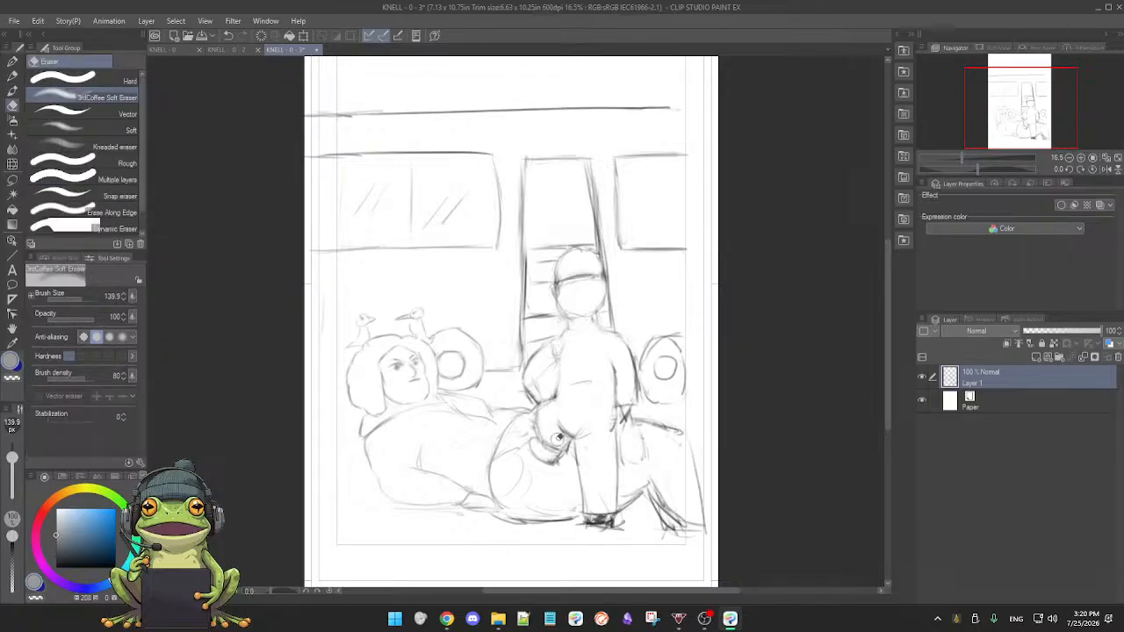
- Add a collar, shirt creases and a belt to the standing figure, and redraw the hanging arm's cuff and hand
key("b")
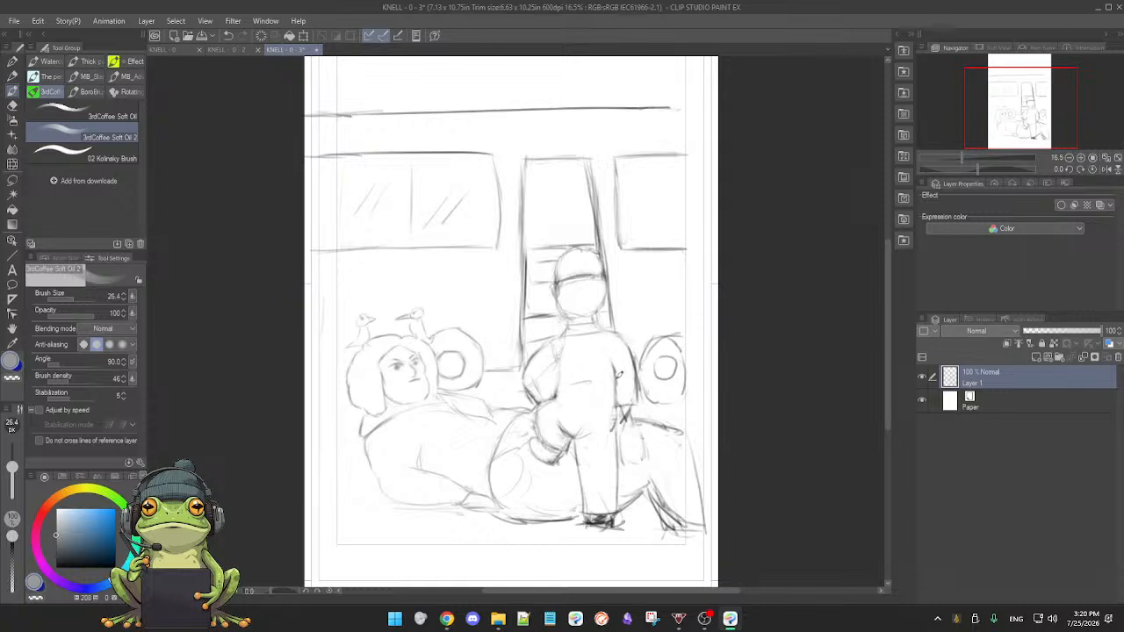
key("e")
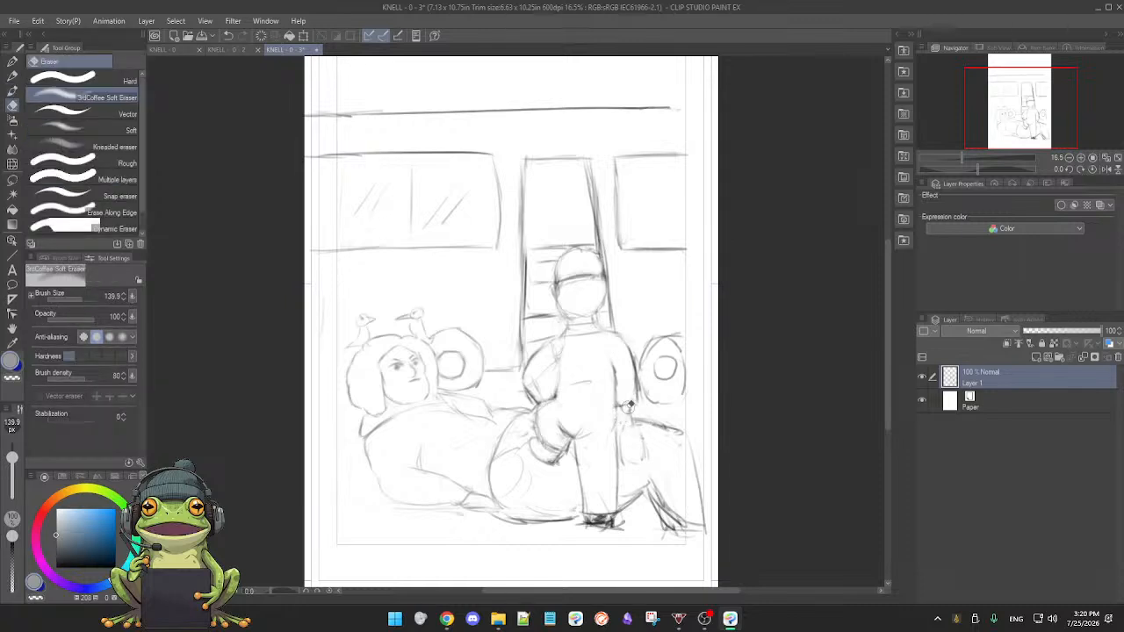
key("b")
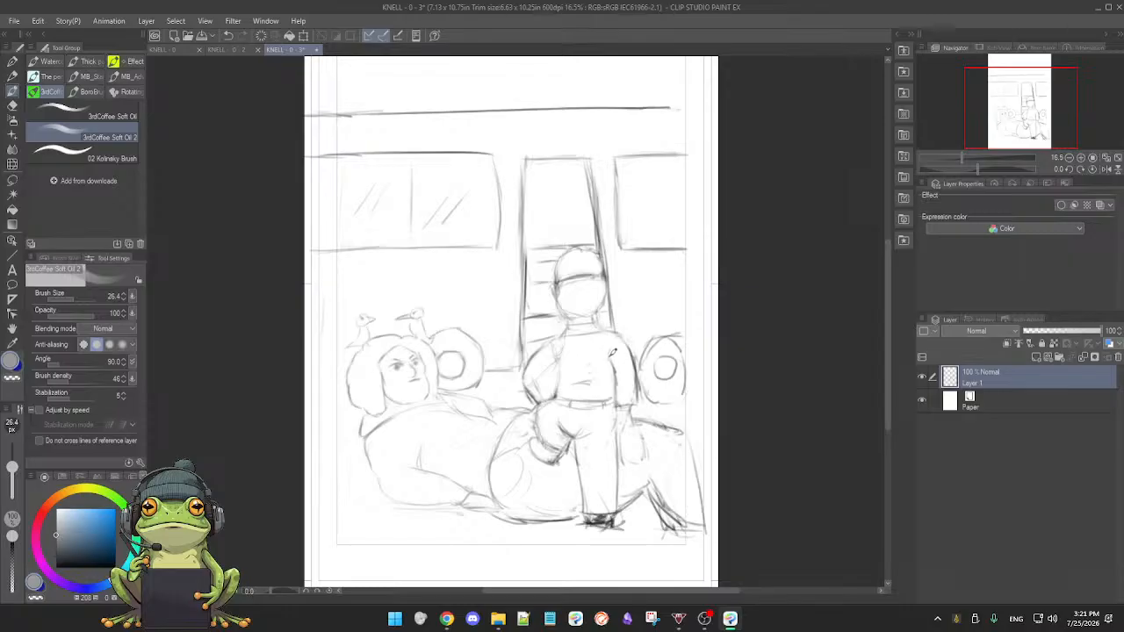
- Erase the standing figure's bent arm and redraw it with a smaller, cleaner elbow against the doorway's edge
key("e")
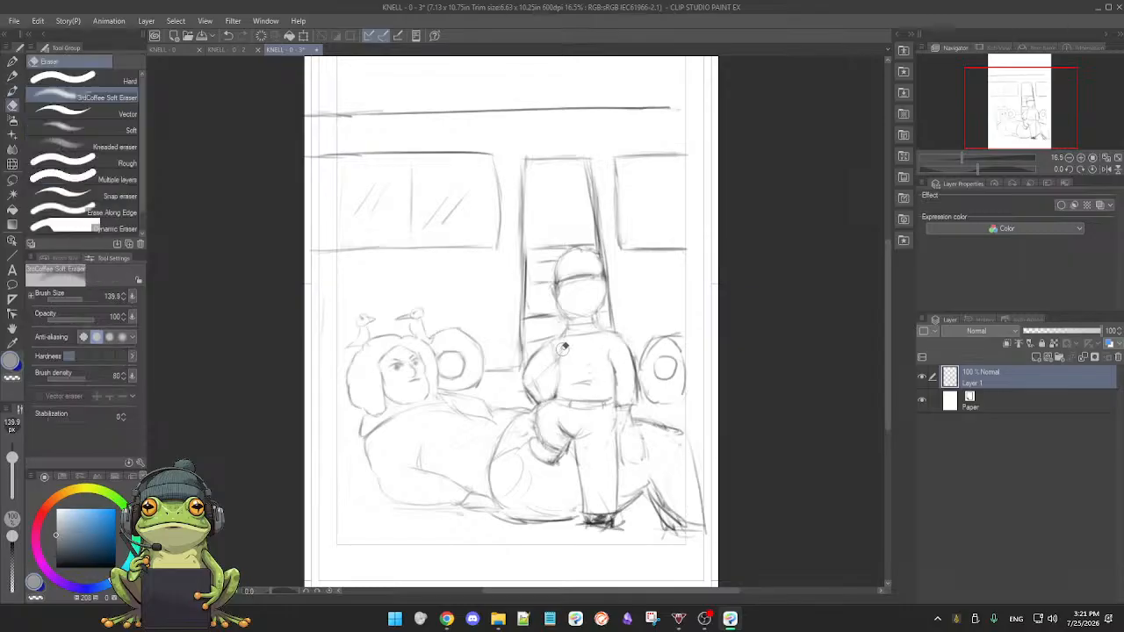
key("b")
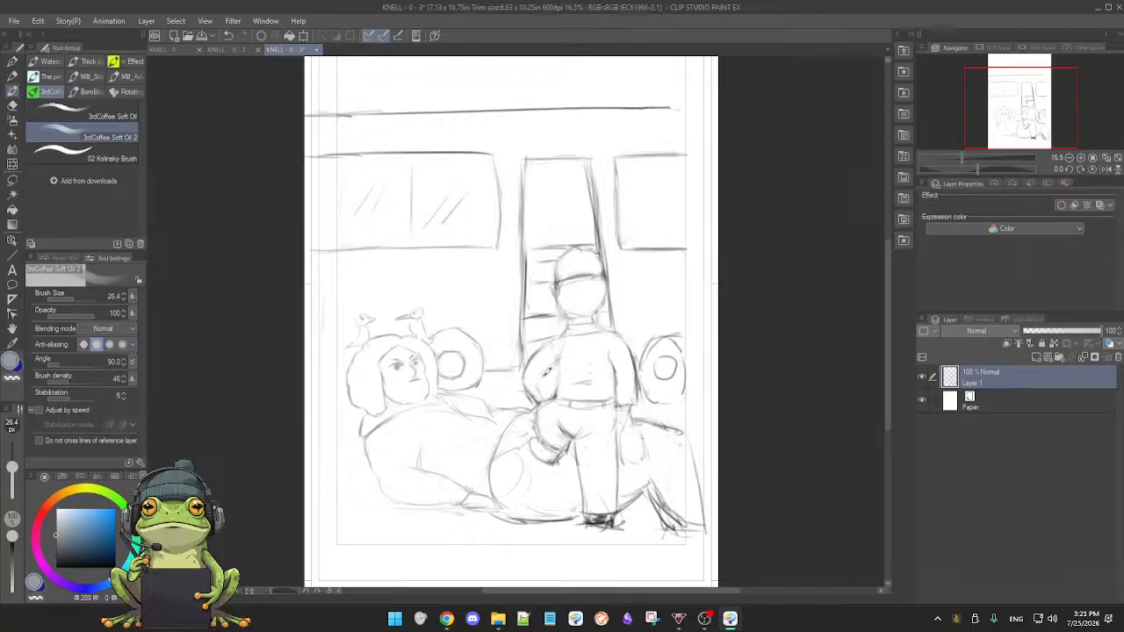
left_click_drag(545, 369, 546, 387)
key("e")
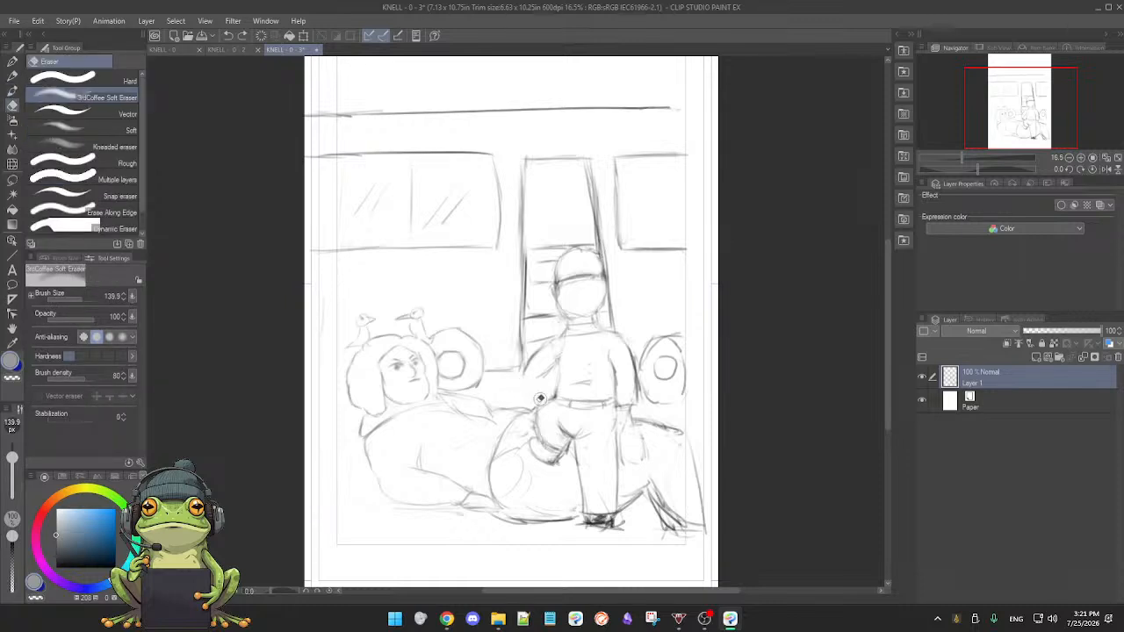
key("b")
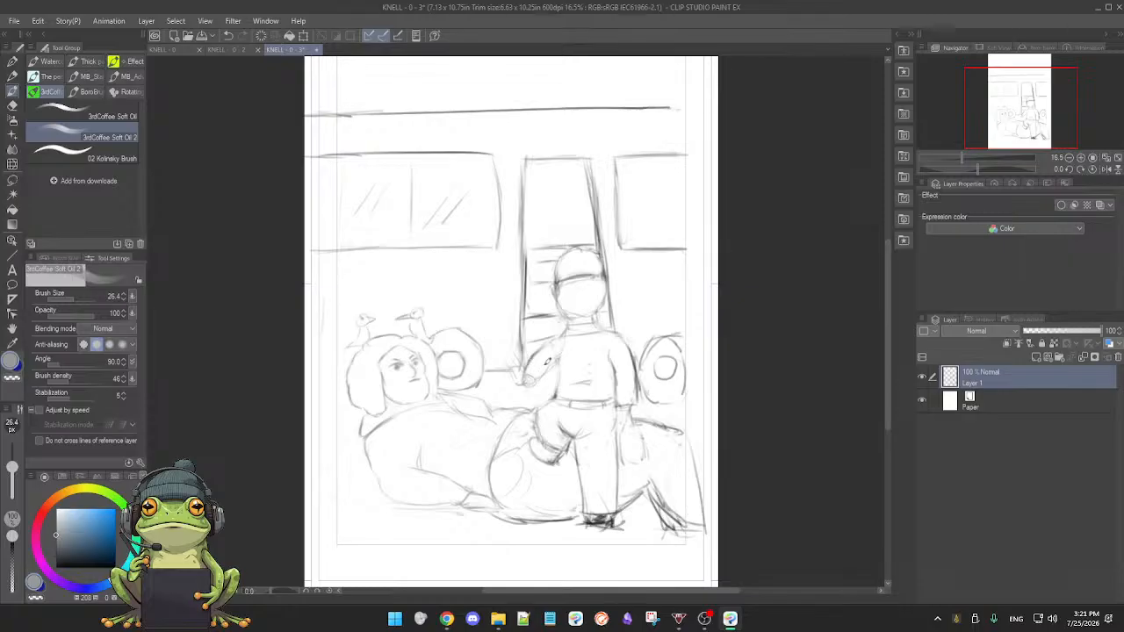
key("e")
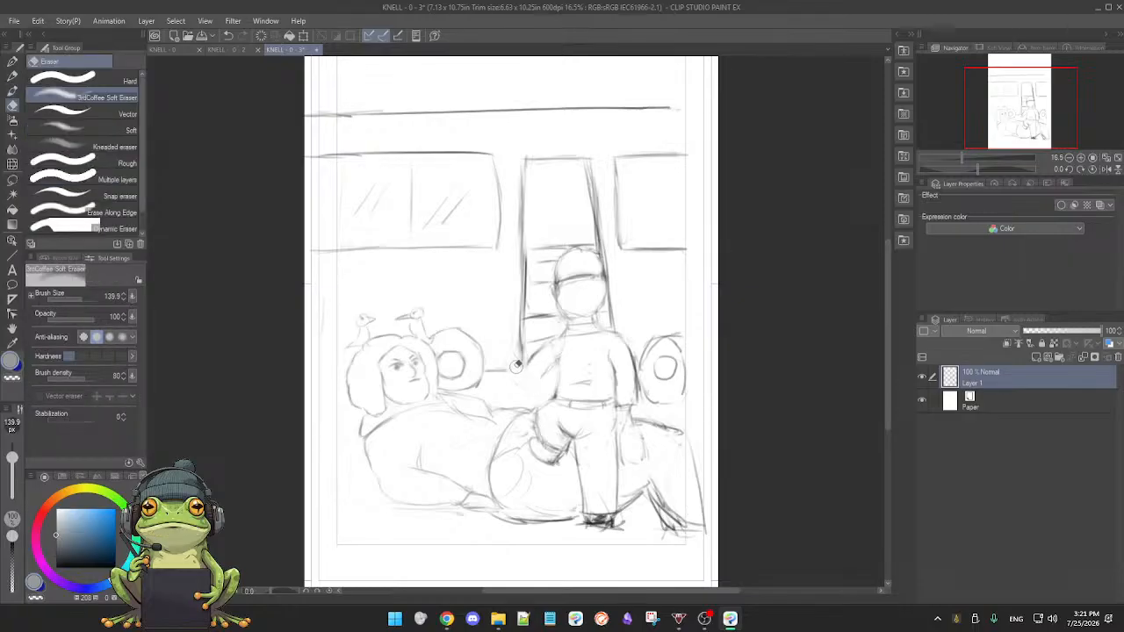
key("b")
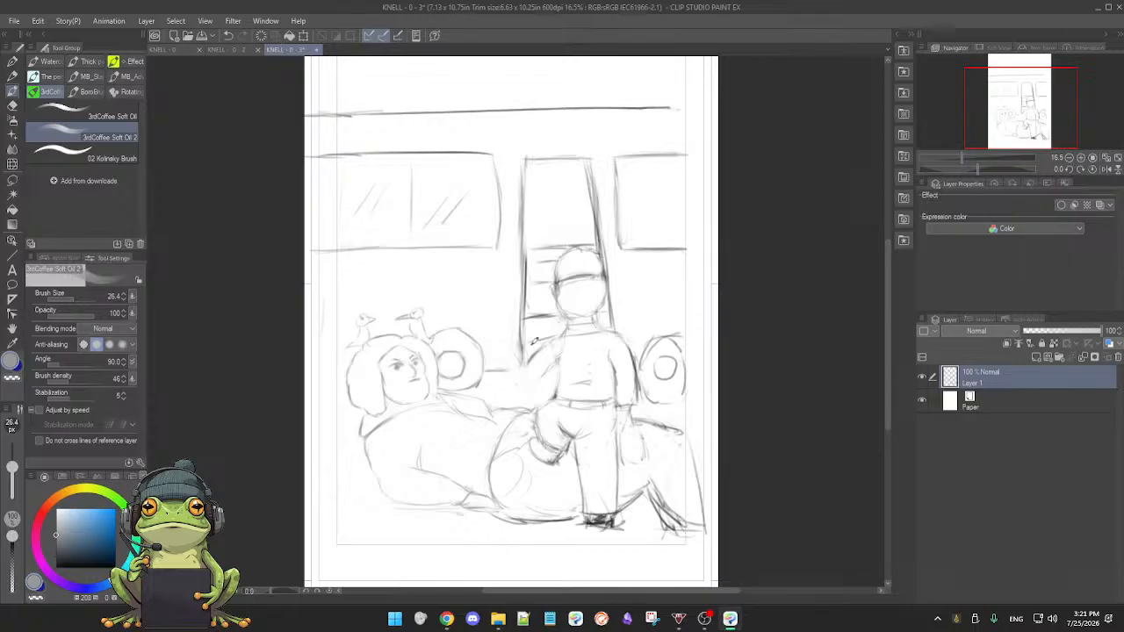
left_click_drag(528, 377, 535, 381)
key("e")
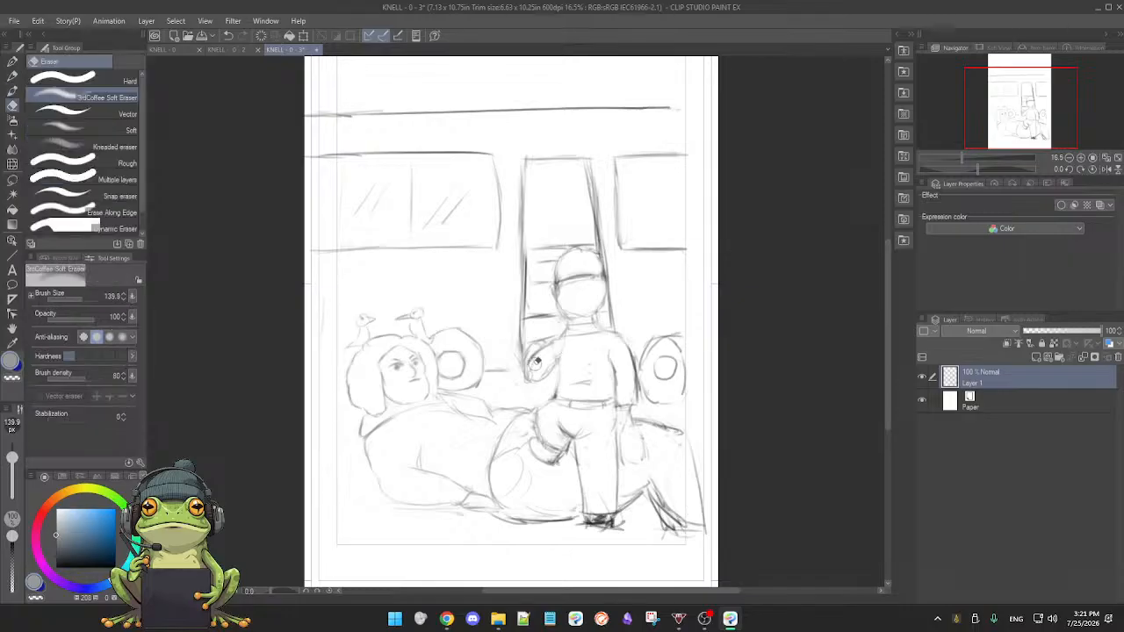
key("b")
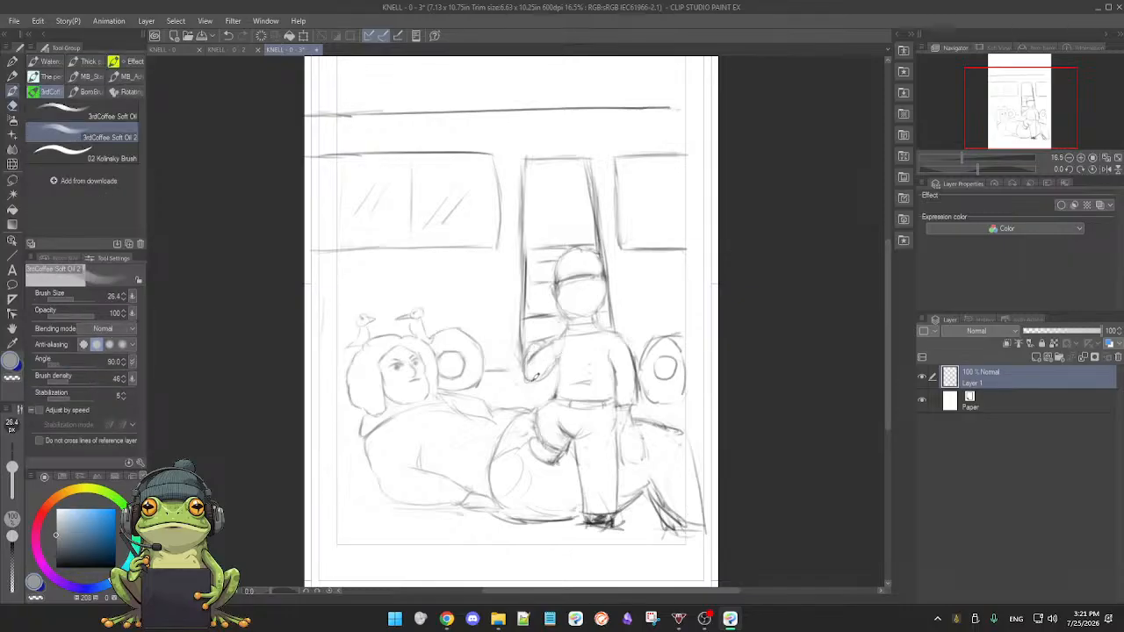
key("e")
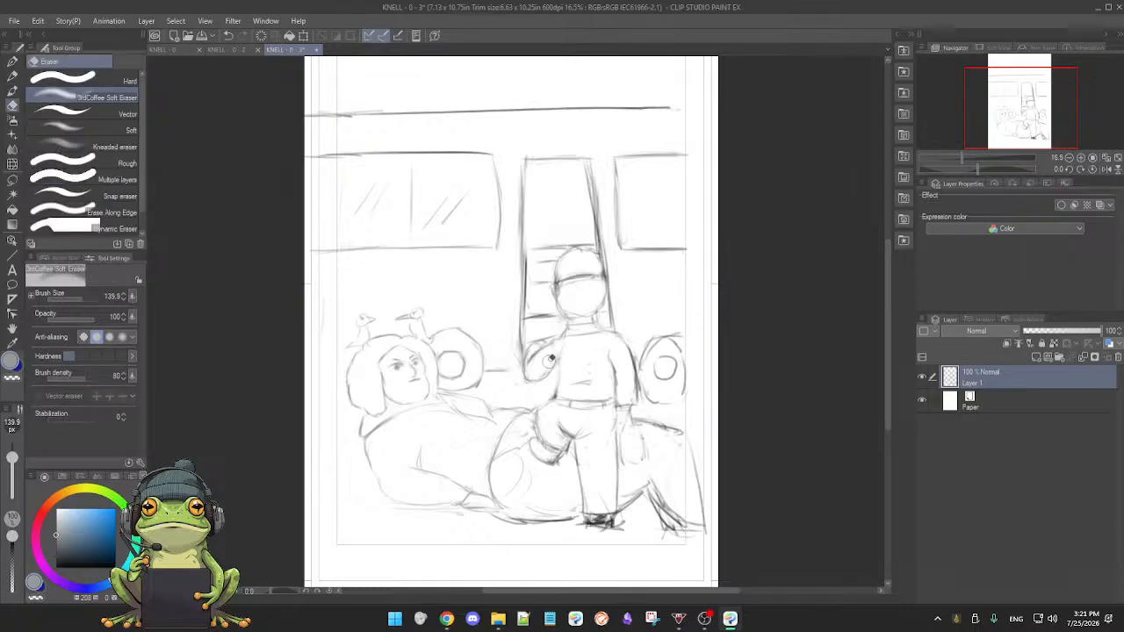
key("b")
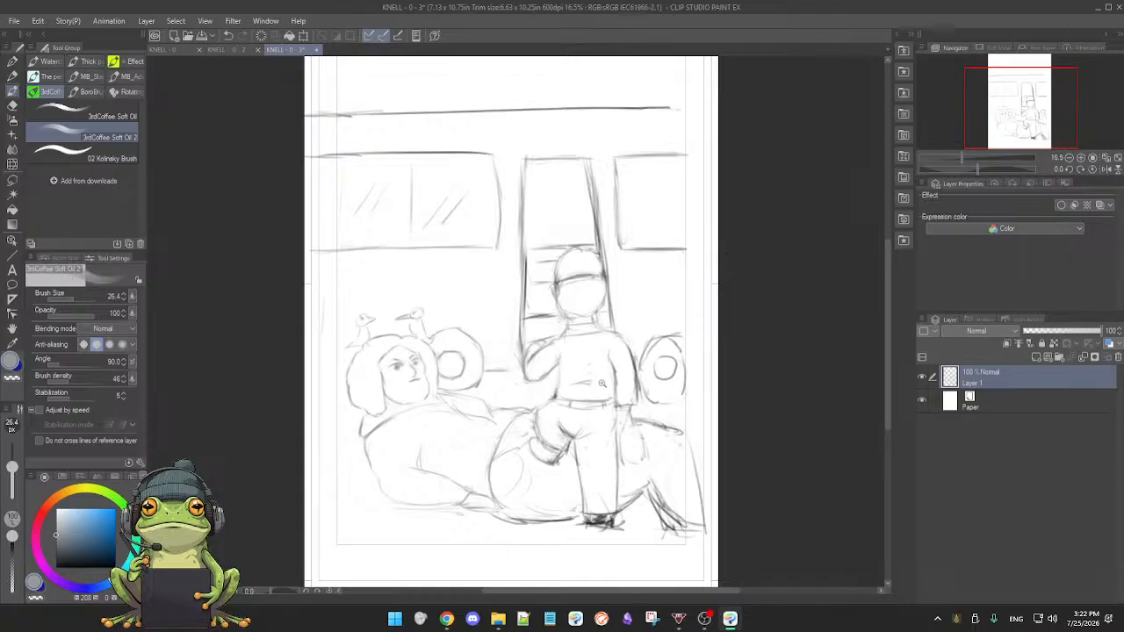
- Try a rough sketch of a forearm and hand reaching in from the page edge toward the standing figure's head
scroll(604, 386, "up", 2)
scroll(614, 389, "down", 2)
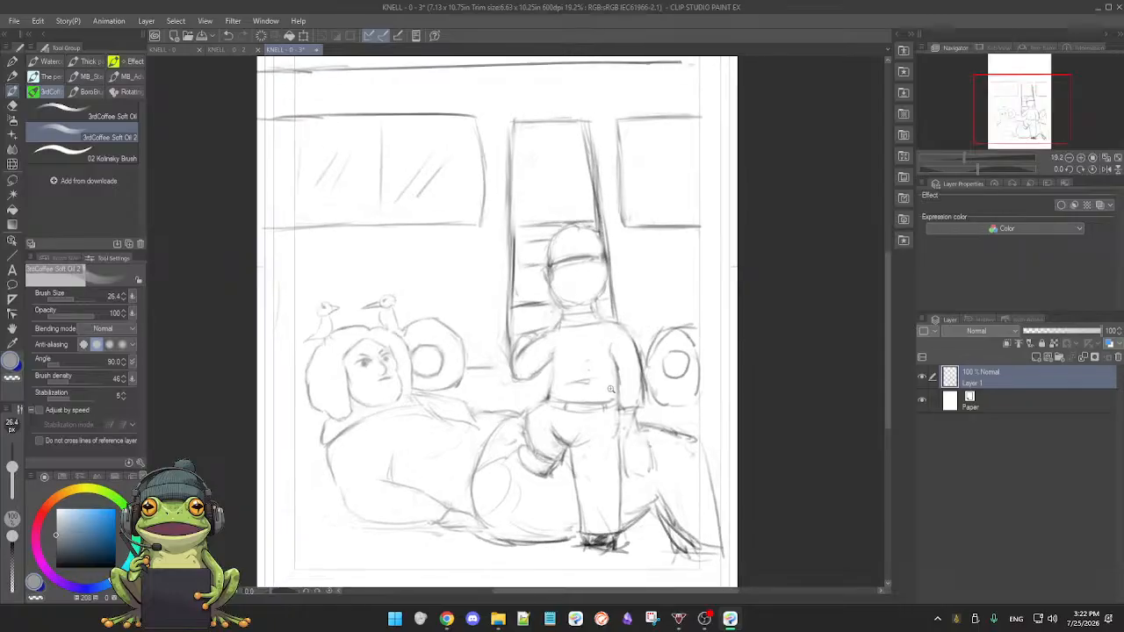
scroll(597, 401, "up", 1)
scroll(597, 401, "up", 1)
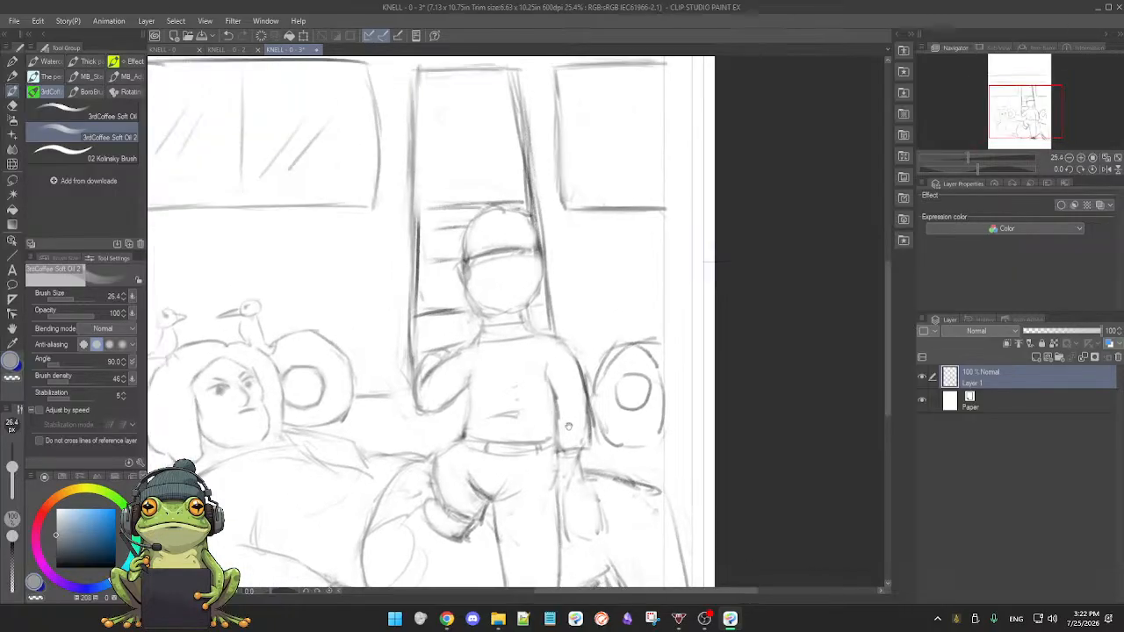
scroll(546, 313, "down", 1)
scroll(547, 314, "up", 1)
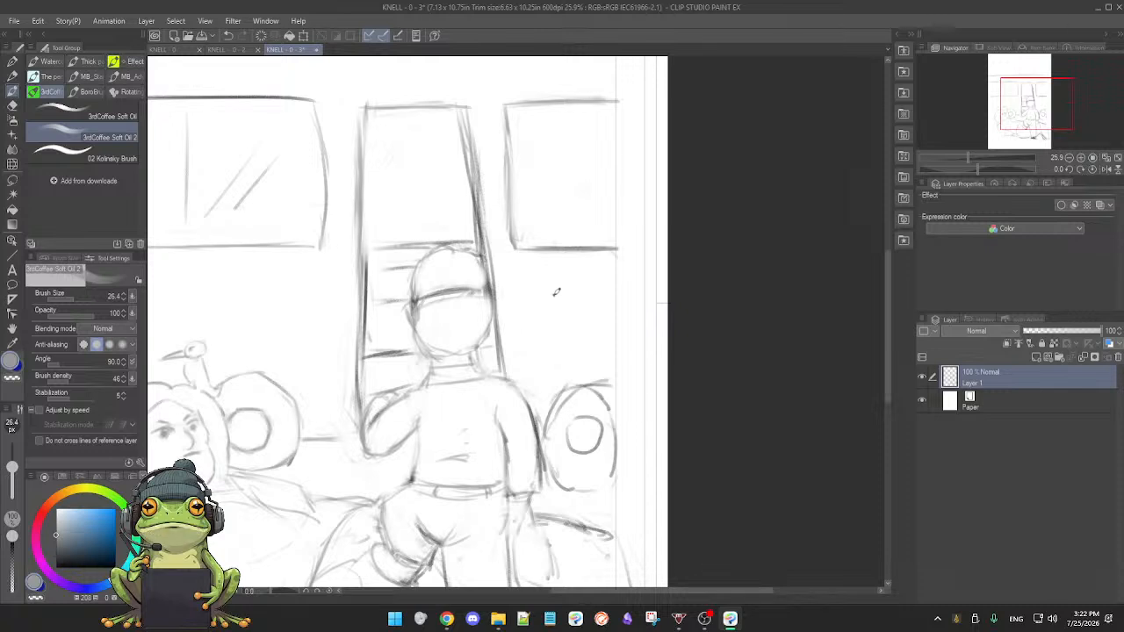
left_click_drag(538, 297, 598, 290)
left_click_drag(551, 322, 615, 302)
mouse_move(530, 309)
left_mouse_down()
mouse_move(529, 298)
mouse_move(548, 326)
left_mouse_up()
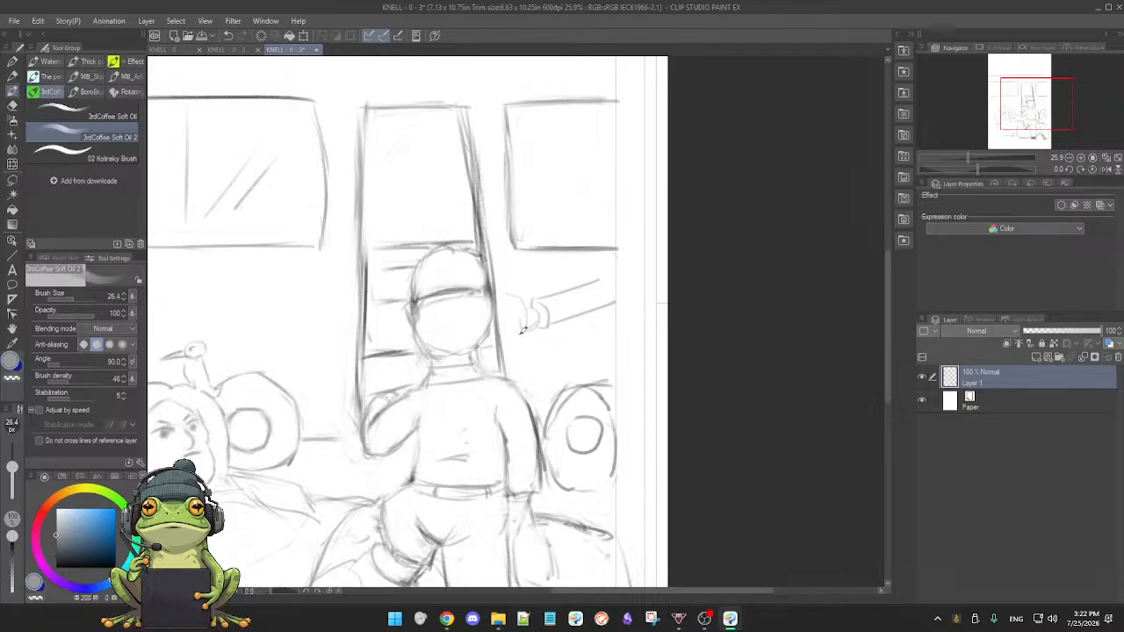
key("e")
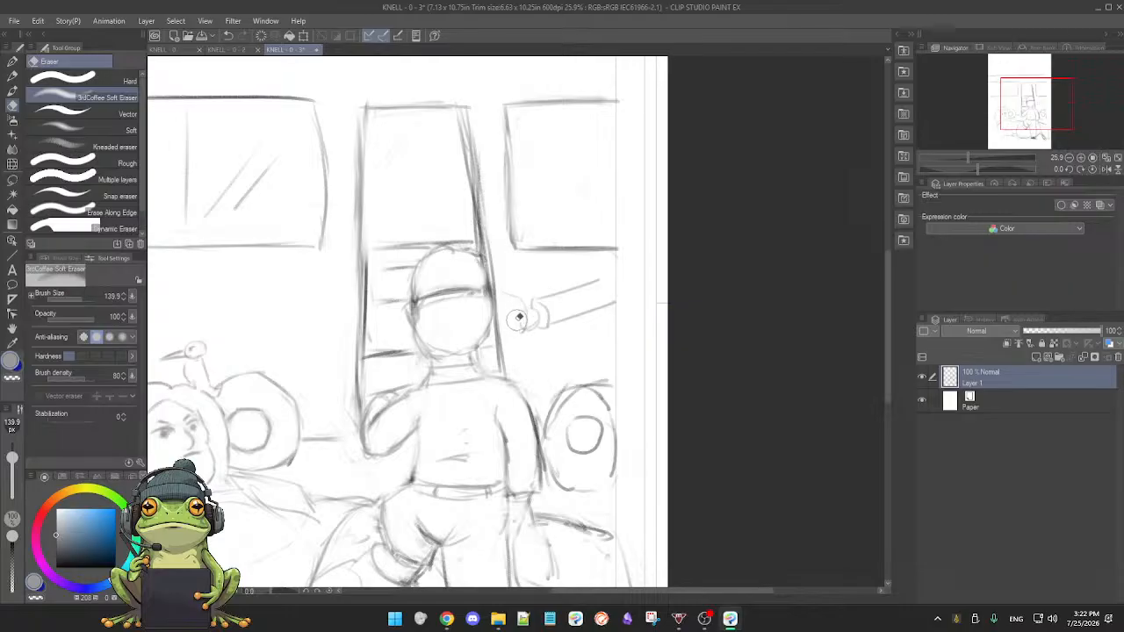
key("b")
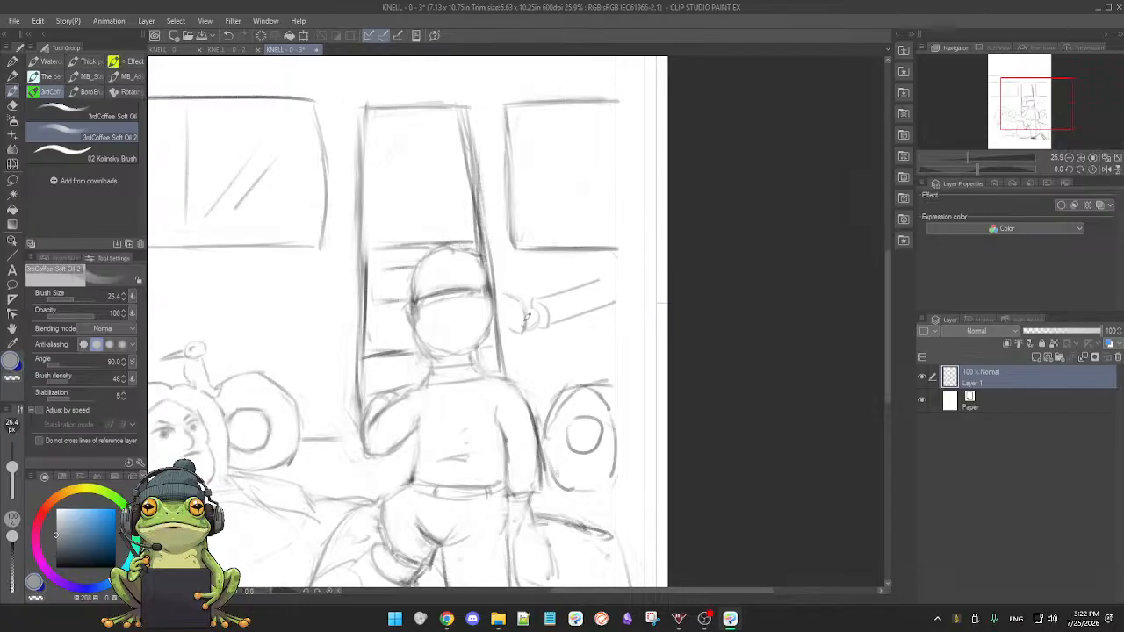
left_click_drag(521, 360, 546, 311)
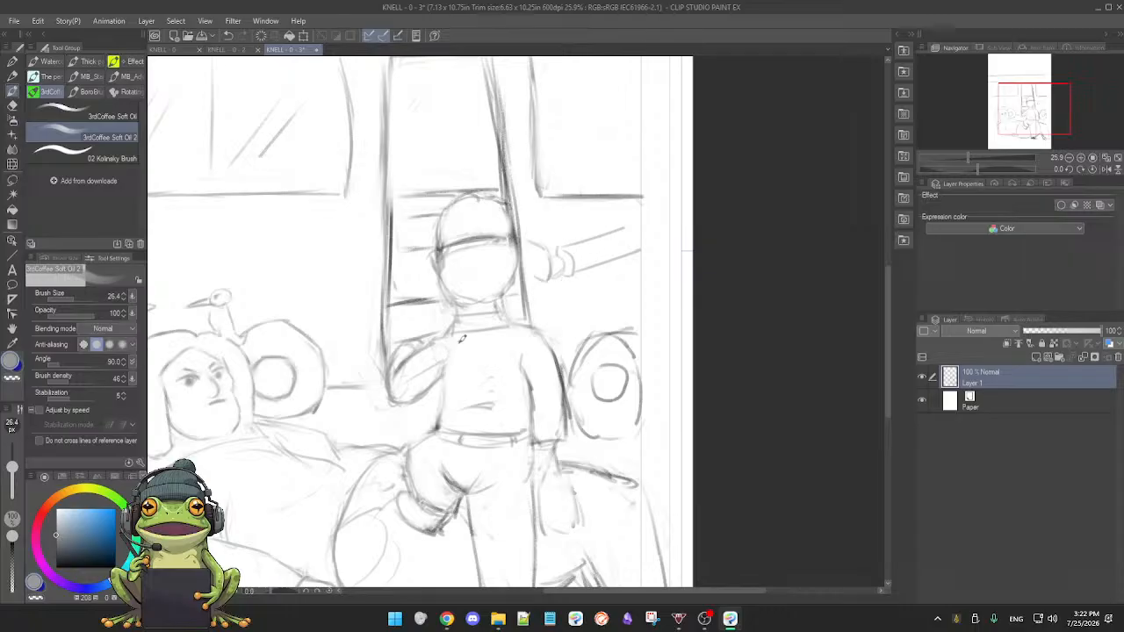
key("e")
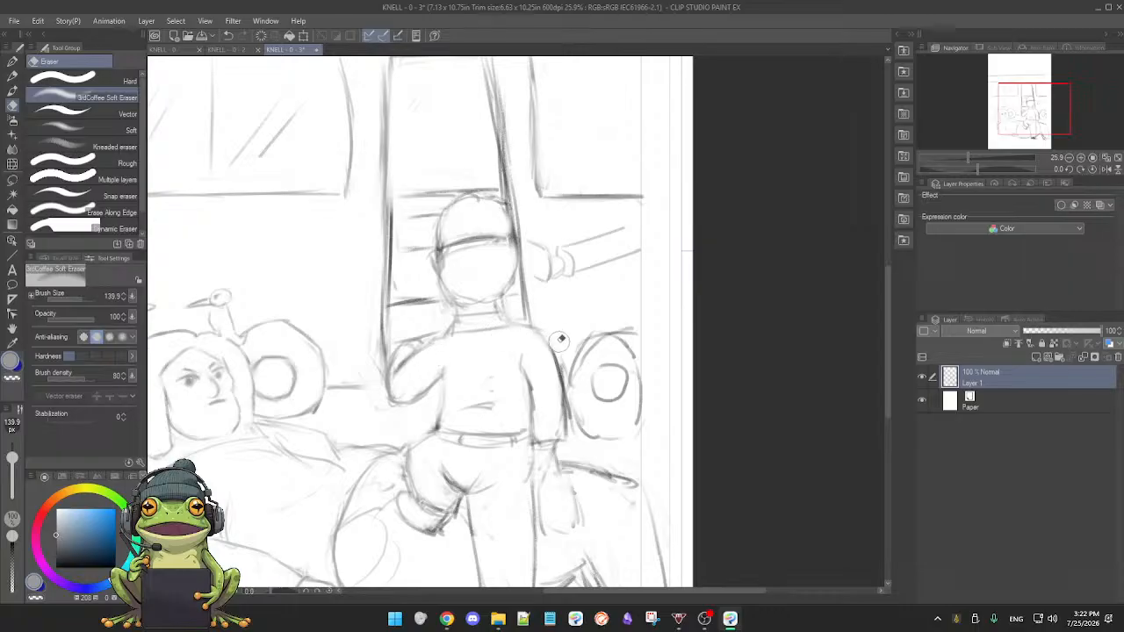
mouse_move(539, 257)
left_mouse_down()
mouse_move(574, 245)
mouse_move(570, 260)
mouse_move(592, 252)
mouse_move(566, 270)
mouse_move(636, 253)
mouse_move(542, 271)
left_mouse_up()
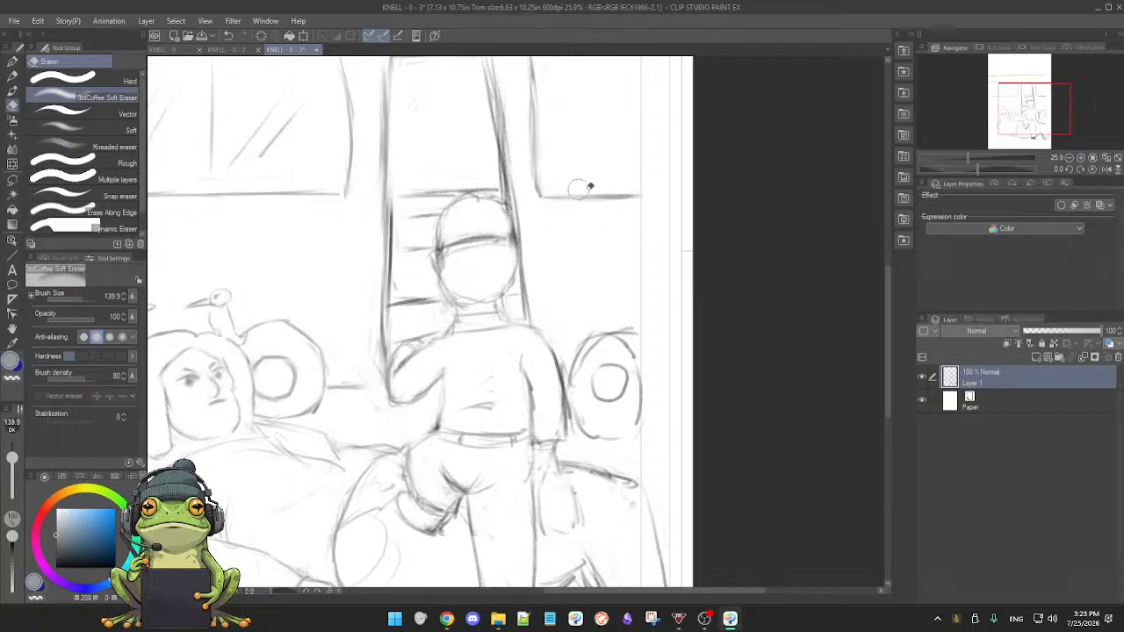
- Lighten the bottom edge of the bus window nearest the page's outer edge with the soft eraser
key("b")
key("e")
key("b")
scroll(558, 299, "down", 1)
- Lighten the bus wheel beside the standing figure's hanging arm and redraw its outer rim as a fuller, rounder circle
key("e")
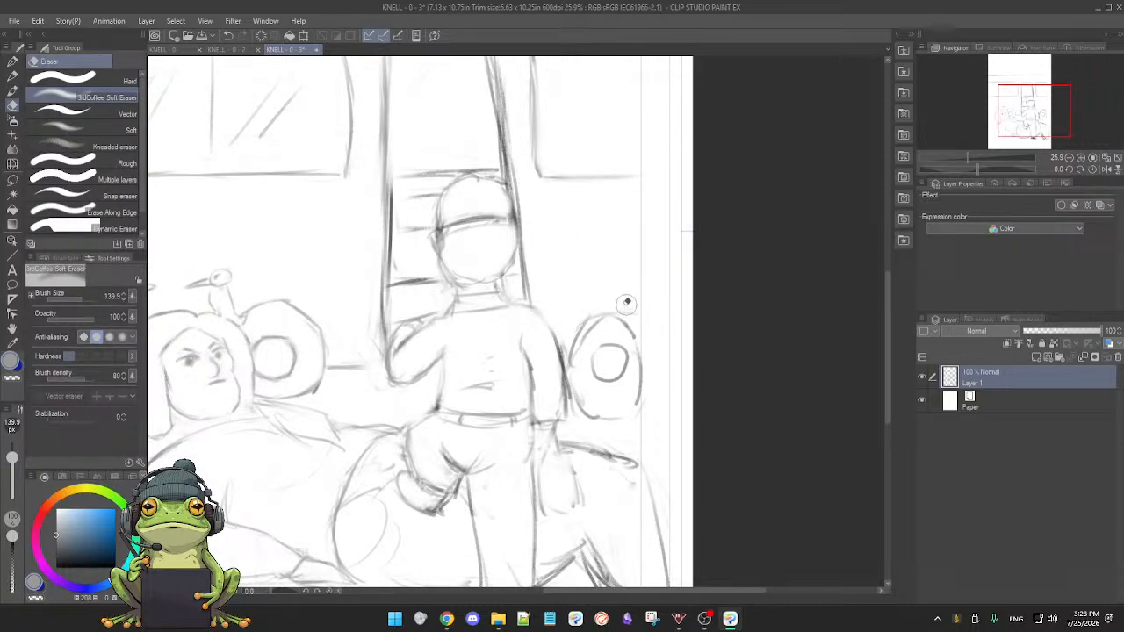
key("b")
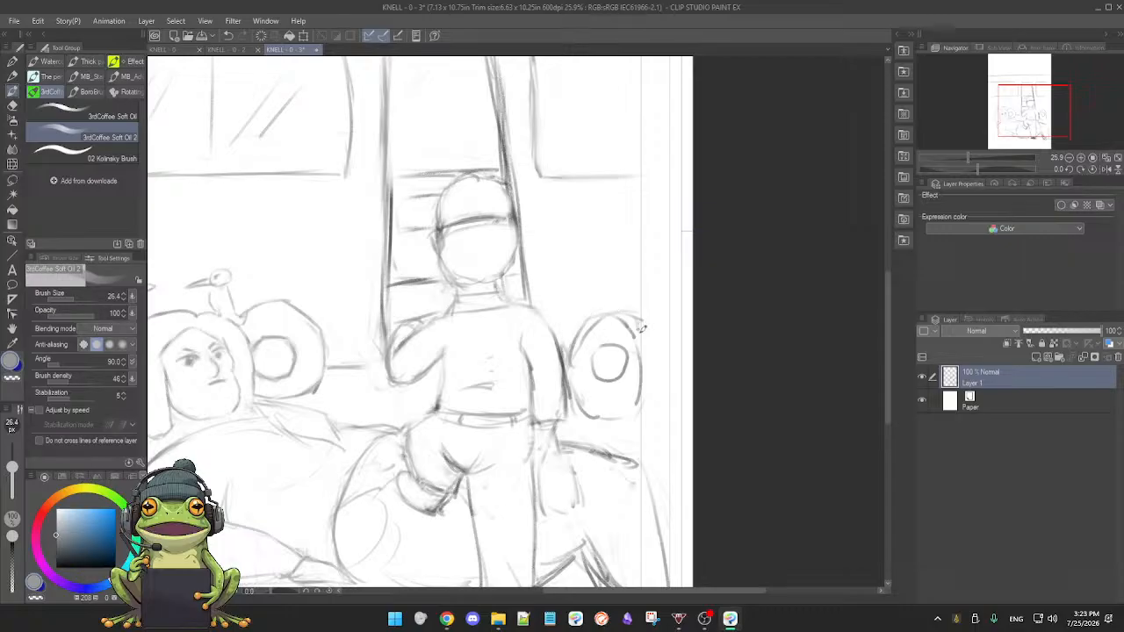
key("e")
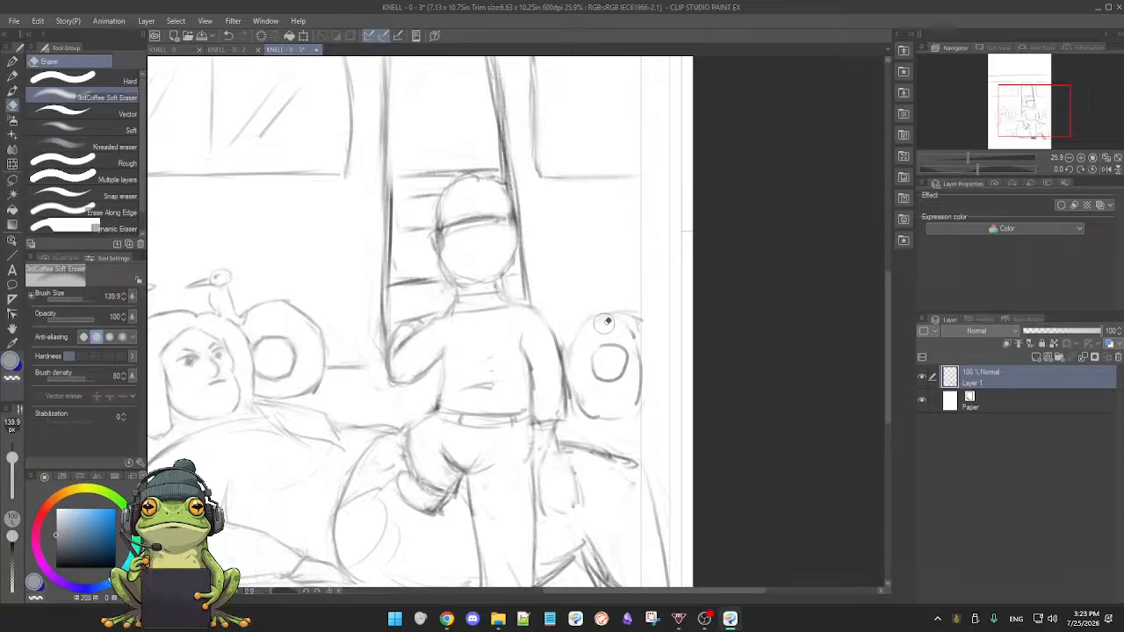
mouse_move(642, 350)
left_mouse_down()
mouse_move(625, 401)
mouse_move(590, 379)
mouse_move(606, 403)
left_mouse_up()
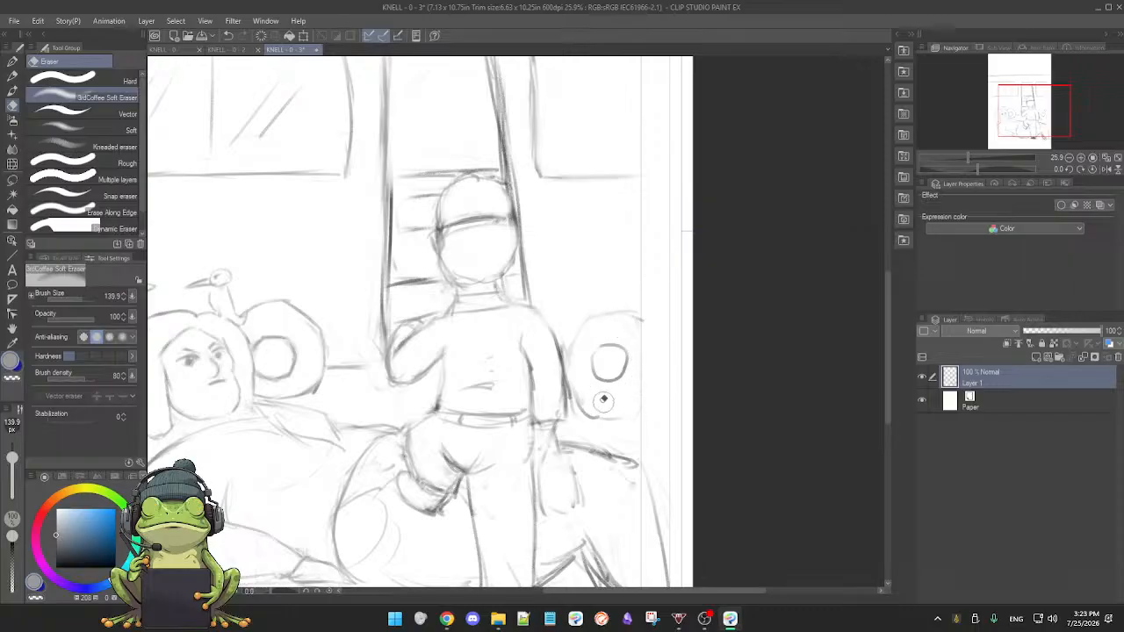
key("b")
mouse_move(592, 407)
left_mouse_down()
mouse_move(620, 402)
mouse_move(596, 391)
mouse_move(594, 408)
mouse_move(647, 401)
left_mouse_up()
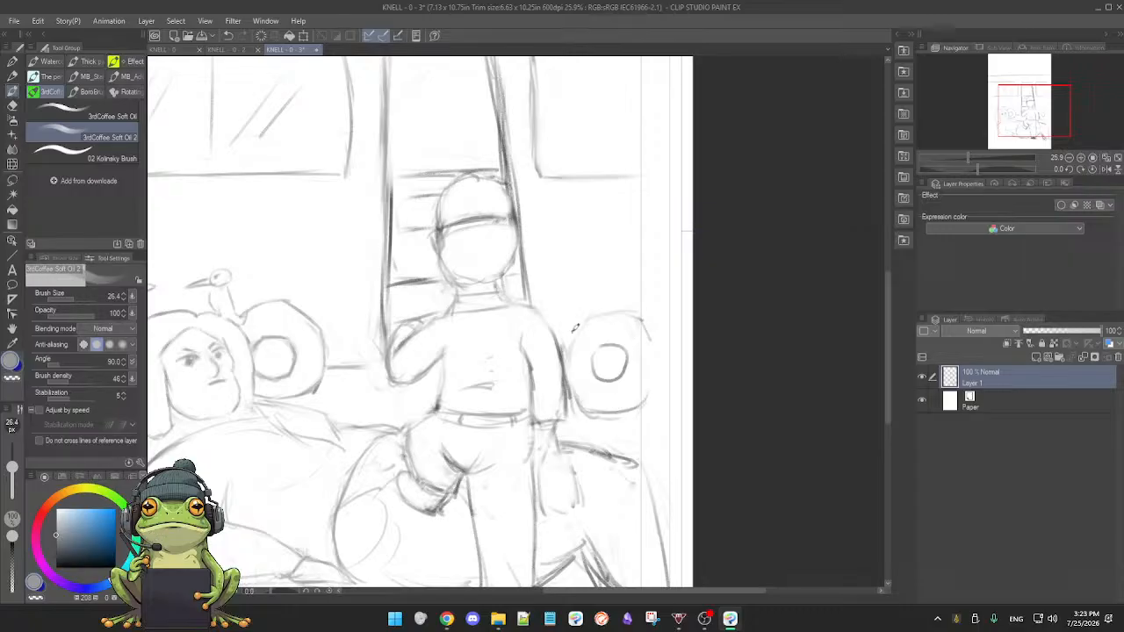
left_click_drag(655, 332, 646, 404)
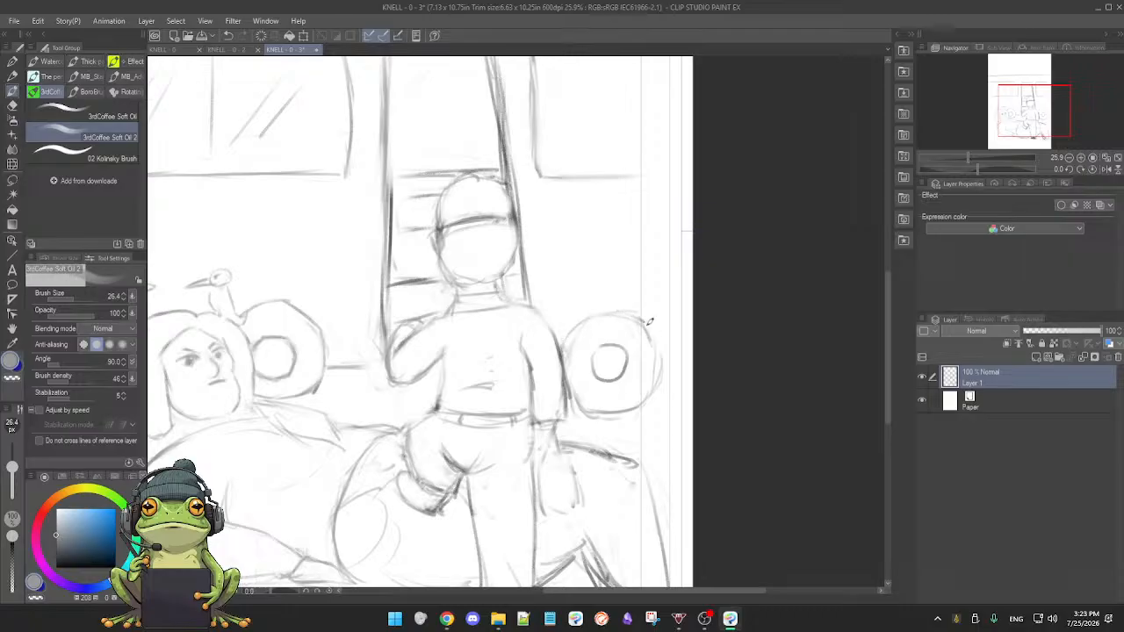
scroll(665, 379, "down", 2)
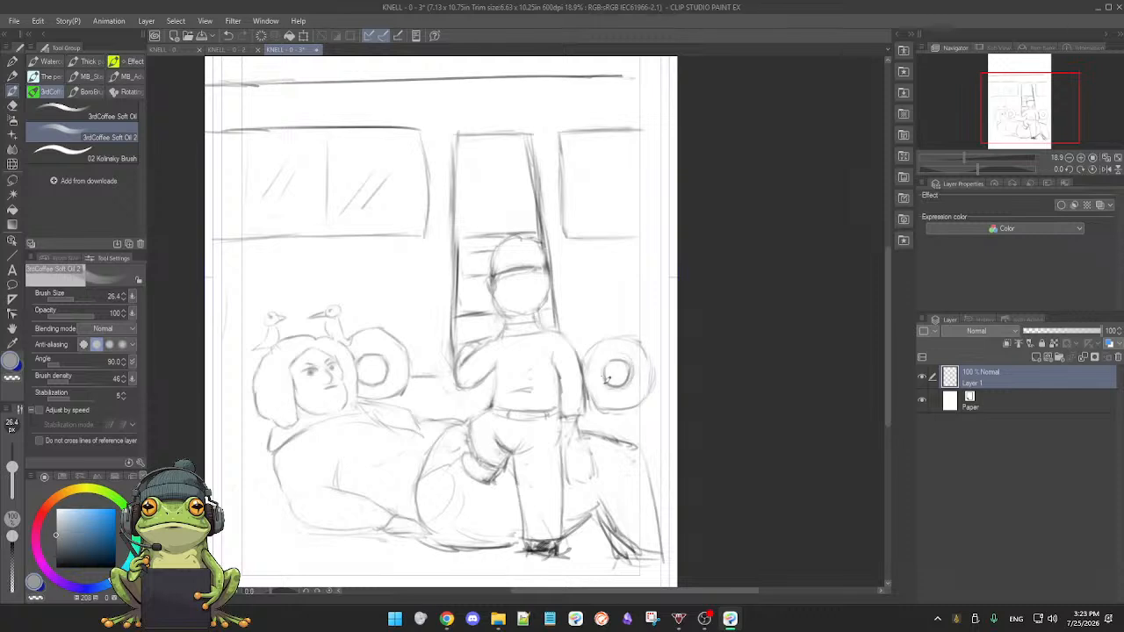
left_click_drag(574, 363, 579, 360)
left_click_drag(430, 373, 436, 374)
left_click_drag(534, 371, 501, 371)
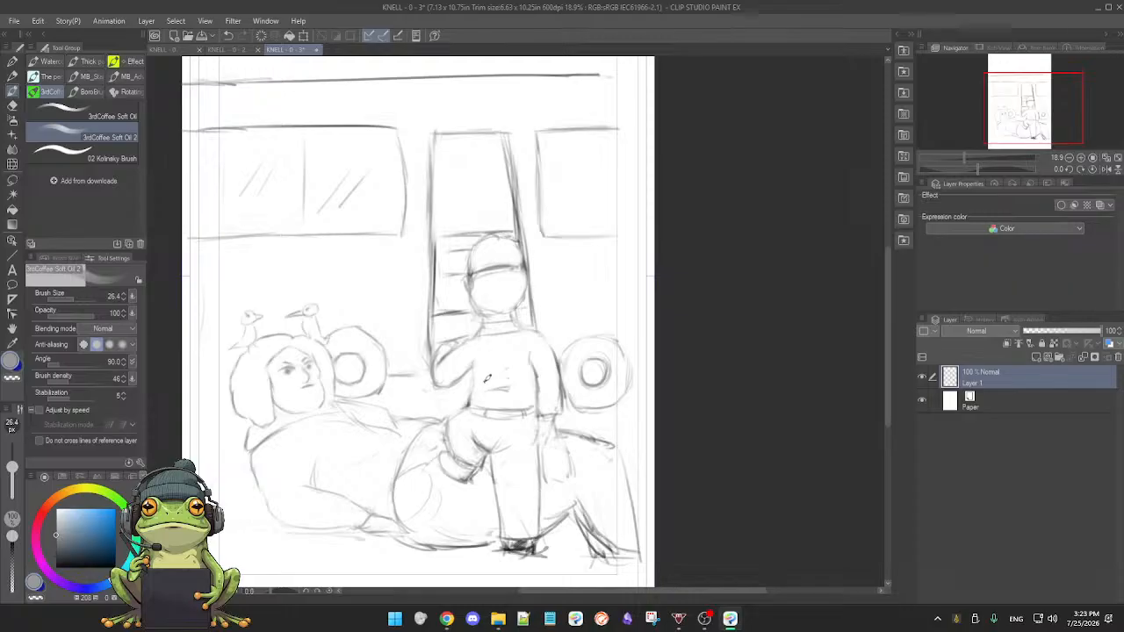
- Erase the bus wheel beside the standing figure's hanging arm and draw the bus's straight lower edge across its place toward the page edge
scroll(487, 377, "up", 1)
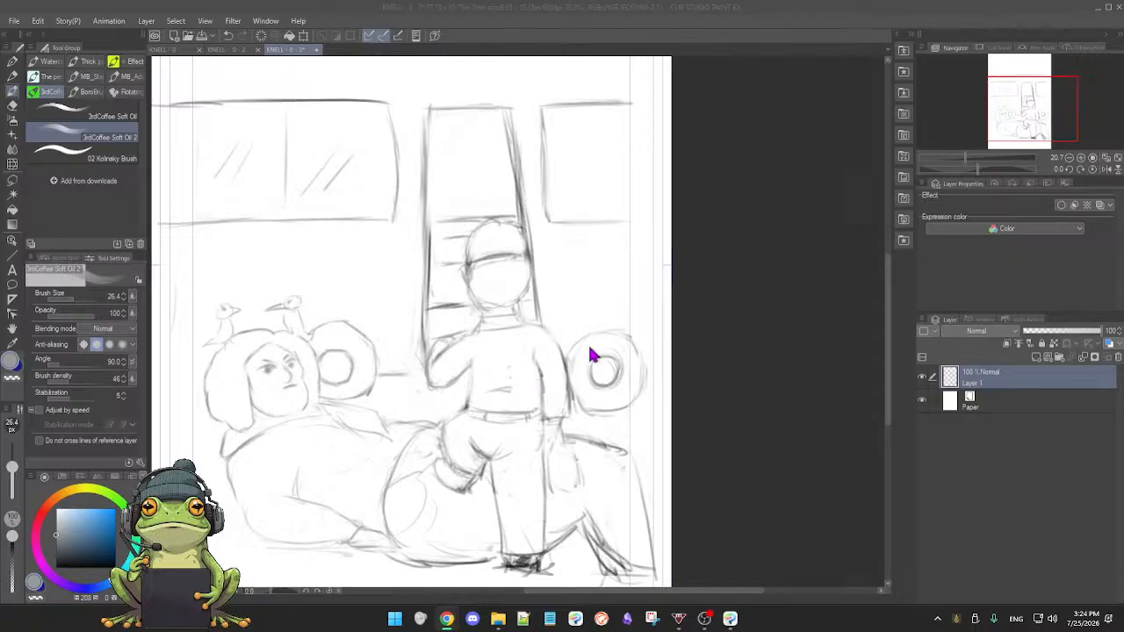
scroll(607, 359, "up", 2)
scroll(610, 355, "up", 1)
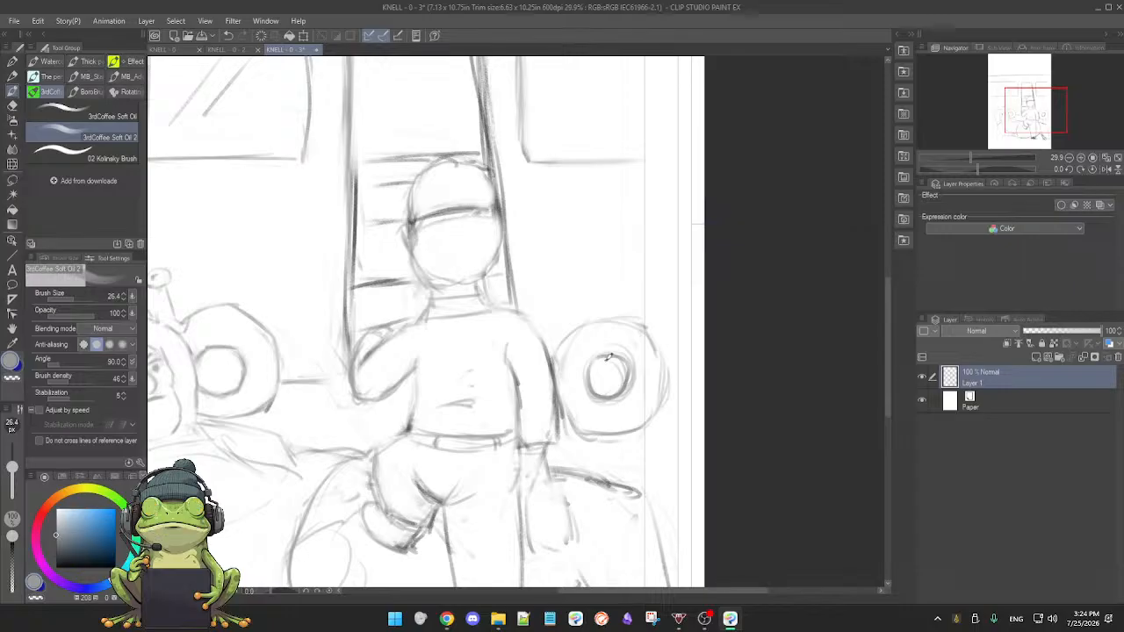
key("e")
mouse_move(582, 331)
left_mouse_down()
mouse_move(640, 314)
mouse_move(679, 332)
mouse_move(650, 318)
mouse_move(668, 408)
mouse_move(636, 435)
mouse_move(572, 433)
mouse_move(579, 400)
mouse_move(564, 381)
mouse_move(569, 398)
mouse_move(596, 378)
mouse_move(595, 397)
mouse_move(630, 396)
mouse_move(606, 346)
mouse_move(606, 420)
mouse_move(618, 429)
mouse_move(584, 436)
mouse_move(643, 431)
mouse_move(641, 349)
mouse_move(616, 350)
mouse_move(631, 352)
mouse_move(633, 383)
mouse_move(605, 356)
mouse_move(568, 366)
mouse_move(654, 364)
mouse_move(645, 402)
left_mouse_up()
key("b")
left_click_drag(584, 377, 683, 376)
- Lighten the inner side edge of the bus window nearest the page edge and redraw its bottom edge farther outward
scroll(643, 342, "up", 5)
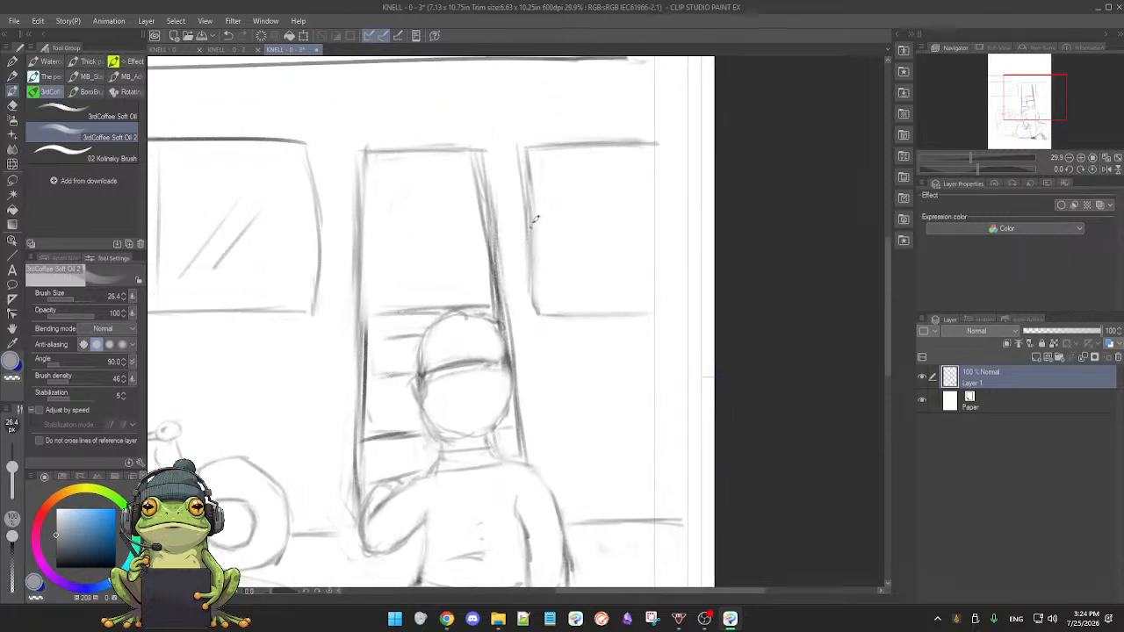
key("e")
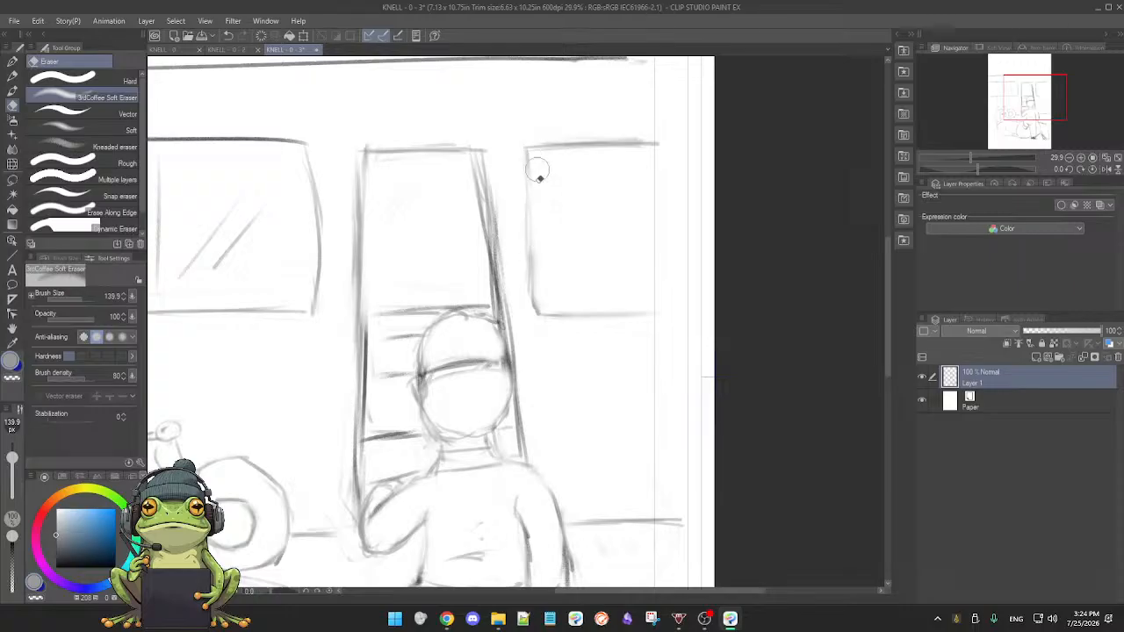
key("b")
left_click_drag(527, 308, 669, 305)
- Sketch small angled marks by the page edge below the outer bus window and trim the end of its bottom line
scroll(665, 322, "down", 4)
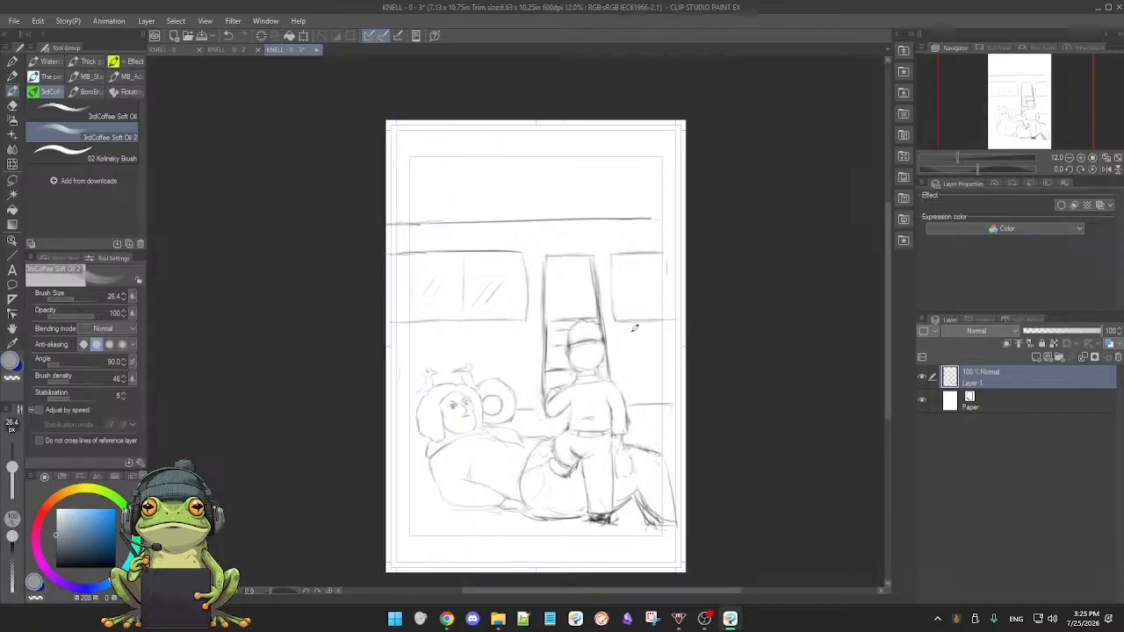
scroll(638, 320, "up", 5)
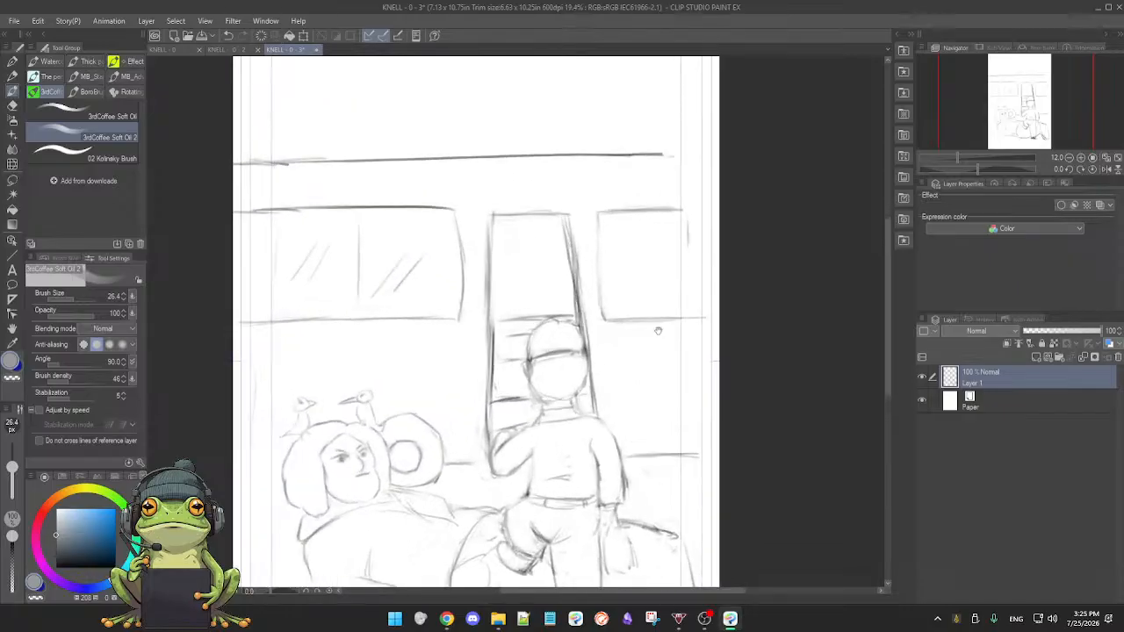
left_click_drag(657, 327, 562, 365)
scroll(619, 308, "up", 3)
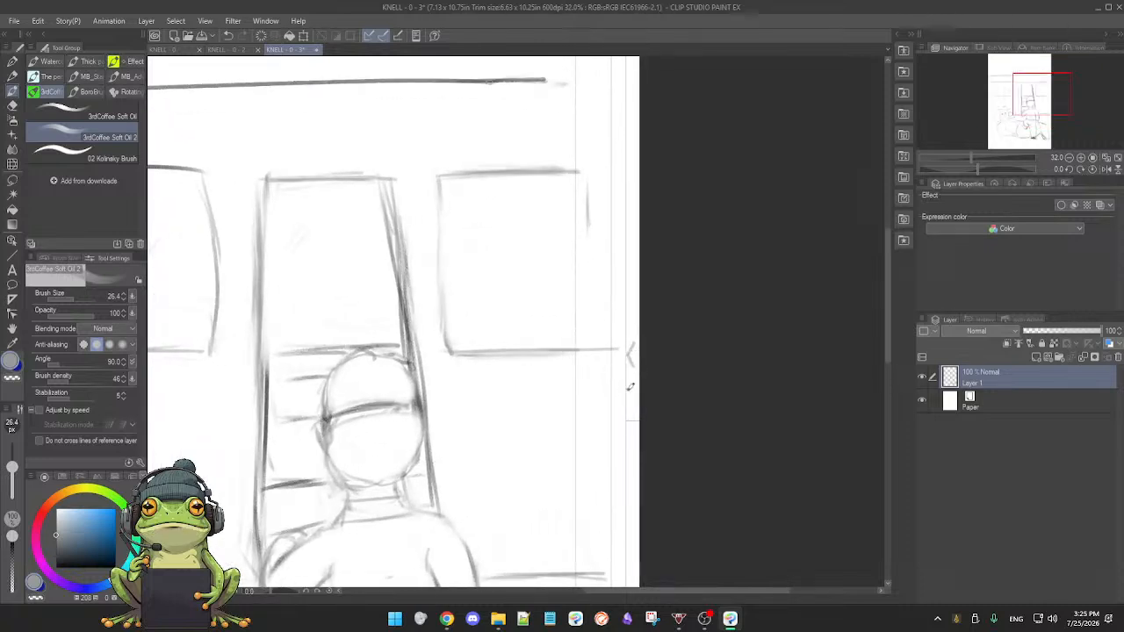
mouse_move(619, 372)
left_mouse_down()
mouse_move(600, 405)
mouse_move(609, 418)
left_mouse_up()
key("e")
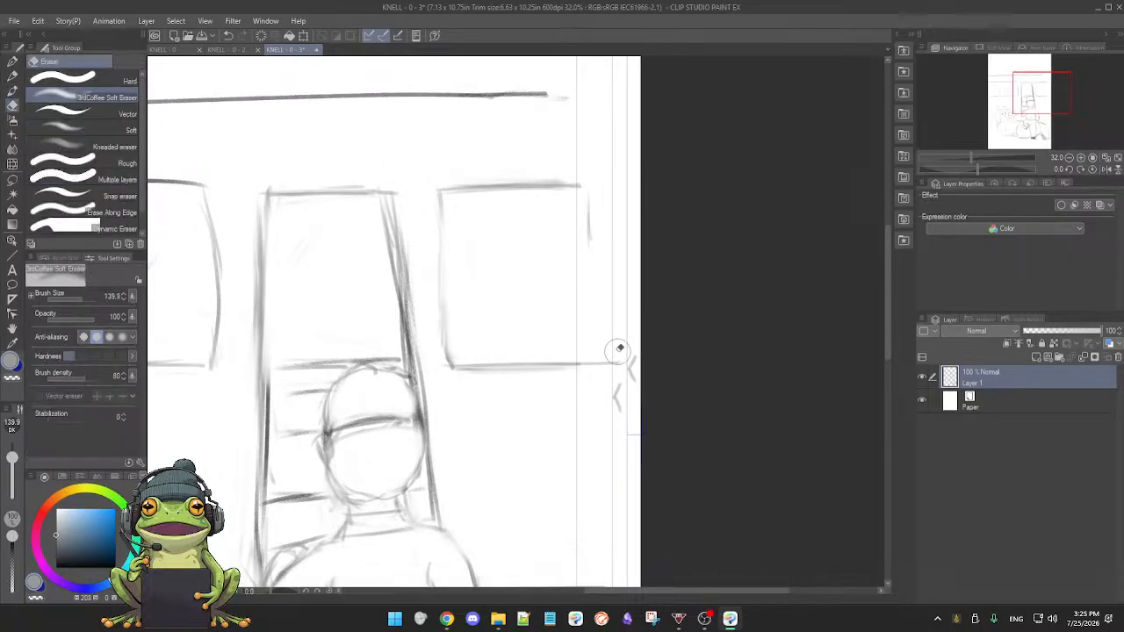
key("b")
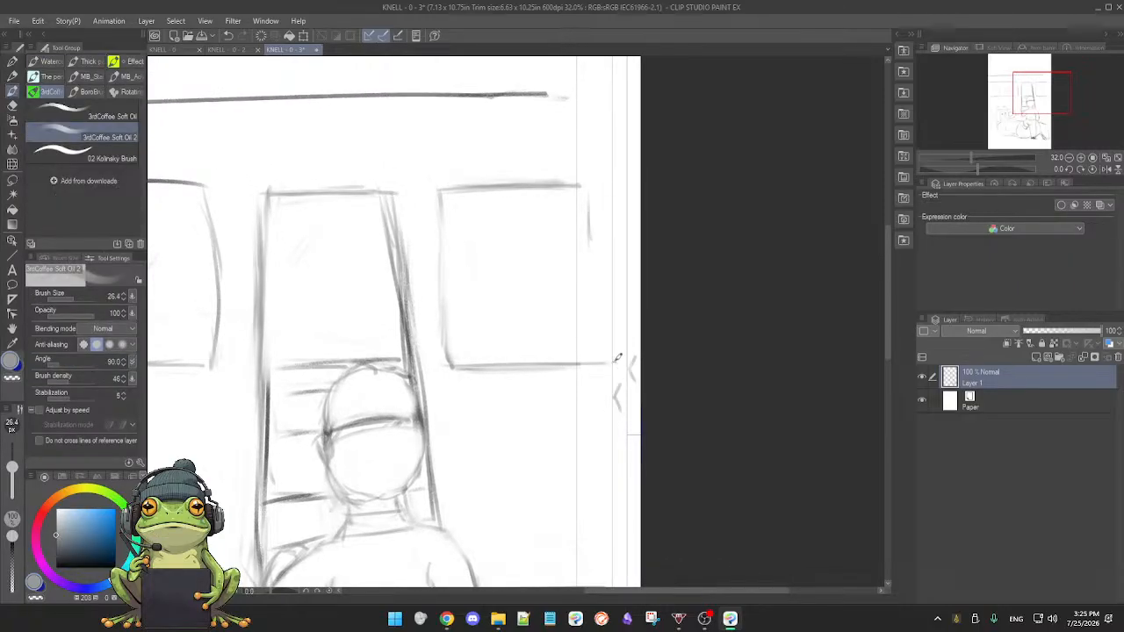
left_click_drag(613, 172, 612, 216)
scroll(610, 279, "down", 5)
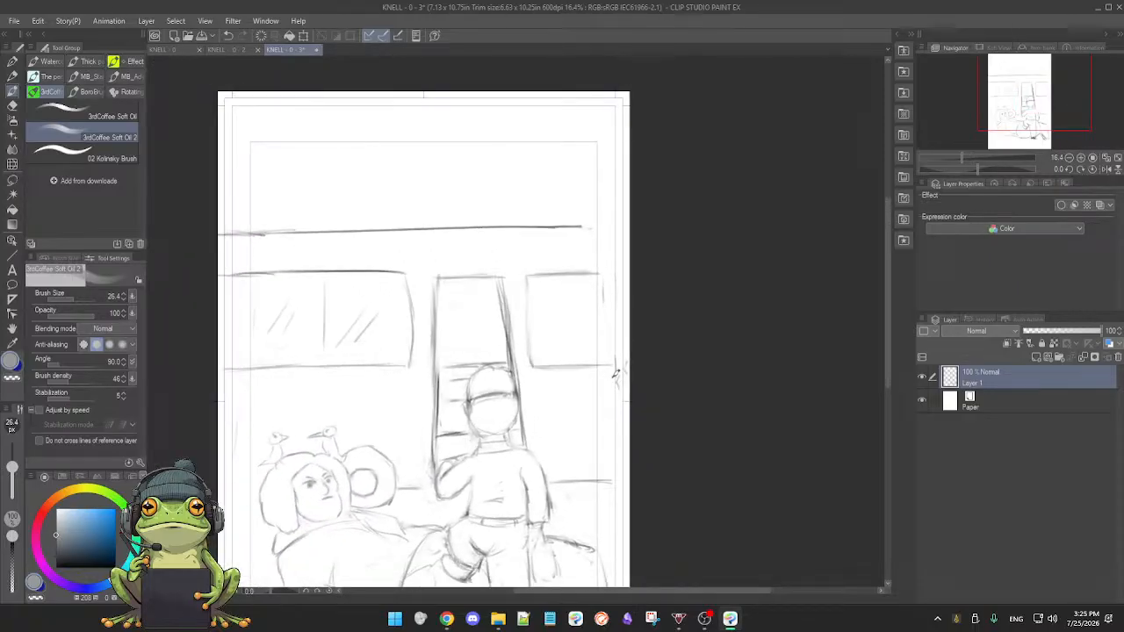
- Check the bus drawing on KNELL page 2 for reference and return to page 3
left_click(226, 51)
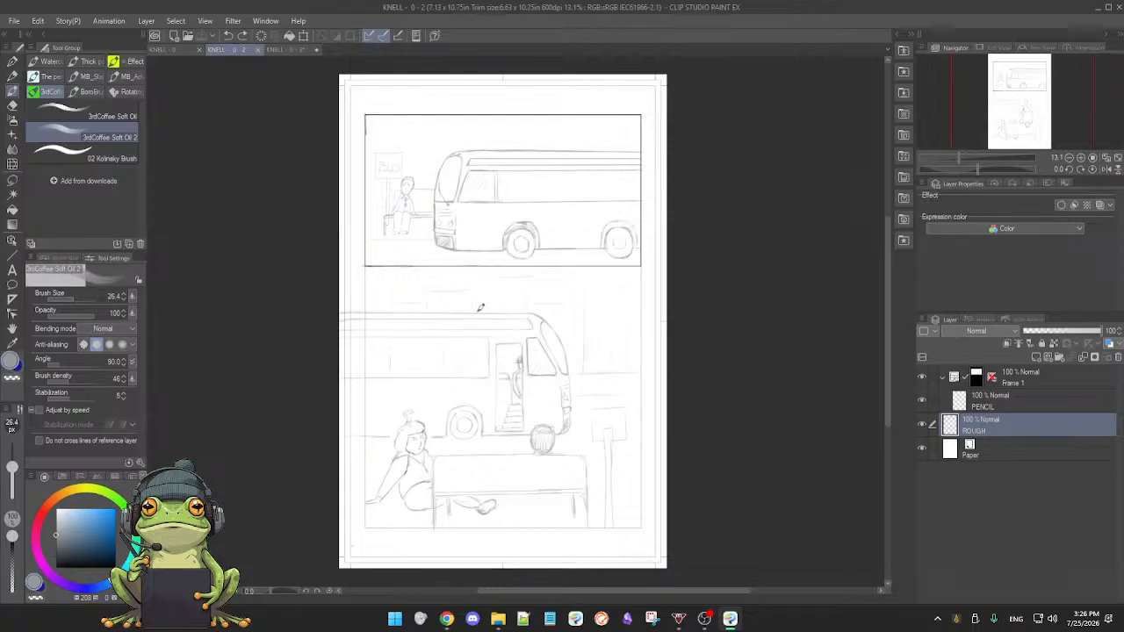
left_click(286, 51)
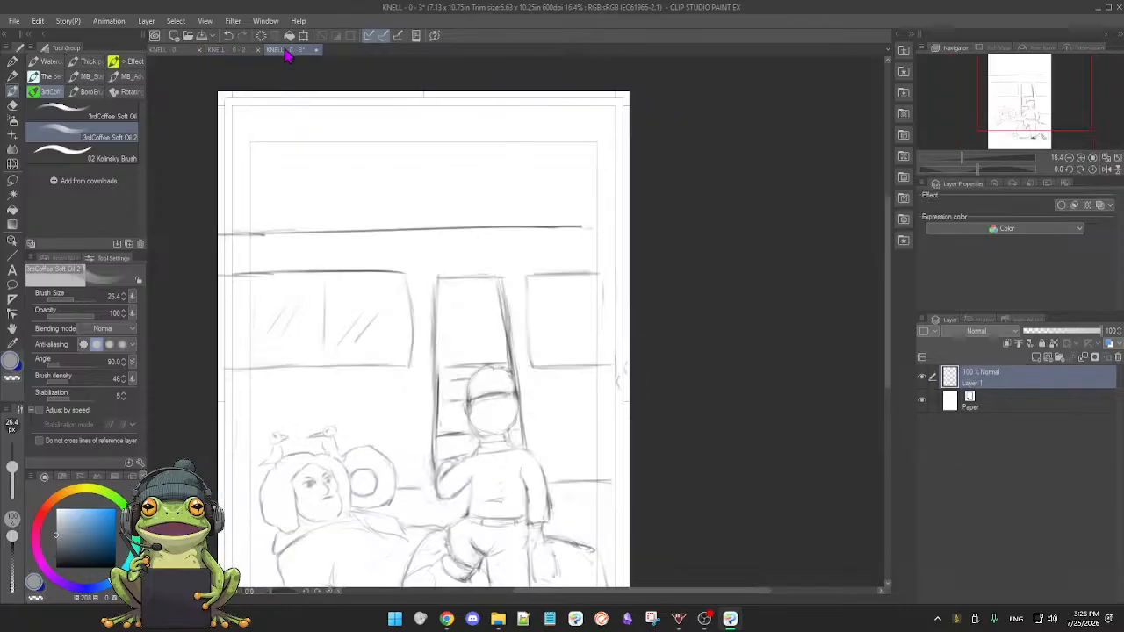
scroll(469, 331, "down", 1)
scroll(469, 331, "up", 1)
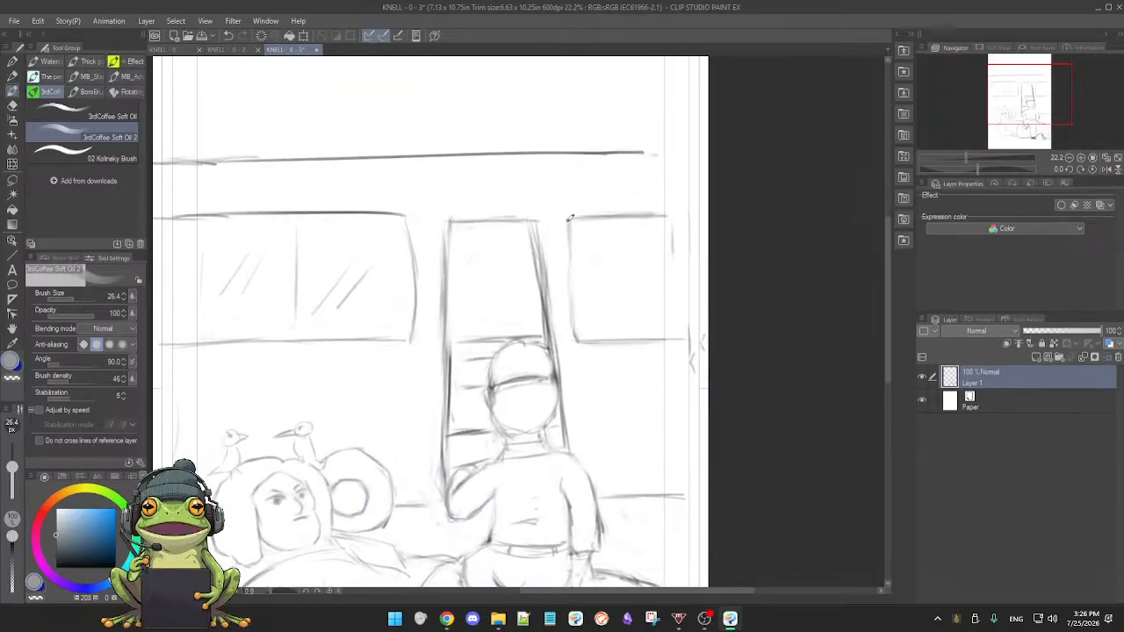
- Darken the inner side edge of the outer bus window down to its lower corner
left_click_drag(571, 252, 573, 324)
left_click_drag(572, 273, 575, 339)
left_click_drag(572, 294, 575, 340)
- Erase the outer bus window's short outer vertical stroke and clean up the outer ends of its top edge and the bus roof line
key("e")
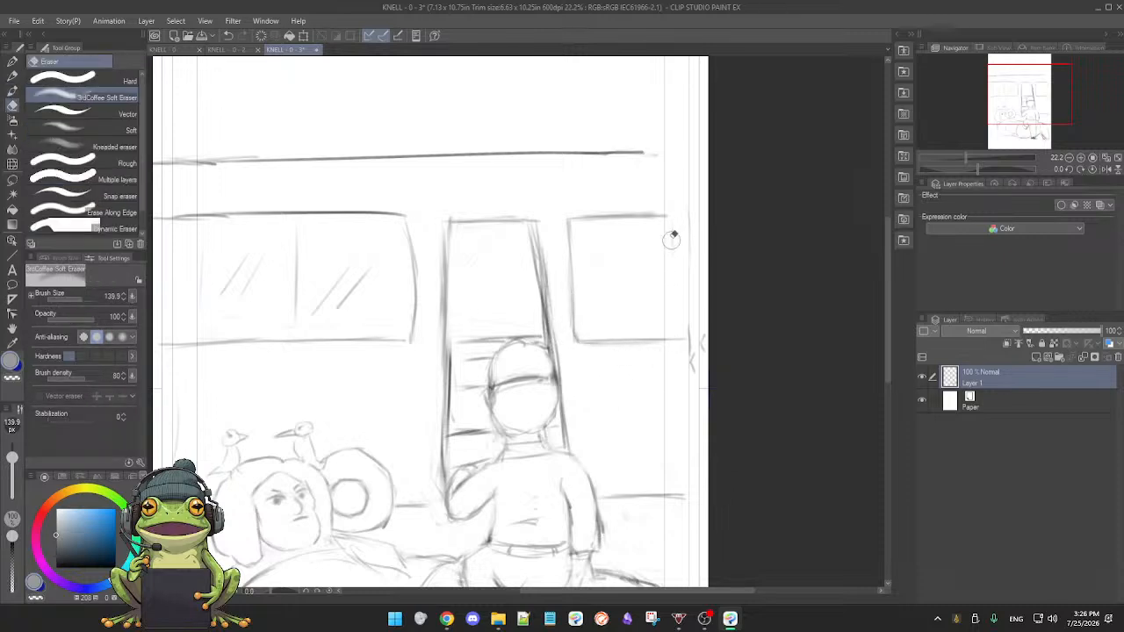
key("b")
left_click_drag(629, 218, 681, 215)
key("e")
key("b")
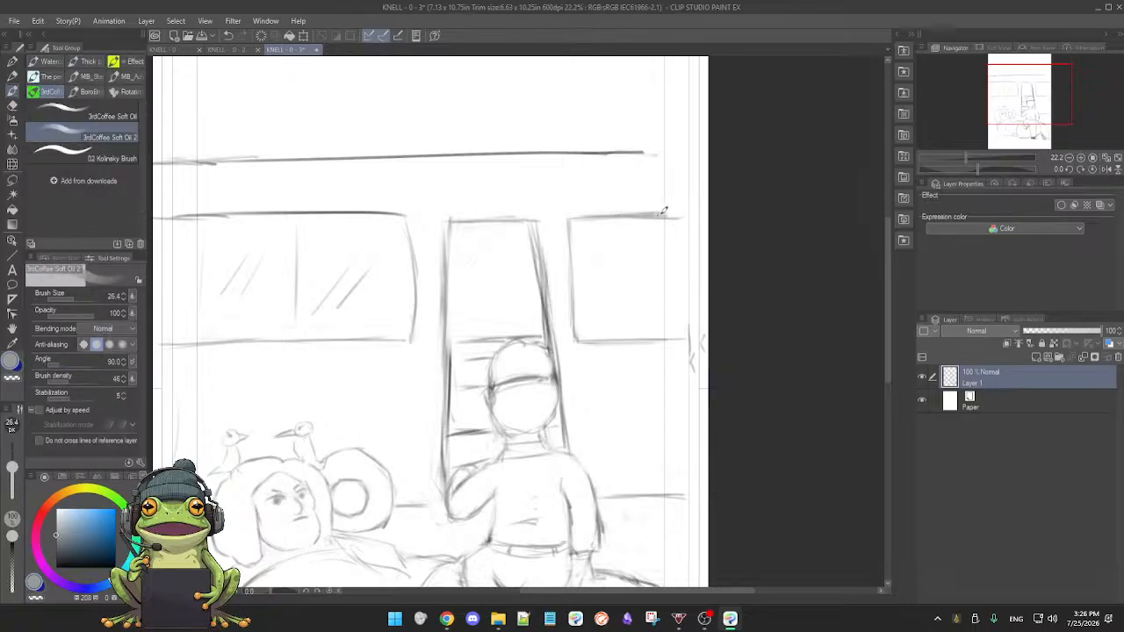
key("e")
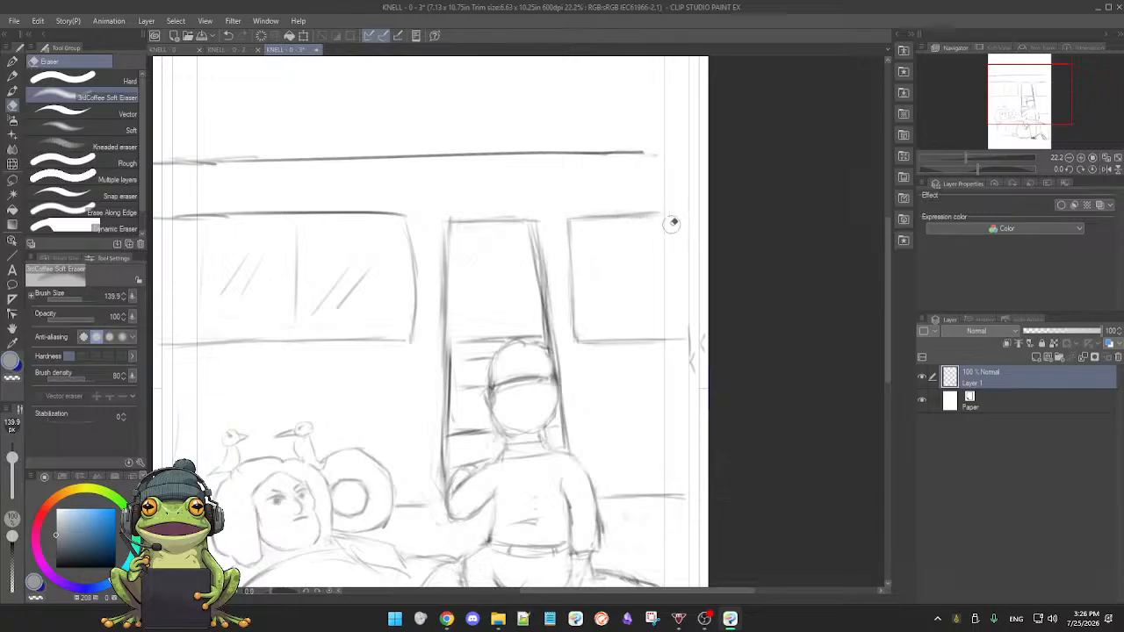
key("b")
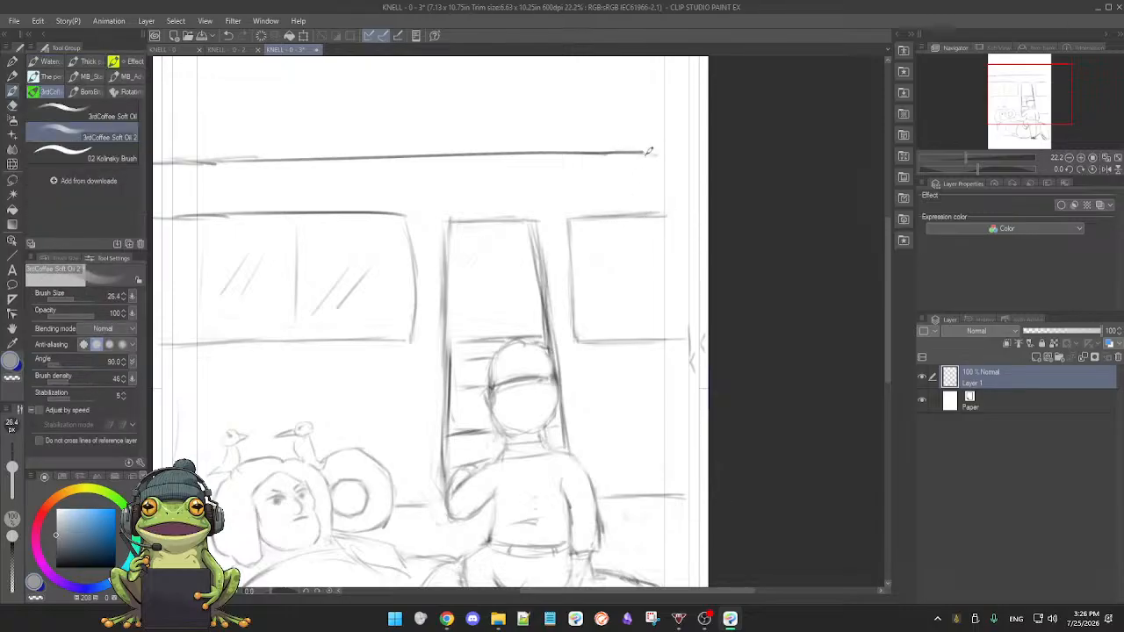
mouse_move(613, 167)
left_mouse_down()
mouse_move(648, 180)
mouse_move(680, 158)
left_mouse_up()
- Lighten the bus doorway's frame and the steps behind the standing figure with the soft eraser
key("e")
mouse_move(605, 253)
left_mouse_down()
mouse_move(602, 241)
mouse_move(608, 264)
mouse_move(617, 255)
mouse_move(622, 313)
mouse_move(645, 342)
left_mouse_up()
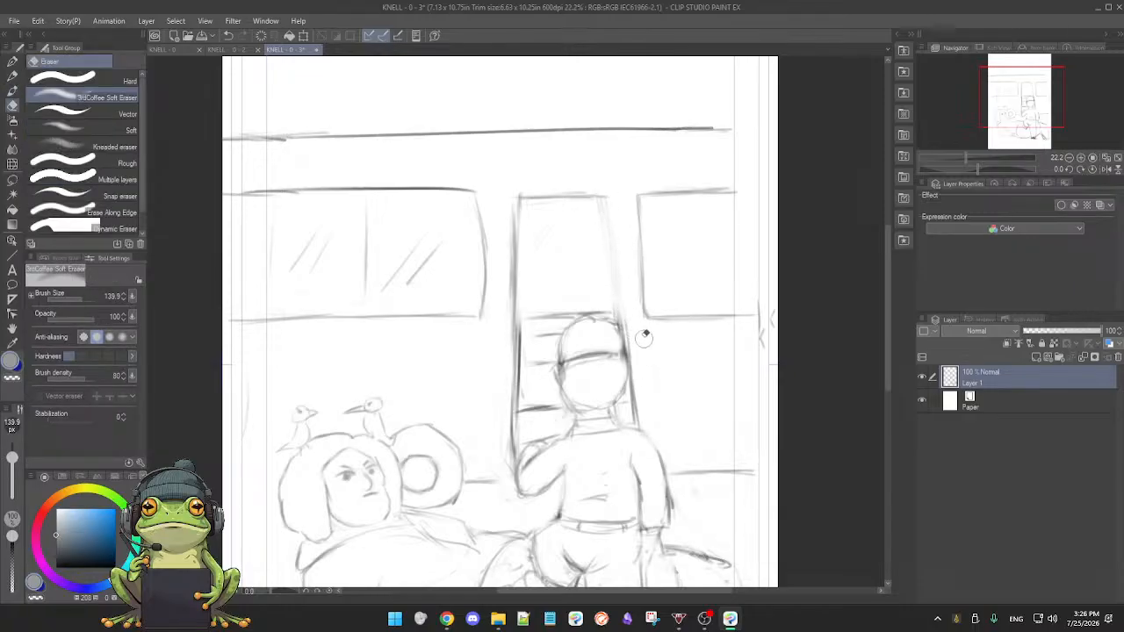
mouse_move(521, 301)
left_mouse_down()
mouse_move(515, 391)
mouse_move(560, 410)
left_mouse_up()
mouse_move(538, 343)
left_mouse_down()
mouse_move(562, 298)
mouse_move(603, 316)
mouse_move(576, 330)
mouse_move(602, 323)
left_mouse_up()
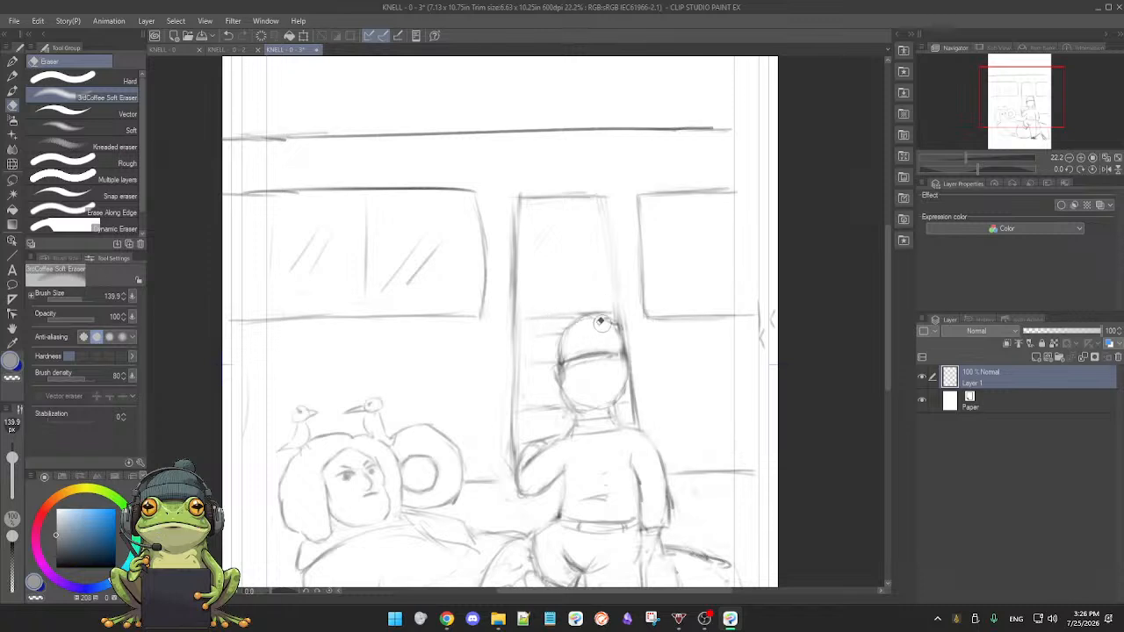
- Clean up the sides of the standing figure's head and sketch vertical hair strokes below the hat band
key("b")
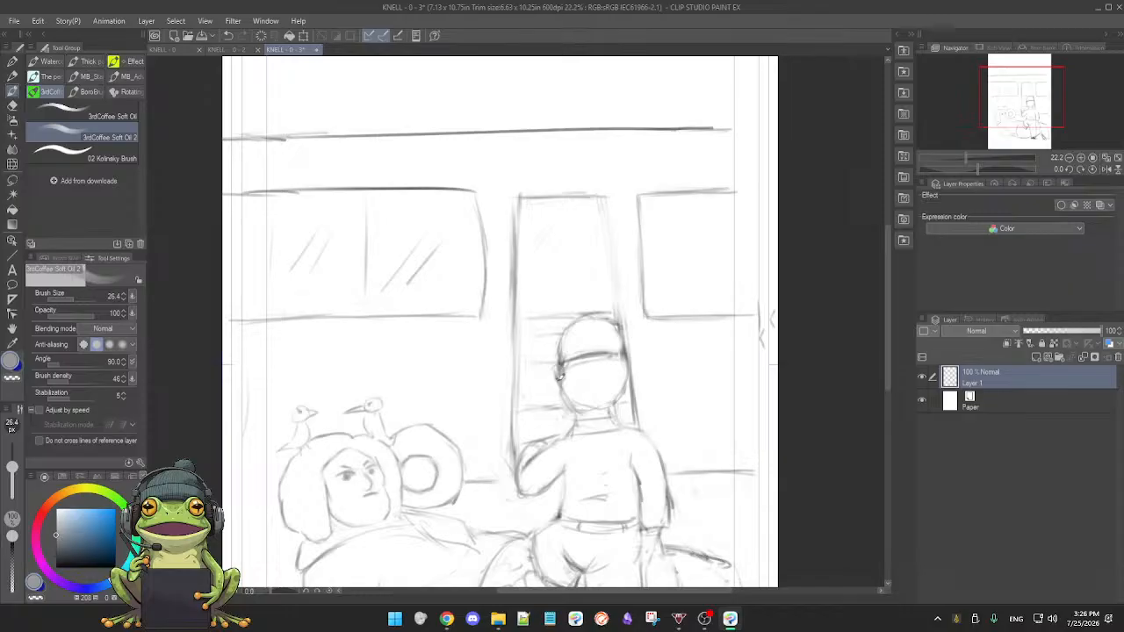
key("e")
left_click_drag(562, 371, 560, 383)
key("b")
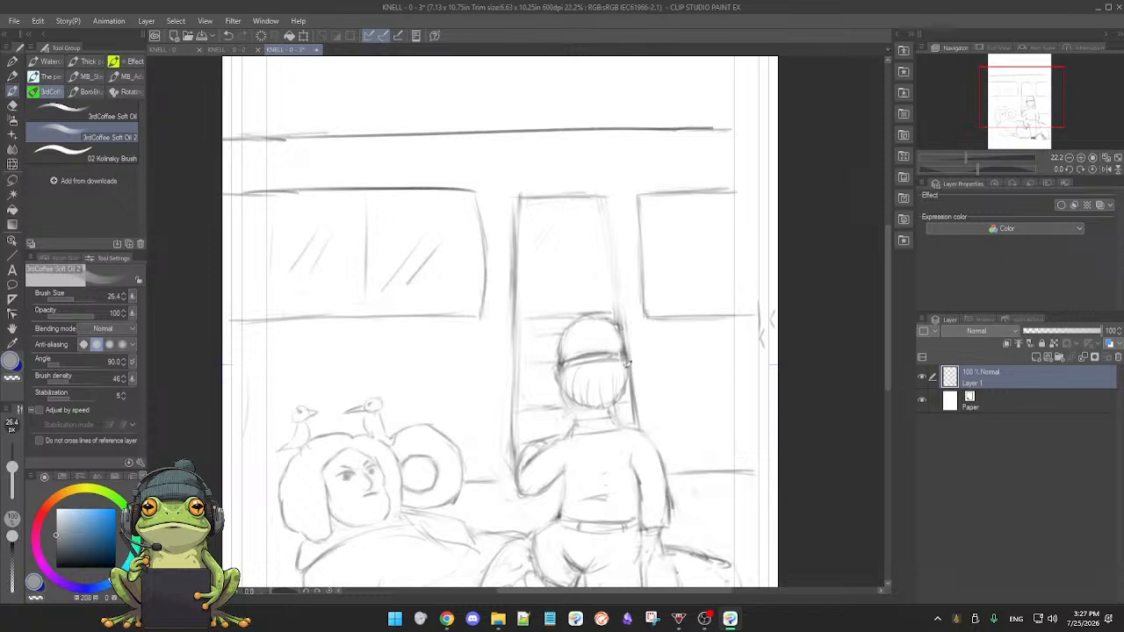
key("e")
left_click_drag(562, 376, 565, 386)
key("b")
key("e")
key("b")
left_click_drag(626, 360, 629, 376)
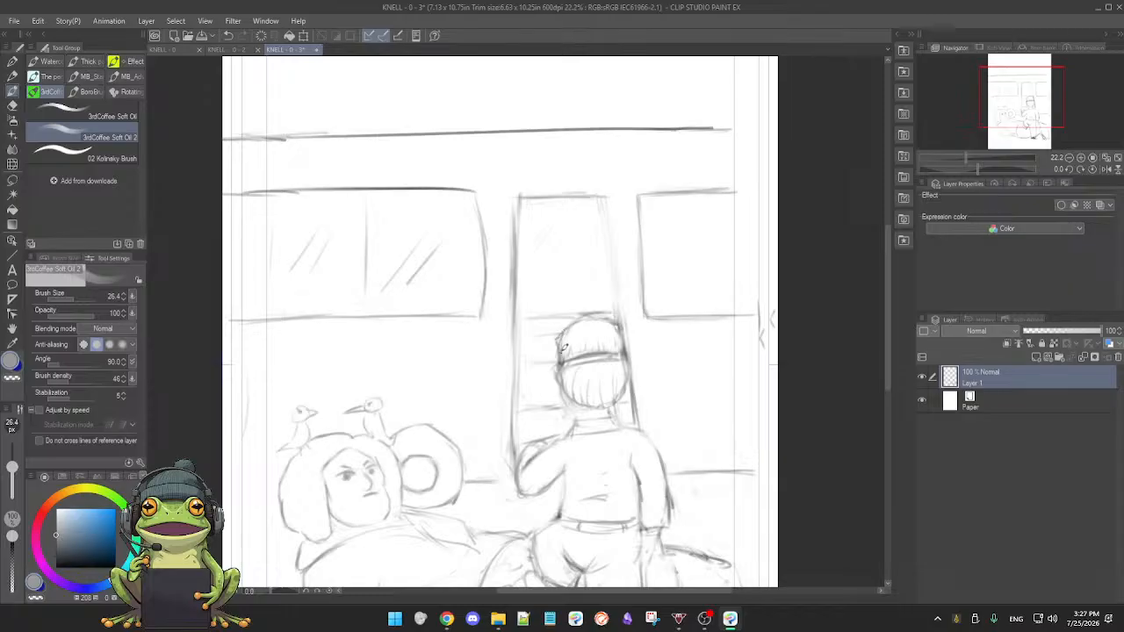
- Refine the outline of the standing figure's hat and lower head, and lighten the doorway's long edge beside the bent arm
key("e")
left_click_drag(557, 335, 567, 326)
key("b")
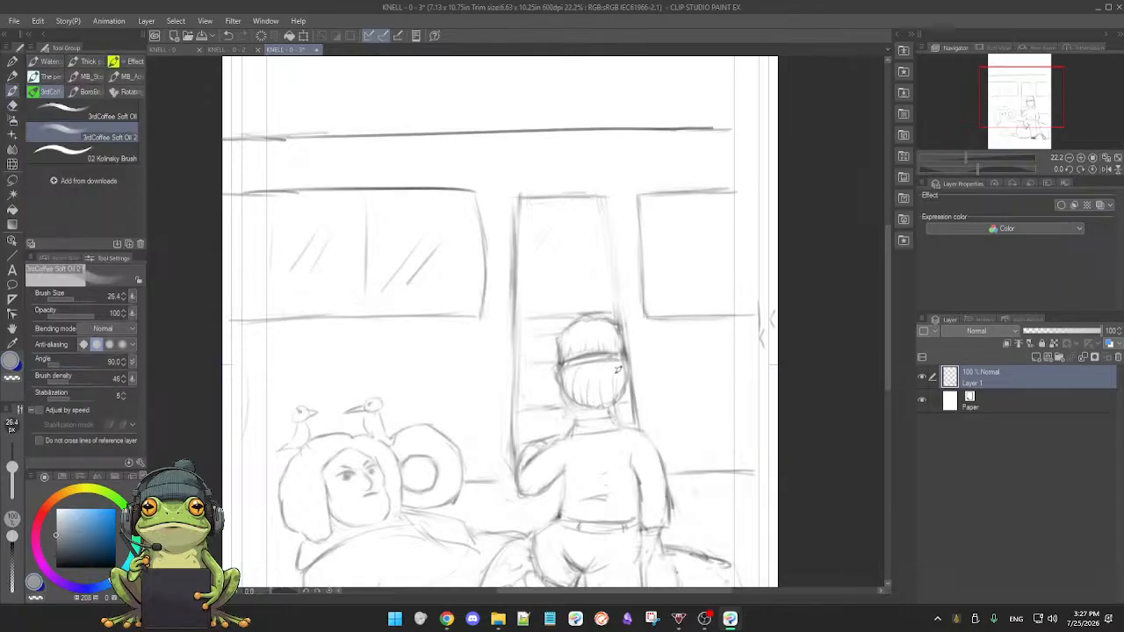
key("e")
left_click_drag(566, 407, 559, 394)
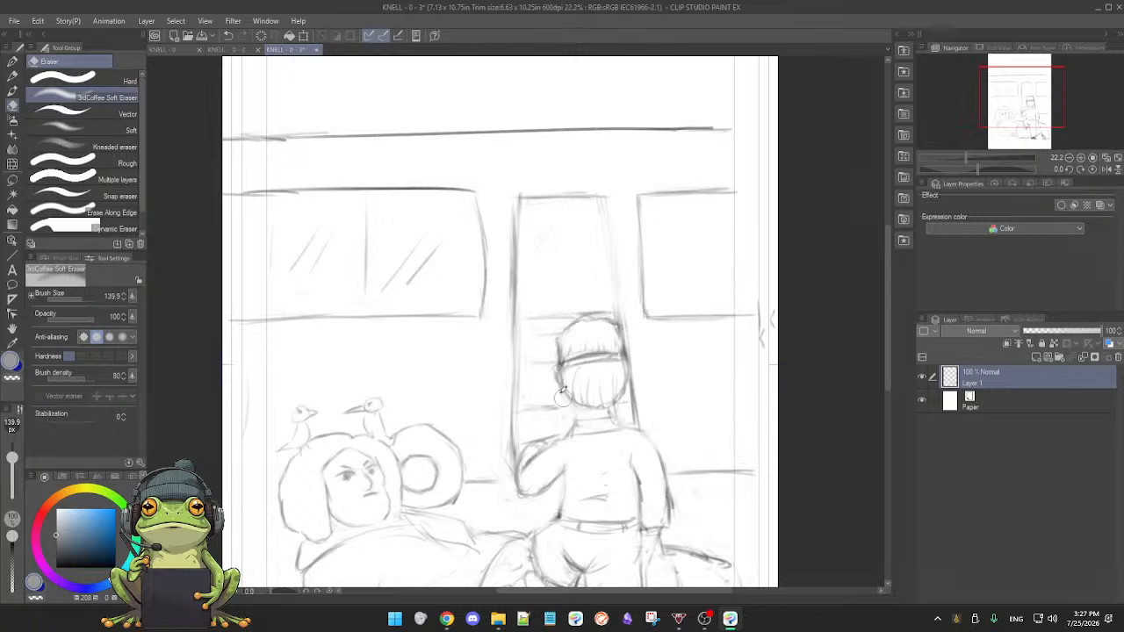
key("b")
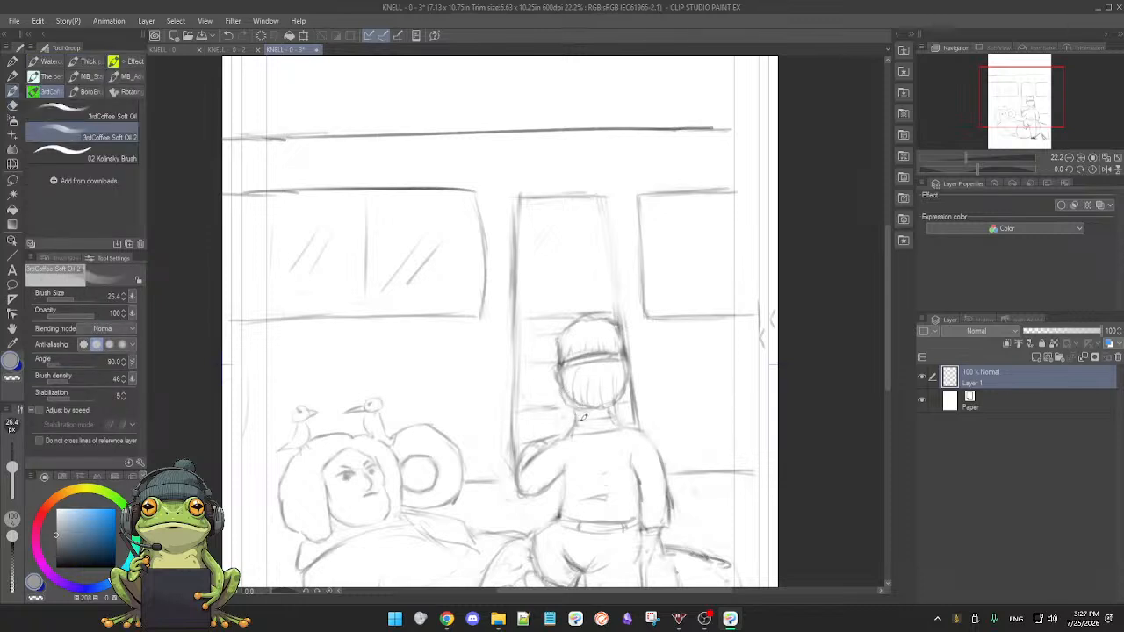
key("e")
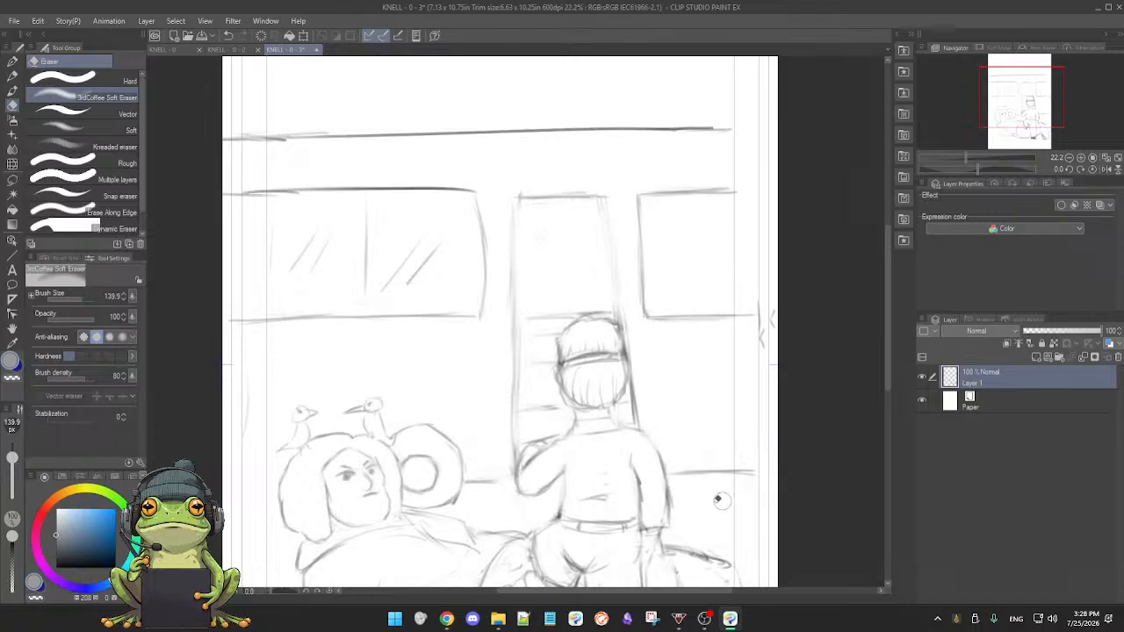
key("b")
- Lighten the heavy, doubled strokes of the reclining woman's lower leg and foot near the page edge
scroll(730, 500, "down", 3)
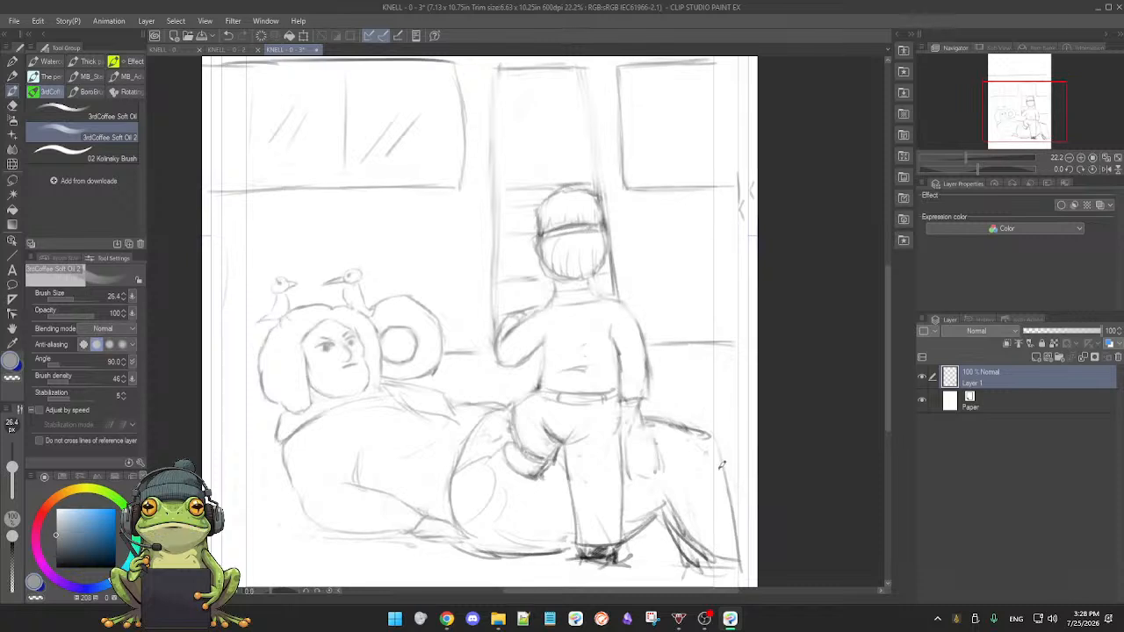
key("e")
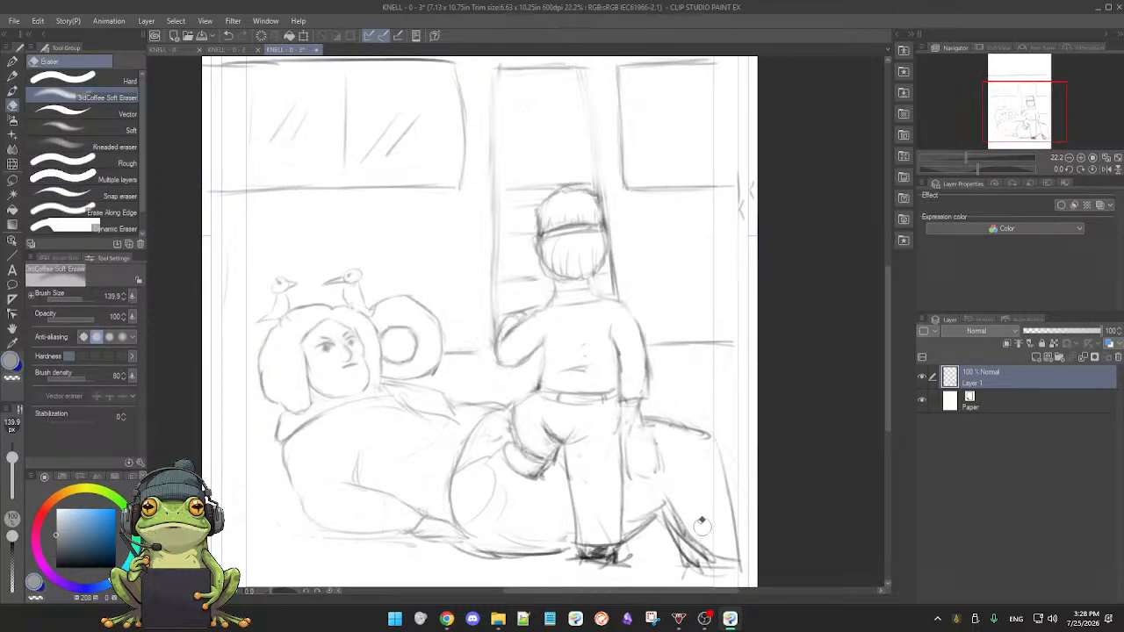
mouse_move(672, 537)
left_mouse_down()
mouse_move(714, 572)
mouse_move(680, 546)
mouse_move(704, 559)
mouse_move(684, 500)
mouse_move(686, 523)
mouse_move(676, 502)
mouse_move(723, 558)
mouse_move(691, 556)
mouse_move(718, 577)
mouse_move(687, 575)
mouse_move(727, 563)
left_mouse_up()
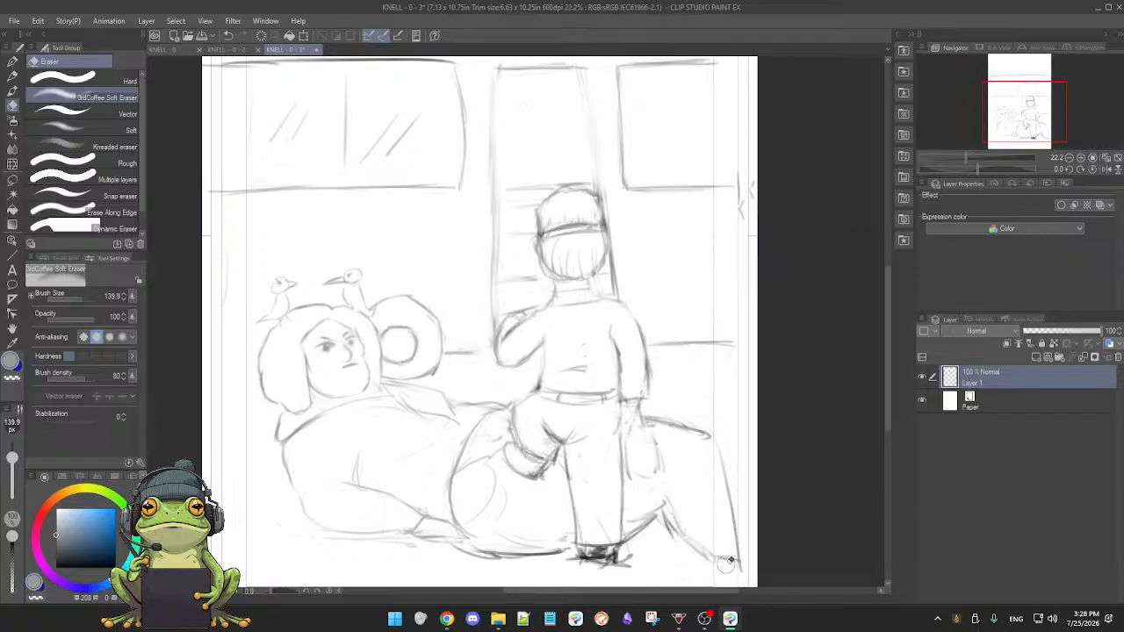
key("b")
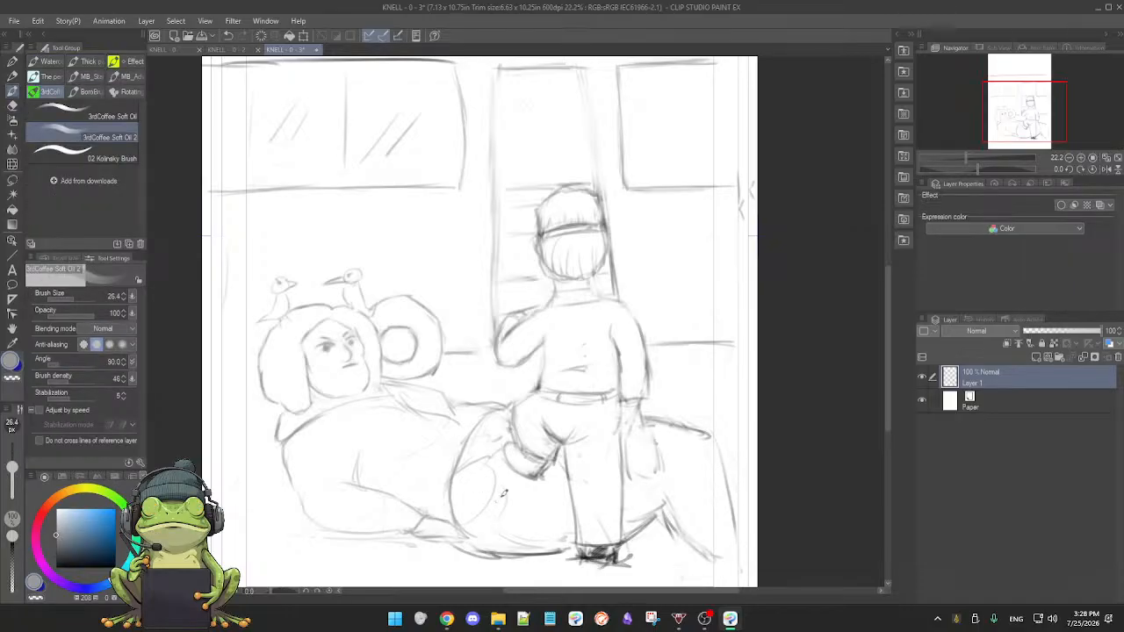
- Erase the stray collar strokes below the reclining woman's neck and redraw her collar and far shoulder
key("e")
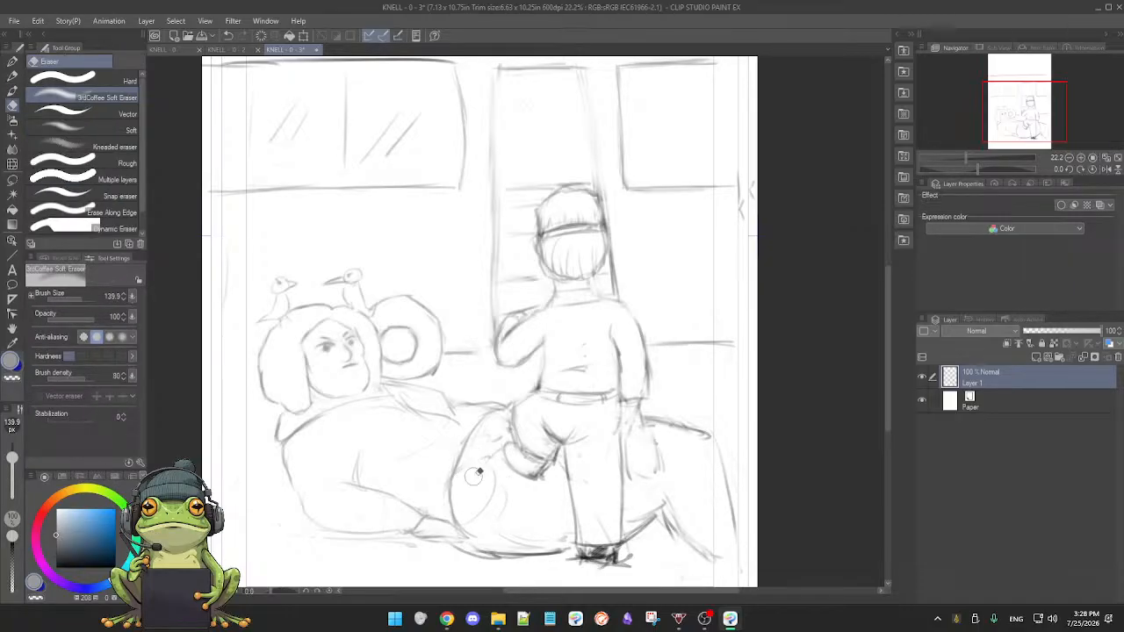
key("b")
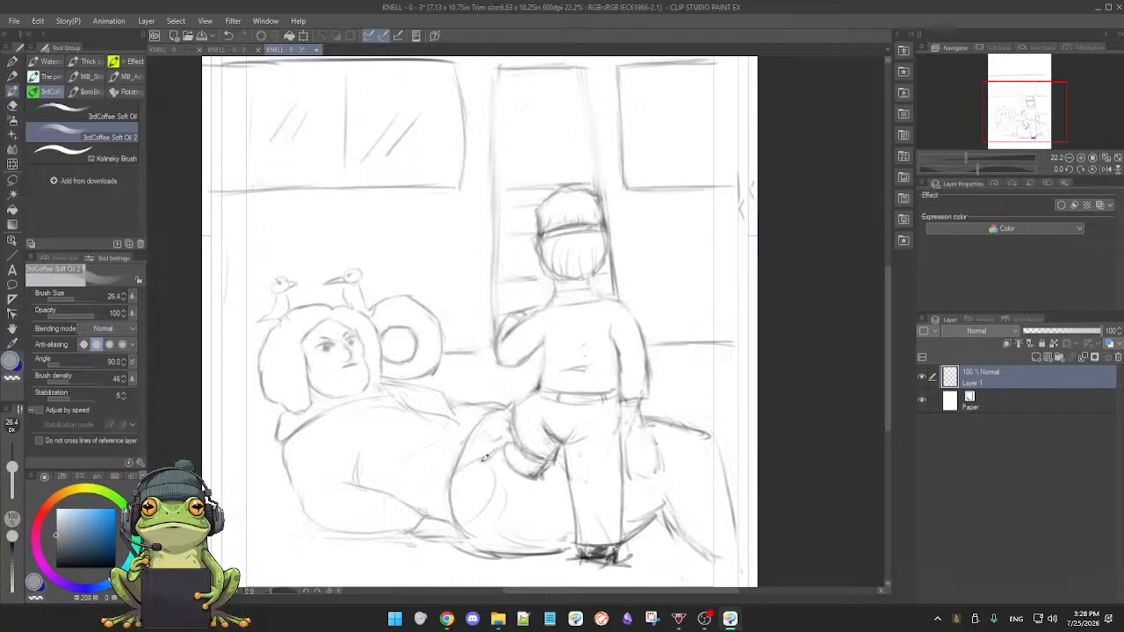
left_click_drag(450, 406, 486, 406)
left_click_drag(448, 416, 465, 404)
key("e")
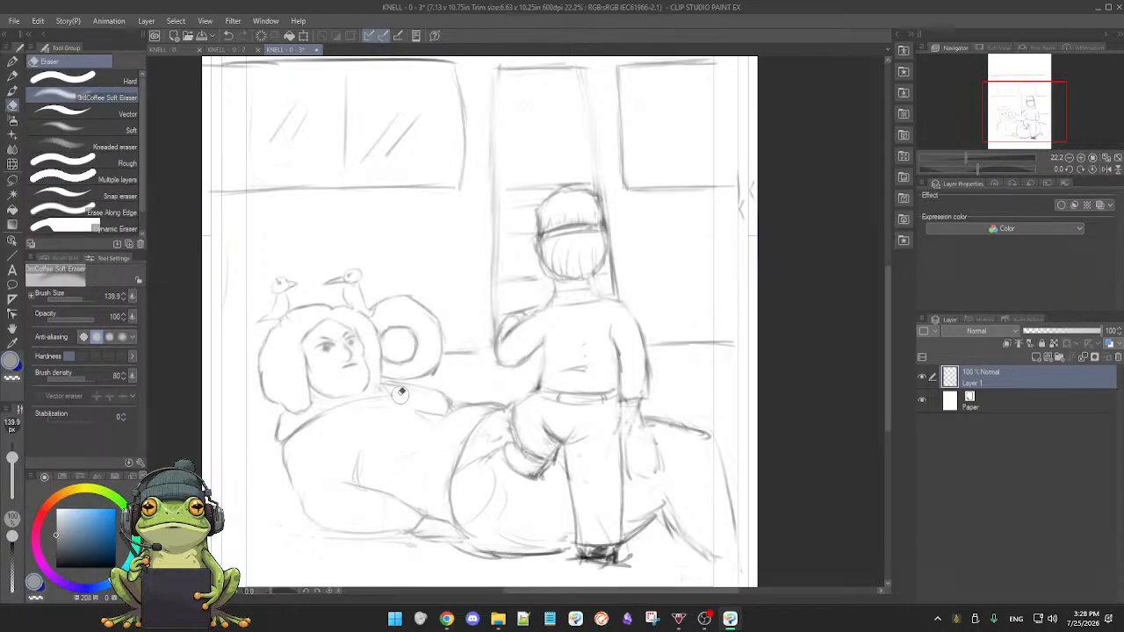
key("b")
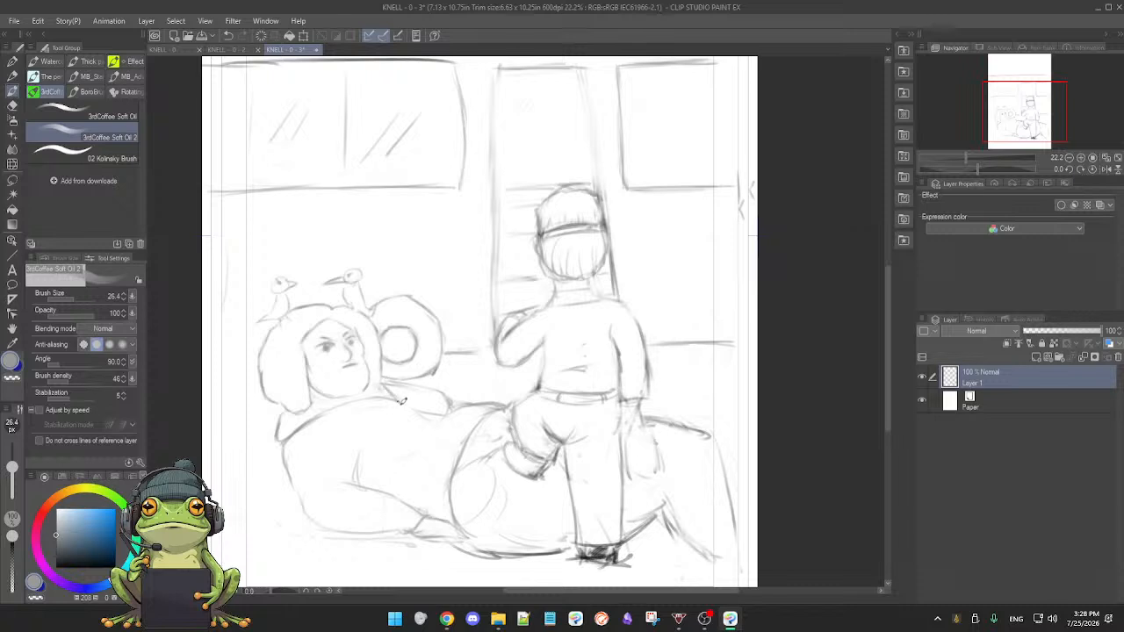
key("e")
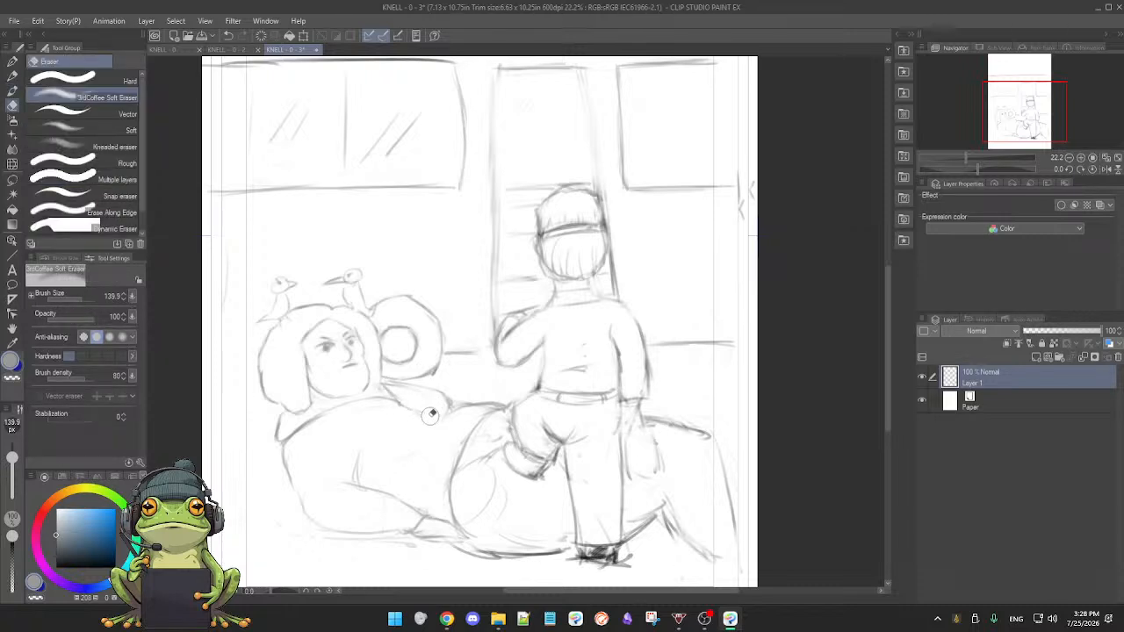
key("b")
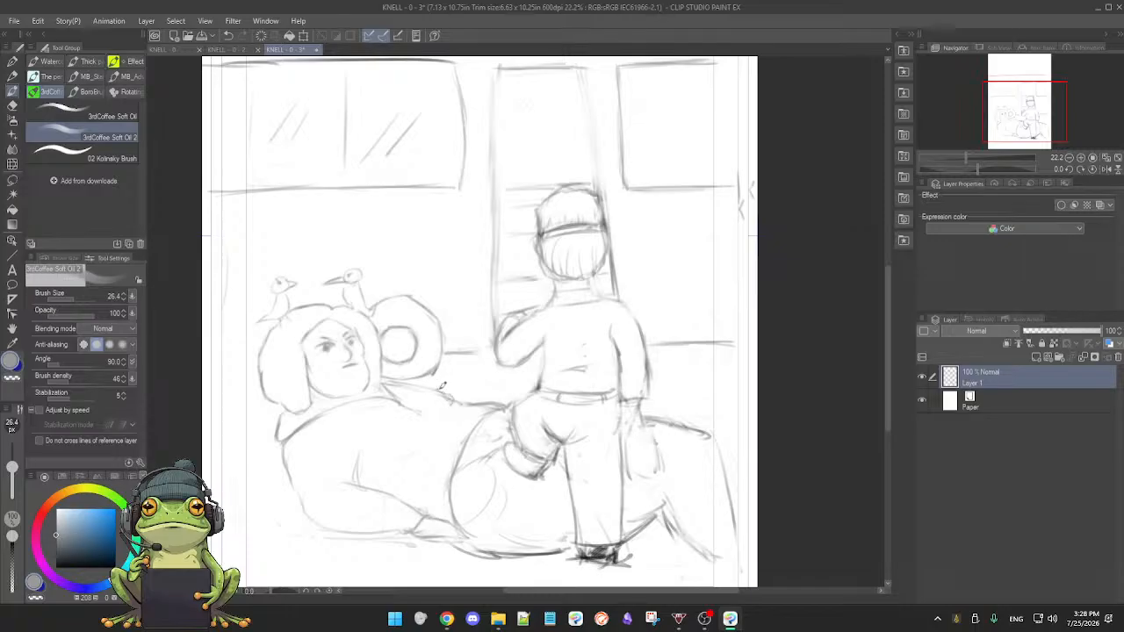
- Shorten the reclining woman's collar and redraw the upper contour of her torso as one clean line running to the hip
key("e")
key("b")
key("e")
mouse_move(439, 393)
left_mouse_down()
mouse_move(427, 393)
mouse_move(488, 398)
left_mouse_up()
key("b")
key("e")
left_click_drag(496, 402, 457, 411)
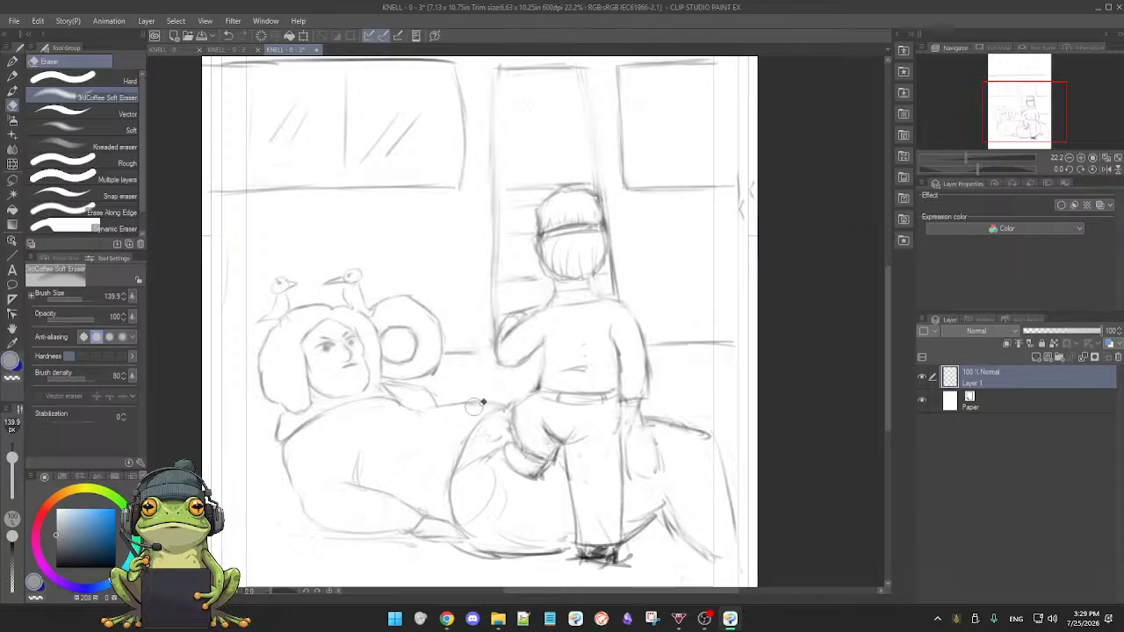
key("b")
left_click_drag(467, 401, 498, 400)
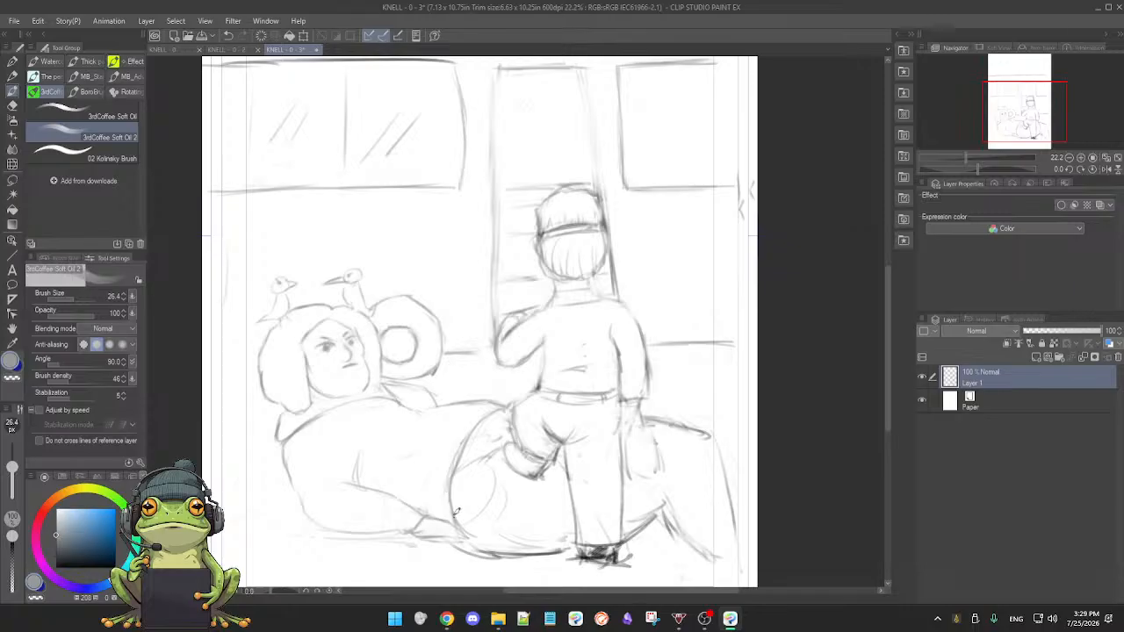
- Erase the inner curve on the reclining woman's hip and sketch a small oval on it
key("e")
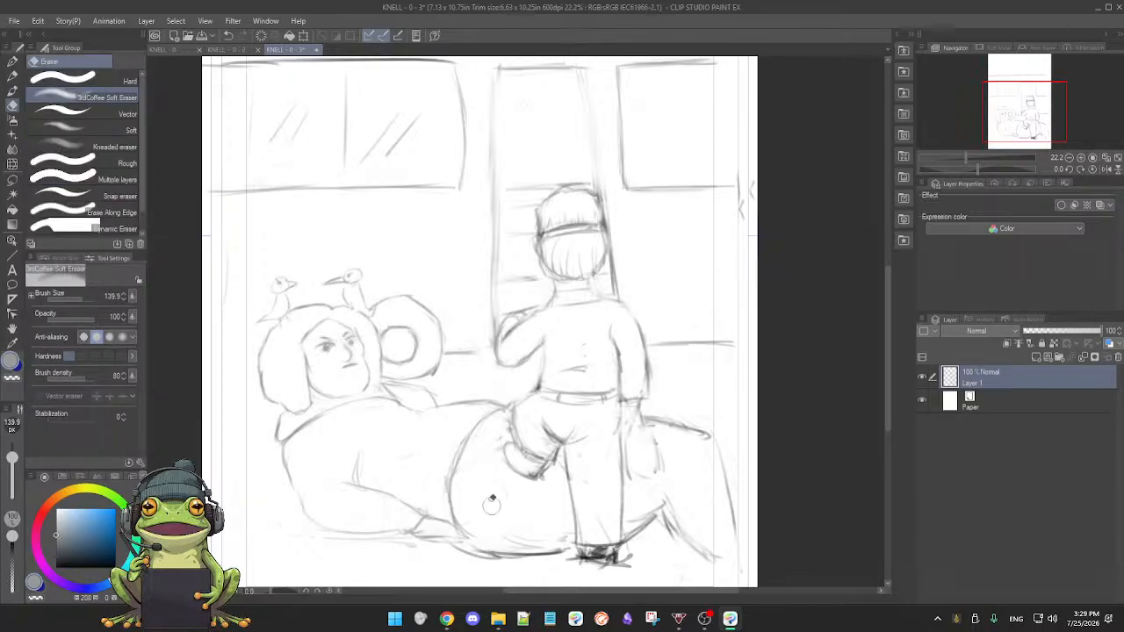
key("b")
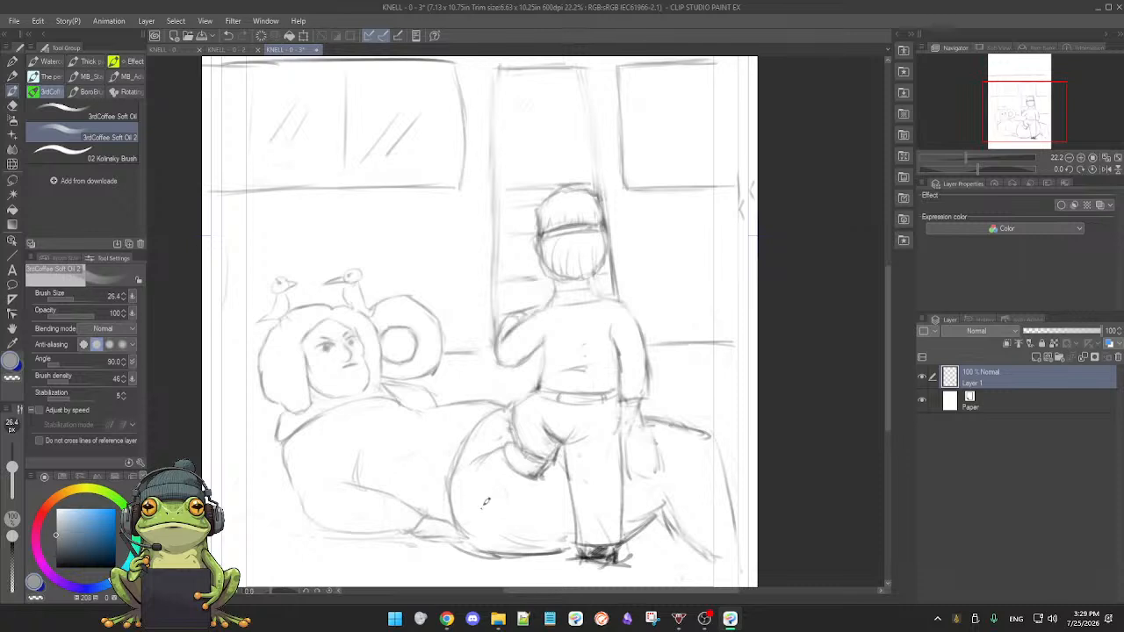
left_click_drag(474, 513, 480, 501)
- Lighten the underside of the reclining woman's hip, strengthen its upper curve and remove the small oval
scroll(480, 495, "down", 2)
scroll(624, 453, "right", 2)
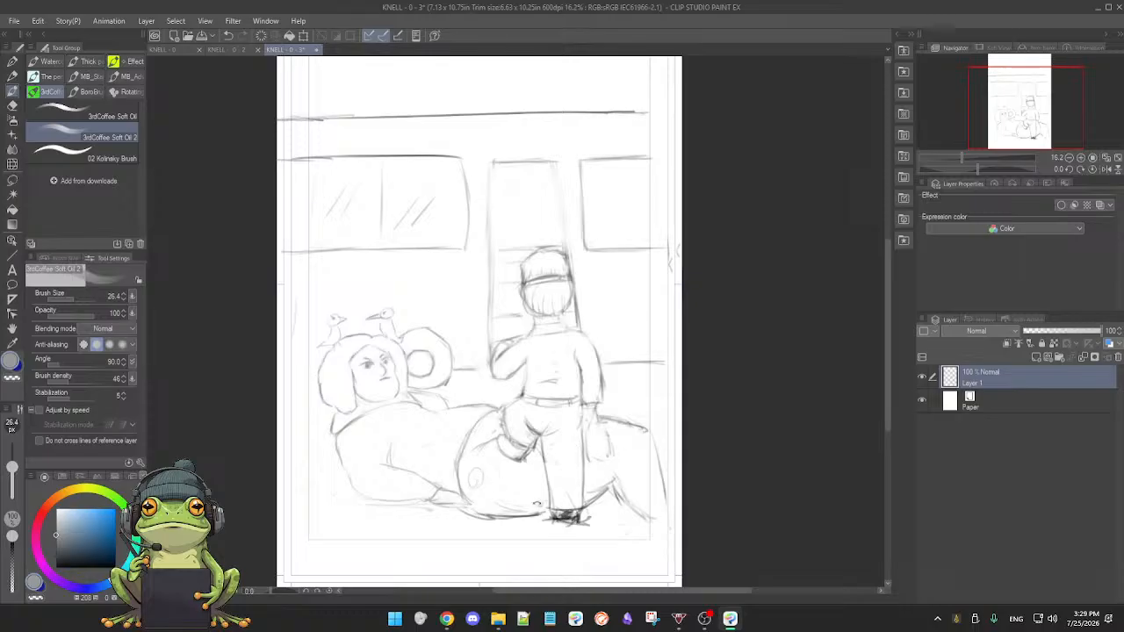
key("e")
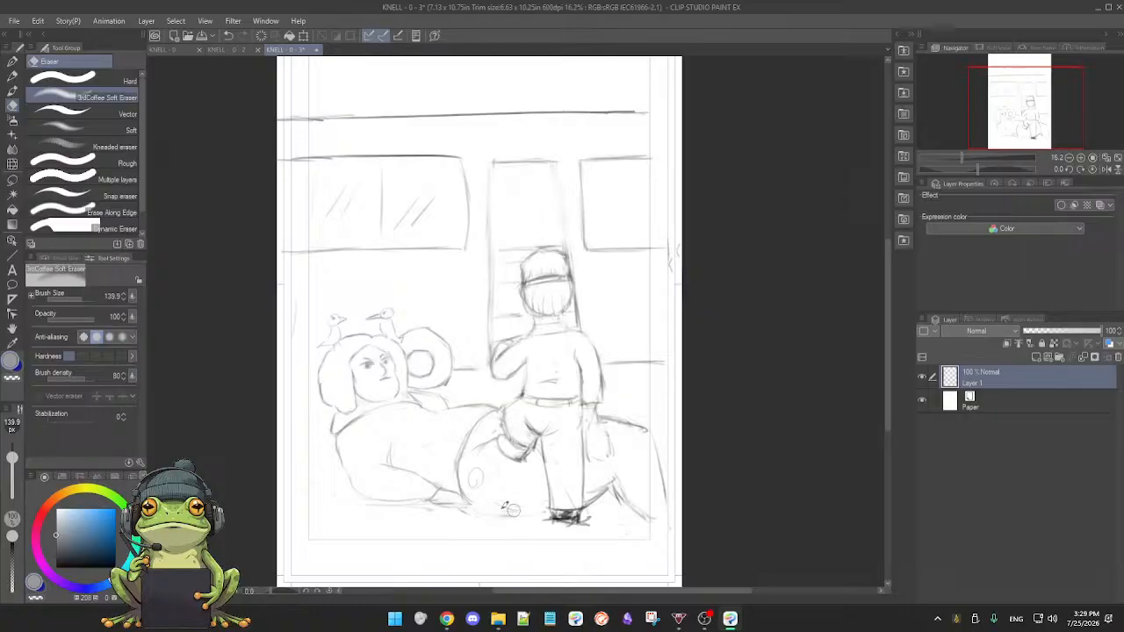
key("b")
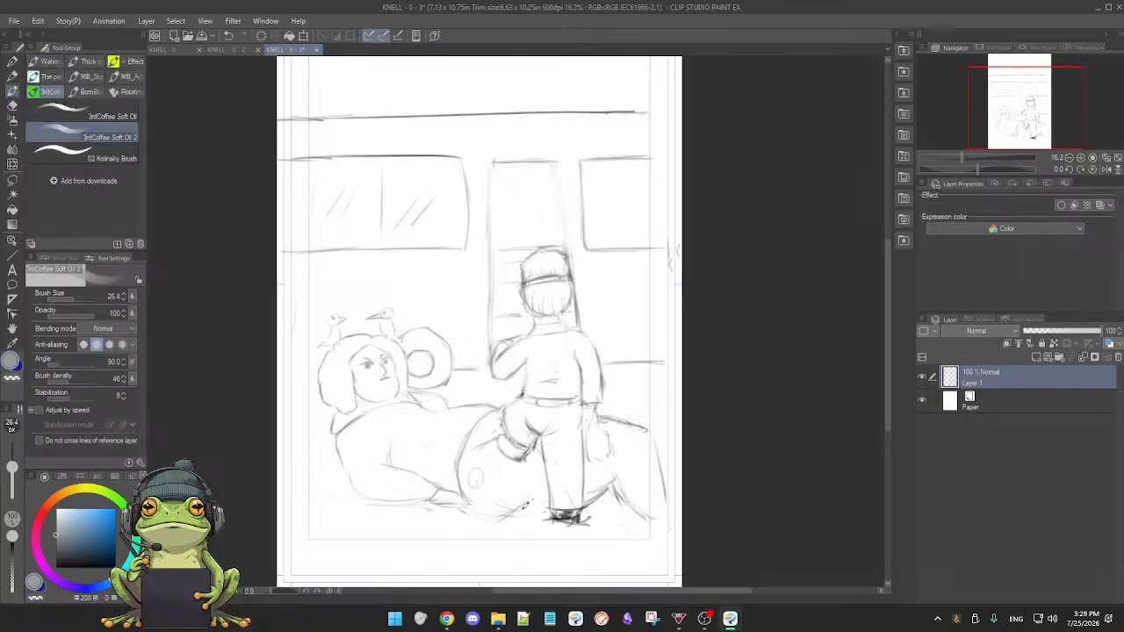
key("e")
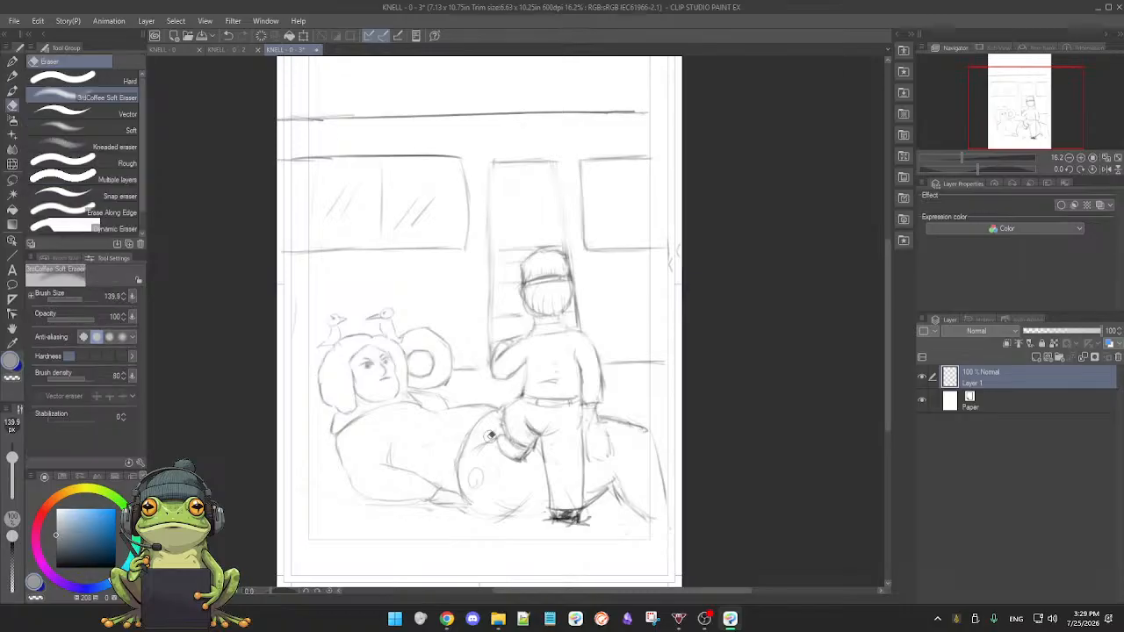
key("b")
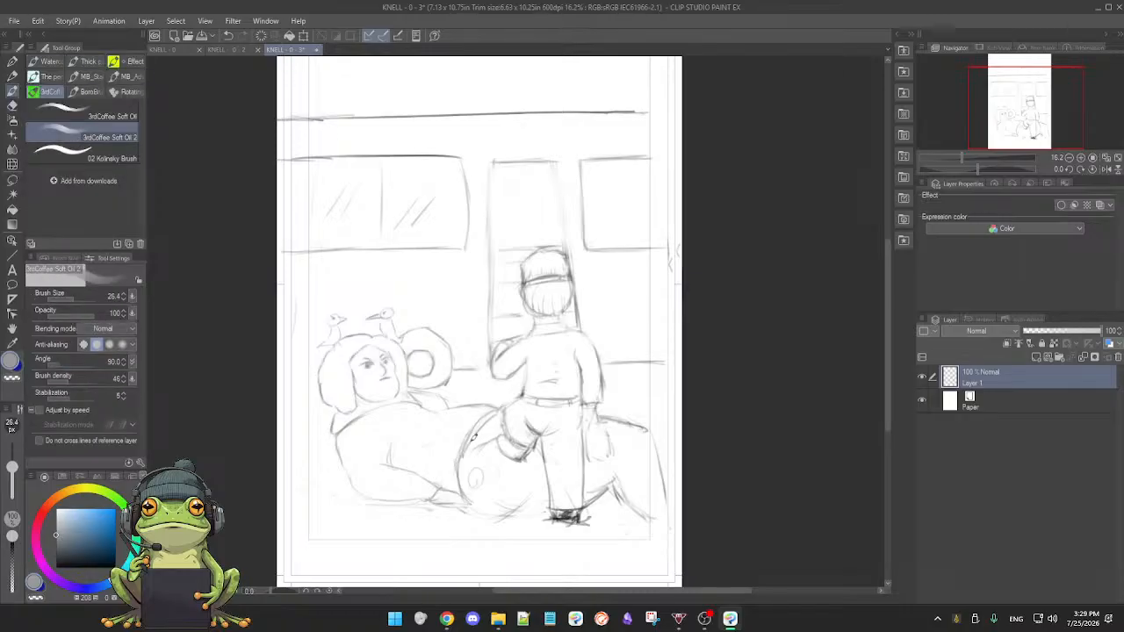
key("e")
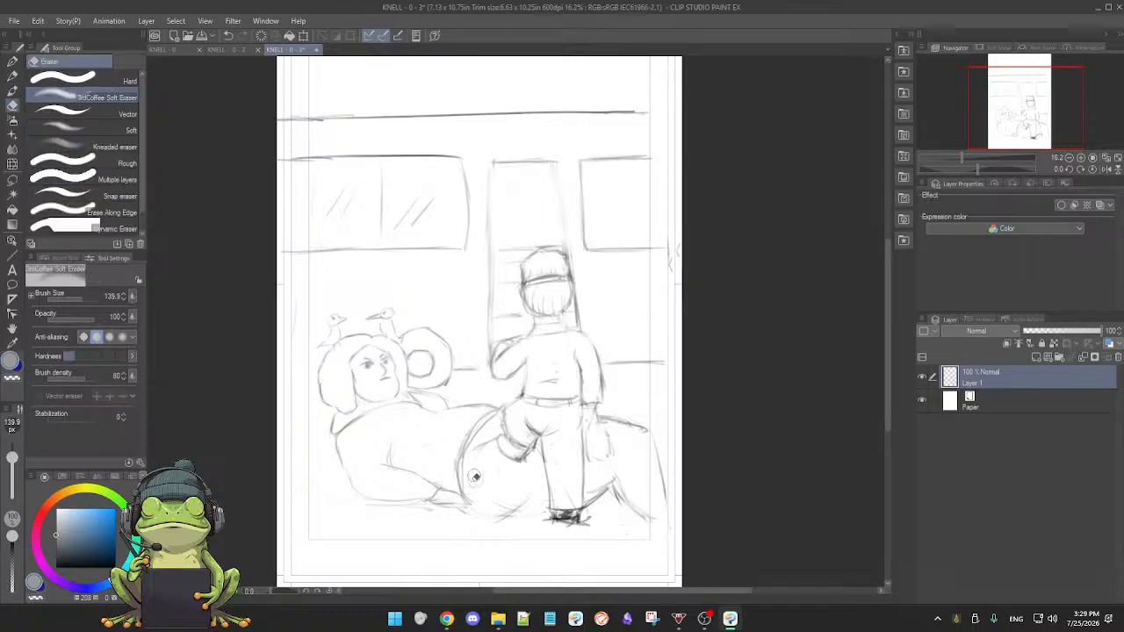
key("b")
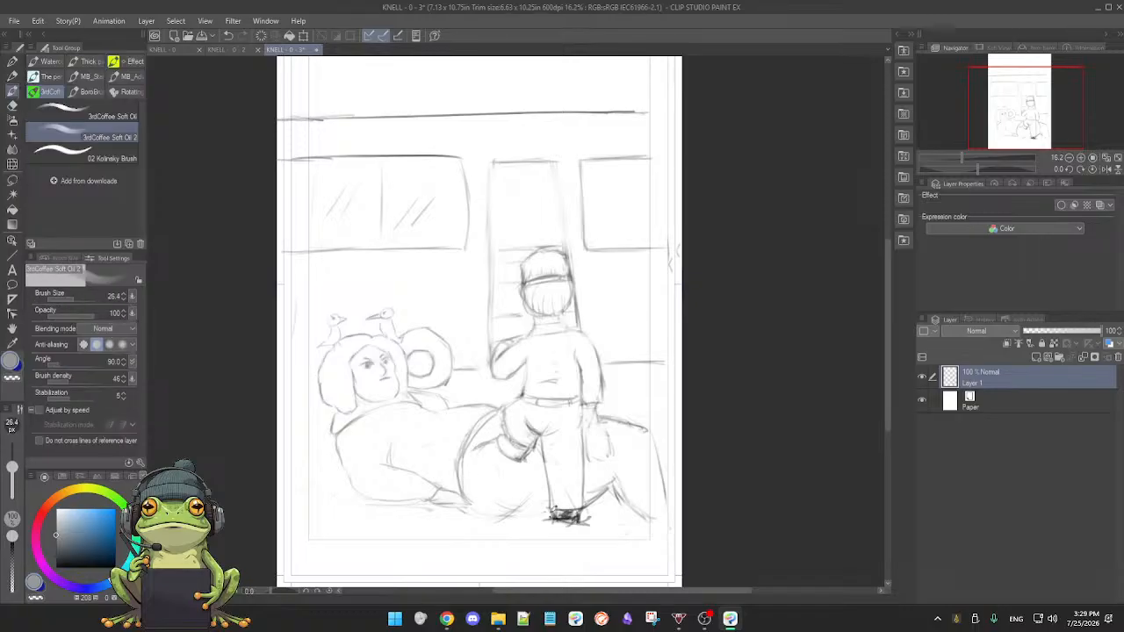
- Erase the reclining woman's legs behind the standing figure and redraw the underside of her hip as a clean curve
key("e")
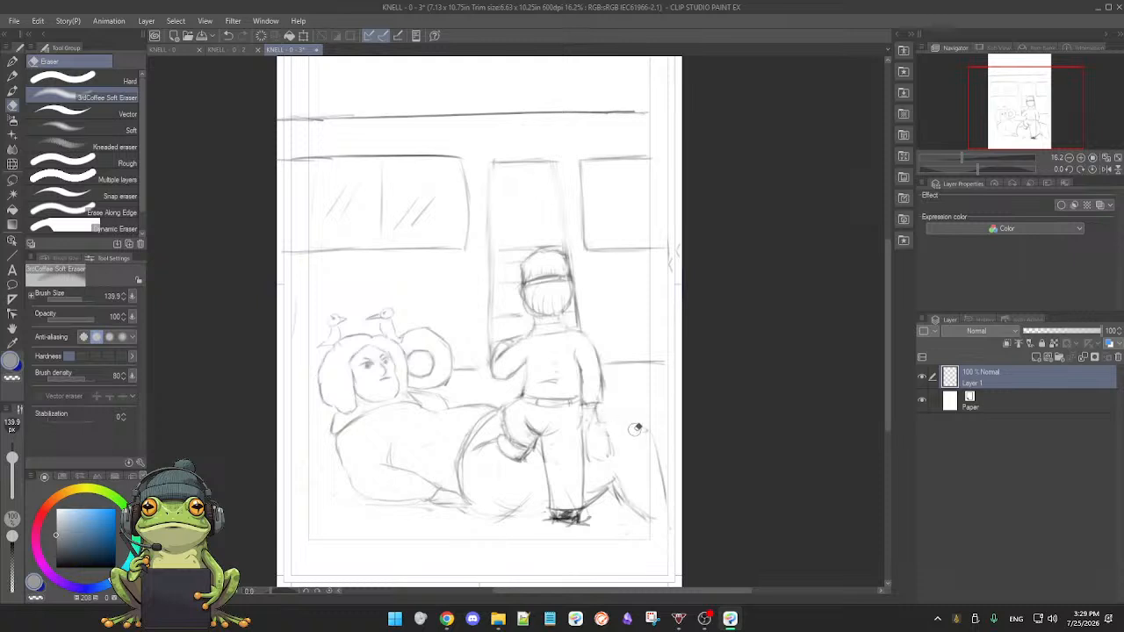
mouse_move(604, 483)
left_mouse_down()
mouse_move(589, 514)
mouse_move(651, 483)
mouse_move(644, 516)
left_mouse_up()
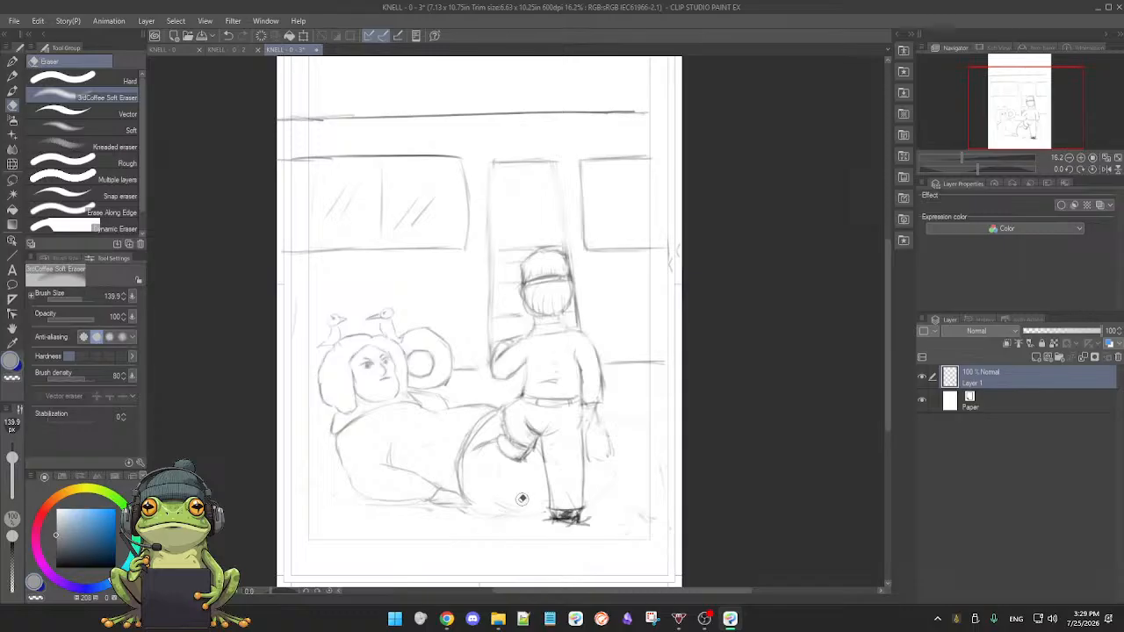
key("b")
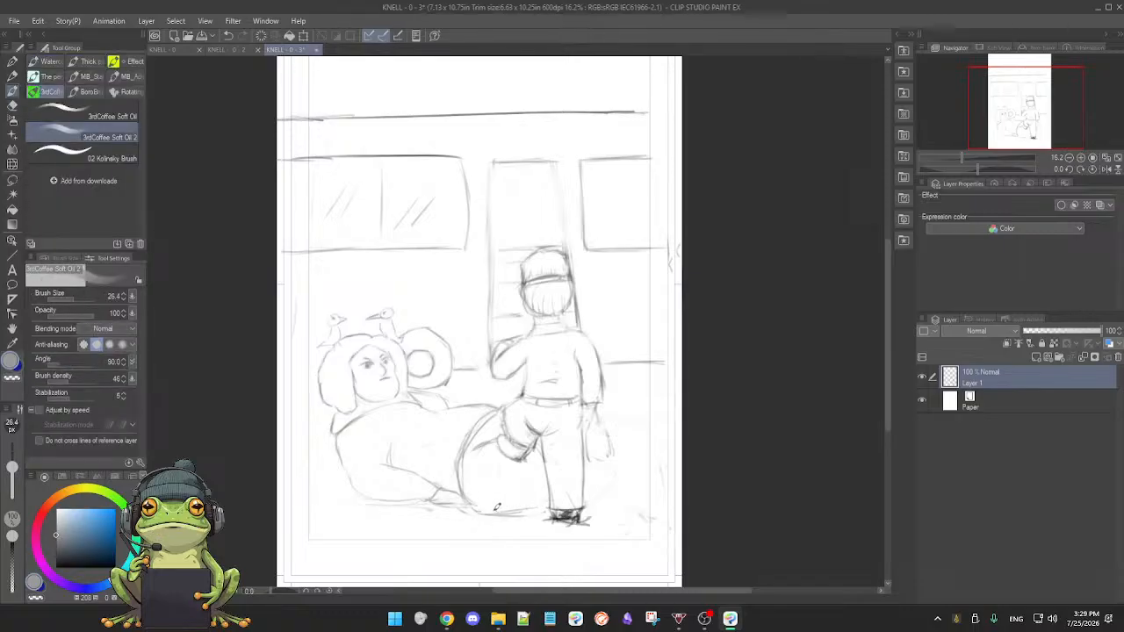
key("e")
key("b")
mouse_move(492, 512)
left_mouse_down()
mouse_move(527, 508)
mouse_move(485, 505)
mouse_move(515, 513)
left_mouse_up()
key("e")
key("b")
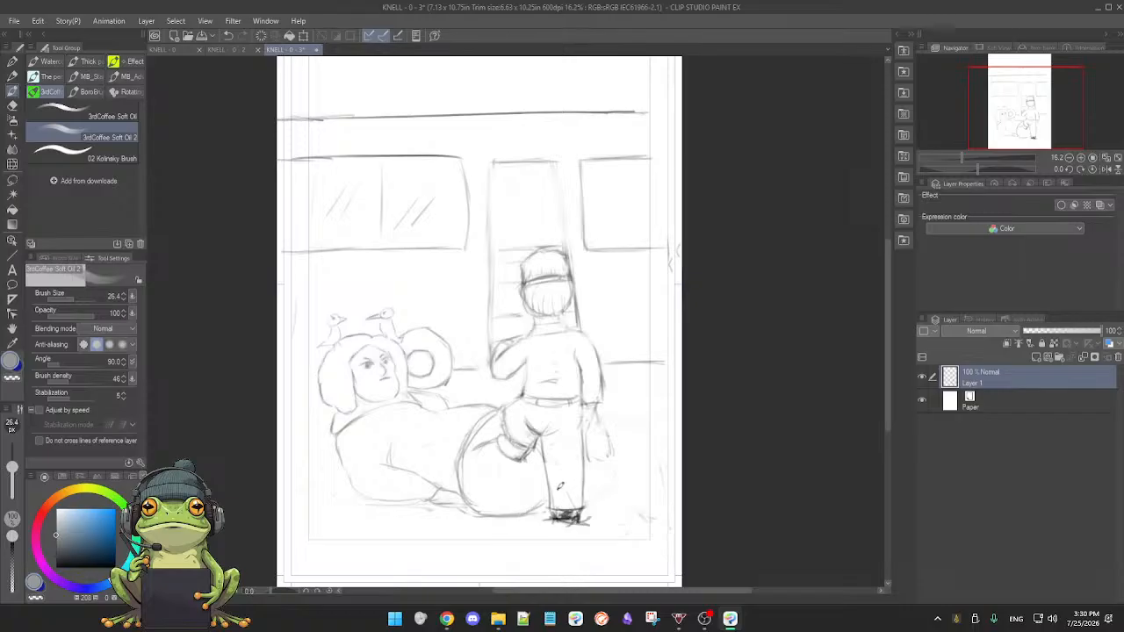
- Clean up the ground strokes under the reclining woman and redraw the lower contour of her torso and forearm up to the hip
key("e")
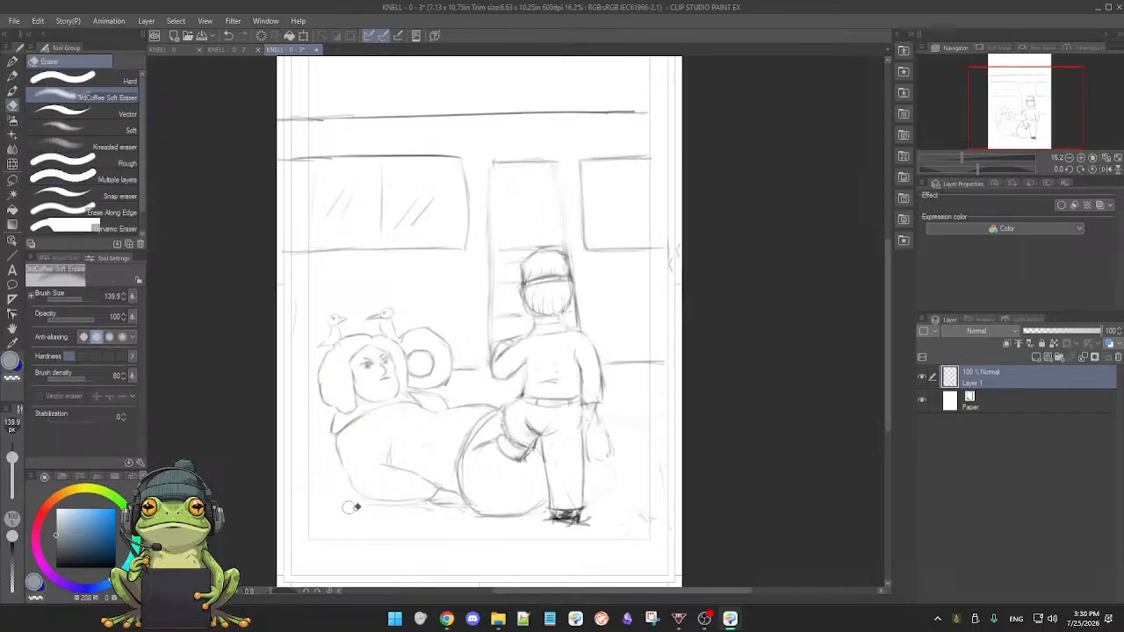
key("b")
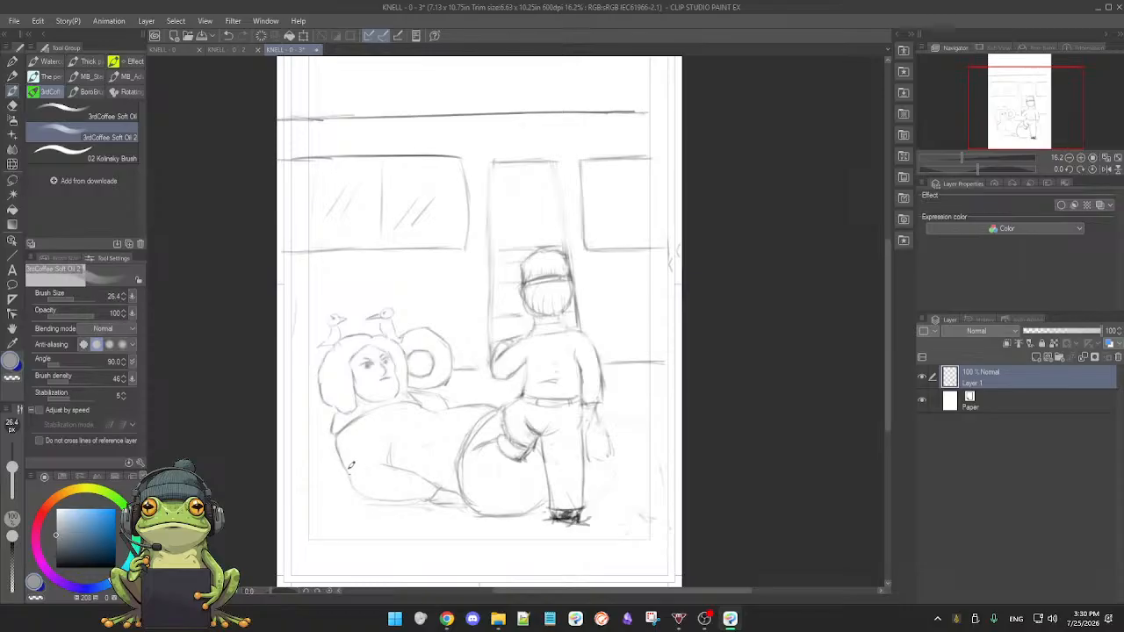
left_click_drag(362, 495, 406, 497)
key("e")
key("b")
left_click_drag(428, 502, 476, 506)
key("e")
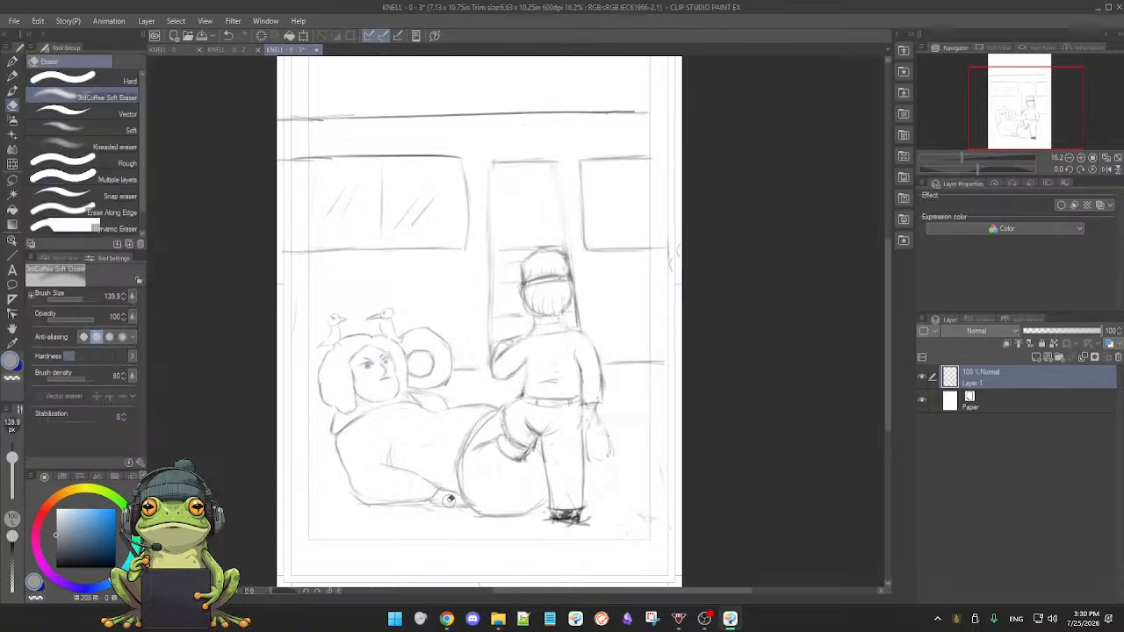
key("b")
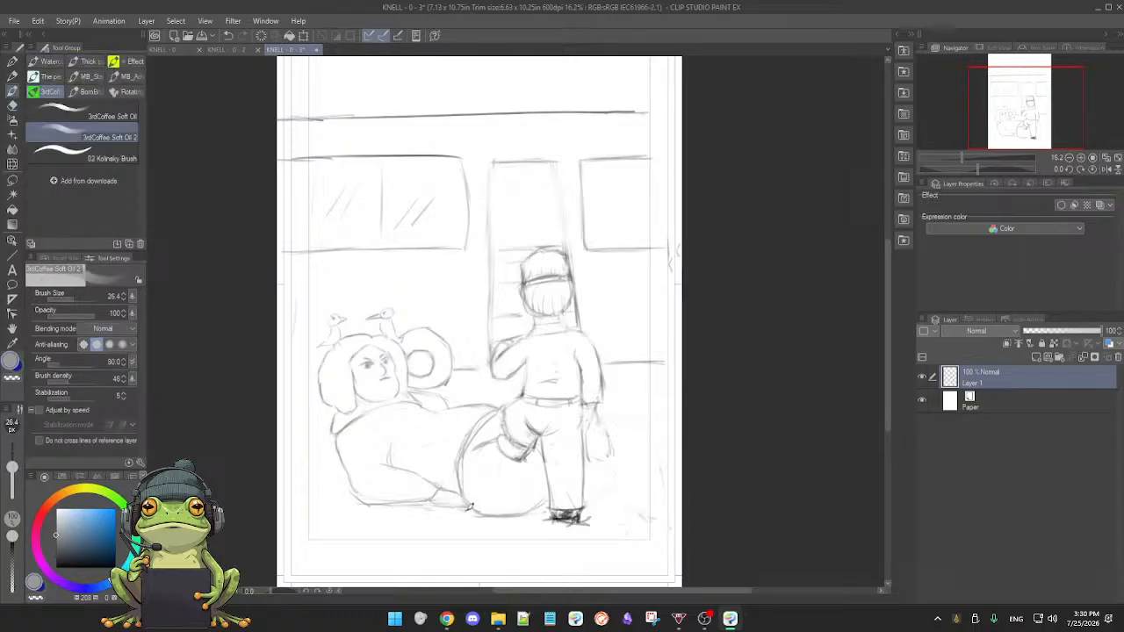
key("e")
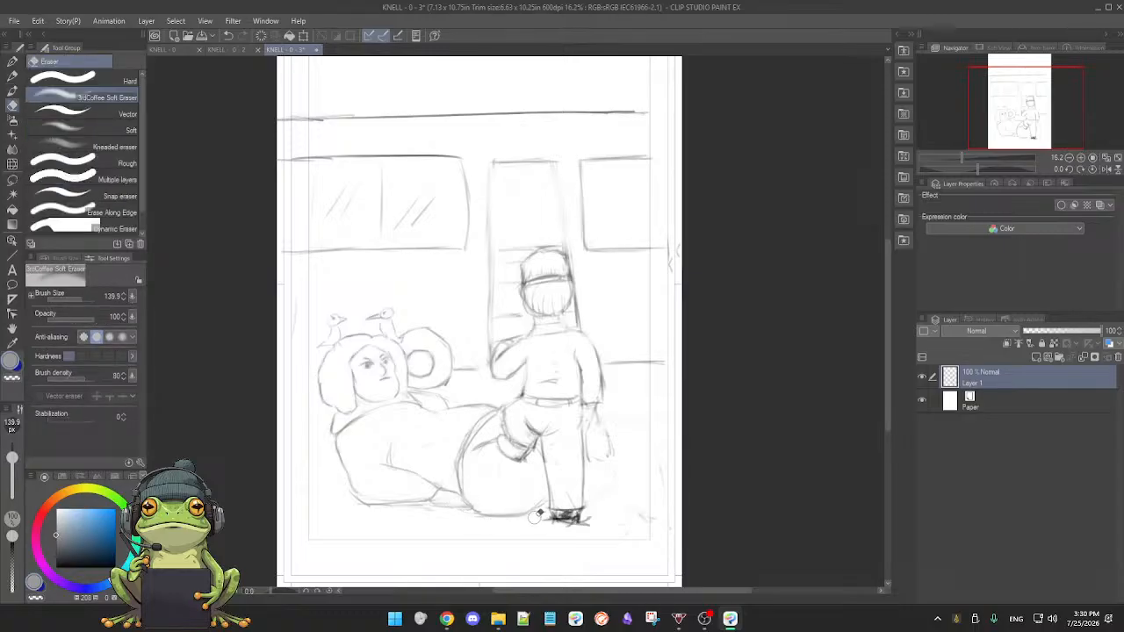
- Sketch the reclining woman's lower leg and foot anew, extending from behind the standing figure toward the page edge, and clean up the strokes
key("b")
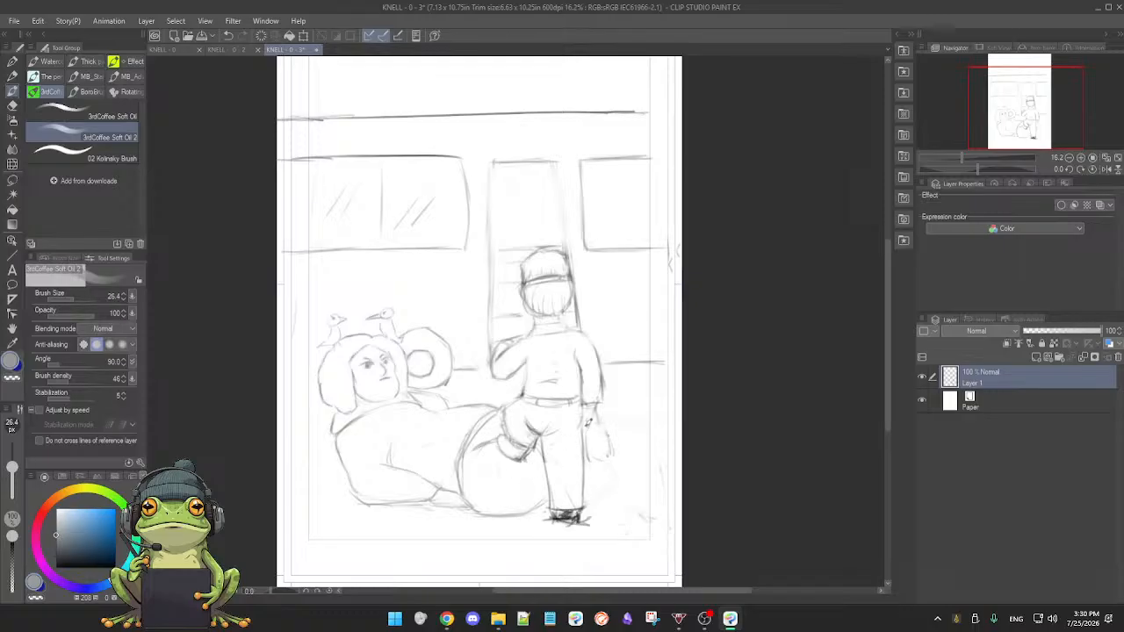
left_click_drag(594, 421, 630, 469)
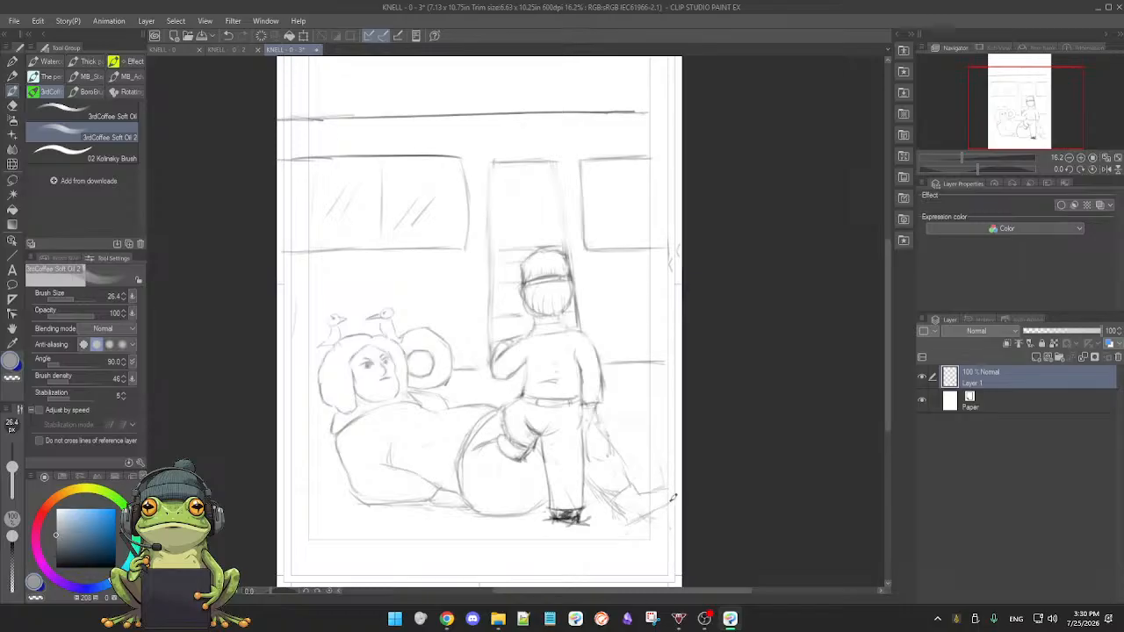
key("e")
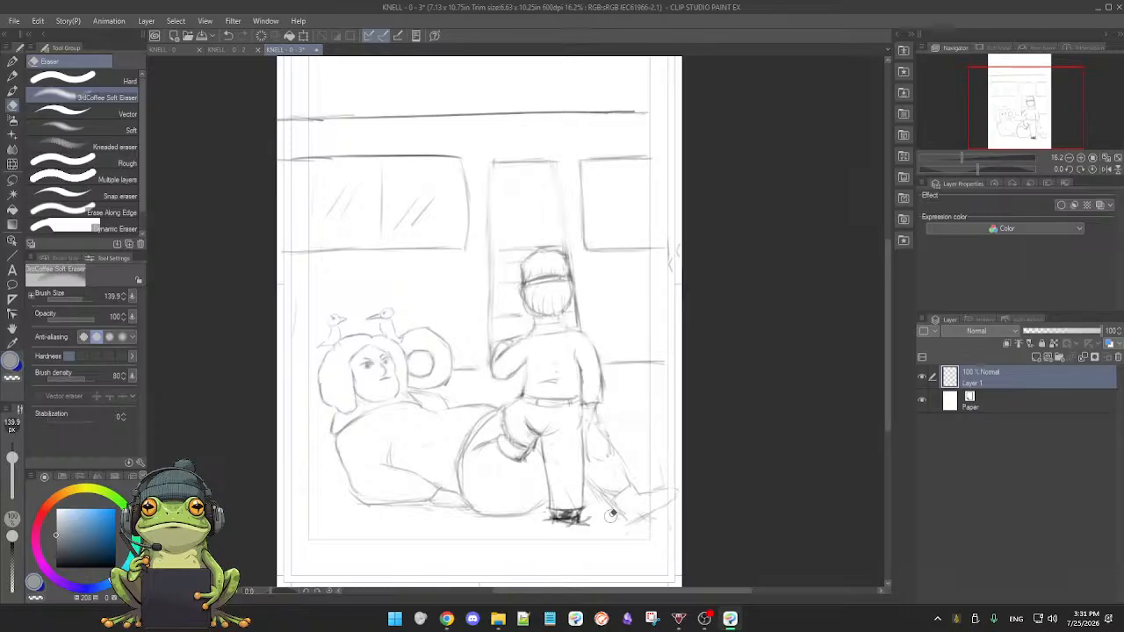
key("b")
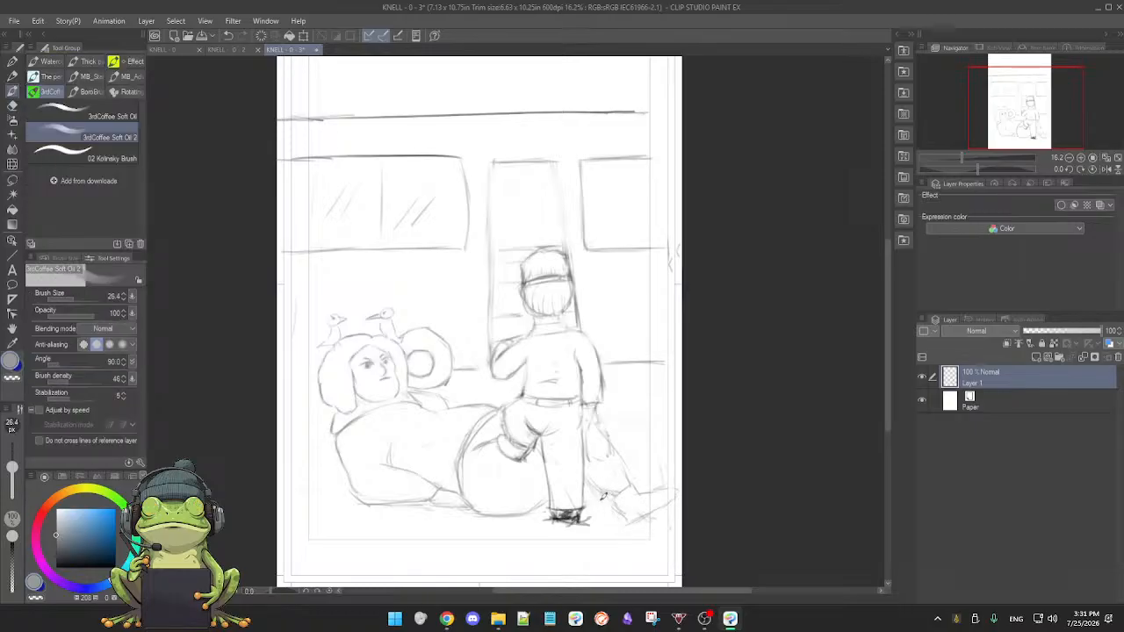
key("e")
key("b")
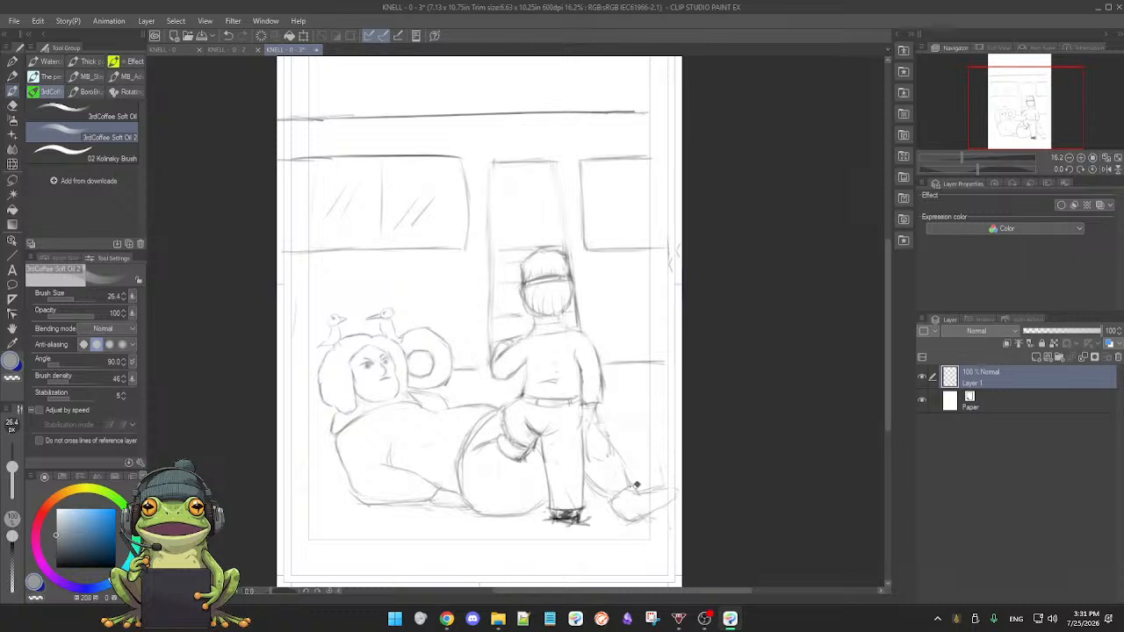
key("e")
key("b")
- Erase the standing figure's bent hand at the hip side and sketch a forearm extending toward the reclining woman's hair bun
scroll(606, 496, "down", 2)
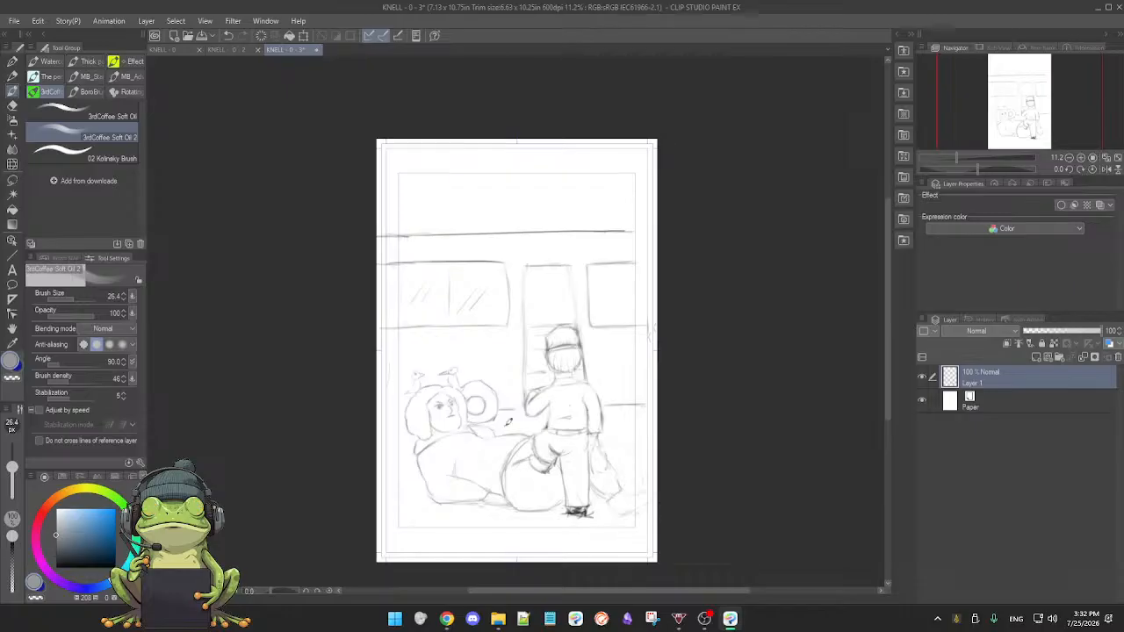
scroll(544, 436, "up", 4)
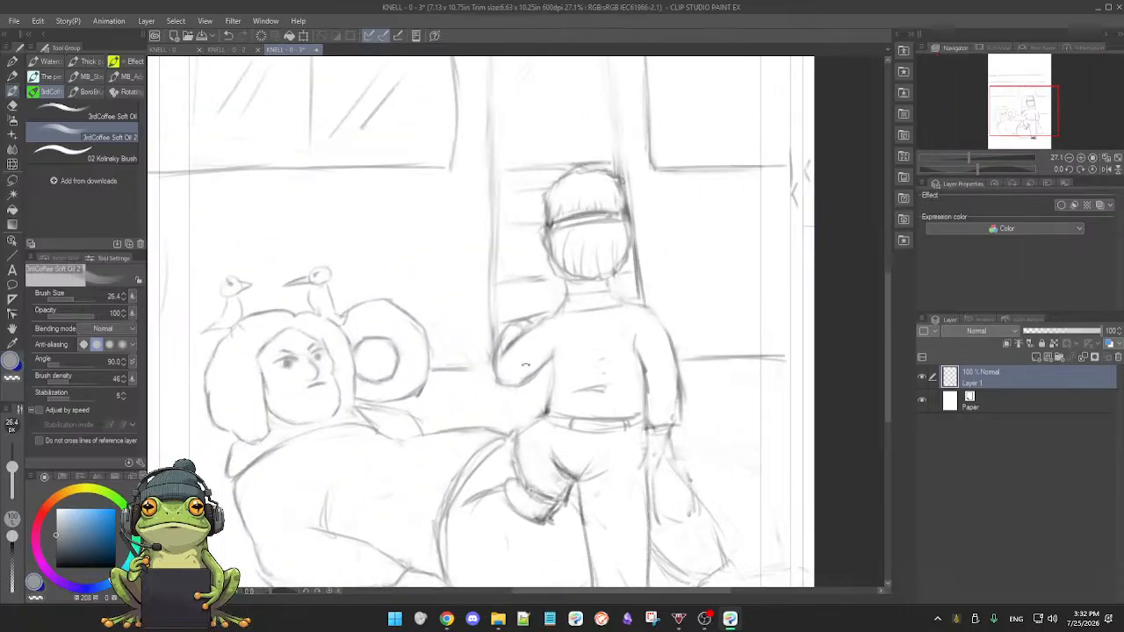
key("e")
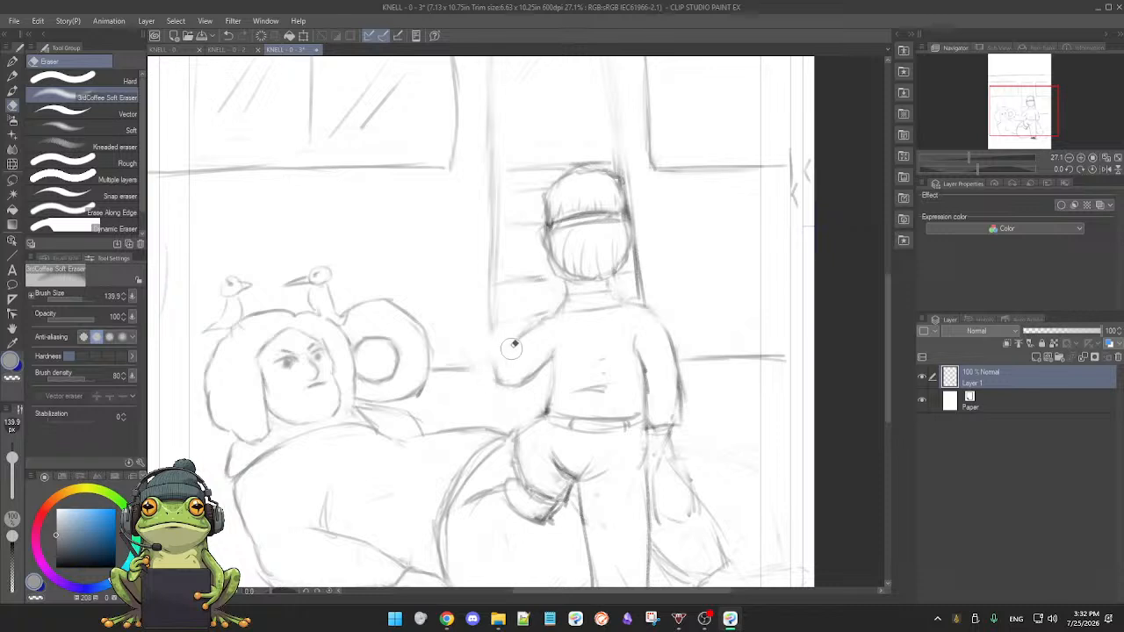
key("b")
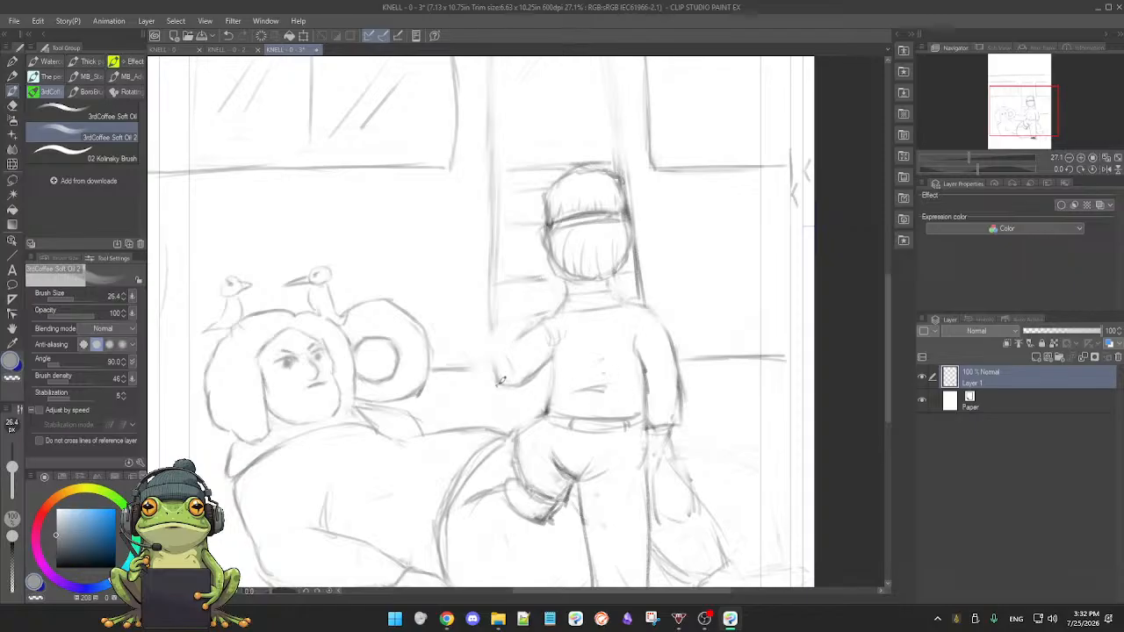
left_click_drag(494, 376, 512, 367)
left_click_drag(518, 384, 504, 359)
left_click_drag(445, 367, 503, 372)
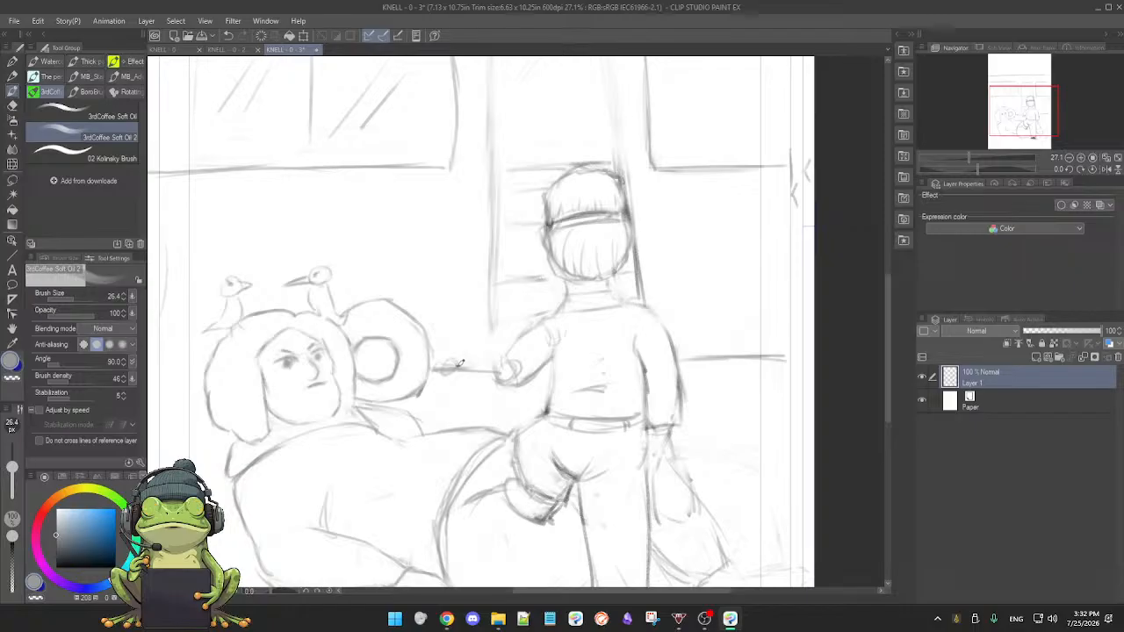
mouse_move(452, 356)
left_mouse_down()
mouse_move(515, 362)
mouse_move(503, 380)
left_mouse_up()
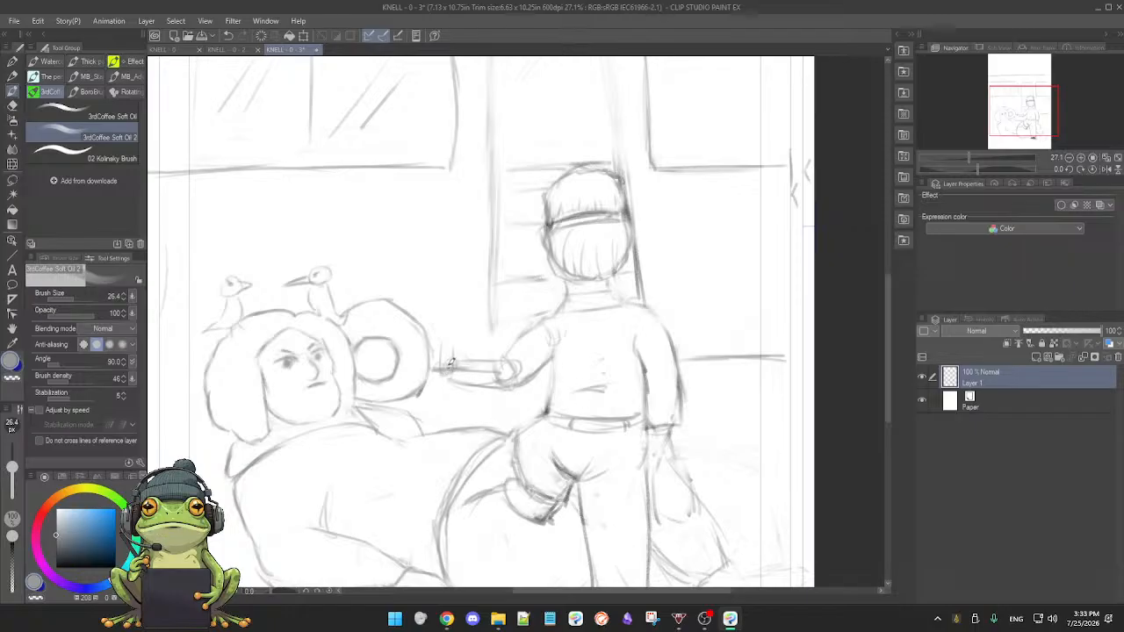
- Sketch a raised hand at the end of the standing figure's extended forearm and clear the construction strokes around the elbow
key("e")
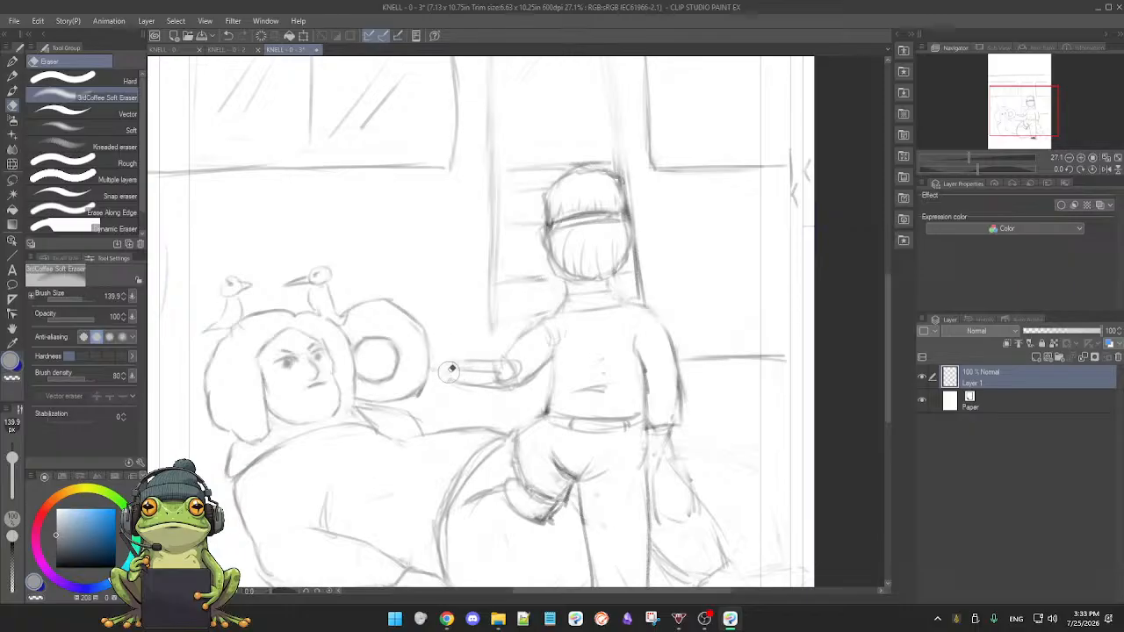
key("b")
left_click_drag(440, 343, 447, 375)
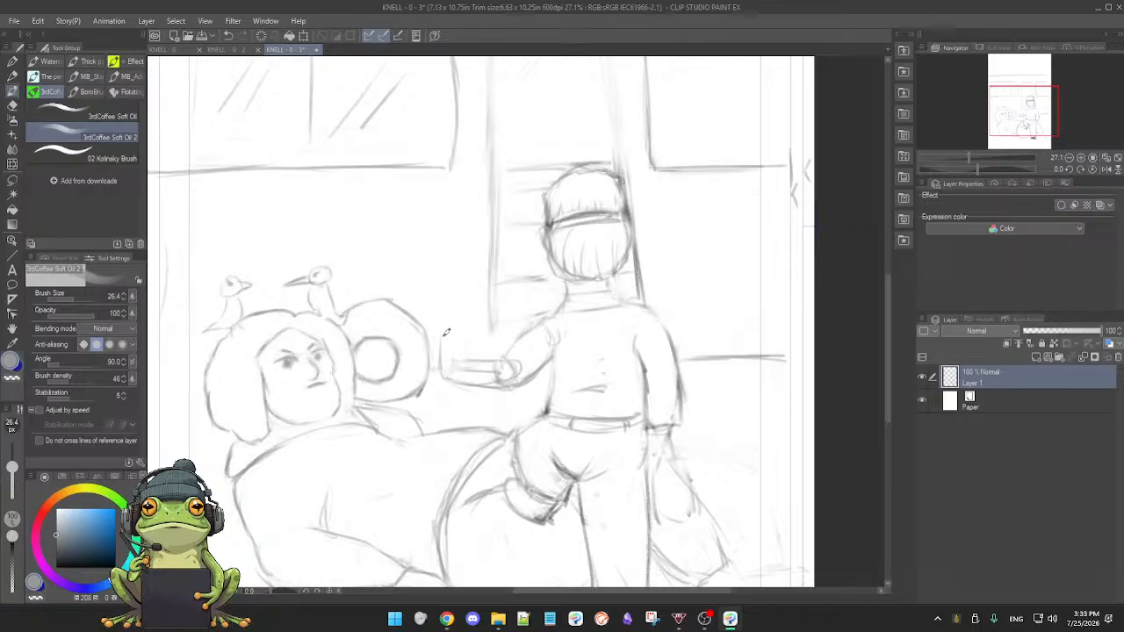
key("e")
mouse_move(474, 376)
left_mouse_down()
mouse_move(521, 357)
mouse_move(505, 374)
mouse_move(464, 370)
mouse_move(511, 360)
mouse_move(567, 327)
mouse_move(506, 378)
mouse_move(528, 364)
mouse_move(466, 367)
left_mouse_up()
key("b")
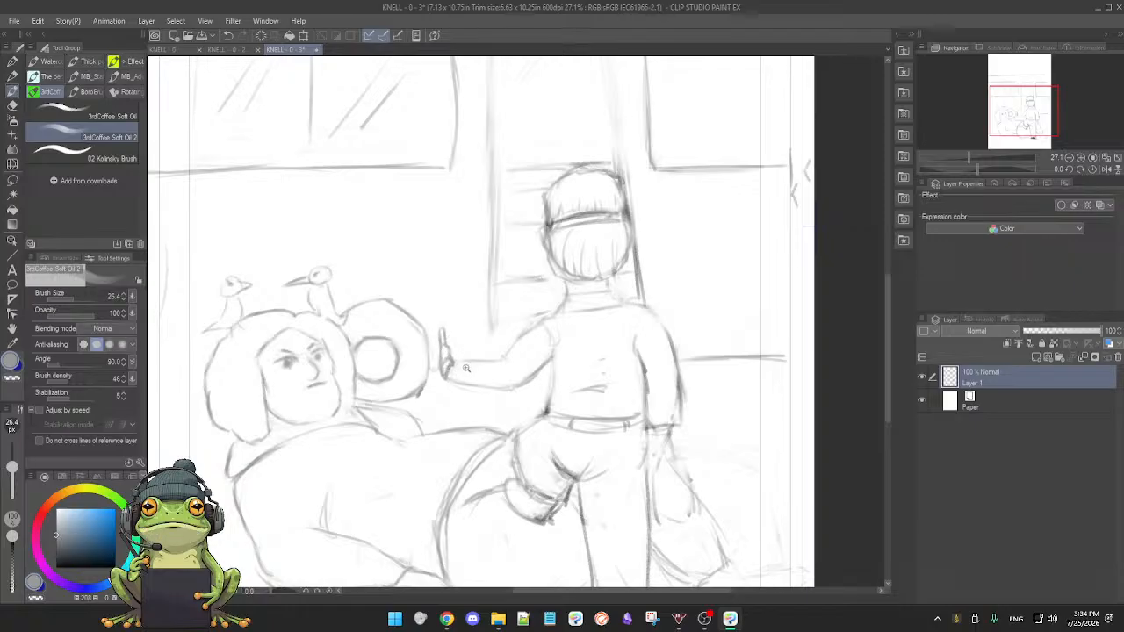
- Draw a high collar around the standing figure's neck and clean up the strokes at its edges
scroll(467, 360, "down", 2)
scroll(489, 384, "up", 1)
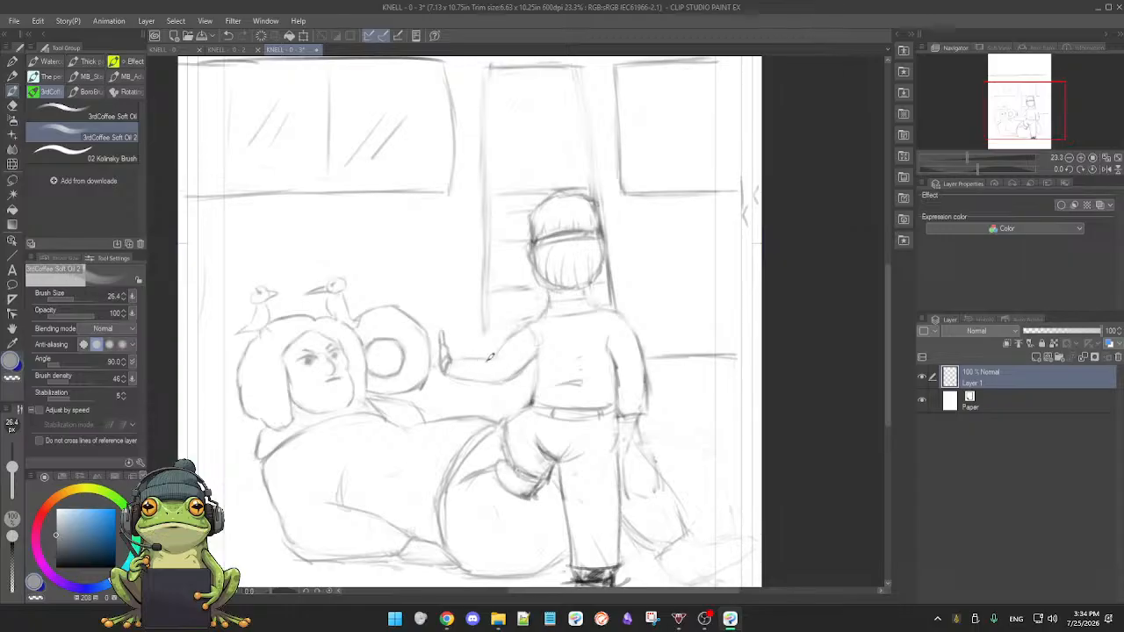
key("e")
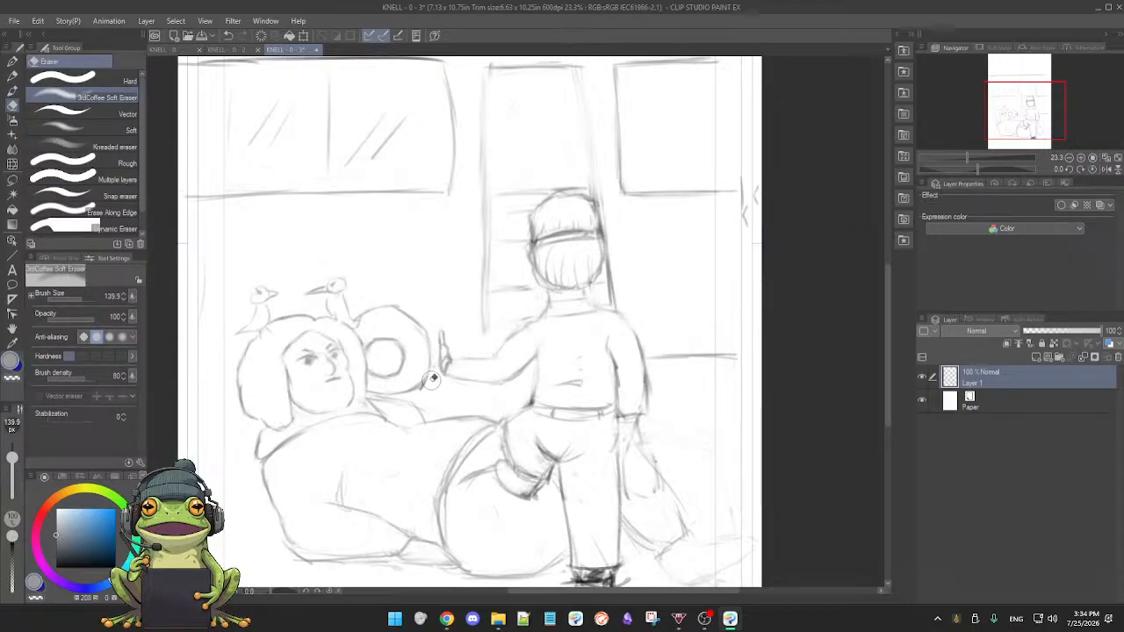
key("b")
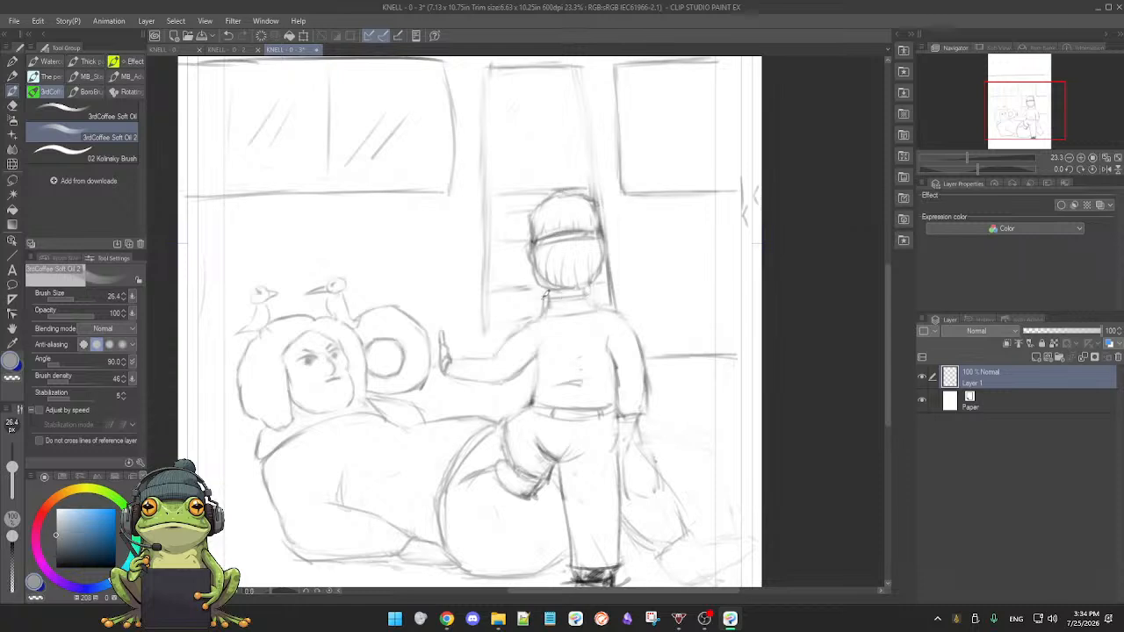
key("e")
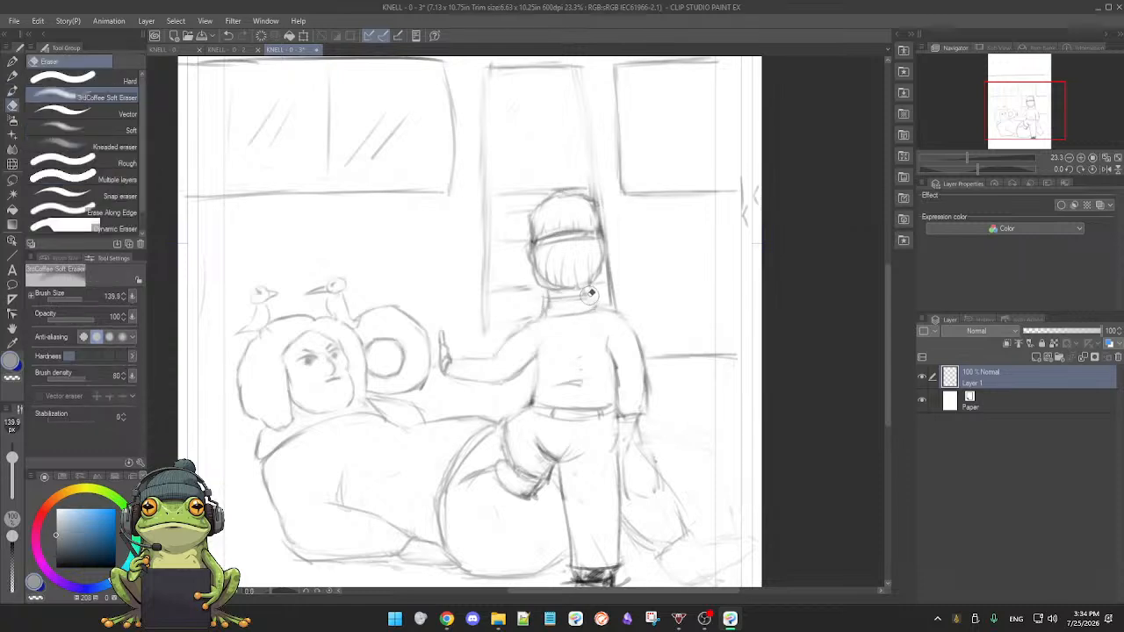
key("b")
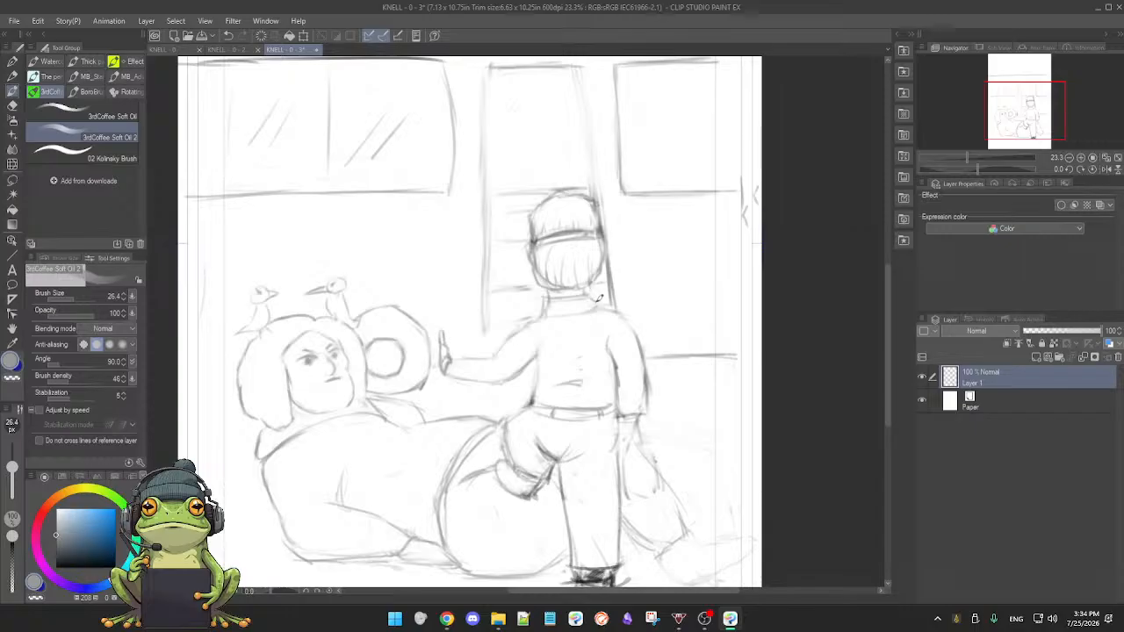
key("e")
key("b")
key("e")
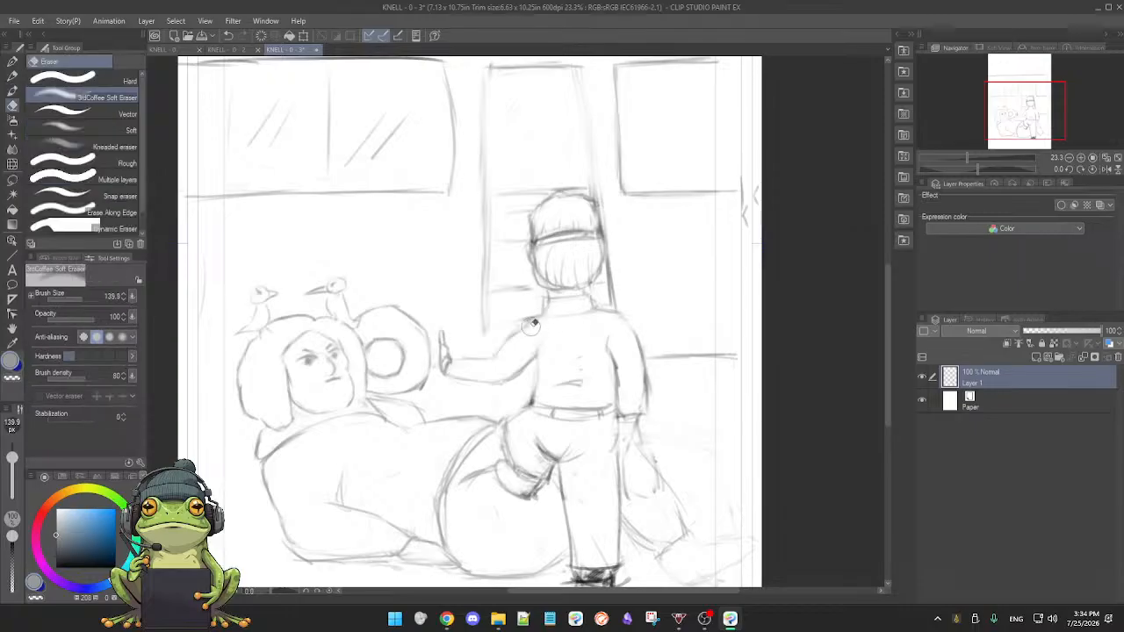
- Redraw the upper contour of the standing figure's outstretched arm with a fold at the elbow, cleaning up the forearm lines
key("b")
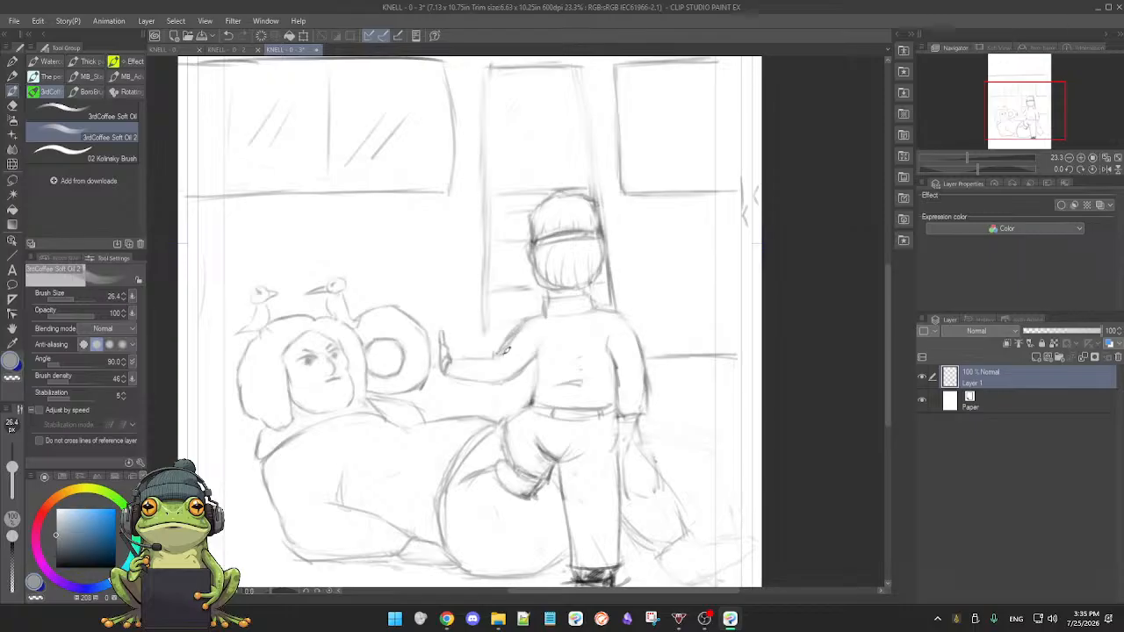
key("e")
key("b")
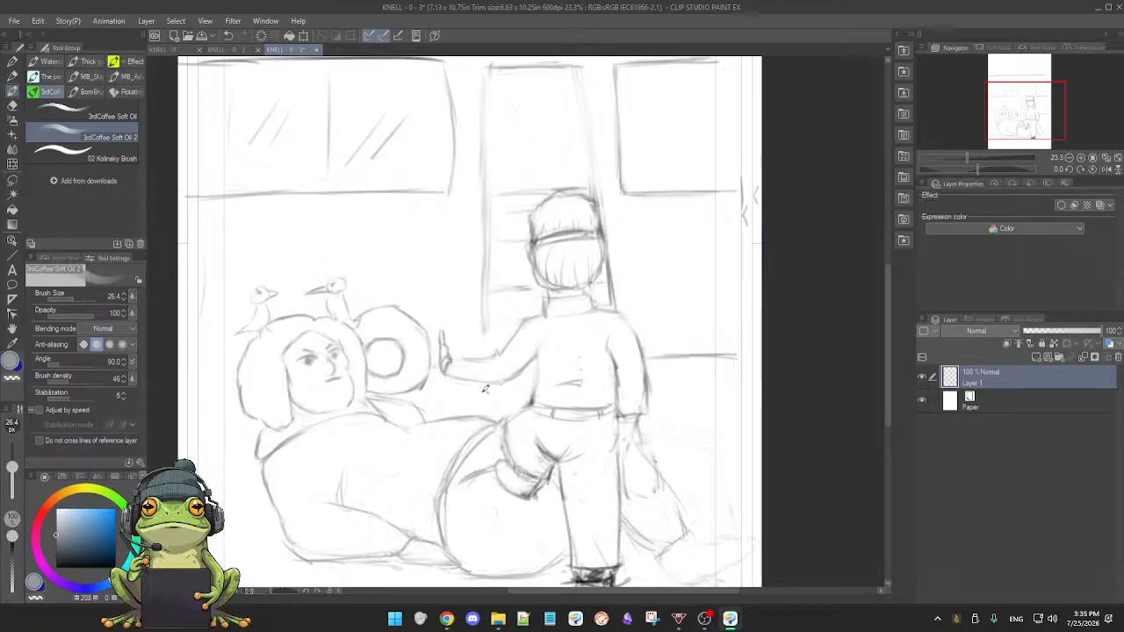
key("e")
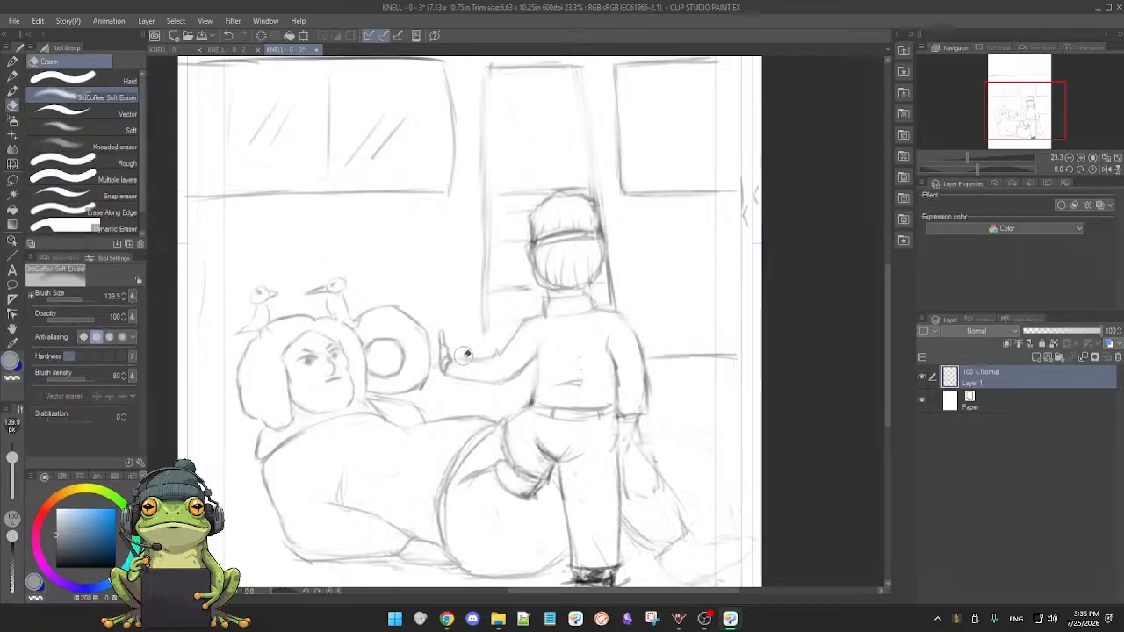
key("b")
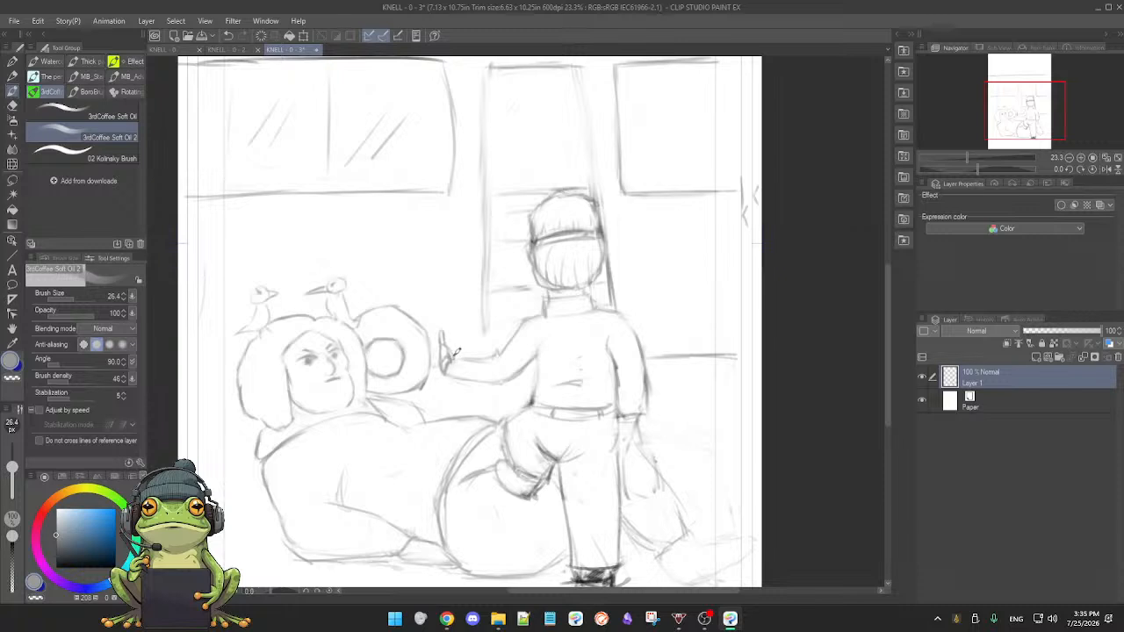
- Lighten the standing figure's raised hand and redraw its fingers with darker strokes
key("e")
left_click_drag(439, 334, 448, 366)
key("b")
key("e")
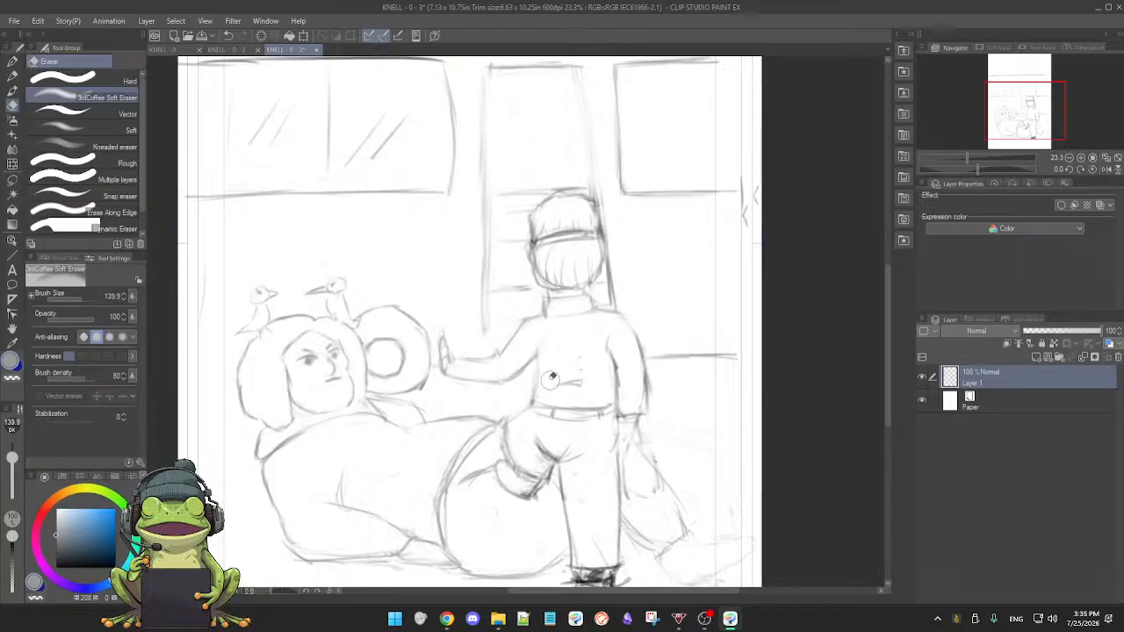
key("b")
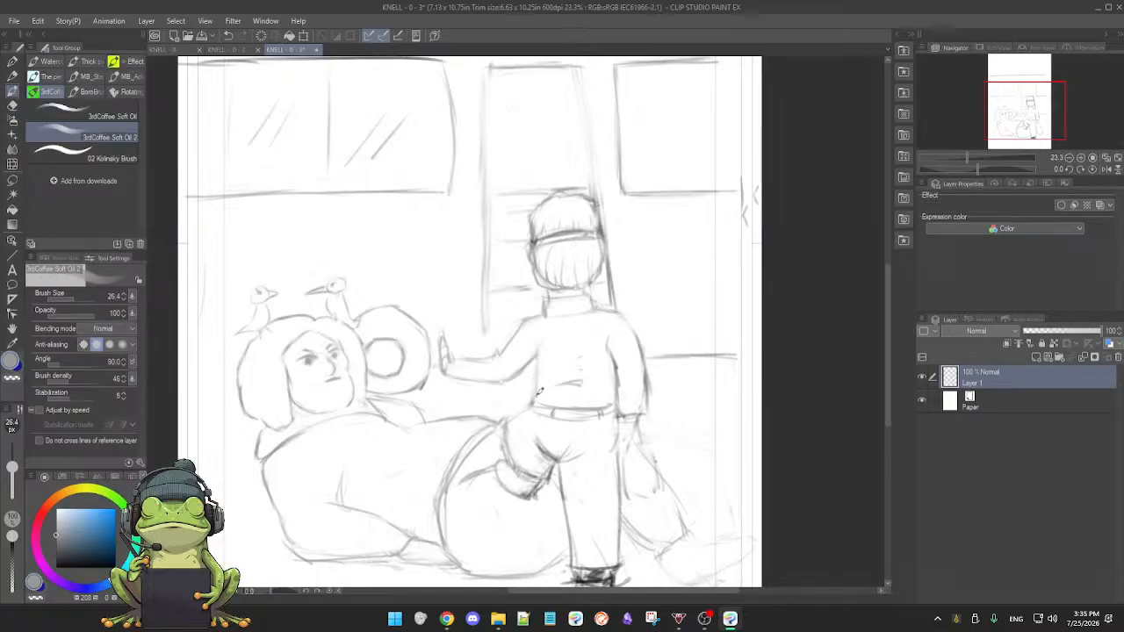
mouse_move(444, 339)
left_mouse_down()
mouse_move(442, 329)
mouse_move(450, 373)
left_mouse_up()
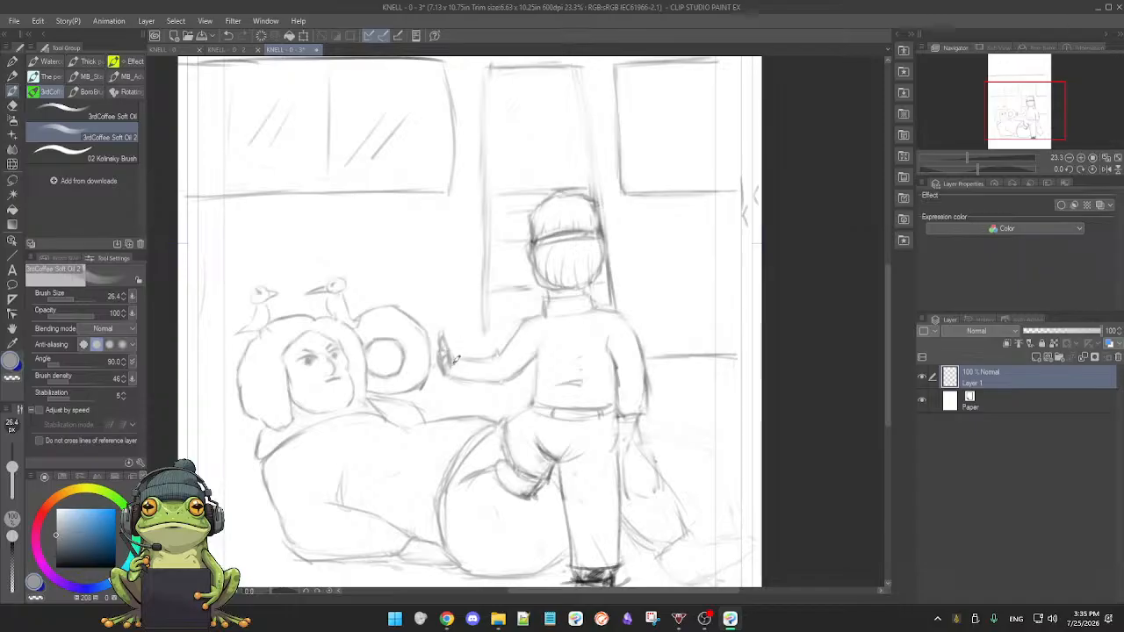
- Refine both edges of the standing figure's collar below the back of the head, alternating erasing and redrawing
key("e")
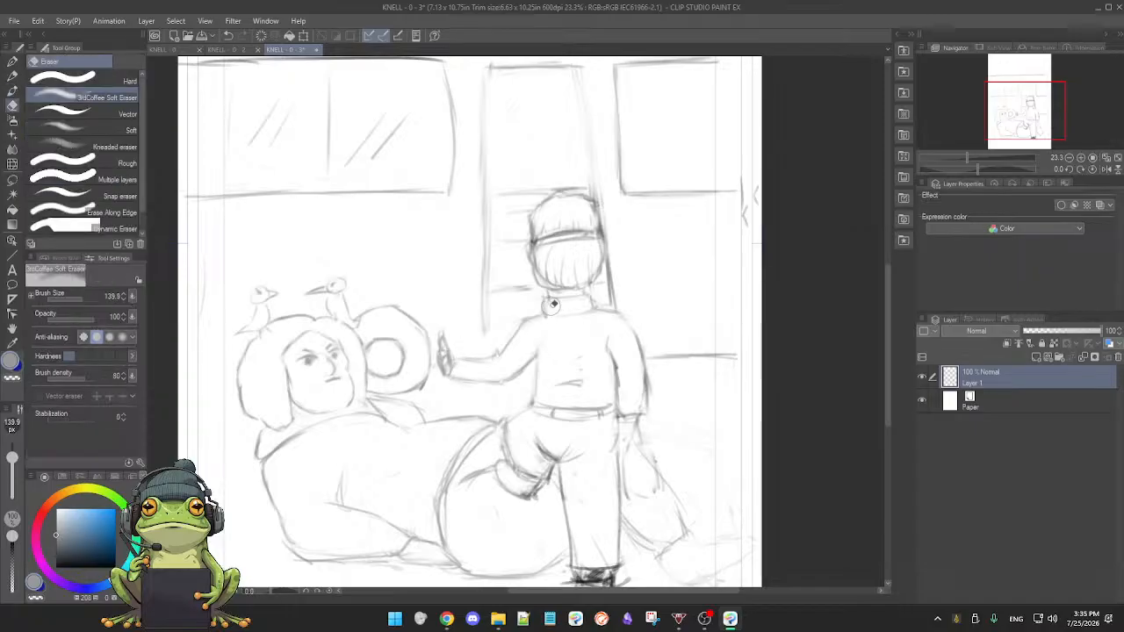
key("b")
key("e")
key("b")
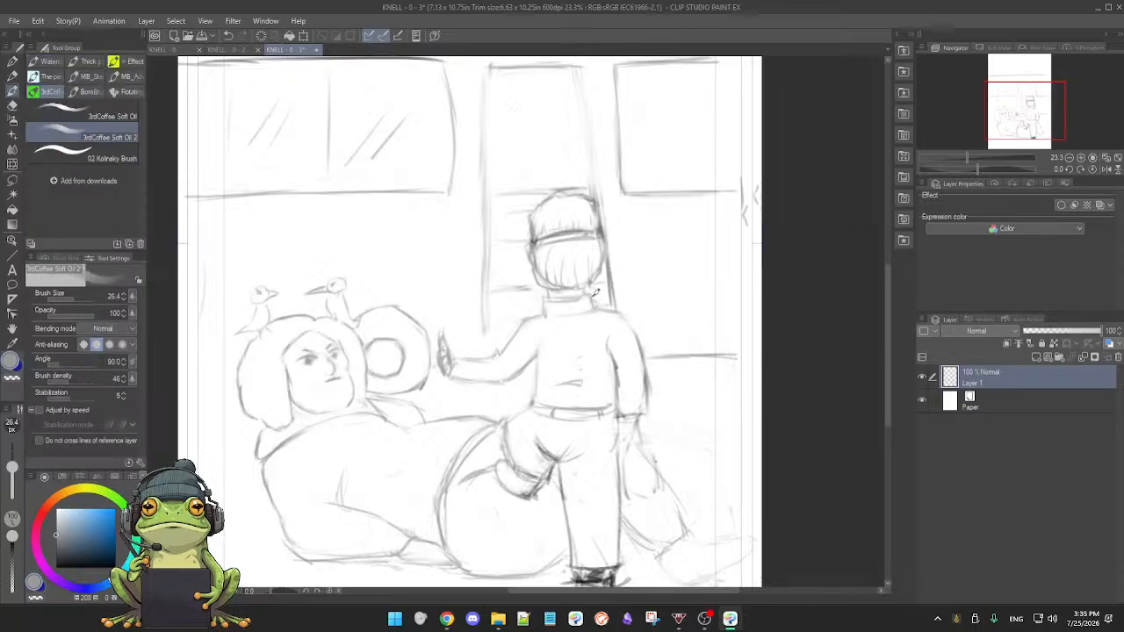
key("e")
key("b")
mouse_move(668, 431)
left_mouse_down()
mouse_move(638, 440)
mouse_move(652, 436)
left_mouse_up()
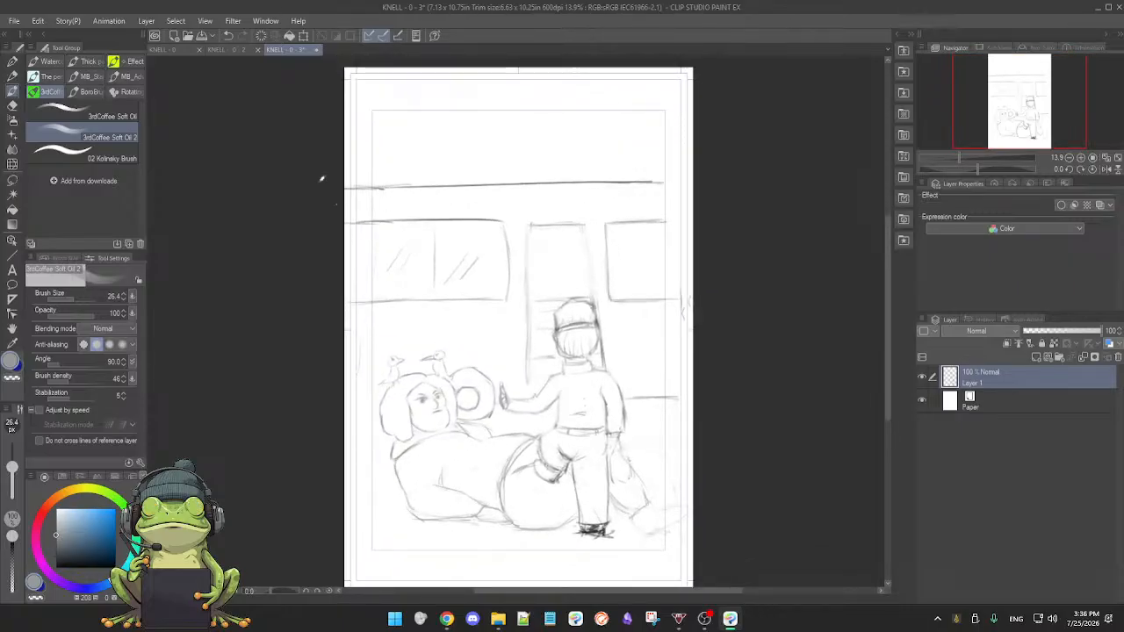
- Review the sketches on comic pages 2 and 1 for reference and return to page 3
left_click(237, 51)
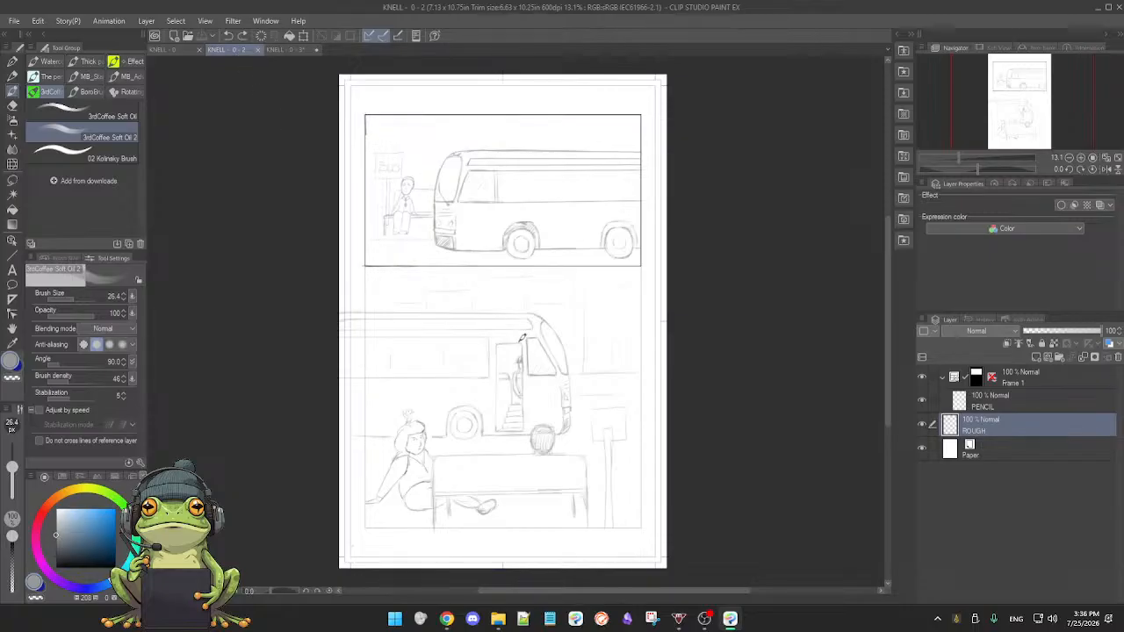
left_click_drag(512, 340, 551, 346)
scroll(549, 341, "up", 1)
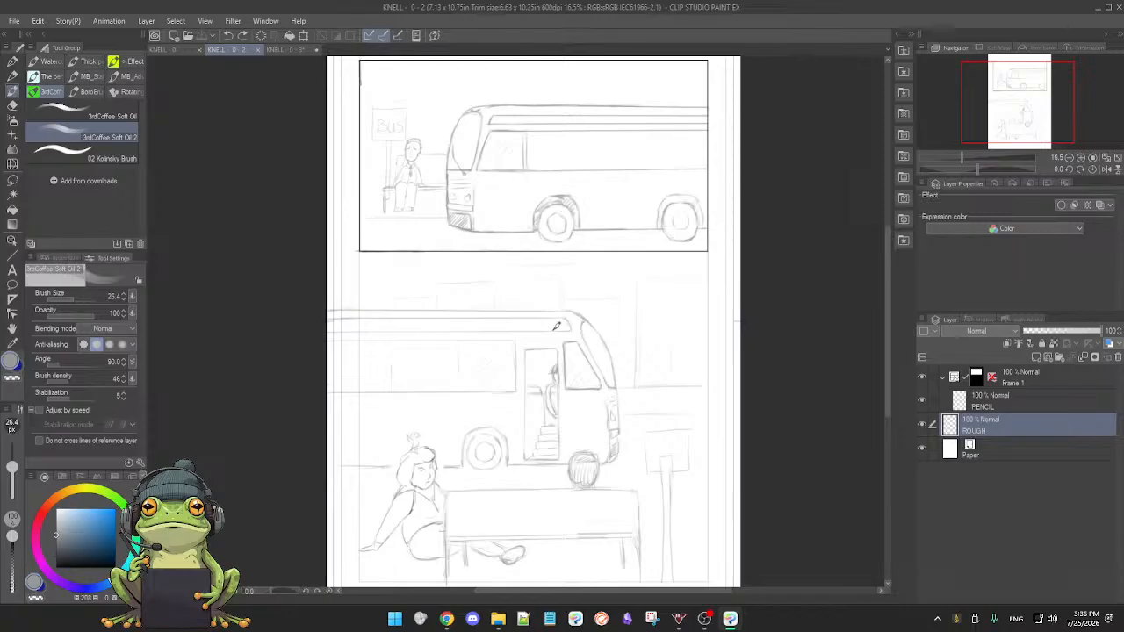
left_click_drag(594, 412, 570, 430)
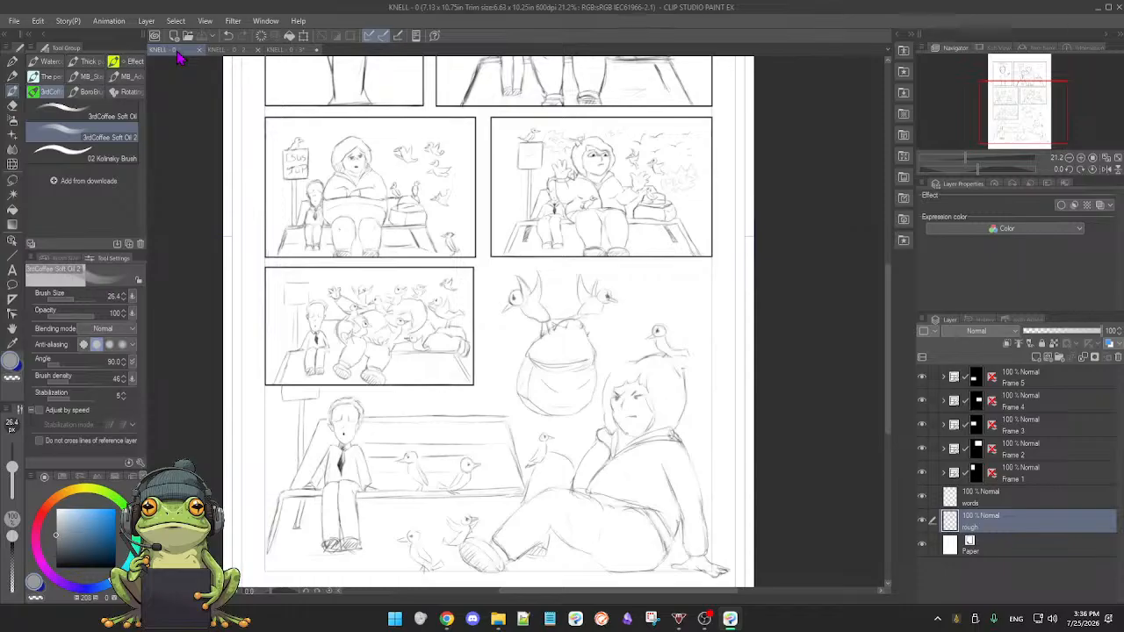
scroll(513, 335, "down", 3)
left_click_drag(508, 337, 533, 349)
scroll(540, 312, "up", 1)
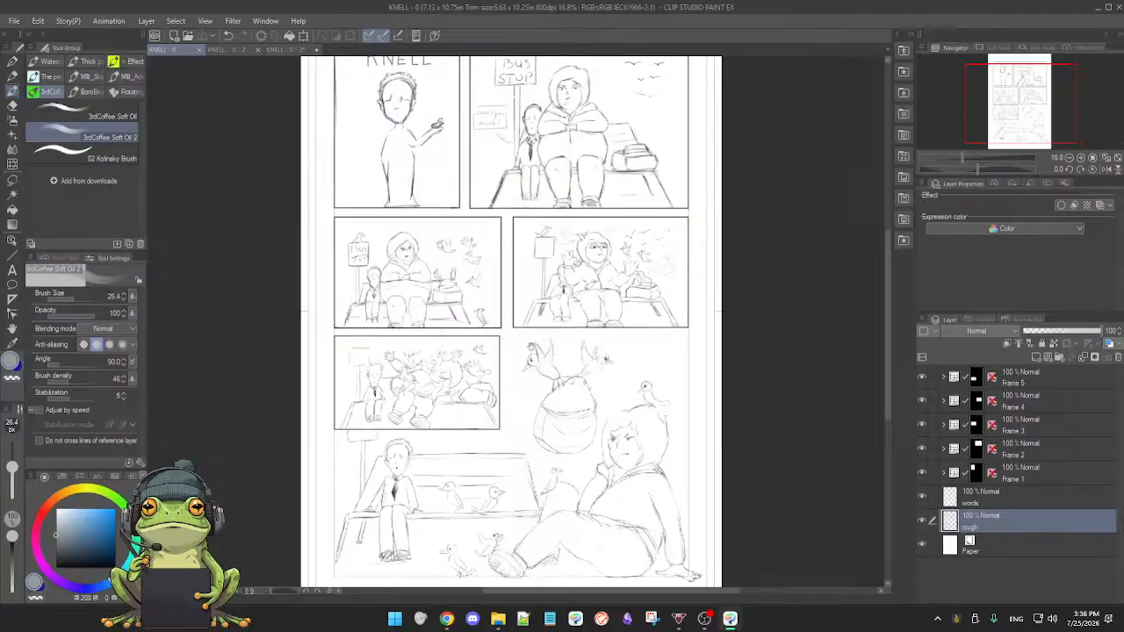
left_click(242, 50)
left_click(295, 50)
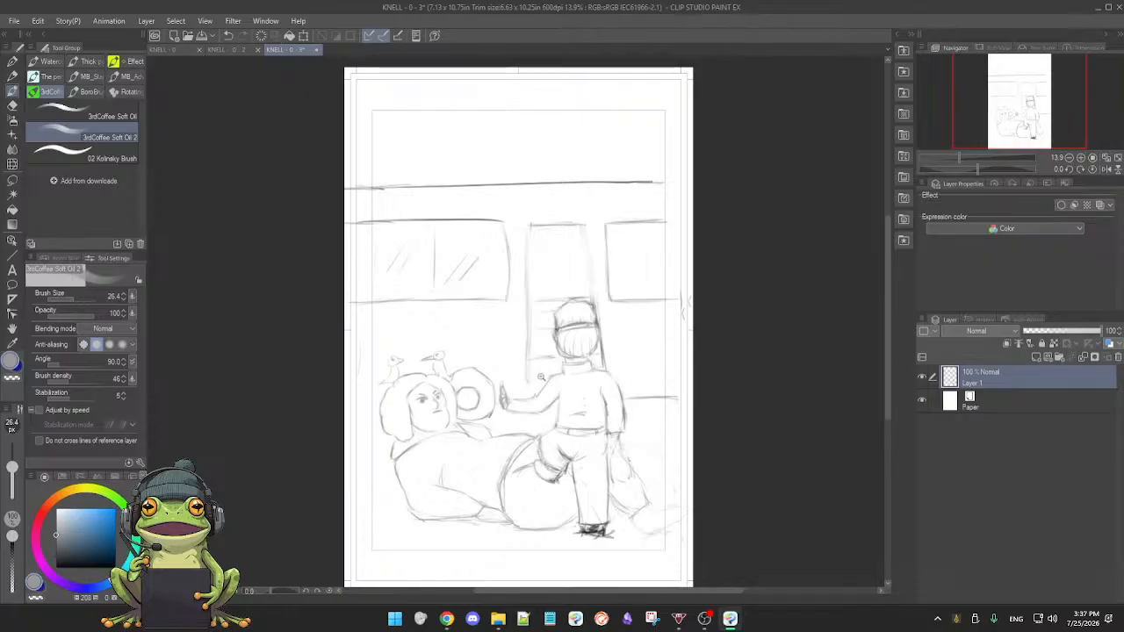
- Erase the dark finger strokes of the standing figure's raised hand and trim its tip
scroll(522, 381, "up", 3)
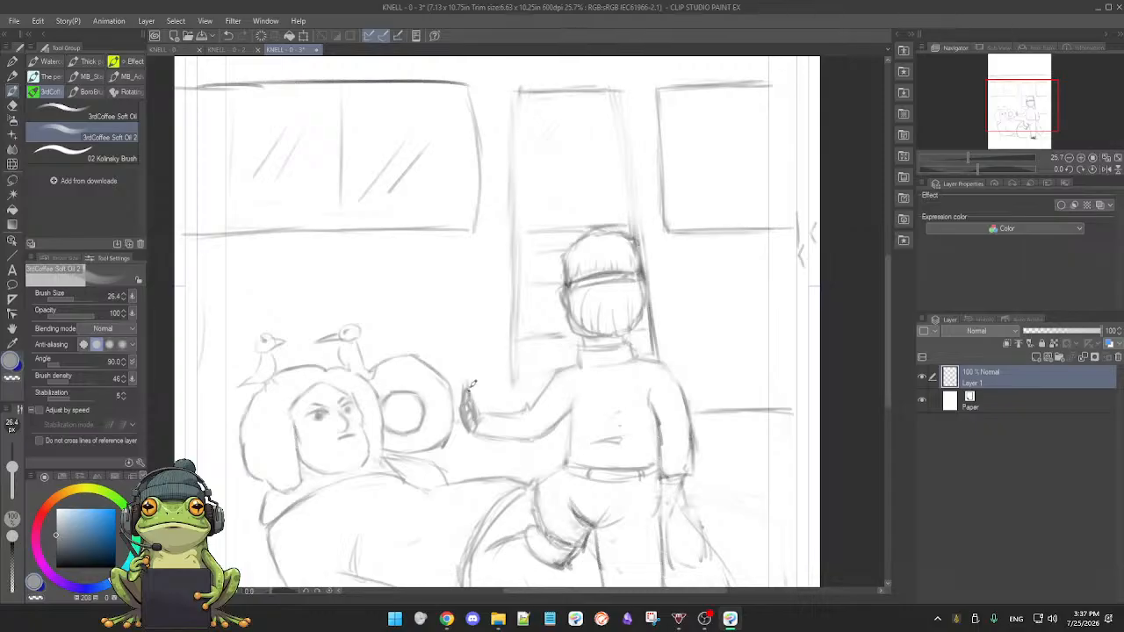
key("e")
left_click_drag(468, 383, 465, 387)
key("b")
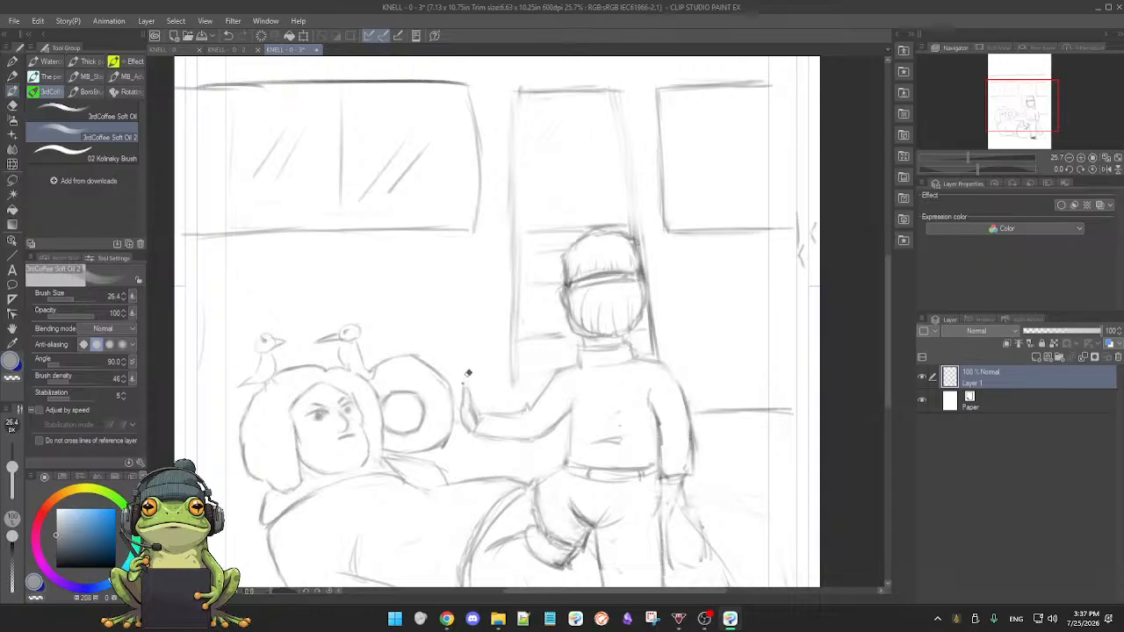
key("e")
left_click_drag(464, 383, 475, 395)
- Redraw the standing figure's raised hand shorter, with separate fingers and a clean palm outline joining the wrist
key("b")
key("e")
key("b")
key("e")
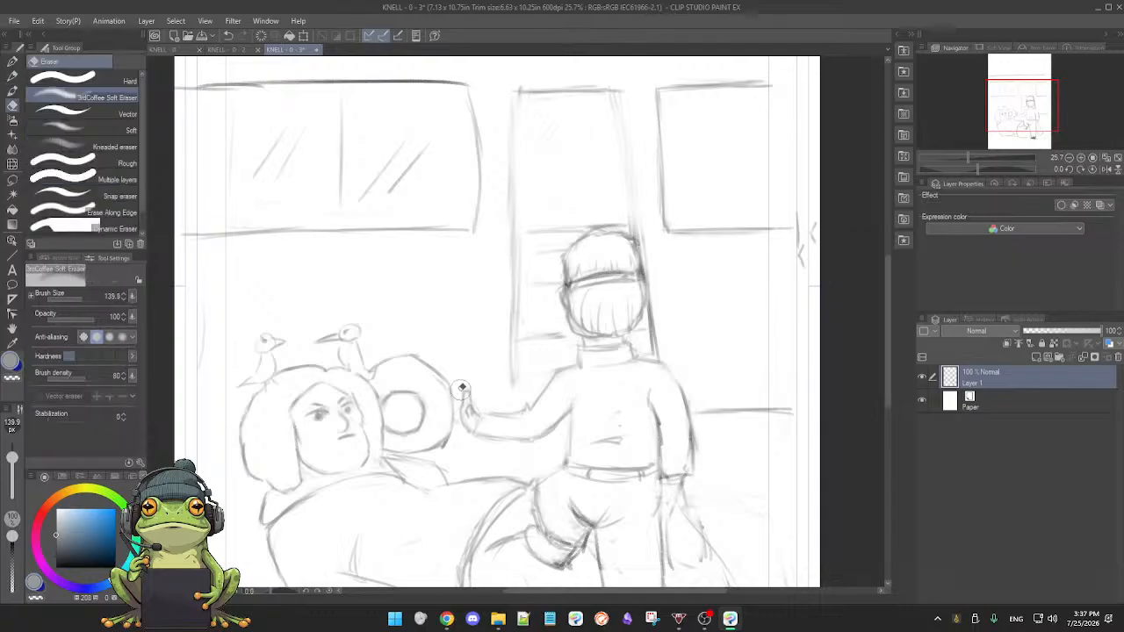
key("b")
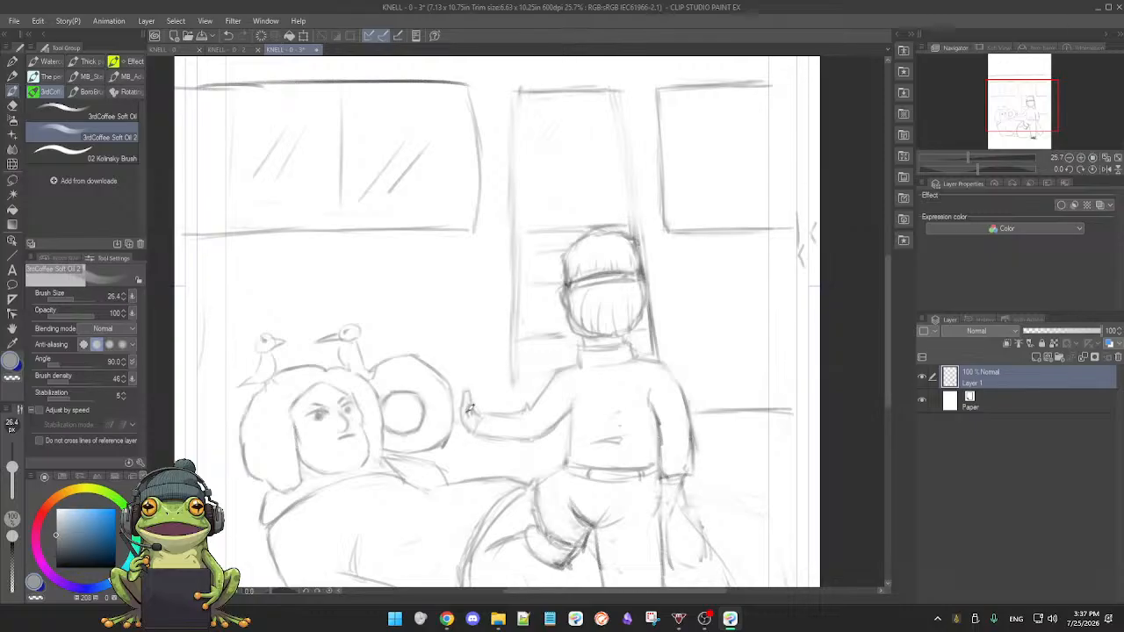
scroll(474, 408, "up", 3)
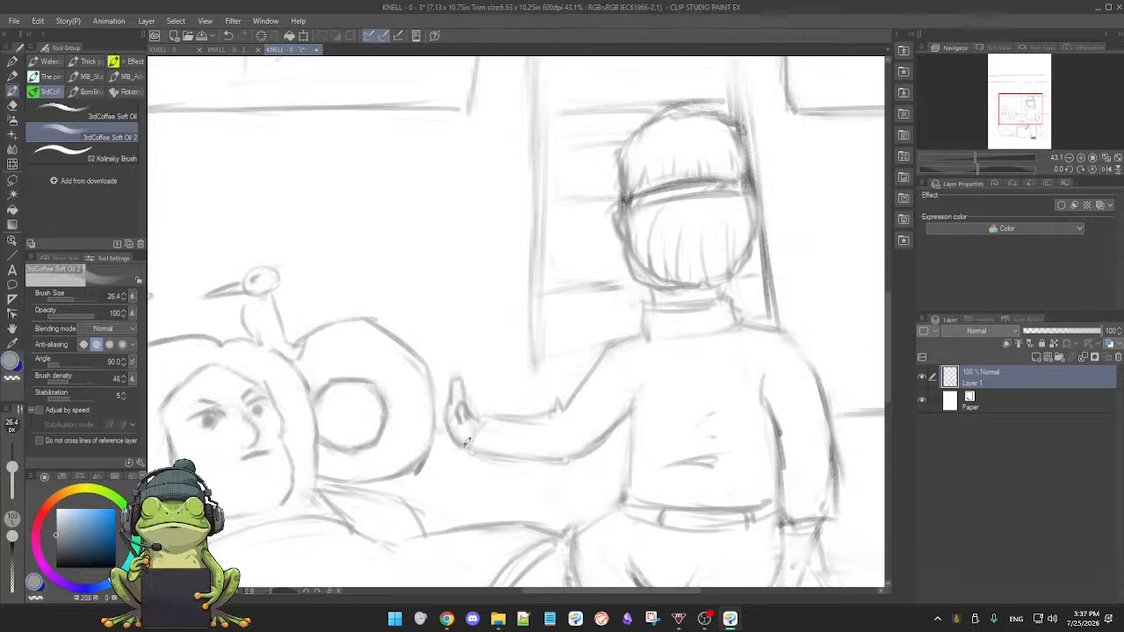
- Refine the lower edge of the standing figure's outstretched forearm from wrist to elbow, erasing and redrawing it
left_click_drag(474, 419, 559, 402)
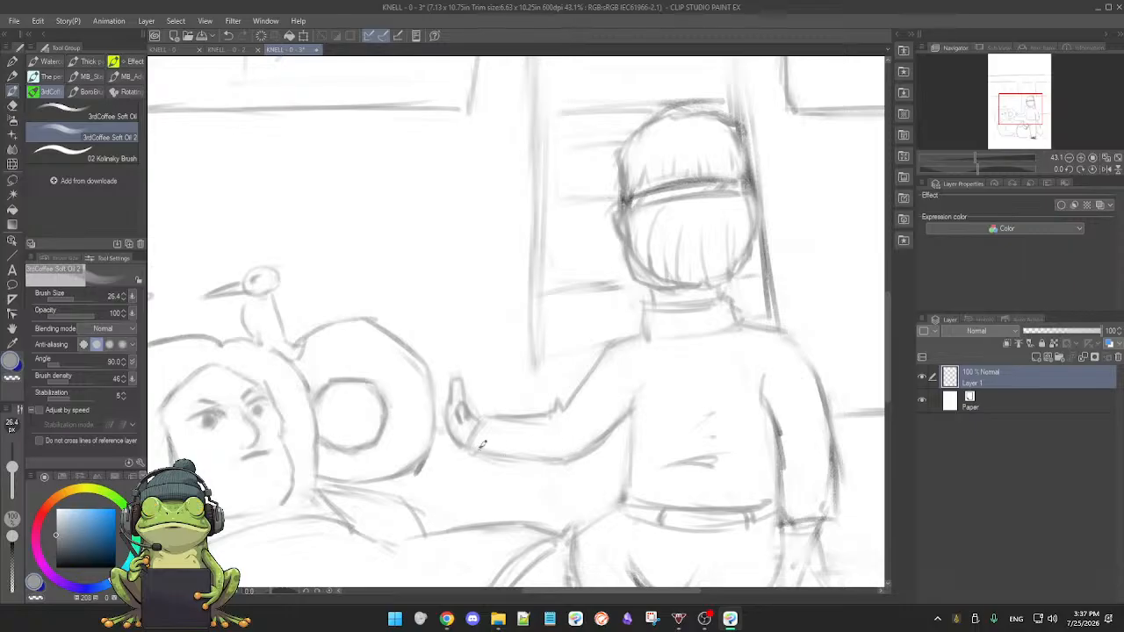
key("e")
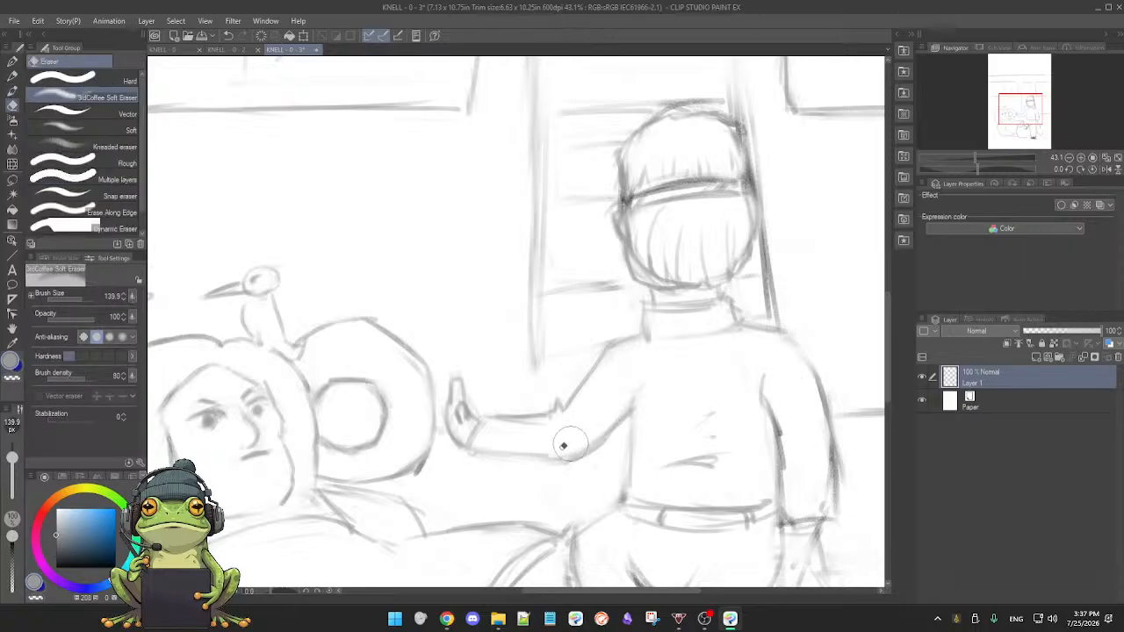
key("b")
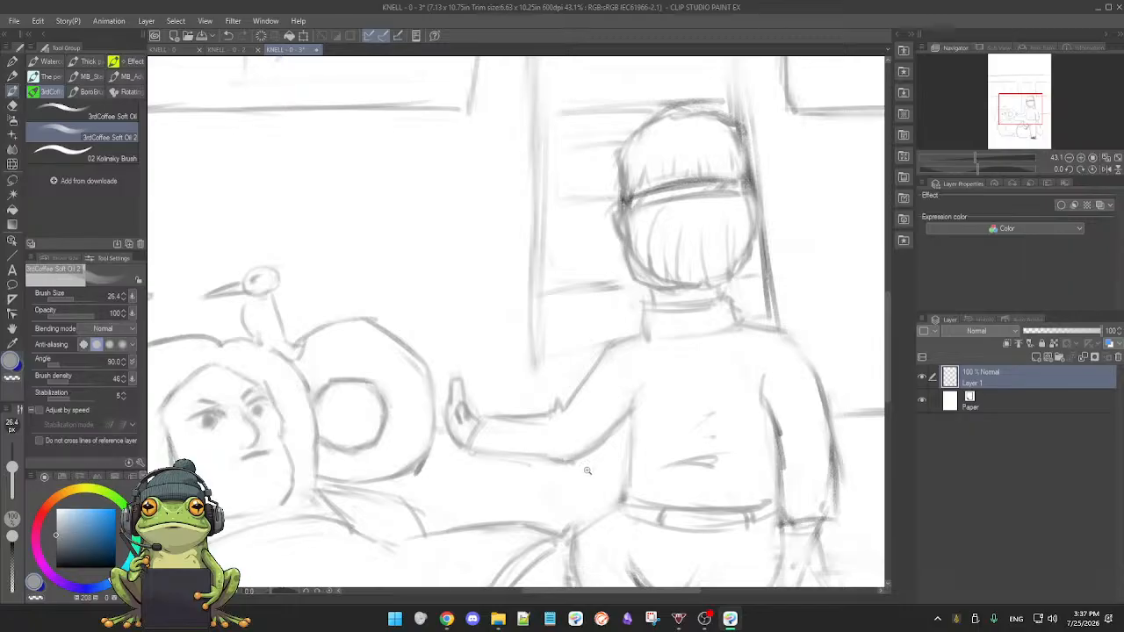
scroll(588, 469, "down", 2)
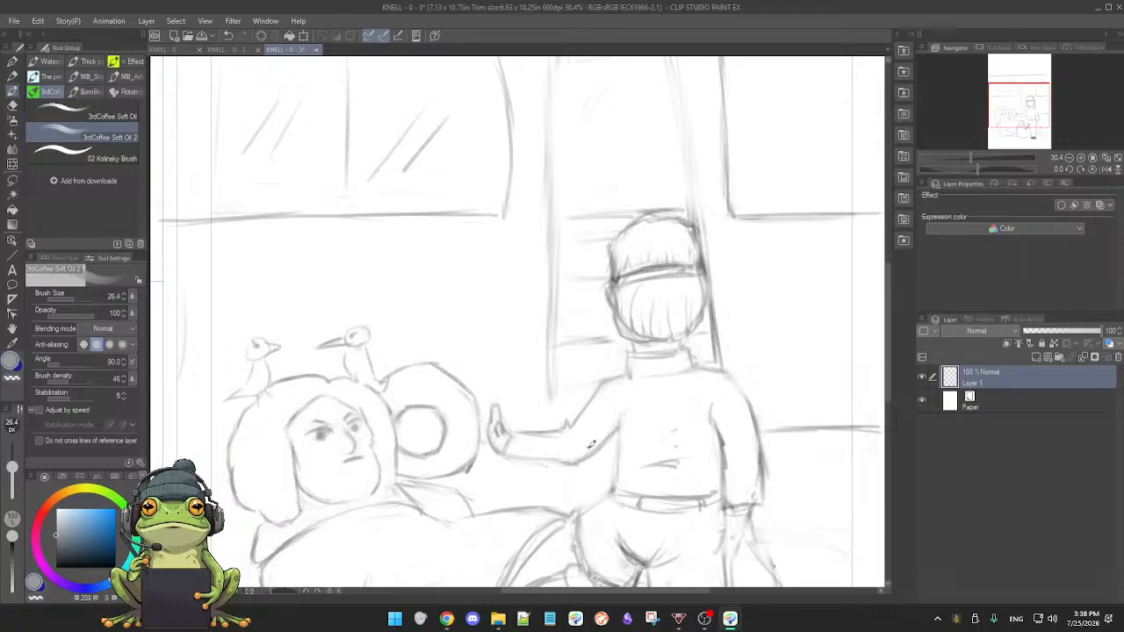
- Reduce the soft eraser to size 84.4 and clean up the band across the back of the standing figure's cap, lightening its dark lines
scroll(588, 446, "down", 2)
scroll(587, 448, "up", 3)
scroll(576, 309, "down", 1)
key("e")
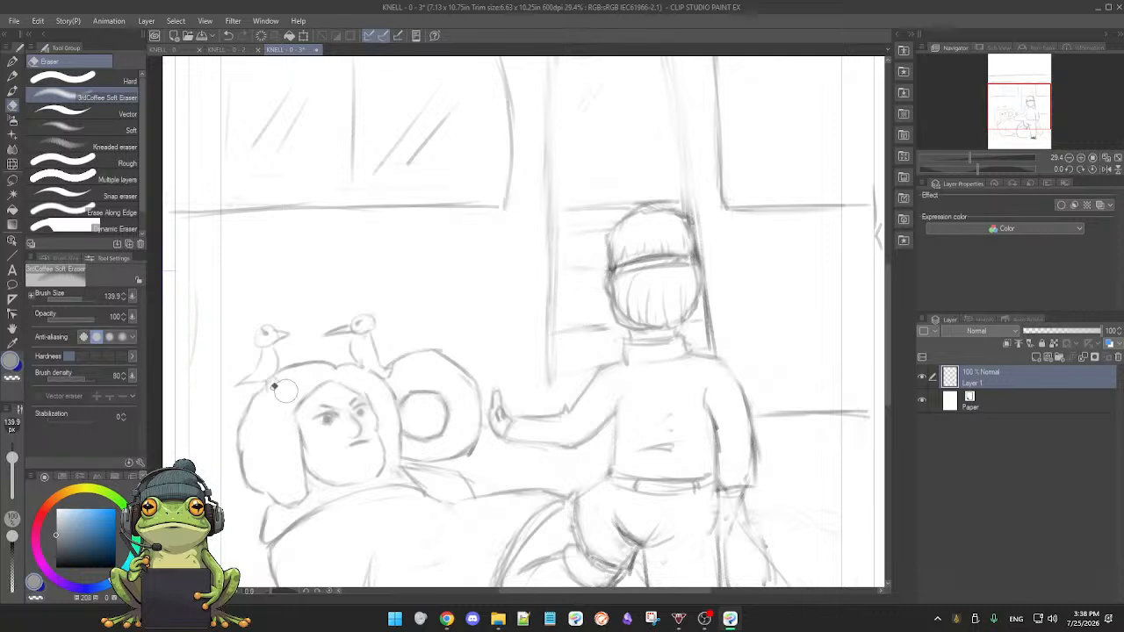
left_click_drag(12, 456, 12, 469)
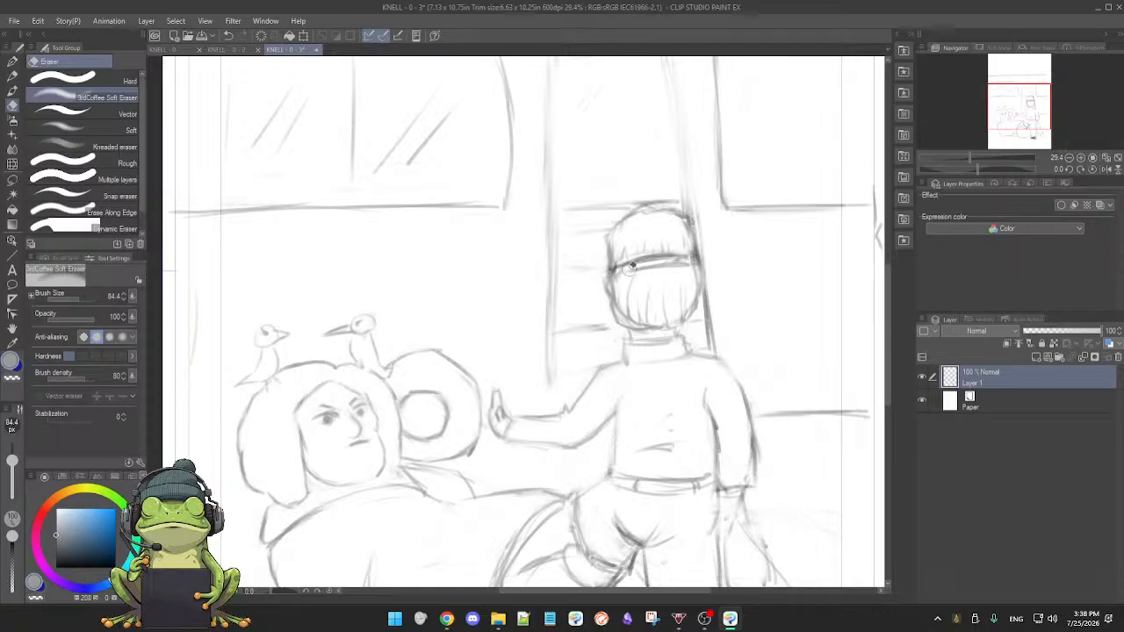
key("b")
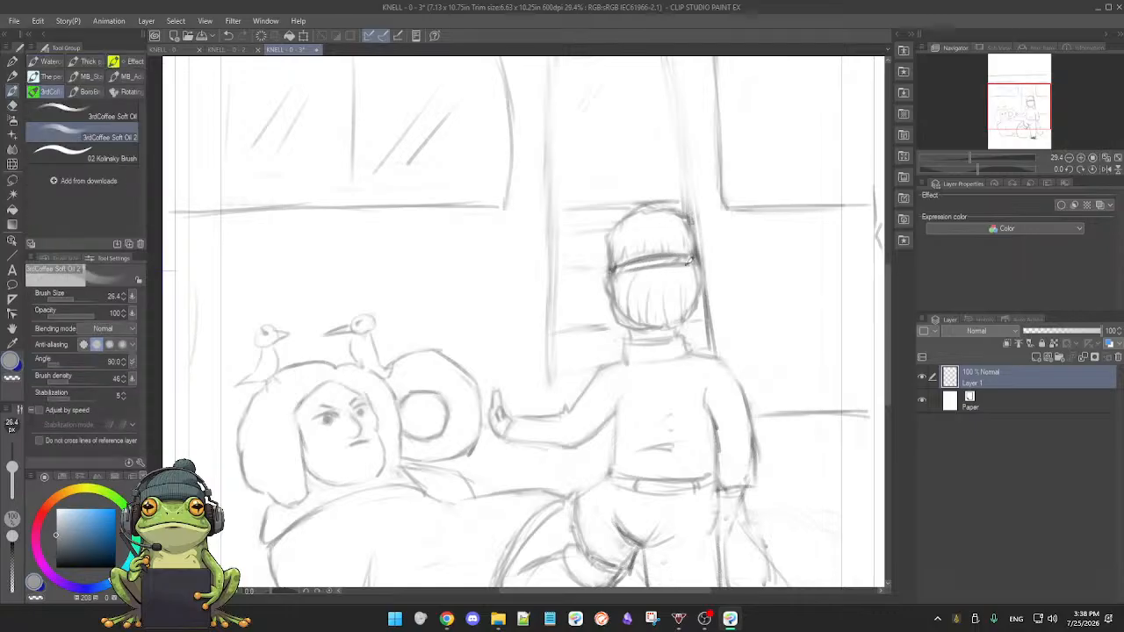
key("e")
mouse_move(690, 260)
left_mouse_down()
mouse_move(619, 265)
mouse_move(664, 259)
left_mouse_up()
key("b")
key("e")
key("b")
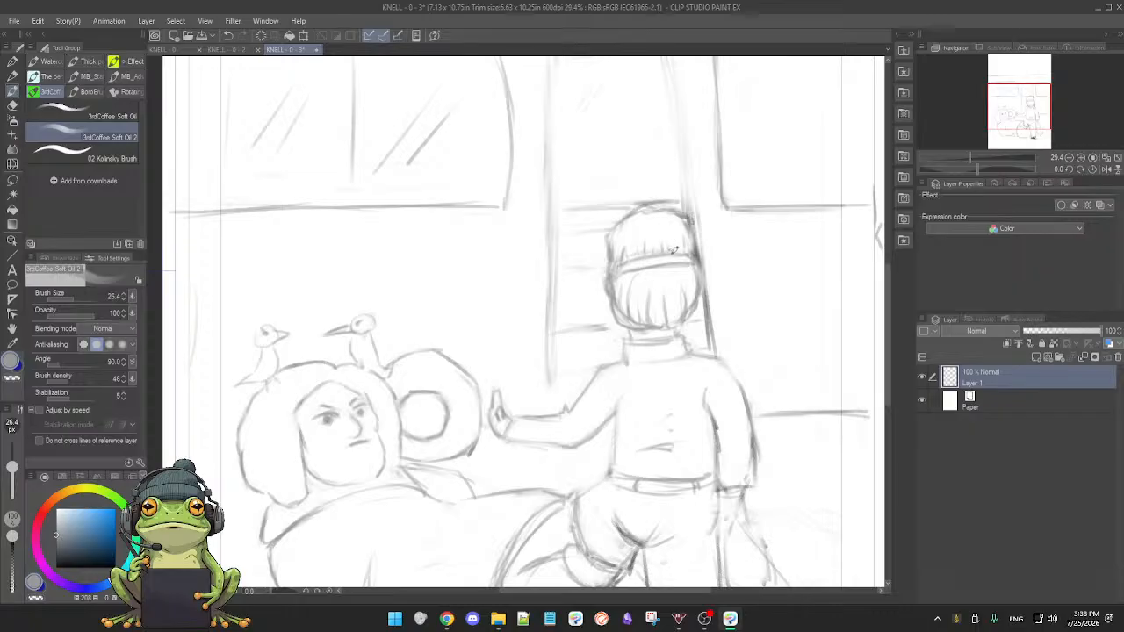
- Refine the lower edge of the standing figure's hair and the top of the collar, alternating erasing and redrawing
scroll(678, 237, "down", 2)
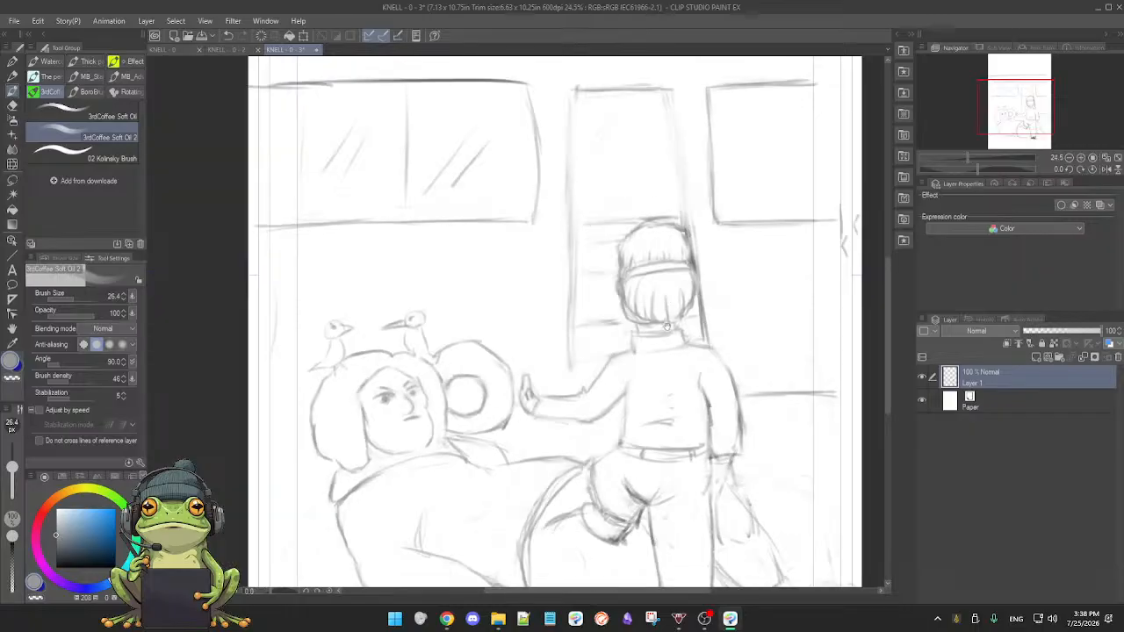
key("e")
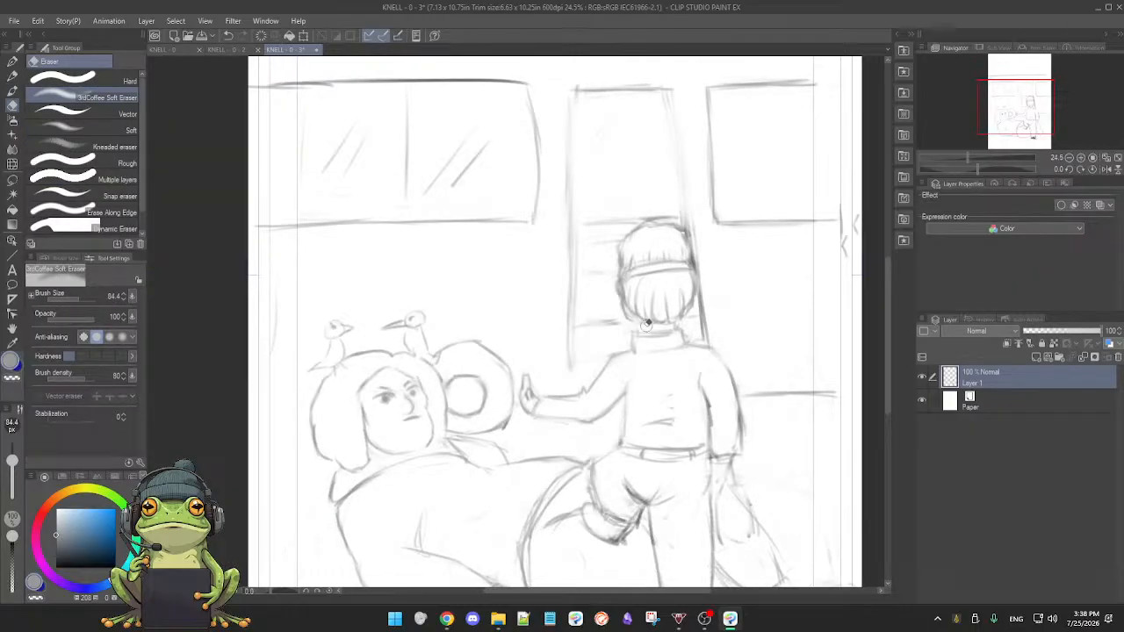
key("b")
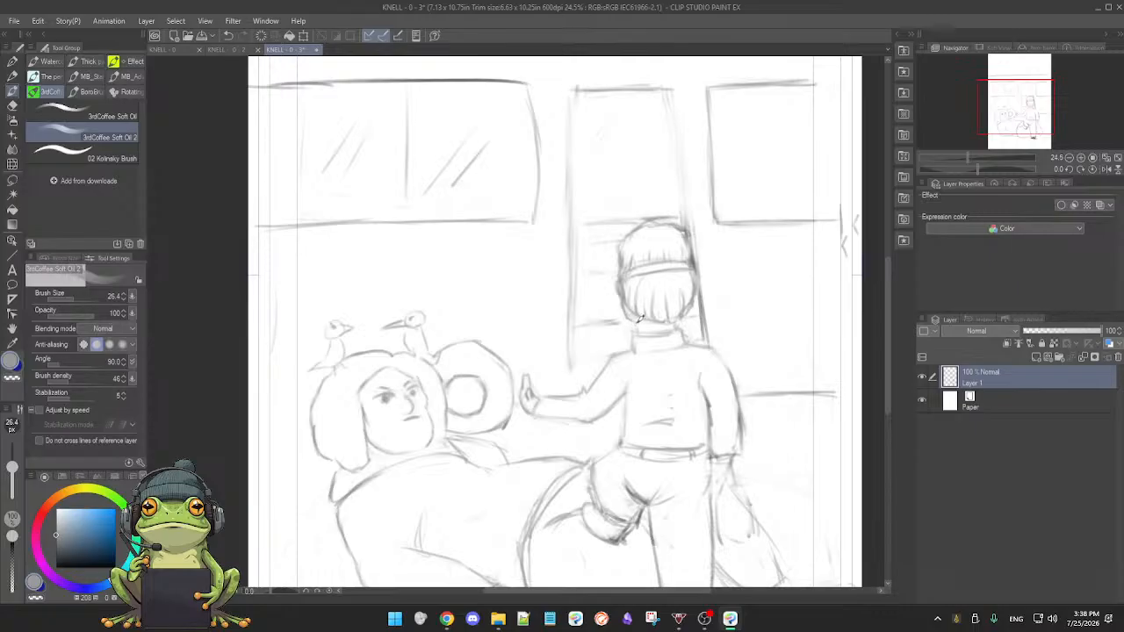
key("e")
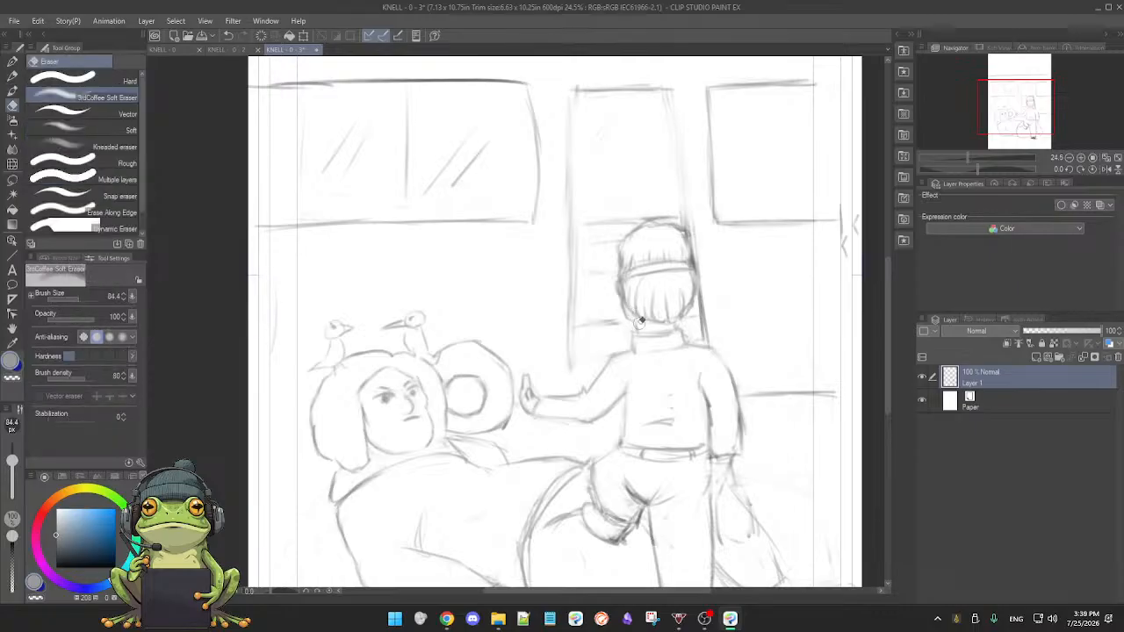
key("b")
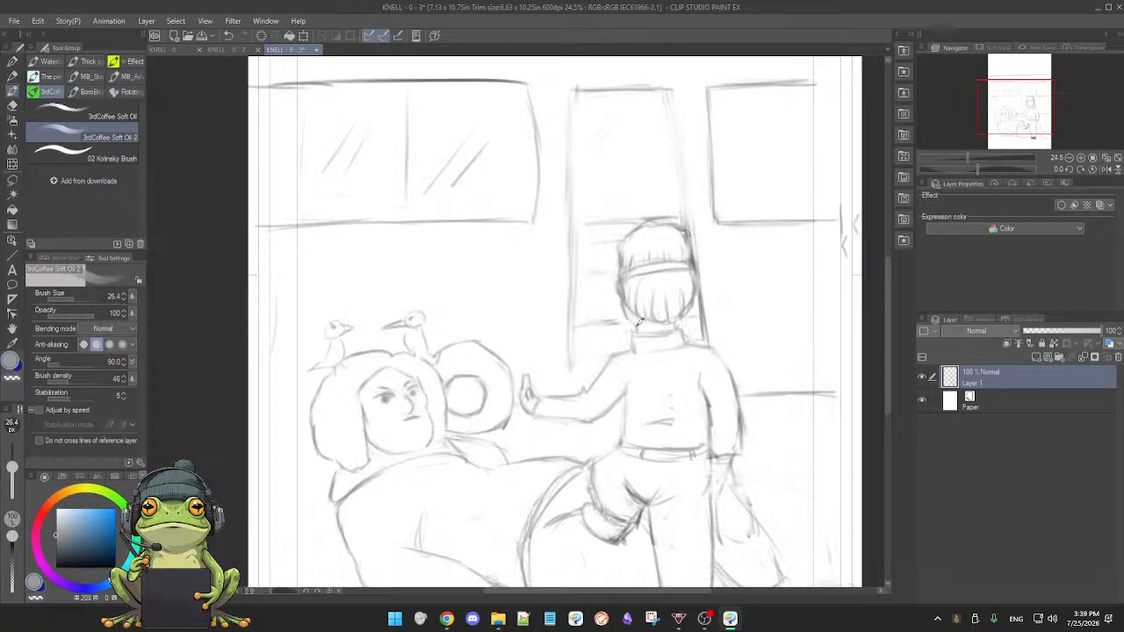
key("e")
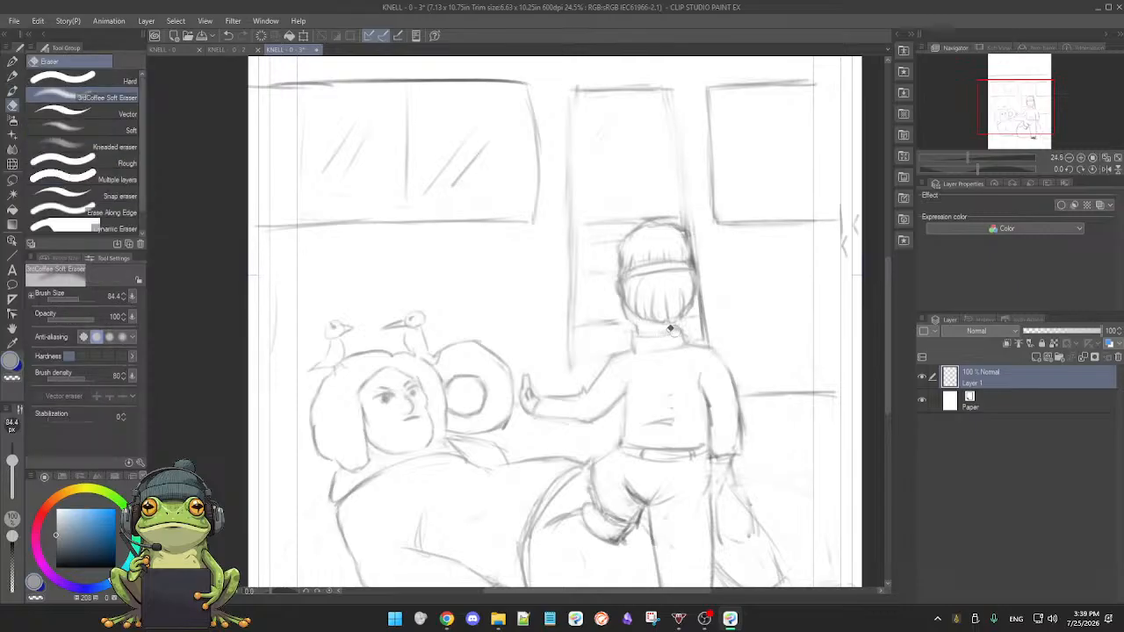
key("b")
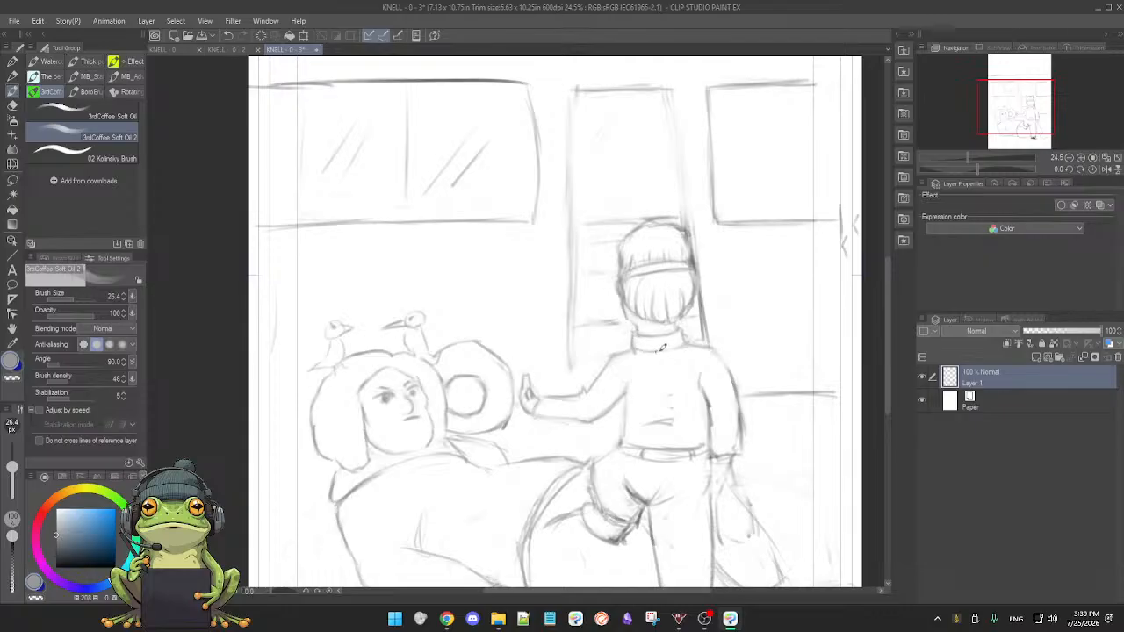
- Clean up the outer sleeve edge of the standing figure's lowered arm and erase the sketch lines just below its cuff
scroll(685, 356, "down", 1)
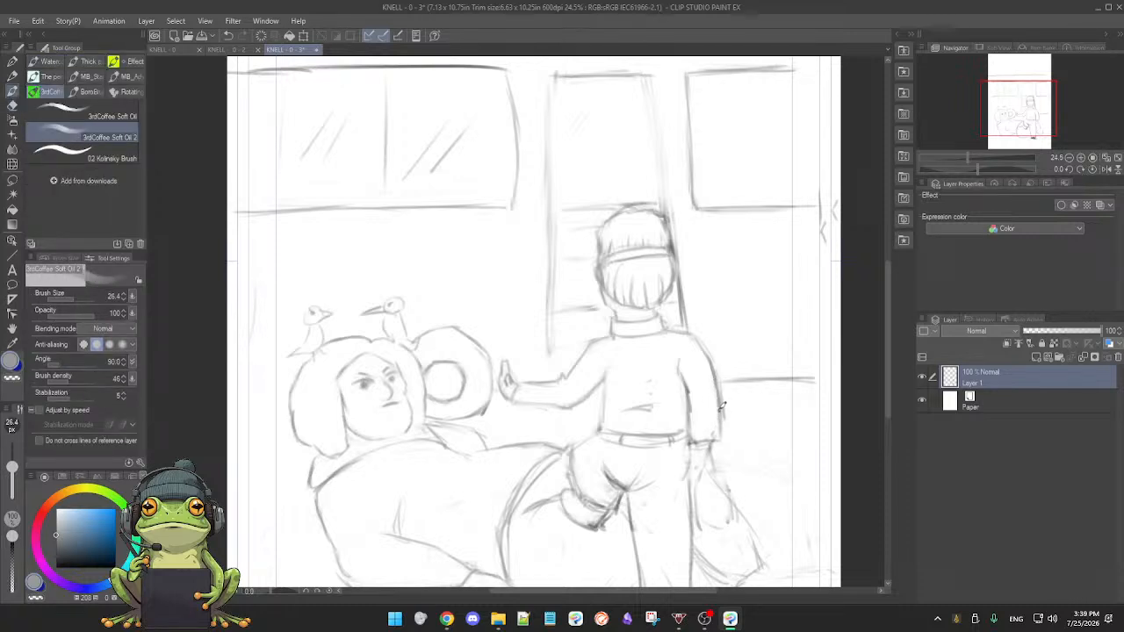
key("e")
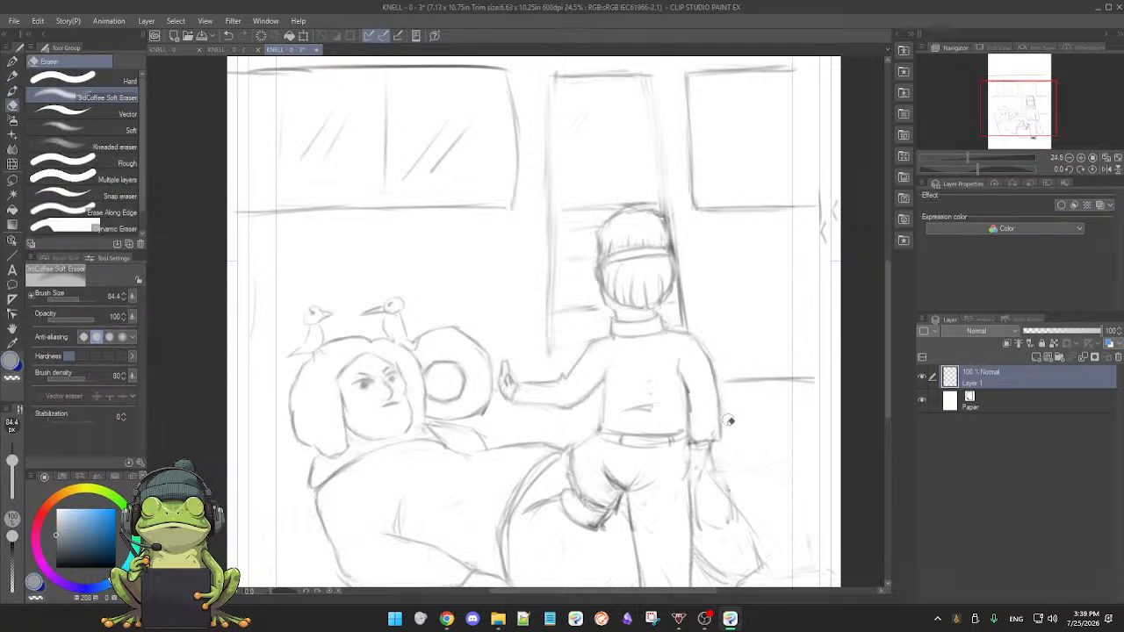
key("b")
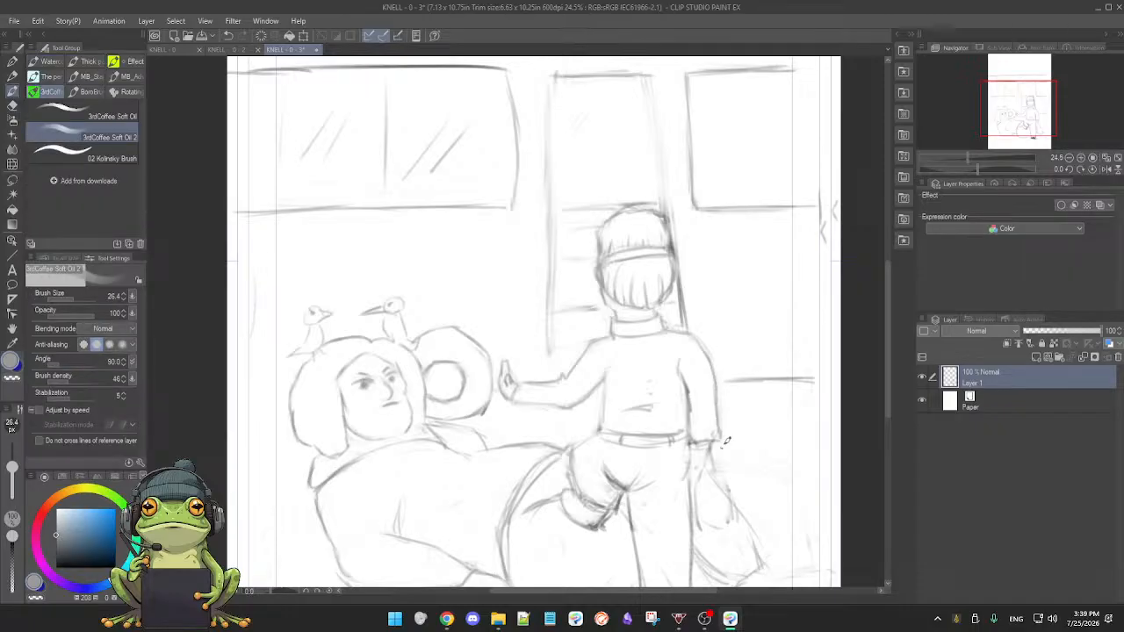
key("e")
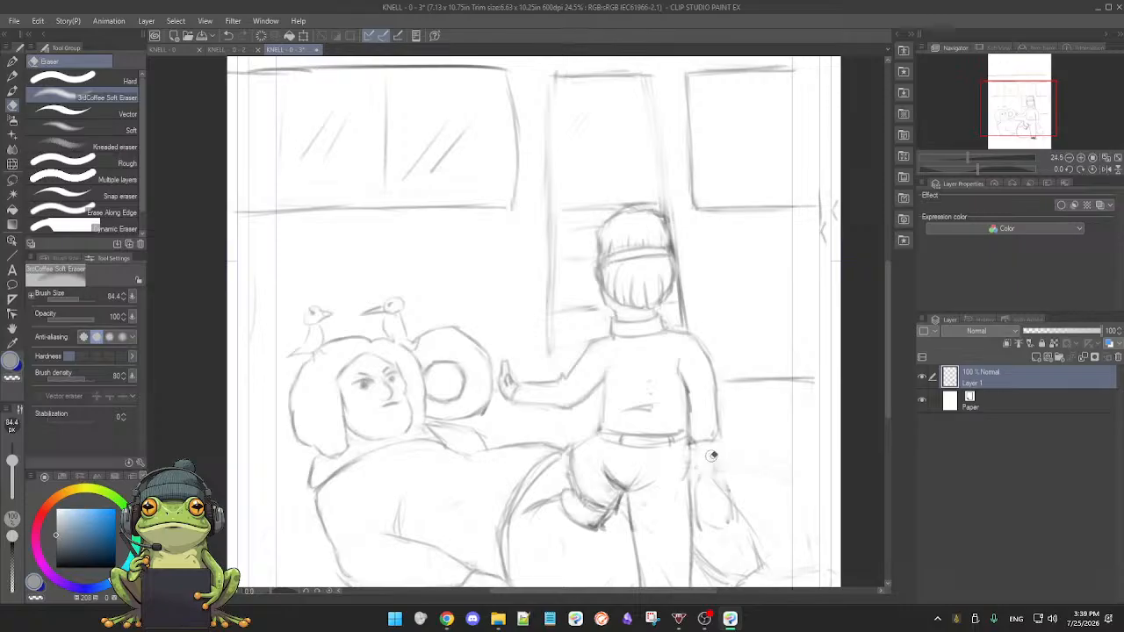
key("b")
- Erase the rough leg lines behind the standing figure and sketch the reclining woman's lower leg with a flat foot
scroll(713, 413, "down", 2)
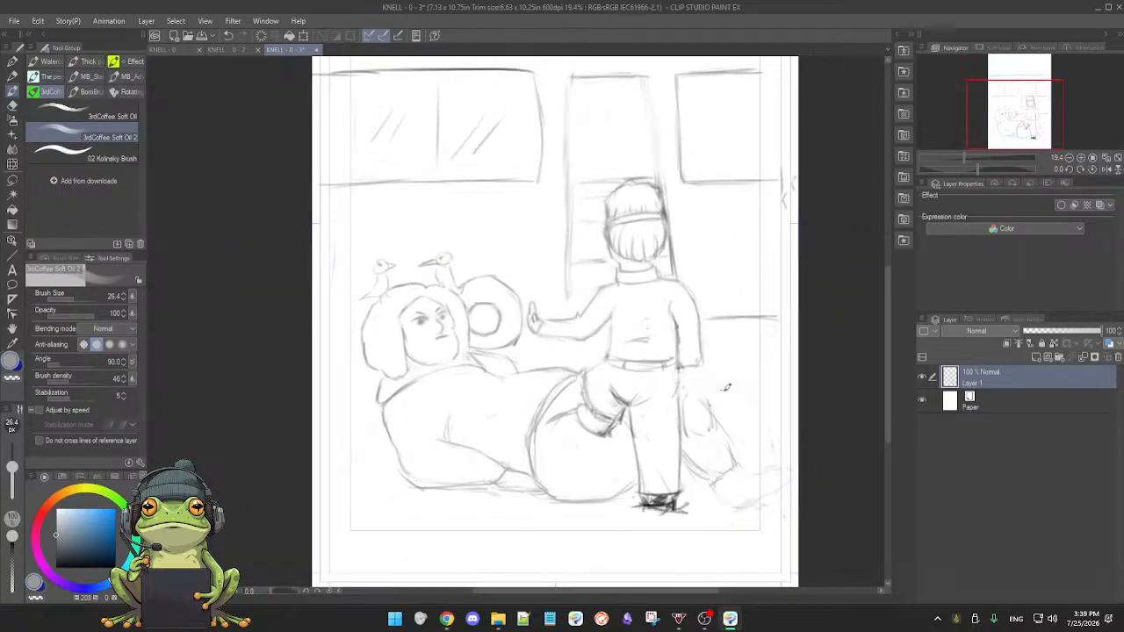
key("e")
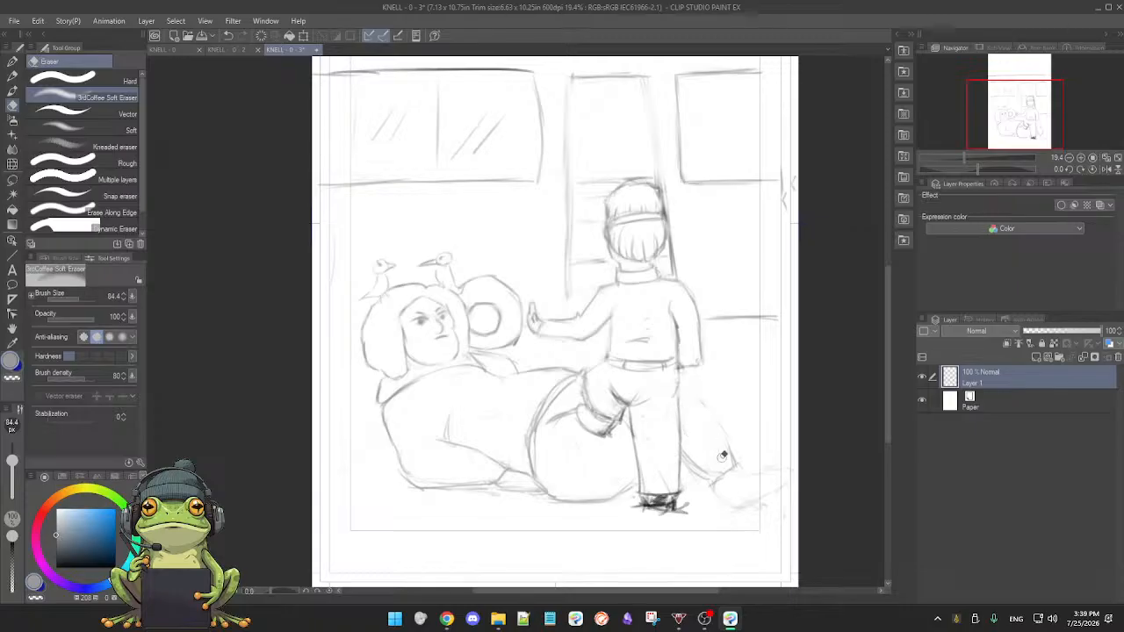
key("b")
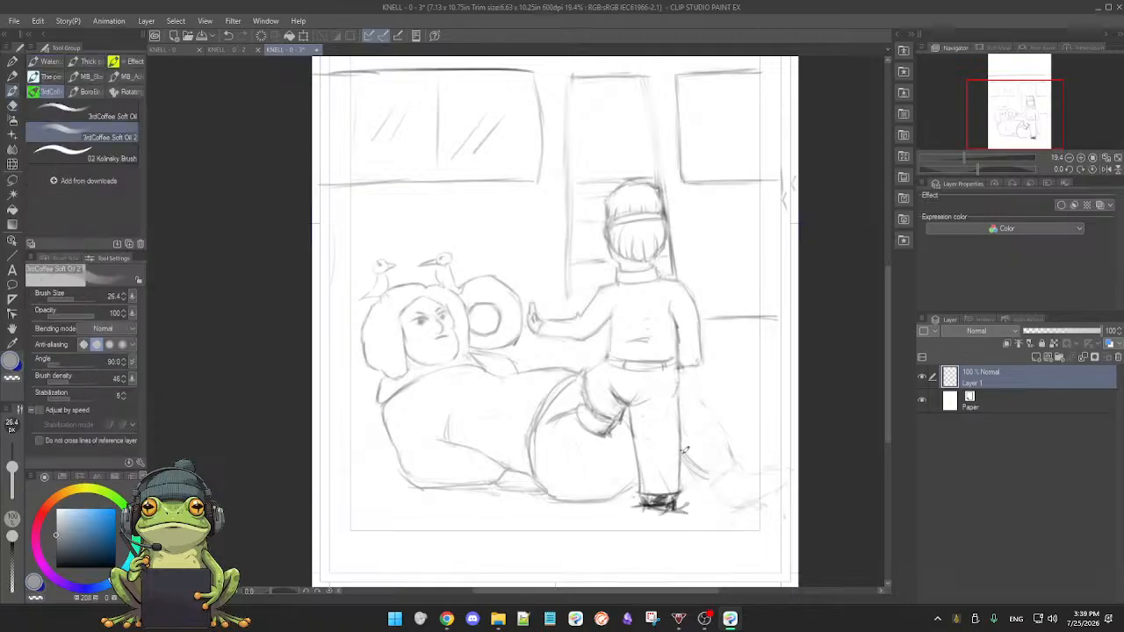
left_click_drag(706, 395, 724, 470)
left_click_drag(699, 502, 757, 500)
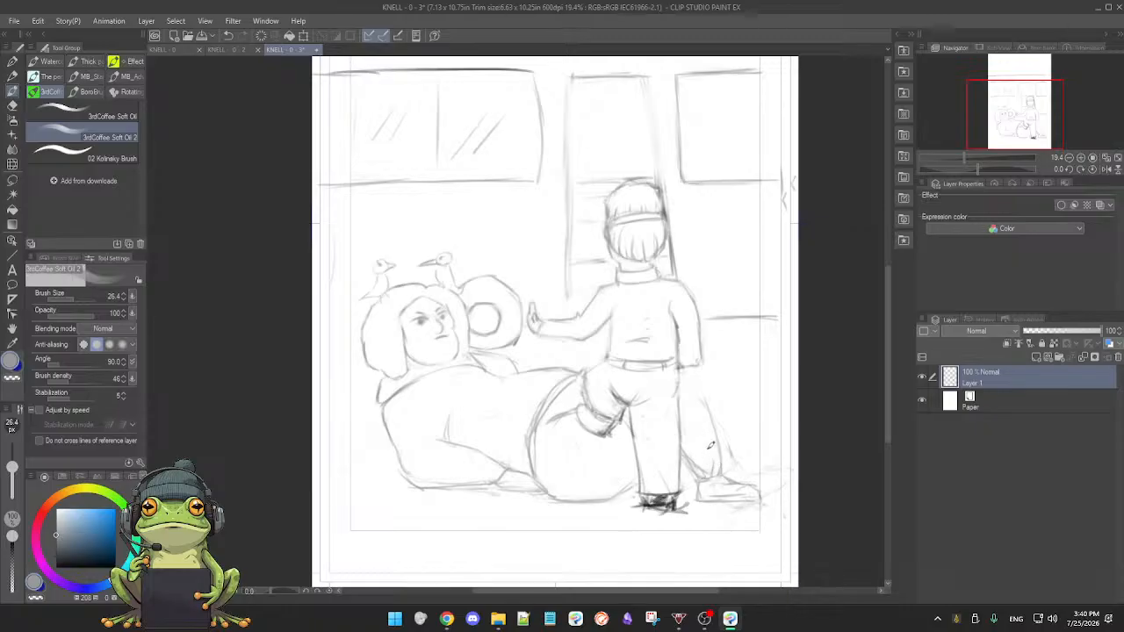
- Draw the outer contour of the reclining woman's leg and her second foot, erasing the stray lines around them
key("e")
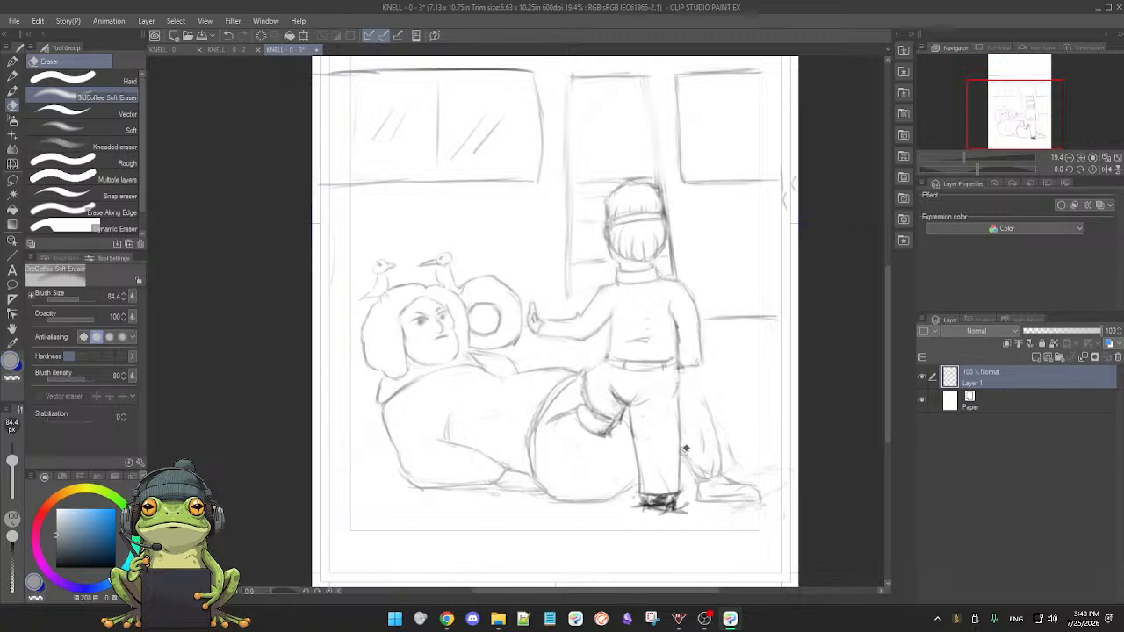
key("b")
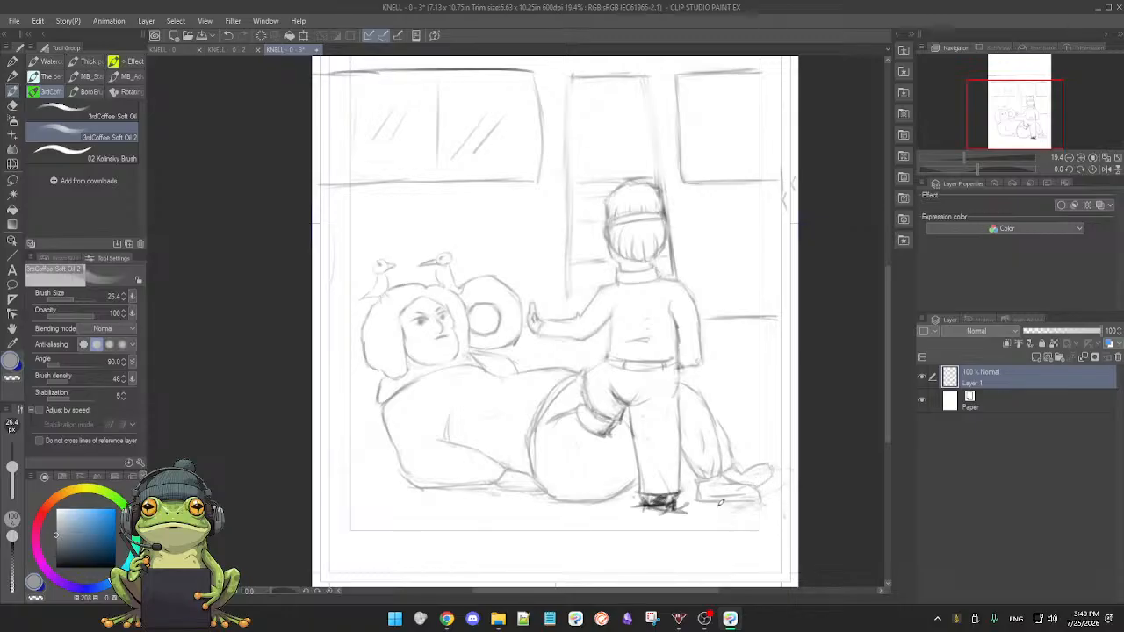
key("e")
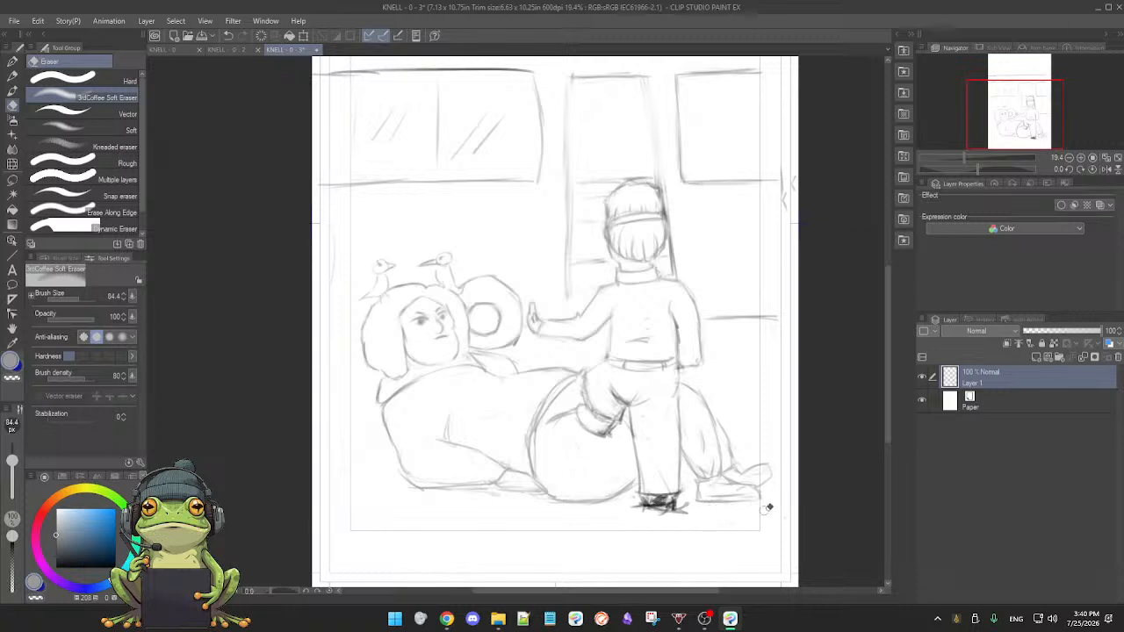
key("b")
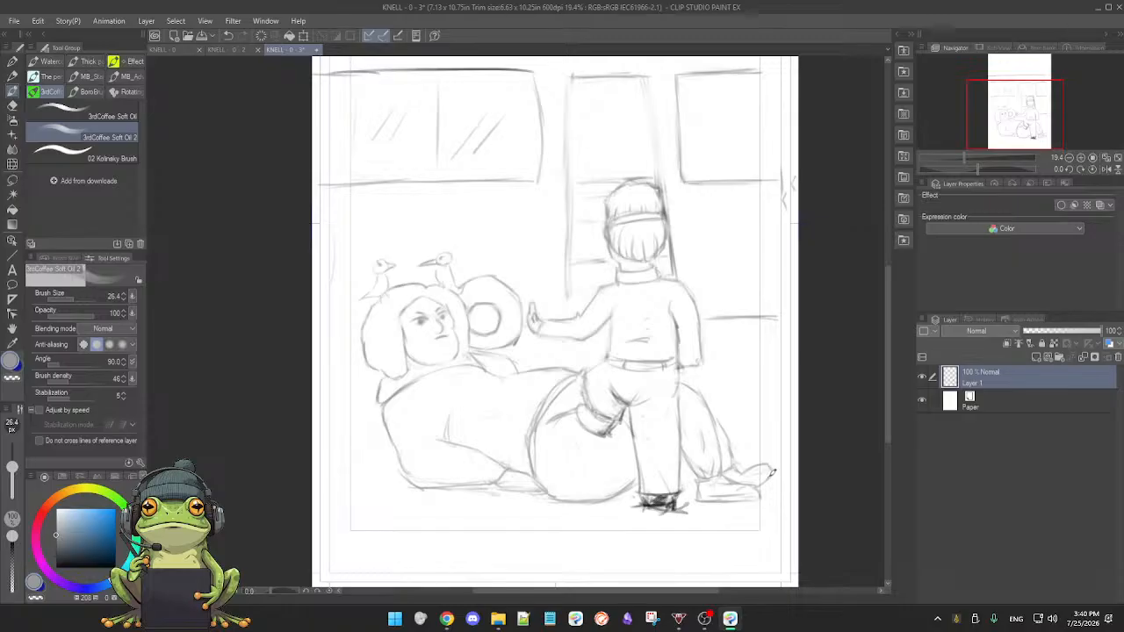
- Refine the outlines of the reclining woman's two feet and ankles, alternating erasing and redrawing
key("e")
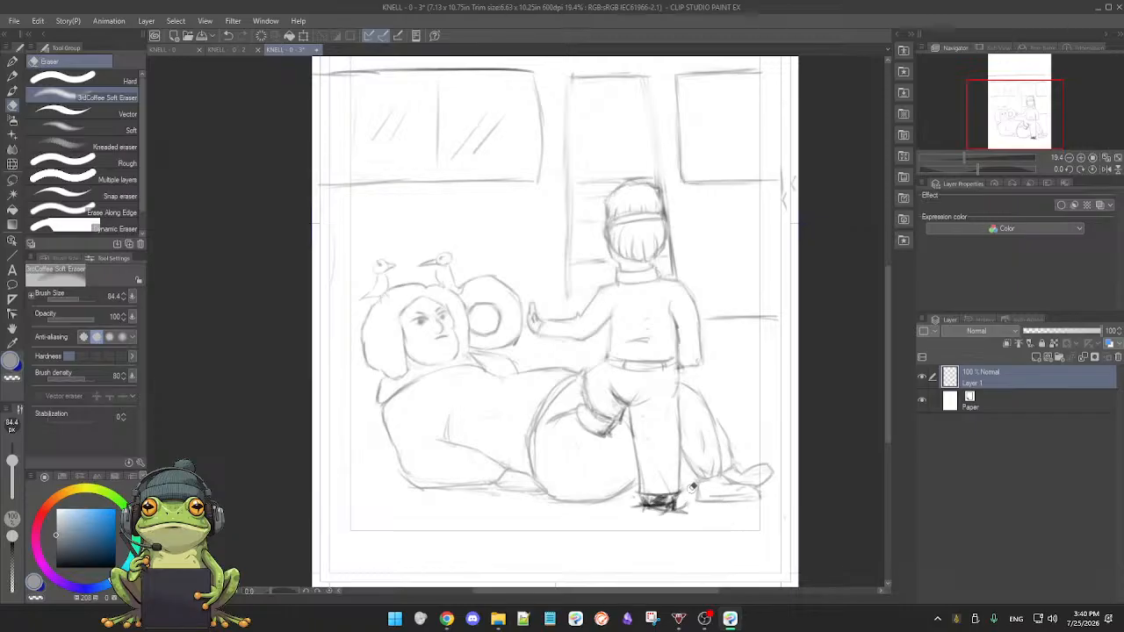
key("b")
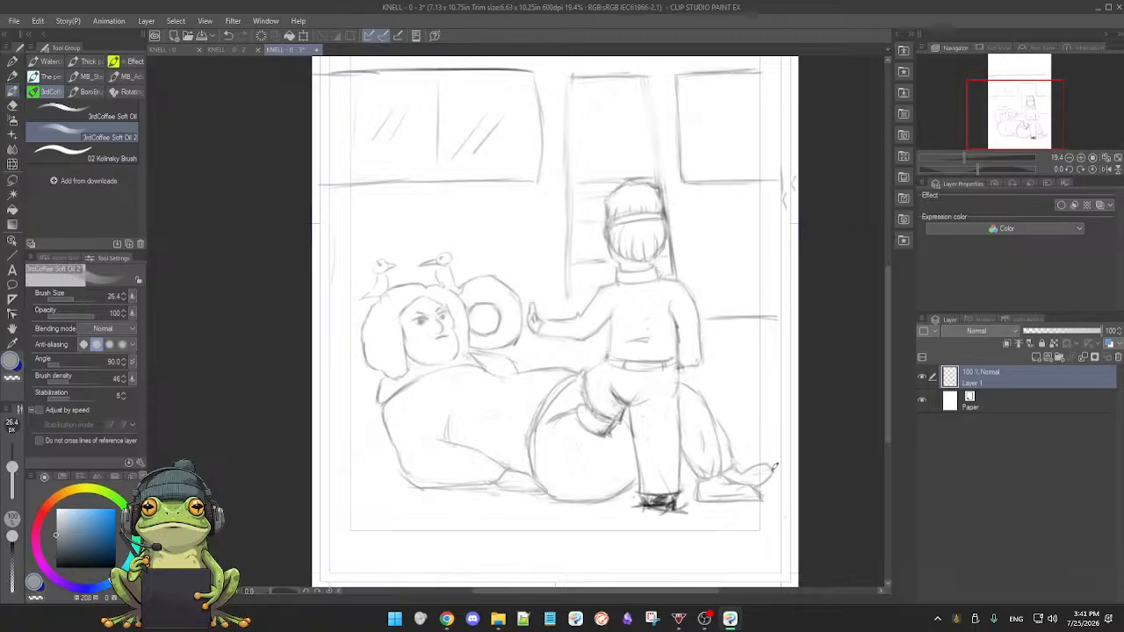
key("e")
key("b")
key("e")
key("b")
key("e")
key("b")
- Erase the stray curve beside the standing figure's raised foot and clean up the thigh and surrounding contour lines
key("e")
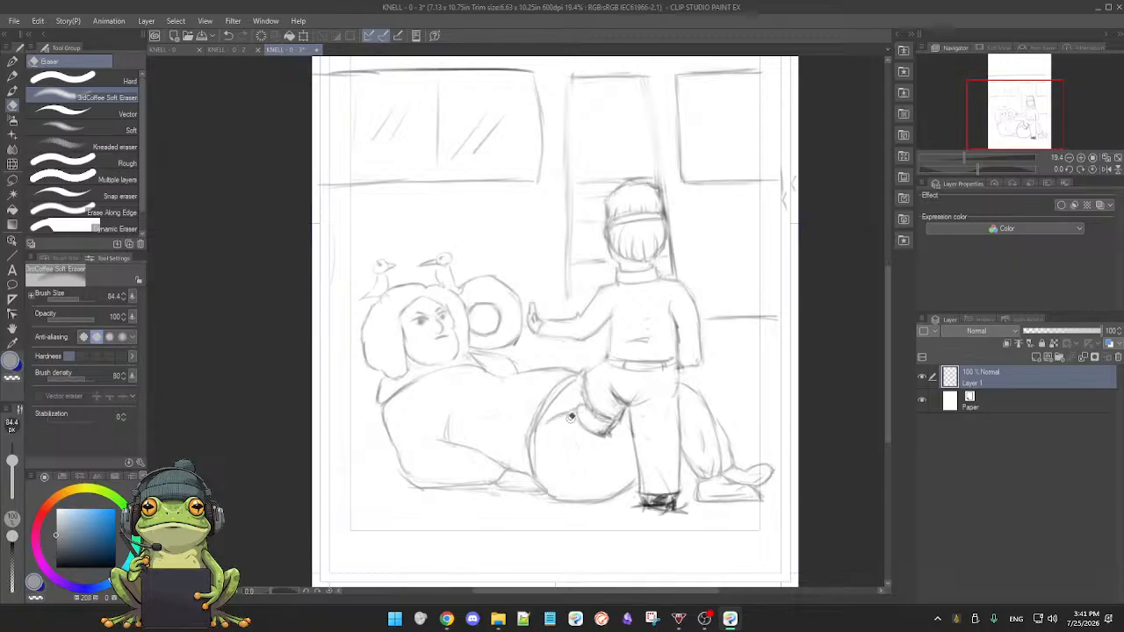
left_click_drag(558, 412, 568, 407)
key("p")
key("e")
key("b")
key("e")
key("b")
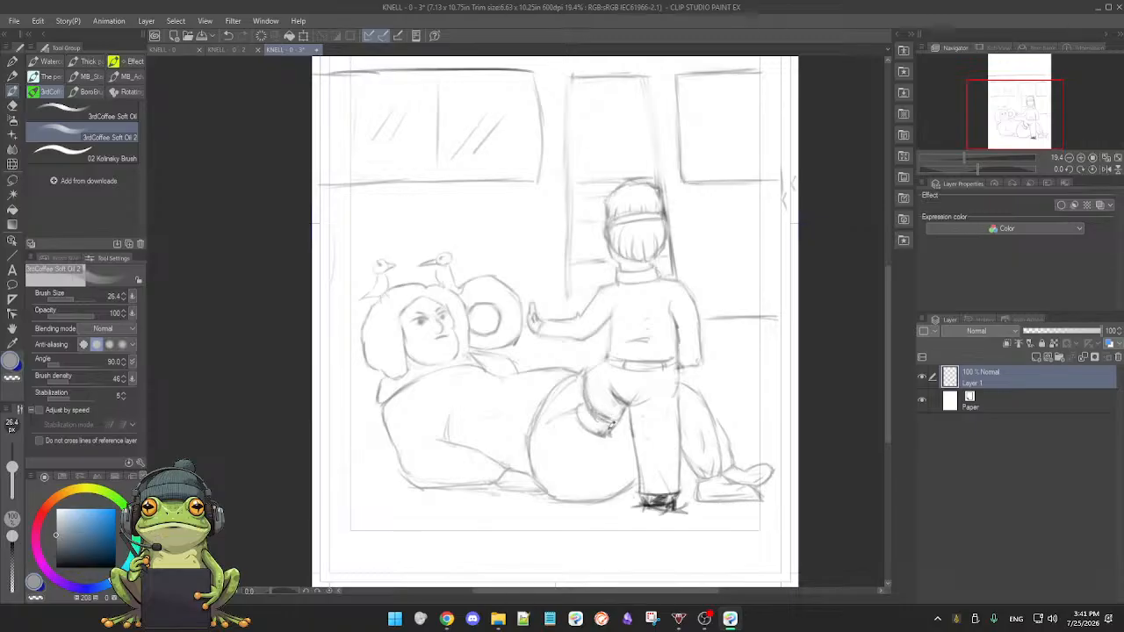
- Touch up the standing figure's raised foot and the adjacent inner edge of the supporting leg
key("e")
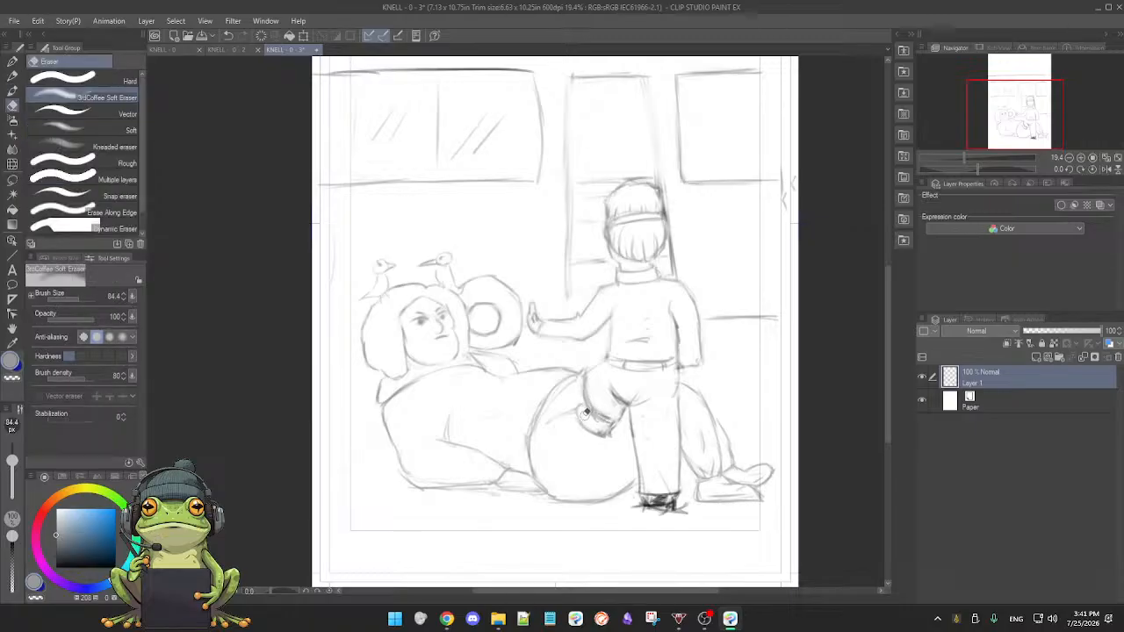
key("b")
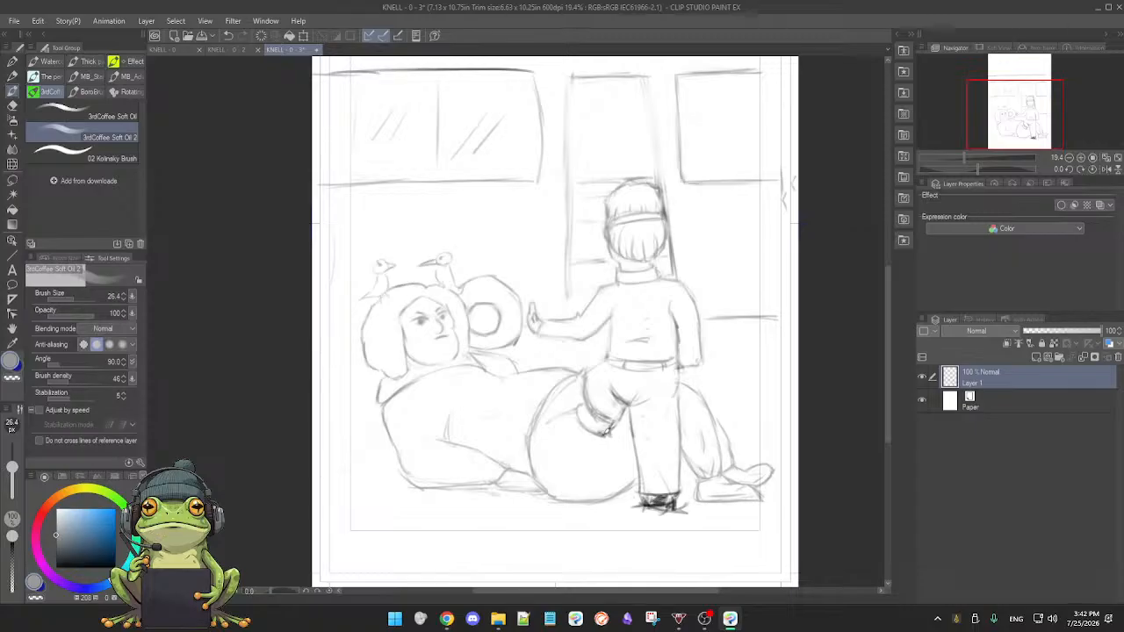
left_click_drag(635, 442, 631, 427)
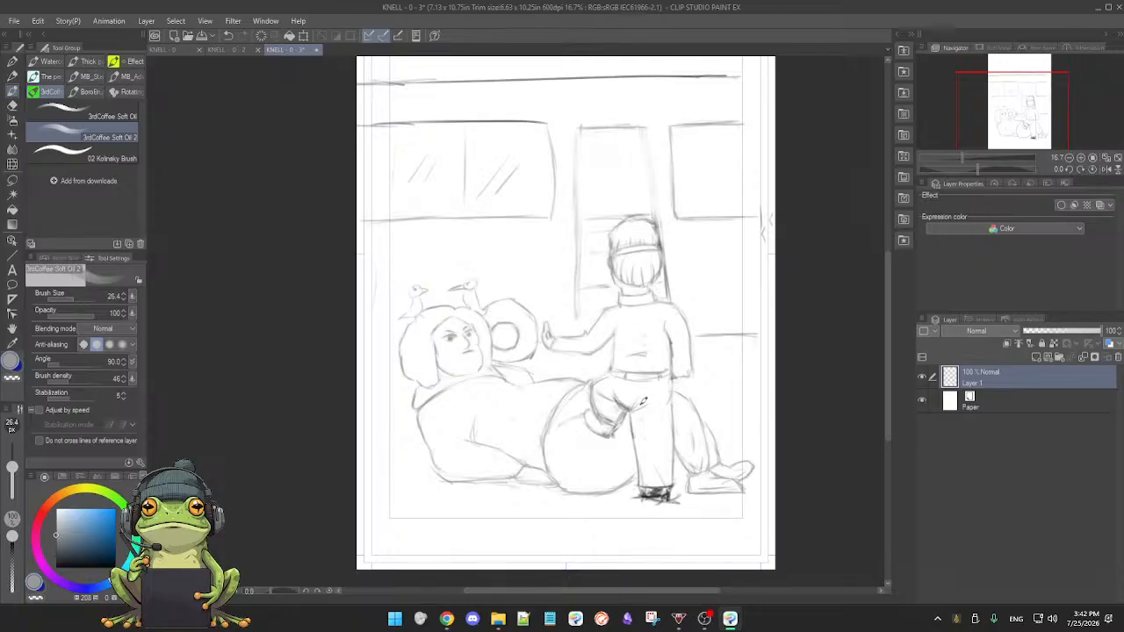
- Erase and redraw the standing figure's seat contour where the raised thigh meets the supporting leg
key("e")
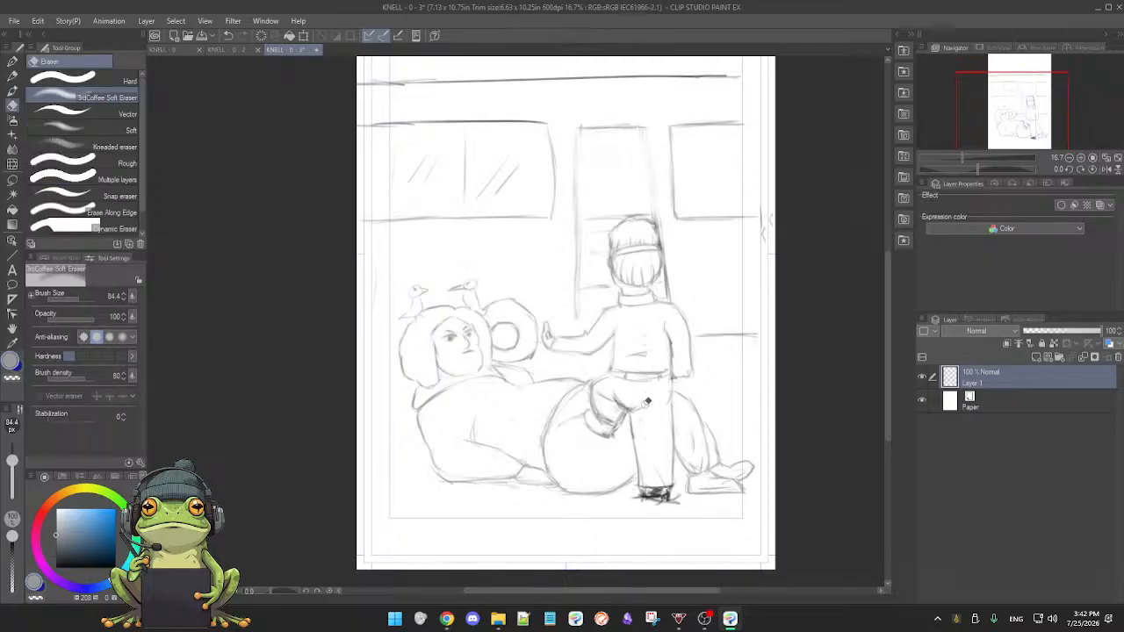
key("b")
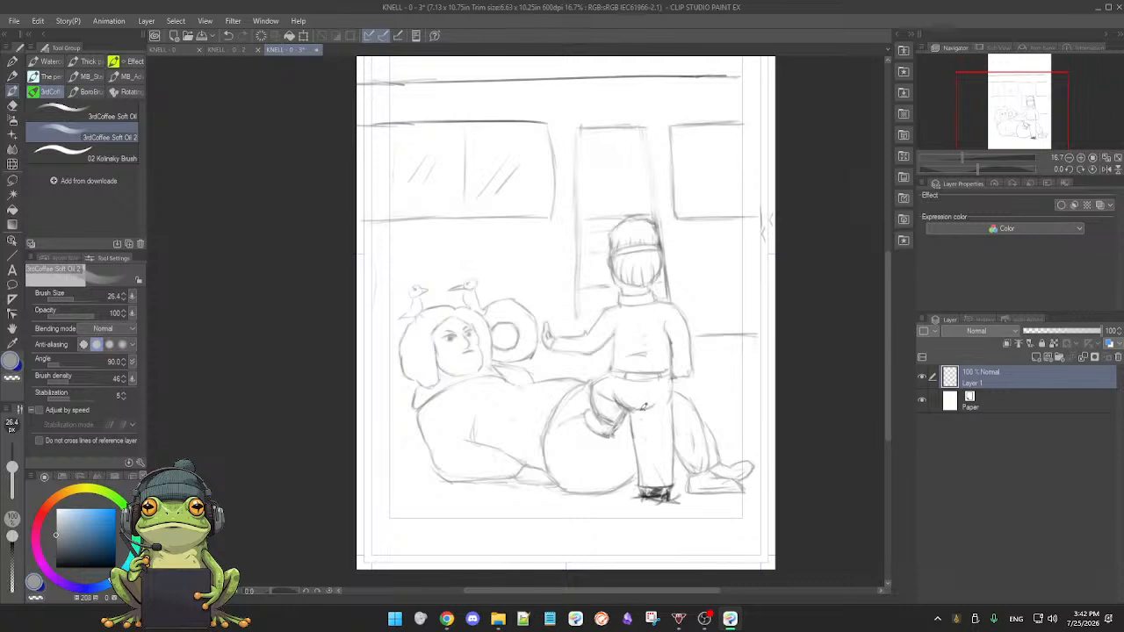
key("e")
key("b")
key("e")
key("b")
- Clean up the reclining woman's lower leg and ankle behind the standing figure, erasing and redrawing the lines above her feet
key("e")
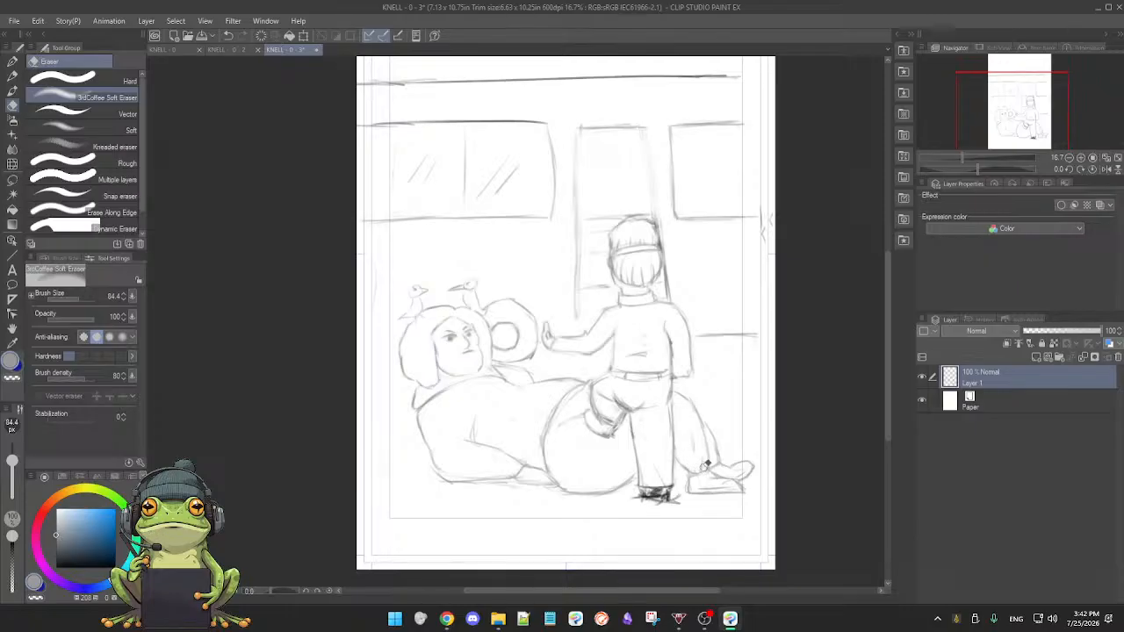
key("b")
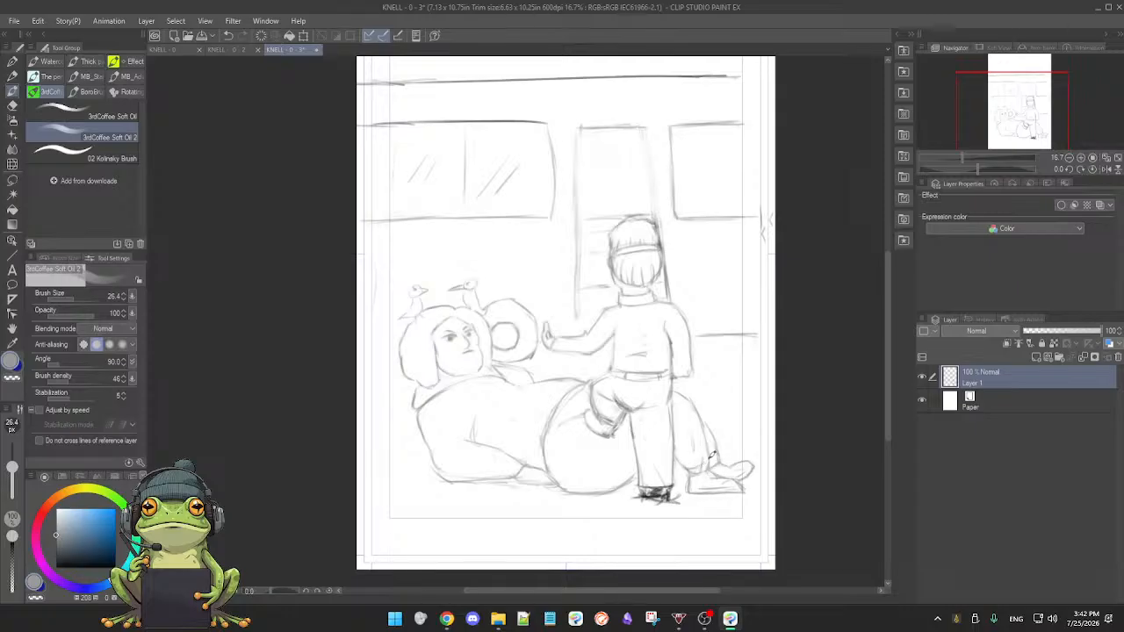
key("e")
left_click_drag(699, 467, 695, 469)
key("b")
right_click(717, 463)
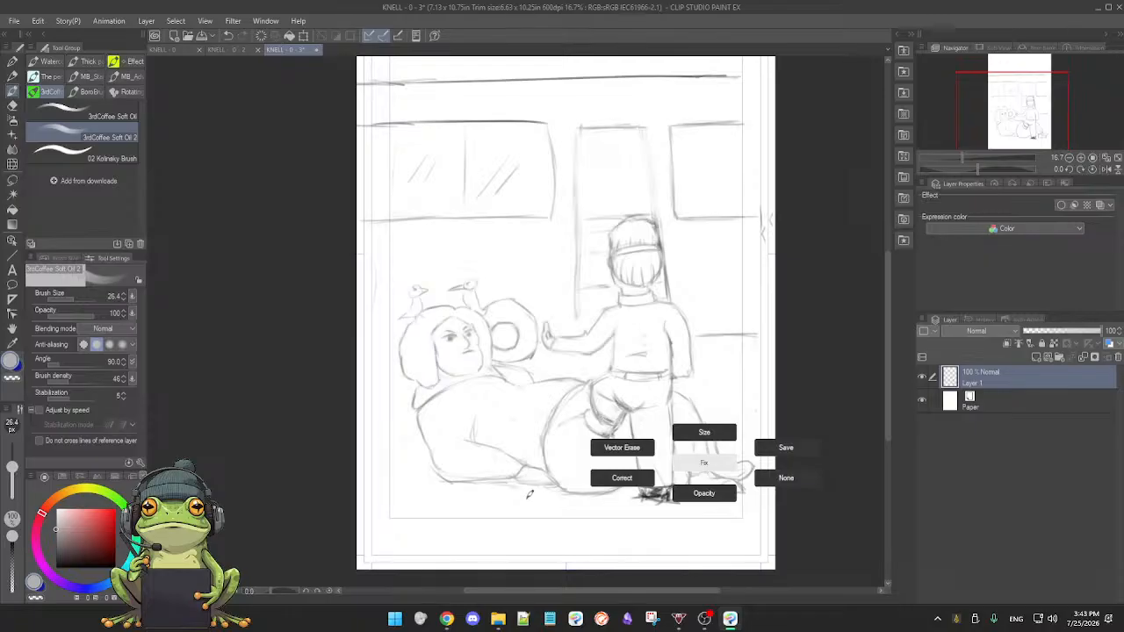
key("x")
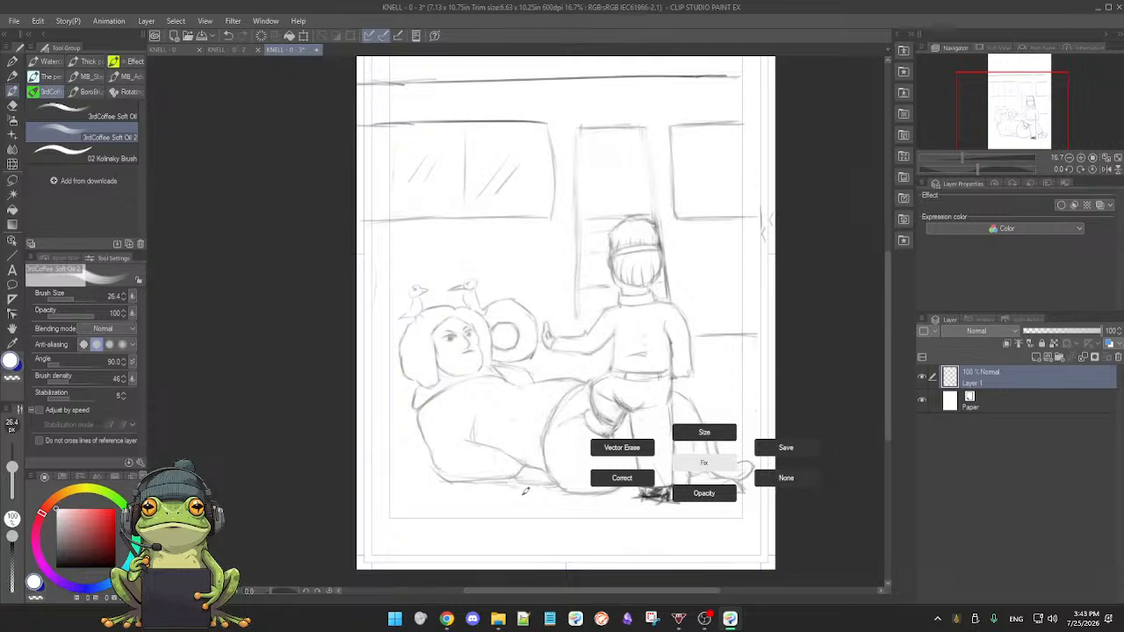
key("r")
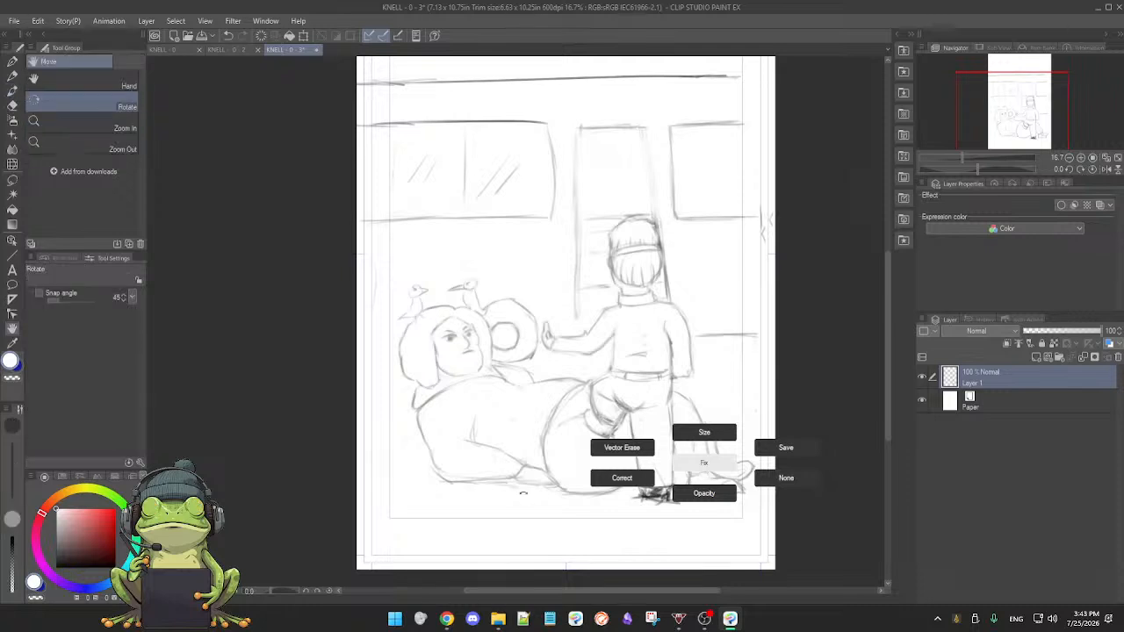
left_click(524, 494)
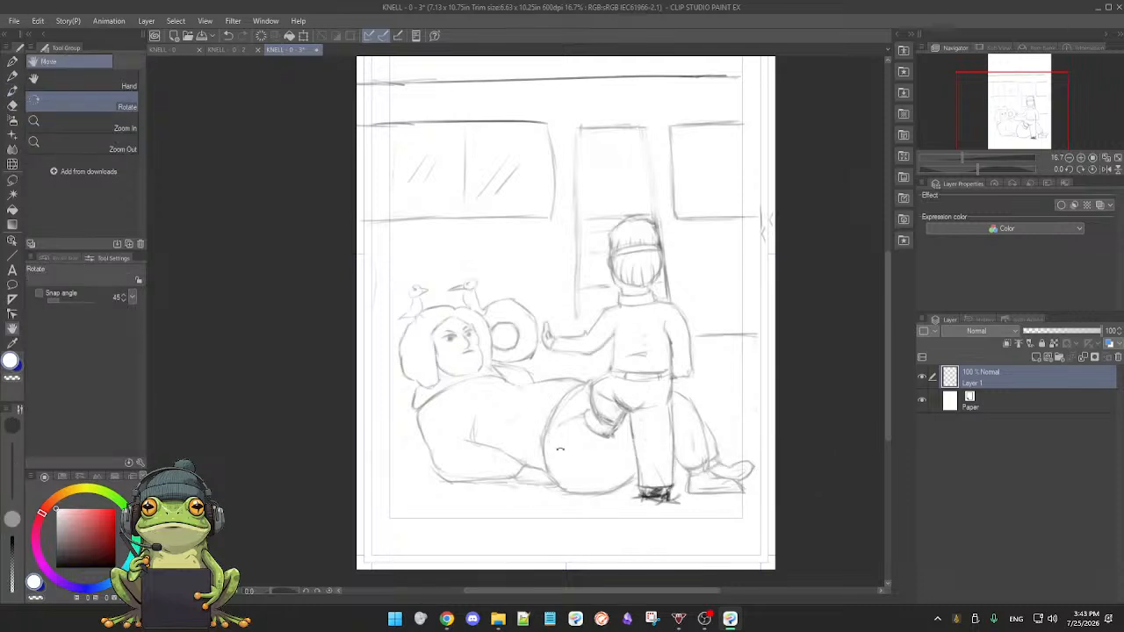
right_click(445, 461)
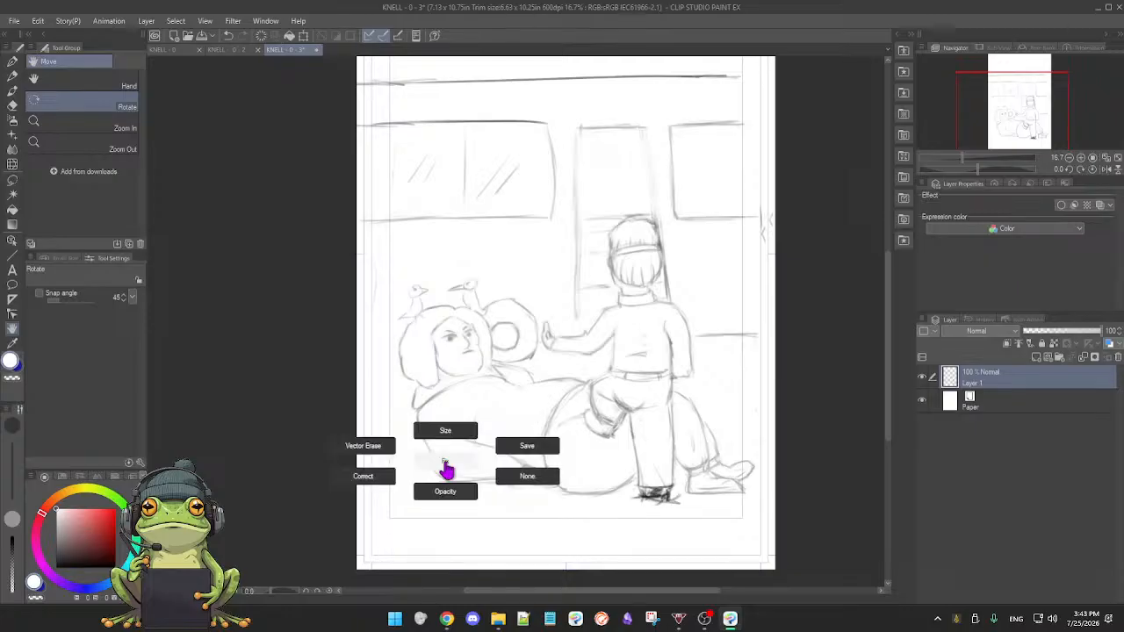
left_click(450, 487)
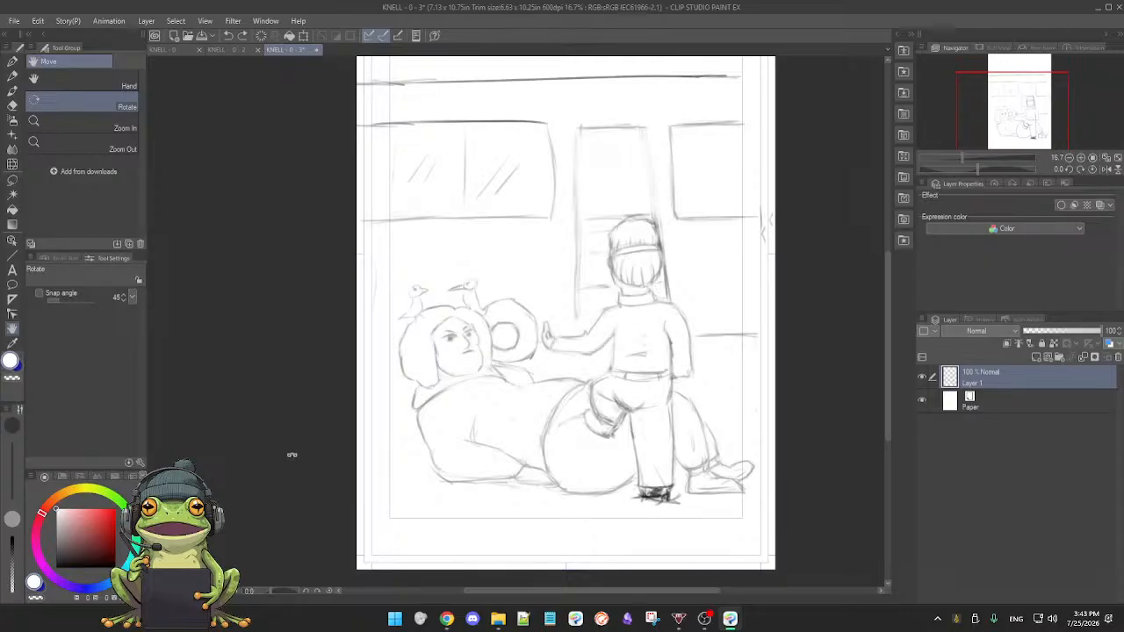
- Erase the dark scribble on the standing figure's shoe and redraw the seat and leg contours in grey
key("b")
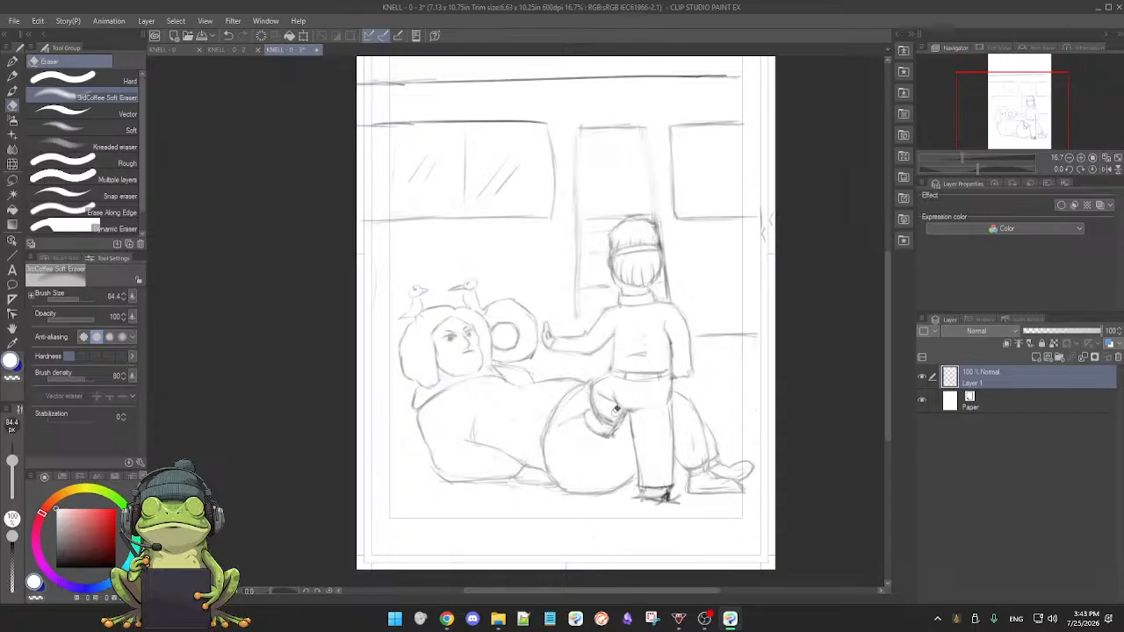
key("b")
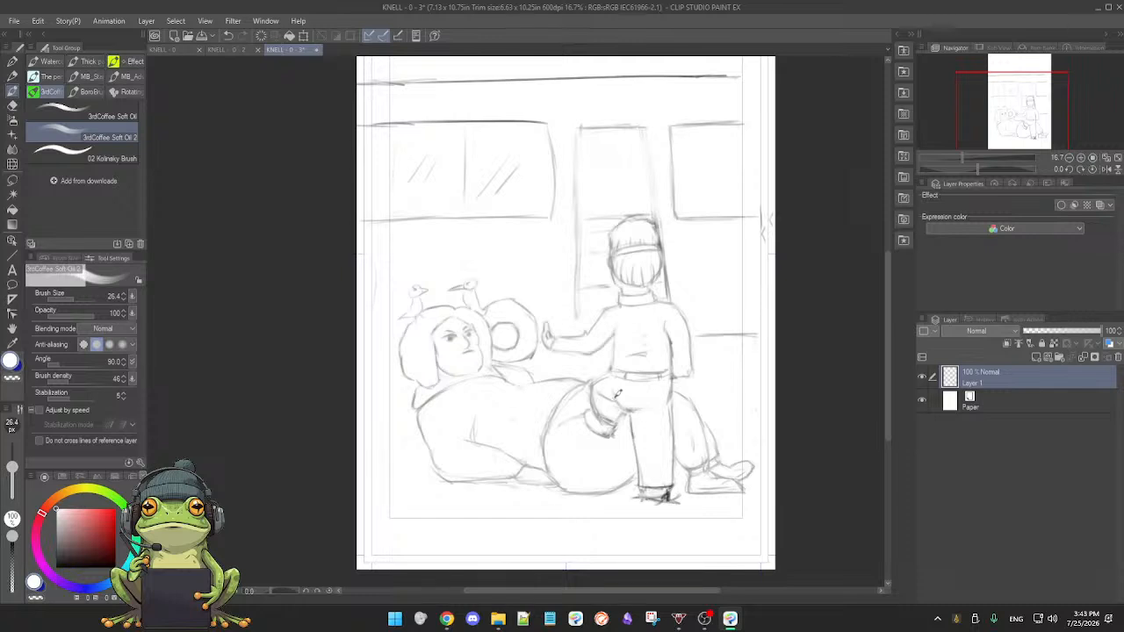
left_click(57, 534)
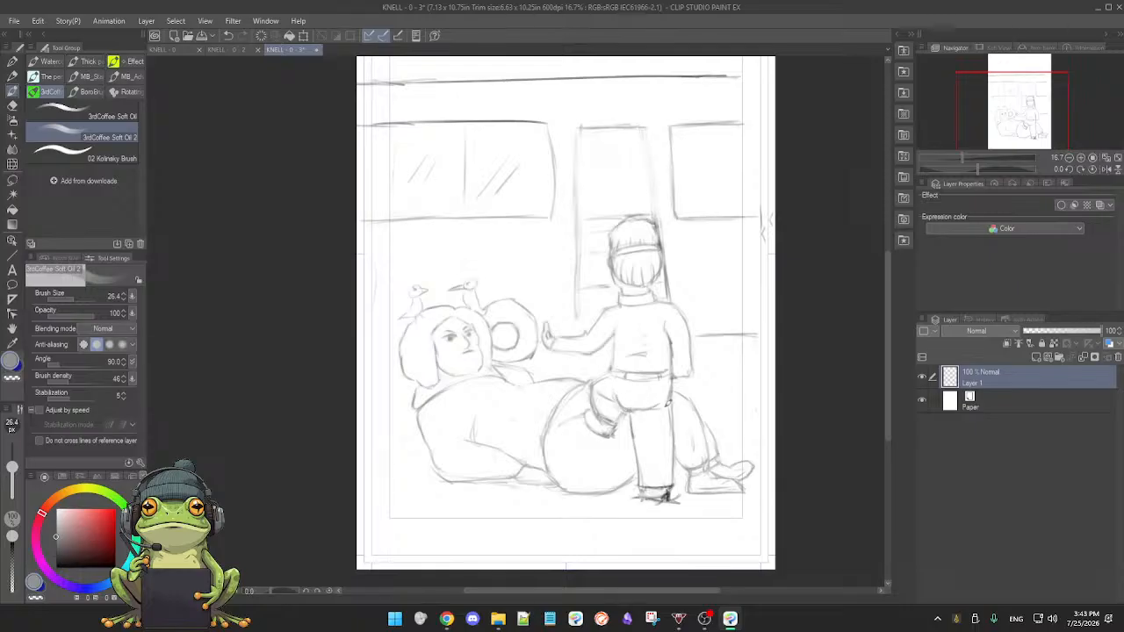
key("e")
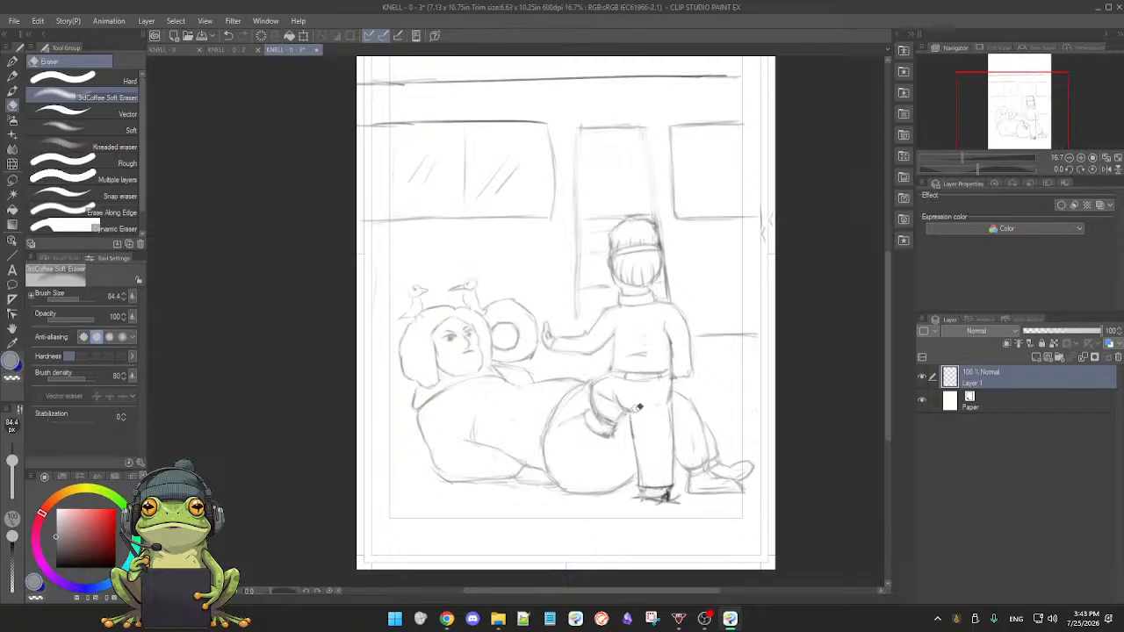
key("b")
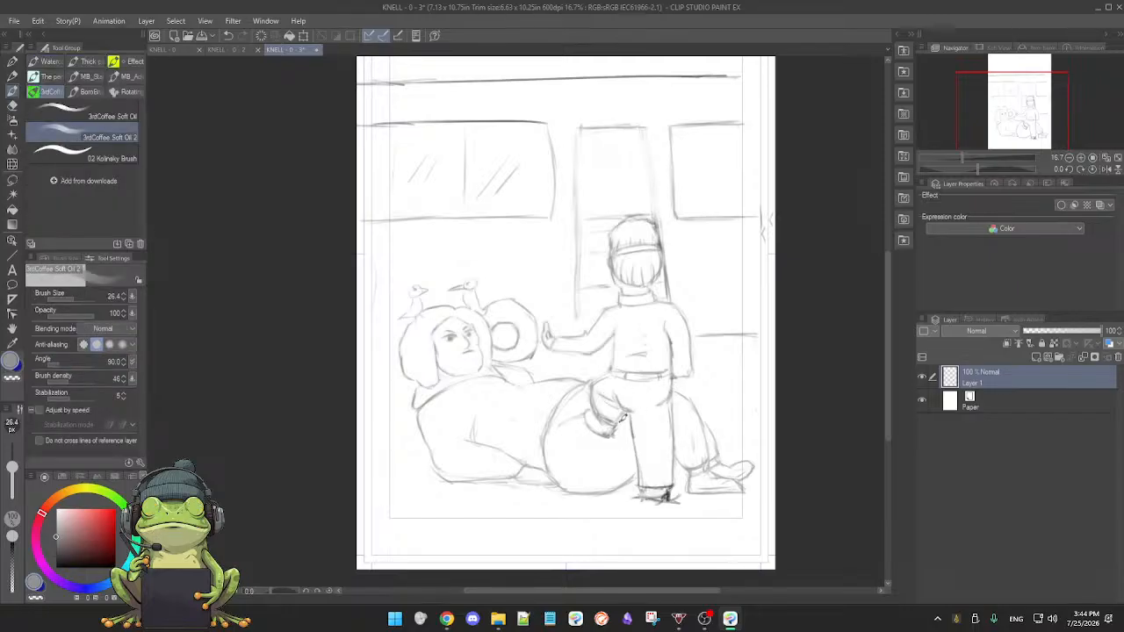
key("e")
key("b")
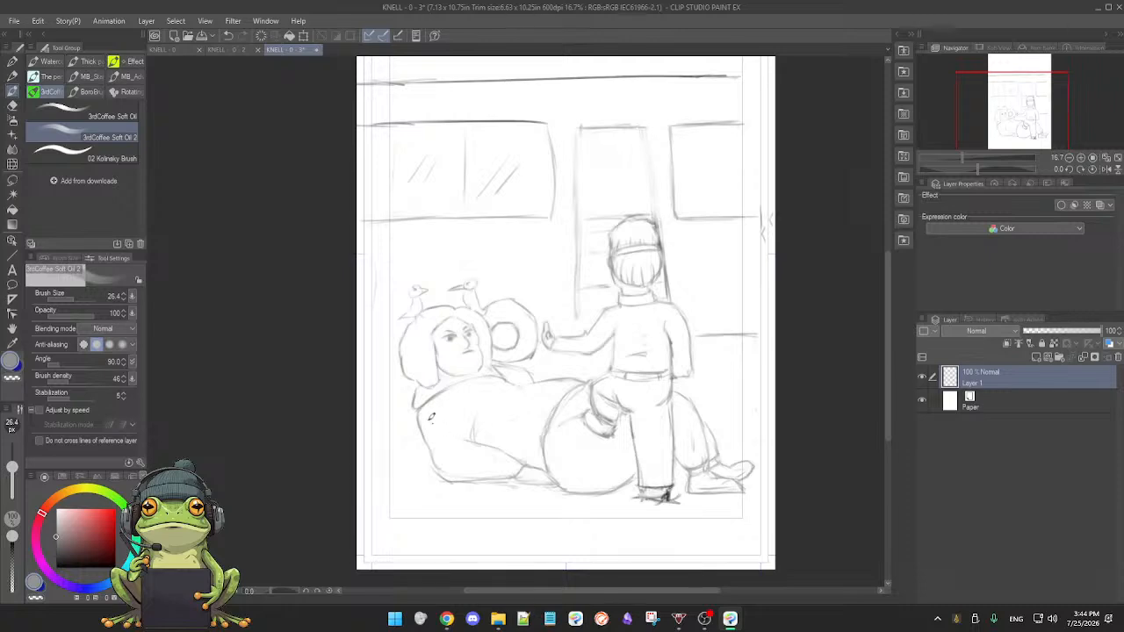
- Switch to the page 2 document at the bus stop panel and reduce the brush size to 18.8
left_click(228, 53)
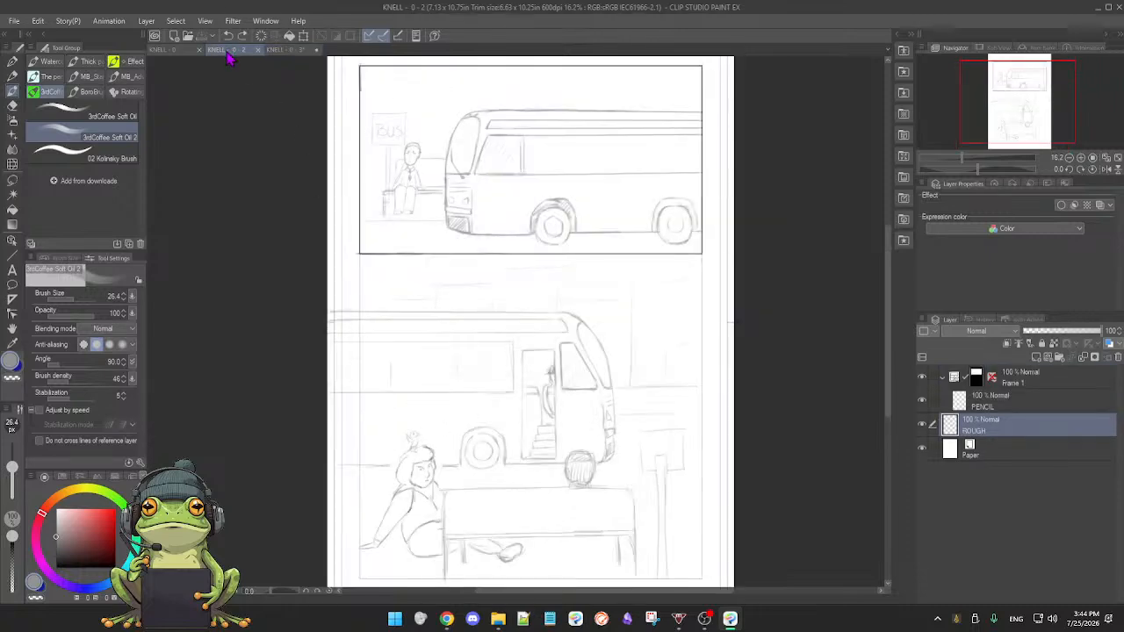
left_click_drag(466, 291, 594, 518)
scroll(572, 459, "up", 2)
left_click_drag(577, 418, 621, 473)
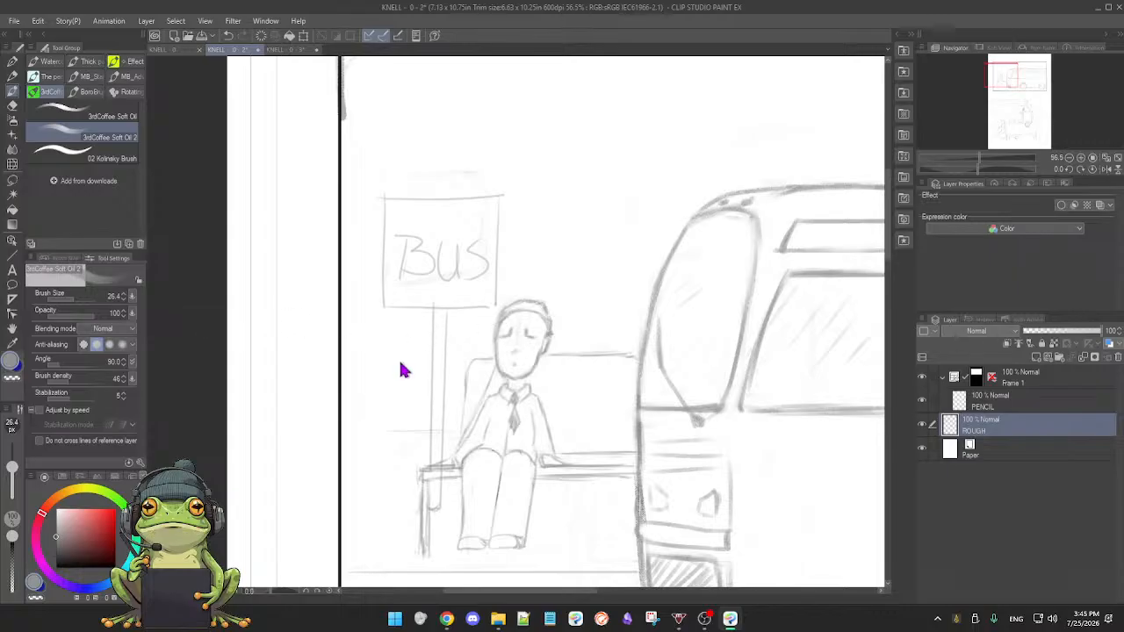
key("bracketleft")
scroll(522, 319, "down", 2)
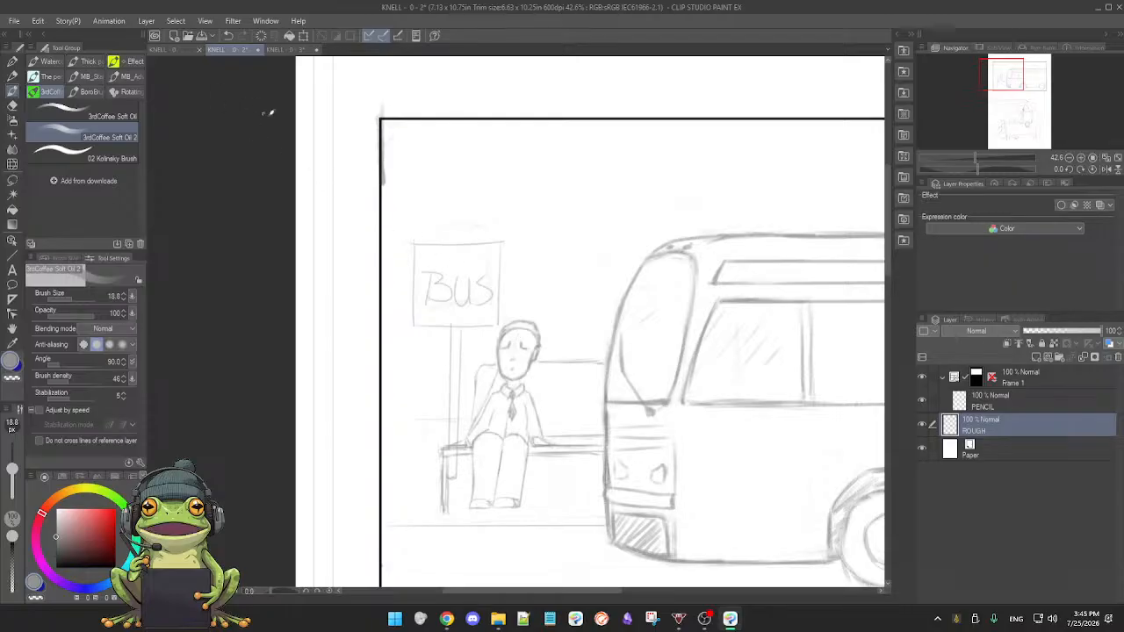
key("ctrl+a")
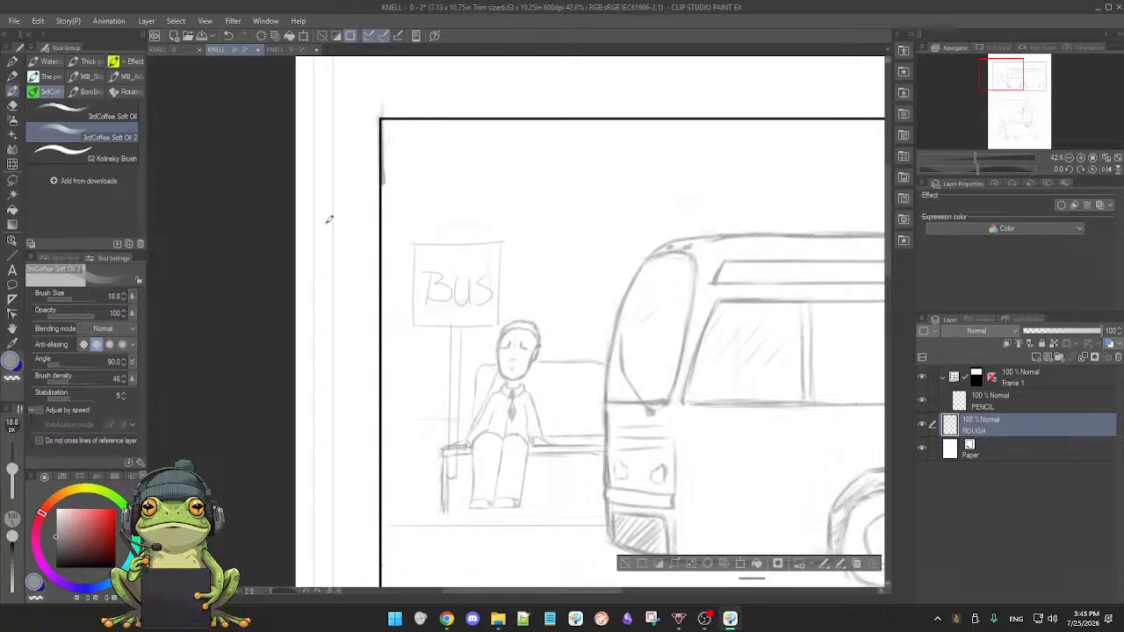
left_click(625, 563)
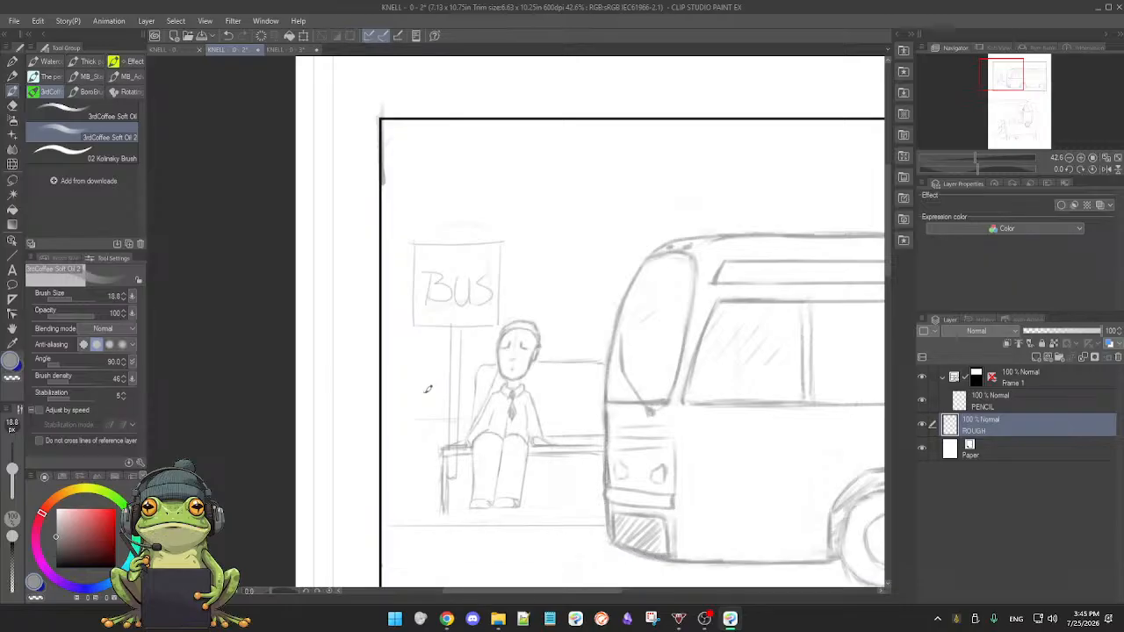
key("ctrl+z")
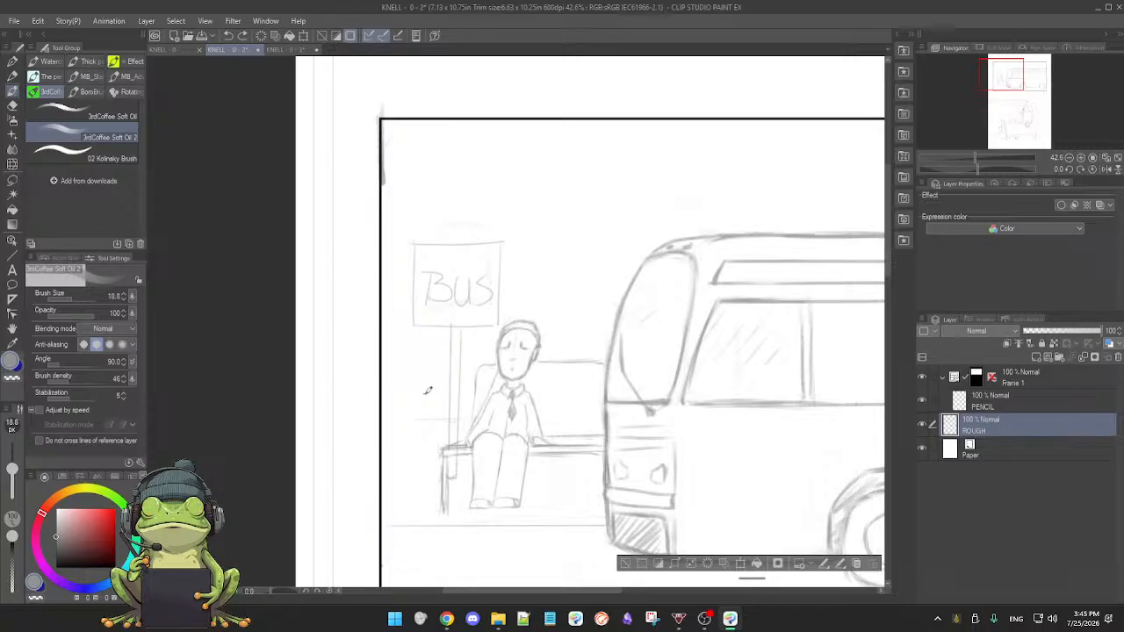
left_click(631, 566)
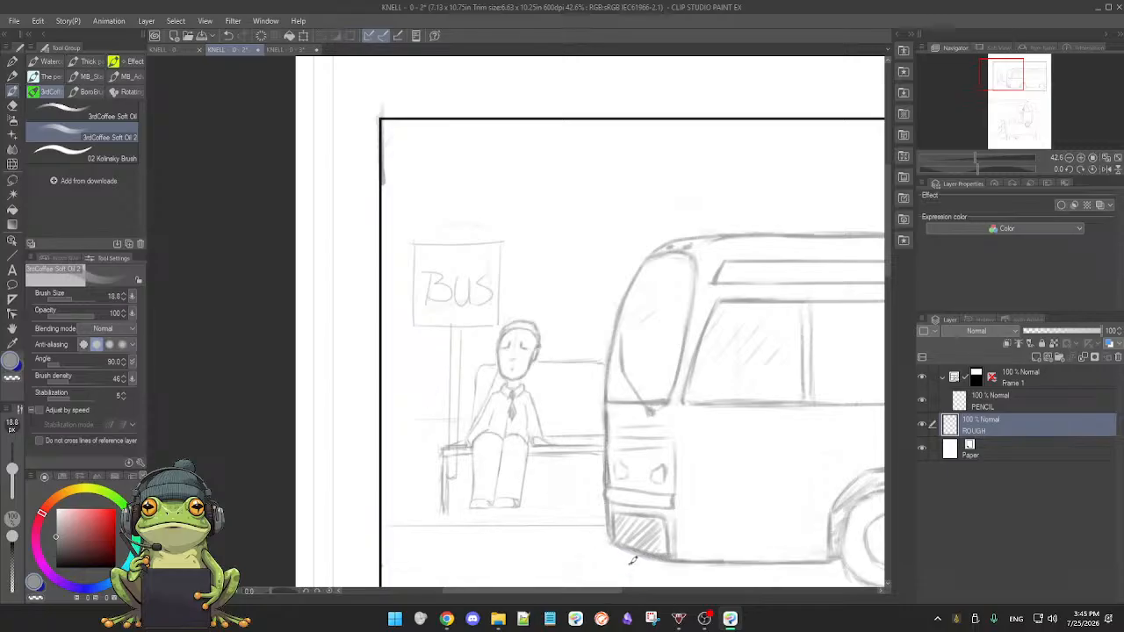
- Save the page 2 document
right_click(480, 511)
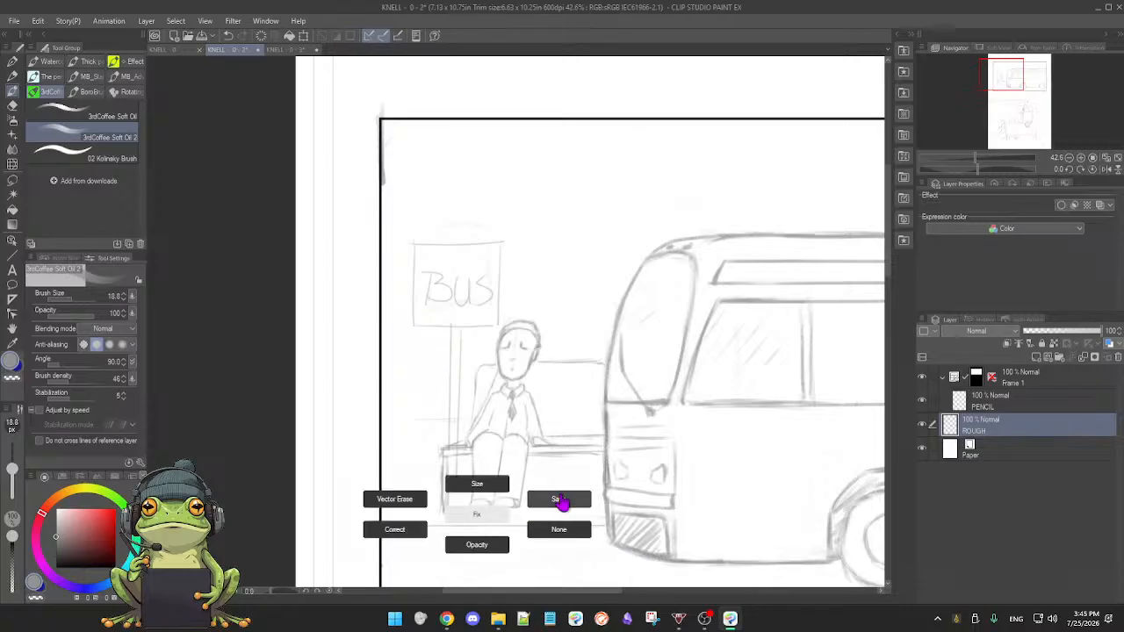
left_click(560, 501)
scroll(575, 453, "down", 3)
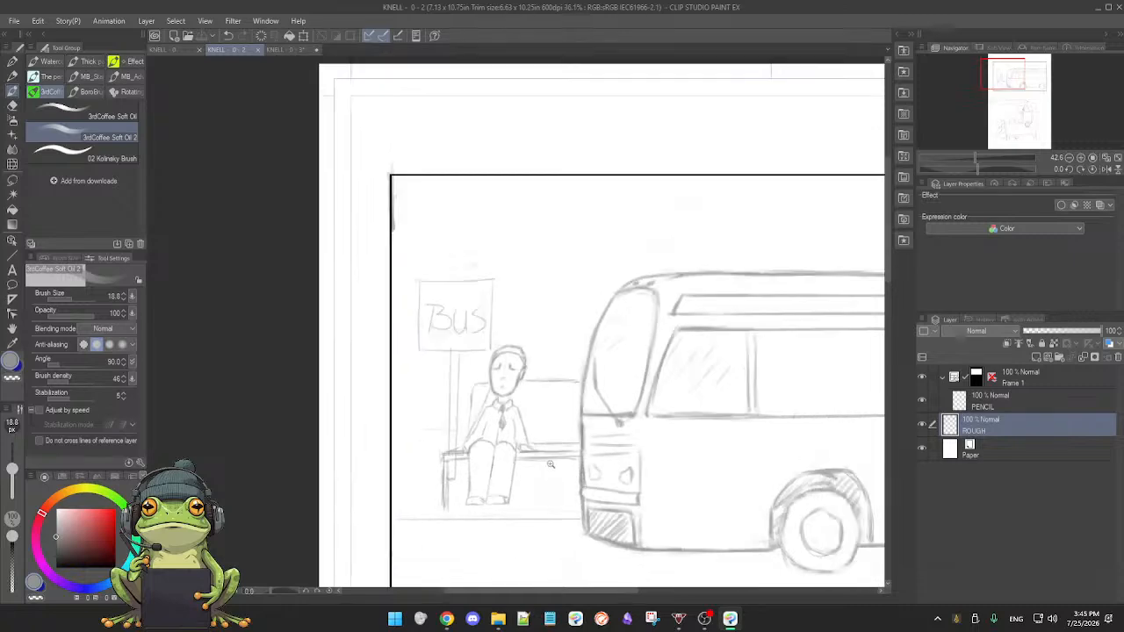
- Switch to the first KNELL page and rework the elbow of the figure's outstretched arm in the title panel
left_click(169, 50)
scroll(509, 355, "down", 3)
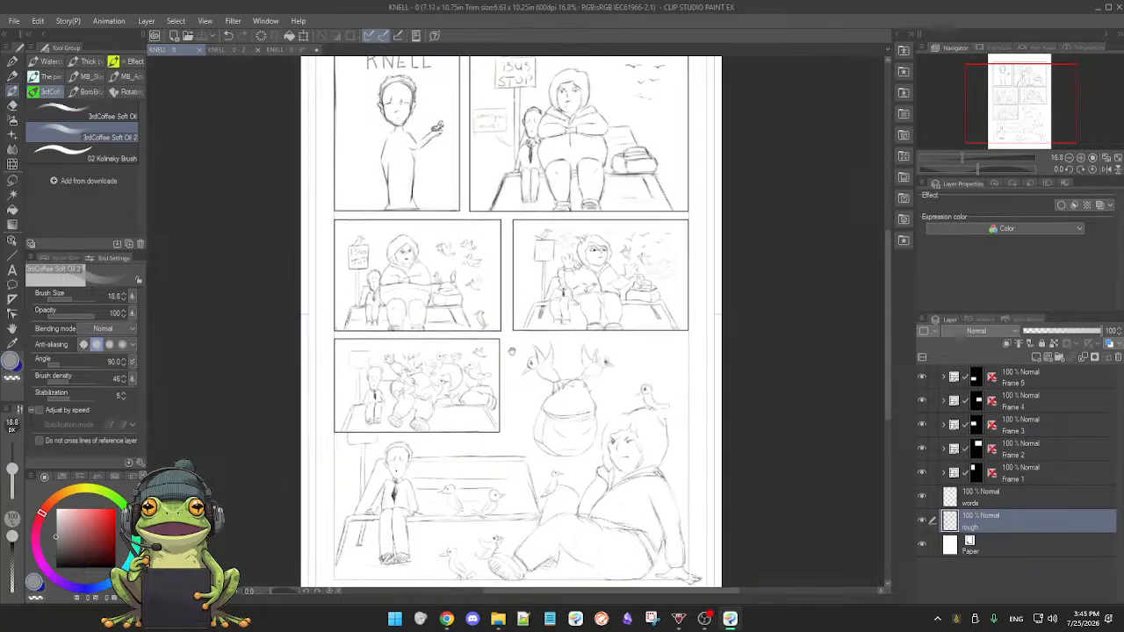
left_click_drag(509, 359, 553, 377)
scroll(552, 379, "up", 5)
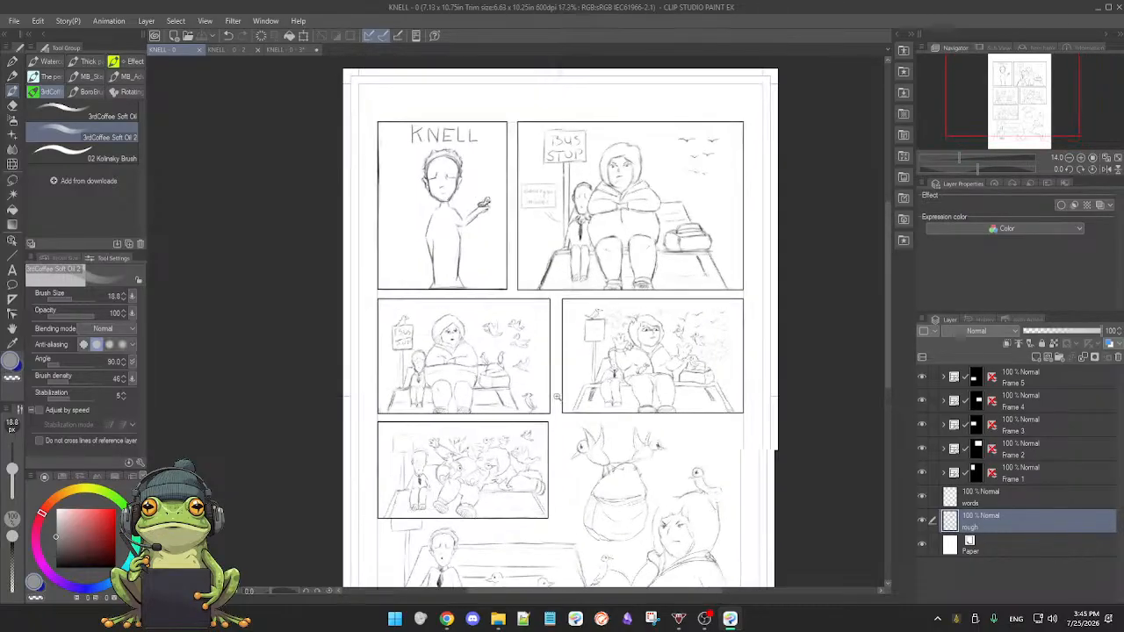
scroll(564, 434, "up", 2)
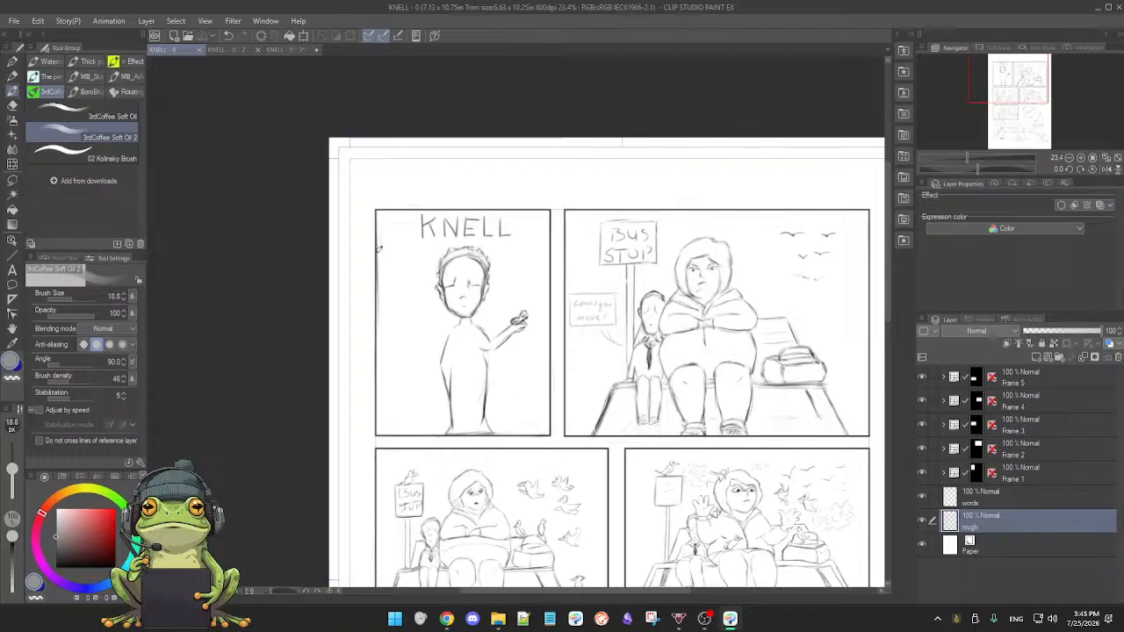
left_click_drag(464, 308, 469, 314)
scroll(470, 316, "up", 2)
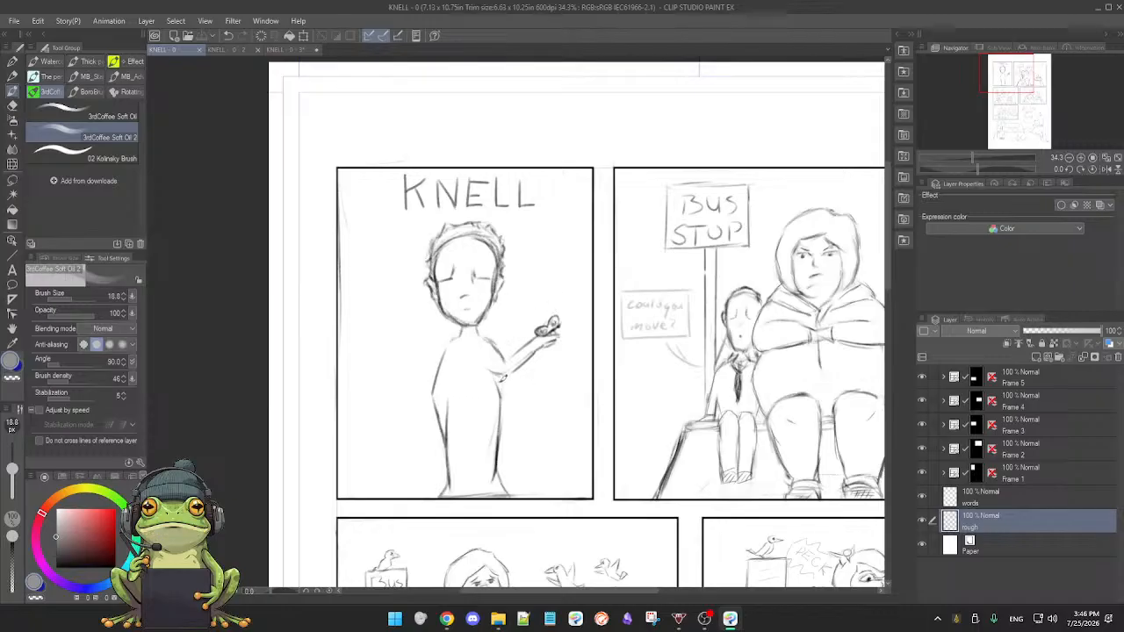
key("e")
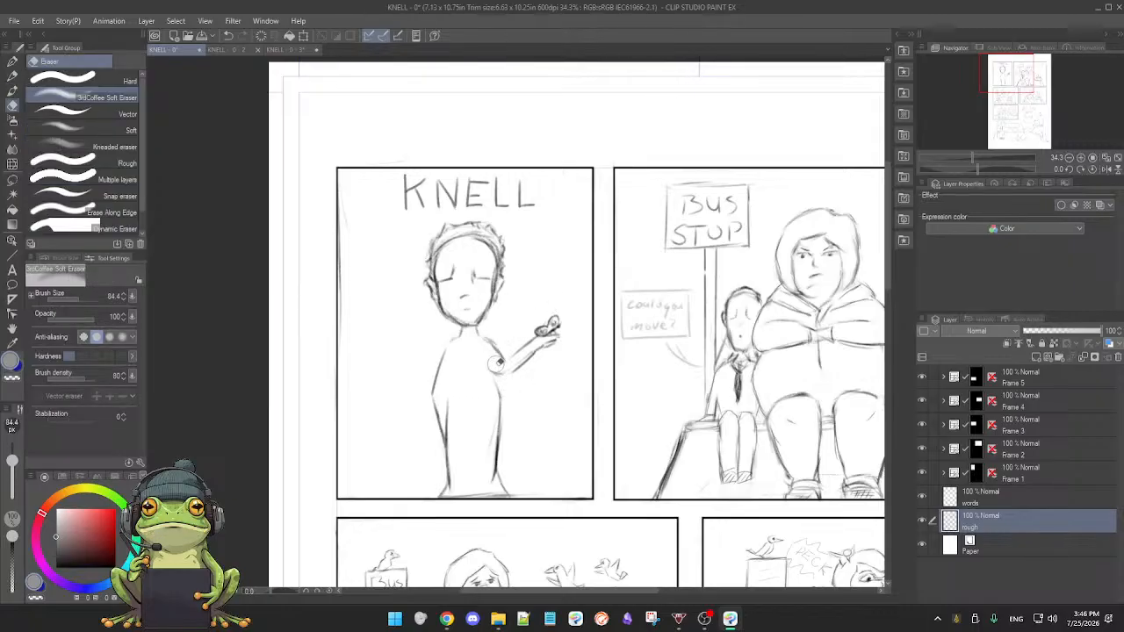
key("b")
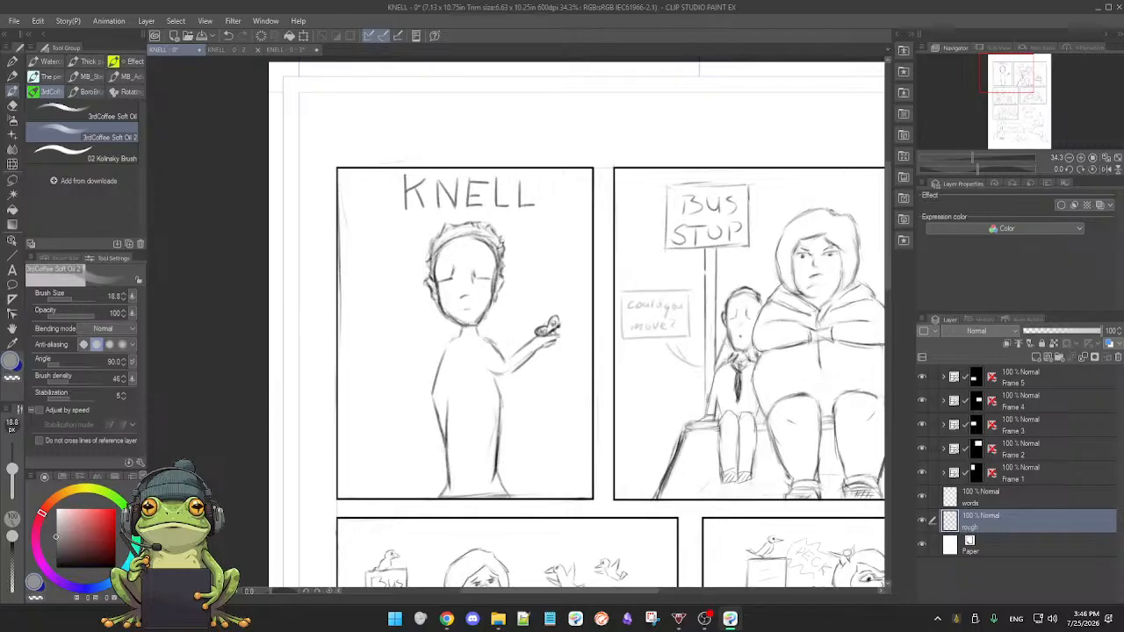
- Redraw the outstretched hand under the butterfly in the title panel and erase its stray fingertip lines
left_click_drag(553, 334, 565, 330)
key("e")
mouse_move(570, 335)
left_mouse_down()
mouse_move(553, 342)
mouse_move(560, 335)
left_mouse_up()
key("b")
key("e")
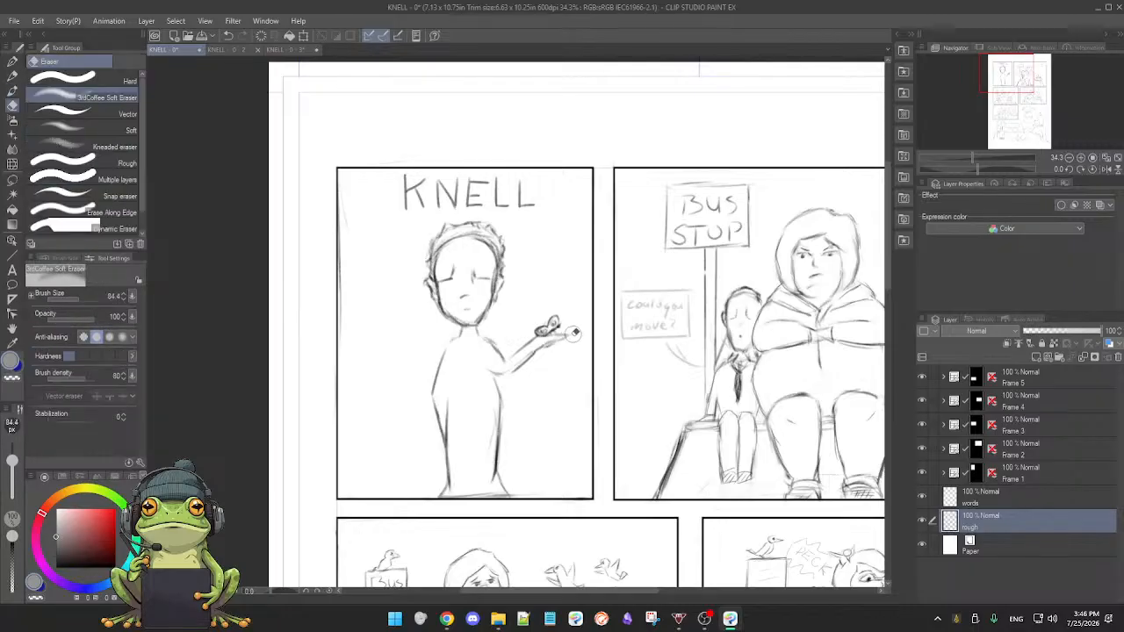
key("b")
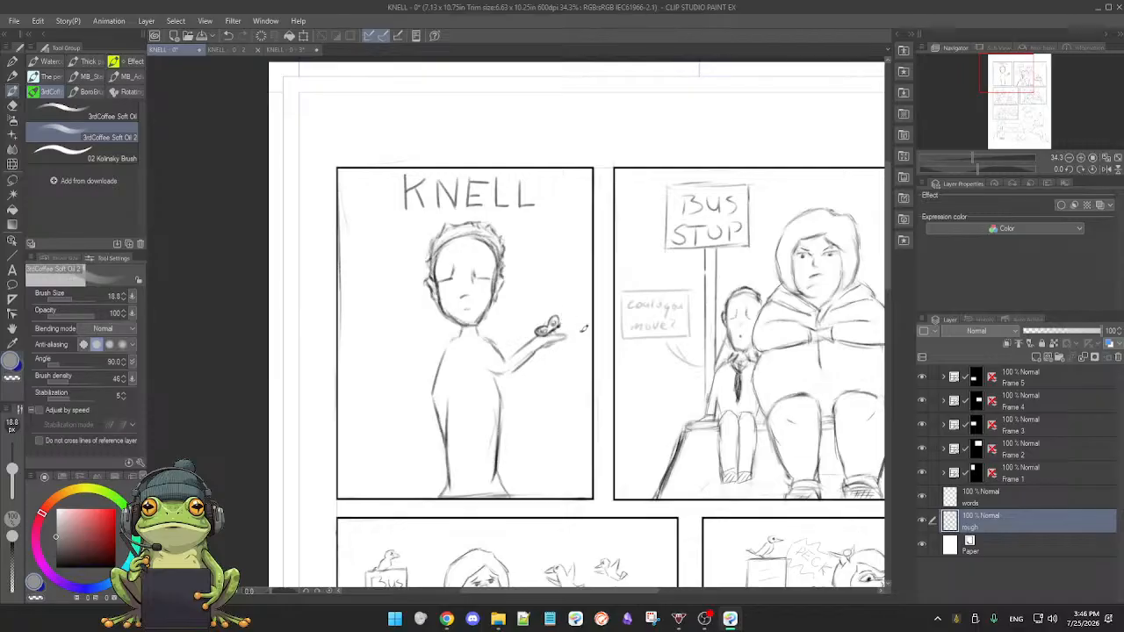
- Touch up the title-panel figure's shoulder and erase the rough line across the bottom of its body
scroll(568, 353, "down", 2)
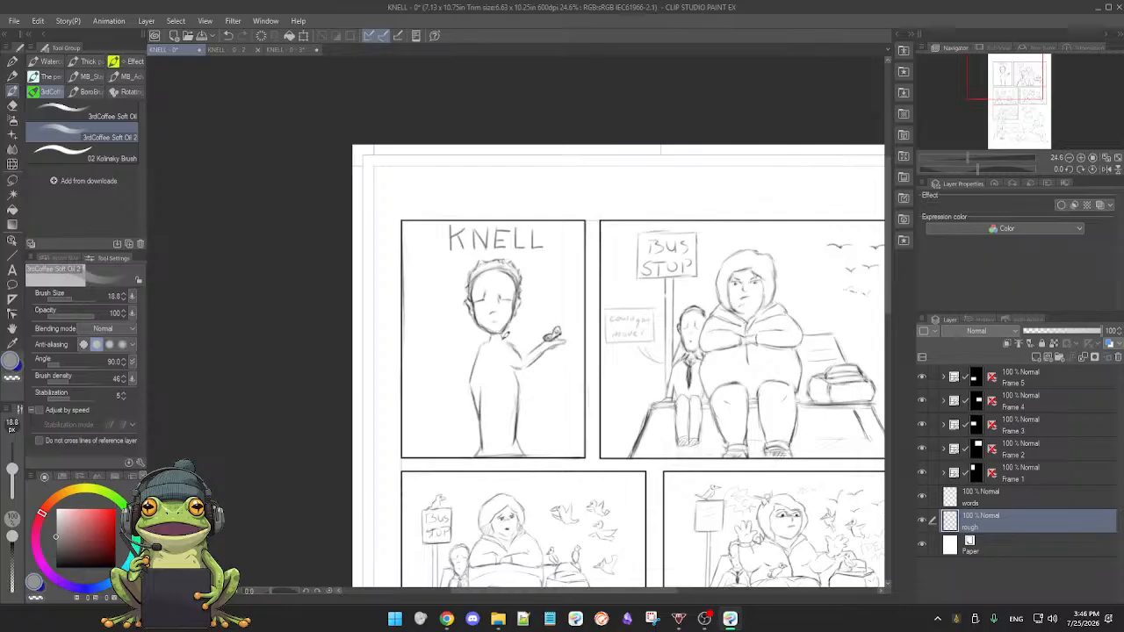
key("e")
key("b")
scroll(527, 334, "up", 5)
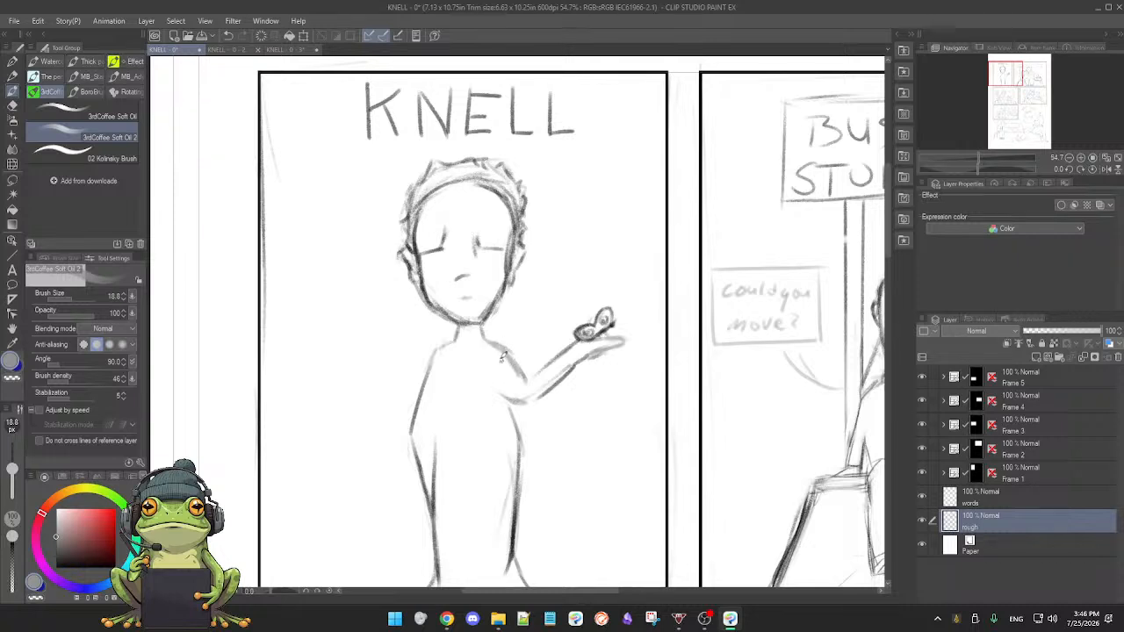
key("e")
key("b")
scroll(546, 406, "down", 3)
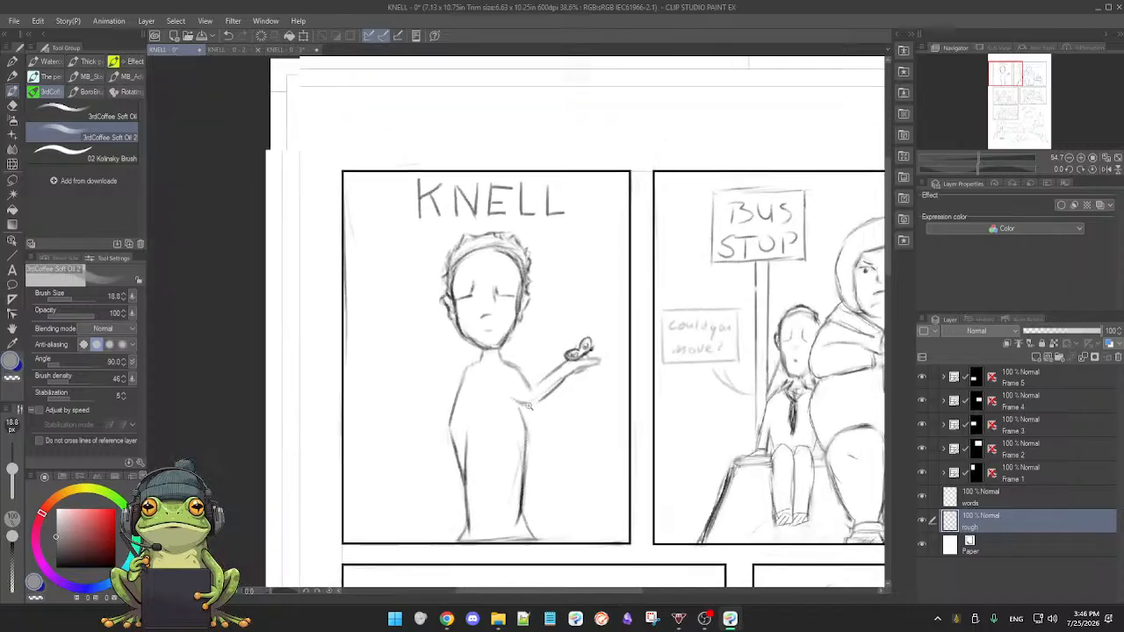
key("e")
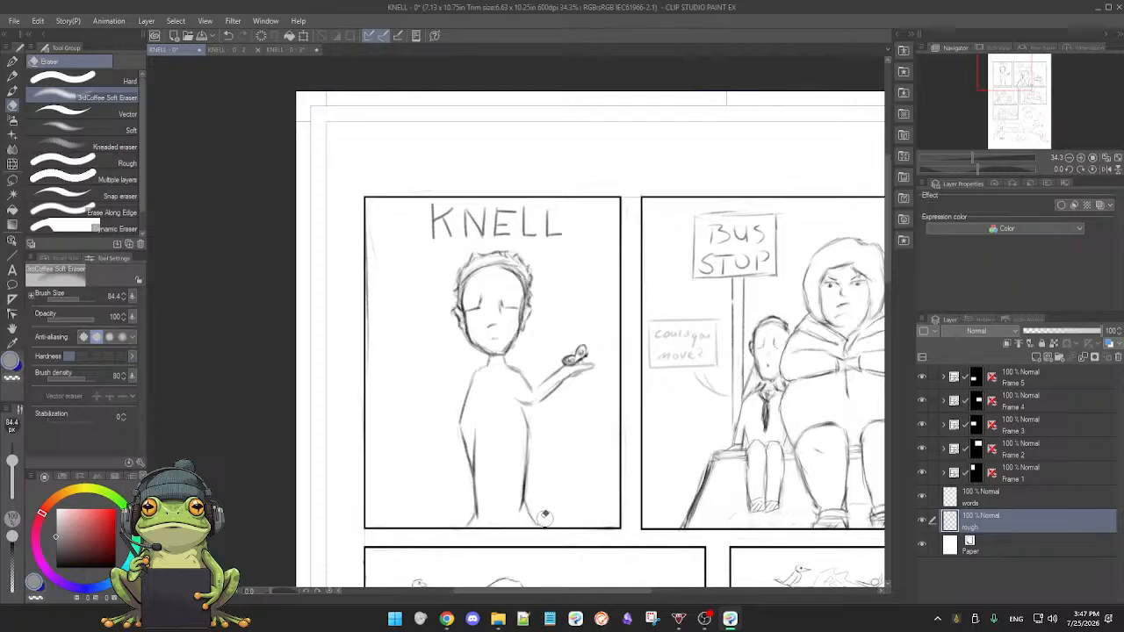
key("b")
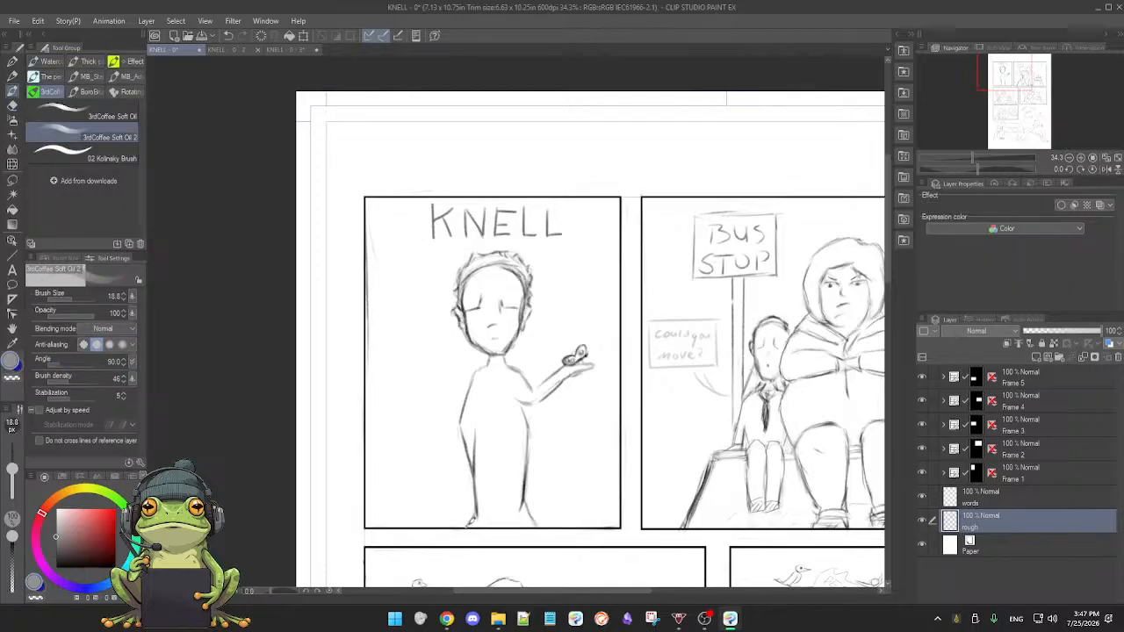
- Look over all panels of the first KNELL page and save the document
scroll(471, 523, "down", 4)
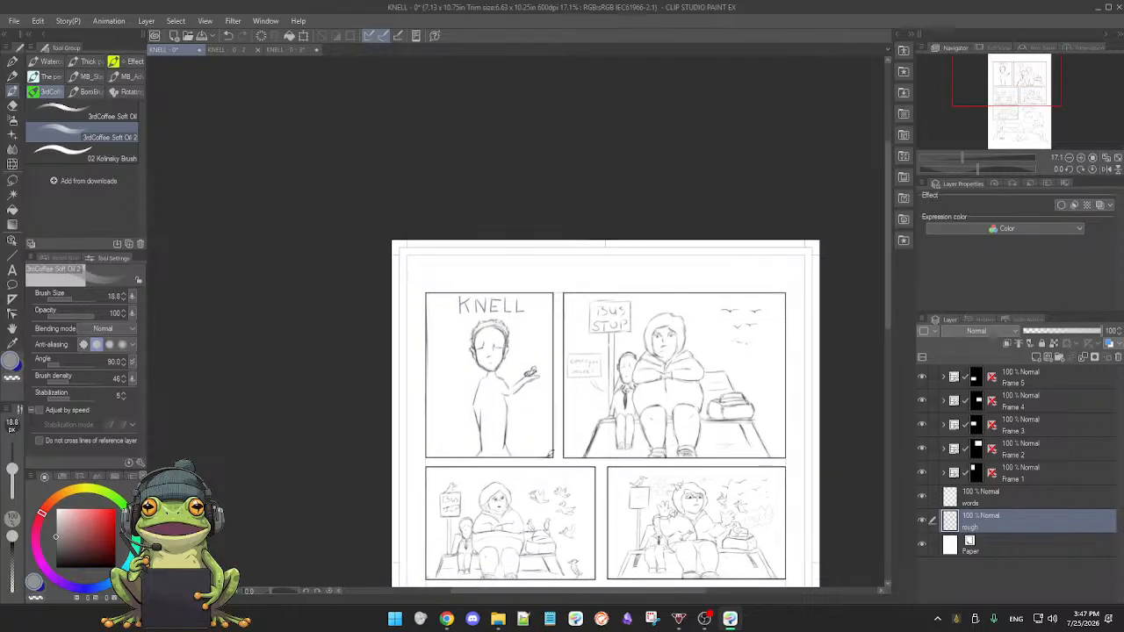
mouse_move(572, 520)
left_mouse_down()
mouse_move(550, 498)
mouse_move(551, 512)
left_mouse_up()
left_click_drag(558, 533, 544, 491)
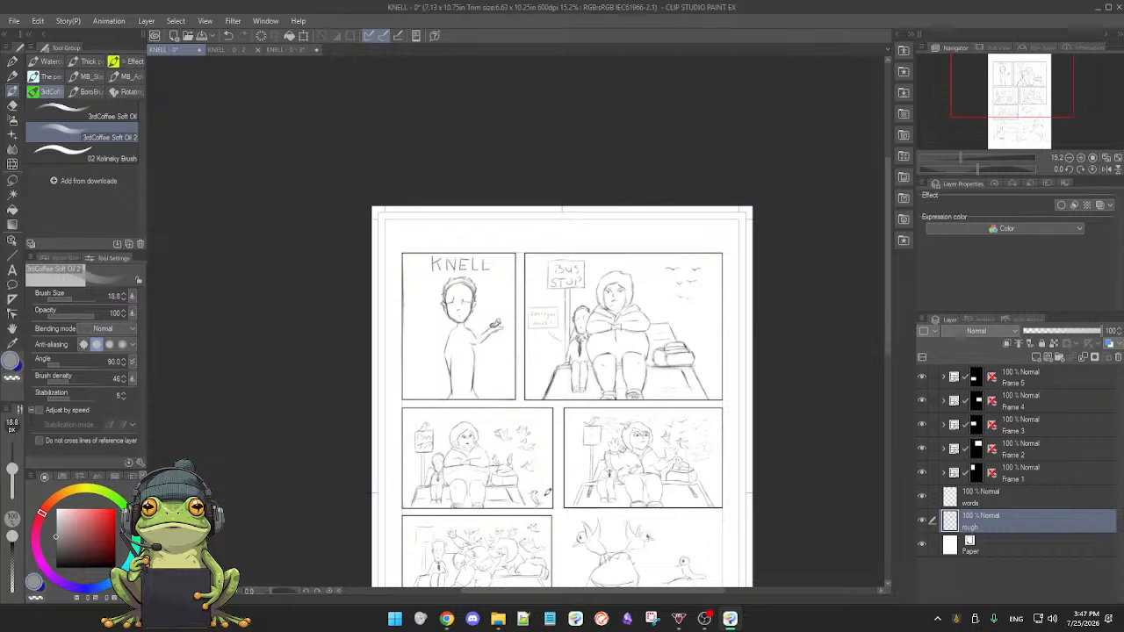
left_click_drag(555, 493, 522, 451)
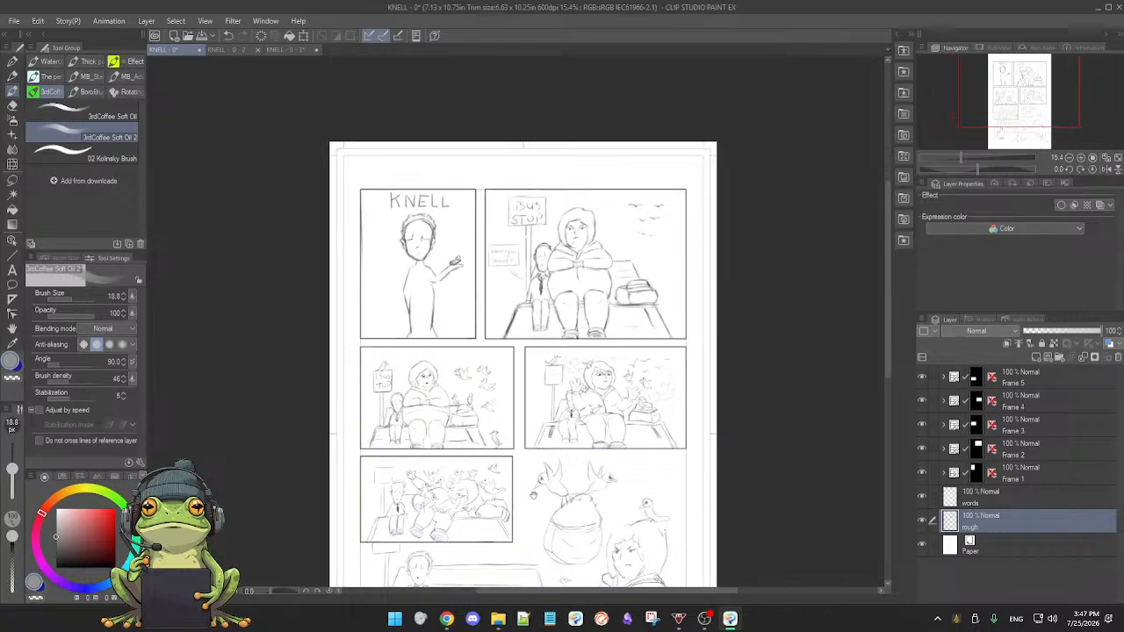
left_click_drag(535, 506, 489, 359)
left_click_drag(508, 432, 503, 435)
scroll(503, 435, "up", 4)
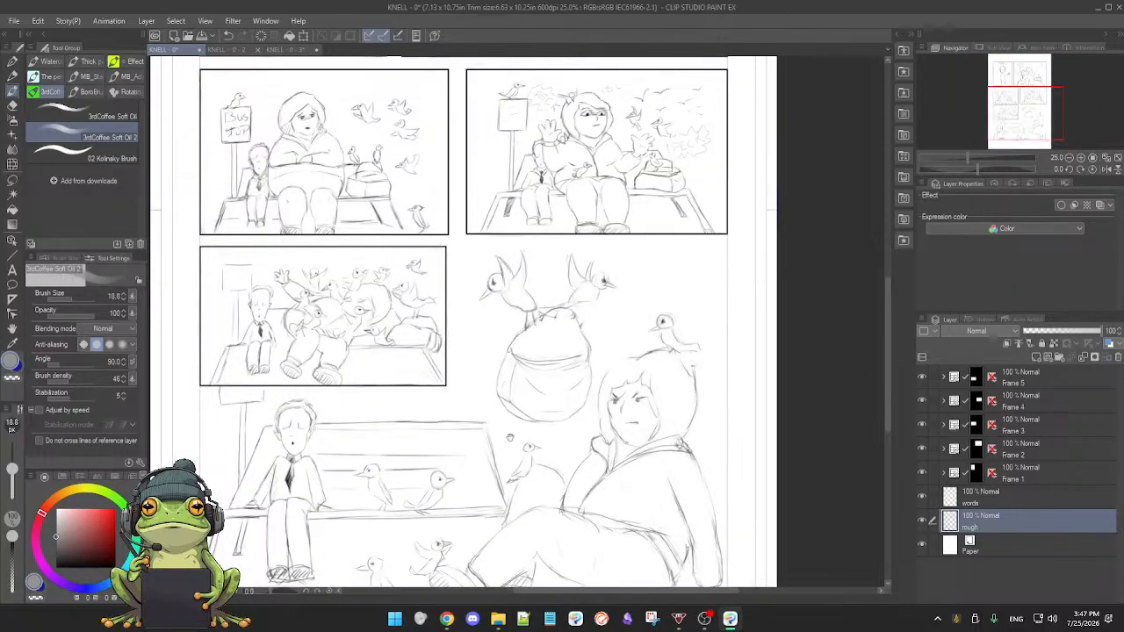
scroll(509, 417, "down", 3)
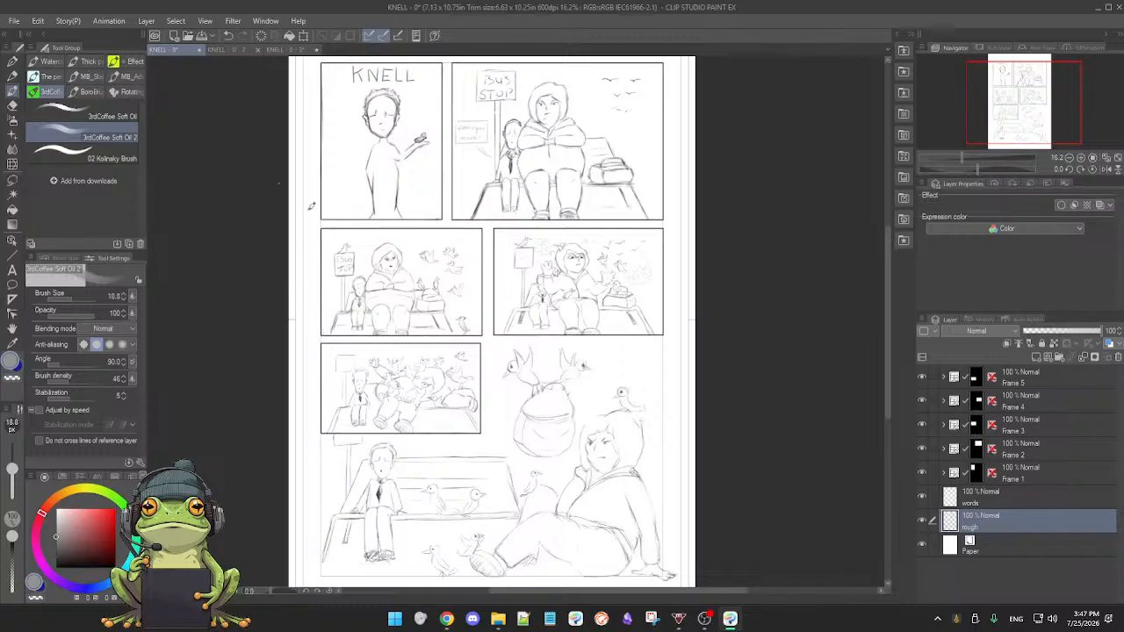
right_click(383, 303)
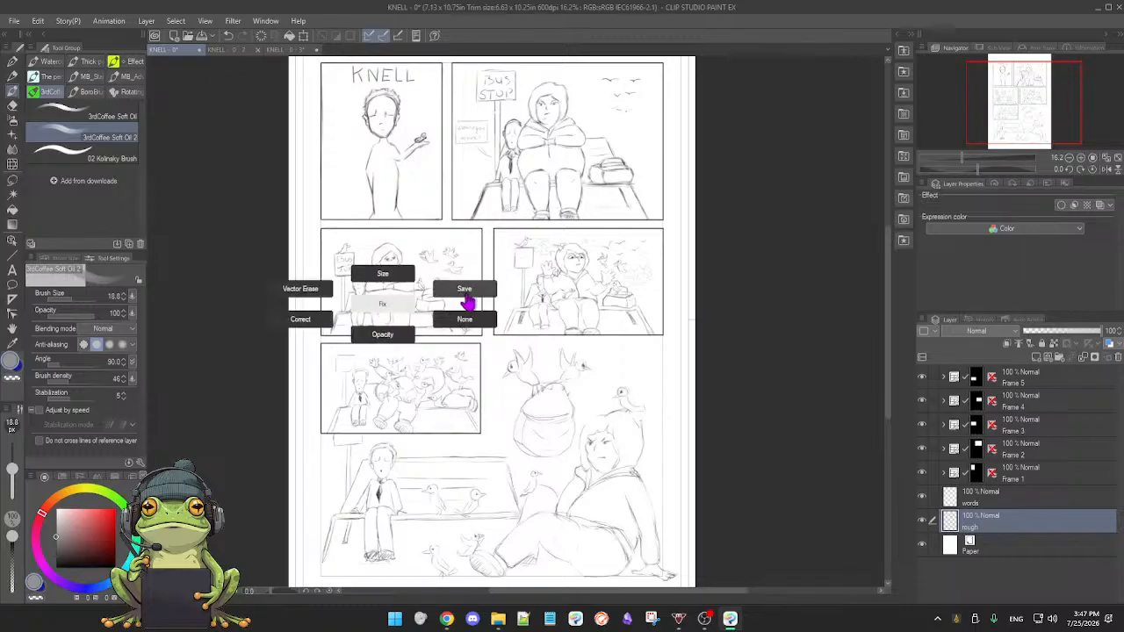
left_click(466, 292)
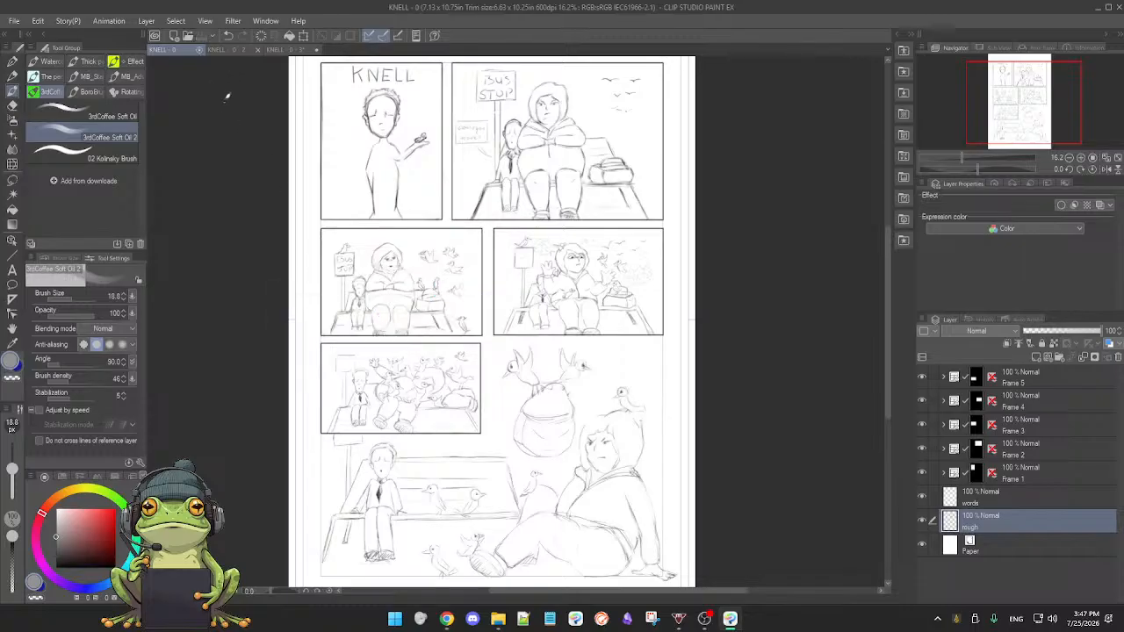
- Switch to the page 2 document, set the brush size to 16.5 and look over both bus panels
left_click(223, 50)
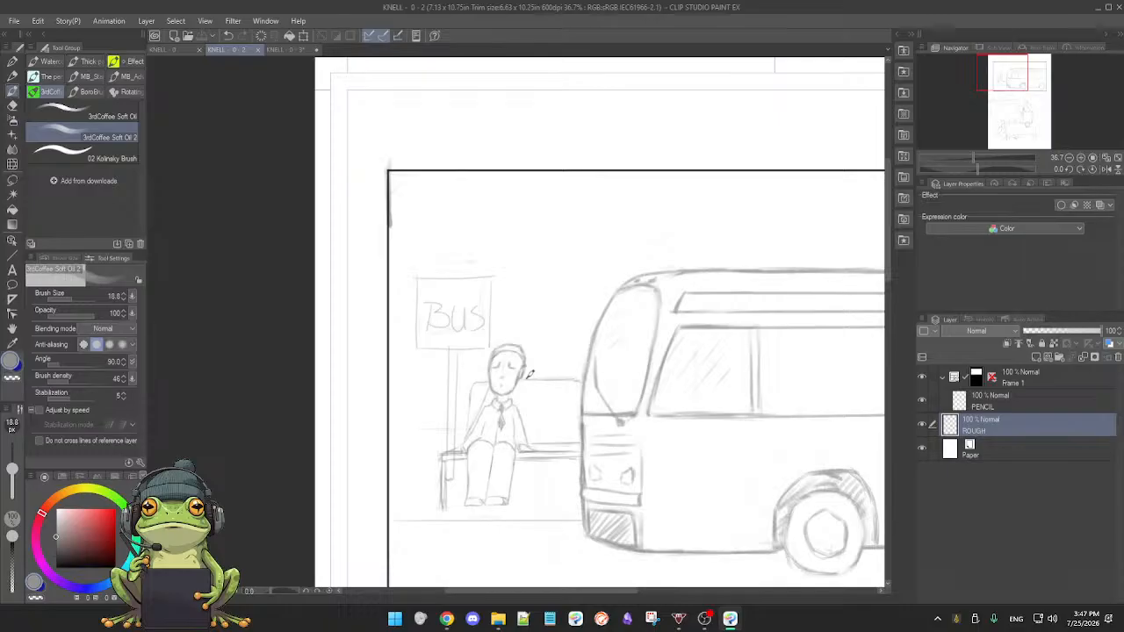
scroll(562, 379, "down", 2)
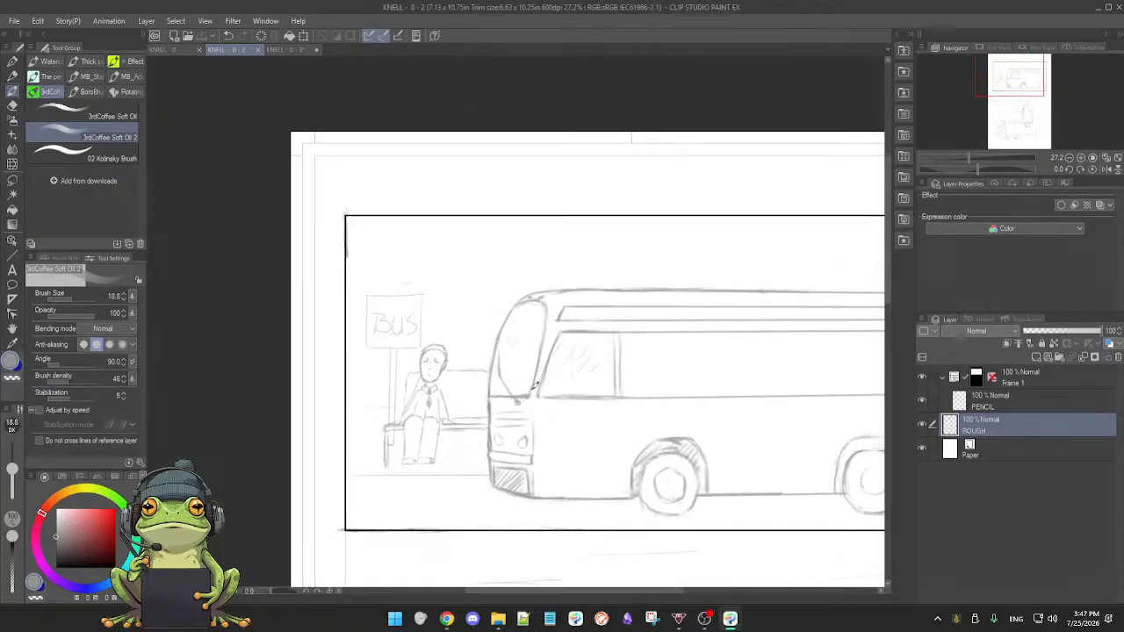
scroll(528, 387, "up", 1)
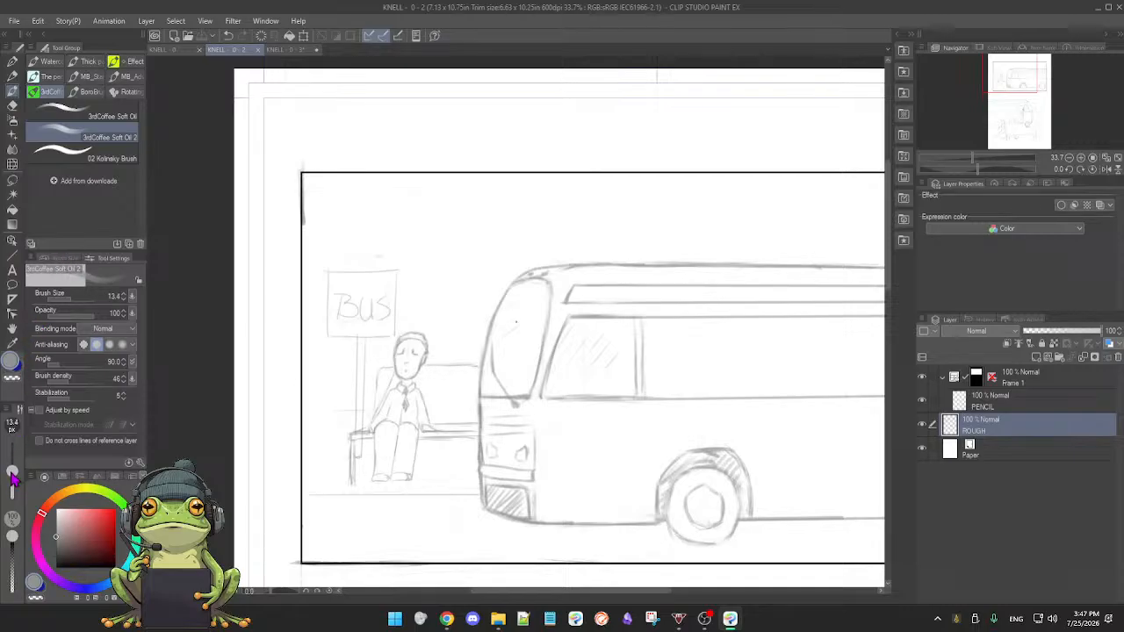
left_click_drag(11, 476, 14, 474)
left_click_drag(492, 406, 467, 406)
left_click_drag(624, 434, 473, 380)
left_click_drag(541, 420, 447, 419)
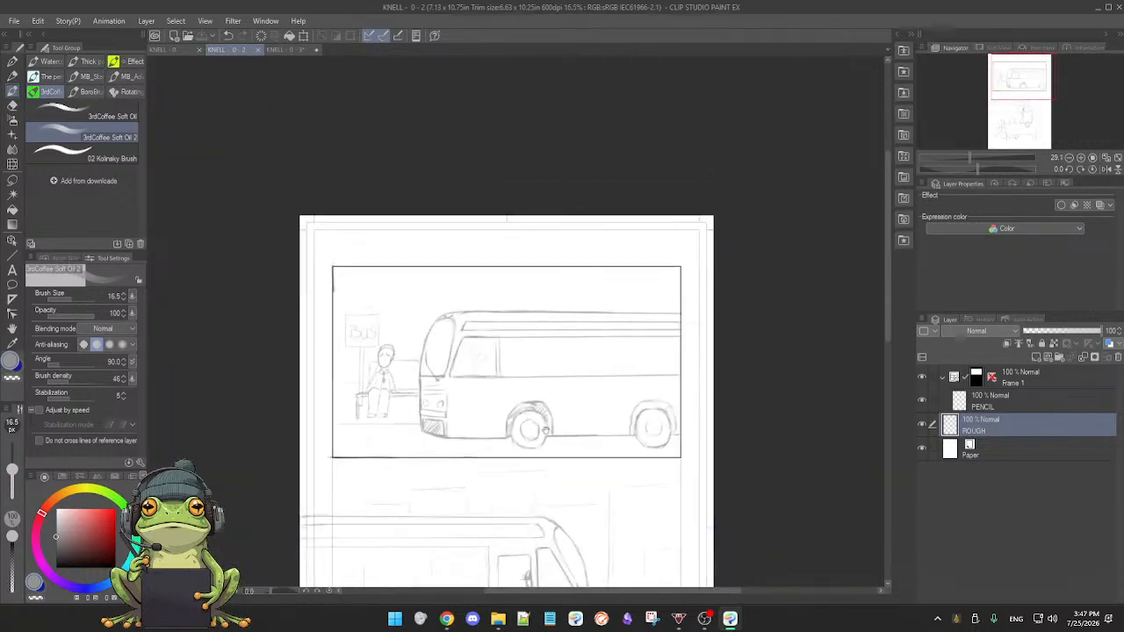
left_click_drag(559, 467, 529, 414)
left_click_drag(536, 503, 534, 350)
left_click_drag(546, 442, 543, 394)
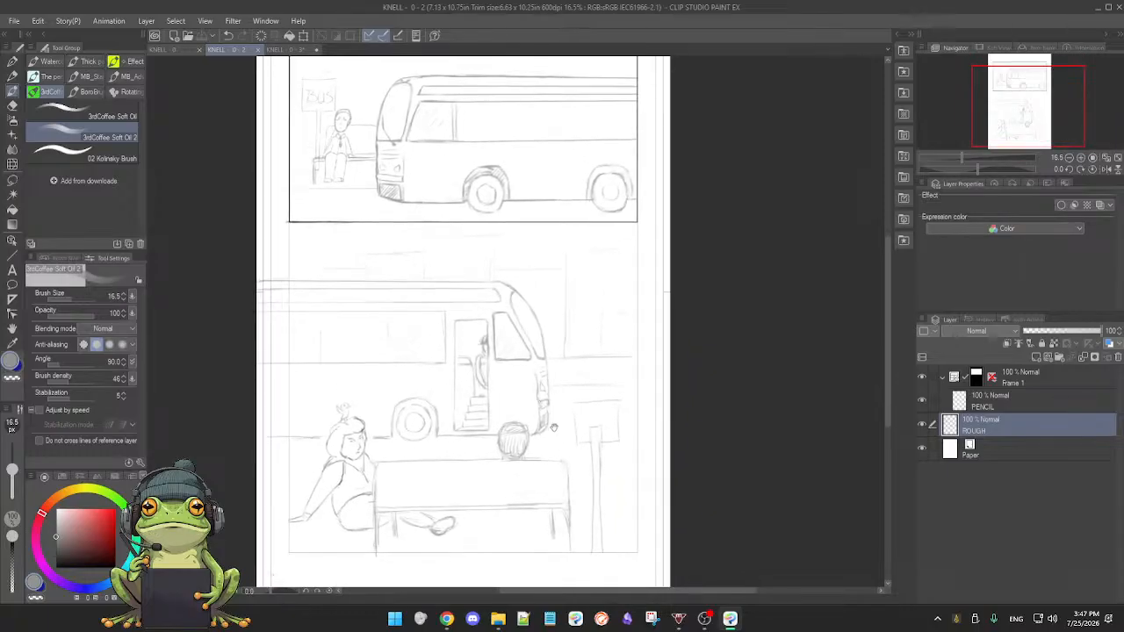
- Erase the upper part of the bus's hatched front wheel in the lower panel and redraw the curved line across it
scroll(527, 434, "up", 4)
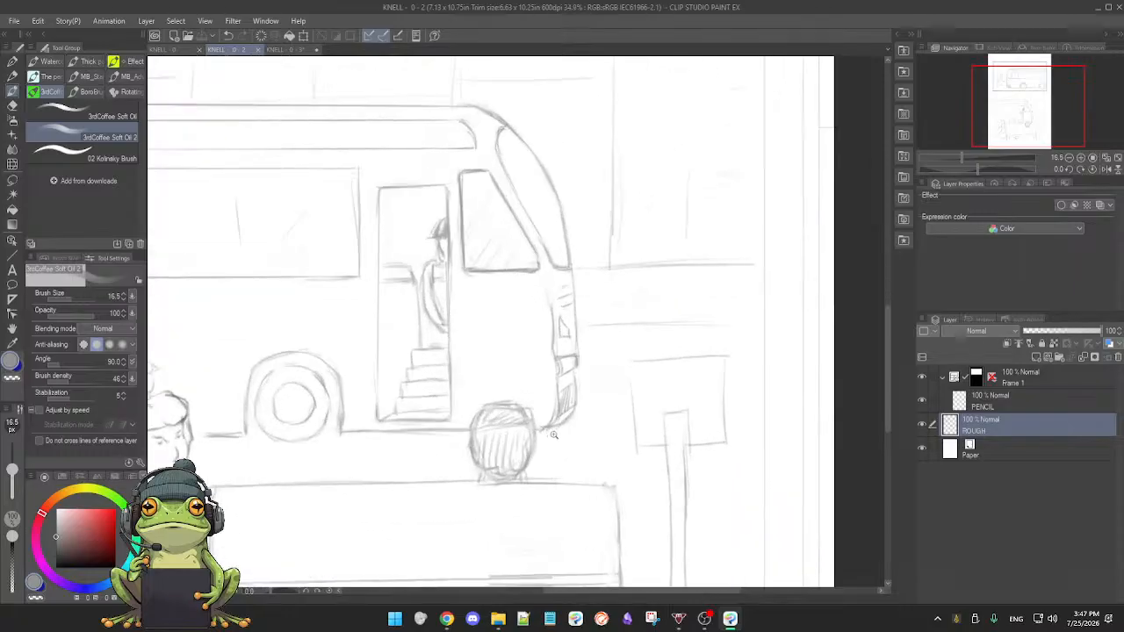
key("e")
mouse_move(499, 412)
left_mouse_down()
mouse_move(487, 447)
mouse_move(501, 433)
mouse_move(473, 437)
mouse_move(523, 435)
mouse_move(474, 419)
mouse_move(492, 406)
mouse_move(476, 406)
mouse_move(527, 399)
mouse_move(466, 399)
left_mouse_up()
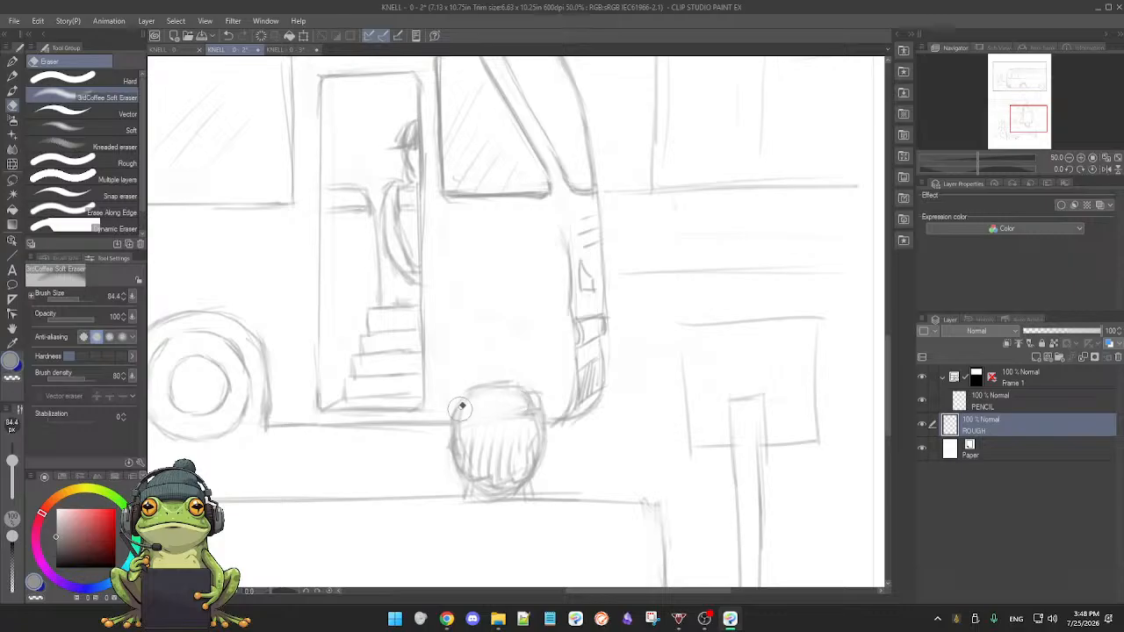
key("b")
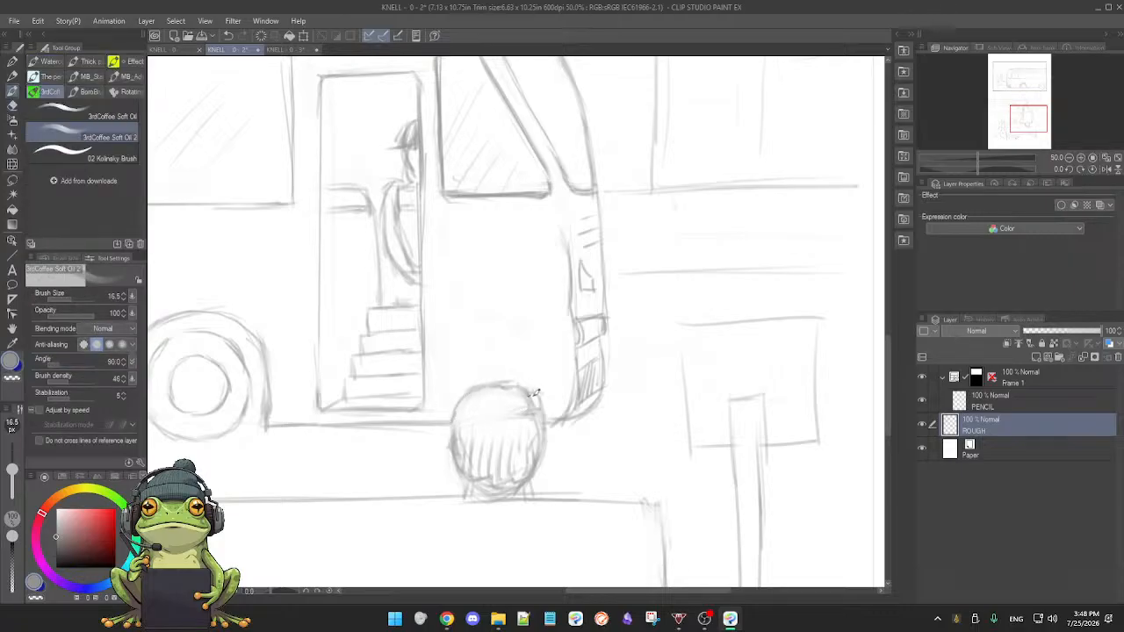
key("e")
left_click_drag(508, 393, 537, 424)
key("b")
left_click_drag(458, 425, 533, 416)
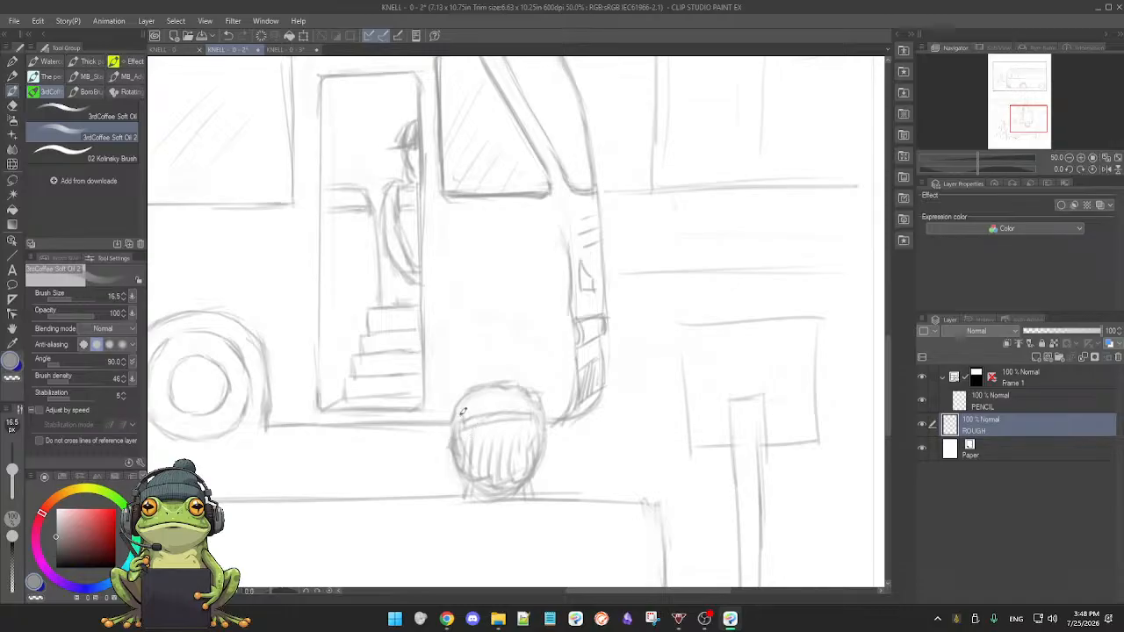
- Clean up the side outlines of the hatched front wheel with alternating erasing and grey brush strokes
key("e")
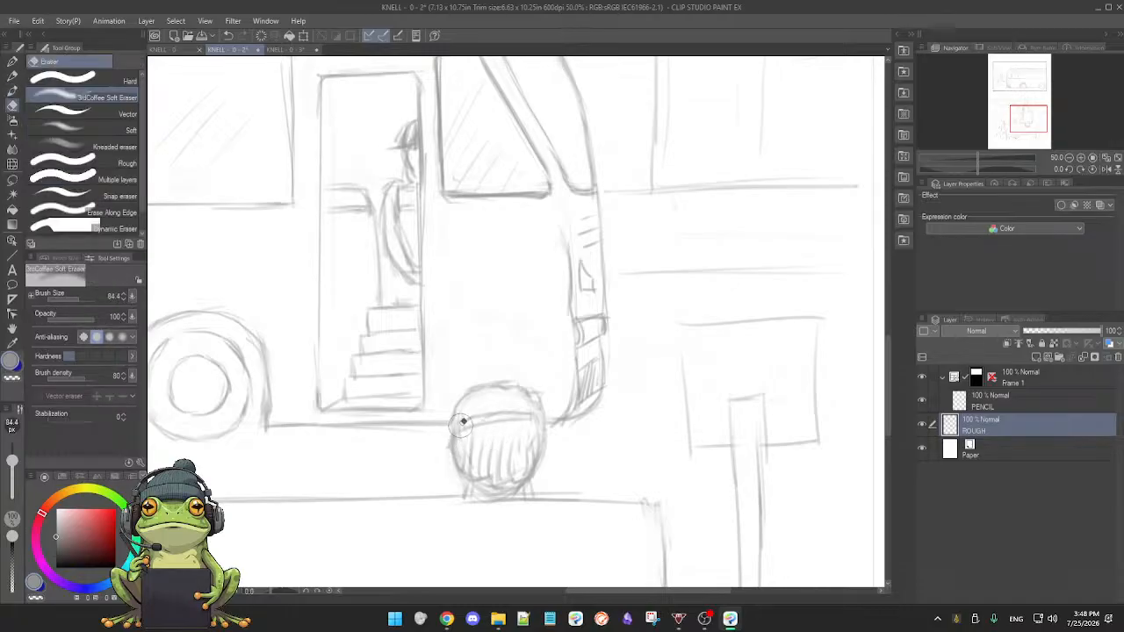
key("b")
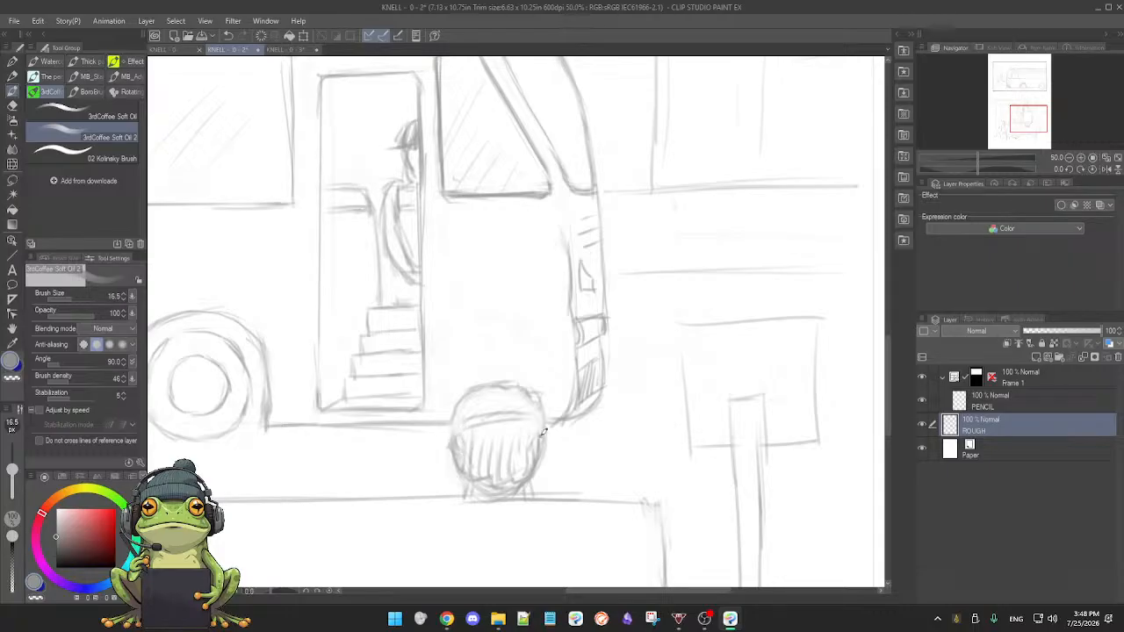
key("e")
left_click_drag(542, 442, 546, 431)
key("b")
key("e")
key("b")
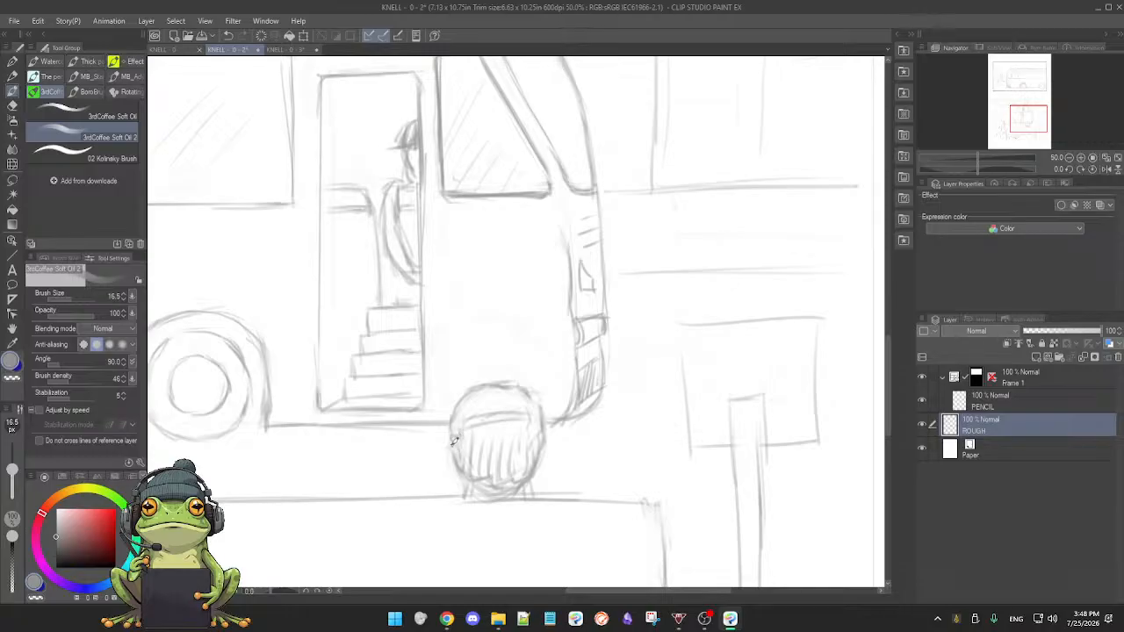
- Erase the stray lines beneath the hatched front wheel and redraw its bottom edge above the bench
scroll(466, 456, "down", 2)
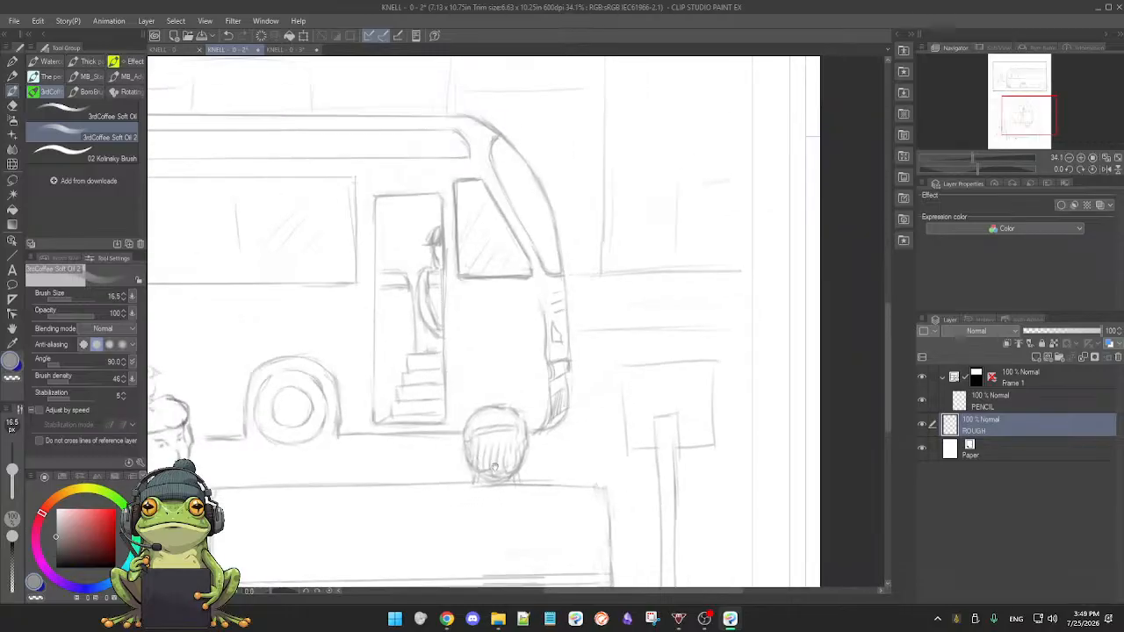
key("e")
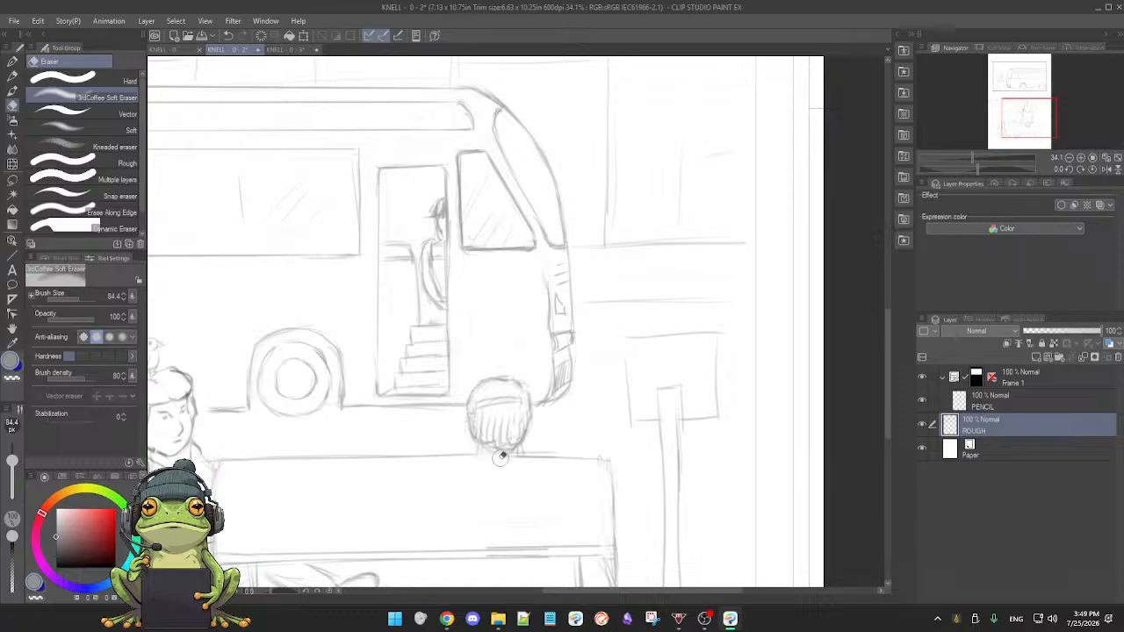
key("b")
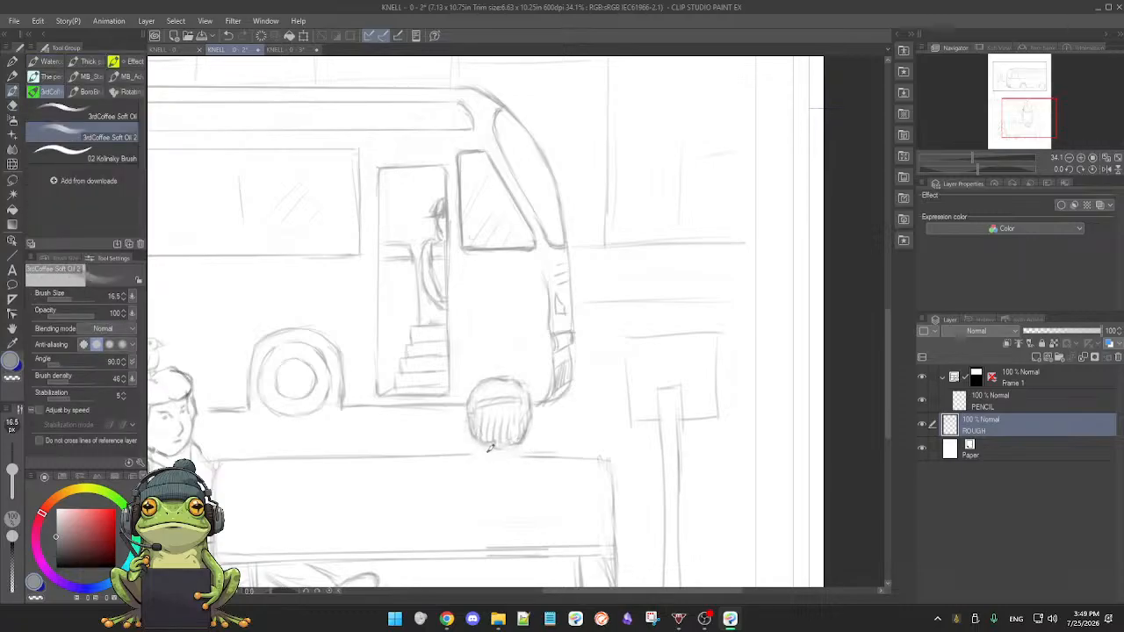
right_click(490, 446)
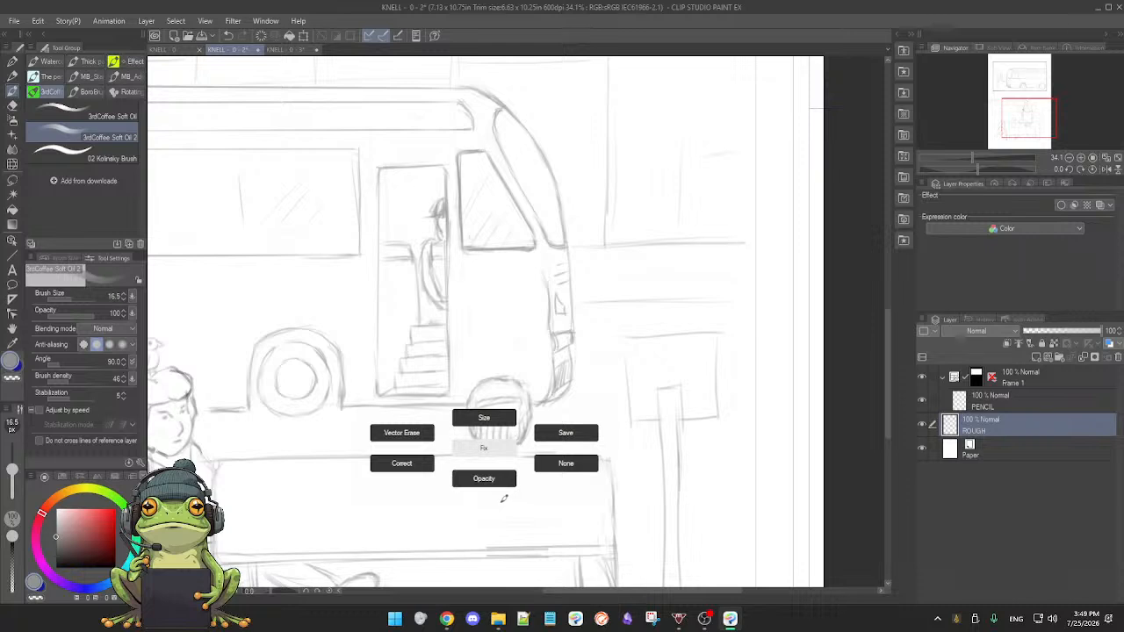
left_click(567, 459)
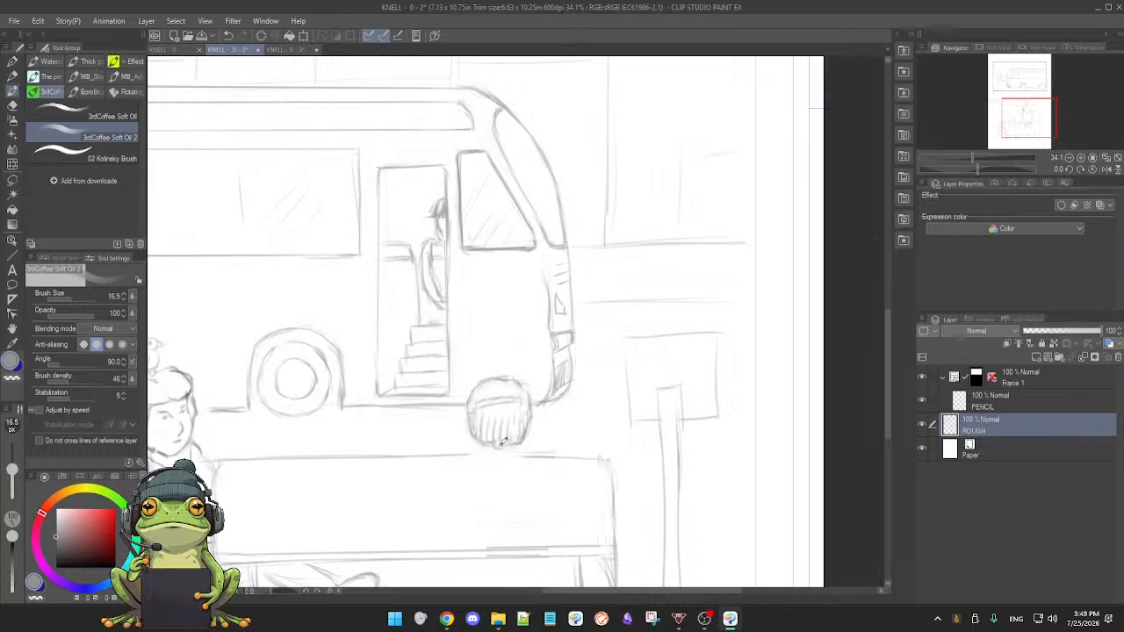
- Reselect the grey drawing colour and save the page 2 document
key("x")
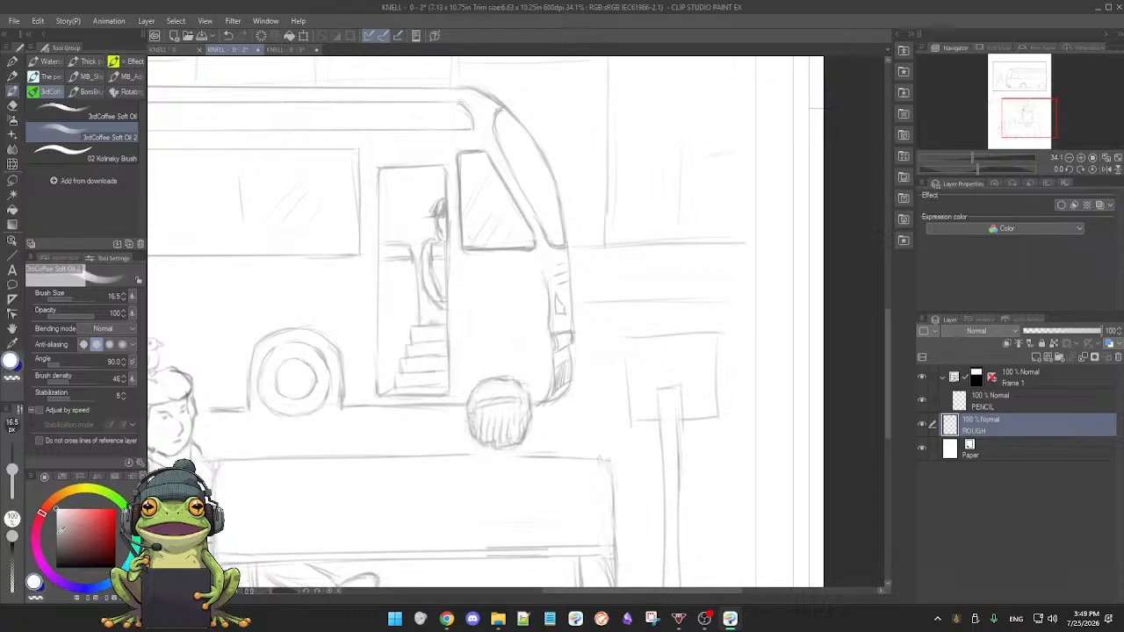
left_click(57, 537)
left_click(439, 446, "alt")
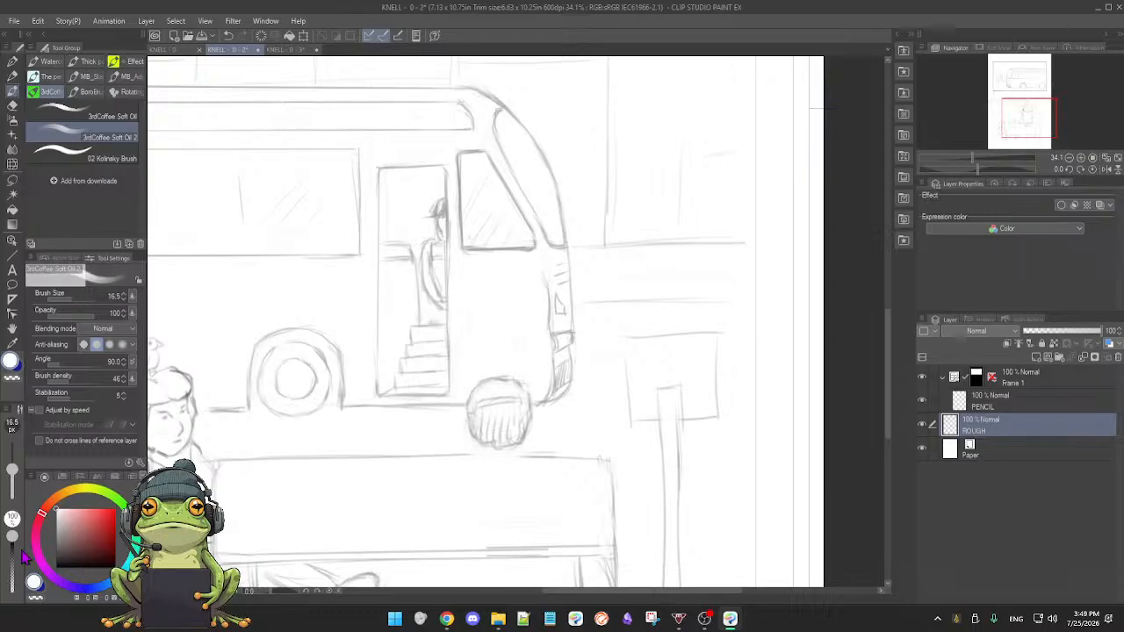
left_click(58, 537)
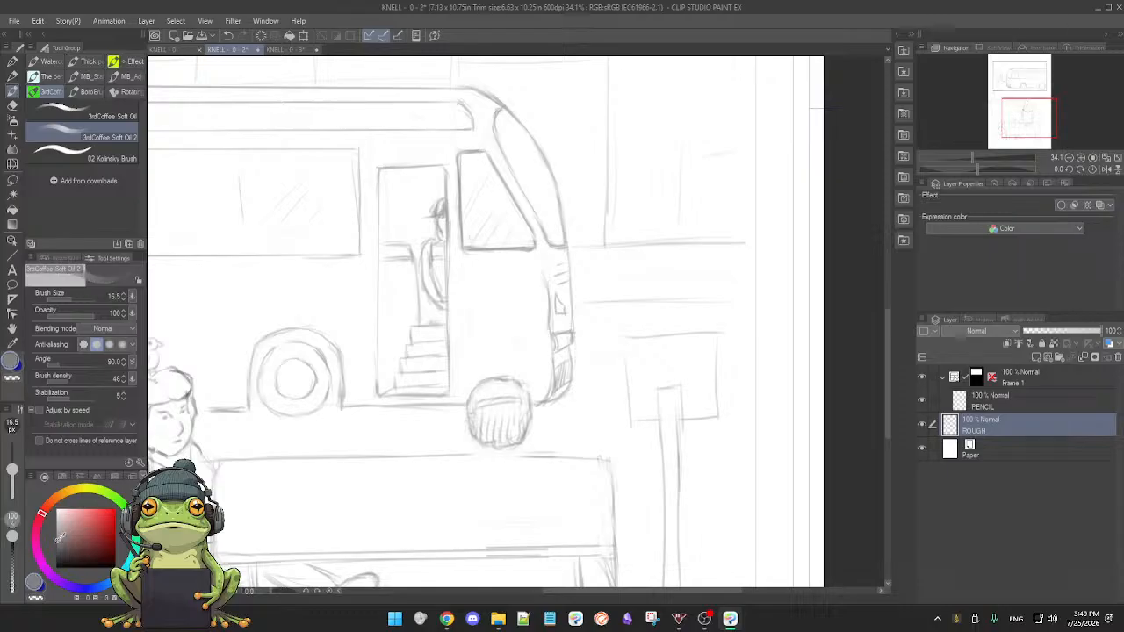
right_click(271, 537)
left_click(351, 519)
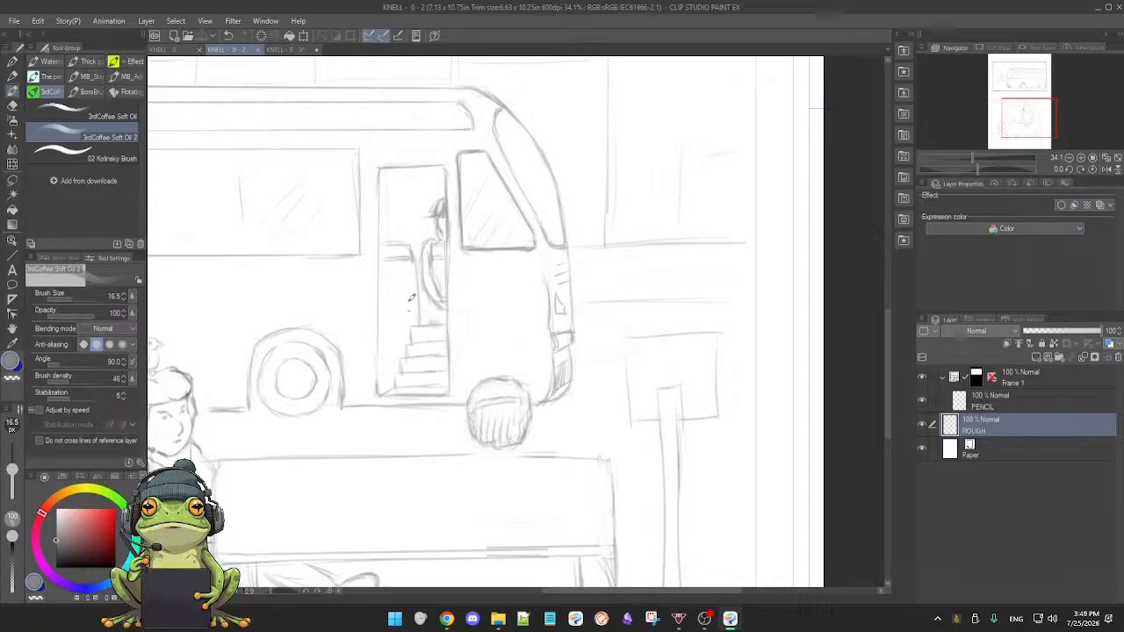
- Erase the faint lines inside the bus doorway and redraw the short horizontal lines beside the driver
key("e")
left_click(393, 189)
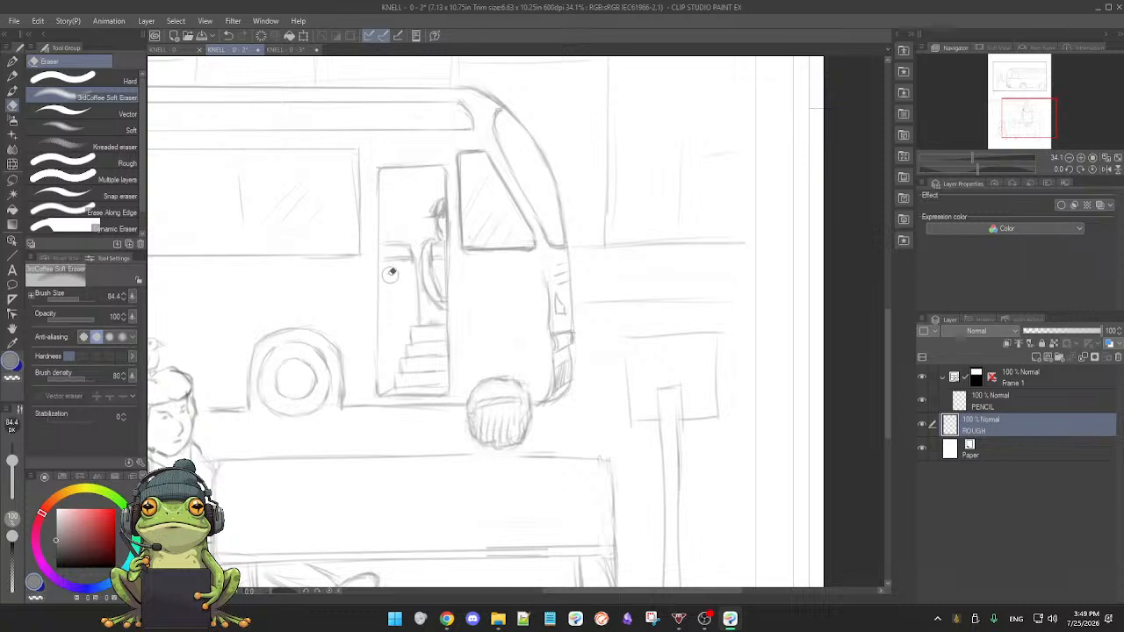
key("b")
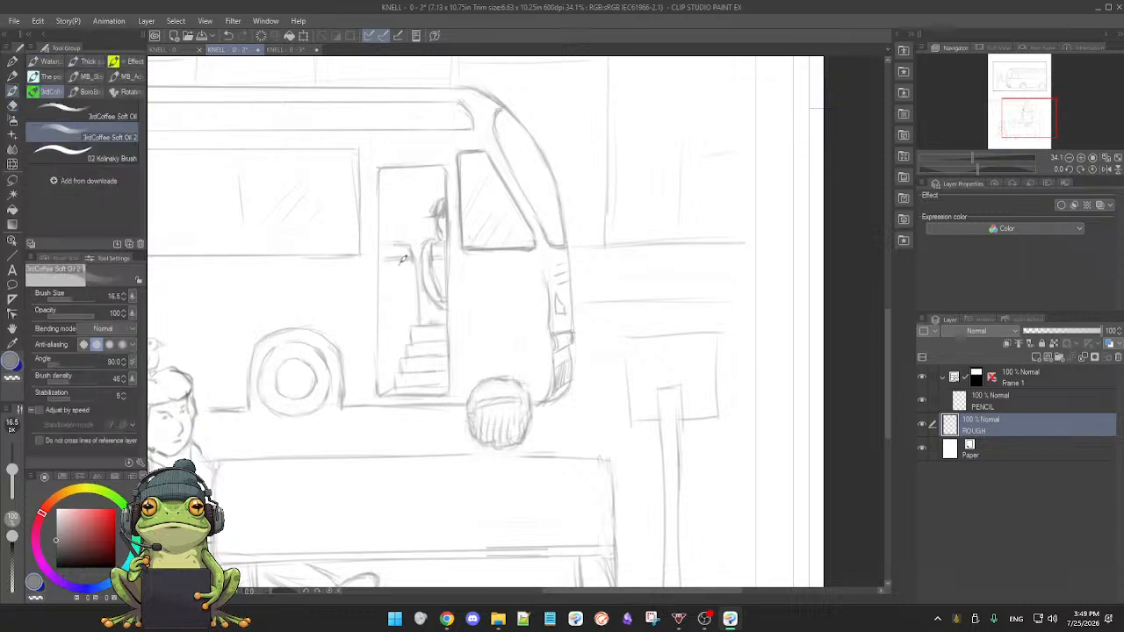
left_click_drag(378, 243, 405, 240)
- Rework the driver's head and cap in the bus doorway with alternating soft erasing and grey brush strokes
key("e")
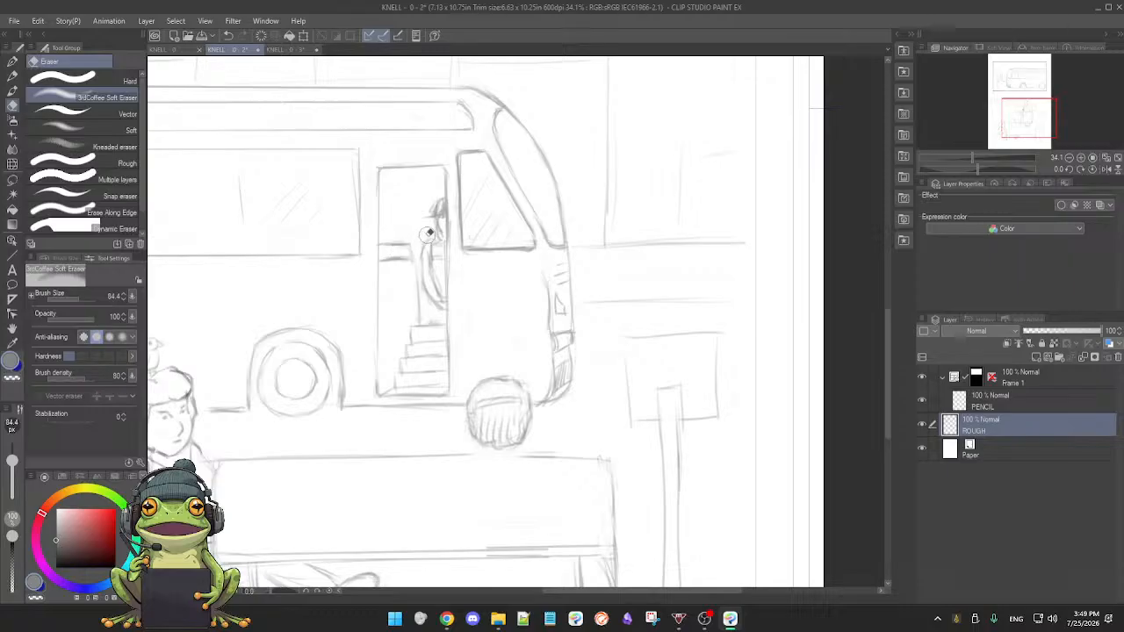
key("b")
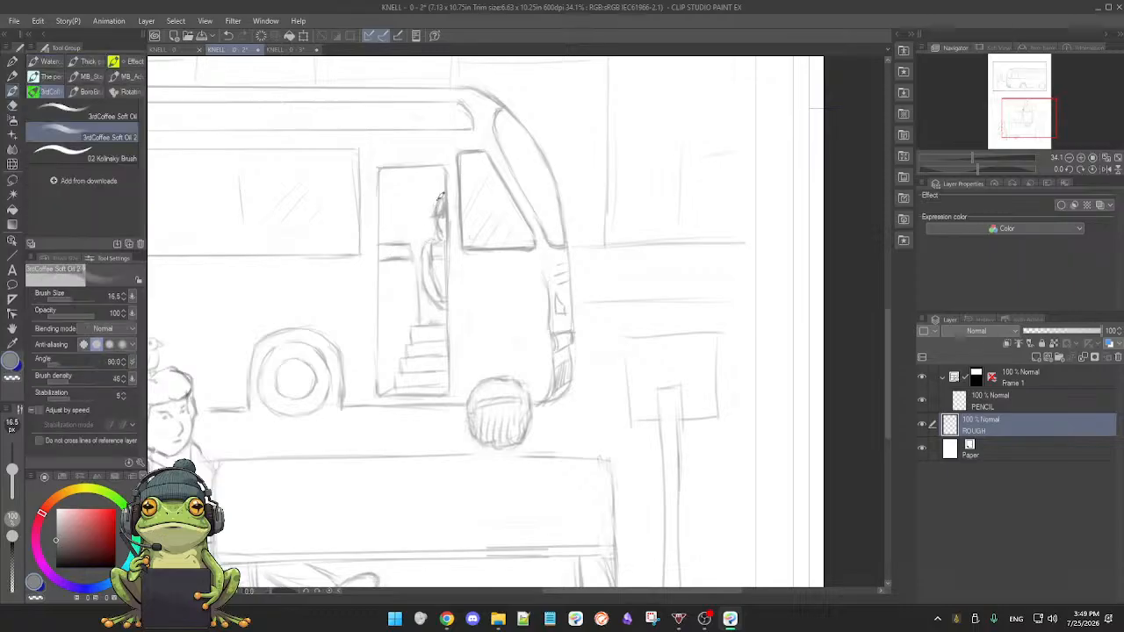
key("e")
key("b")
key("e")
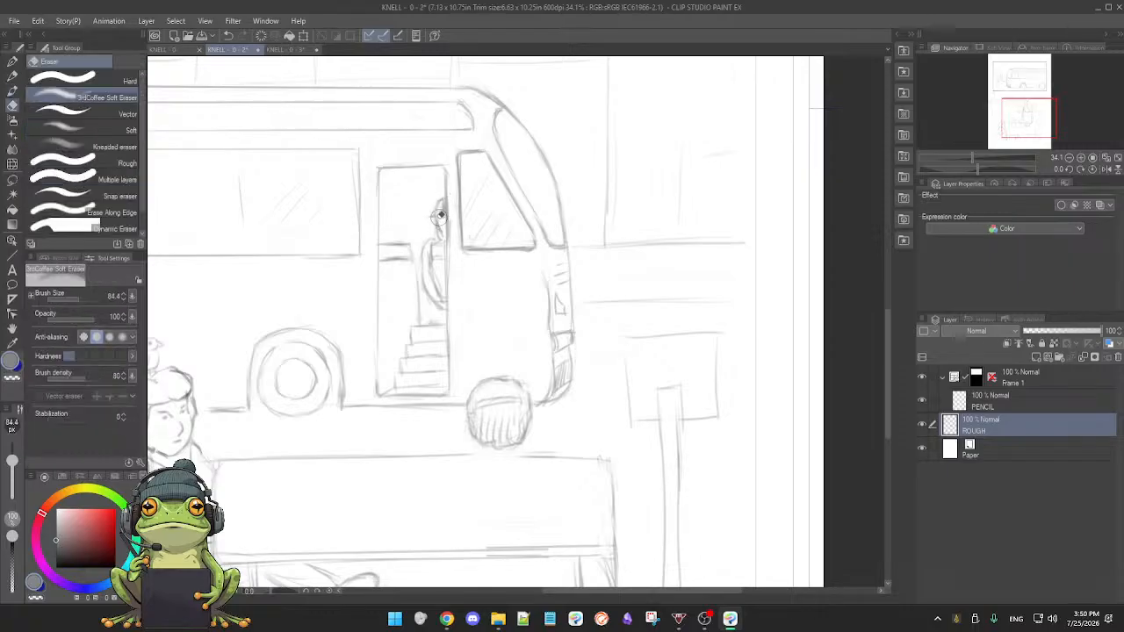
key("b")
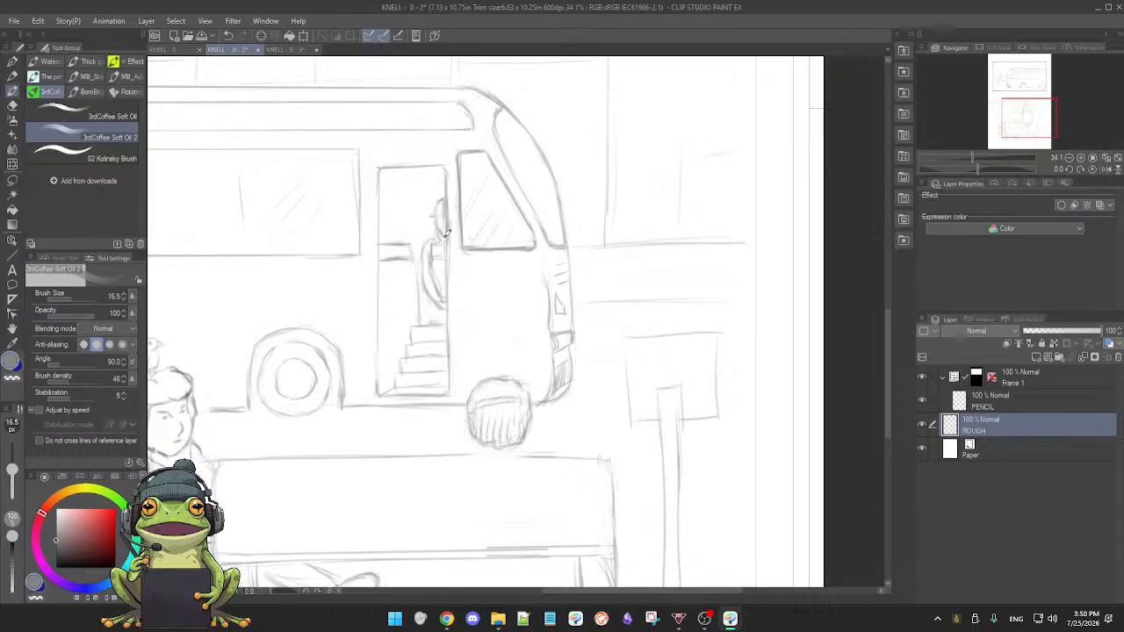
key("e")
key("b")
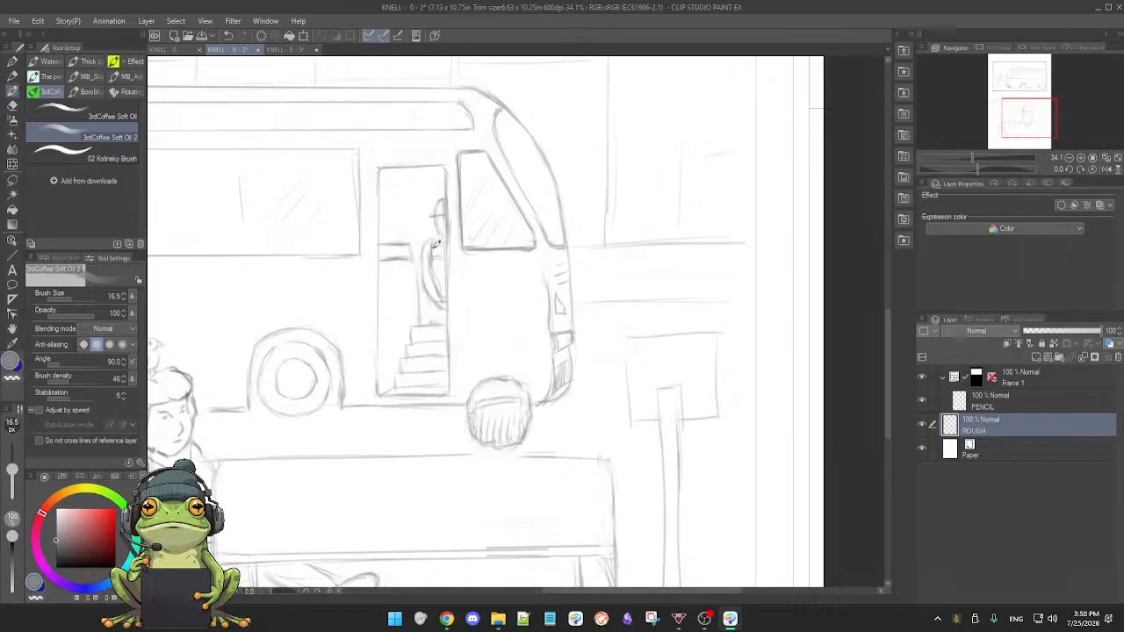
- Erase the rough lines on the driver's torso and redraw the curved inner outline of the body
key("e")
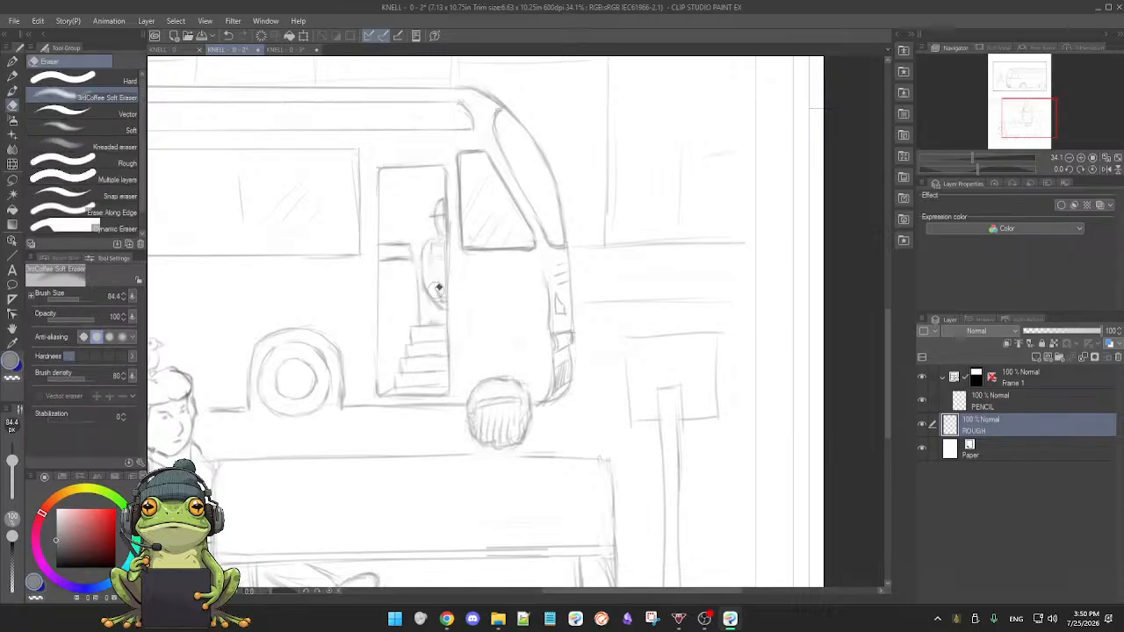
key("b")
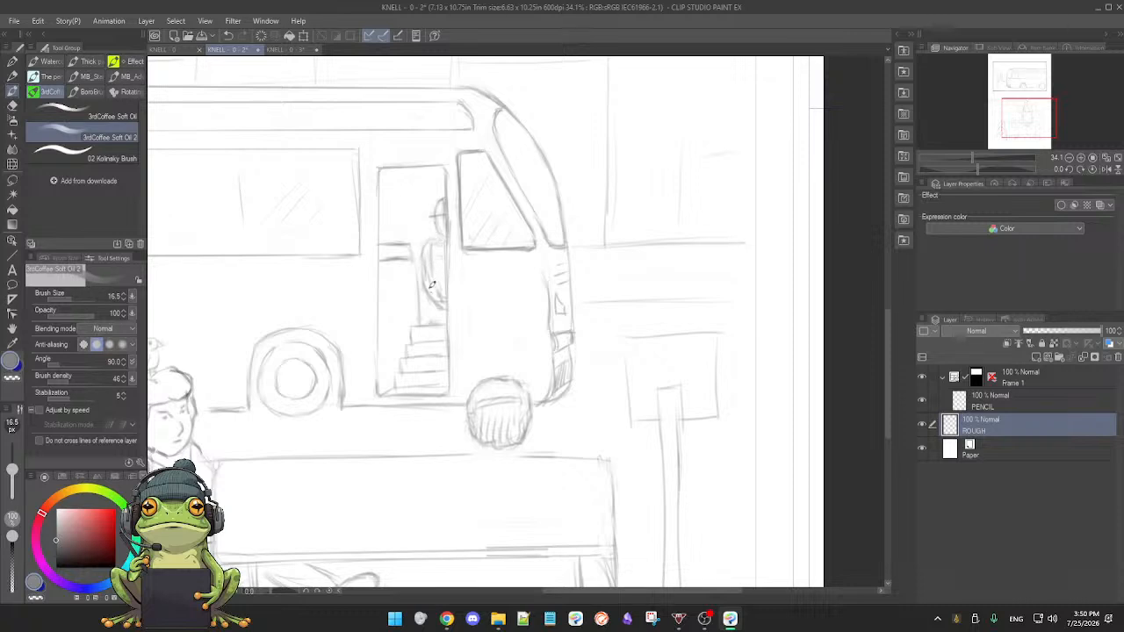
scroll(462, 269, "up", 4)
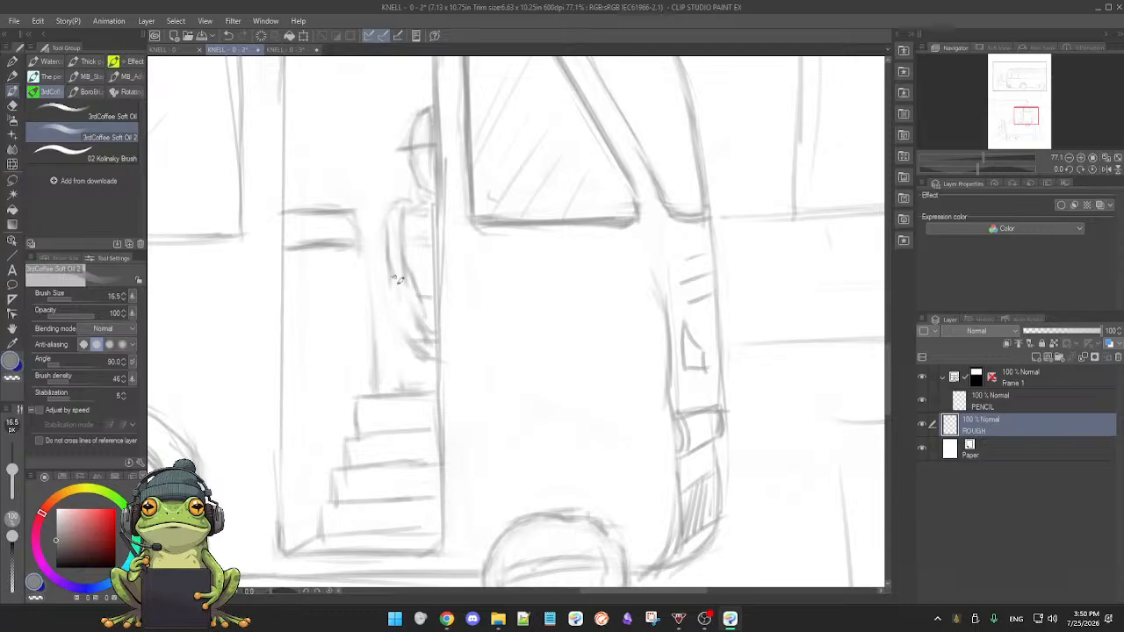
left_click_drag(401, 210, 415, 281)
left_click_drag(403, 237, 420, 295)
- Reduce the eraser size to 45.8, clean up the driver's cap, and redraw its brim and the face
key("e")
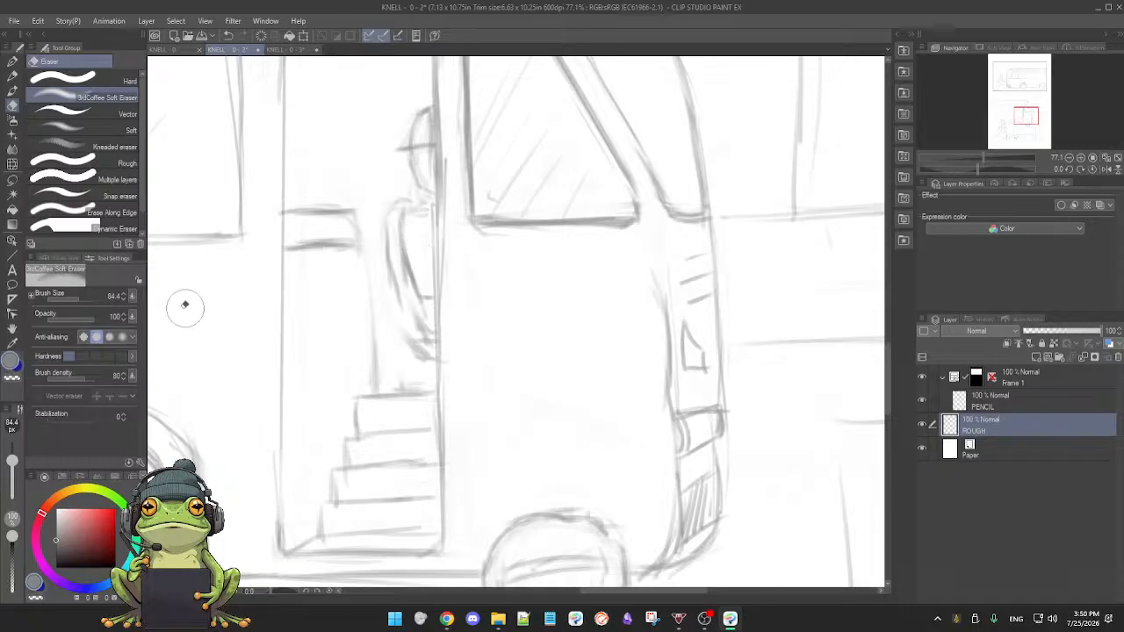
left_click_drag(13, 460, 12, 465)
left_click_drag(12, 467, 12, 464)
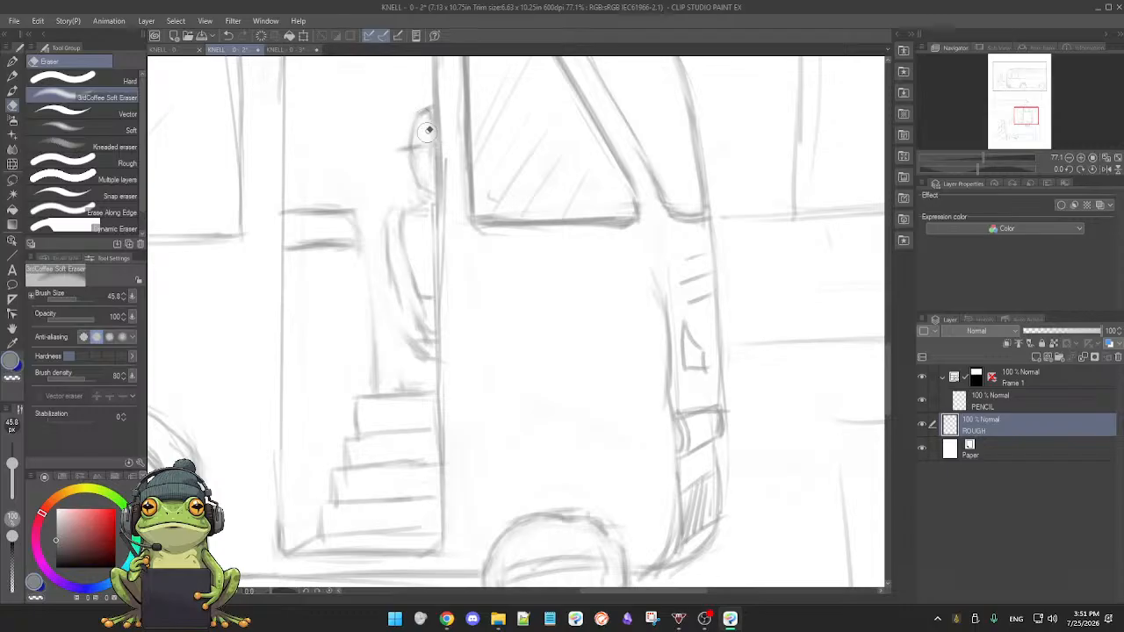
key("b")
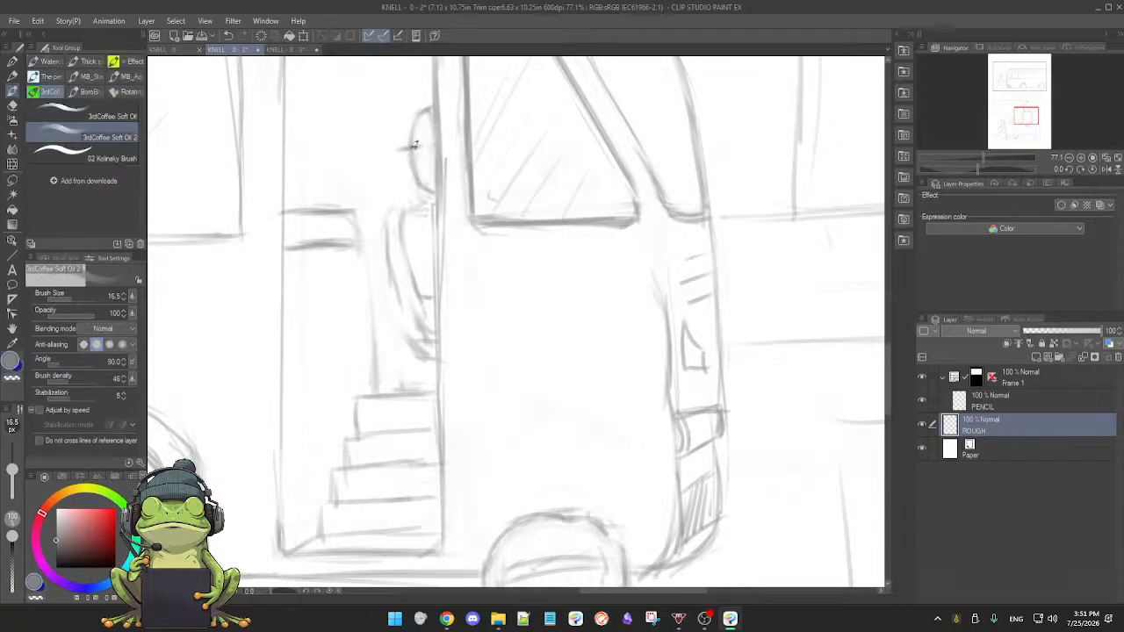
mouse_move(402, 150)
left_mouse_down()
mouse_move(432, 145)
mouse_move(411, 146)
left_mouse_up()
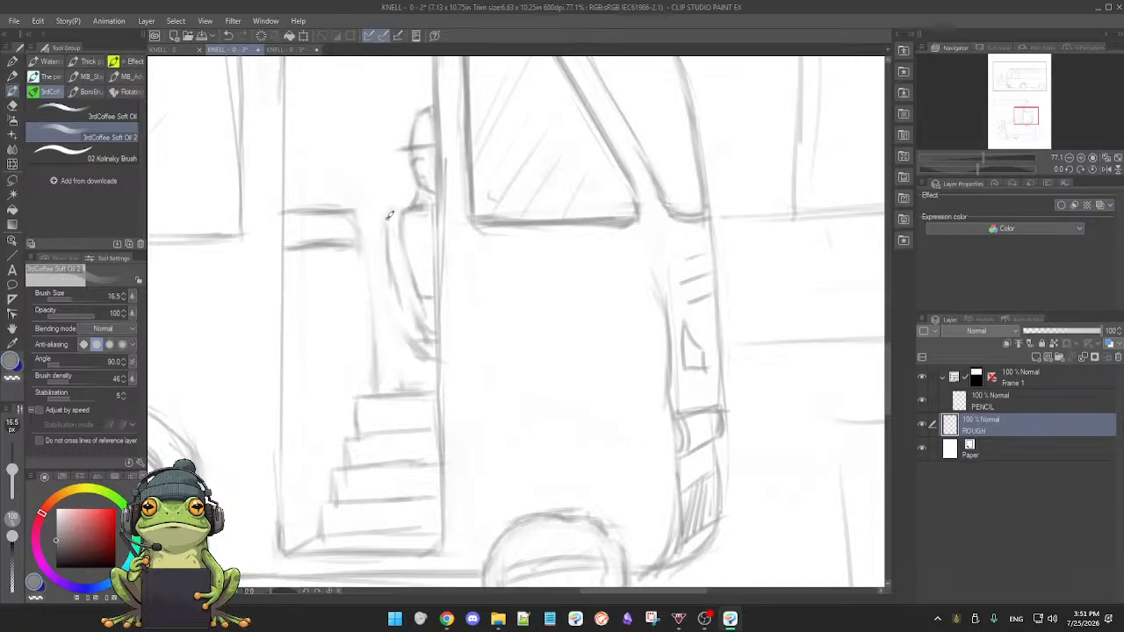
- Redraw the long curved outline down the driver's back, erasing the stray lines inside it
left_click_drag(388, 210, 390, 273)
left_click_drag(385, 223, 403, 322)
key("e")
left_click_drag(394, 218, 406, 311)
key("b")
left_click_drag(382, 225, 405, 319)
left_click_drag(391, 274, 410, 333)
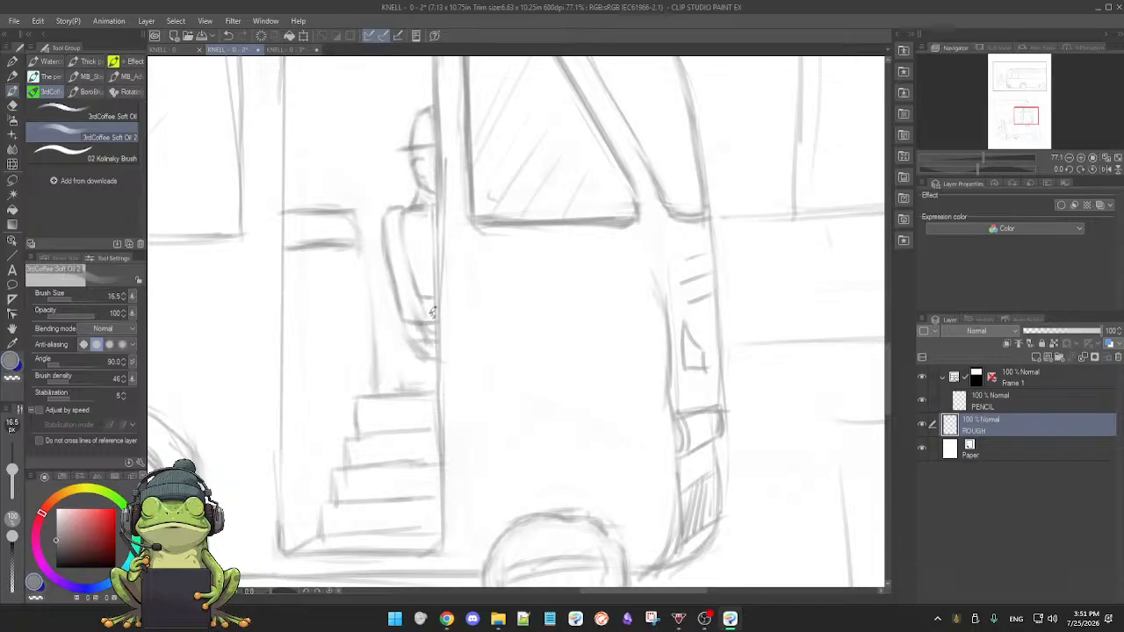
- Erase the scribbled lines beneath the driver's torso and draw a short narrow support below it
key("e")
key("b")
key("e")
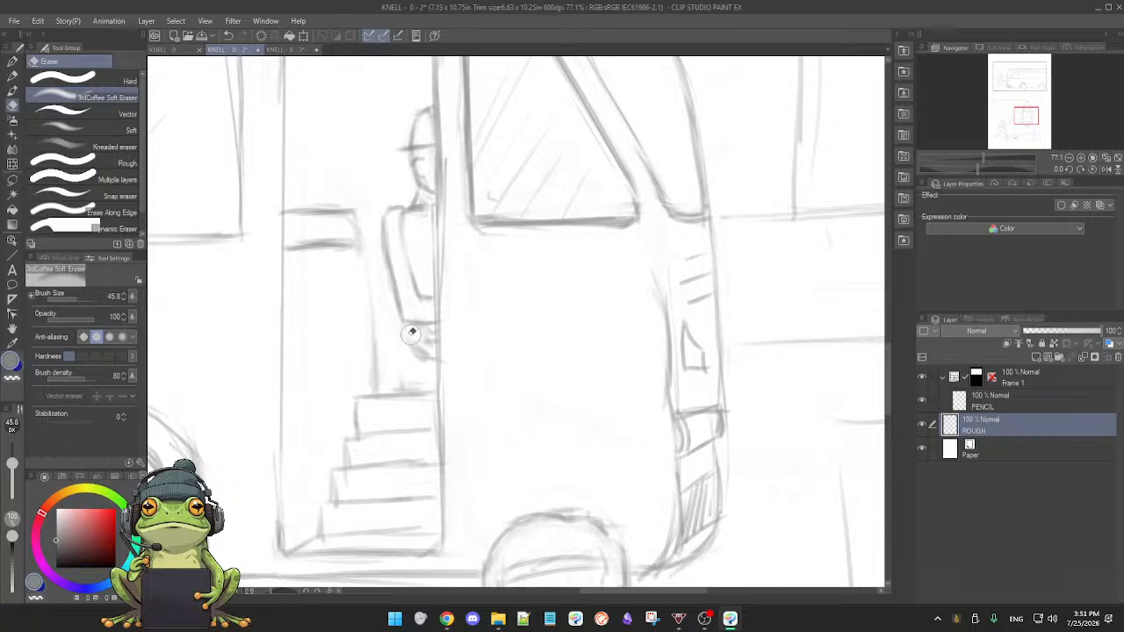
mouse_move(429, 332)
left_mouse_down()
mouse_move(419, 334)
mouse_move(427, 329)
mouse_move(427, 363)
mouse_move(444, 351)
mouse_move(425, 347)
left_mouse_up()
key("b")
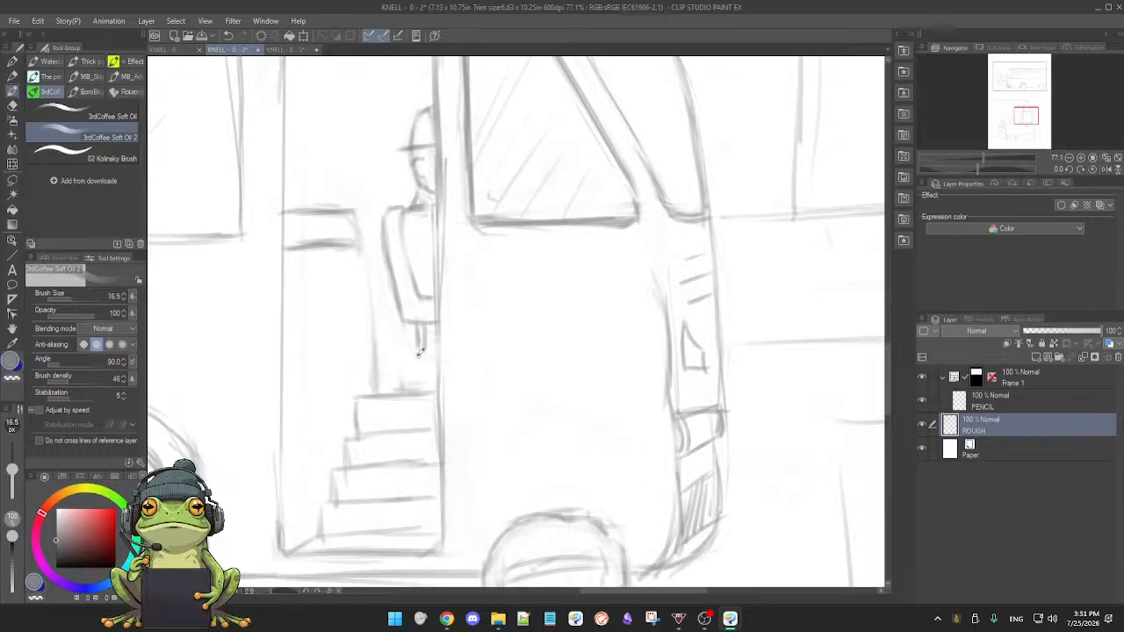
- Clean up the area beneath the driver and draw extra steps at the top of the doorway staircase
scroll(433, 386, "down", 3)
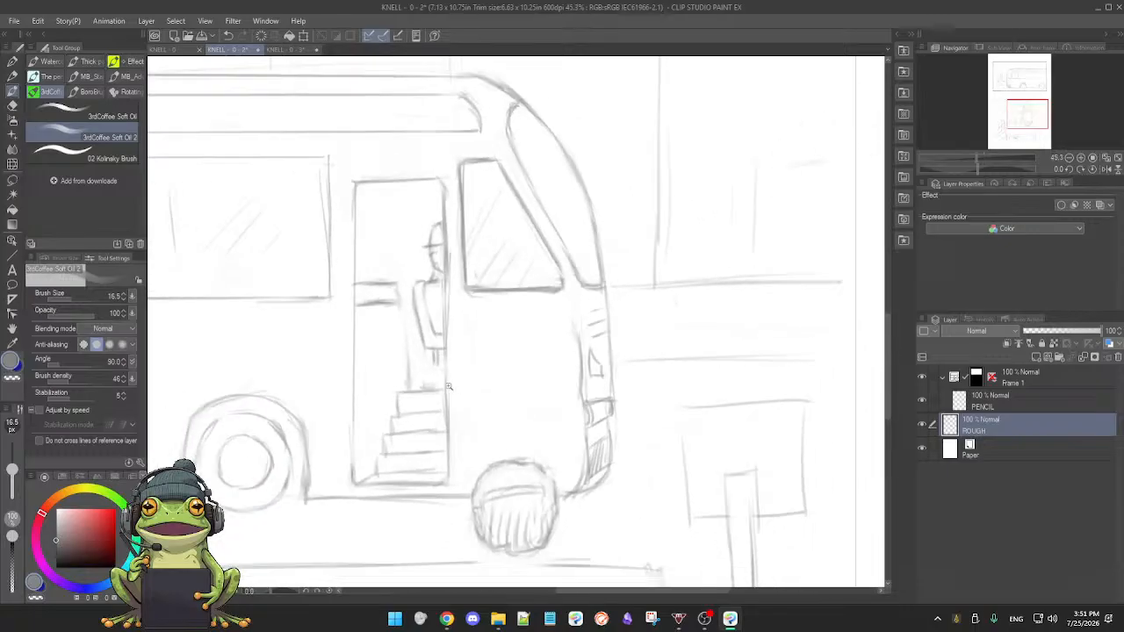
key("e")
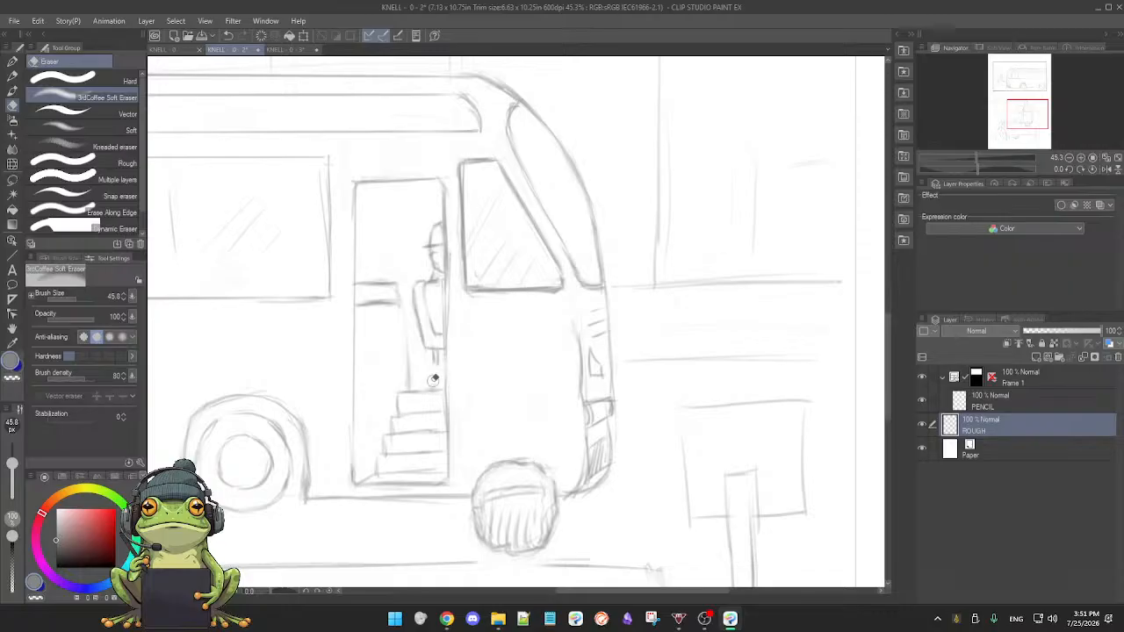
key("b")
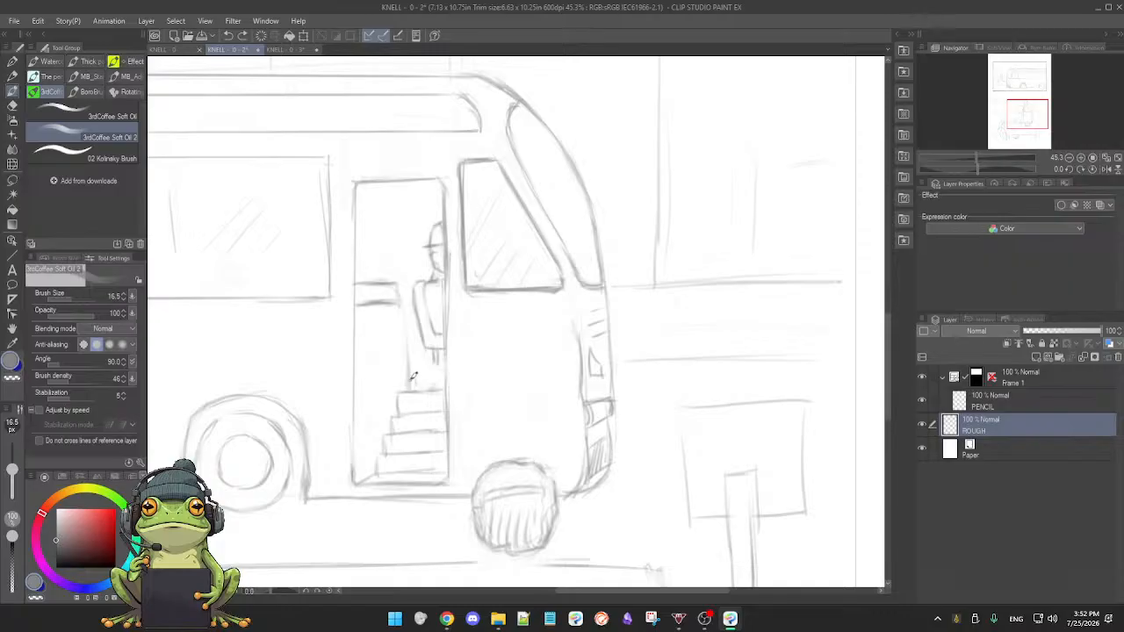
key("e")
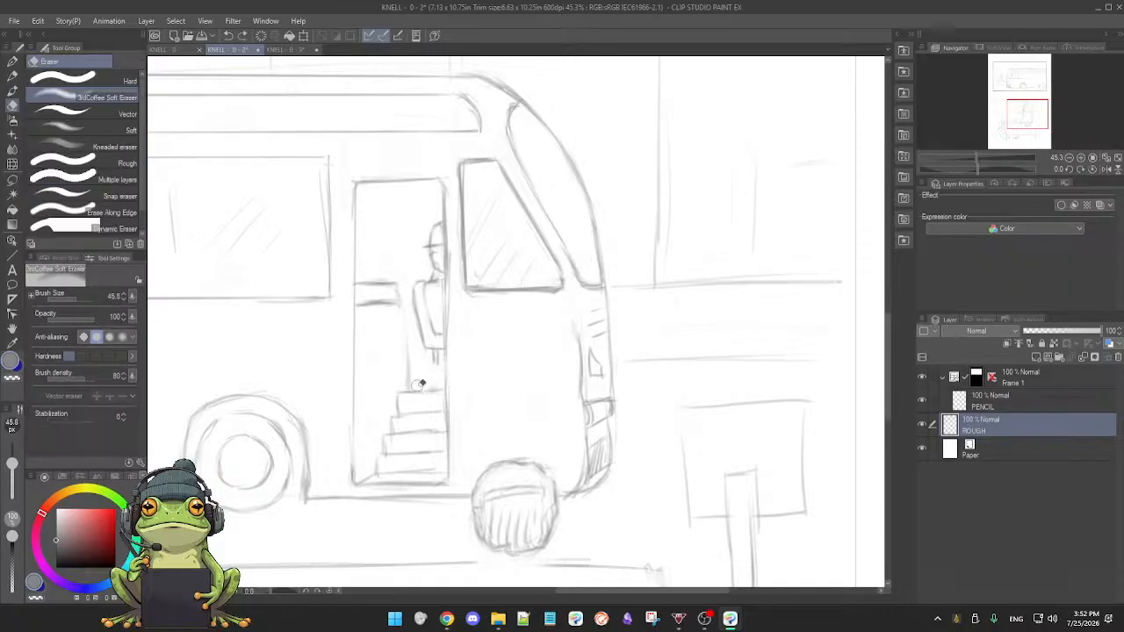
key("b")
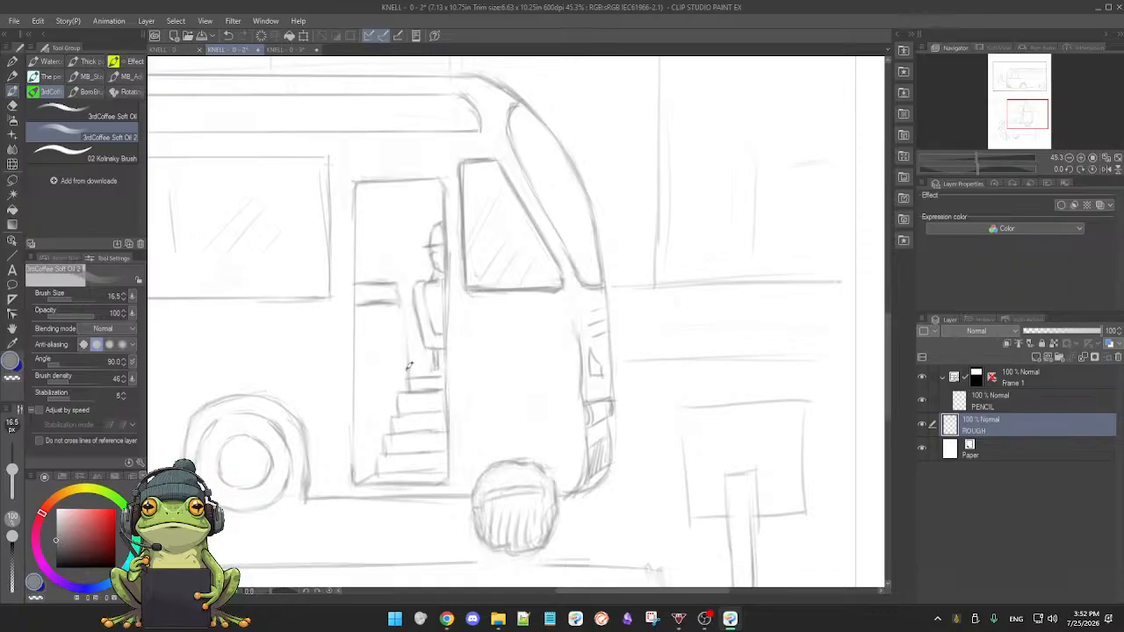
key("e")
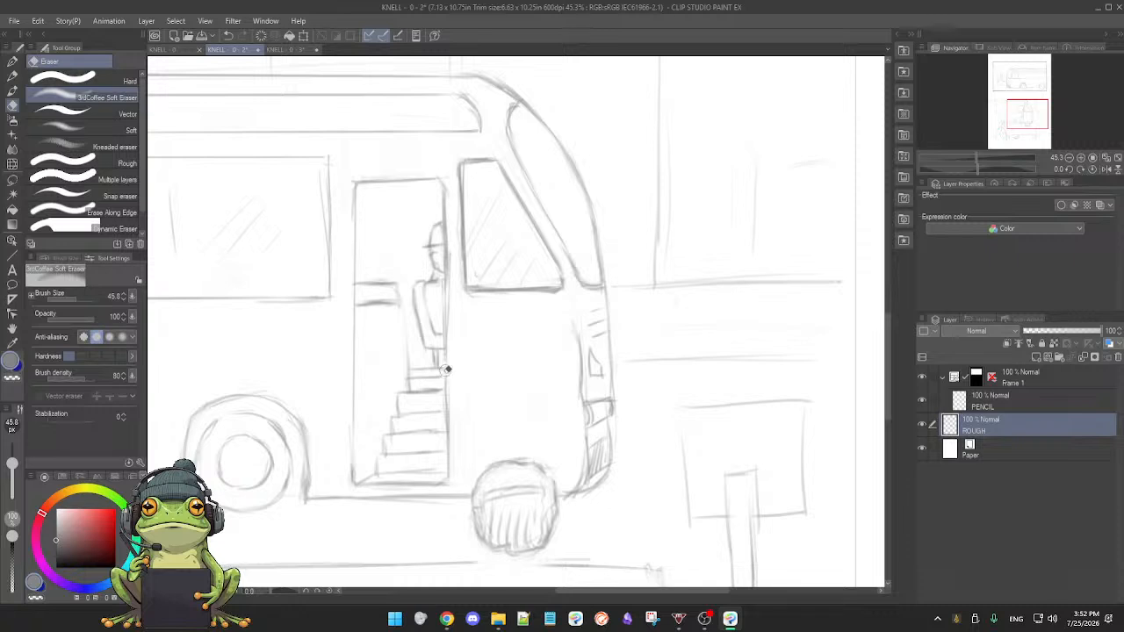
key("b")
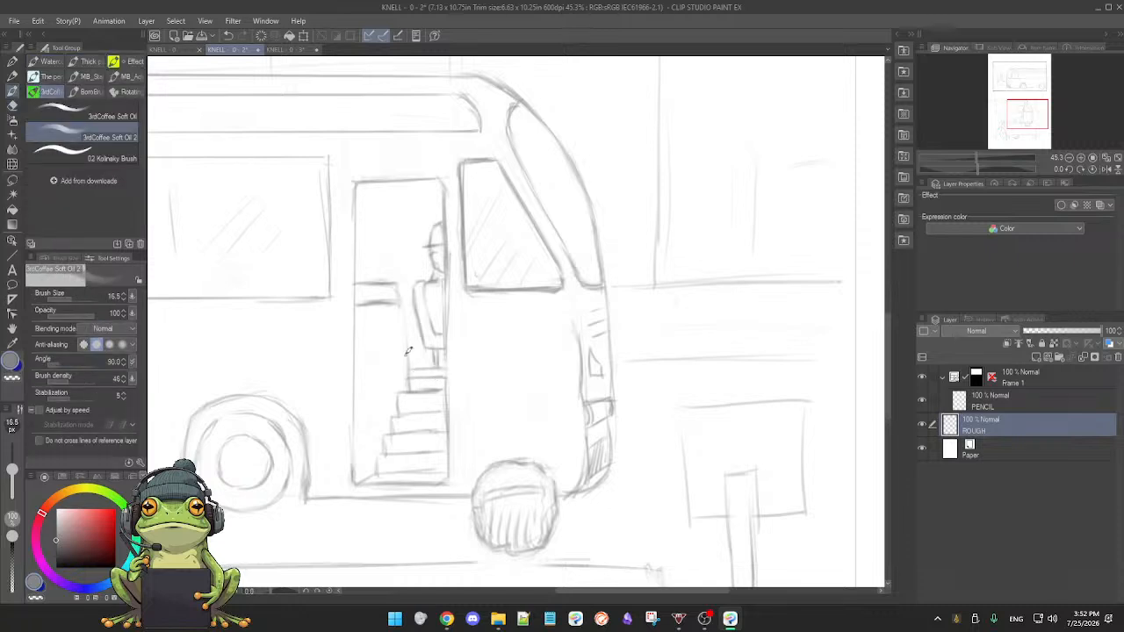
key("e")
key("b")
scroll(469, 378, "down", 1)
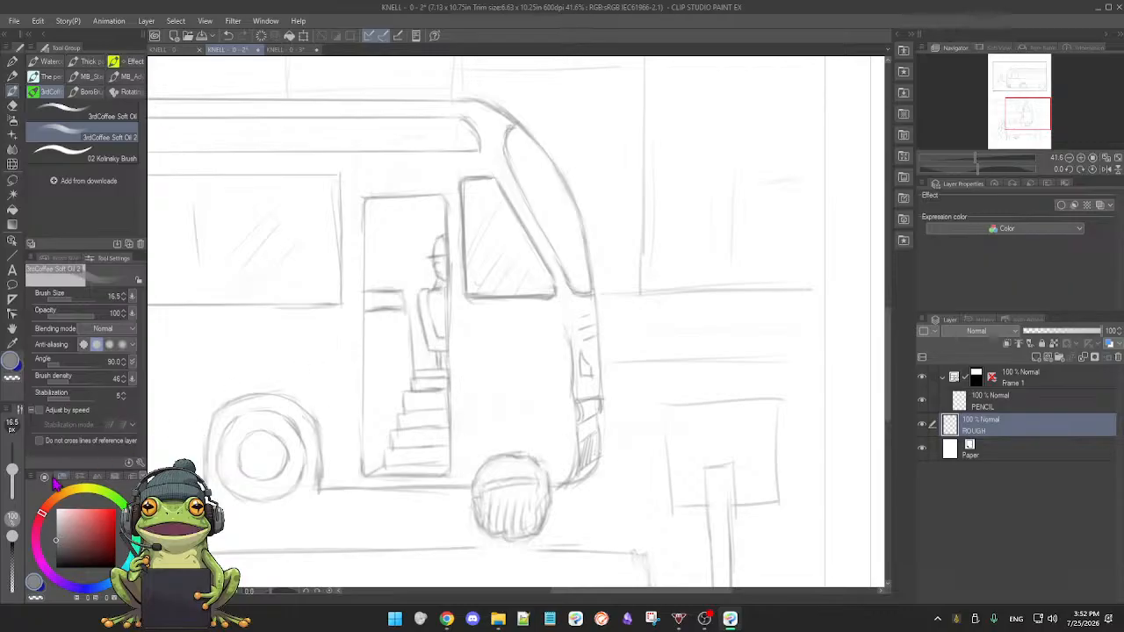
left_click_drag(12, 471, 13, 468)
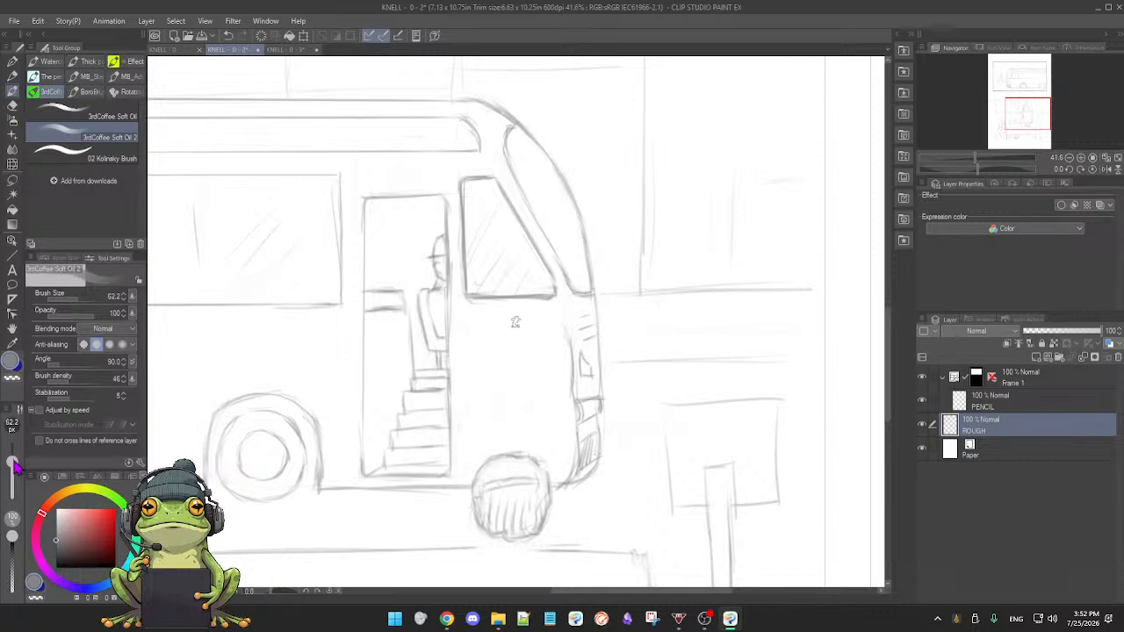
left_click_drag(14, 468, 14, 469)
left_click_drag(15, 468, 15, 469)
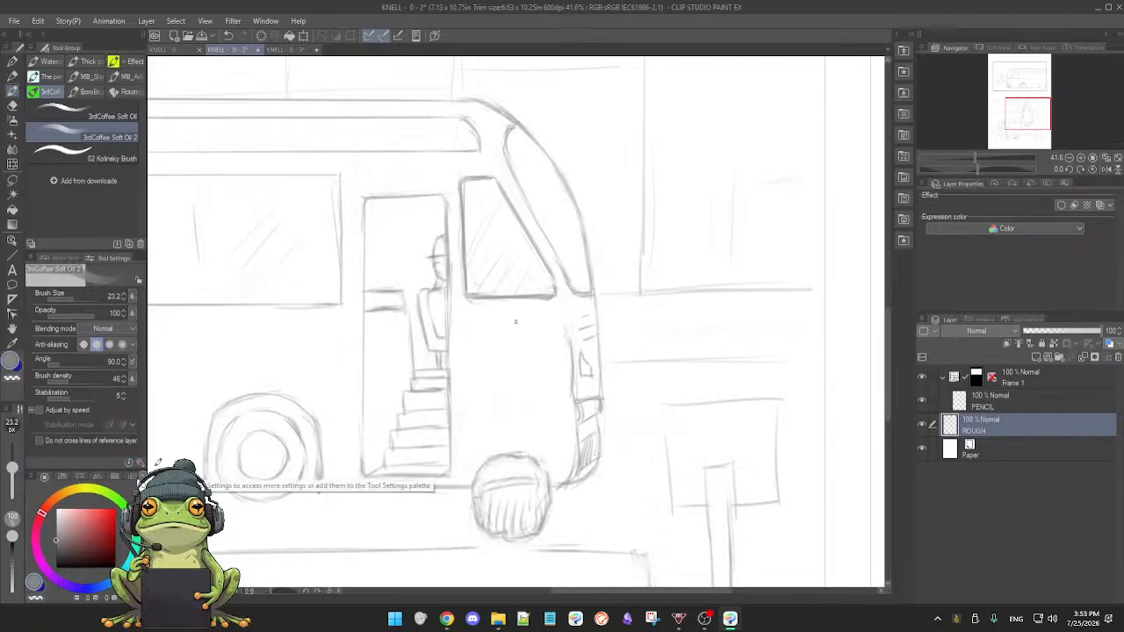
scroll(309, 410, "down", 1)
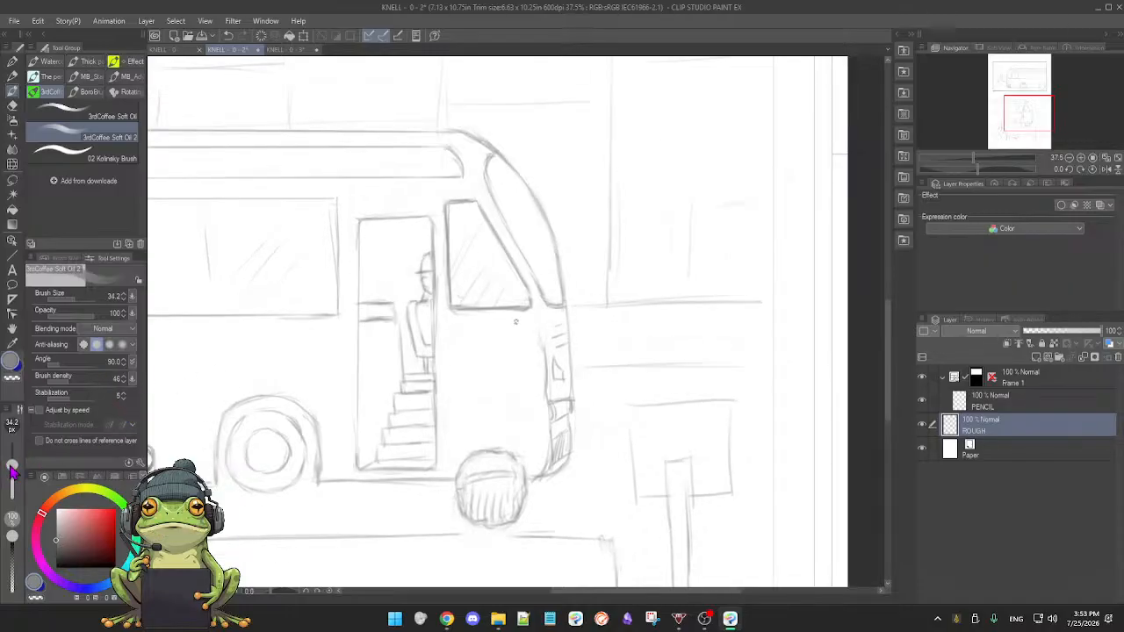
left_click_drag(13, 472, 13, 468)
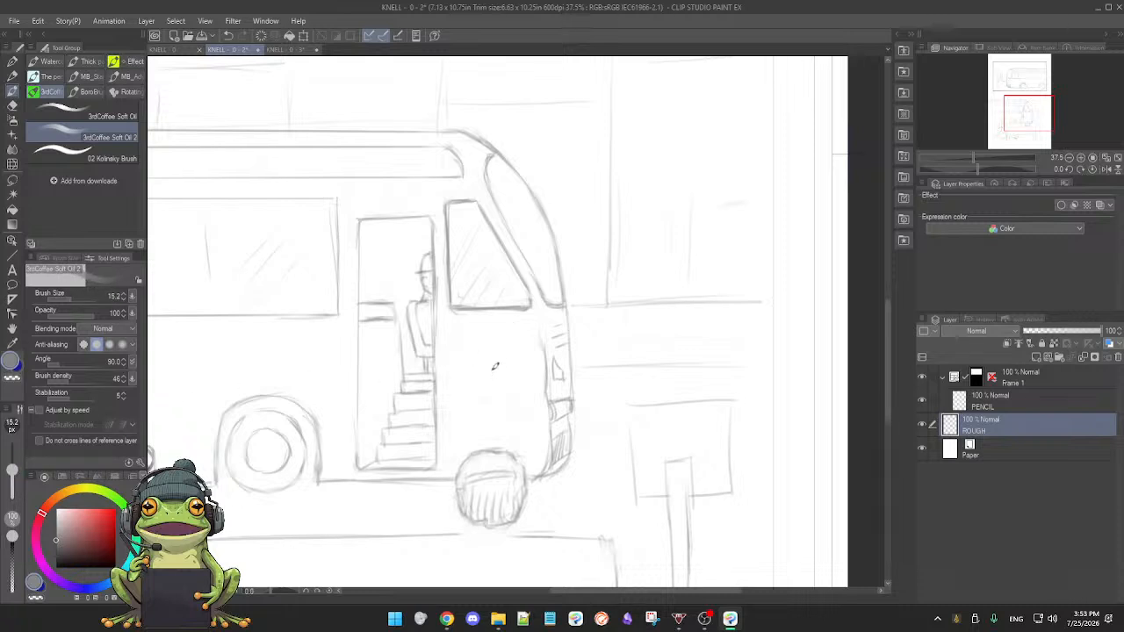
left_click_drag(489, 381, 493, 381)
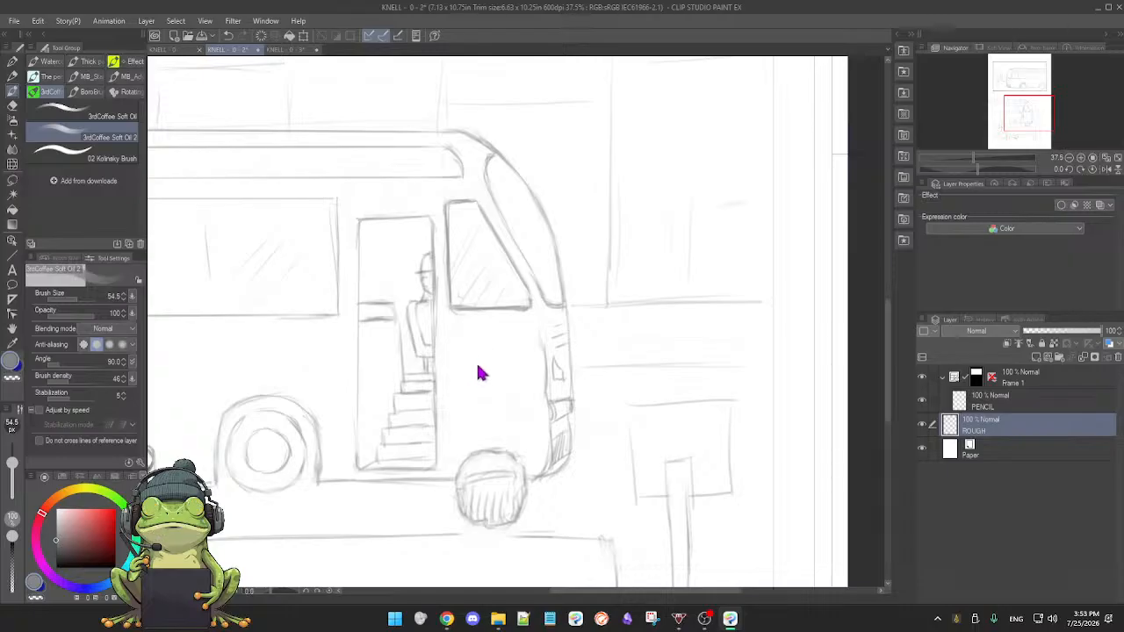
mouse_move(475, 367)
left_mouse_down()
mouse_move(505, 369)
mouse_move(472, 377)
left_mouse_up()
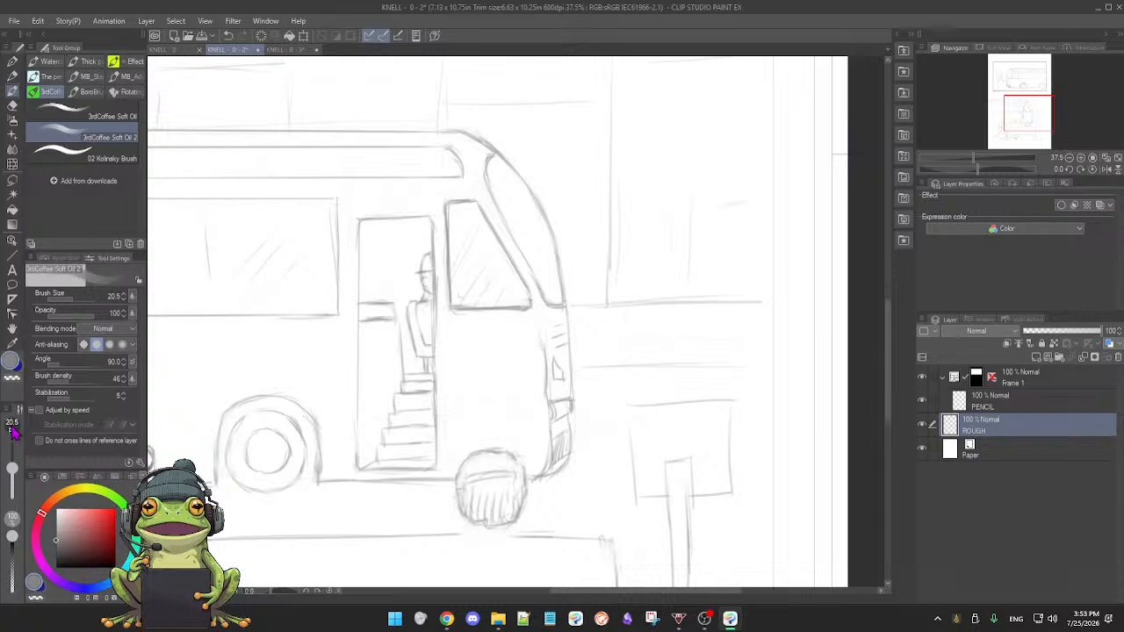
- Set the brush size to 17 and undo the test mark on the bus's blank side
left_click_drag(491, 365, 492, 364)
key("bracketleft")
key("bracketleft")
key("bracketleft")
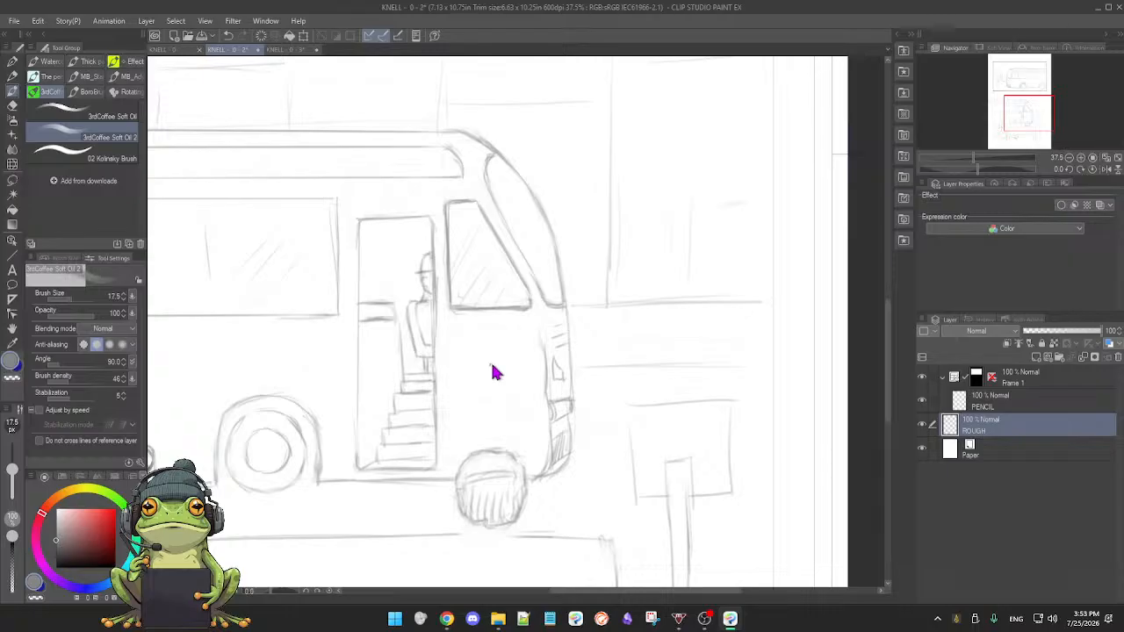
key("bracketleft")
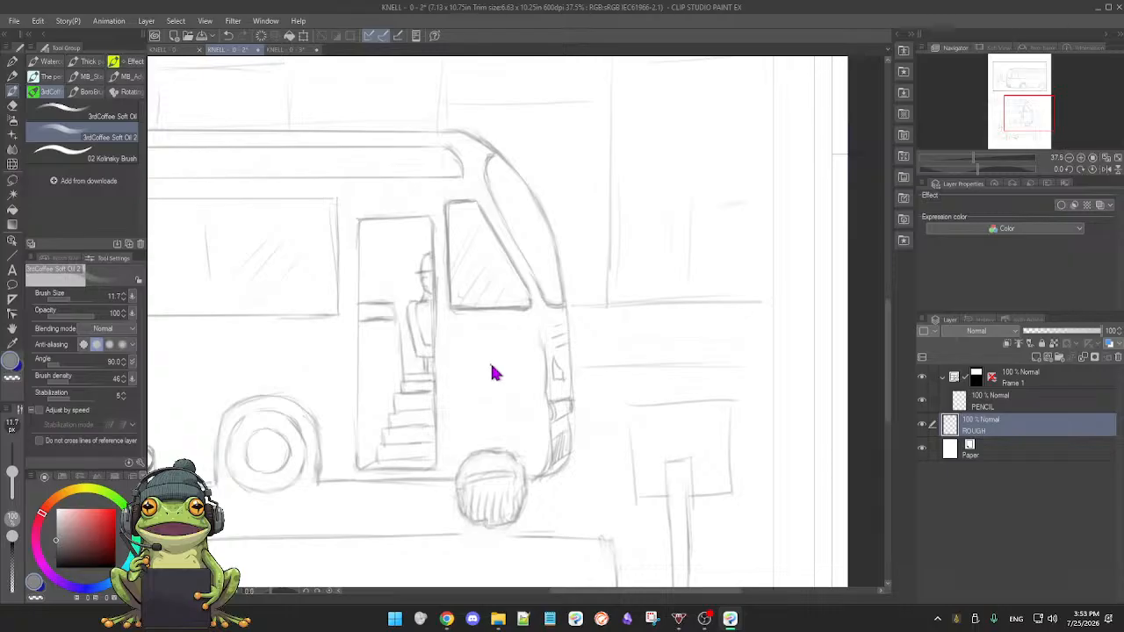
key("bracketleft")
key("bracketleft")
key("bracketleft")
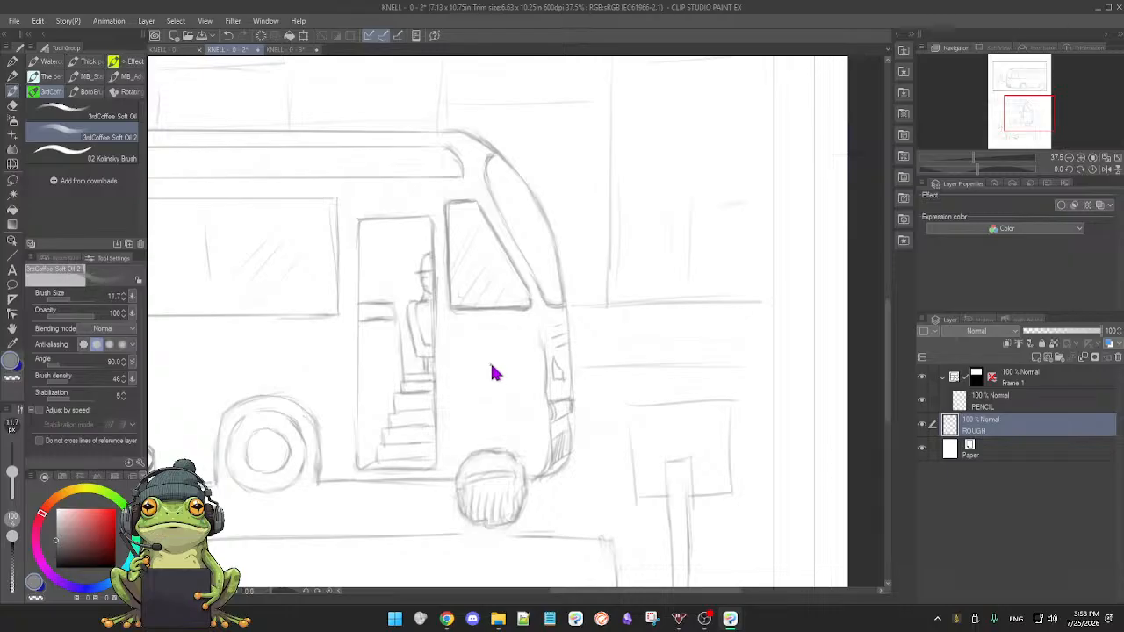
key("bracketright")
key("ctrl+z")
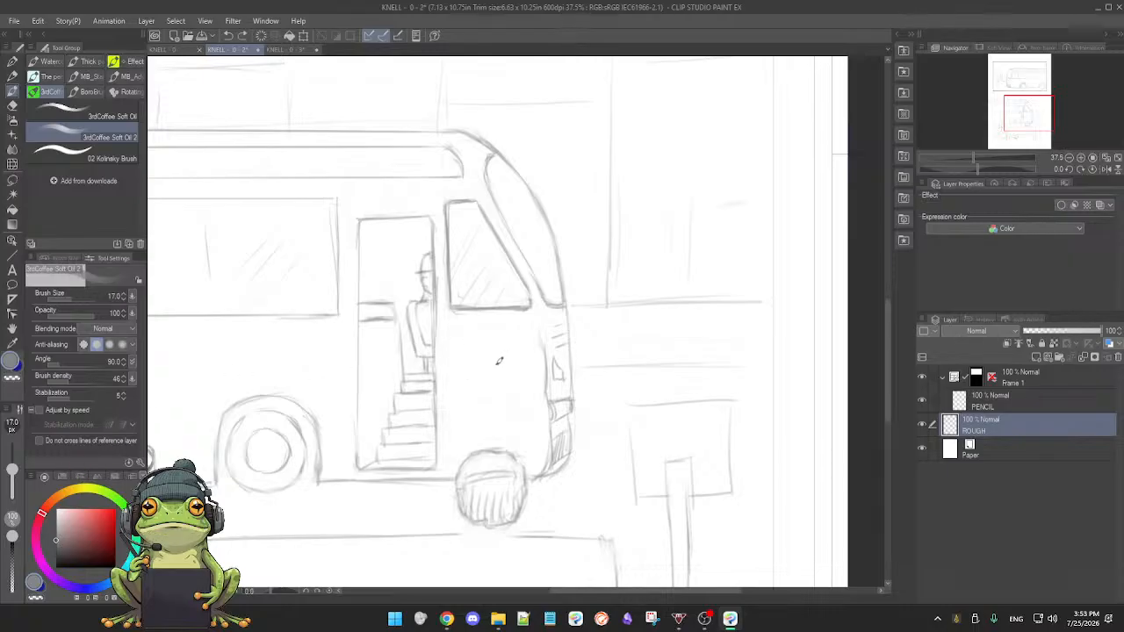
- Set the pencil brush size to 21
left_click(68, 259)
left_click(54, 322)
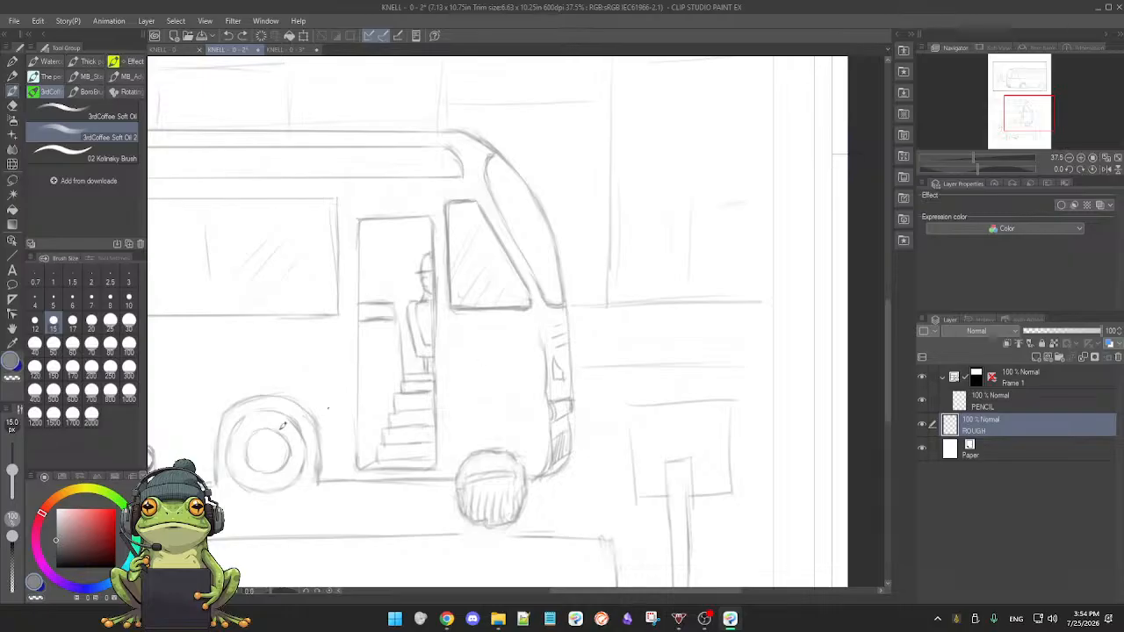
left_click_drag(14, 472, 13, 471)
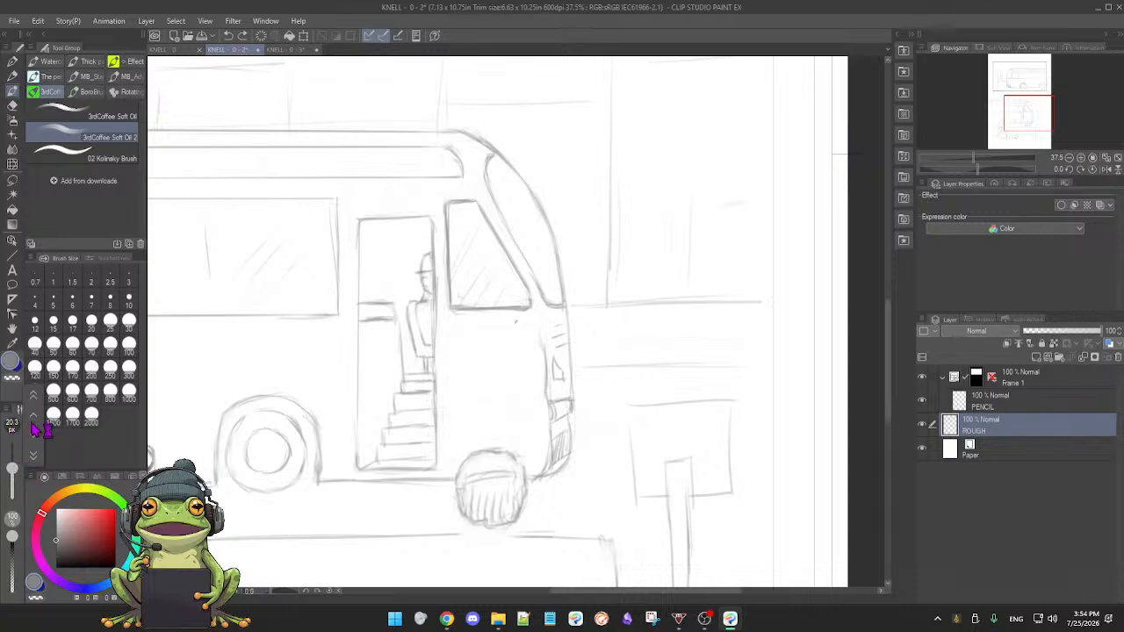
left_click(34, 454)
left_click(34, 455)
left_click(35, 396)
left_click(35, 396)
left_click(34, 396)
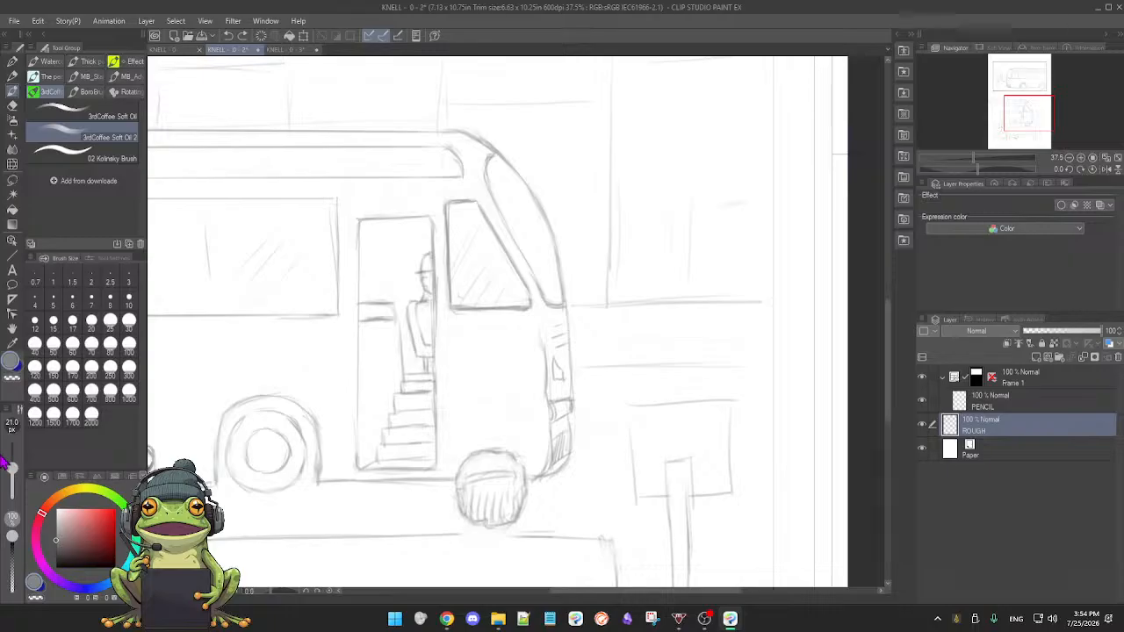
- Try a soft airbrush stroke on the bus's side near the headlight, and undo it
key("b")
key("b")
key("b")
key("b")
key("b")
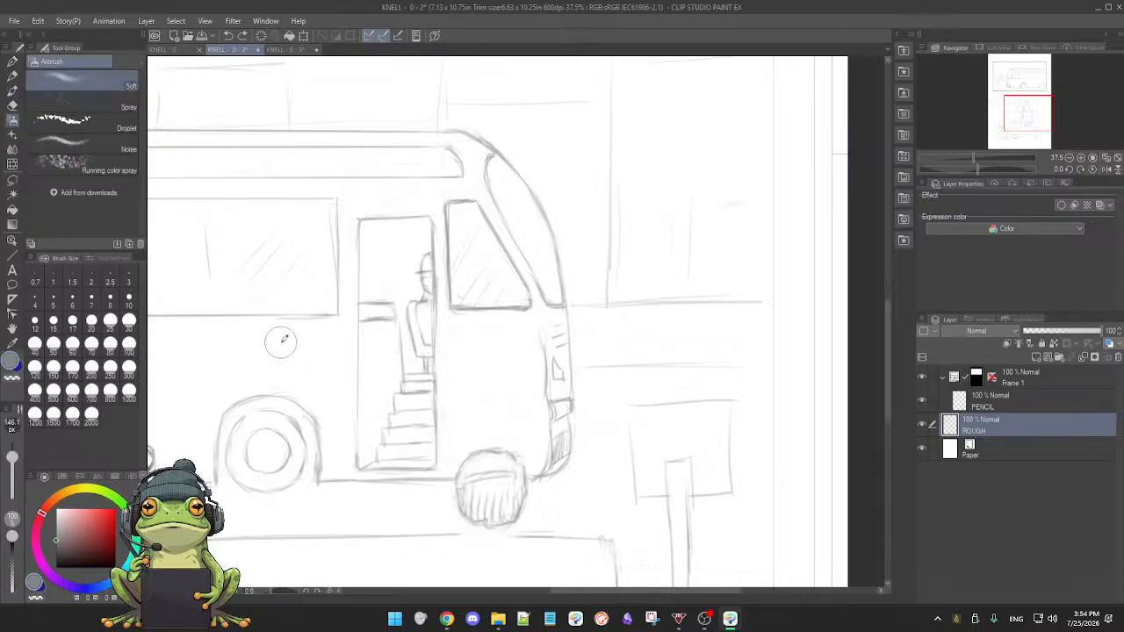
key("b")
key("b")
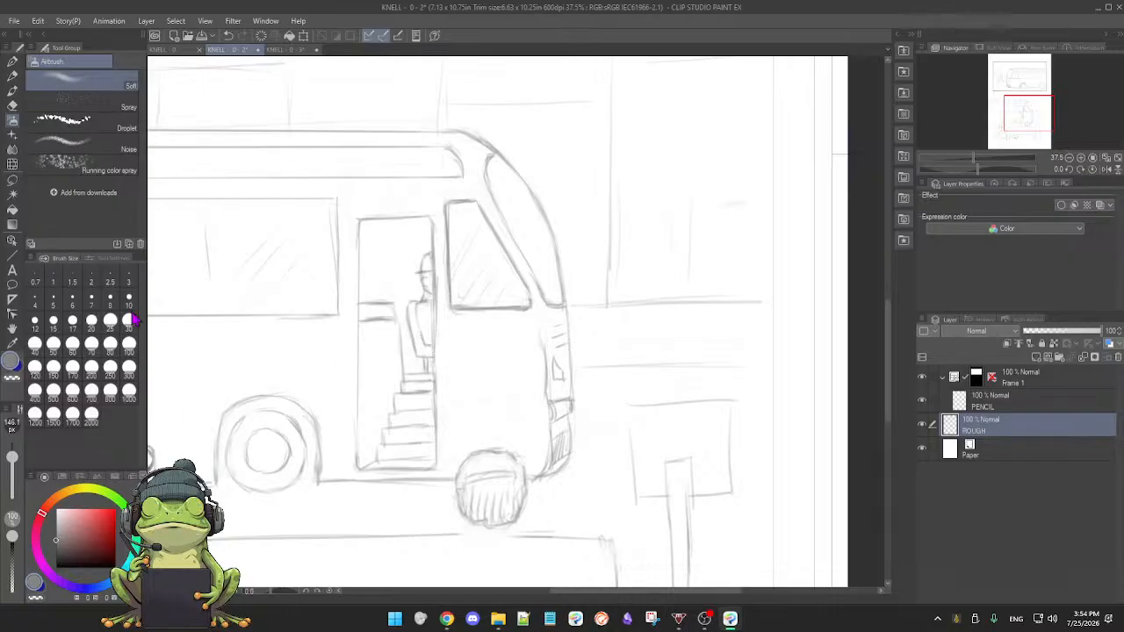
left_click_drag(12, 460, 11, 468)
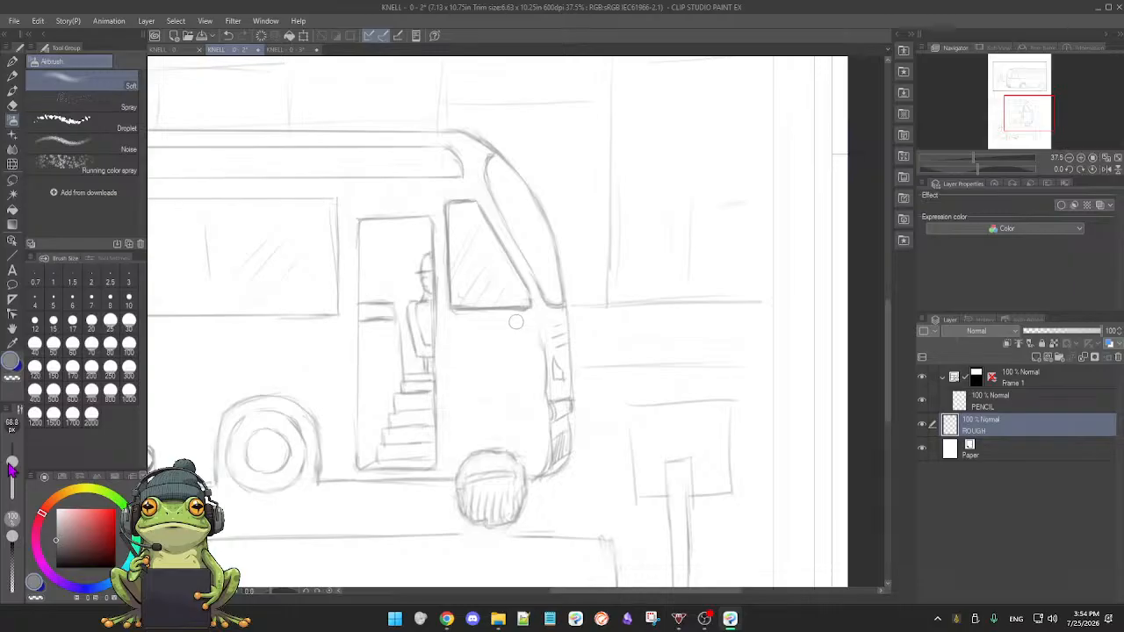
key("b")
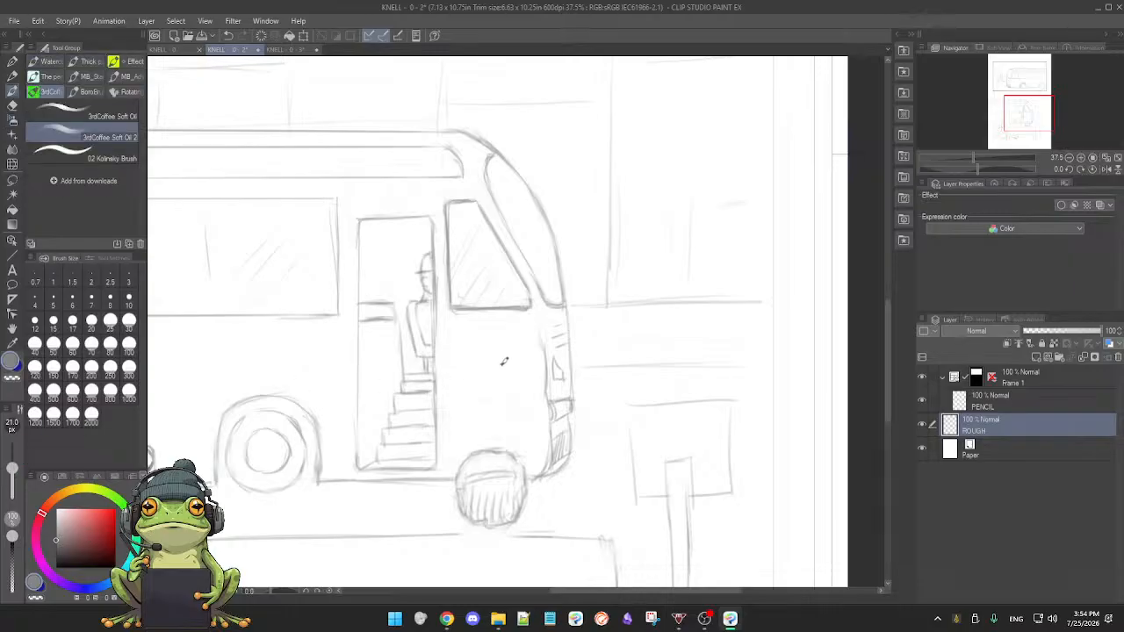
key("b")
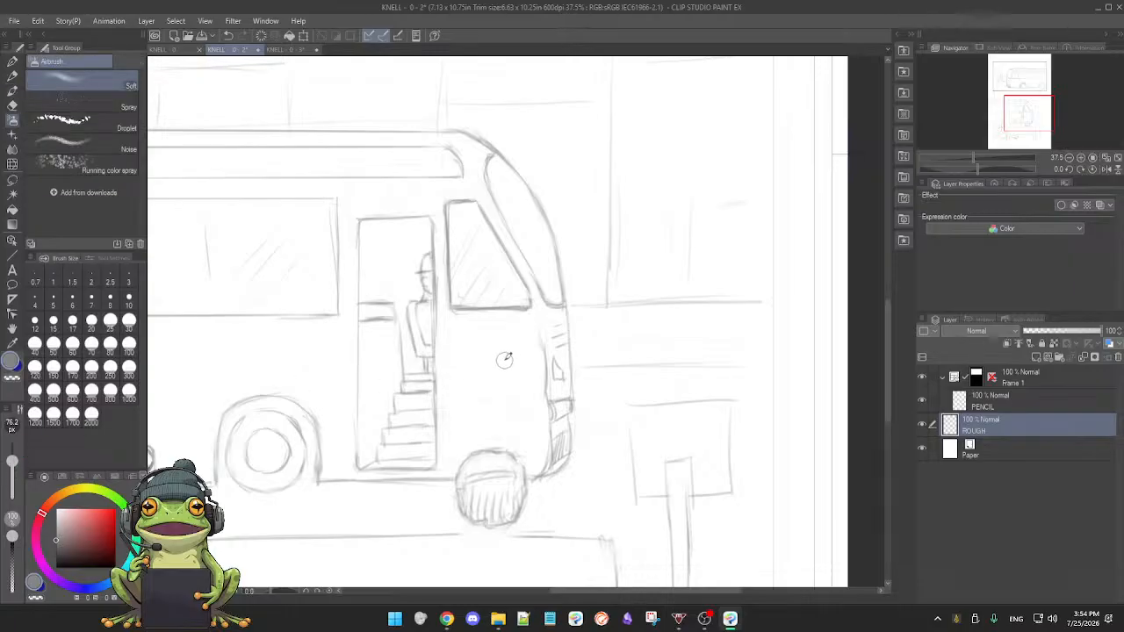
left_click_drag(540, 330, 538, 341)
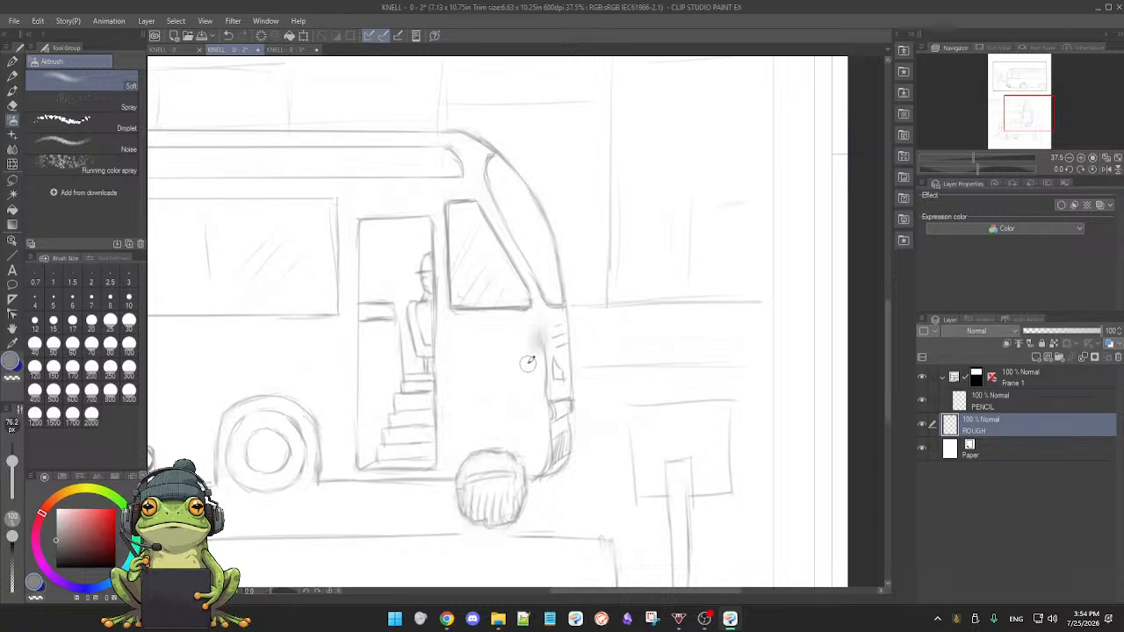
key("b")
key("ctrl+z")
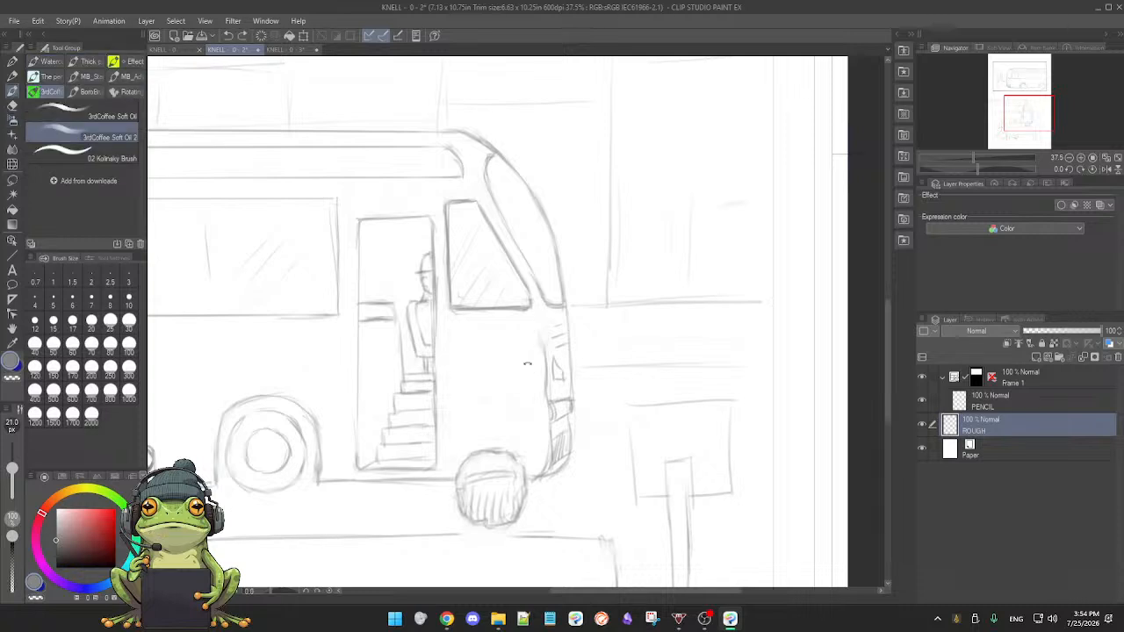
- Adjust the soft eraser's size to 46.5 and clean up faint marks on the bus's blank side behind the front end
key("e")
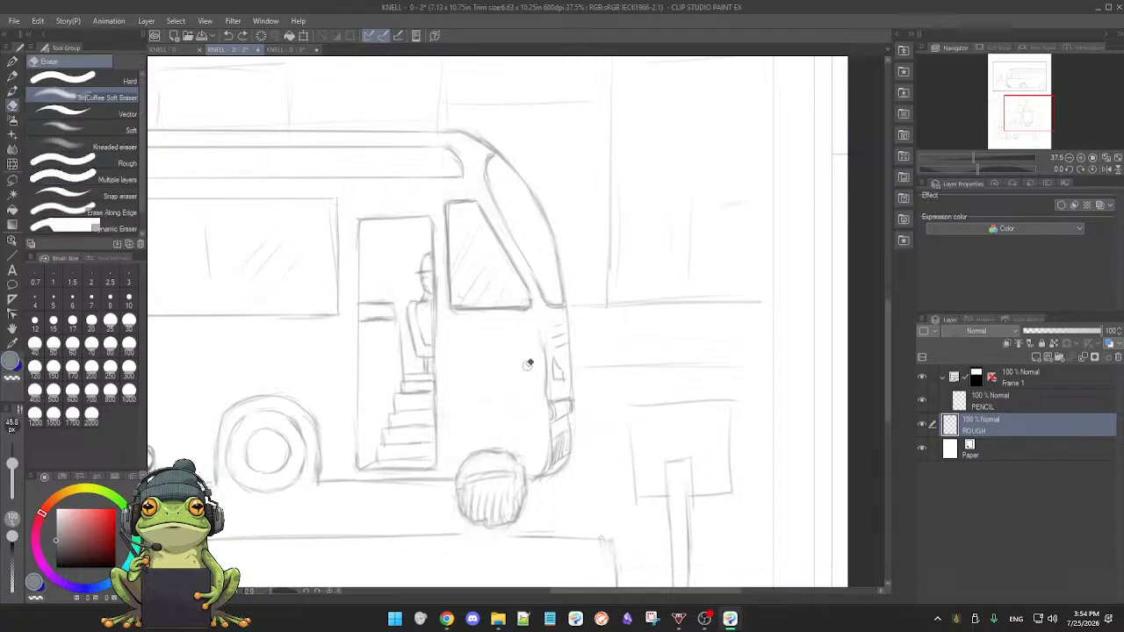
key("b")
key("e")
left_click(13, 460)
left_click_drag(12, 464, 14, 463)
left_click_drag(482, 385, 486, 385)
mouse_move(497, 407)
left_mouse_down()
mouse_move(500, 397)
mouse_move(496, 406)
left_mouse_up()
key("b")
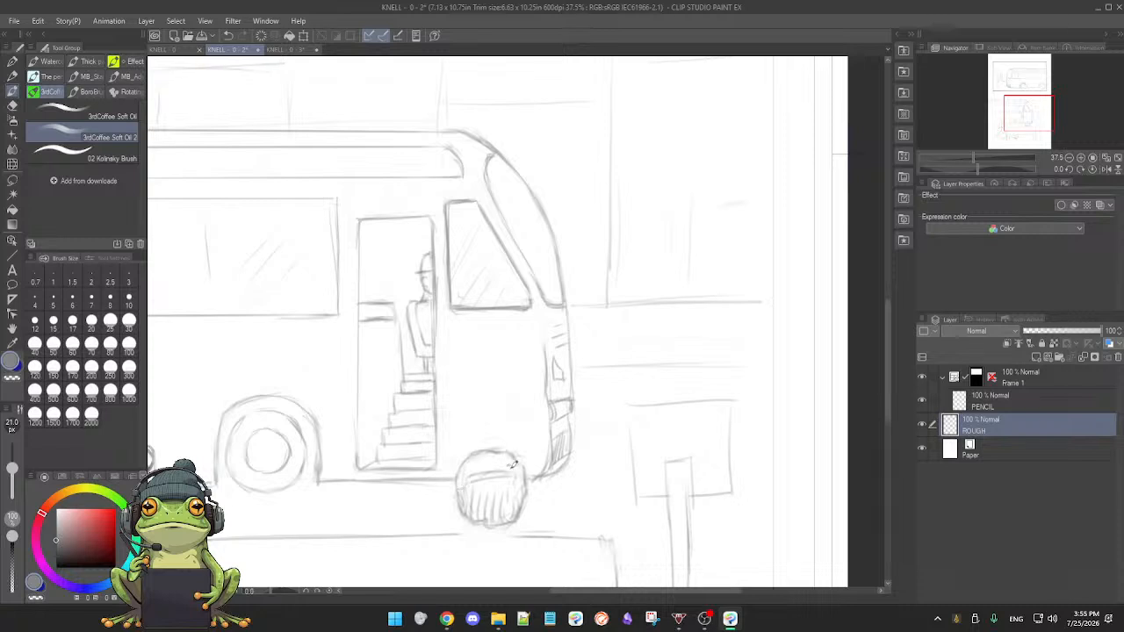
- Erase stray marks below the round head behind the bench and draw two short neck lines down to the bench top
key("e")
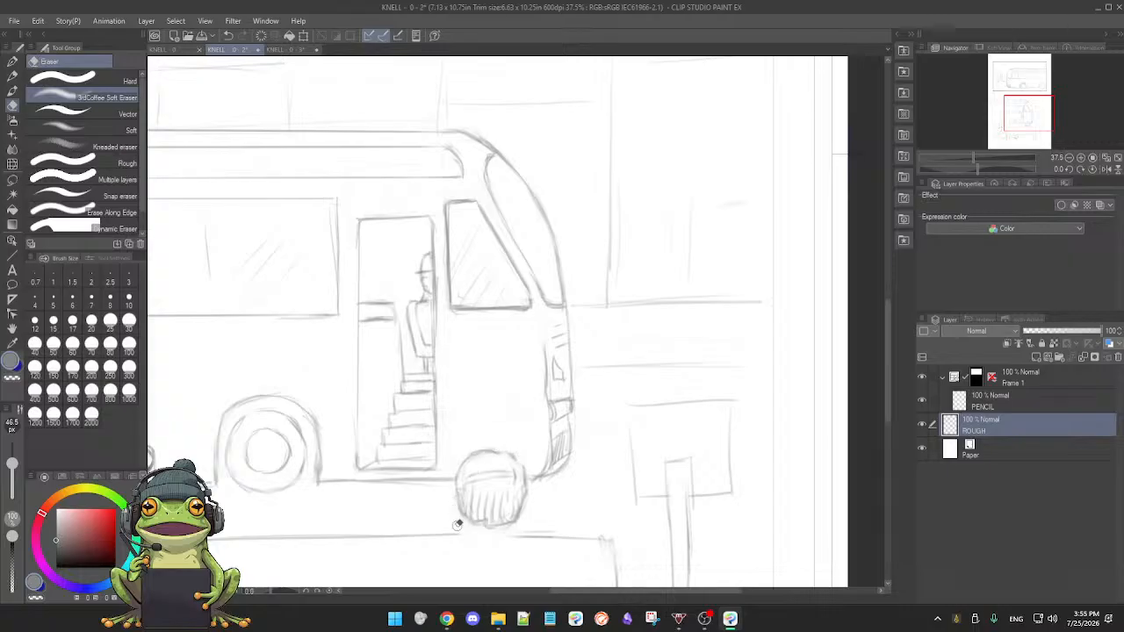
key("b")
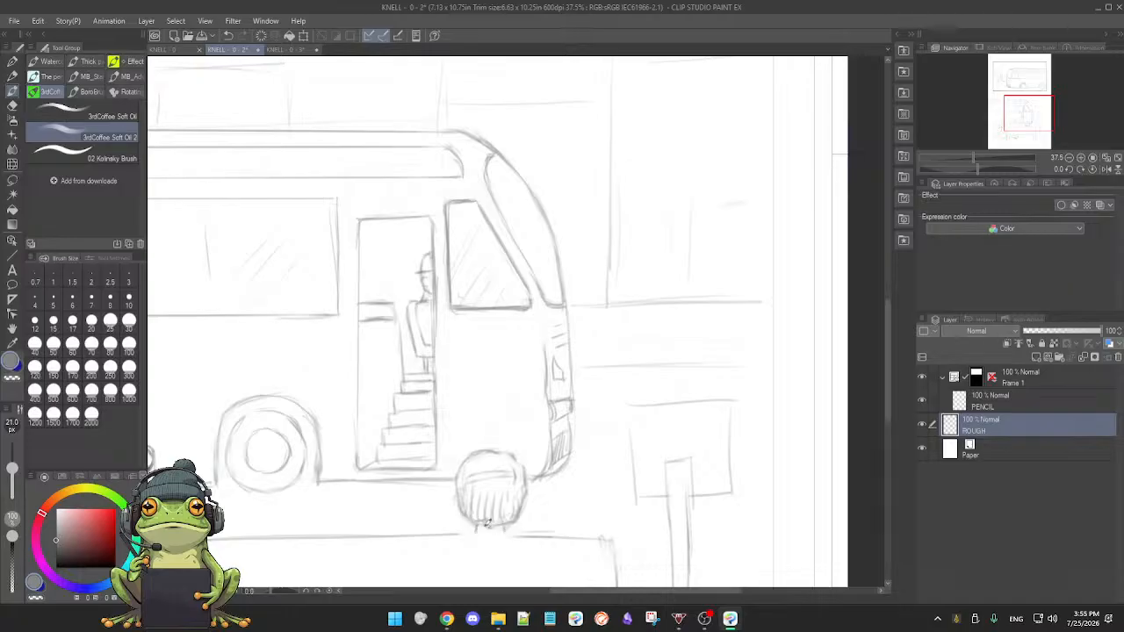
scroll(543, 526, "down", 3)
left_click_drag(467, 414, 618, 418)
key("e")
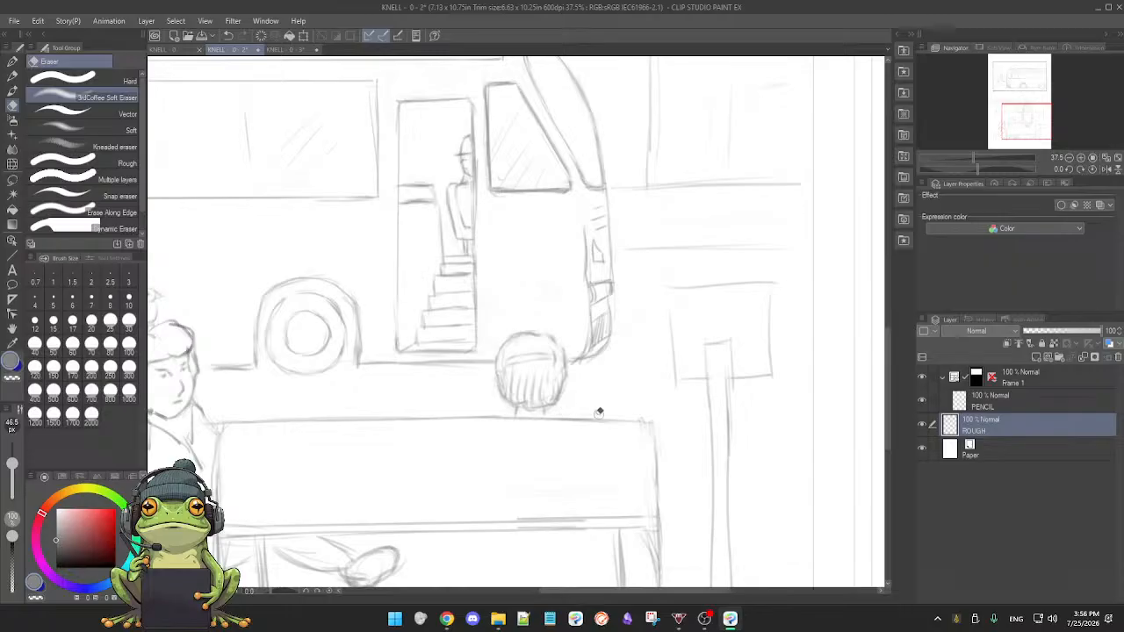
key("b")
key("e")
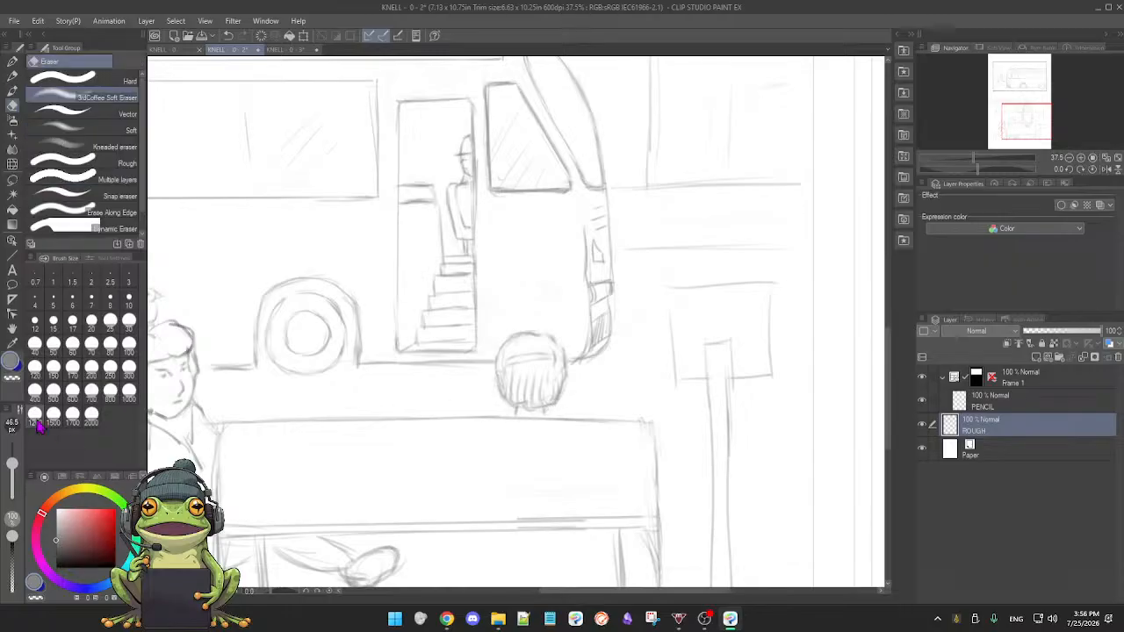
- Check the soft eraser's settings and set the pencil brush size to 12
left_click(97, 259)
left_click(66, 259)
left_click(95, 260)
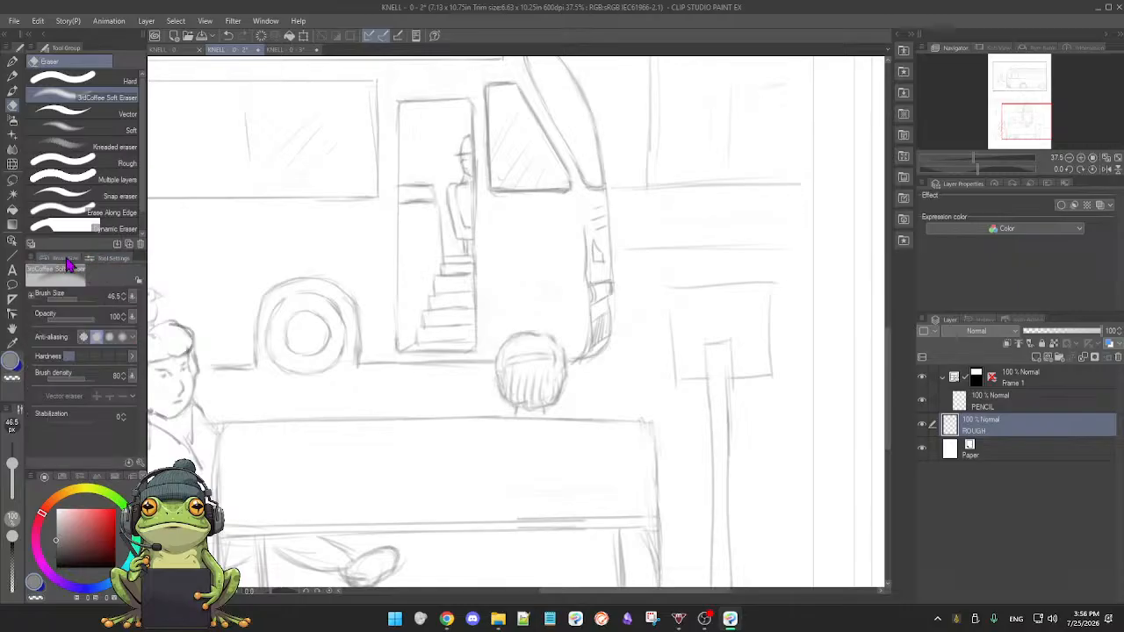
left_click(67, 259)
left_click(97, 260)
key("b")
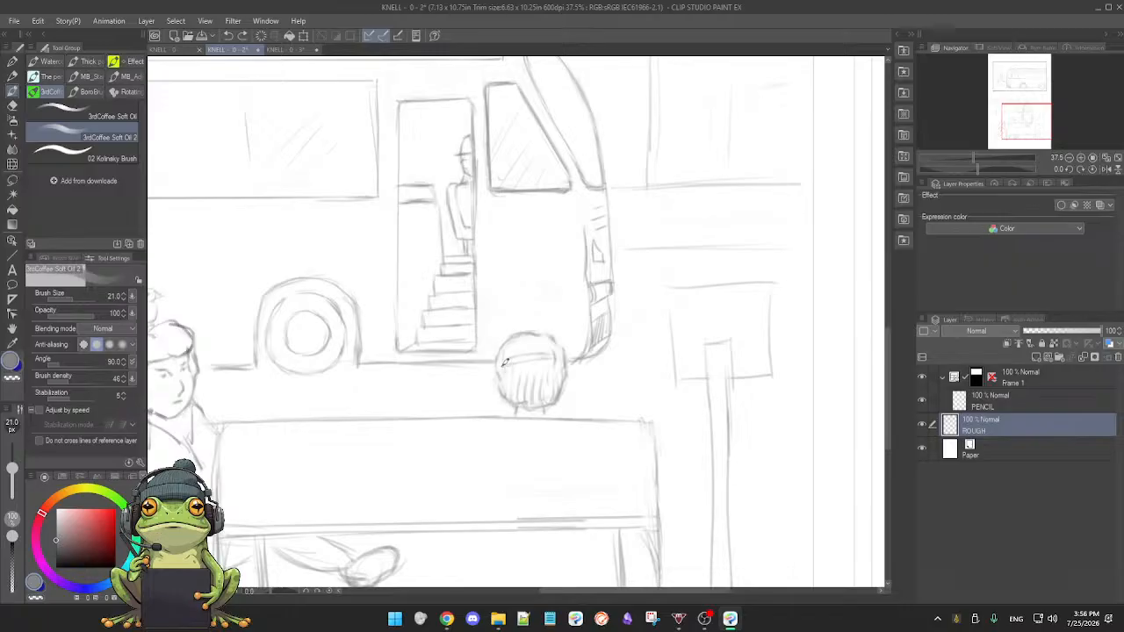
left_click(61, 260)
left_click(54, 322)
left_click(35, 321)
- Refine the edge of the round head behind the bench, where it meets the bus's lower outline
scroll(480, 414, "up", 2)
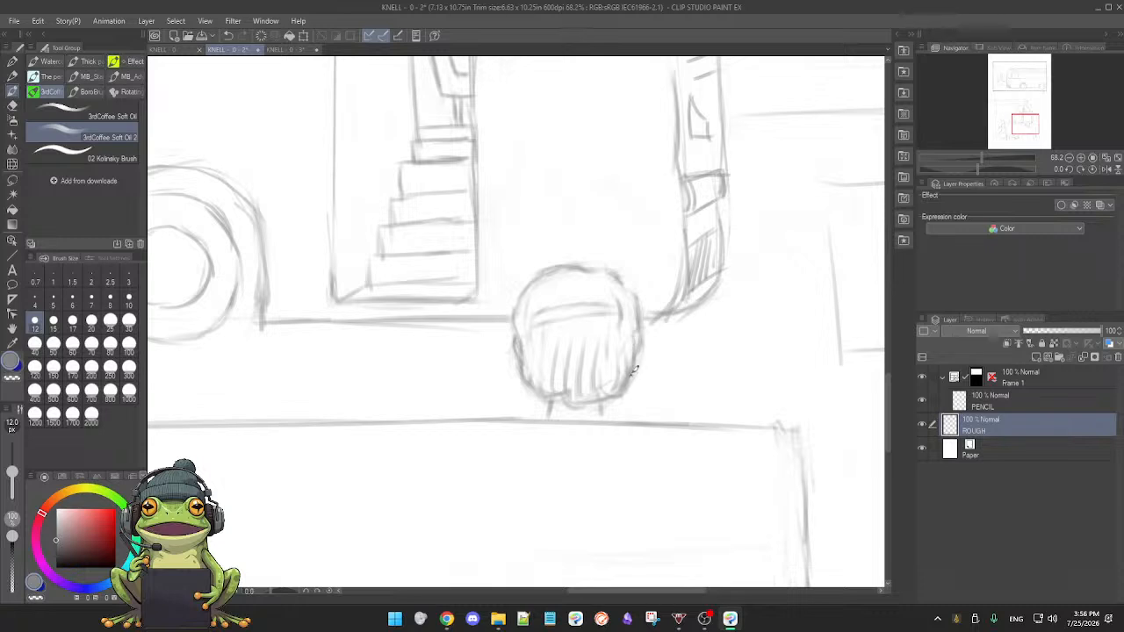
scroll(682, 368, "down", 4)
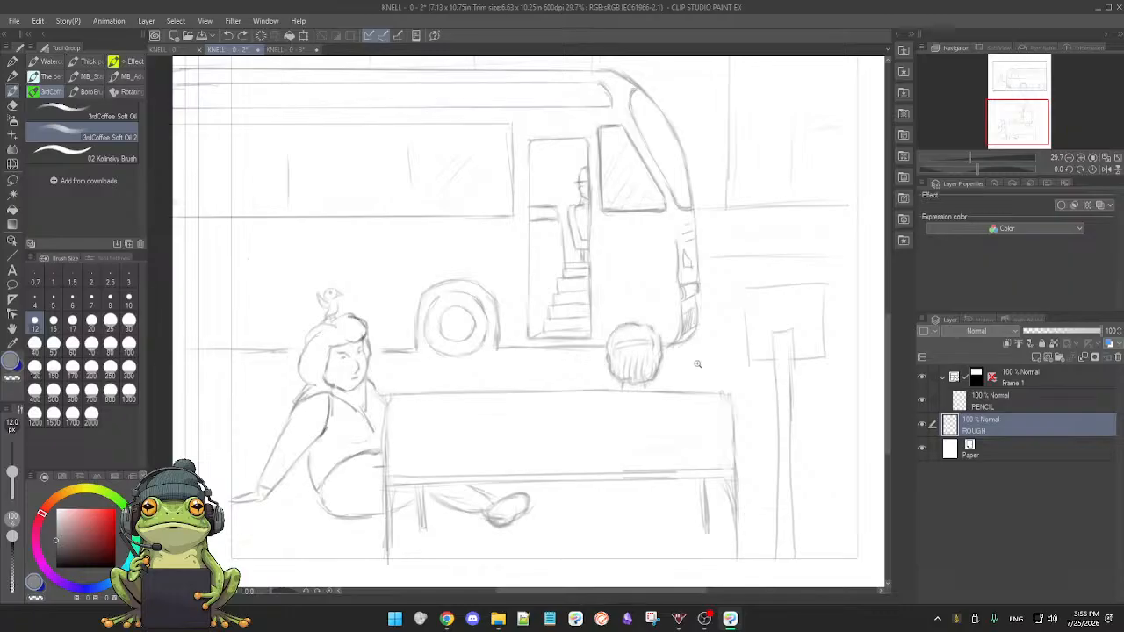
scroll(696, 362, "up", 2)
key("e")
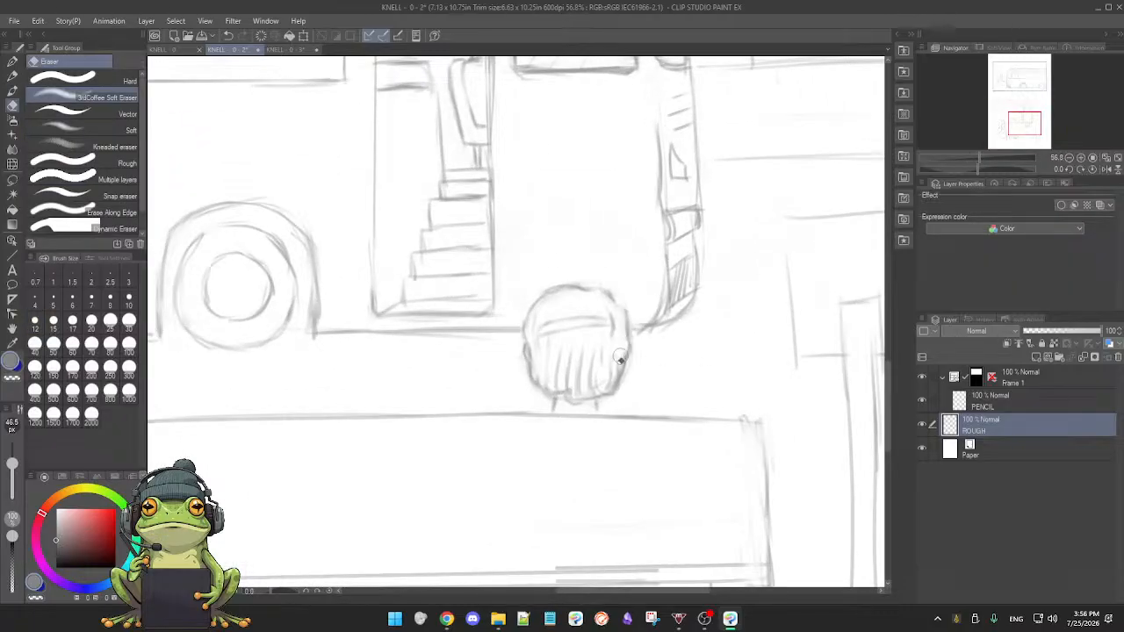
key("b")
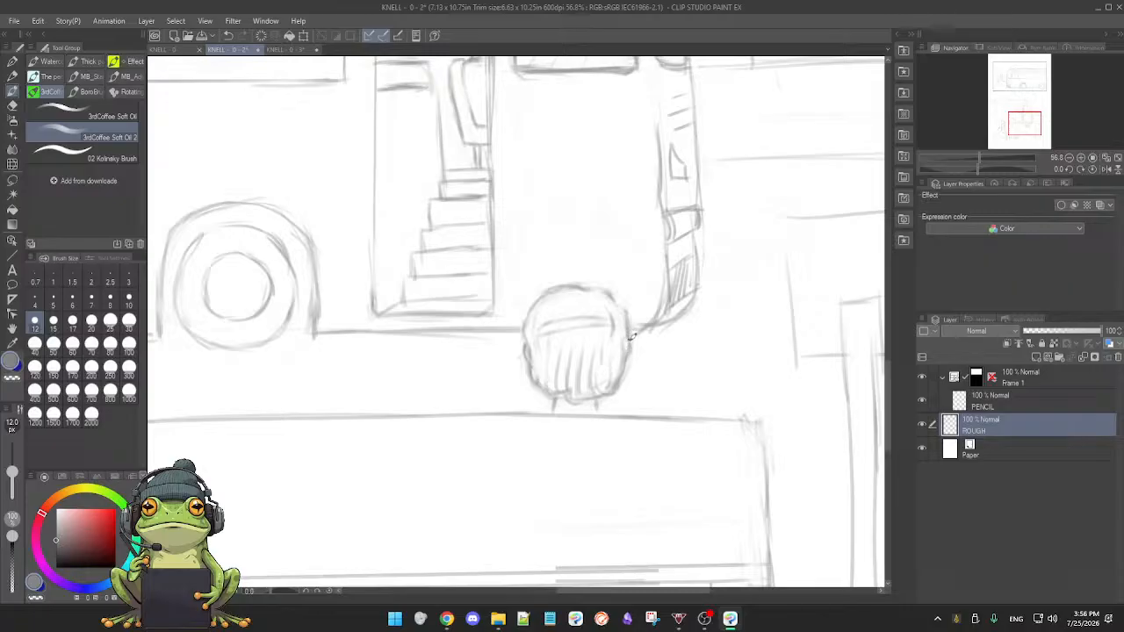
key("e")
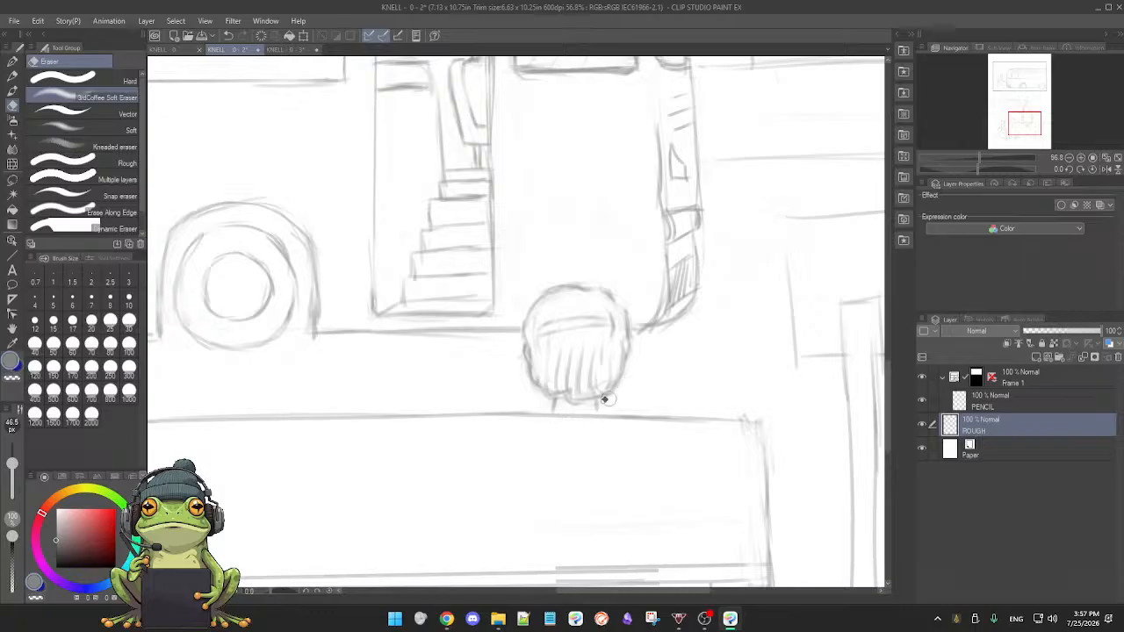
- Erase and redraw the lower edge of the head's hair, tidying where it meets the neck lines
key("p")
left_click_drag(583, 399, 599, 395)
key("e")
key("b")
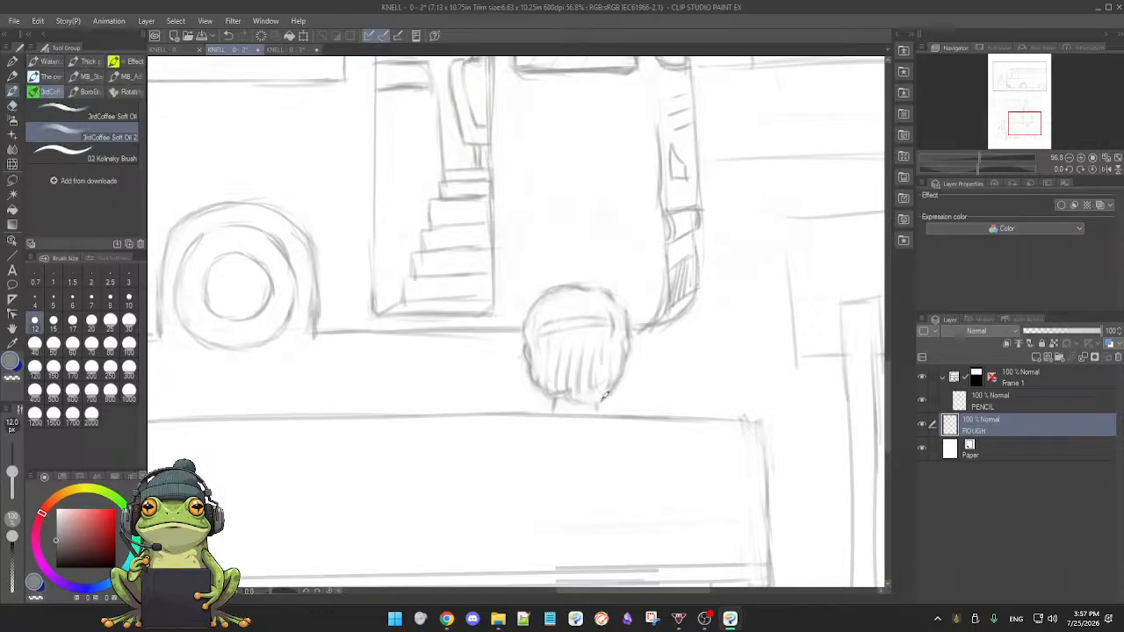
key("e")
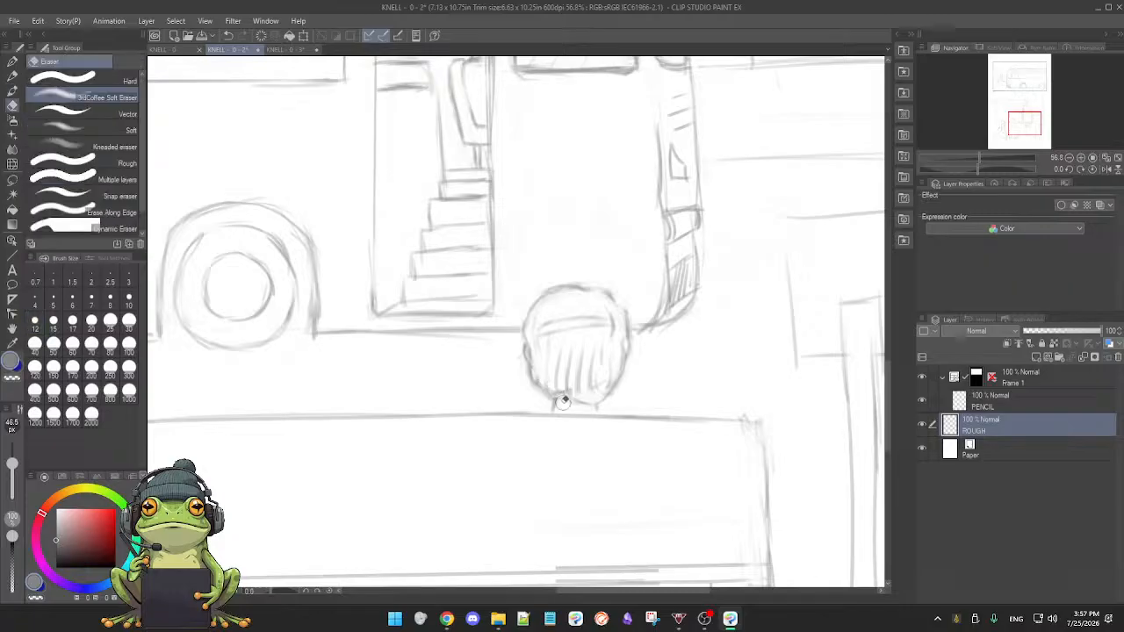
key("b")
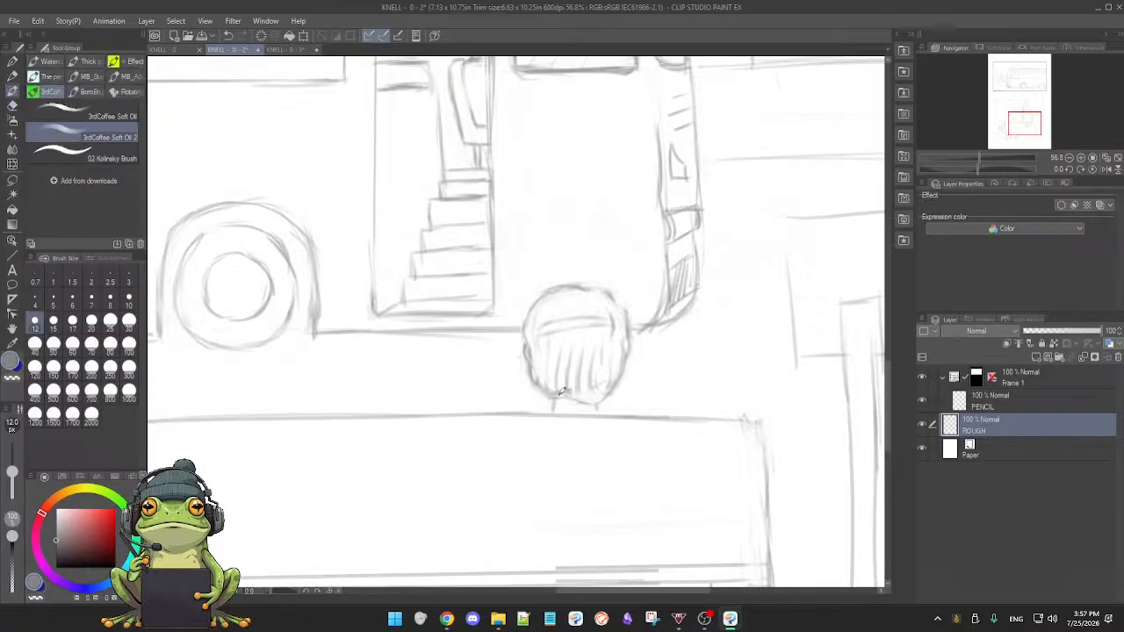
key("e")
key("b")
scroll(586, 380, "down", 2)
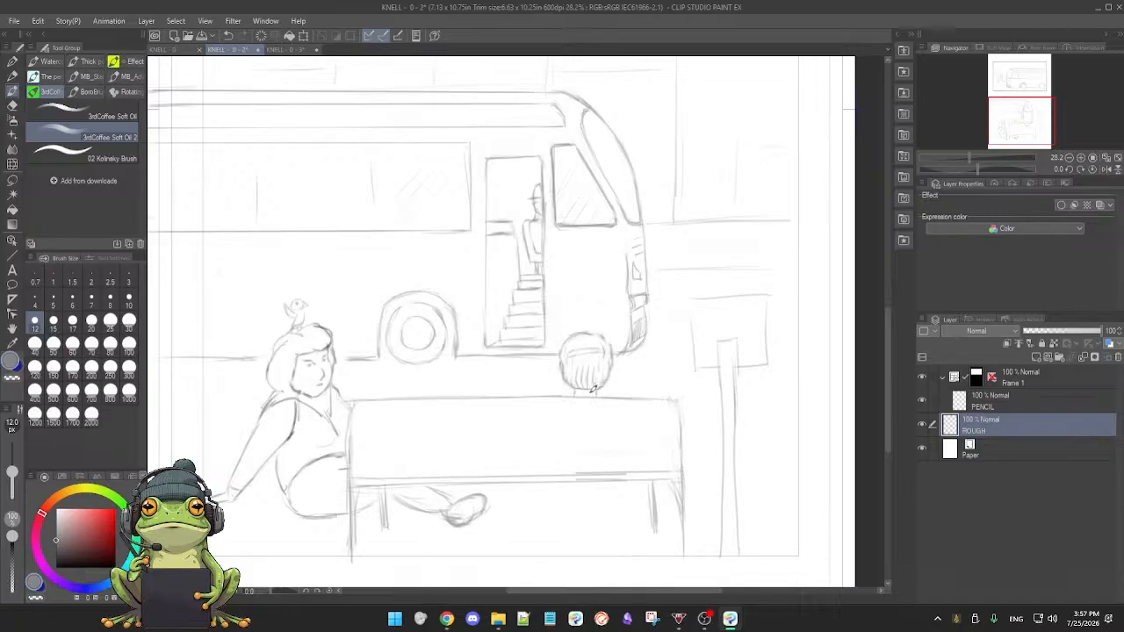
- Review the whole of page 2 and save it
scroll(587, 447, "down", 3)
scroll(591, 441, "down", 2)
scroll(579, 451, "up", 1)
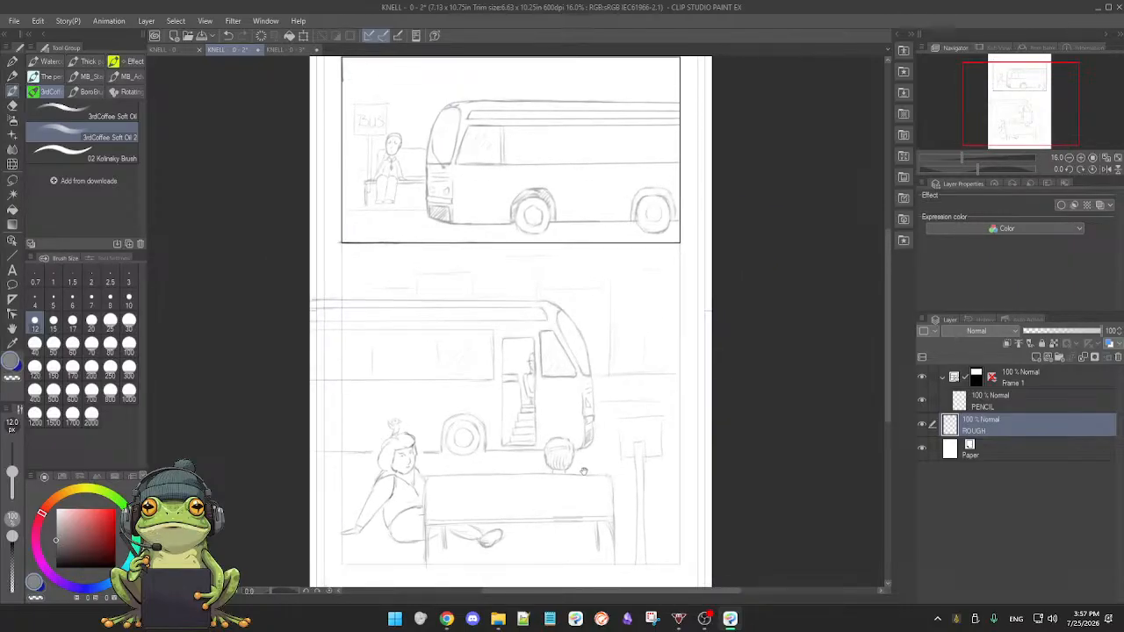
scroll(585, 471, "down", 2)
left_click_drag(588, 472, 590, 450)
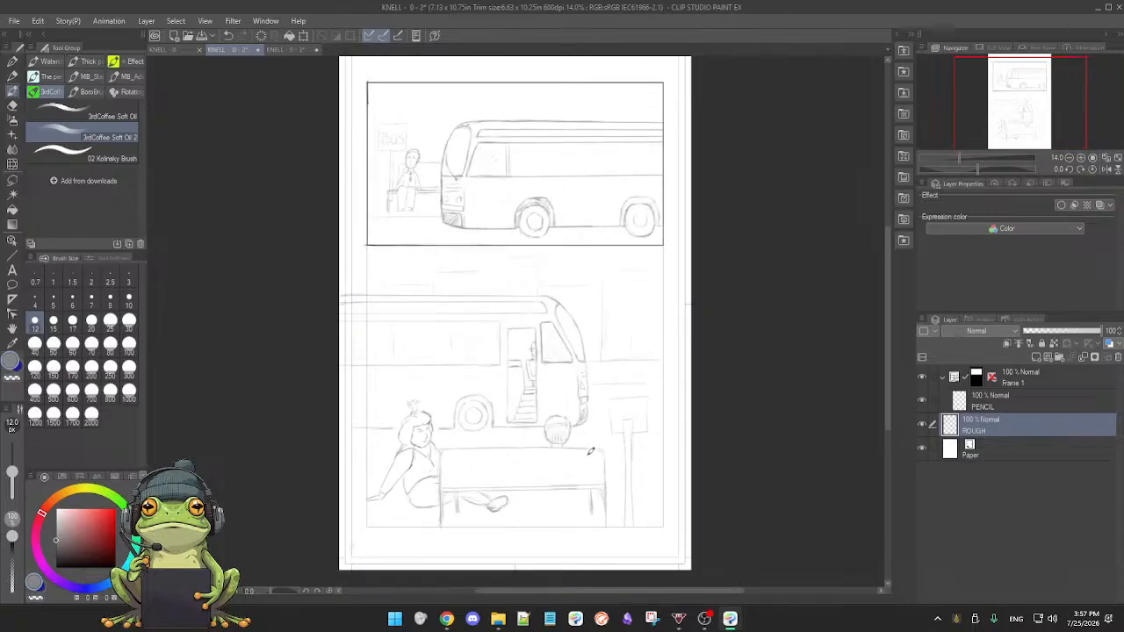
left_click_drag(590, 452, 594, 459)
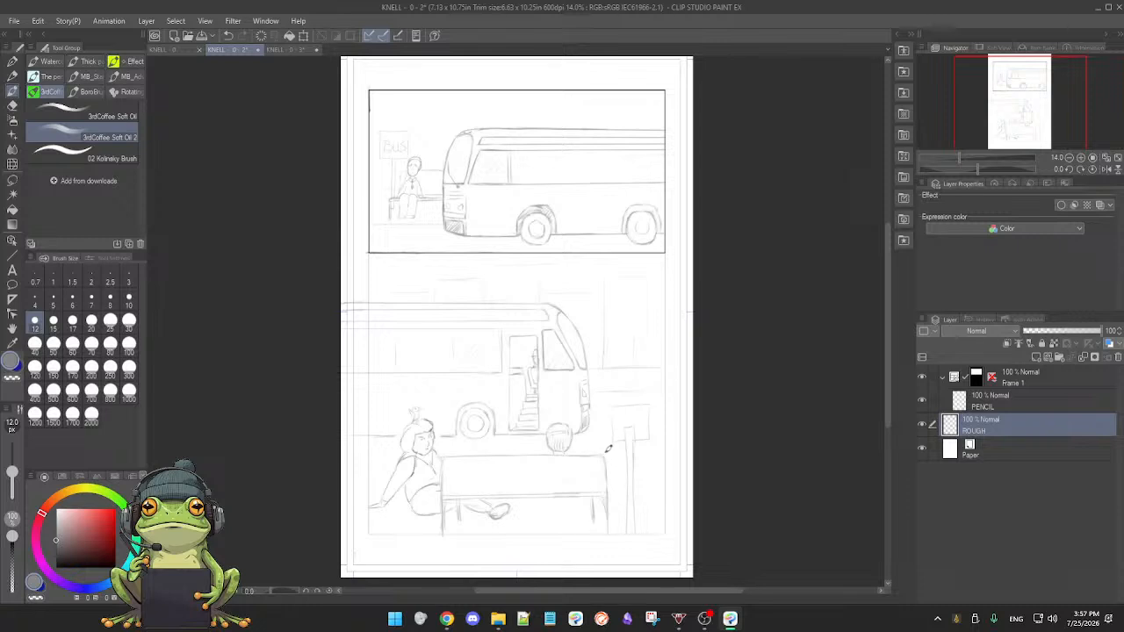
right_click(601, 452)
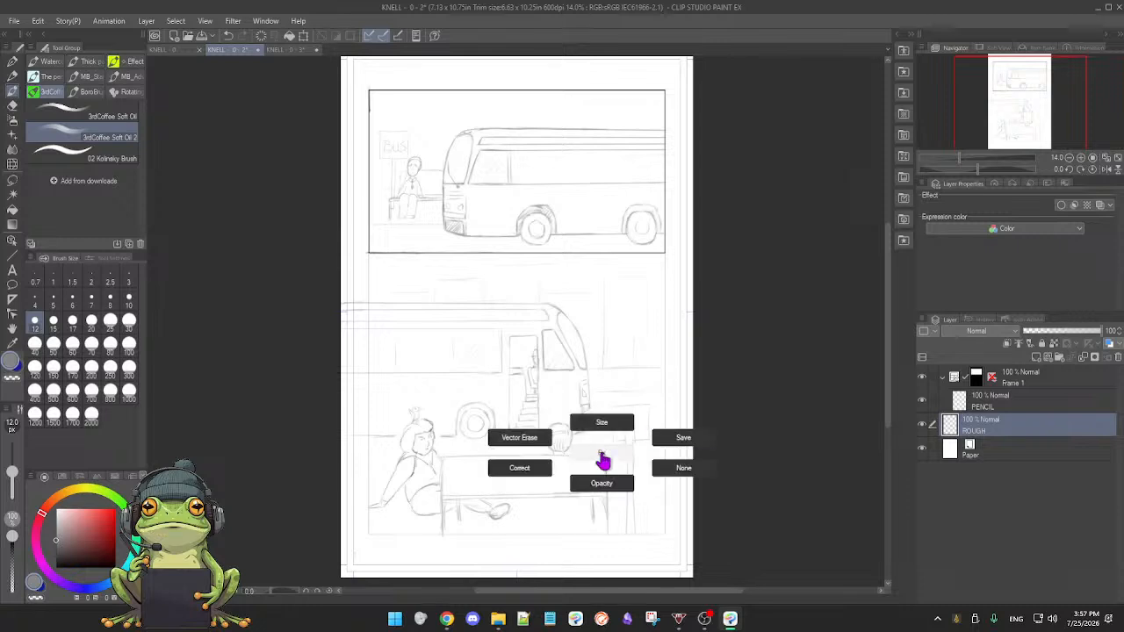
left_click(672, 441)
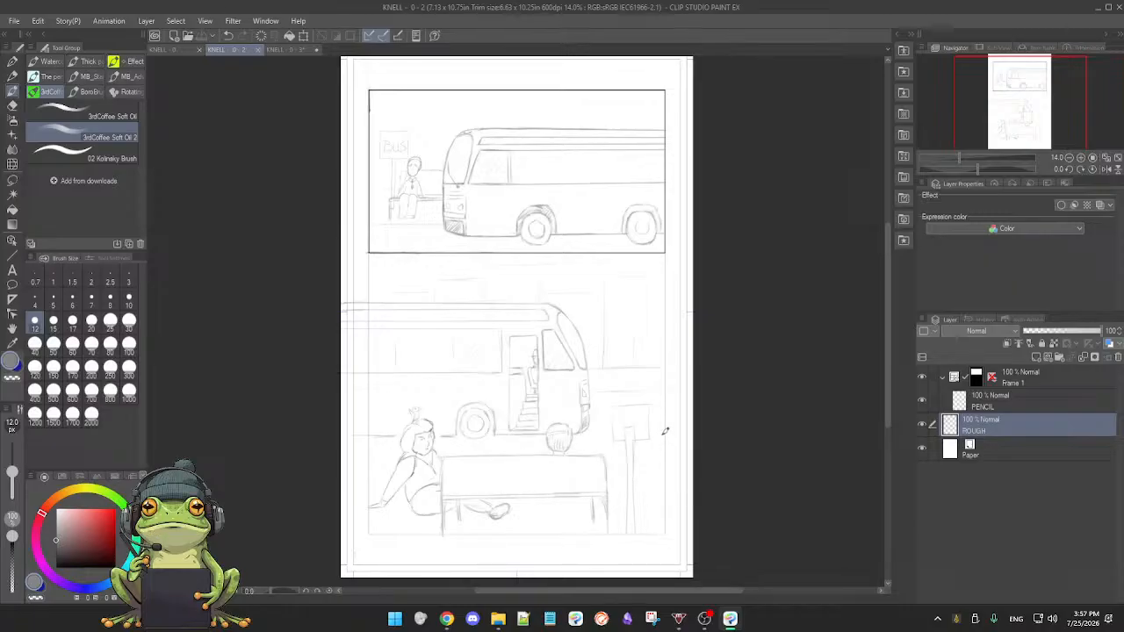
- Switch from page 2 to page 3 of the comic and save page 3
mouse_move(585, 428)
left_mouse_down()
mouse_move(551, 428)
mouse_move(595, 434)
mouse_move(598, 420)
mouse_move(599, 445)
mouse_move(579, 445)
left_mouse_up()
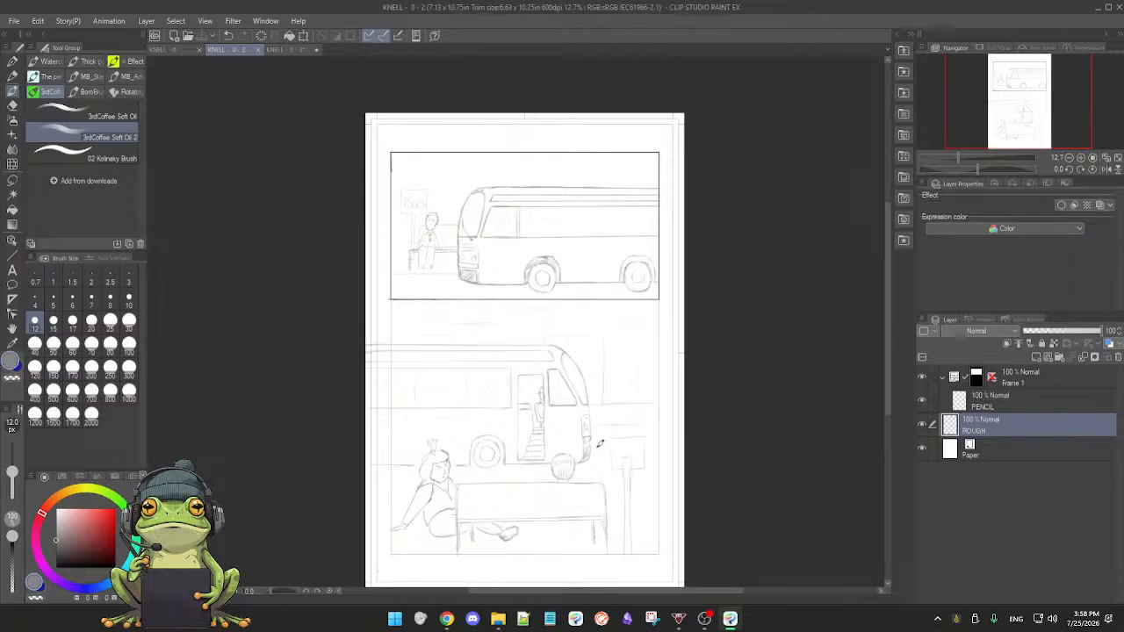
mouse_move(602, 448)
left_mouse_down()
mouse_move(591, 418)
mouse_move(600, 444)
left_mouse_up()
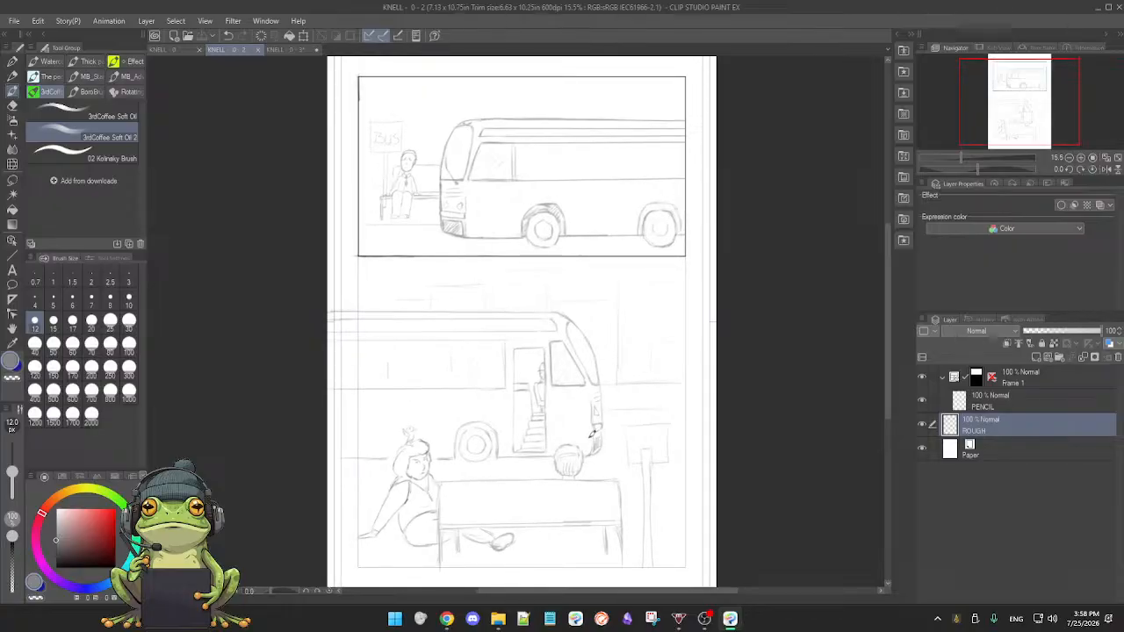
left_click(293, 50)
right_click(345, 335)
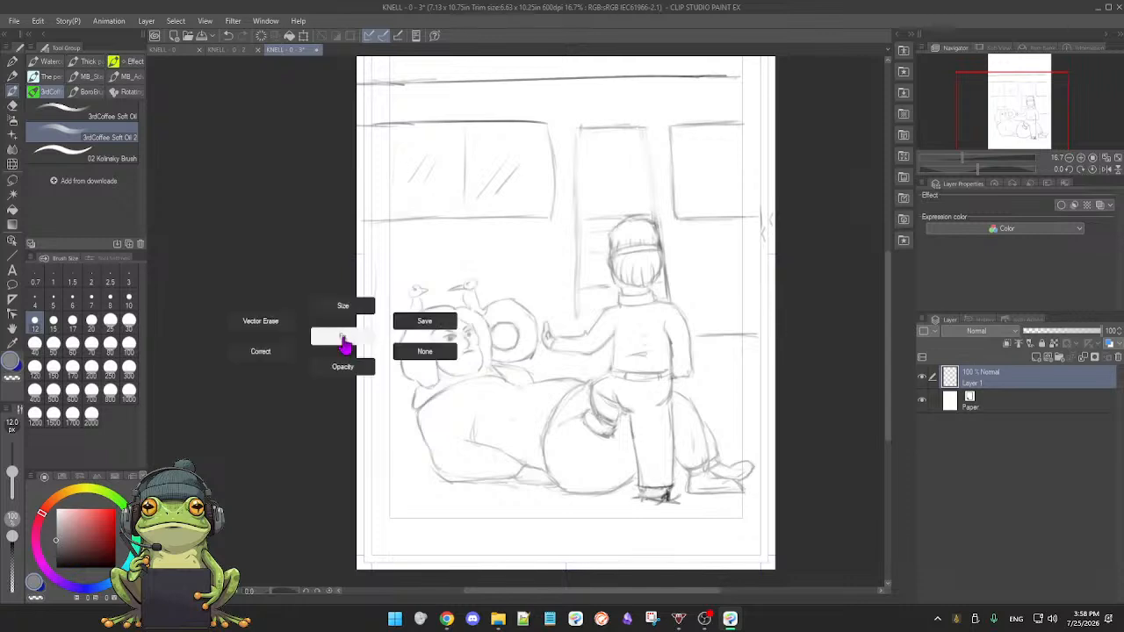
left_click(430, 320)
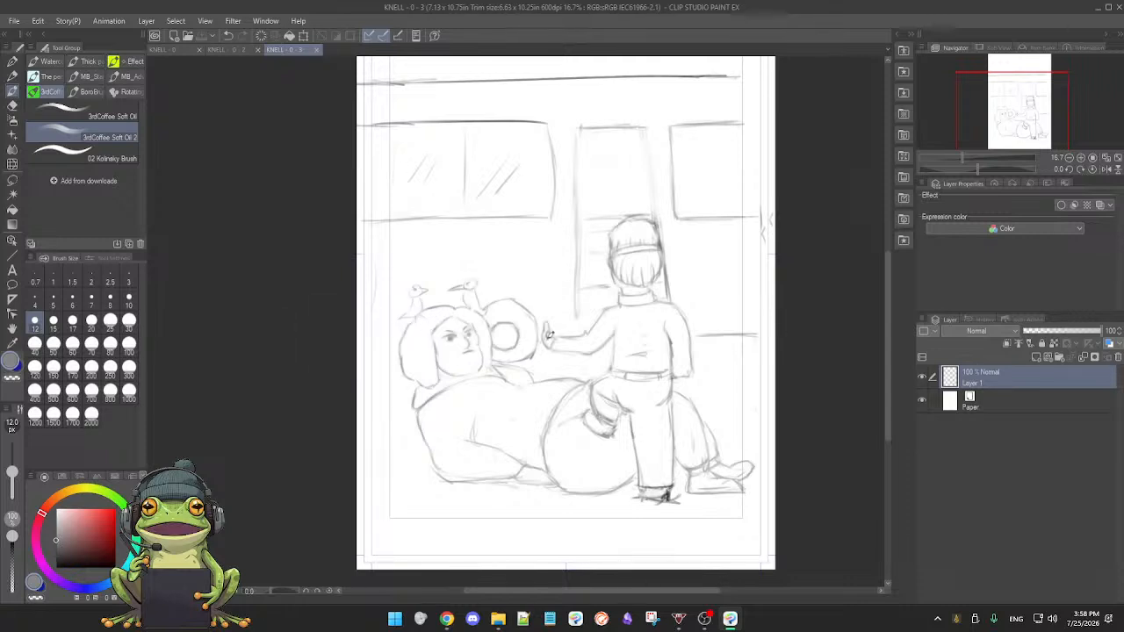
- Touch up the standing figure's raised hand and erase the lower end of the bus door line above it
left_click(547, 330)
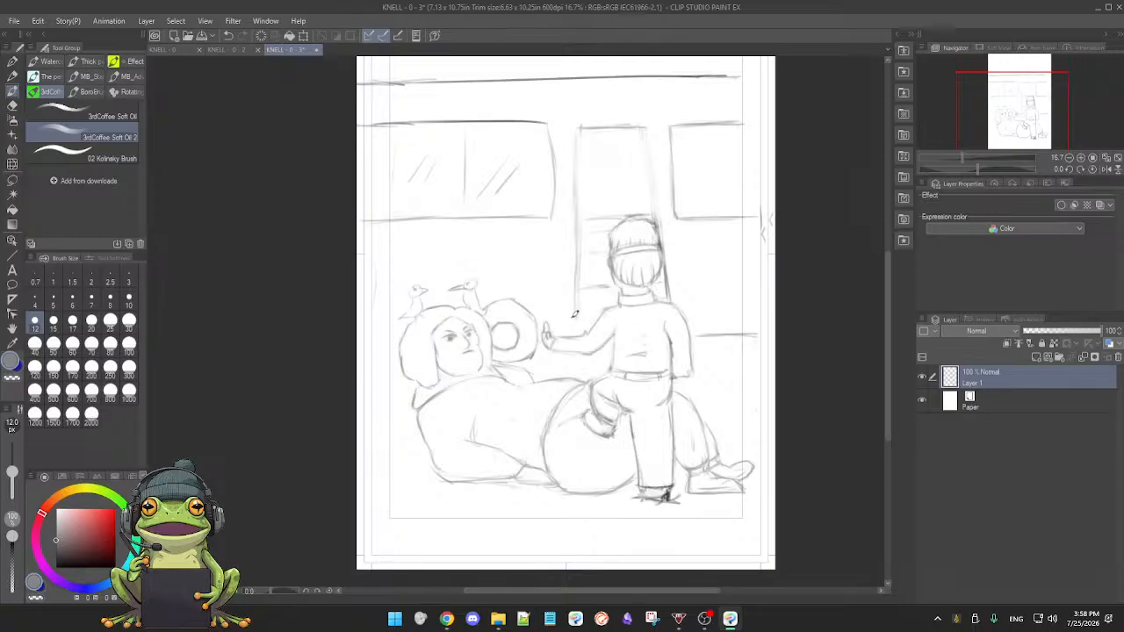
key("e")
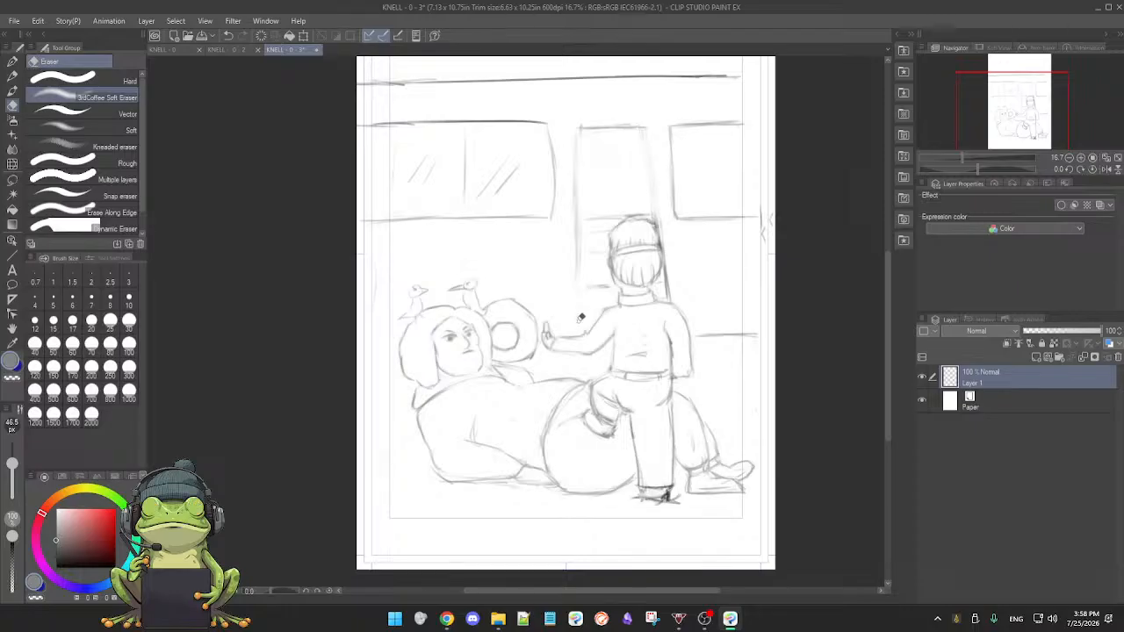
key("b")
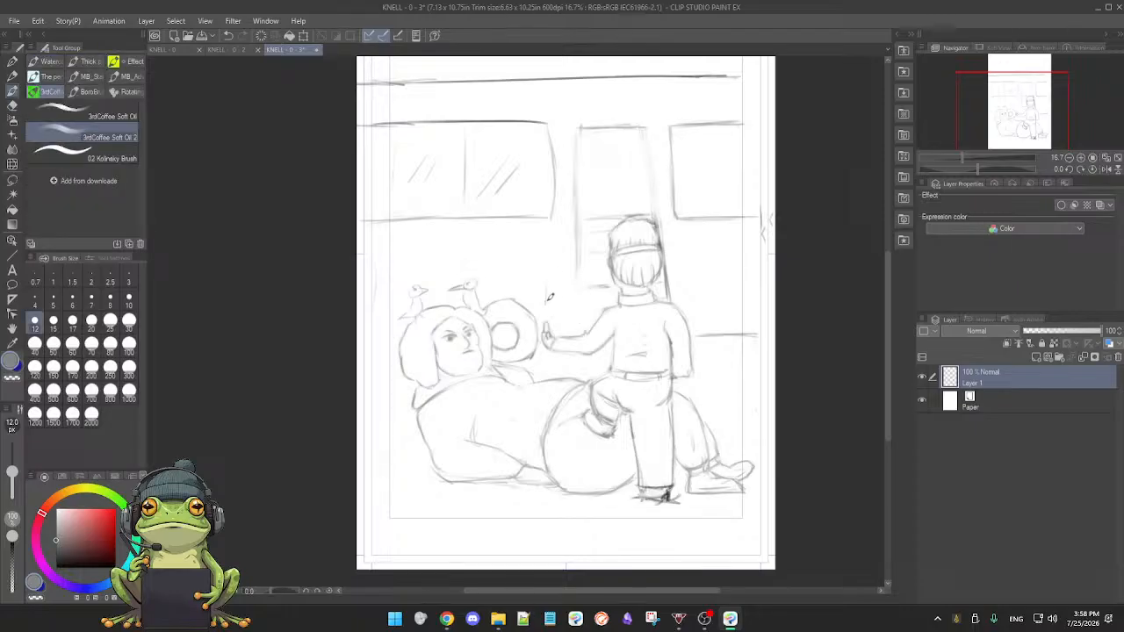
- Try short pencil strokes above the standing figure's raised hand and along the bus door, and undo them
key("ctrl+z")
mouse_move(570, 281)
left_mouse_down()
mouse_move(567, 297)
mouse_move(539, 278)
mouse_move(542, 308)
left_mouse_up()
left_click_drag(532, 267, 540, 314)
left_click_drag(584, 270, 583, 312)
key("ctrl+z")
key("ctrl+z")
key("ctrl+z")
key("ctrl+z")
- Check the whole page 3 sketch and save the page
mouse_move(605, 441)
left_mouse_down()
mouse_move(583, 439)
mouse_move(601, 439)
left_mouse_up()
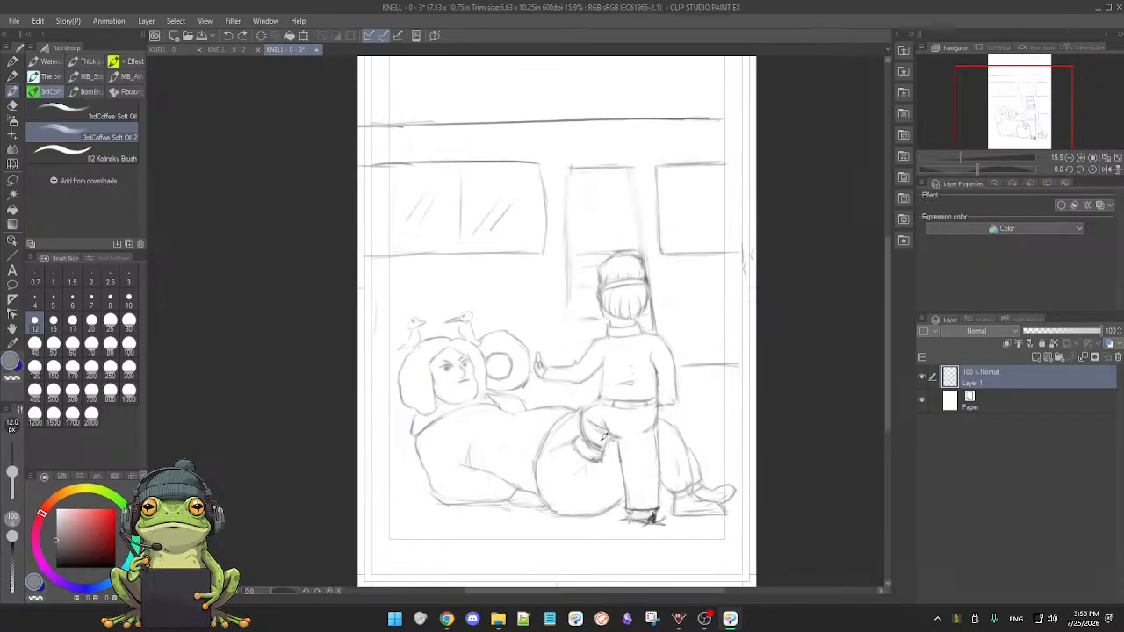
right_click(602, 440)
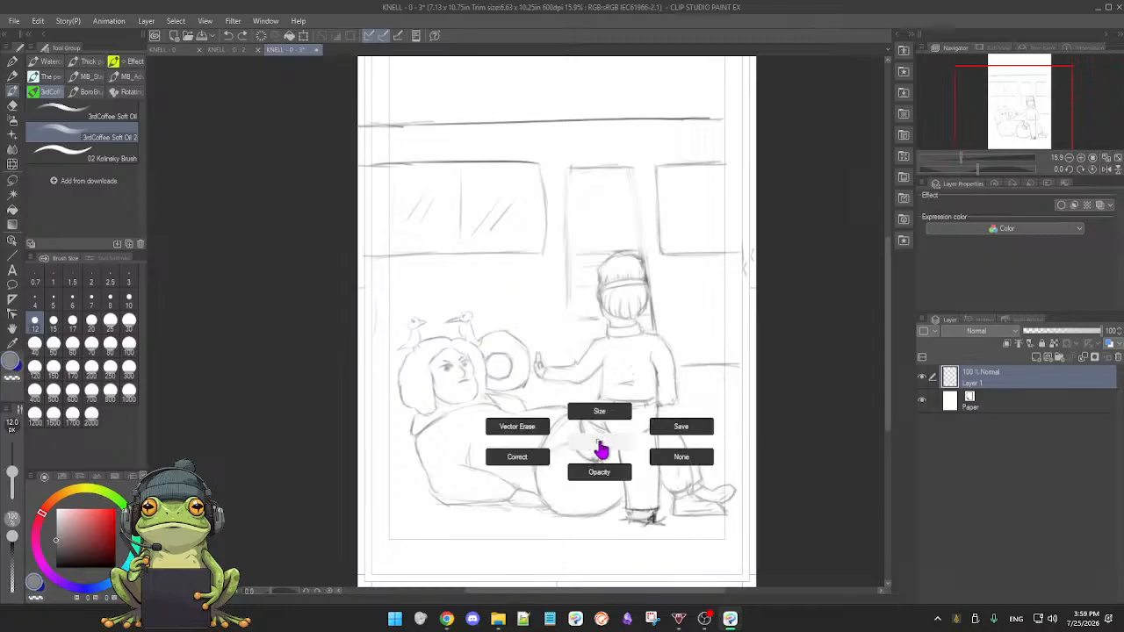
left_click(671, 429)
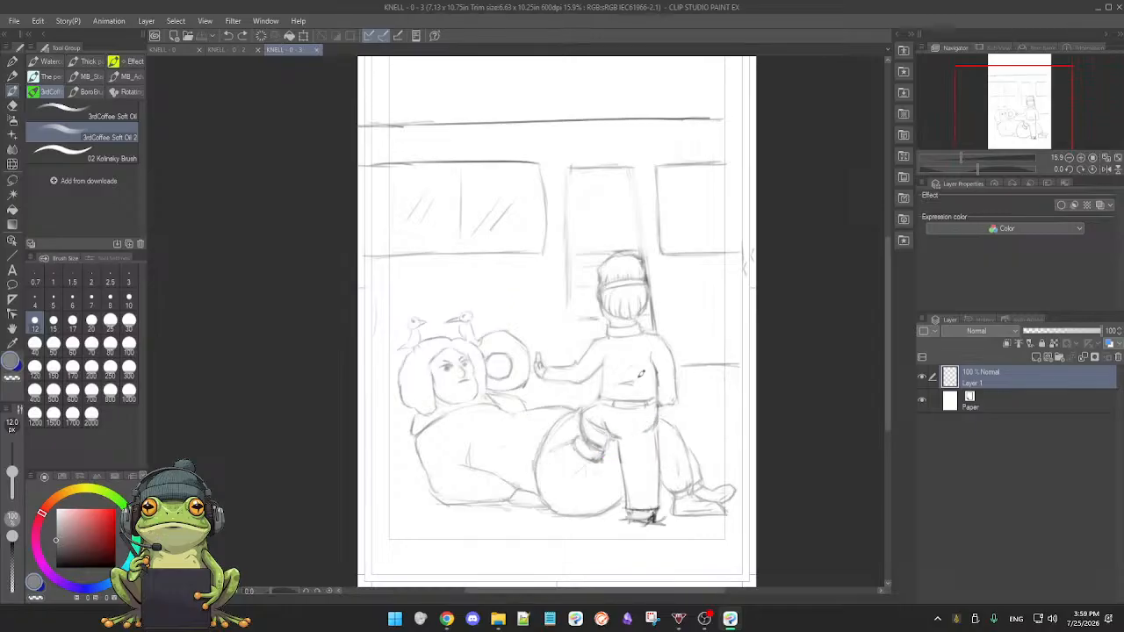